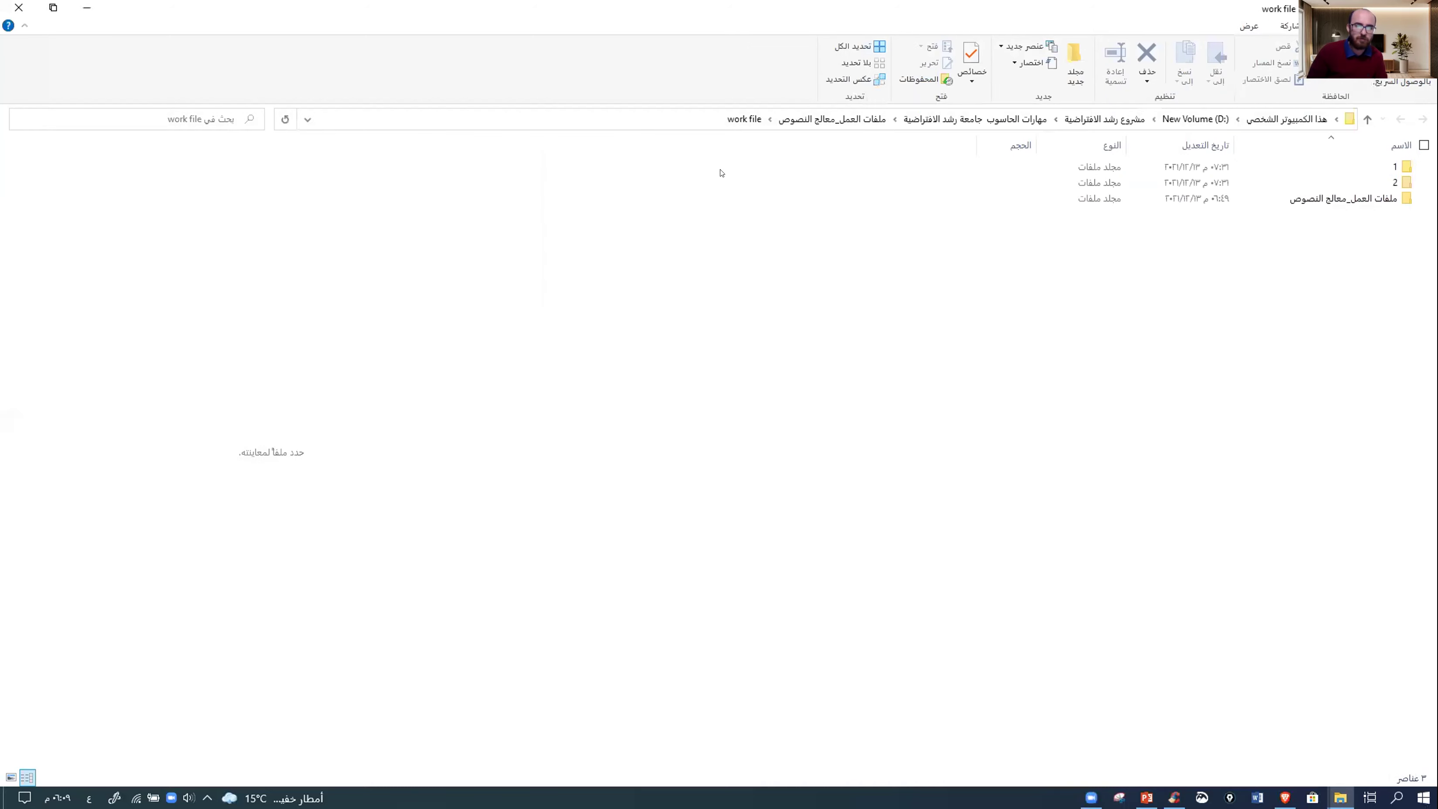
- Arrange the two work file folder windows side by side and enlarge the second one to use the free space
{"action": "left_click_drag", "start_coordinate": [720, 8], "coordinate": [586, 76]}
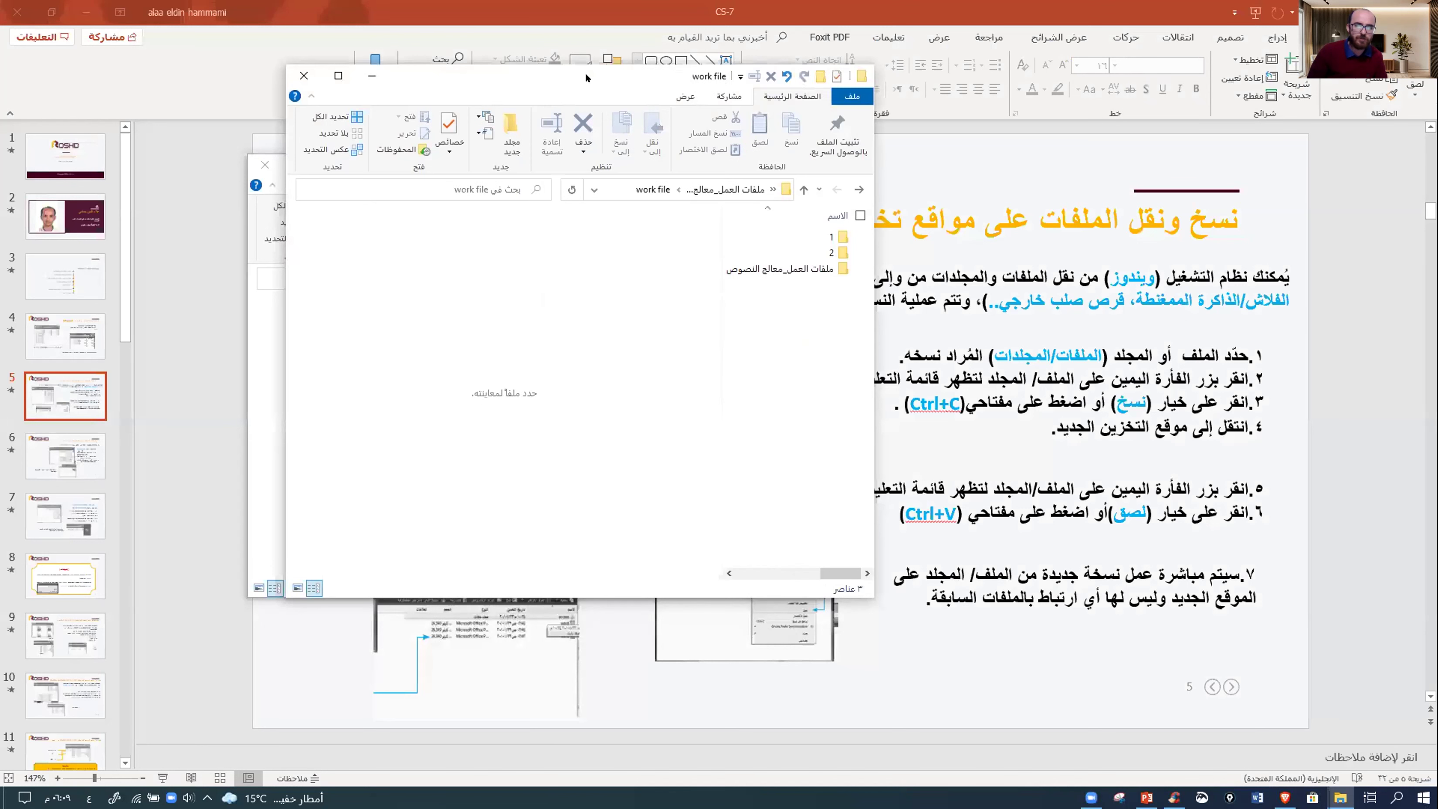
{"action": "left_click_drag", "start_coordinate": [581, 173], "coordinate": [629, 461]}
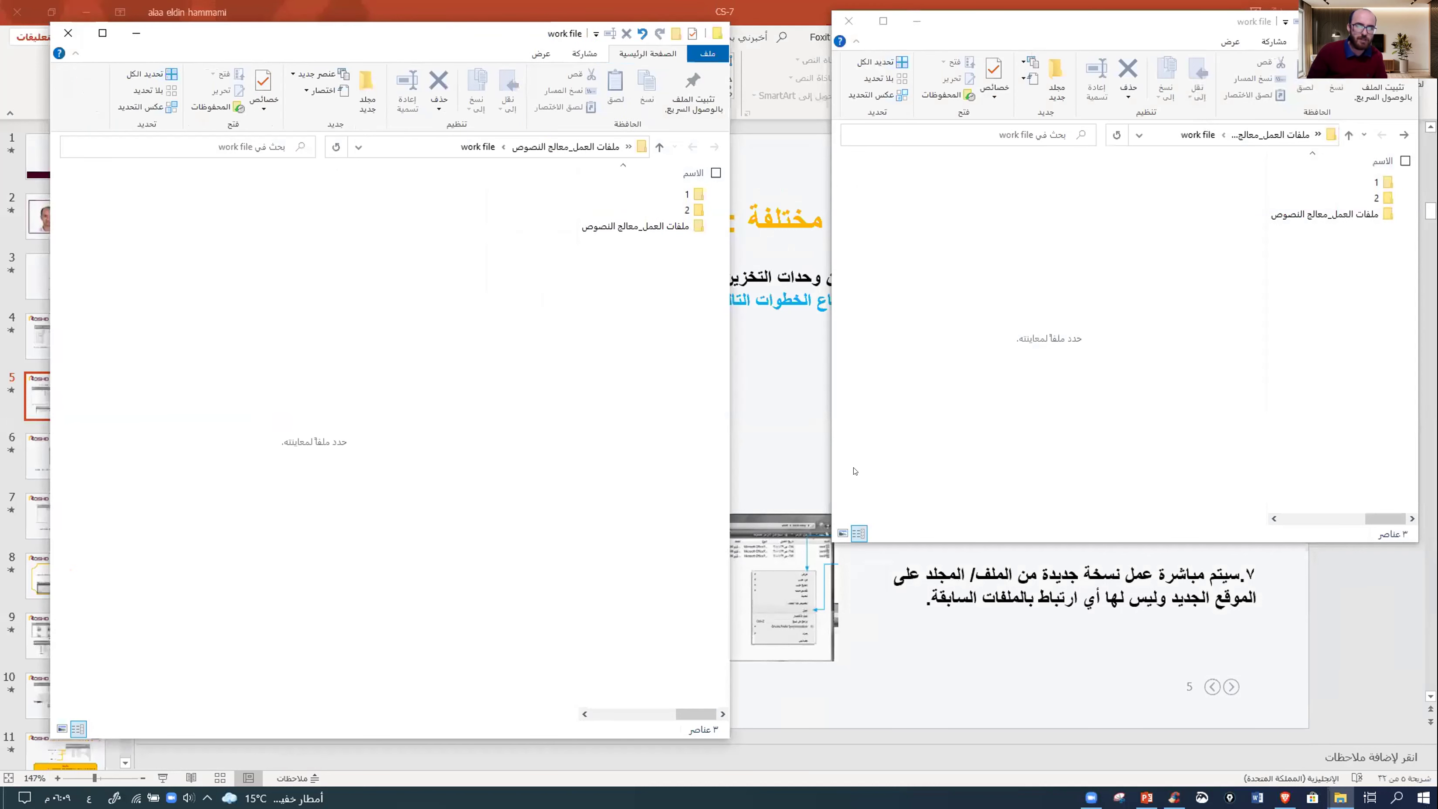
{"action": "left_click", "coordinate": [832, 447]}
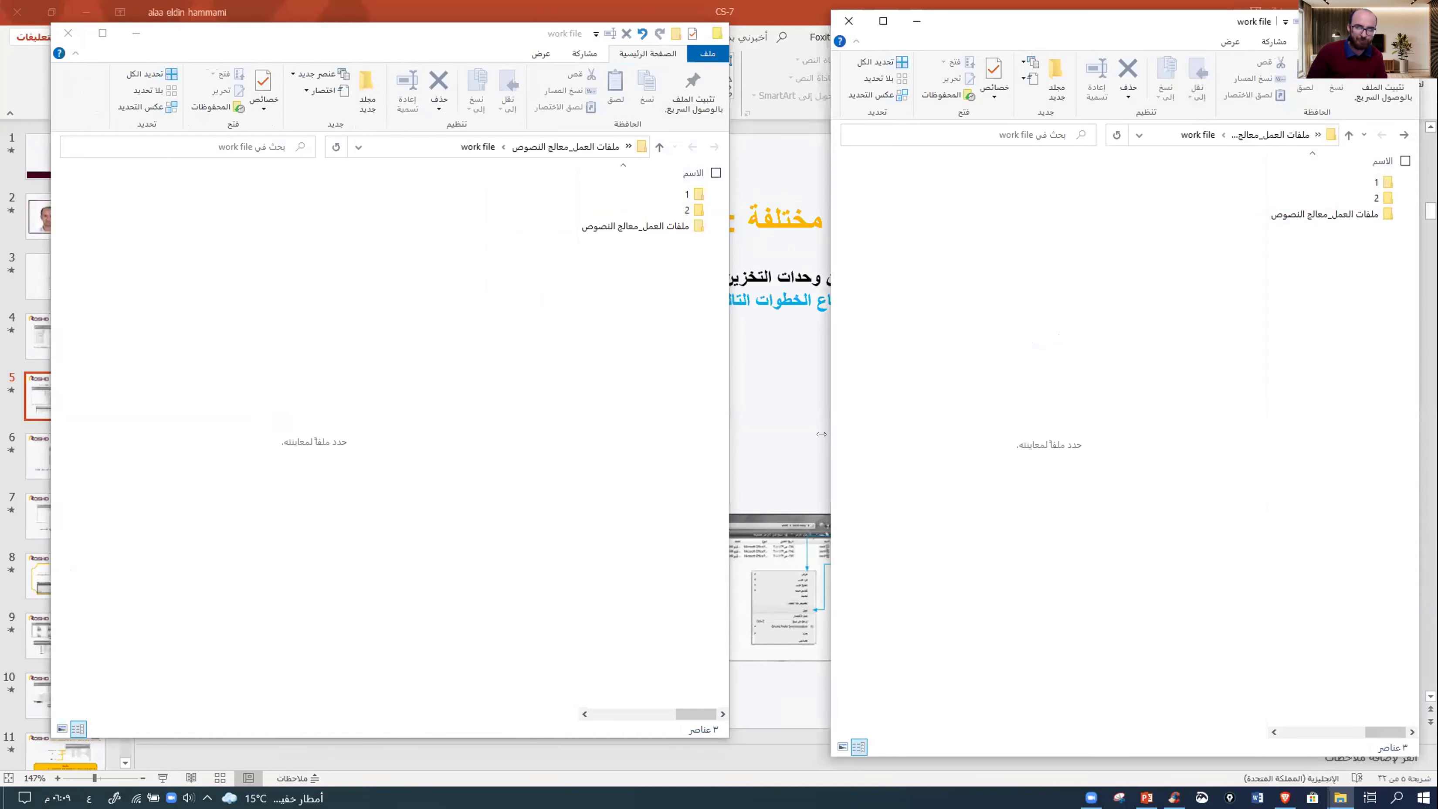
{"action": "left_click_drag", "start_coordinate": [822, 434], "coordinate": [781, 434]}
- Bring the second window up to the parent folder ملفات العمل_معالج النصوص and show the view options in both windows
{"action": "key", "text": "alt+Up"}
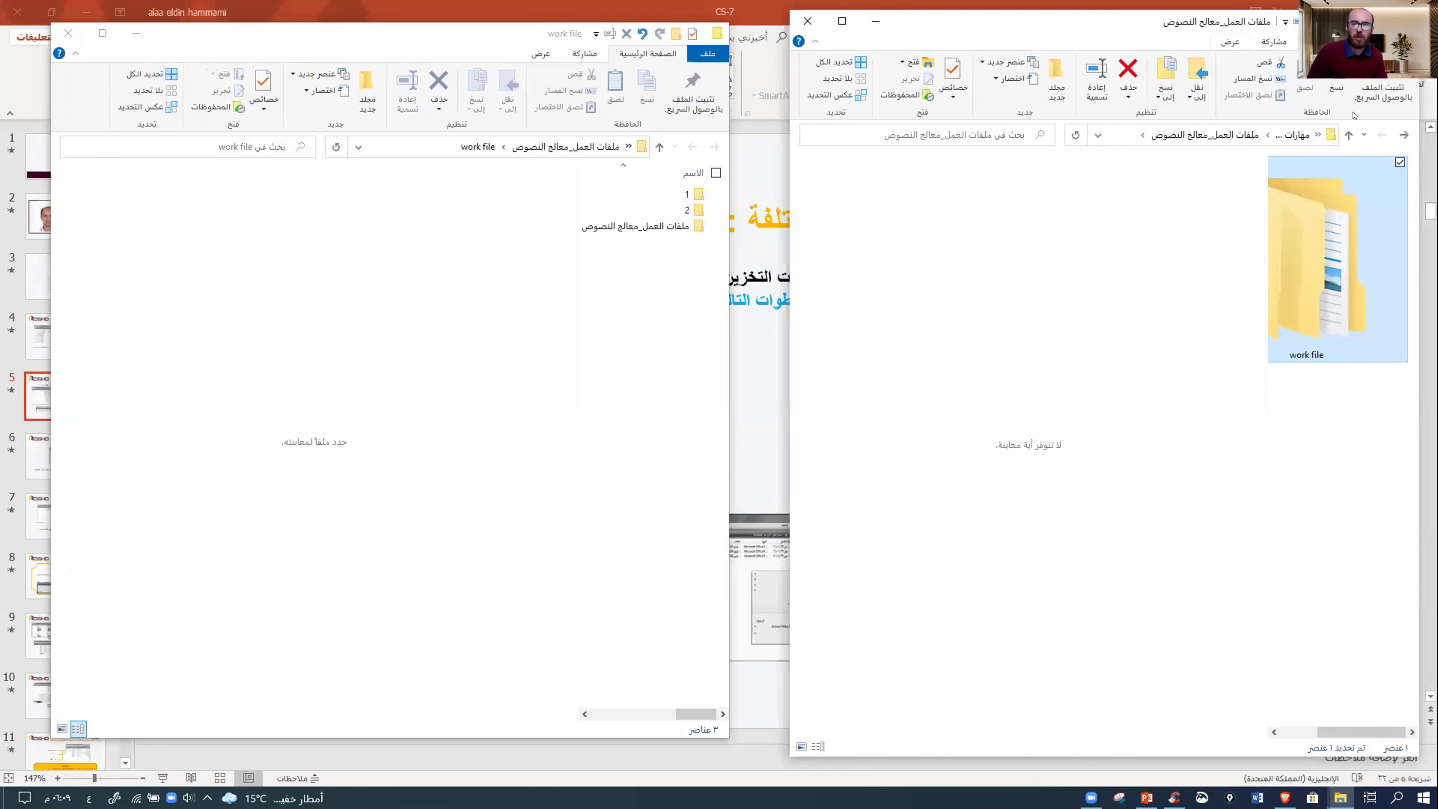
{"action": "left_click", "coordinate": [1230, 41]}
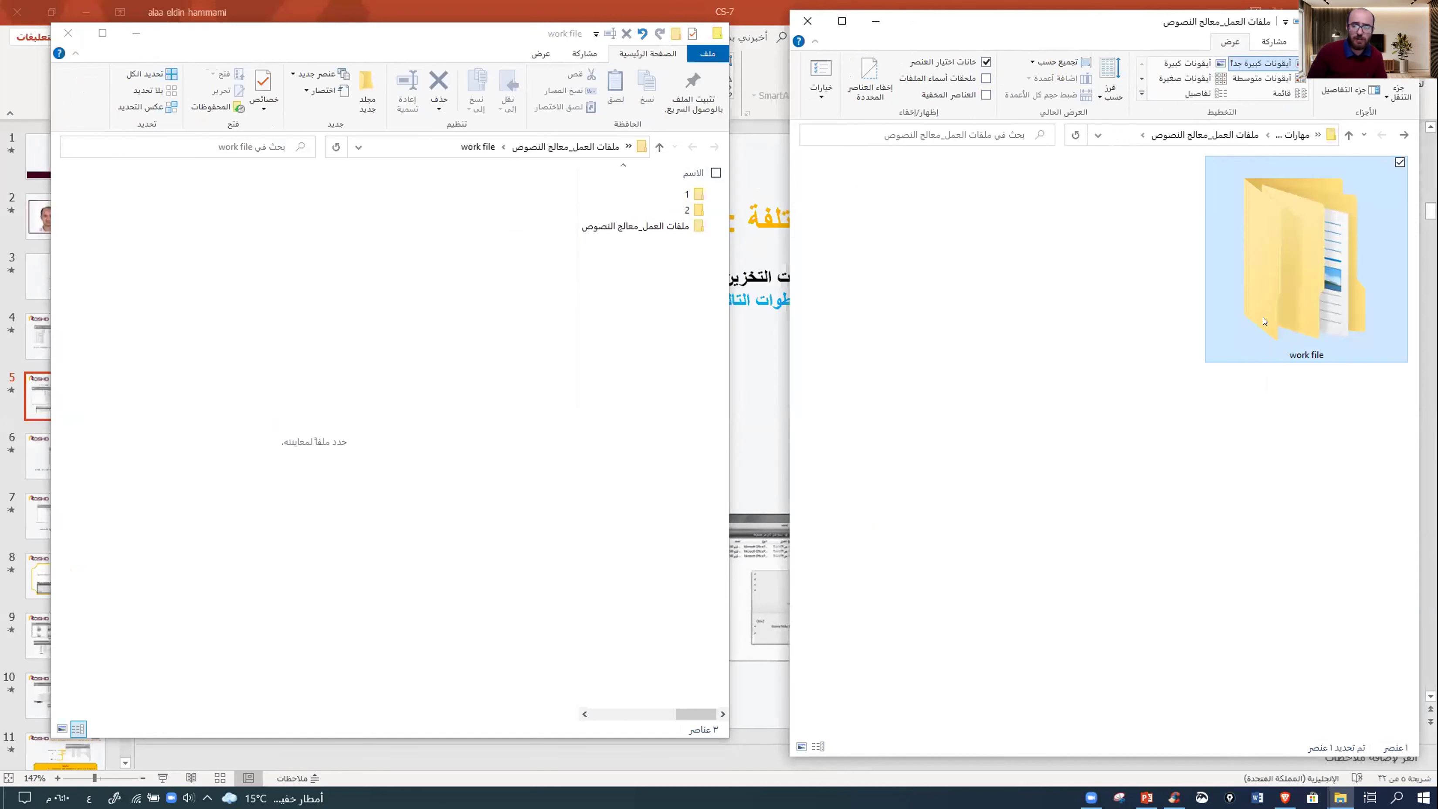
{"action": "left_click", "coordinate": [1271, 343], "text": "ctrl"}
{"action": "mouse_move", "coordinate": [1283, 302]}
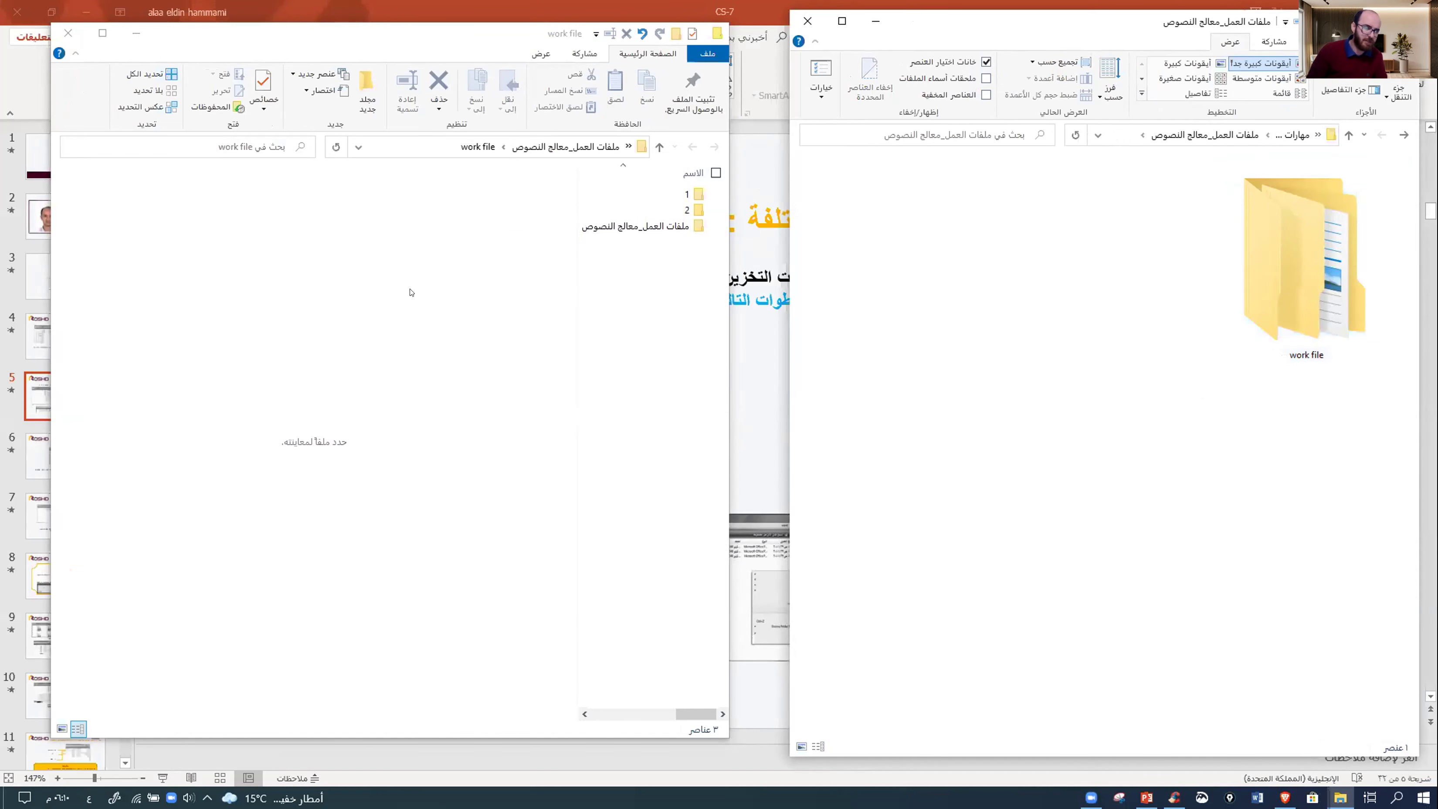
{"action": "left_click", "coordinate": [542, 55]}
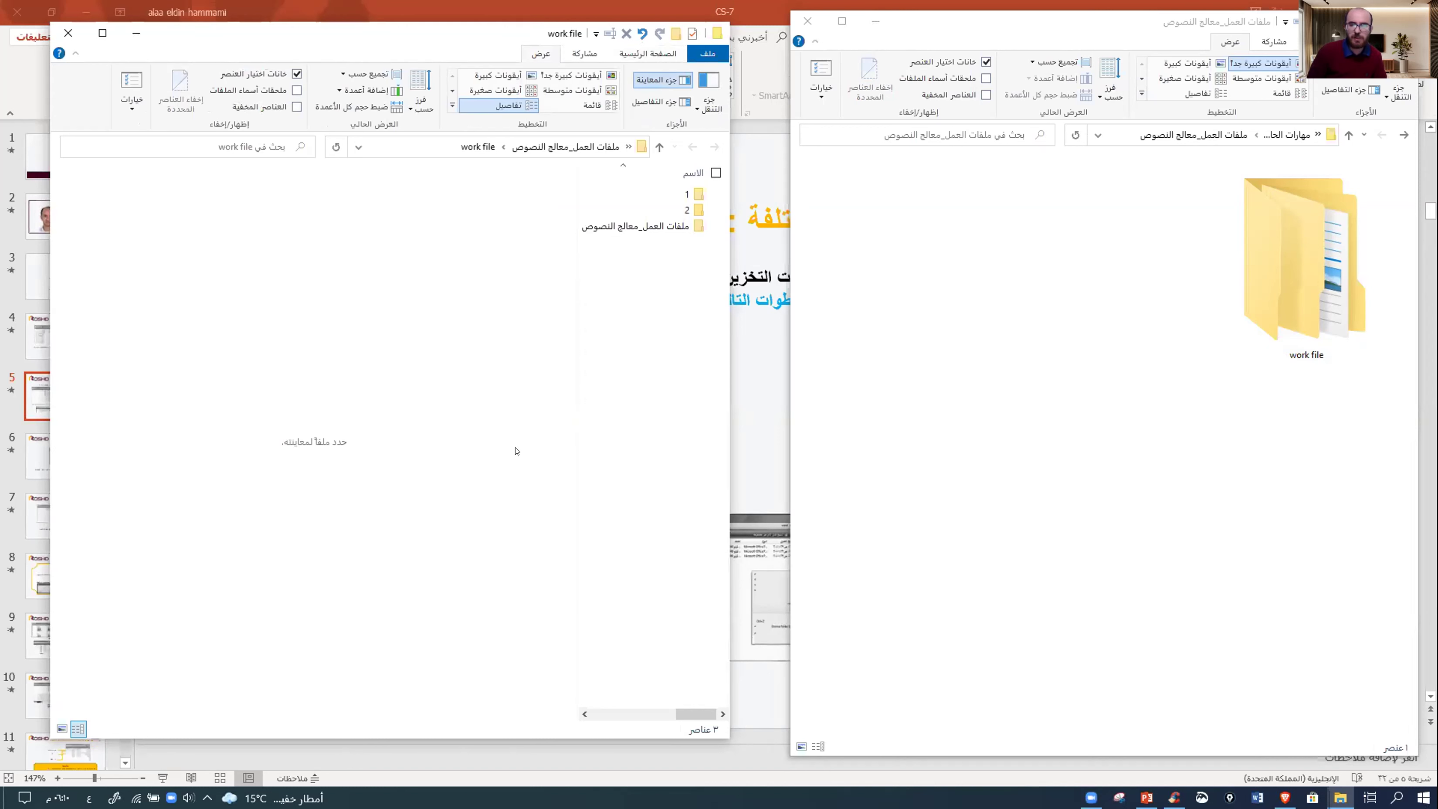
{"action": "left_click", "coordinate": [1071, 357]}
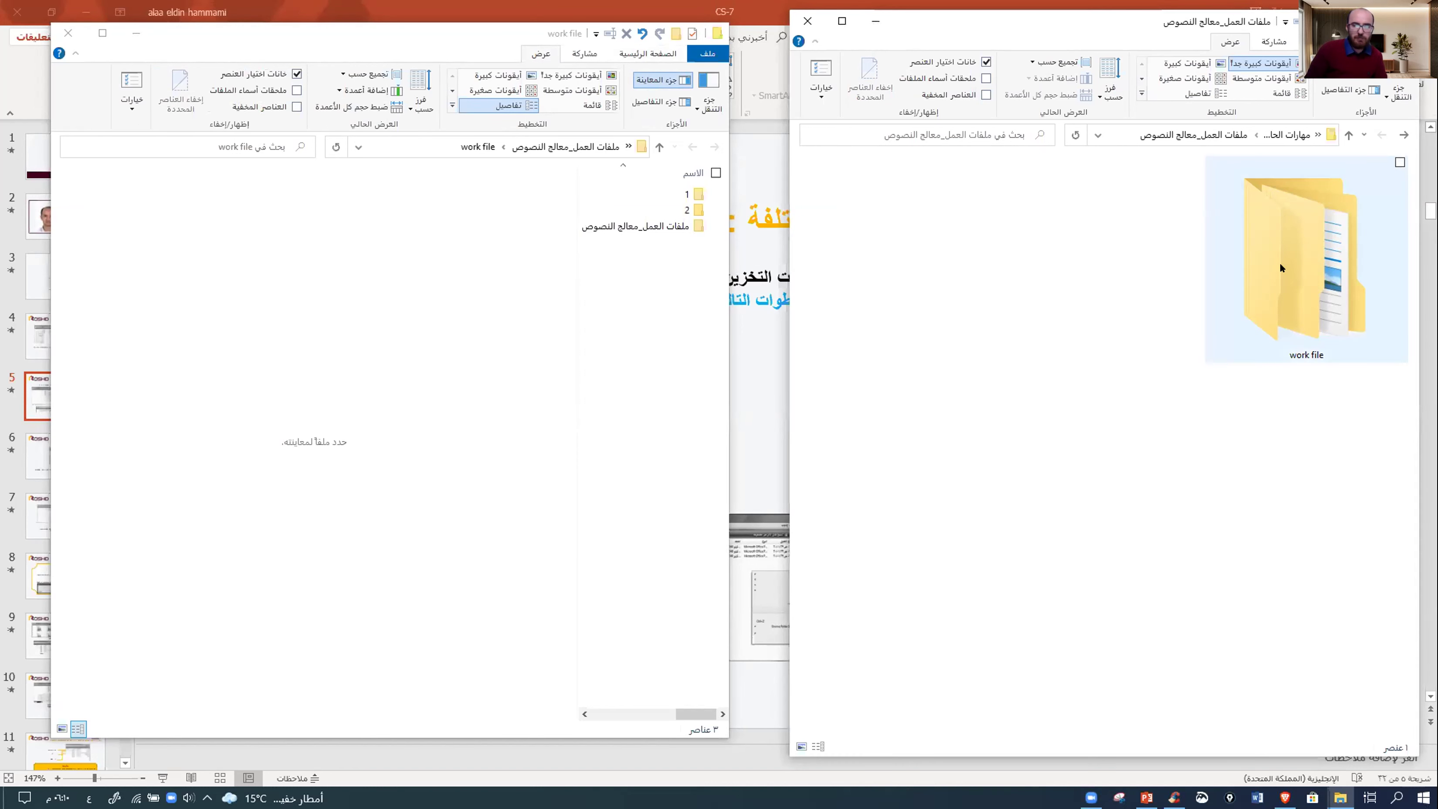
- Open the work file folder in the second window to check its contents and return to the parent folder
{"action": "double_click", "coordinate": [1227, 389]}
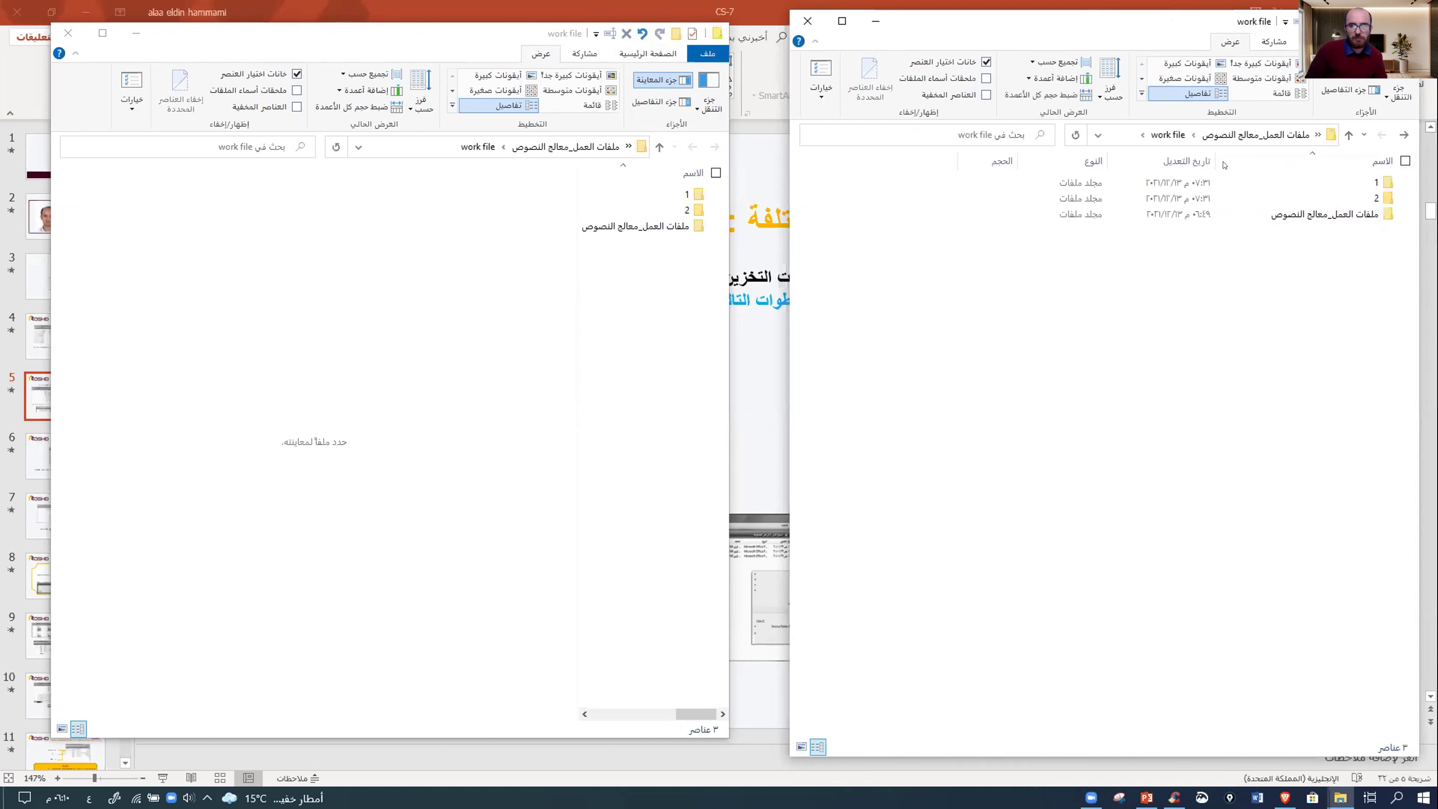
{"action": "key", "text": "alt+Left"}
- Try to move the ملفات العمل_معالج النصوص subfolder from work file into the parent folder, and cancel the pending transfers
{"action": "left_click", "coordinate": [640, 233]}
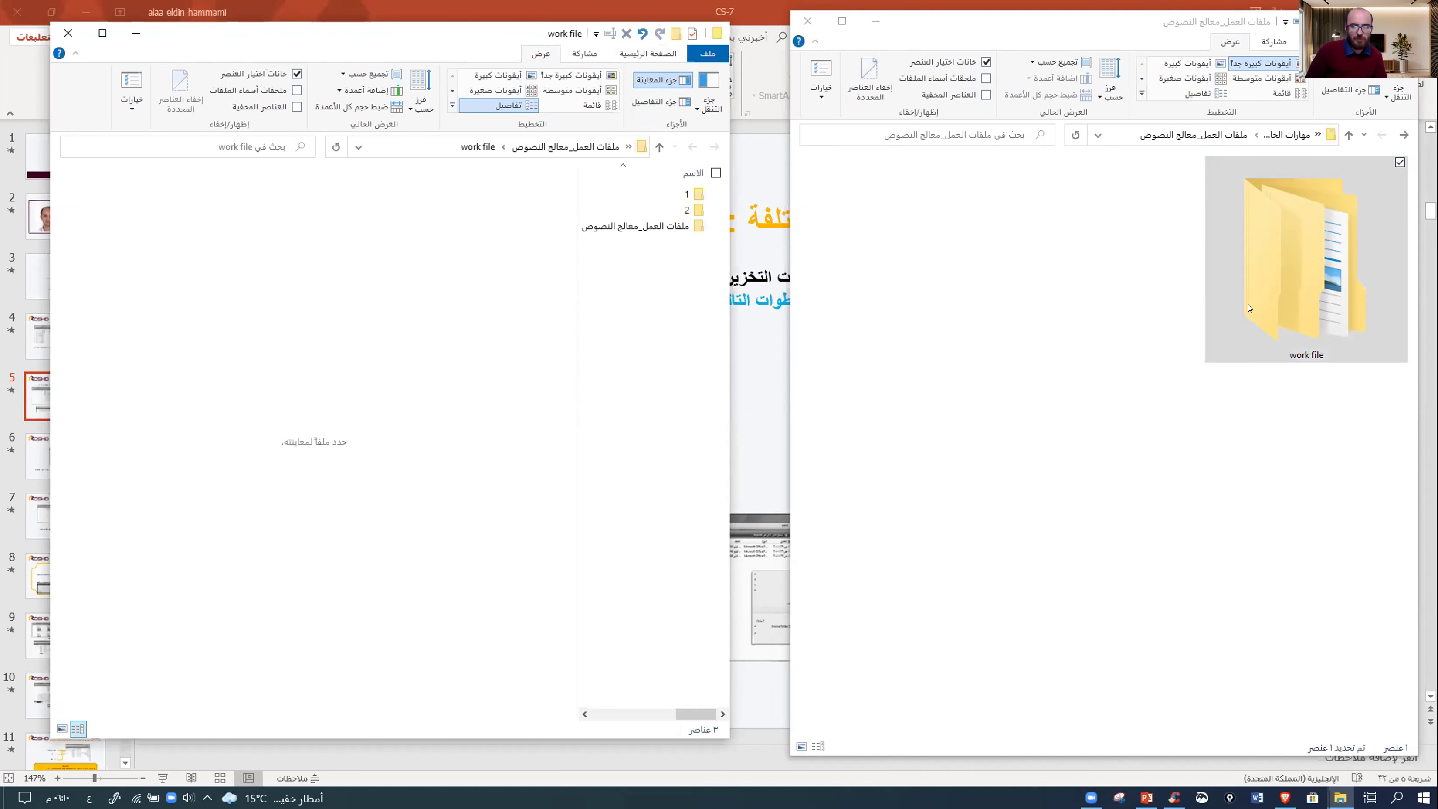
{"action": "left_click", "coordinate": [899, 357]}
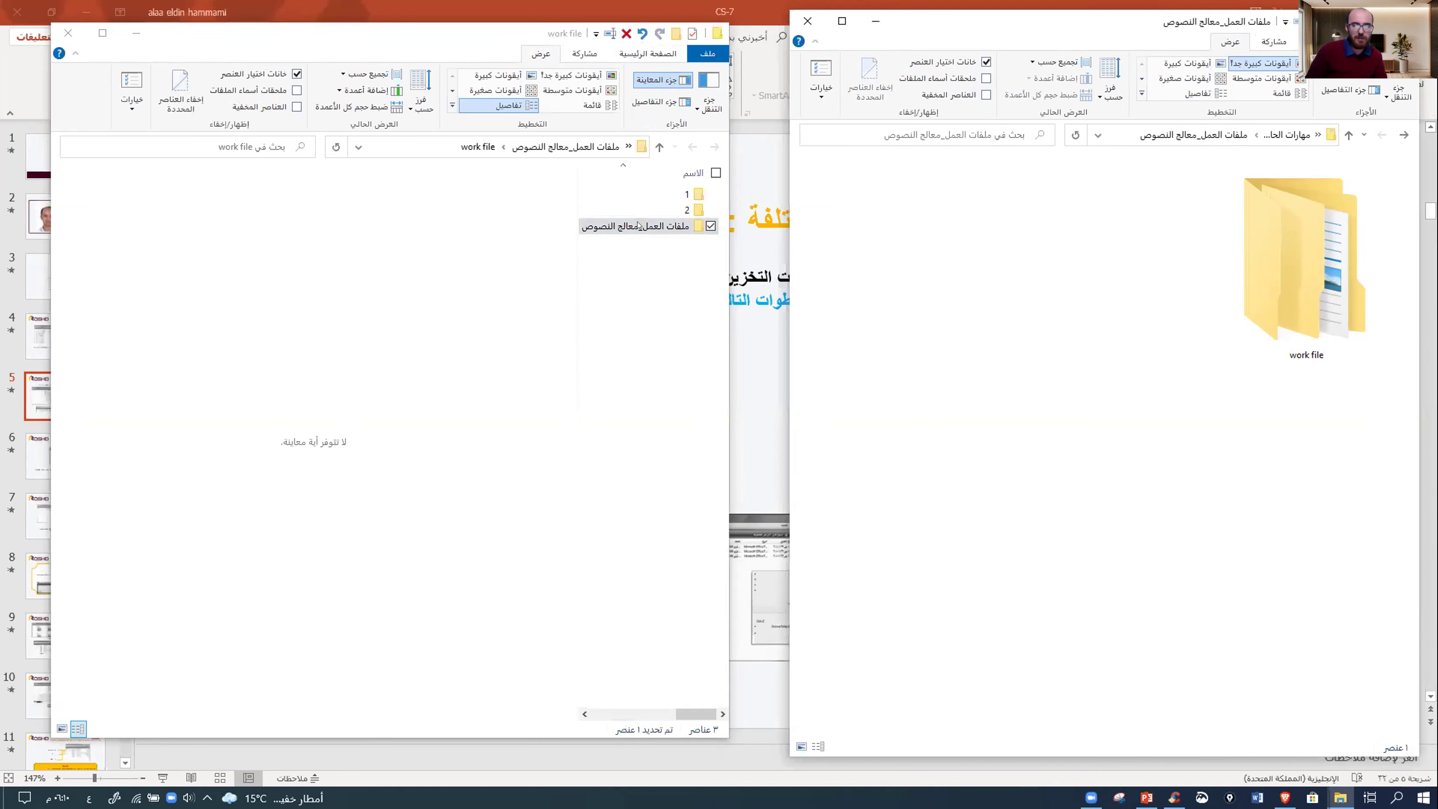
{"action": "left_click_drag", "start_coordinate": [1132, 414], "coordinate": [1133, 417]}
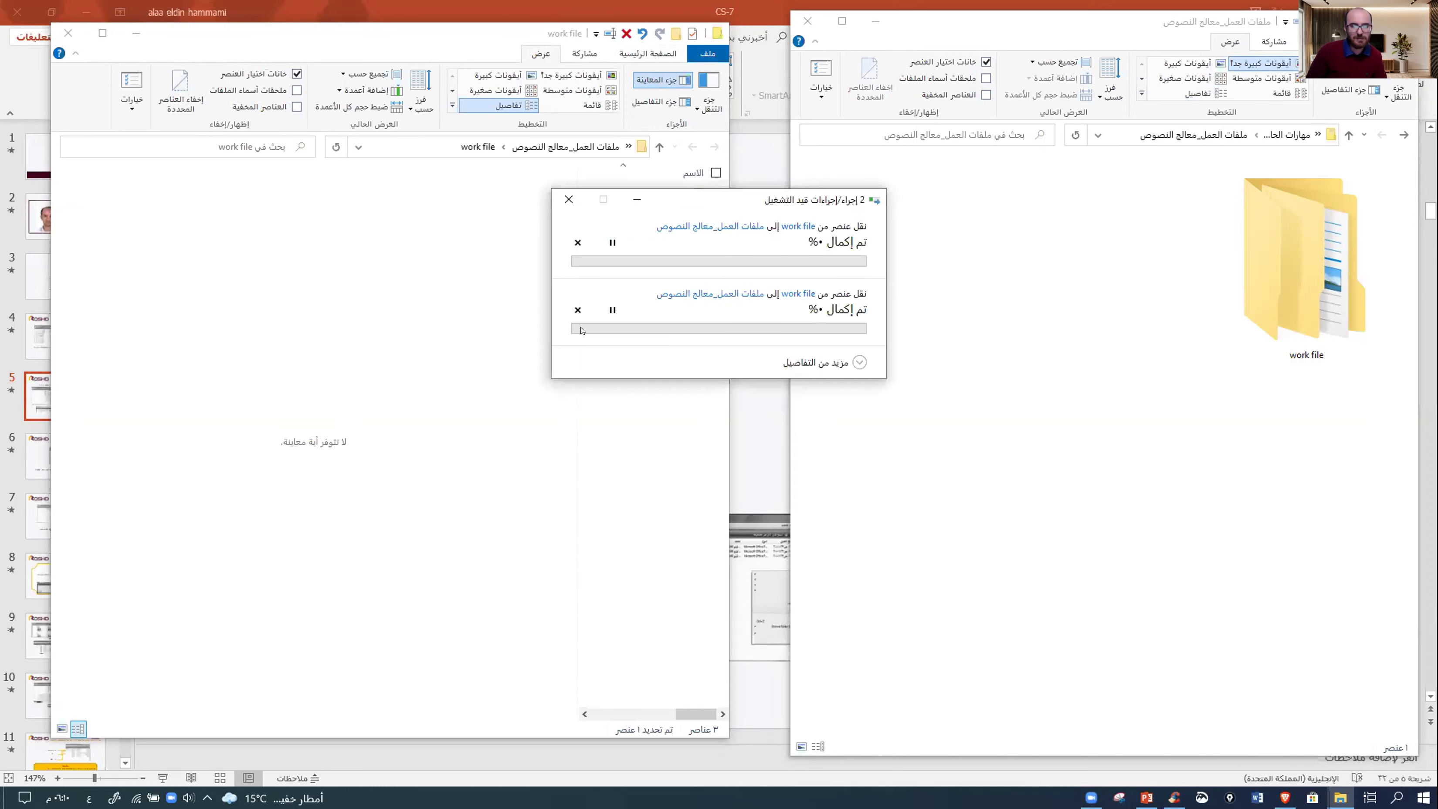
{"action": "left_click", "coordinate": [577, 310]}
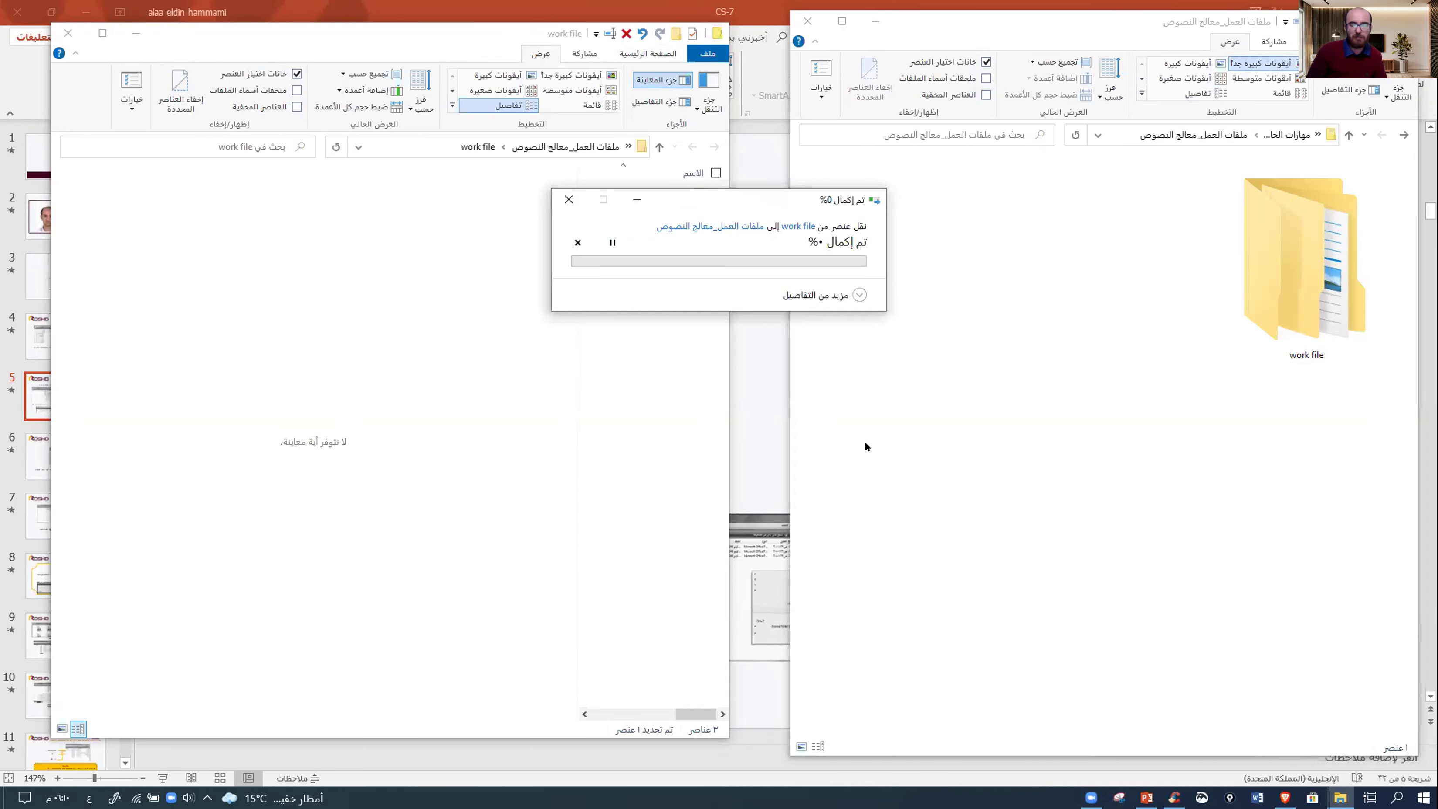
{"action": "left_click", "coordinate": [612, 242]}
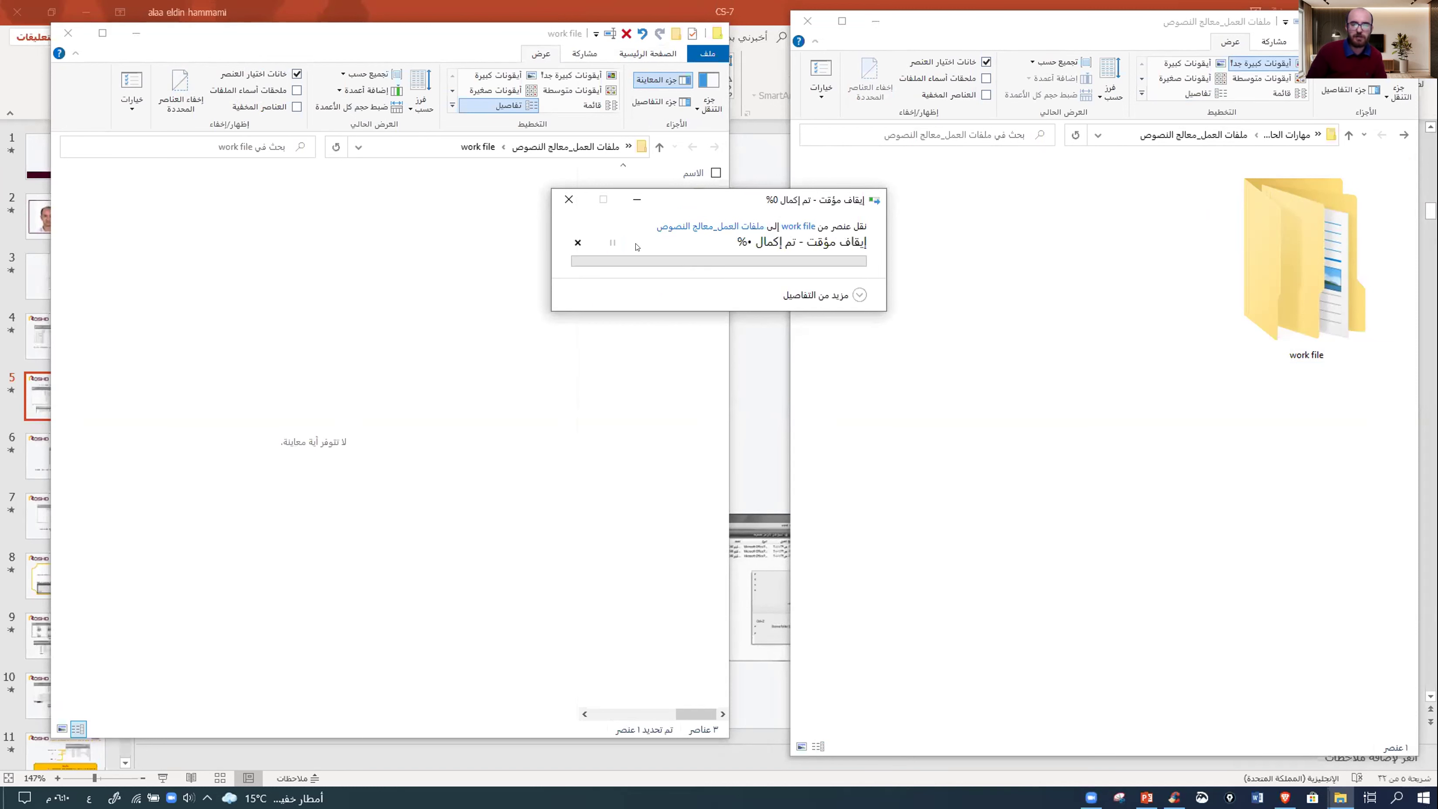
{"action": "left_click", "coordinate": [578, 242]}
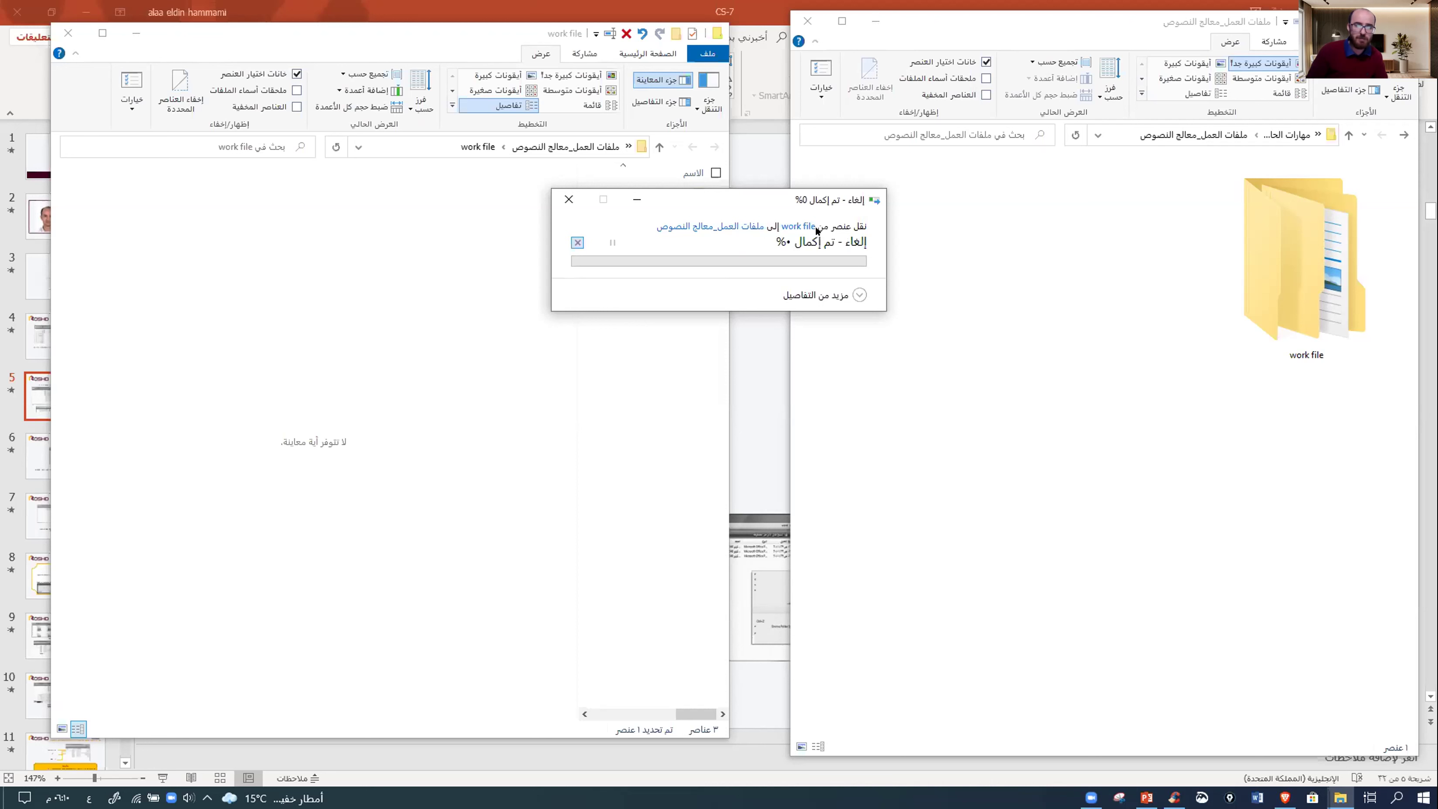
{"action": "left_click_drag", "start_coordinate": [776, 199], "coordinate": [1107, 204]}
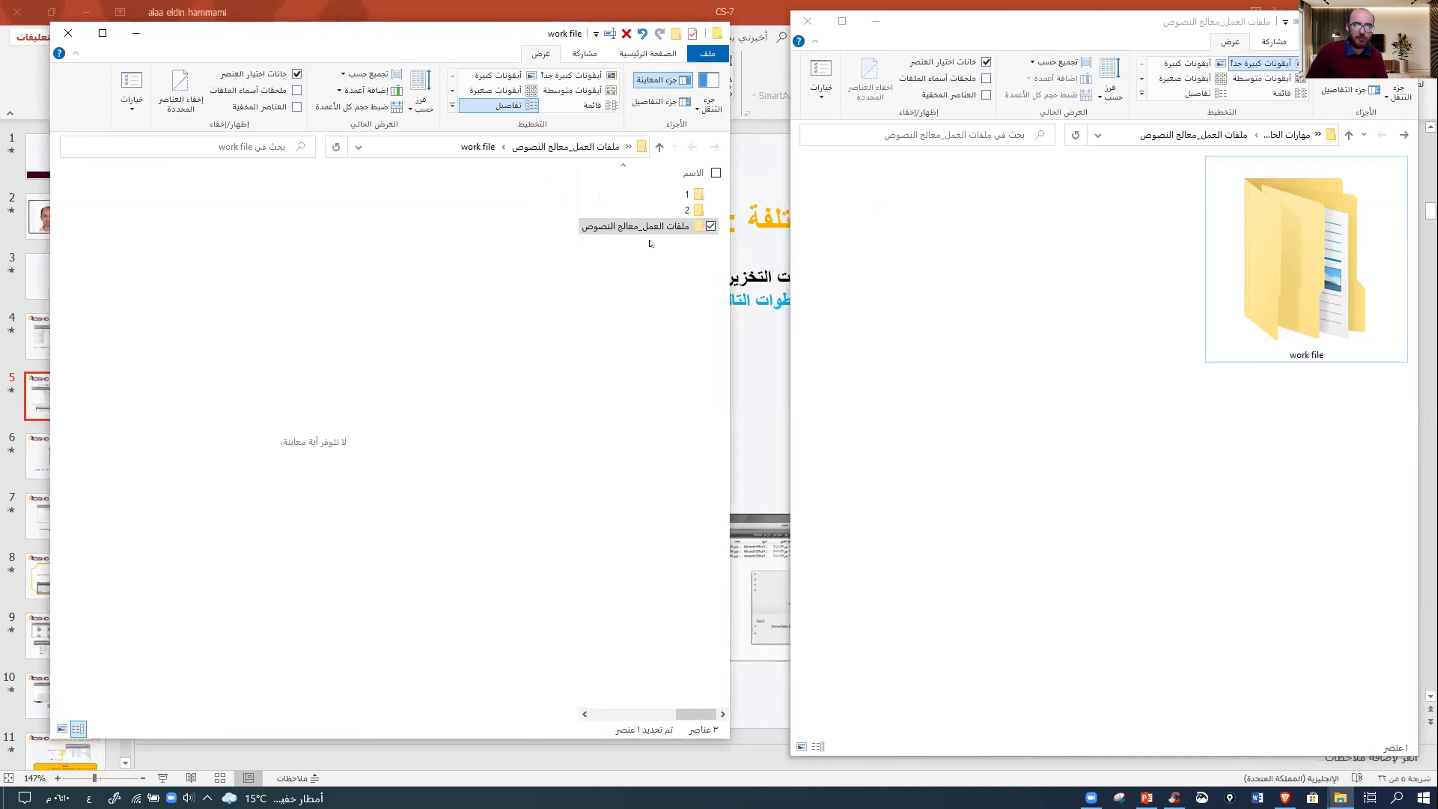
- Retry moving the ملفات العمل_معالج النصوص subfolder from work file to the parent folder's empty area, and stop the transfer
{"action": "left_click_drag", "start_coordinate": [640, 226], "coordinate": [1200, 448]}
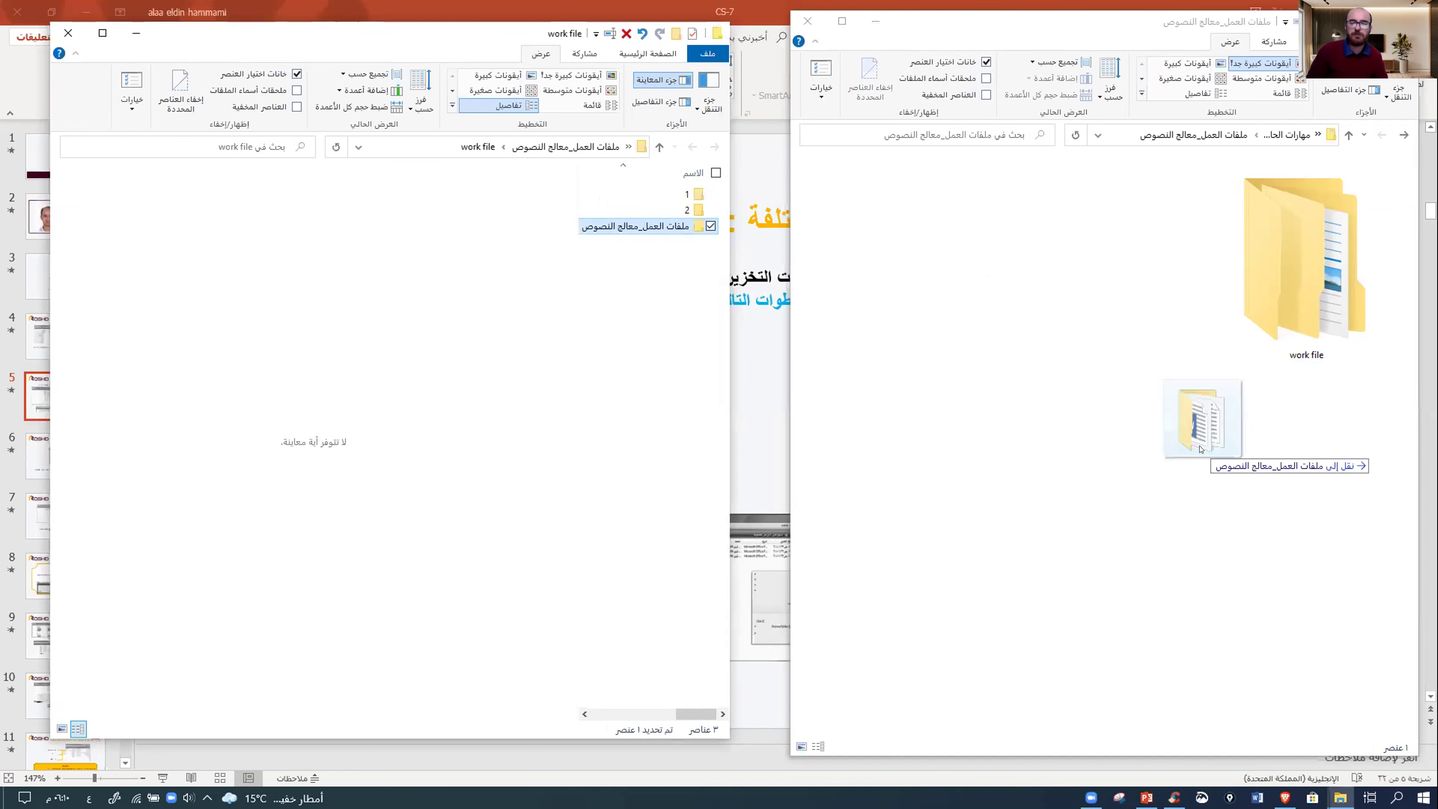
{"action": "left_click_drag", "start_coordinate": [1201, 448], "coordinate": [1200, 449]}
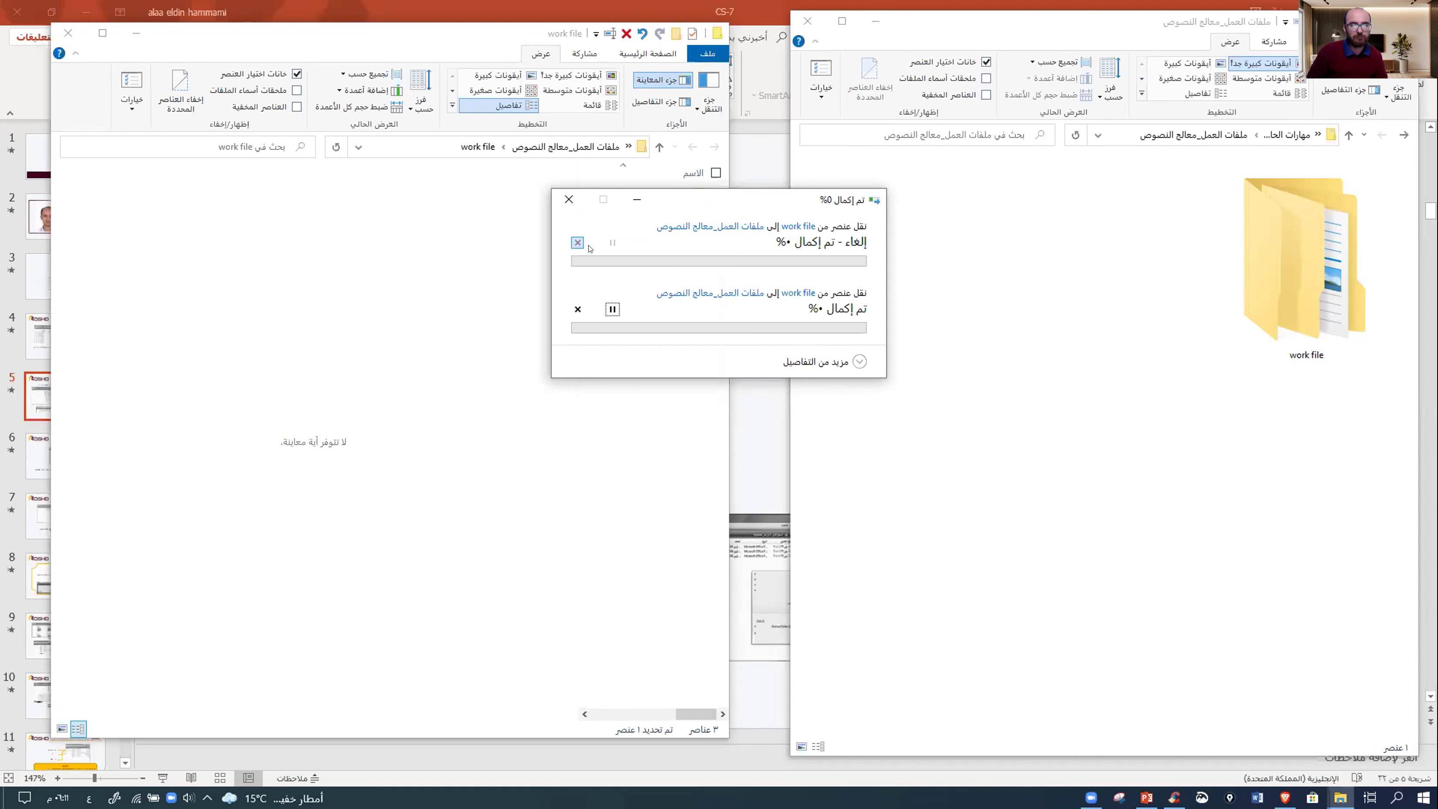
- Open Task Manager, examine the running processes, sort them by memory use, and close it
{"action": "right_click", "coordinate": [974, 798]}
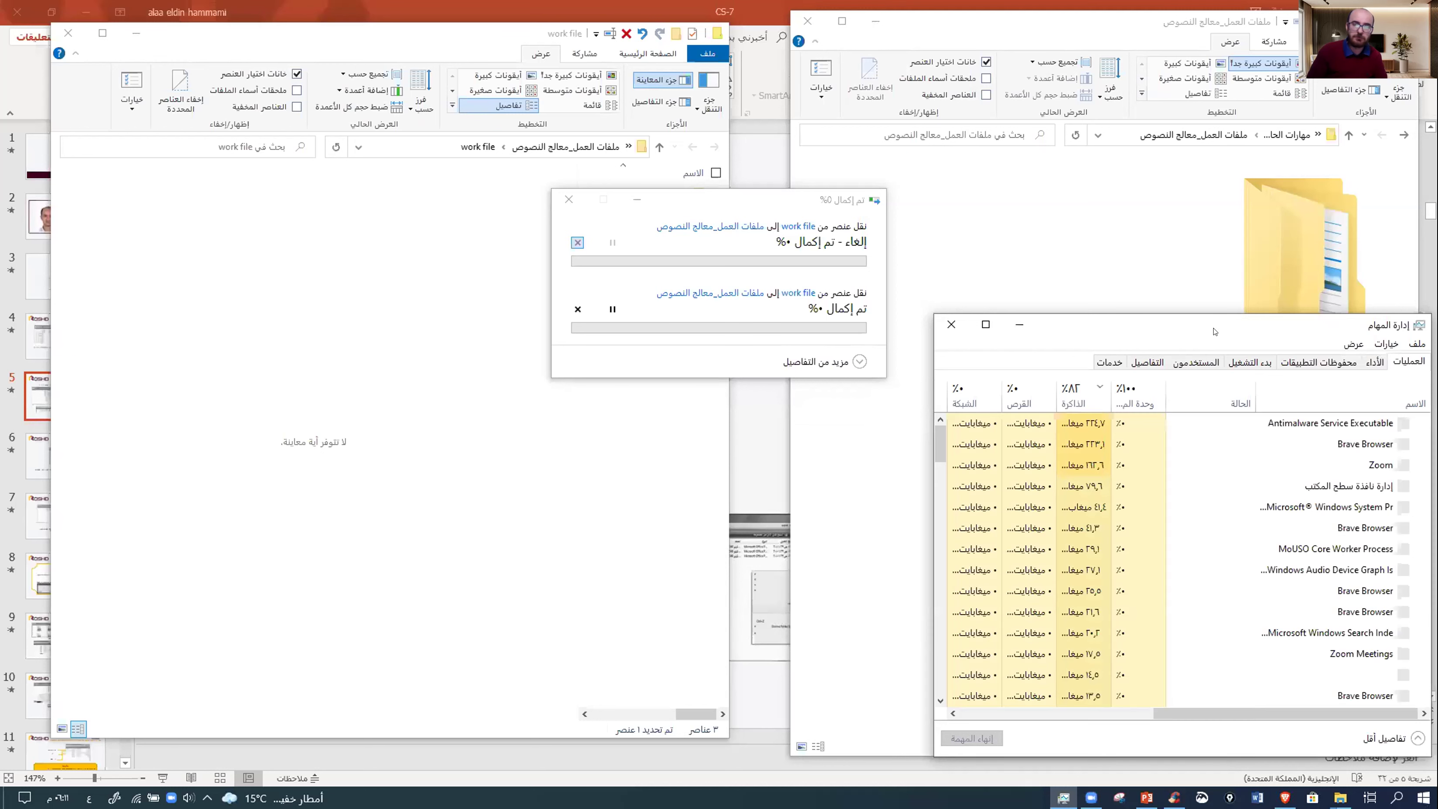
{"action": "left_click_drag", "start_coordinate": [1096, 315], "coordinate": [974, 287]}
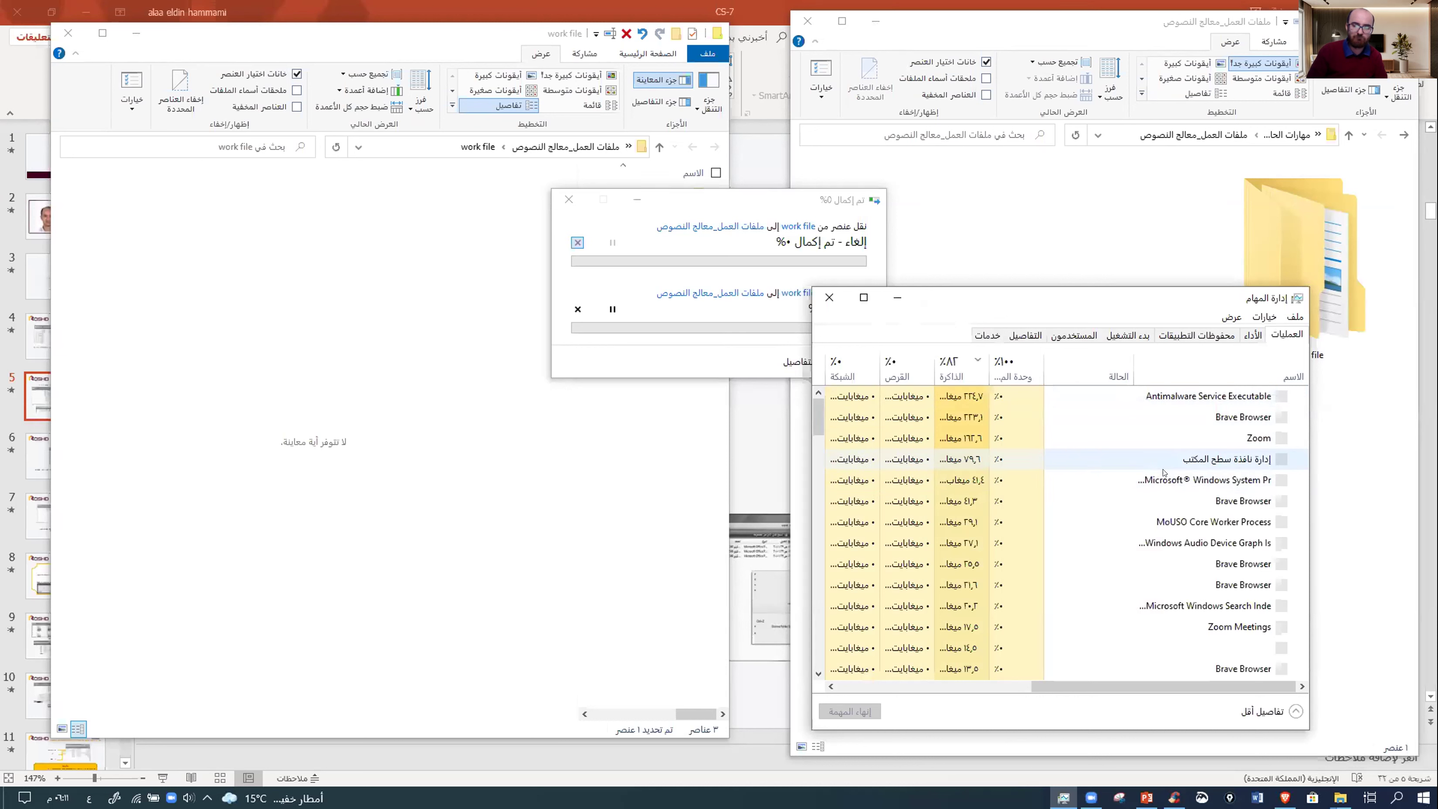
{"action": "left_click", "coordinate": [1166, 522]}
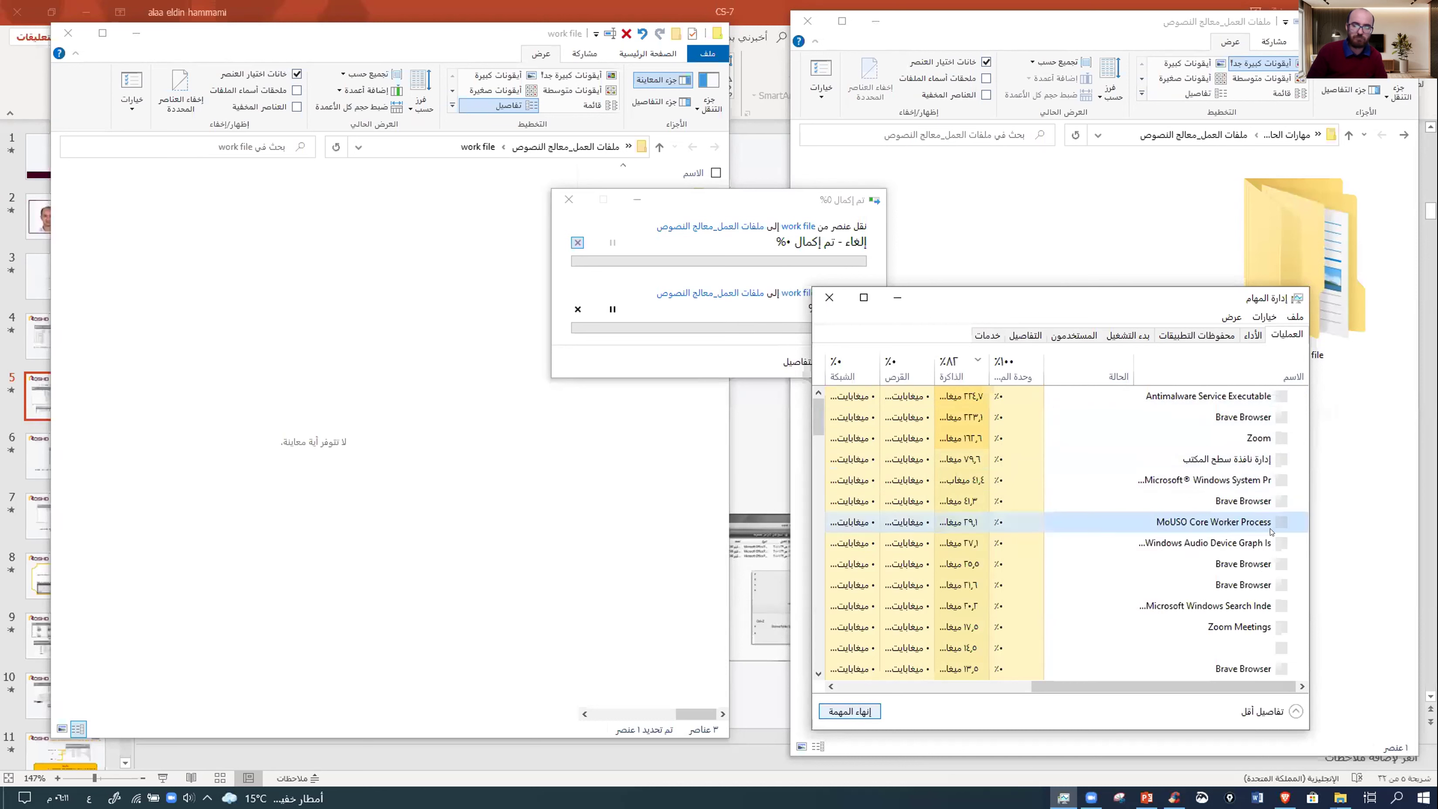
{"action": "left_click", "coordinate": [1201, 416]}
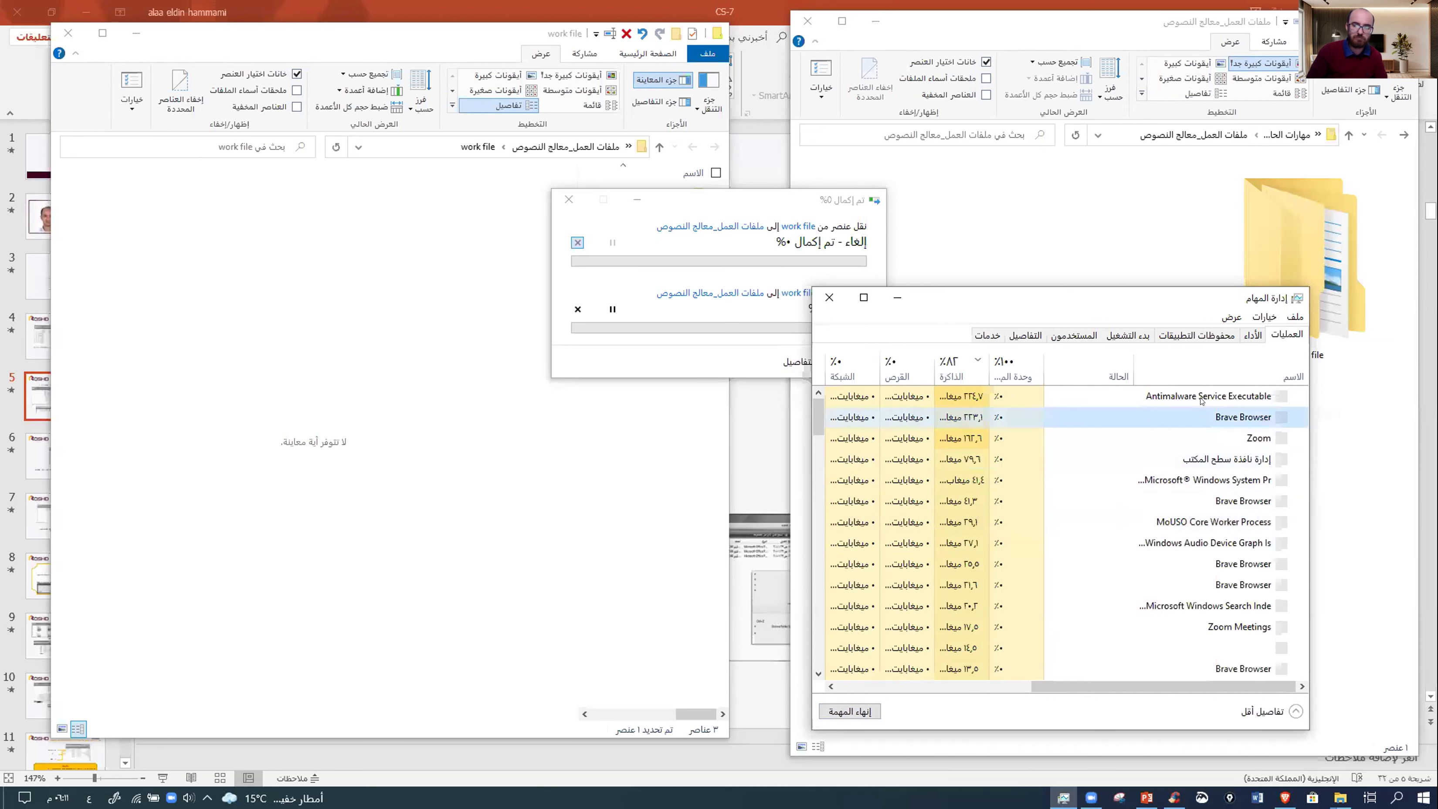
{"action": "left_click", "coordinate": [1189, 459]}
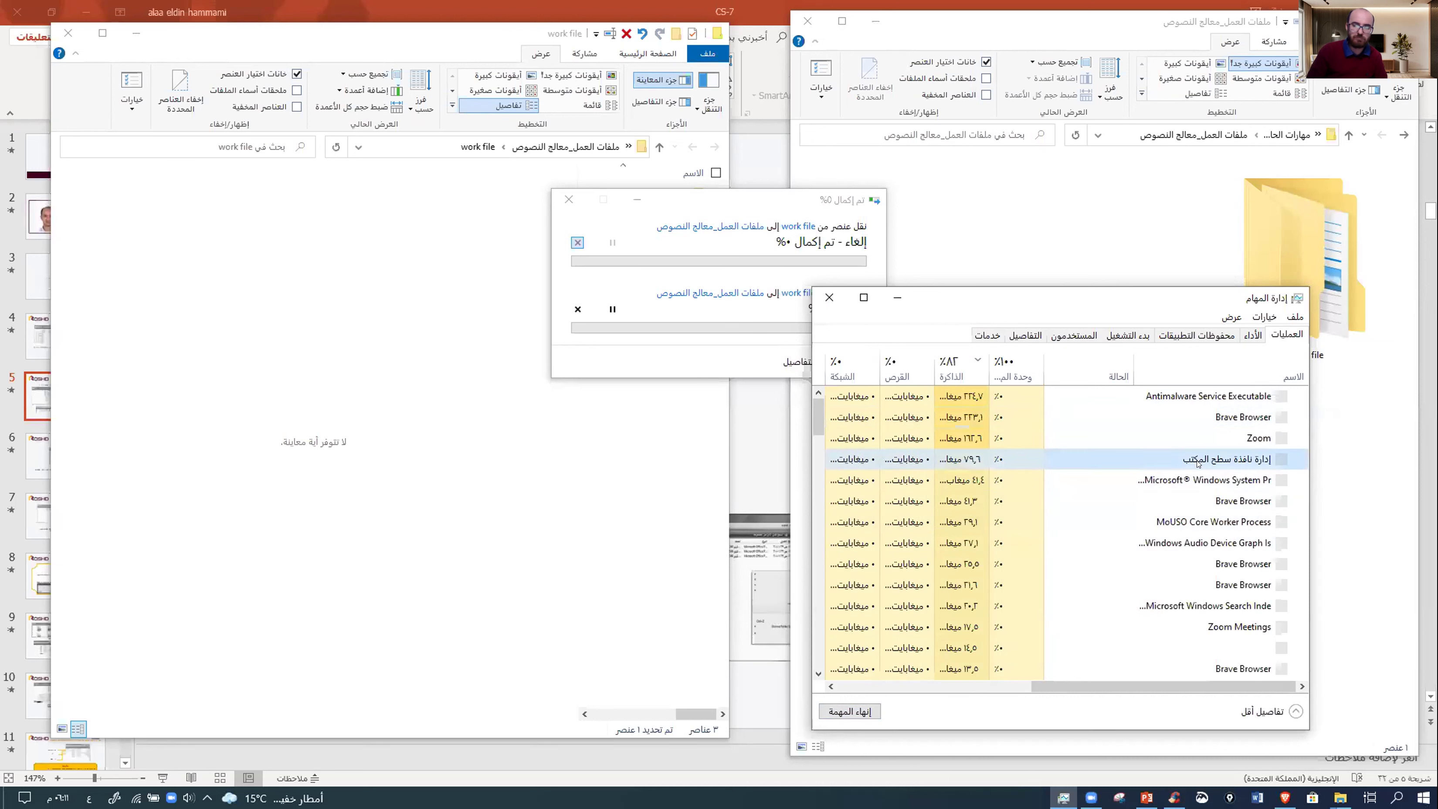
{"action": "left_click", "coordinate": [985, 377]}
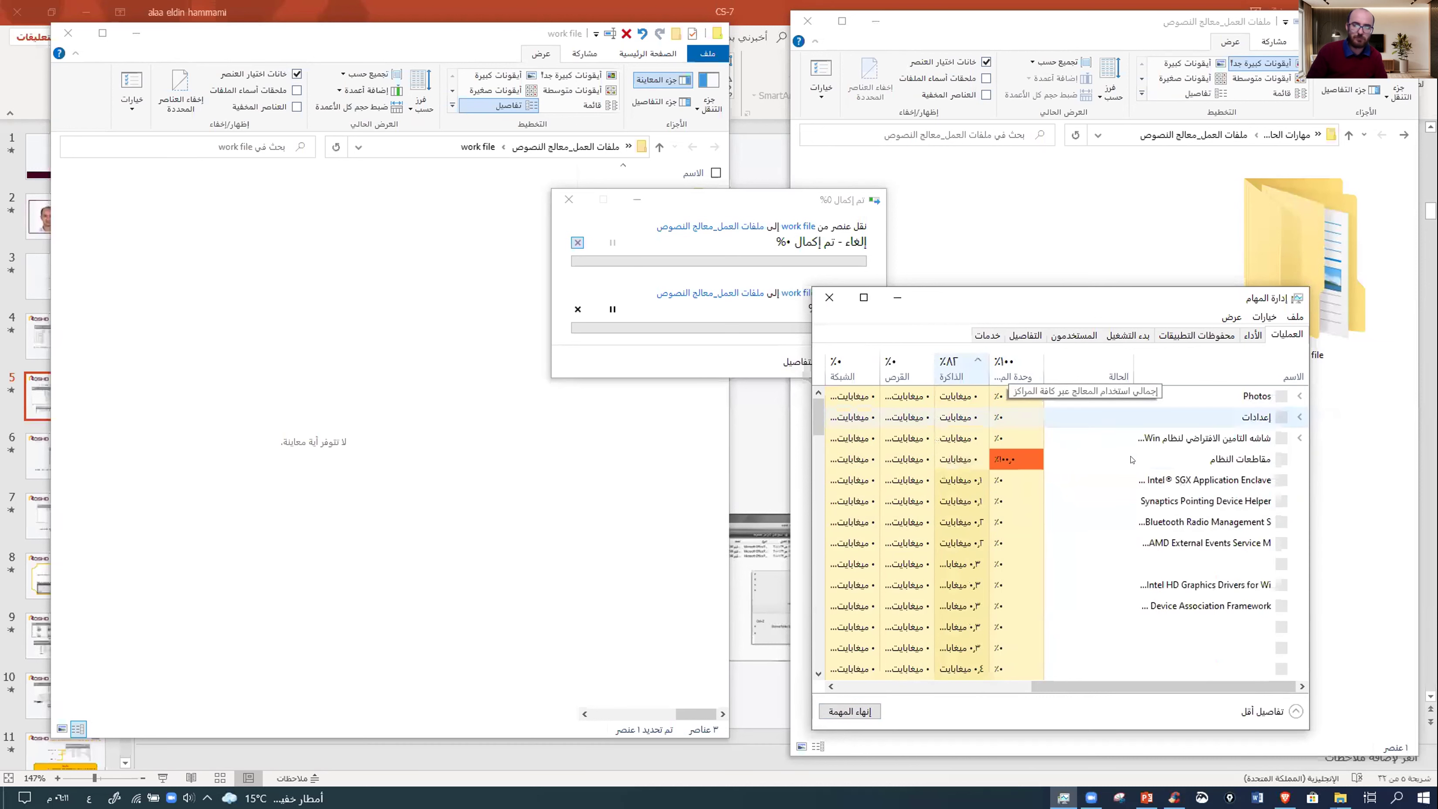
{"action": "left_click", "coordinate": [831, 299]}
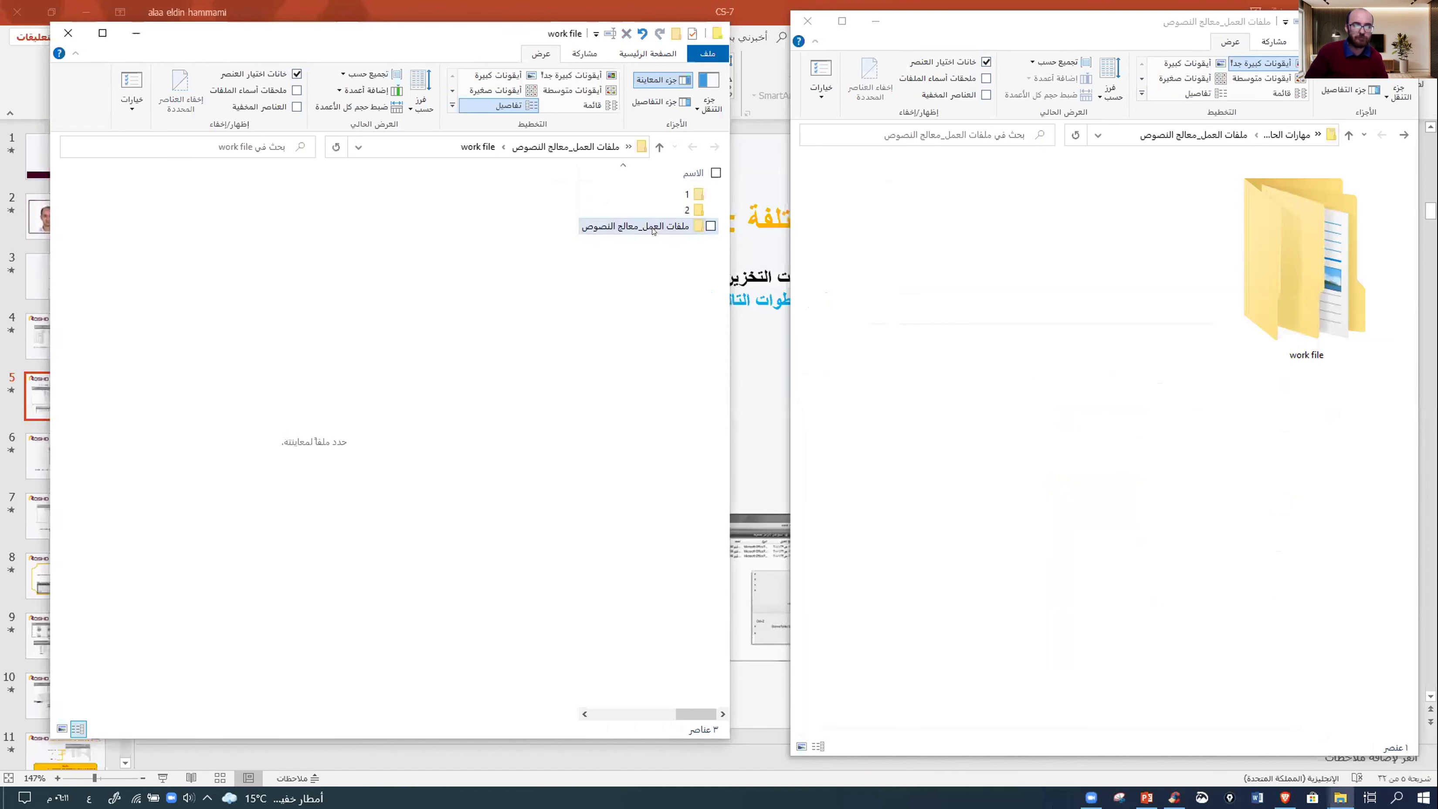
- Cut the ملفات العمل_معالج النصوص subfolder from work file, paste it into the parent folder, and move it back
{"action": "right_click", "coordinate": [650, 227]}
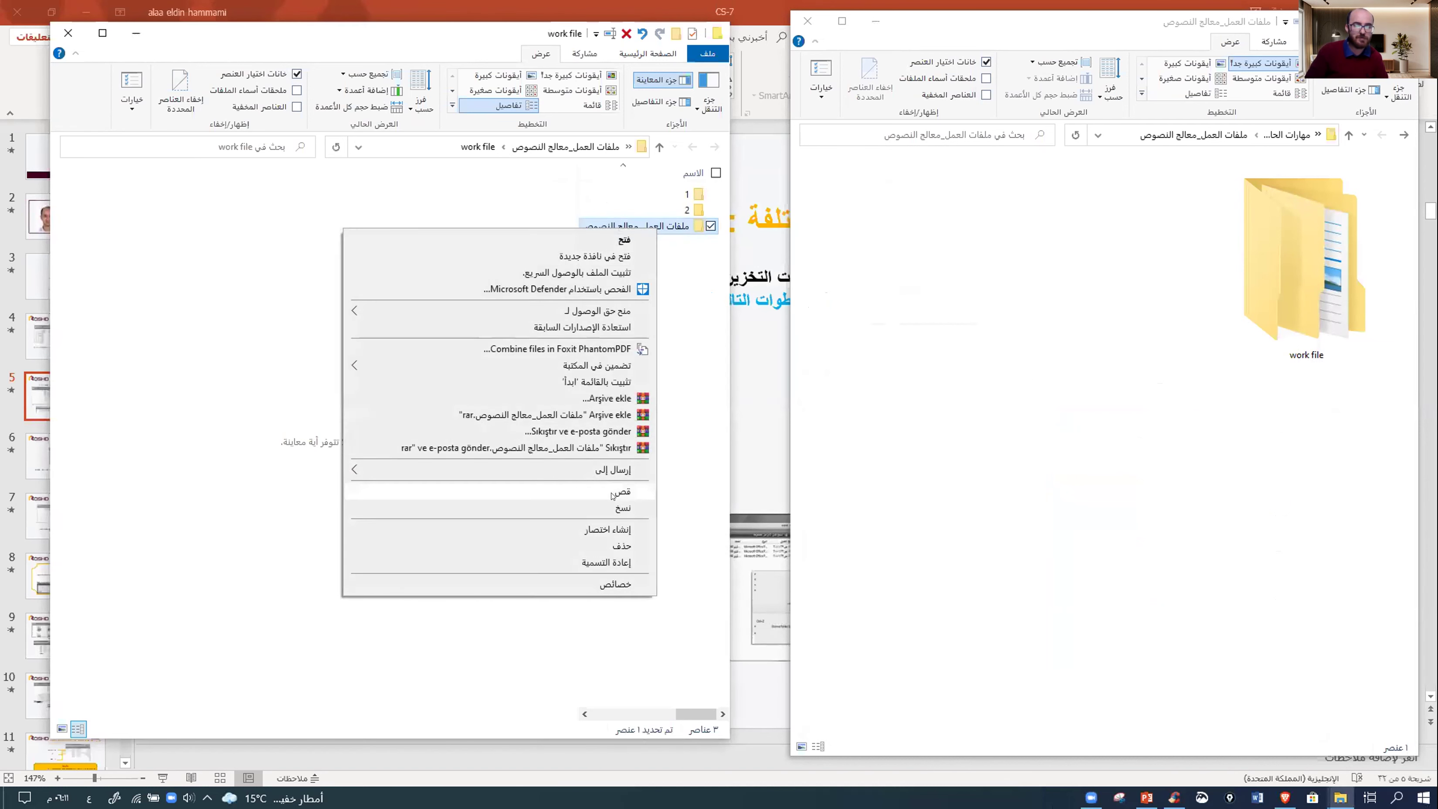
{"action": "left_click", "coordinate": [622, 492]}
{"action": "right_click", "coordinate": [1051, 262]}
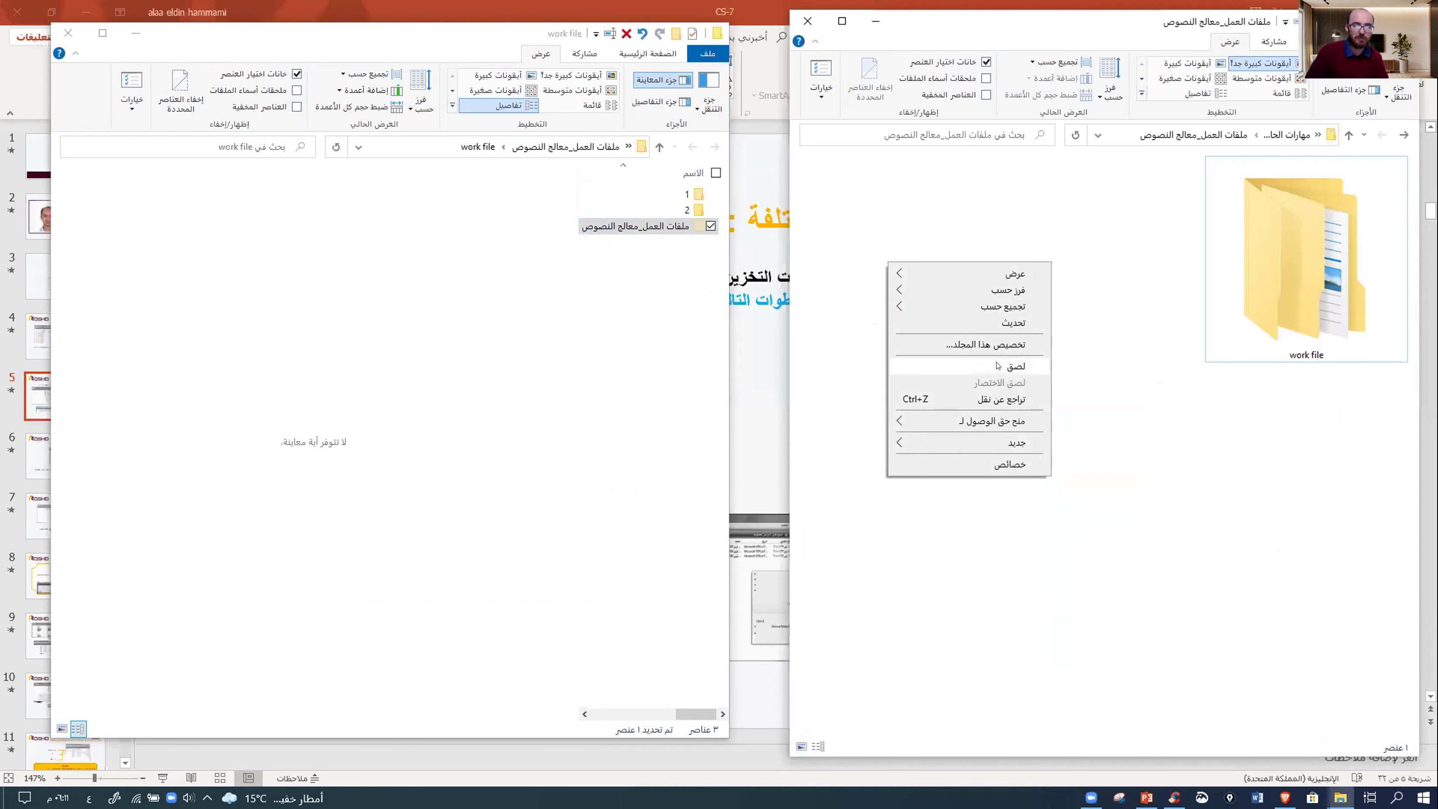
{"action": "left_click", "coordinate": [999, 365]}
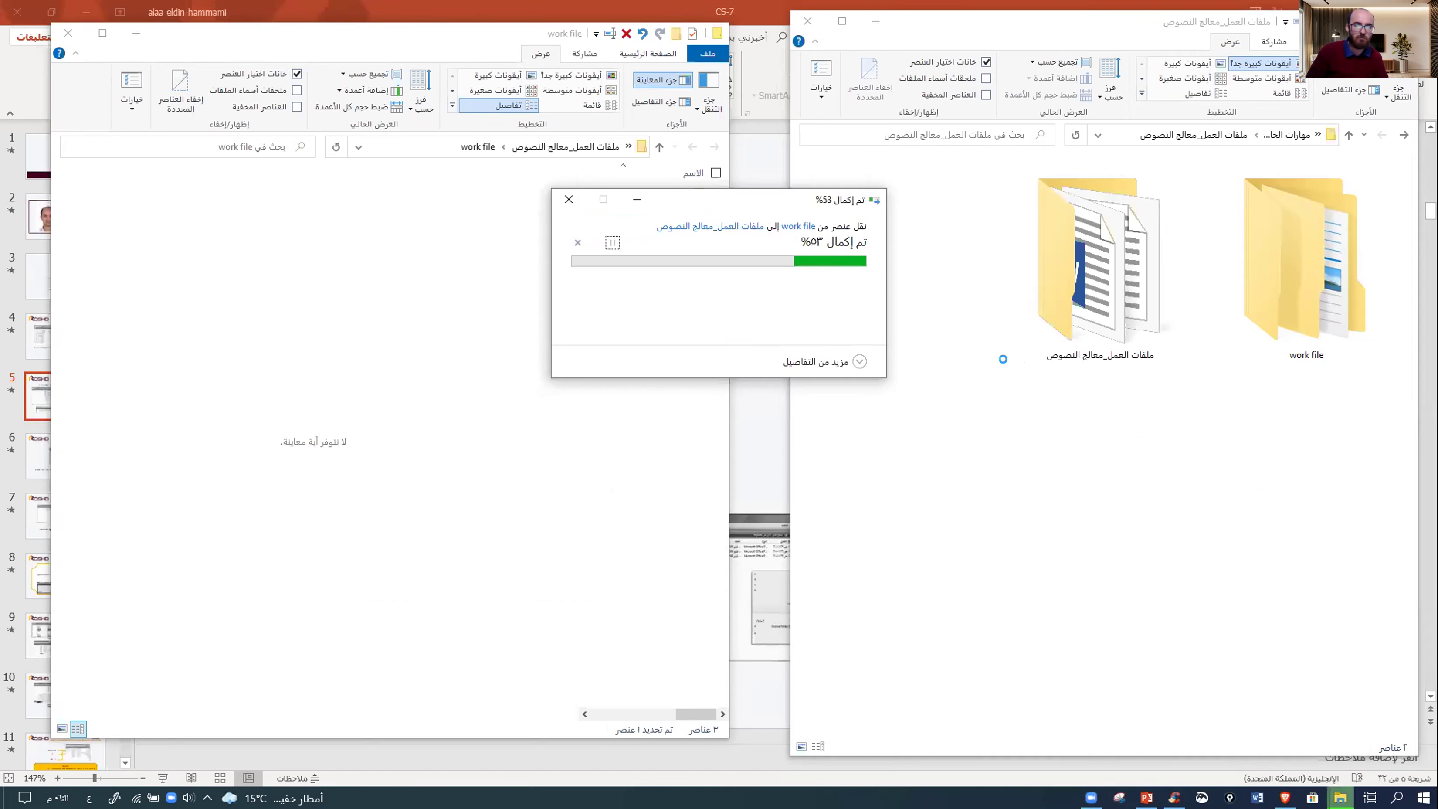
{"action": "left_click_drag", "start_coordinate": [1091, 291], "coordinate": [684, 379]}
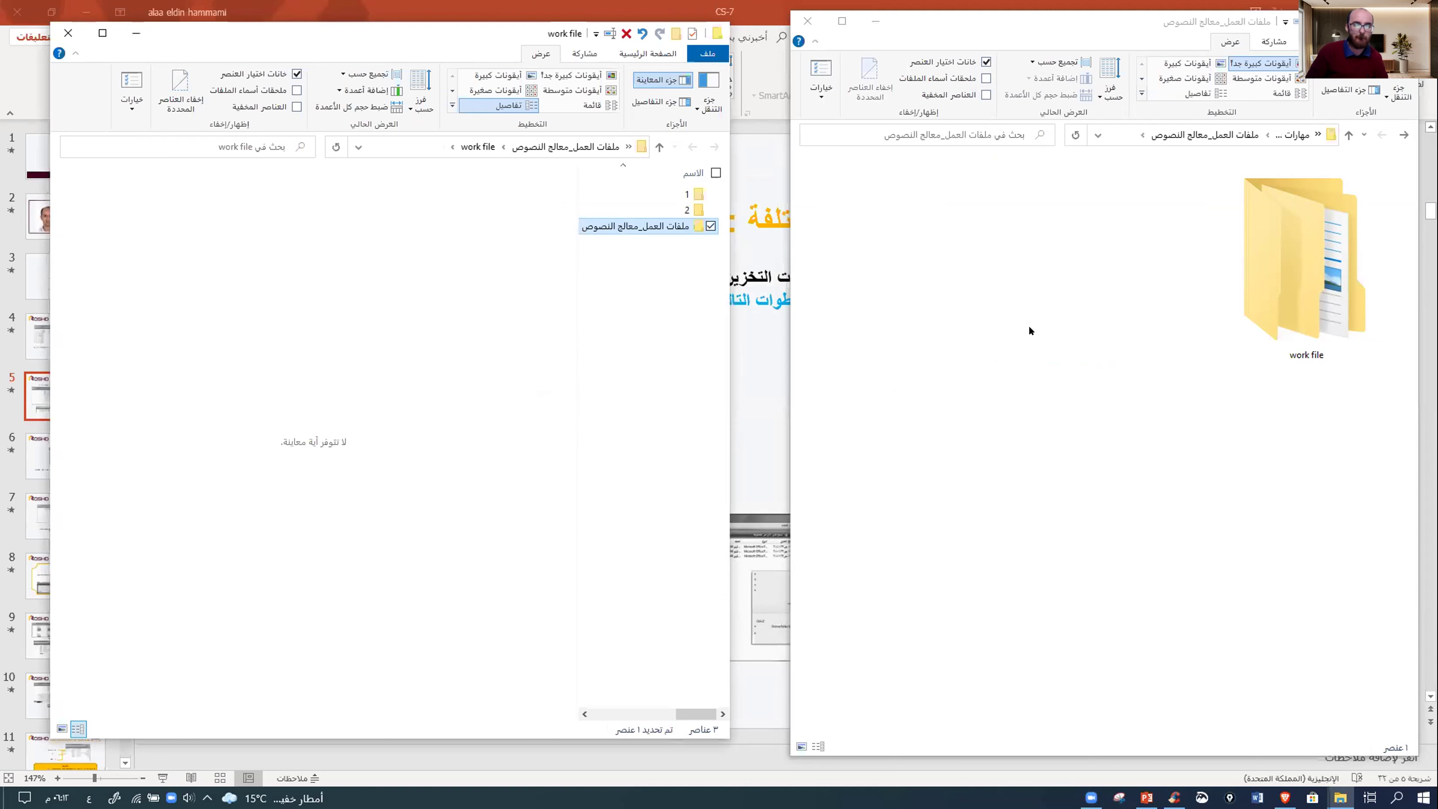
- Move the ملفات العمل_معالج النصوص subfolder directly from the work file window to the parent folder window and undo the move
{"action": "left_click_drag", "start_coordinate": [614, 226], "coordinate": [953, 379]}
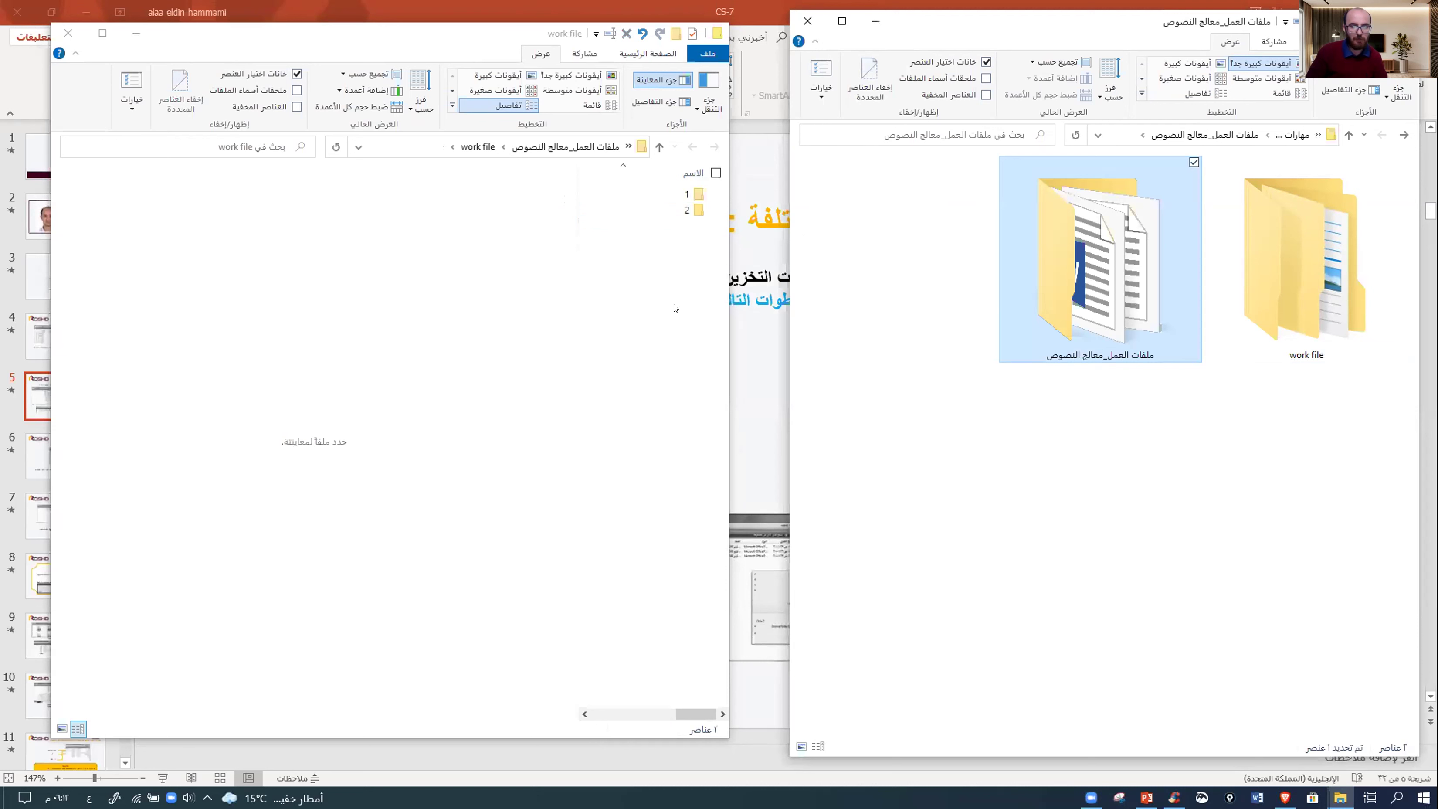
{"action": "key", "text": "ctrl+z"}
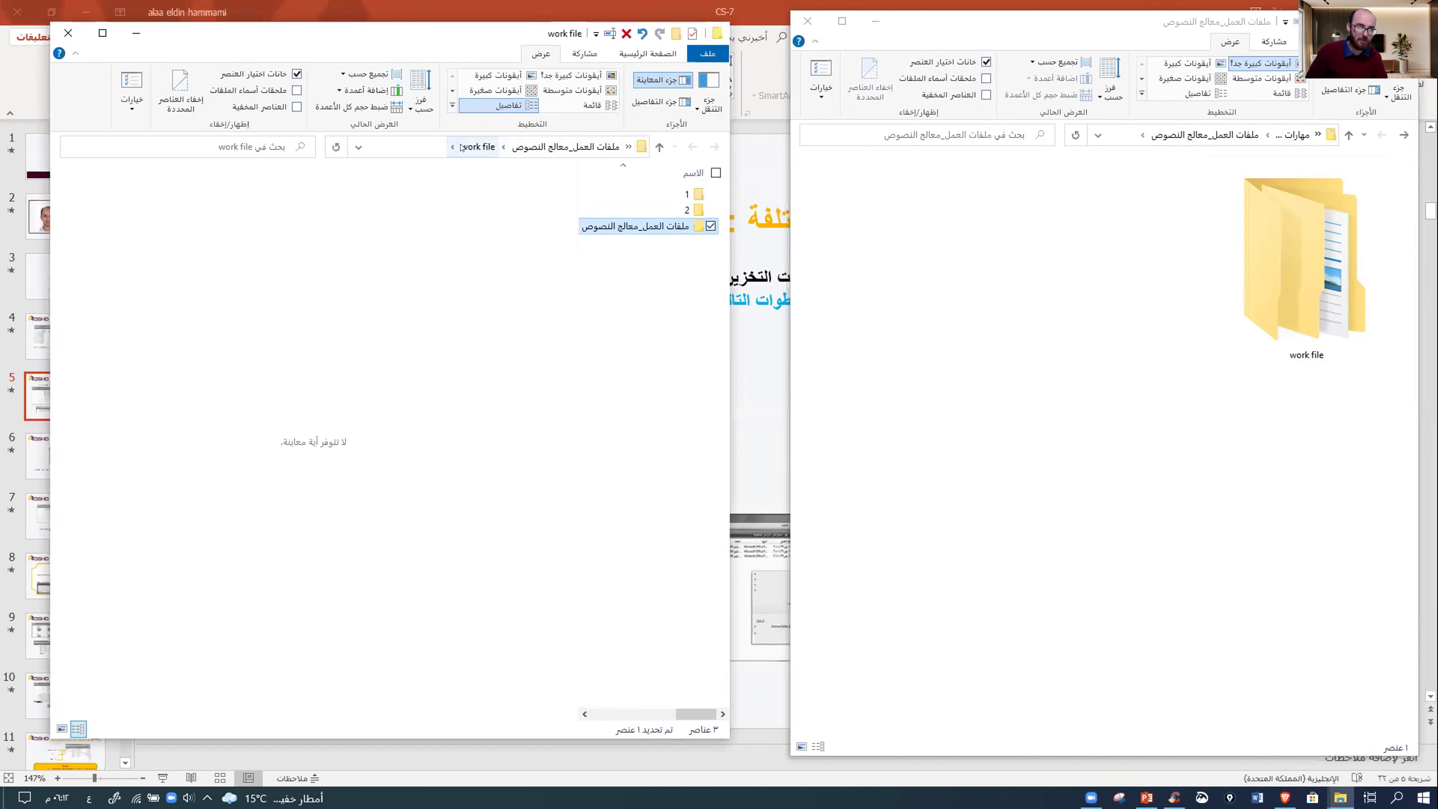
- Open work file in the second window, try to move its ملفات العمل_معالج النصوص subfolder into the other work file window, and return to the parent folder
{"action": "double_click", "coordinate": [1297, 244]}
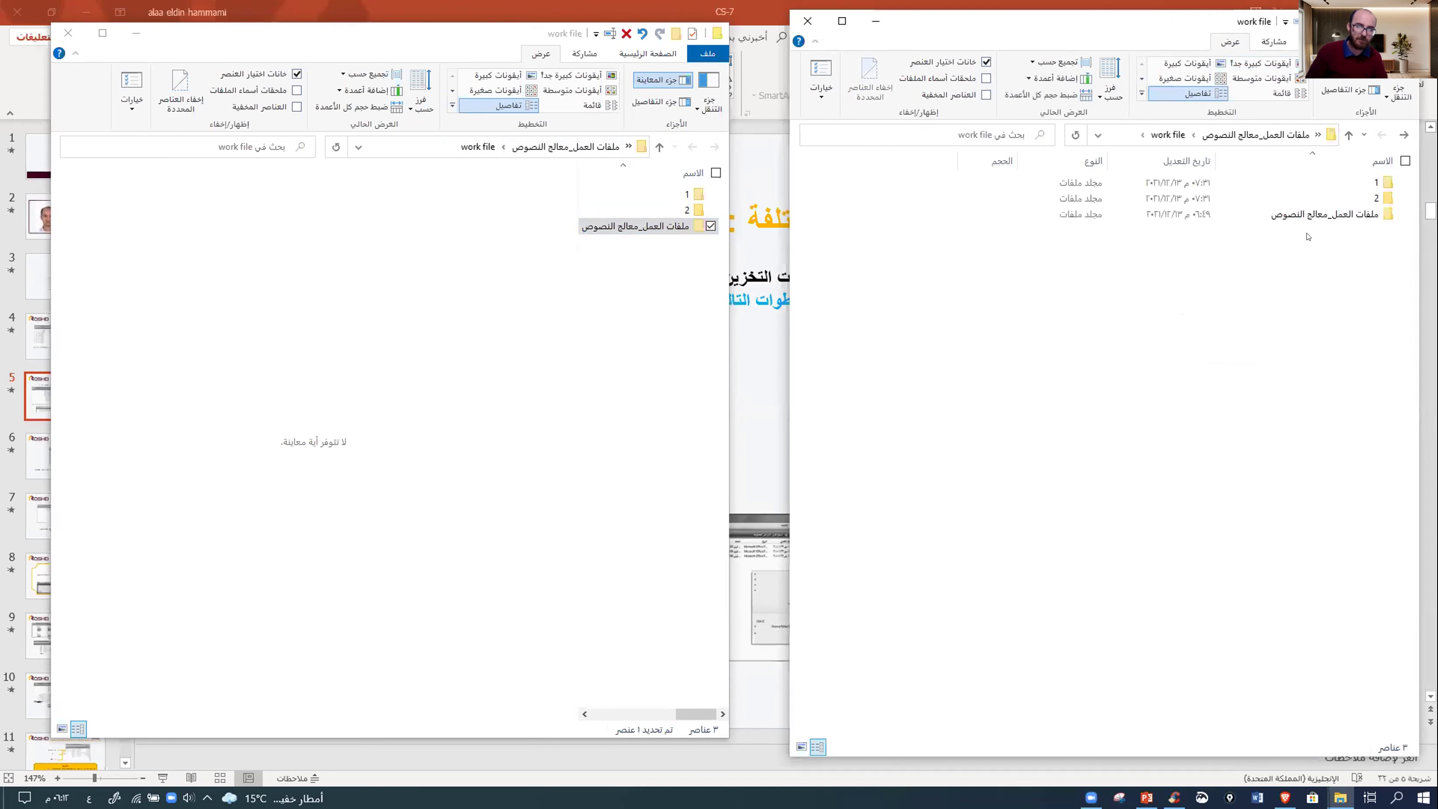
{"action": "left_click", "coordinate": [1319, 215]}
{"action": "left_click_drag", "start_coordinate": [1319, 214], "coordinate": [703, 386]}
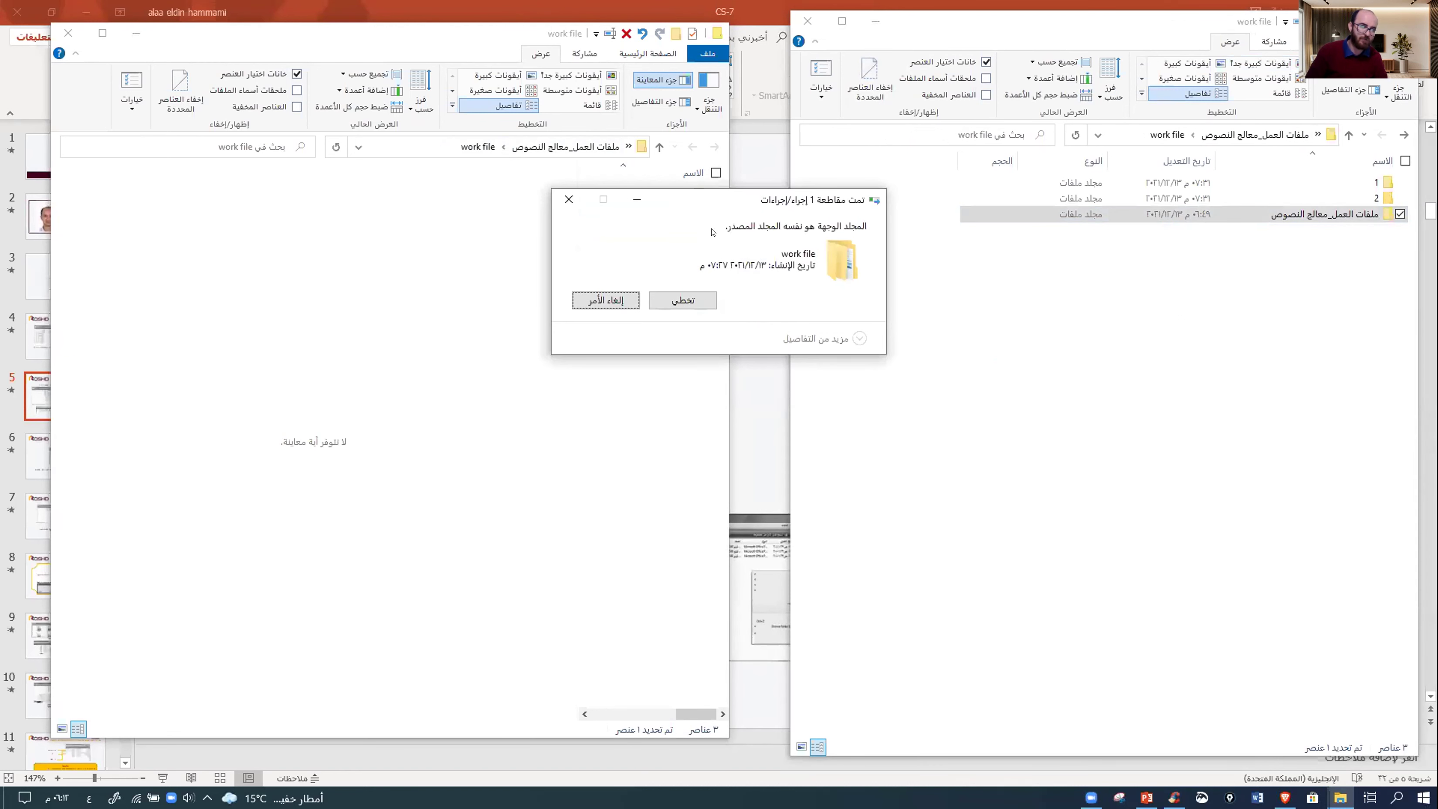
{"action": "left_click", "coordinate": [602, 297]}
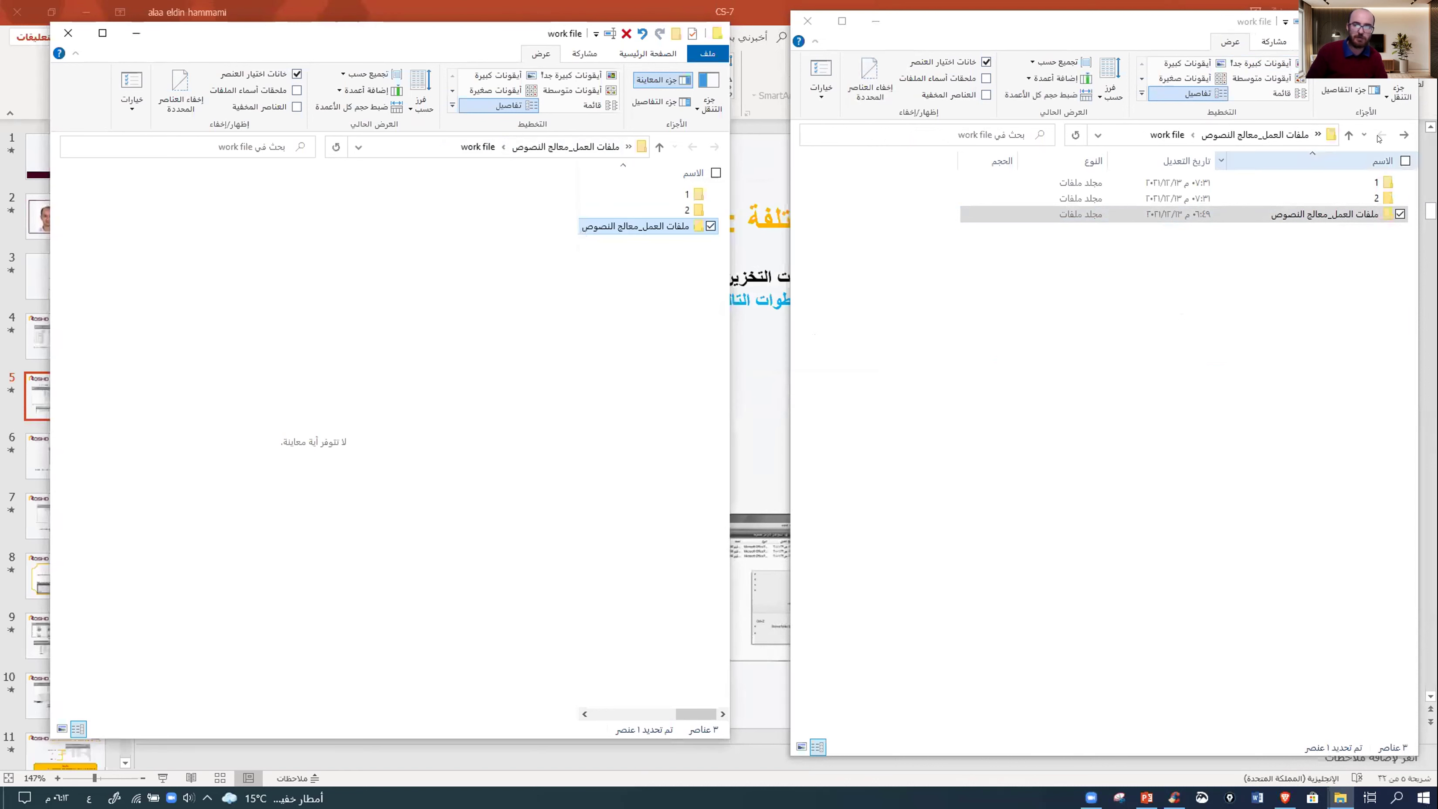
{"action": "left_click", "coordinate": [1404, 135]}
{"action": "left_click_drag", "start_coordinate": [1271, 284], "coordinate": [1035, 331]}
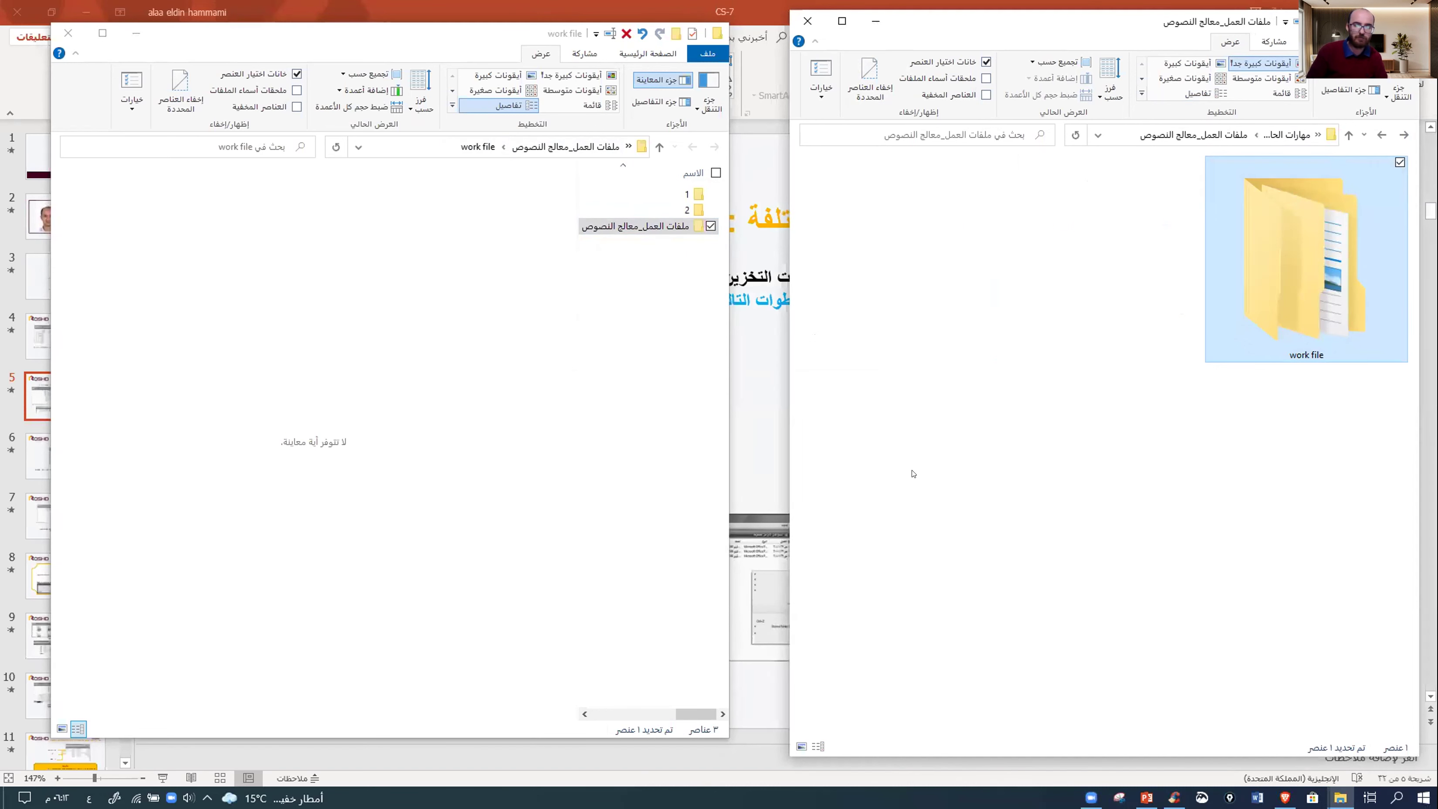
- Move the ملفات العمل_معالج النصوص subfolder from work file into the parent folder and maximize the parent folder window
{"action": "left_click", "coordinate": [1092, 475]}
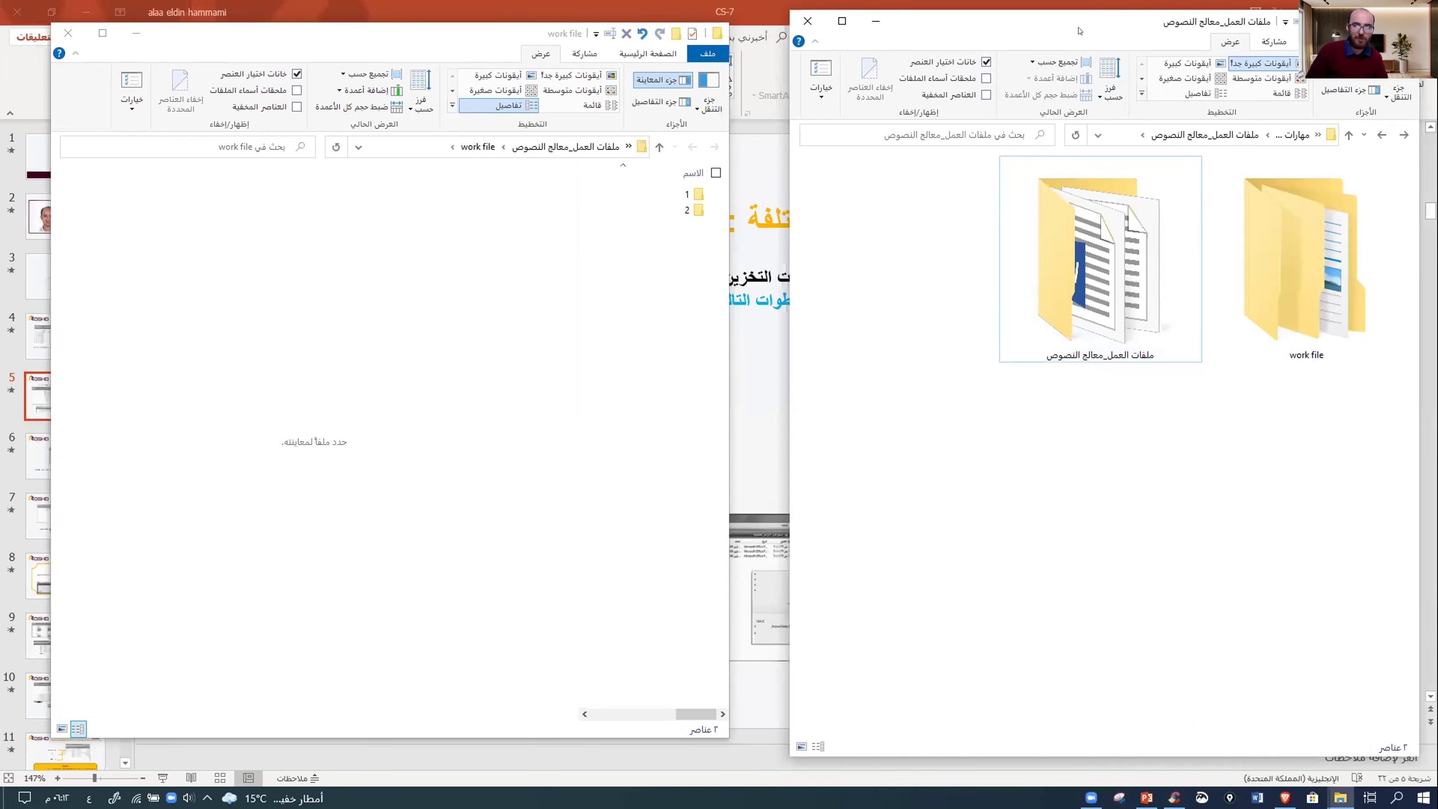
{"action": "double_click", "coordinate": [1103, 21]}
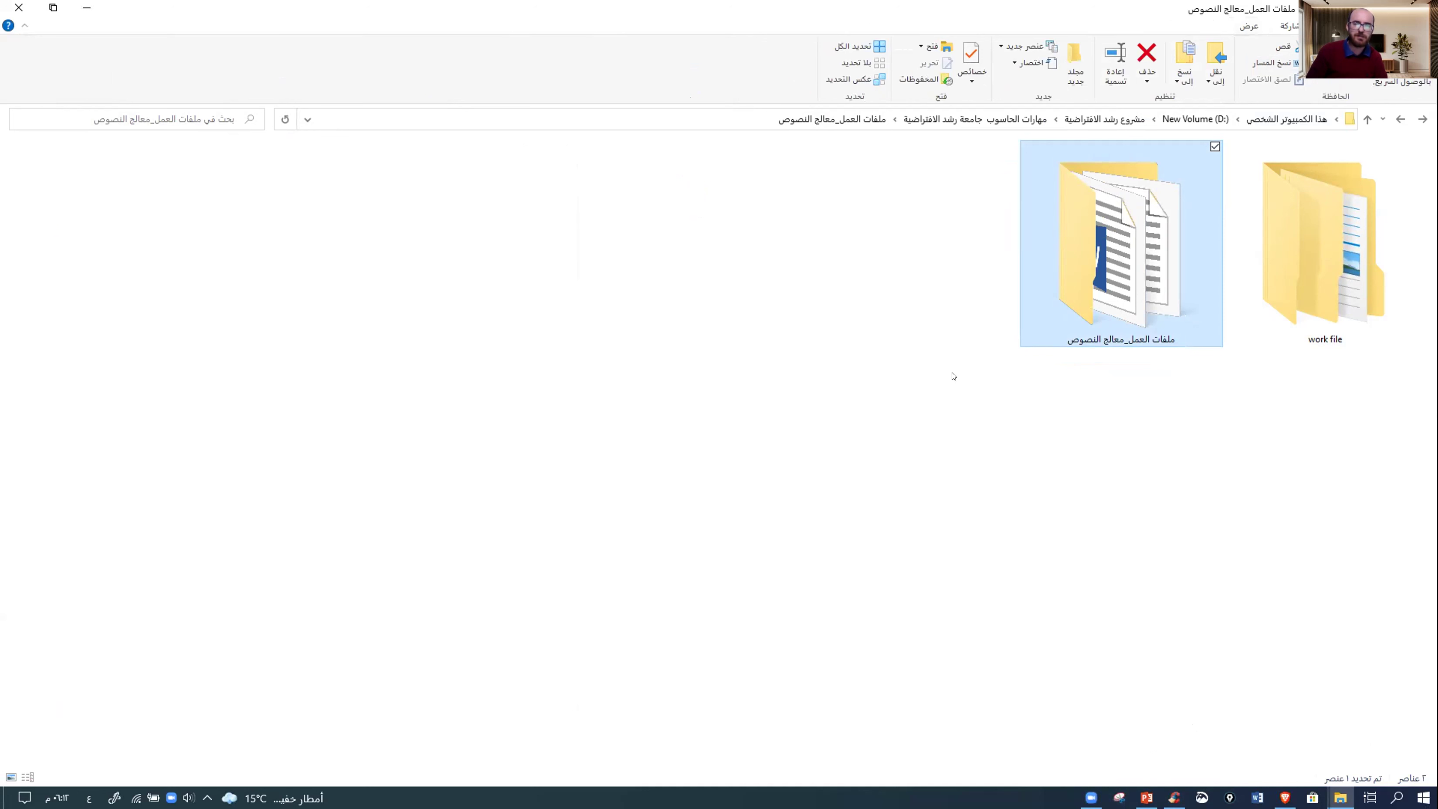
{"action": "left_click", "coordinate": [770, 121]}
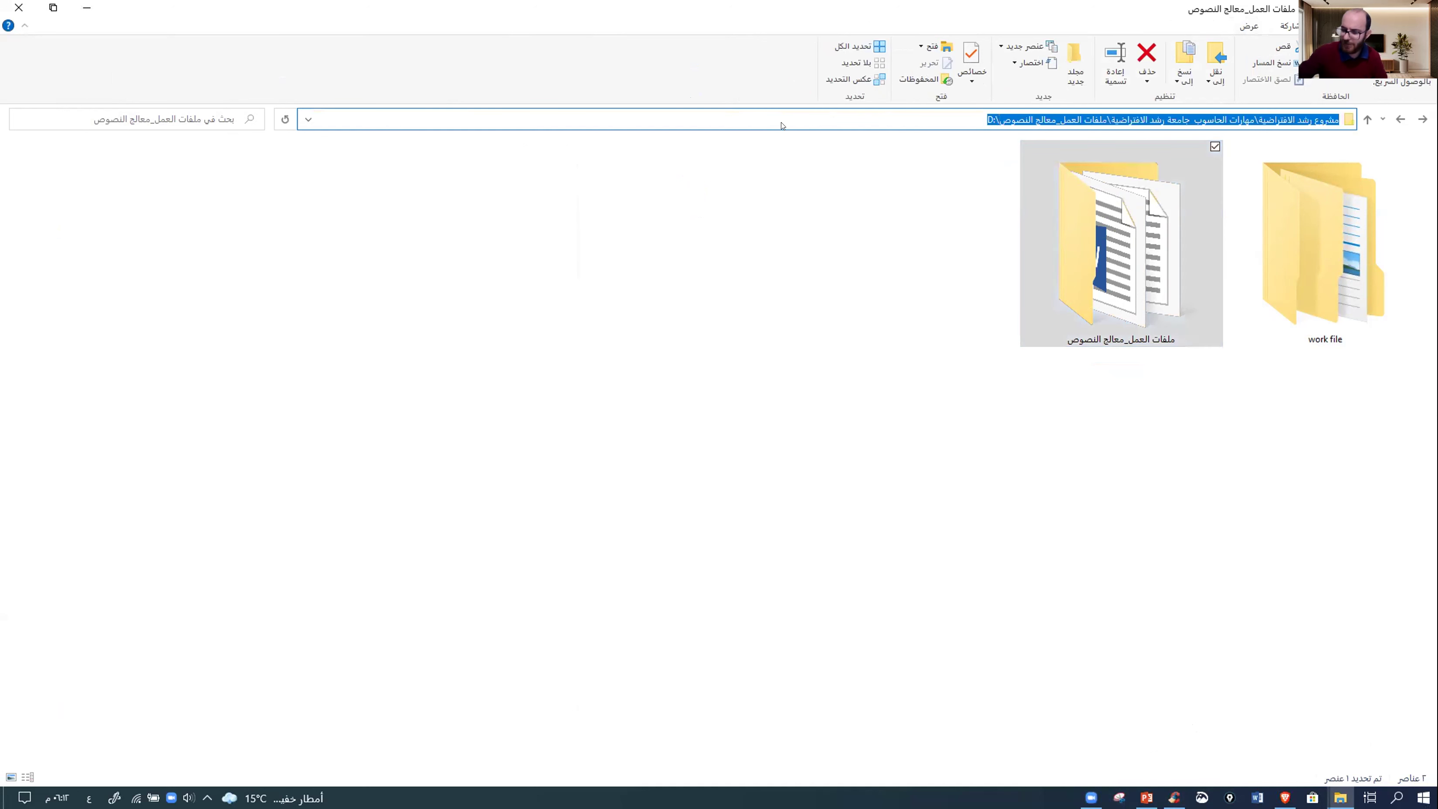
{"action": "key", "text": "BackSpace"}
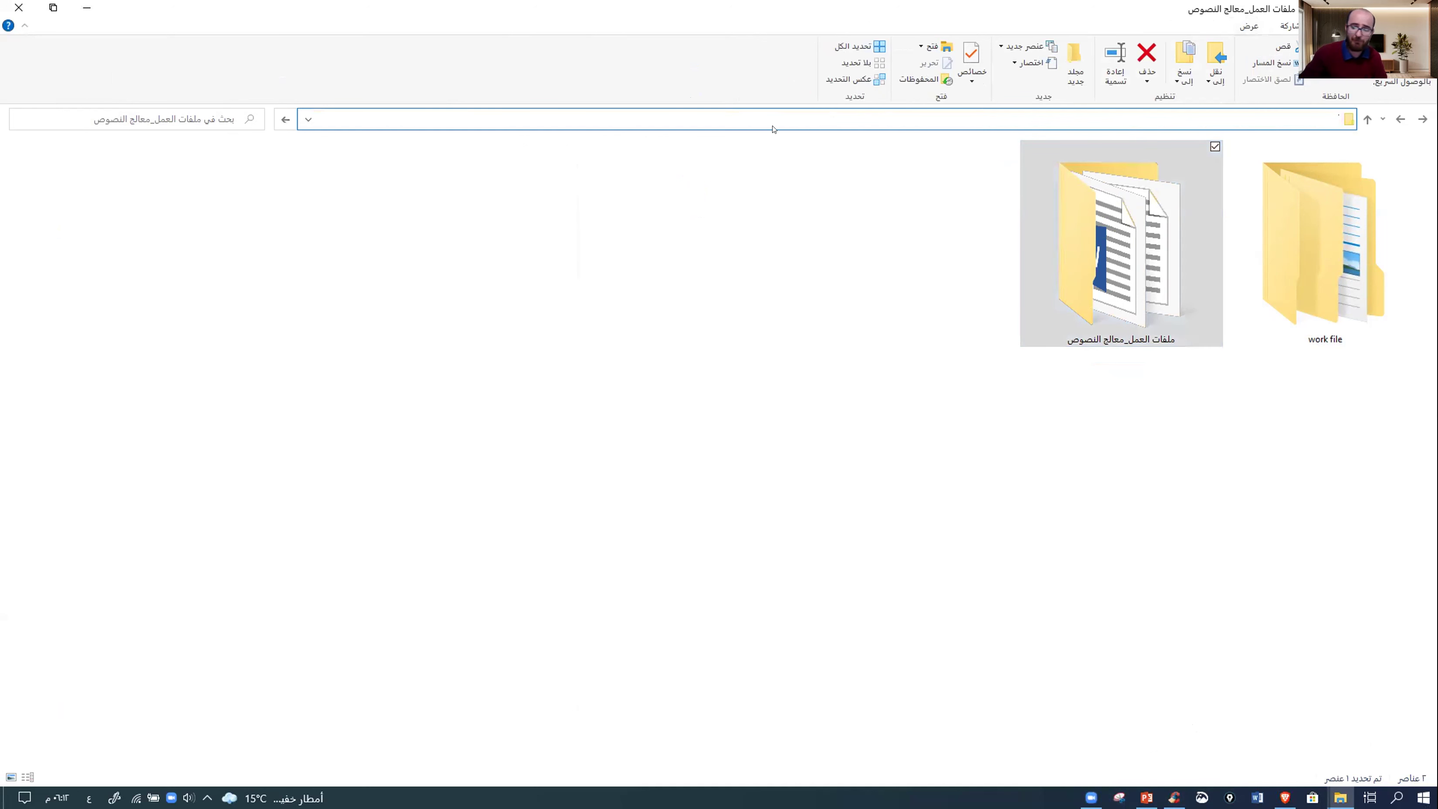
{"action": "key", "text": "ctrl+v"}
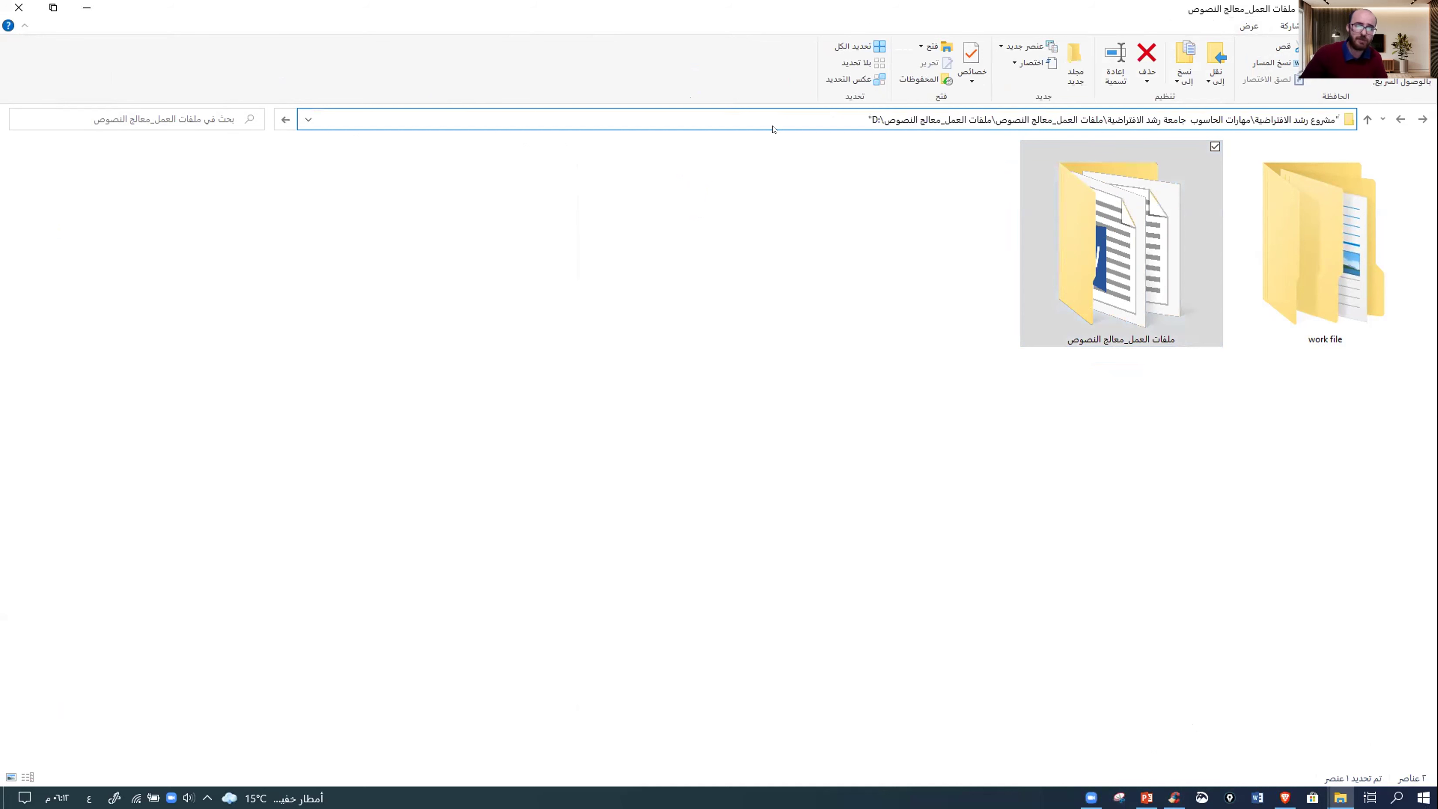
{"action": "key", "text": "shift+Right"}
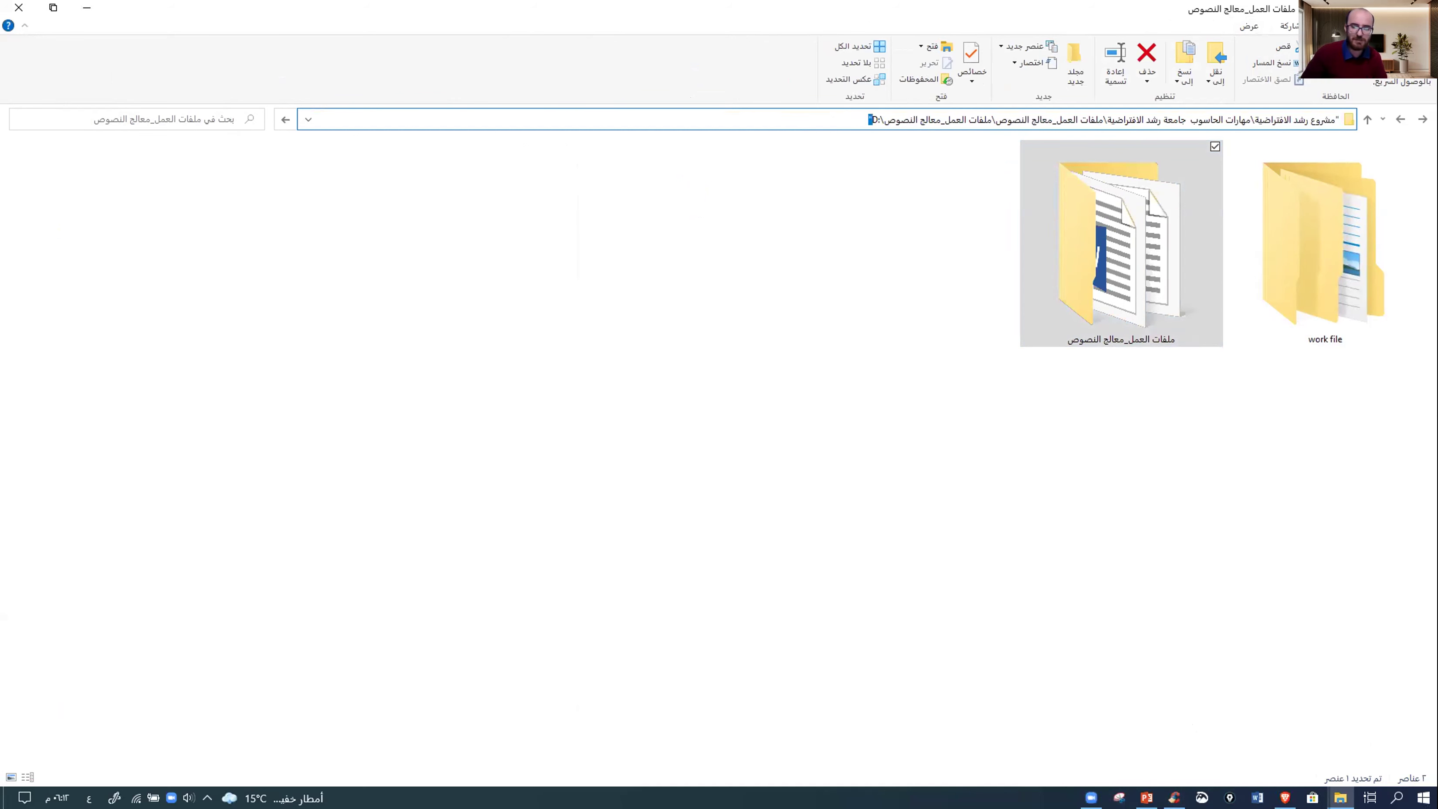
{"action": "mouse_move", "coordinate": [1284, 797]}
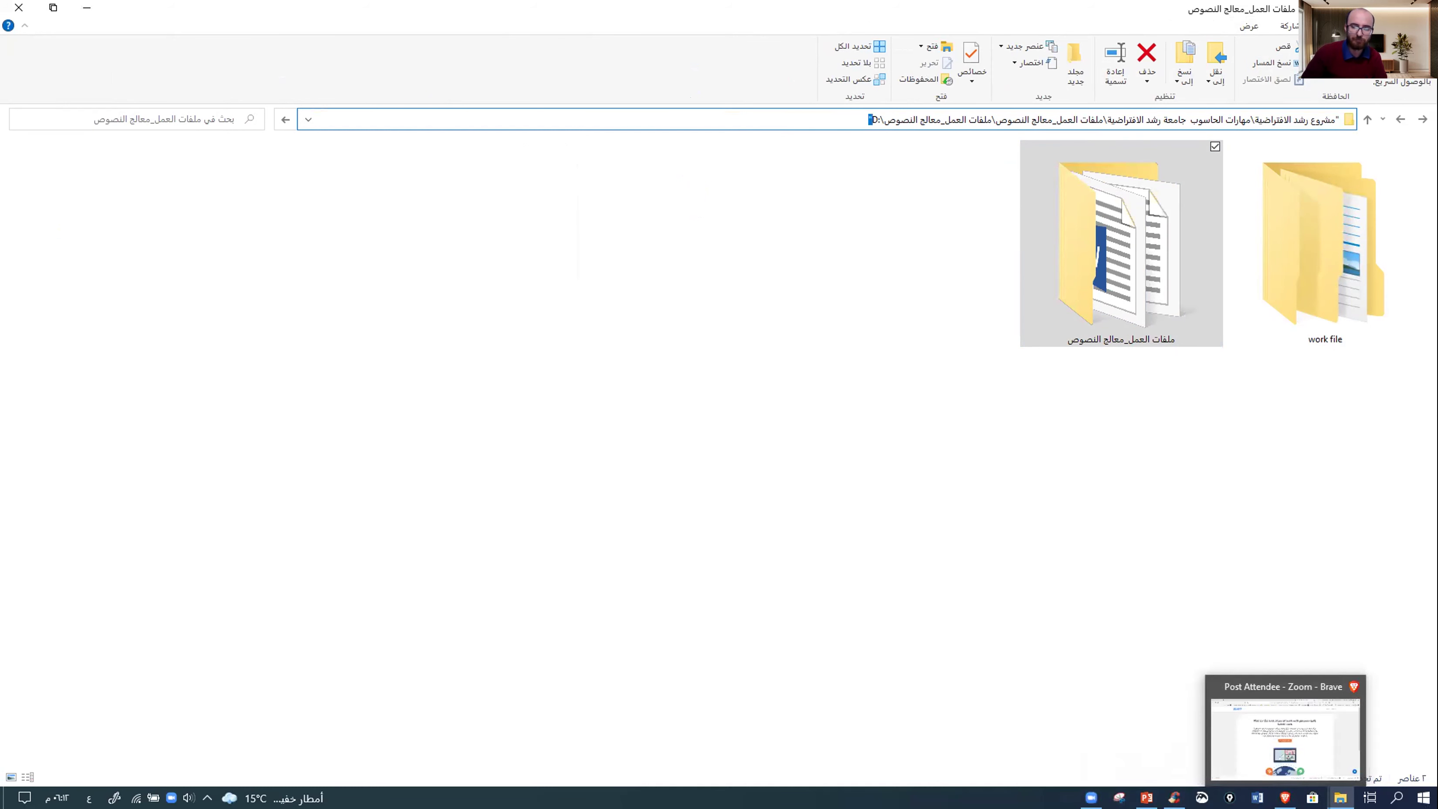
{"action": "key", "text": "Escape"}
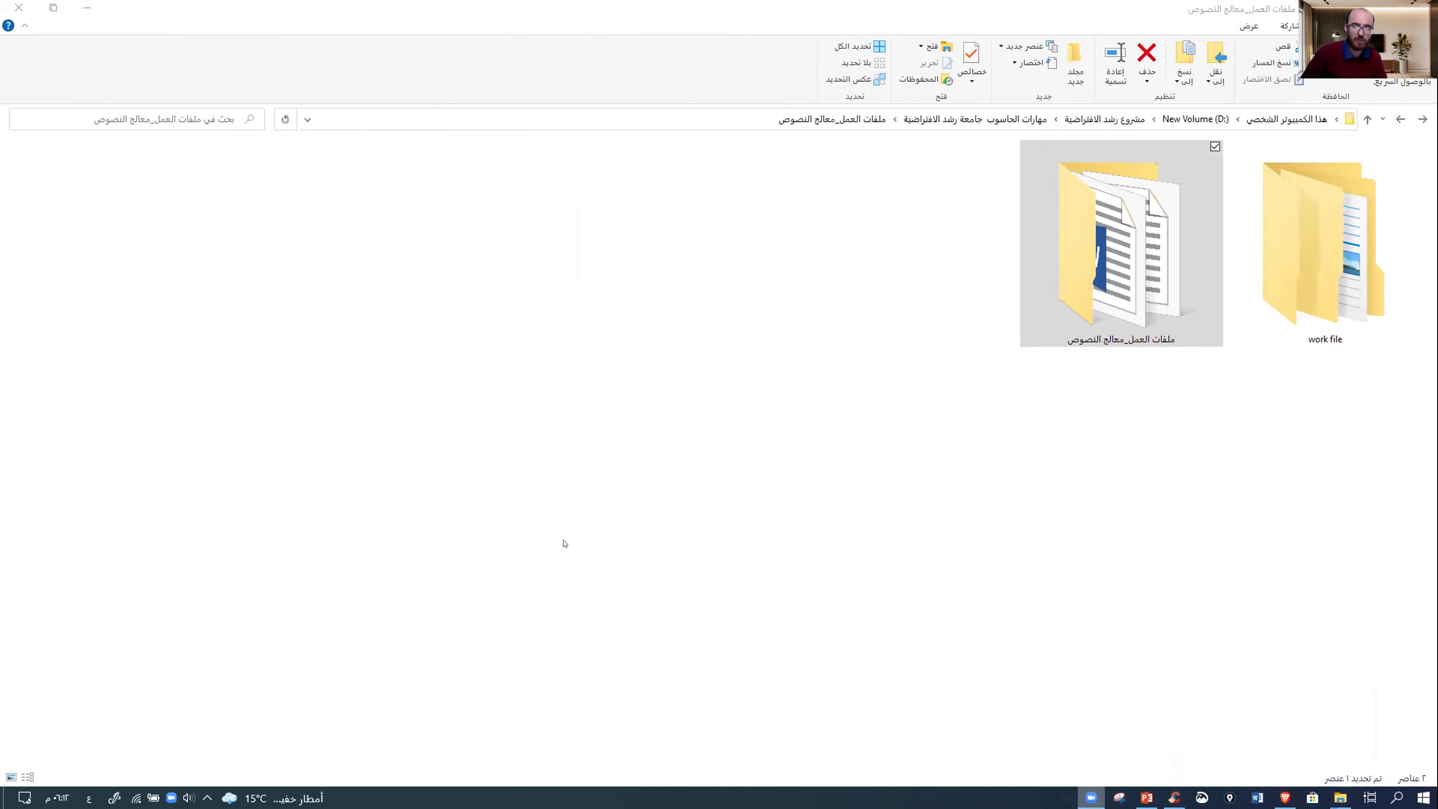
{"action": "right_click", "coordinate": [516, 534]}
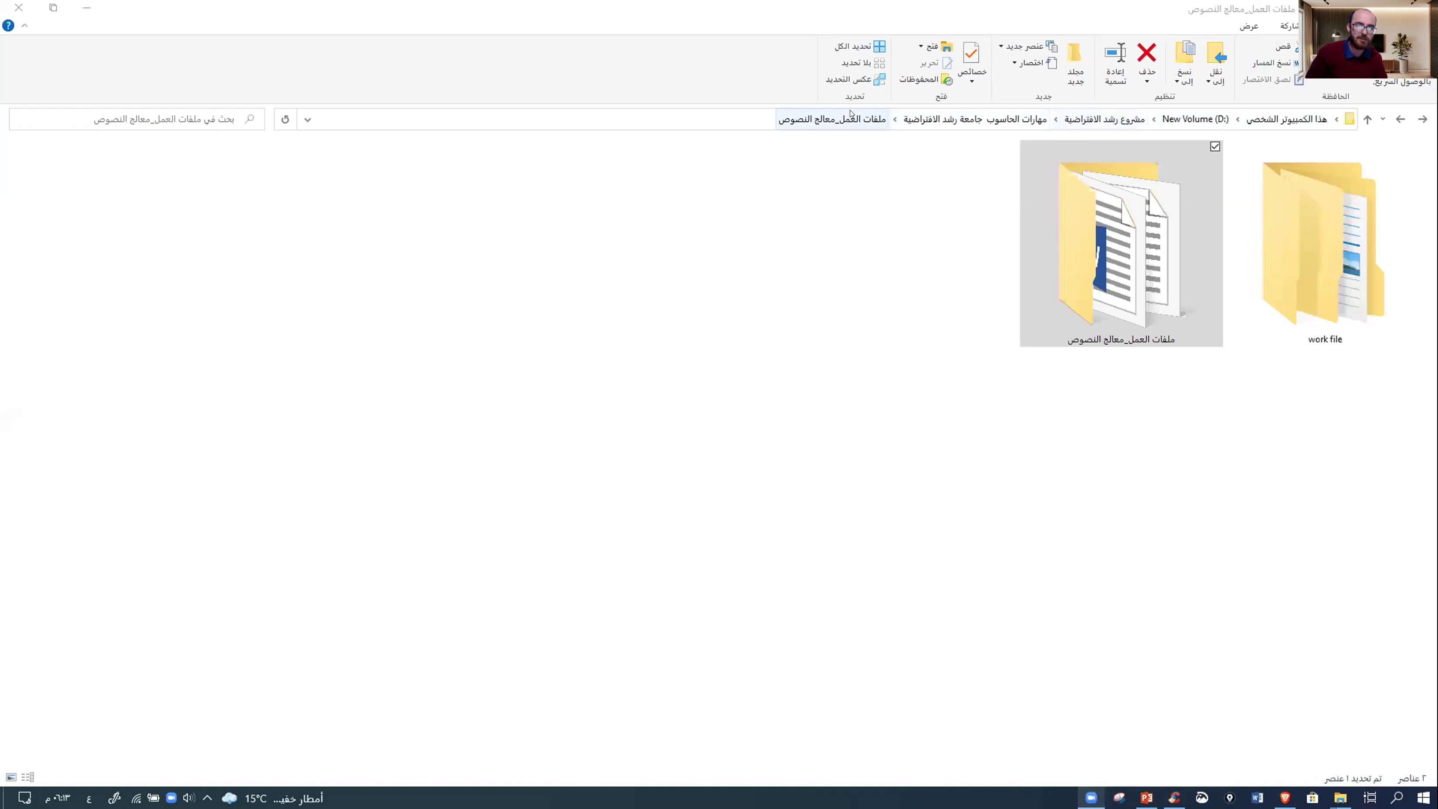
- Open the inner ملفات العمل_معالج النصوص folder from its copied path, removing the quotation marks around the path
{"action": "left_click", "coordinate": [770, 113]}
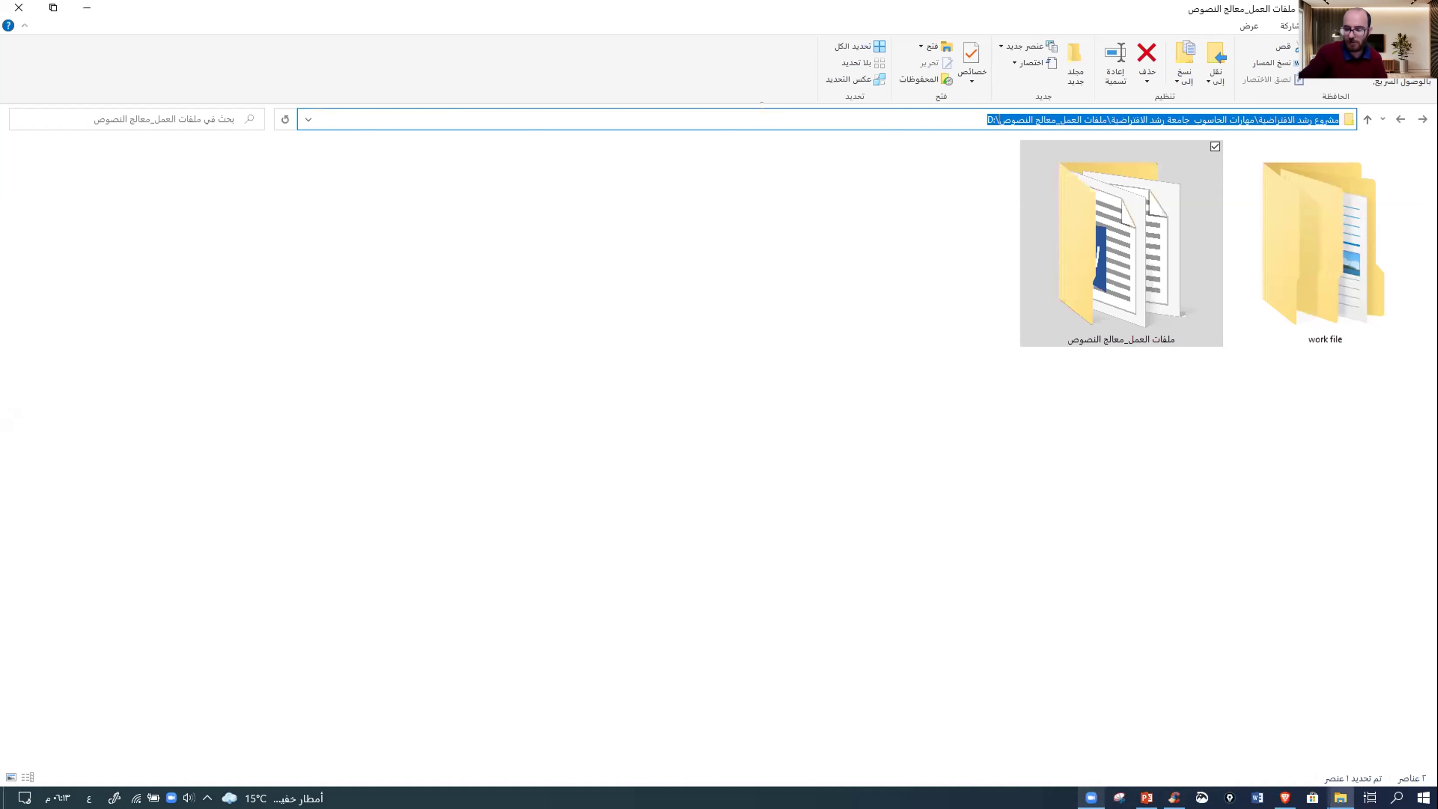
{"action": "key", "text": "ctrl+v"}
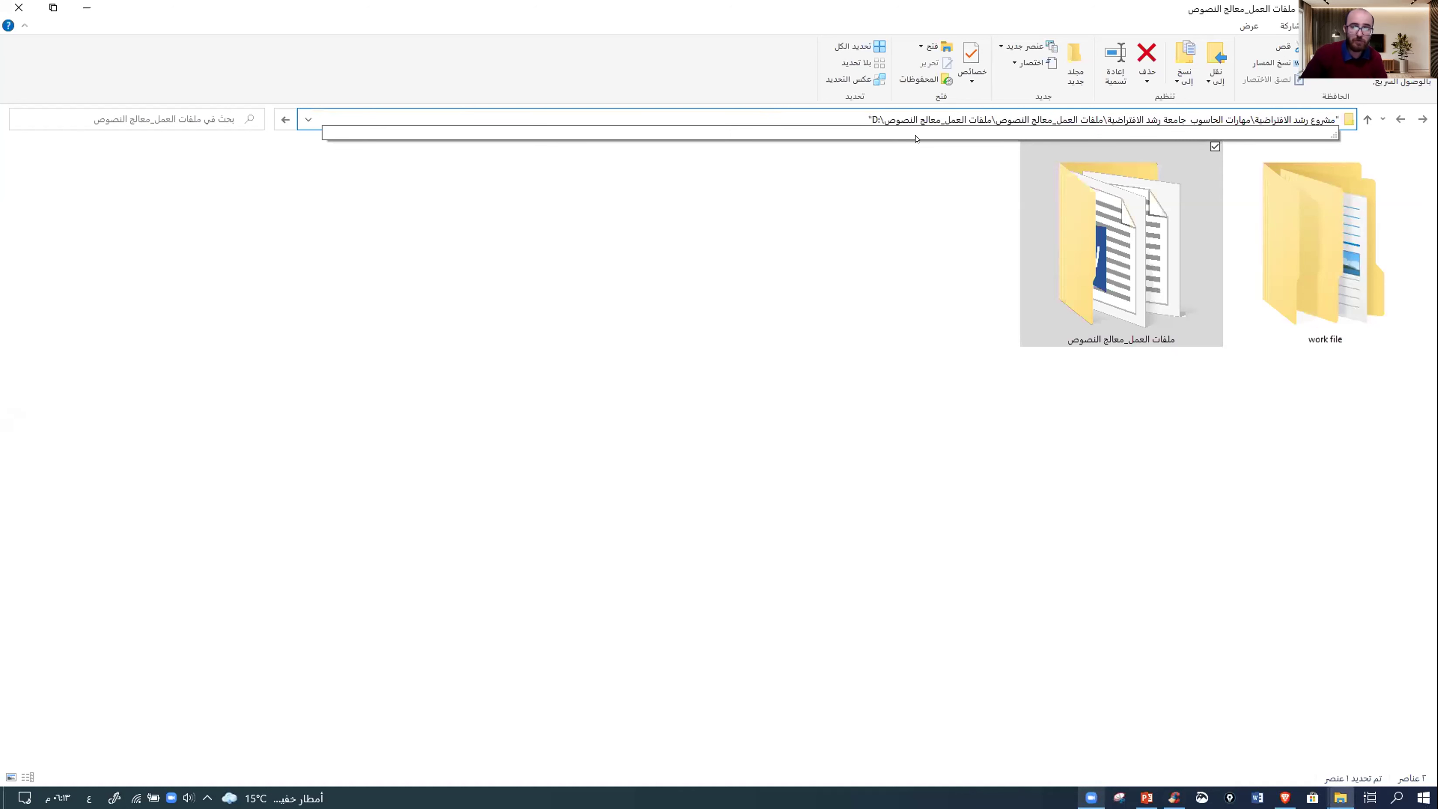
{"action": "key", "text": "BackSpace"}
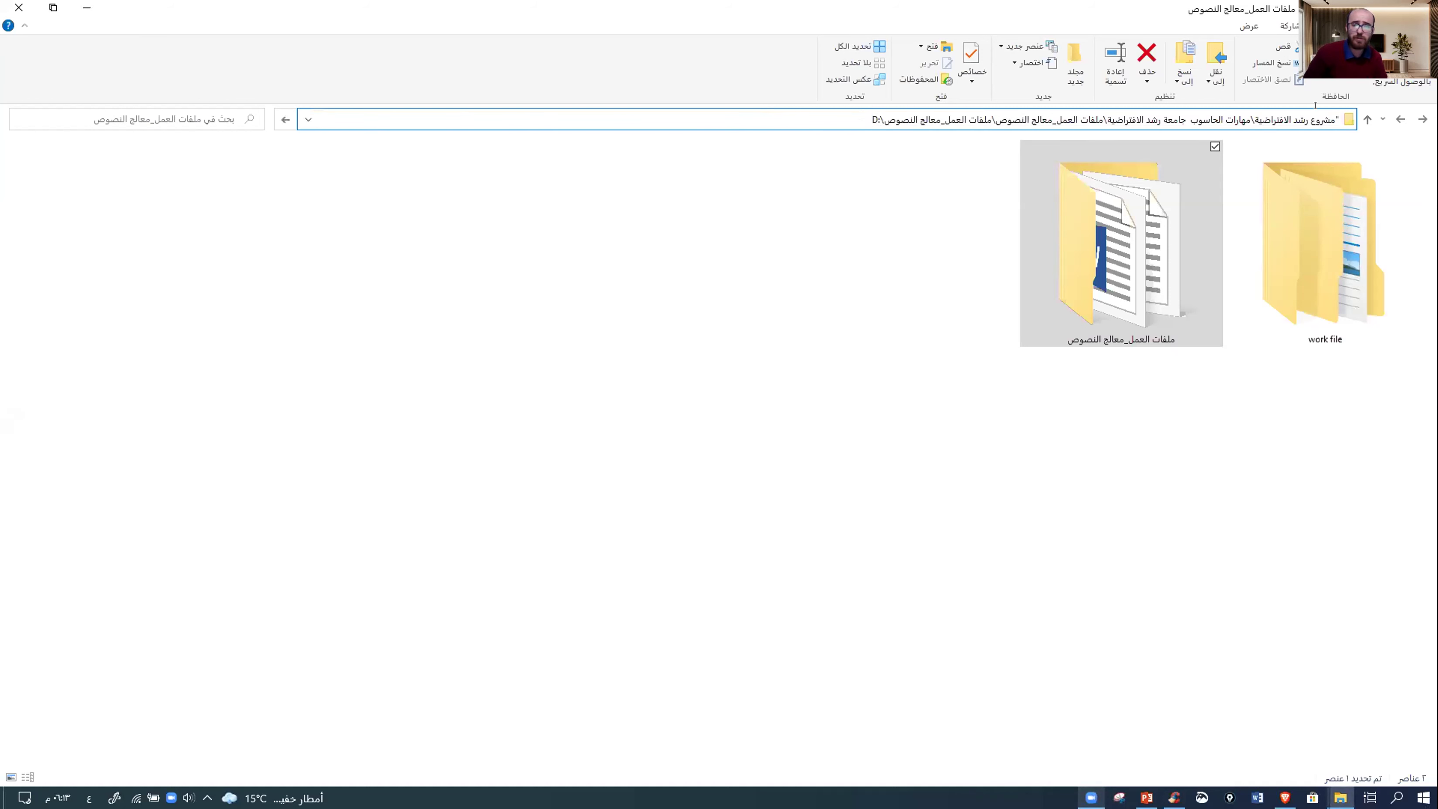
{"action": "left_click_drag", "start_coordinate": [1327, 113], "coordinate": [1333, 113]}
{"action": "left_click", "coordinate": [1335, 113]}
{"action": "left_click", "coordinate": [1334, 113]}
{"action": "key", "text": "BackSpace"}
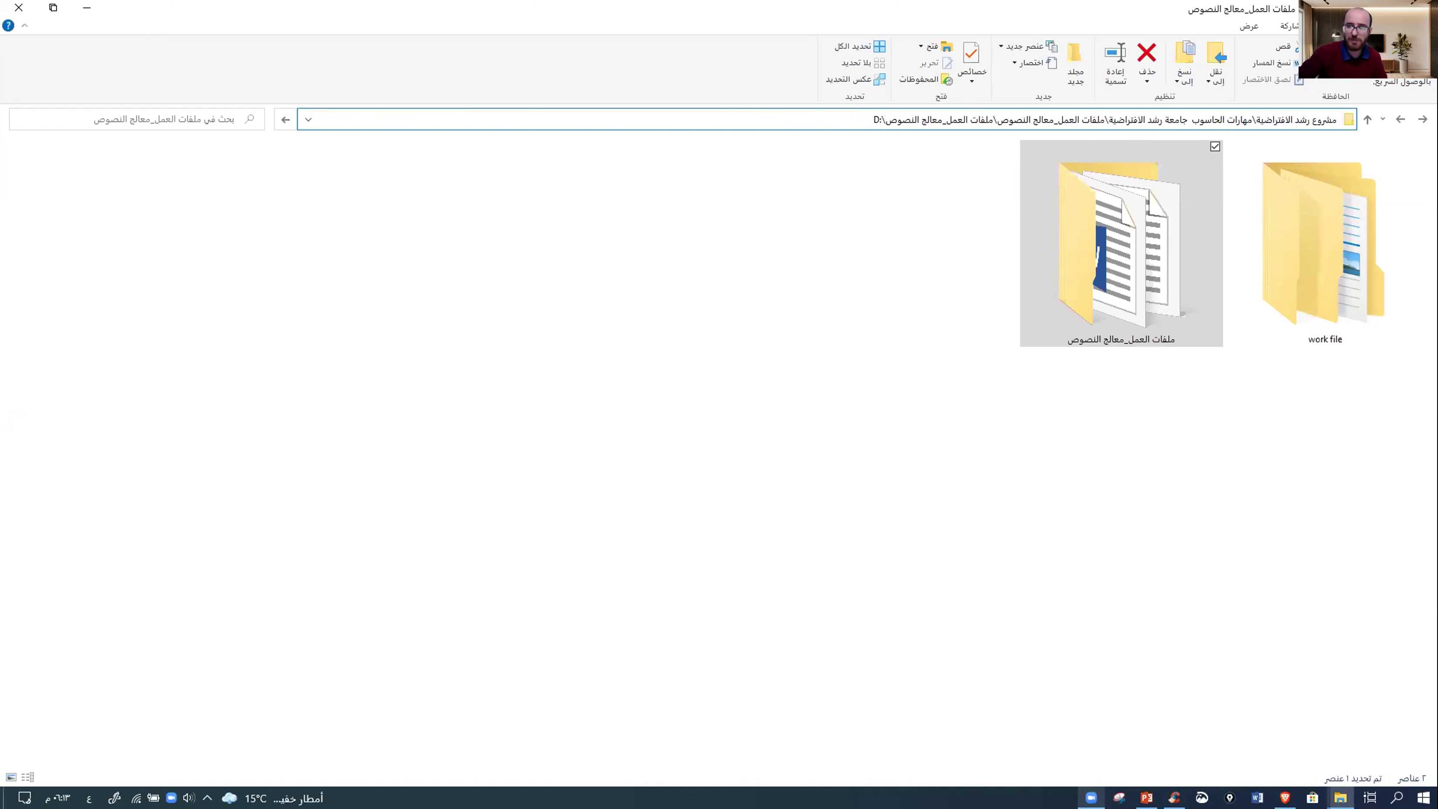
{"action": "key", "text": "Return"}
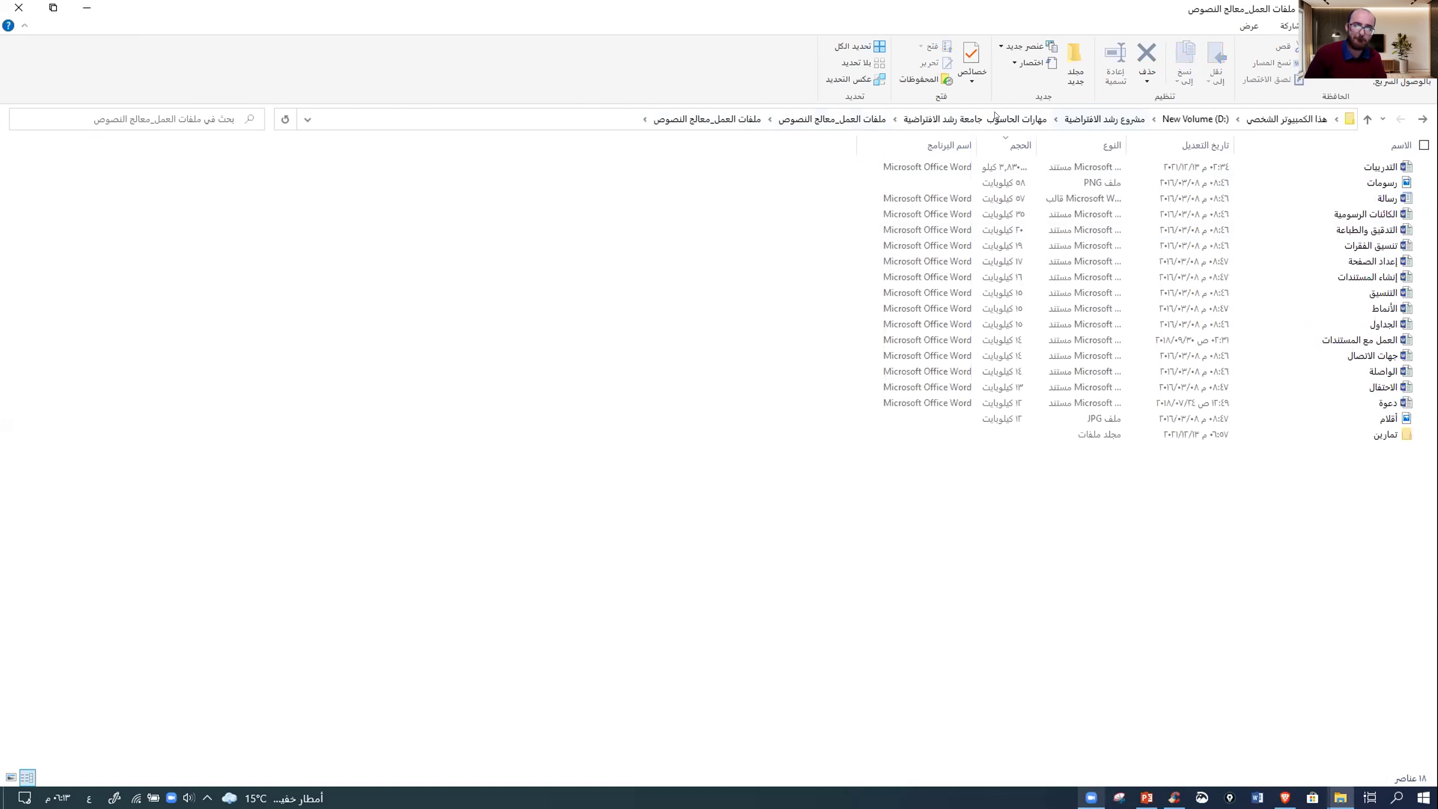
- Return to the parent folder and select its ملفات العمل_معالج النصوص subfolder
{"action": "left_click", "coordinate": [831, 119]}
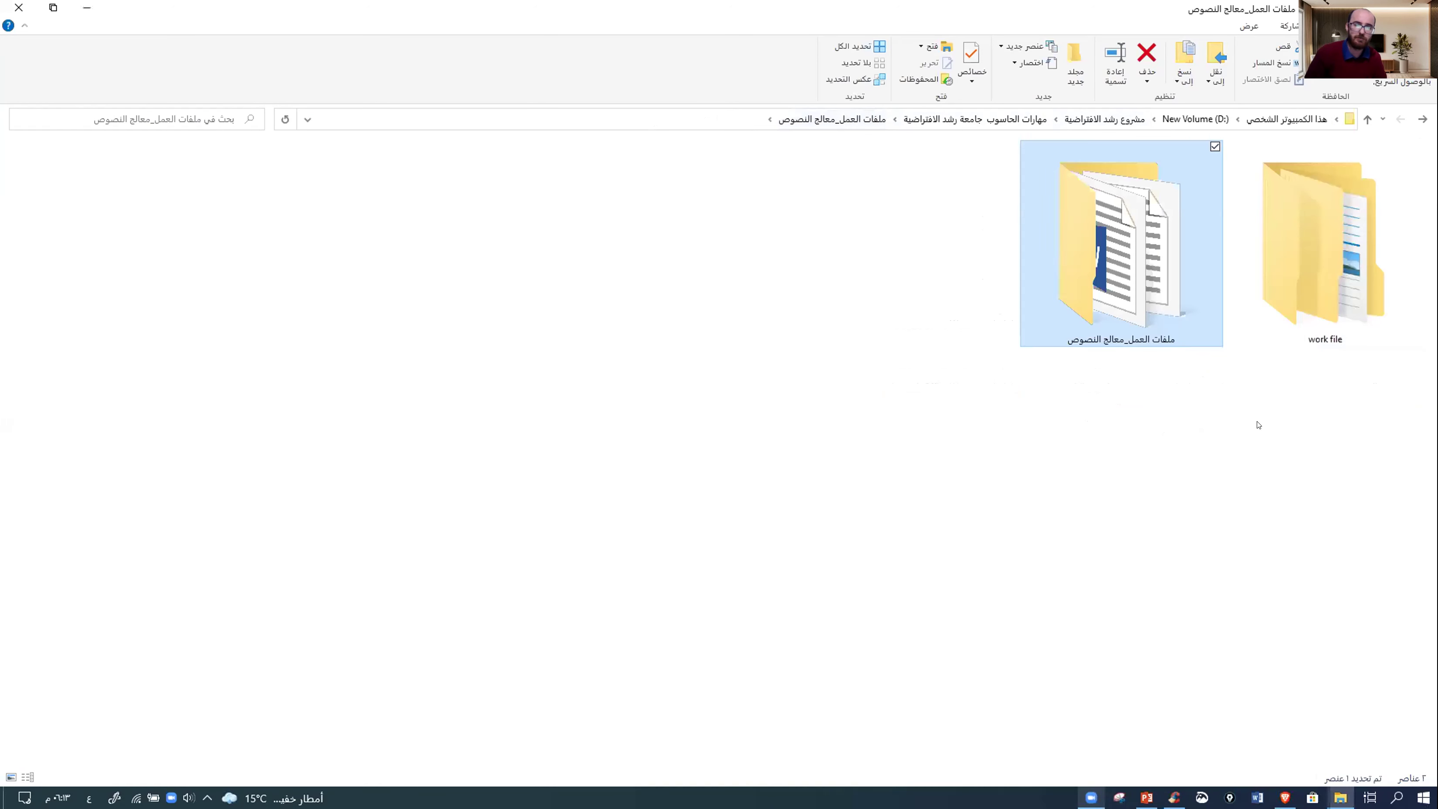
{"action": "key", "text": "Right"}
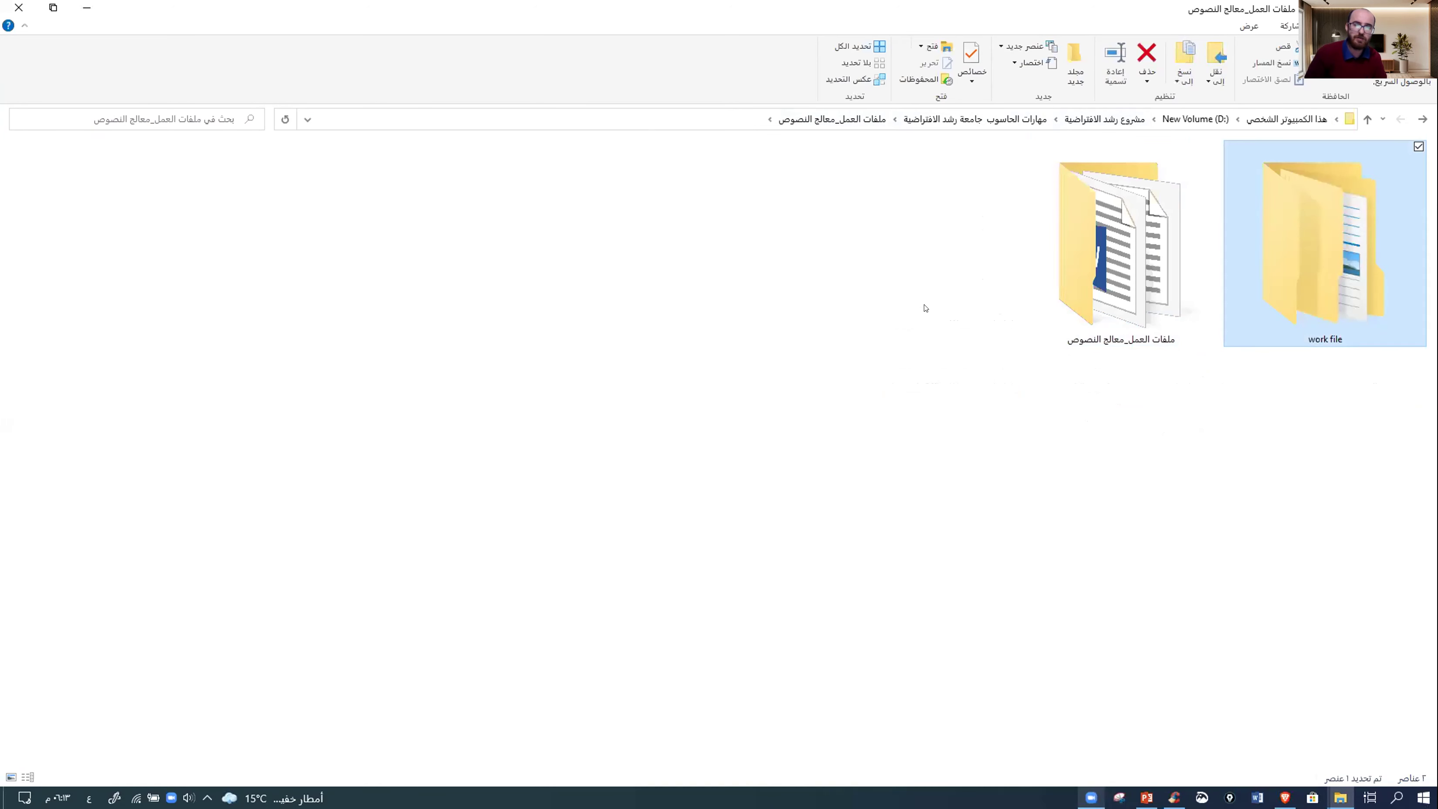
{"action": "left_click", "coordinate": [925, 306]}
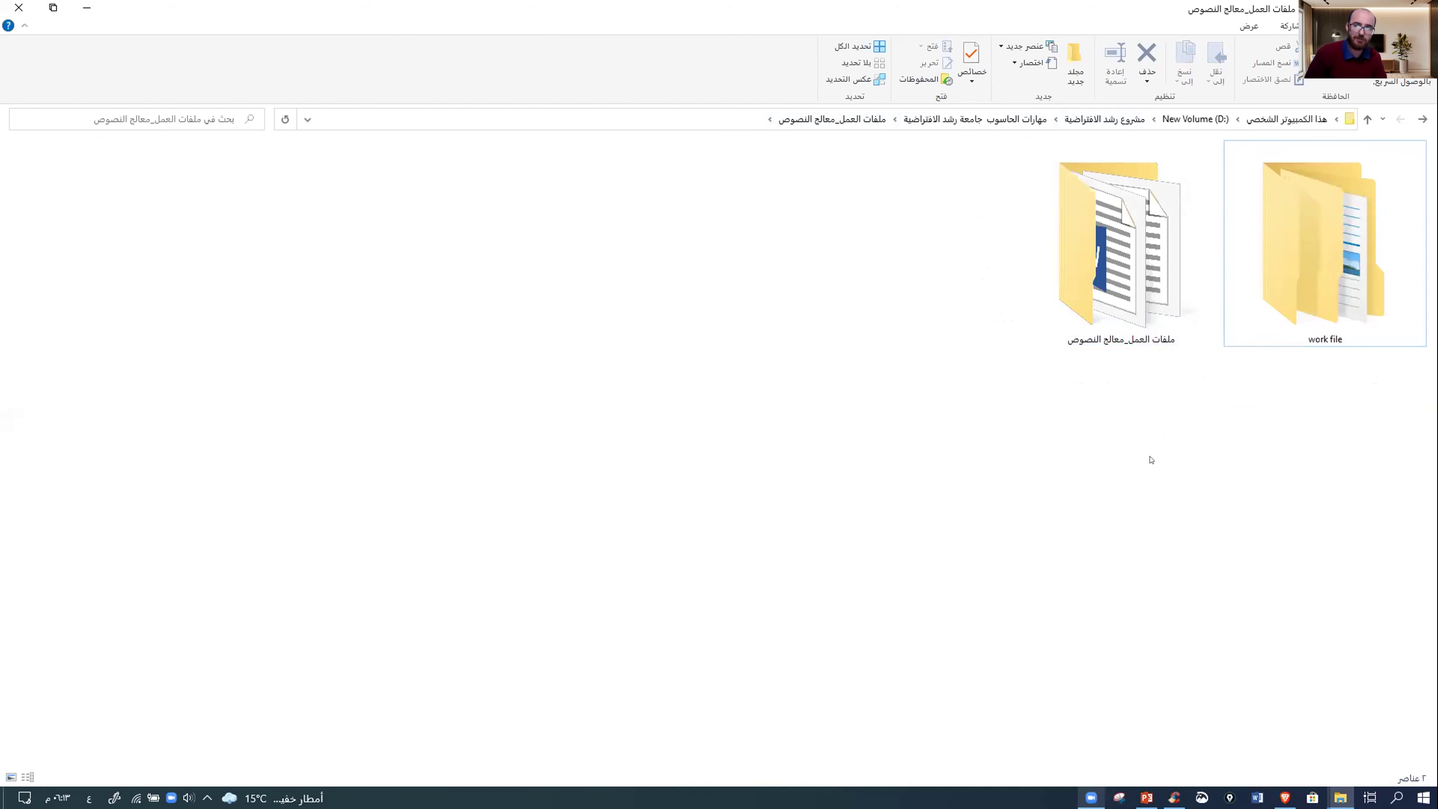
{"action": "key", "text": "Right"}
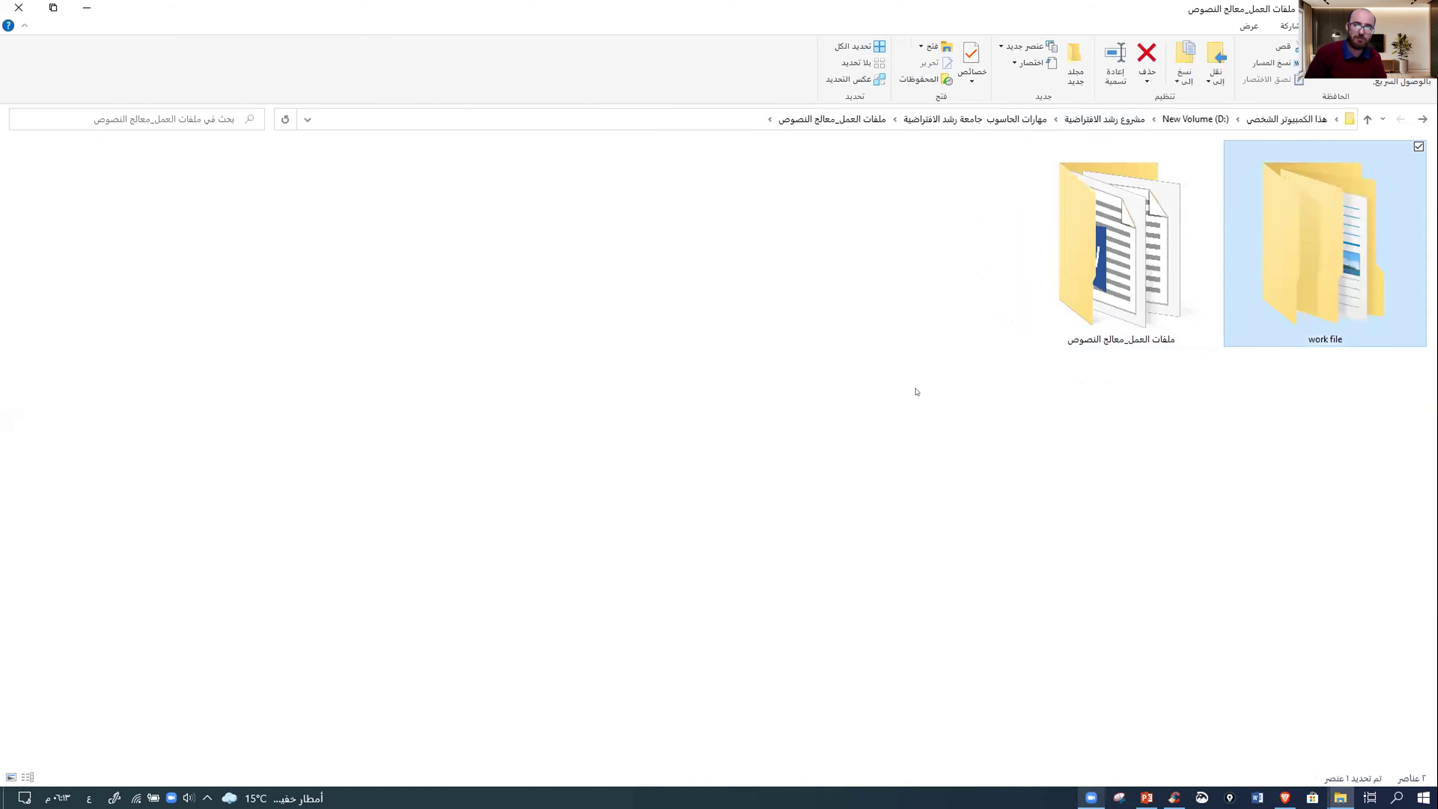
{"action": "left_click", "coordinate": [1119, 295]}
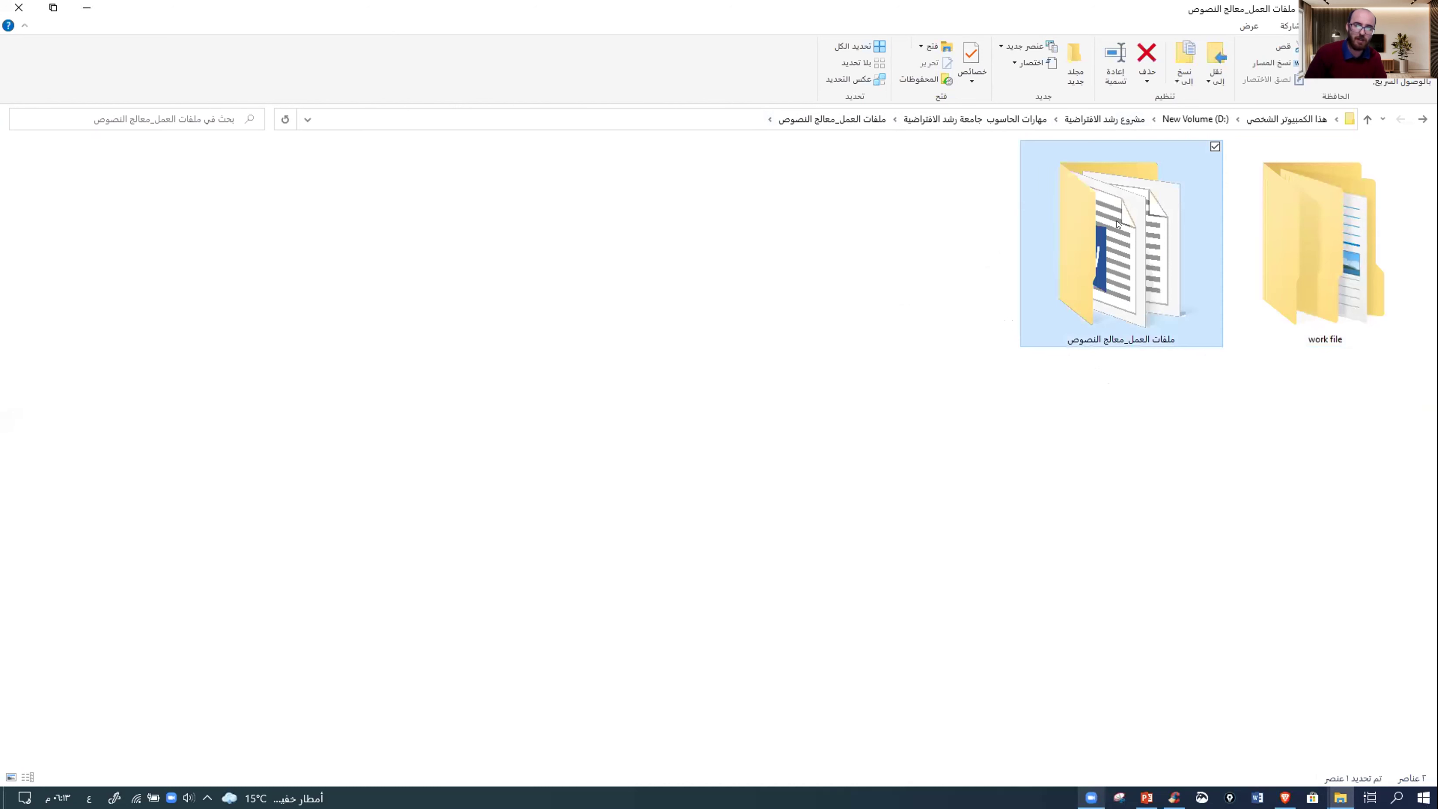
{"action": "mouse_move", "coordinate": [1118, 260]}
- Try to open the subfolder from its copied path with the quotation marks kept, and minimize the browser window
{"action": "left_click", "coordinate": [772, 116]}
{"action": "right_click", "coordinate": [1014, 118]}
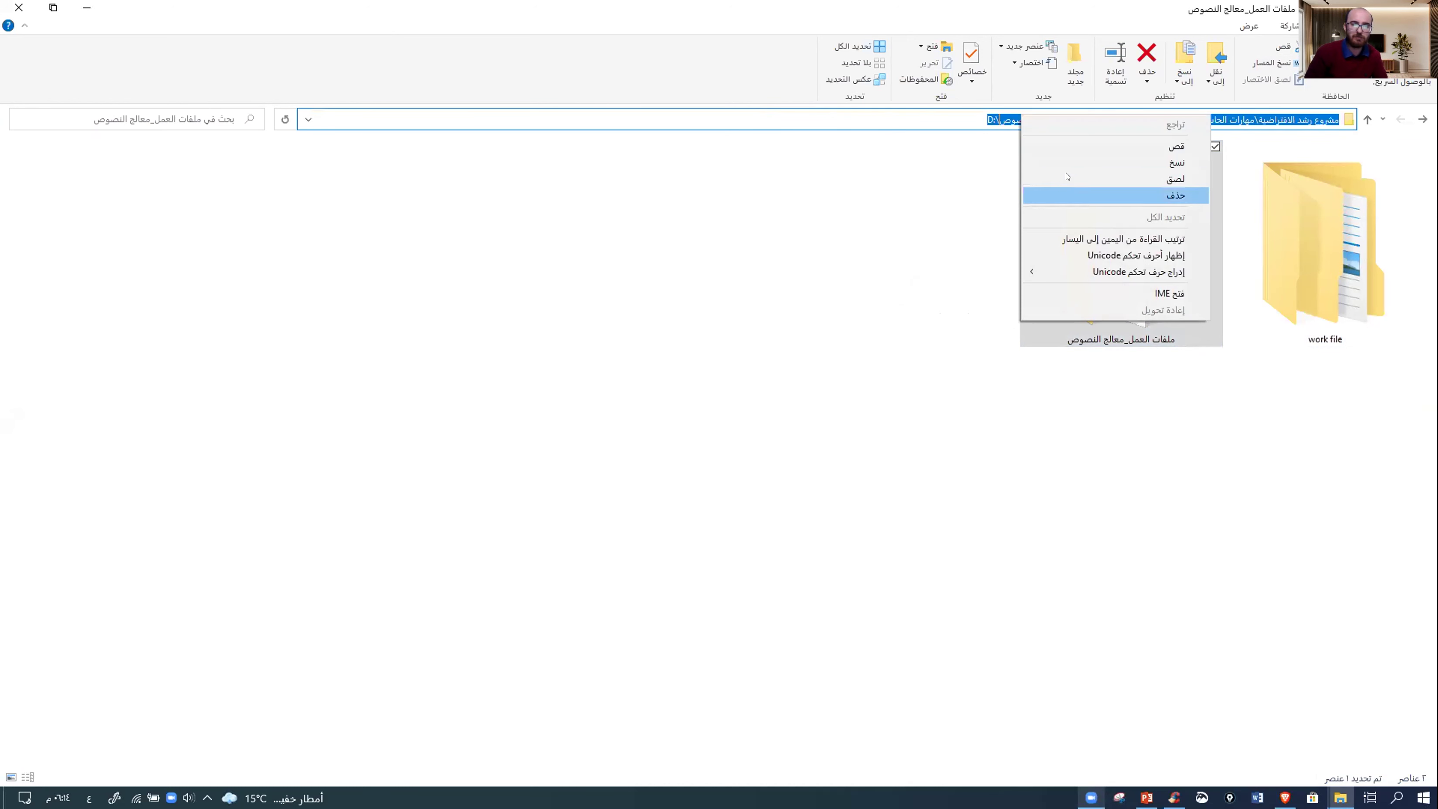
{"action": "left_click", "coordinate": [1054, 179]}
{"action": "key", "text": "ctrl+a"}
{"action": "key", "text": "ctrl+c"}
{"action": "key", "text": "ctrl+z"}
{"action": "key", "text": "alt+Tab"}
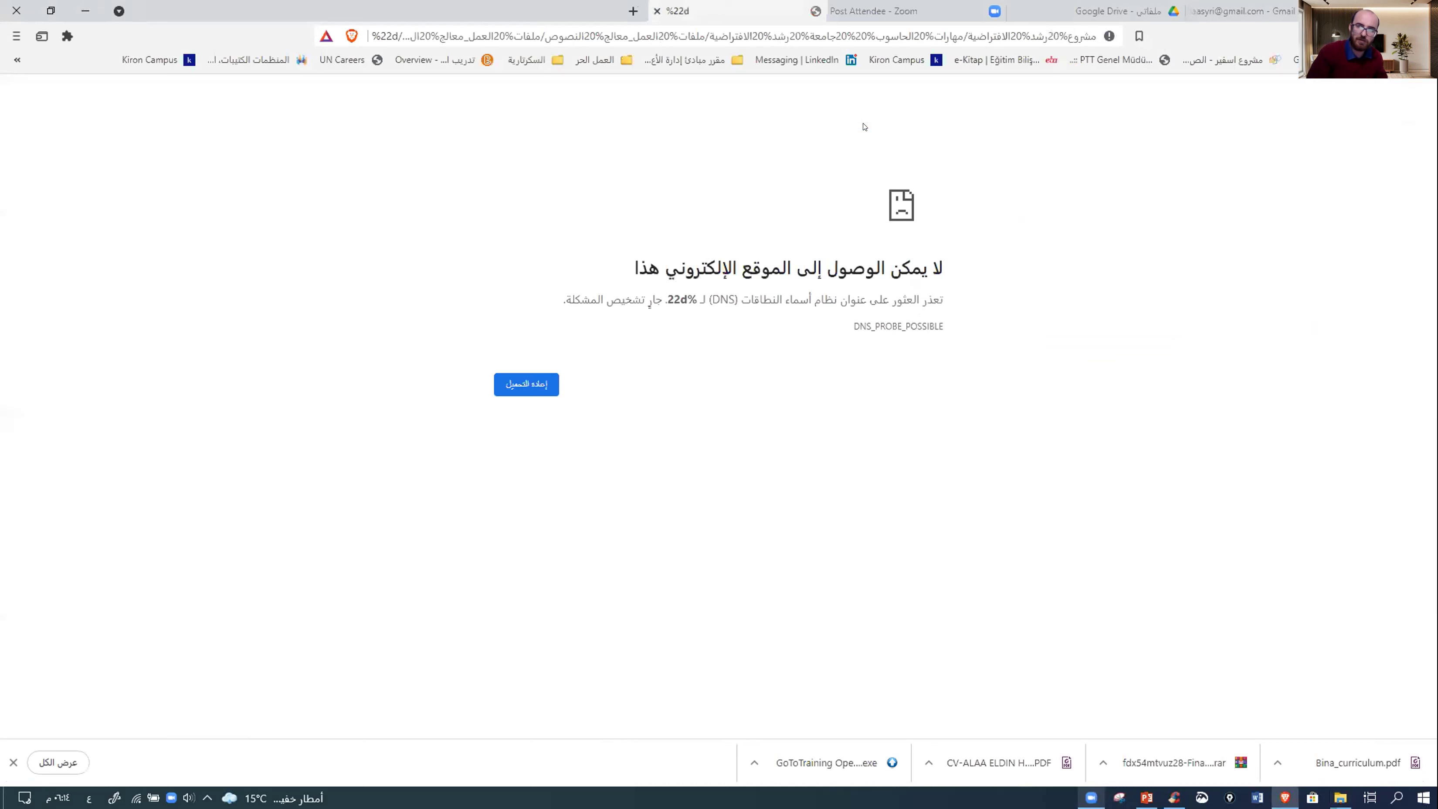
{"action": "left_click", "coordinate": [85, 11]}
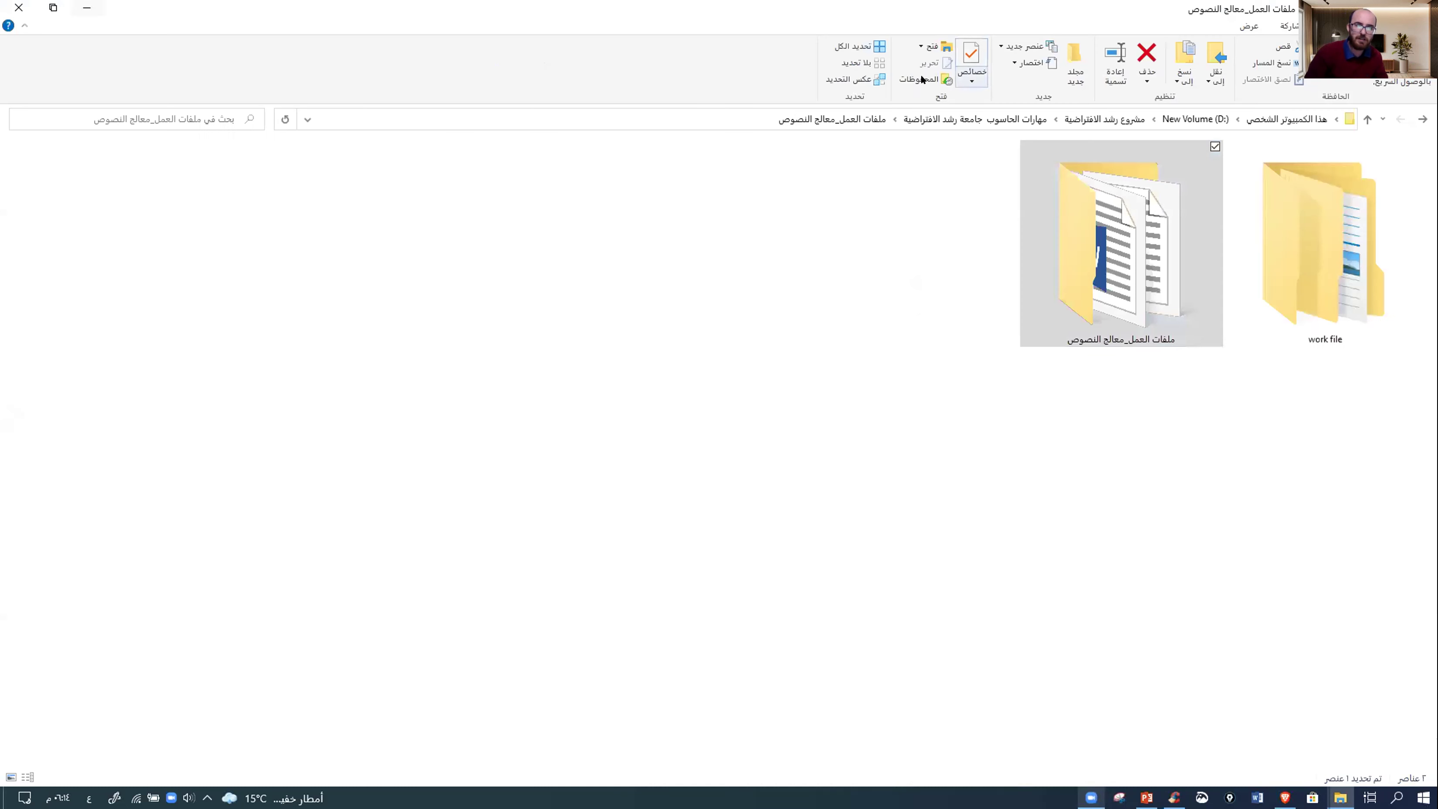
- Enter the copied subfolder path again without its surrounding quotation marks and go to that folder
{"action": "left_click", "coordinate": [759, 114]}
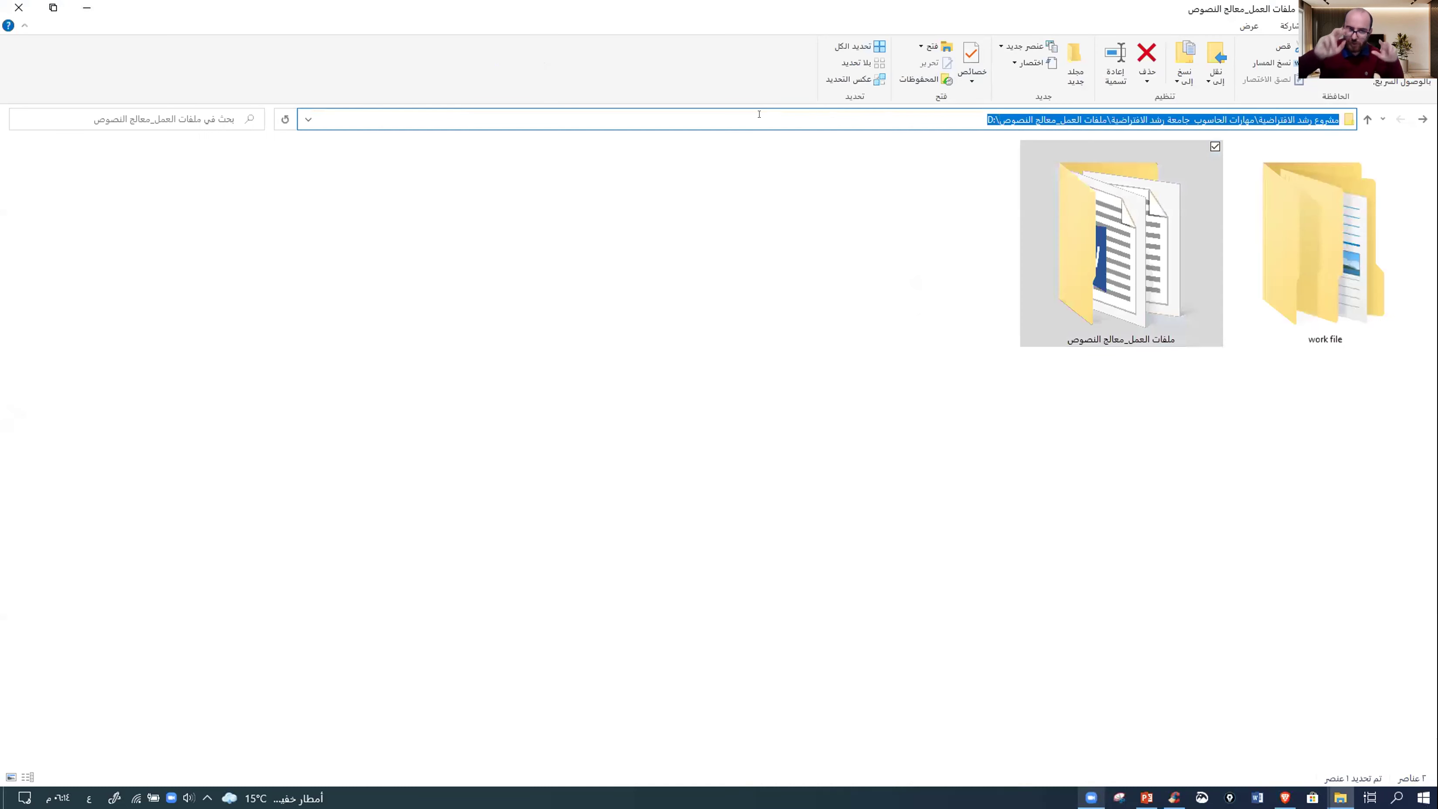
{"action": "key", "text": "ctrl+v"}
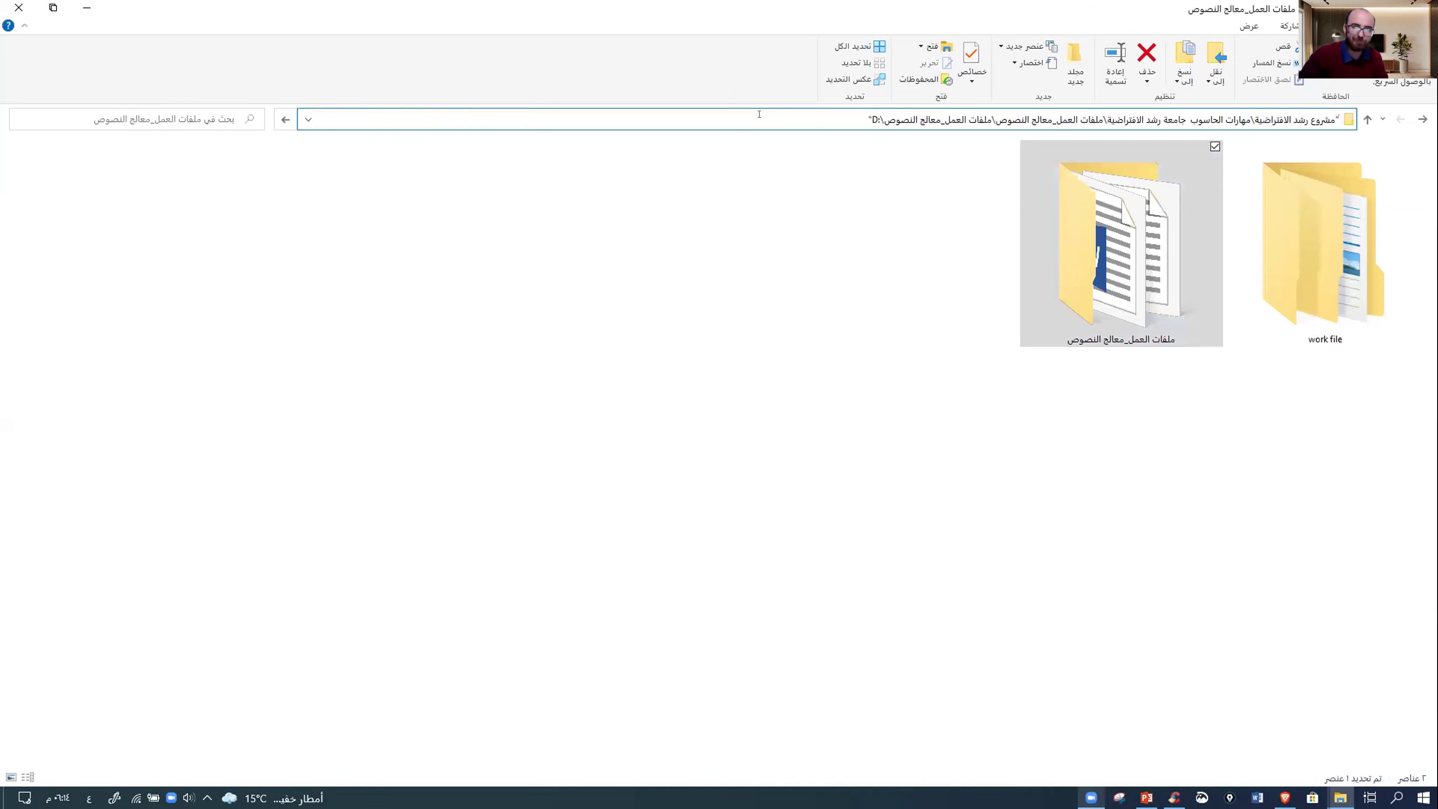
{"action": "left_click_drag", "start_coordinate": [873, 119], "coordinate": [867, 119]}
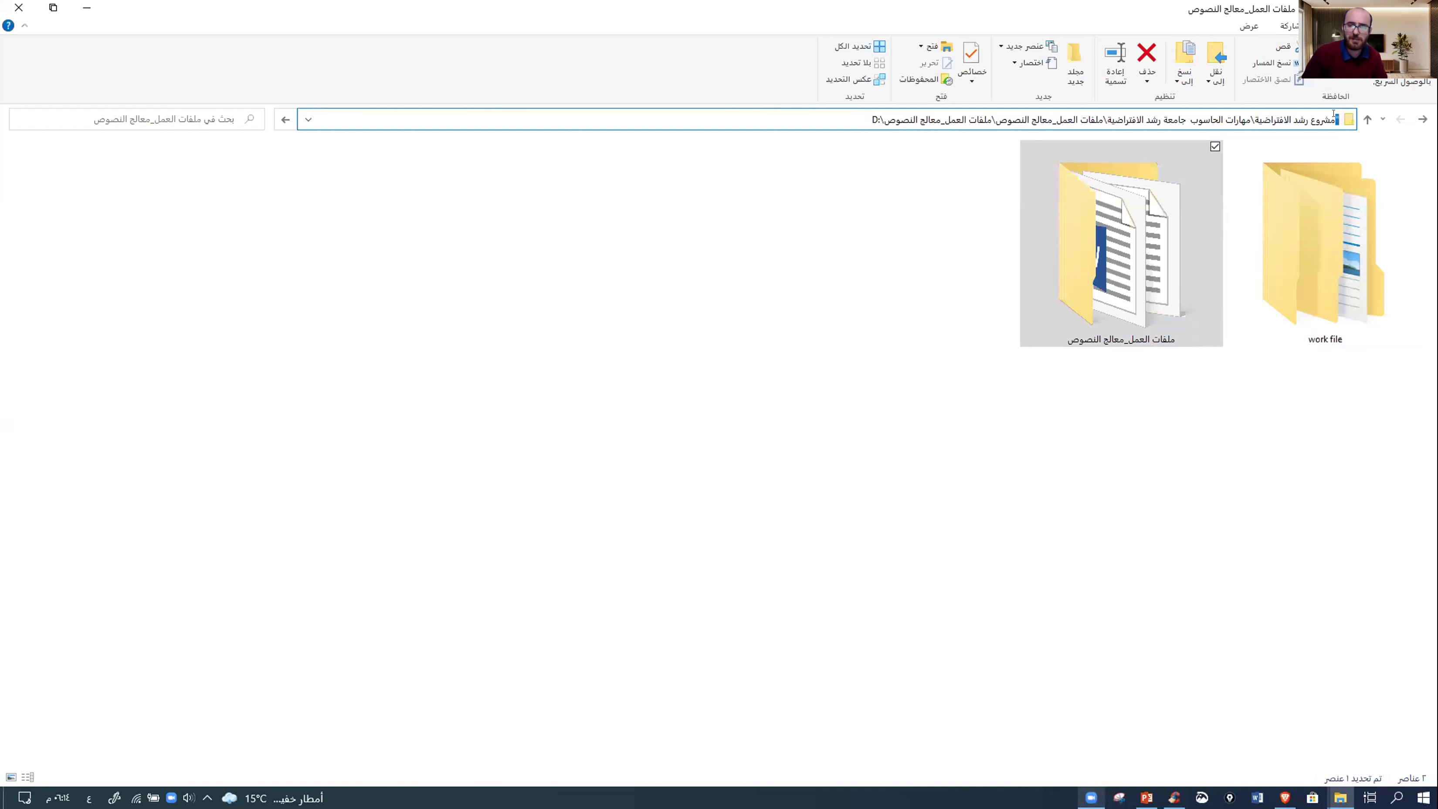
{"action": "key", "text": "BackSpace"}
{"action": "key", "text": "Return"}
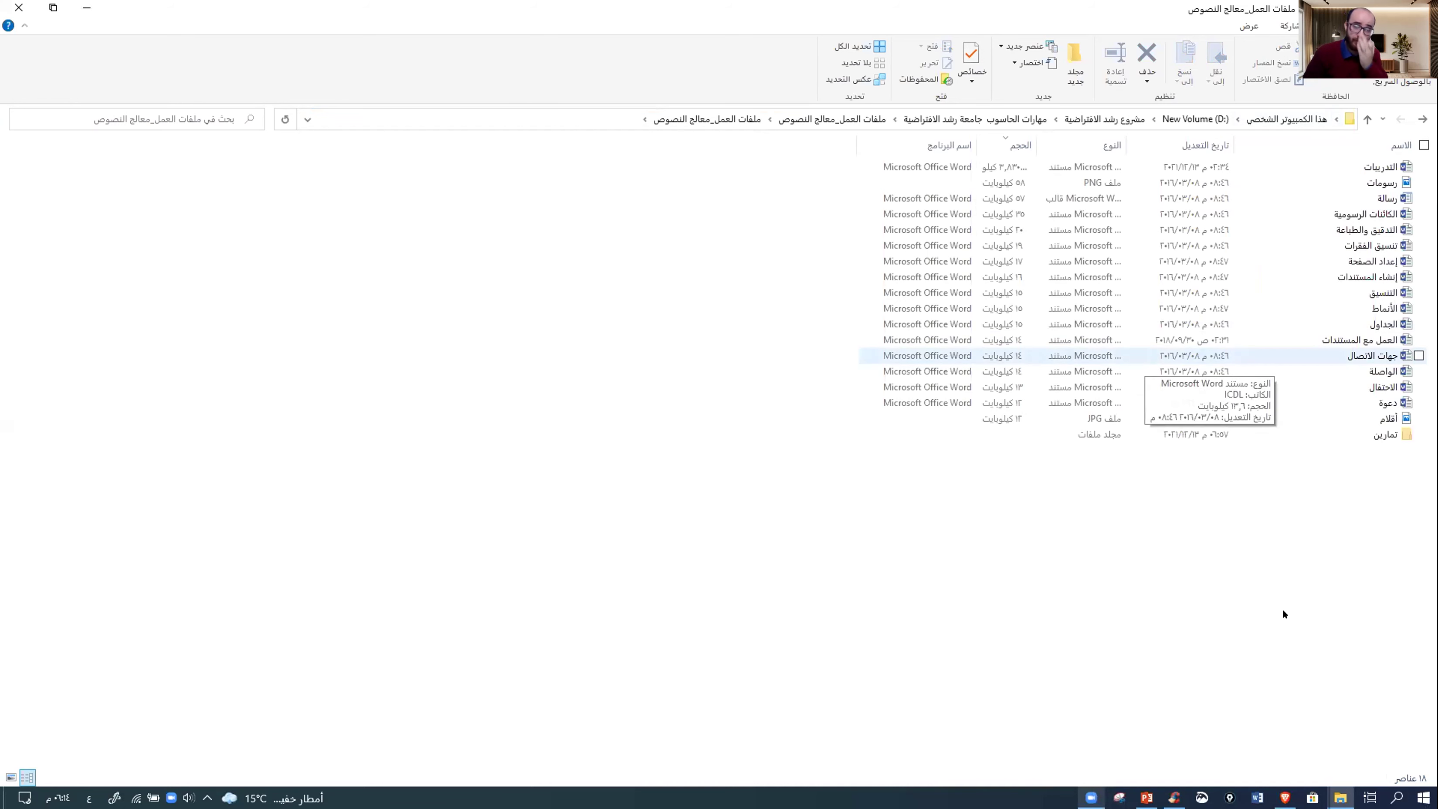
- Select the ten consecutive Word documents from التدقيق والطباعة through الواصلة
{"action": "left_click", "coordinate": [1308, 433]}
{"action": "left_click", "coordinate": [1264, 502]}
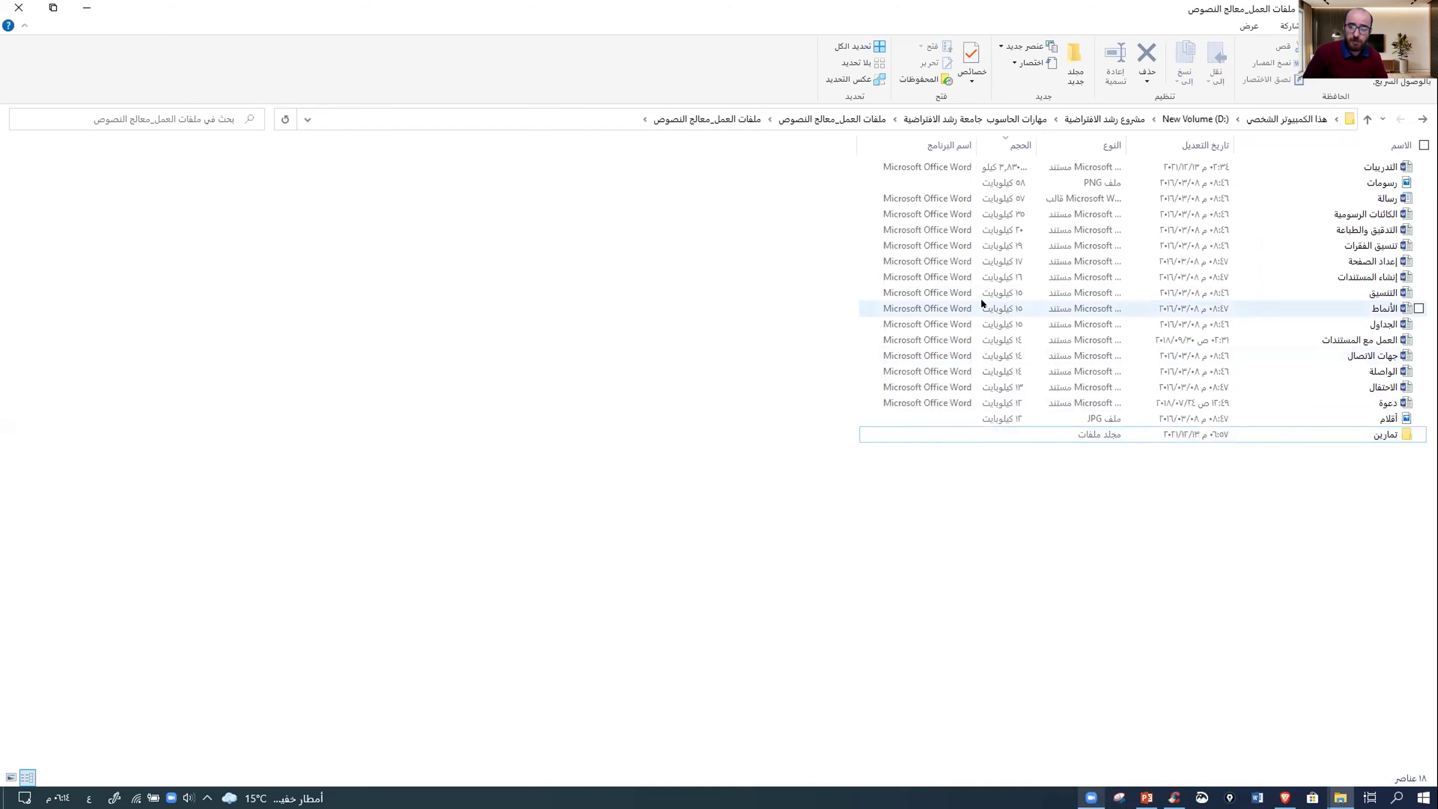
{"action": "left_click_drag", "start_coordinate": [827, 233], "coordinate": [1101, 338]}
{"action": "left_click_drag", "start_coordinate": [1212, 374], "coordinate": [1213, 375]}
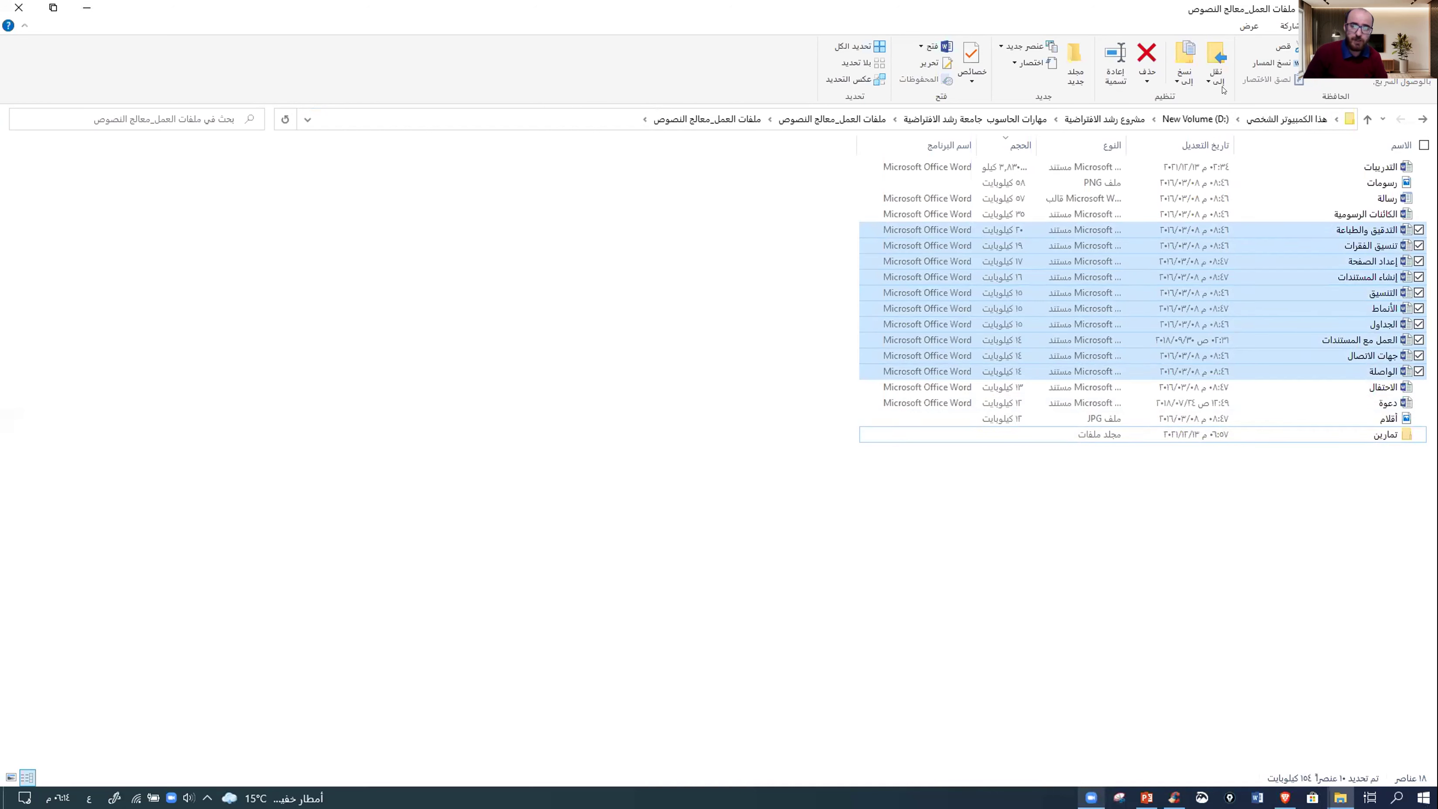
- Start copying the ten selected documents to a chosen location and set the desktop (سطح المكتب) as the destination
{"action": "left_click", "coordinate": [1177, 77]}
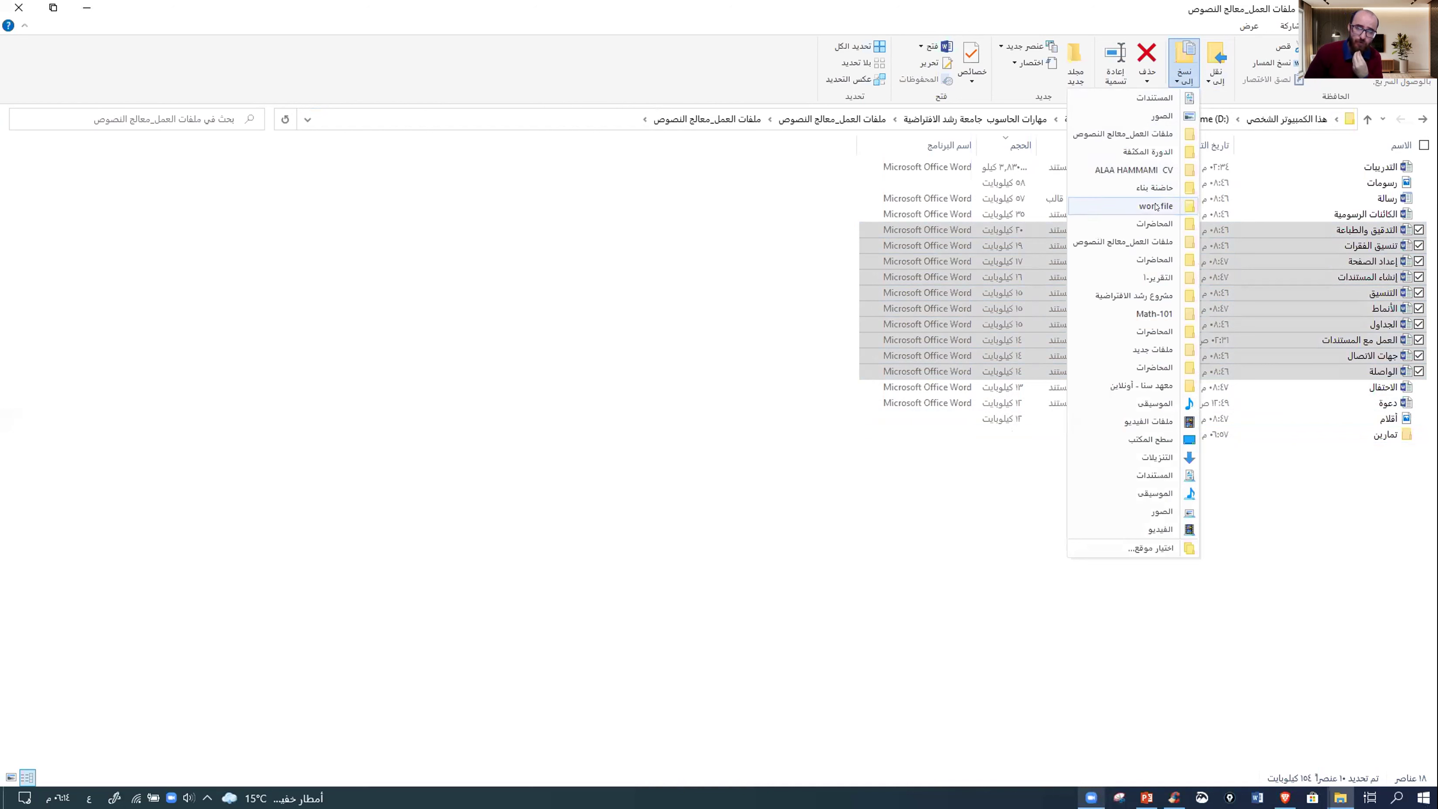
{"action": "left_click", "coordinate": [1143, 550]}
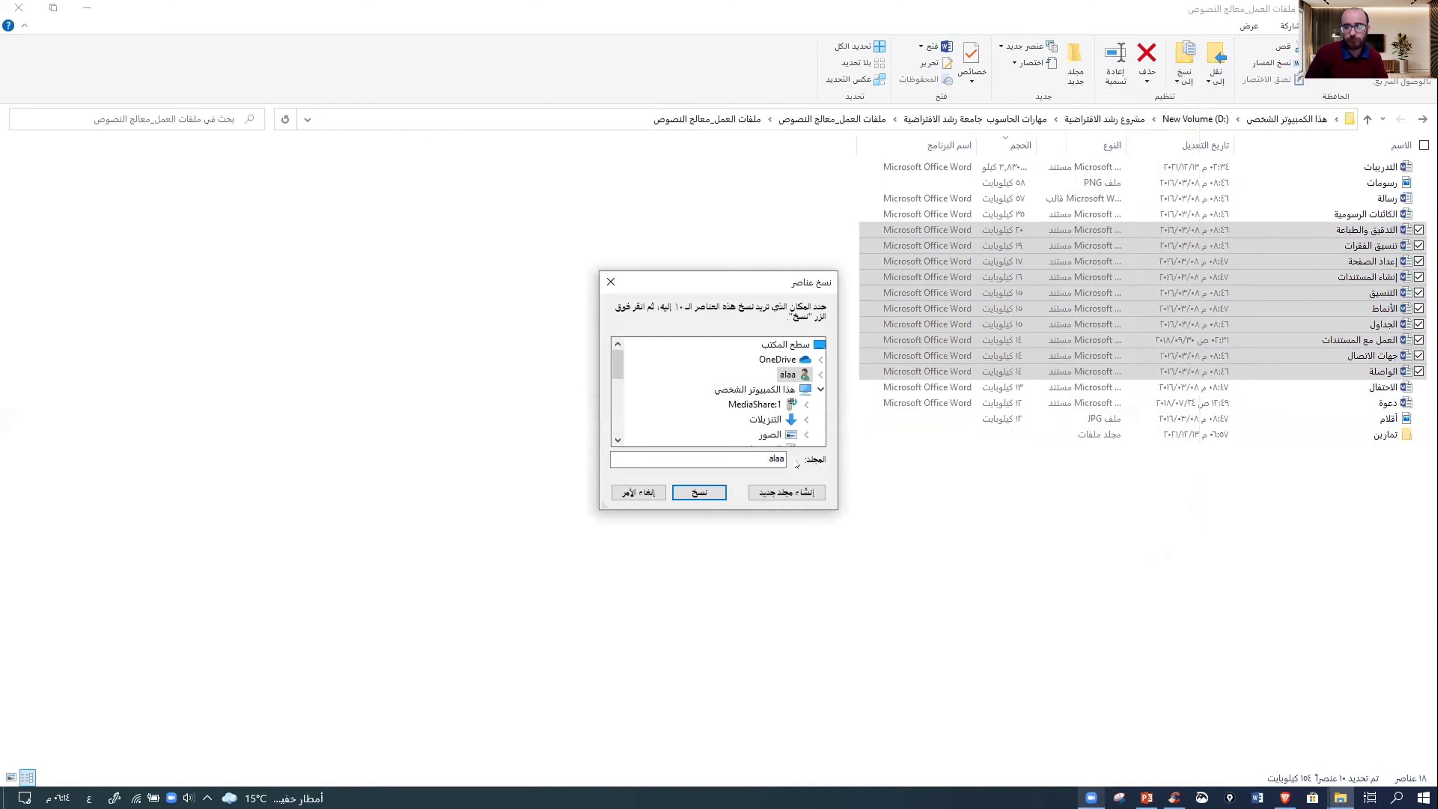
{"action": "scroll", "coordinate": [623, 353], "scroll_direction": "down", "scroll_amount": 3}
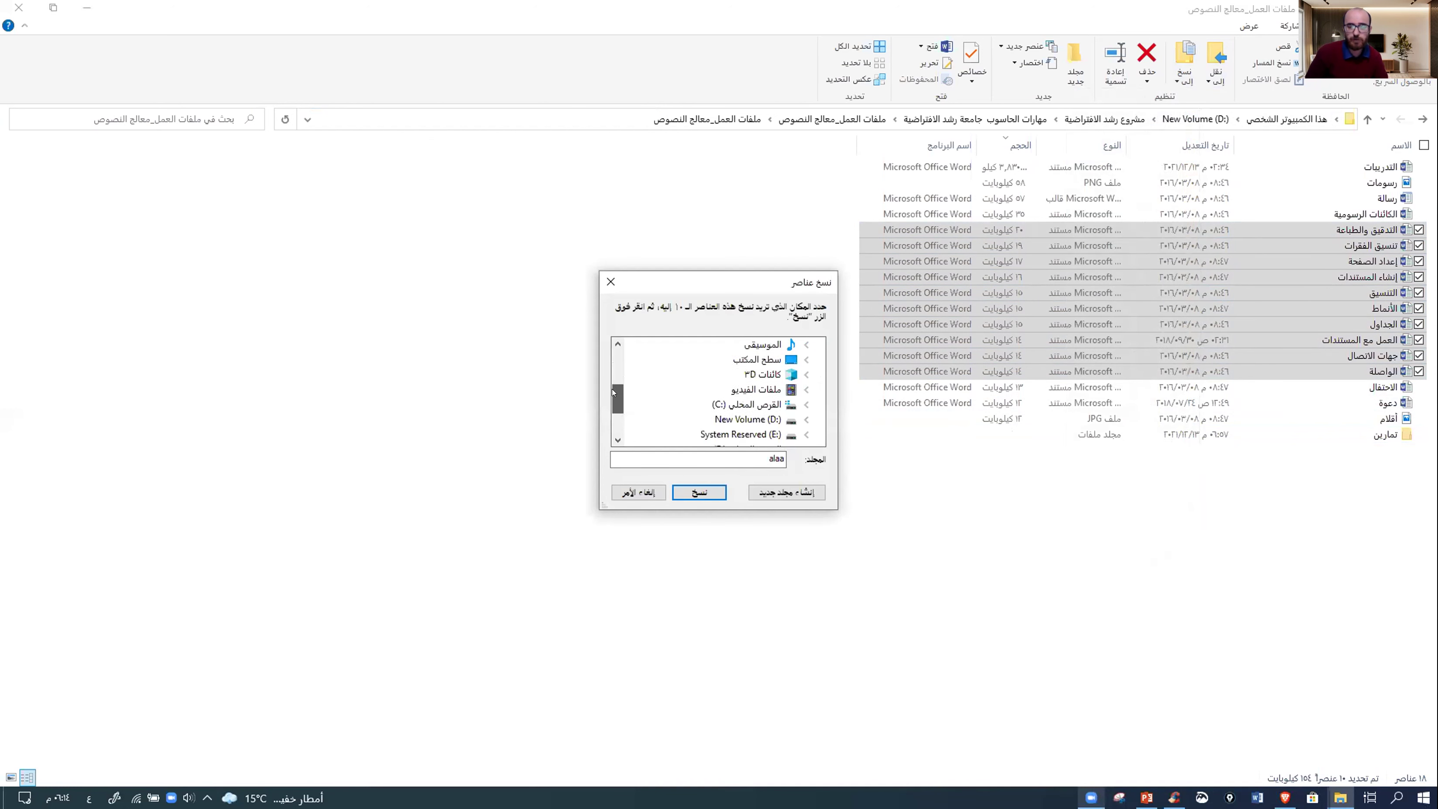
{"action": "scroll", "coordinate": [623, 351], "scroll_direction": "up", "scroll_amount": 3}
{"action": "left_click", "coordinate": [787, 344]}
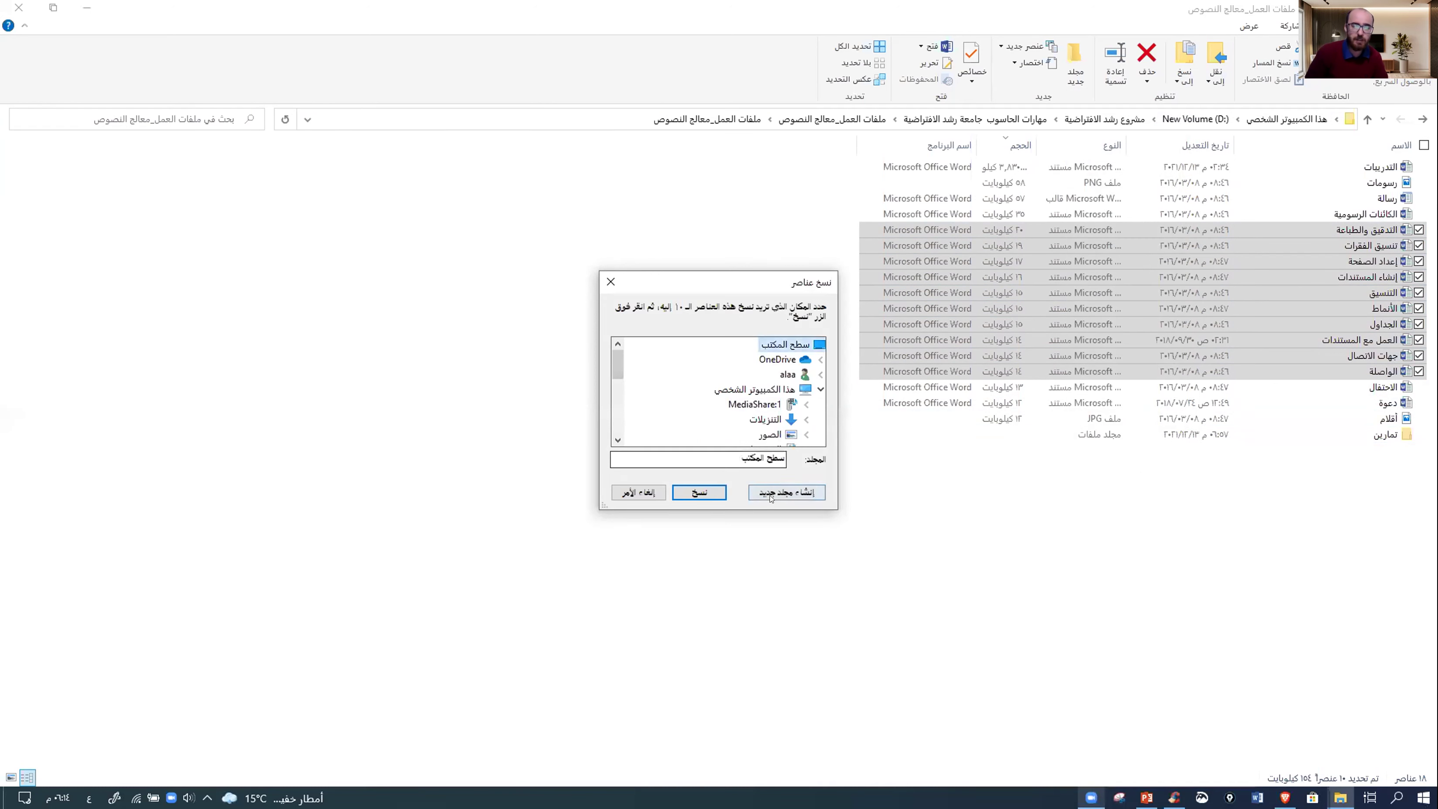
- Create a new destination folder named تمارين مهارات الحاسوب and copy the ten documents into it
{"action": "left_click", "coordinate": [816, 492]}
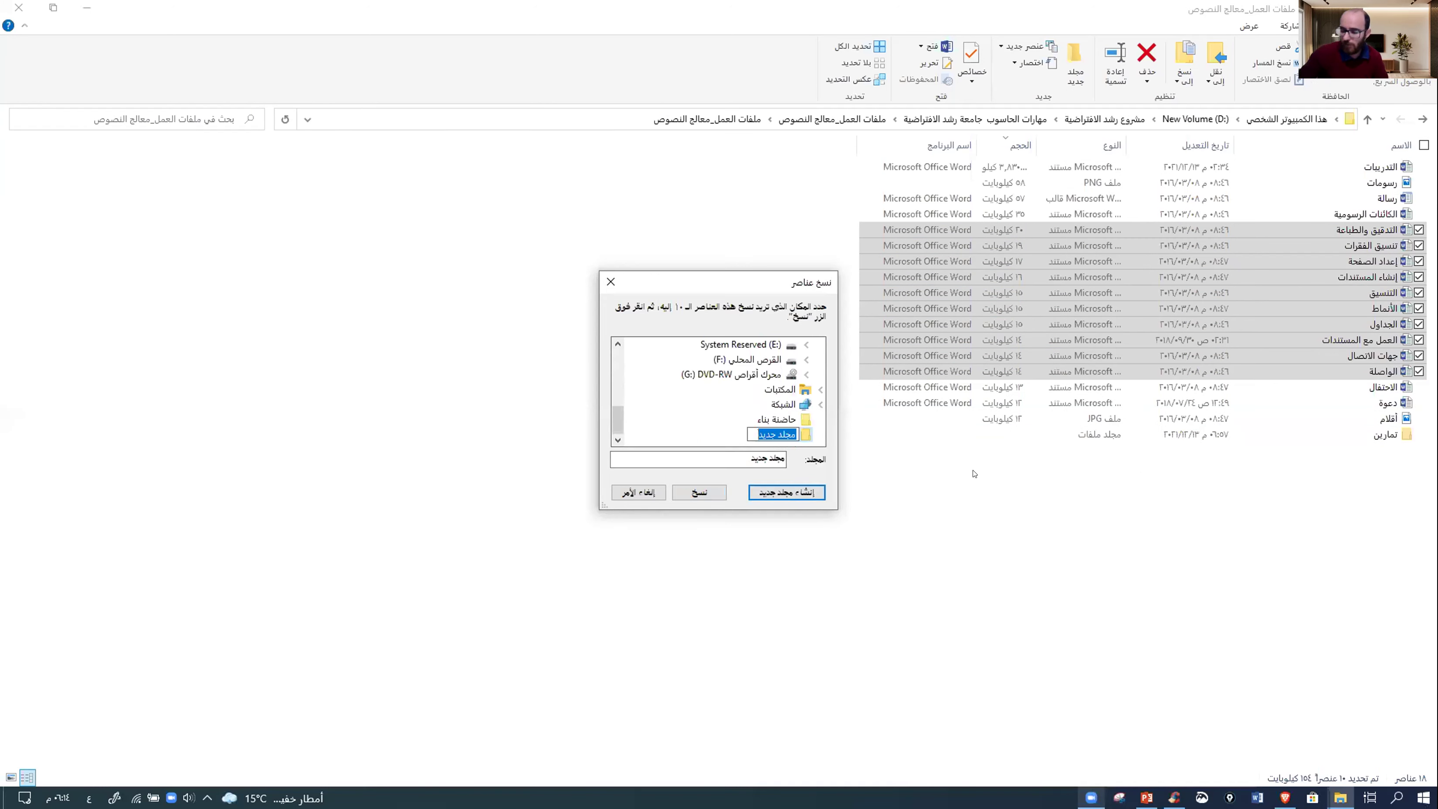
{"action": "type", "text": "تمارين"}
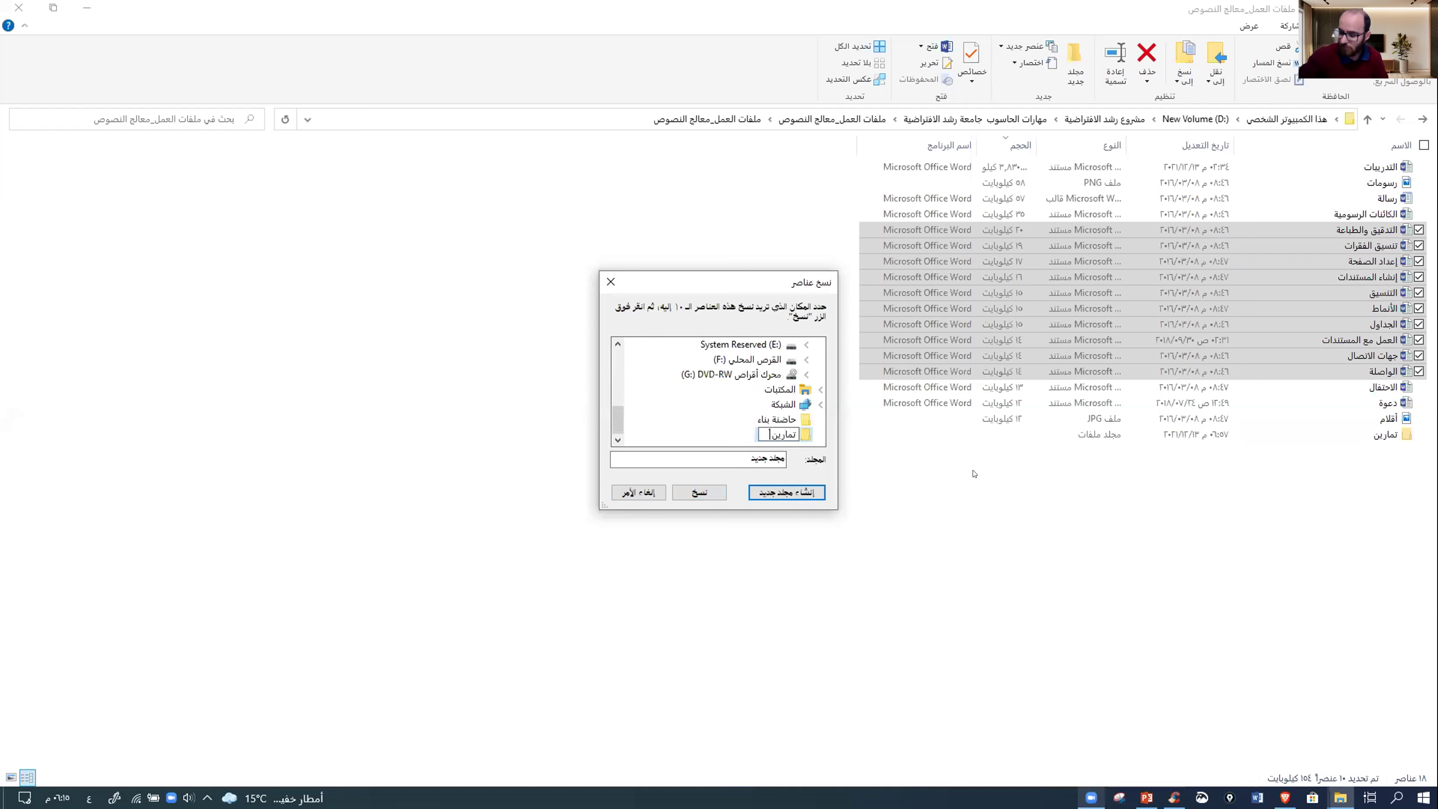
{"action": "type", "text": " مهارات الحاسوب"}
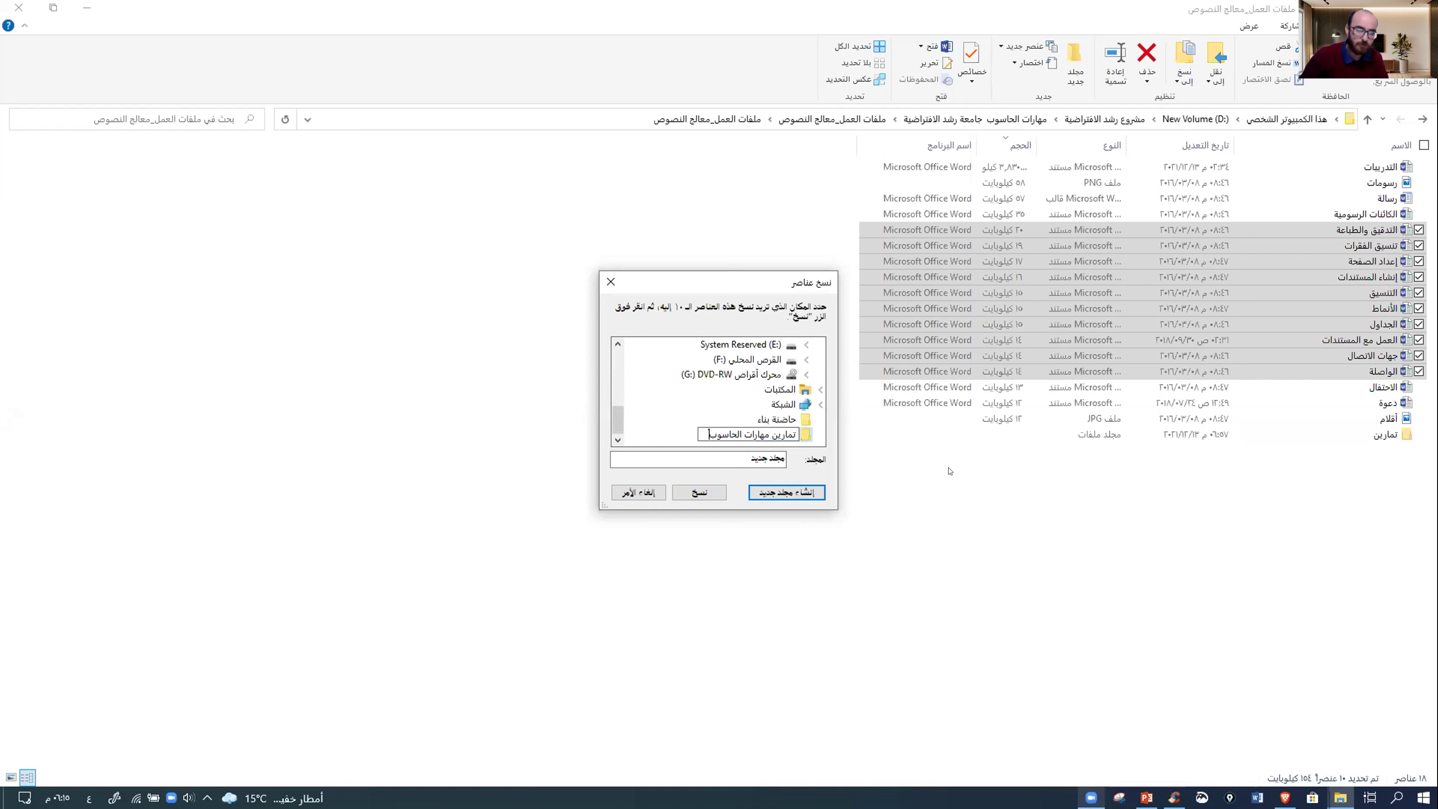
{"action": "left_click", "coordinate": [795, 436]}
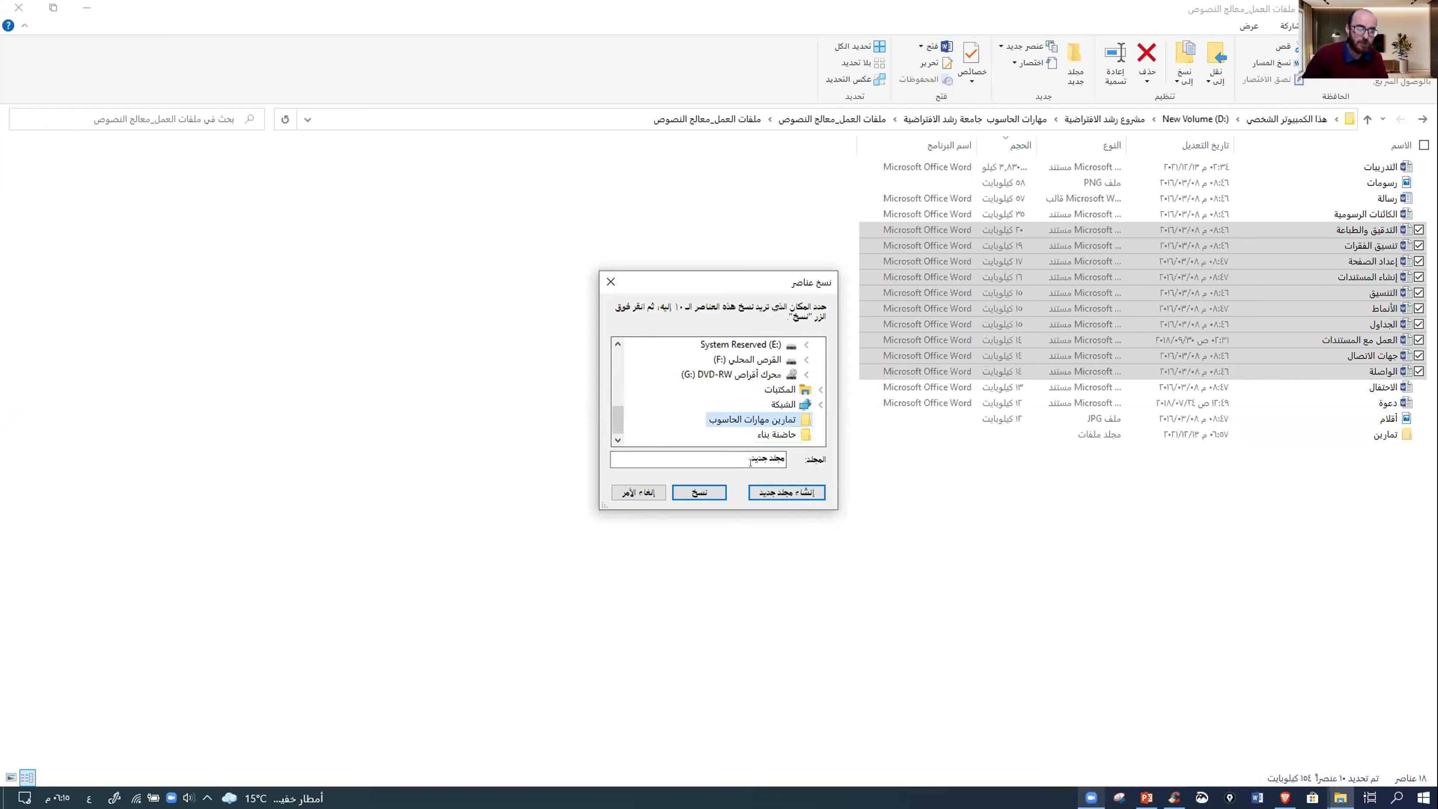
{"action": "left_click", "coordinate": [707, 486]}
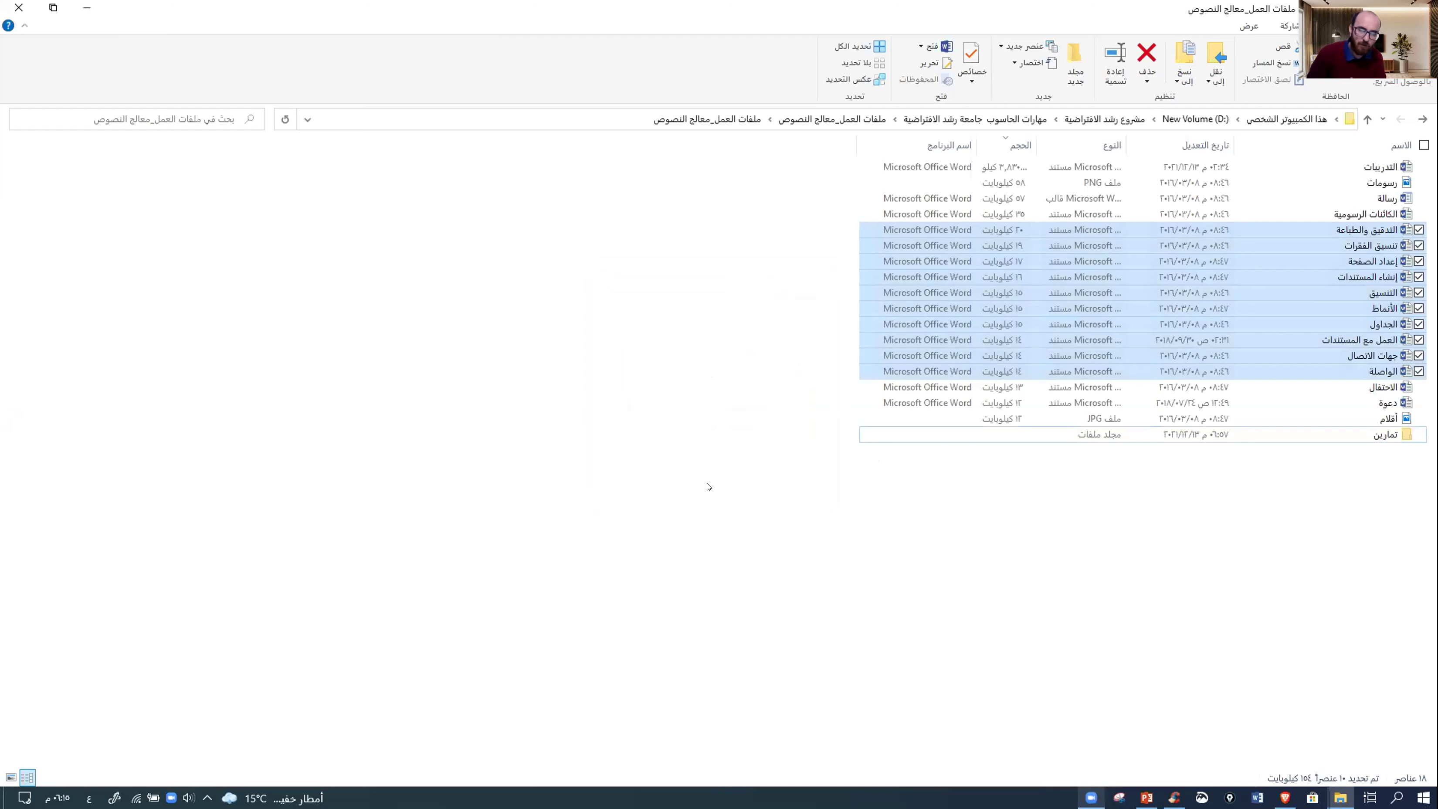
- Show the desktop and move the new تمارين مهارات الحاسوب folder away from the other icons into an empty area
{"action": "left_click", "coordinate": [521, 115]}
{"action": "left_click", "coordinate": [523, 112]}
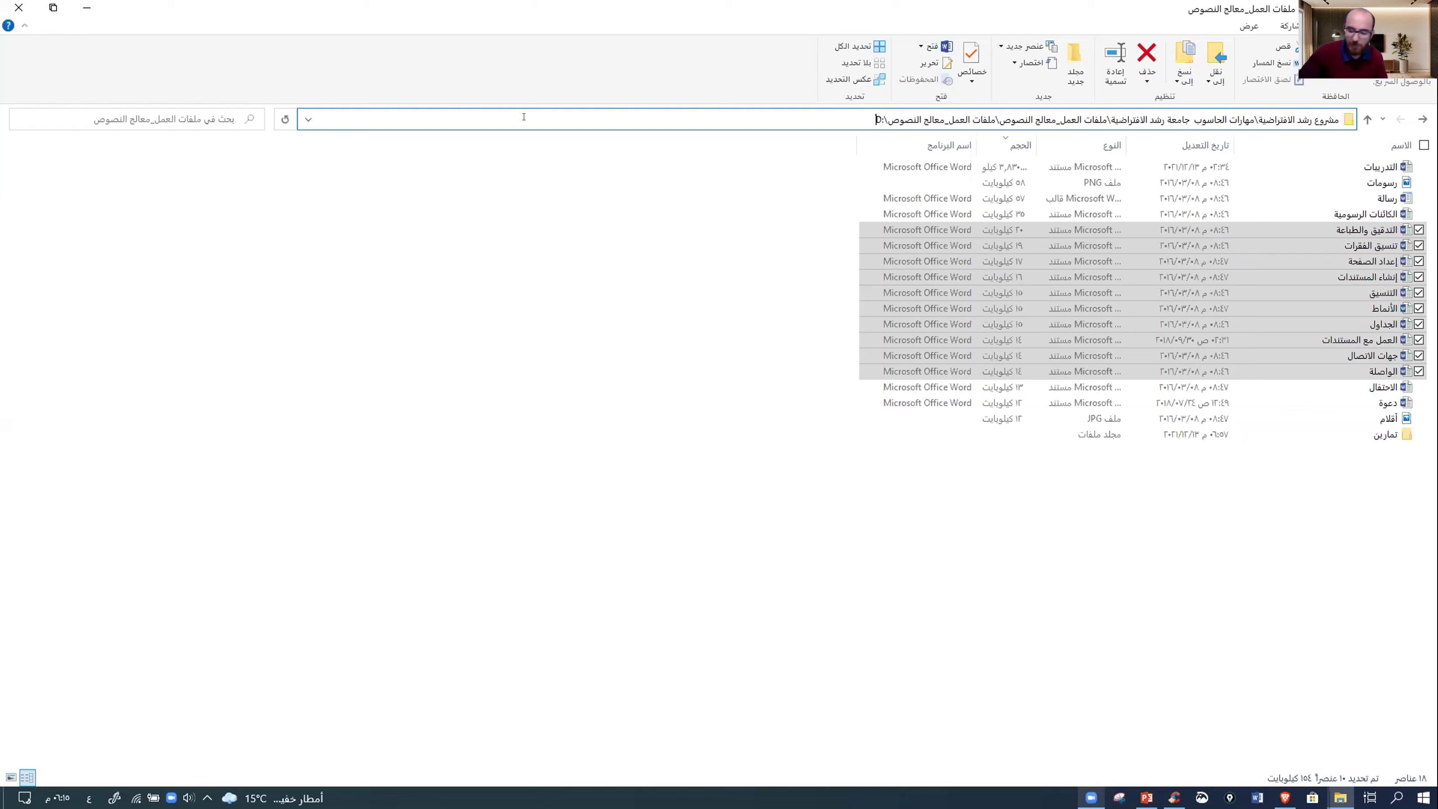
{"action": "key", "text": "super+d"}
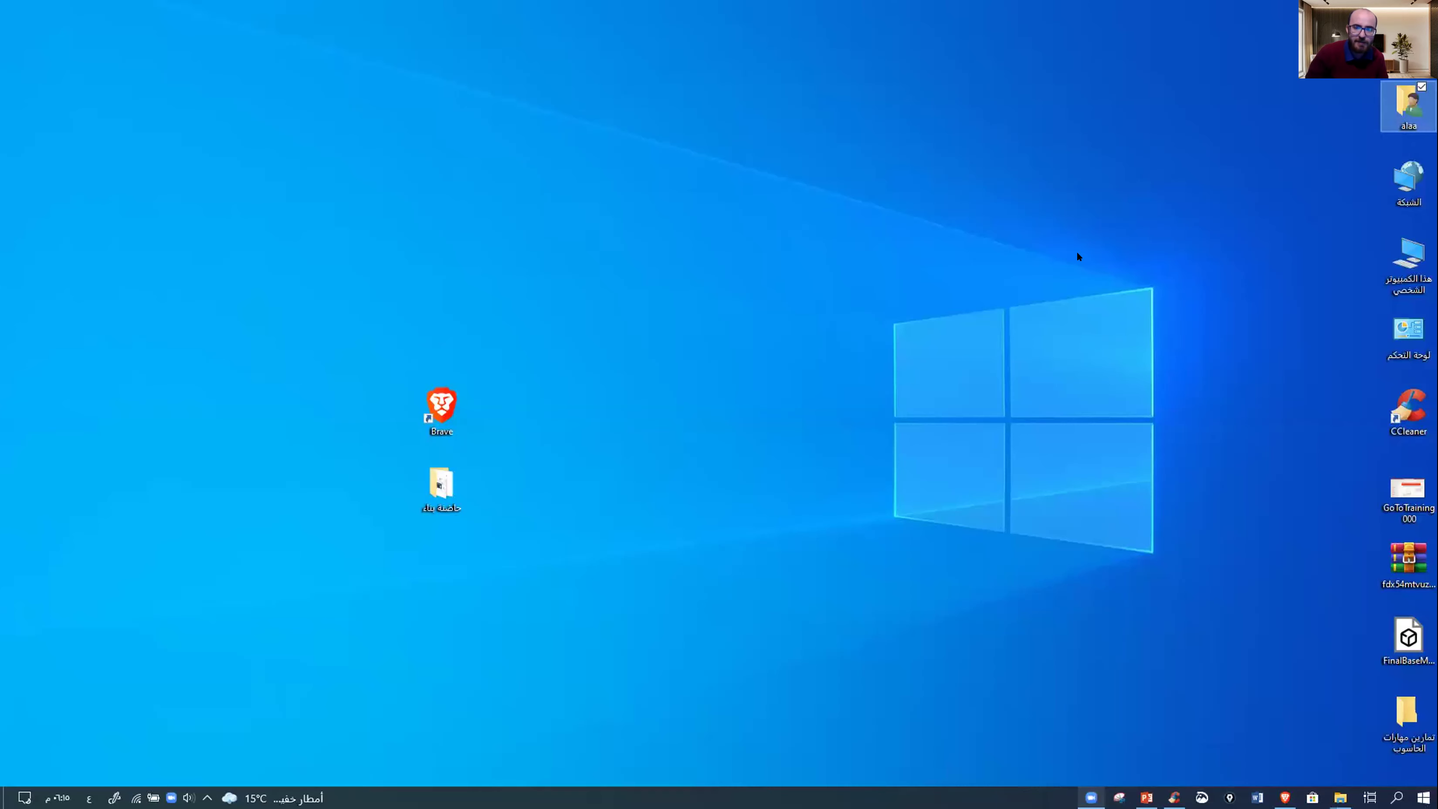
{"action": "left_click_drag", "start_coordinate": [1407, 715], "coordinate": [1009, 265]}
- Enlarge the desktop icons and place the تمارين مهارات الحاسوب folder near the desktop's upper edge
{"action": "right_click", "coordinate": [1188, 225]}
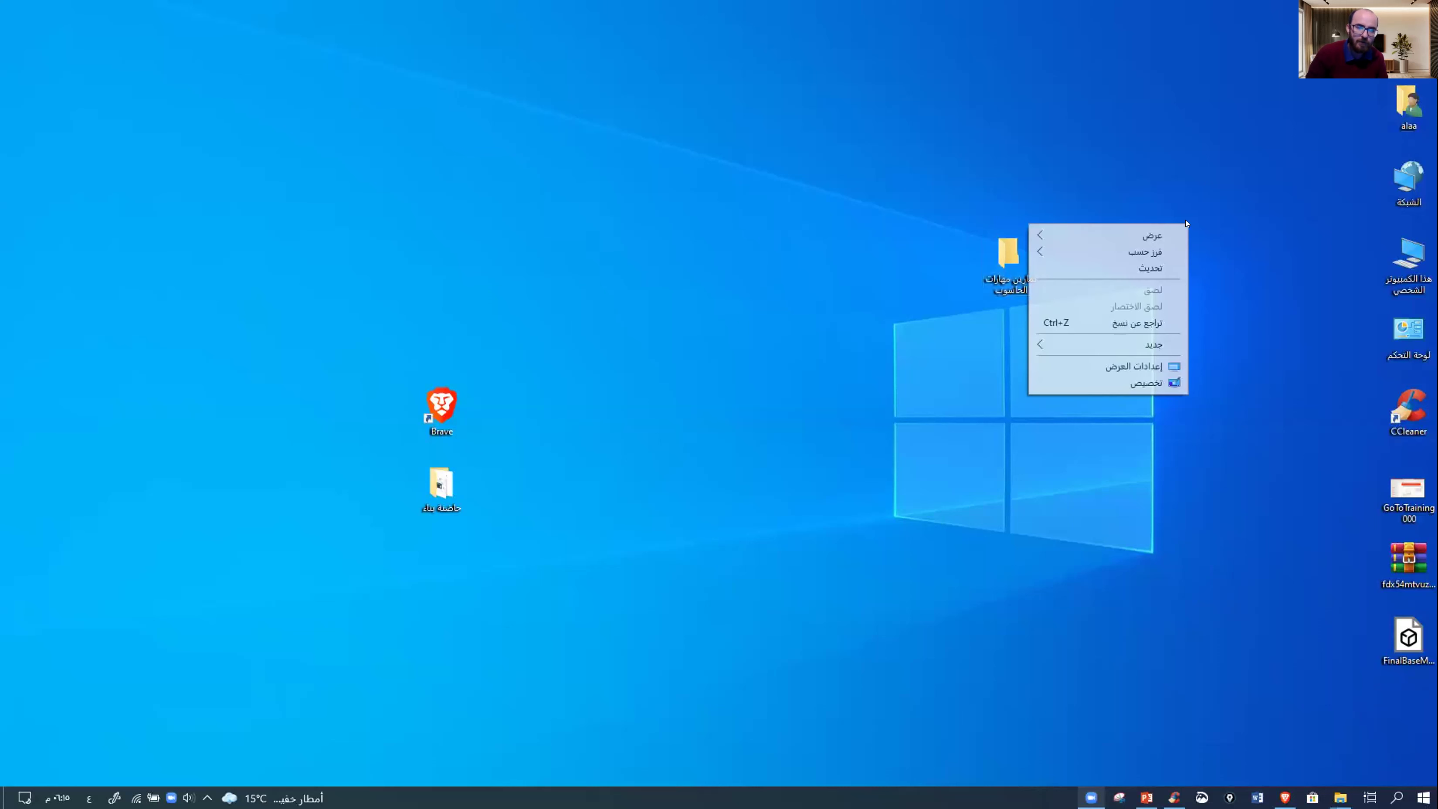
{"action": "mouse_move", "coordinate": [1120, 235]}
{"action": "left_click", "coordinate": [975, 235]}
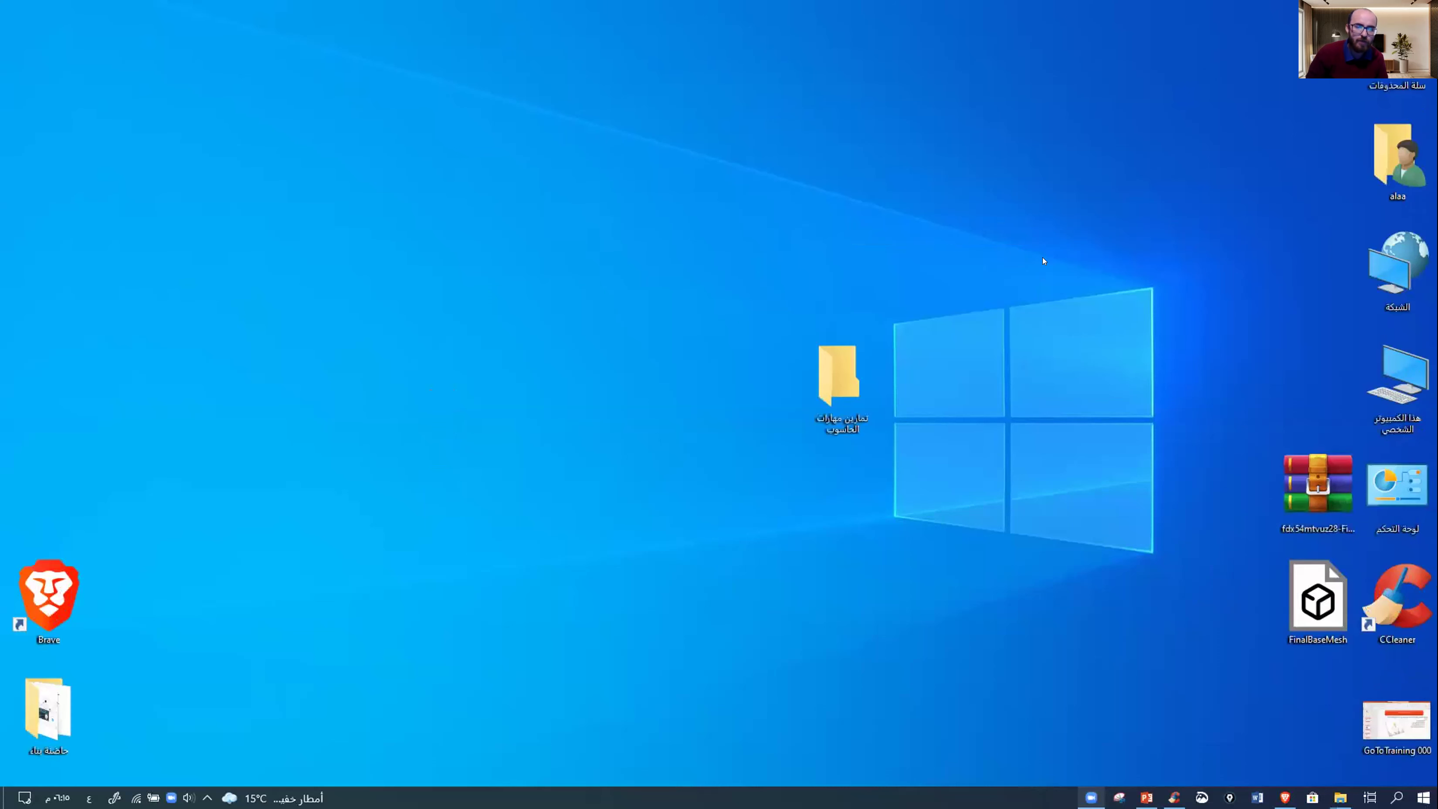
{"action": "left_click_drag", "start_coordinate": [950, 104], "coordinate": [981, 97]}
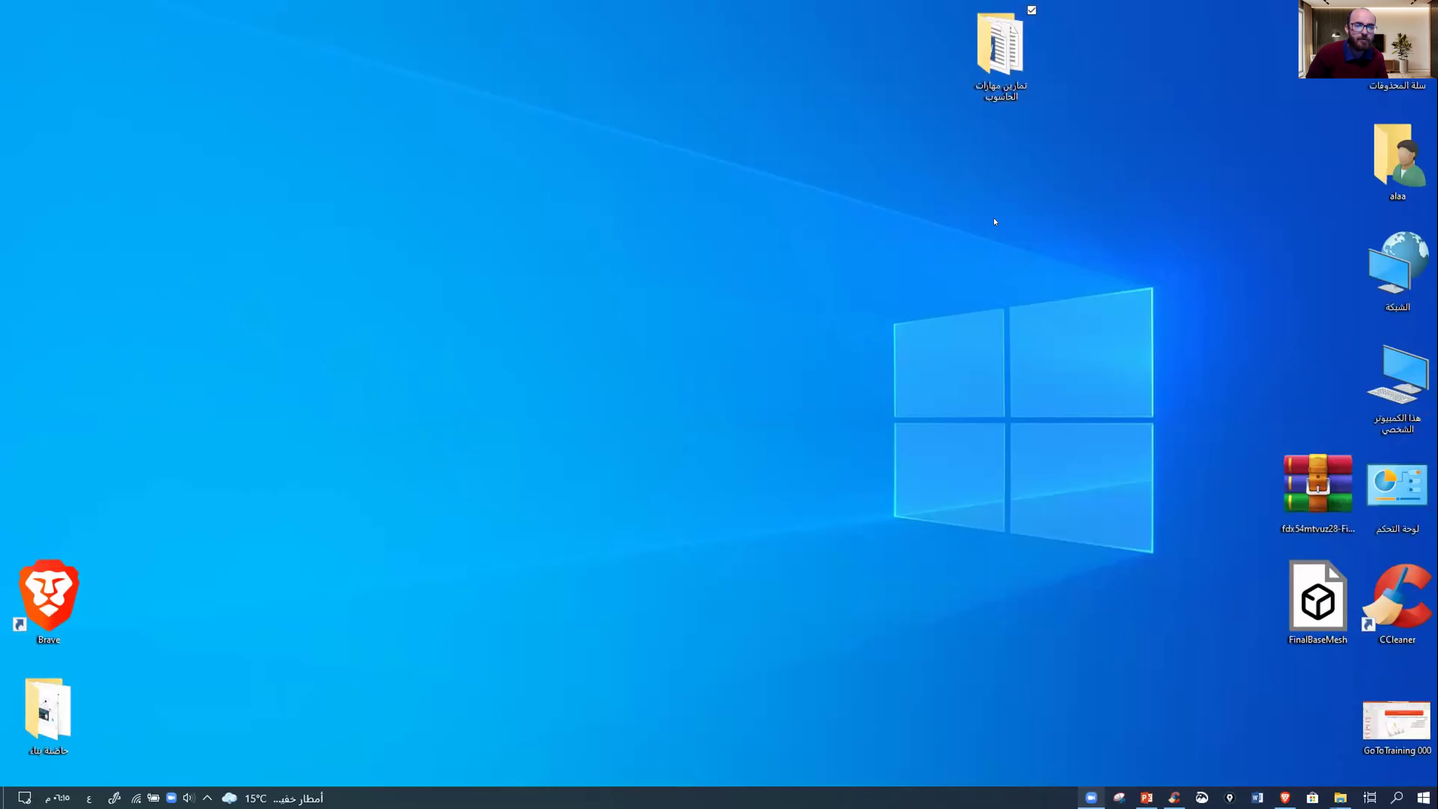
- Open the تمارين مهارات الحاسوب folder maximized, undo the copying of the documents, and close its window
{"action": "key", "text": "Return"}
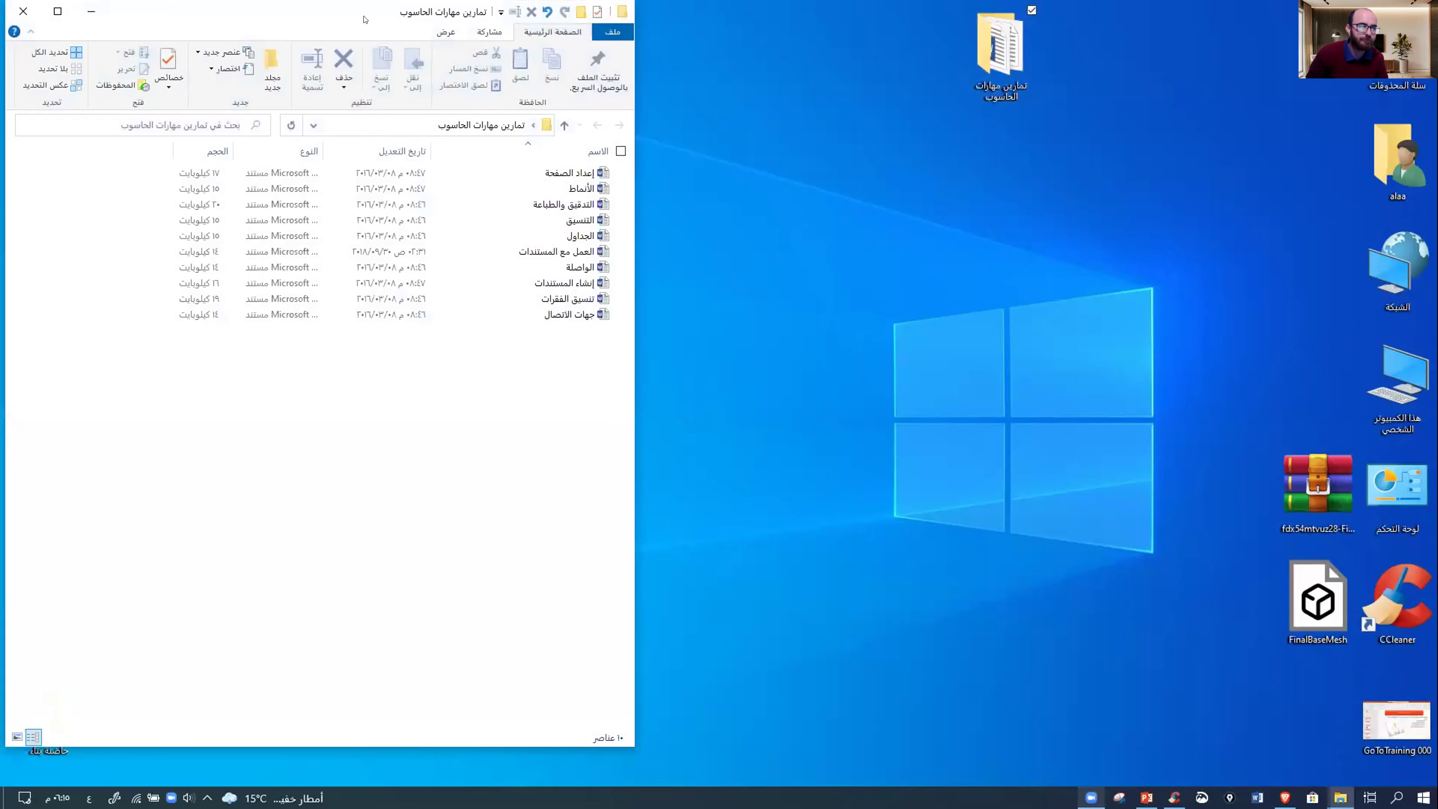
{"action": "key", "text": "super+Up"}
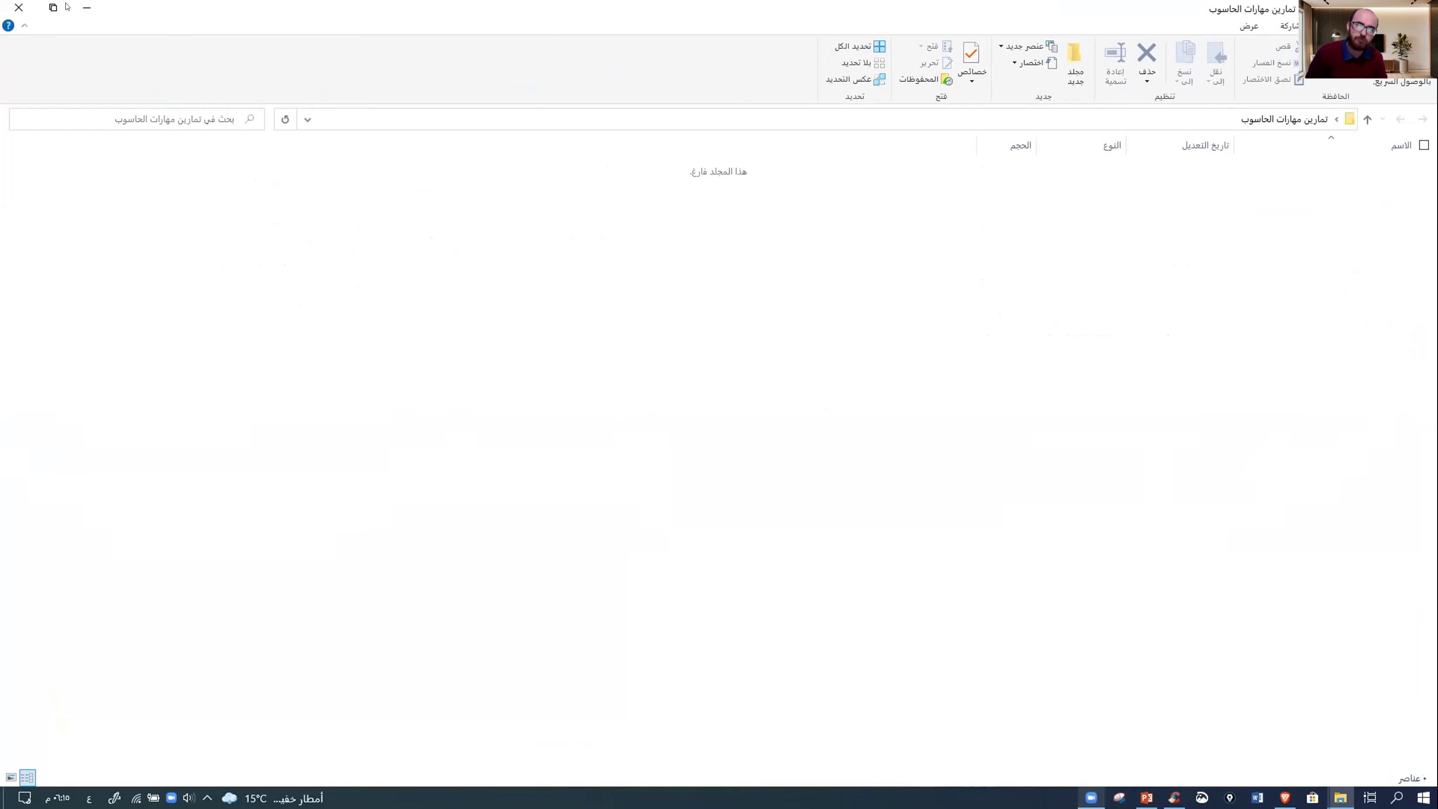
{"action": "left_click", "coordinate": [17, 7]}
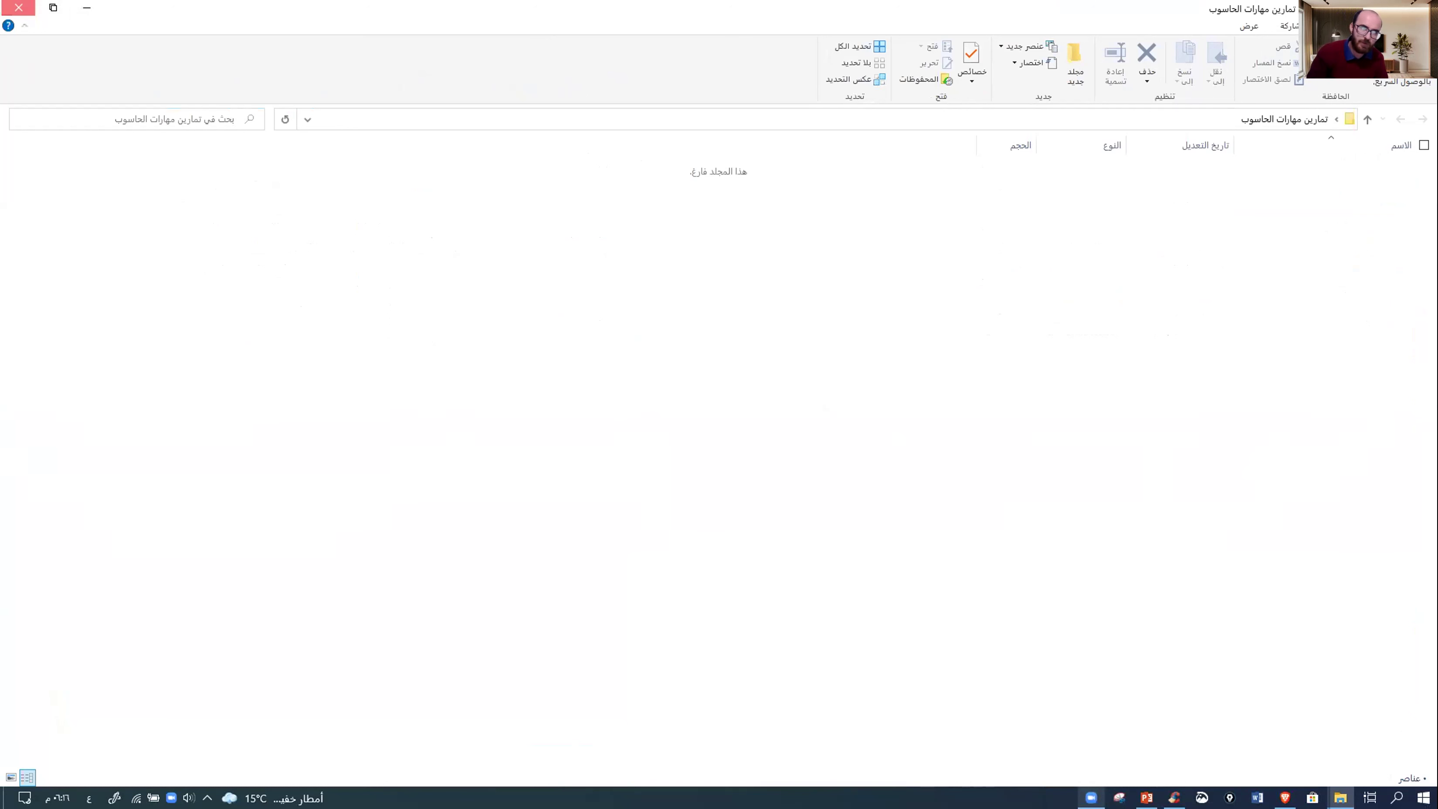
- Return to the ملفات العمل_معالج النصوص window and copy the ten selected documents again to the تمارين مهارات الحاسوب folder
{"action": "mouse_move", "coordinate": [1340, 798]}
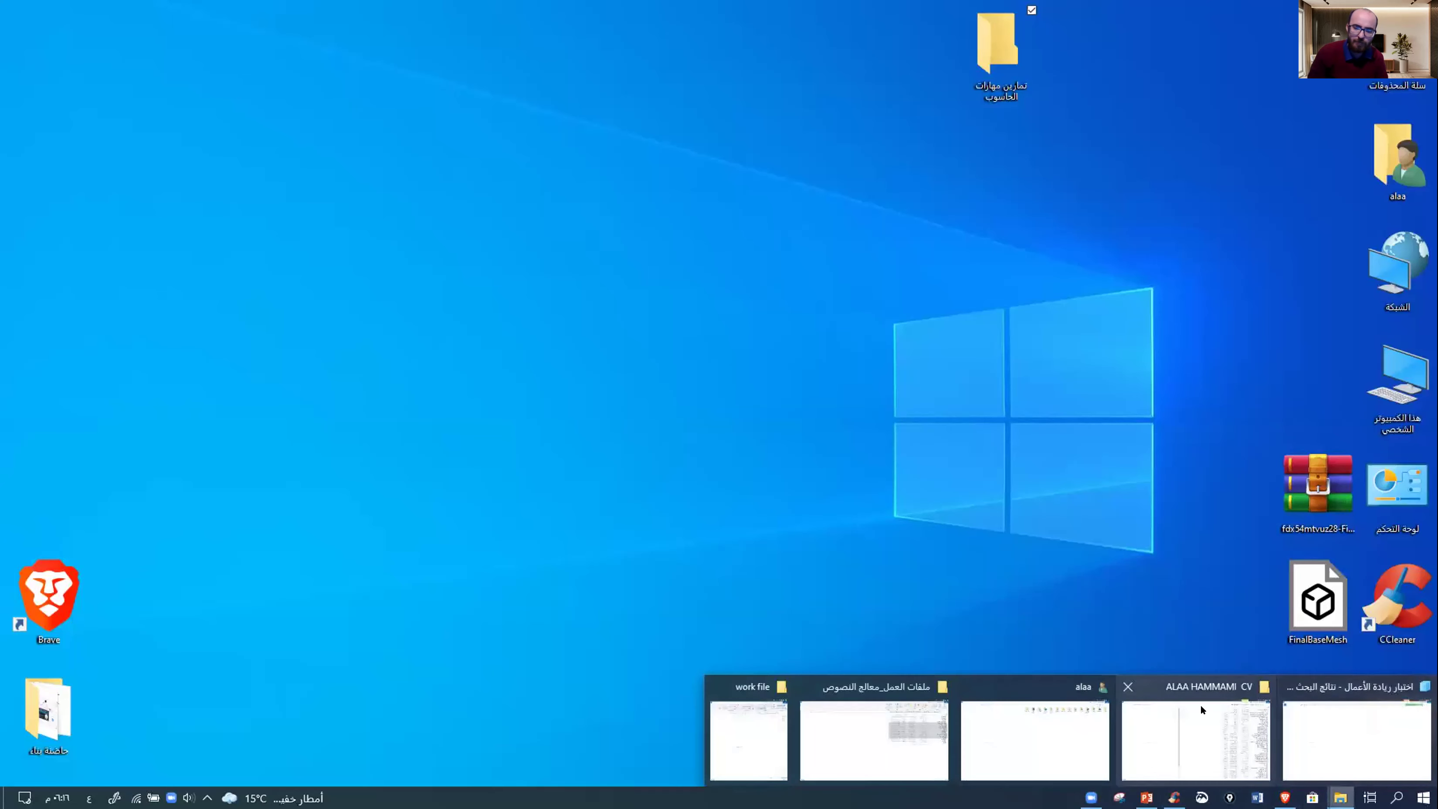
{"action": "left_click", "coordinate": [874, 739]}
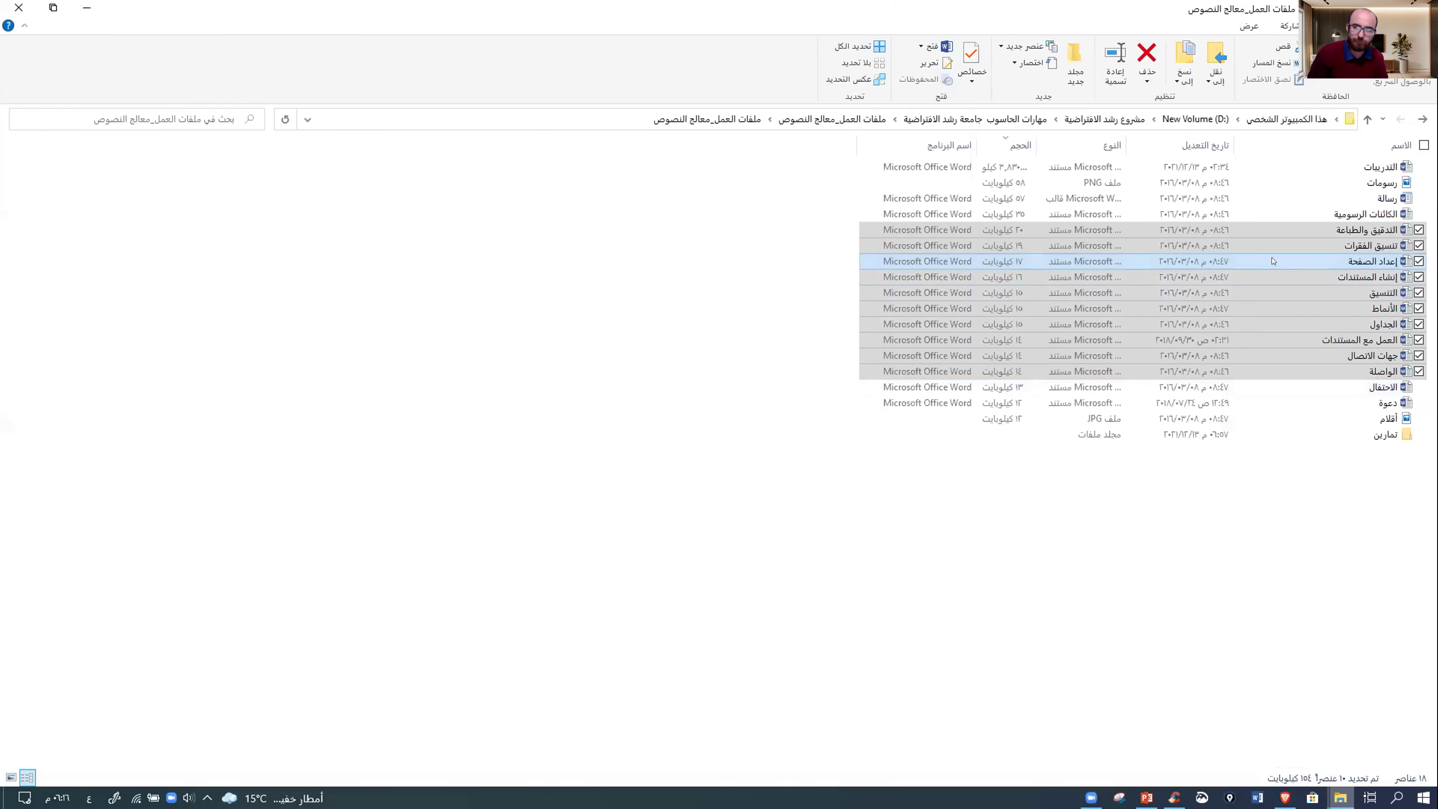
{"action": "right_click", "coordinate": [1273, 261]}
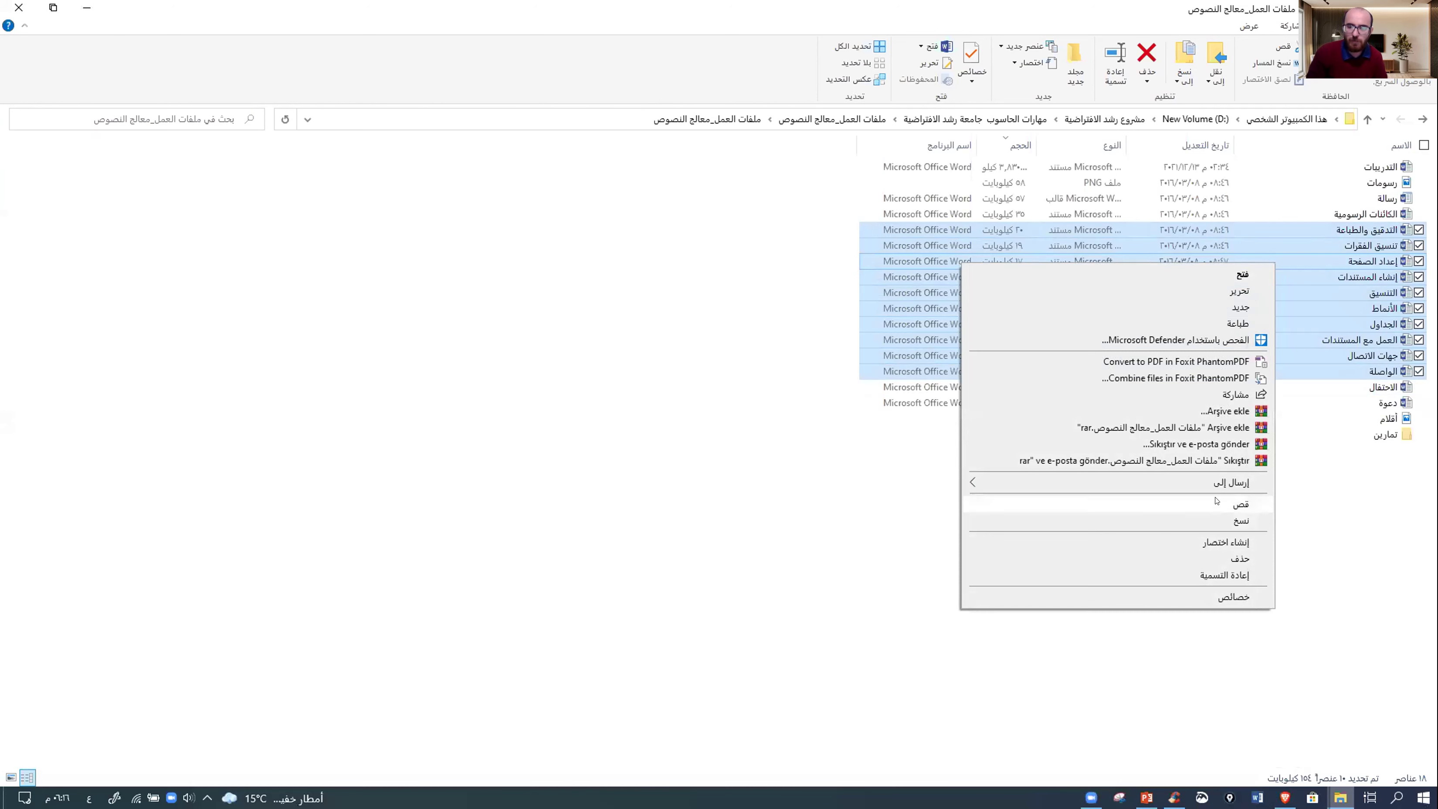
{"action": "left_click", "coordinate": [1185, 64]}
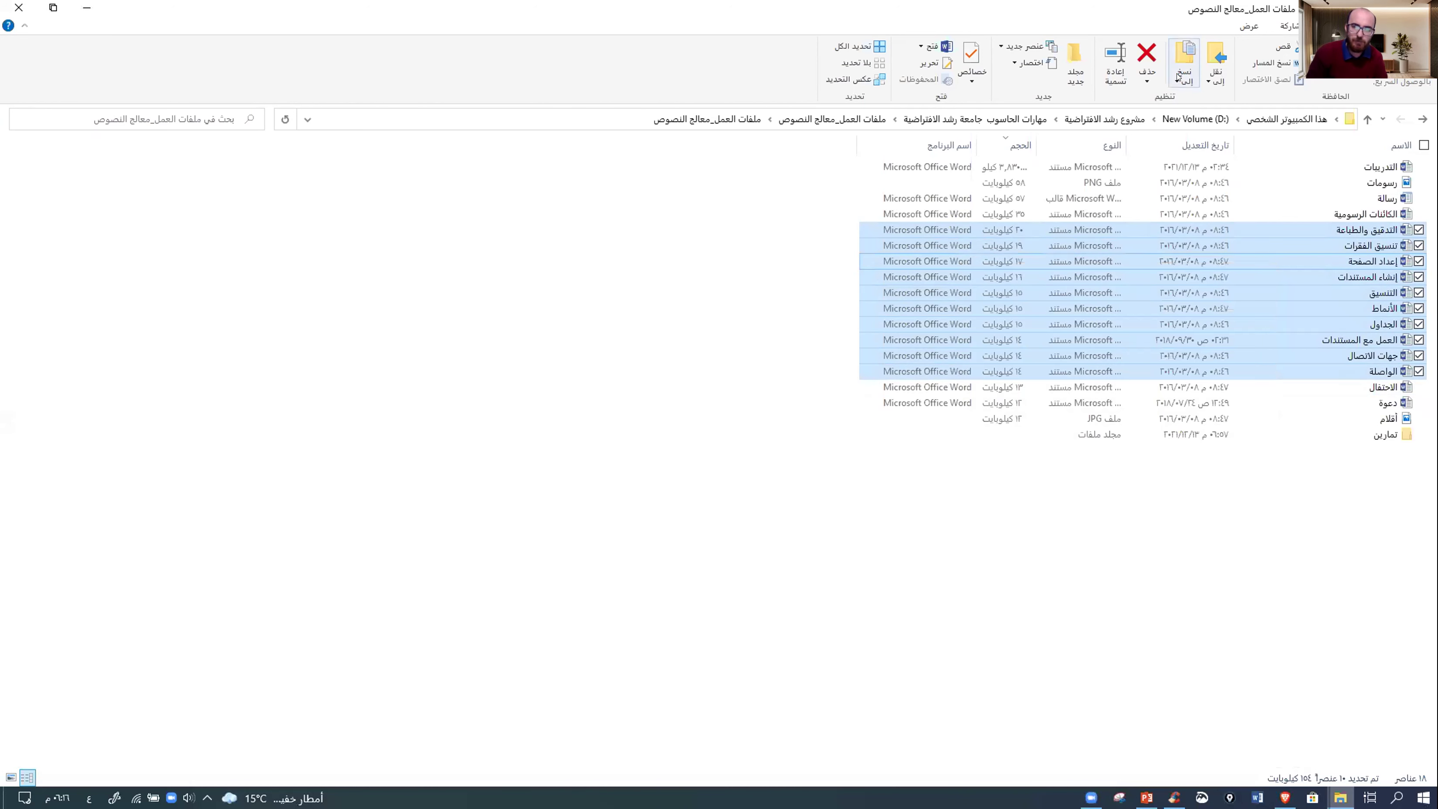
{"action": "left_click", "coordinate": [1184, 63]}
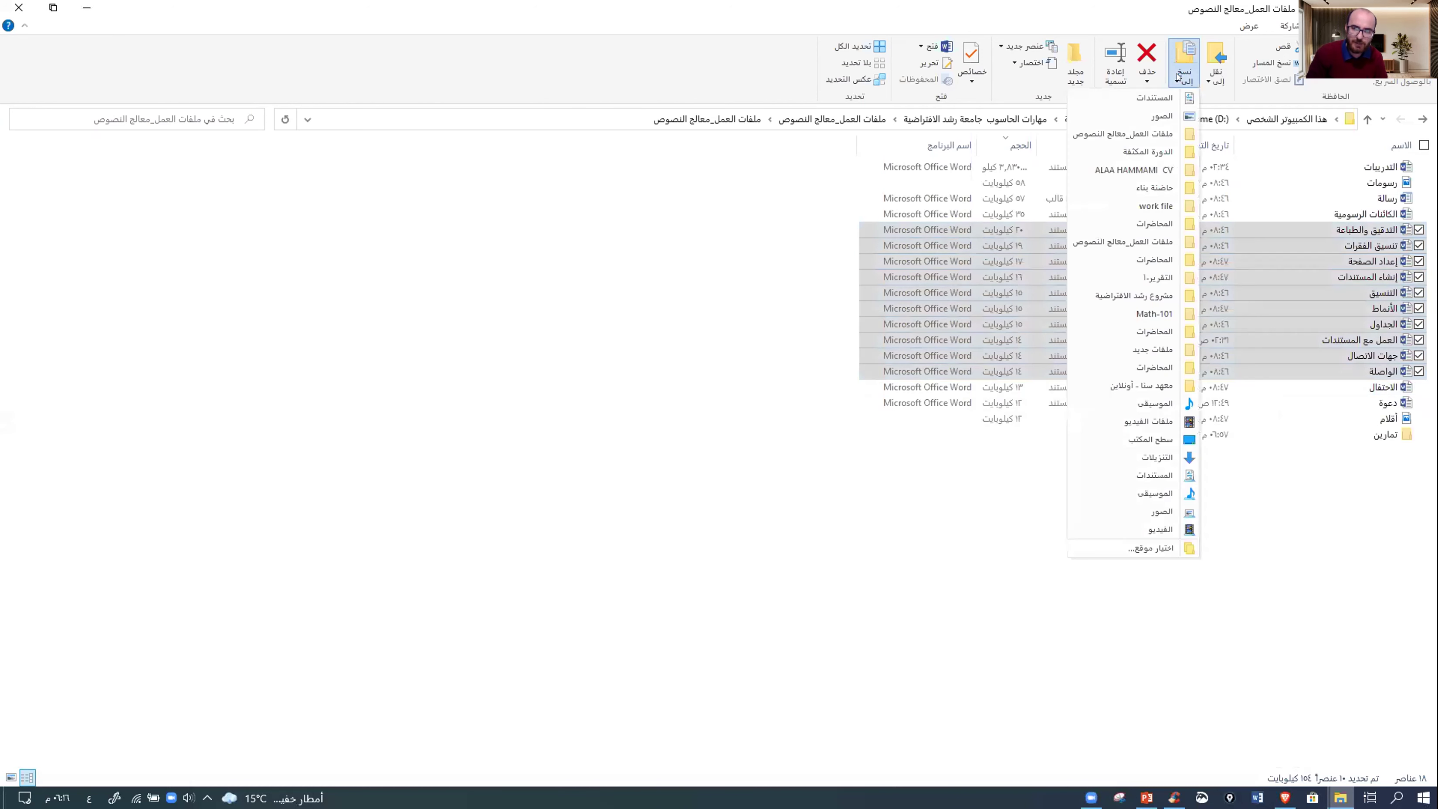
{"action": "left_click", "coordinate": [1165, 547]}
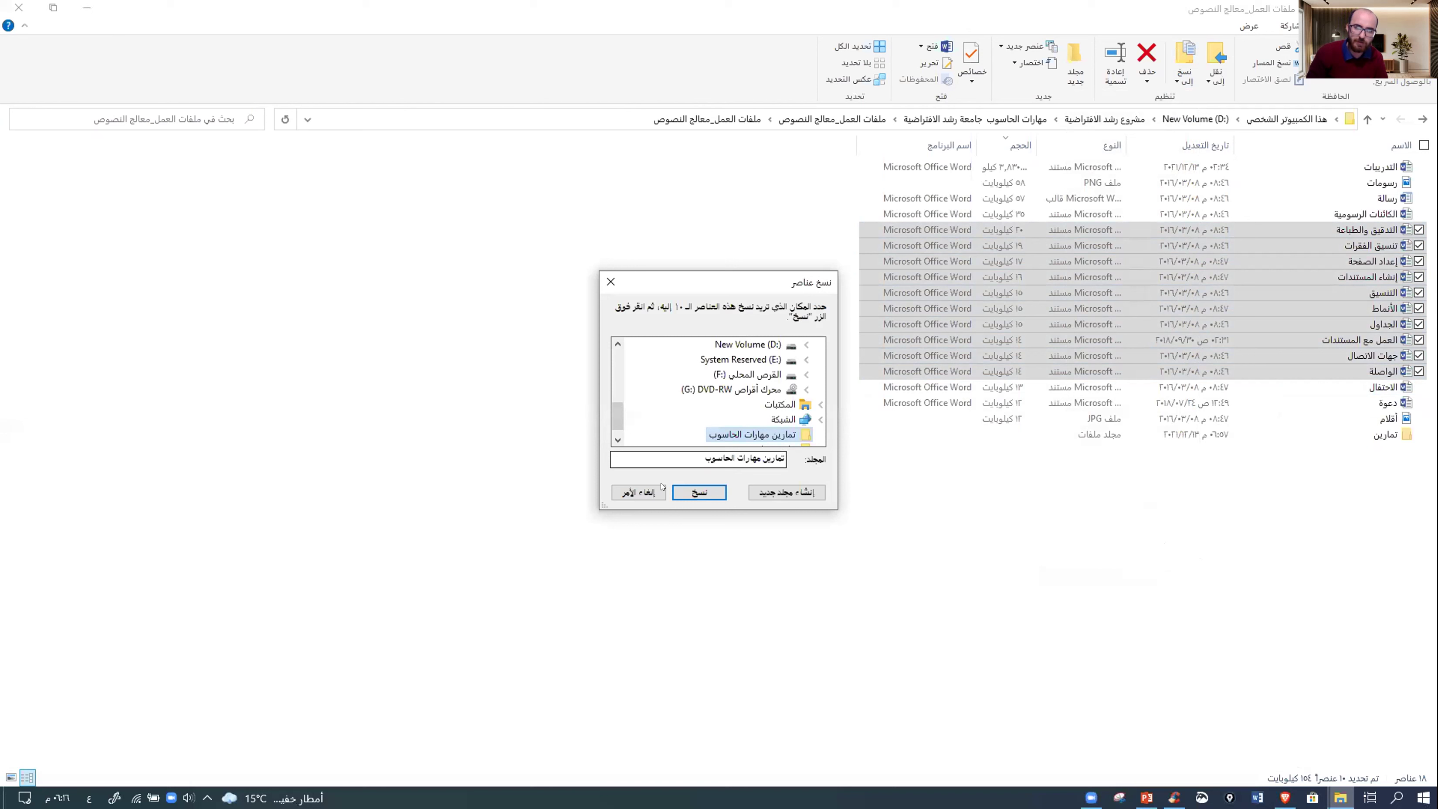
{"action": "left_click", "coordinate": [698, 493]}
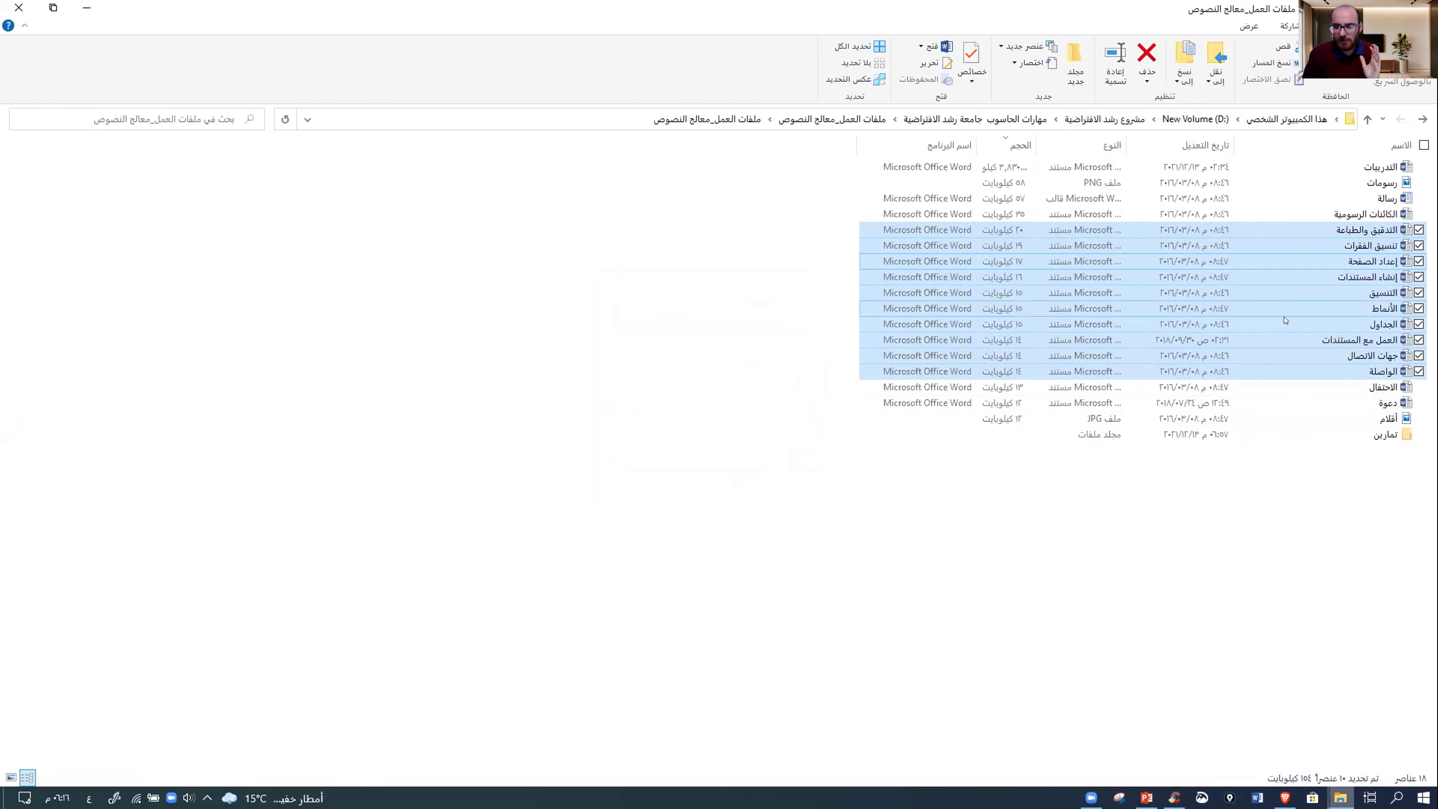
- Open the تمارين مهارات الحاسوب folder through the desktop folder in the user folder window, and undo the copy there
{"action": "mouse_move", "coordinate": [1340, 798]}
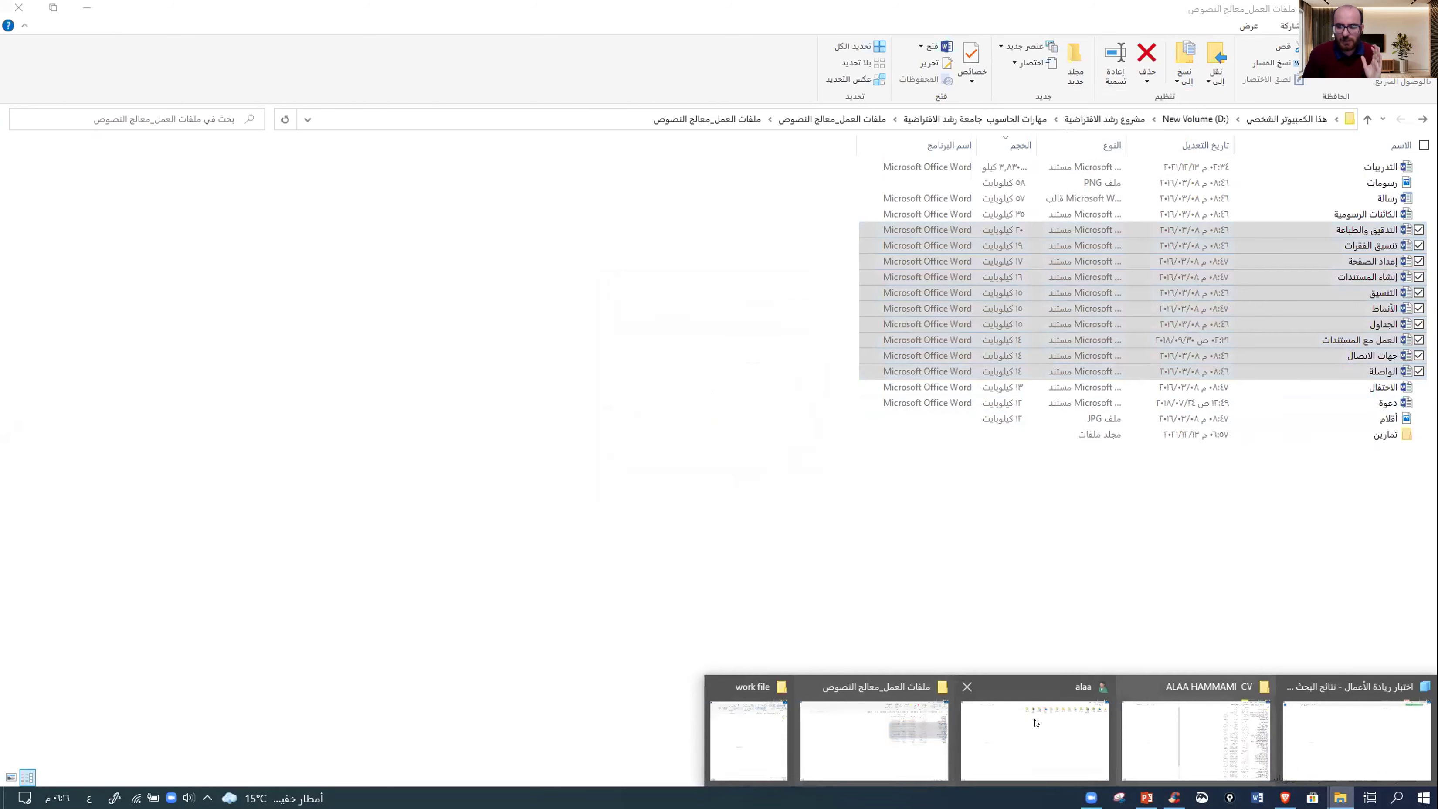
{"action": "left_click", "coordinate": [1076, 727]}
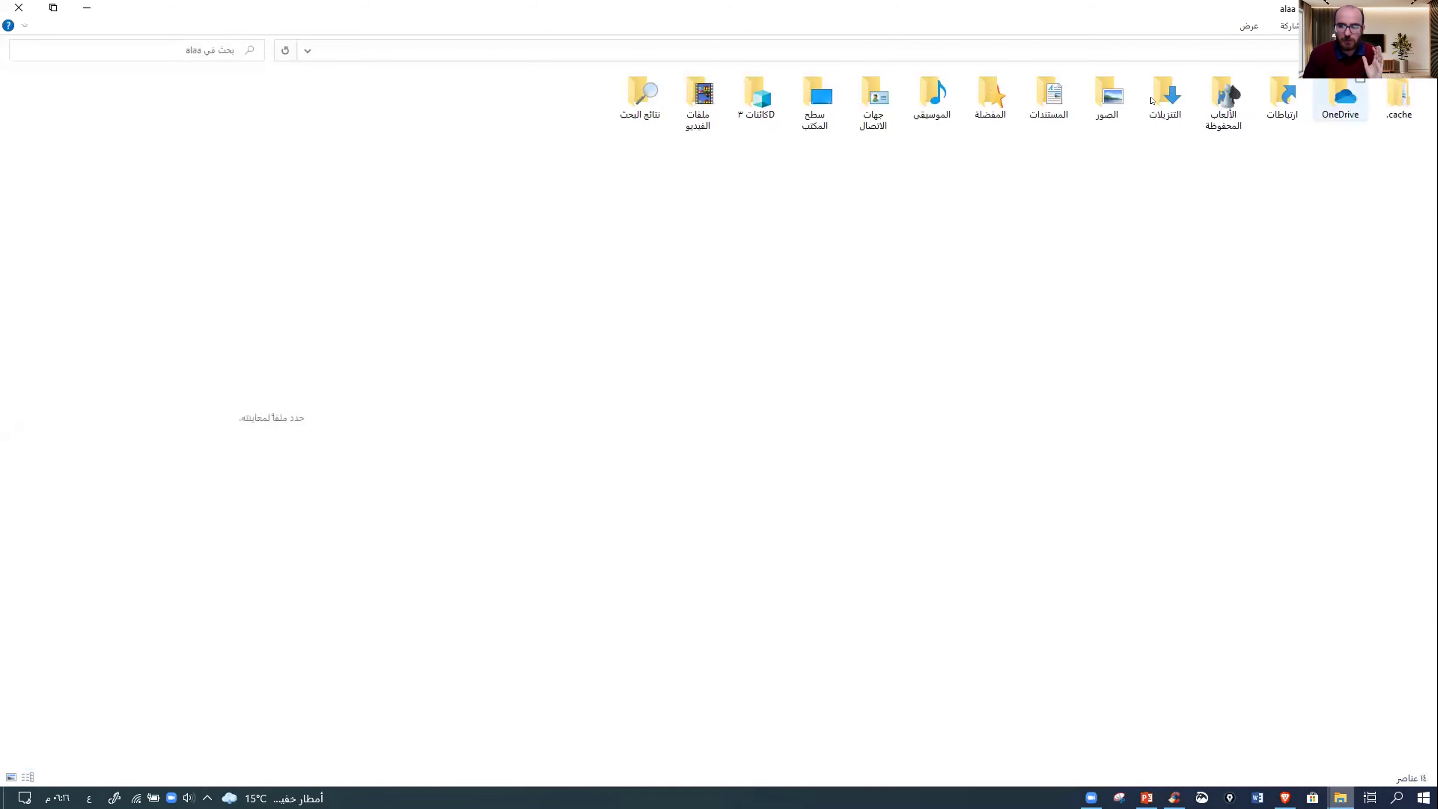
{"action": "double_click", "coordinate": [816, 102]}
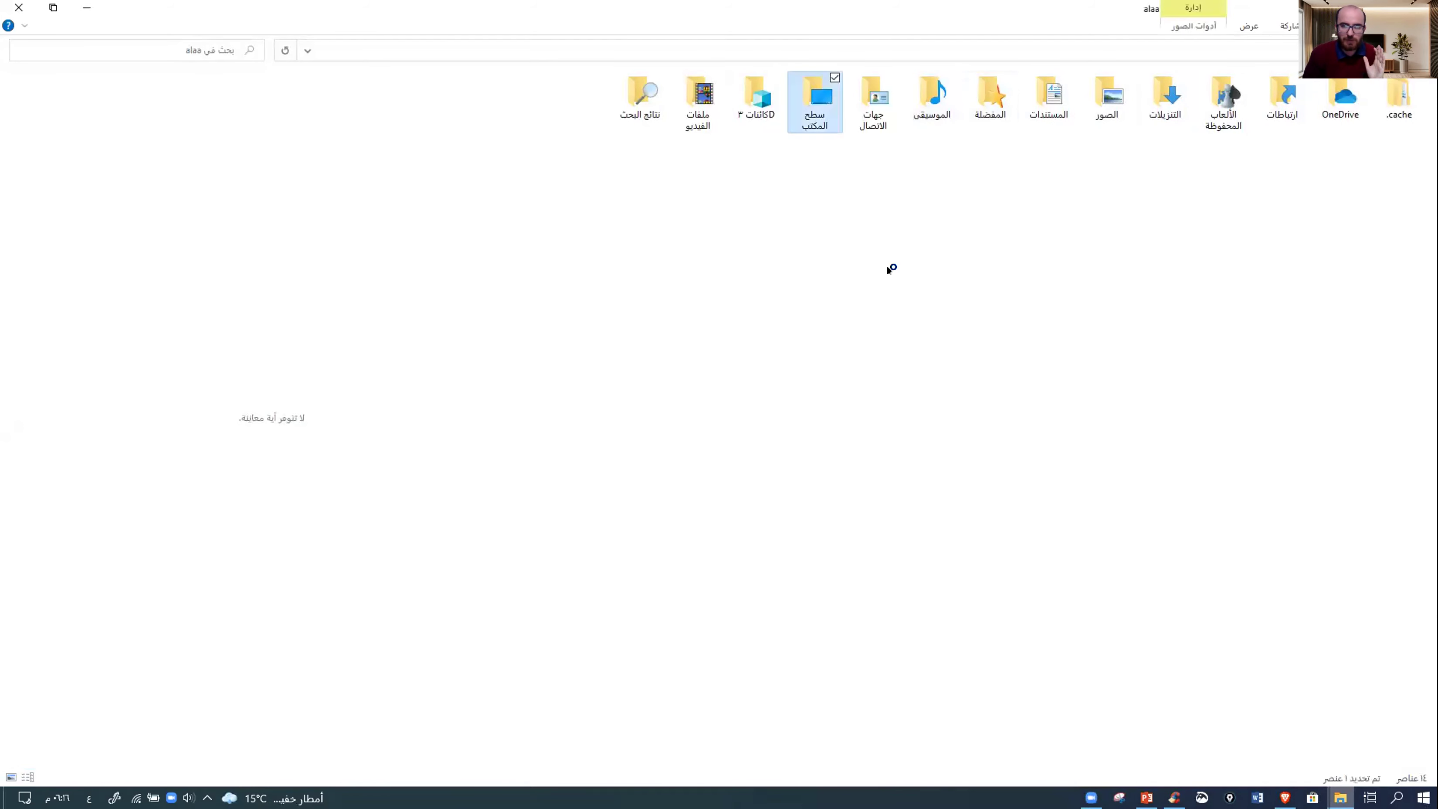
{"action": "double_click", "coordinate": [1358, 100]}
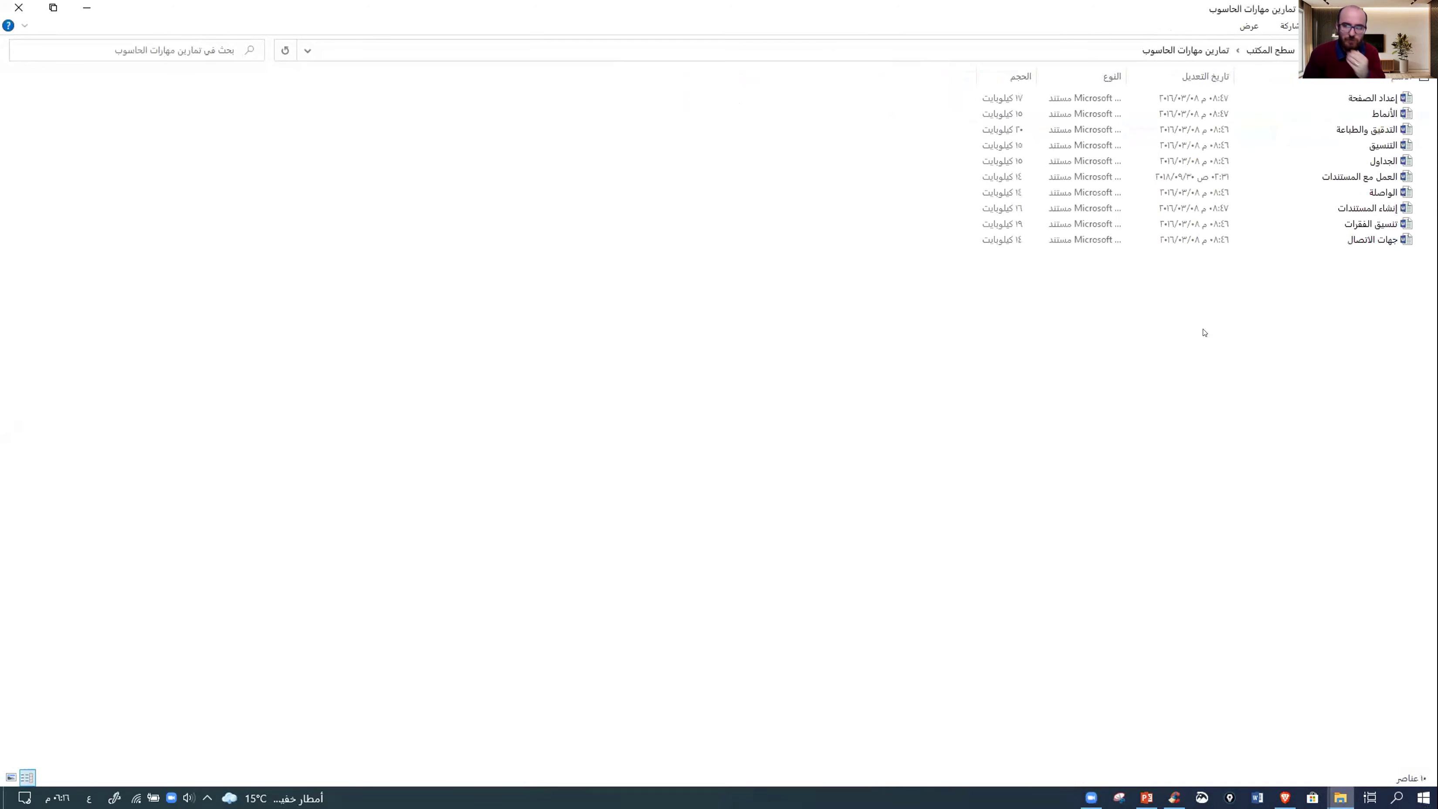
{"action": "right_click", "coordinate": [1322, 329]}
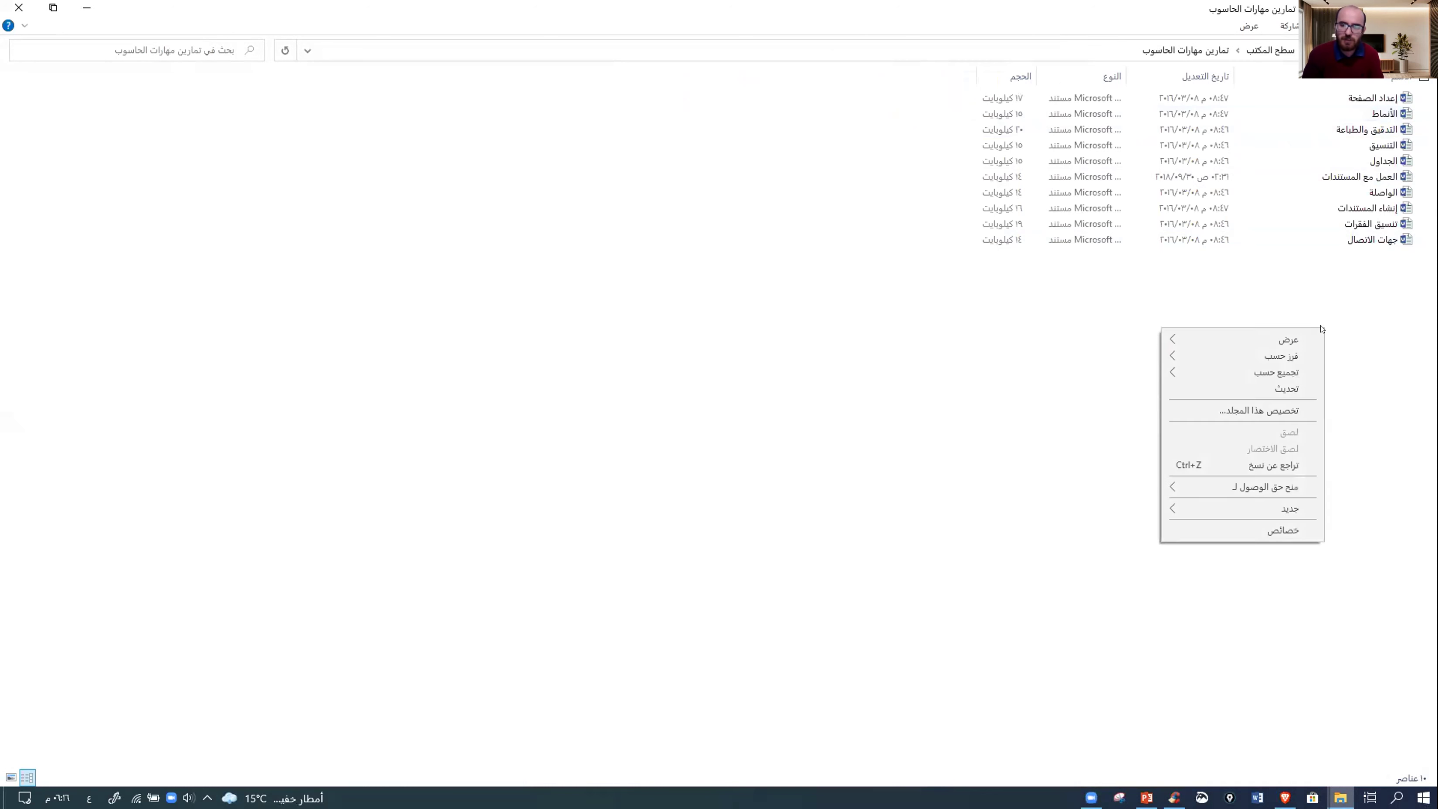
{"action": "left_click", "coordinate": [1258, 463]}
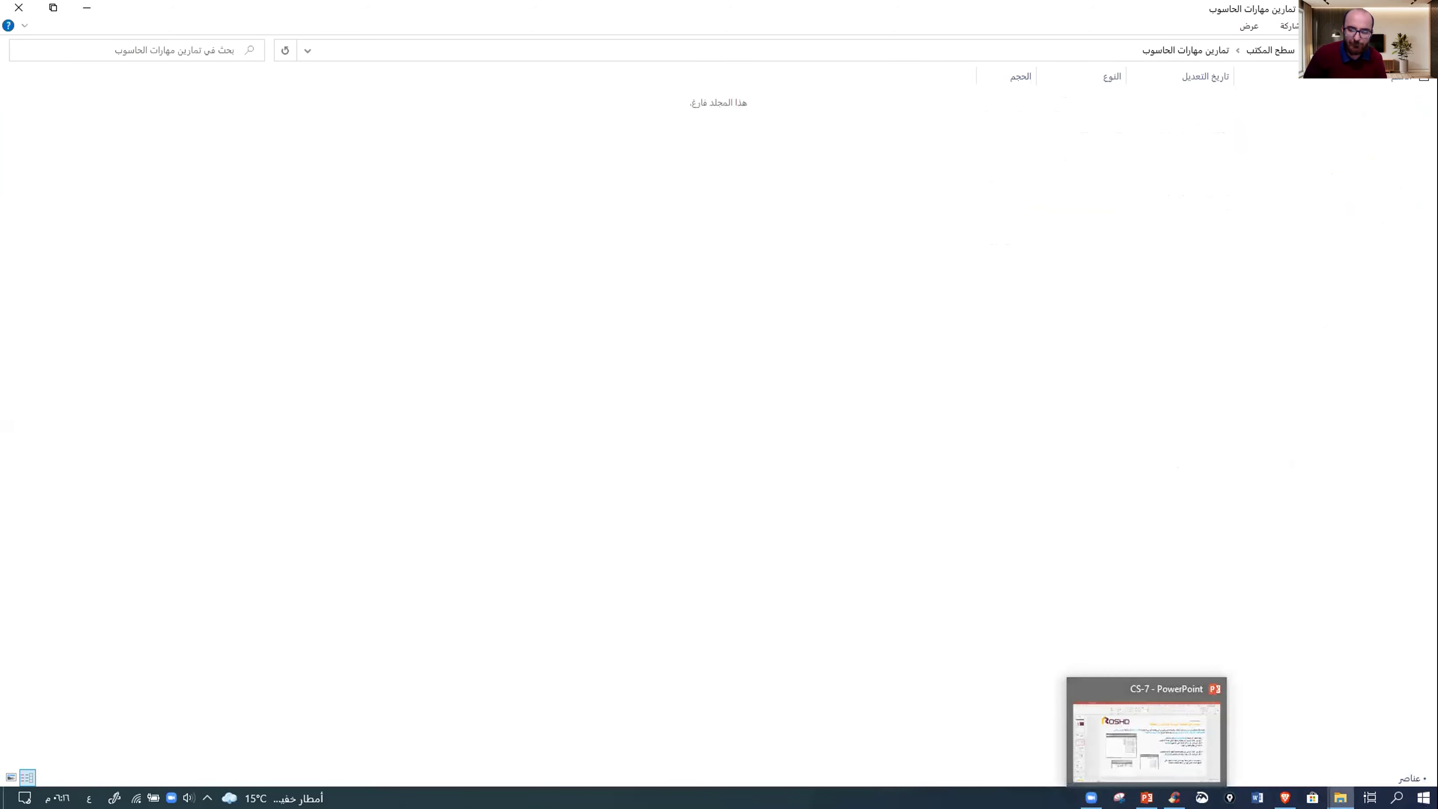
- Move the ten selected documents from ملفات العمل_معالج النصوص to the تمارين مهارات الحاسوب folder
{"action": "mouse_move", "coordinate": [1340, 798]}
{"action": "left_click", "coordinate": [875, 733]}
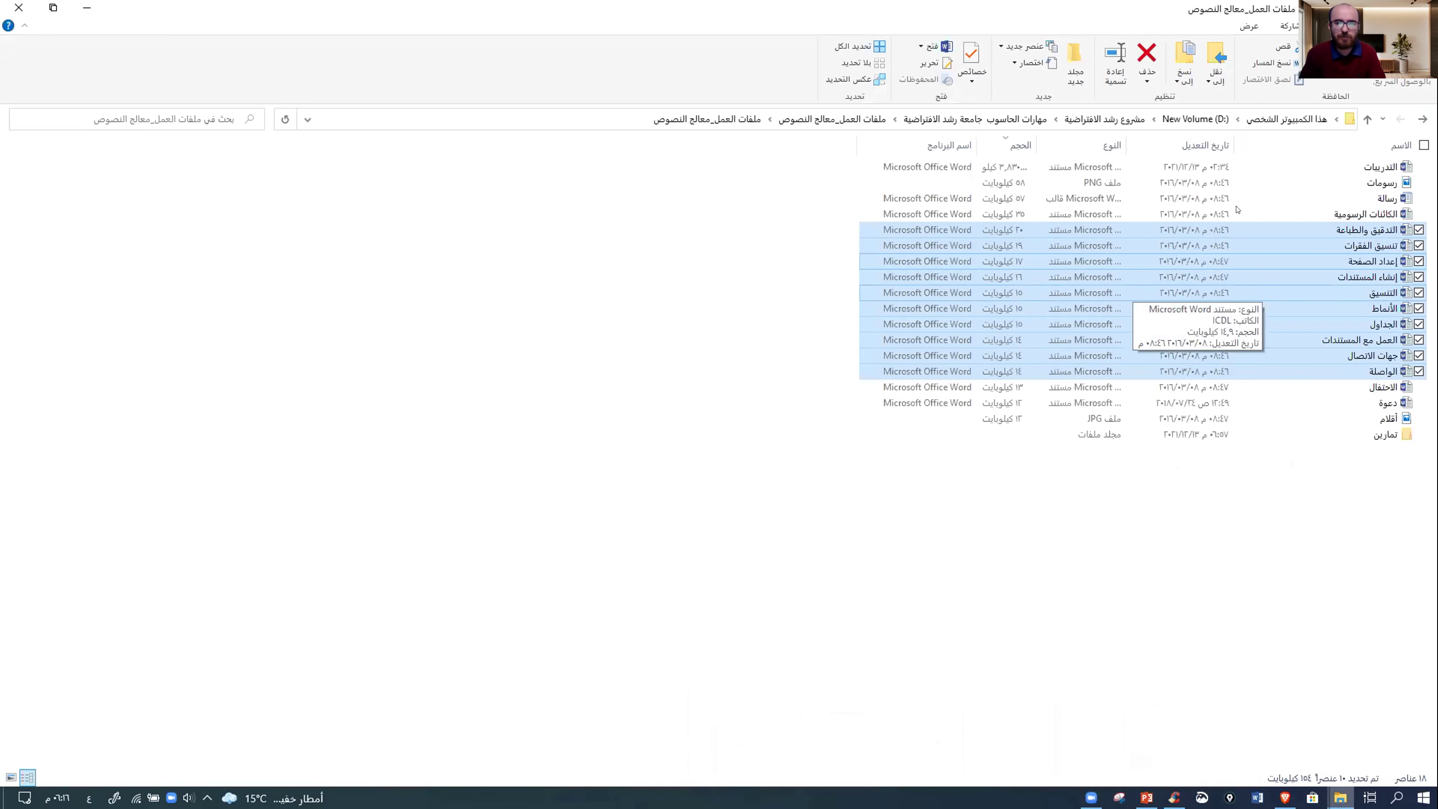
{"action": "left_click", "coordinate": [1204, 64]}
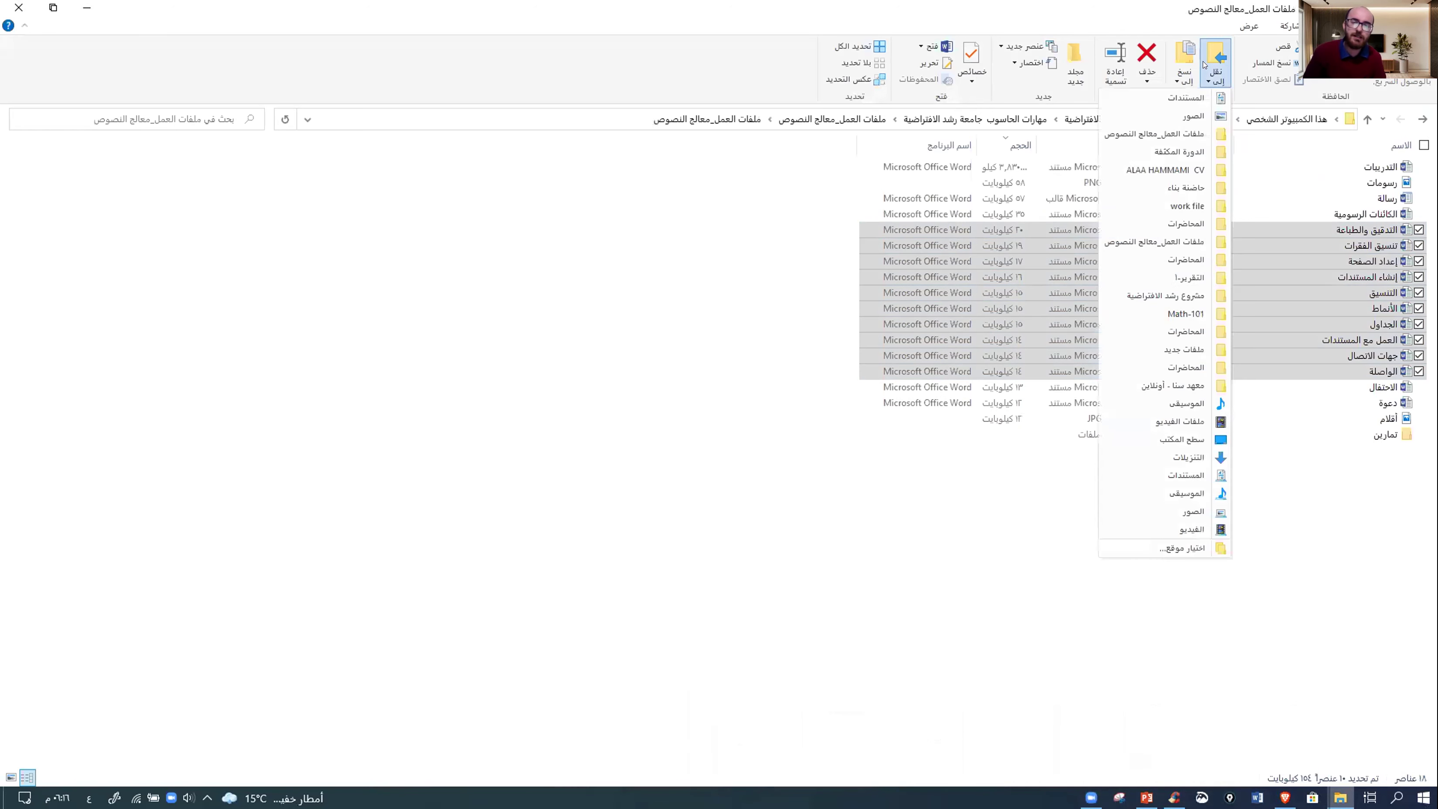
{"action": "left_click", "coordinate": [1172, 548]}
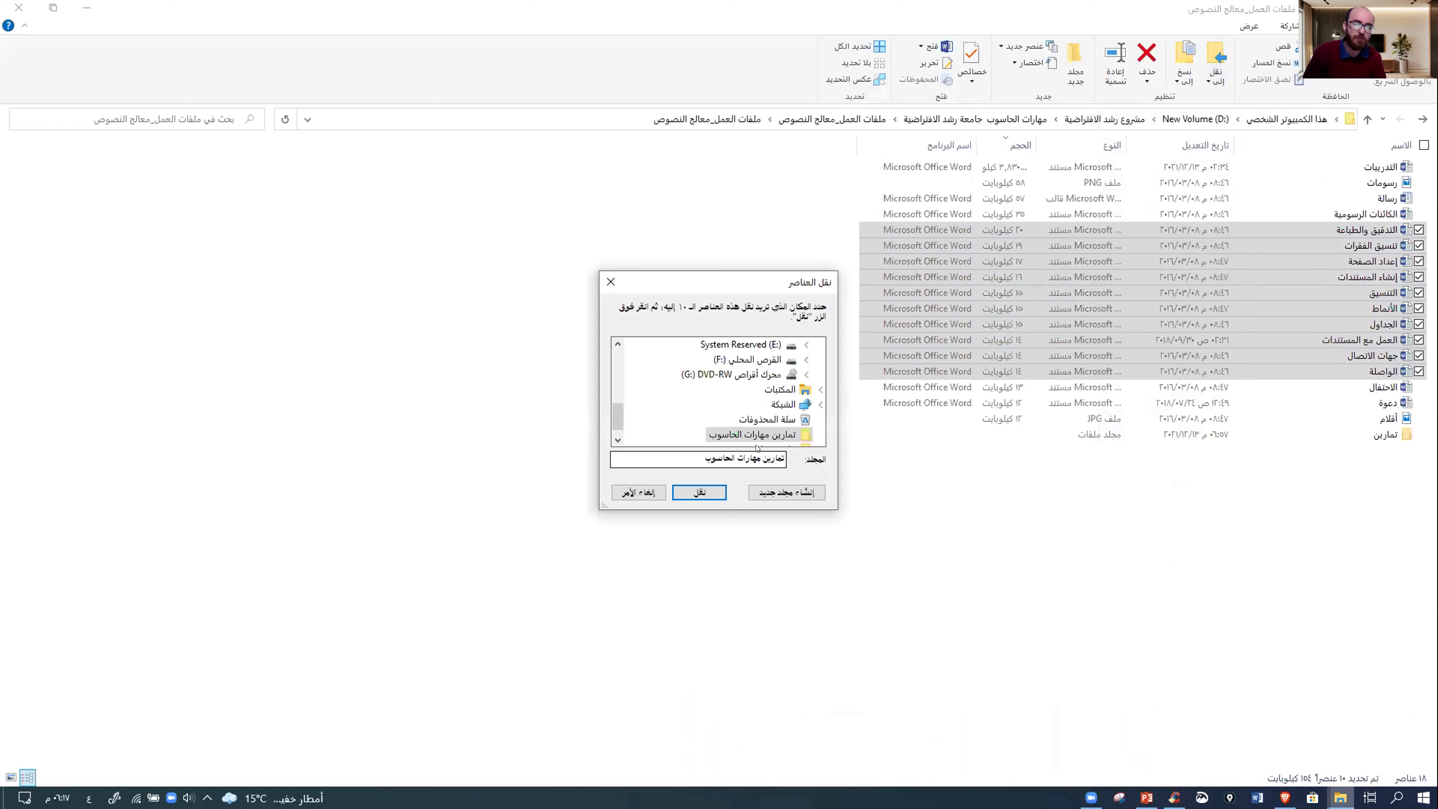
{"action": "left_click", "coordinate": [698, 492]}
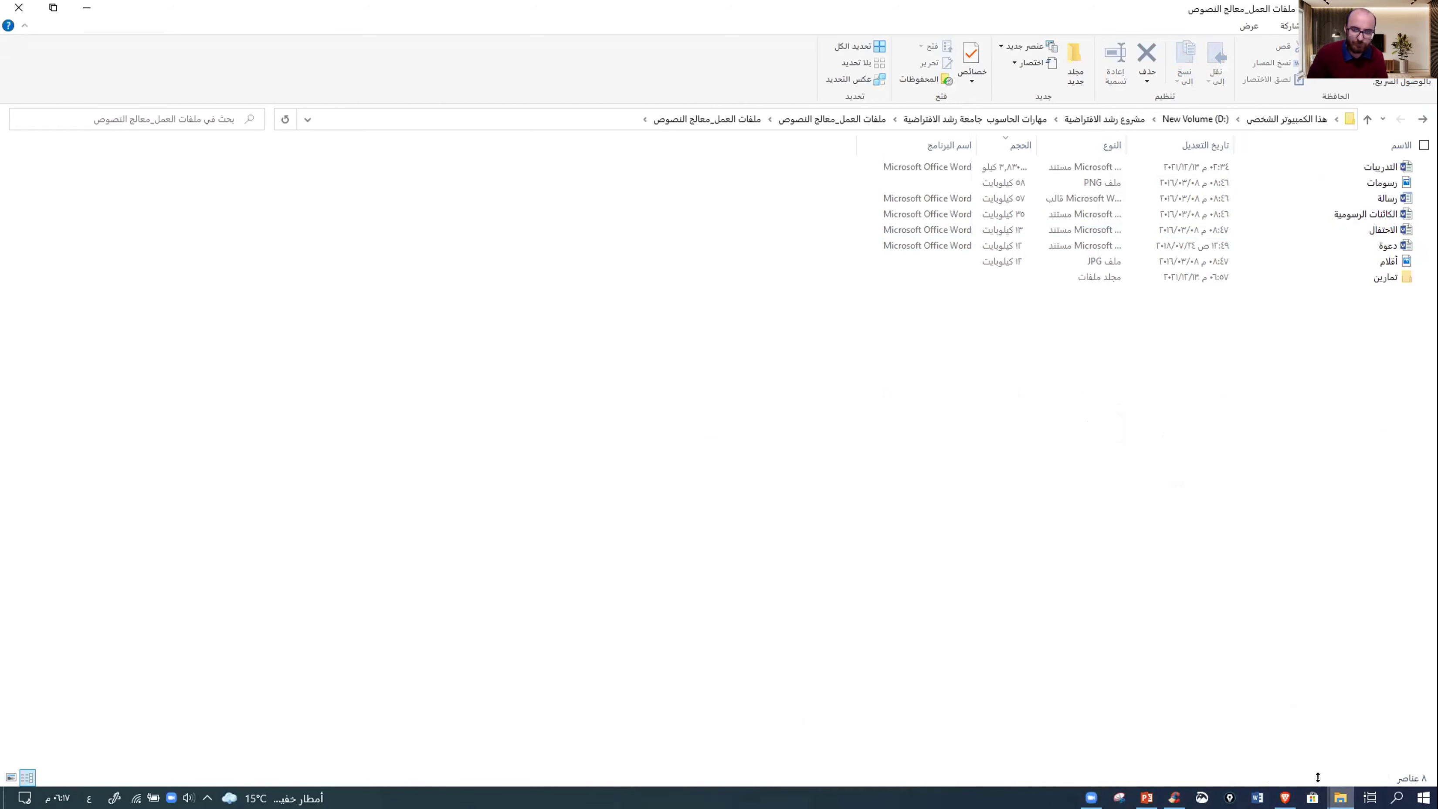
- Switch to the تمارين مهارات الحاسوب folder window, undo the move of the documents, and close that window
{"action": "left_click", "coordinate": [1339, 797]}
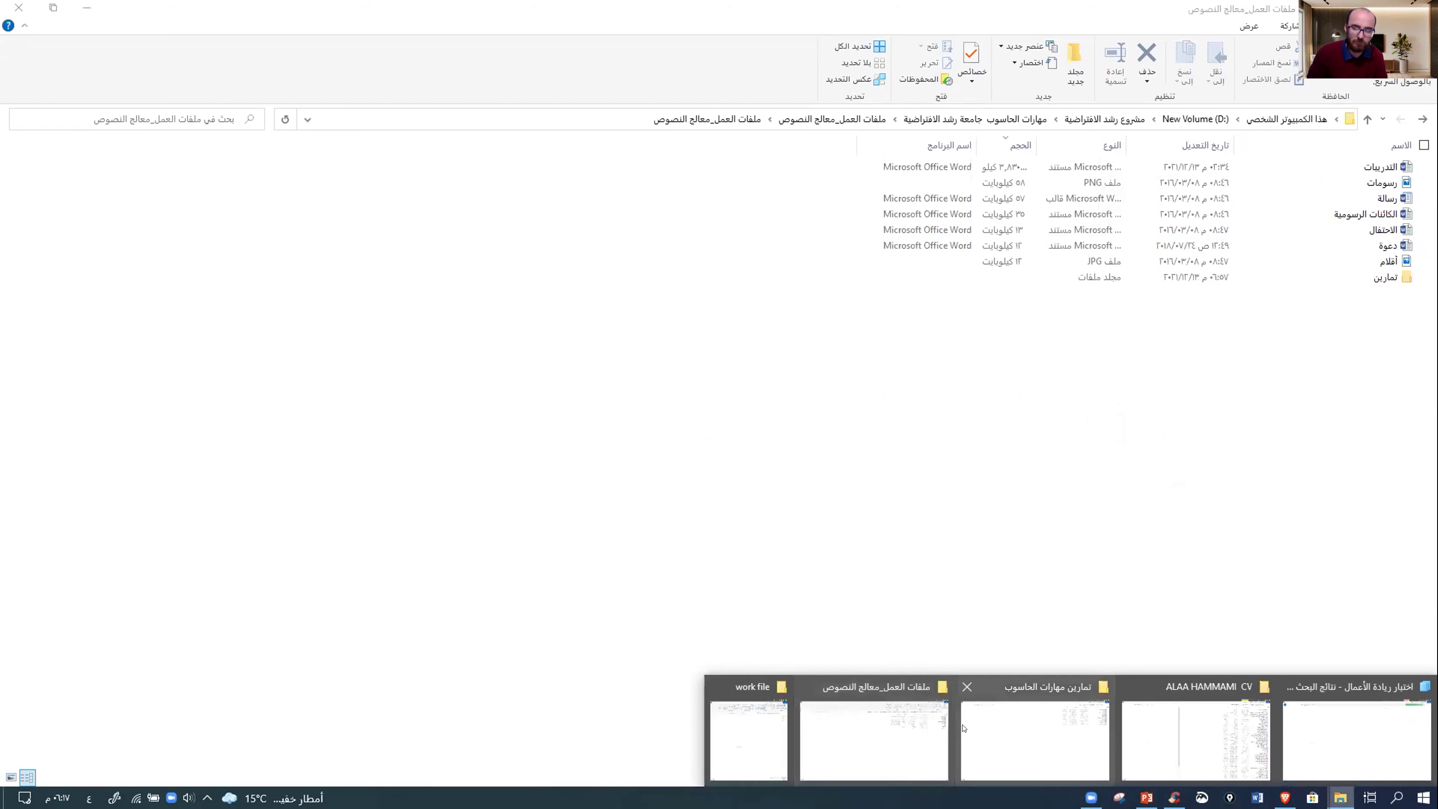
{"action": "left_click", "coordinate": [998, 715]}
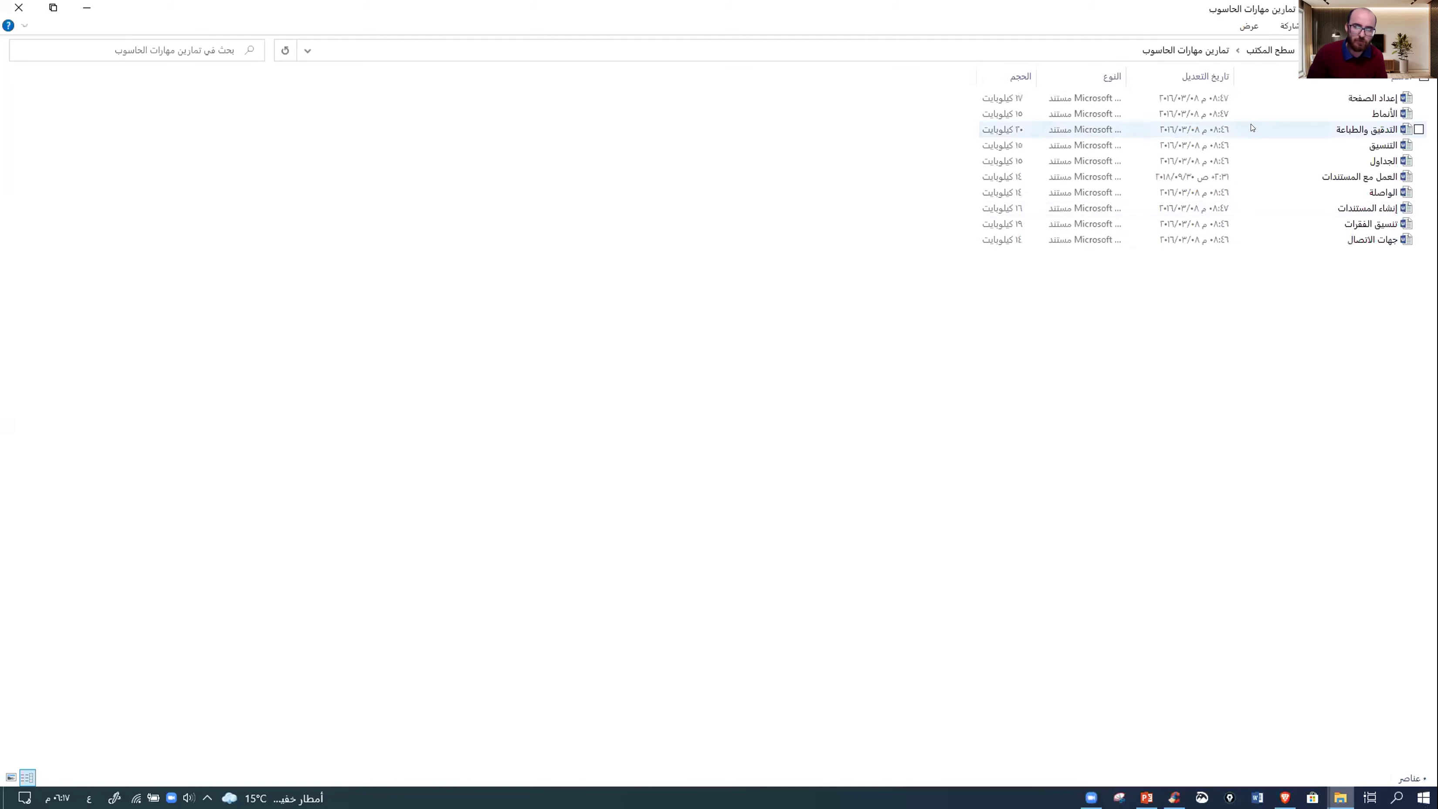
{"action": "right_click", "coordinate": [1302, 374]}
{"action": "left_click", "coordinate": [1259, 518]}
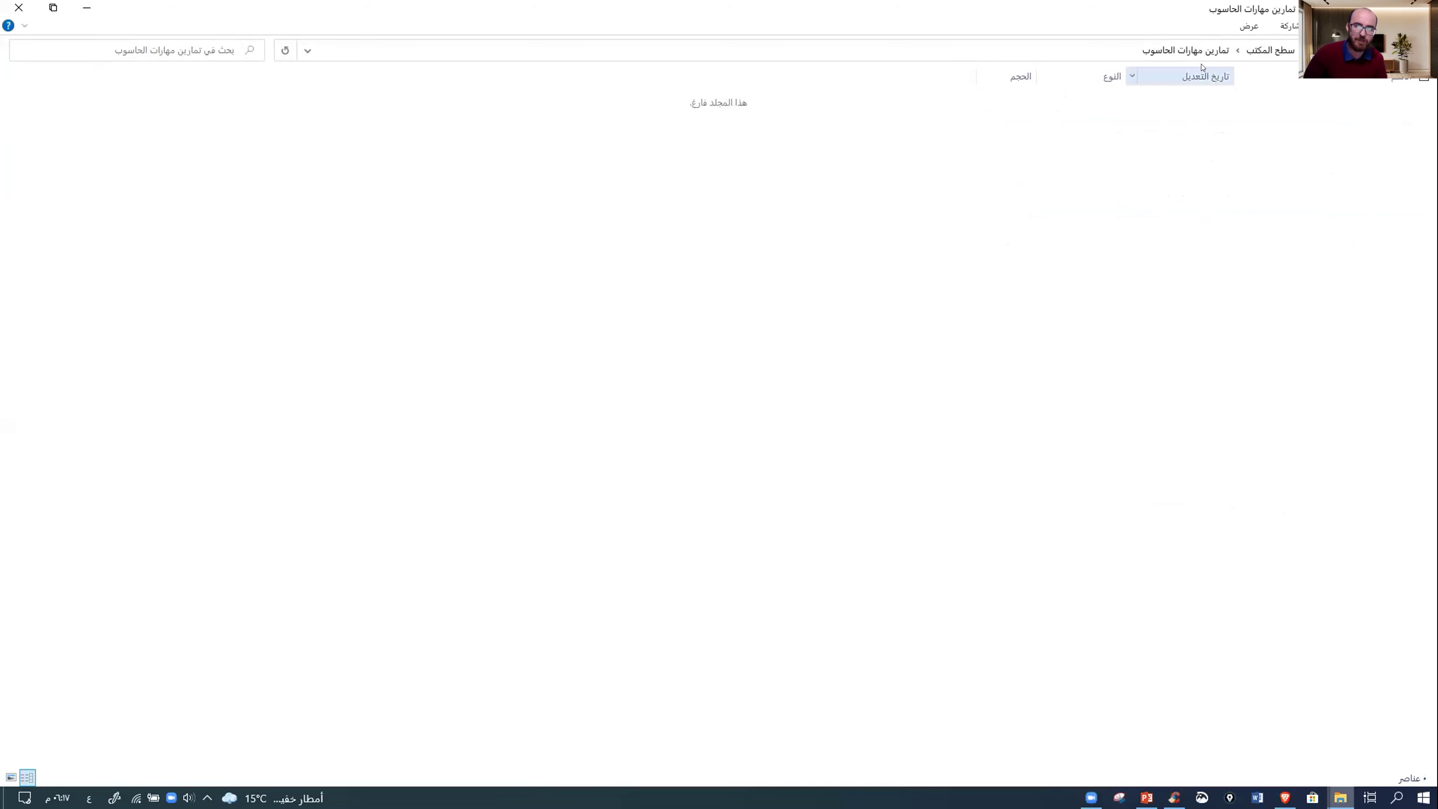
{"action": "left_click", "coordinate": [19, 8]}
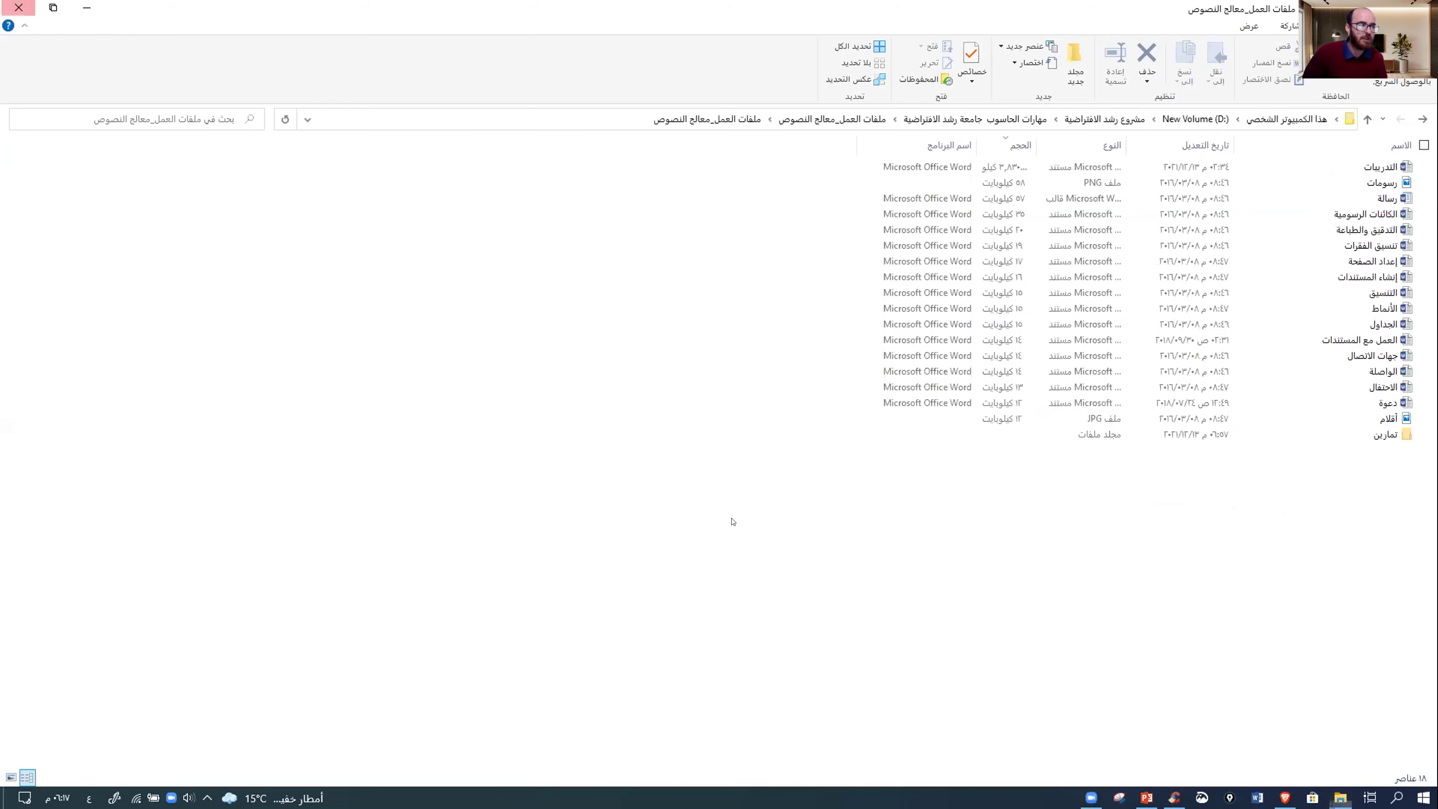
- Switch to the CS-7 presentation in PowerPoint, show slide 6, and return to the ملفات العمل_معالج النصوص folder window
{"action": "key", "text": "alt+Tab"}
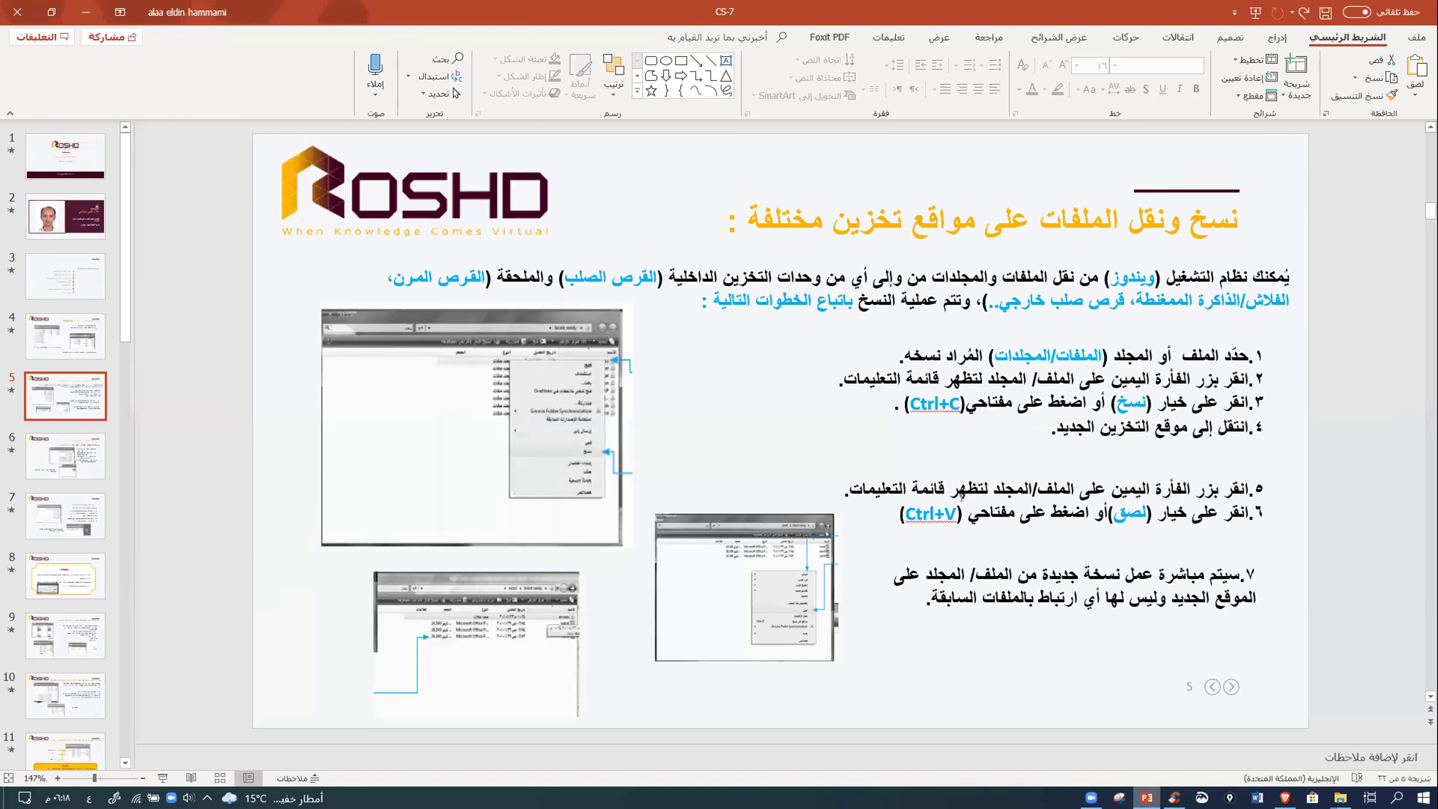
{"action": "left_click", "coordinate": [41, 471]}
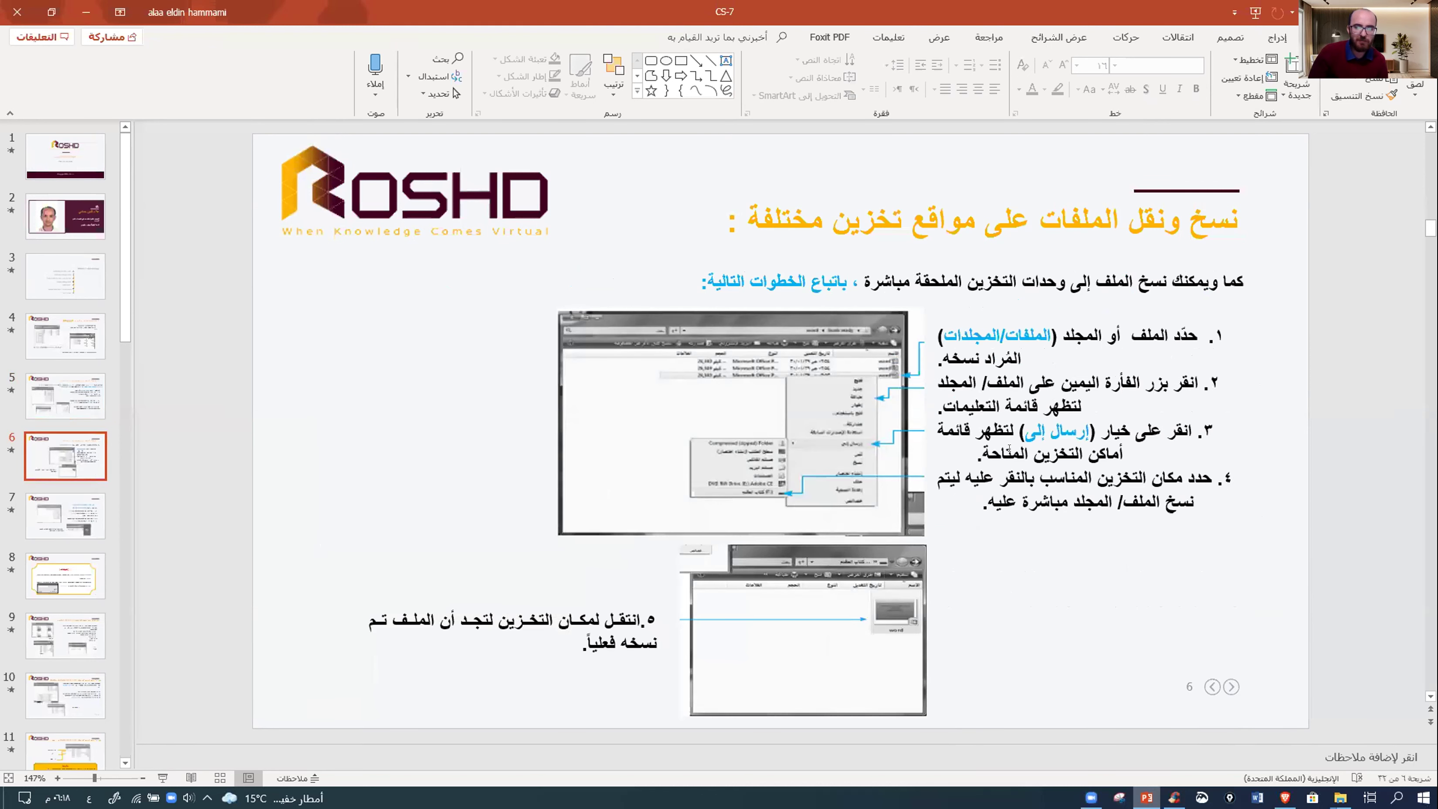
{"action": "mouse_move", "coordinate": [1340, 797]}
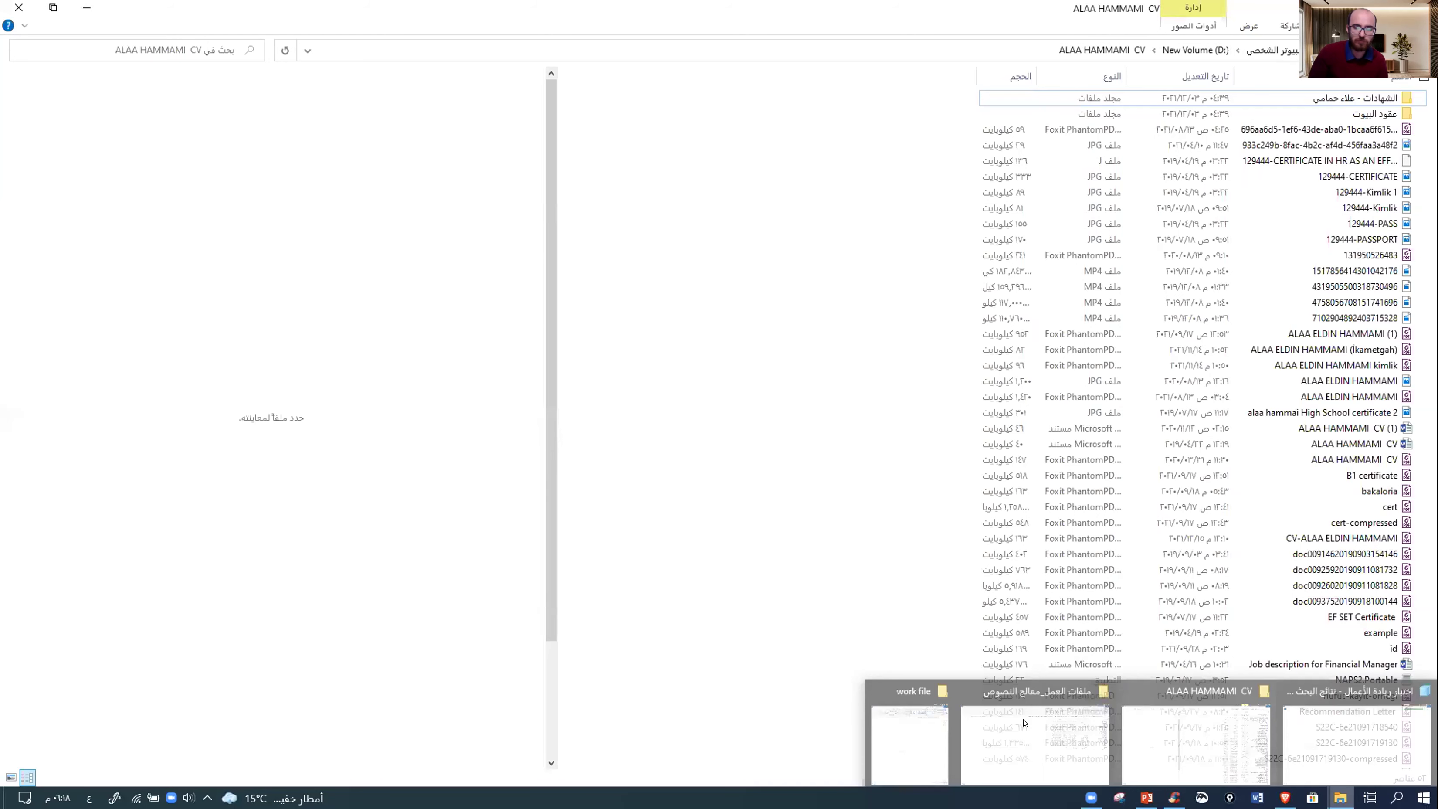
{"action": "left_click", "coordinate": [1035, 733]}
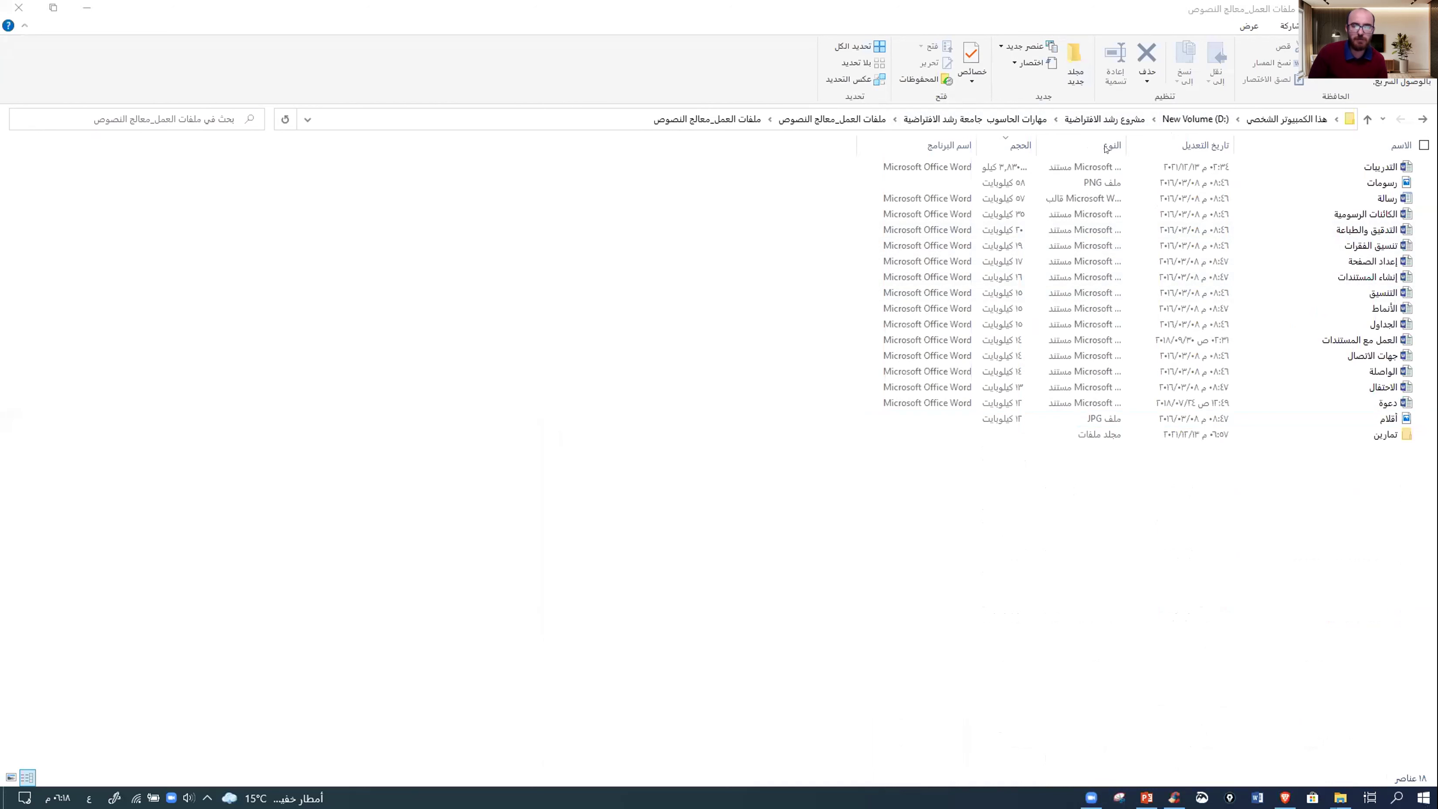
- Select the العمل مع المستندات document, view the file history, and clear the selection
{"action": "left_click", "coordinate": [910, 79]}
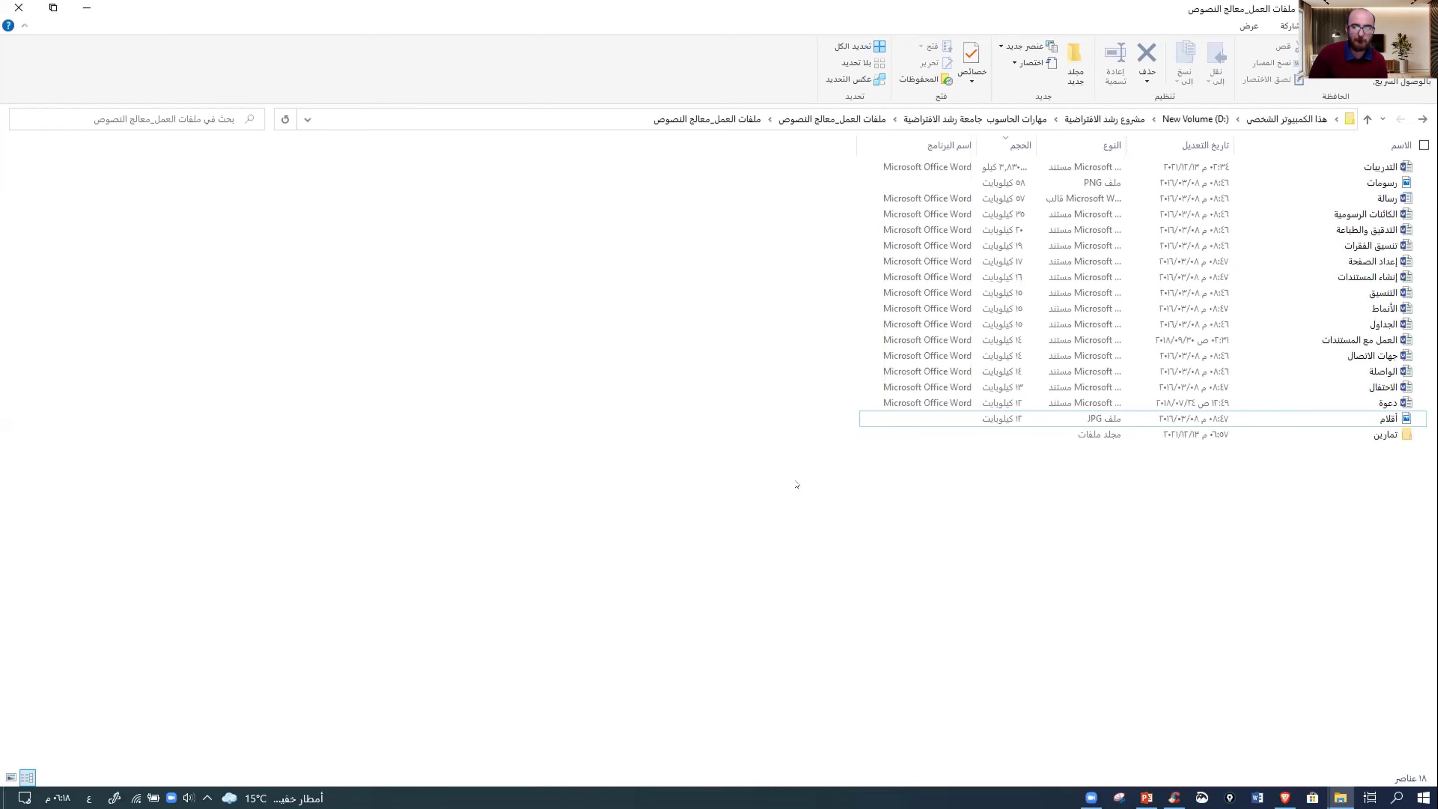
{"action": "left_click", "coordinate": [1348, 437]}
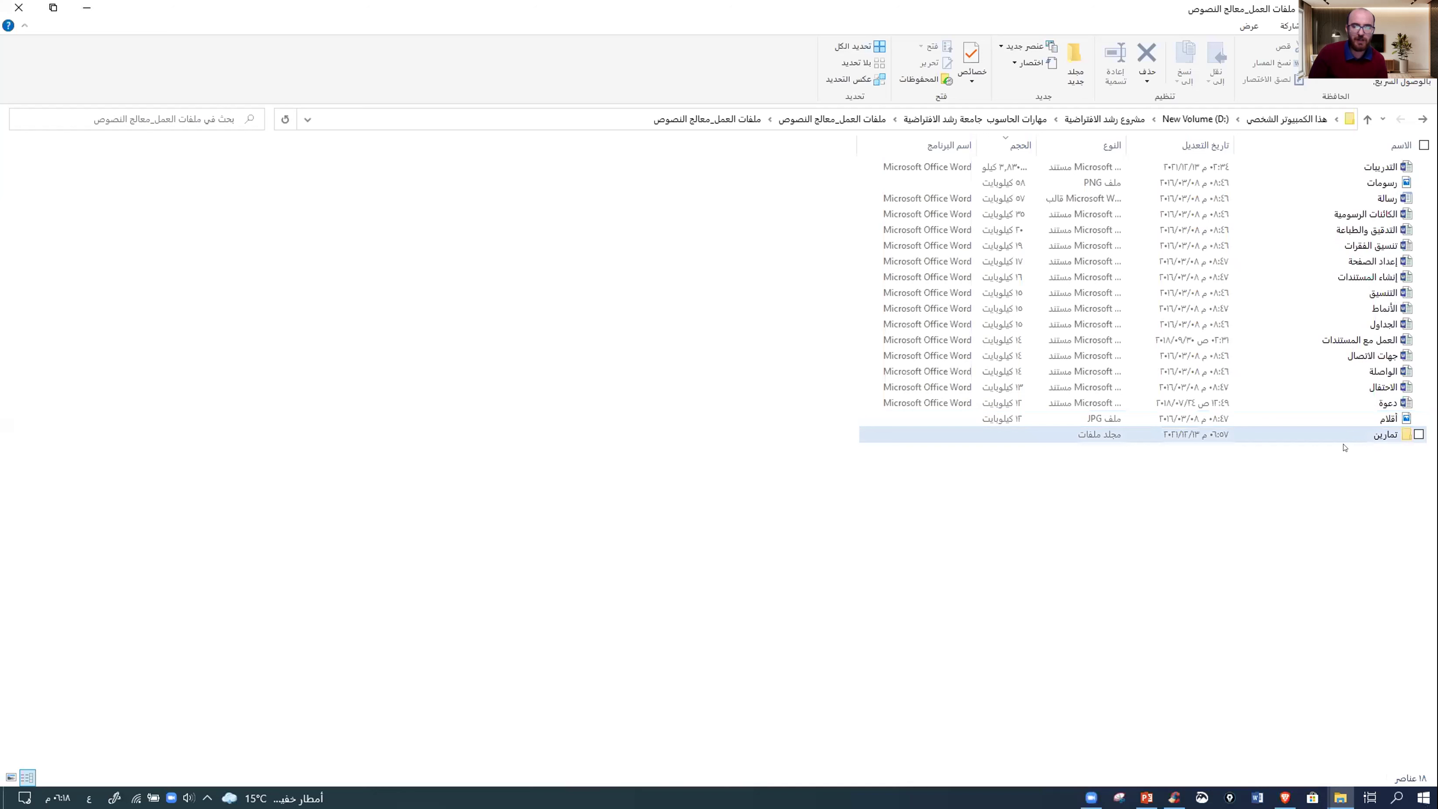
{"action": "left_click", "coordinate": [1345, 341]}
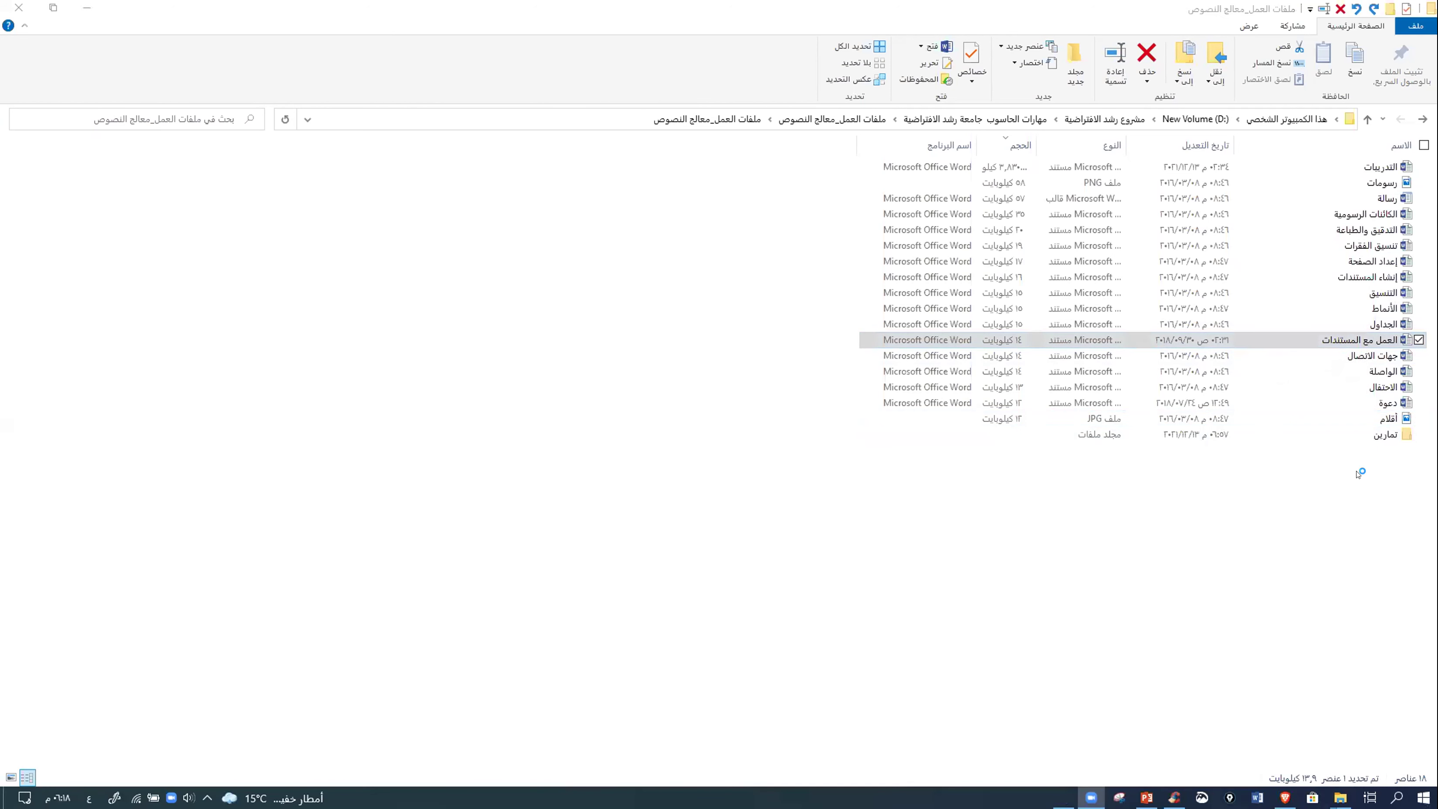
{"action": "double_click", "coordinate": [1331, 338]}
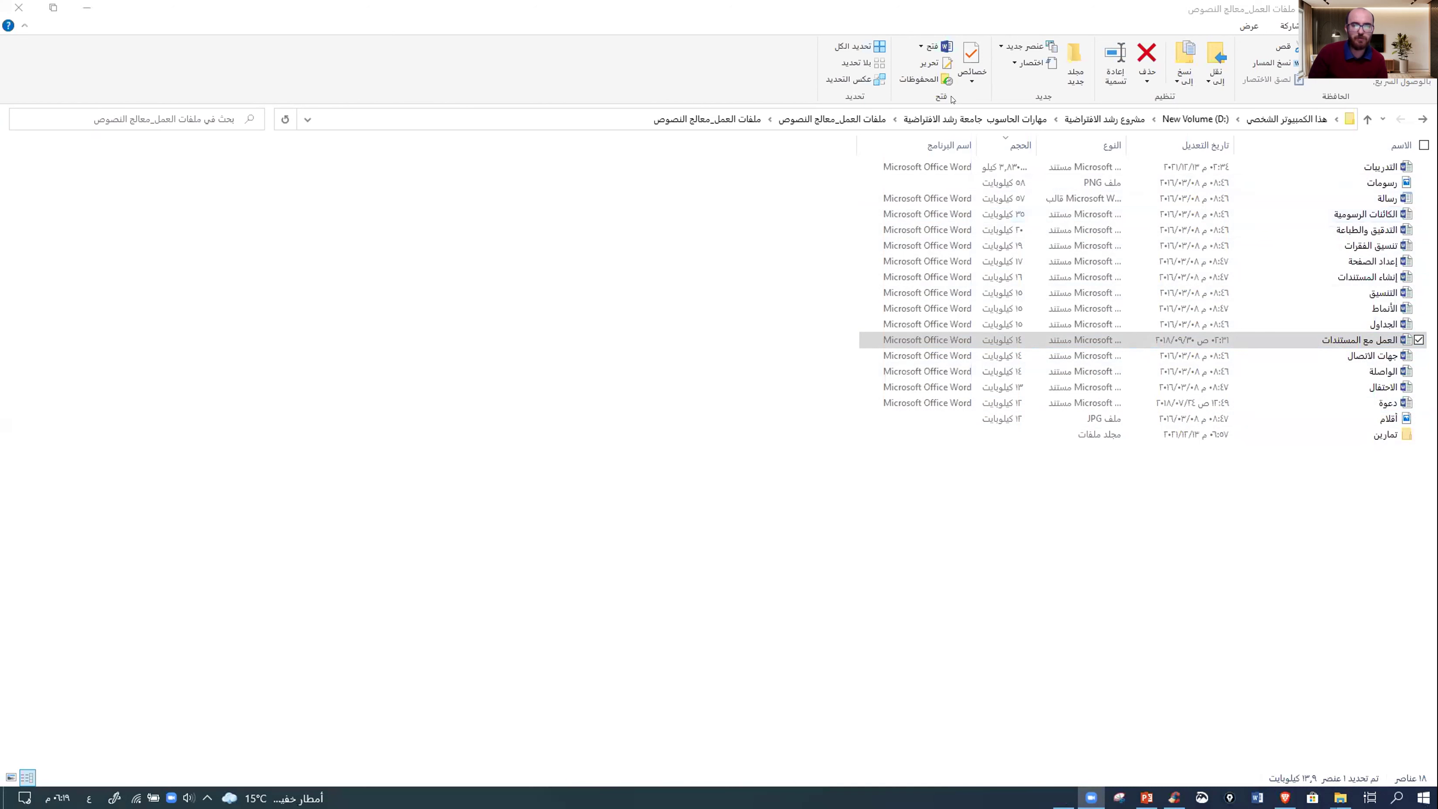
{"action": "left_click", "coordinate": [1249, 508]}
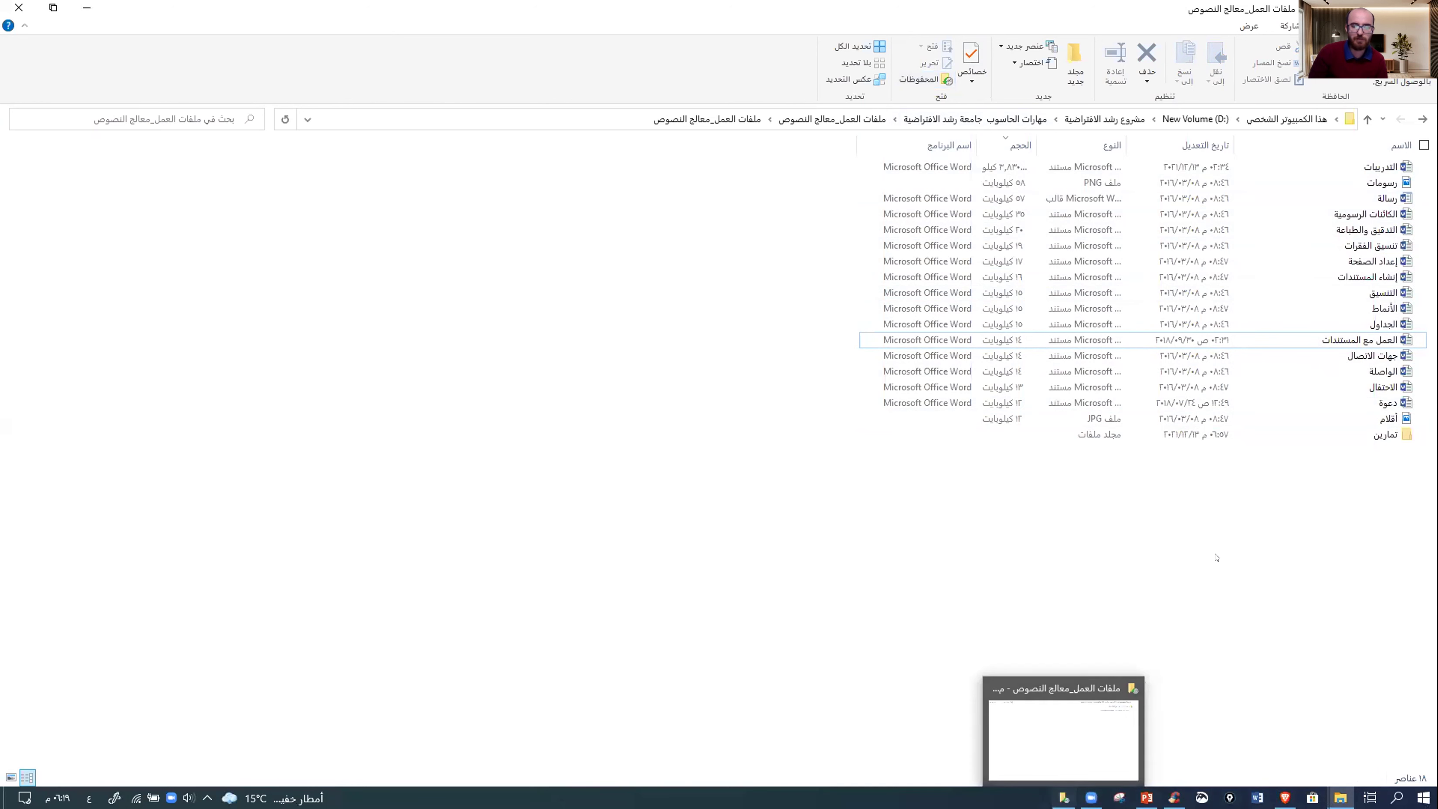
- Select the إنشاء المستندات document and view the programs offered for opening it
{"action": "left_click", "coordinate": [1161, 277]}
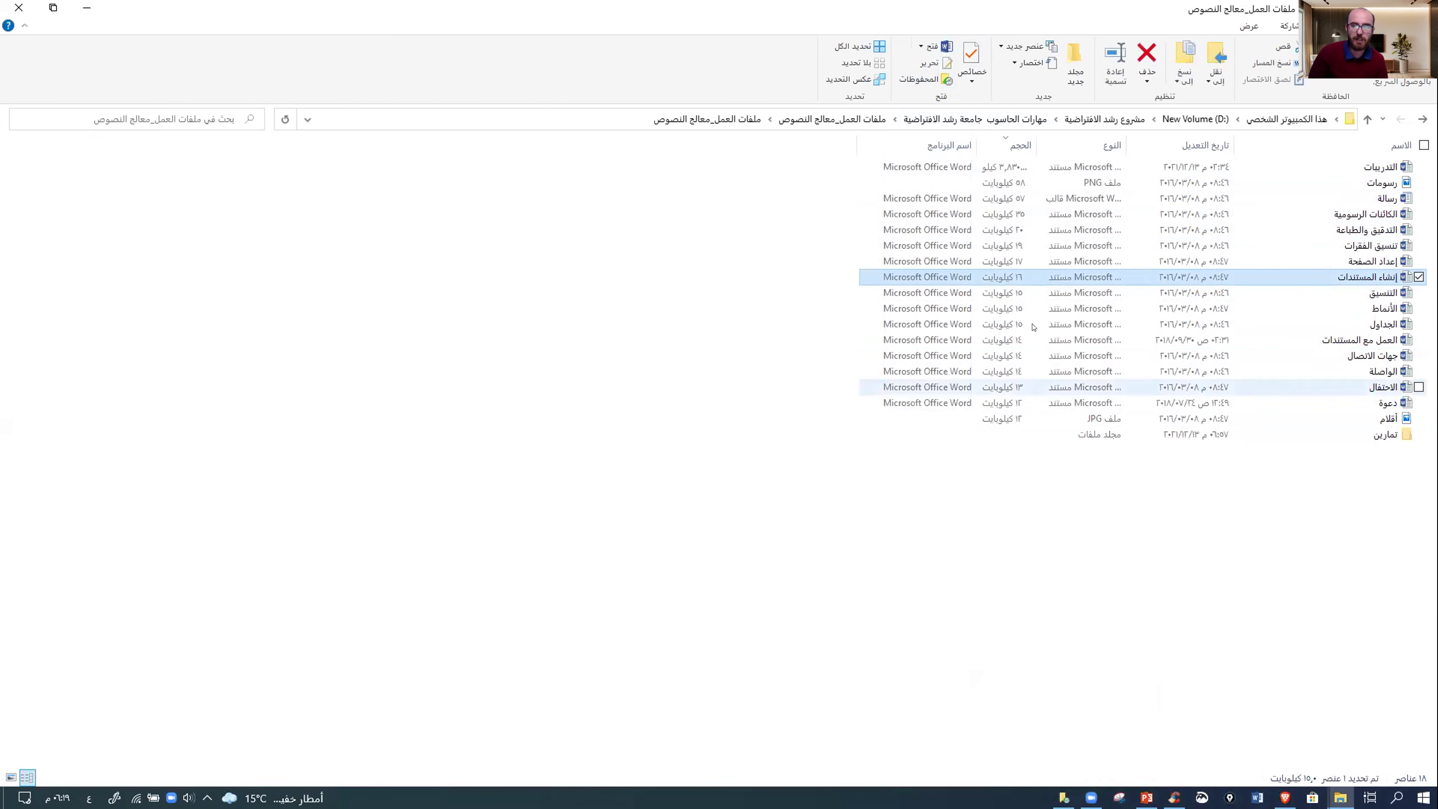
{"action": "left_click", "coordinate": [919, 46]}
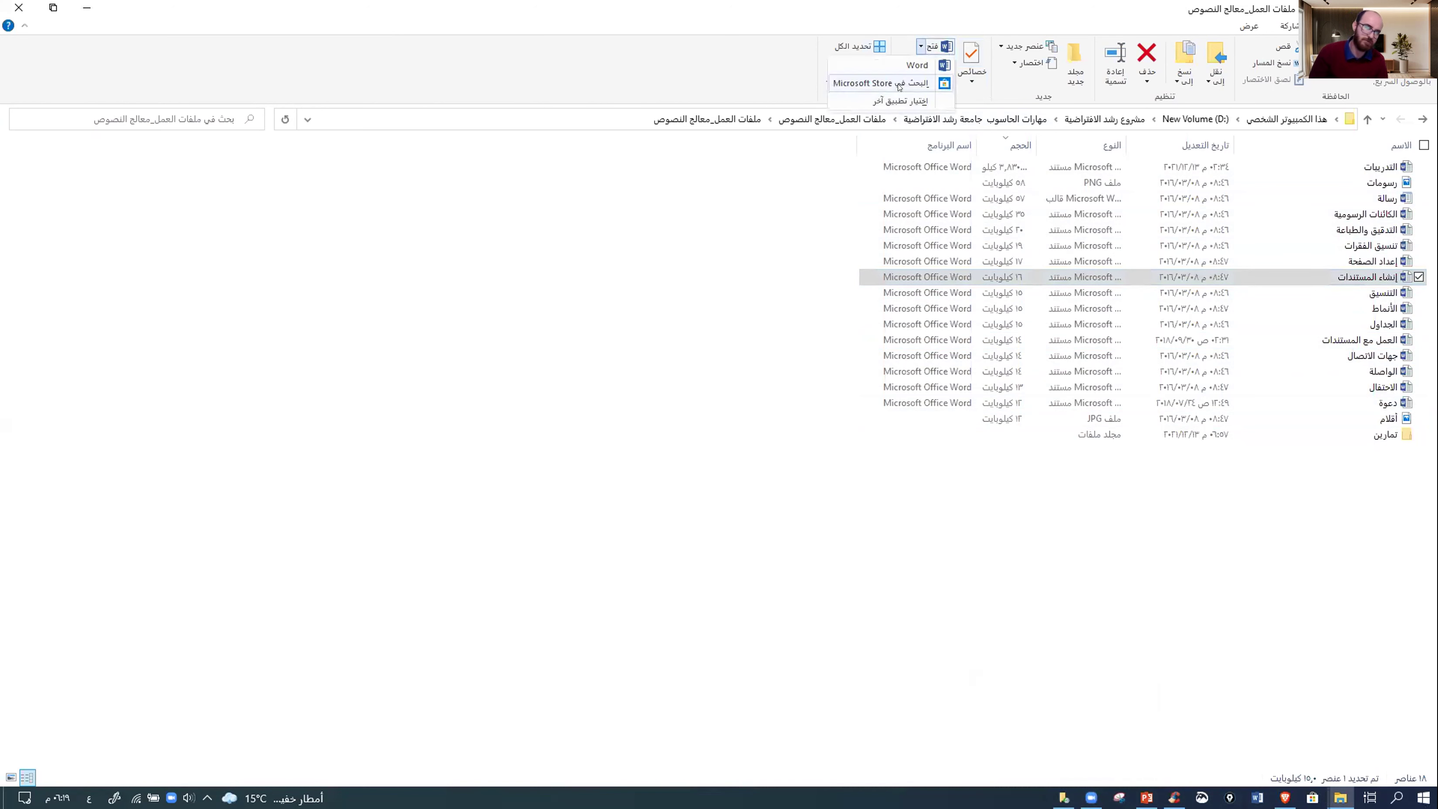
{"action": "left_click", "coordinate": [946, 7]}
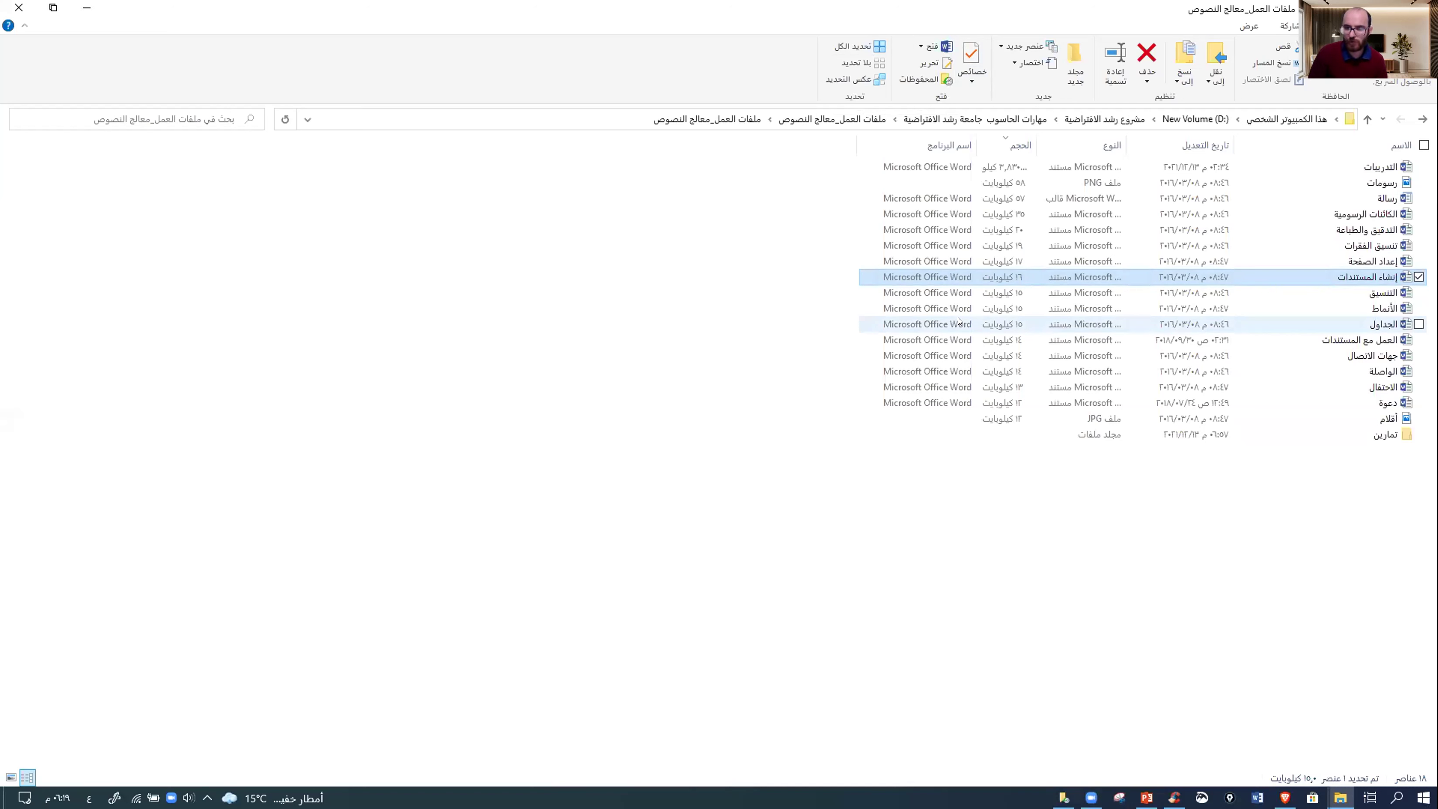
- Set the read-only attribute in the properties of the إنشاء المستندات document
{"action": "key", "text": "alt+Return"}
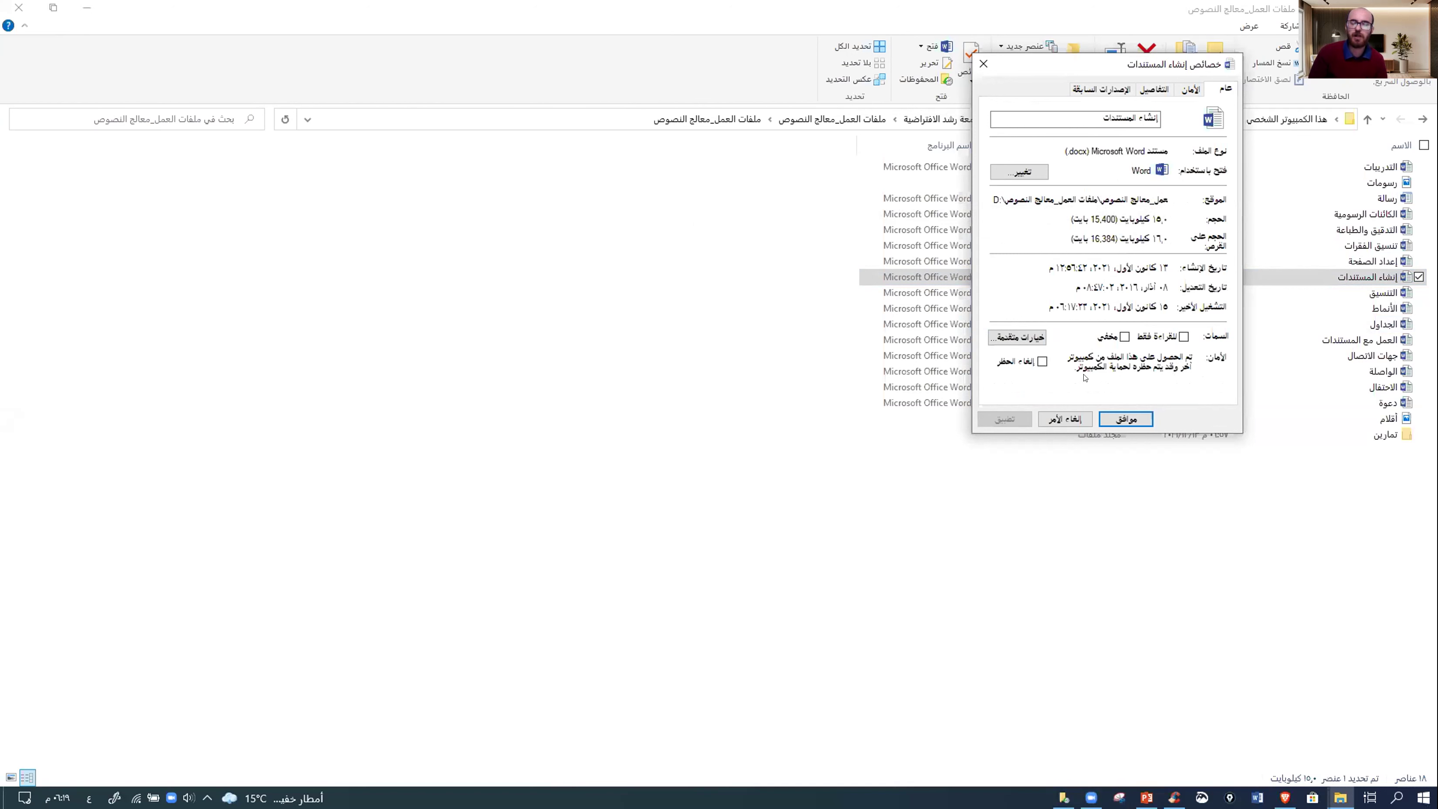
{"action": "left_click", "coordinate": [1182, 337]}
{"action": "left_click", "coordinate": [1126, 418]}
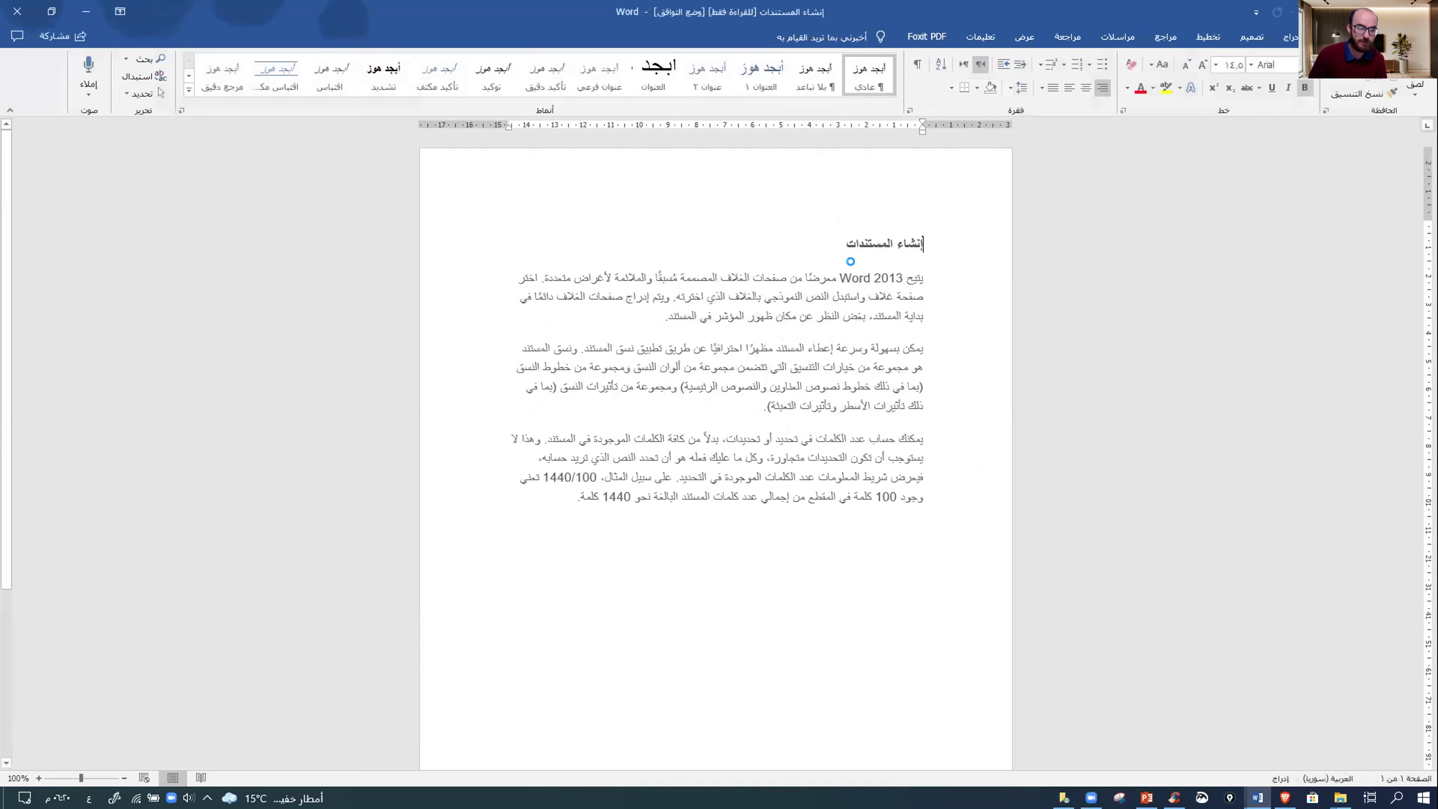
- Try to save the read-only document in Word after deleting its text from the third body line onward, and close it without saving
{"action": "scroll", "coordinate": [774, 211], "scroll_direction": "down", "scroll_amount": 1}
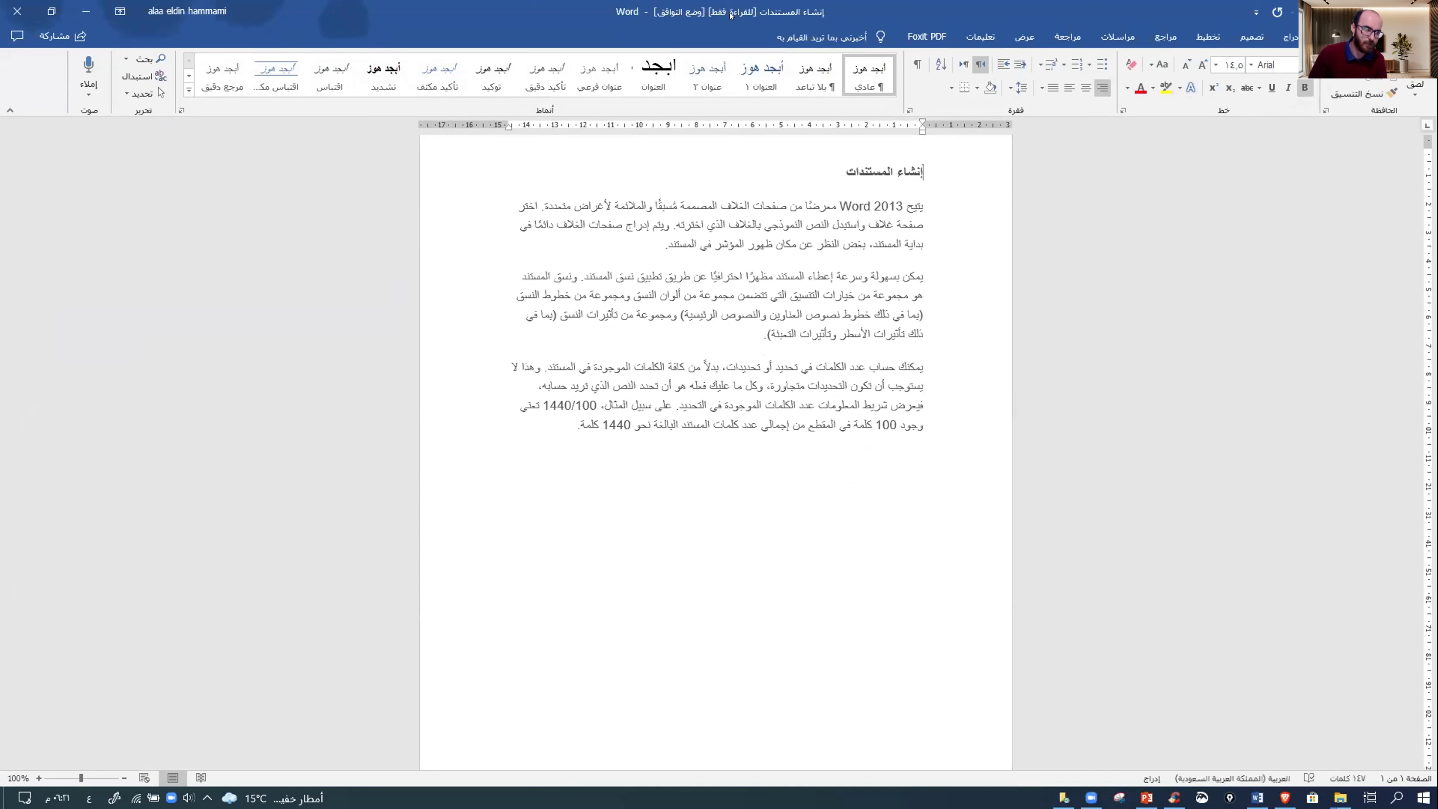
{"action": "left_click_drag", "start_coordinate": [907, 231], "coordinate": [707, 470]}
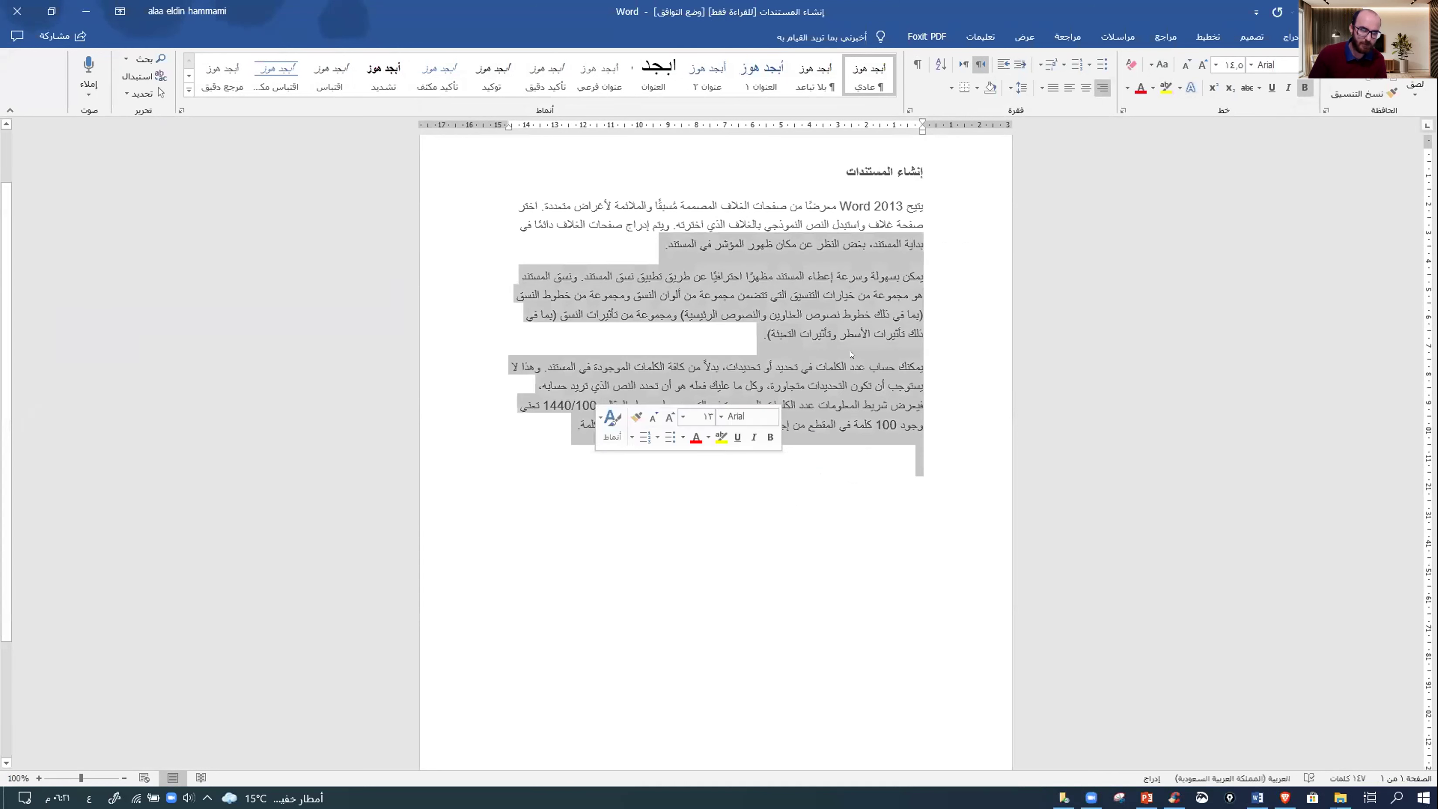
{"action": "key", "text": "Delete"}
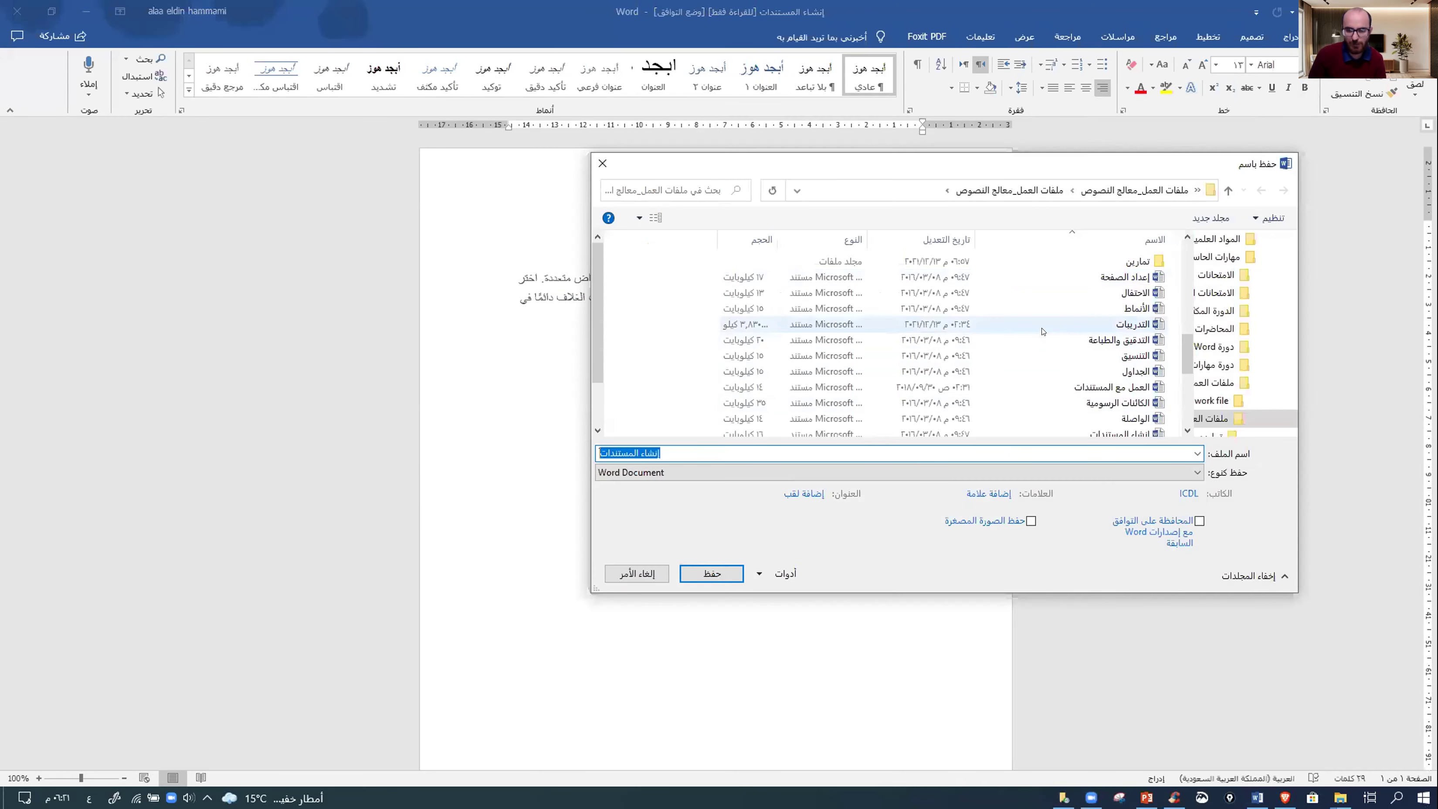
{"action": "left_click", "coordinate": [629, 573]}
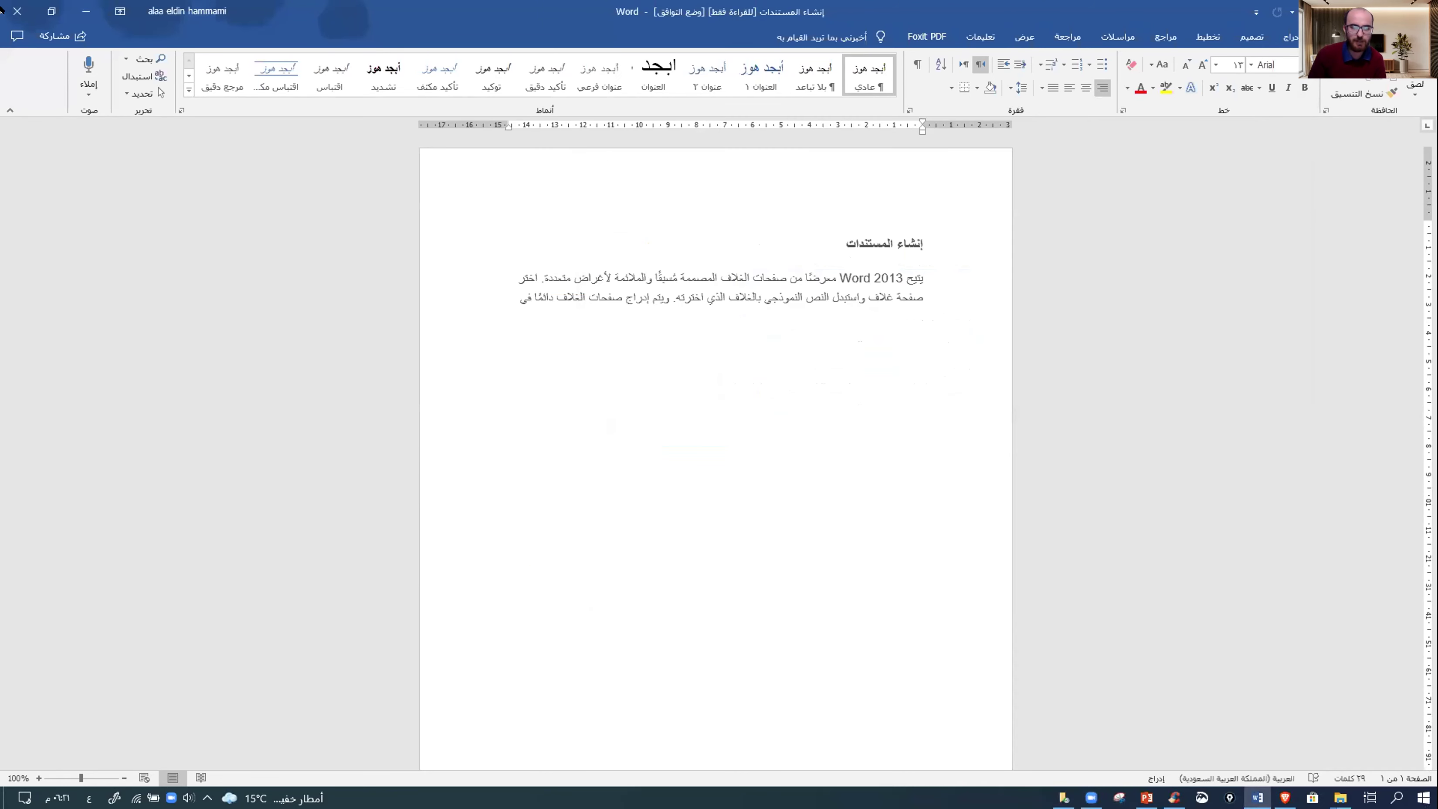
{"action": "key", "text": "ctrl+w"}
{"action": "left_click", "coordinate": [719, 419]}
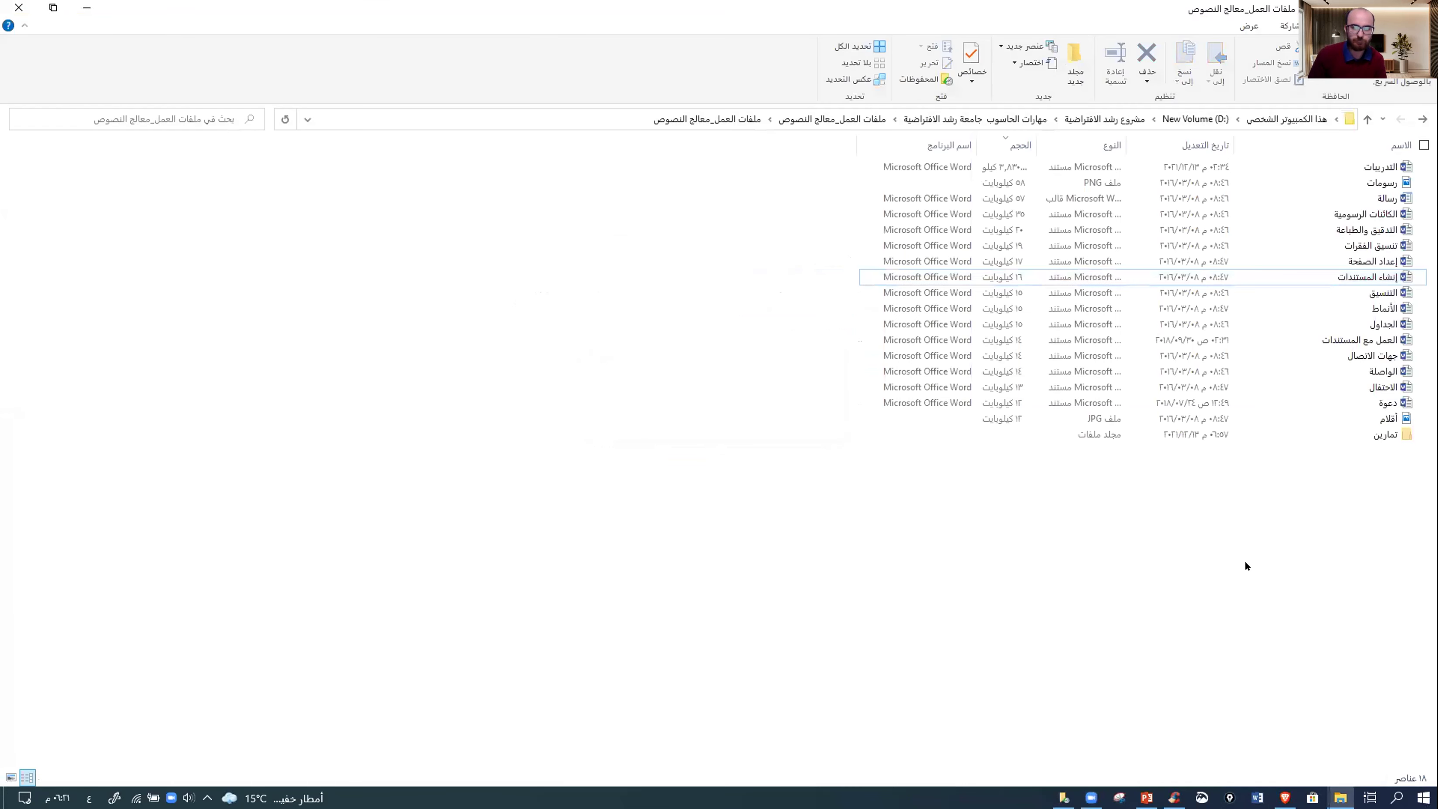
- Clear the read-only attribute in the properties of the إنشاء المستندات document
{"action": "left_click", "coordinate": [1351, 279]}
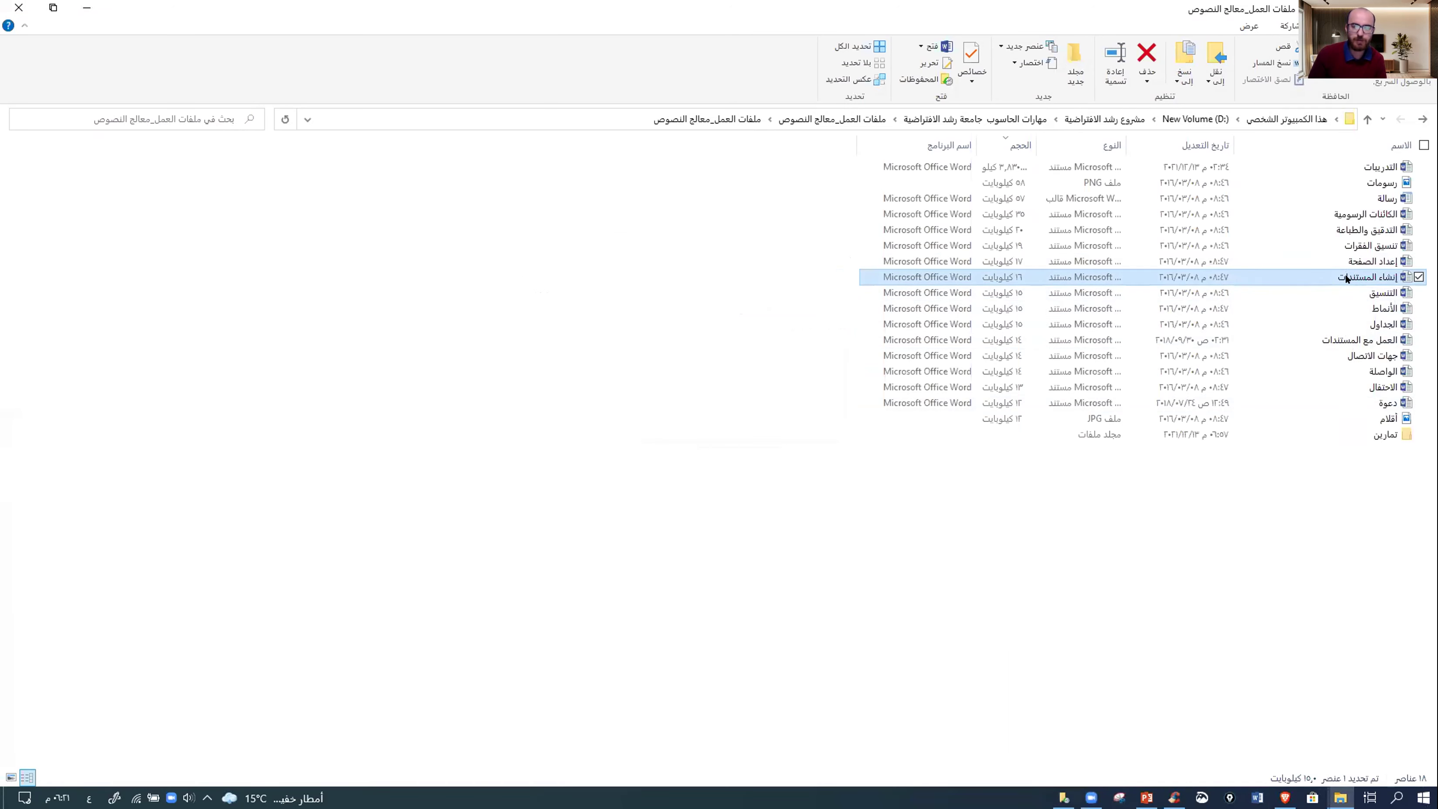
{"action": "right_click", "coordinate": [1346, 277]}
{"action": "left_click", "coordinate": [1262, 648]}
{"action": "left_click", "coordinate": [1353, 558]}
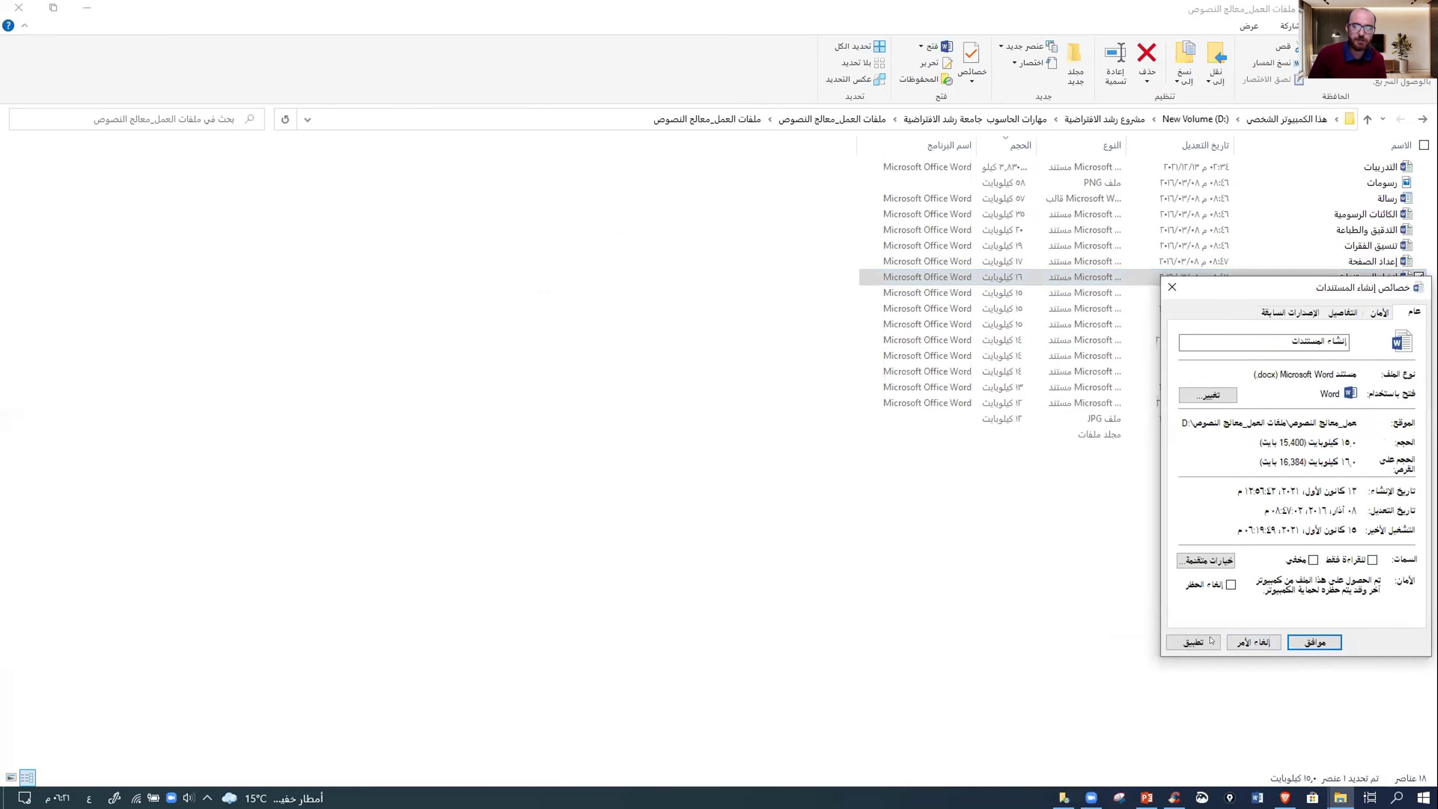
{"action": "left_click", "coordinate": [1307, 642]}
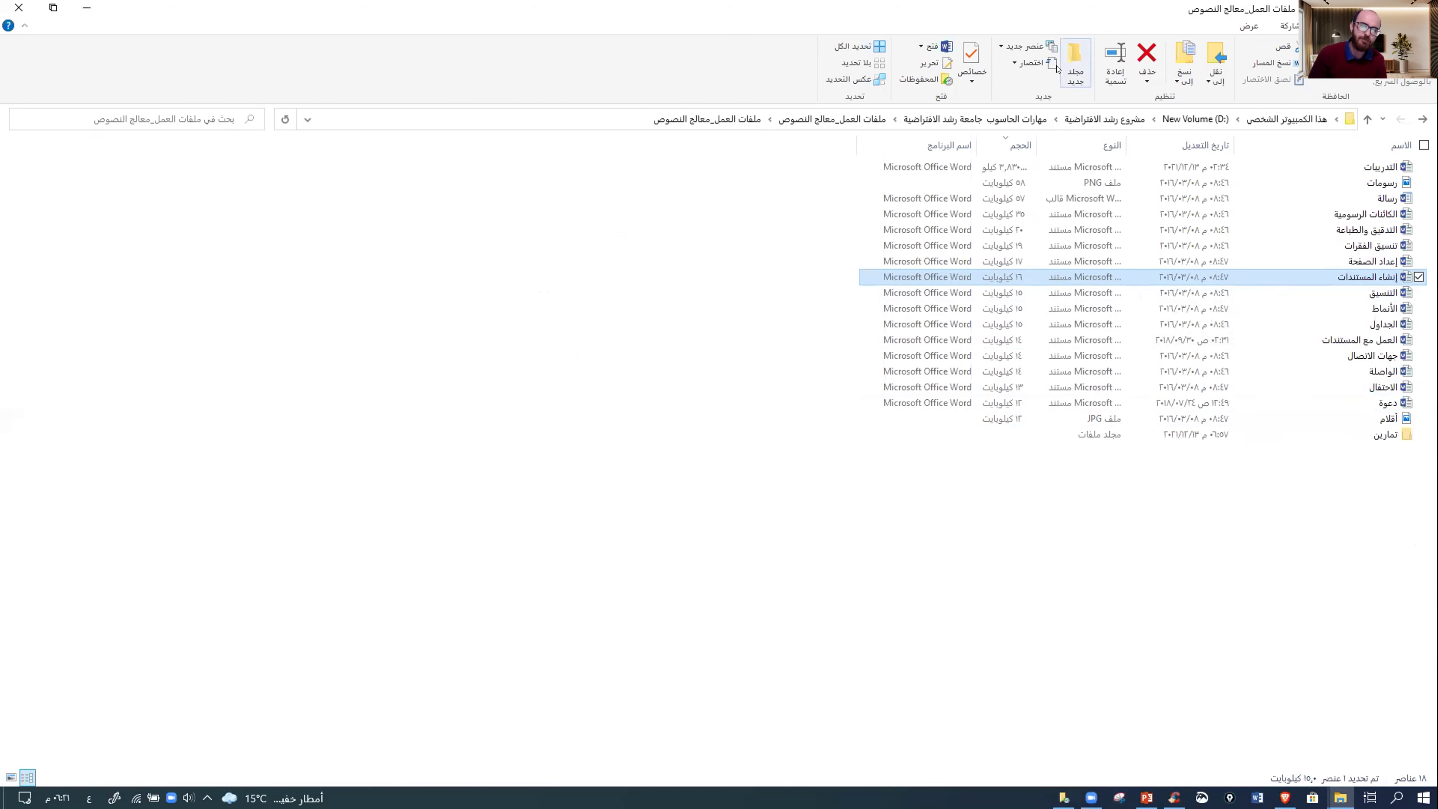
- Check the attributes in the properties of the إنشاء المستندات document again and close the dialog
{"action": "left_click", "coordinate": [1249, 504]}
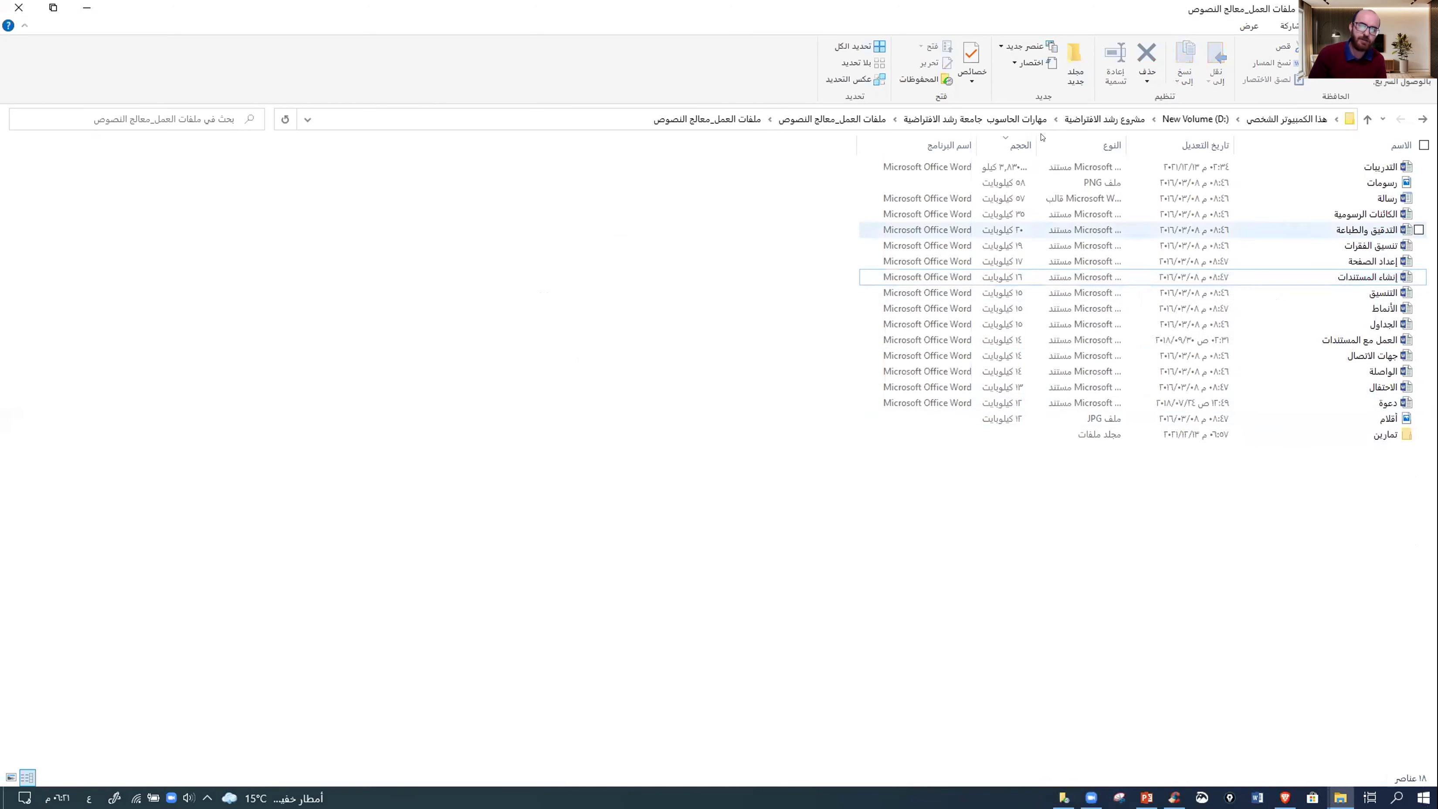
{"action": "left_click", "coordinate": [972, 79]}
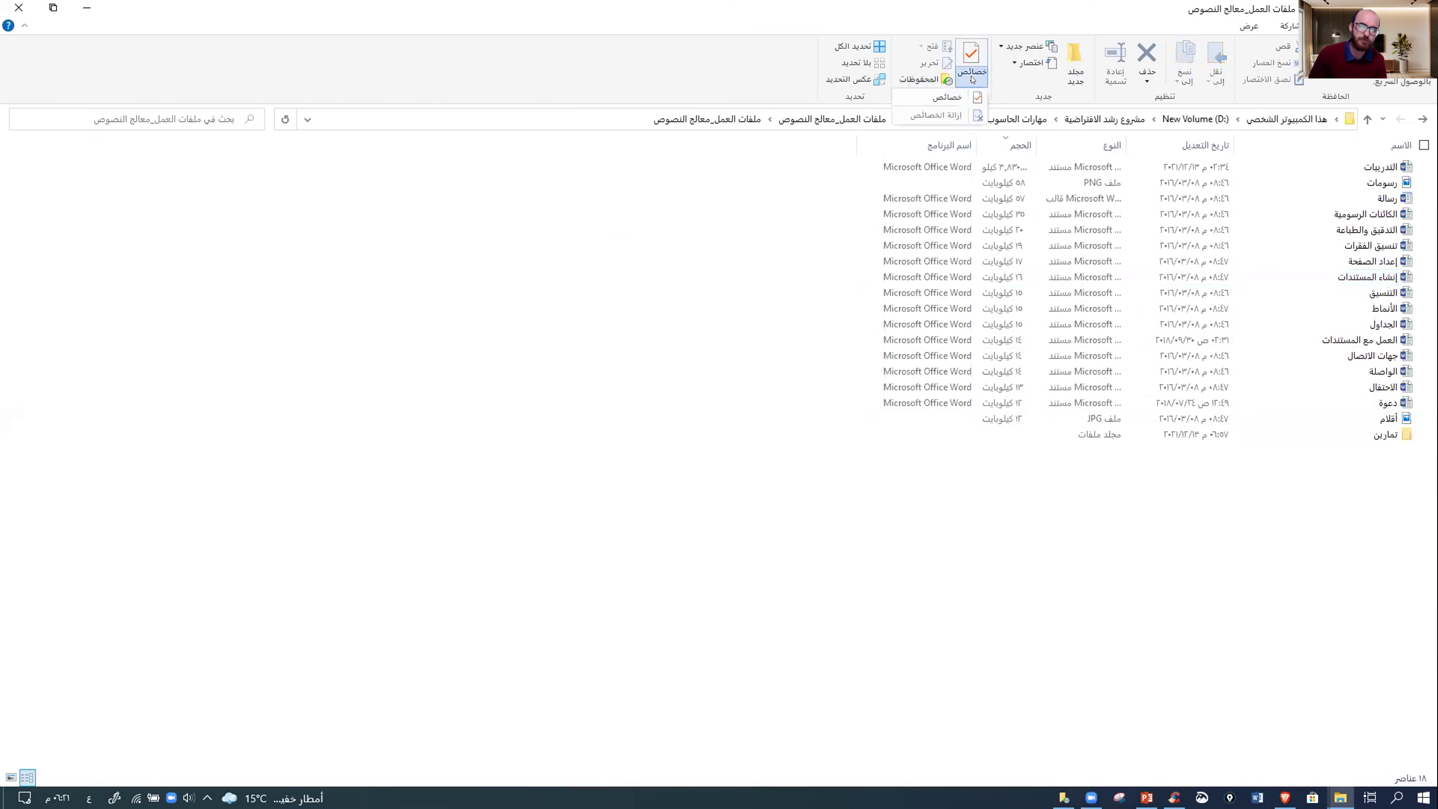
{"action": "left_click", "coordinate": [1023, 100]}
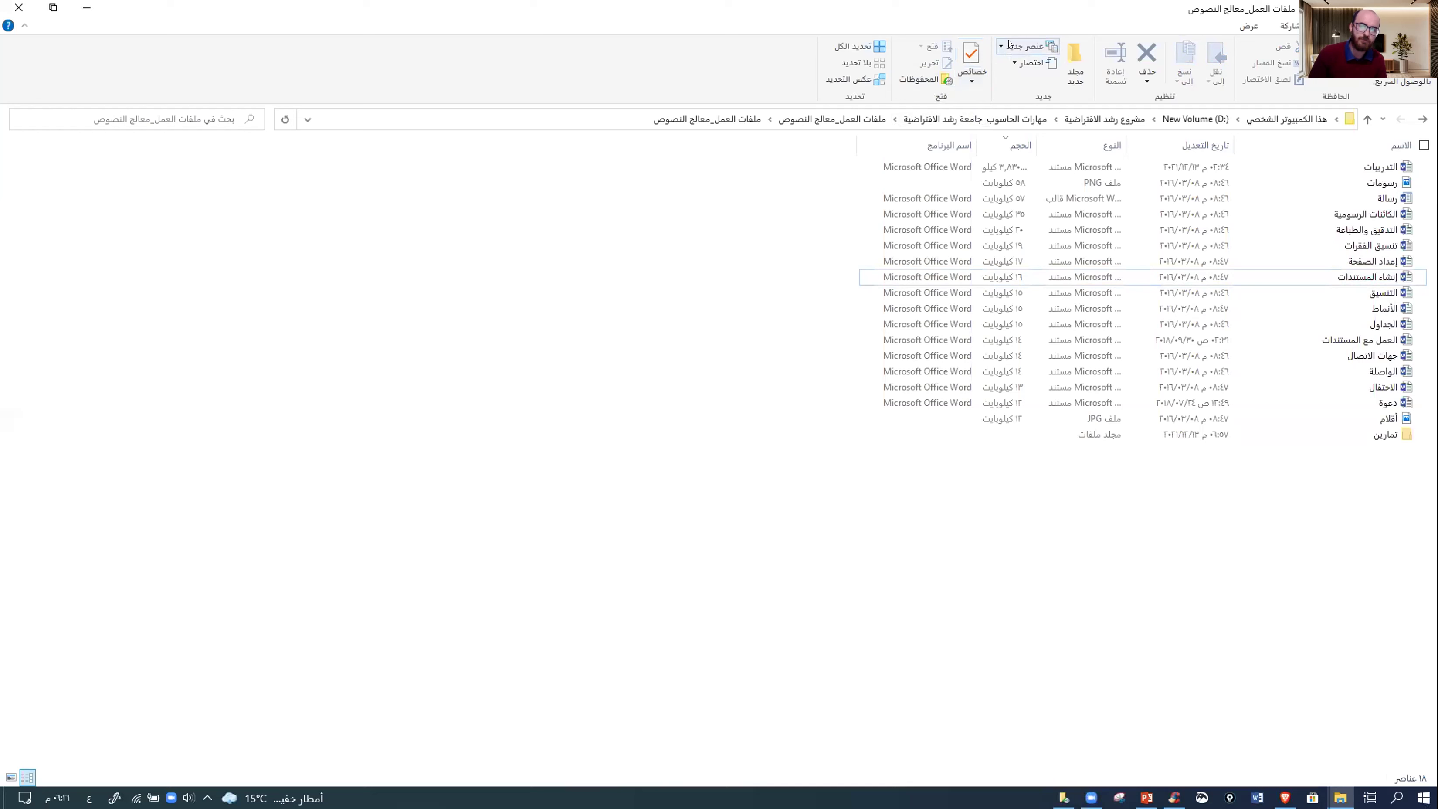
{"action": "right_click", "coordinate": [1370, 277]}
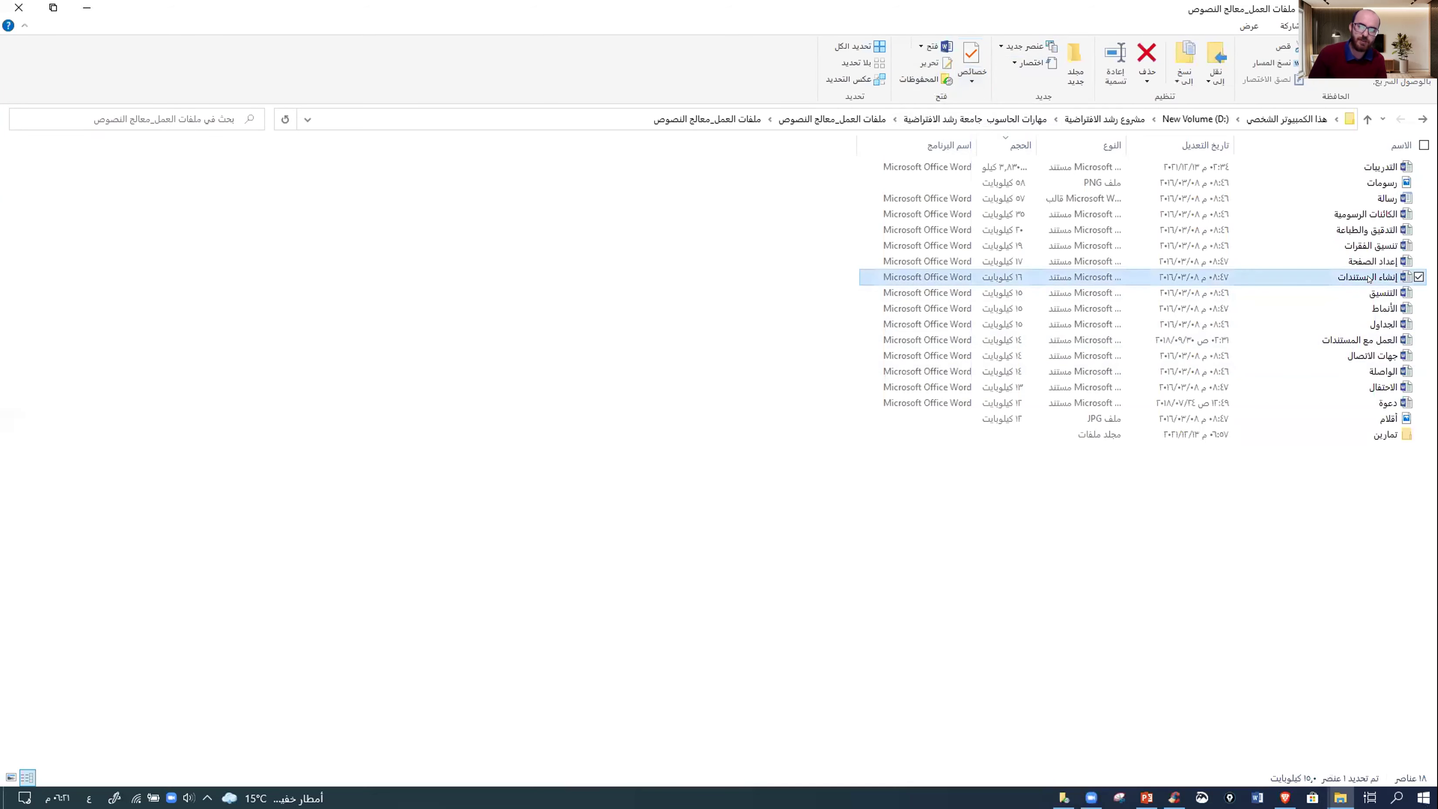
{"action": "left_click", "coordinate": [1305, 645]}
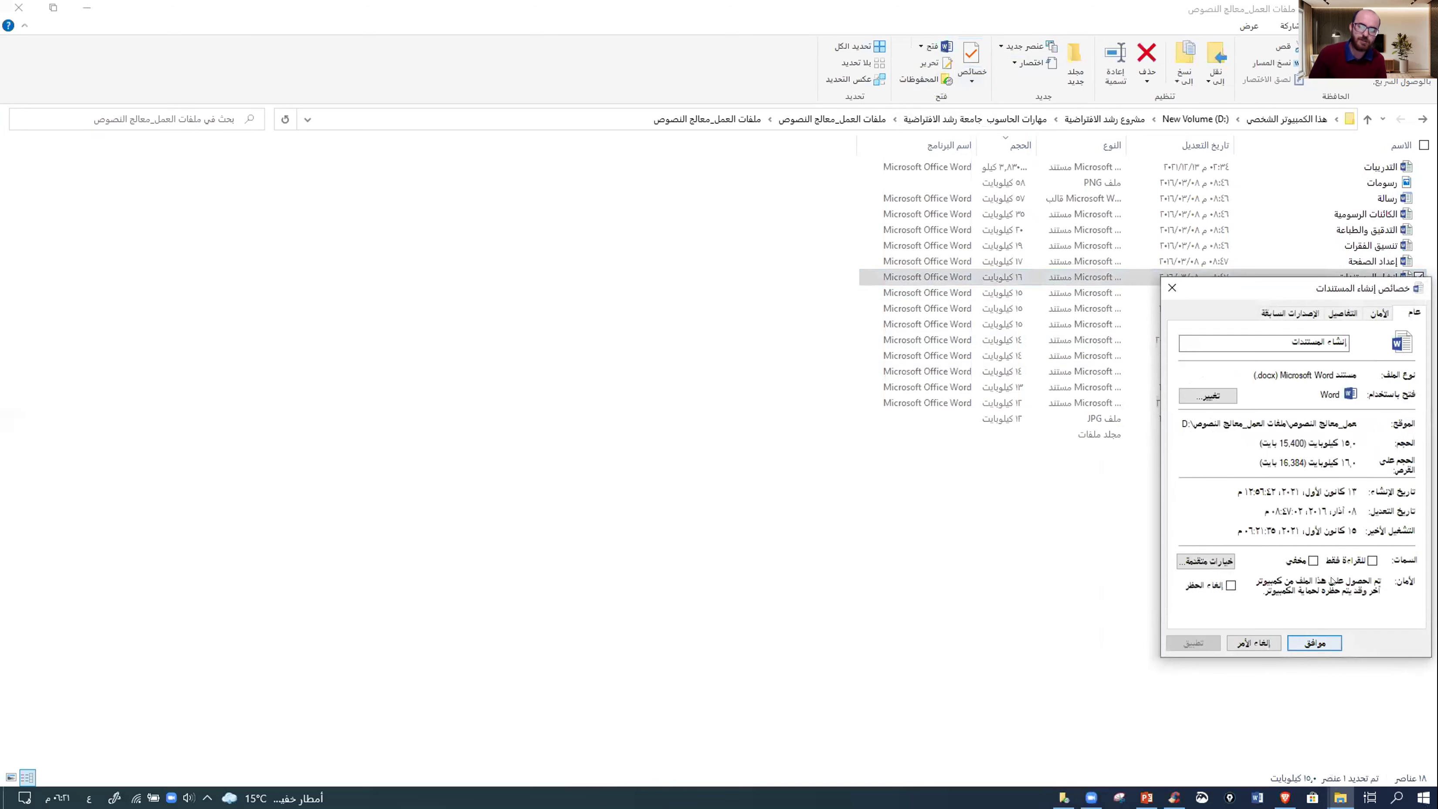
{"action": "left_click", "coordinate": [1315, 643]}
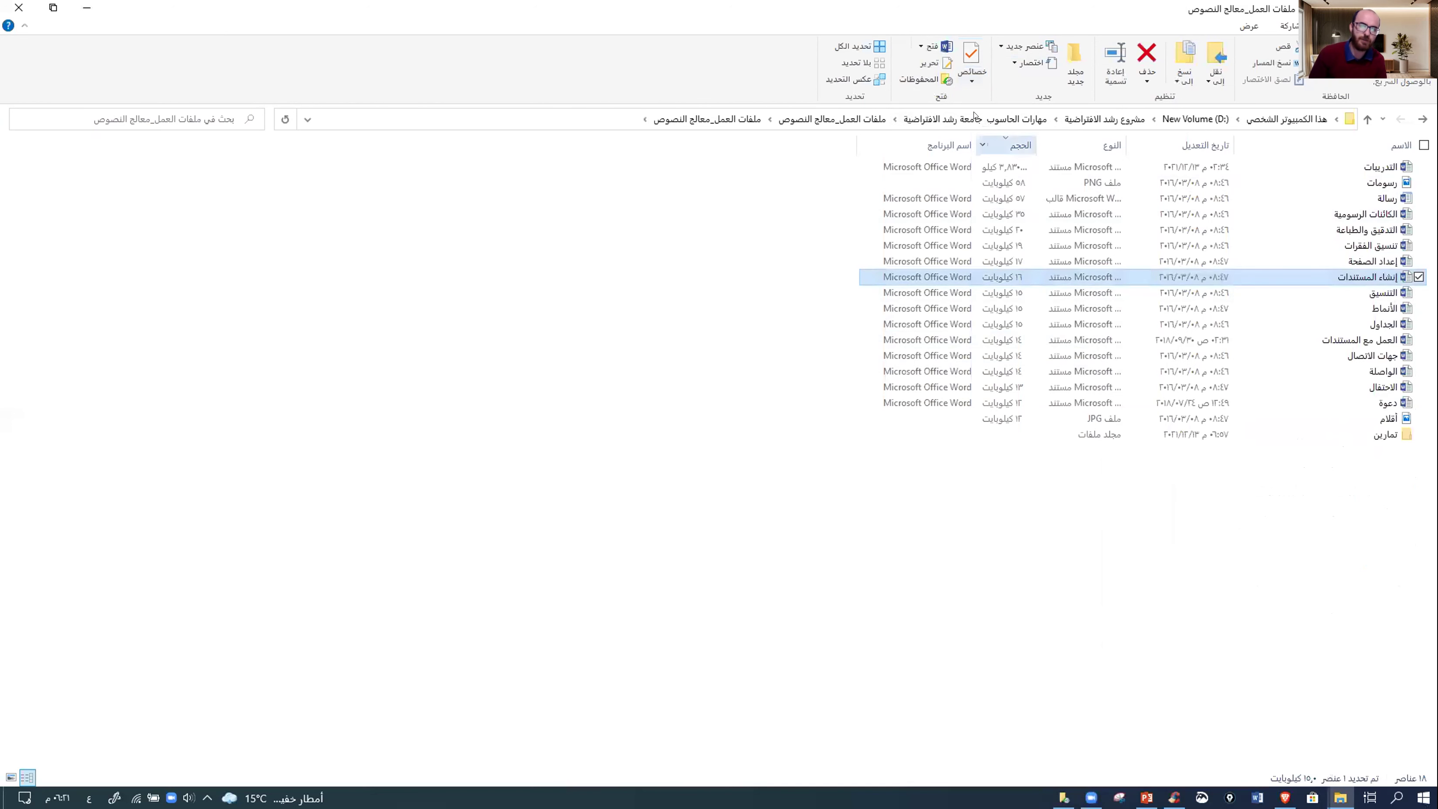
- Try to remove all listed properties directly from the إنشاء المستندات document
{"action": "left_click", "coordinate": [970, 79]}
{"action": "left_click", "coordinate": [961, 113]}
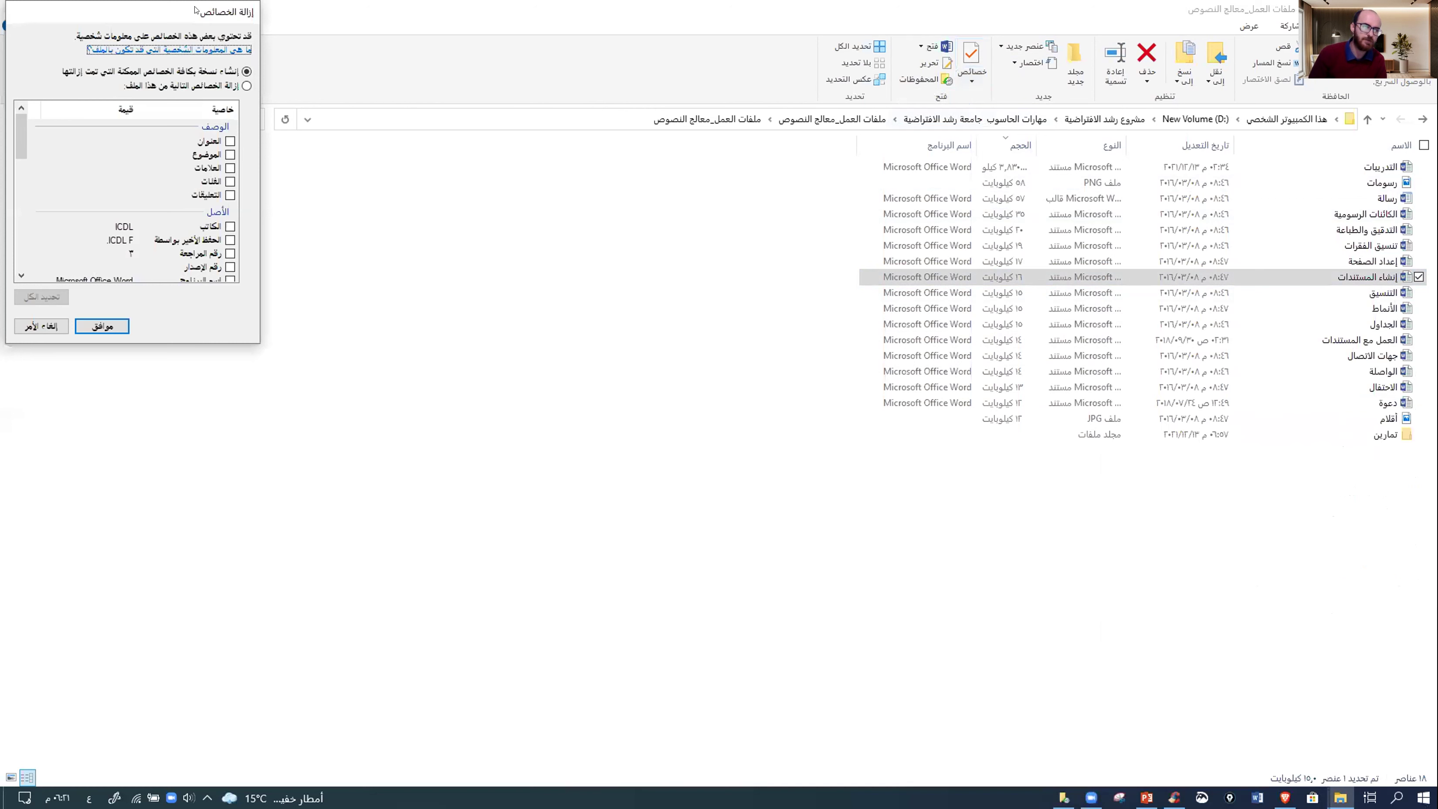
{"action": "left_click_drag", "start_coordinate": [205, 10], "coordinate": [1080, 168]}
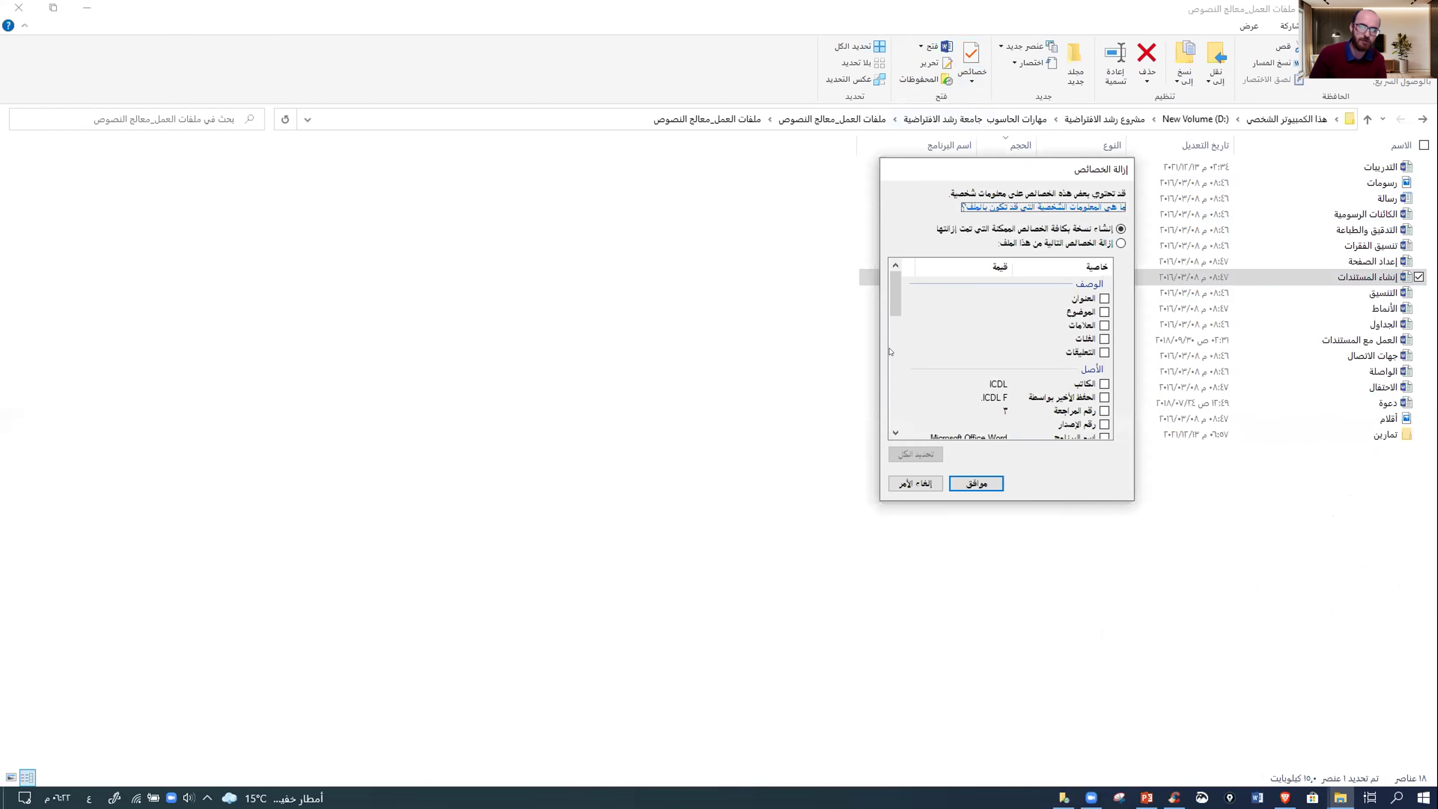
{"action": "left_click", "coordinate": [1126, 244]}
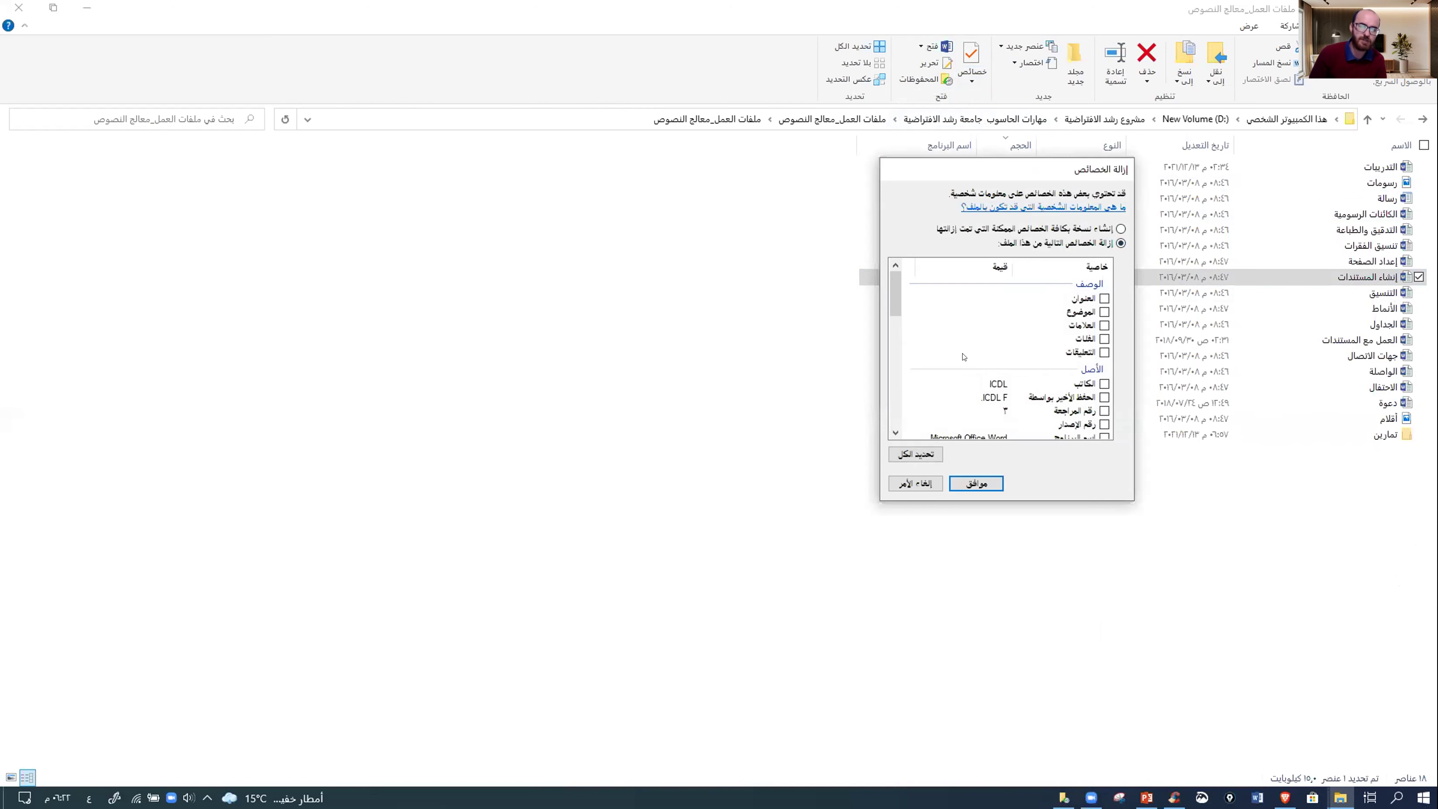
{"action": "scroll", "coordinate": [964, 357], "scroll_direction": "down", "scroll_amount": 6}
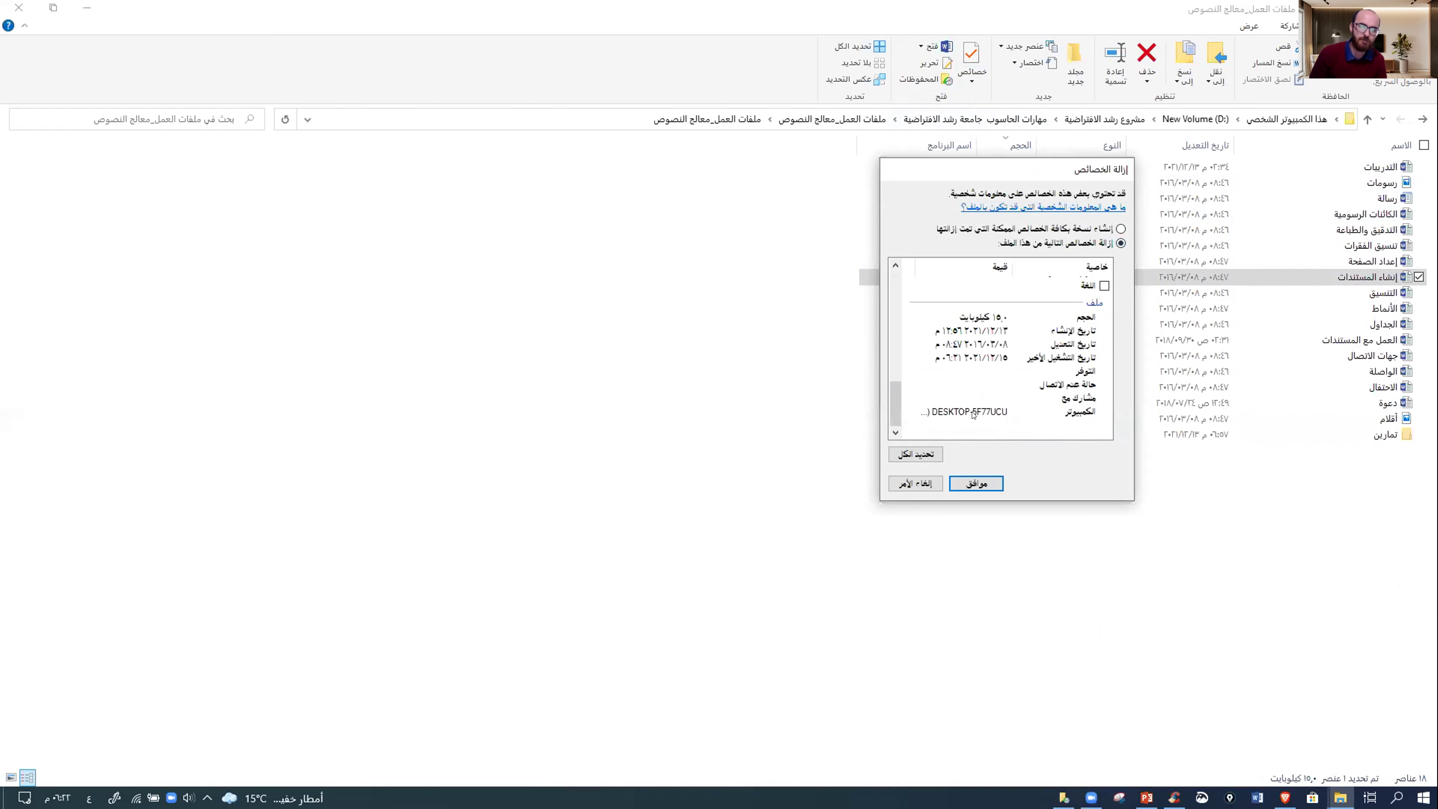
{"action": "left_click", "coordinate": [916, 453]}
{"action": "left_click", "coordinate": [975, 483]}
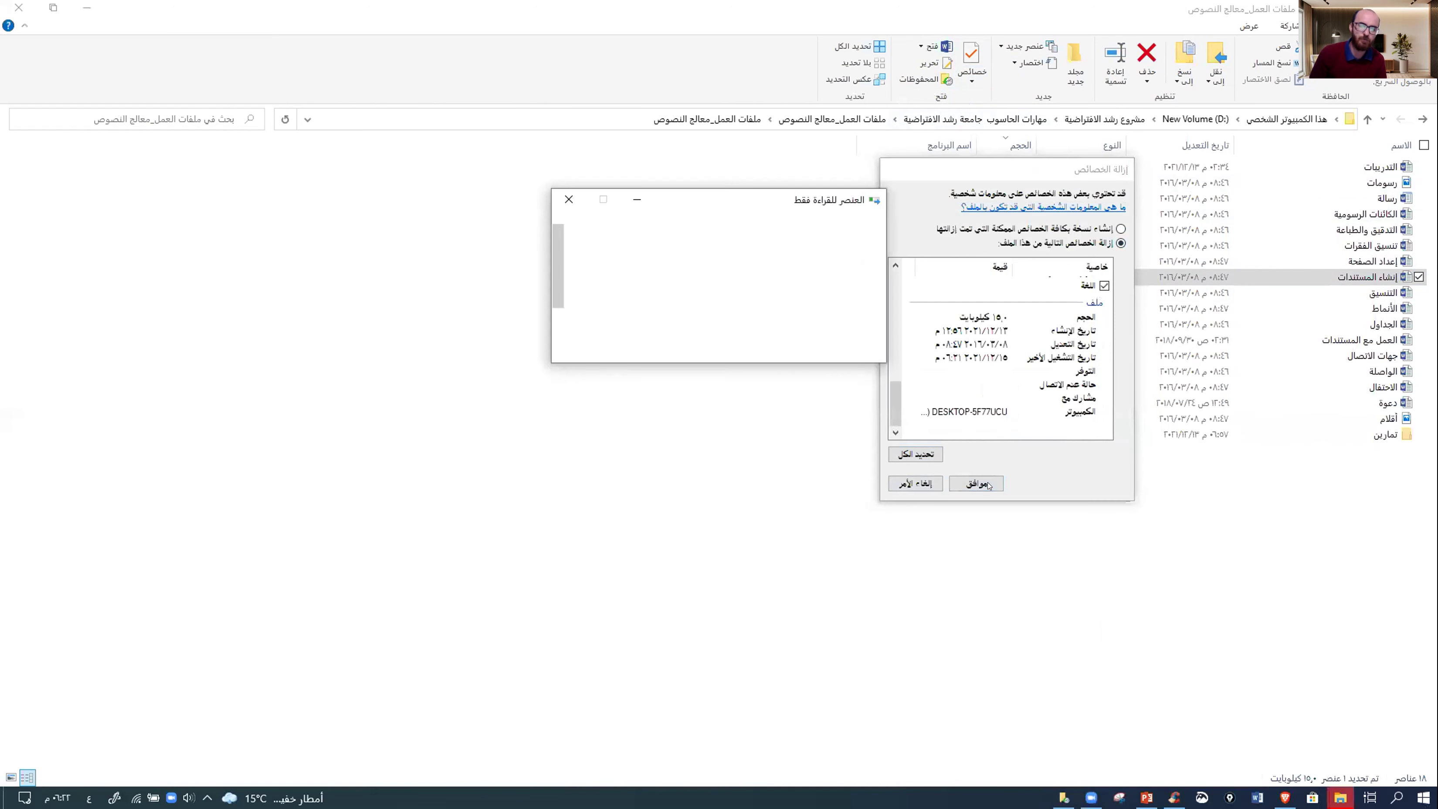
{"action": "left_click", "coordinate": [679, 309]}
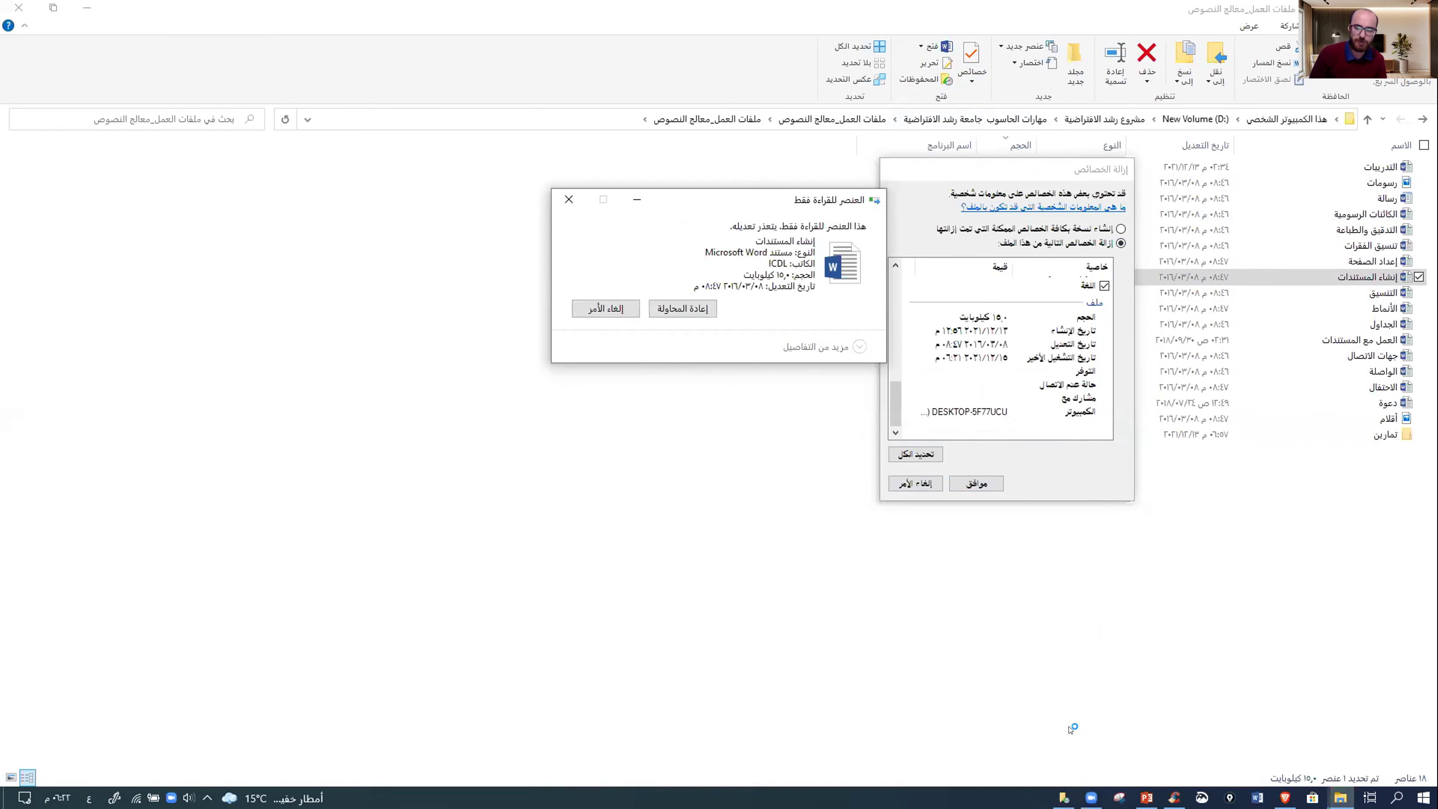
{"action": "left_click", "coordinate": [606, 308]}
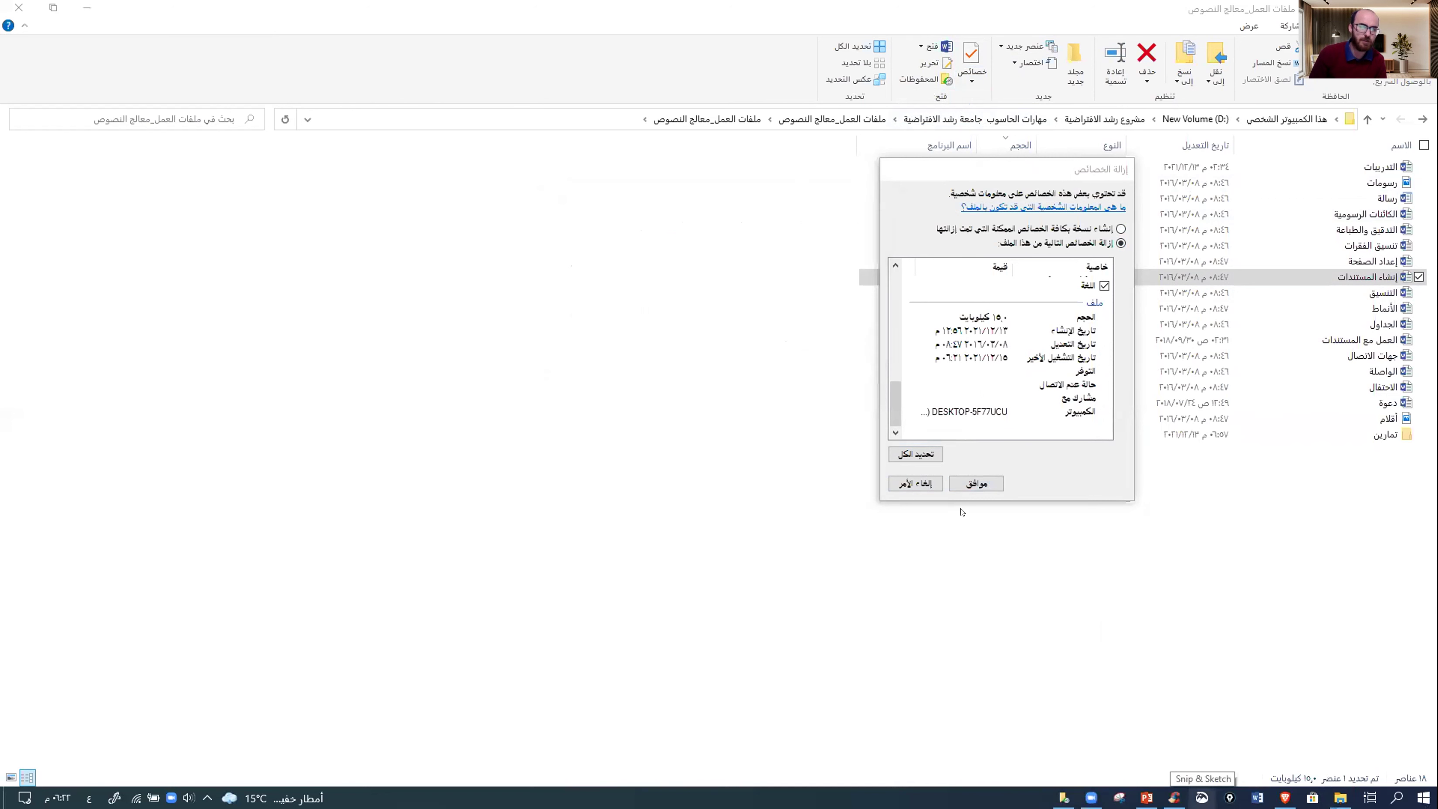
{"action": "key", "text": "Return"}
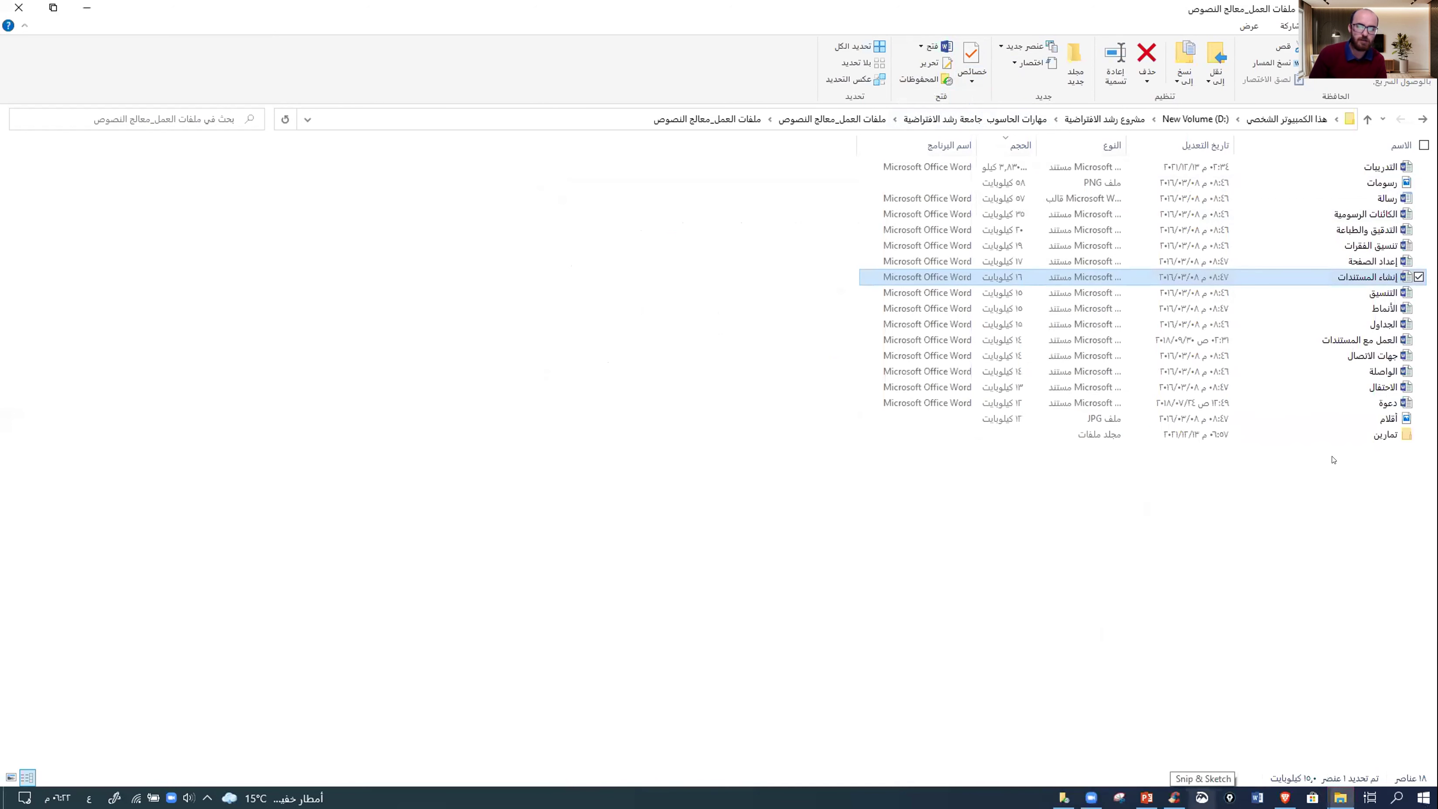
- Remove all removable properties directly from the جهات الاتصال document
{"action": "left_click", "coordinate": [1336, 363]}
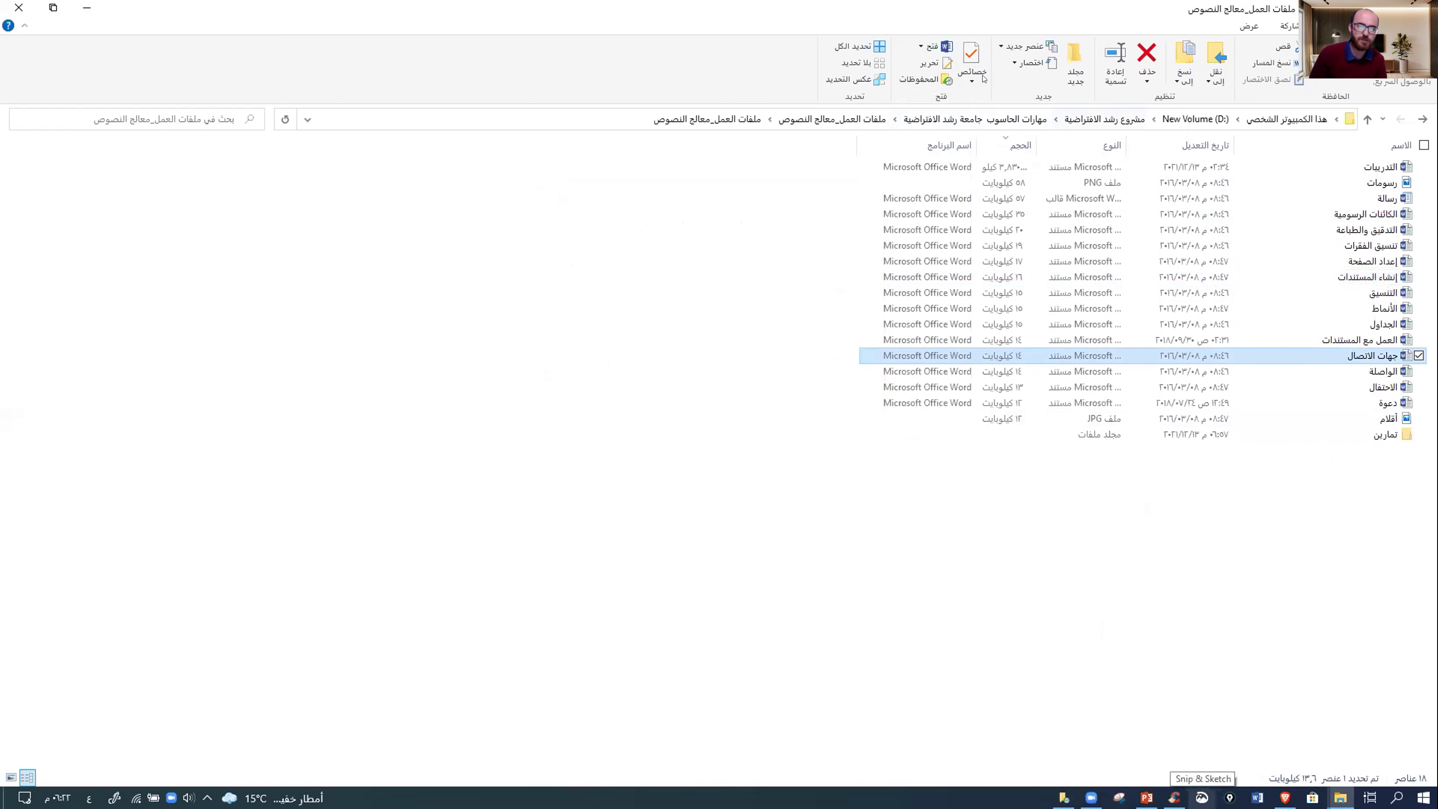
{"action": "left_click", "coordinate": [965, 79]}
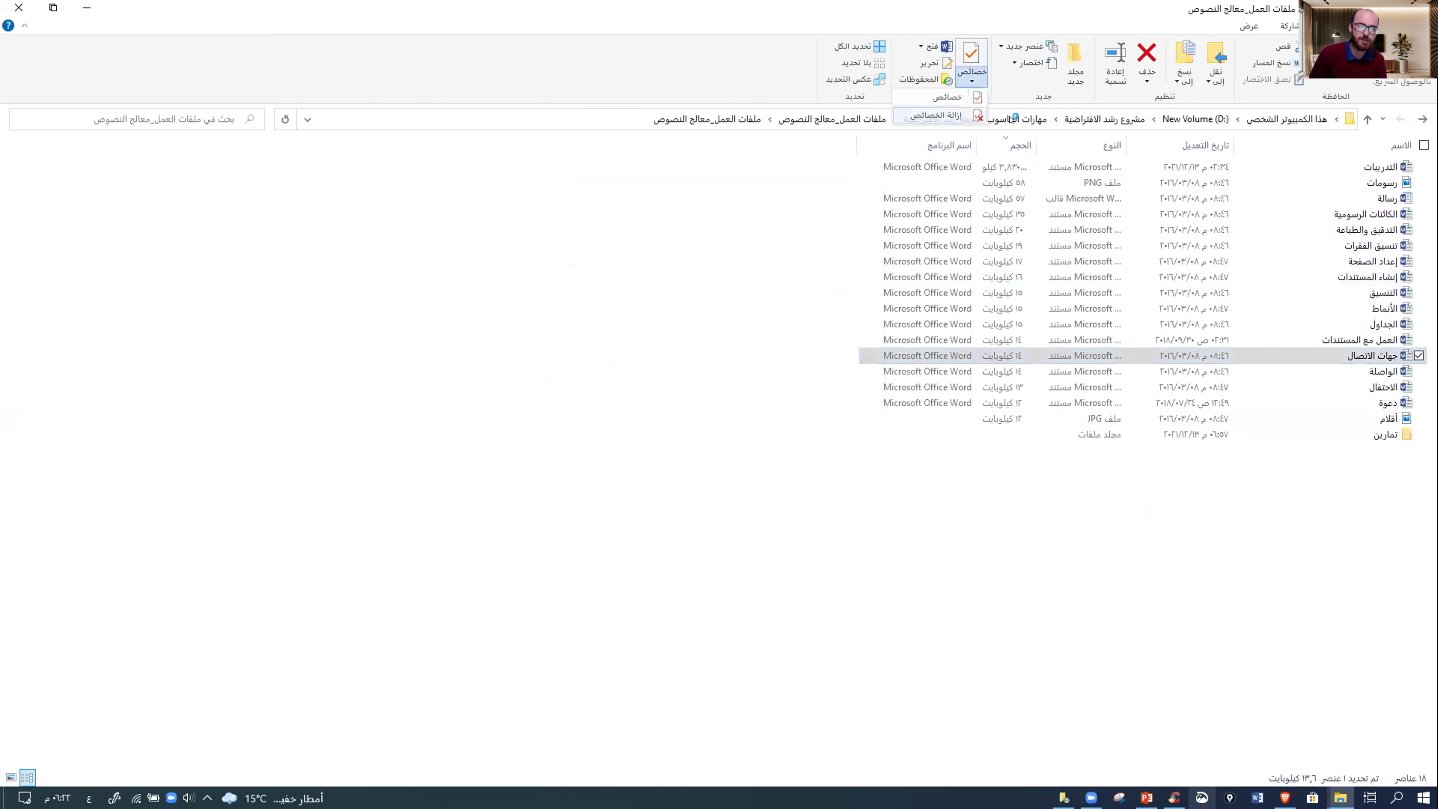
{"action": "left_click", "coordinate": [940, 118]}
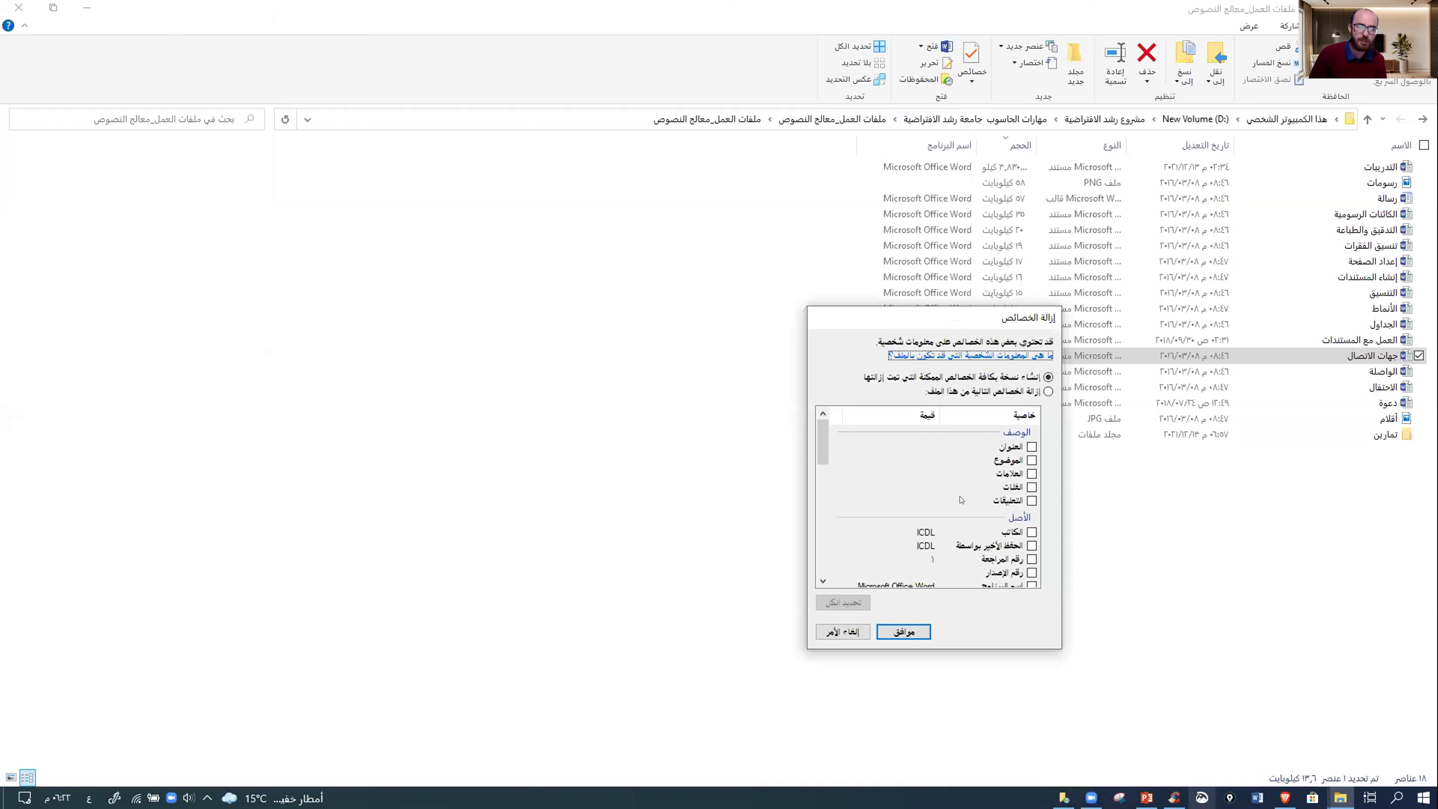
{"action": "left_click", "coordinate": [1047, 391]}
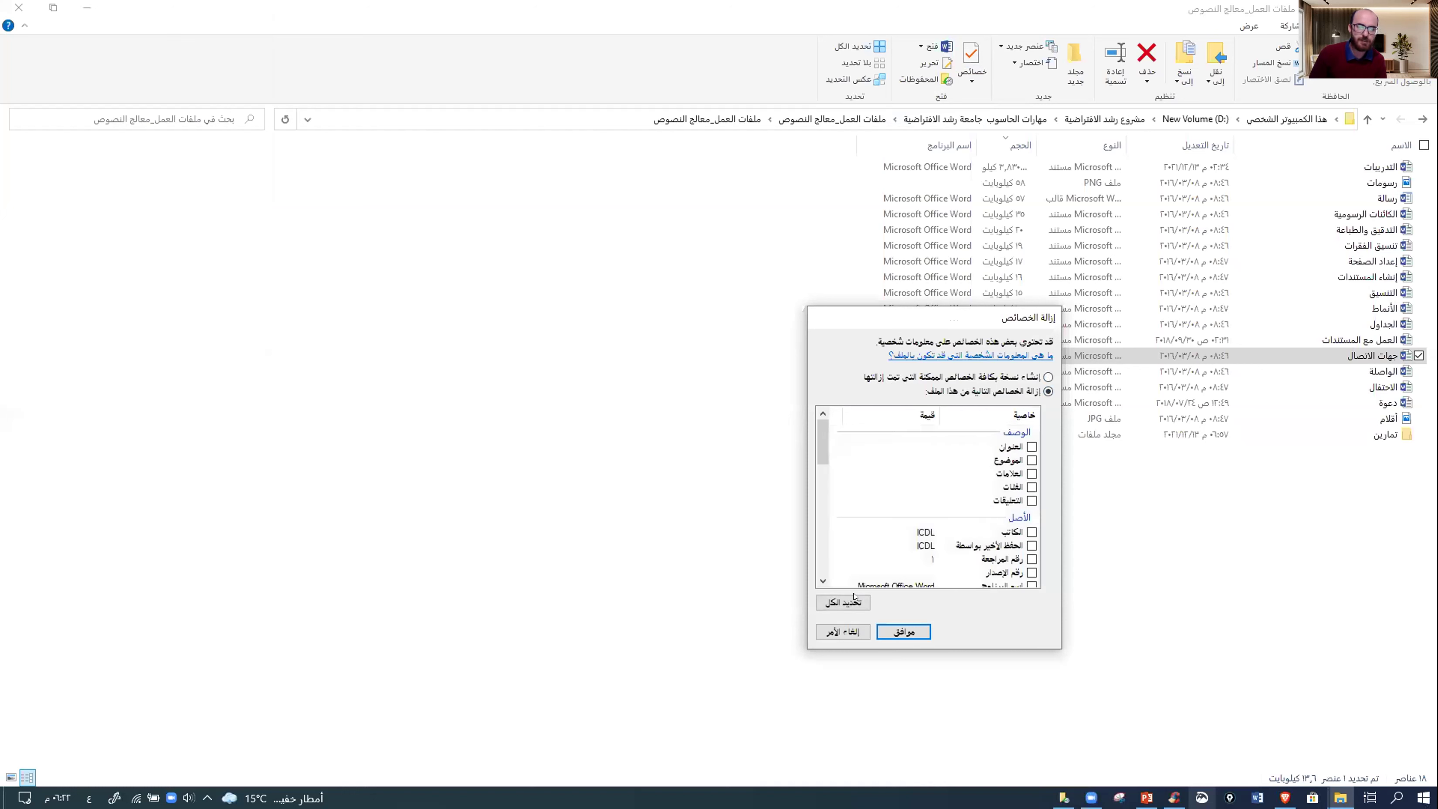
{"action": "left_click", "coordinate": [852, 603]}
{"action": "left_click", "coordinate": [911, 631]}
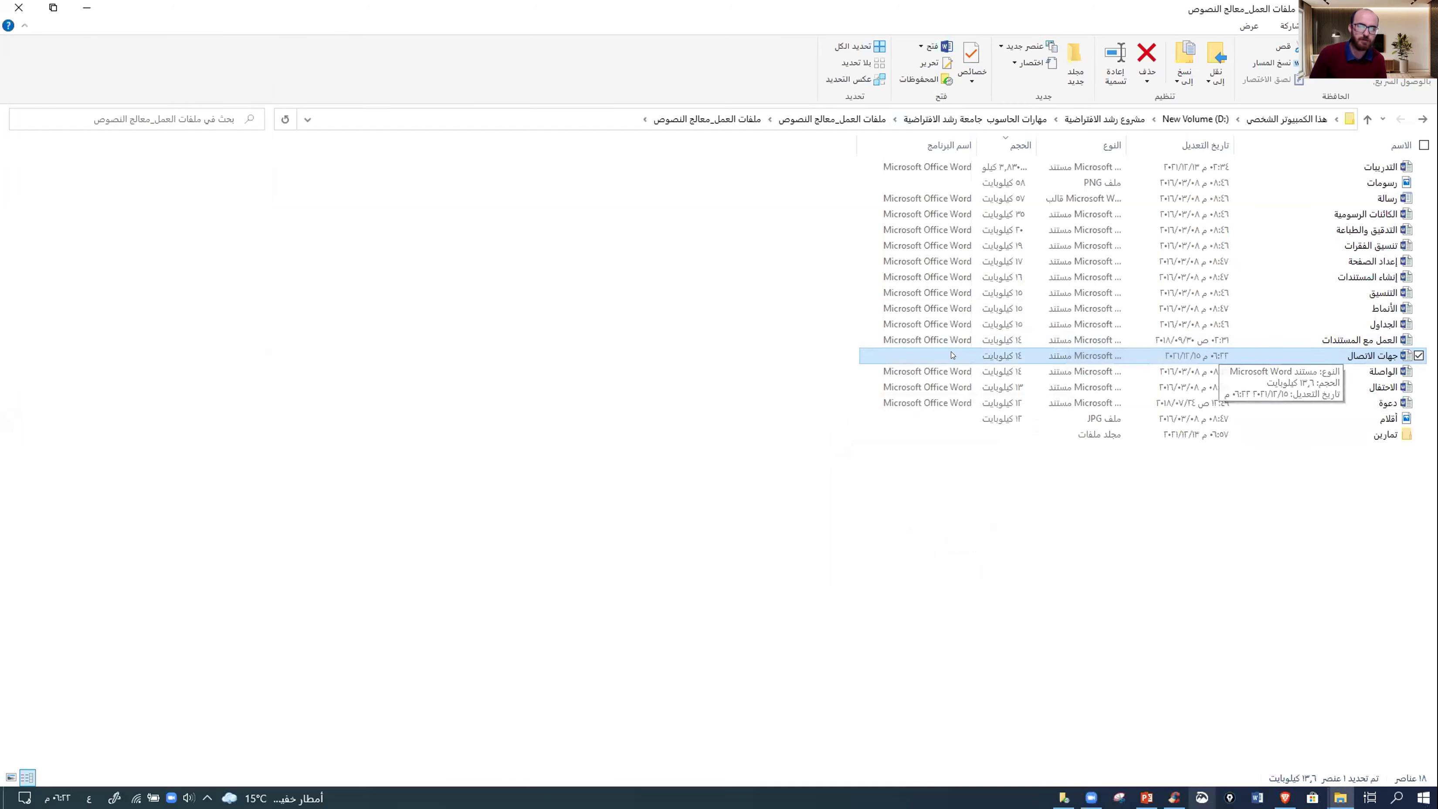
- Unblock the جهات الاتصال document in its general properties and apply the change
{"action": "right_click", "coordinate": [1217, 356]}
{"action": "left_click", "coordinate": [1175, 721]}
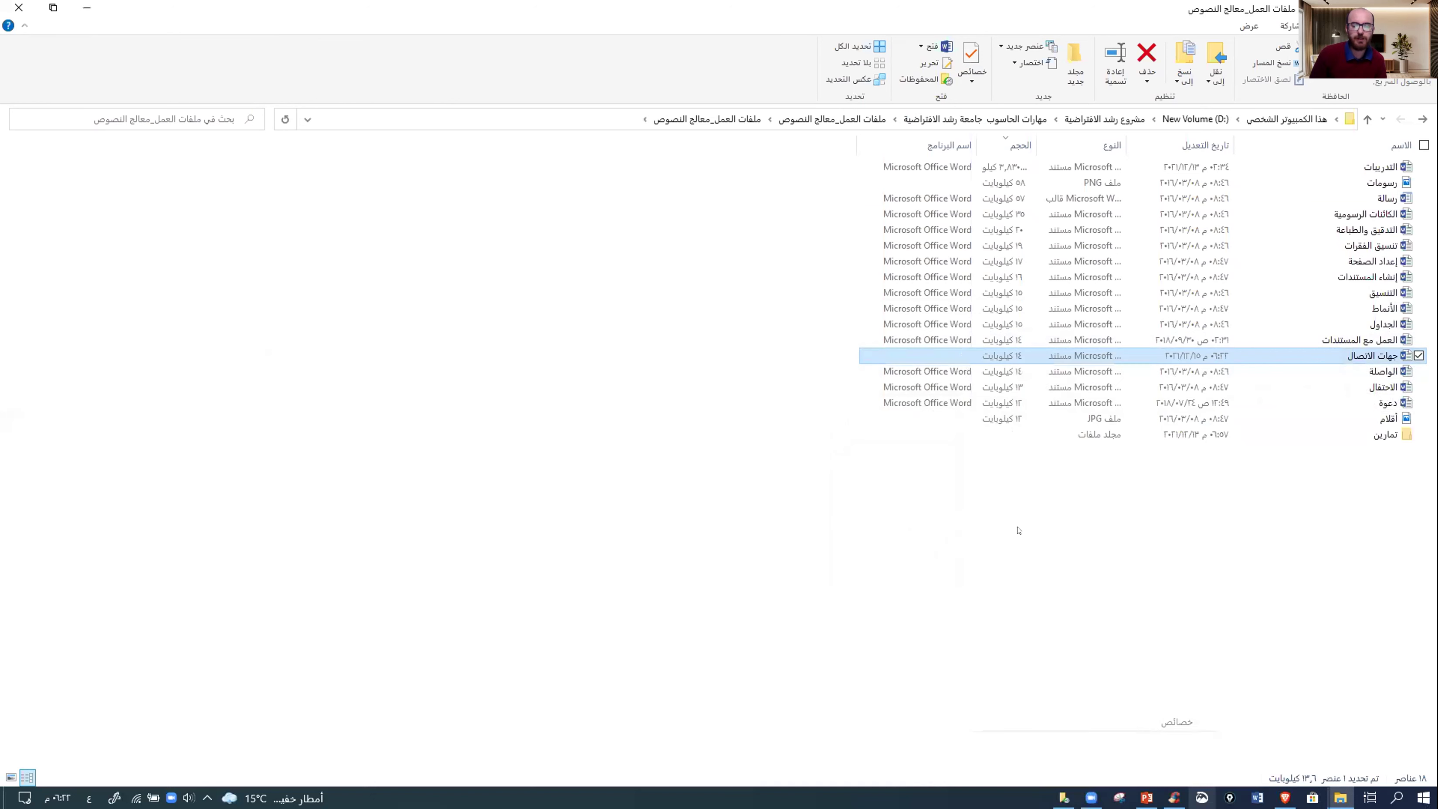
{"action": "left_click", "coordinate": [1378, 390]}
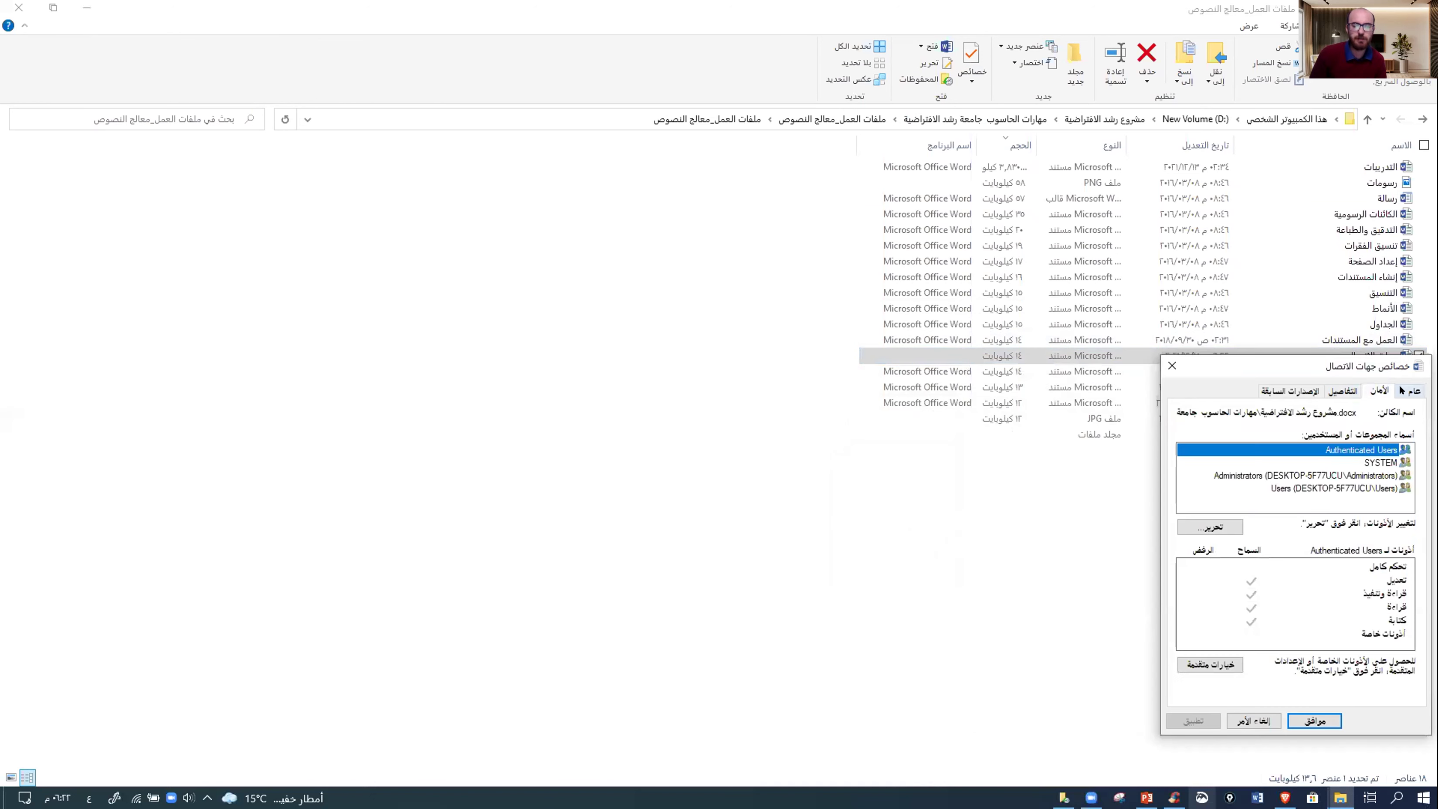
{"action": "left_click", "coordinate": [1414, 390]}
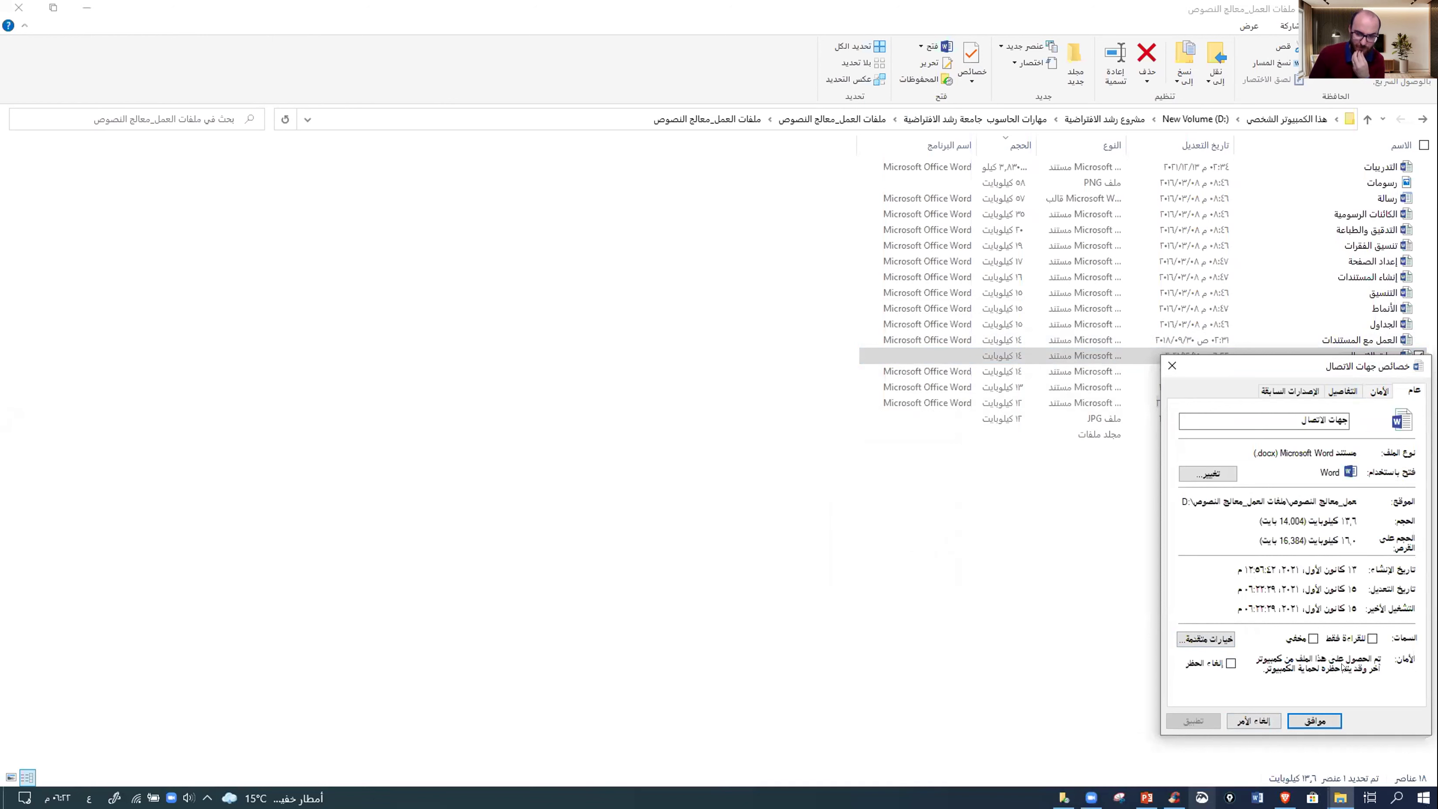
{"action": "left_click", "coordinate": [1230, 663]}
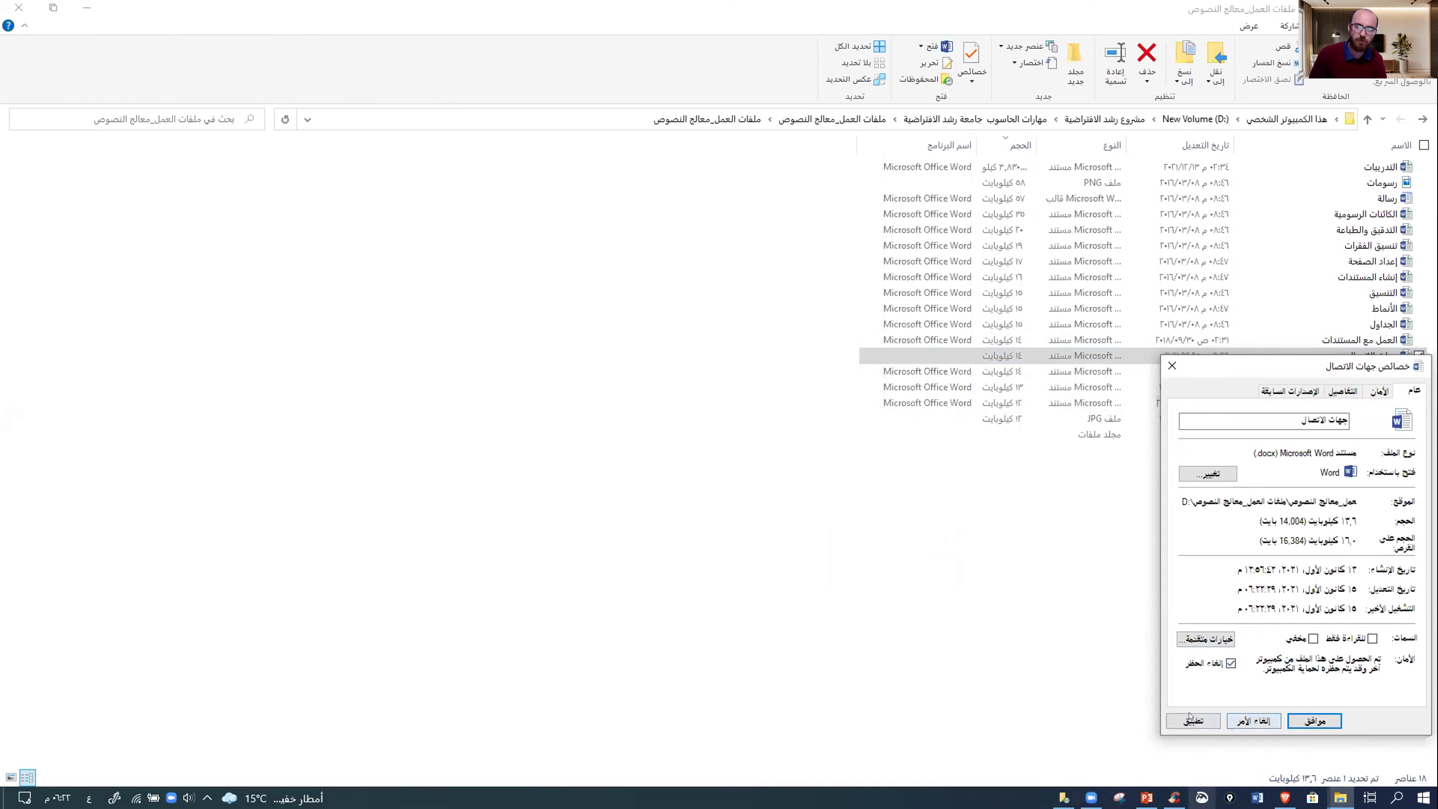
{"action": "left_click", "coordinate": [1194, 720]}
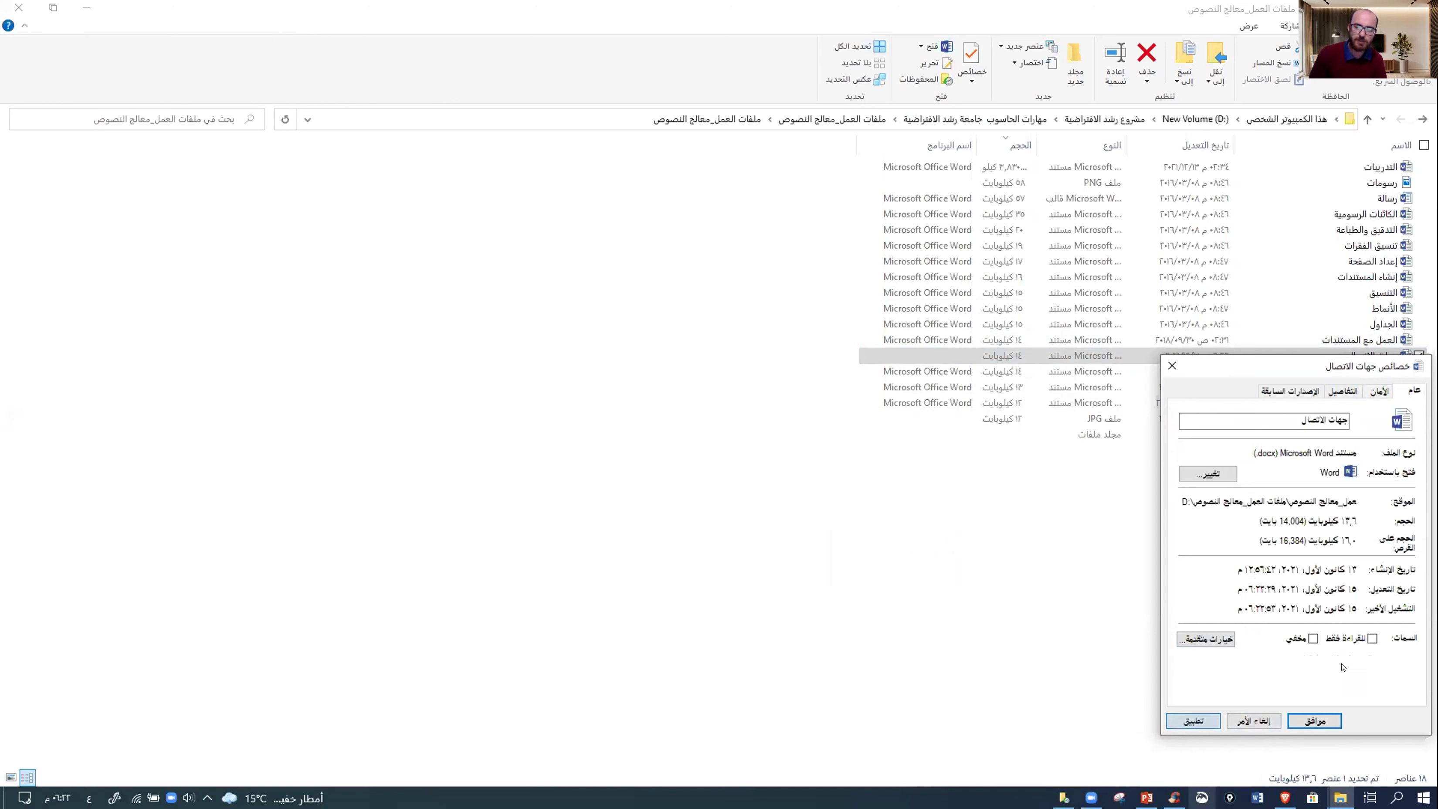
{"action": "left_click", "coordinate": [1315, 721]}
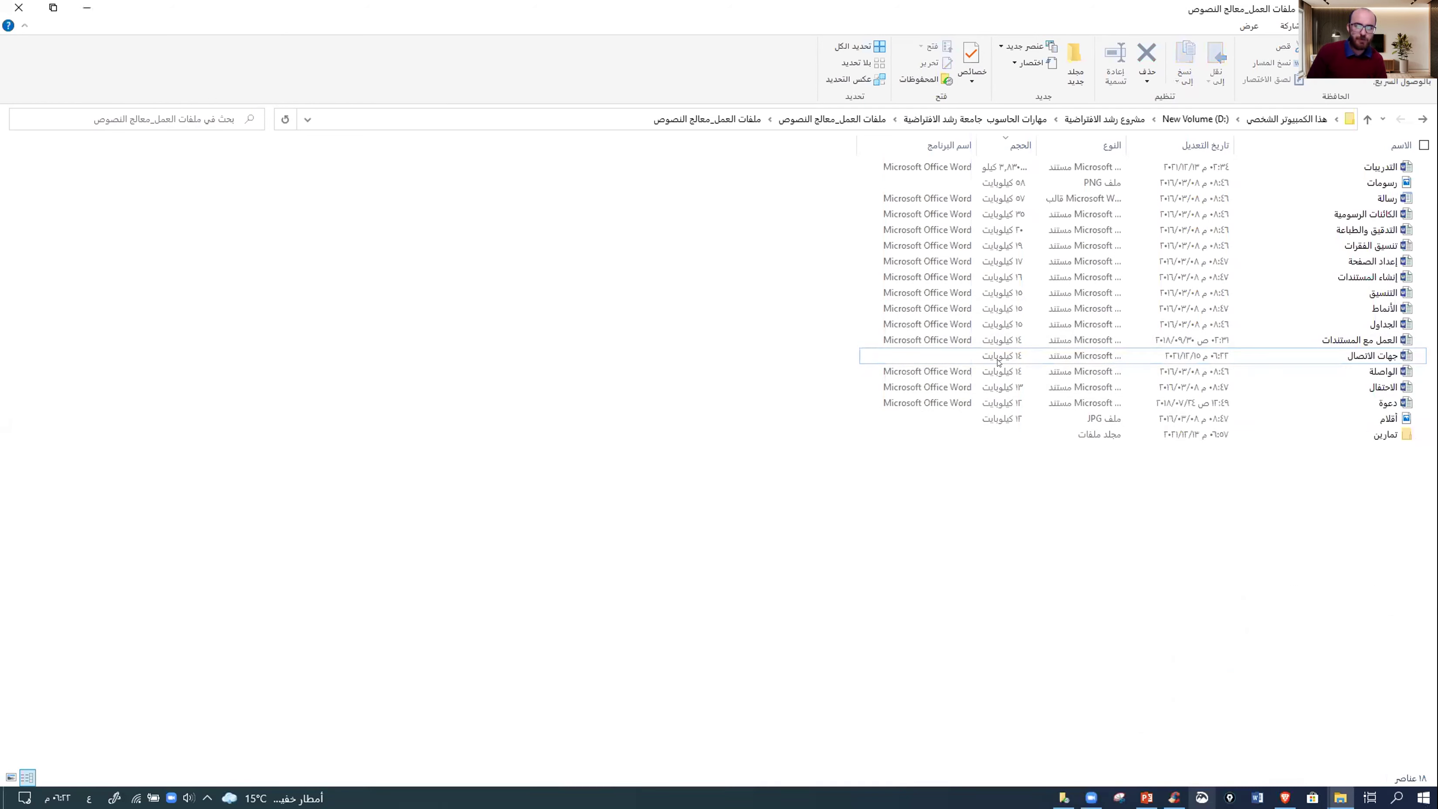
- Look at the folder's File History and its drive selection settings, and close them
{"action": "left_click", "coordinate": [1062, 731]}
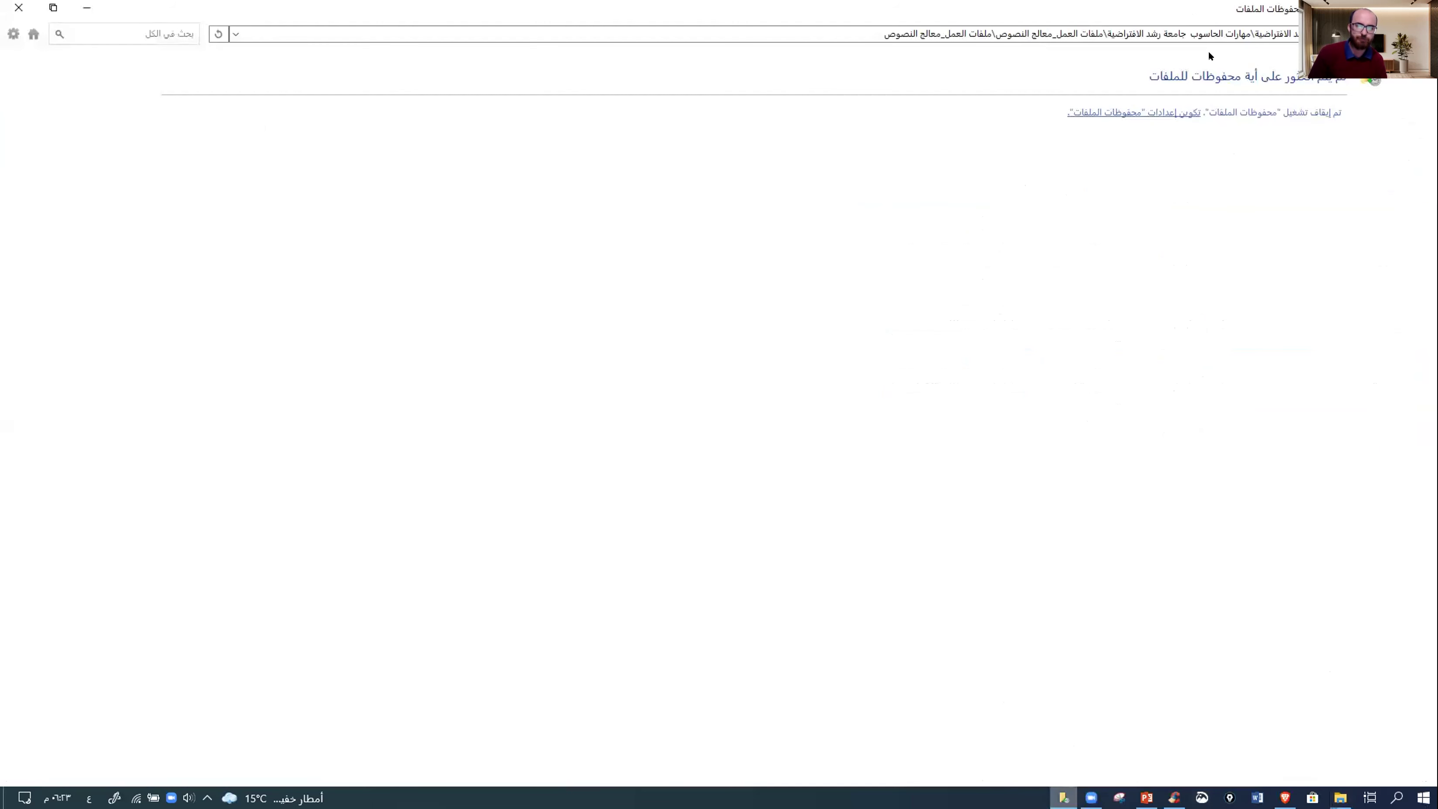
{"action": "left_click", "coordinate": [1146, 112]}
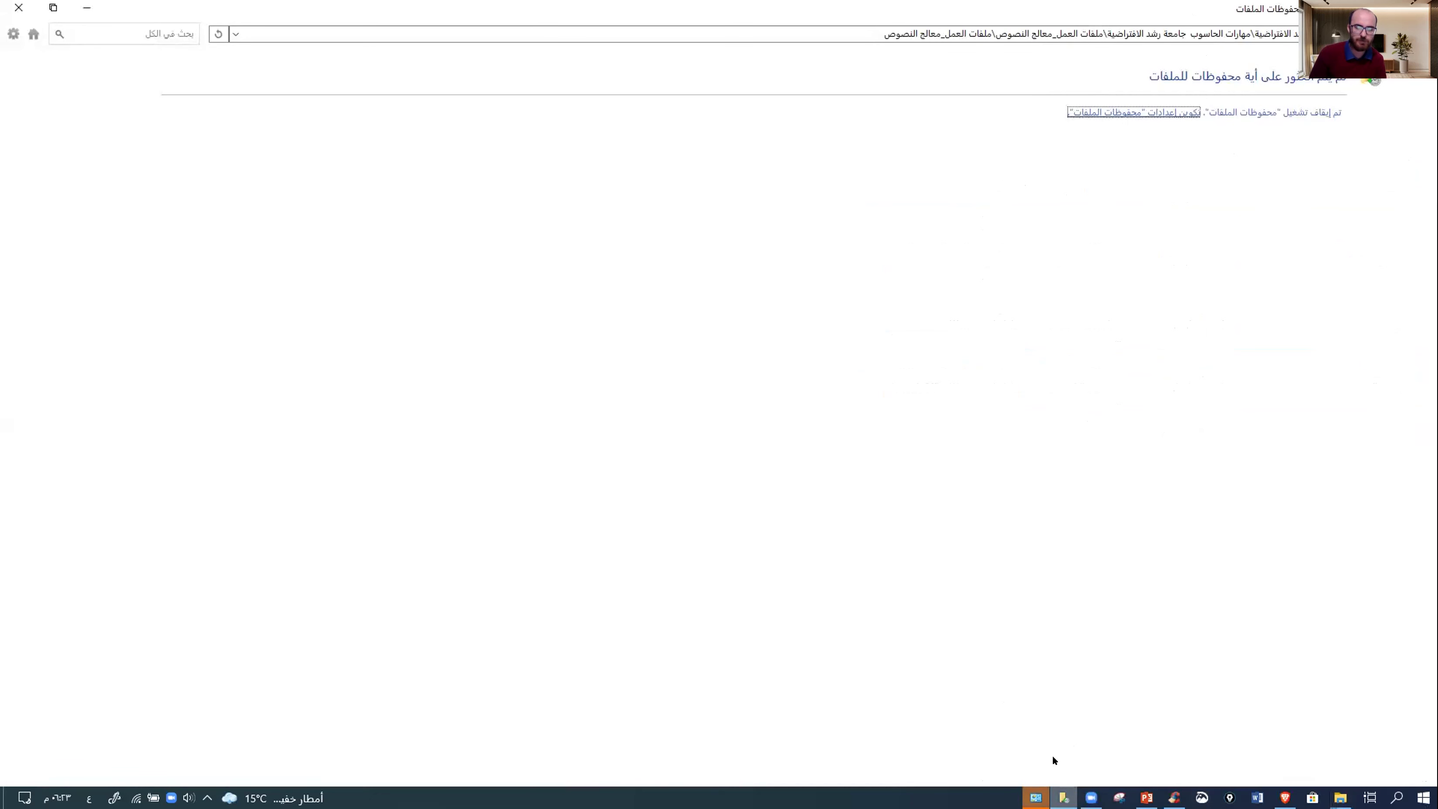
{"action": "left_click", "coordinate": [1036, 797]}
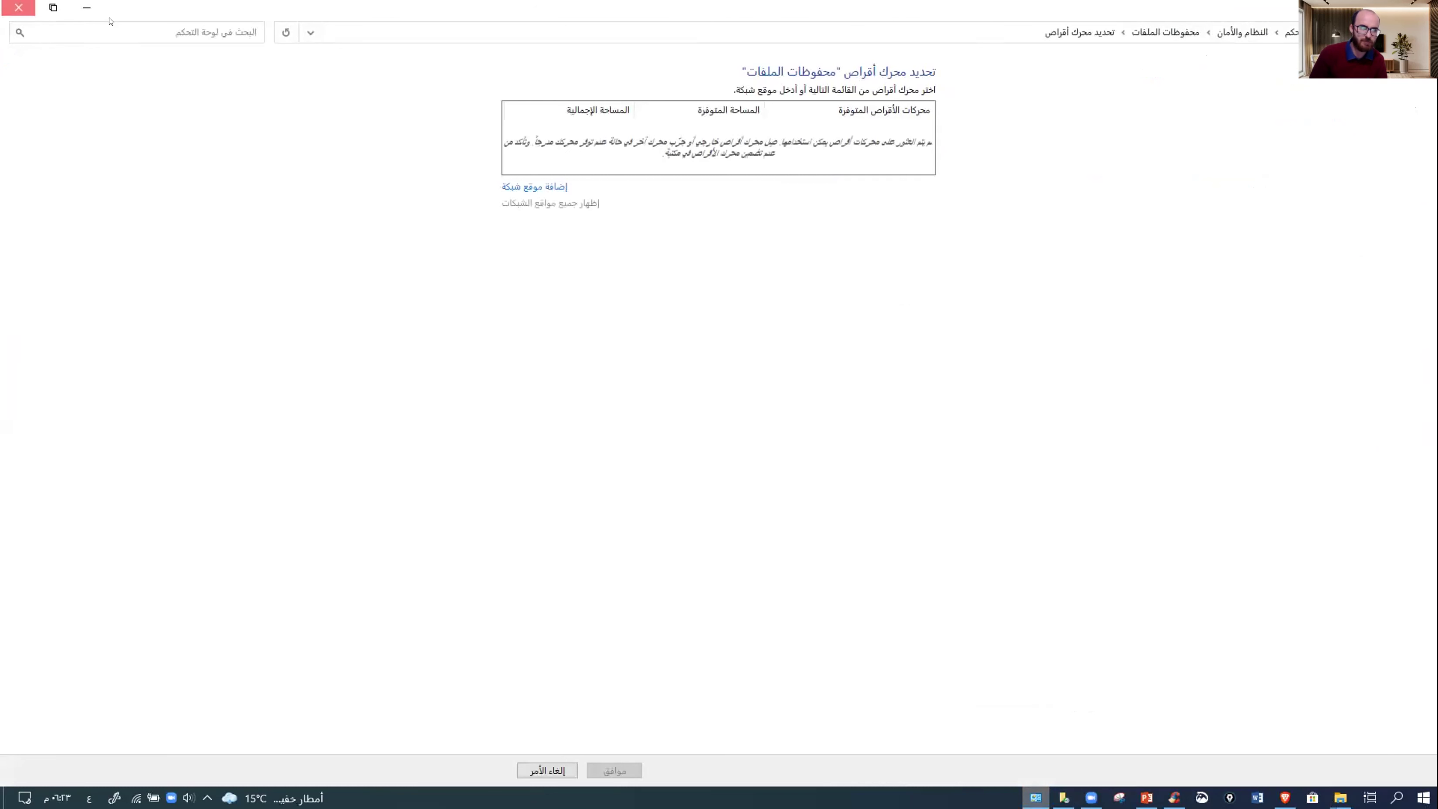
{"action": "left_click", "coordinate": [17, 7]}
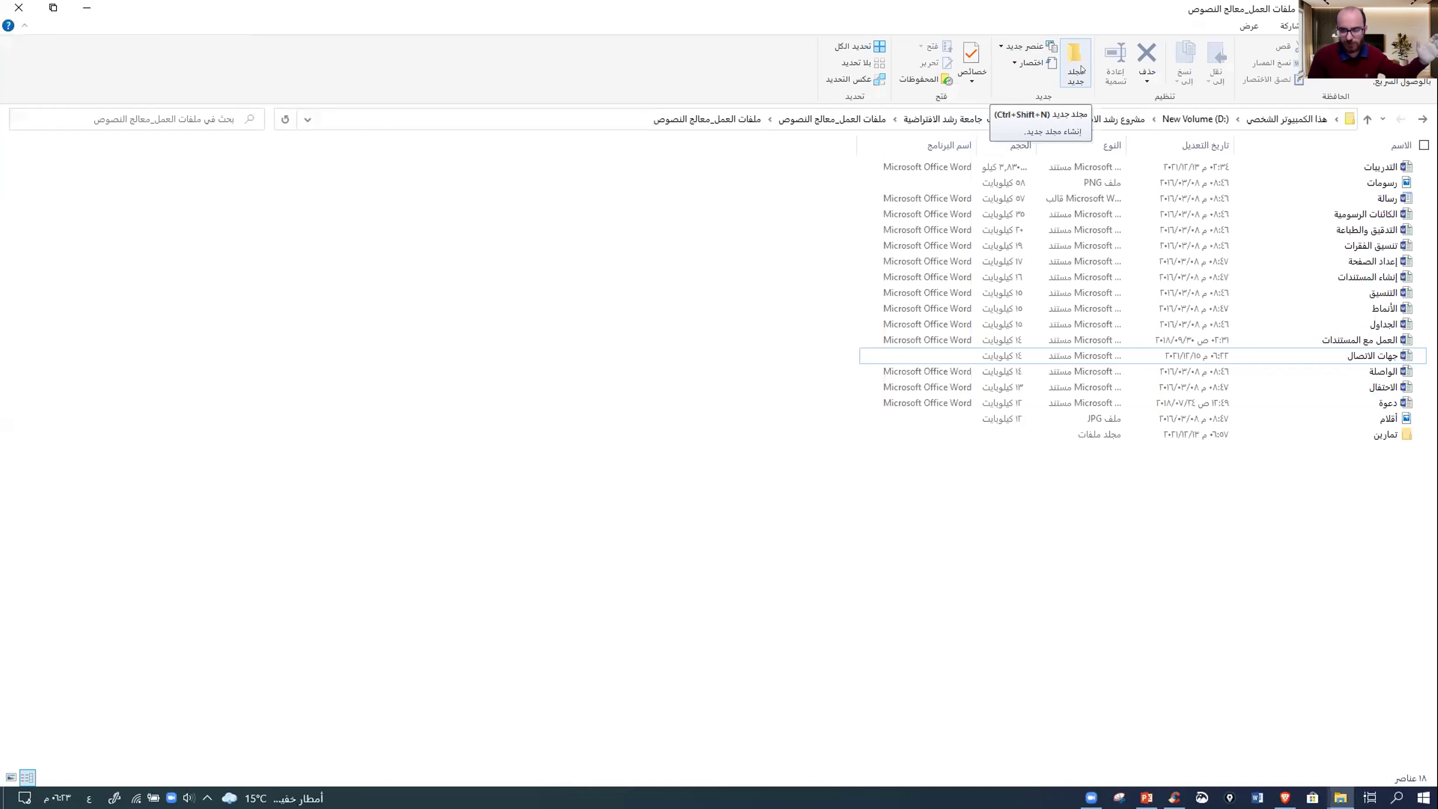
- Create a new Microsoft Word document in the current folder, keep its default name and open it
{"action": "left_click", "coordinate": [1036, 44]}
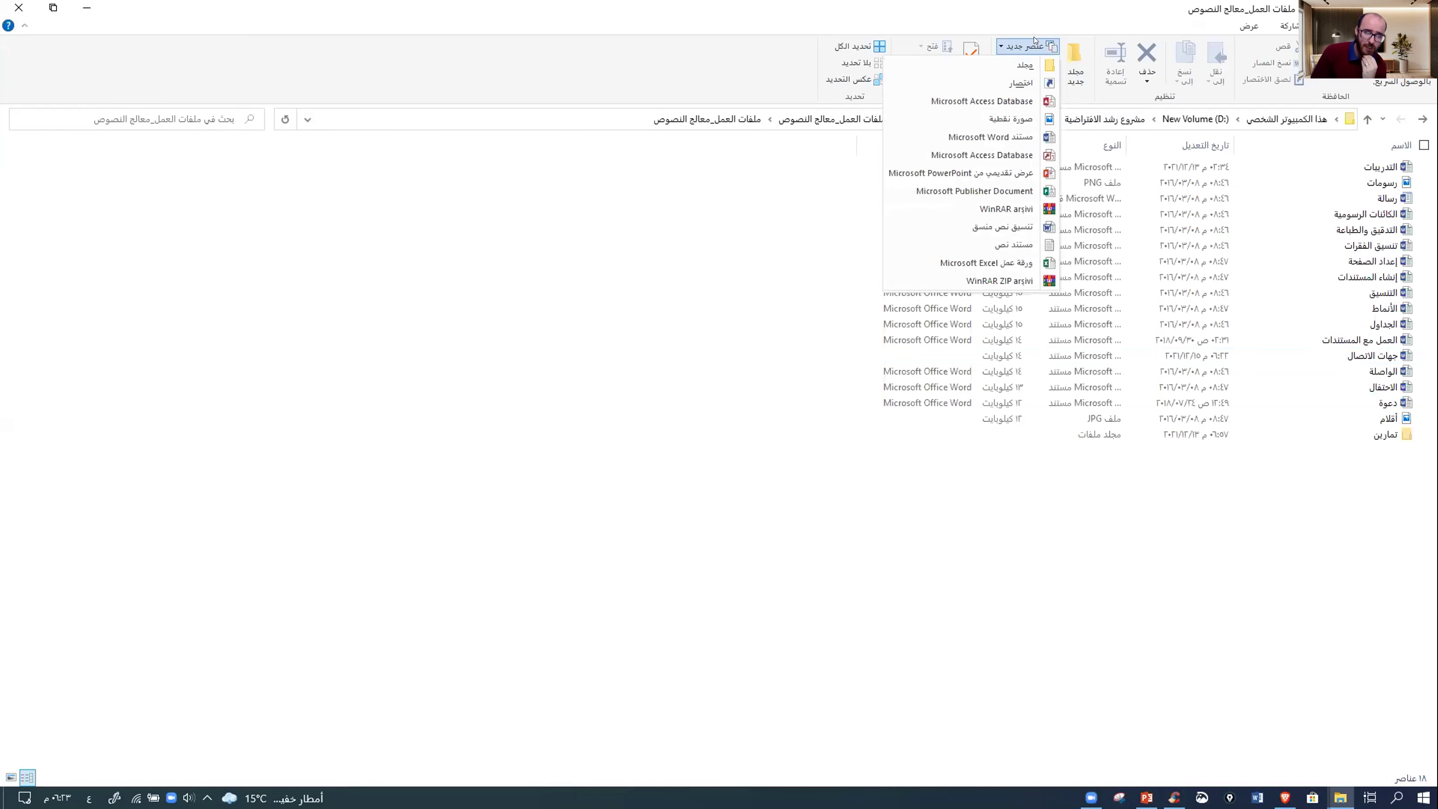
{"action": "right_click", "coordinate": [1283, 537]}
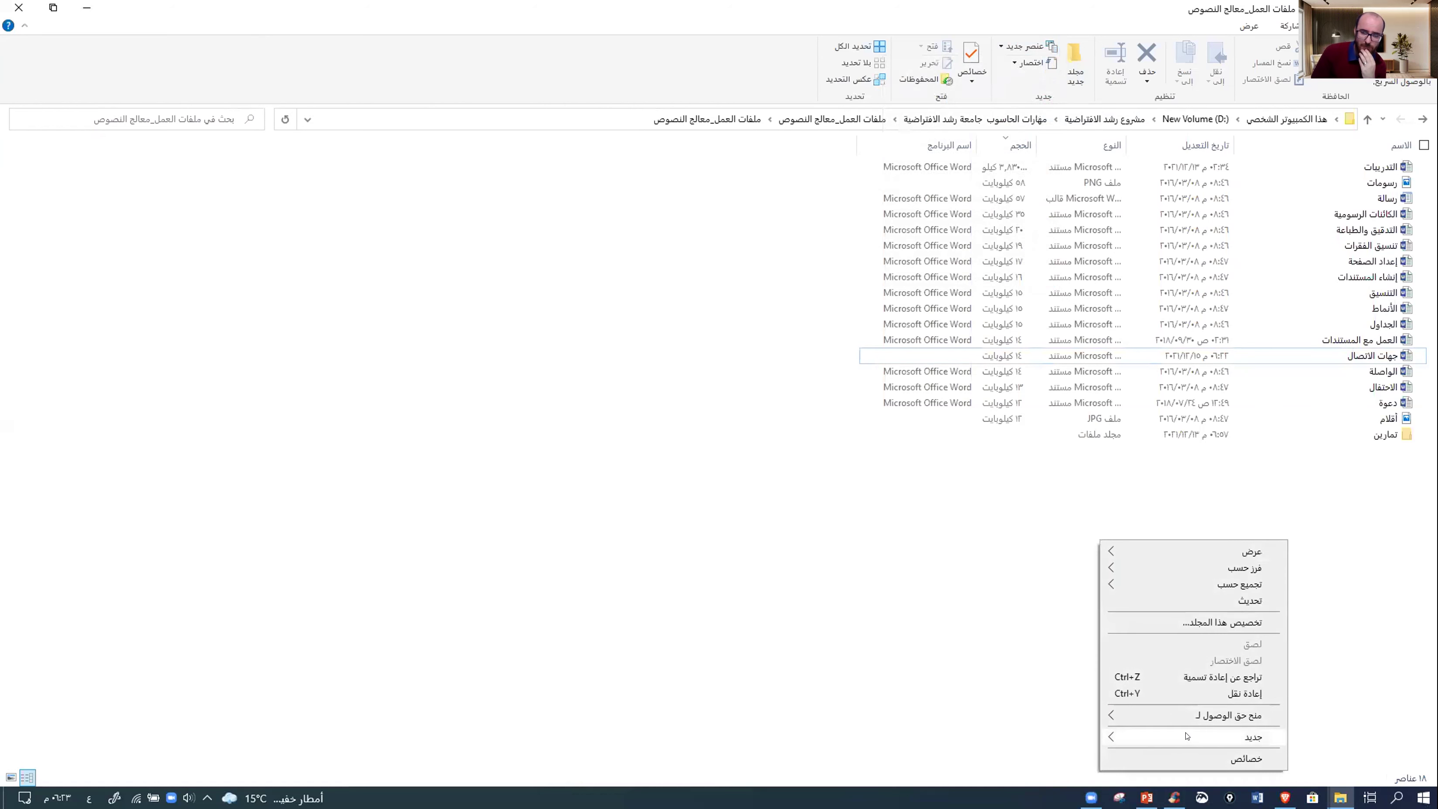
{"action": "mouse_move", "coordinate": [1234, 736]}
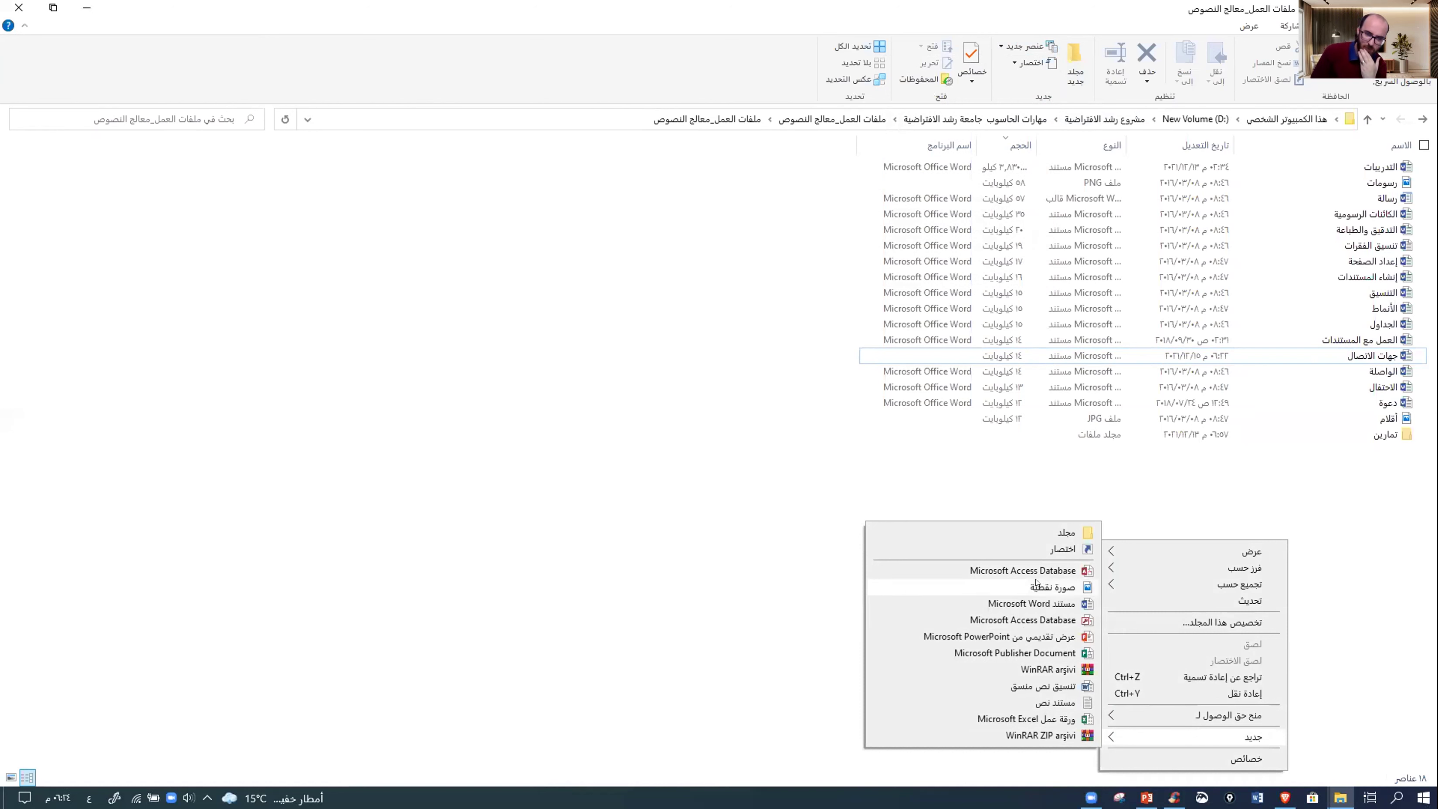
{"action": "left_click", "coordinate": [1044, 604]}
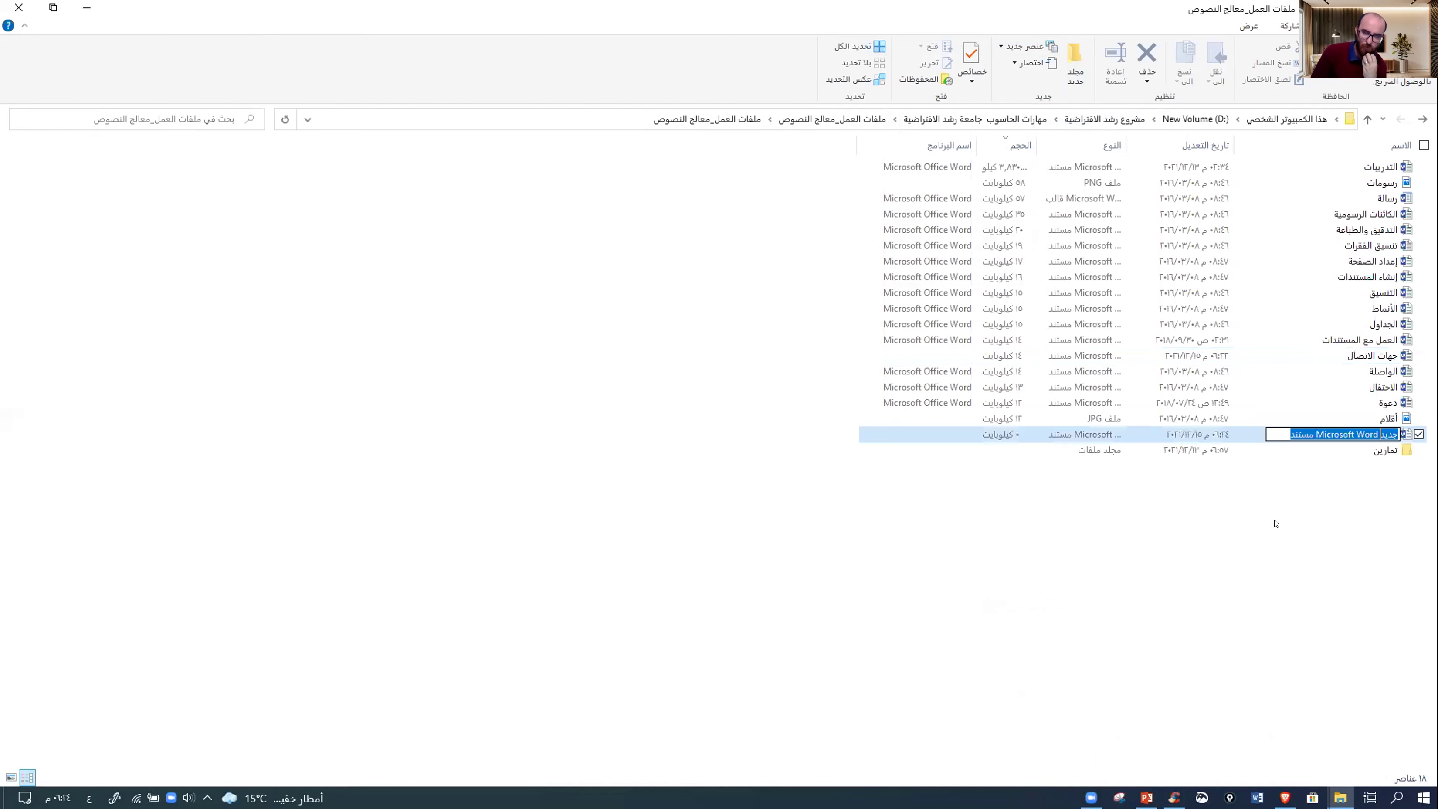
{"action": "left_click", "coordinate": [1243, 425]}
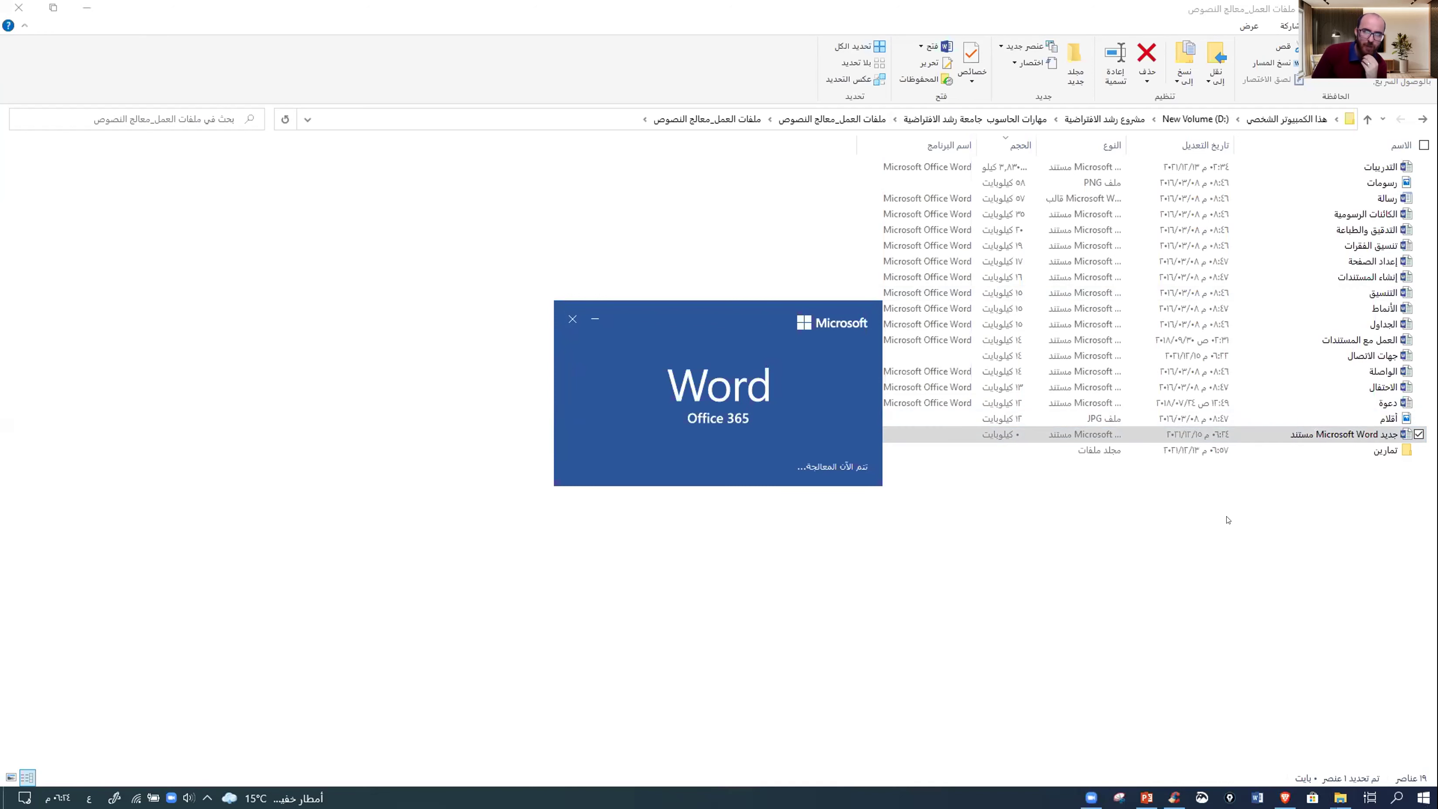
- Create a new text document in the same folder
{"action": "left_click", "coordinate": [997, 42]}
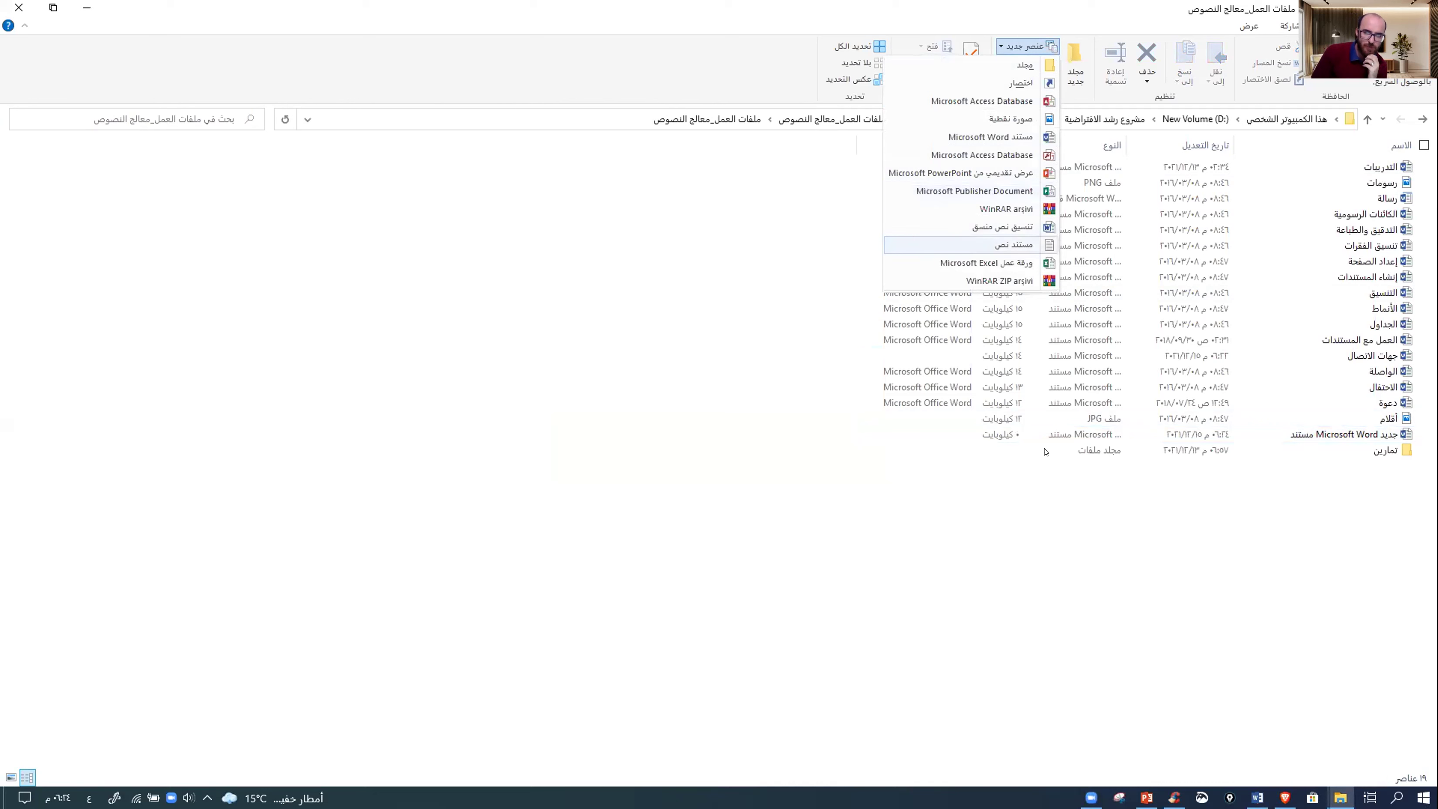
{"action": "left_click", "coordinate": [1013, 244]}
{"action": "left_click", "coordinate": [1343, 469]}
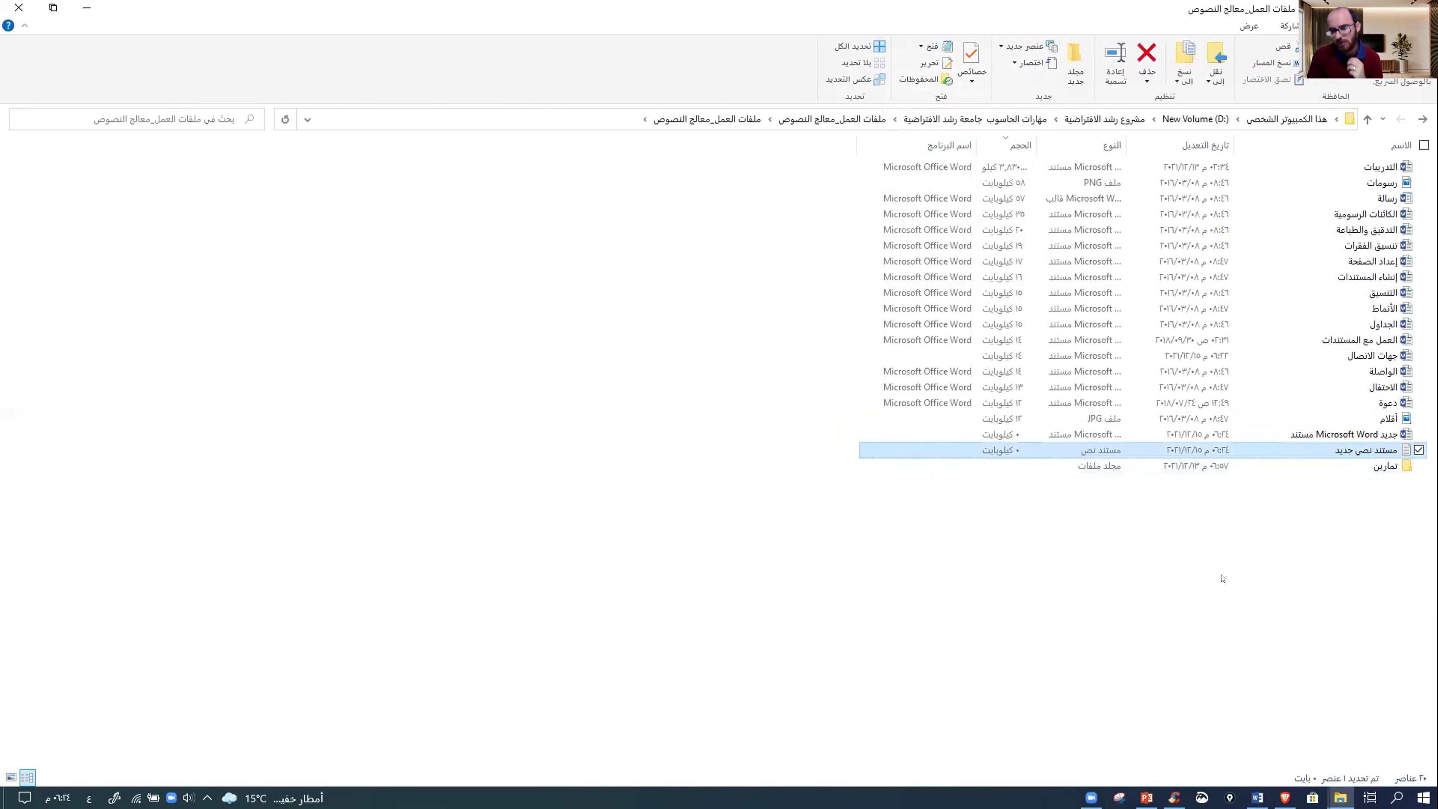
- Rename the new text document as تحديث الأوفيس
{"action": "key", "text": "F2"}
{"action": "type", "text": "تح"}
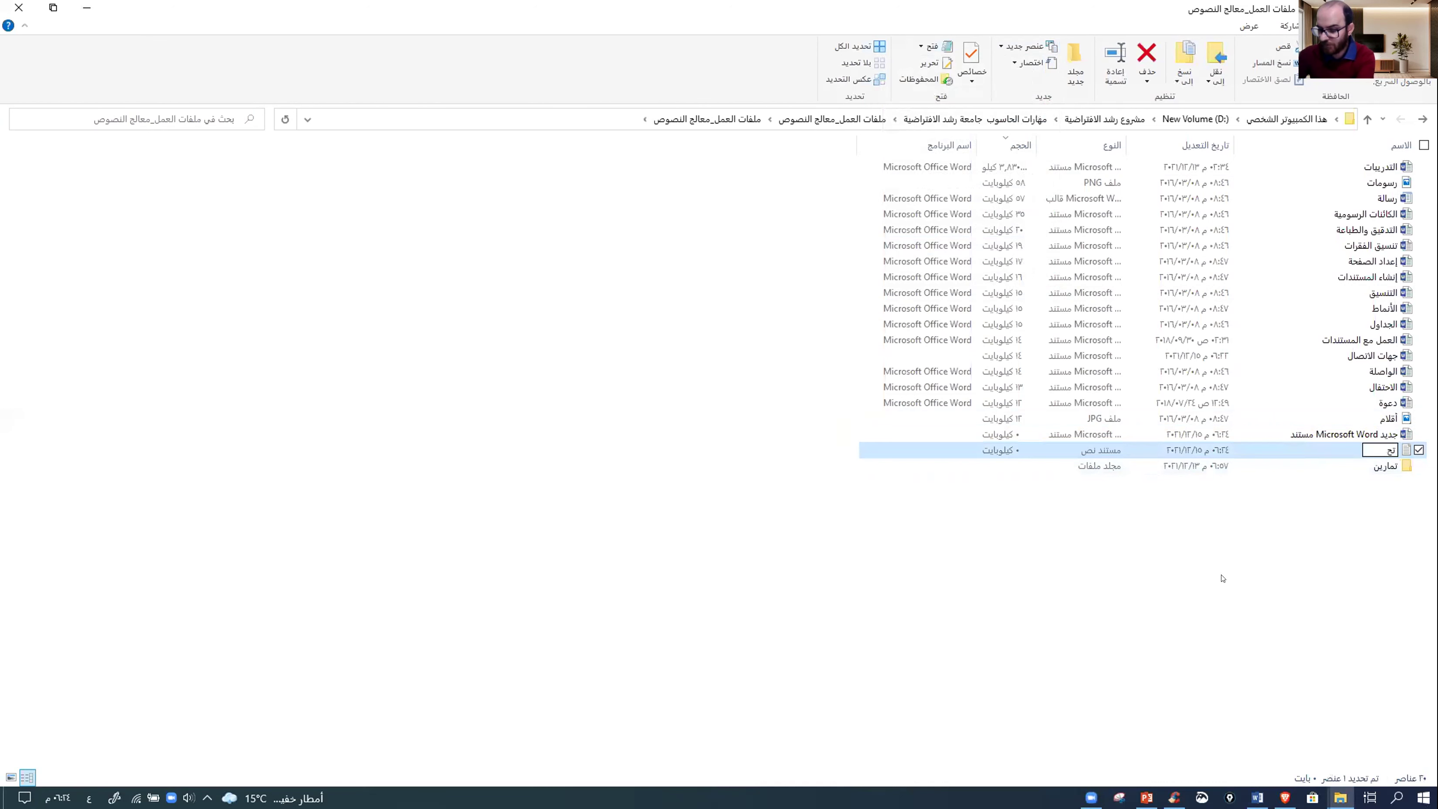
{"action": "type", "text": "ديث الوفيس"}
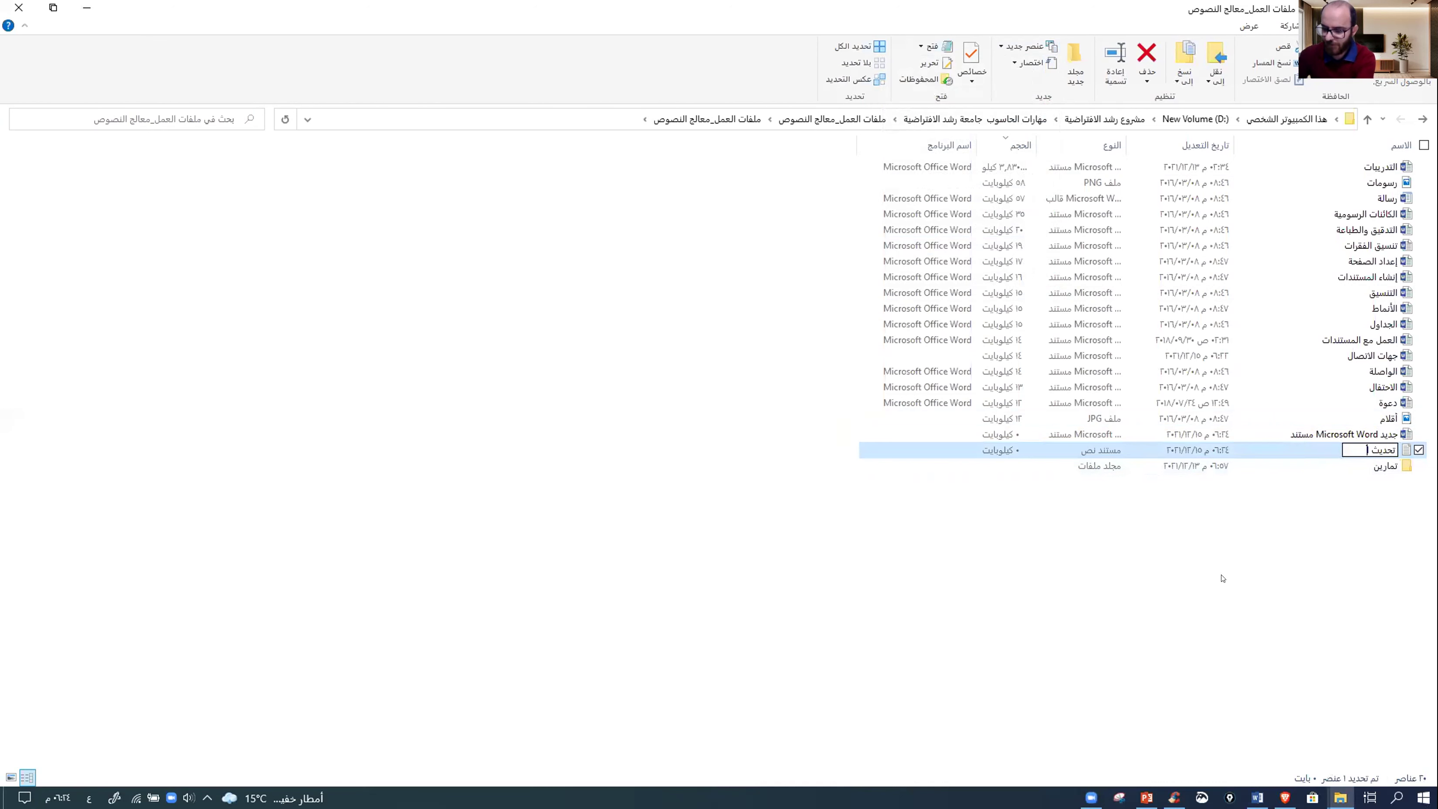
{"action": "key", "text": "BackSpace"}
{"action": "key", "text": "BackSpace"}
{"action": "key", "text": "BackSpace"}
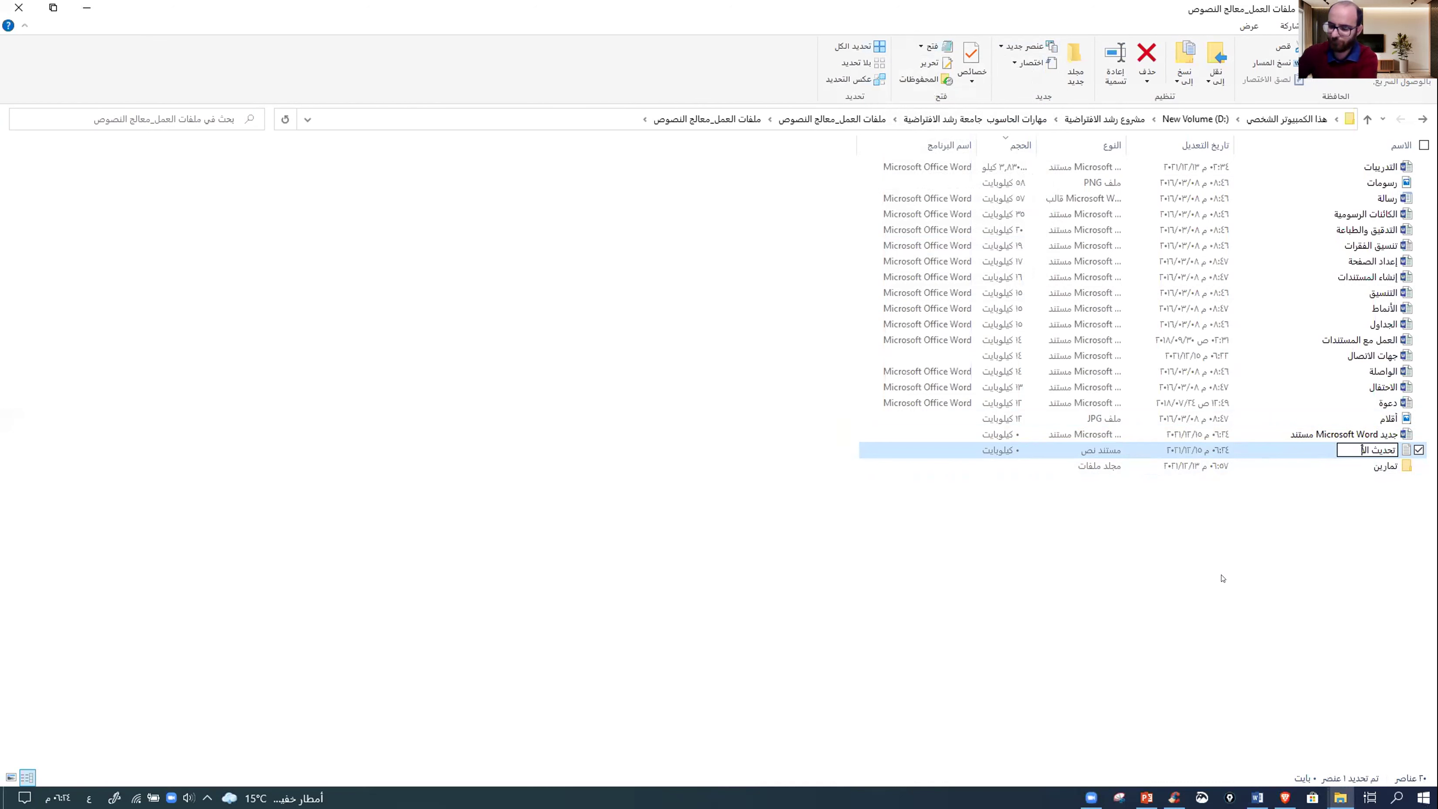
{"action": "type", "text": "وفيس"}
{"action": "key", "text": "Return"}
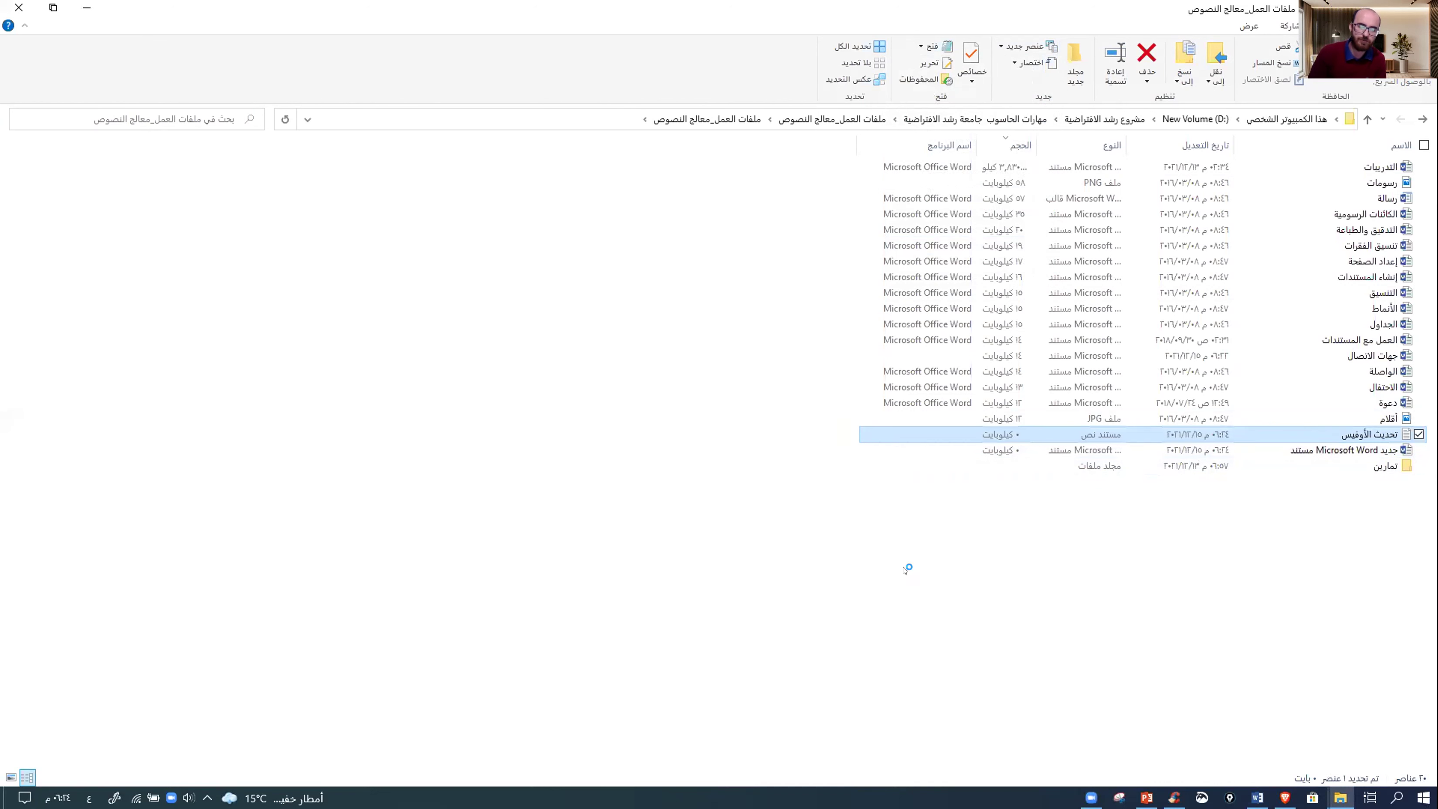
- Paste the copied folder path into the تحديث الأوفيس text document, save the changes and close it
{"action": "right_click", "coordinate": [445, 139]}
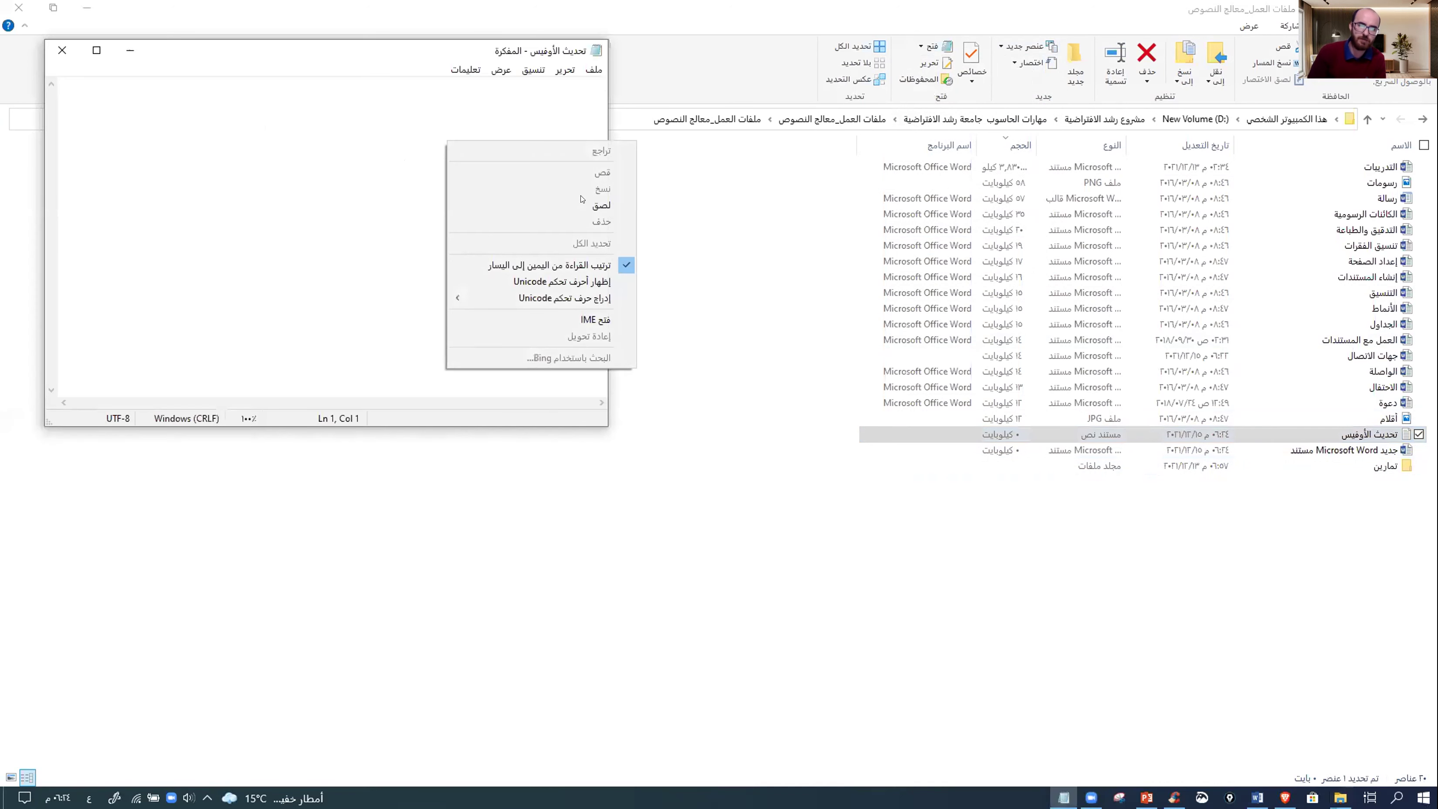
{"action": "left_click", "coordinate": [584, 205]}
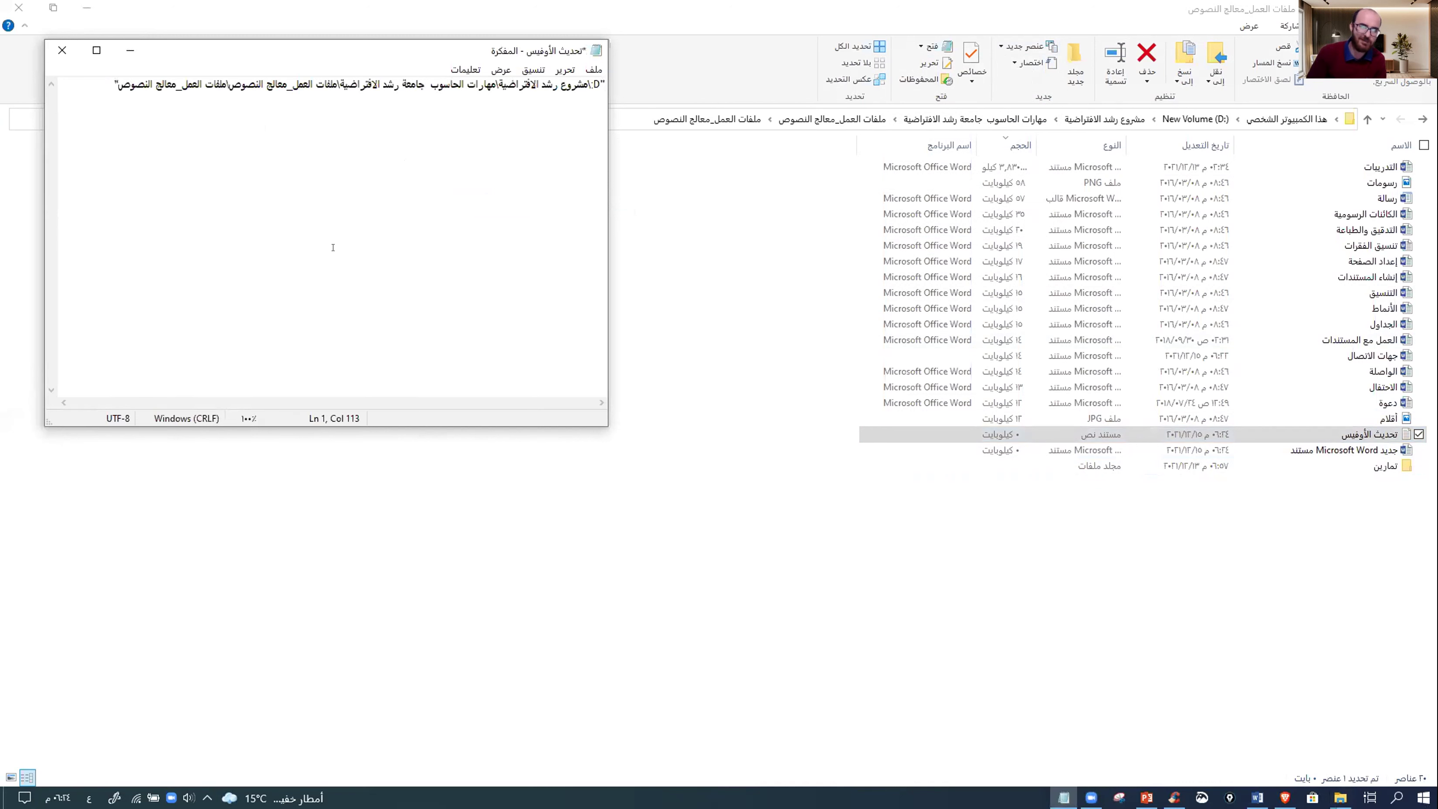
{"action": "left_click", "coordinate": [62, 50]}
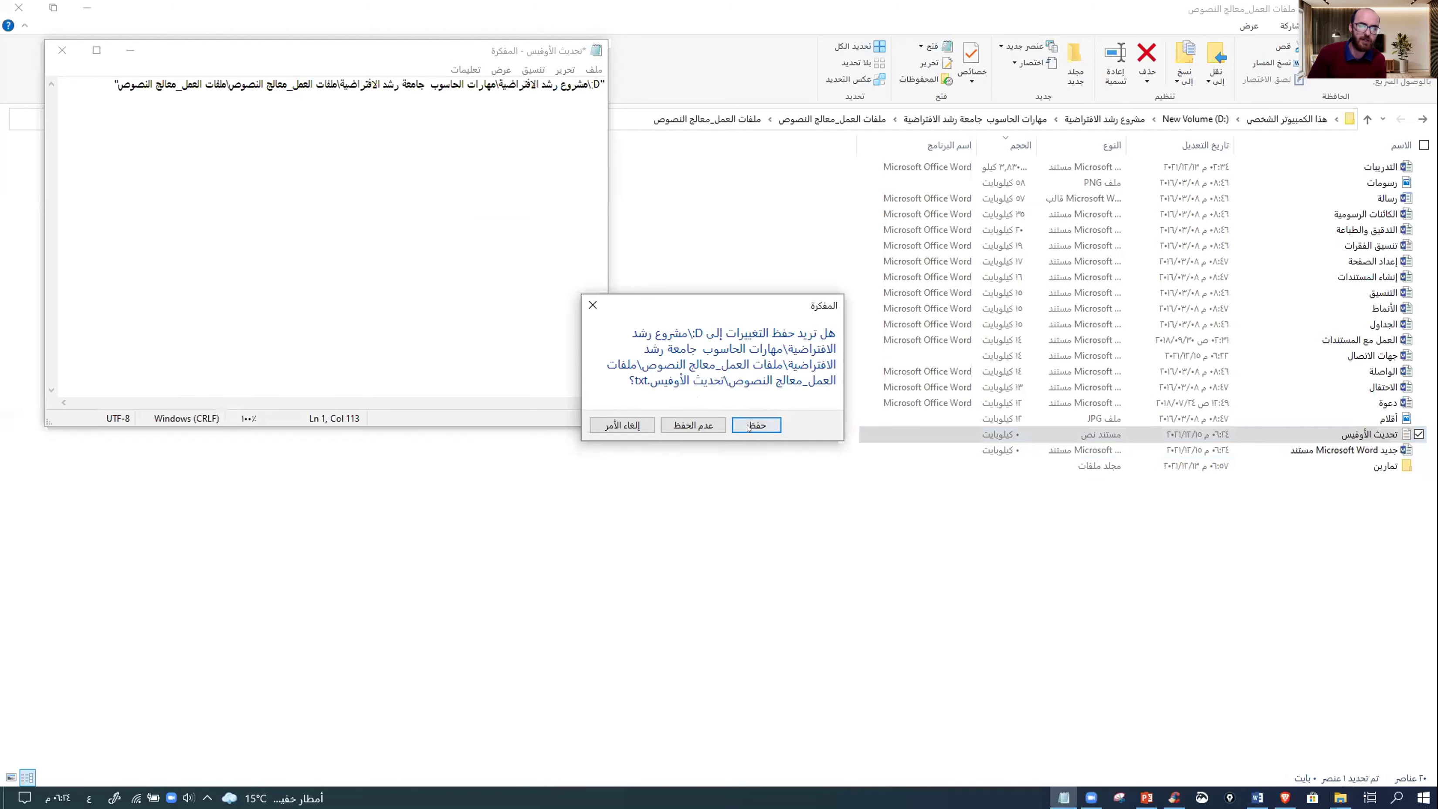
{"action": "left_click", "coordinate": [686, 424]}
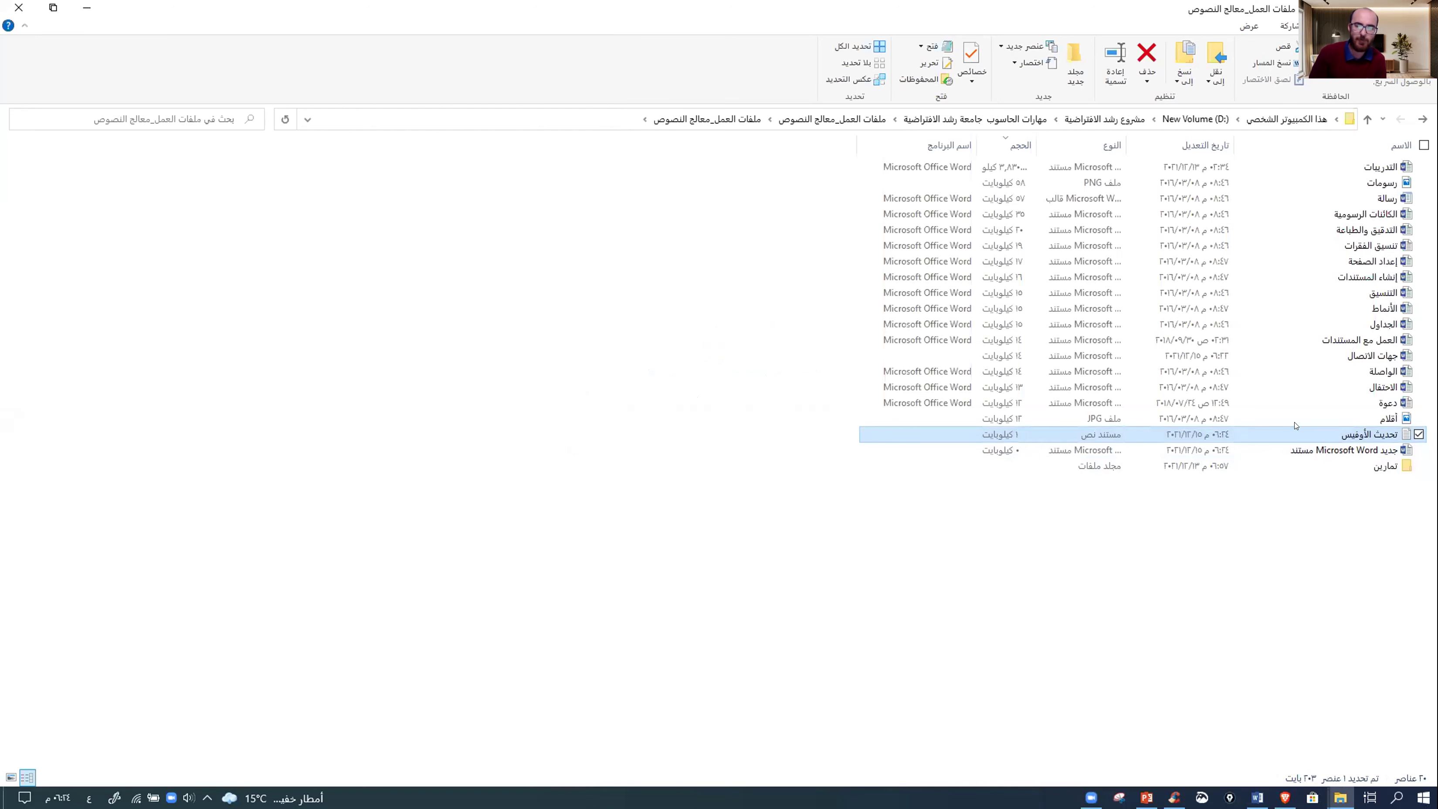
- Try to rename the new Word document as تقرير شهر ١٢- رشد الافتراضية, retry once and cancel the rename
{"action": "left_click", "coordinate": [1339, 451]}
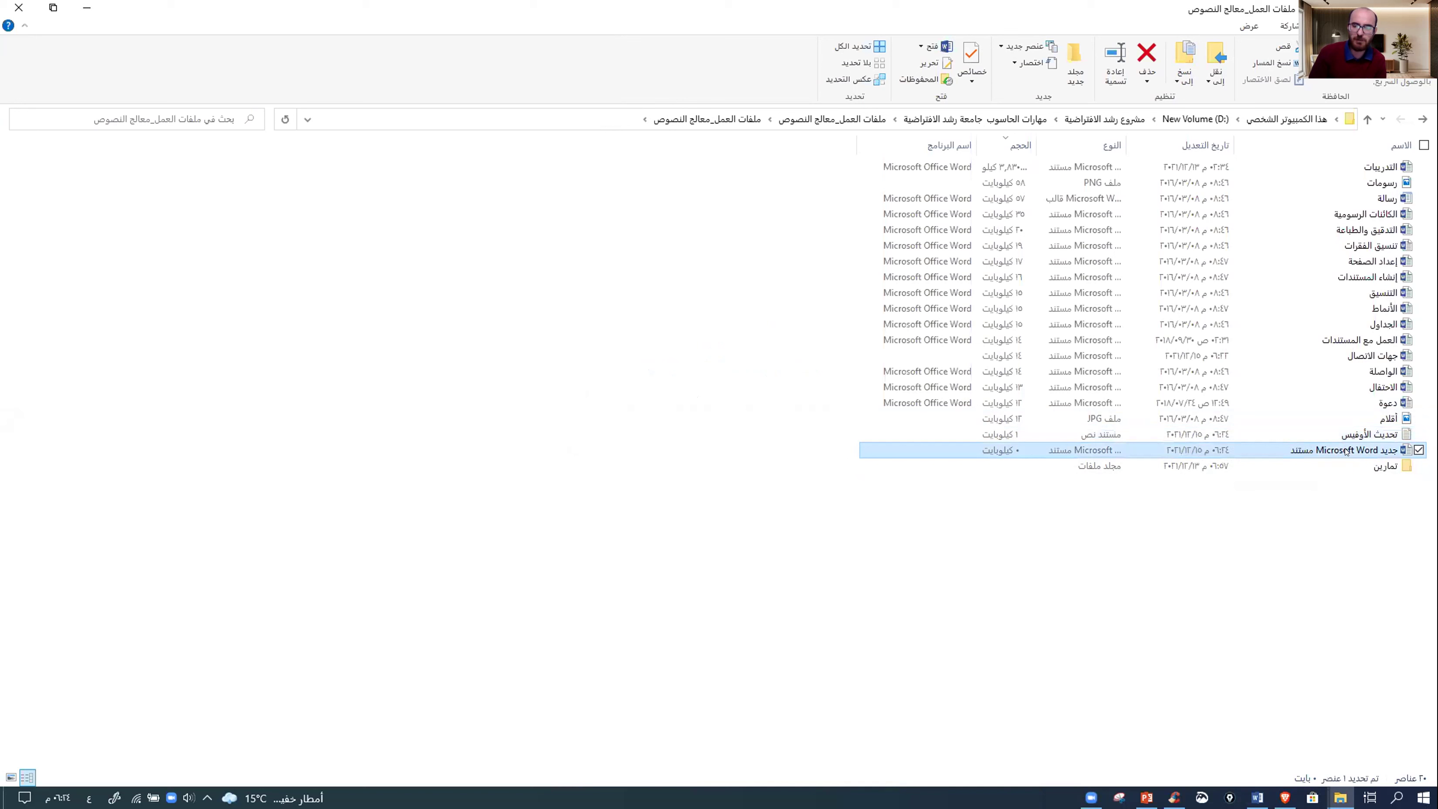
{"action": "left_click", "coordinate": [1346, 452]}
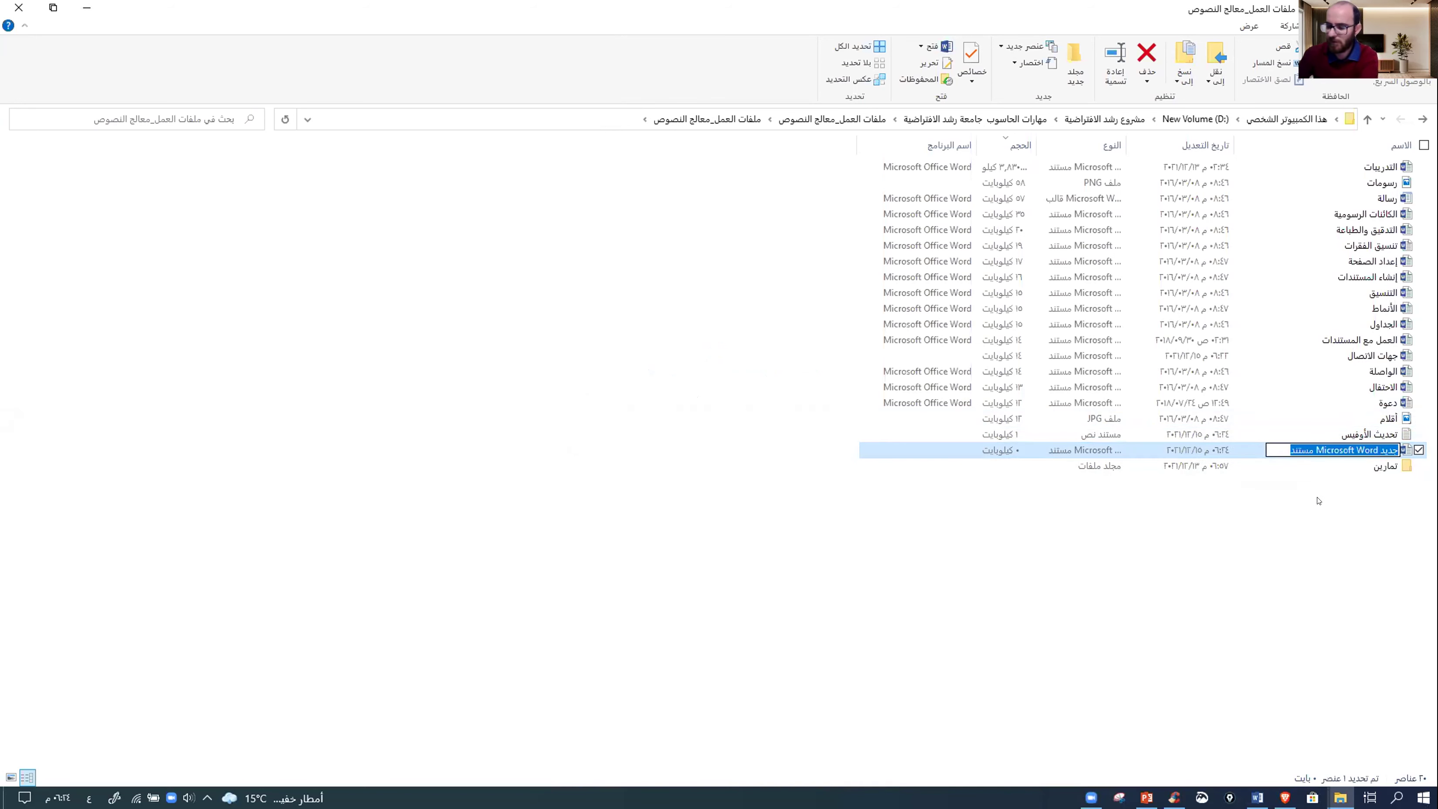
{"action": "type", "text": "تقرير"}
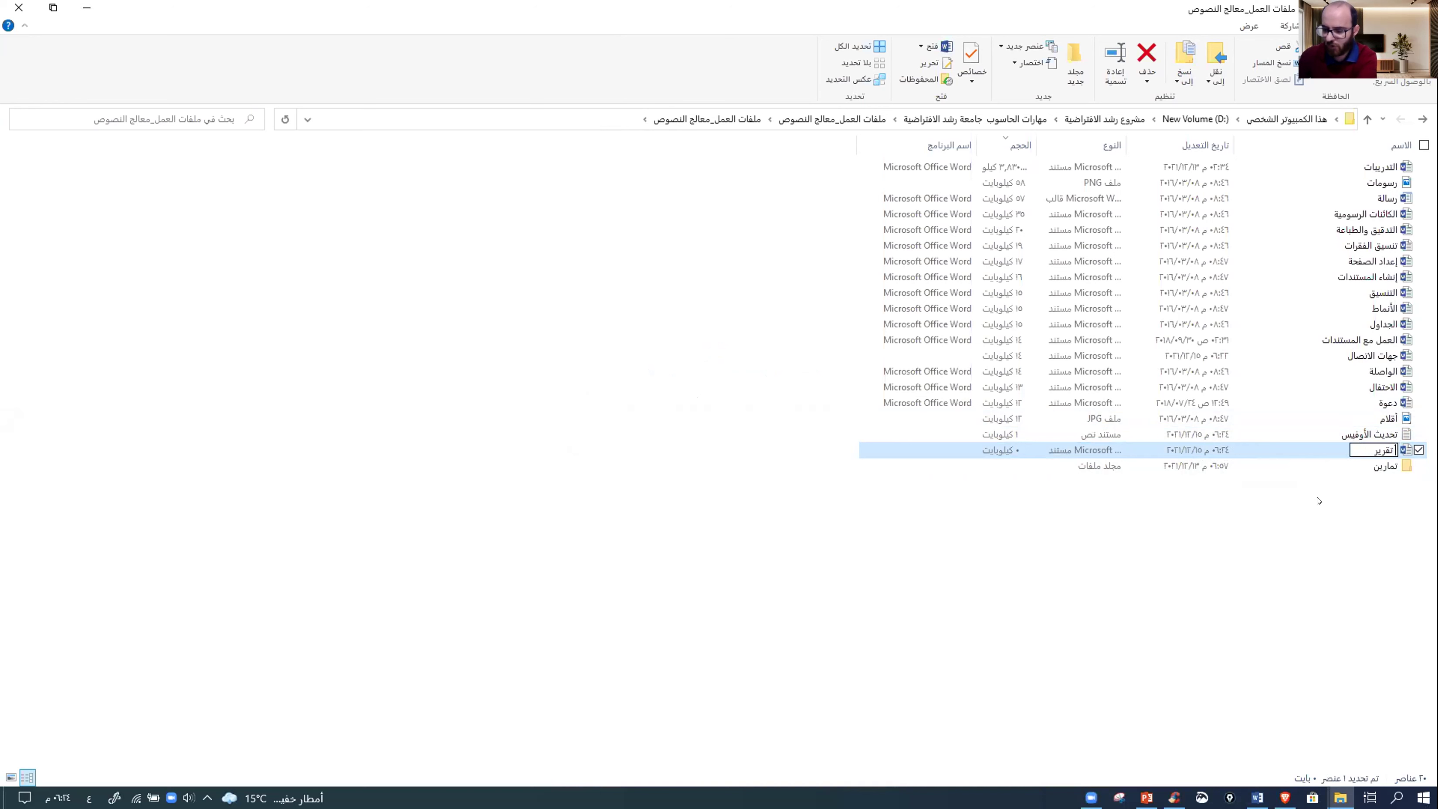
{"action": "type", "text": " شهر ١٢"}
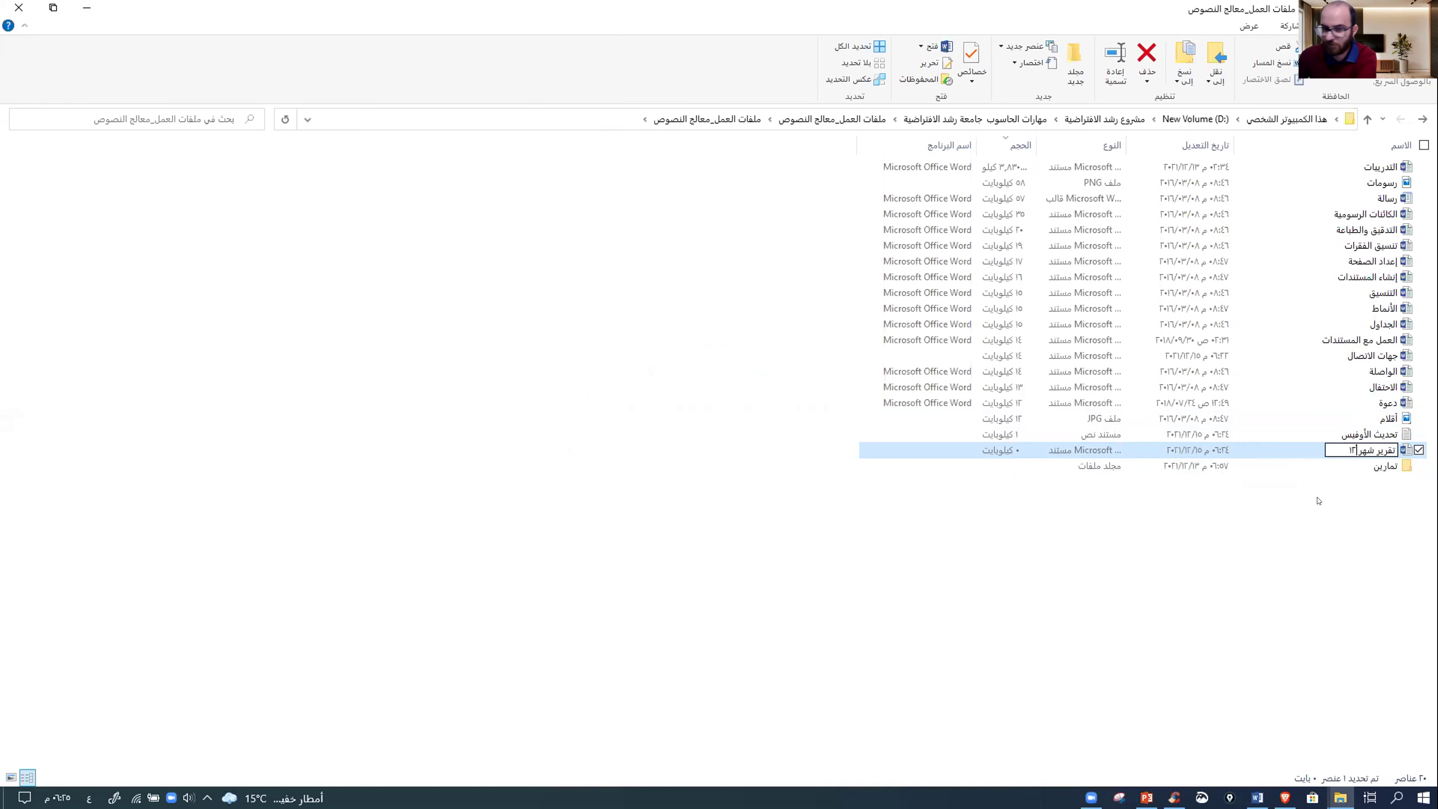
{"action": "type", "text": "- رشد"}
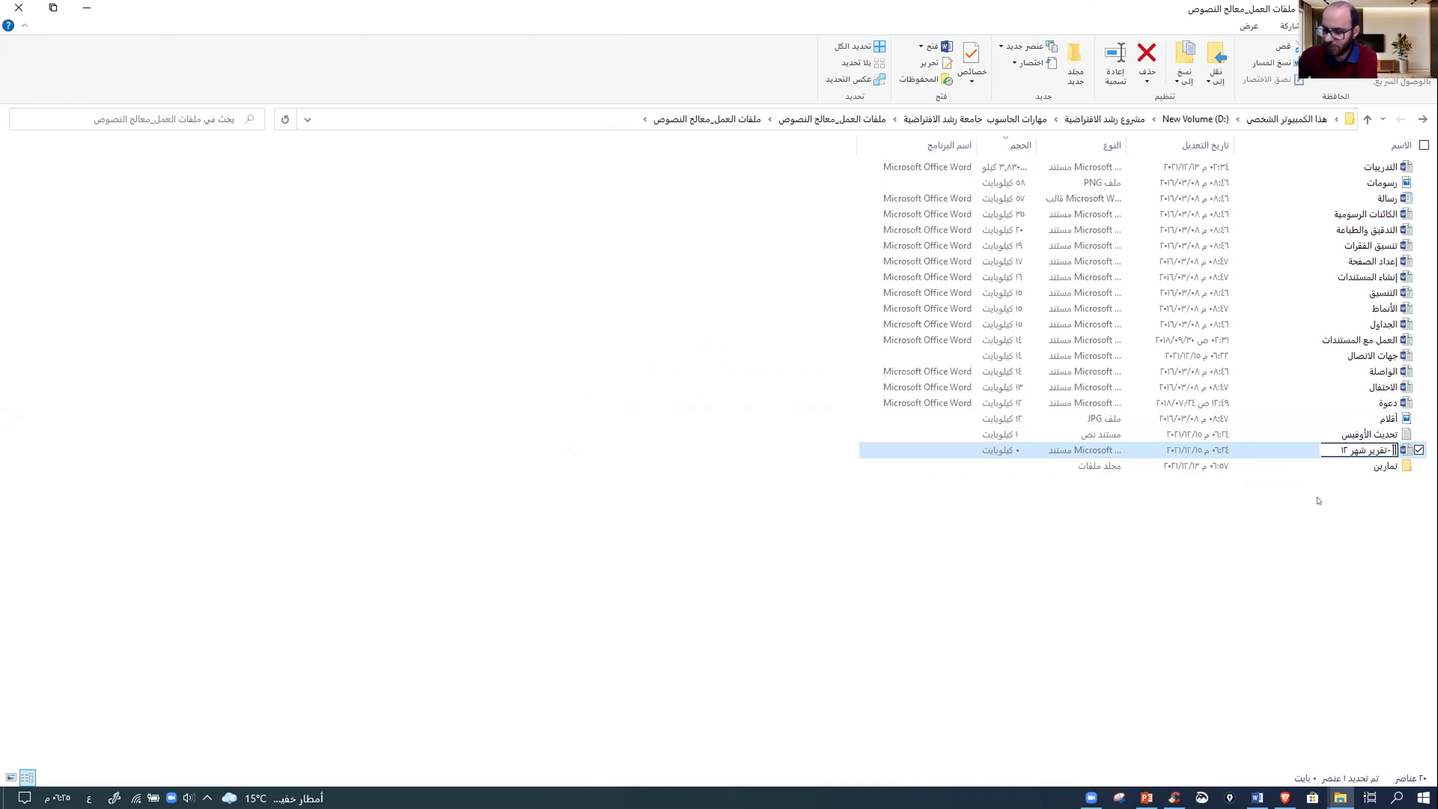
{"action": "type", "text": " الاف"}
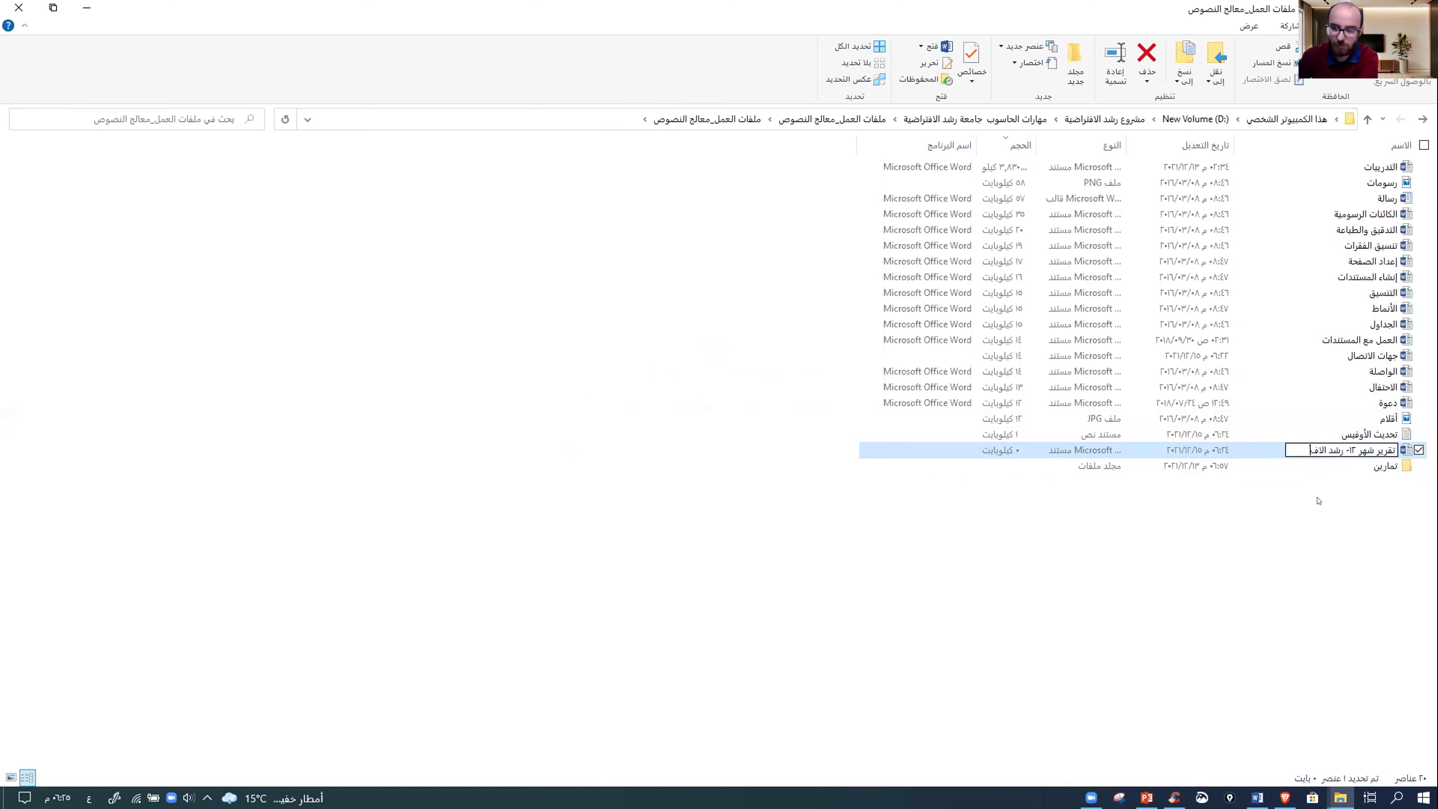
{"action": "type", "text": "تراضية"}
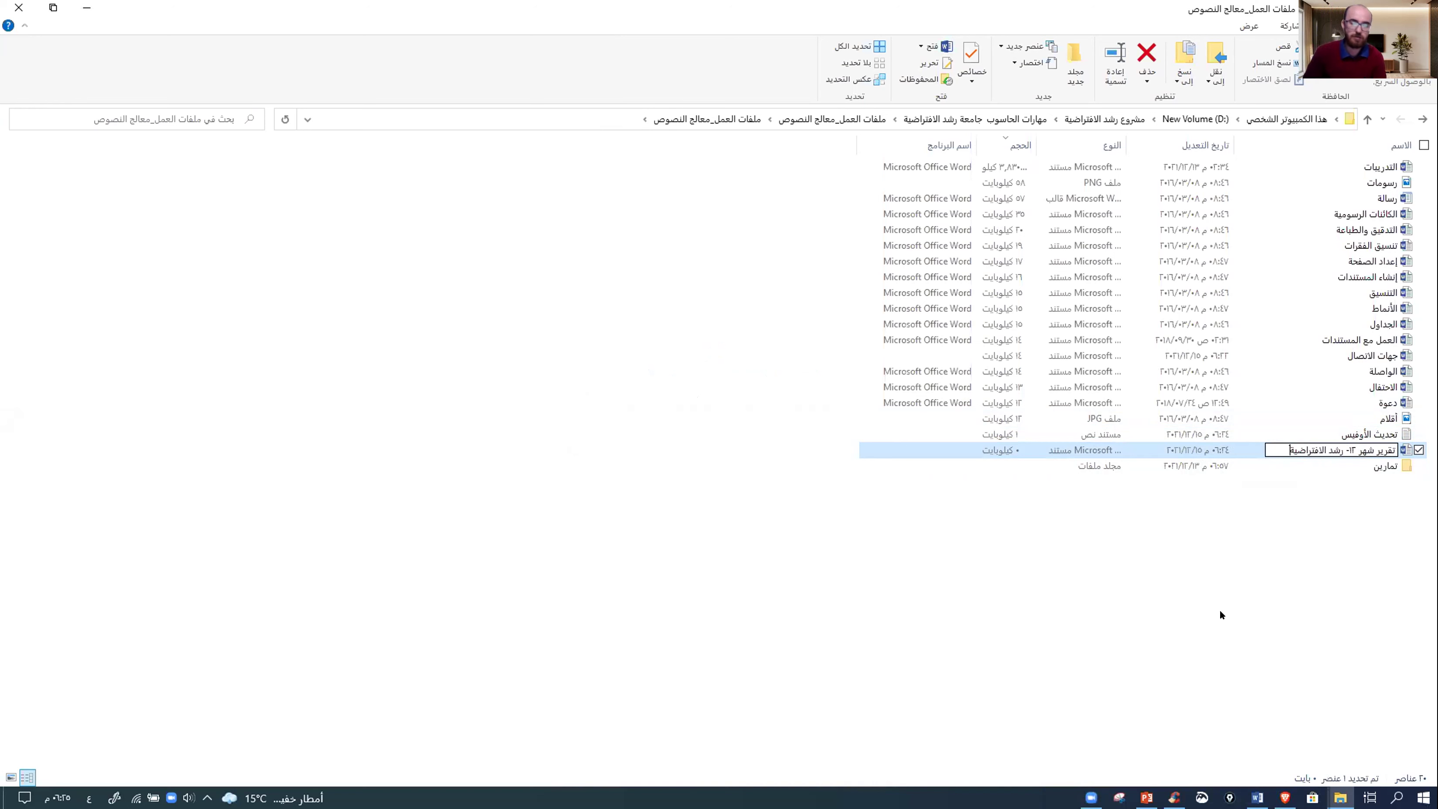
{"action": "key", "text": "Return"}
{"action": "left_click", "coordinate": [657, 472]}
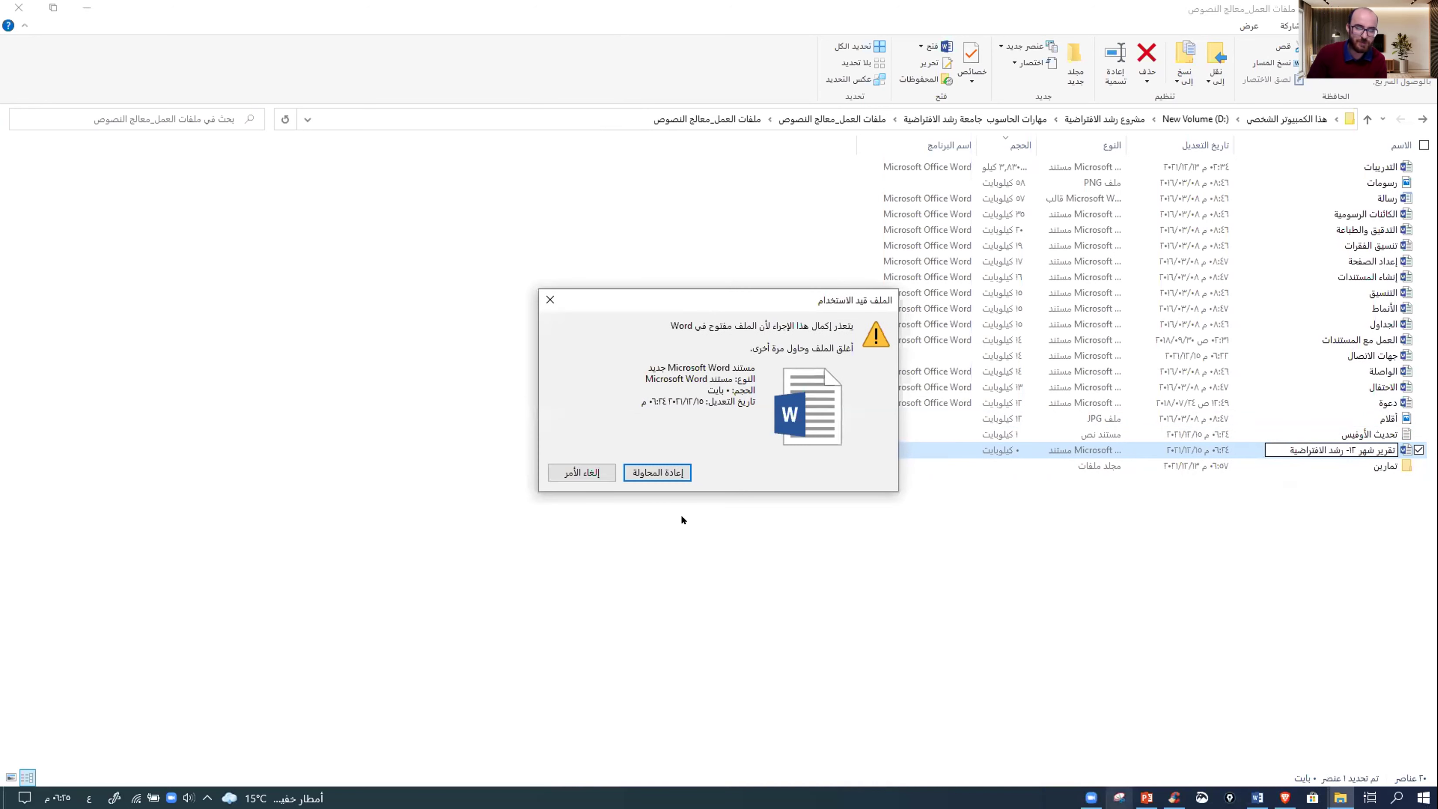
{"action": "left_click", "coordinate": [569, 472]}
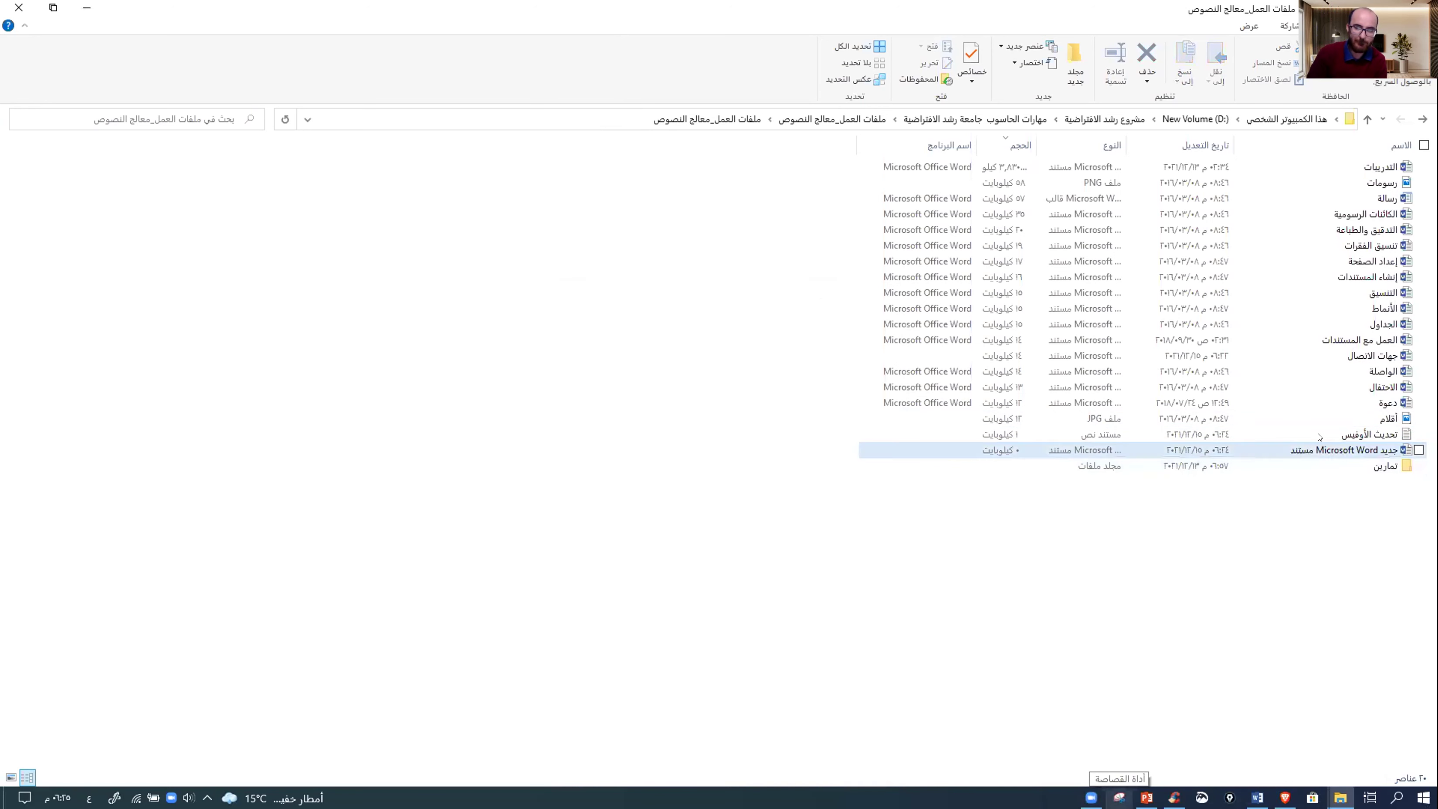
- Permanently delete the تحديث الأوفيس text document together with the new Word document
{"action": "left_click", "coordinate": [1404, 440], "text": "shift"}
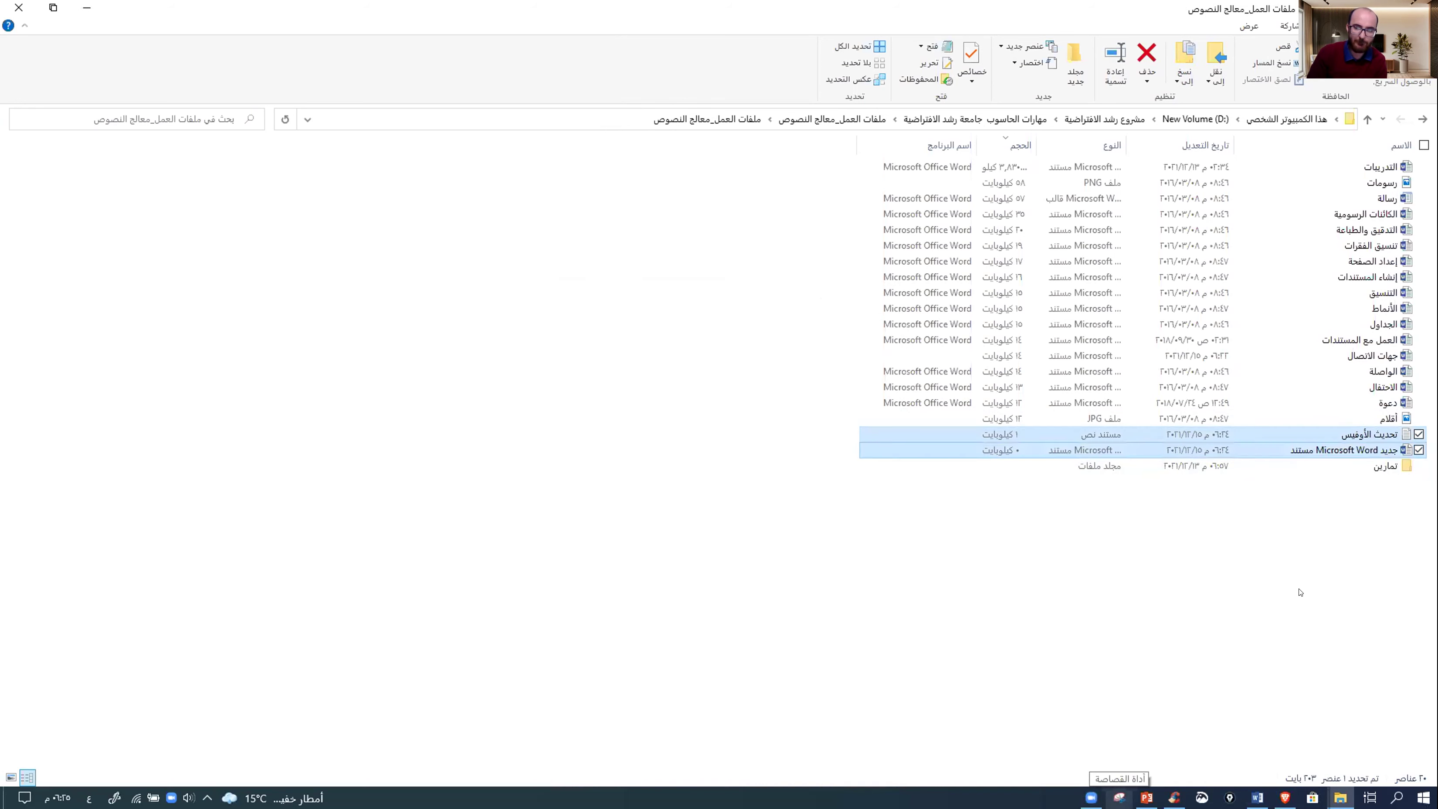
{"action": "key", "text": "shift+Delete"}
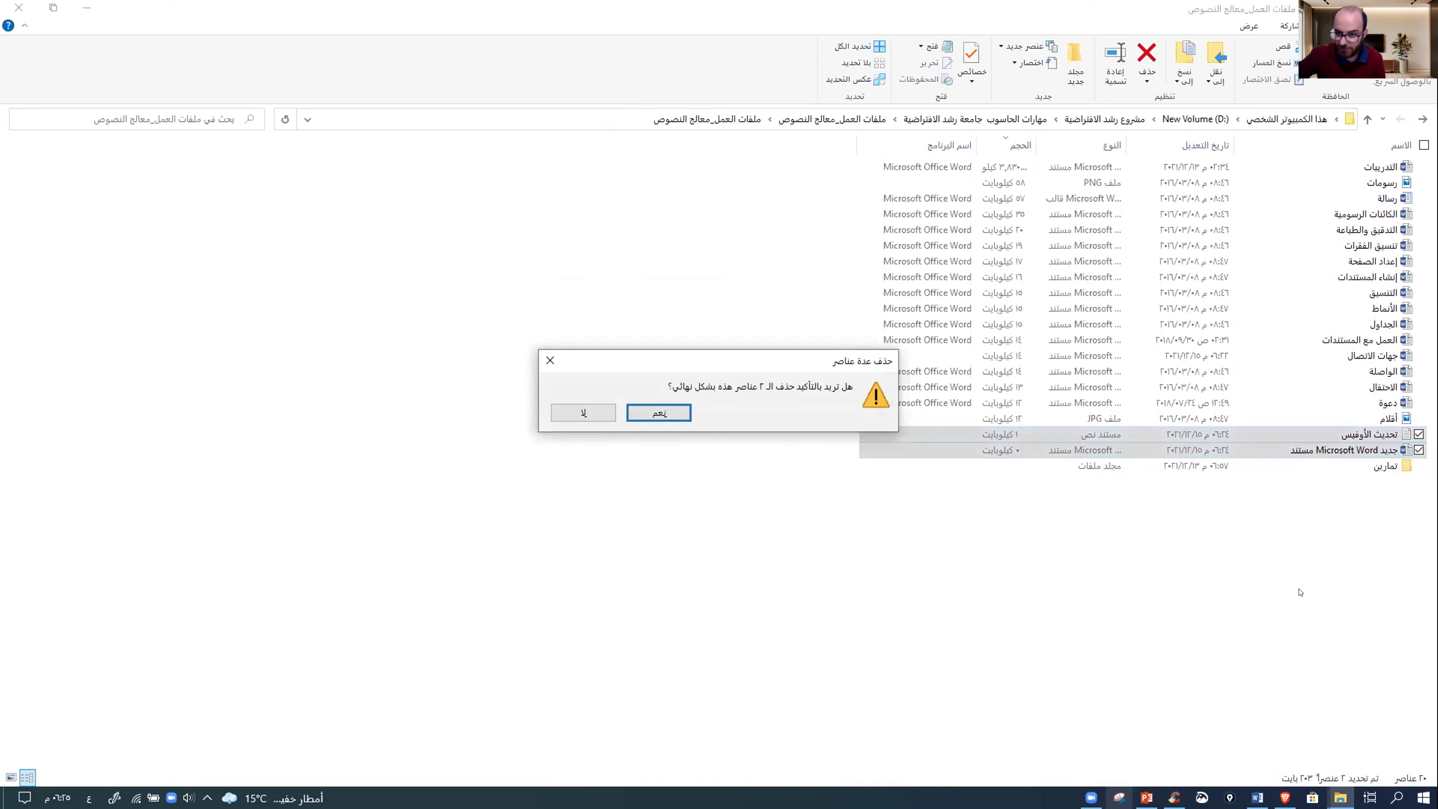
{"action": "key", "text": "Return"}
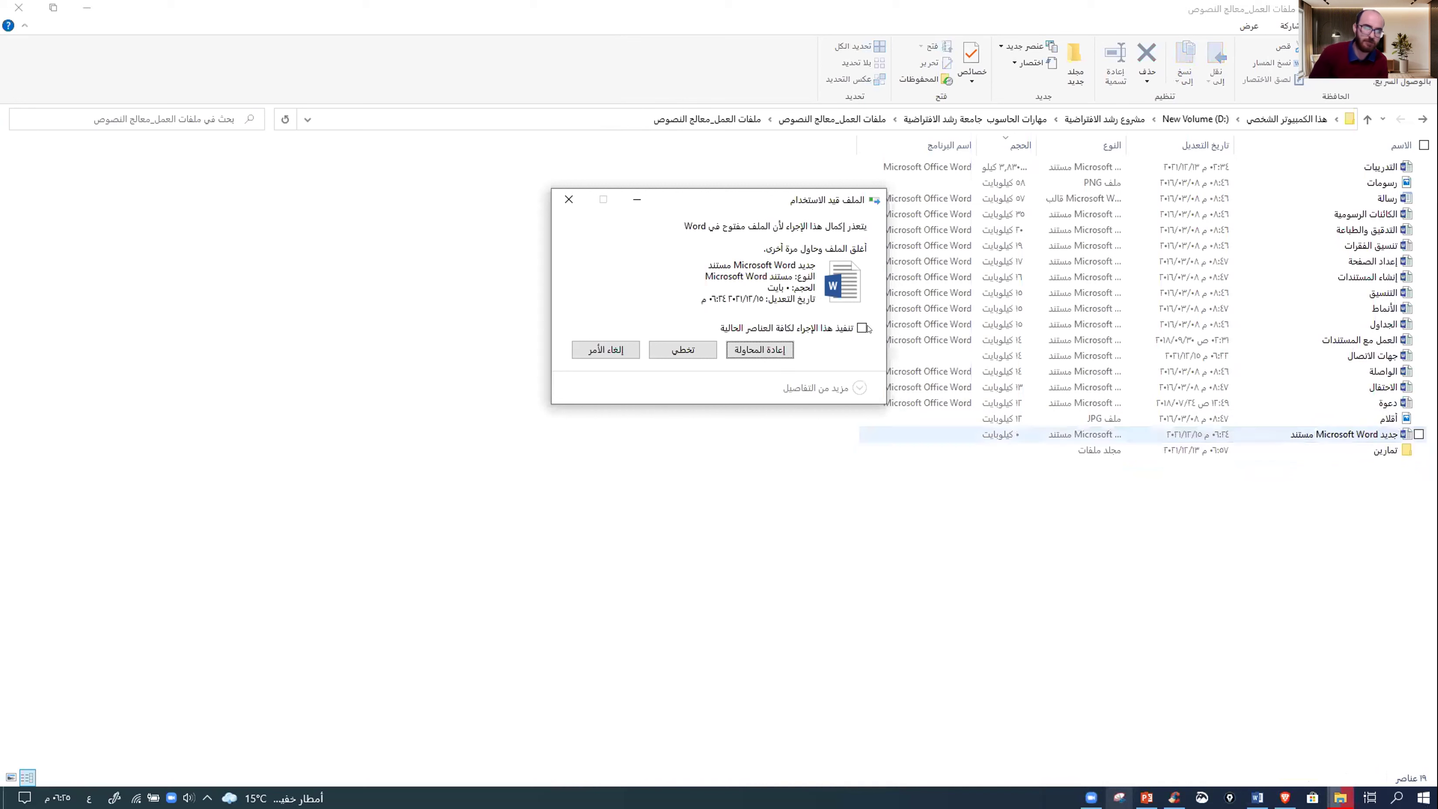
- Open Task Manager, bring up the blank new document in Word and close it
{"action": "left_click", "coordinate": [784, 438]}
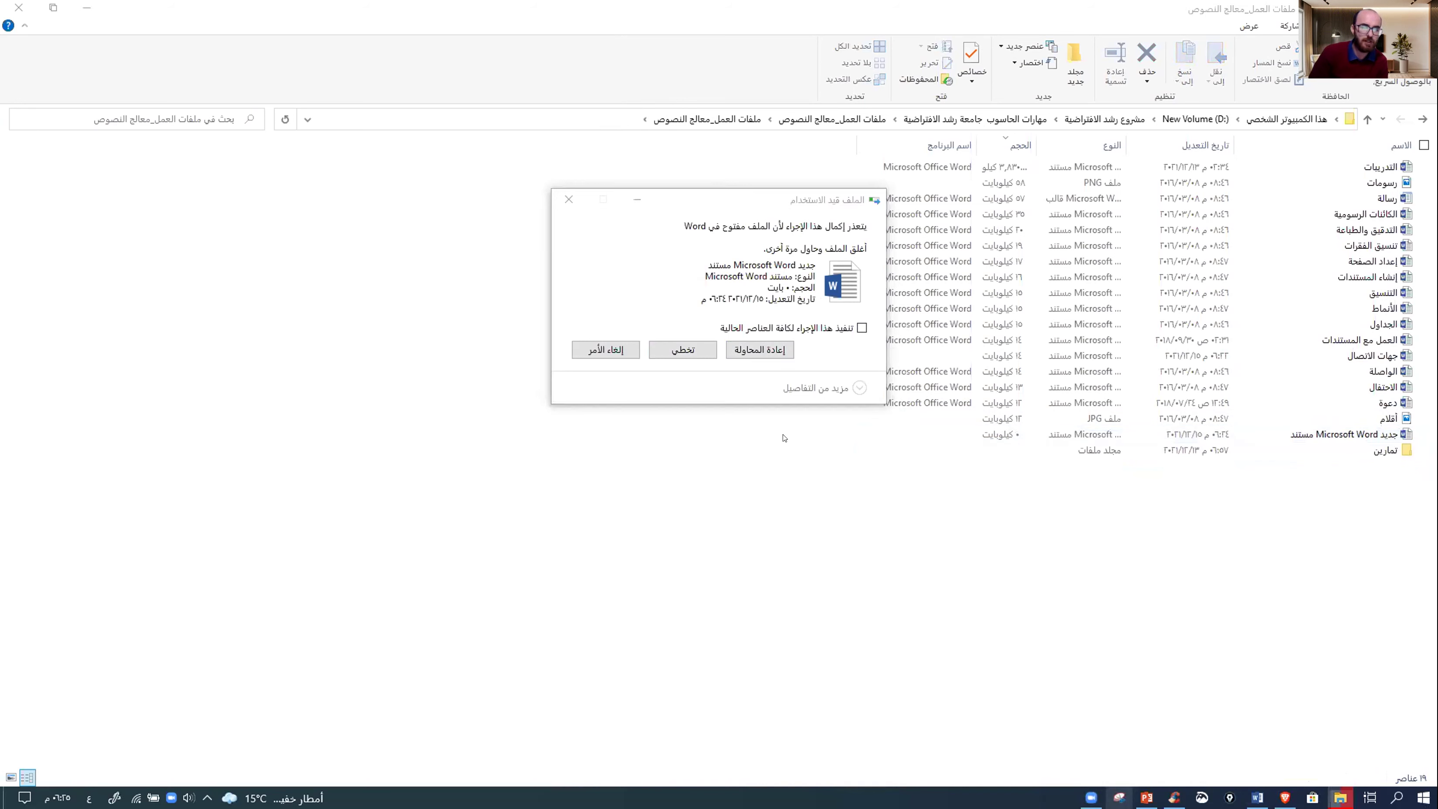
{"action": "key", "text": "shift+F10"}
{"action": "left_click", "coordinate": [819, 232]}
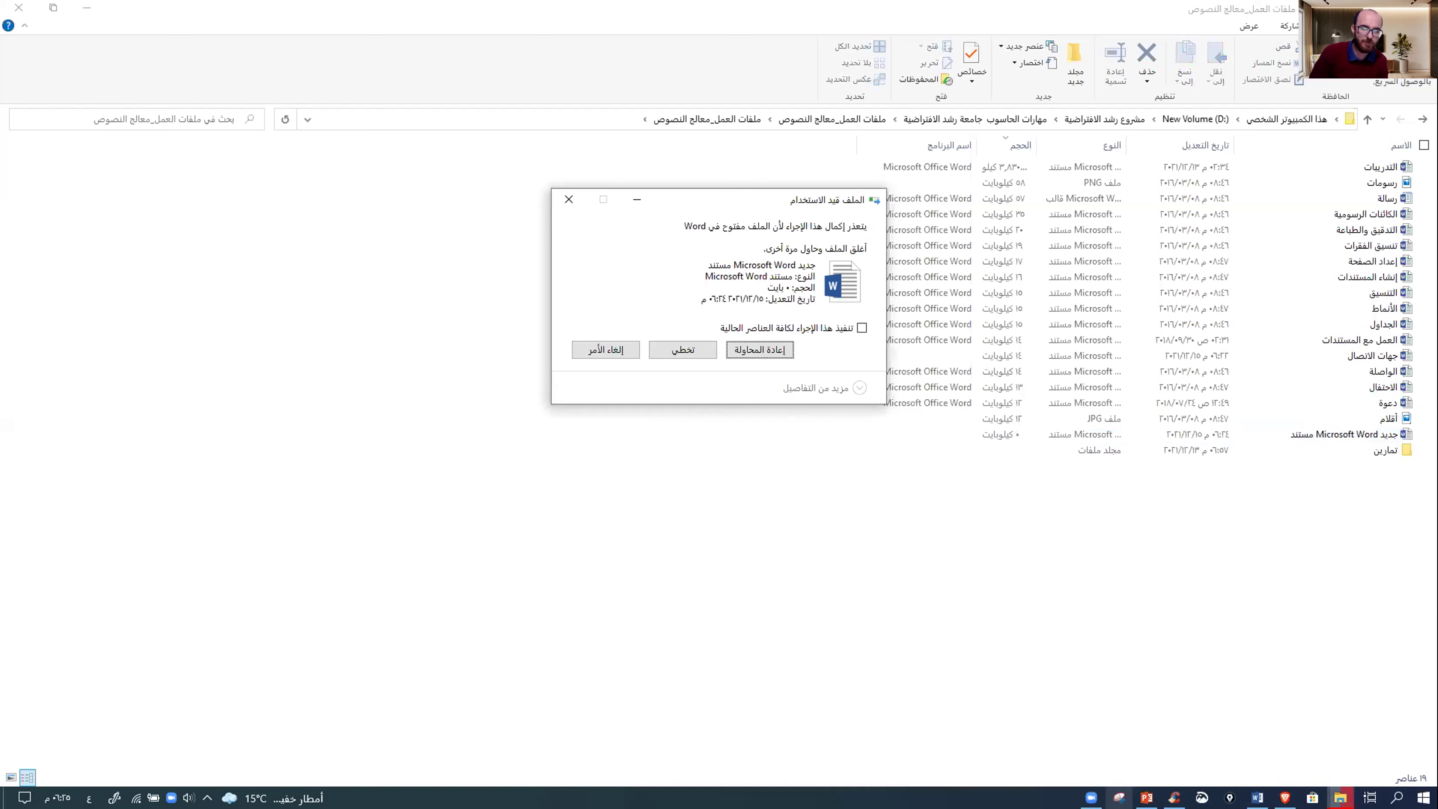
{"action": "key", "text": "shift+F10"}
{"action": "left_click", "coordinate": [843, 714]}
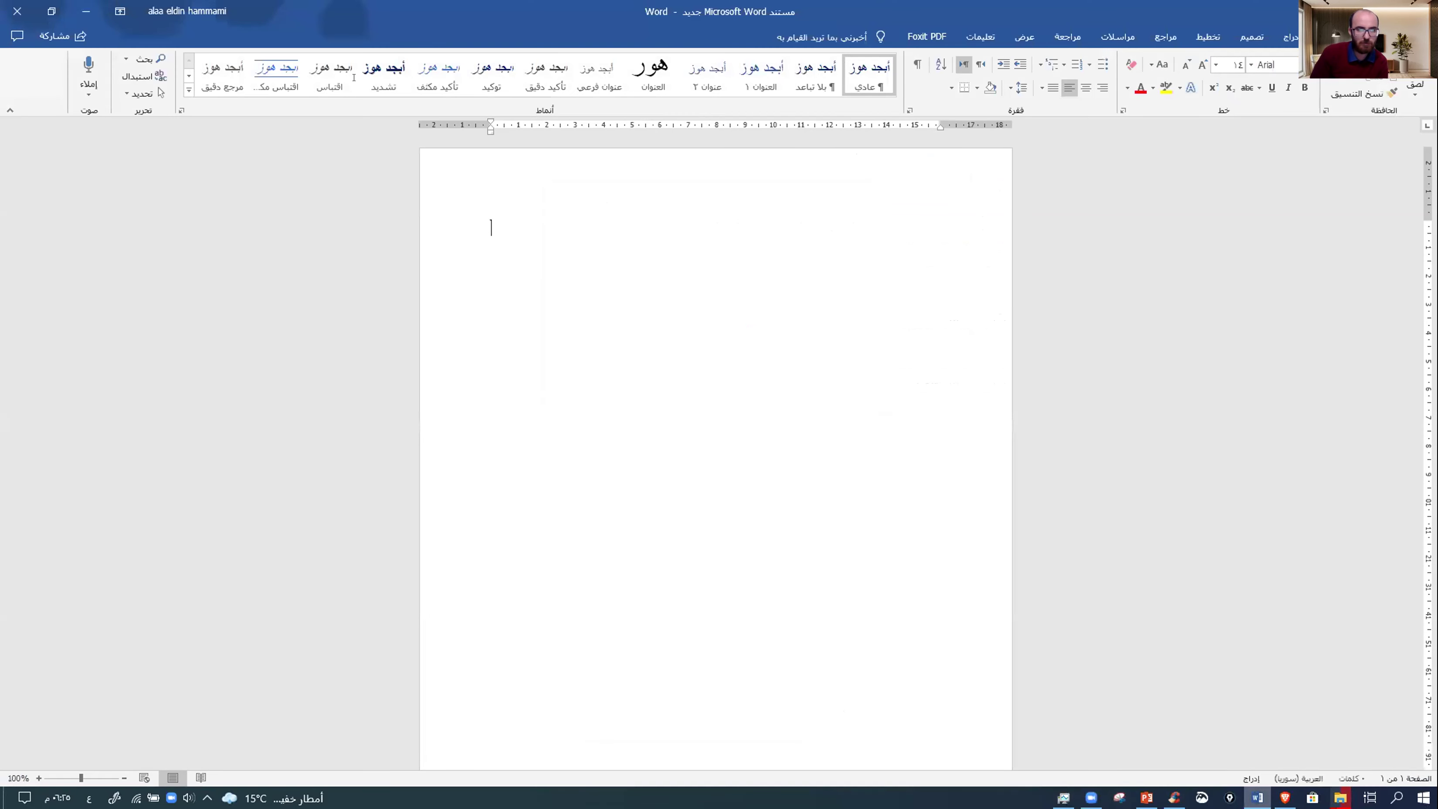
{"action": "left_click", "coordinate": [17, 11]}
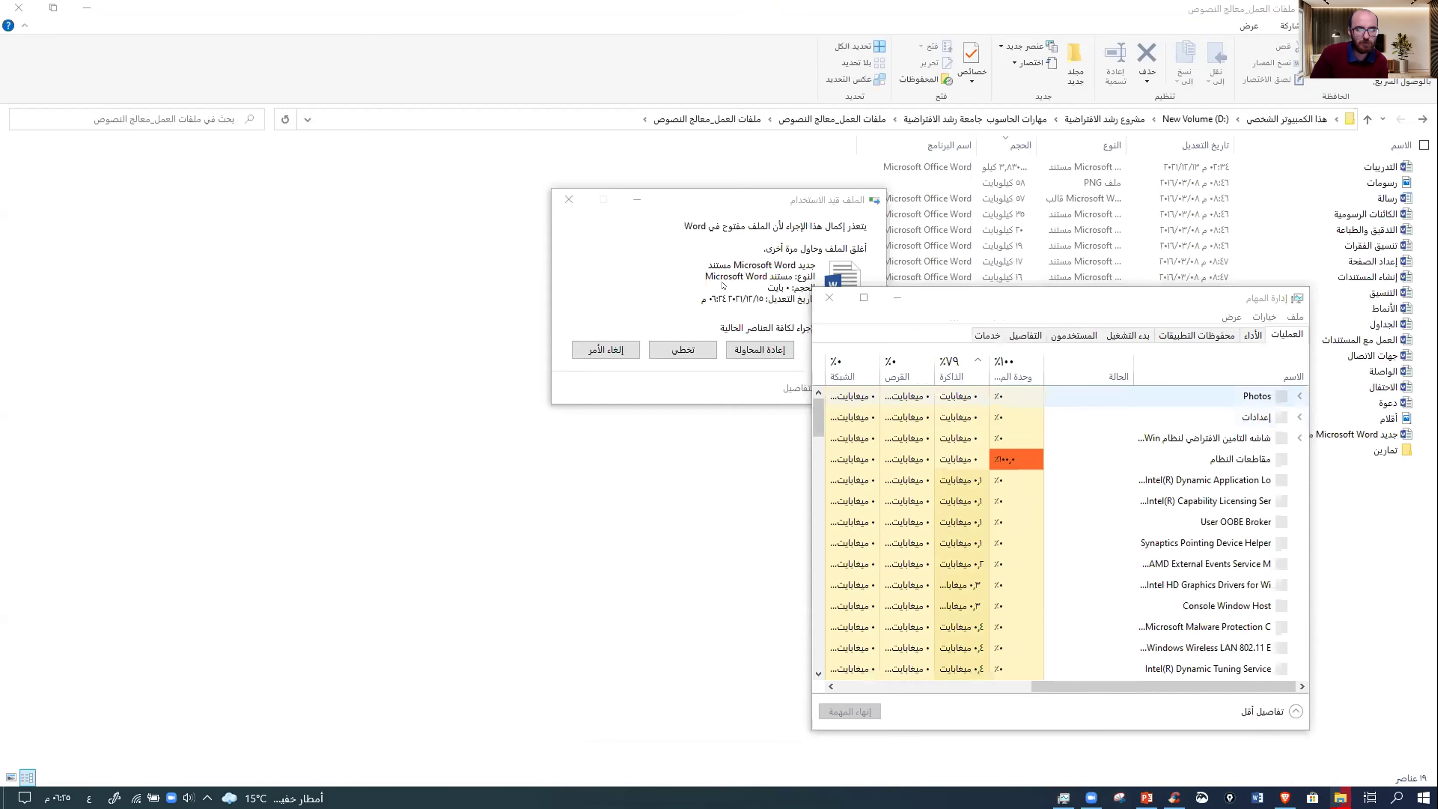
- Retry the pending deletion of the new Word document and close Task Manager
{"action": "left_click", "coordinate": [778, 337]}
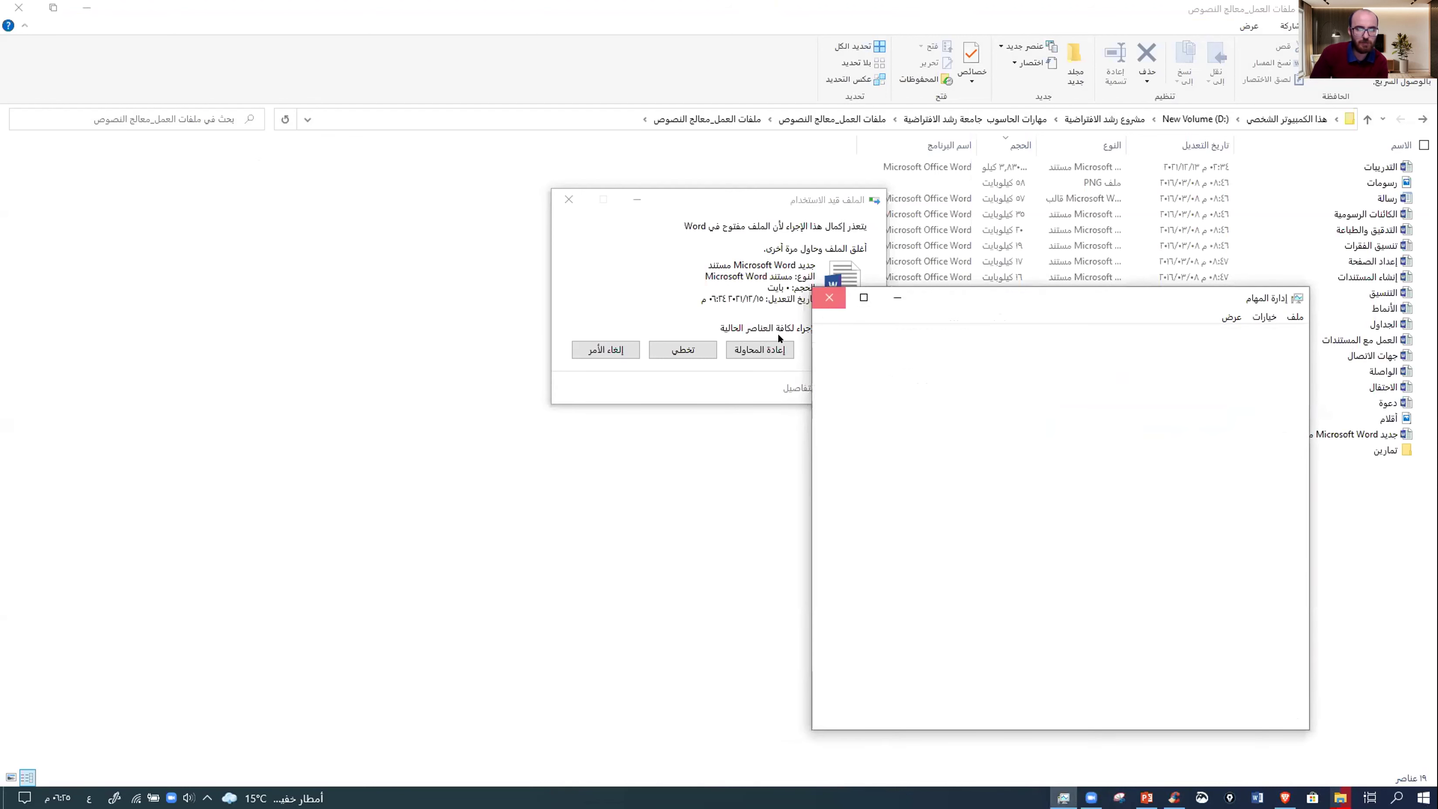
{"action": "left_click", "coordinate": [764, 348]}
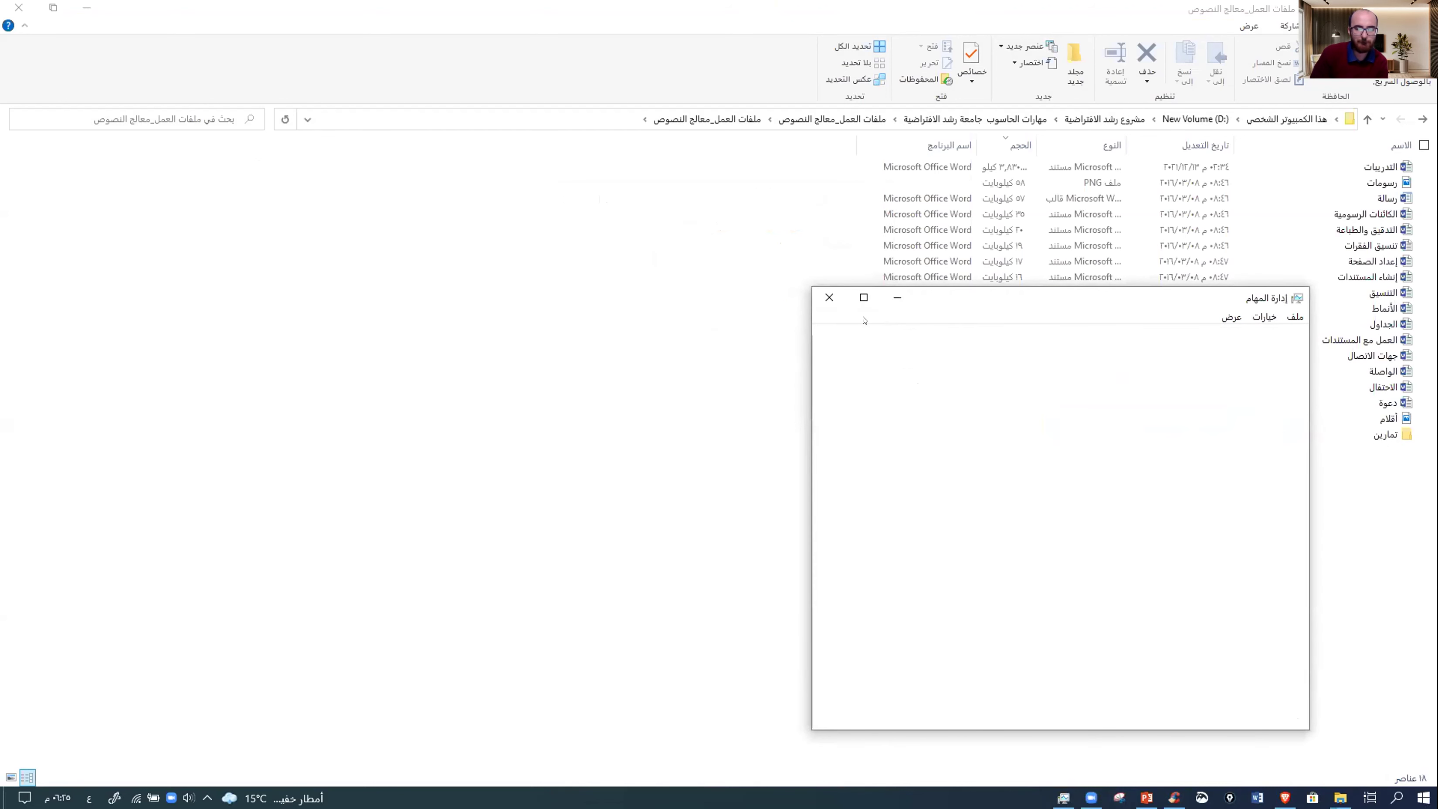
{"action": "left_click", "coordinate": [828, 300]}
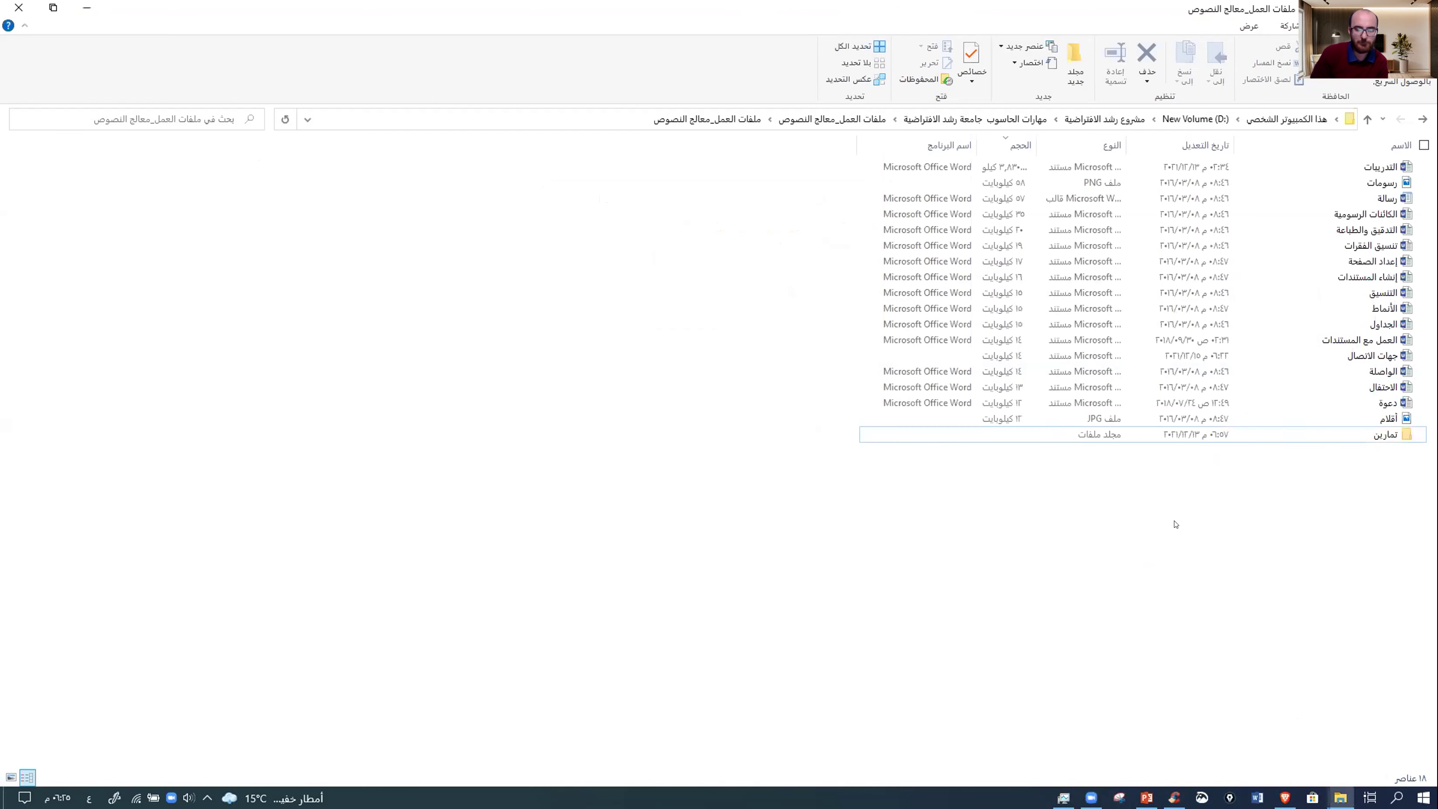
- Close the CCleaner window and terminate the pen tablet's background service
{"action": "left_click", "coordinate": [1175, 797]}
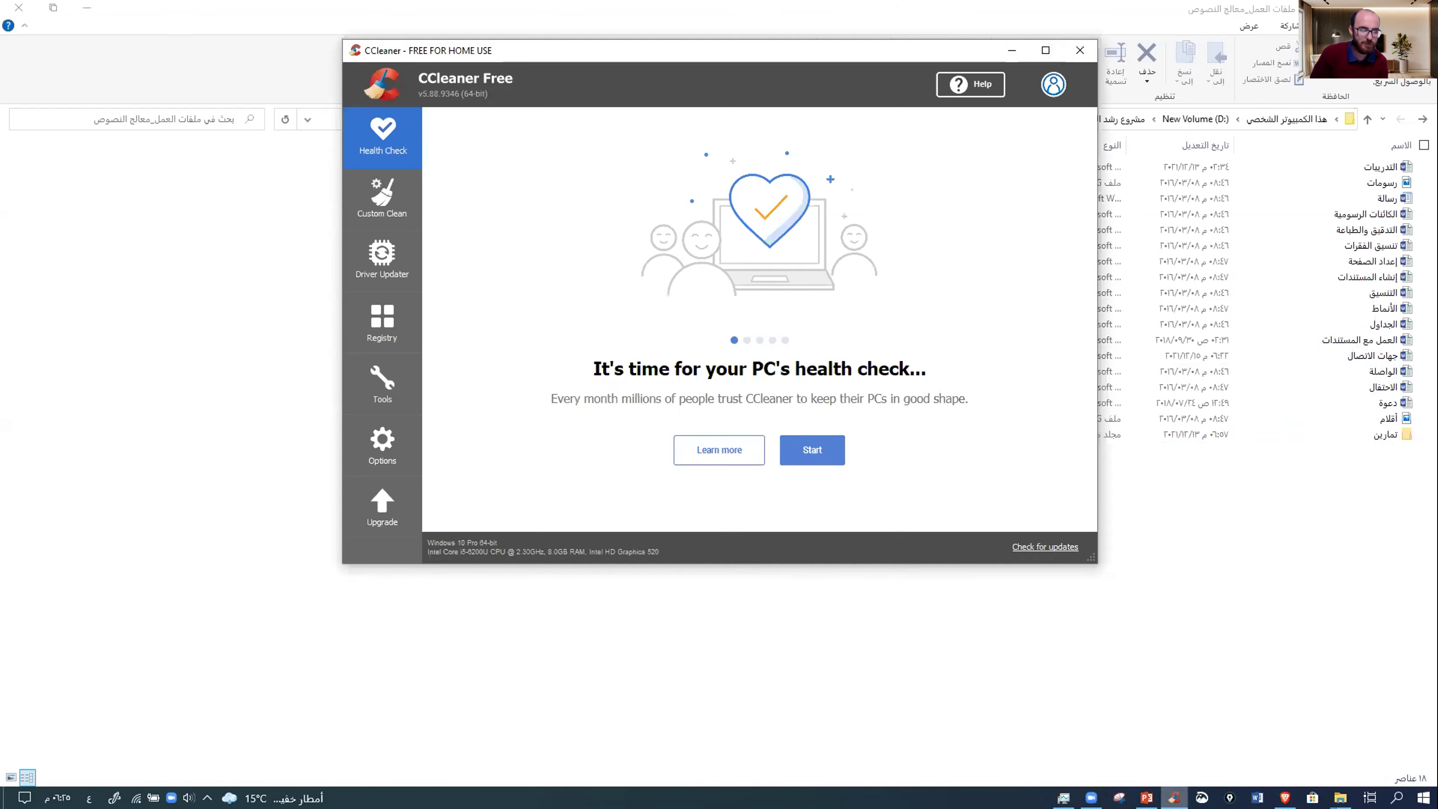
{"action": "left_click", "coordinate": [1080, 49]}
{"action": "left_click", "coordinate": [208, 797]}
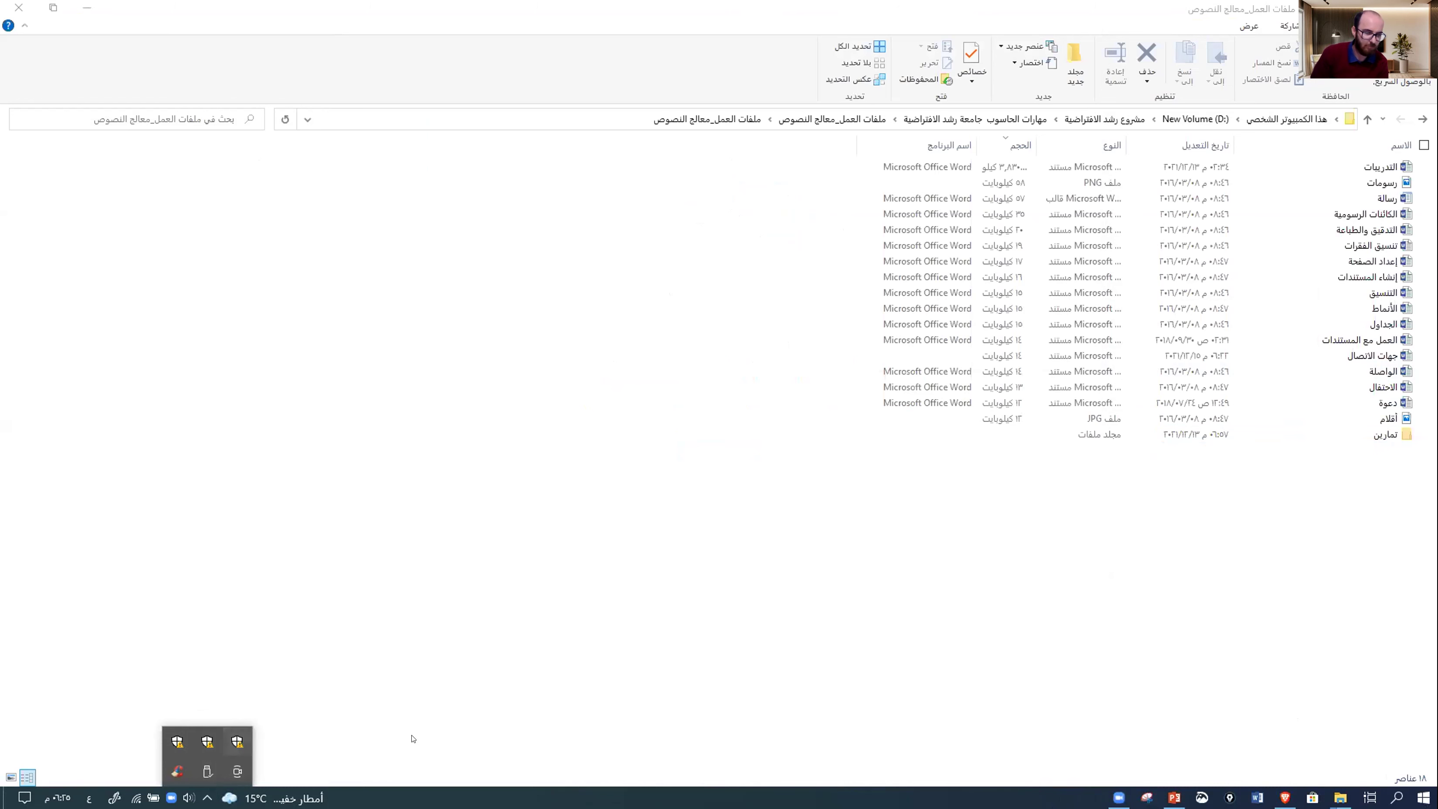
{"action": "left_click", "coordinate": [238, 743]}
{"action": "right_click", "coordinate": [237, 742]}
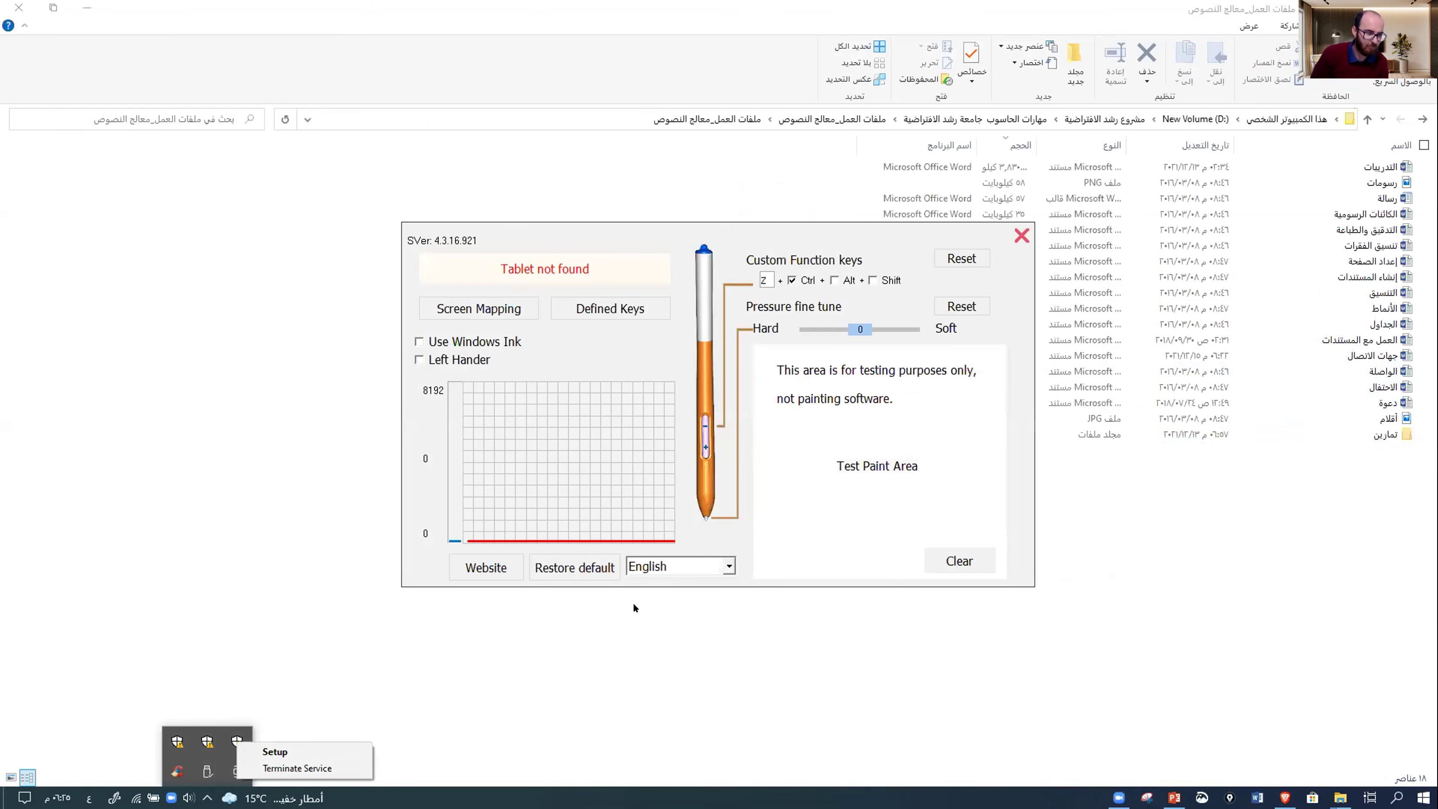
{"action": "left_click", "coordinate": [295, 771]}
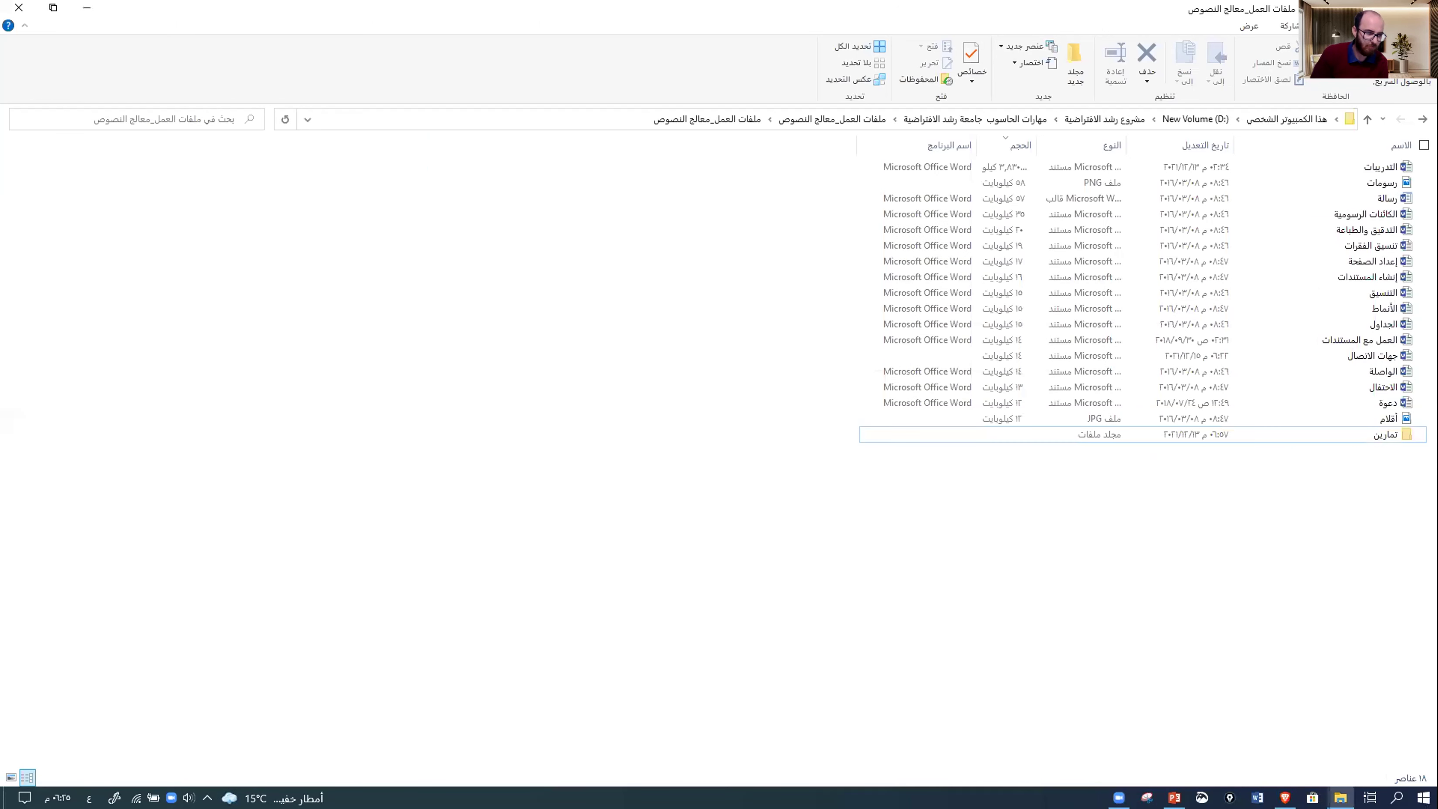
- Check the options of the security program and another background program in the notification area
{"action": "left_click", "coordinate": [207, 798]}
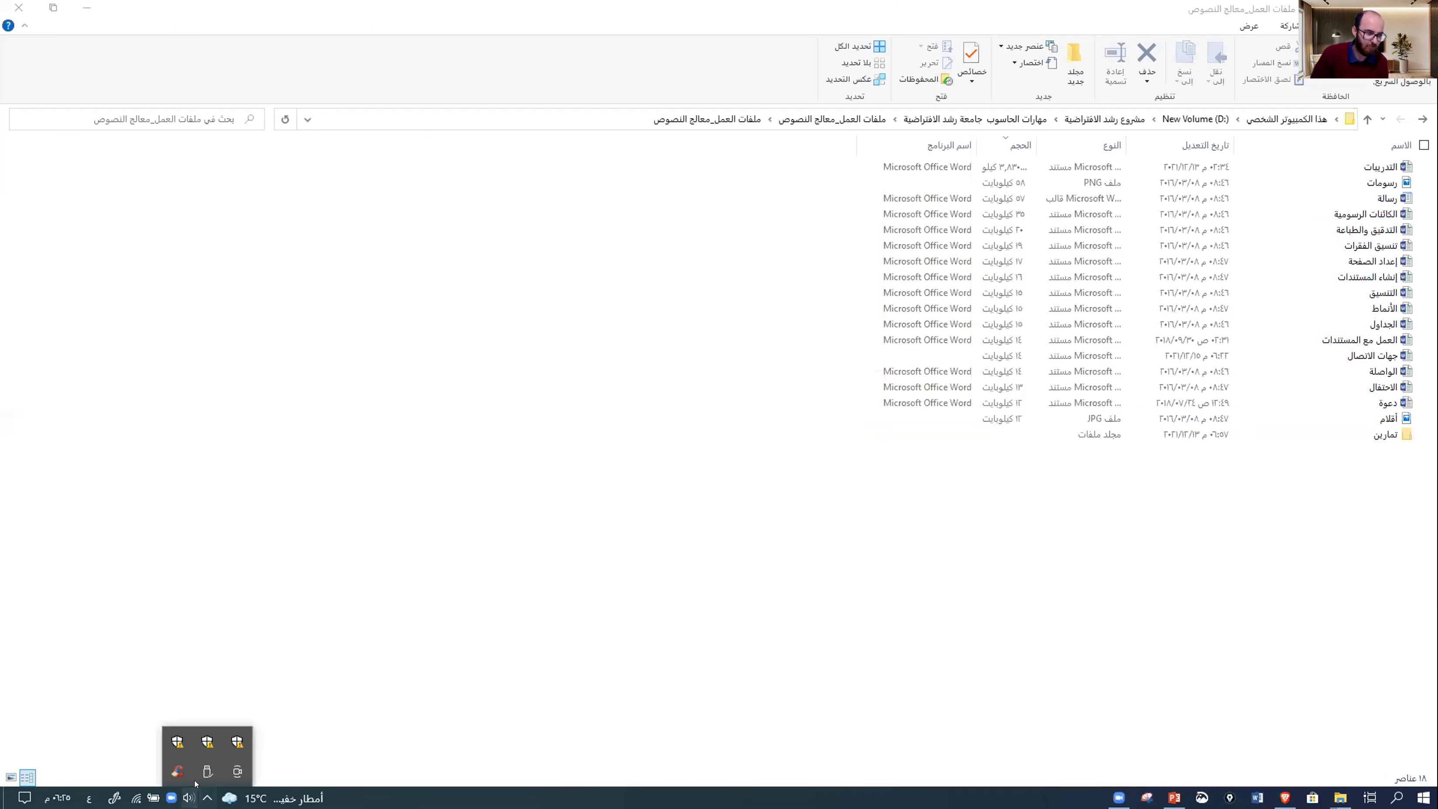
{"action": "right_click", "coordinate": [176, 742]}
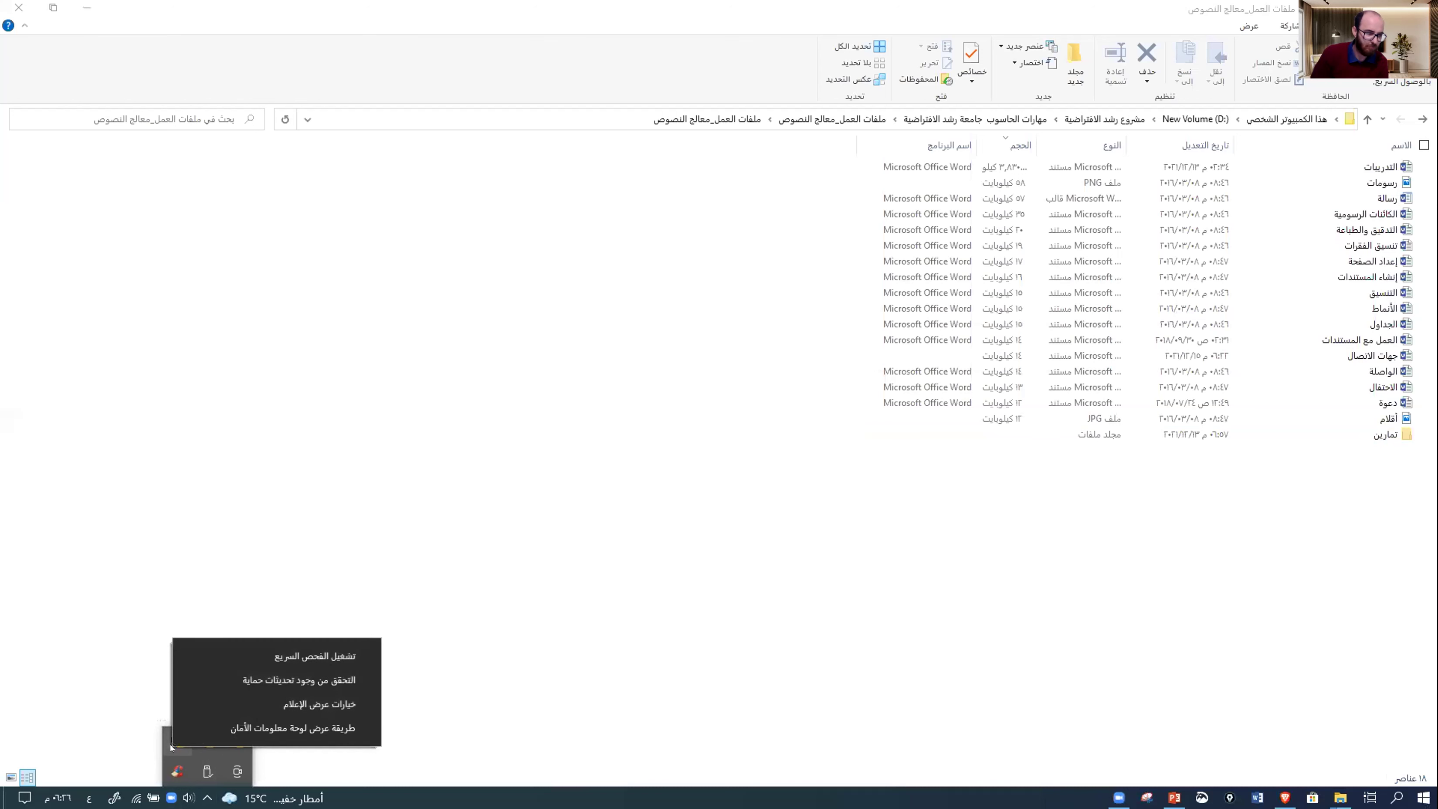
{"action": "right_click", "coordinate": [177, 773]}
{"action": "left_click", "coordinate": [209, 722]}
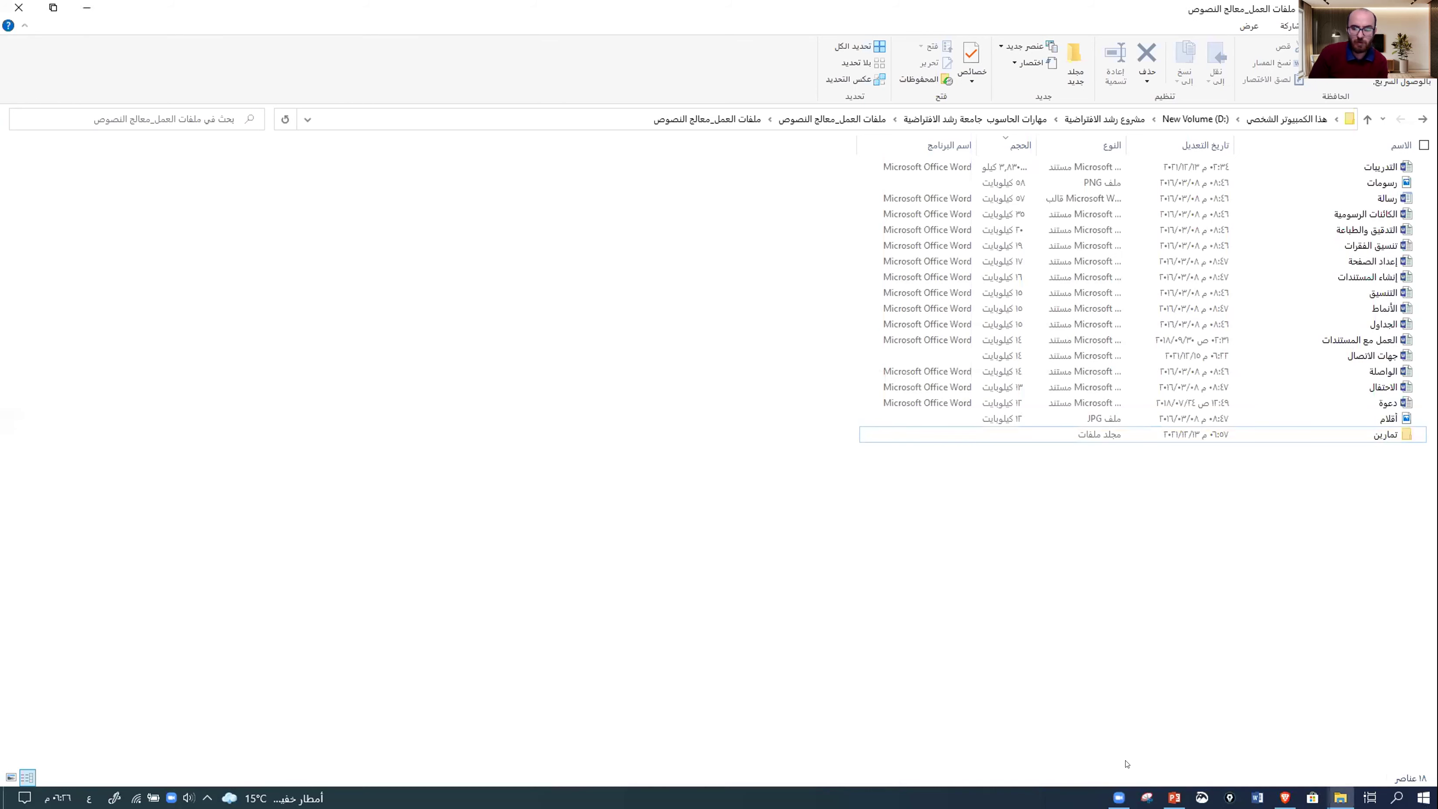
- Switch to the CS-7 presentation in PowerPoint to view the slide on copying files to attached storage, and return to File Explorer
{"action": "left_click", "coordinate": [1174, 797]}
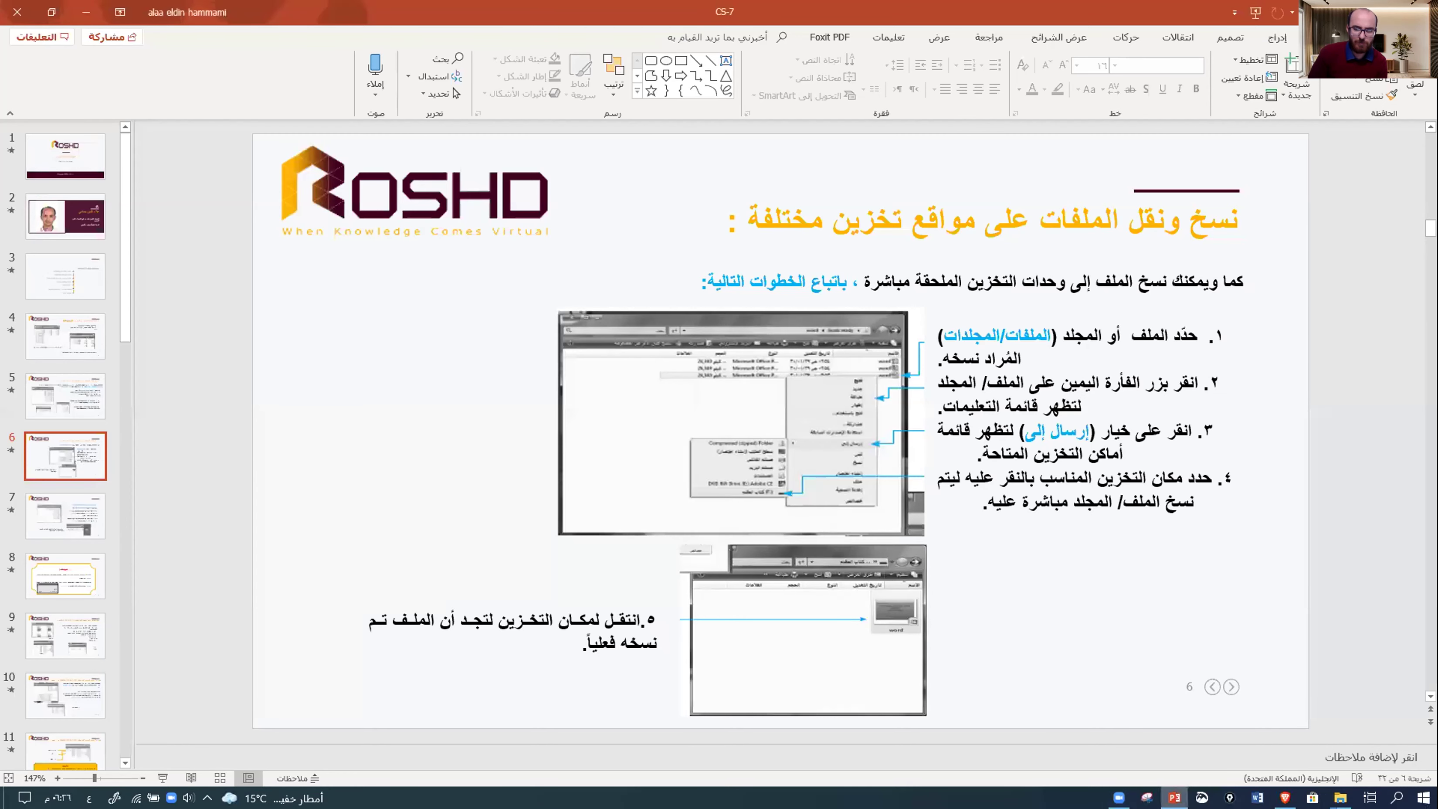
{"action": "key", "text": "alt+Tab"}
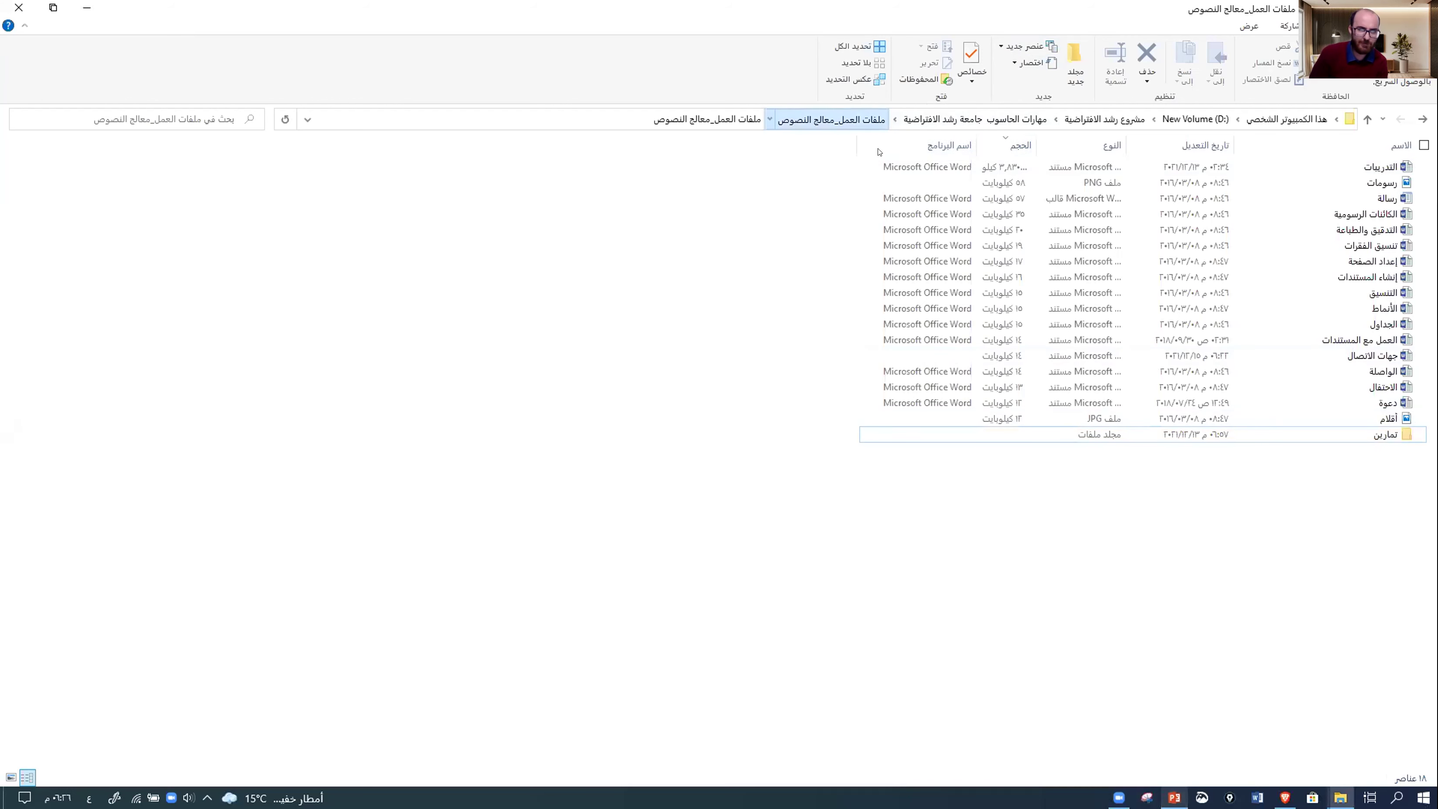
- Return to the parent ملفات العمل_معالج النصوص folder, send the work file folder to the desktop as a shortcut, and show the desktop
{"action": "left_click", "coordinate": [833, 119]}
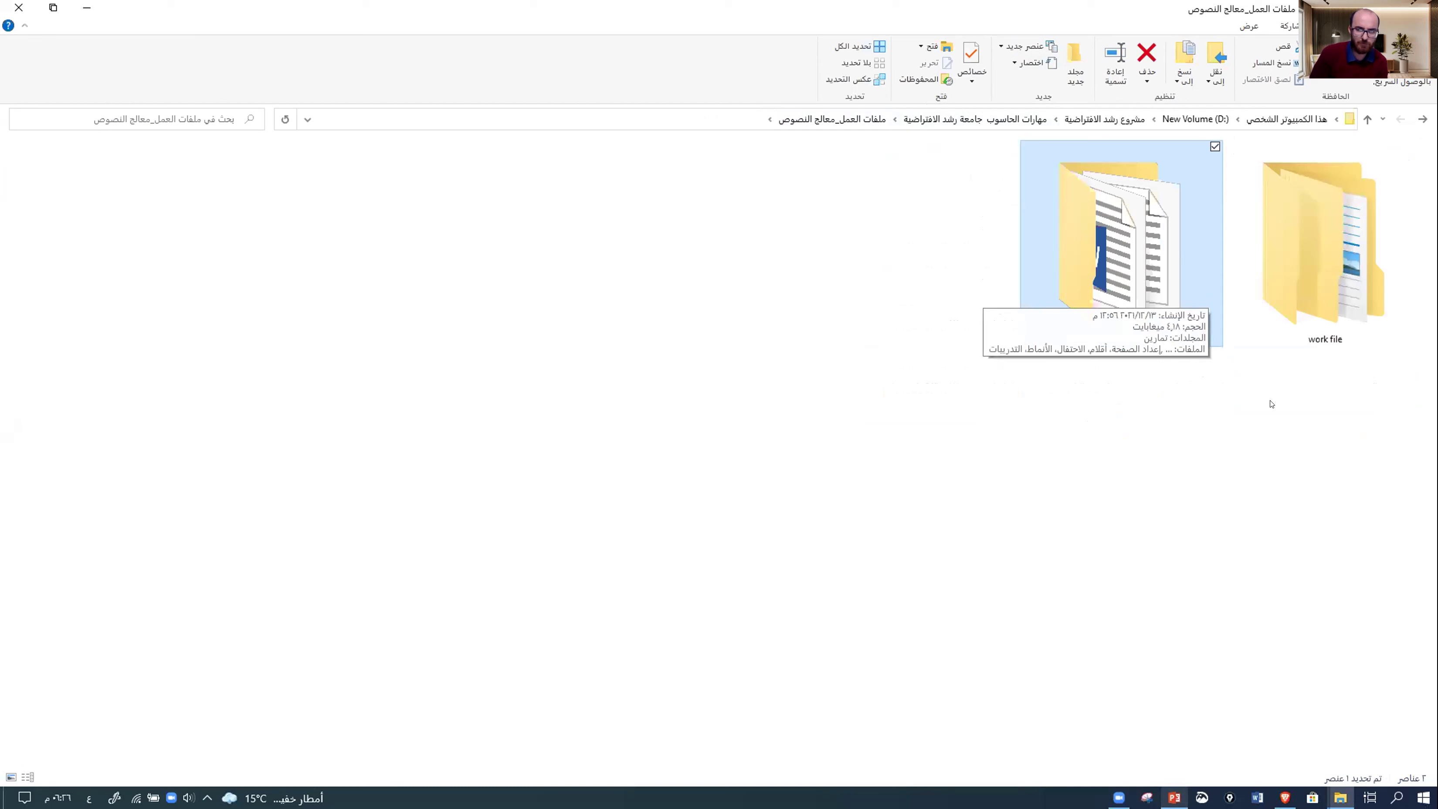
{"action": "key", "text": "Right"}
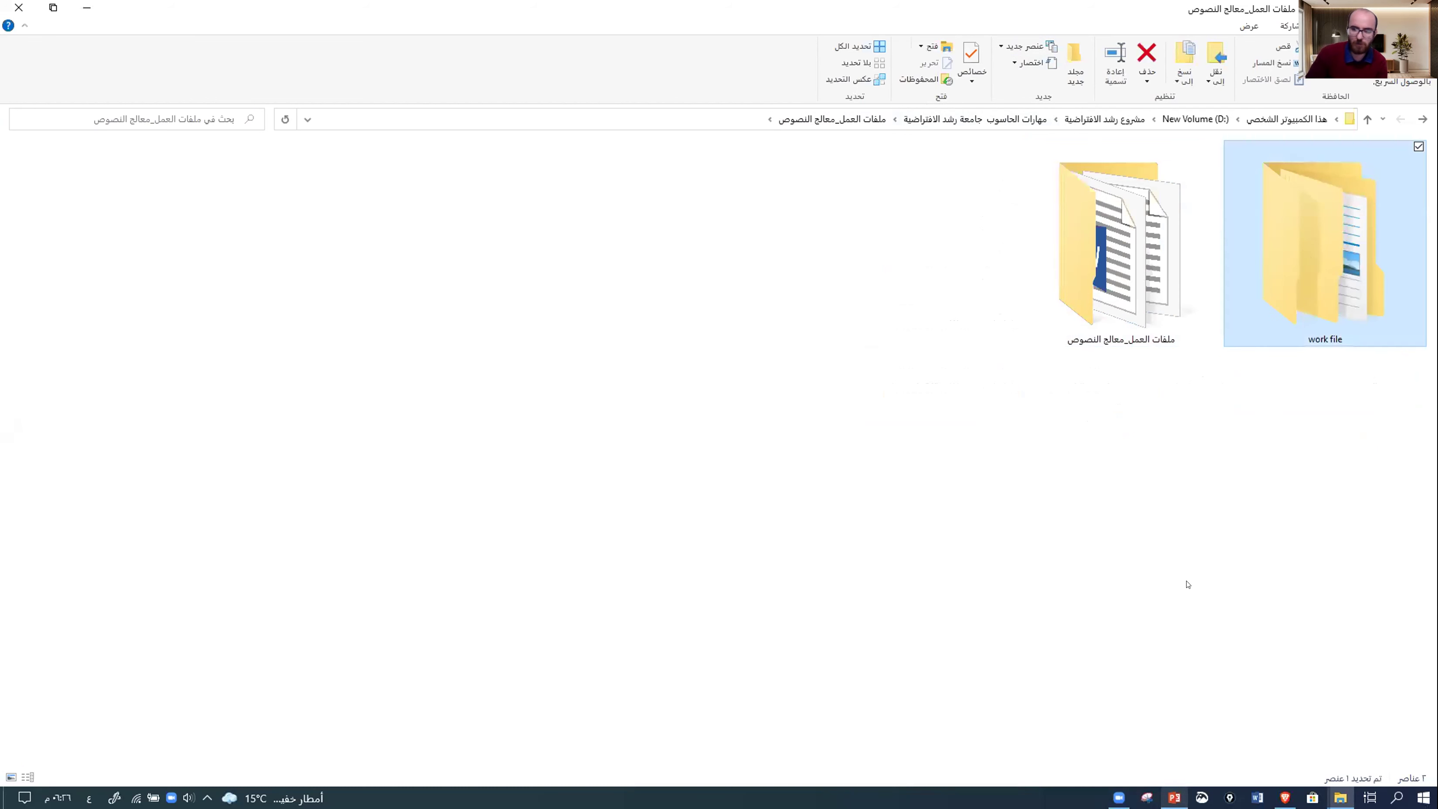
{"action": "right_click", "coordinate": [1282, 268]}
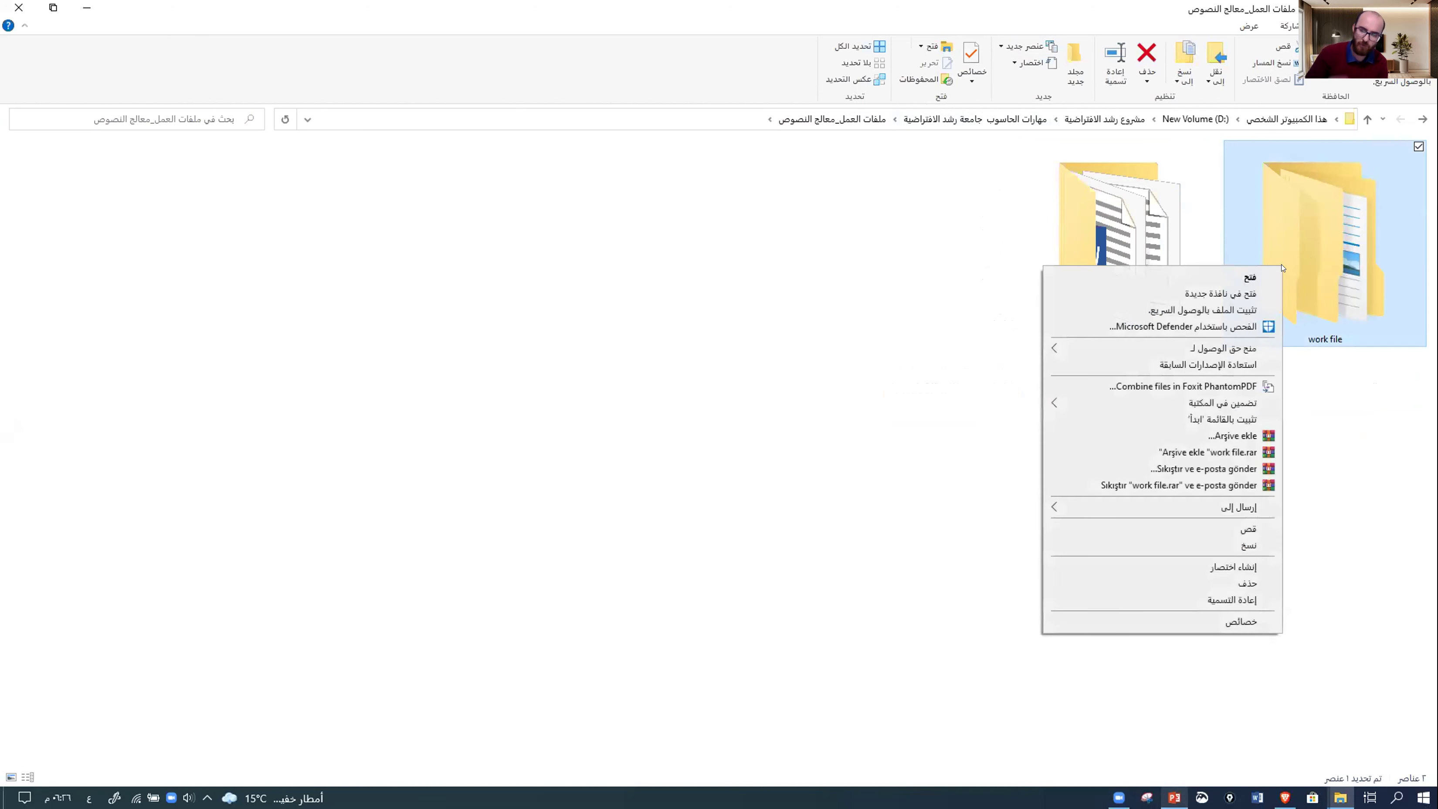
{"action": "mouse_move", "coordinate": [1218, 507]}
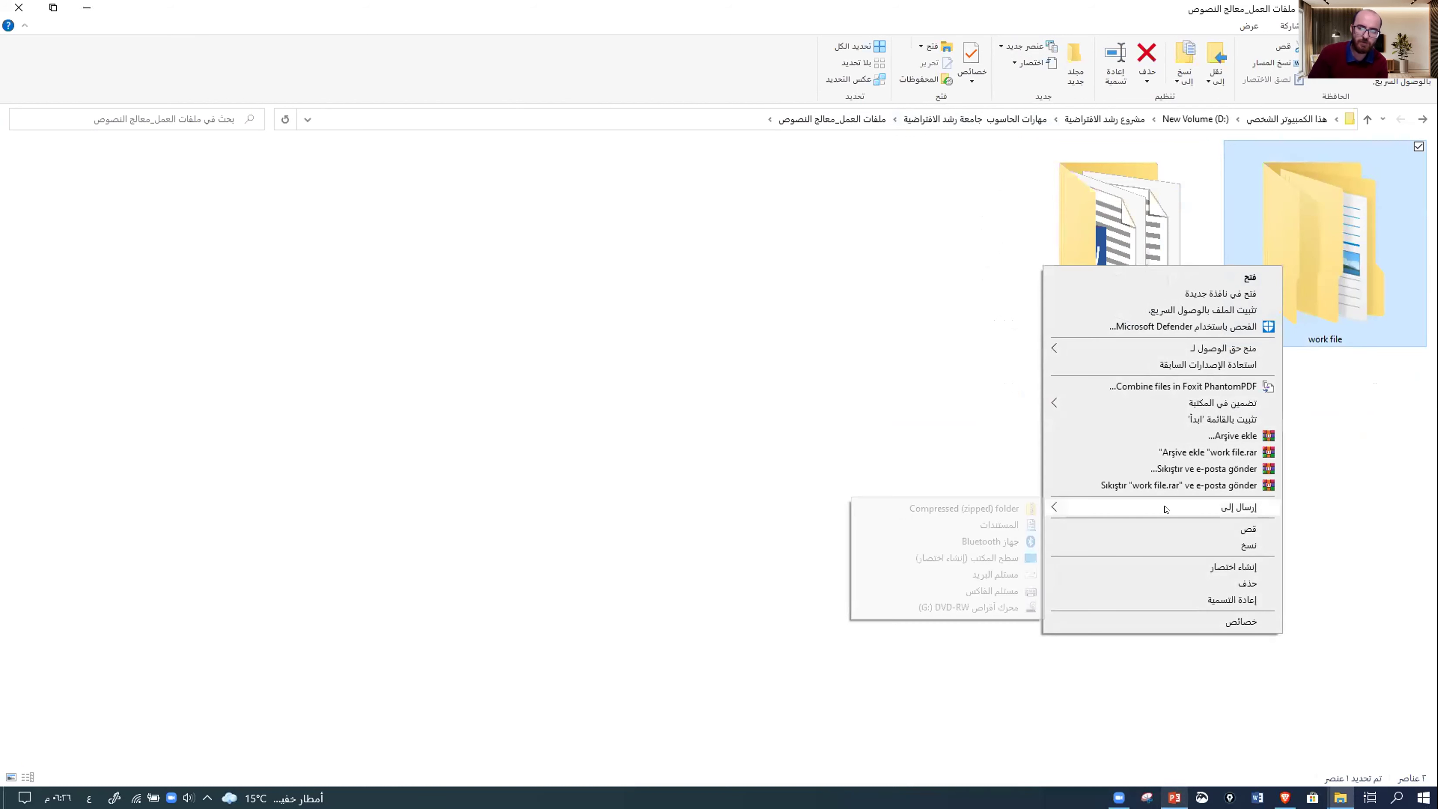
{"action": "left_click", "coordinate": [957, 558]}
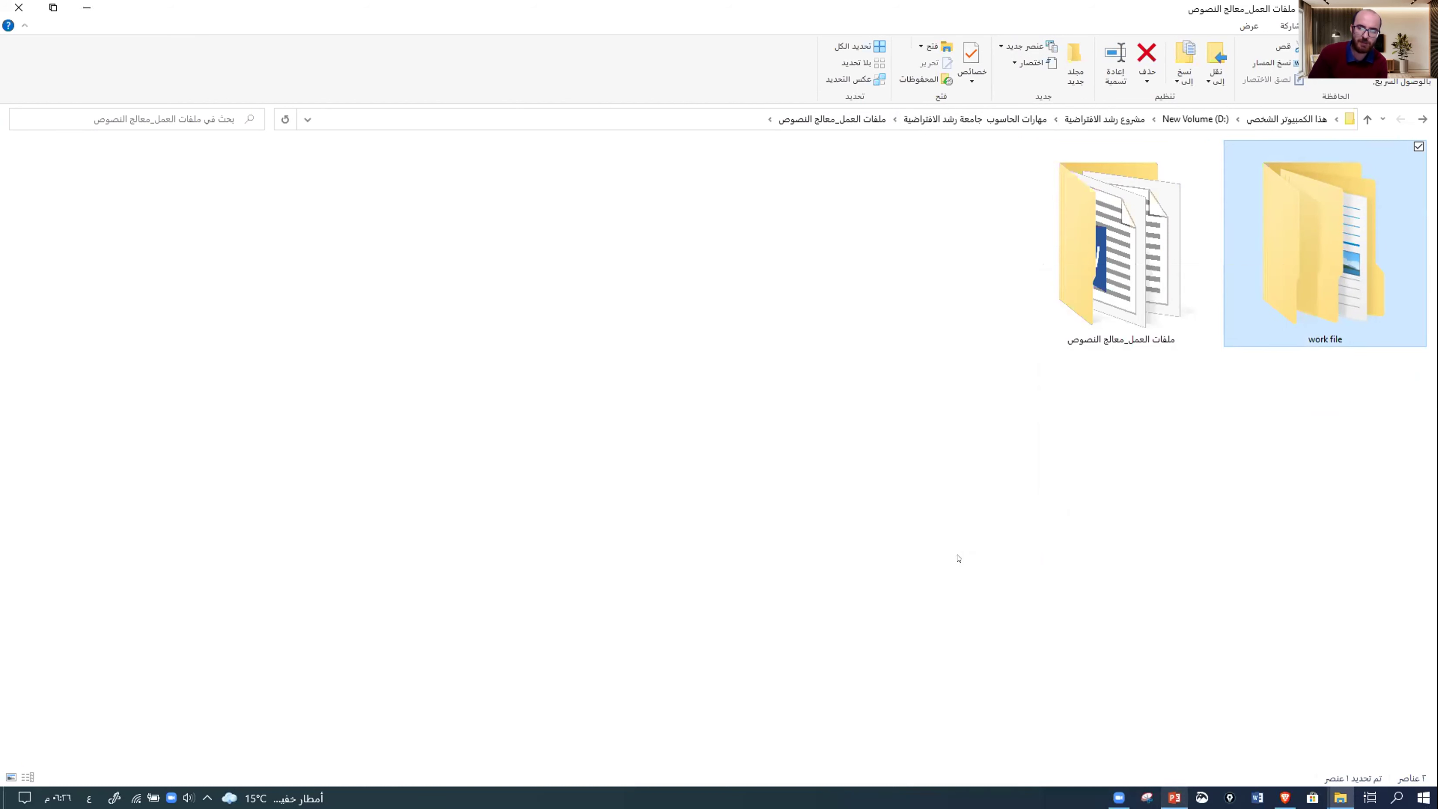
{"action": "right_click", "coordinate": [1344, 247]}
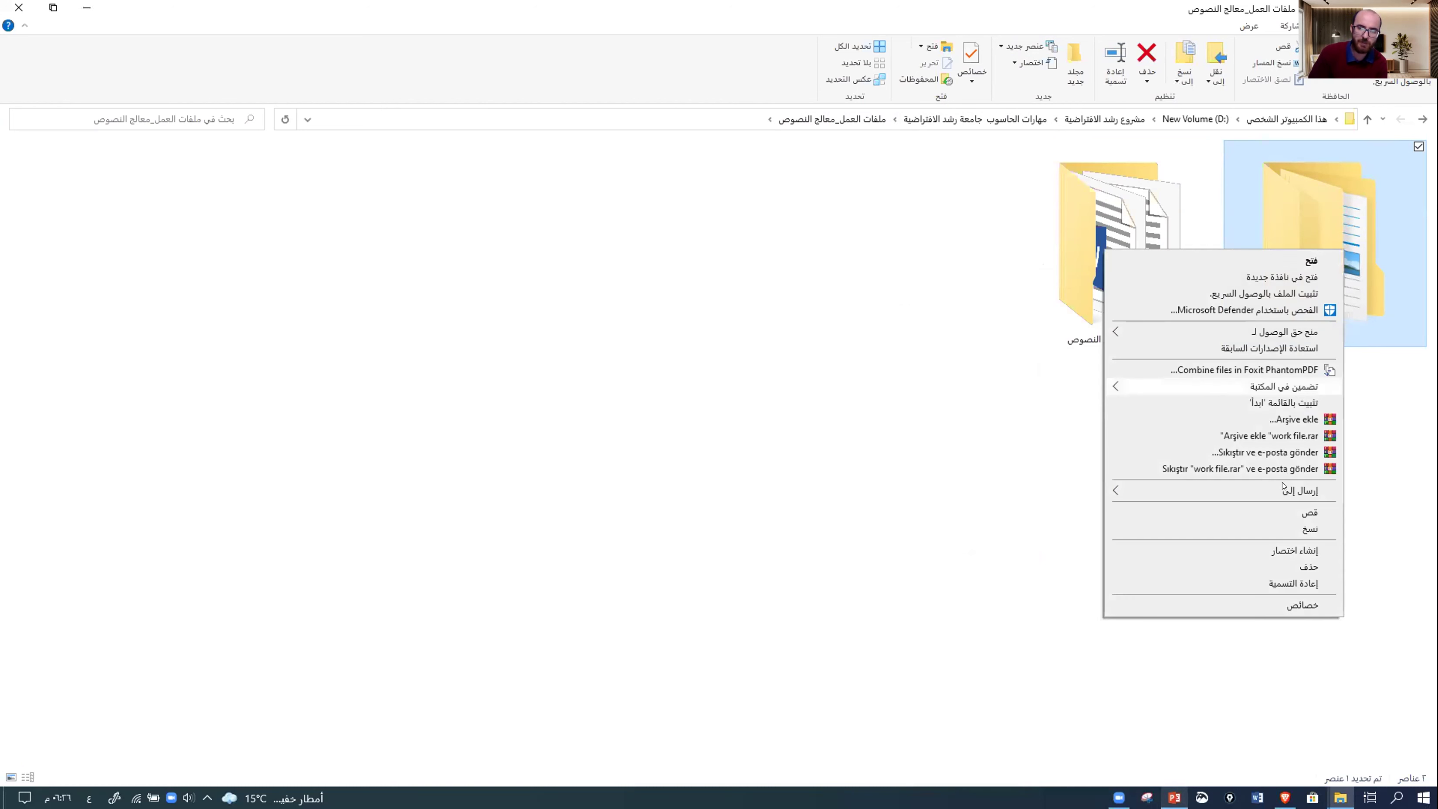
{"action": "mouse_move", "coordinate": [1217, 491]}
{"action": "left_click", "coordinate": [1005, 540]}
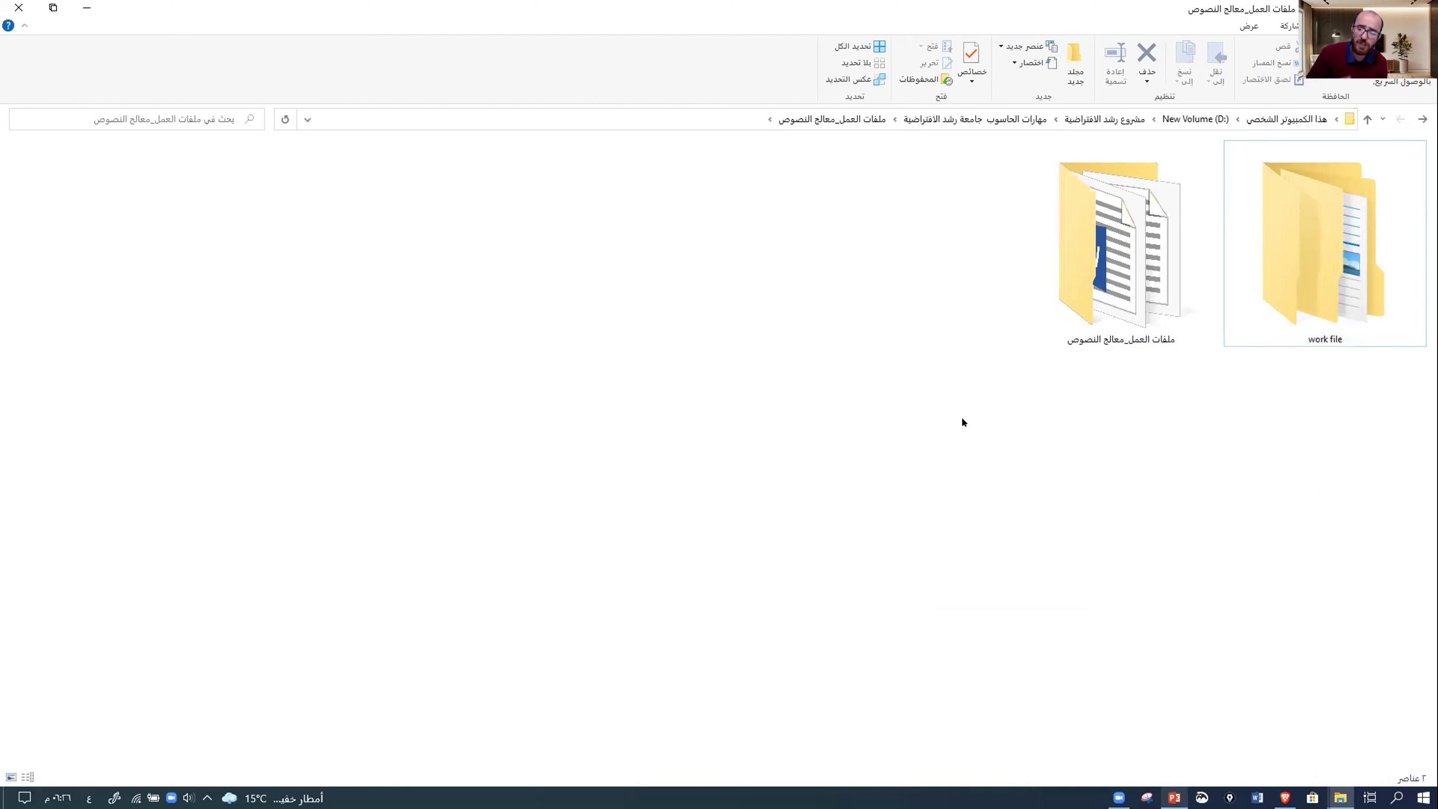
{"action": "key", "text": "super+d"}
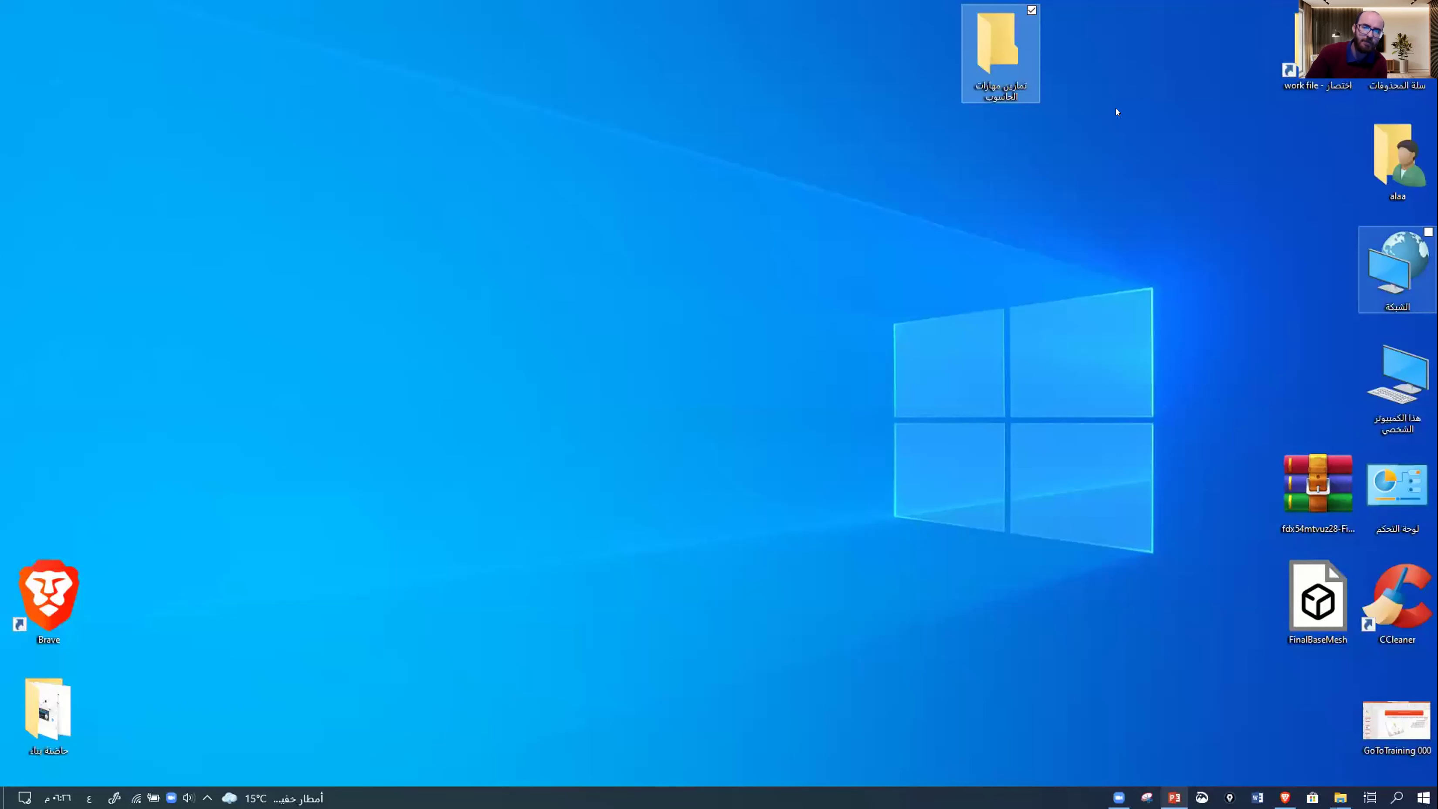
- Rename the new desktop shortcut to work file by removing the اختصار wording from its name
{"action": "left_click", "coordinate": [1296, 62]}
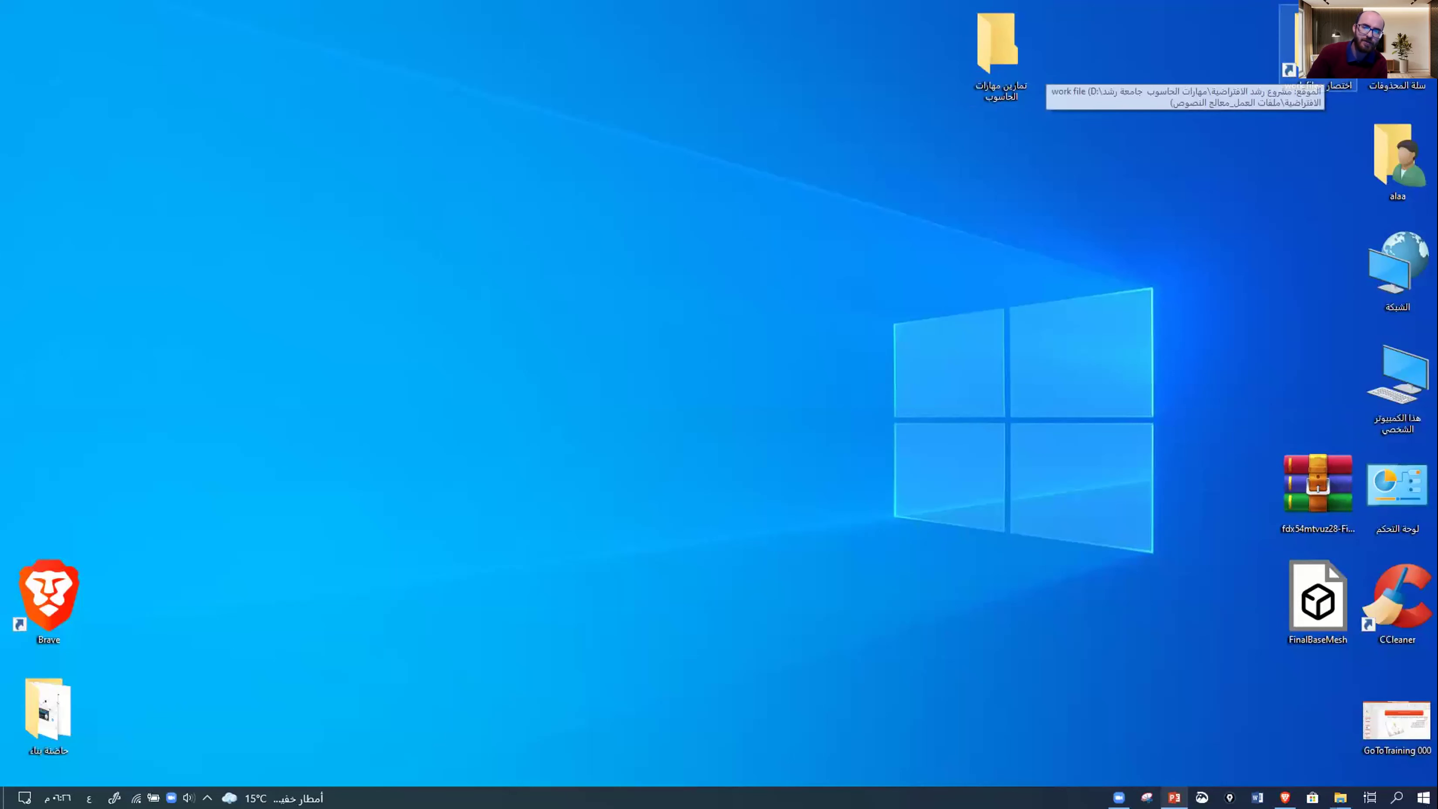
{"action": "left_click", "coordinate": [1314, 83]}
{"action": "left_click", "coordinate": [1313, 81]}
{"action": "left_click_drag", "start_coordinate": [1316, 85], "coordinate": [1348, 83]}
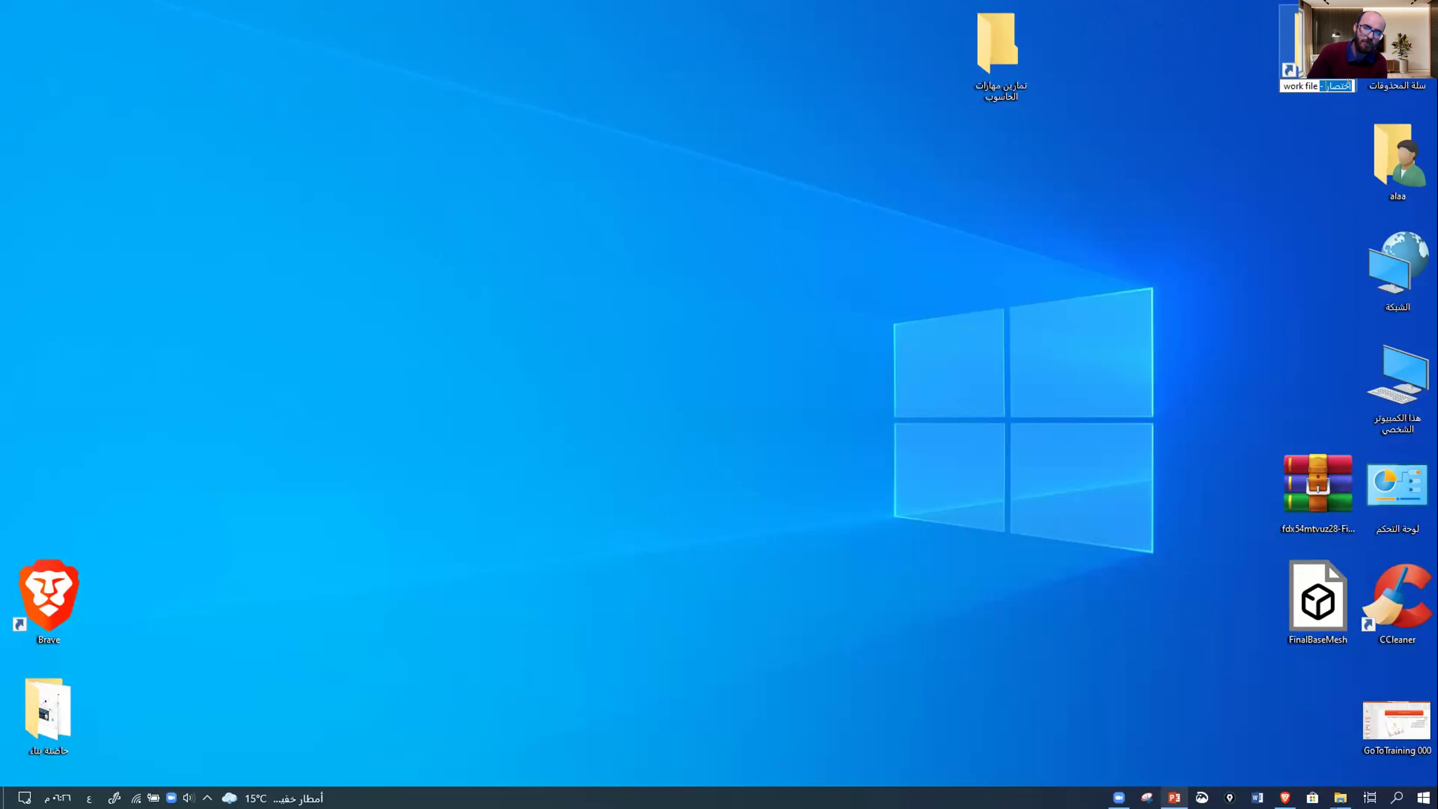
{"action": "key", "text": "BackSpace"}
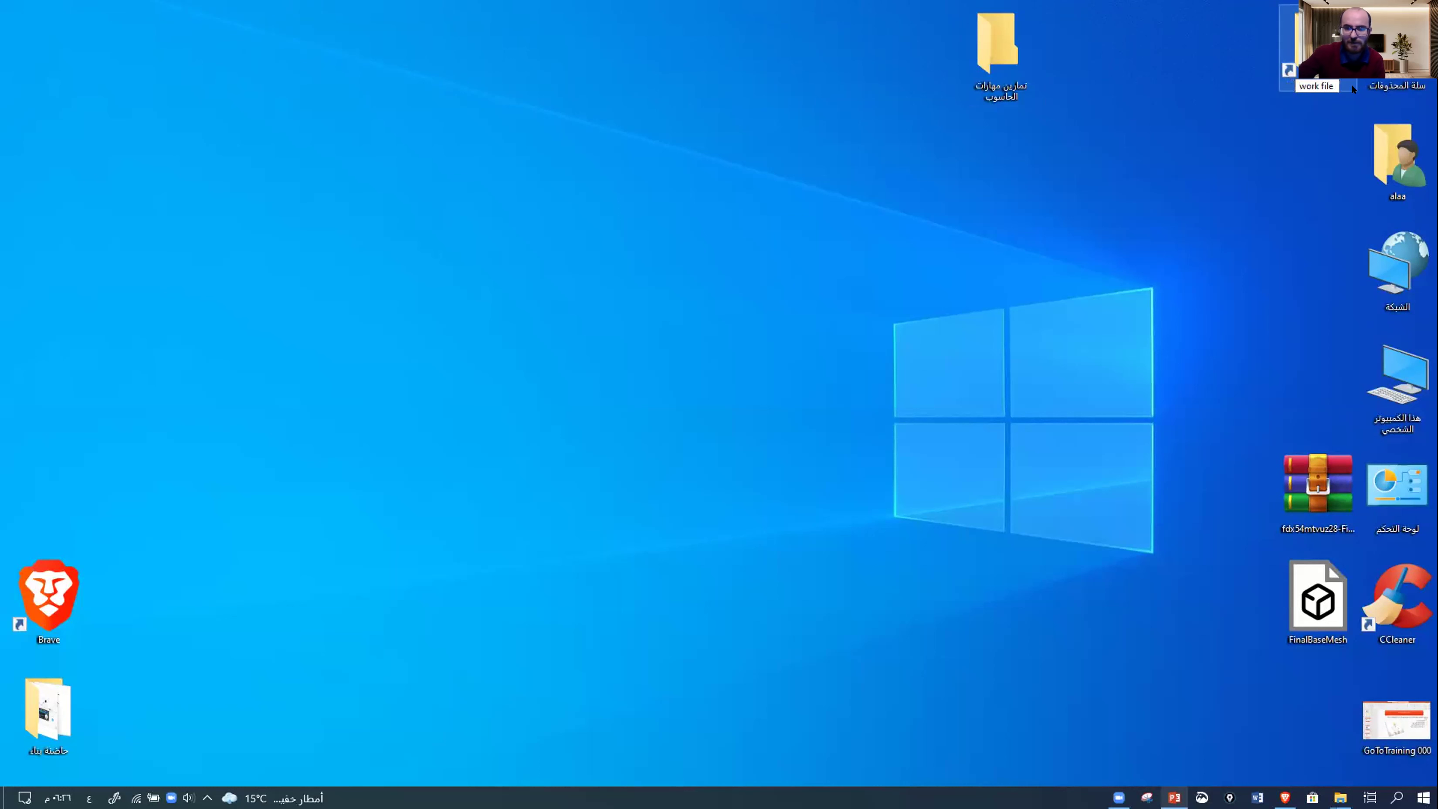
{"action": "left_click", "coordinate": [1283, 79]}
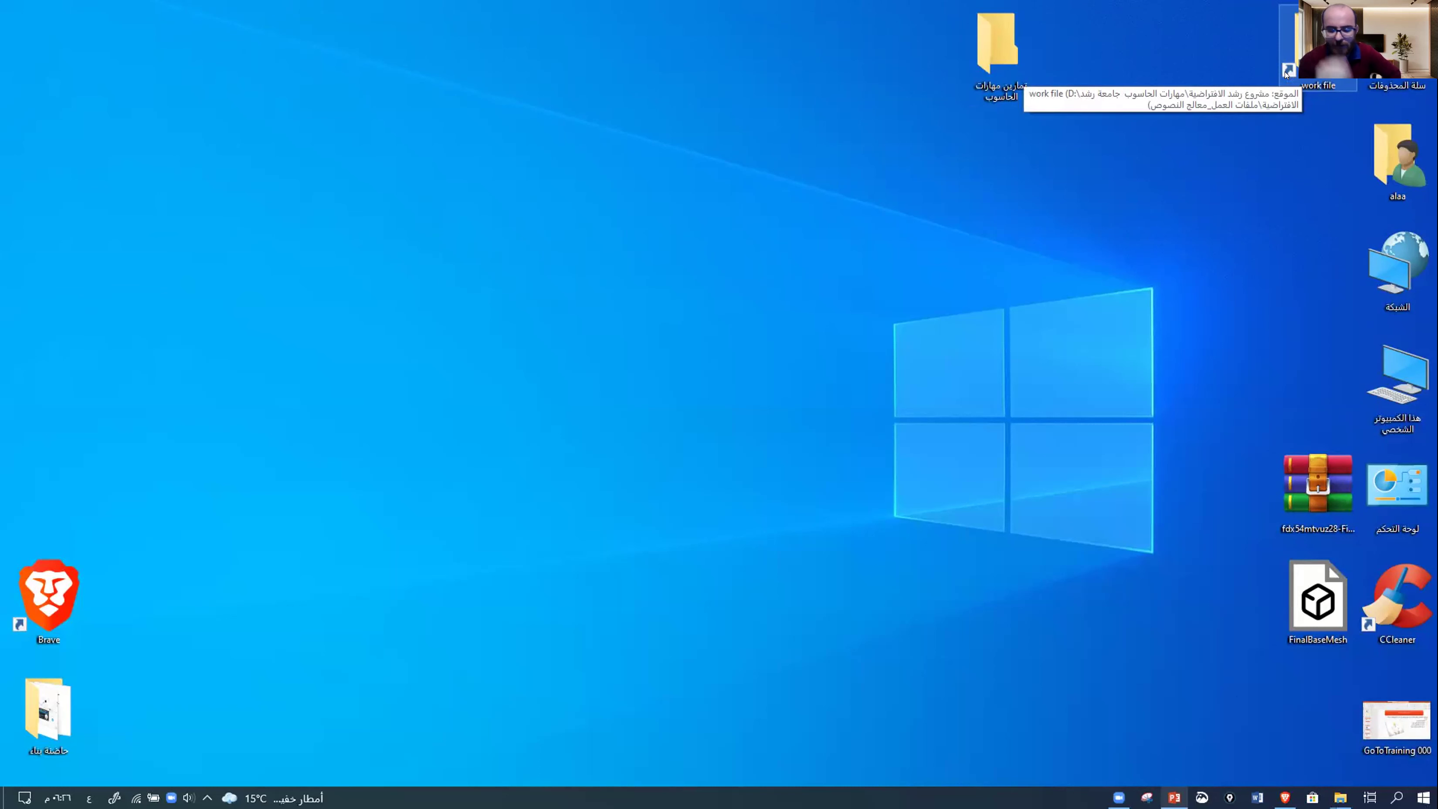
- Check where the work file shortcut leads by opening its folder location and the folder itself, and return to the desktop
{"action": "right_click", "coordinate": [1287, 74]}
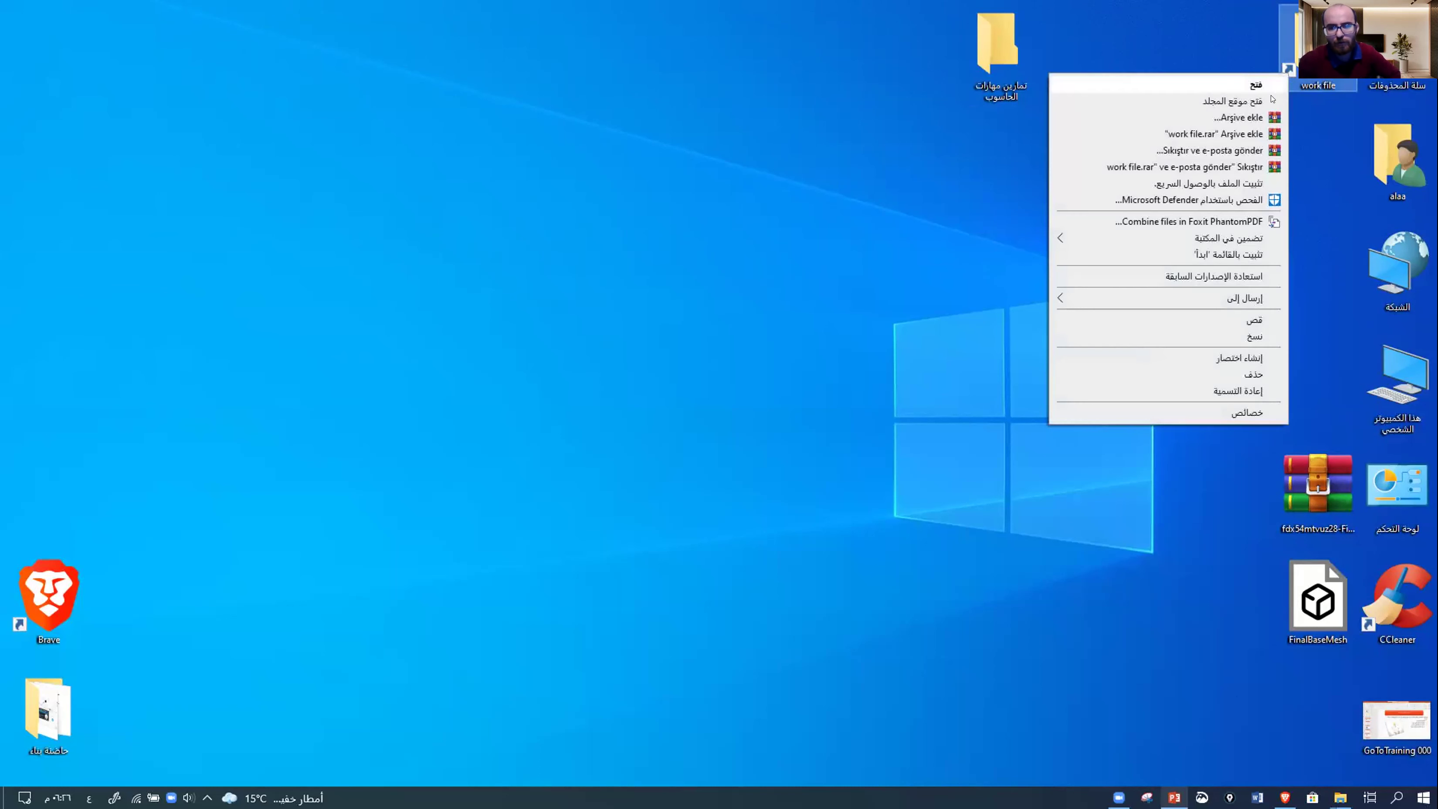
{"action": "left_click", "coordinate": [1260, 104]}
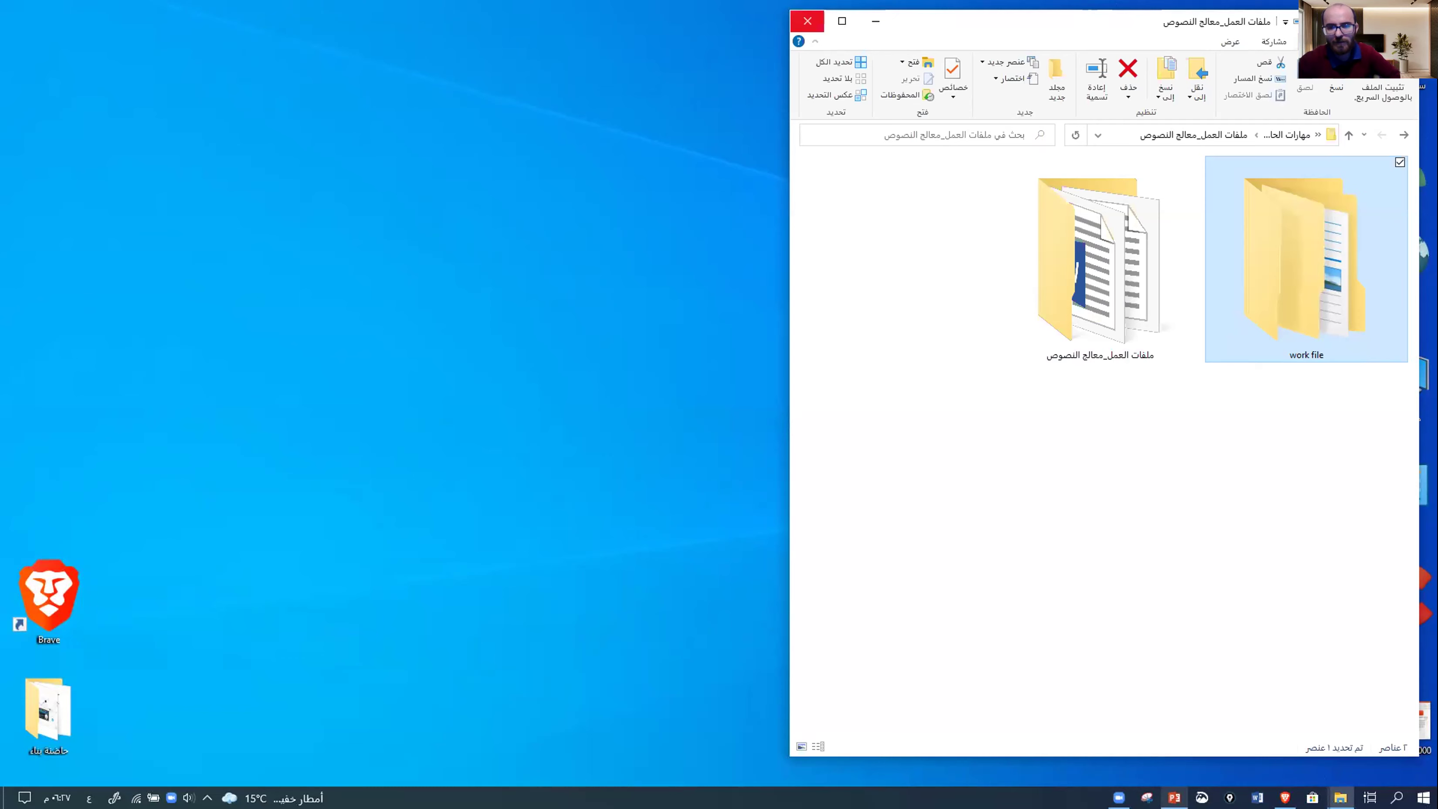
{"action": "left_click", "coordinate": [807, 20]}
{"action": "key", "text": "Return"}
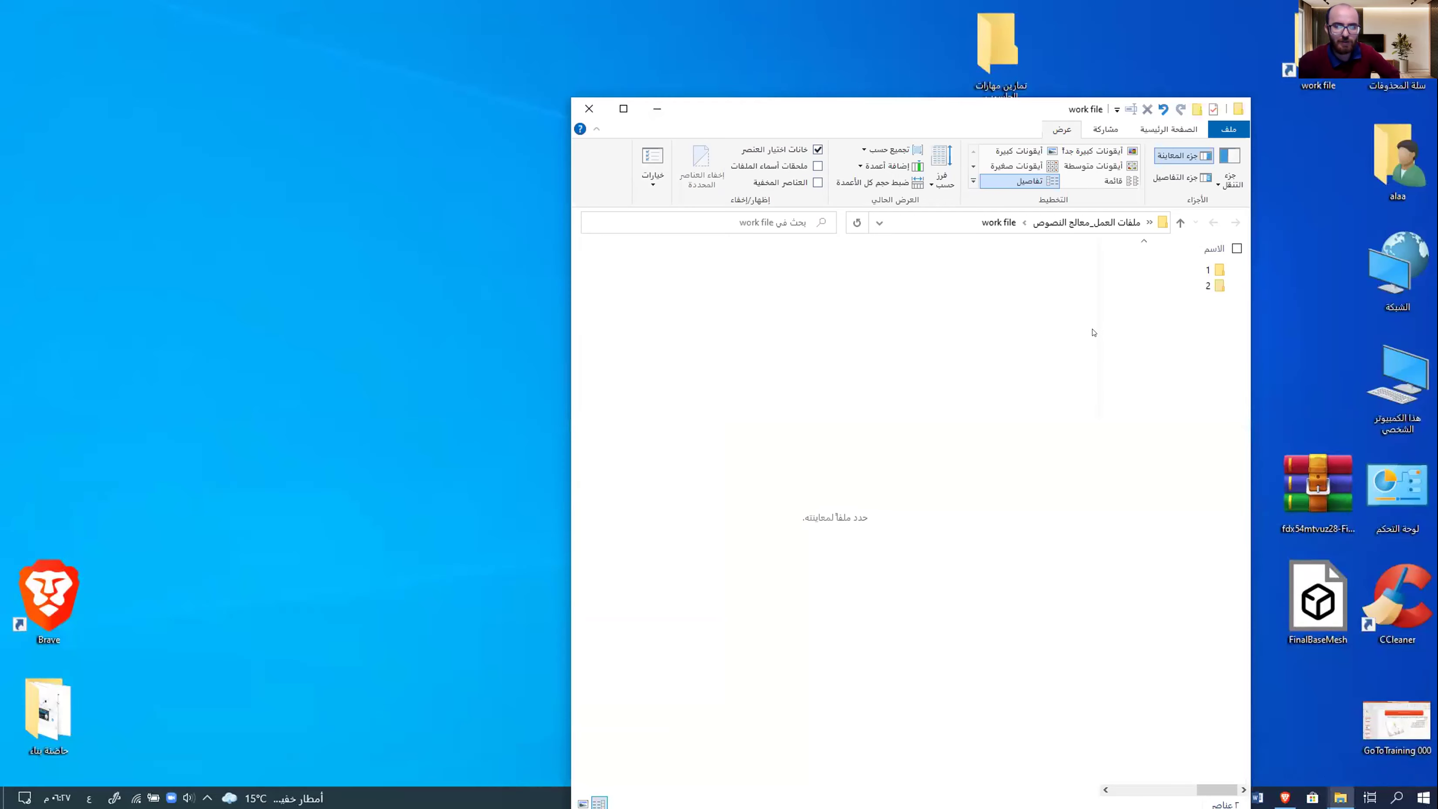
{"action": "left_click_drag", "start_coordinate": [1094, 330], "coordinate": [777, 318]}
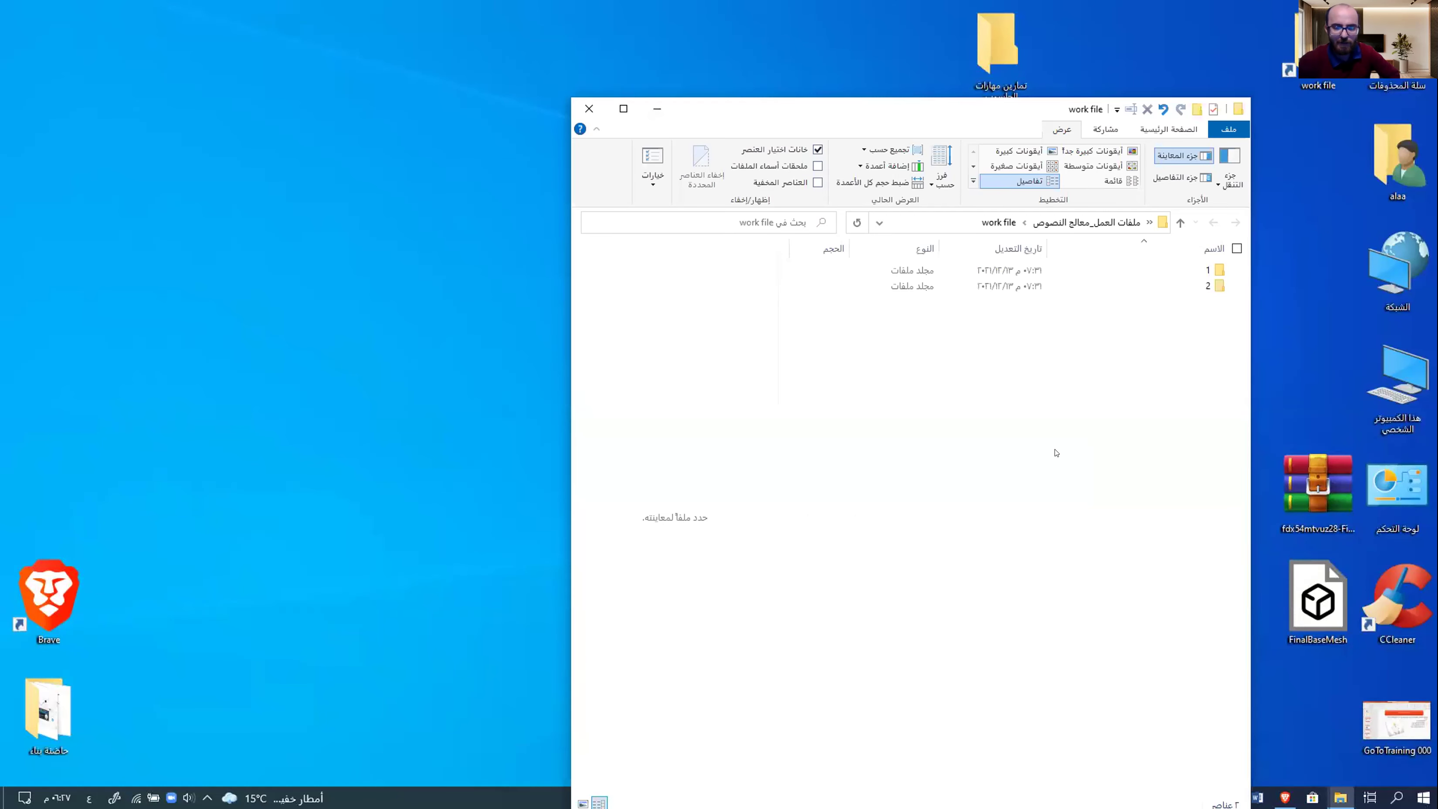
{"action": "key", "text": "super+d"}
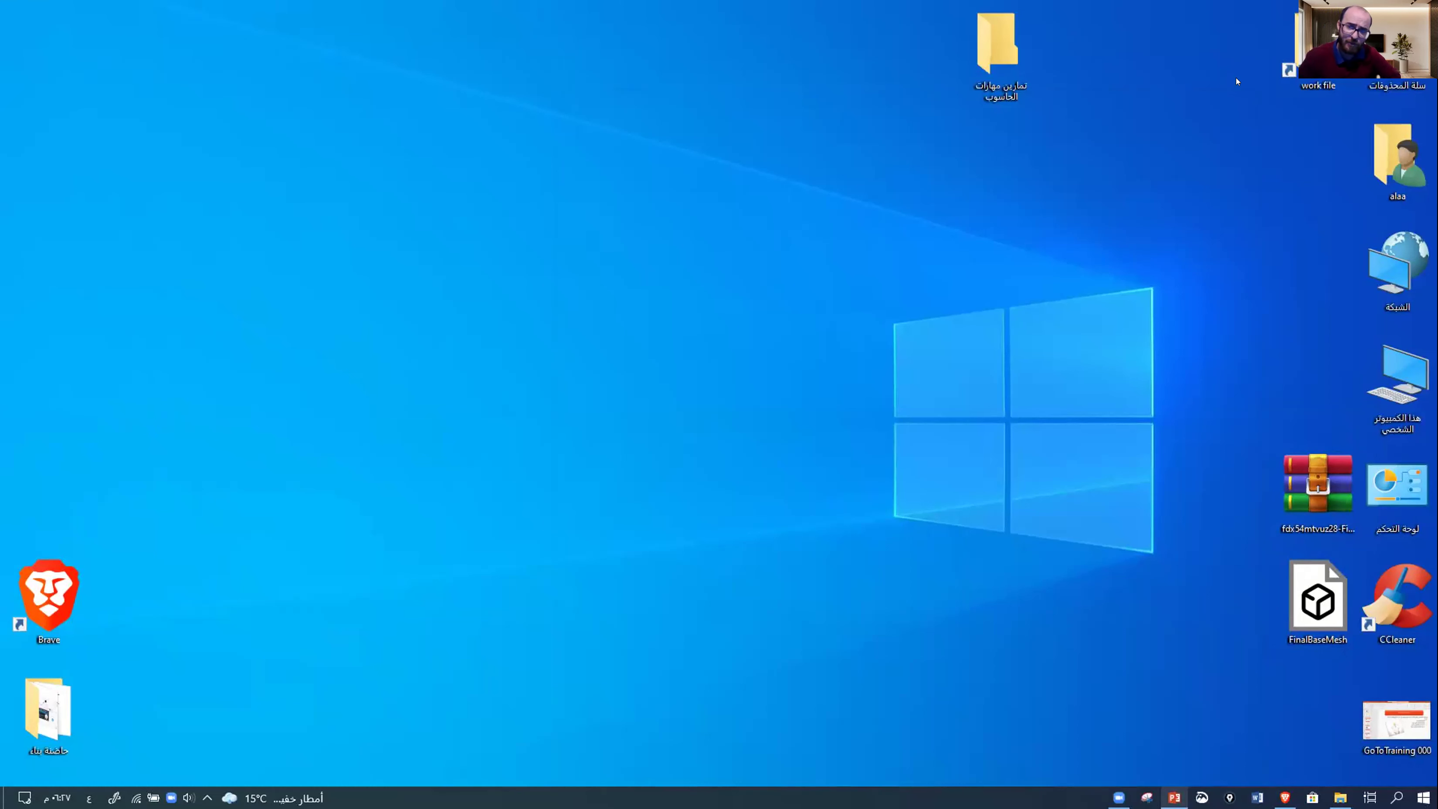
- Permanently delete the work file shortcut from the desktop
{"action": "key", "text": "w"}
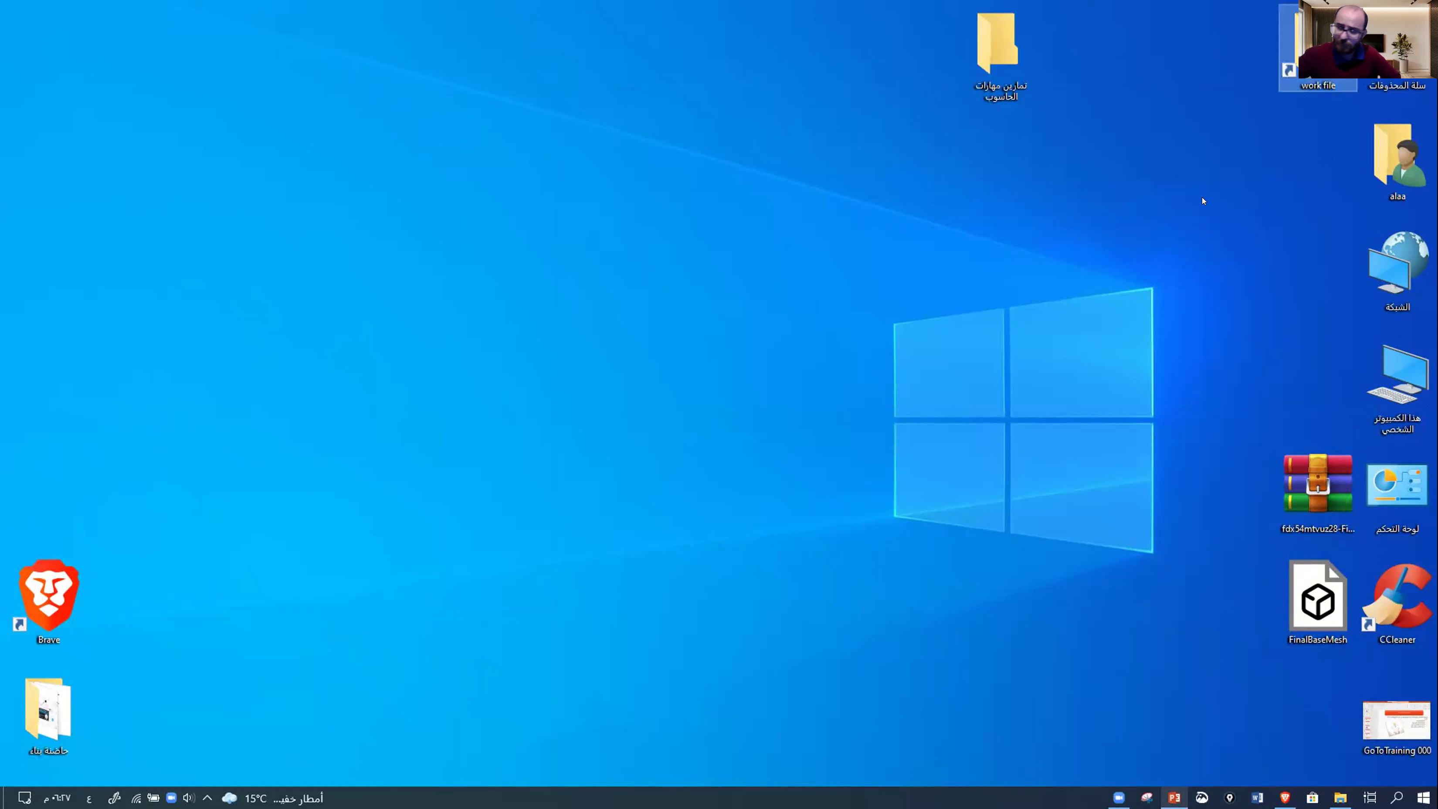
{"action": "key", "text": "shift+Delete"}
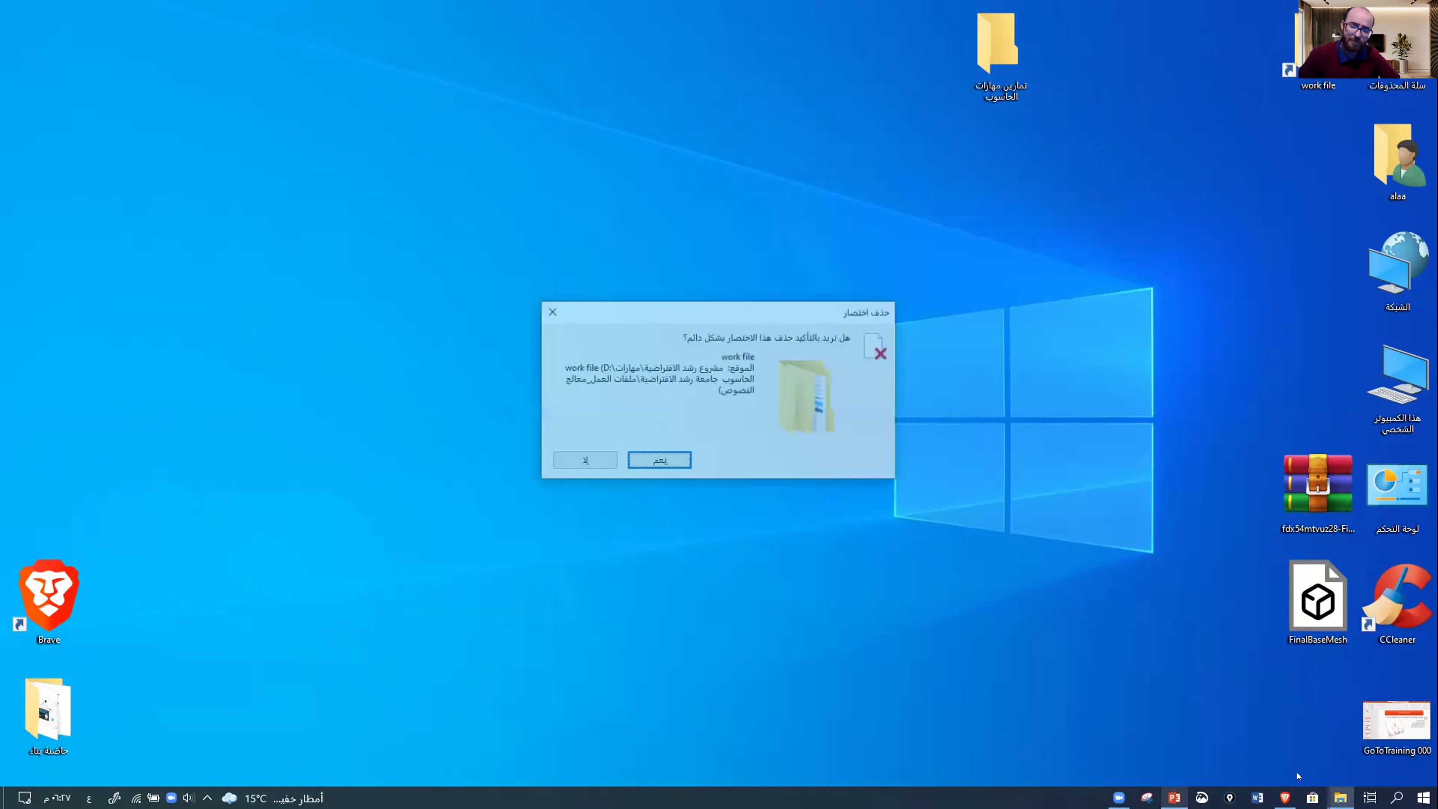
{"action": "key", "text": "Return"}
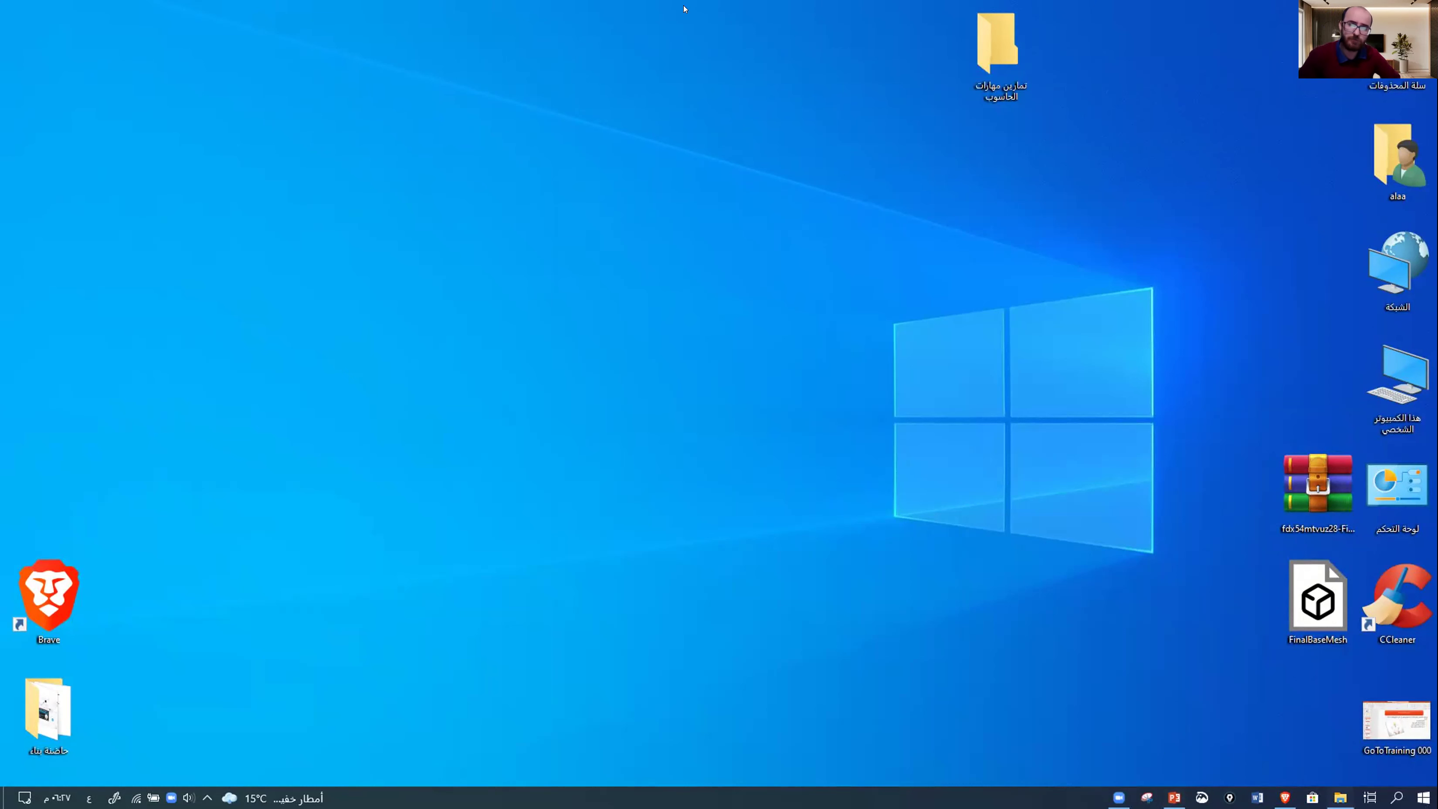
- Return to File Explorer, send the work file folder to the desktop as a shortcut again, and show the desktop
{"action": "key", "text": "alt+Tab"}
{"action": "left_click_drag", "start_coordinate": [180, 8], "coordinate": [281, 126]}
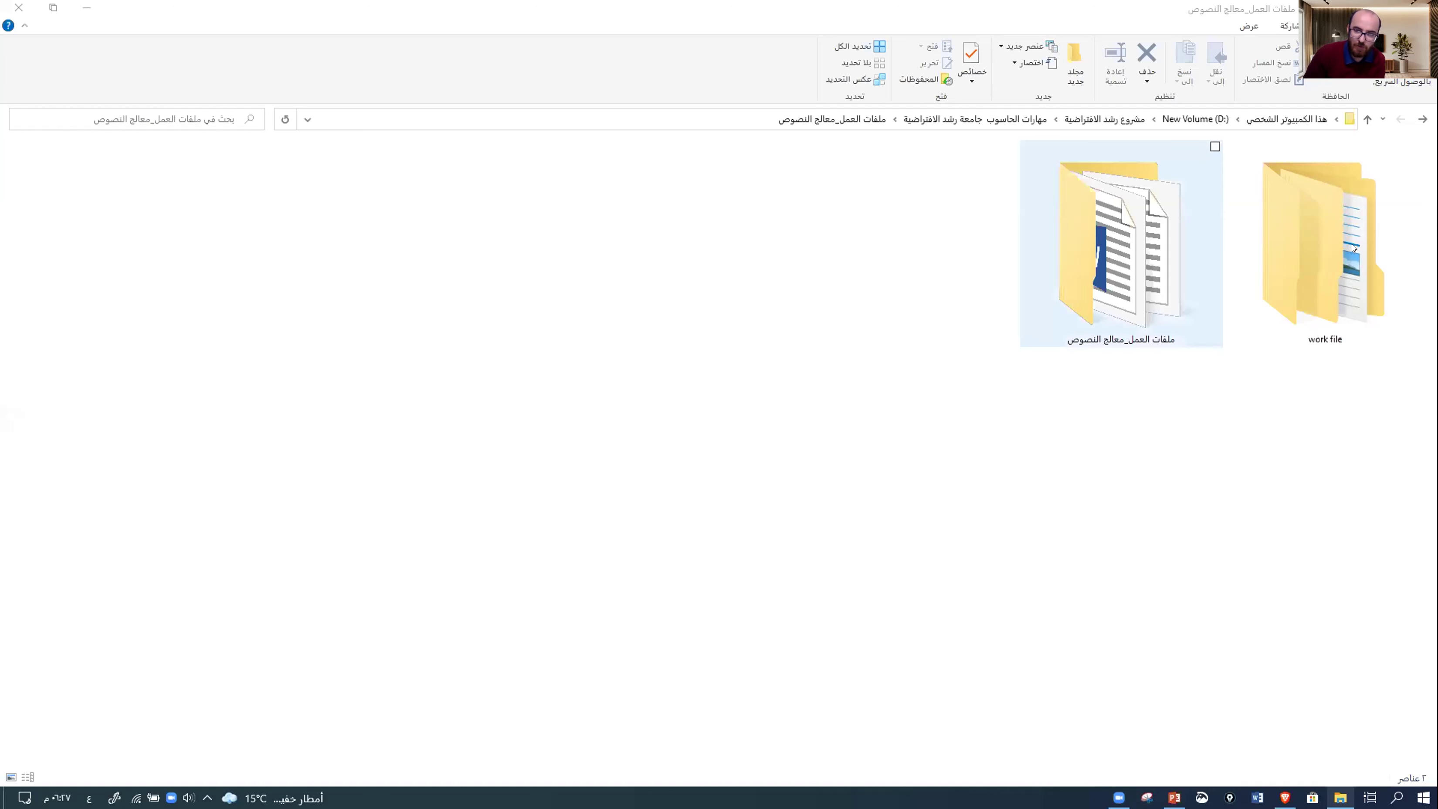
{"action": "left_click", "coordinate": [1354, 291]}
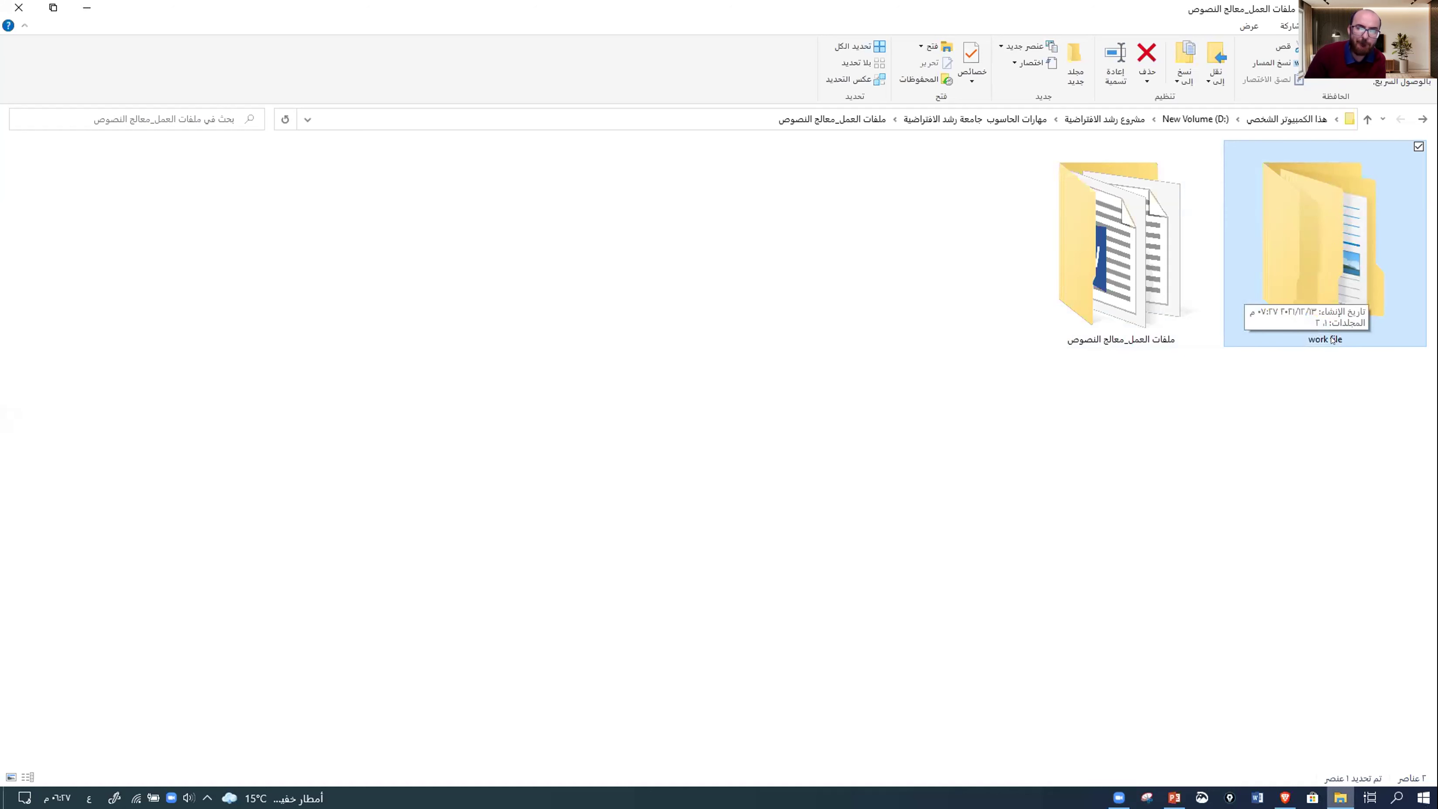
{"action": "right_click", "coordinate": [1309, 295]}
{"action": "mouse_move", "coordinate": [1172, 535]}
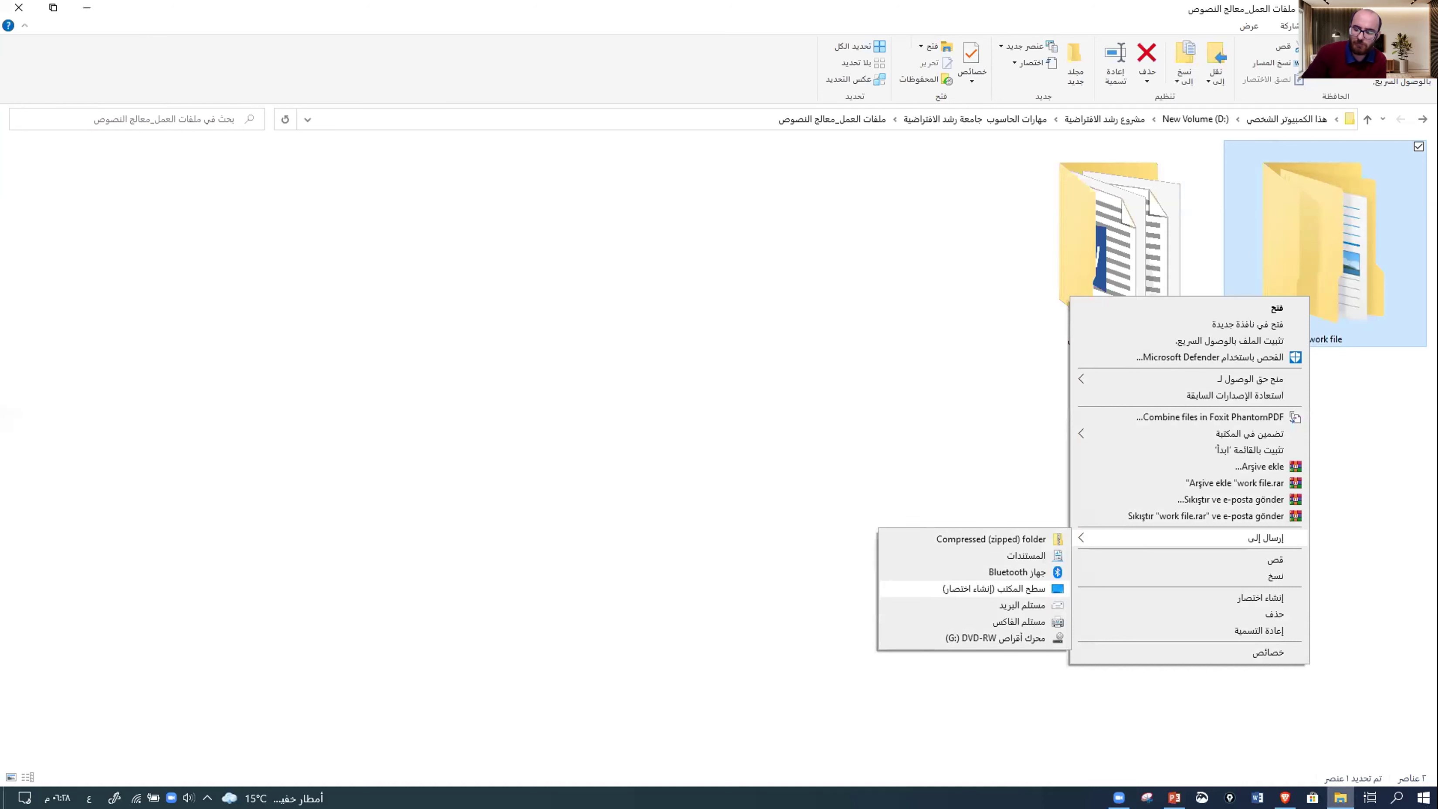
{"action": "left_click", "coordinate": [993, 589]}
{"action": "key", "text": "super+d"}
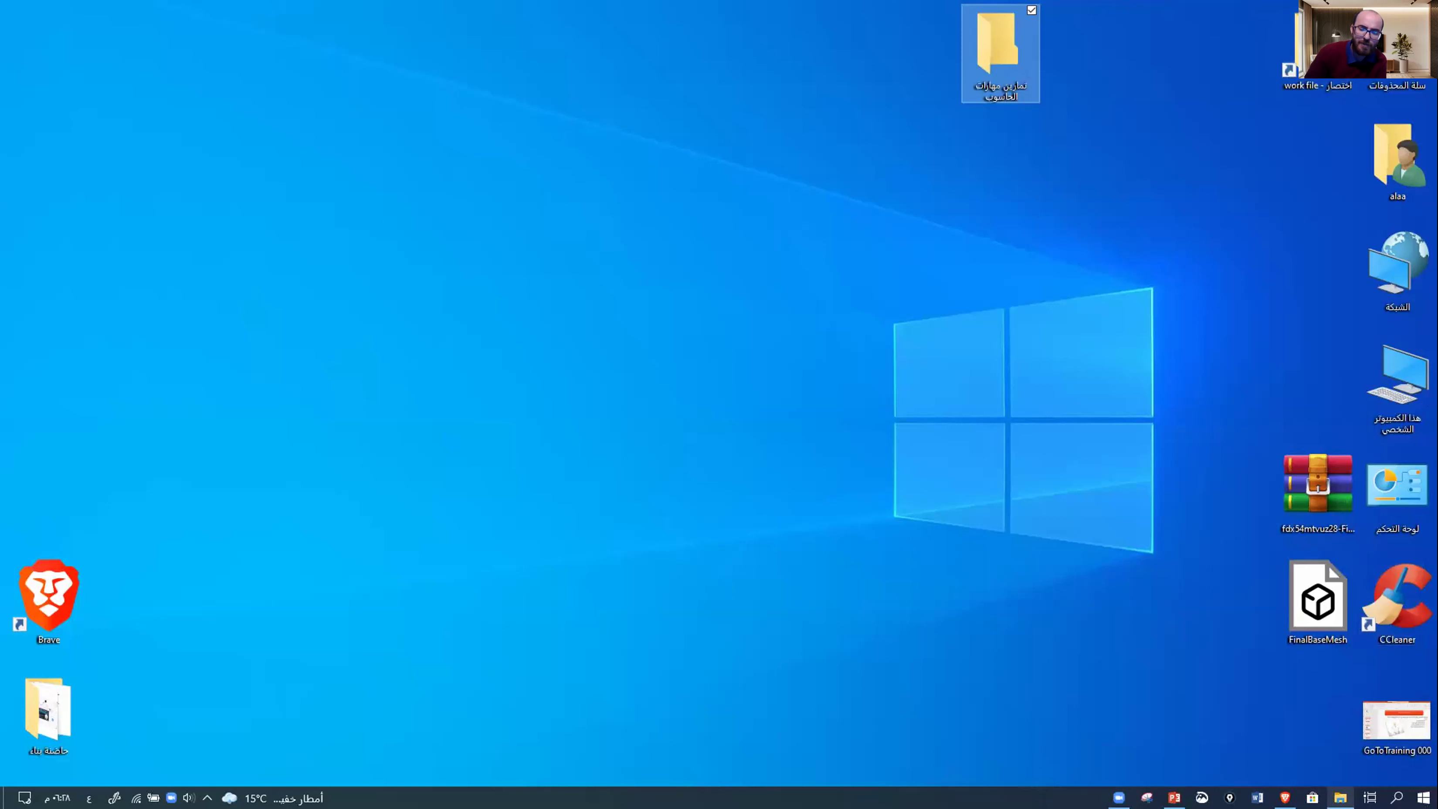
- Switch back to File Explorer and include the work file folder in a newly created library
{"action": "left_click", "coordinate": [1340, 798]}
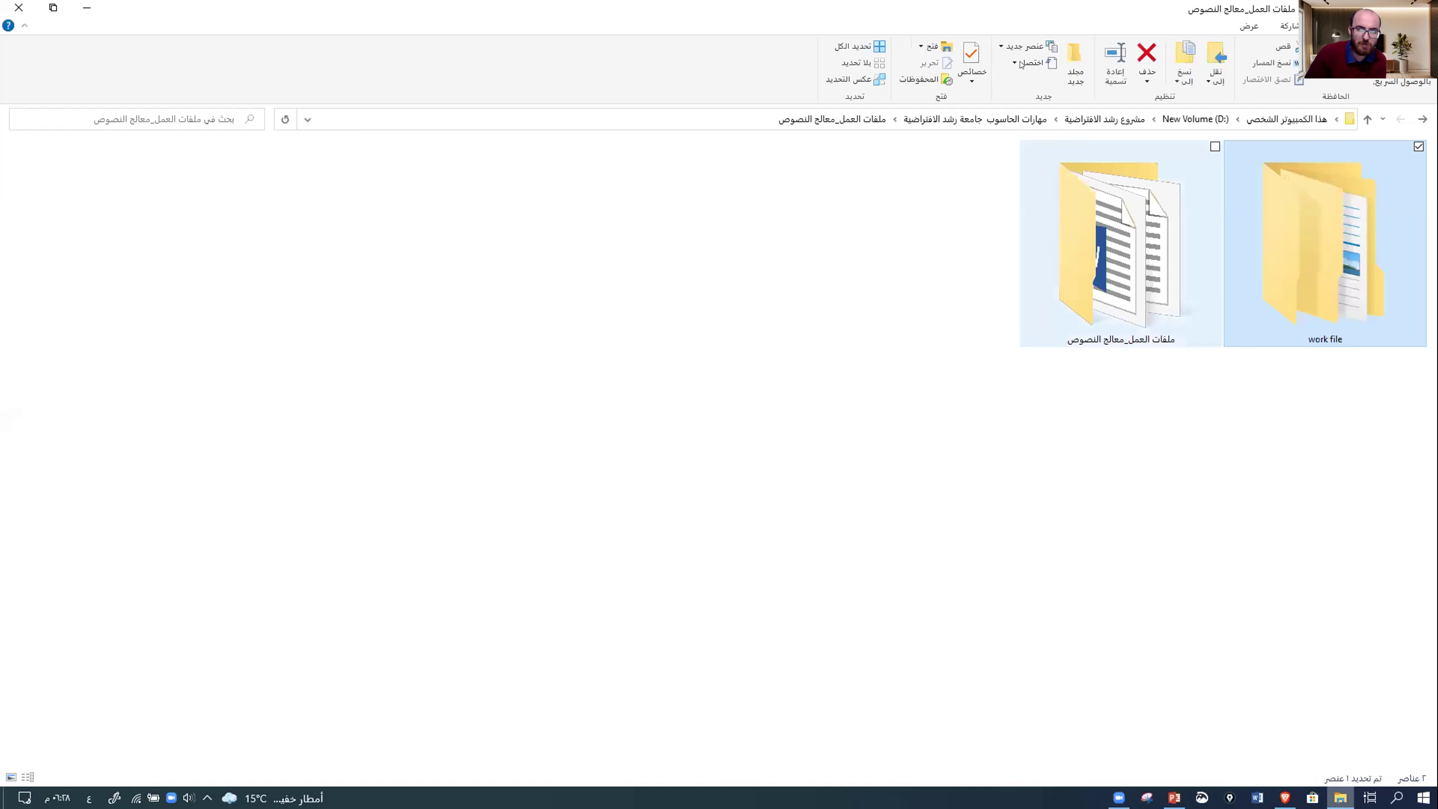
{"action": "left_click", "coordinate": [1022, 63]}
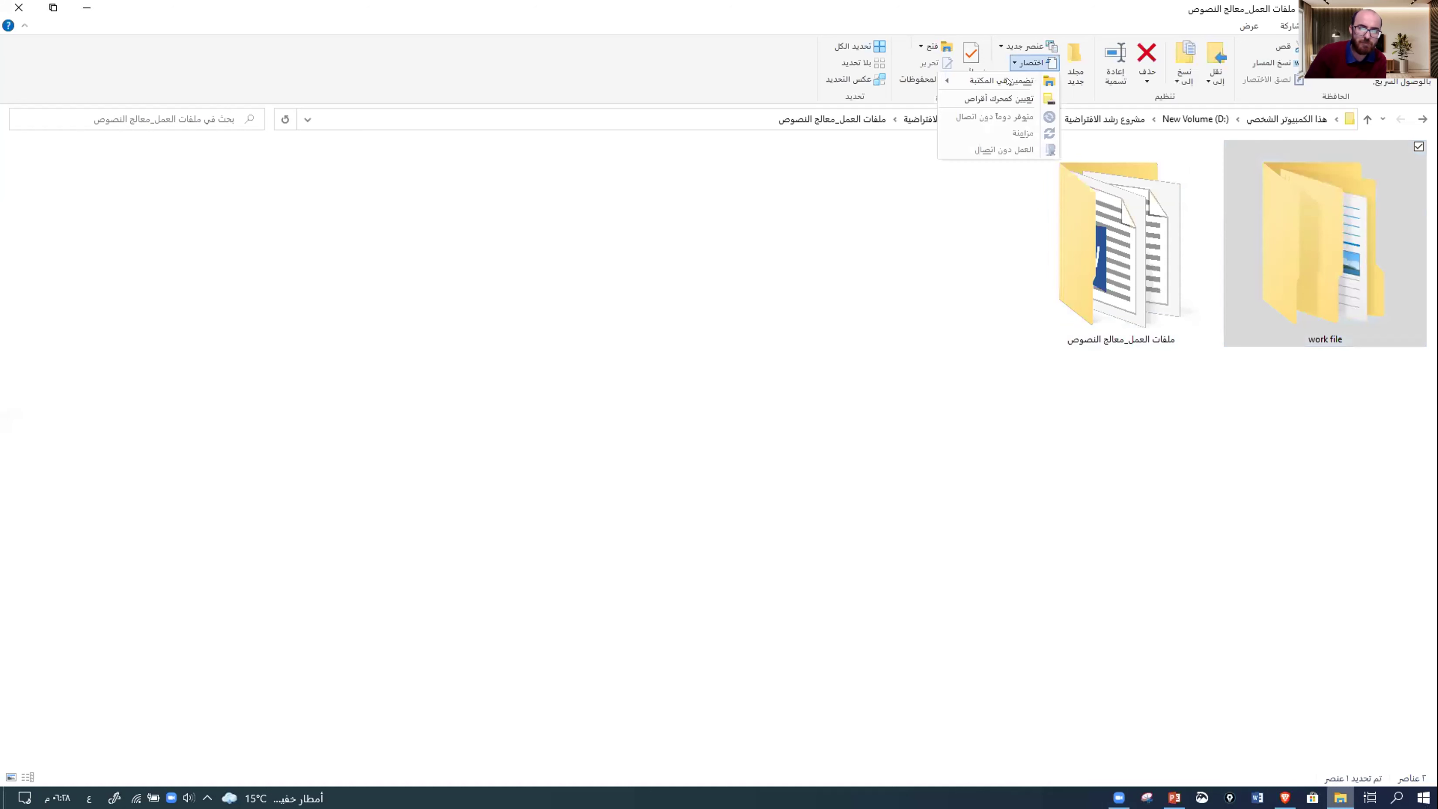
{"action": "mouse_move", "coordinate": [1008, 81]}
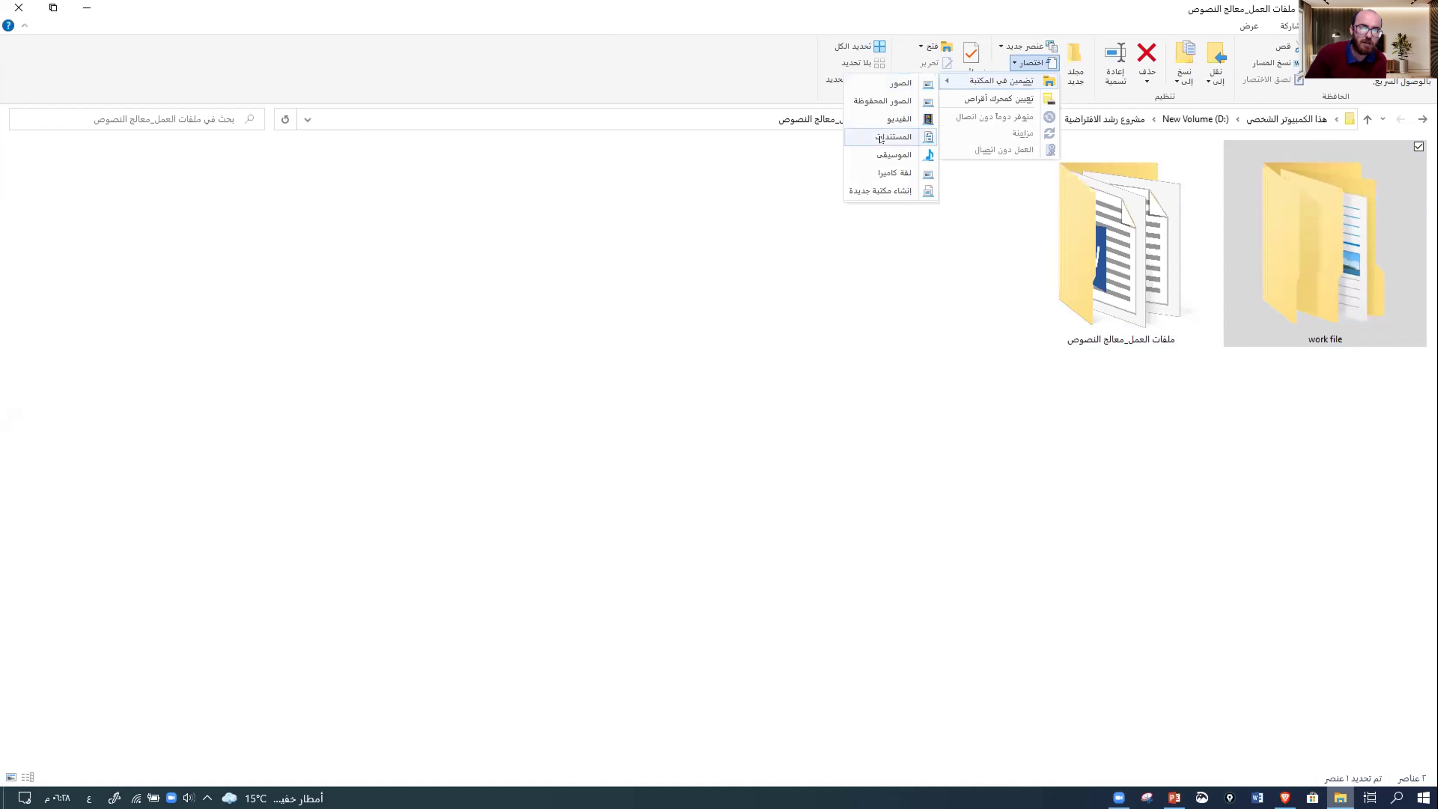
{"action": "left_click", "coordinate": [916, 192]}
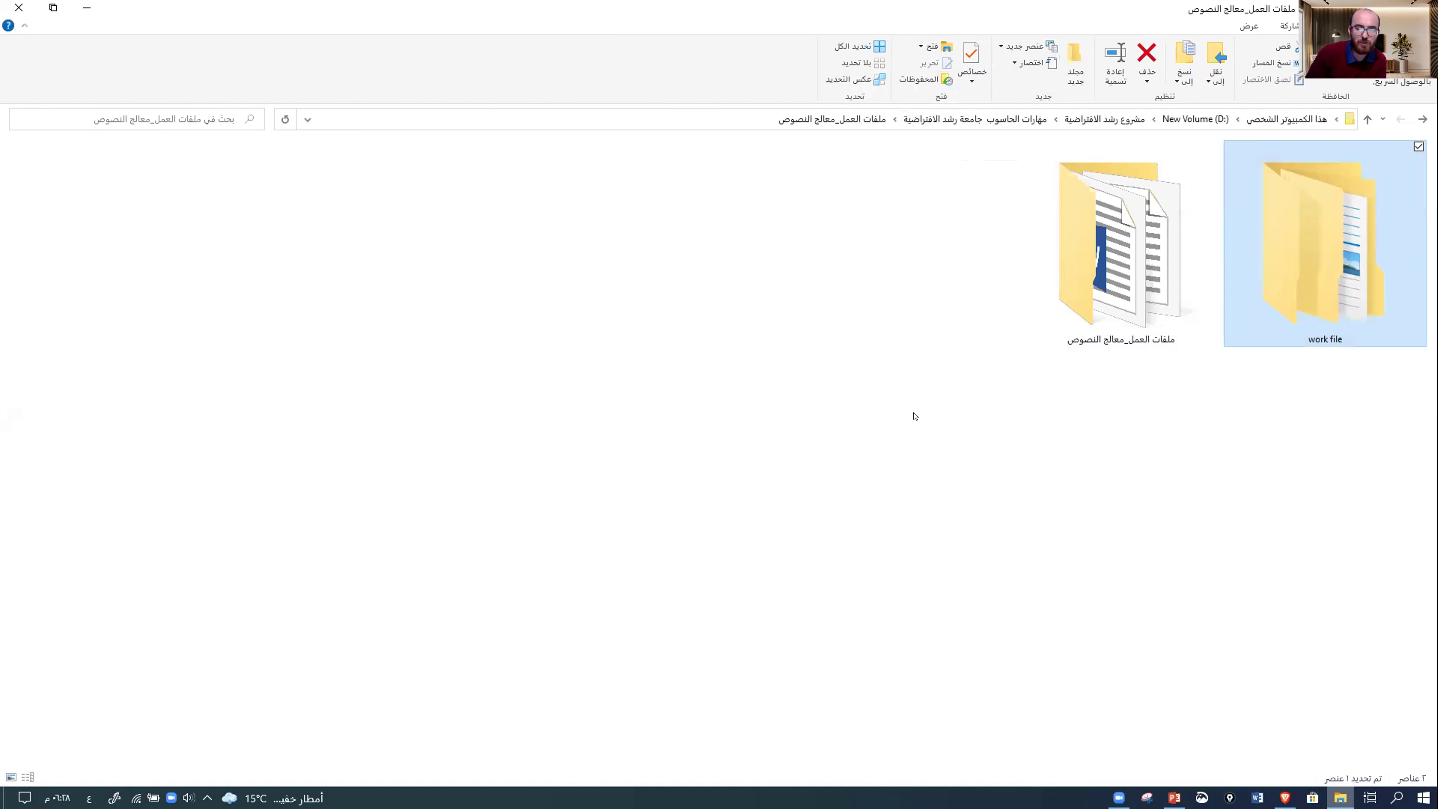
- Toggle the preview pane on and off, and display the navigation pane beside the folder contents
{"action": "left_click", "coordinate": [1249, 25]}
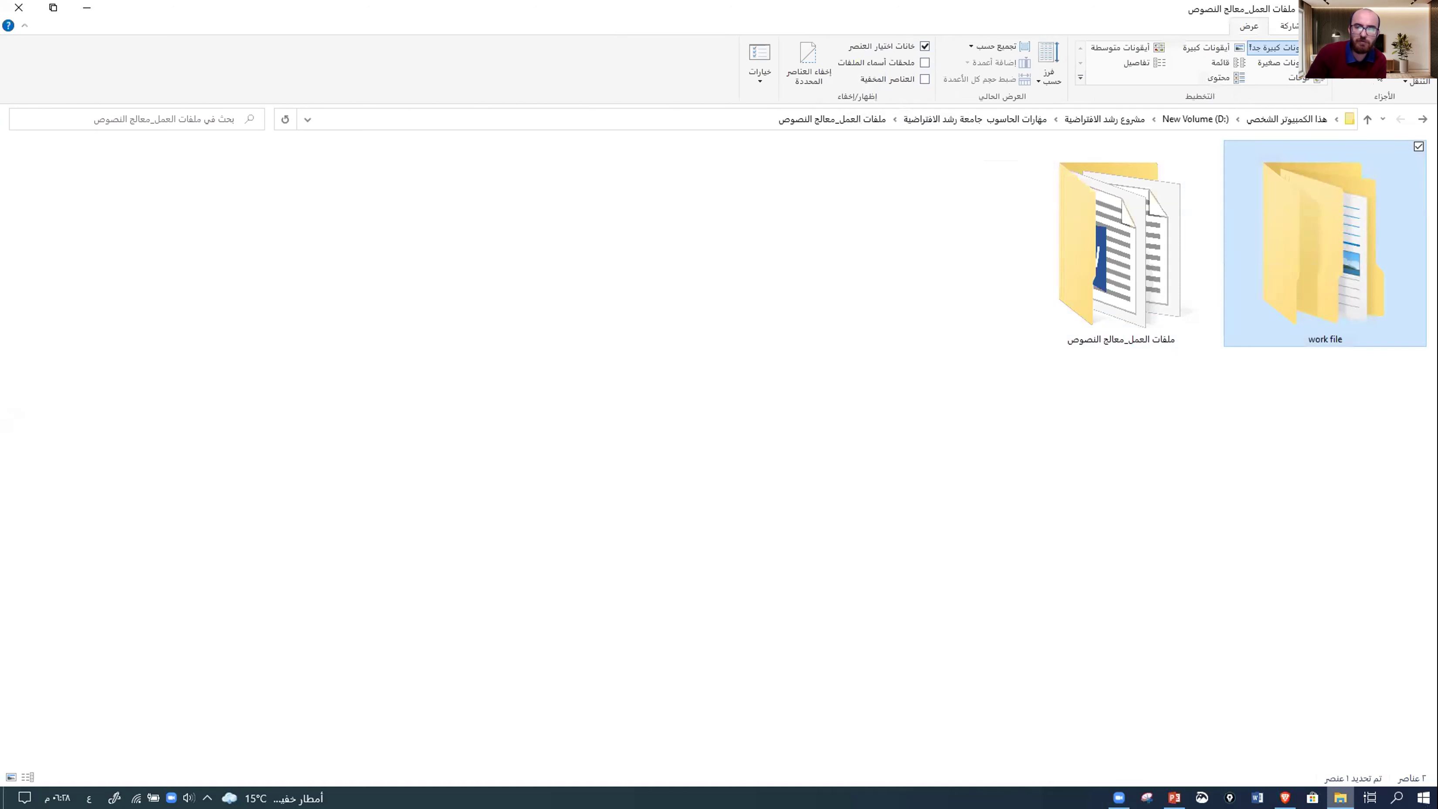
{"action": "left_click", "coordinate": [1347, 48]}
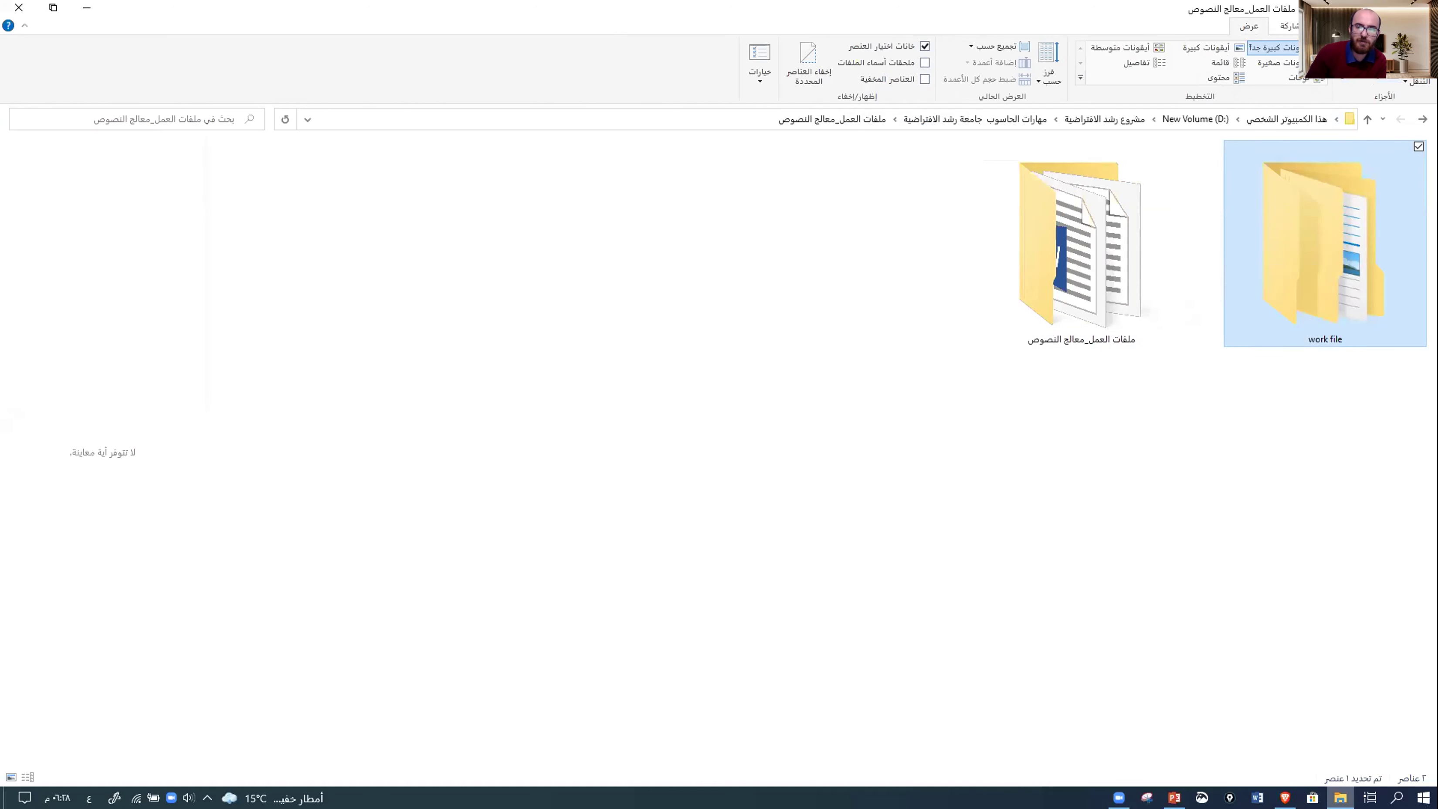
{"action": "left_click", "coordinate": [1347, 47]}
{"action": "left_click", "coordinate": [1413, 81]}
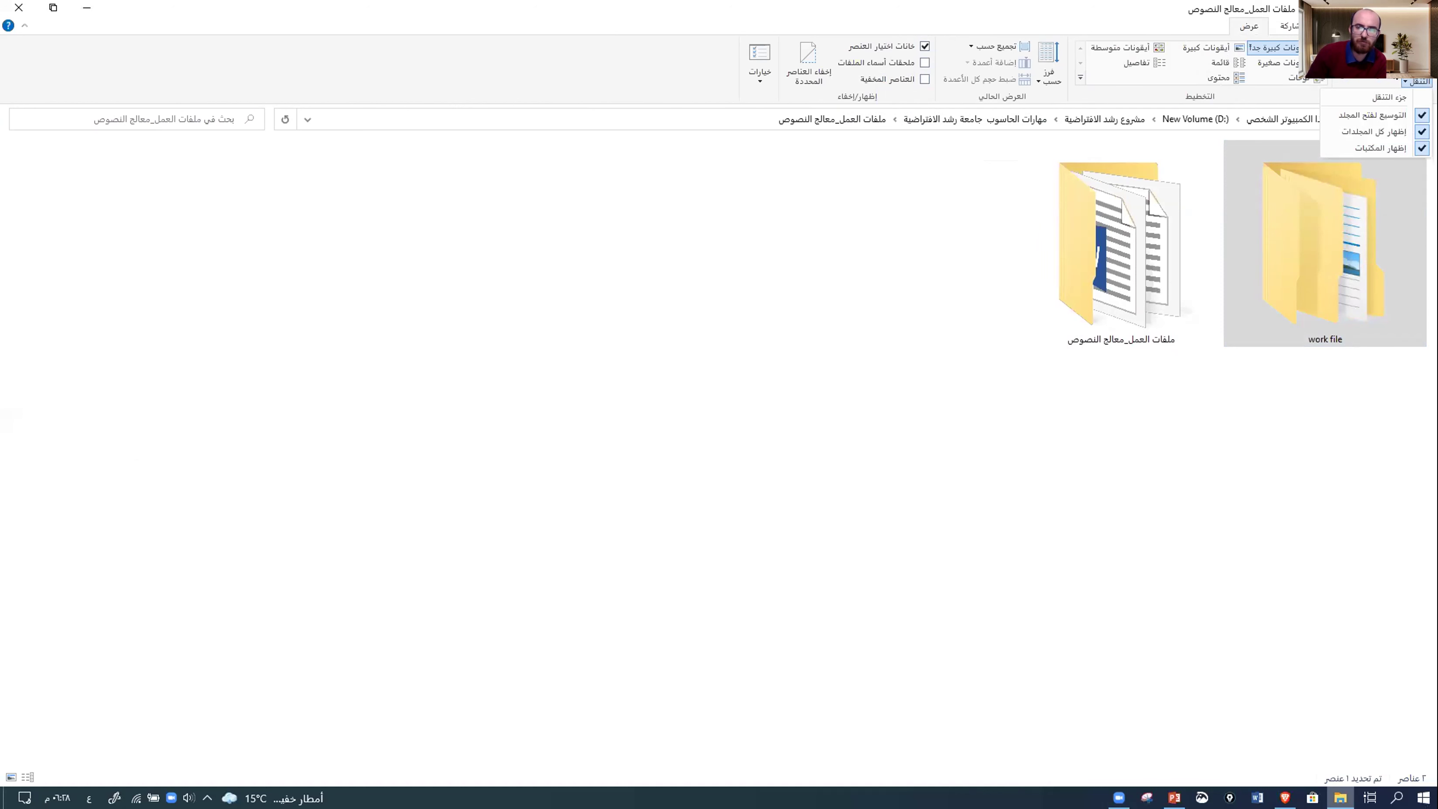
{"action": "left_click", "coordinate": [1380, 98]}
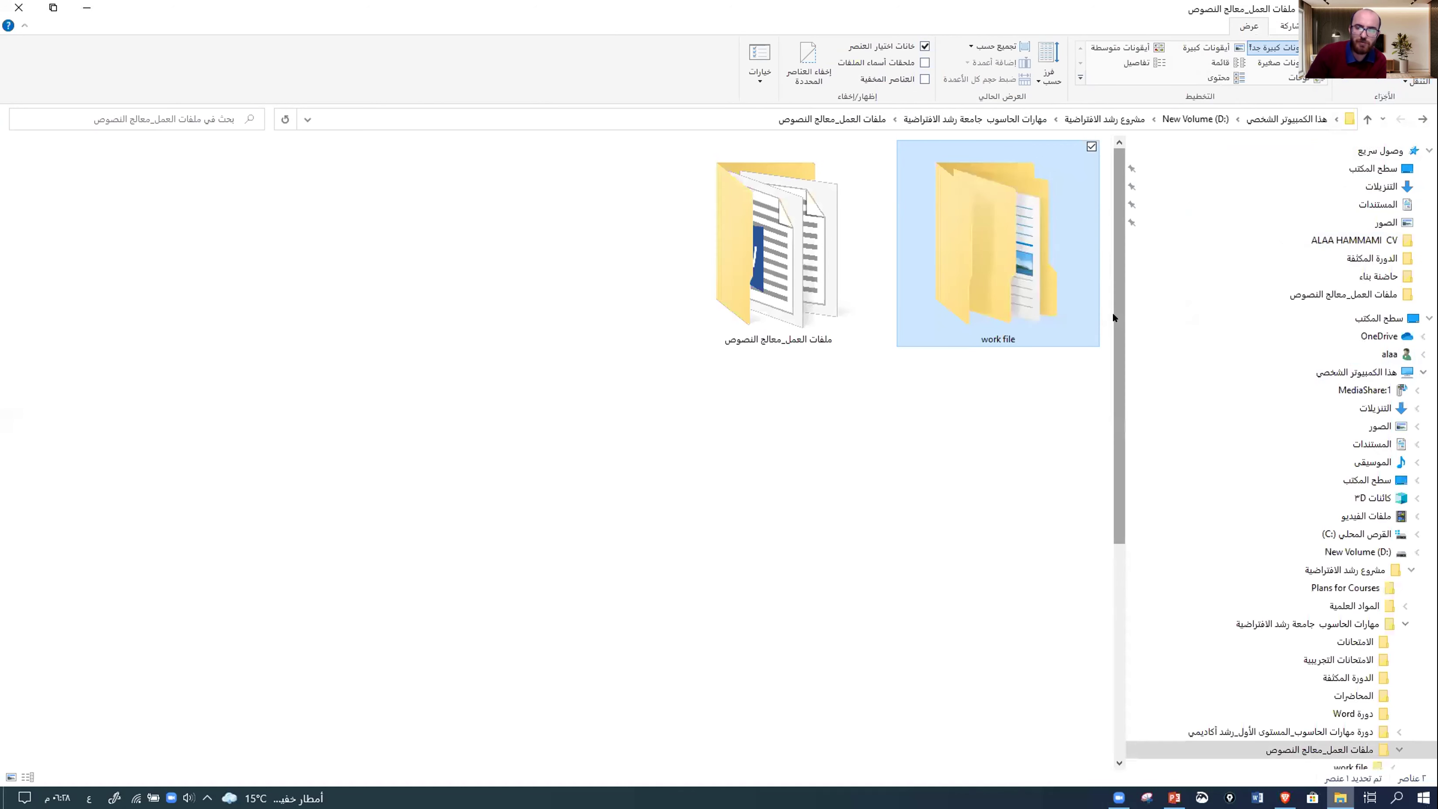
- Examine the Documents folder and its expanded subfolders in the navigation tree, and return to the ملفات العمل_معالج النصوص folder
{"action": "left_click", "coordinate": [1347, 206]}
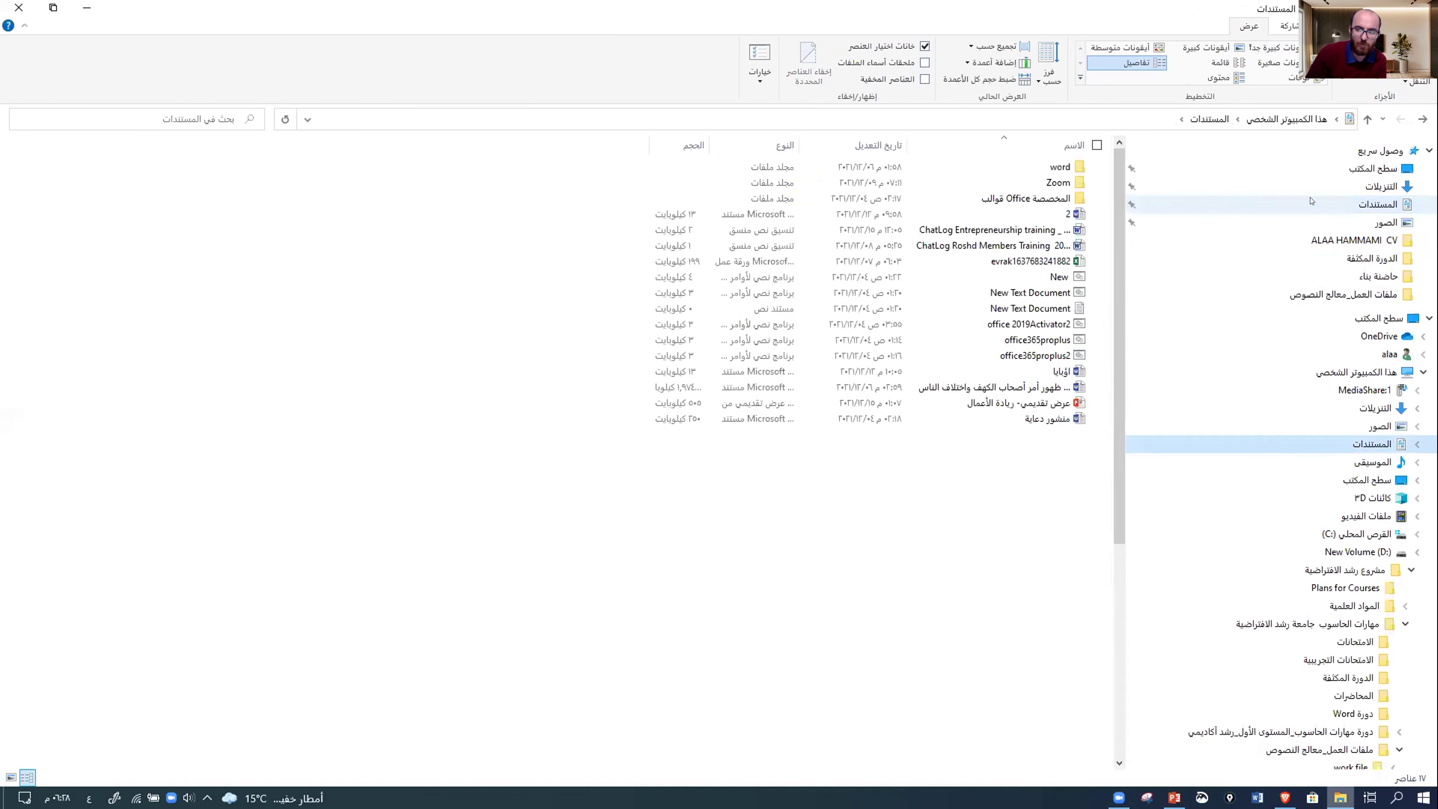
{"action": "left_click", "coordinate": [1417, 445]}
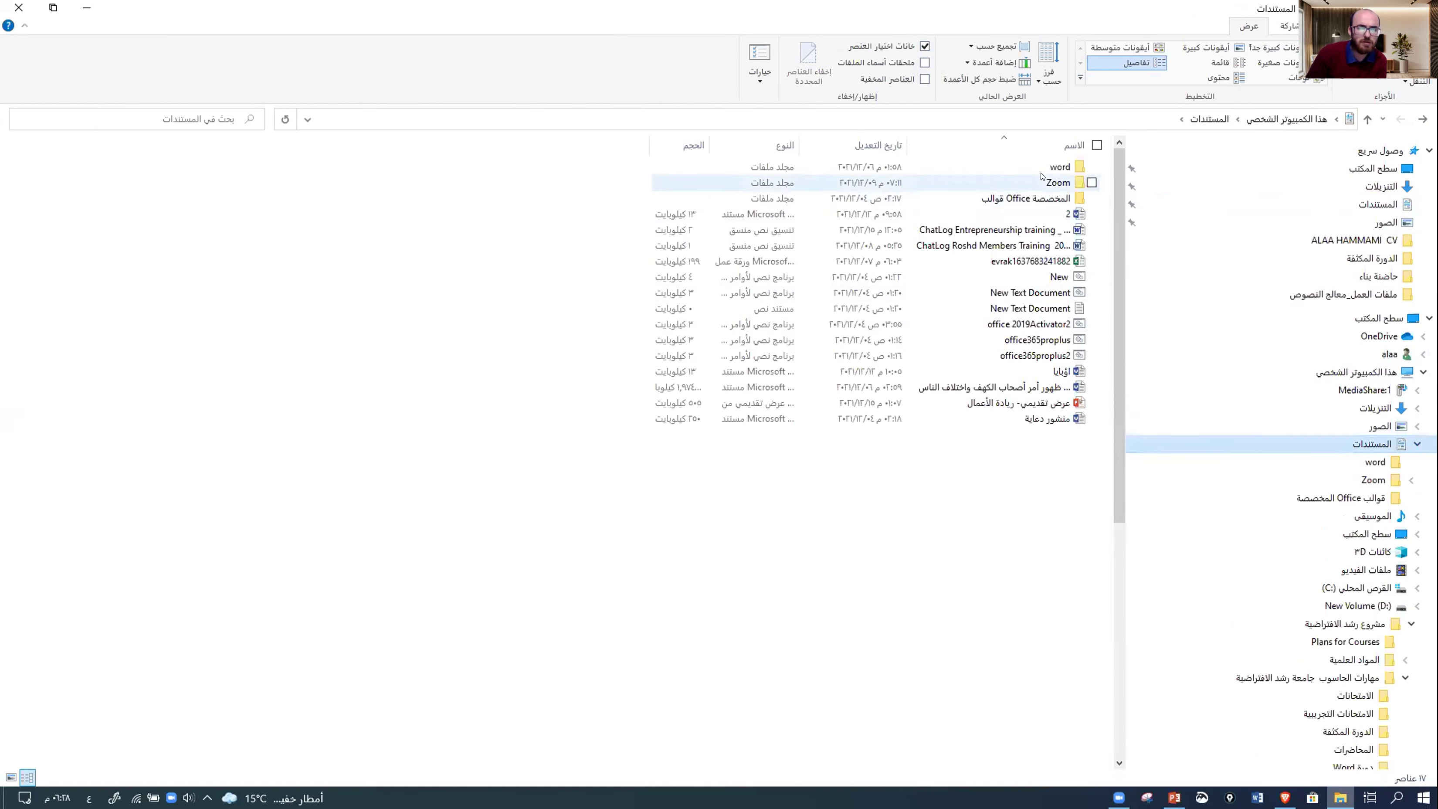
{"action": "left_click", "coordinate": [1417, 118]}
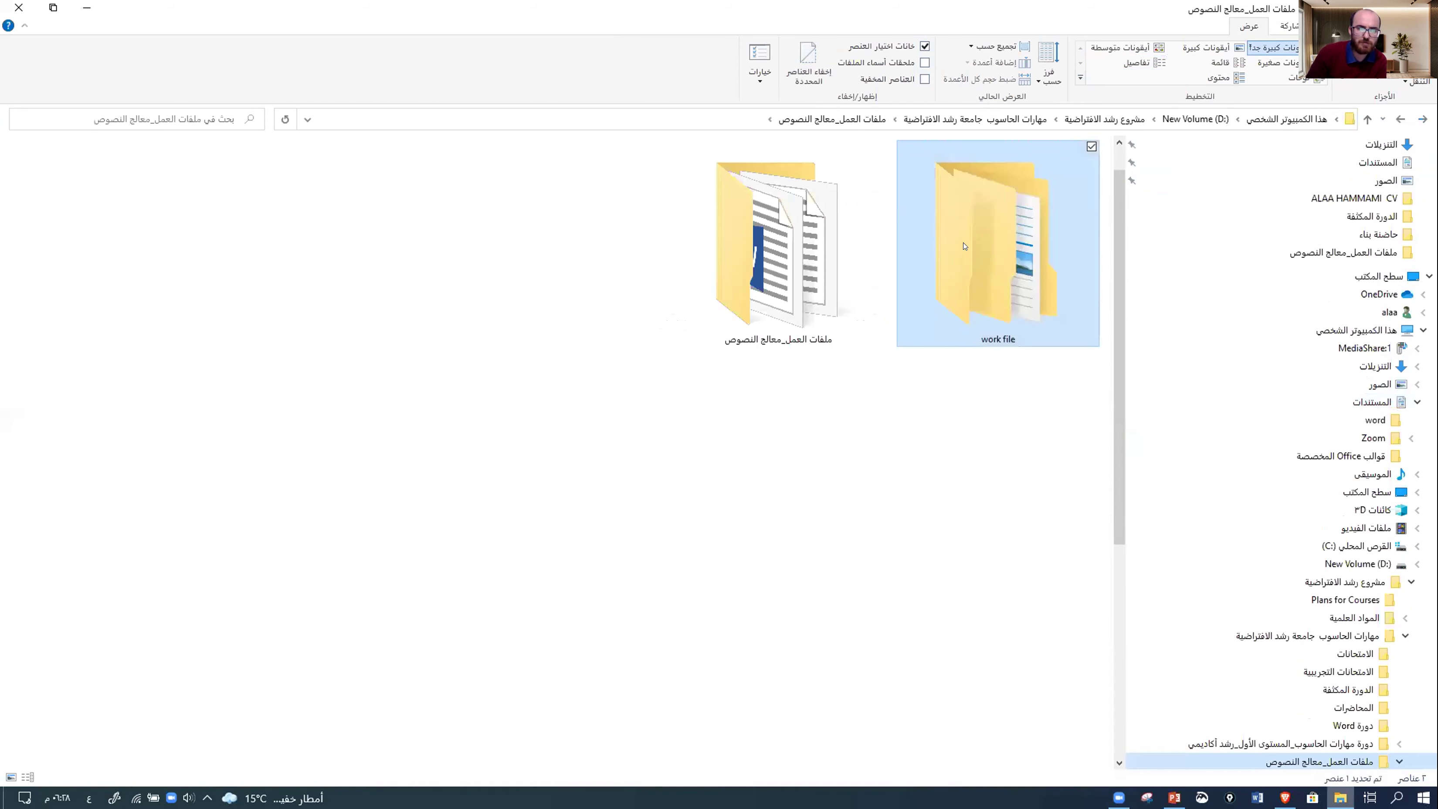
- Try to include the work file folder in the existing Documents library (المستندات)
{"action": "scroll", "coordinate": [1043, 77], "scroll_direction": "up", "scroll_amount": 2}
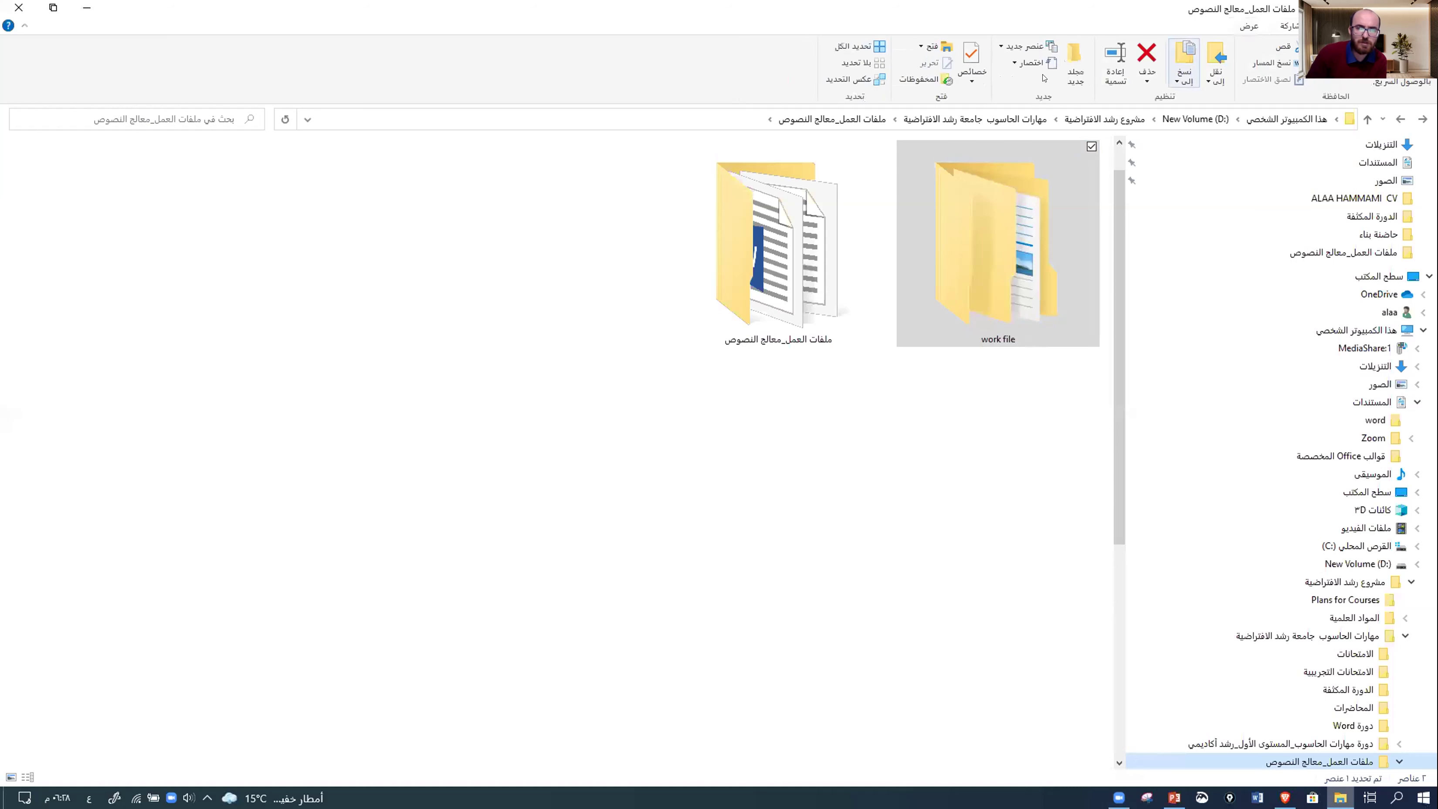
{"action": "left_click", "coordinate": [1012, 62]}
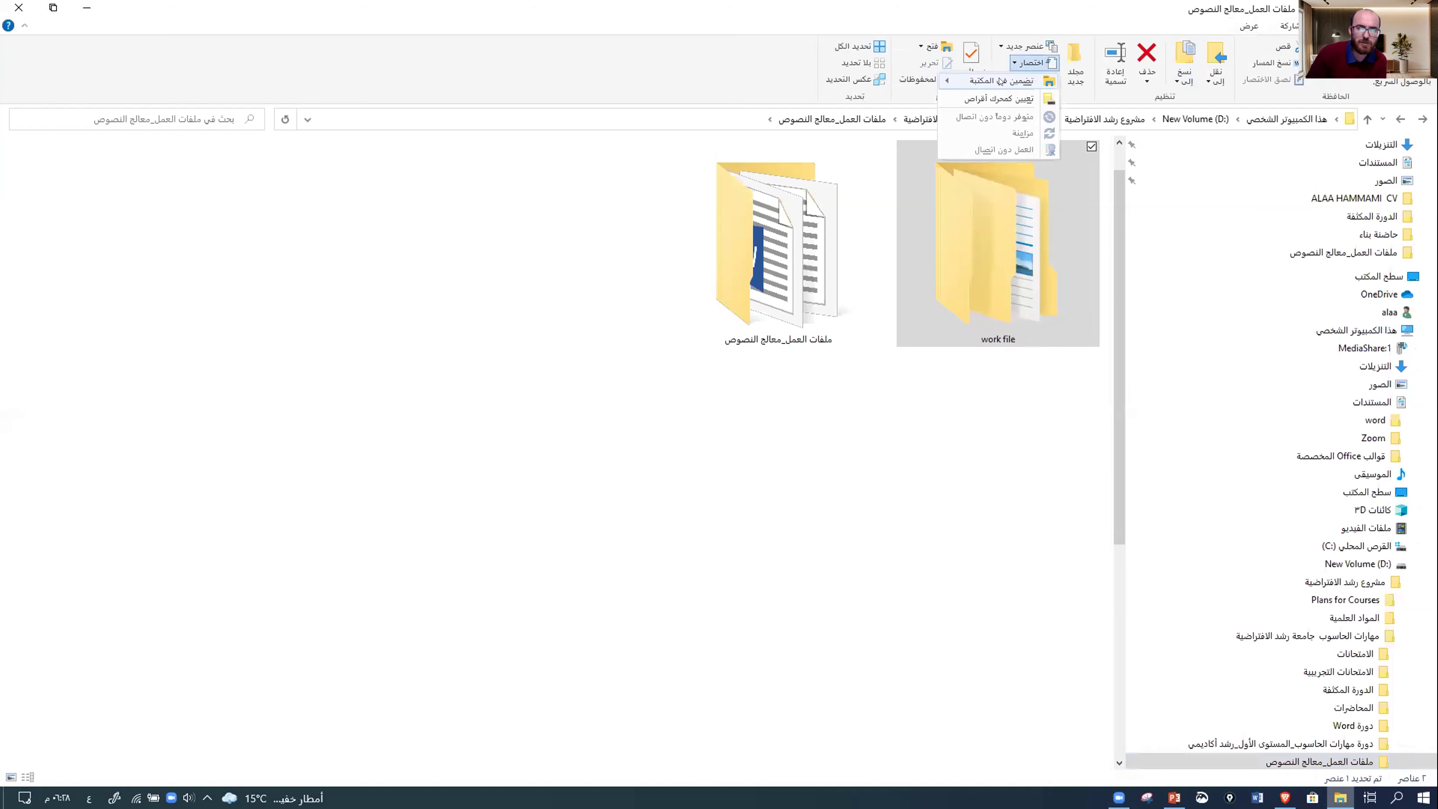
{"action": "mouse_move", "coordinate": [997, 80]}
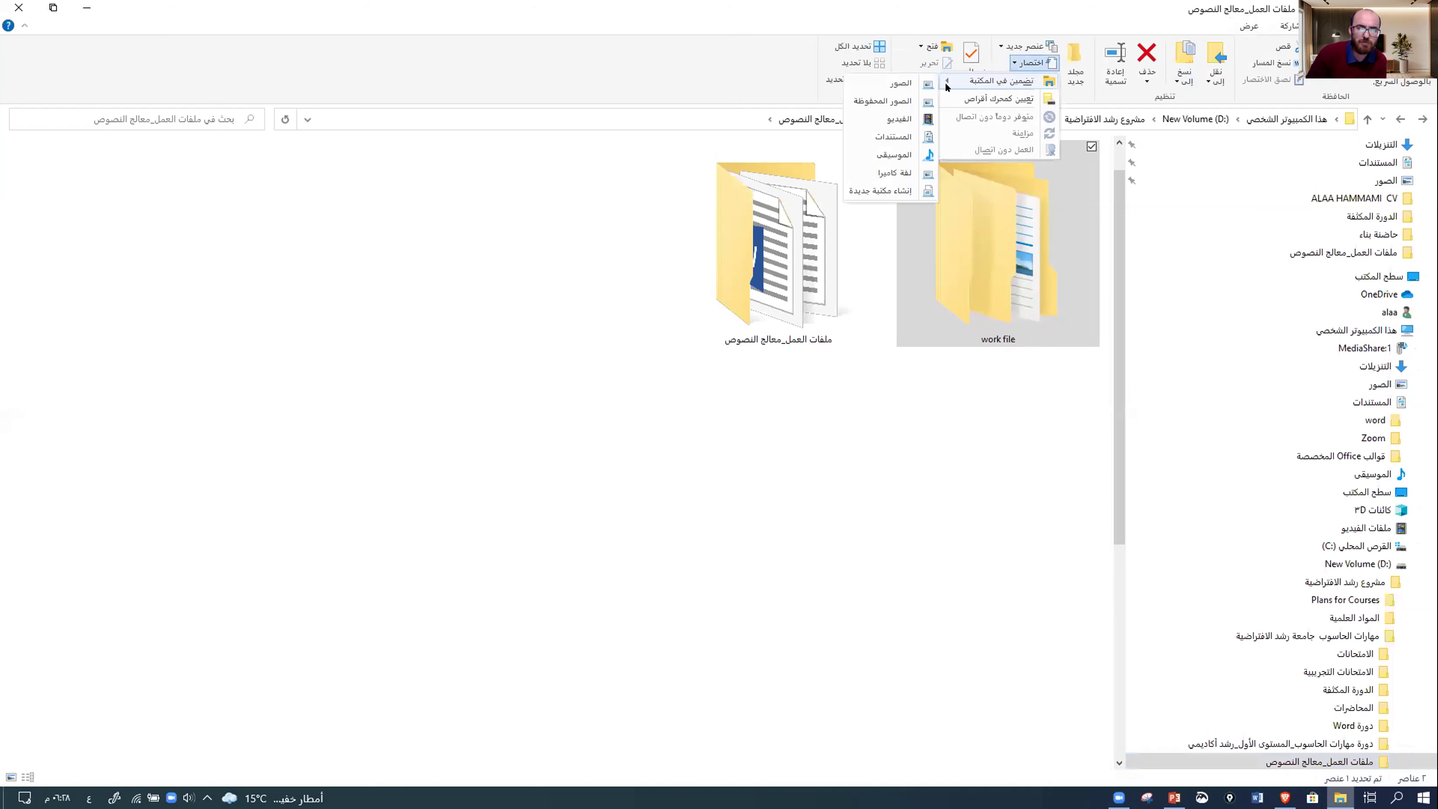
{"action": "left_click", "coordinate": [878, 137]}
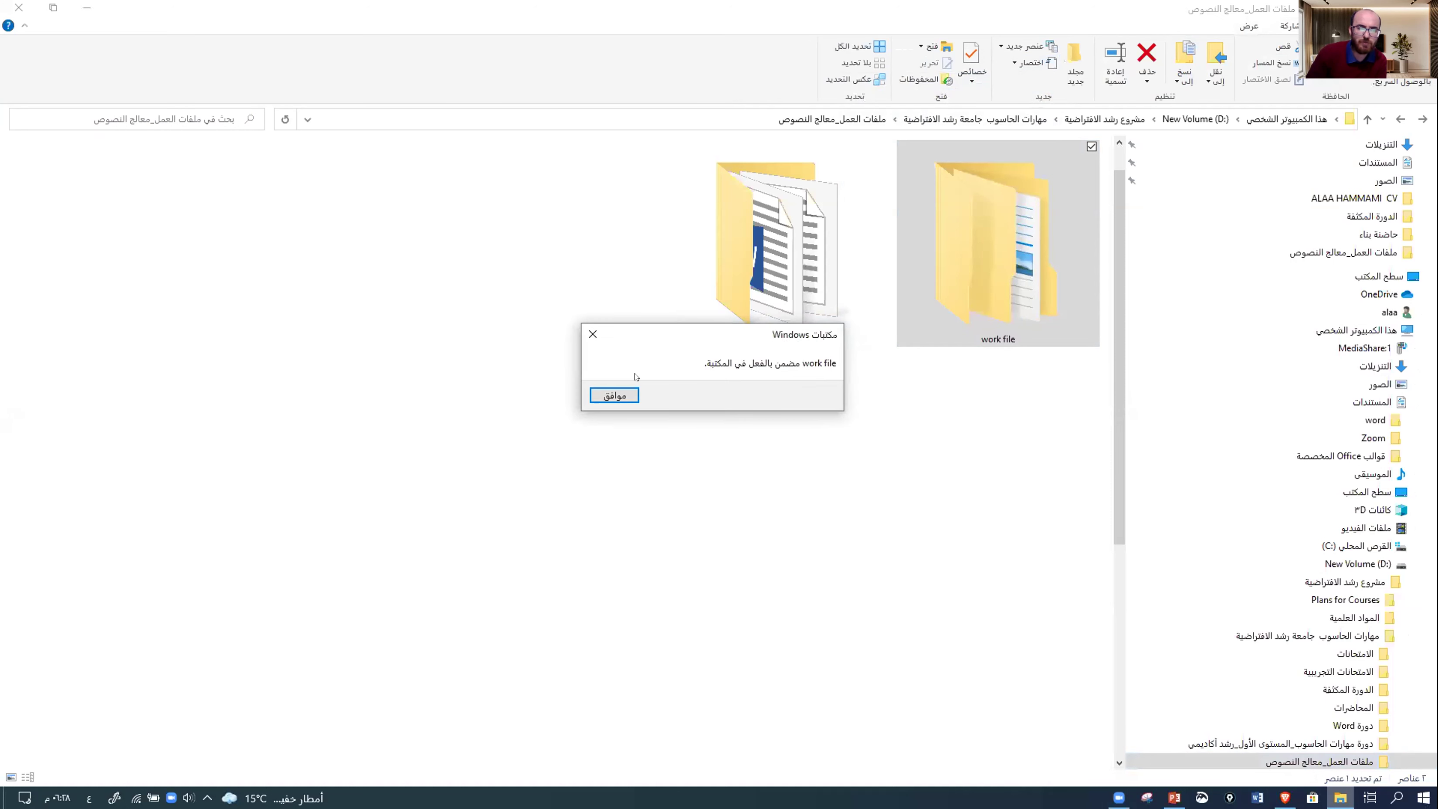
{"action": "left_click", "coordinate": [615, 395]}
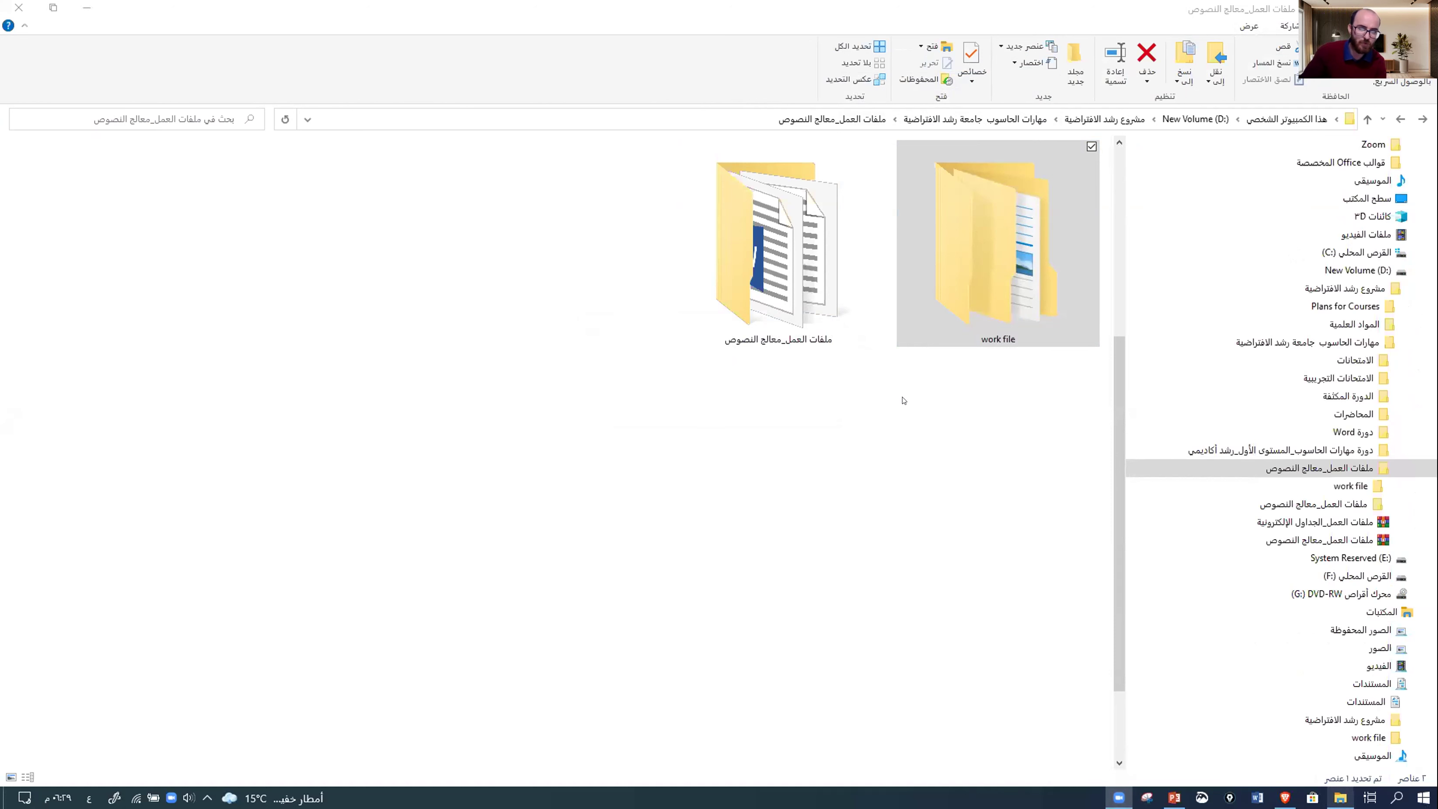
- Examine the Documents folder and its word subfolder under This PC, and return to the ملفات العمل_معالج النصوص folder
{"action": "left_click_drag", "start_coordinate": [1117, 440], "coordinate": [1132, 221]}
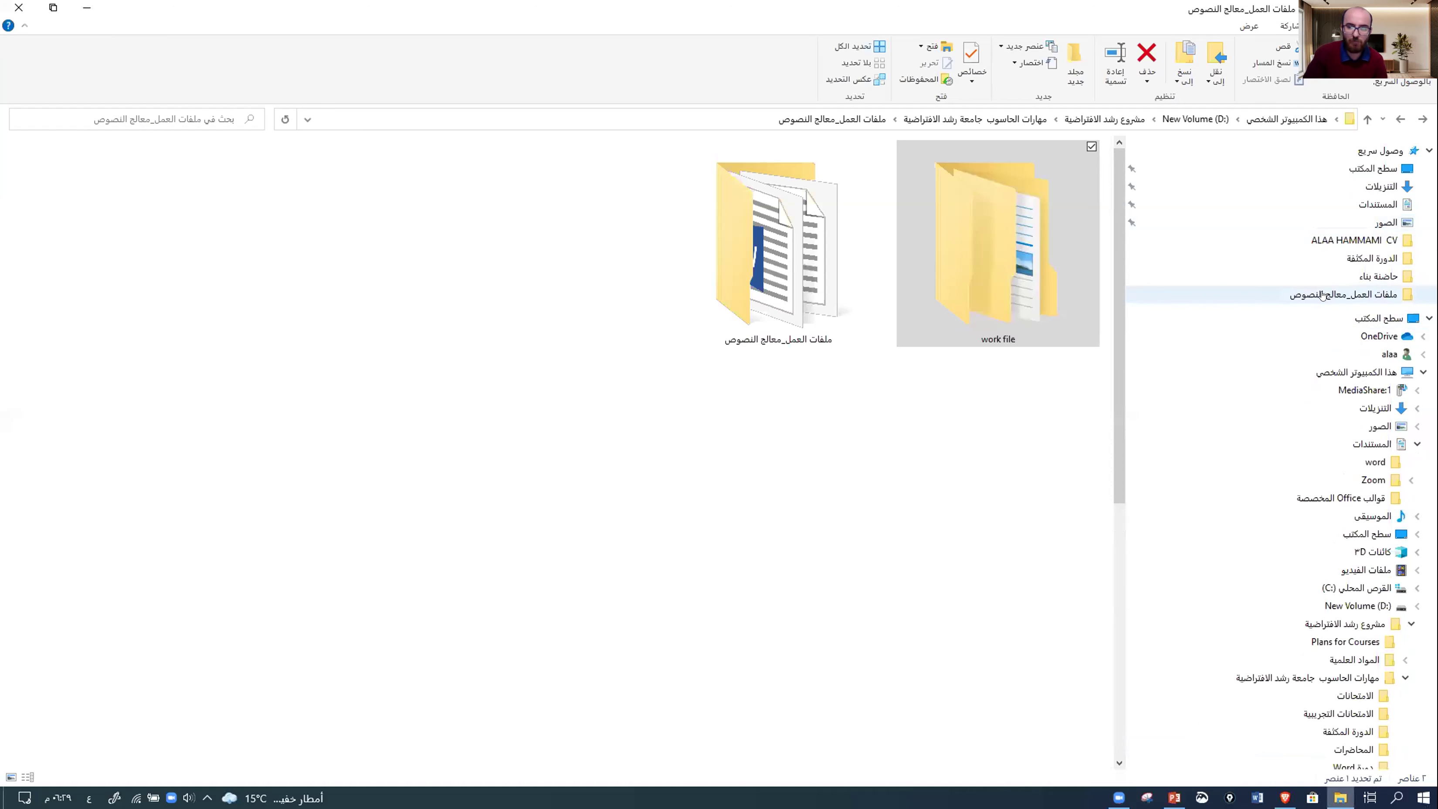
{"action": "left_click", "coordinate": [1415, 445]}
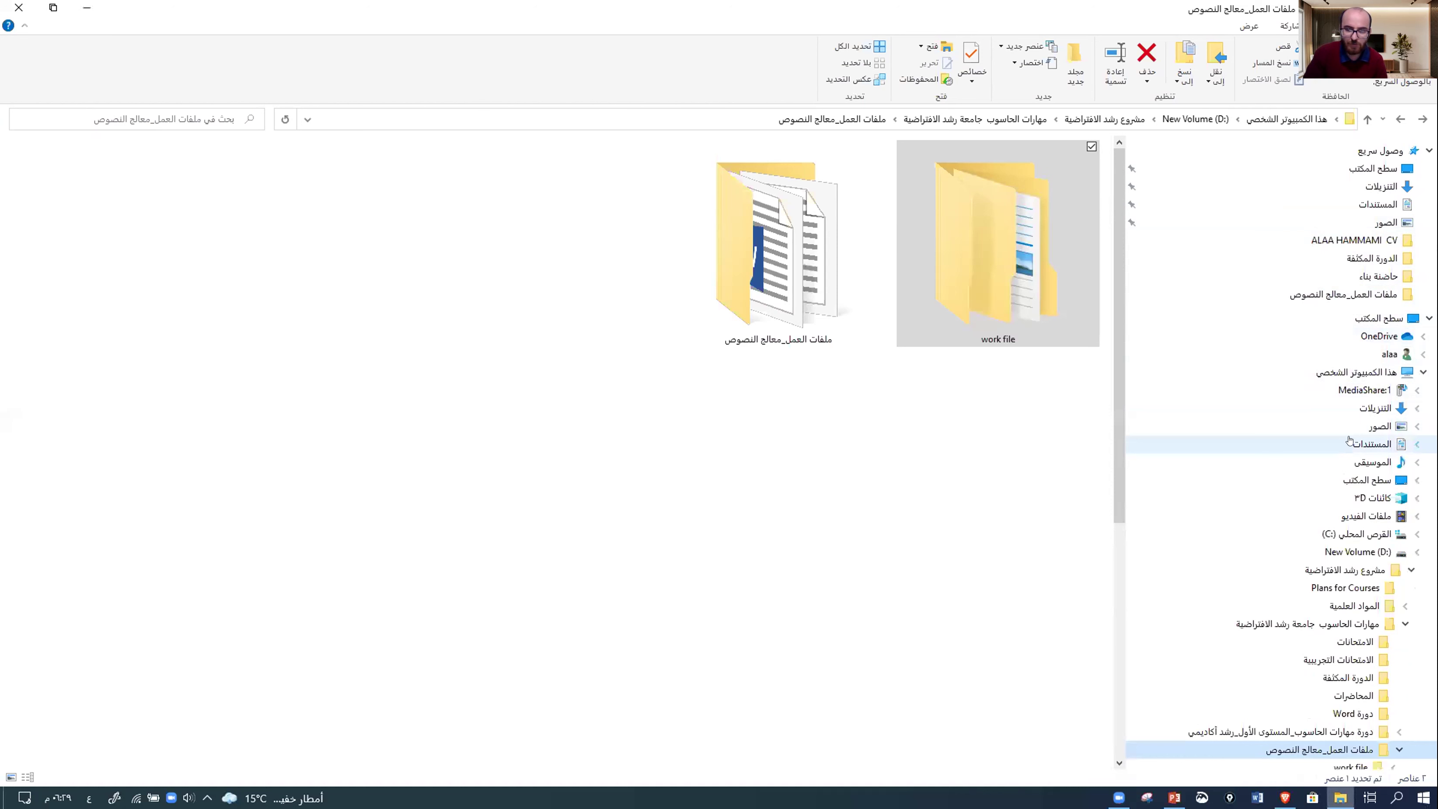
{"action": "left_click", "coordinate": [1319, 438]}
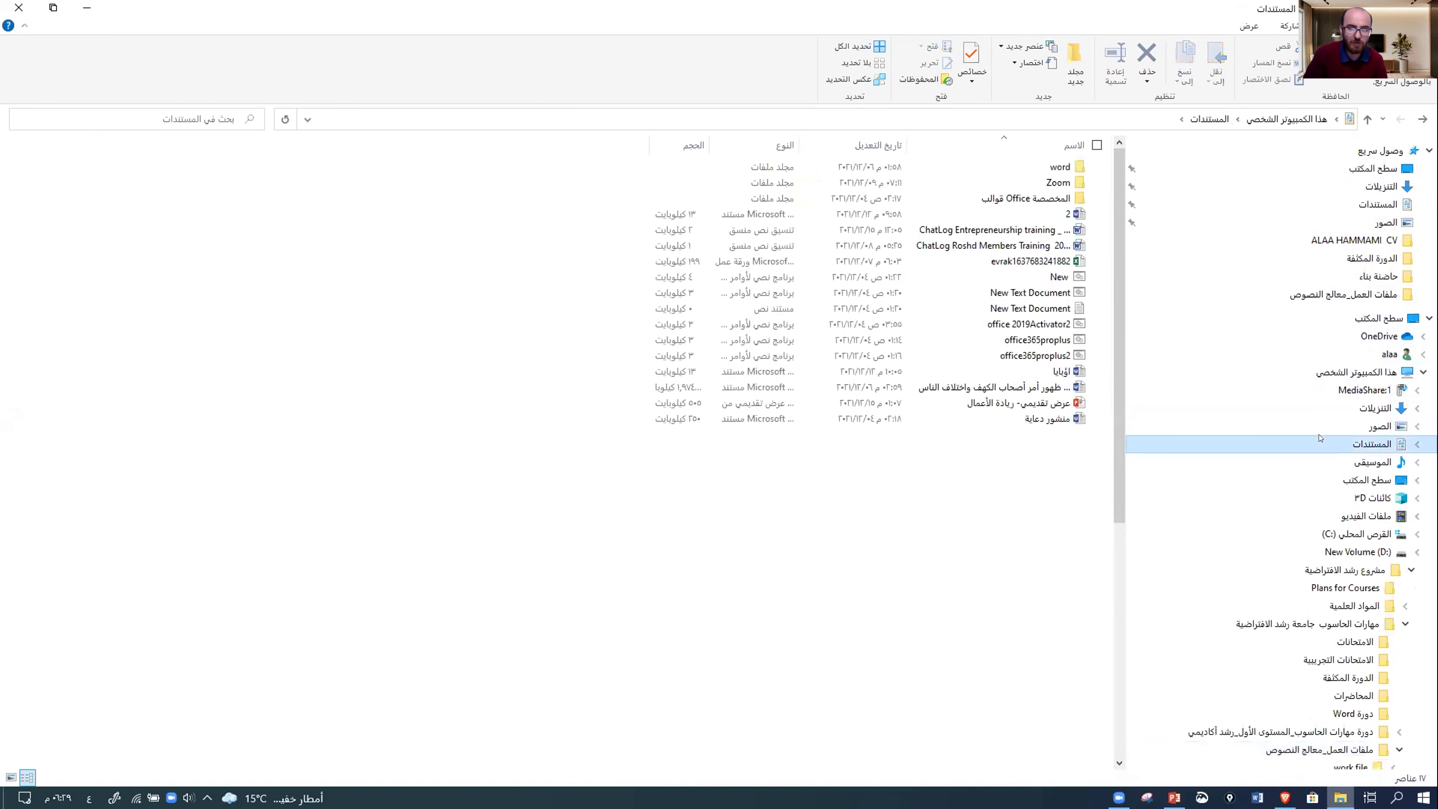
{"action": "left_click", "coordinate": [1055, 162]}
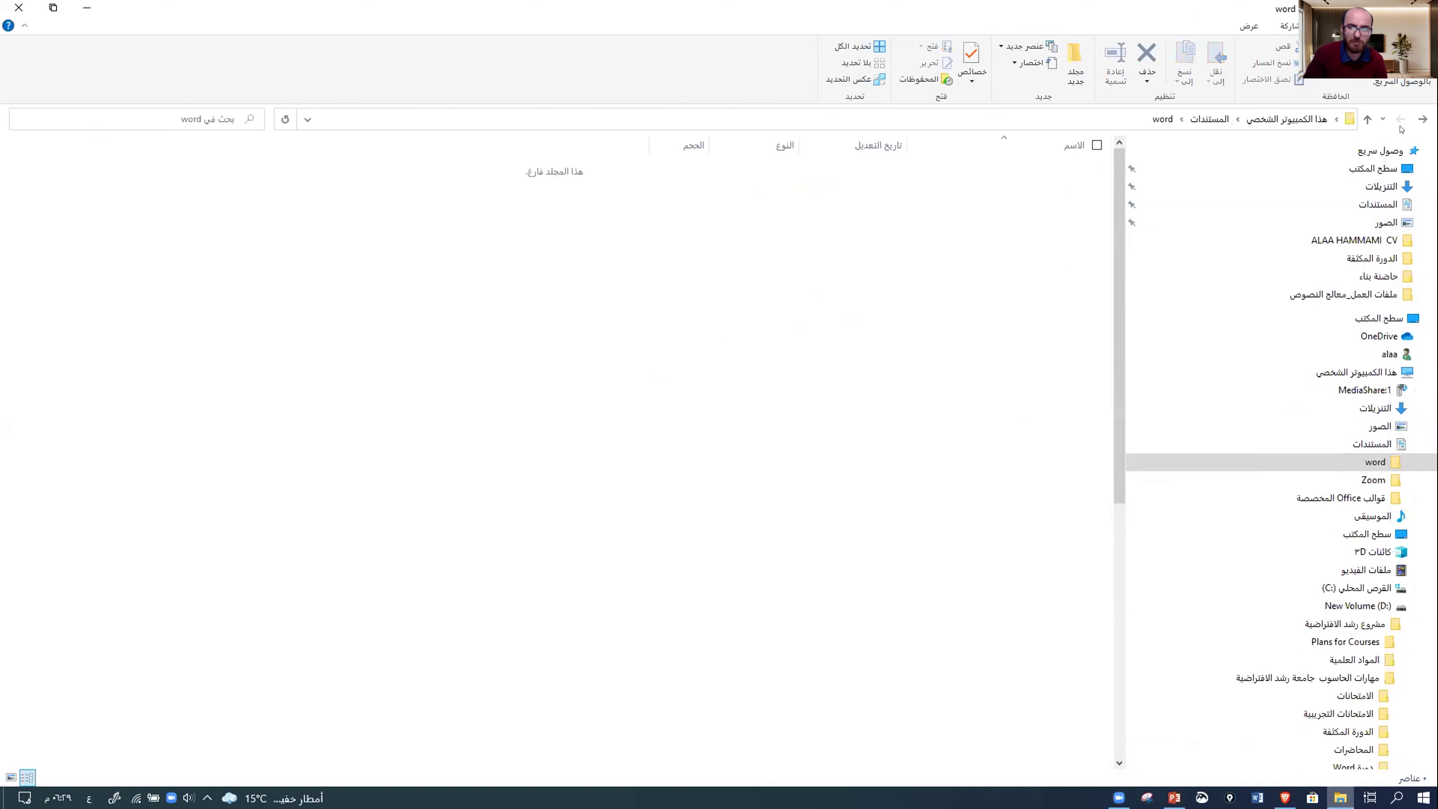
{"action": "left_click", "coordinate": [1419, 118]}
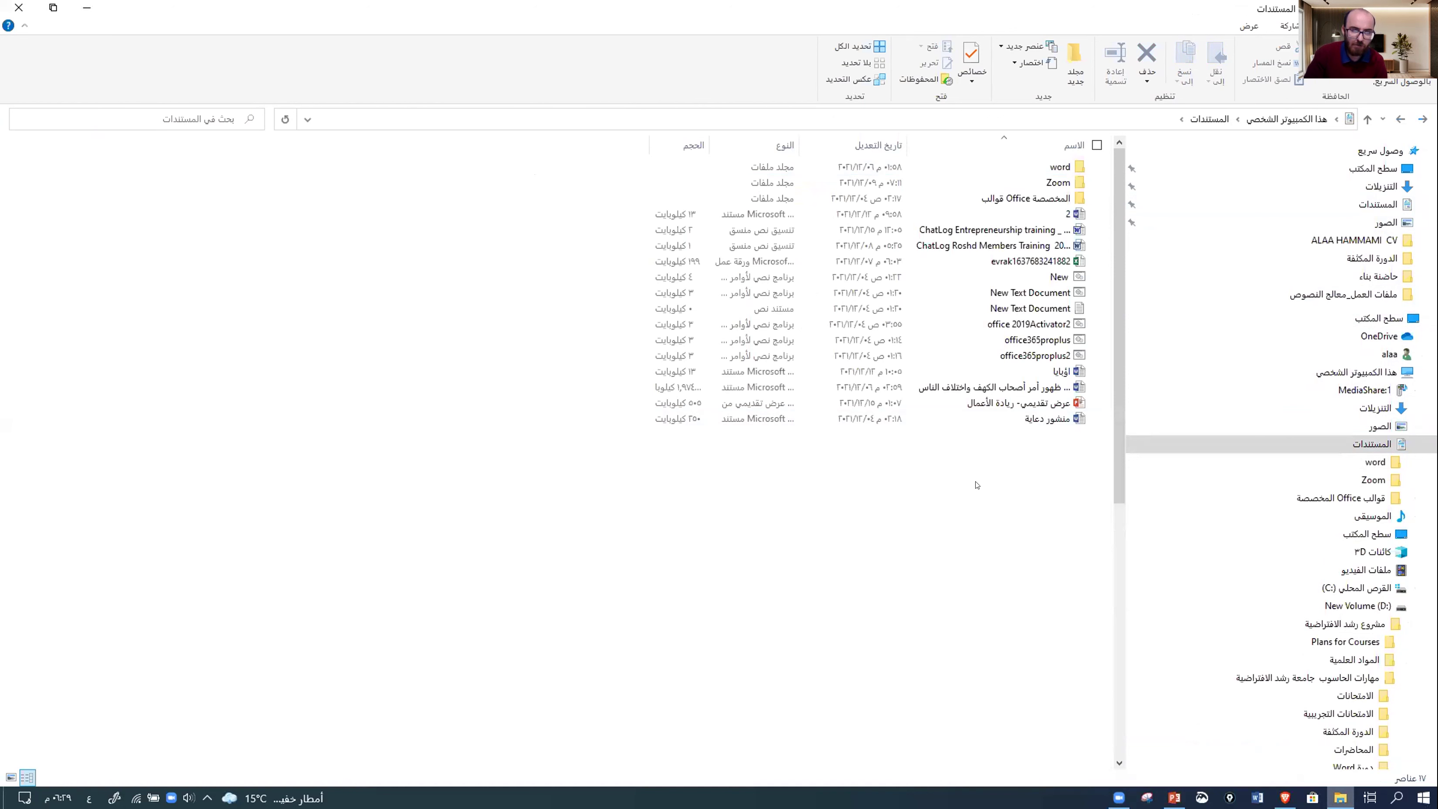
{"action": "left_click", "coordinate": [1418, 117]}
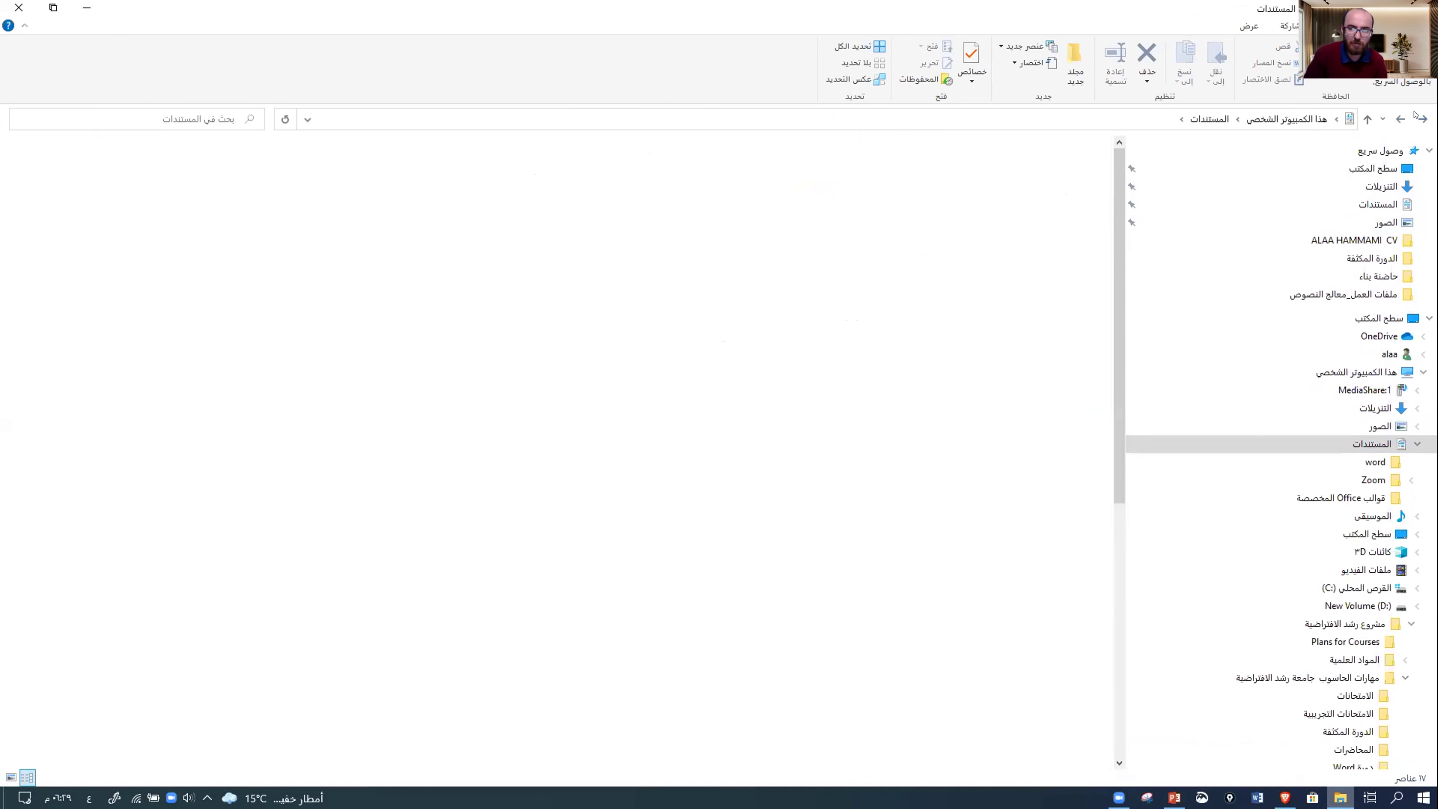
{"action": "left_click", "coordinate": [1009, 267]}
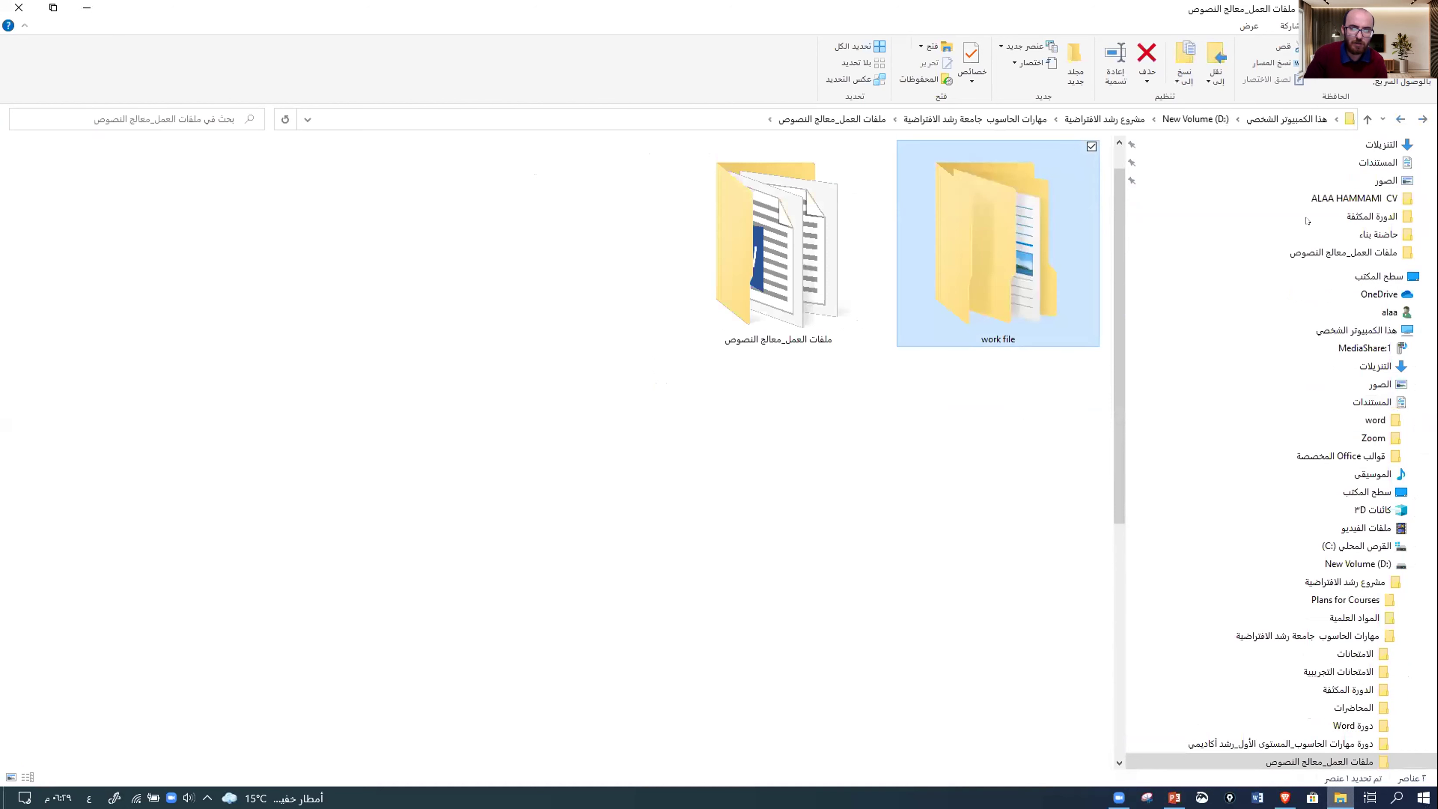
{"action": "left_click", "coordinate": [1393, 117]}
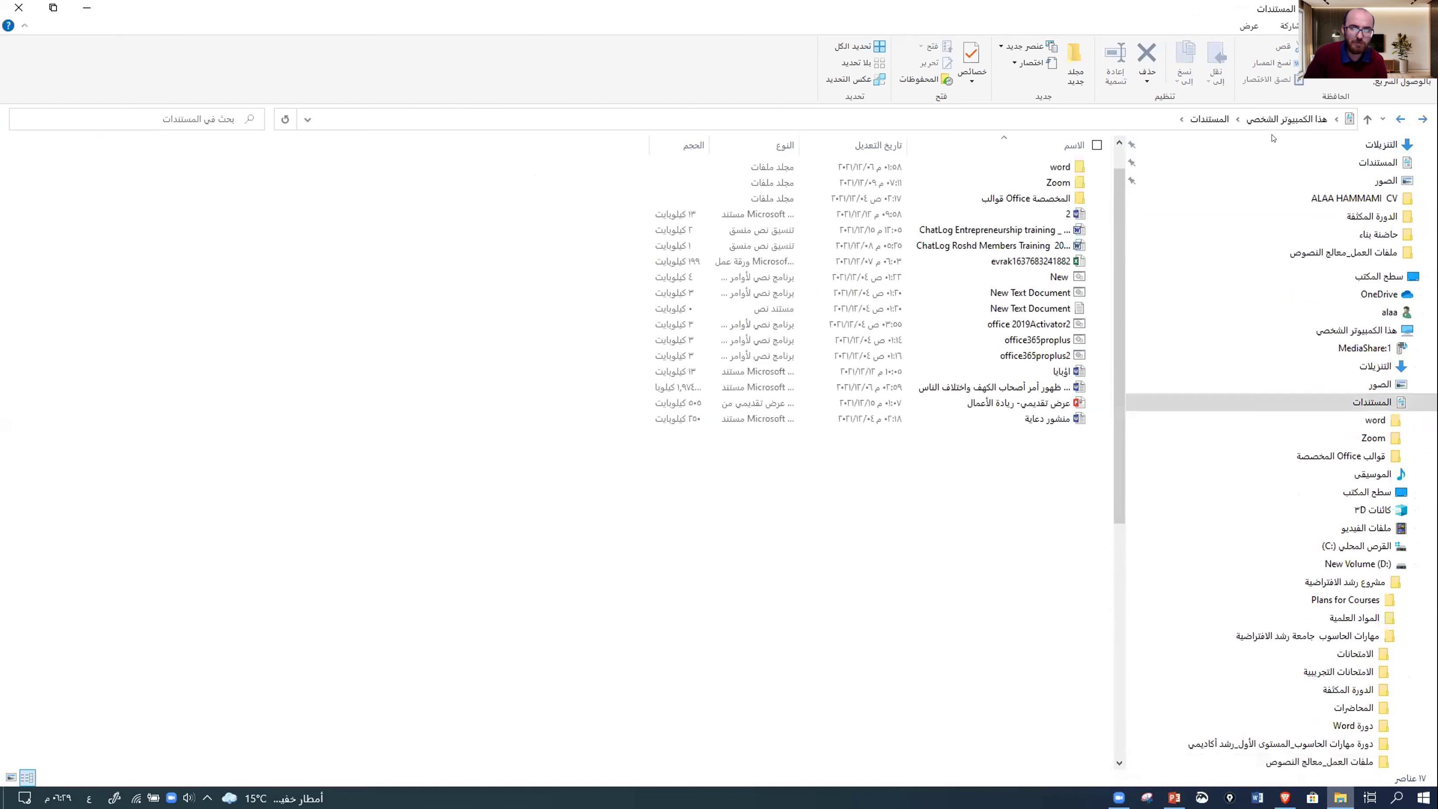
{"action": "left_click", "coordinate": [1420, 121]}
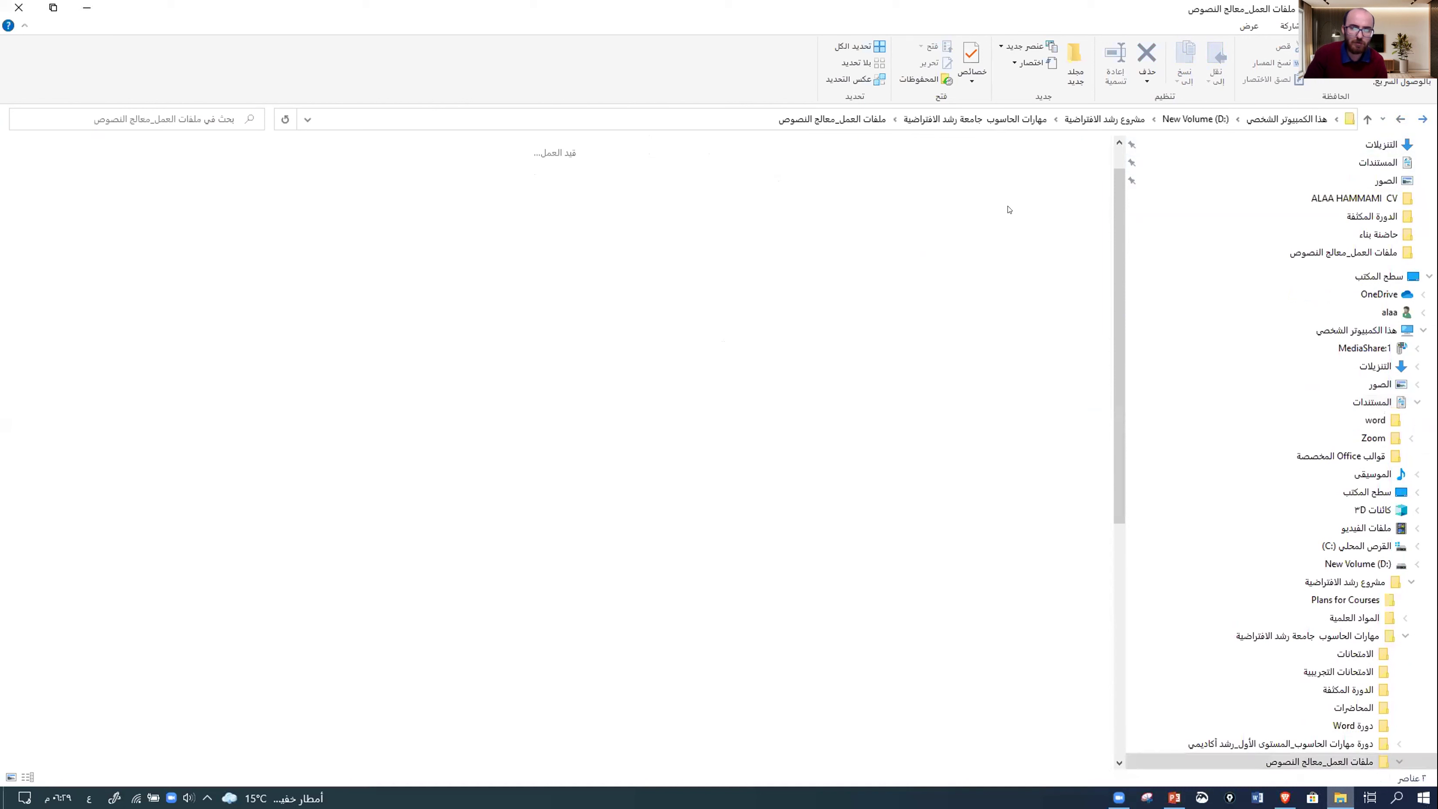
- Include the work file folder in a newly created library and open the folder from the Libraries tree
{"action": "left_click", "coordinate": [1011, 63]}
{"action": "mouse_move", "coordinate": [997, 80]}
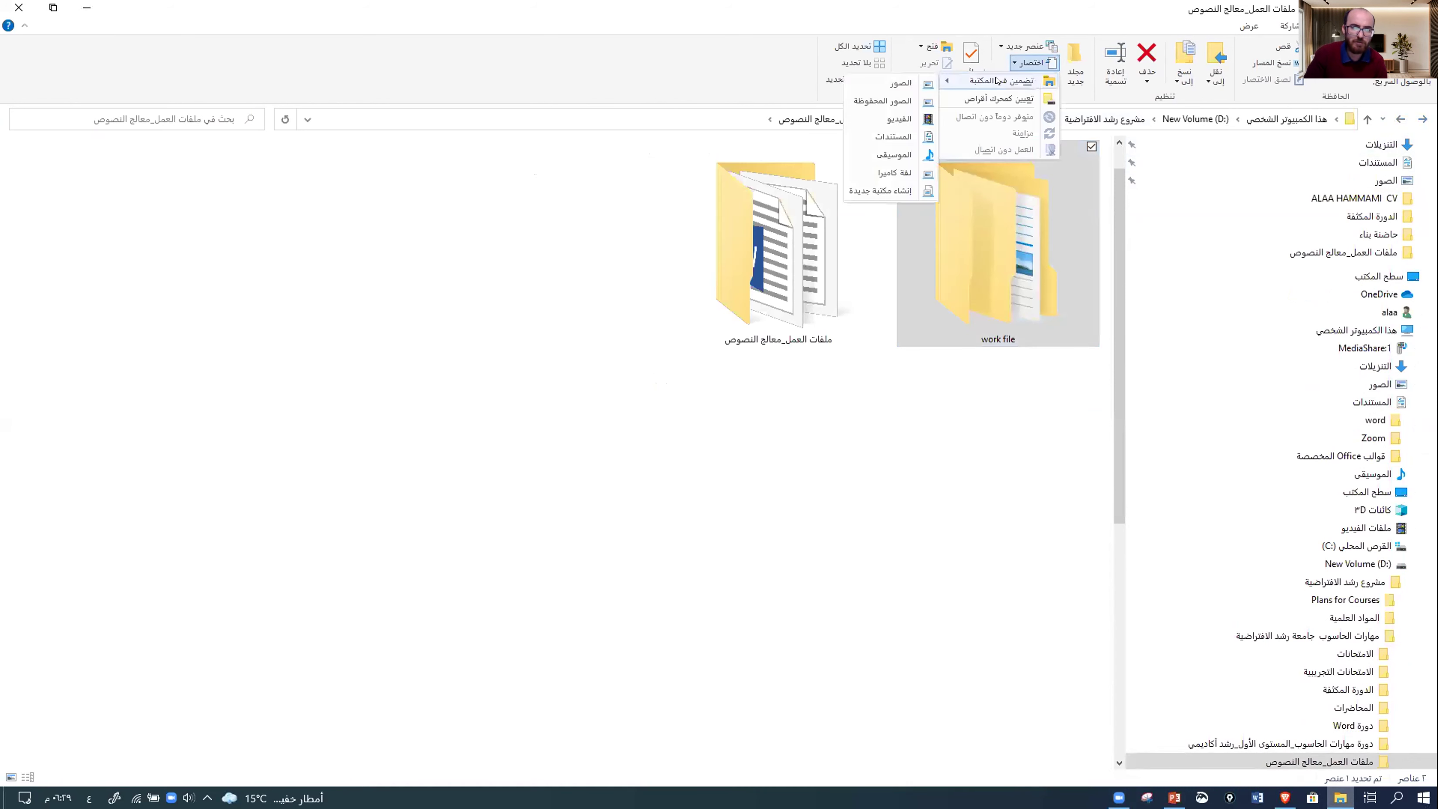
{"action": "left_click", "coordinate": [887, 190]}
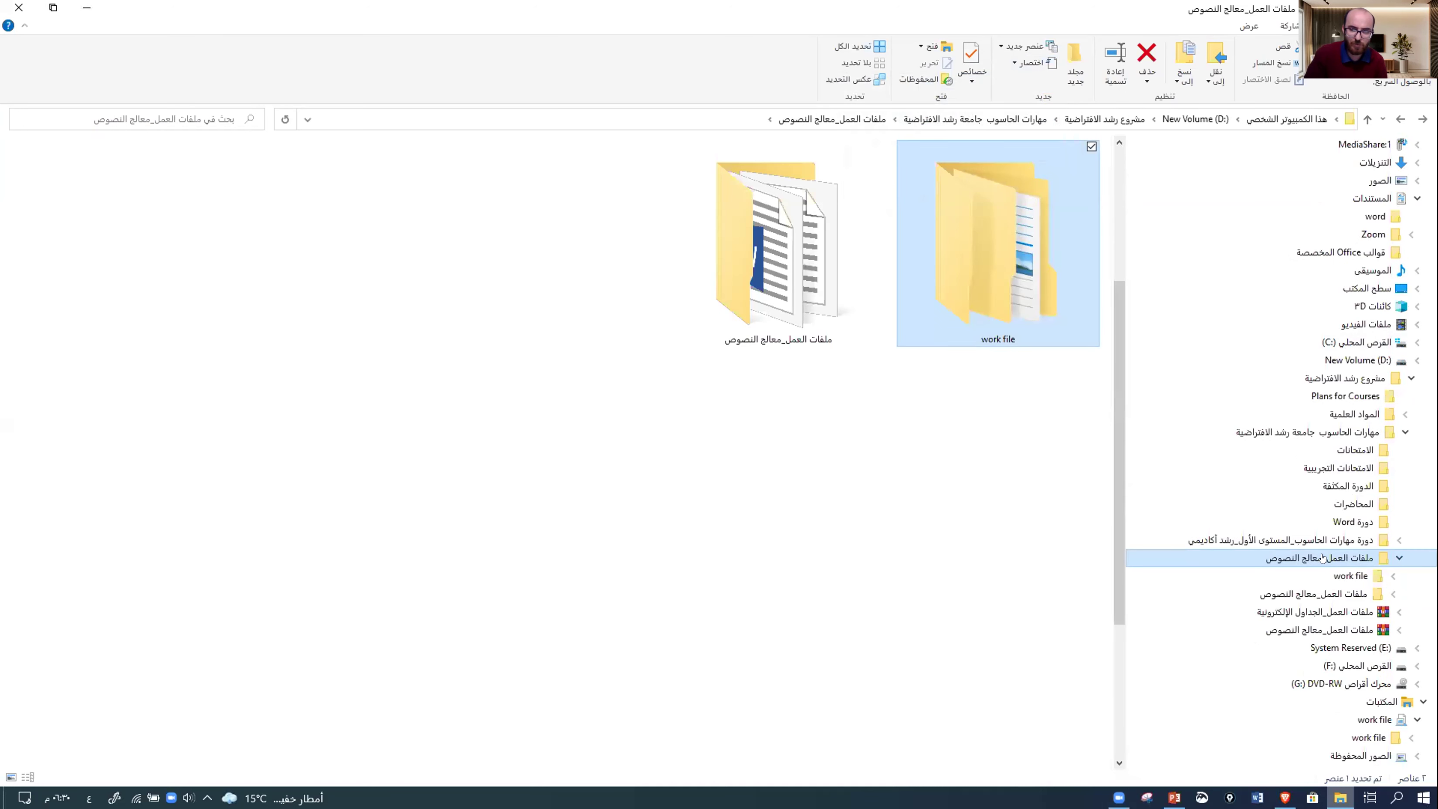
{"action": "scroll", "coordinate": [1348, 623], "scroll_direction": "down", "scroll_amount": 1}
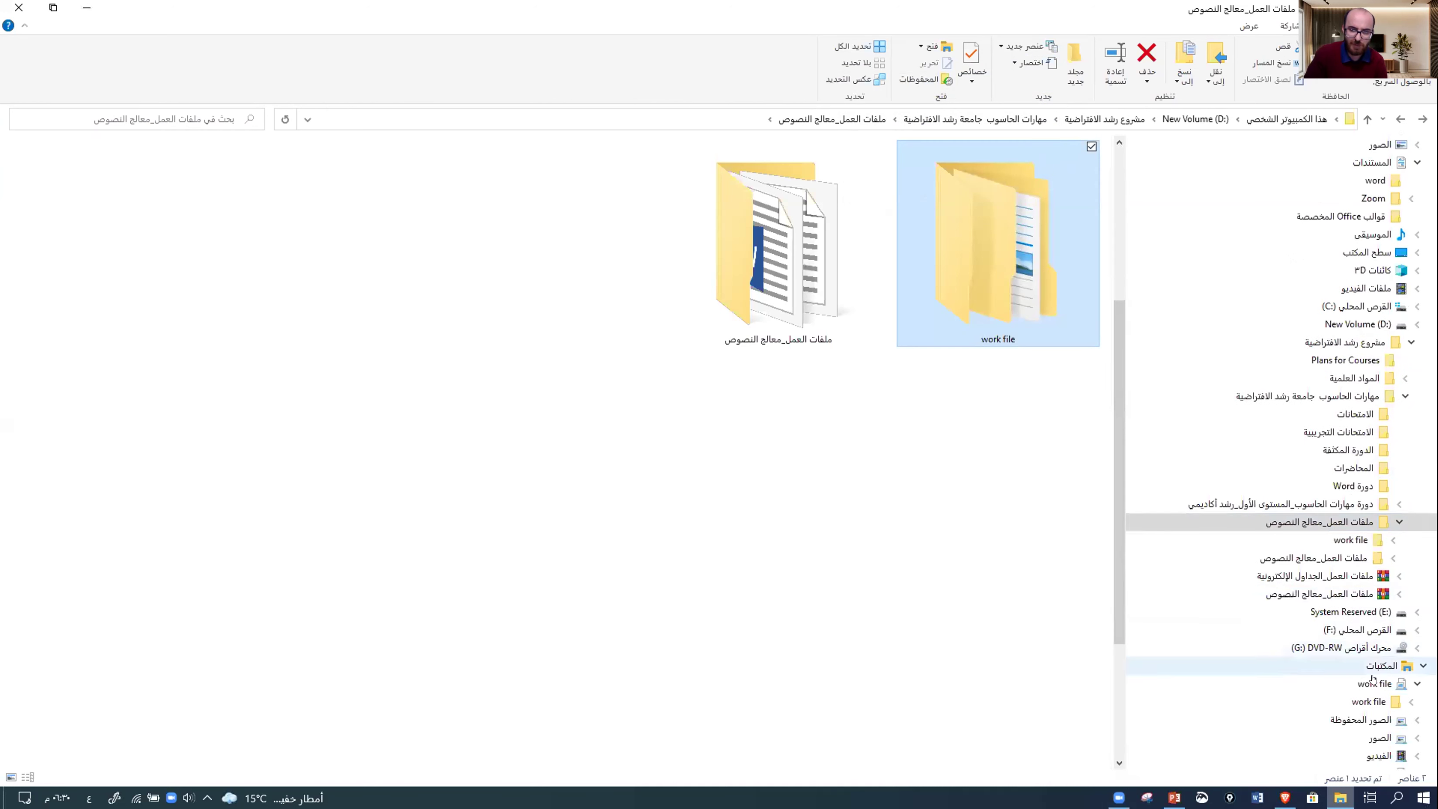
{"action": "scroll", "coordinate": [1369, 704], "scroll_direction": "down", "scroll_amount": 1}
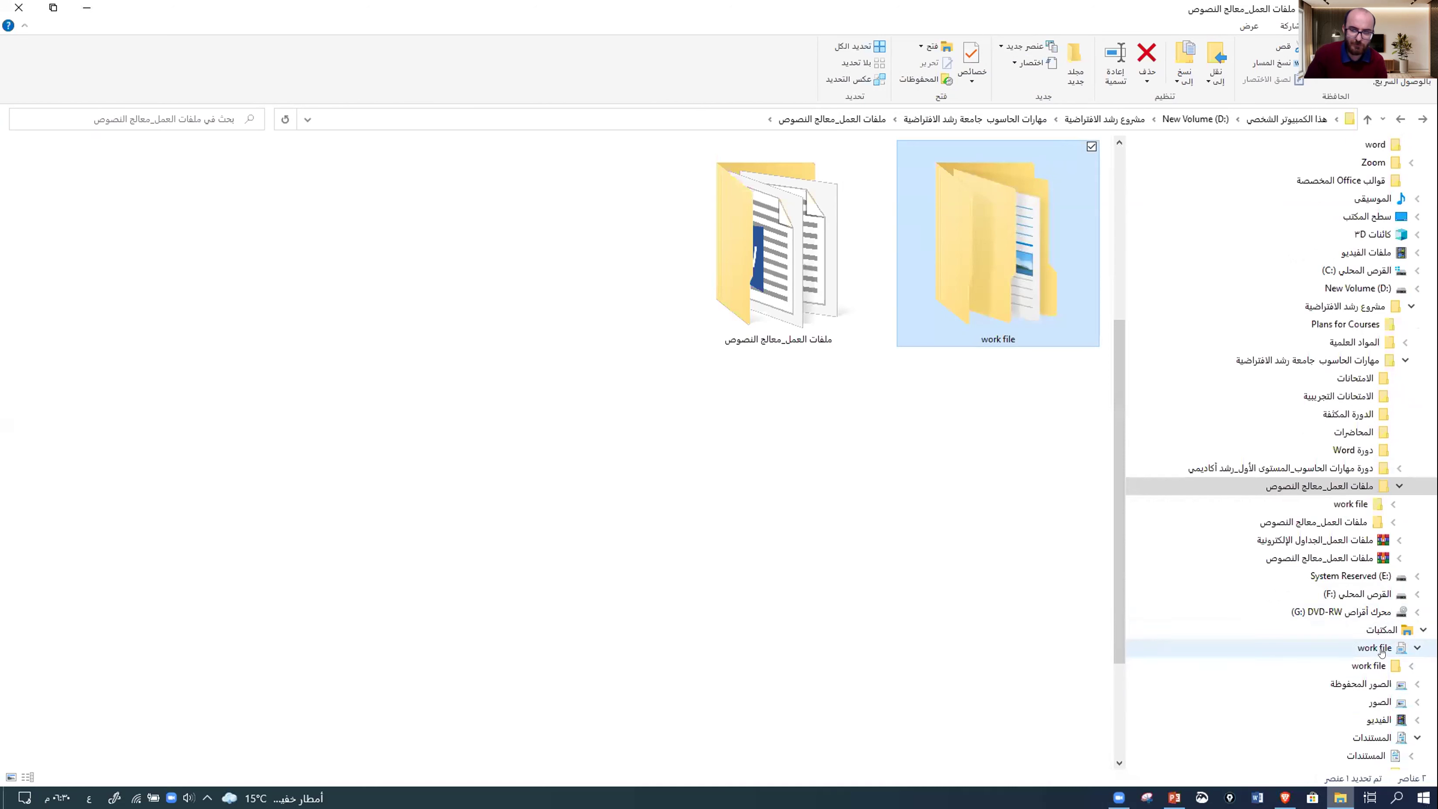
{"action": "left_click", "coordinate": [1364, 666]}
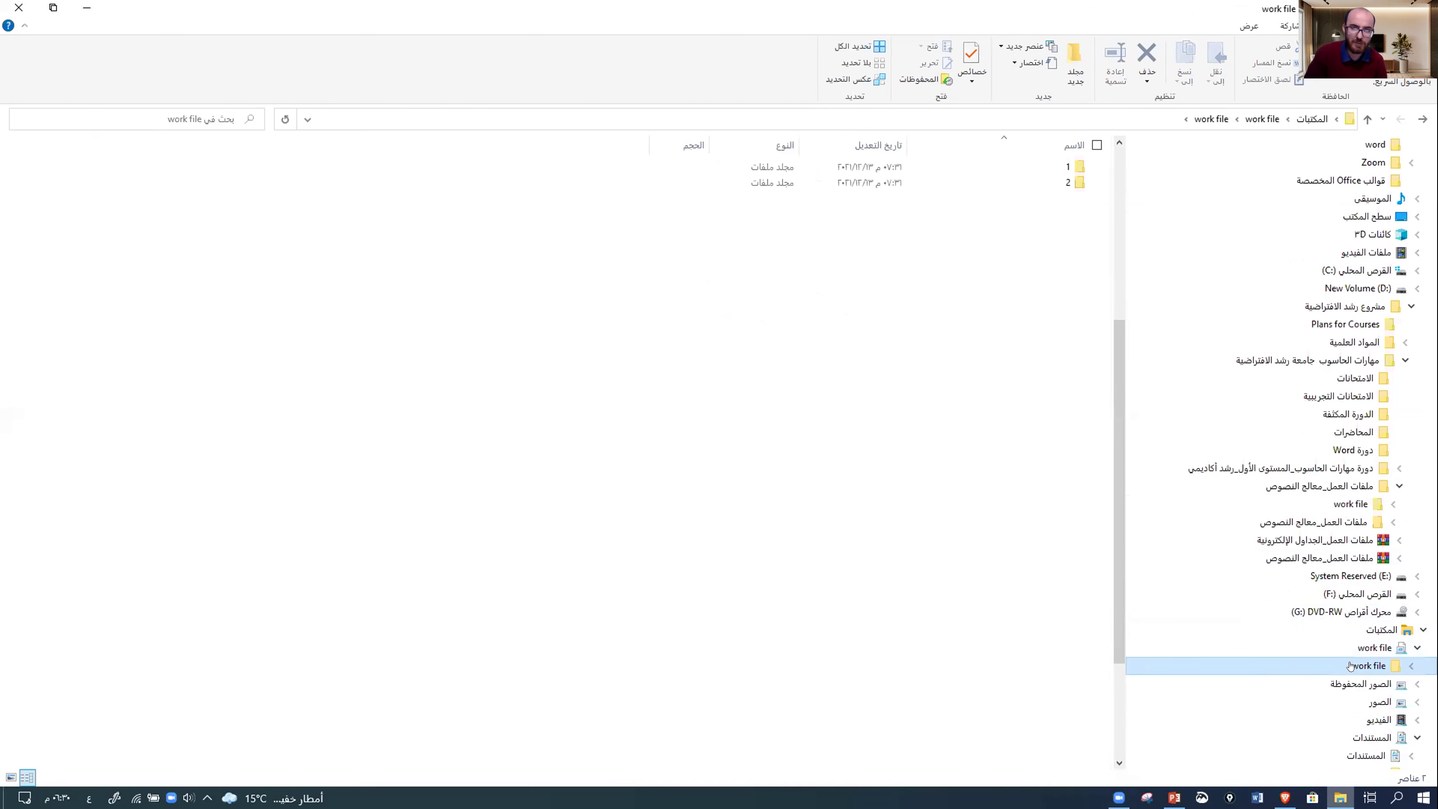
- Delete the work file library from Libraries and close the File Explorer window
{"action": "left_click", "coordinate": [1370, 646]}
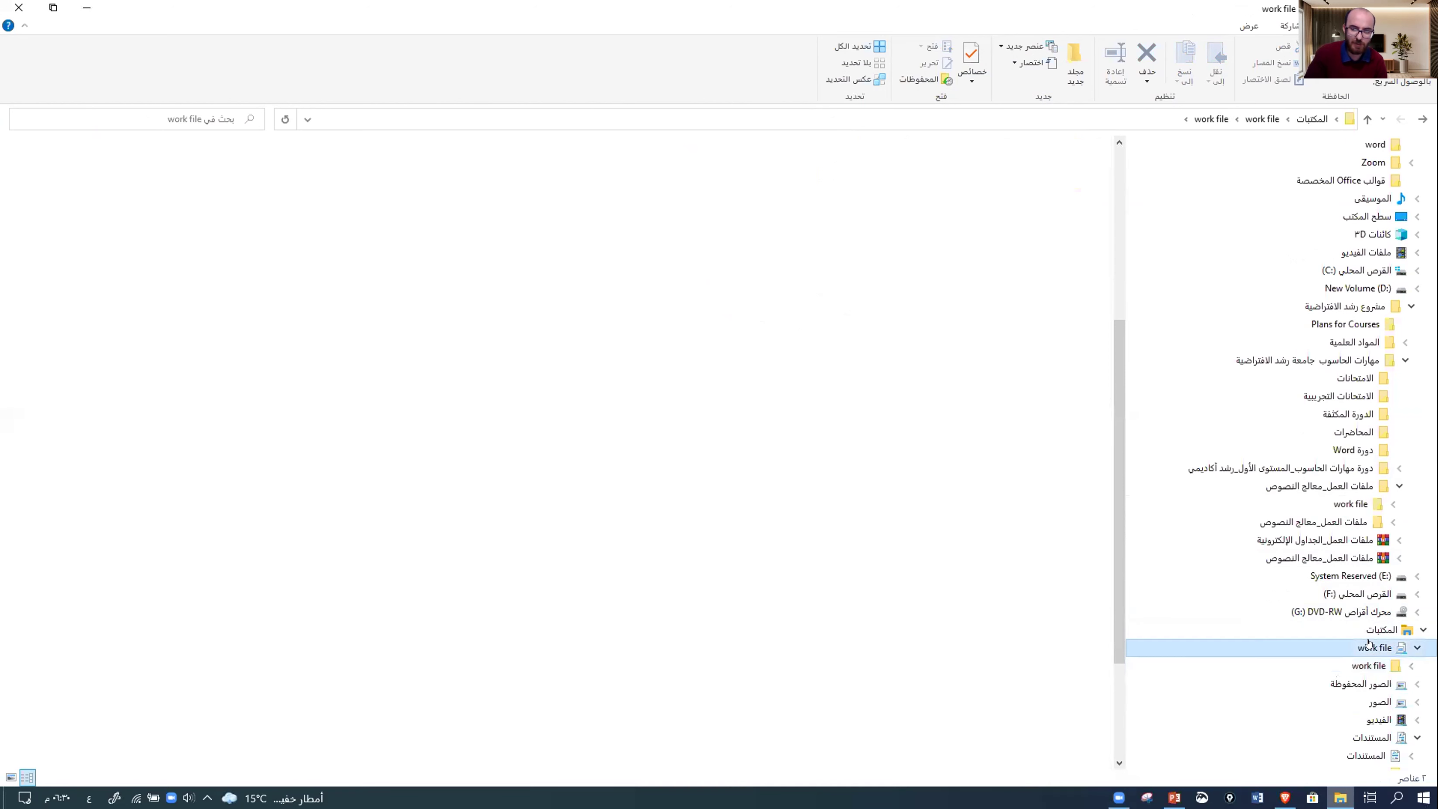
{"action": "right_click", "coordinate": [1370, 646]}
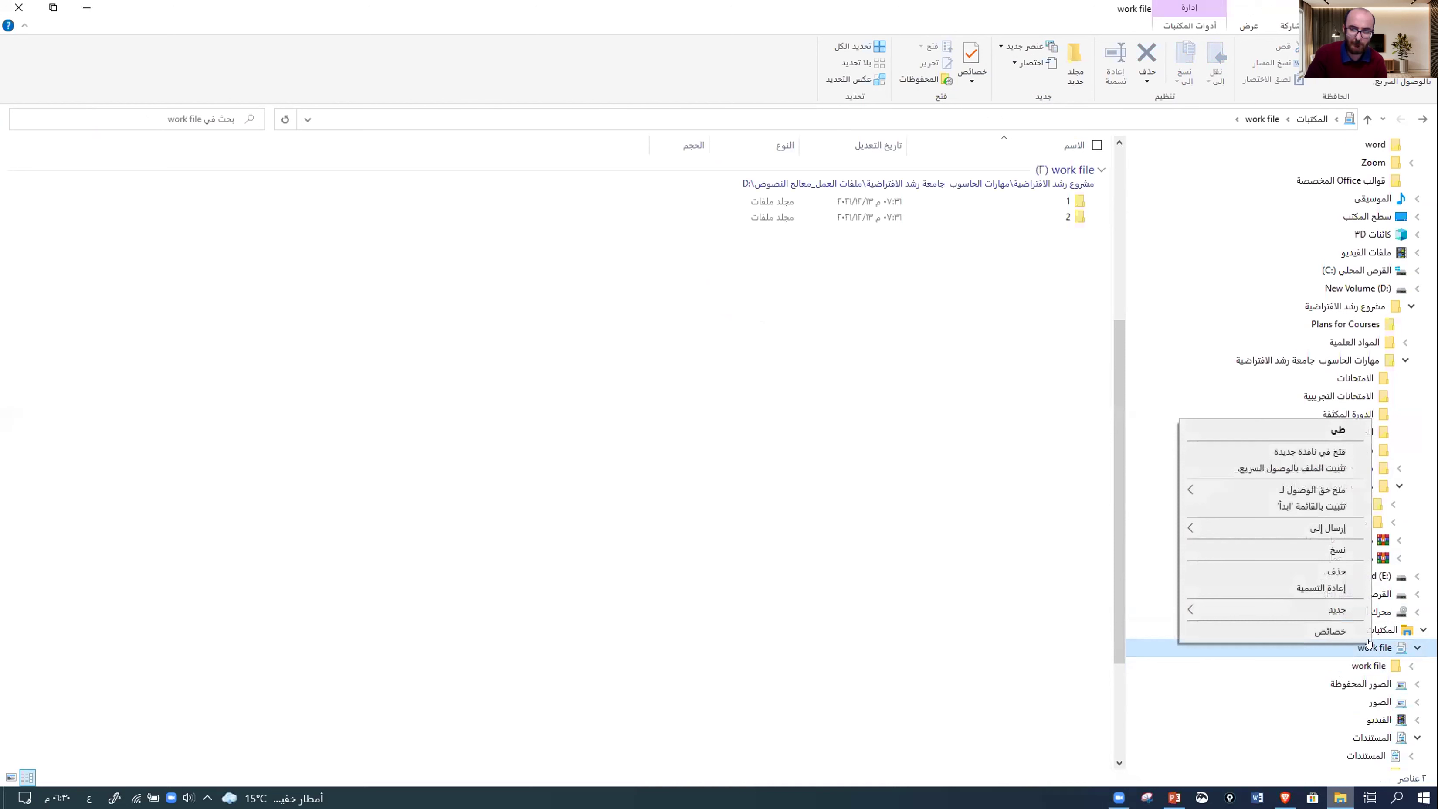
{"action": "left_click", "coordinate": [1336, 571]}
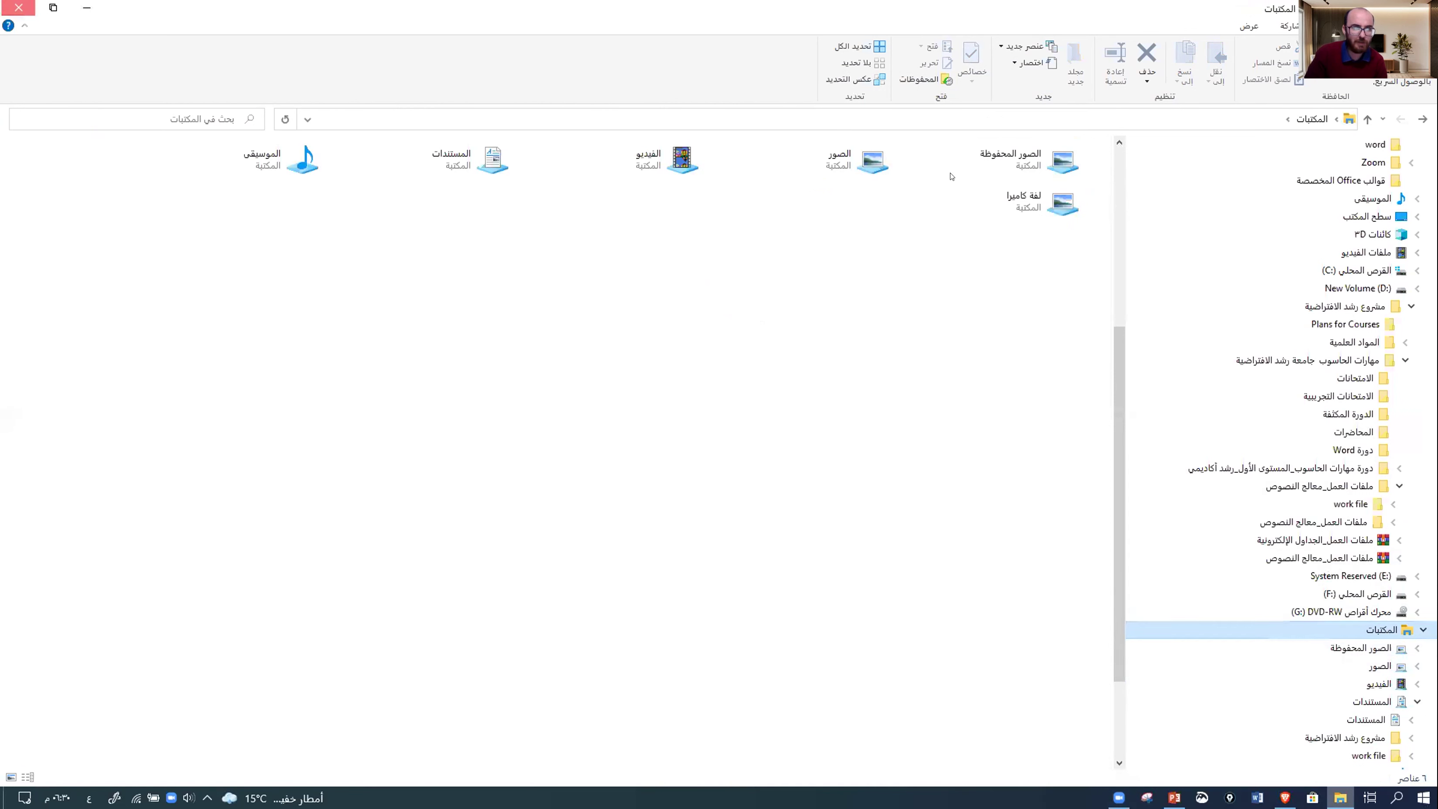
{"action": "left_click", "coordinate": [3, 3]}
- Open This PC from the desktop and navigate to the مشروع رشد الافتراضية folder on drive D
{"action": "left_click", "coordinate": [1392, 354]}
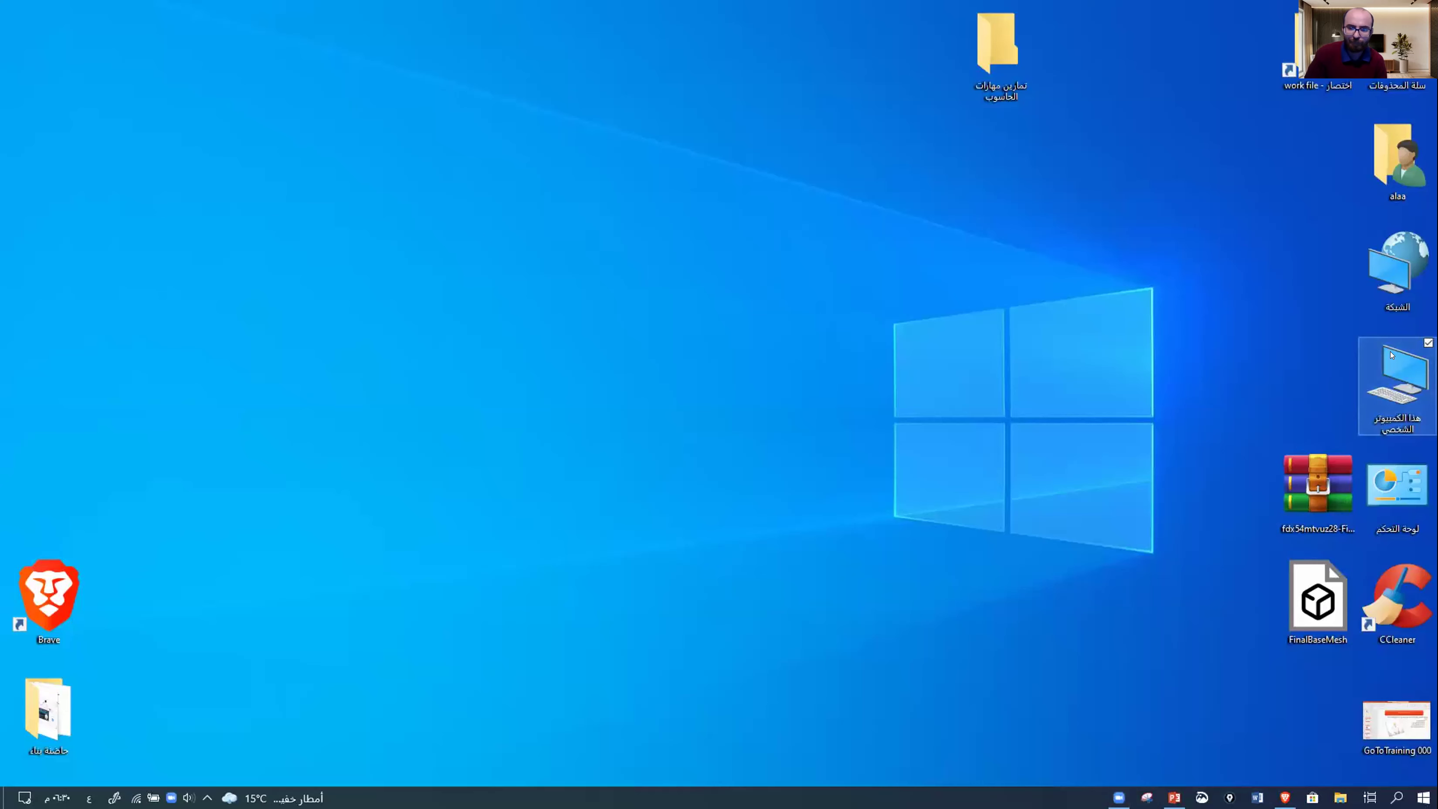
{"action": "key", "text": "Return"}
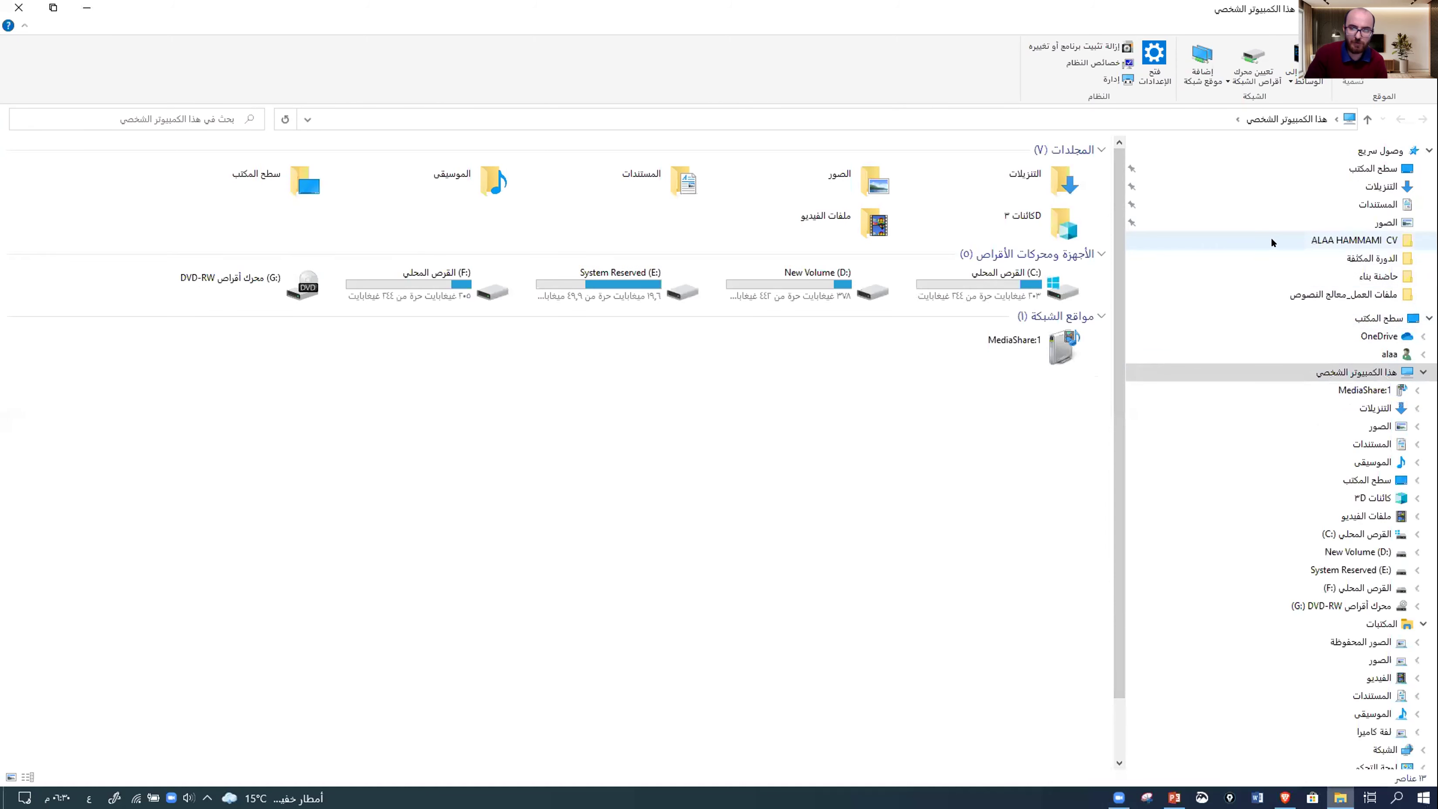
{"action": "left_click", "coordinate": [1271, 293]}
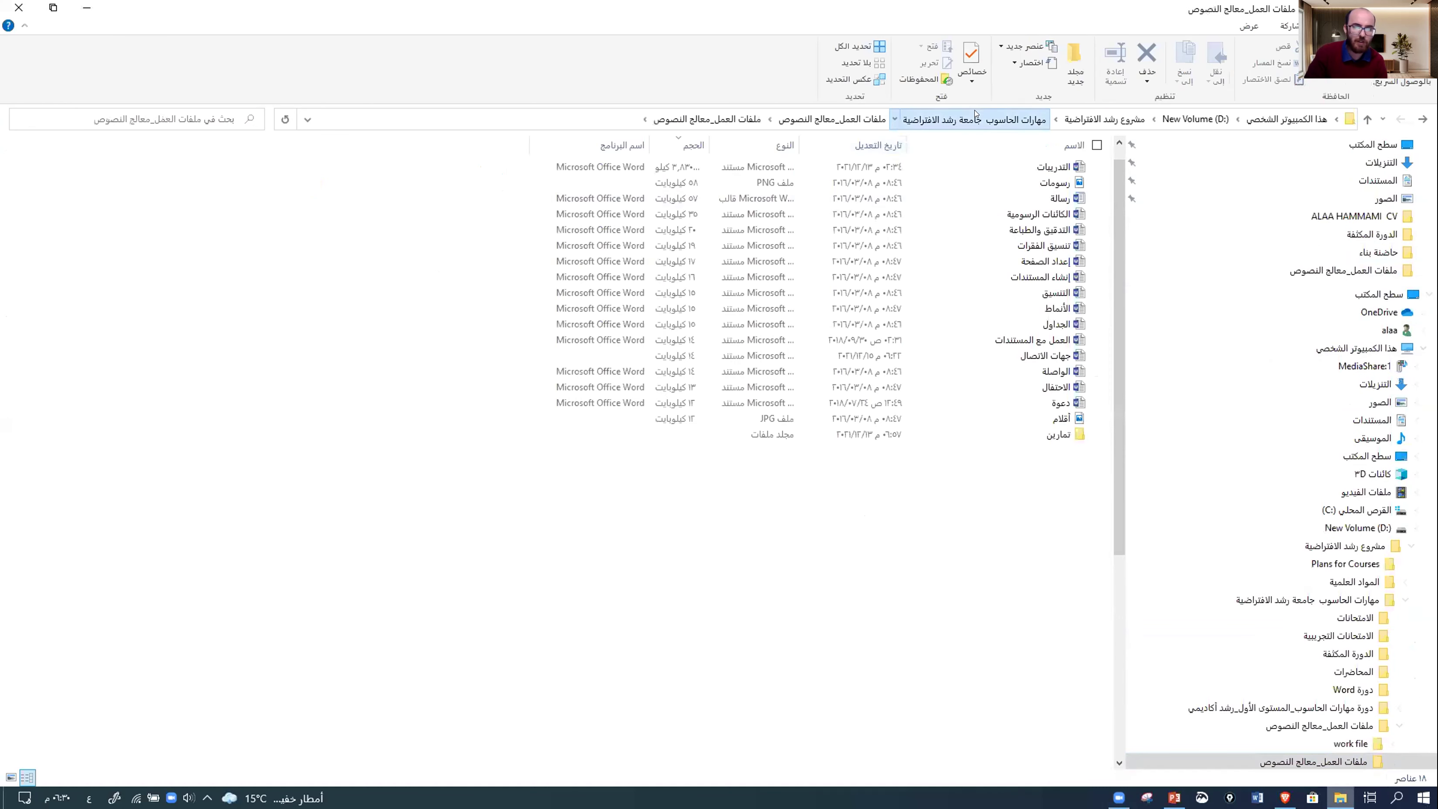
{"action": "left_click", "coordinate": [975, 115]}
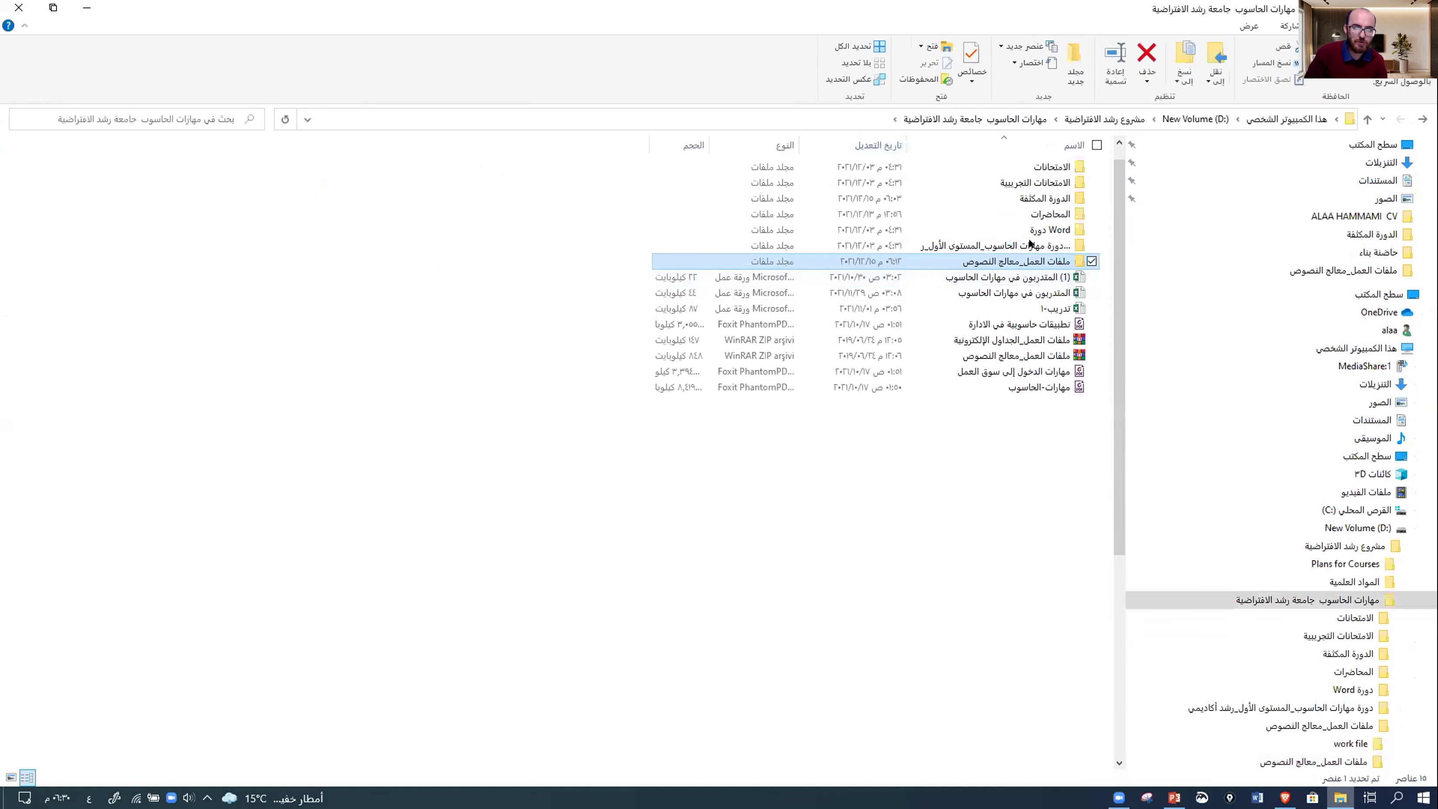
{"action": "left_click", "coordinate": [1104, 119]}
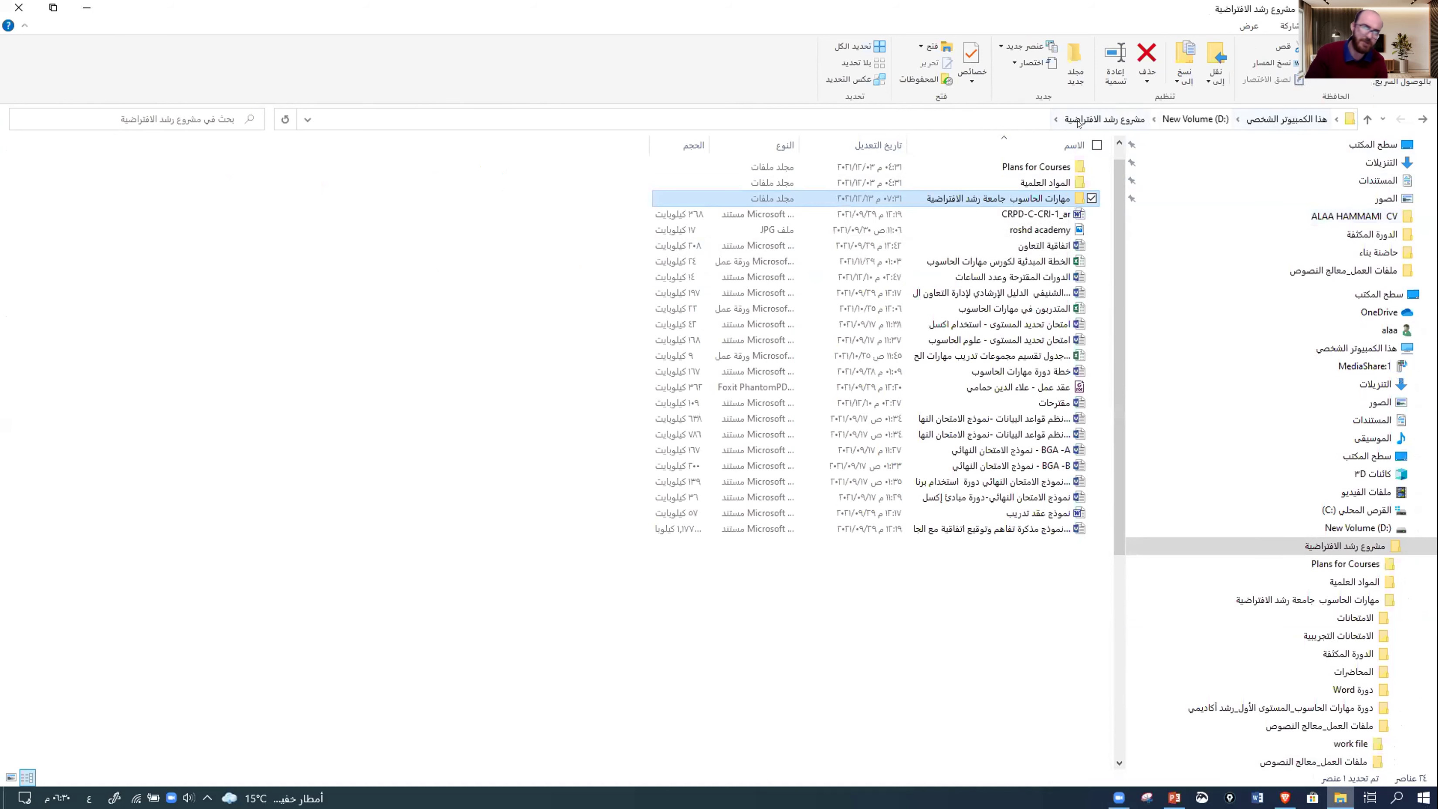
{"action": "mouse_move", "coordinate": [1023, 200]}
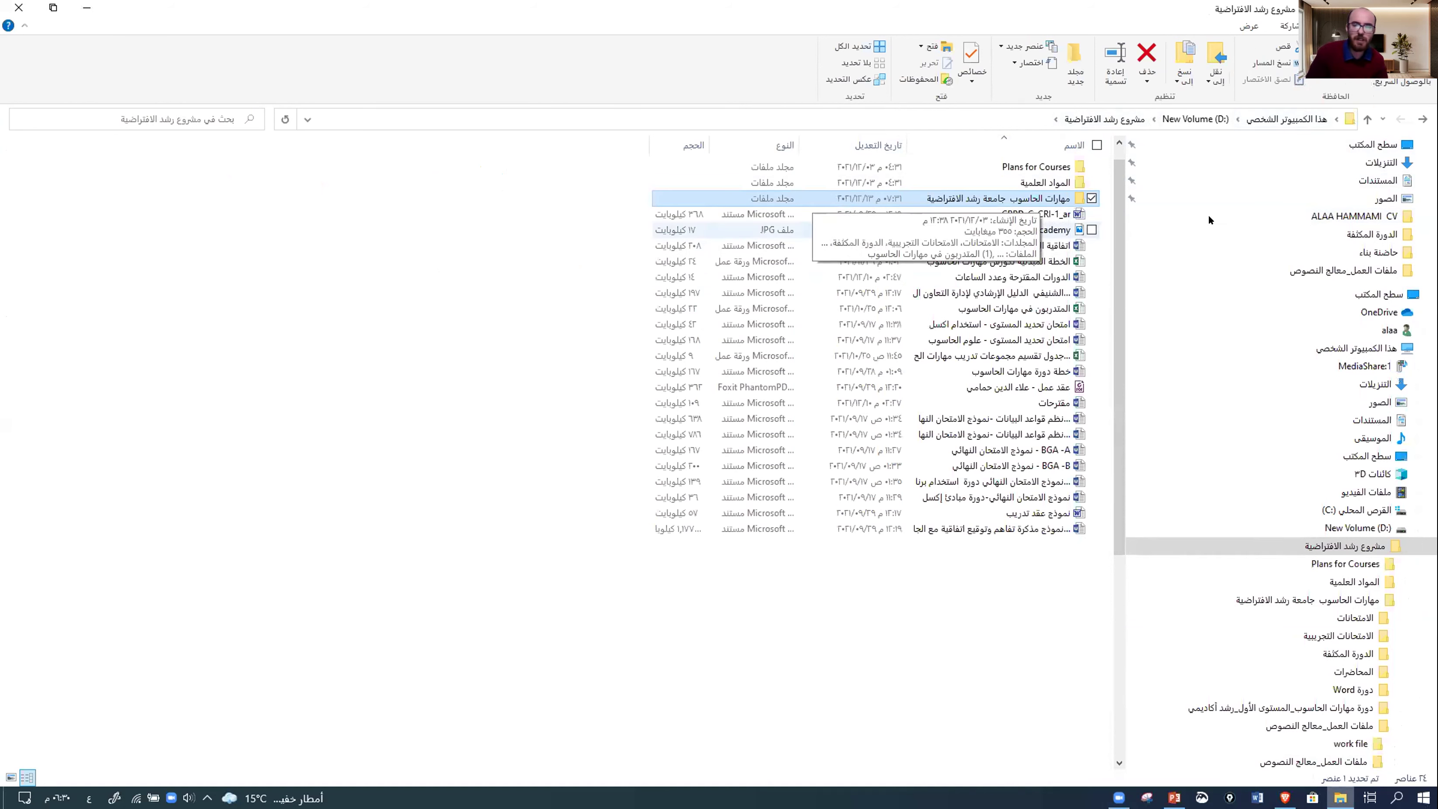
- Include the selected مهارات الحاسوب جامعة رشد الافتراضية folder in a newly created library
{"action": "scroll", "coordinate": [1270, 343], "scroll_direction": "up", "scroll_amount": 2}
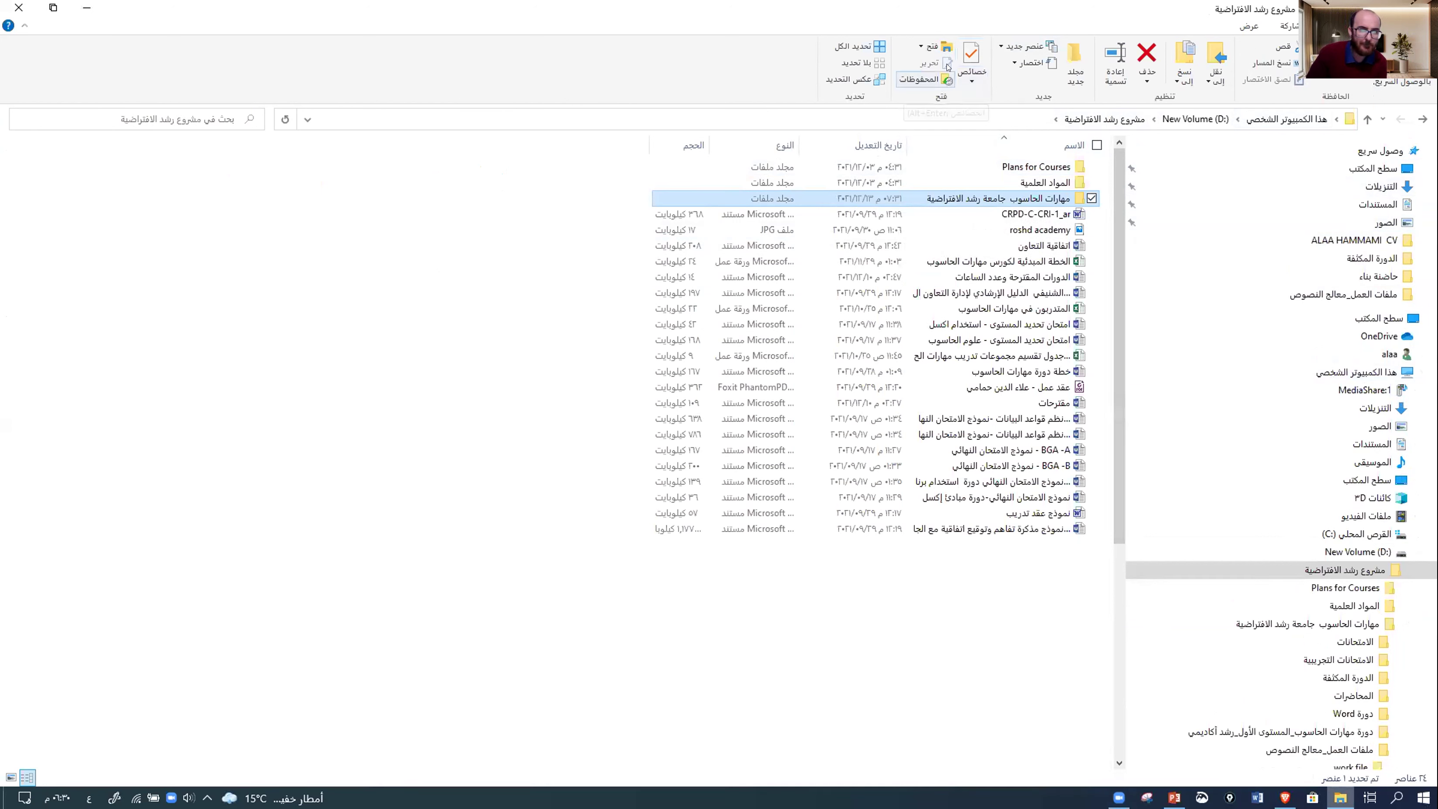
{"action": "left_click", "coordinate": [1012, 61]}
{"action": "mouse_move", "coordinate": [1007, 80]}
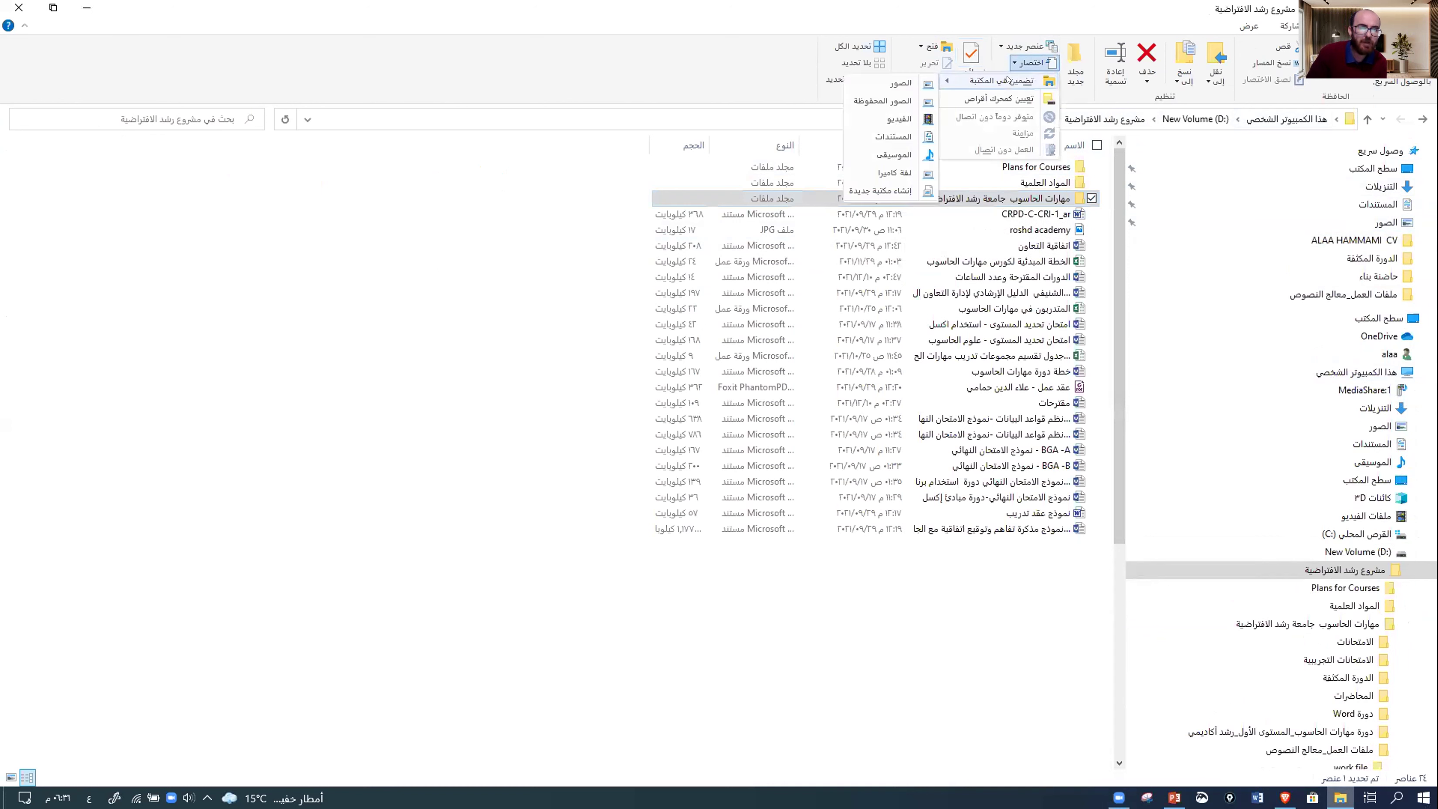
{"action": "left_click", "coordinate": [902, 190]}
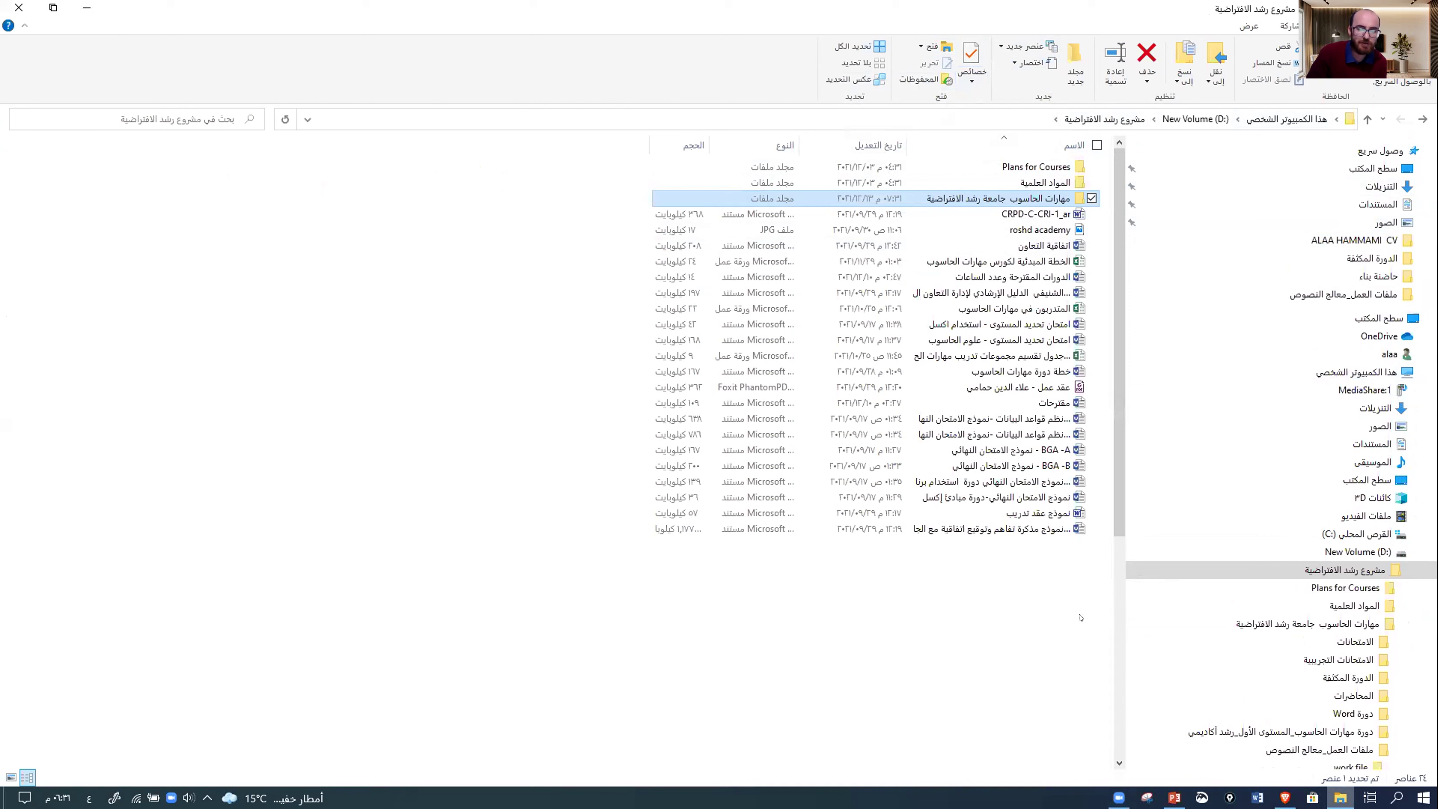
- View the contents of the مهارات الحاسوب جامعة رشد الافتراضية library in the Libraries tree and close the window
{"action": "scroll", "coordinate": [1310, 331], "scroll_direction": "down", "scroll_amount": 5}
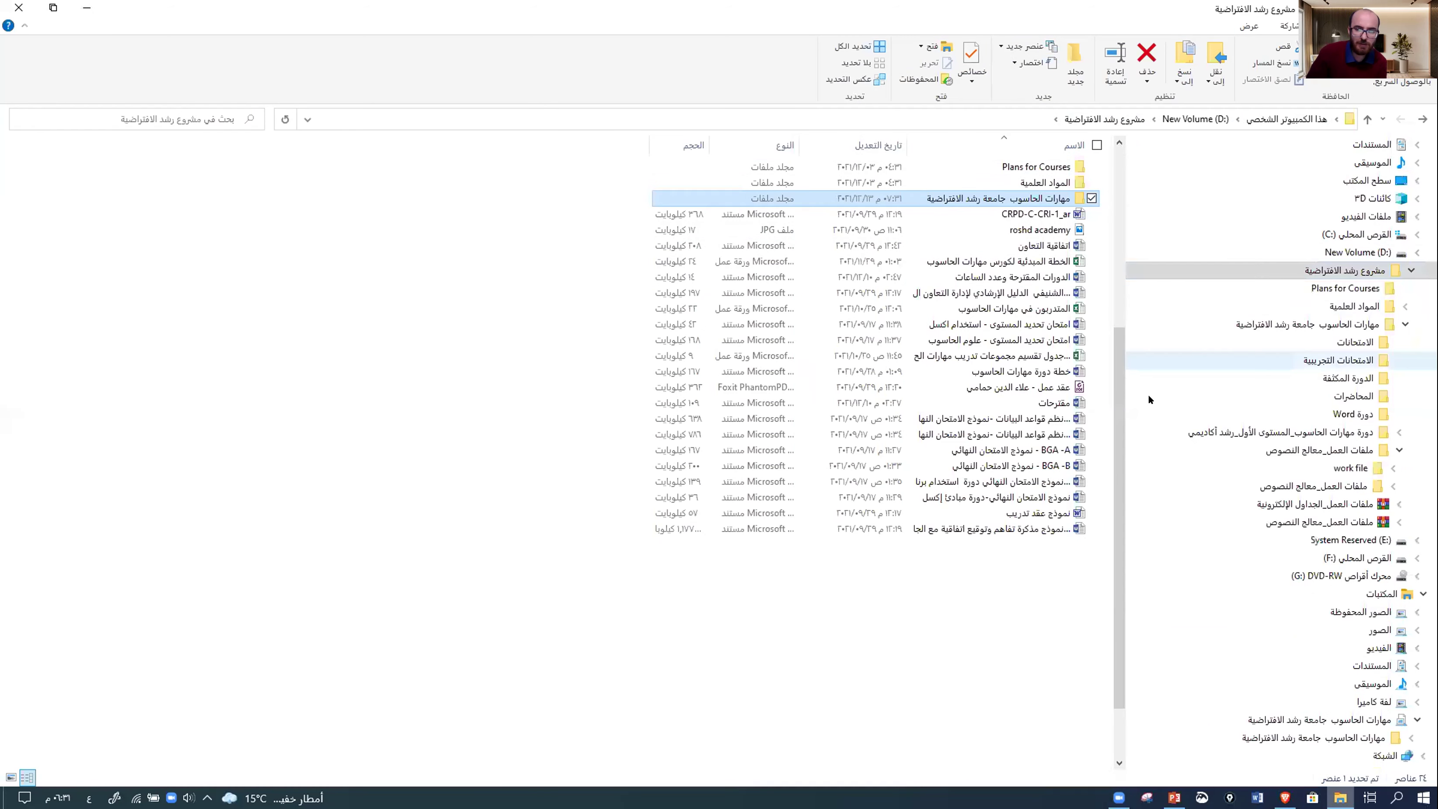
{"action": "left_click_drag", "start_coordinate": [1118, 380], "coordinate": [1118, 429]}
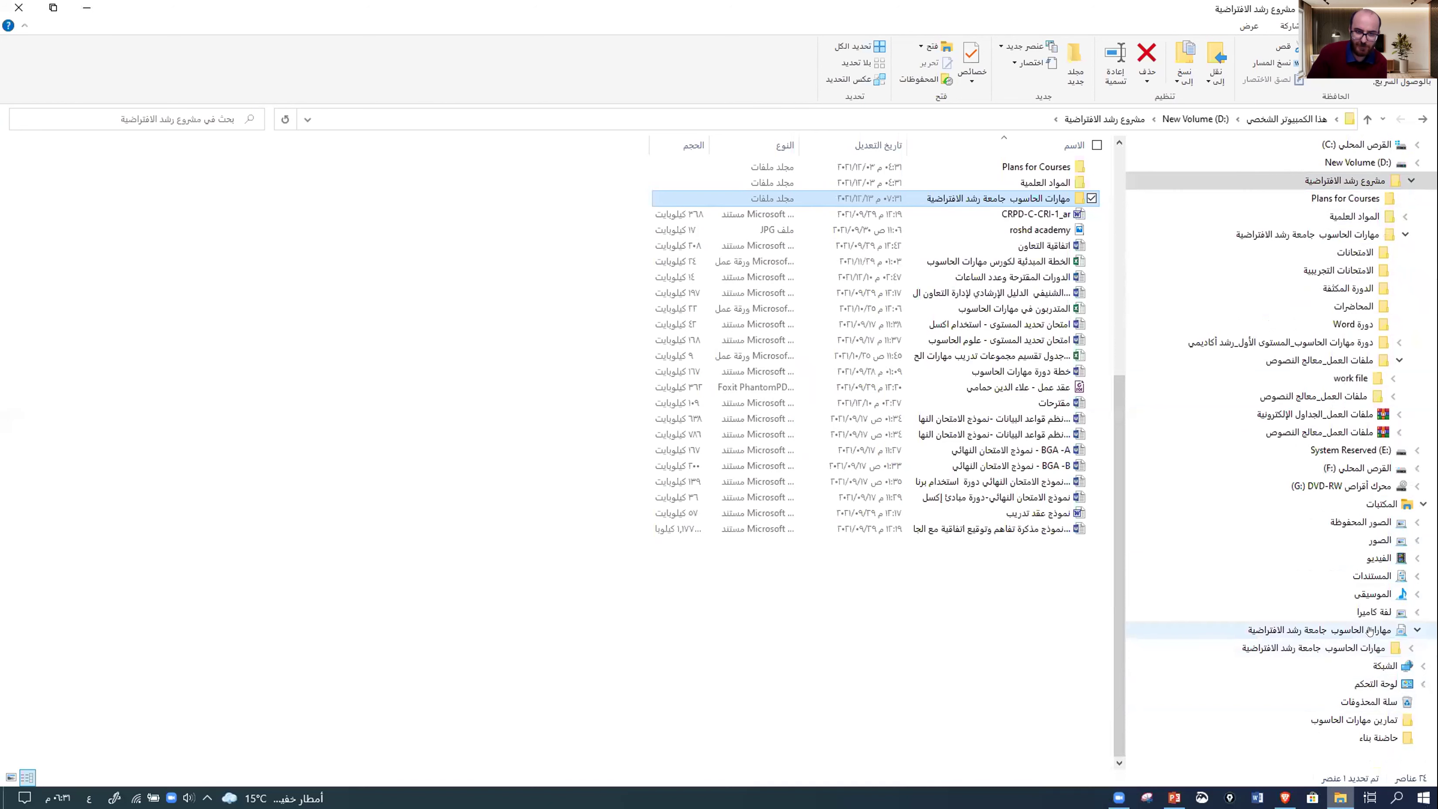
{"action": "left_click", "coordinate": [1351, 629]}
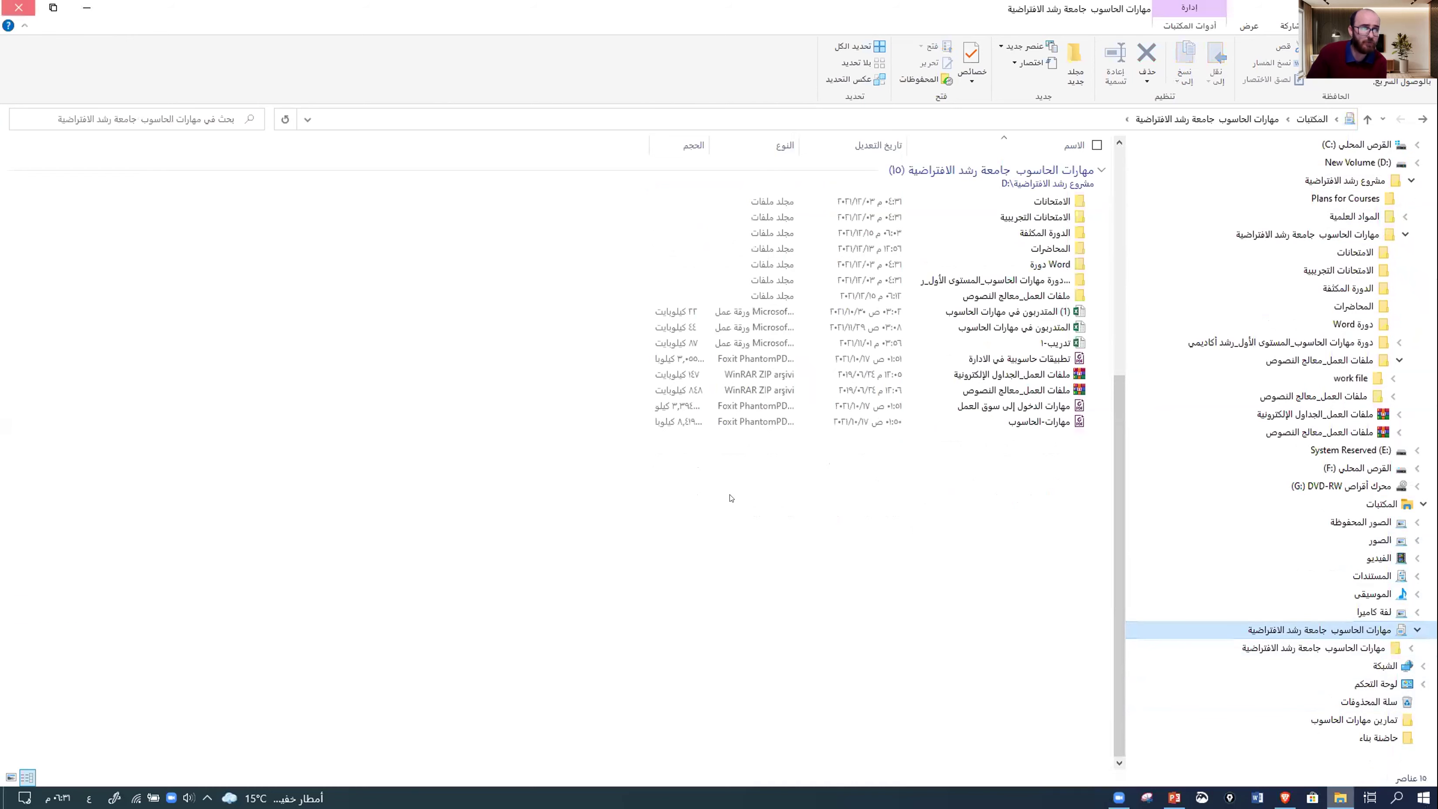
{"action": "left_click", "coordinate": [5, 4]}
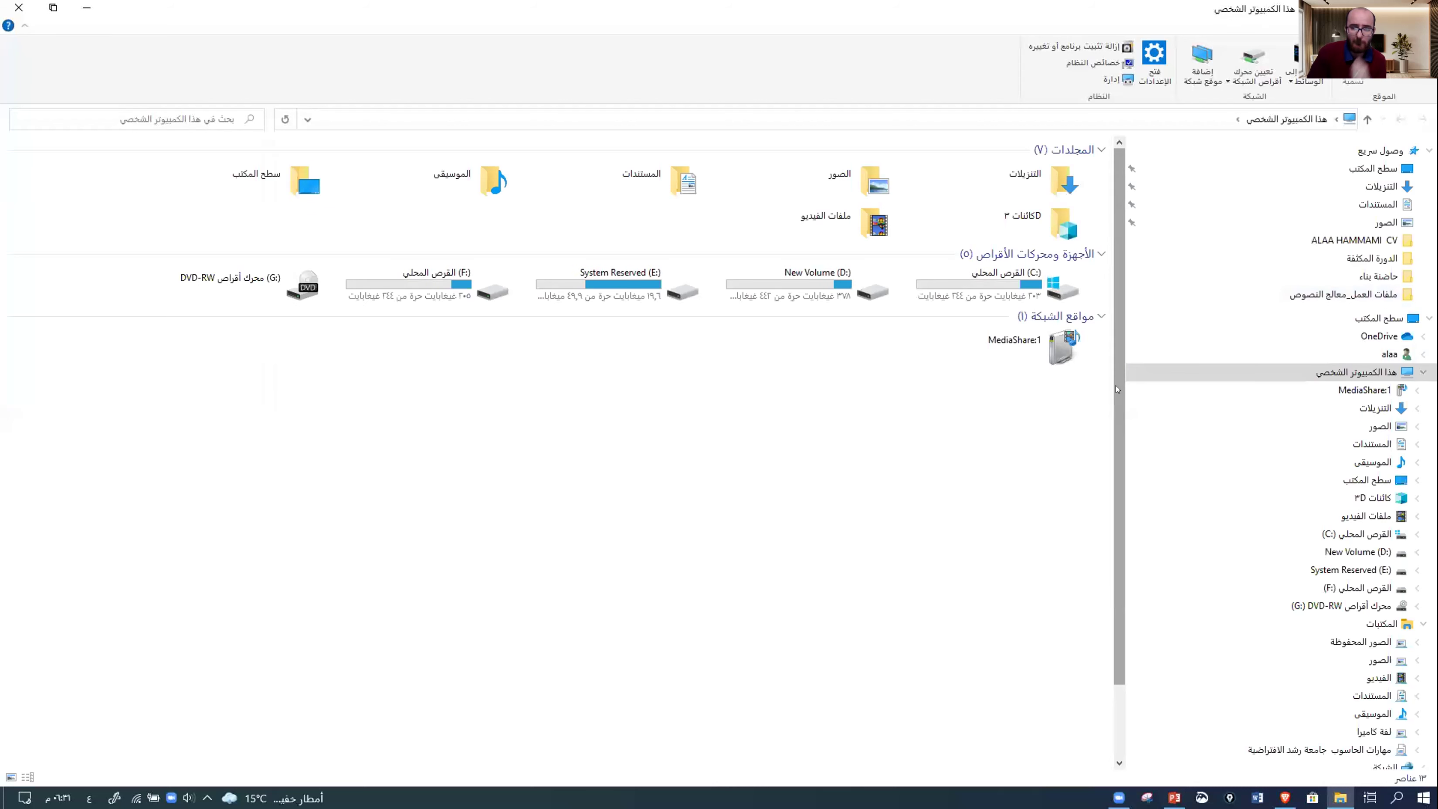
- Try to move the مهارات الحاسوب جامعة رشد الافتراضية library from the Libraries tree into Quick access
{"action": "scroll", "coordinate": [1203, 431], "scroll_direction": "down", "scroll_amount": 2}
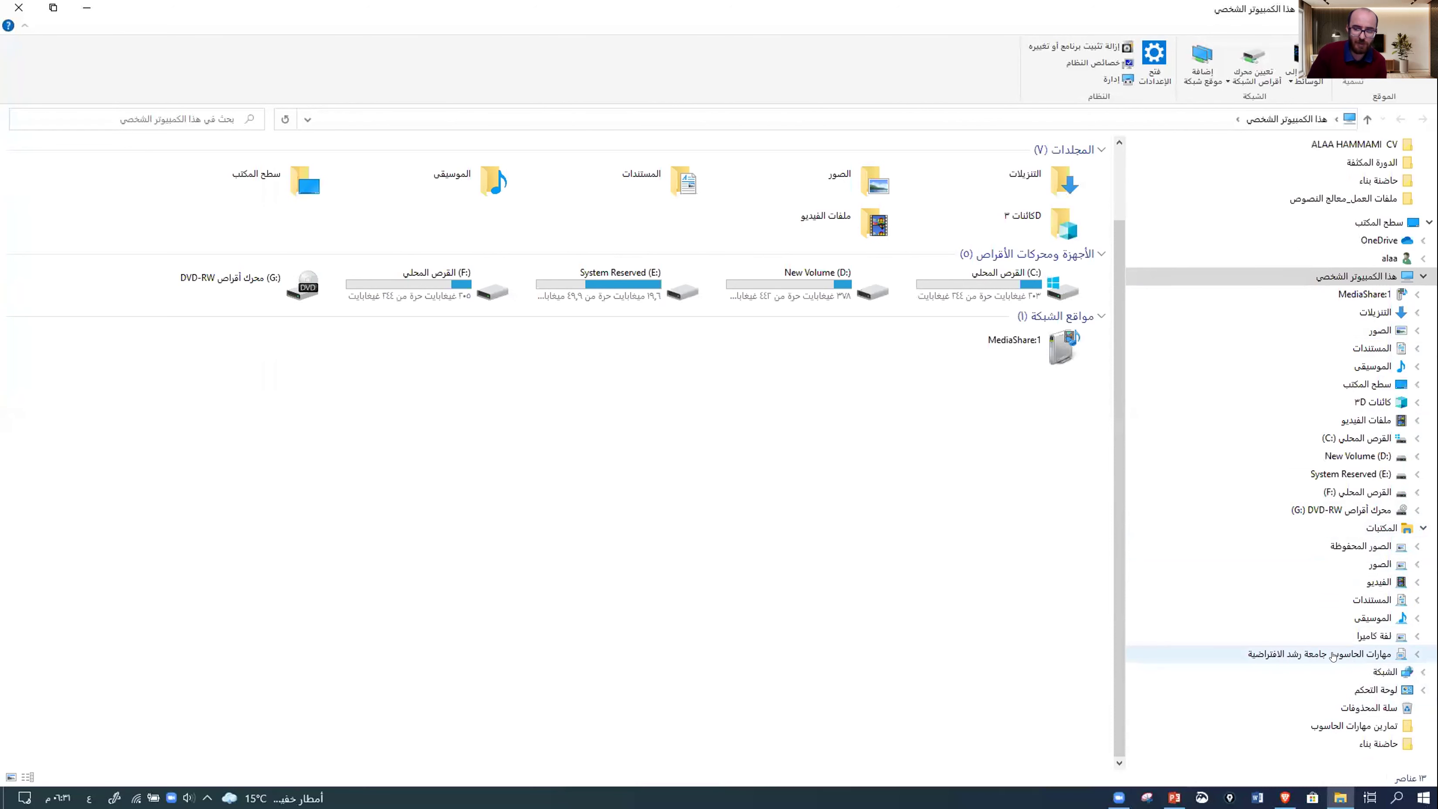
{"action": "left_click_drag", "start_coordinate": [1333, 654], "coordinate": [1312, 208]}
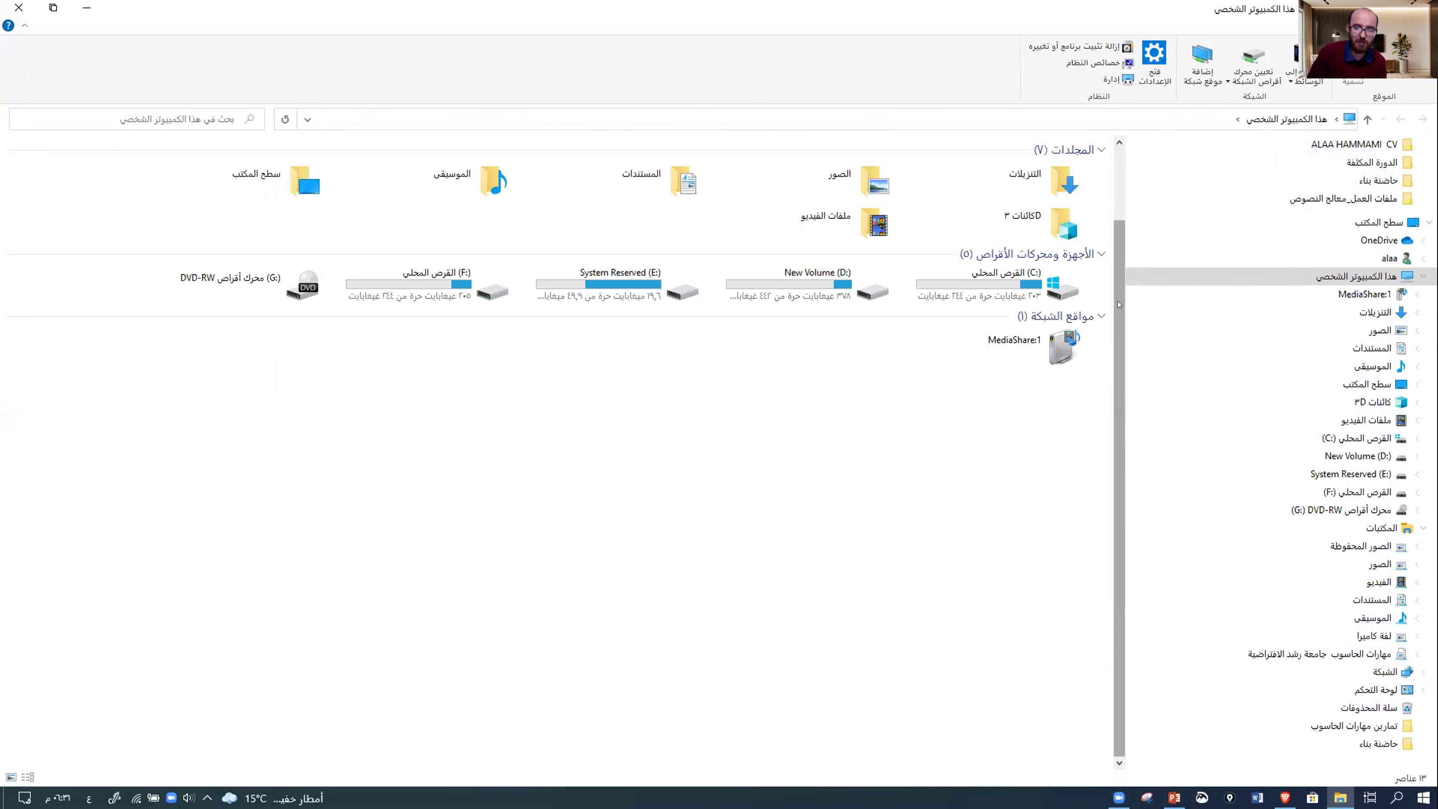
{"action": "scroll", "coordinate": [1132, 300], "scroll_direction": "up", "scroll_amount": 1}
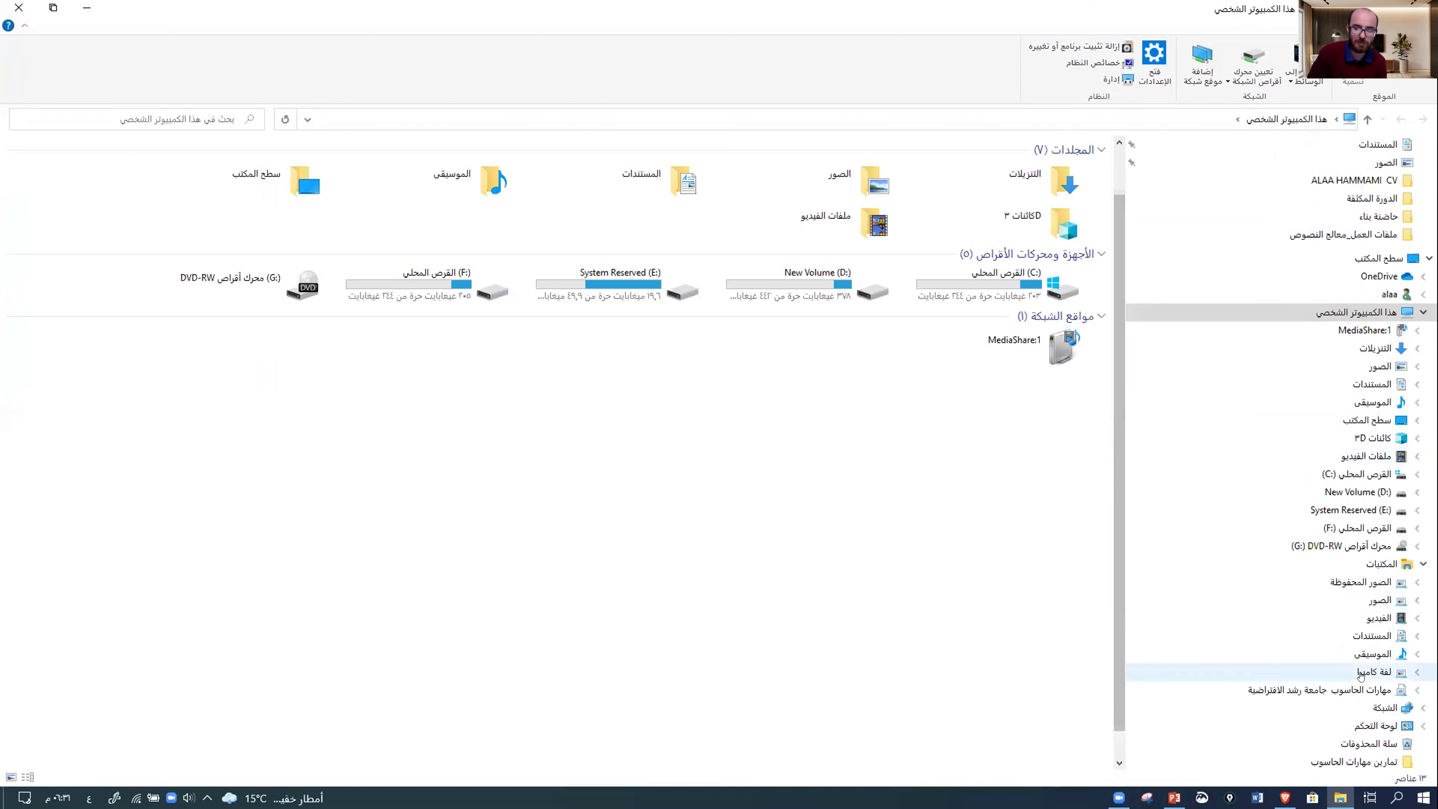
{"action": "left_click_drag", "start_coordinate": [1345, 688], "coordinate": [1305, 687]}
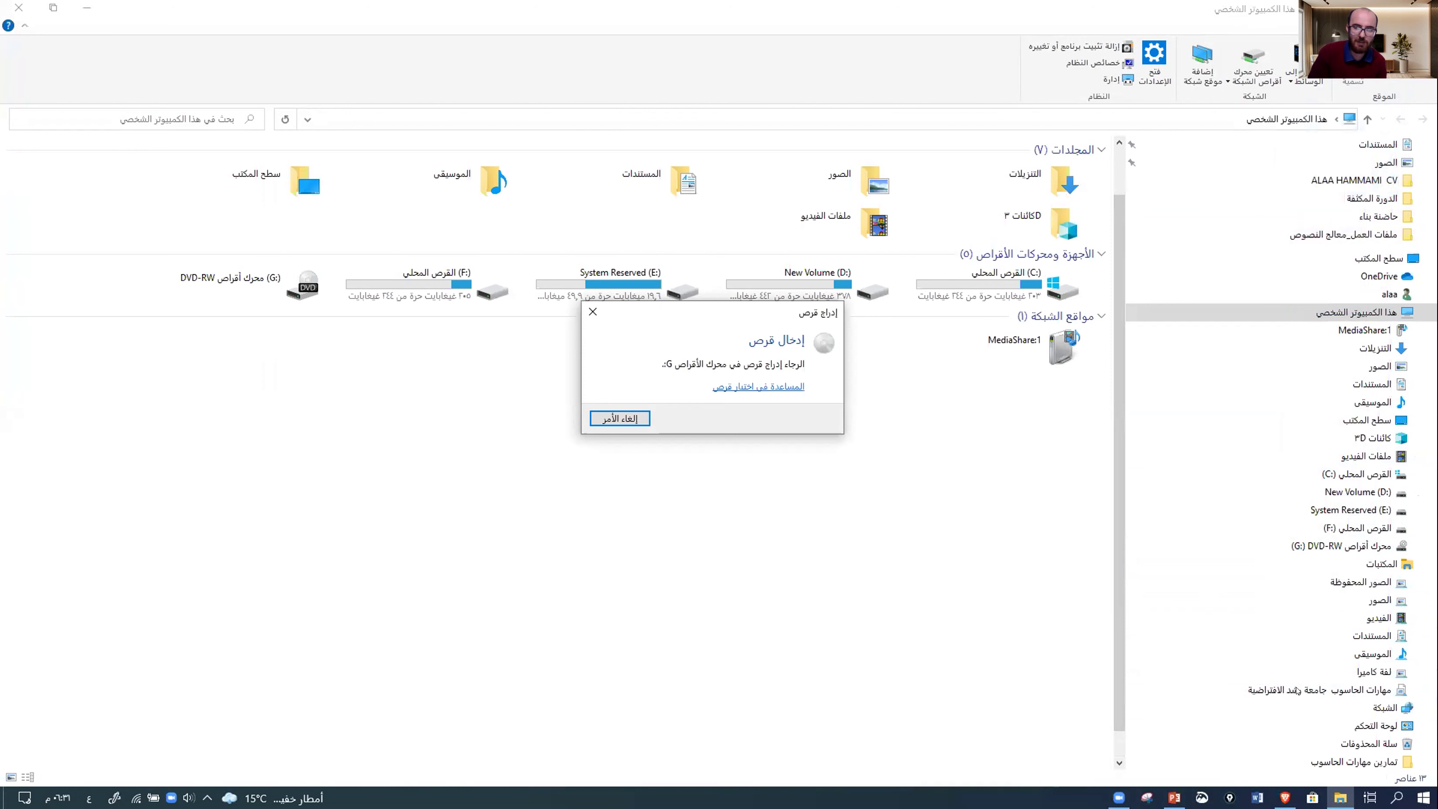
{"action": "key", "text": "Escape"}
- Pin the مهارات الحاسوب جامعة رشد الافتراضية library to Quick access
{"action": "scroll", "coordinate": [1261, 677], "scroll_direction": "down", "scroll_amount": 1}
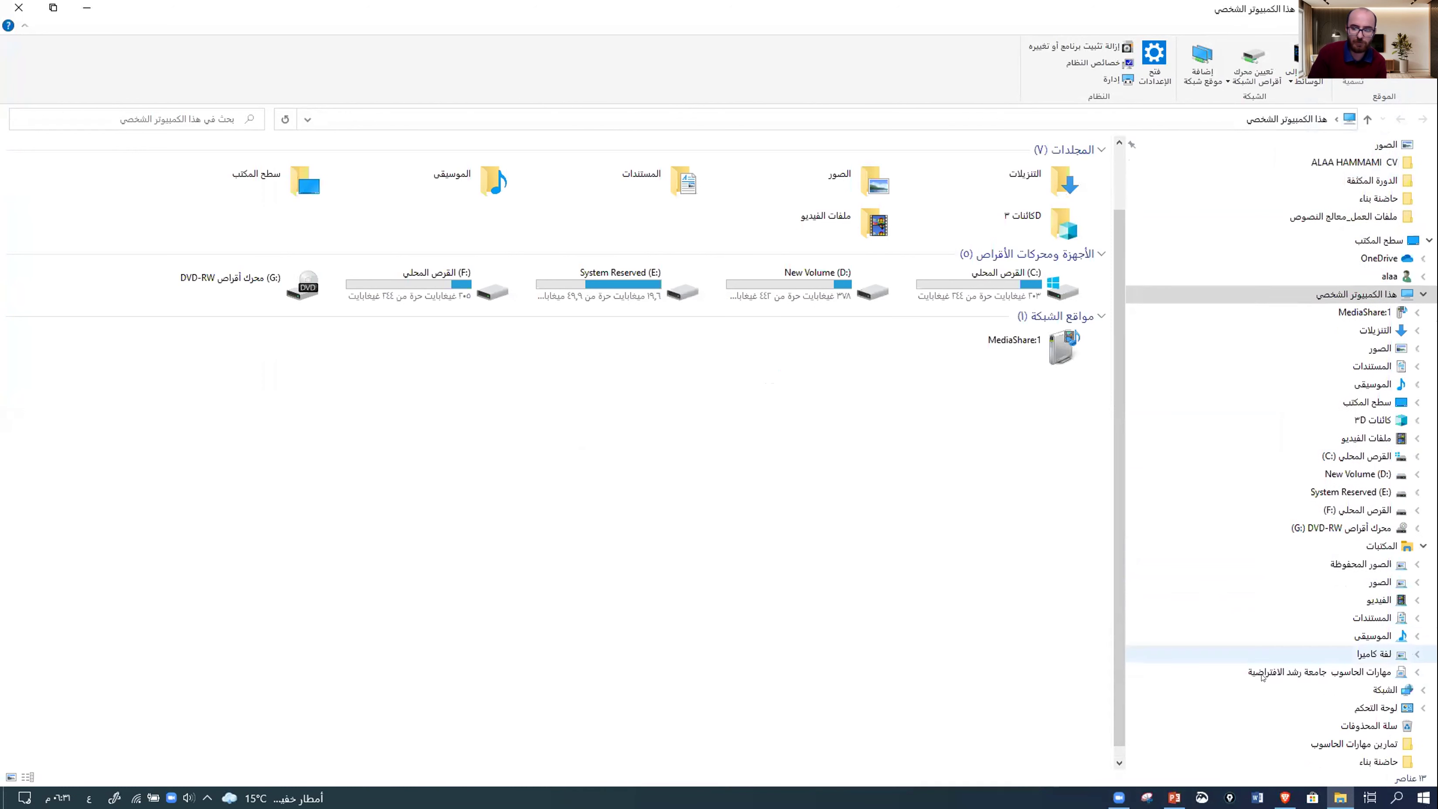
{"action": "scroll", "coordinate": [1268, 671], "scroll_direction": "down", "scroll_amount": 1}
{"action": "right_click", "coordinate": [1290, 653]}
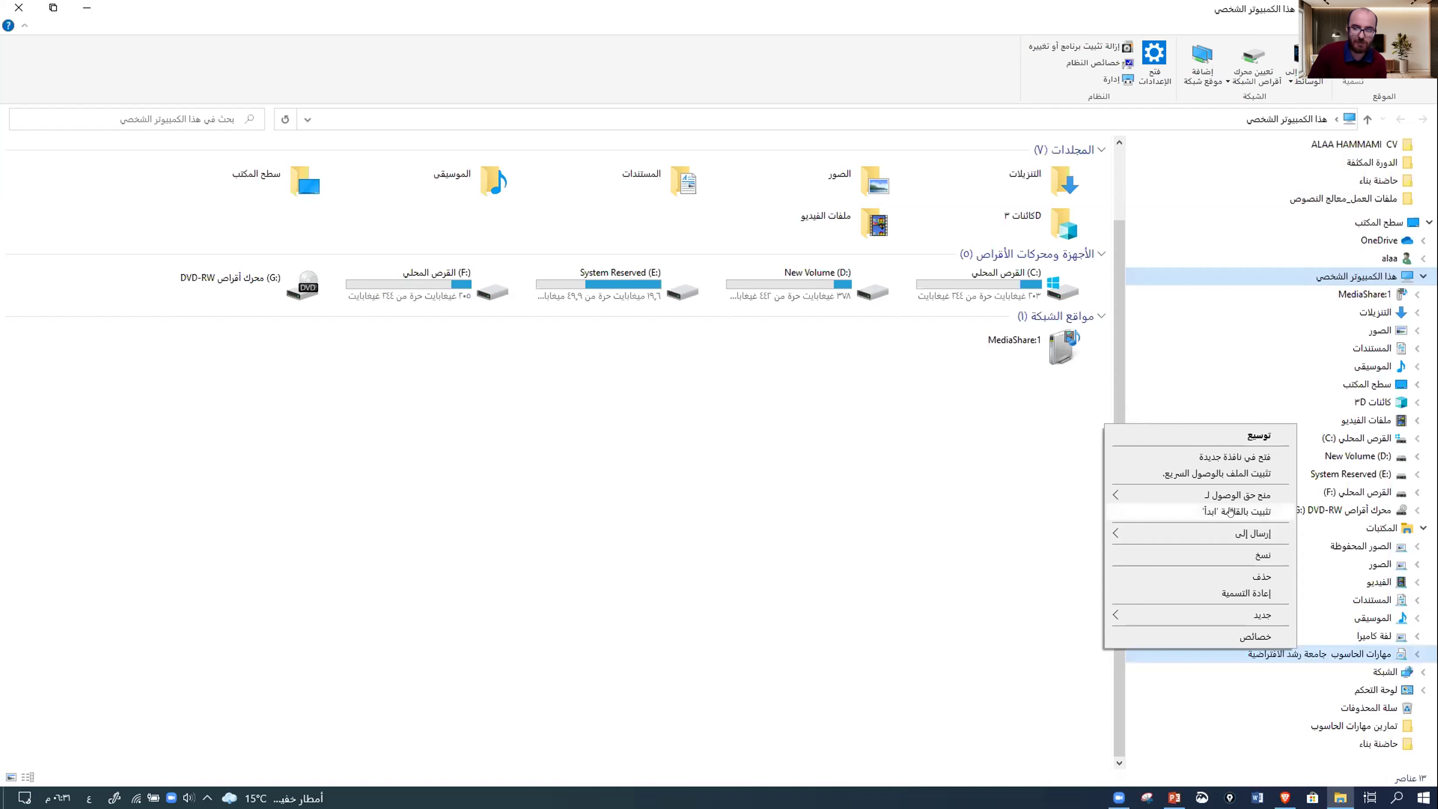
{"action": "left_click", "coordinate": [1216, 474]}
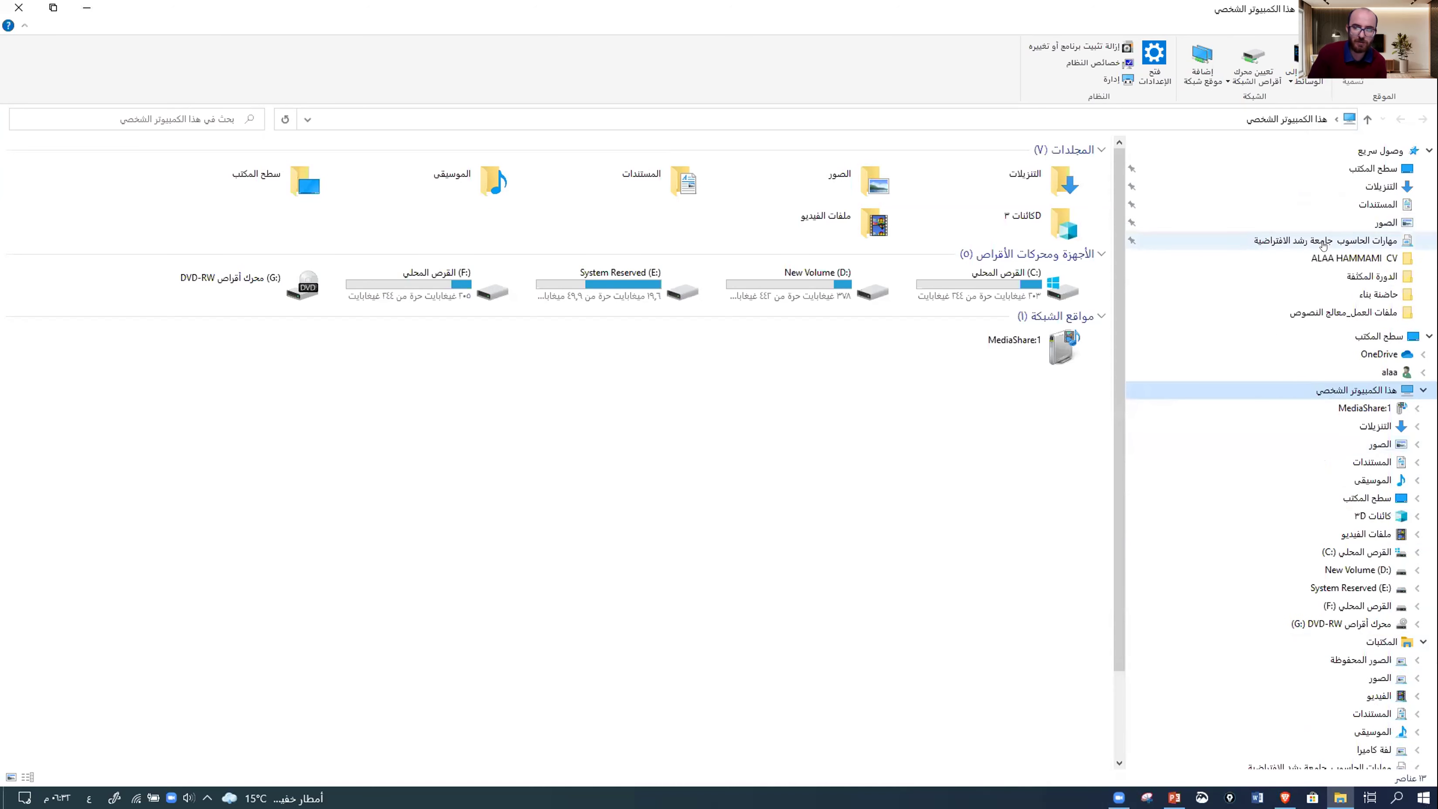
- Open the pinned مهارات الحاسوب جامعة رشد الافتراضية library from Quick access and look at its easy access options
{"action": "left_click", "coordinate": [1325, 239]}
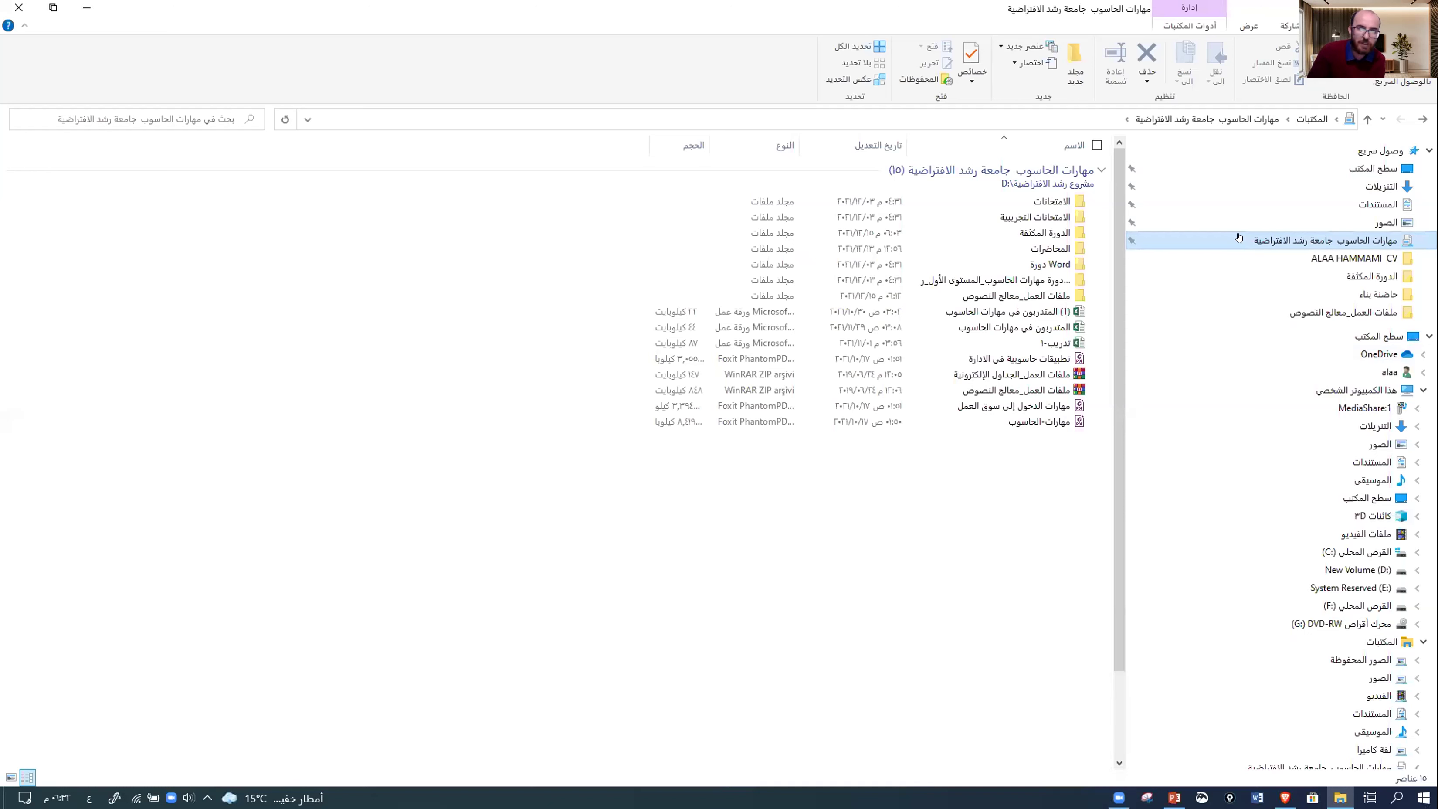
{"action": "left_click", "coordinate": [1009, 64]}
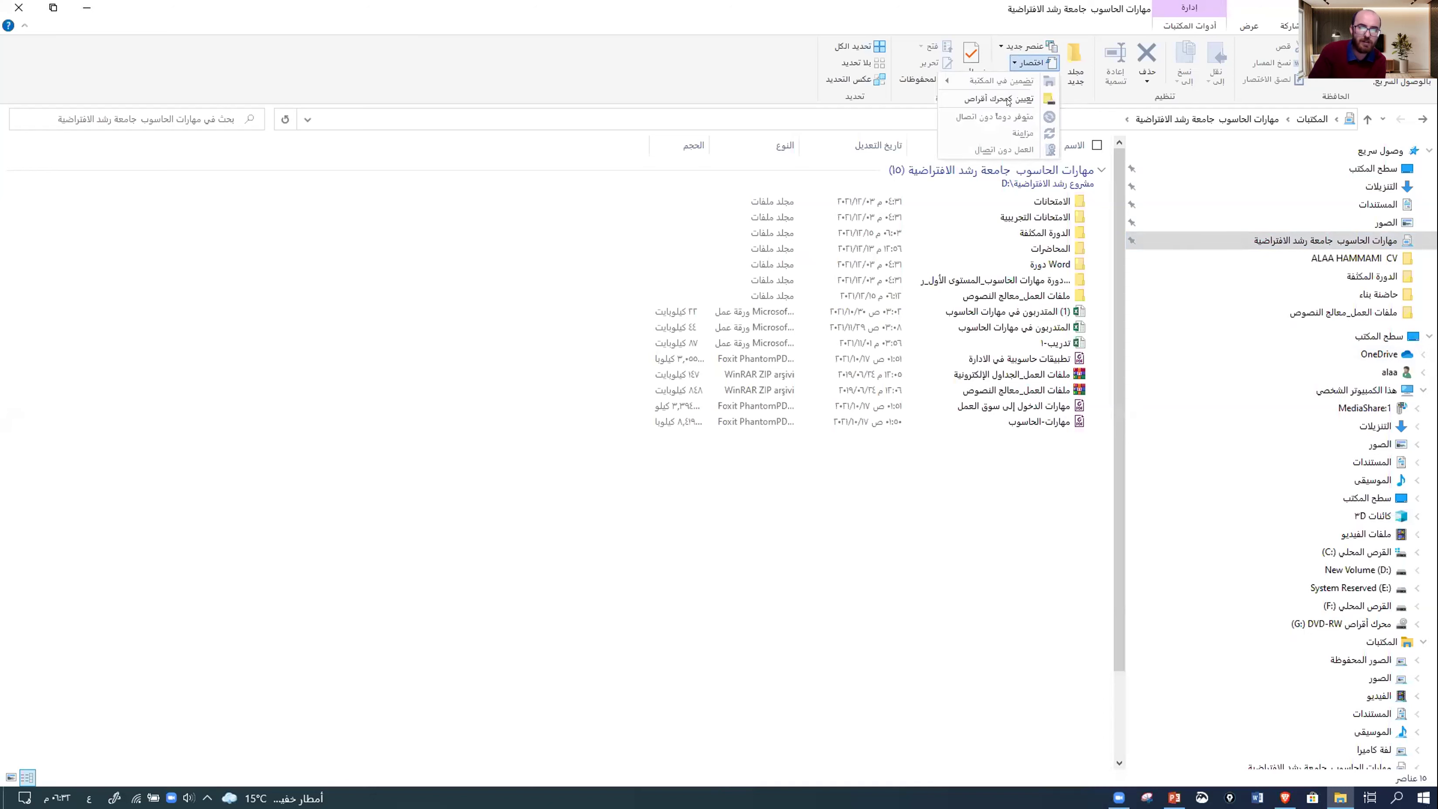
{"action": "left_click", "coordinate": [1093, 100]}
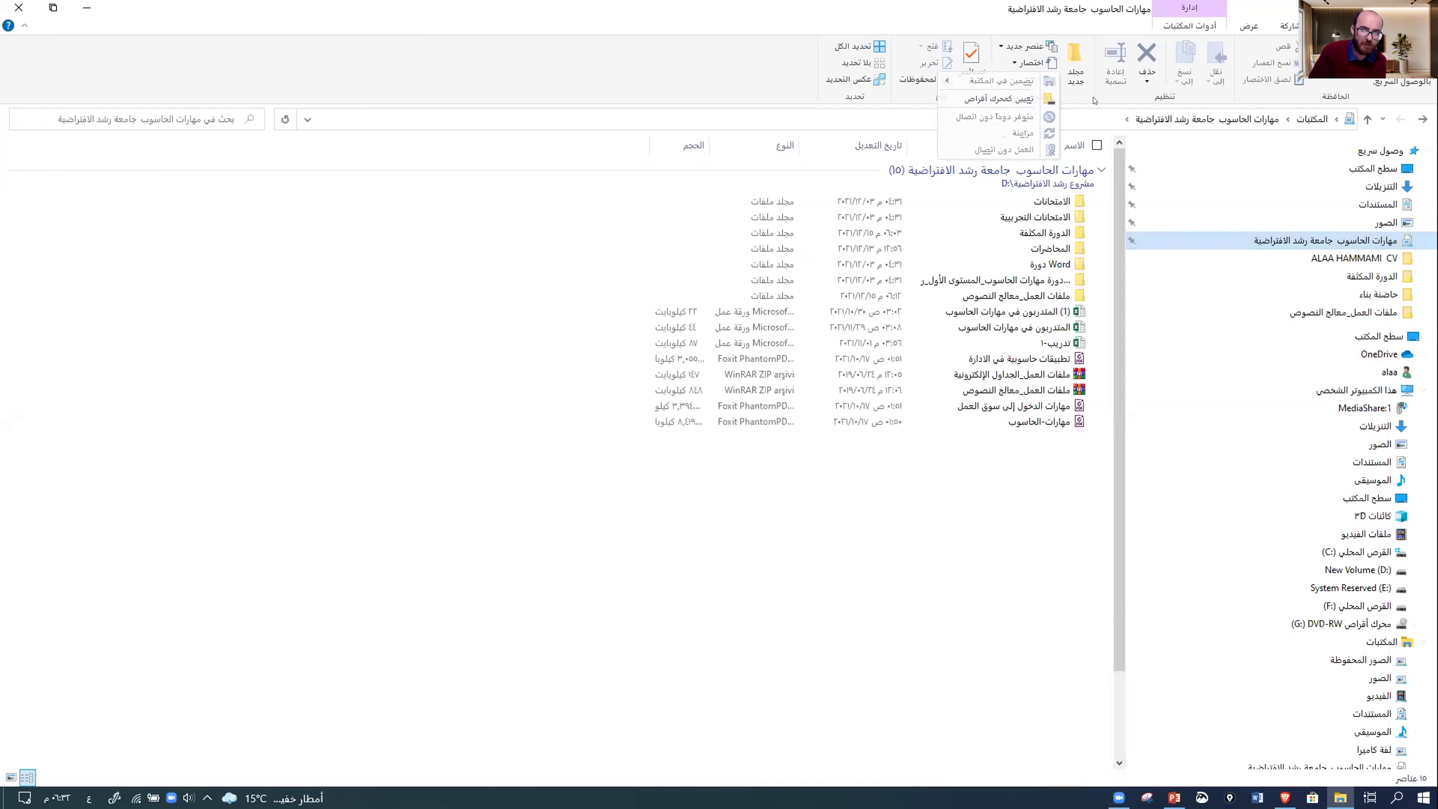
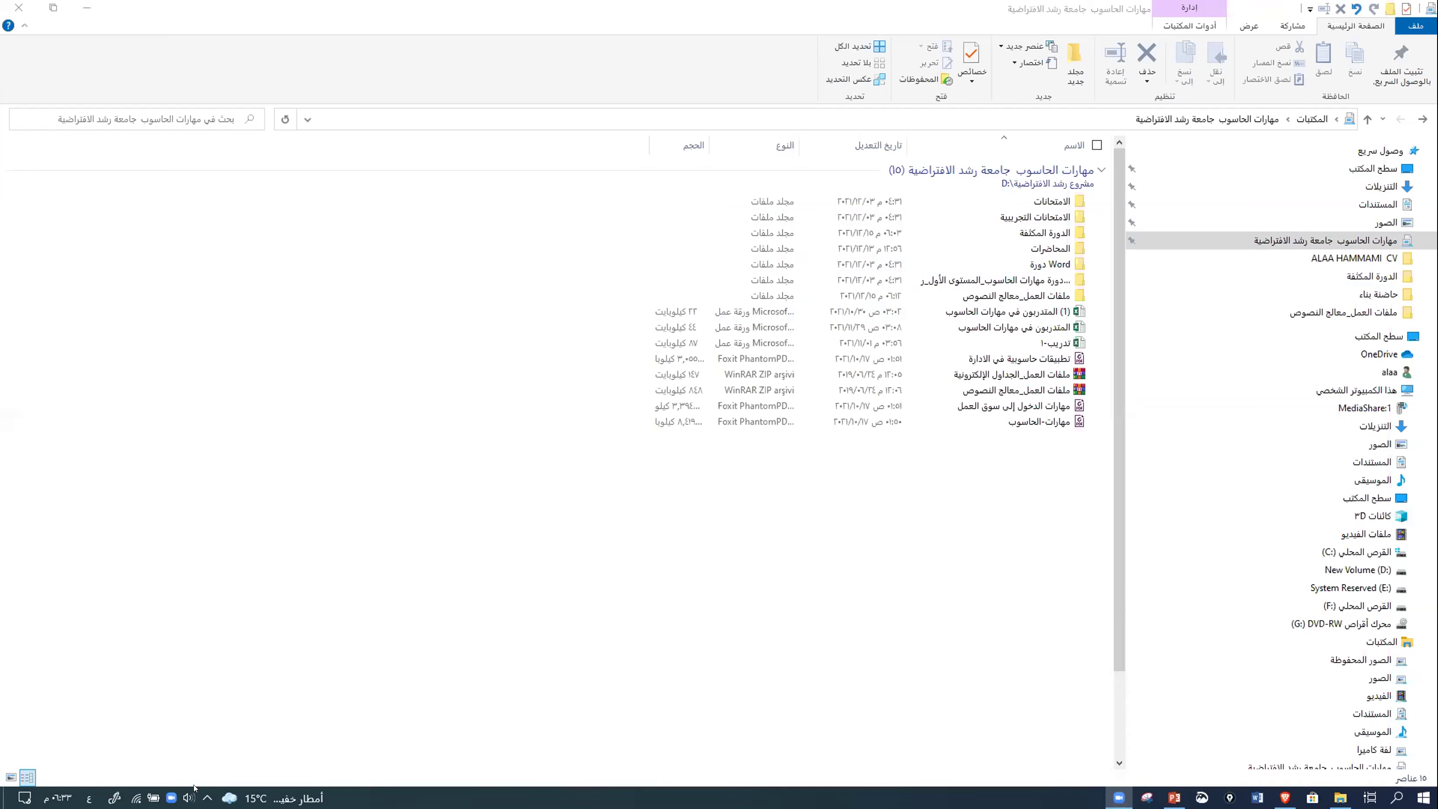
- Set the speaker volume to 84 and close the File Explorer window
{"action": "left_click", "coordinate": [189, 797]}
{"action": "left_click_drag", "start_coordinate": [174, 764], "coordinate": [77, 767]}
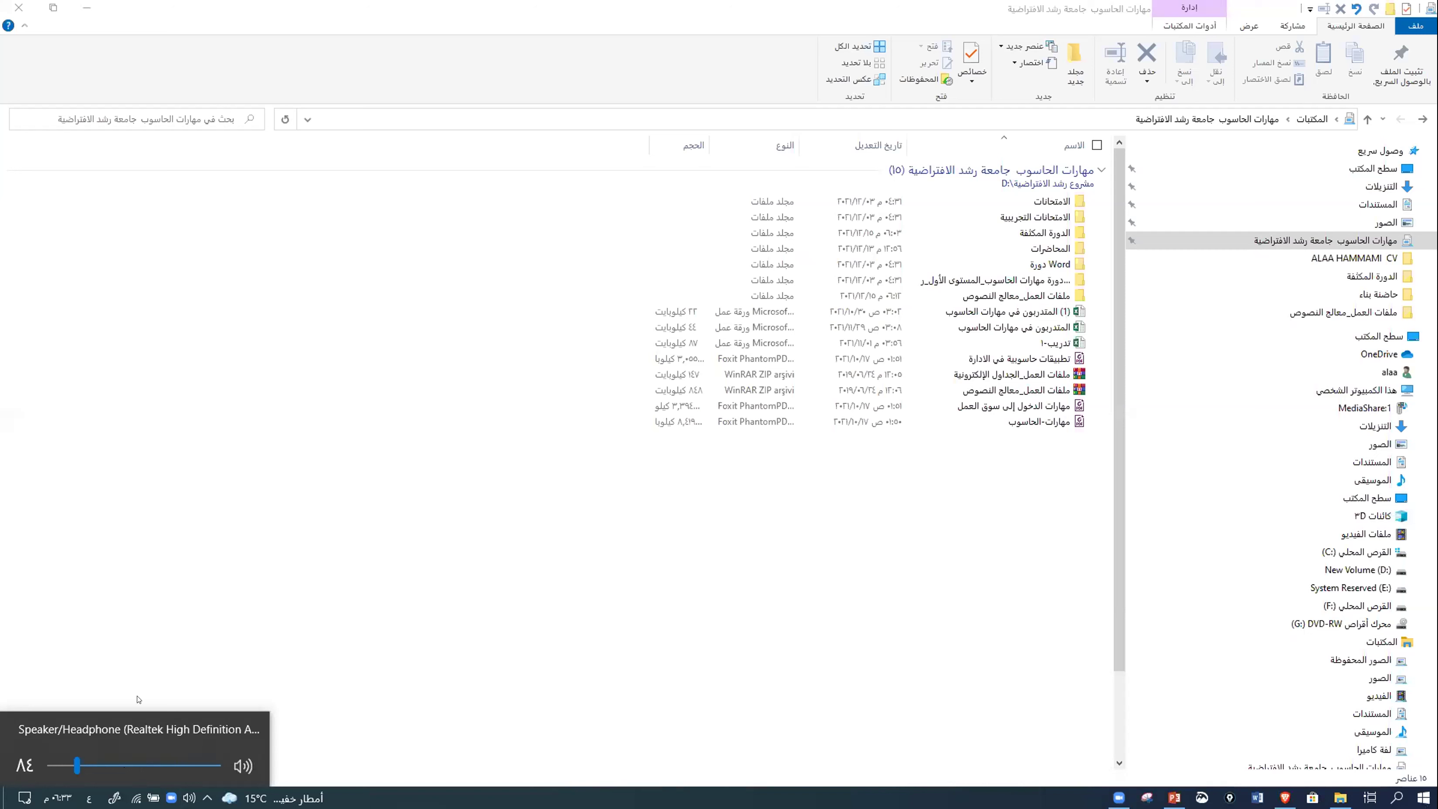
{"action": "left_click", "coordinate": [336, 210]}
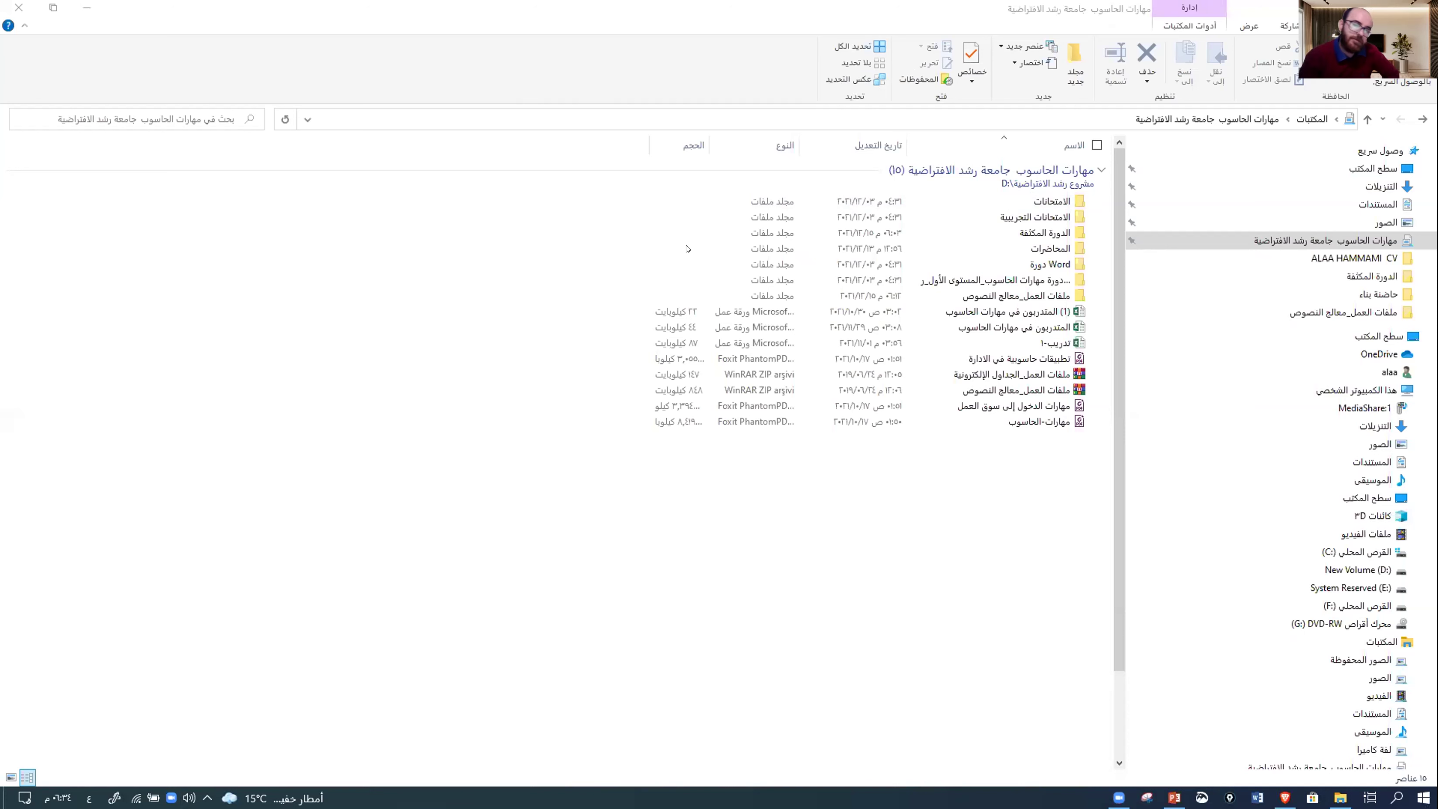
{"action": "left_click", "coordinate": [24, 5]}
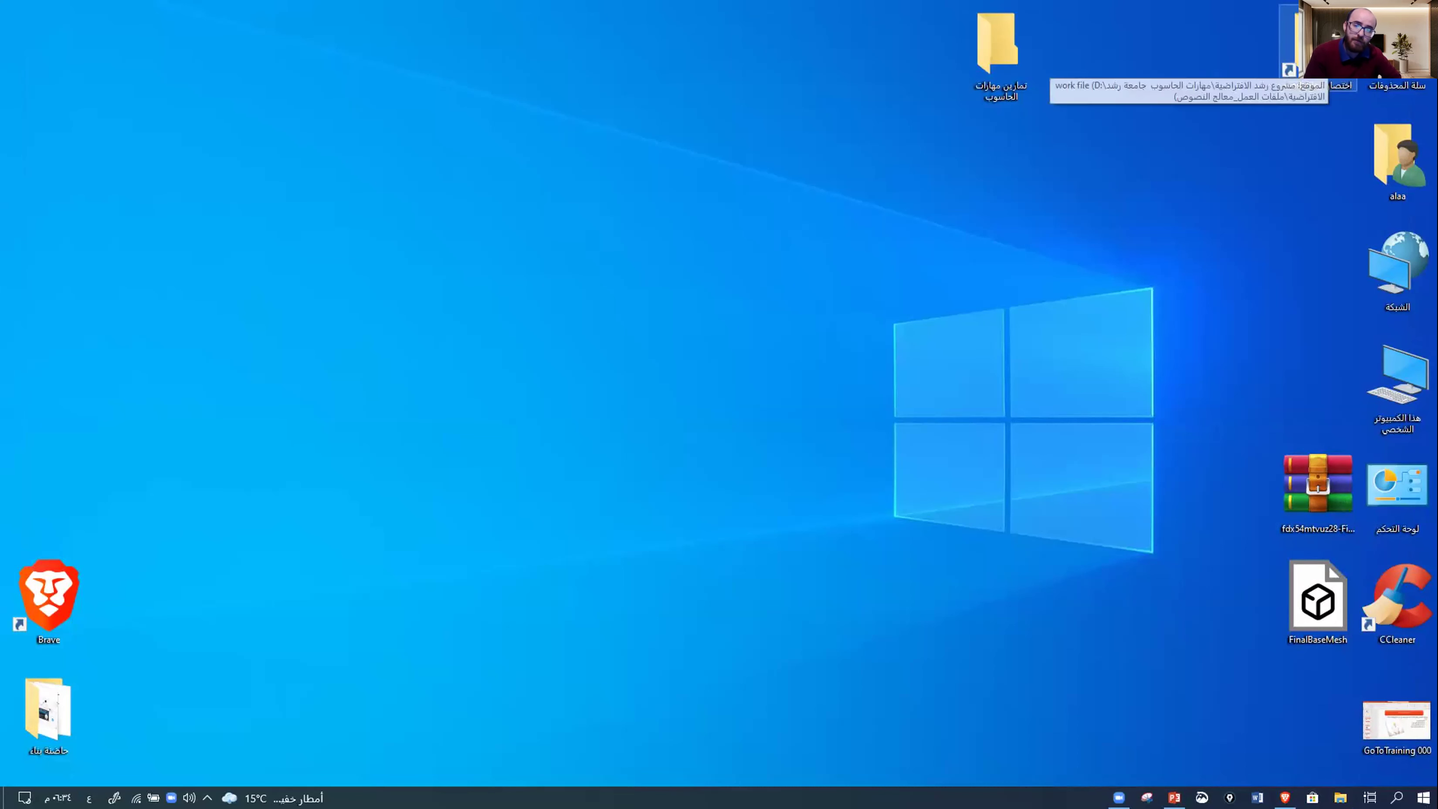
- Try to permanently delete the work file shortcut from the desktop
{"action": "left_click", "coordinate": [1290, 42]}
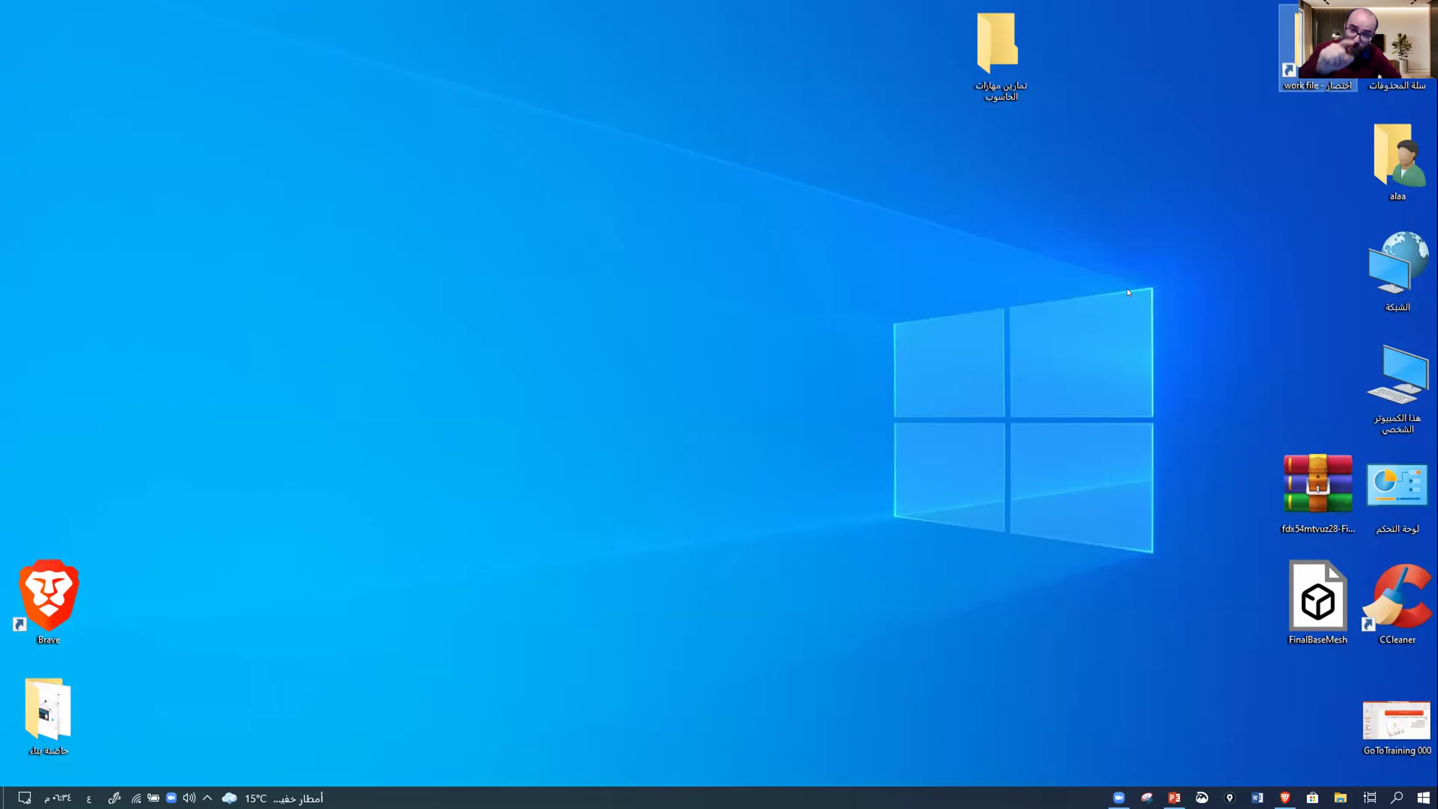
{"action": "key", "text": "shift+Delete"}
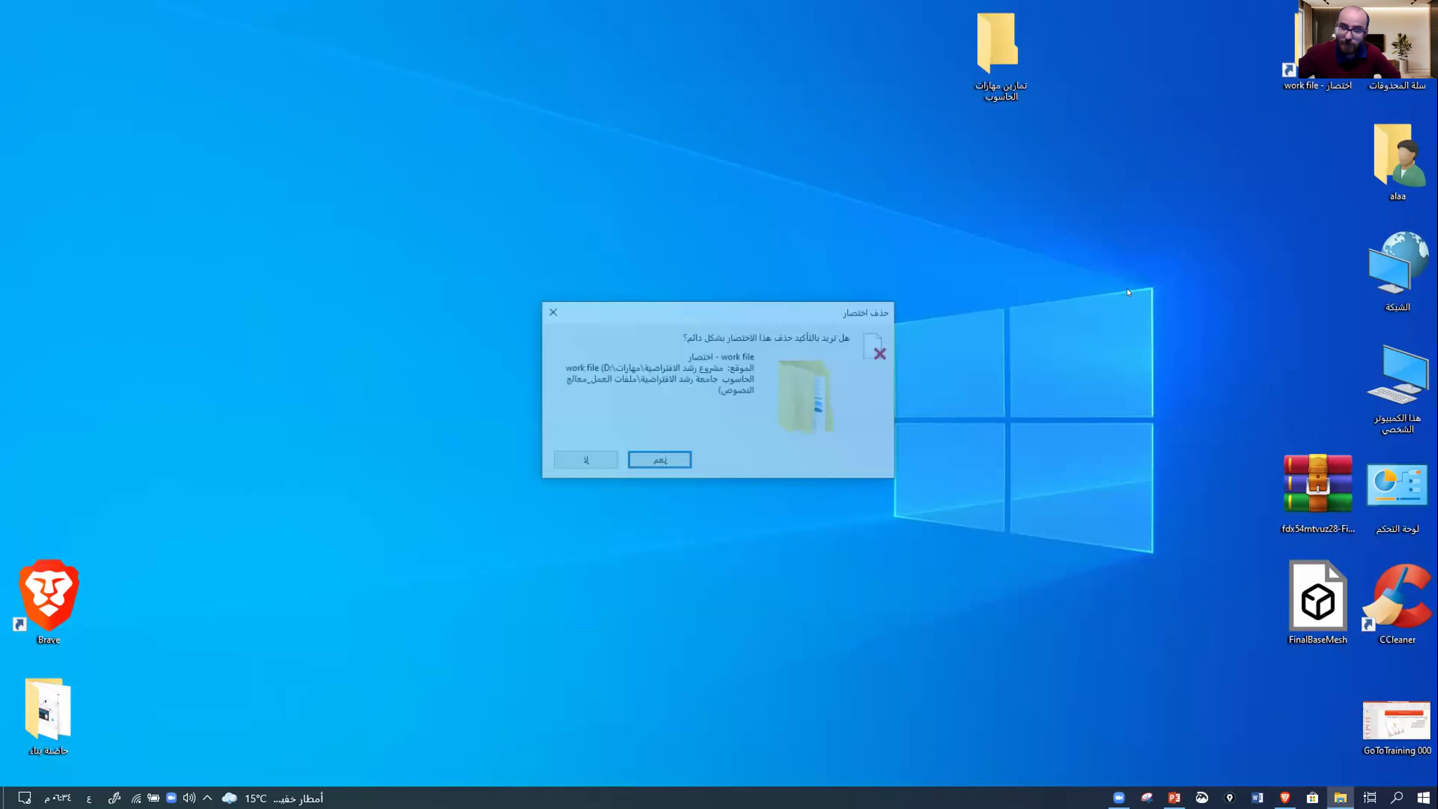
{"action": "key", "text": "Tab"}
{"action": "key", "text": "Return"}
- Open the file location of the work file shortcut's target from its properties, restore that window's smaller size and close the properties
{"action": "right_click", "coordinate": [1310, 57]}
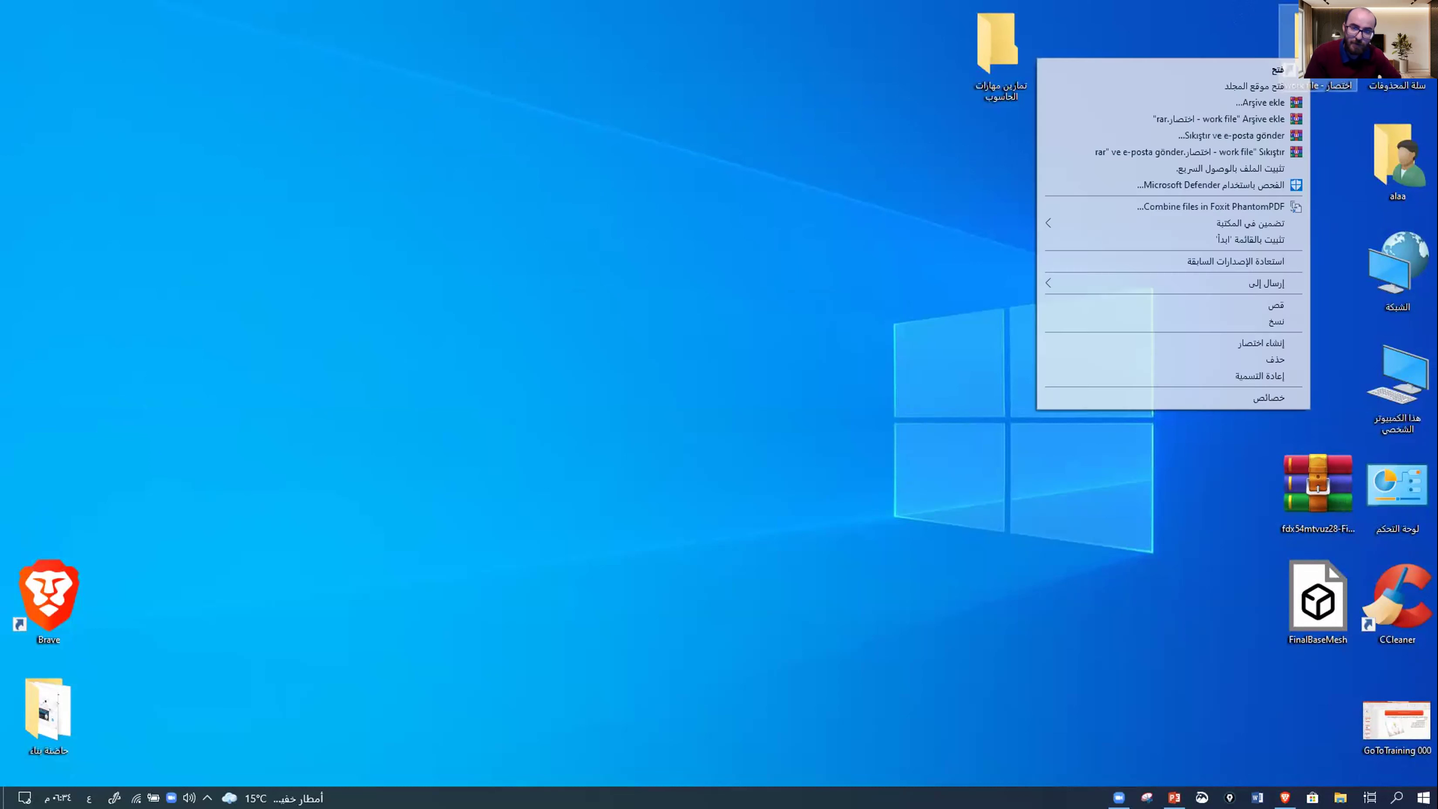
{"action": "left_click", "coordinate": [1236, 400]}
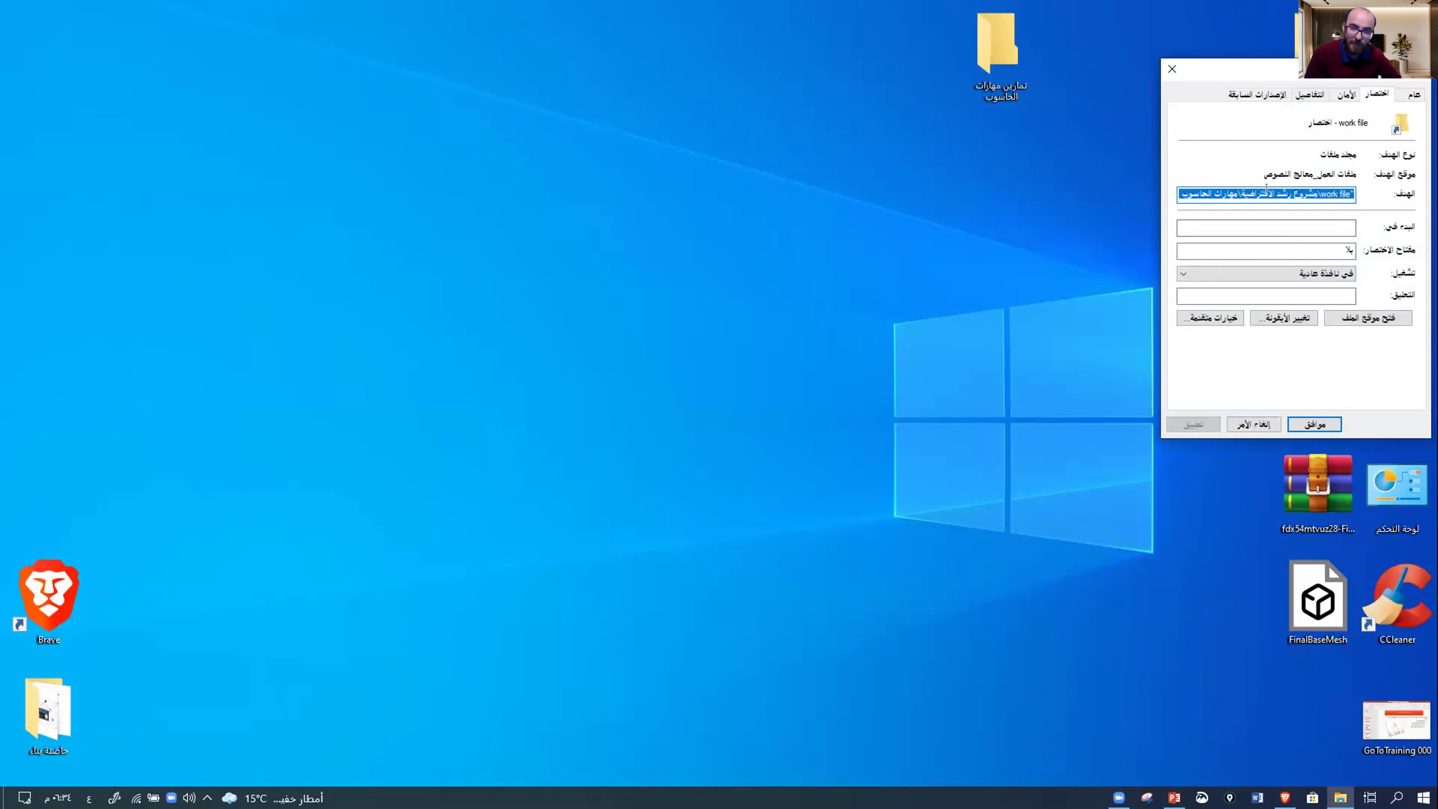
{"action": "right_click", "coordinate": [1267, 192]}
{"action": "left_click", "coordinate": [1302, 238]}
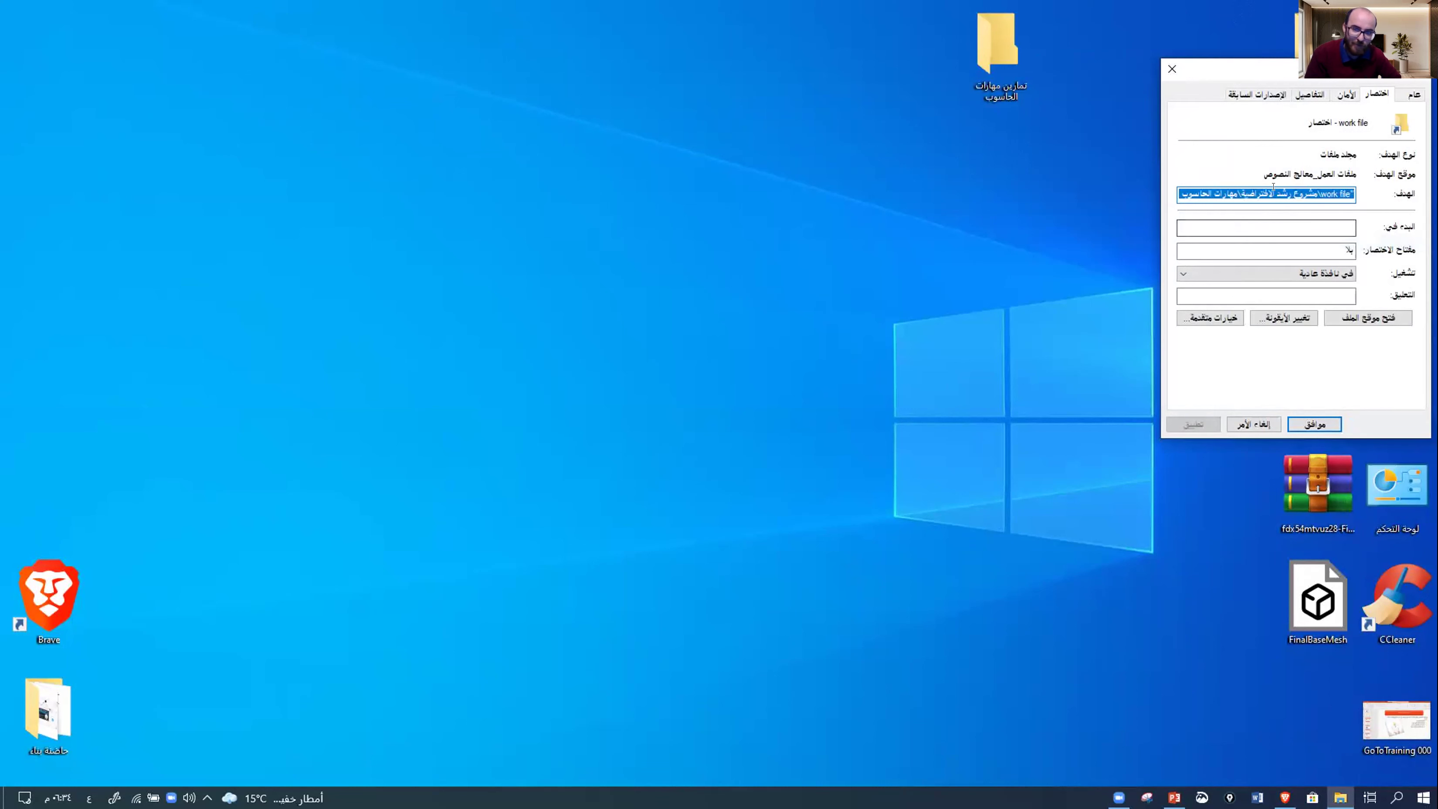
{"action": "left_click", "coordinate": [999, 317]}
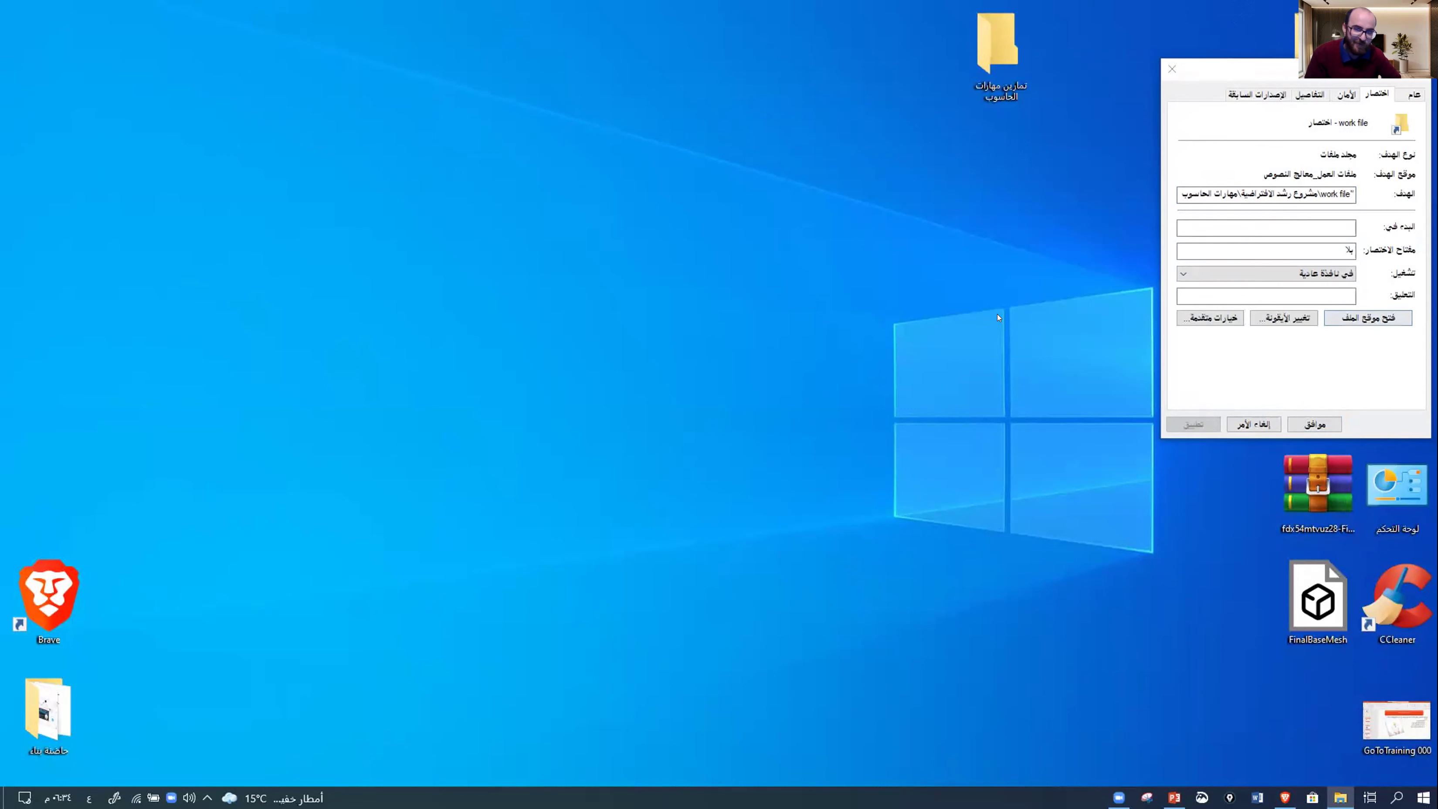
{"action": "key", "text": "alt+Tab"}
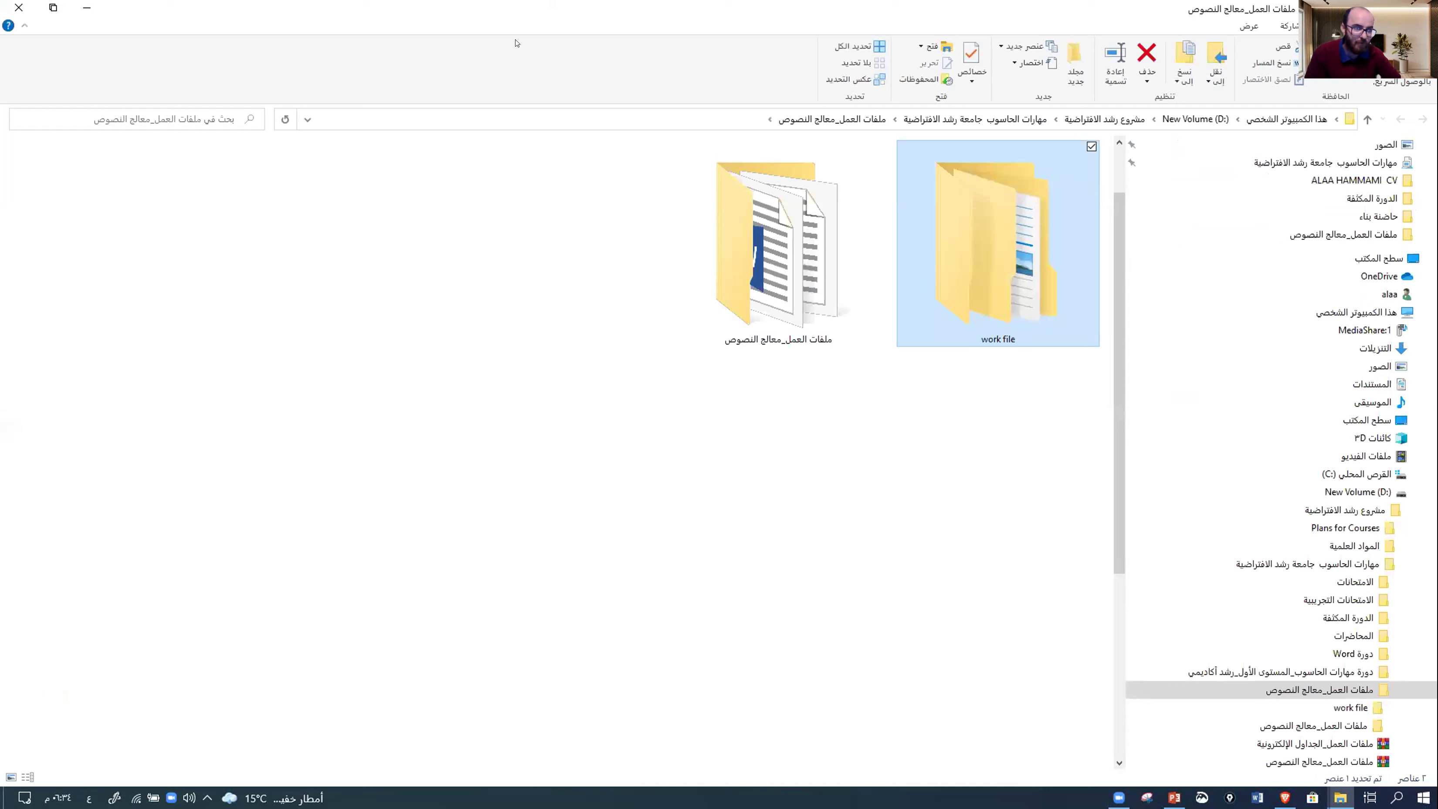
{"action": "key", "text": "super+Down"}
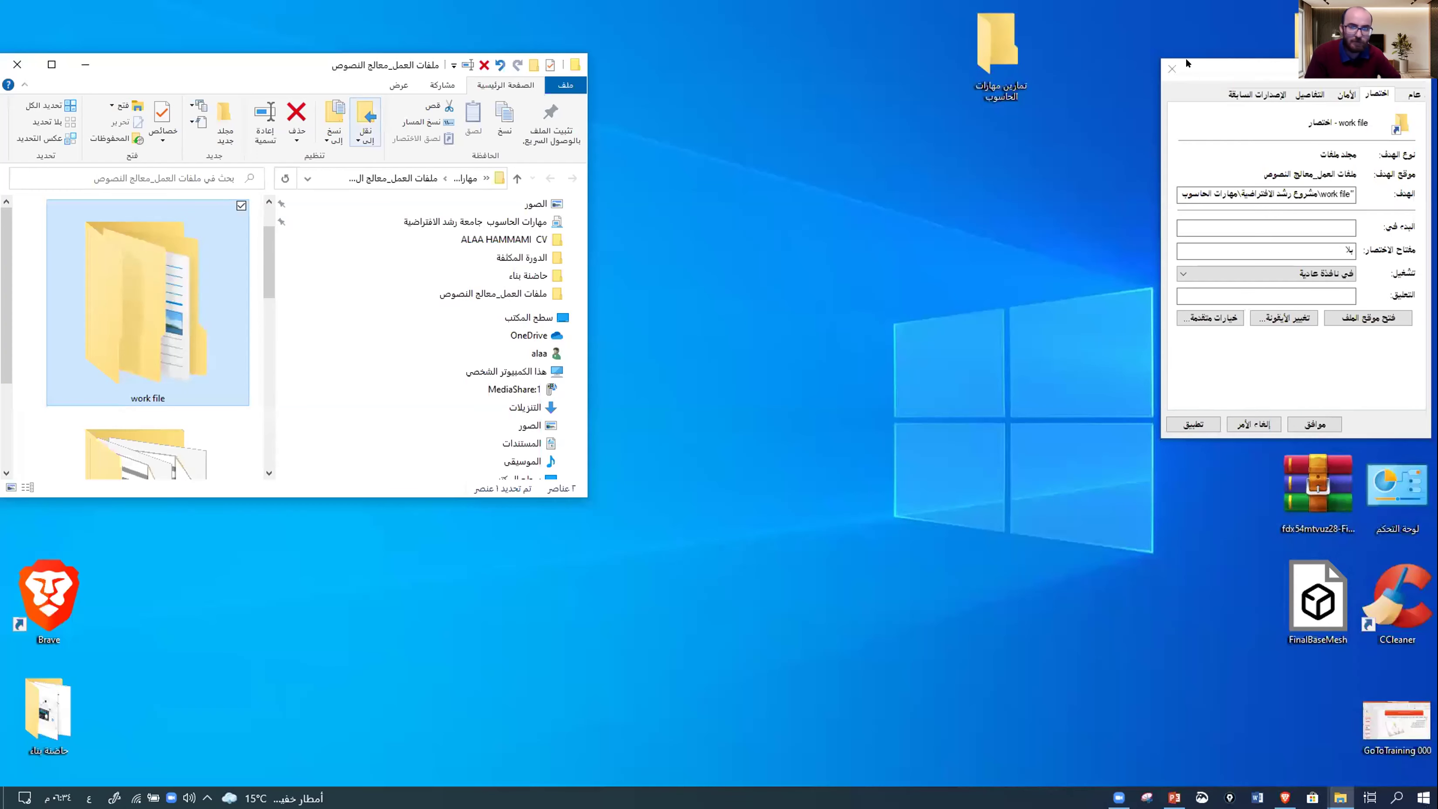
{"action": "key", "text": "Return"}
- Delete the work file shortcut from the desktop
{"action": "left_click", "coordinate": [1295, 56]}
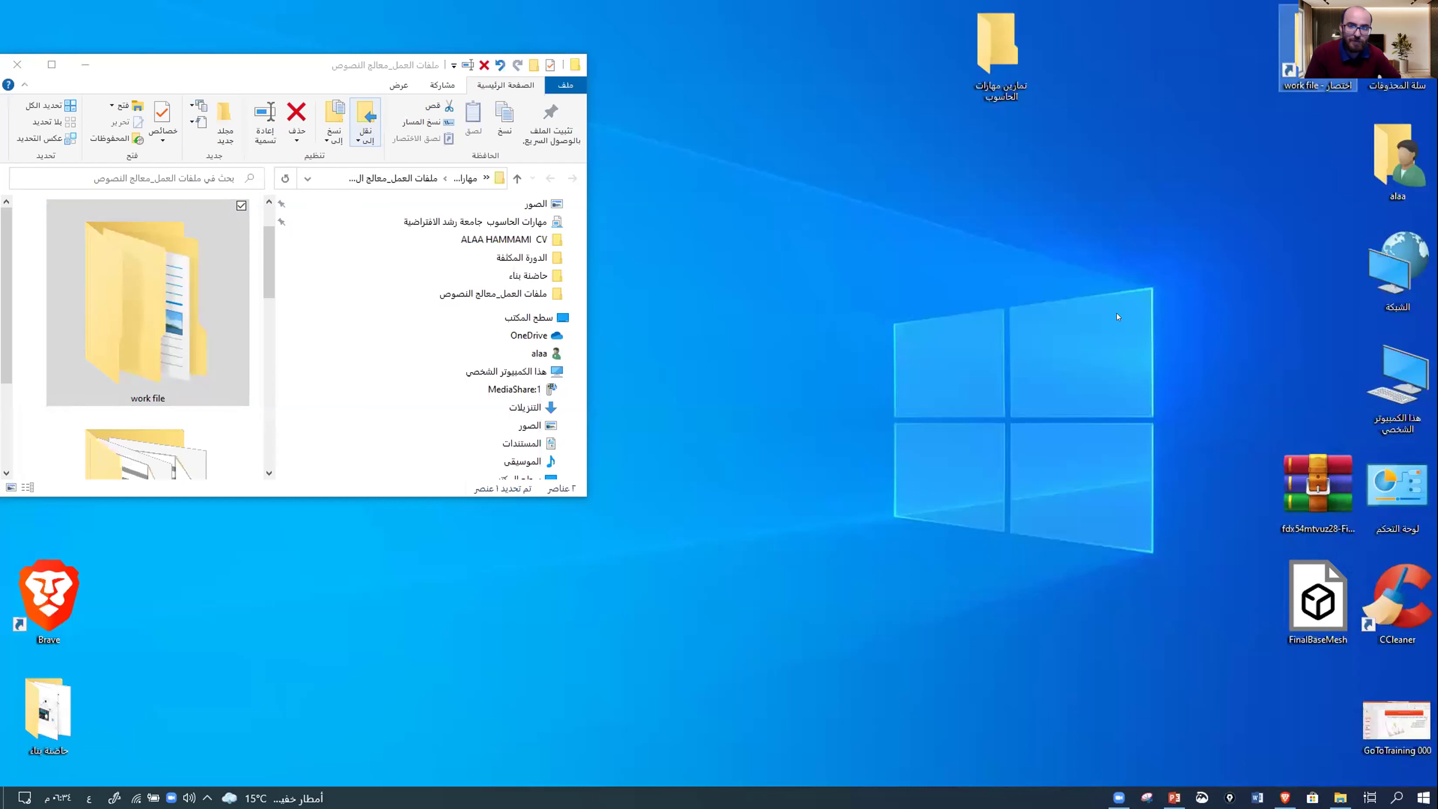
{"action": "key", "text": "Delete"}
{"action": "key", "text": "Return"}
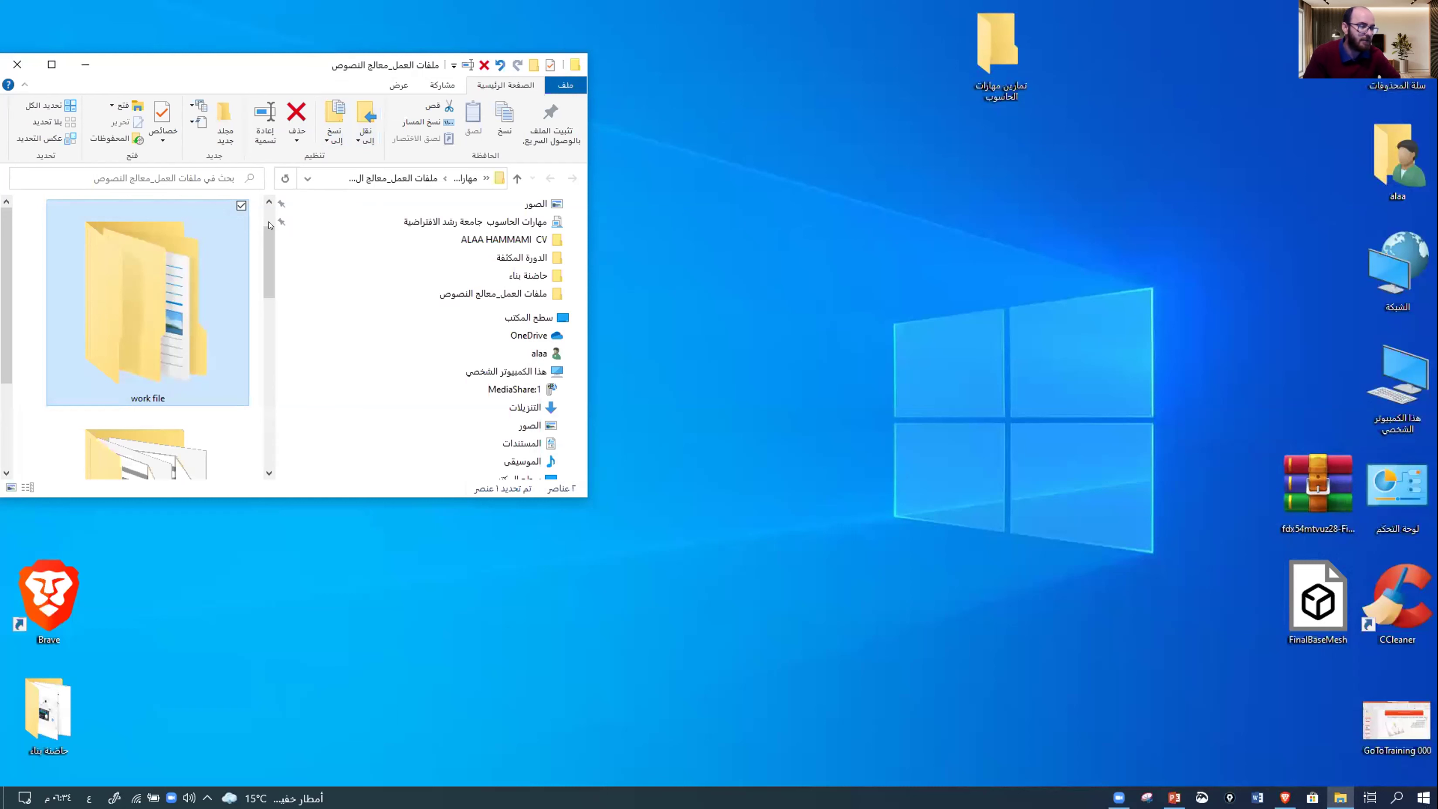
- Copy the work file folder from the ملفات العمل_معالج النصوص folder directly onto the desktop
{"action": "key", "text": "super+Up"}
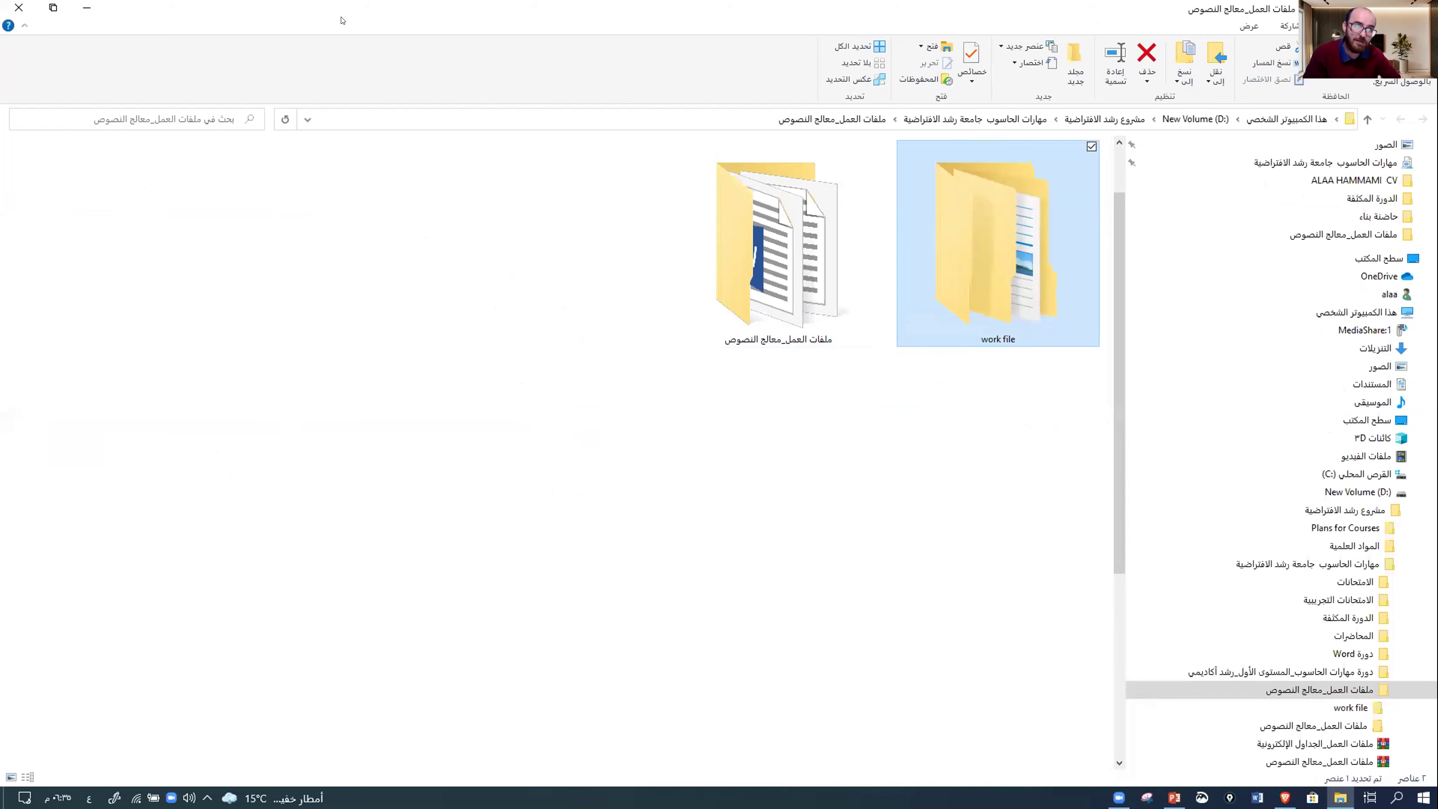
{"action": "mouse_move", "coordinate": [421, 7]}
{"action": "left_mouse_down"}
{"action": "mouse_move", "coordinate": [384, 66]}
{"action": "mouse_move", "coordinate": [406, 17]}
{"action": "left_mouse_up"}
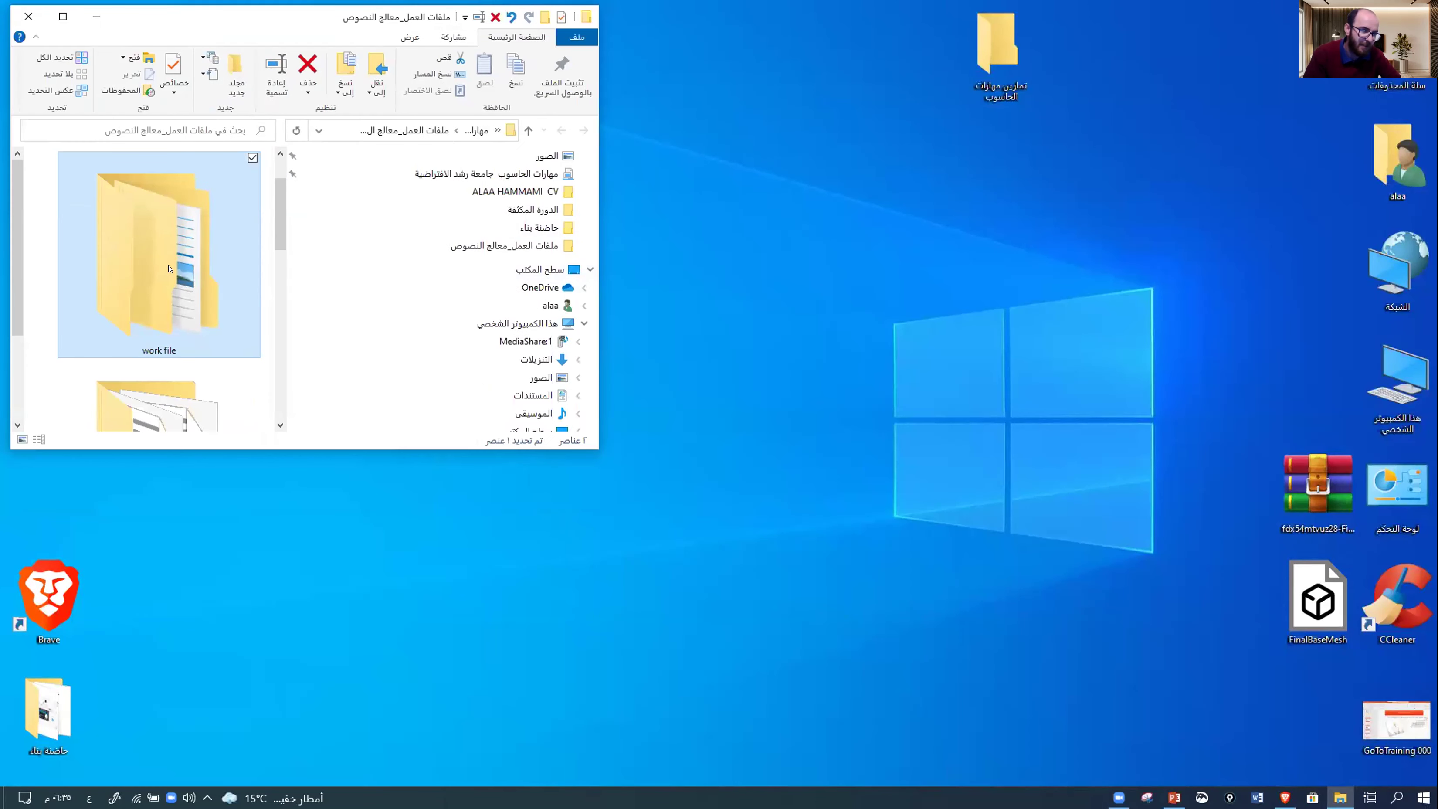
{"action": "left_click_drag", "start_coordinate": [197, 316], "coordinate": [1261, 109]}
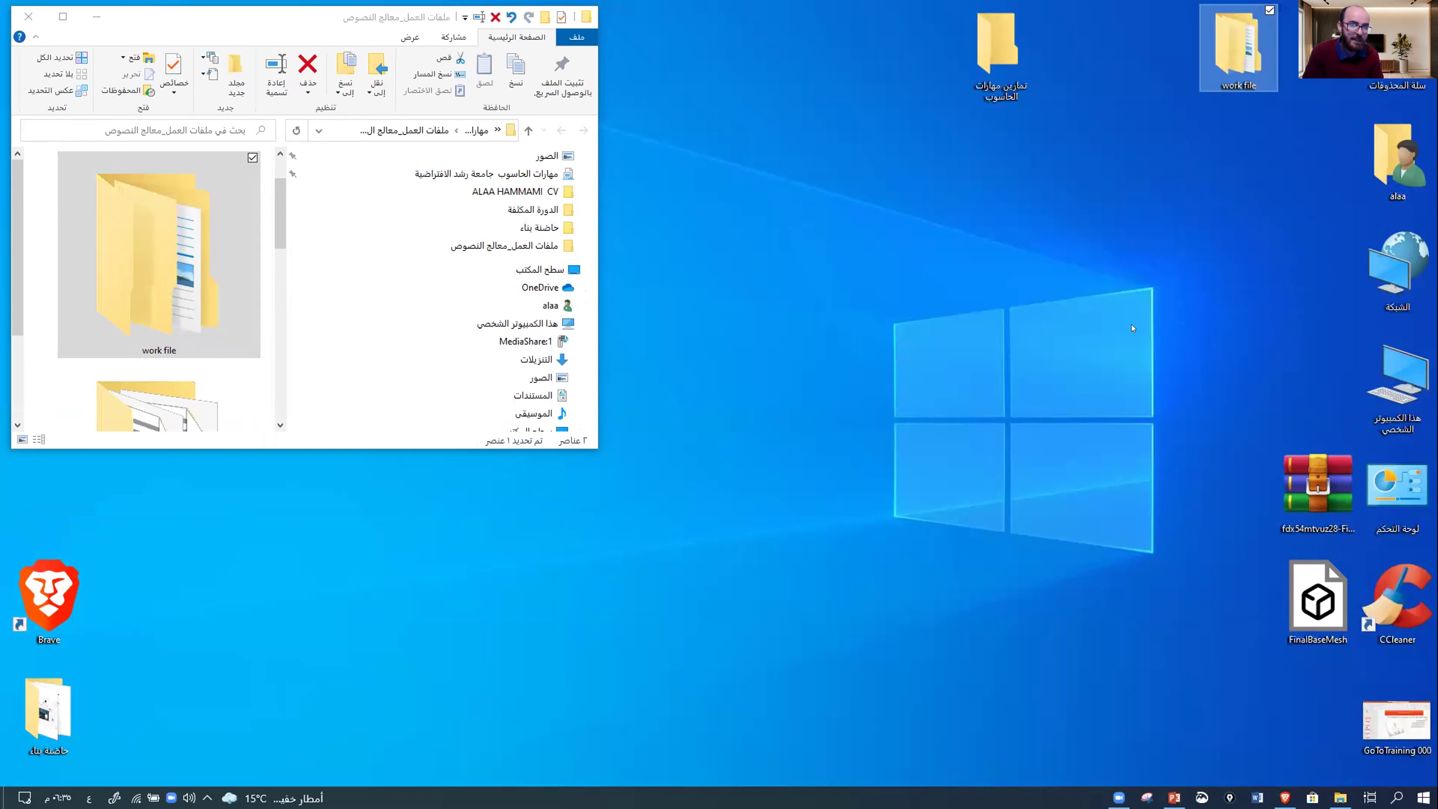
- Compare the work file copy on the desktop with the original folder in the ملفات العمل_معالج النصوص window
{"action": "left_click", "coordinate": [1175, 354]}
{"action": "left_click", "coordinate": [67, 381]}
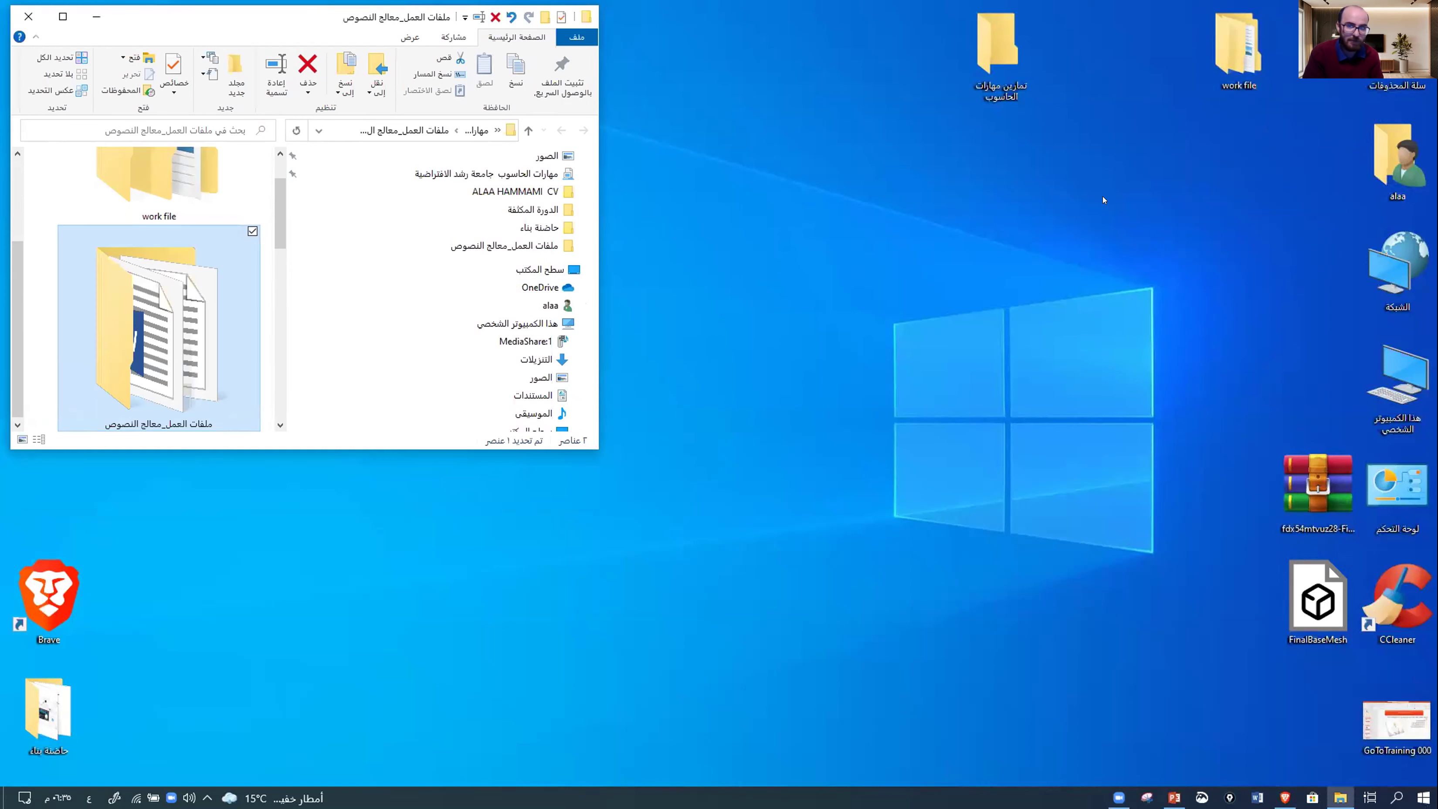
{"action": "left_click", "coordinate": [1238, 47]}
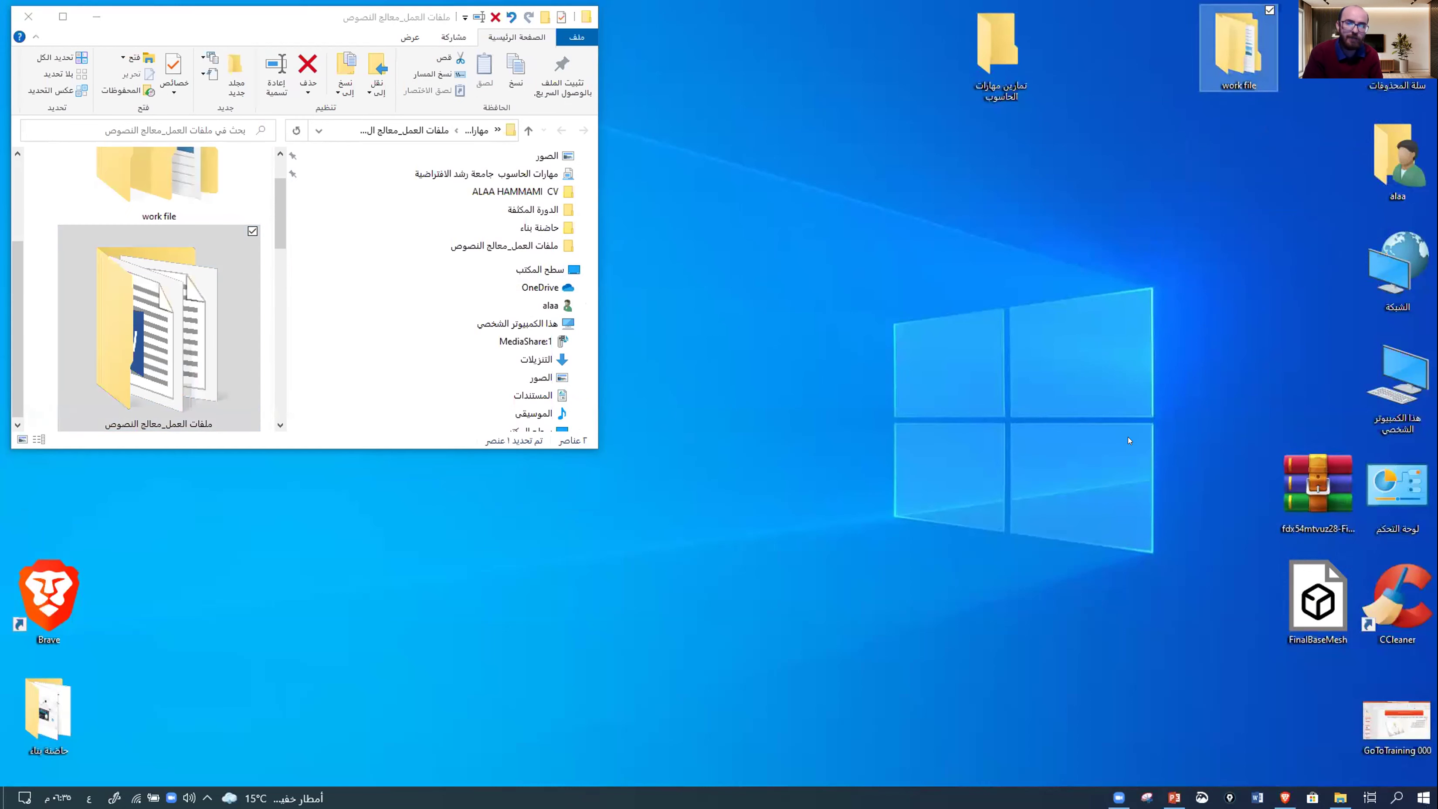
{"action": "scroll", "coordinate": [123, 300], "scroll_direction": "up", "scroll_amount": 2}
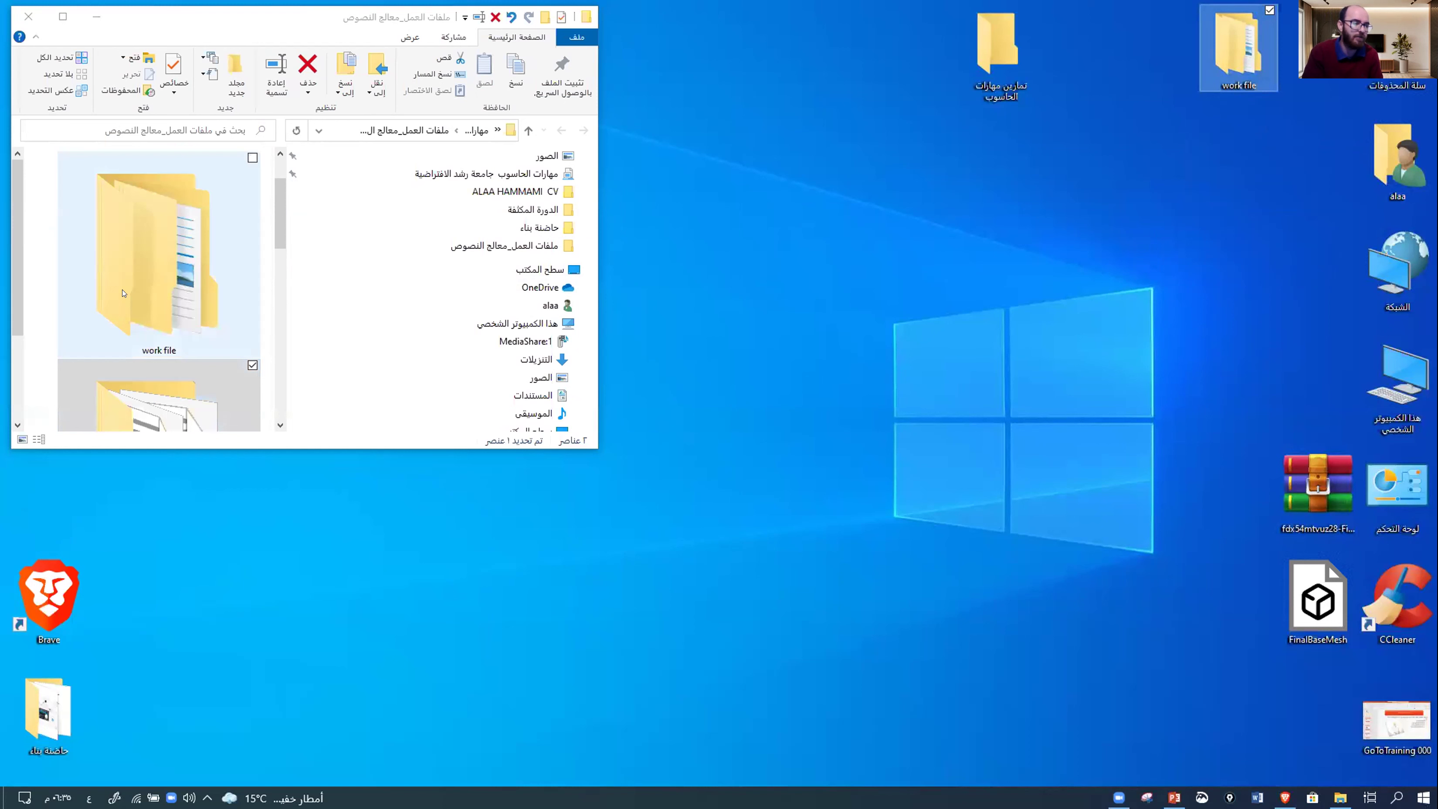
{"action": "mouse_move", "coordinate": [1234, 68]}
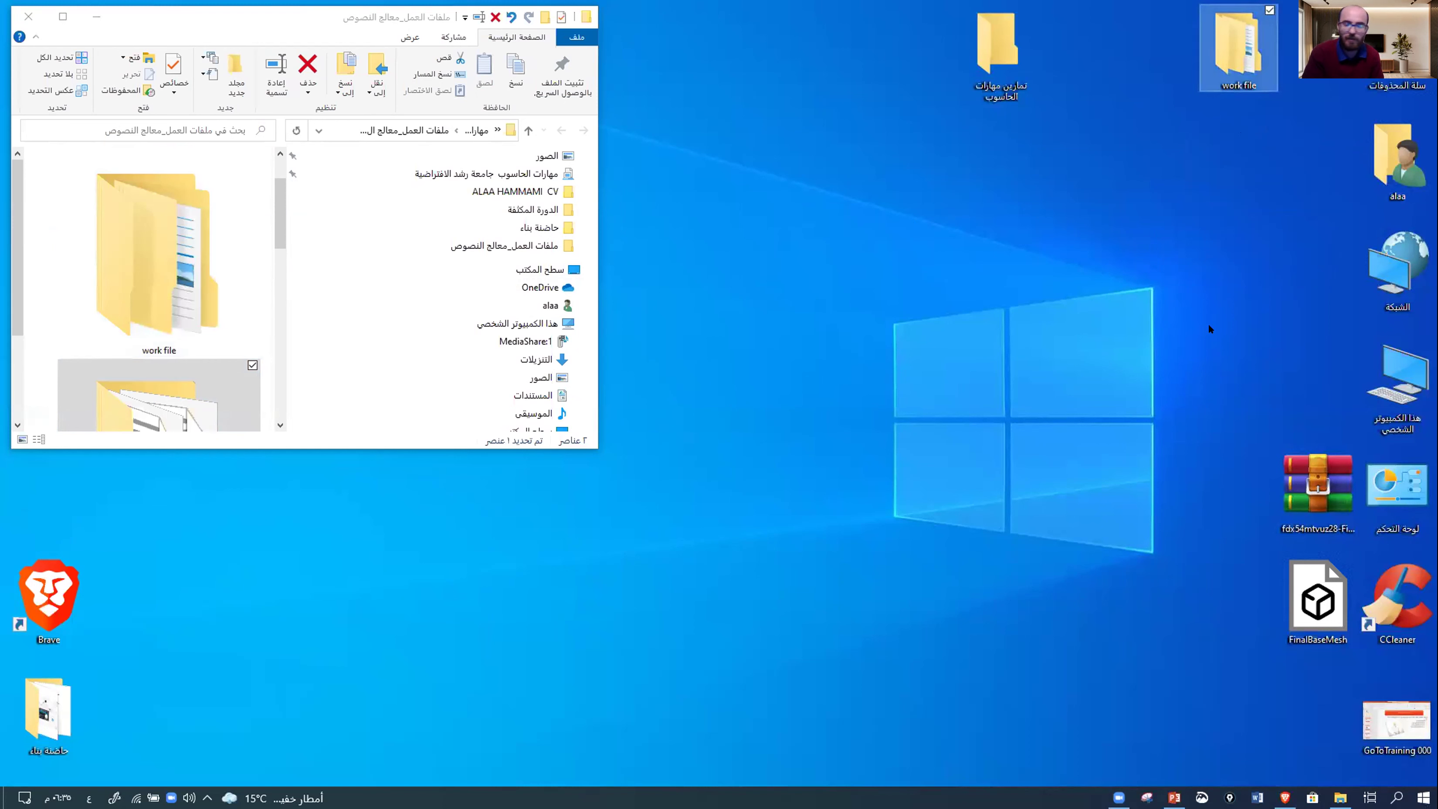
- Delete the work file copy from the desktop and select the original work file folder in its source window
{"action": "key", "text": "Delete"}
{"action": "key", "text": "Return"}
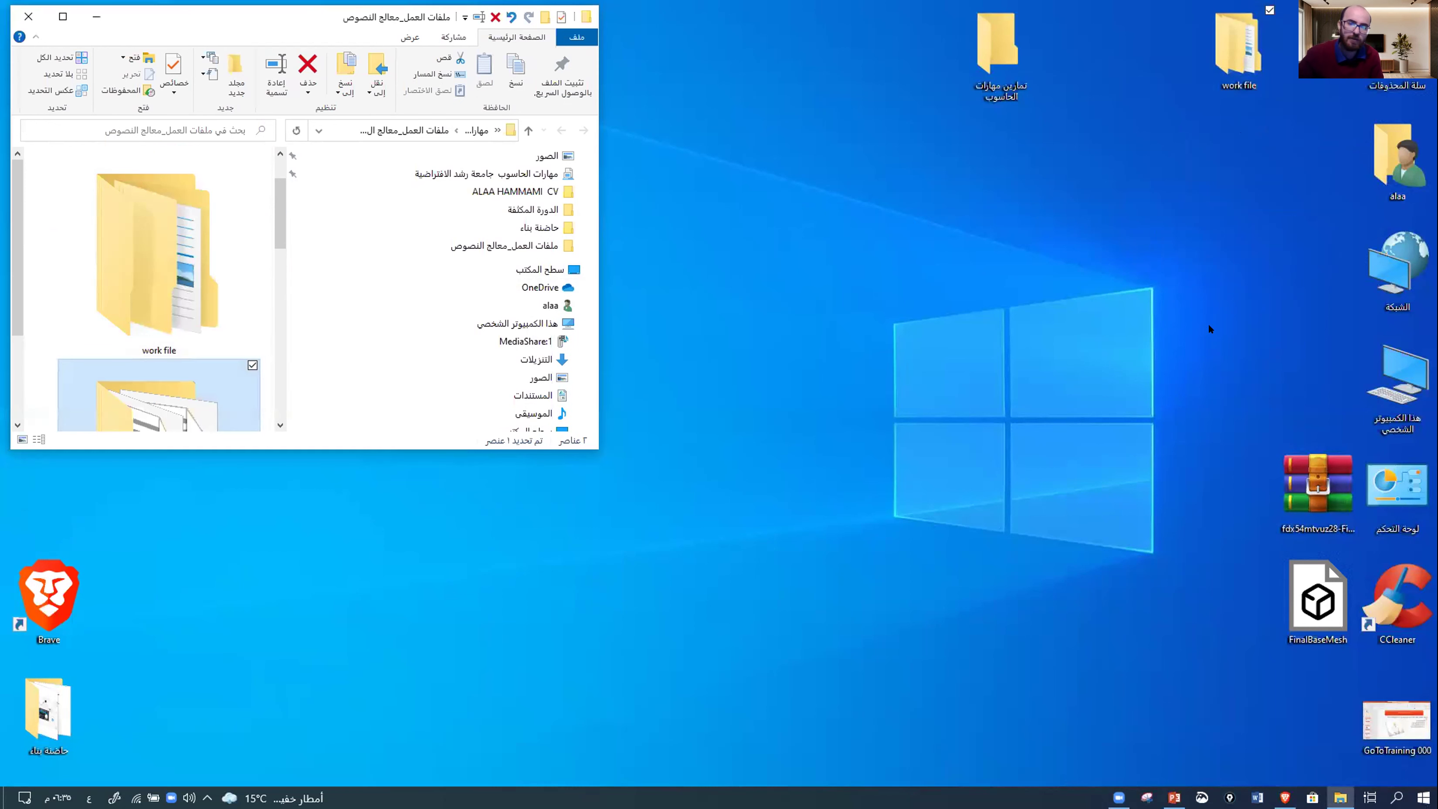
{"action": "left_click", "coordinate": [182, 280]}
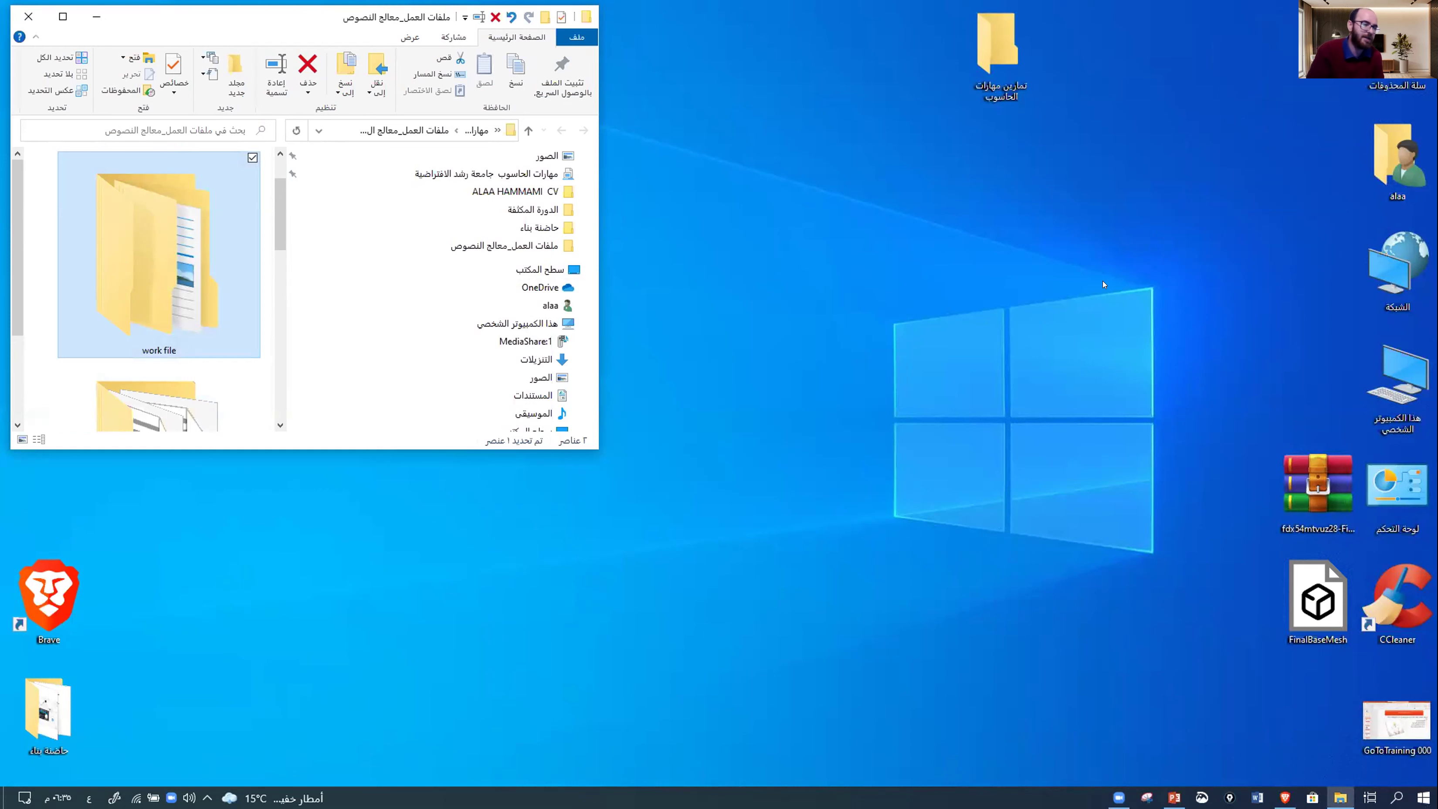
- Switch to the CS-7 presentation in PowerPoint and decline formatting the disk in drive I:
{"action": "left_click", "coordinate": [1174, 797]}
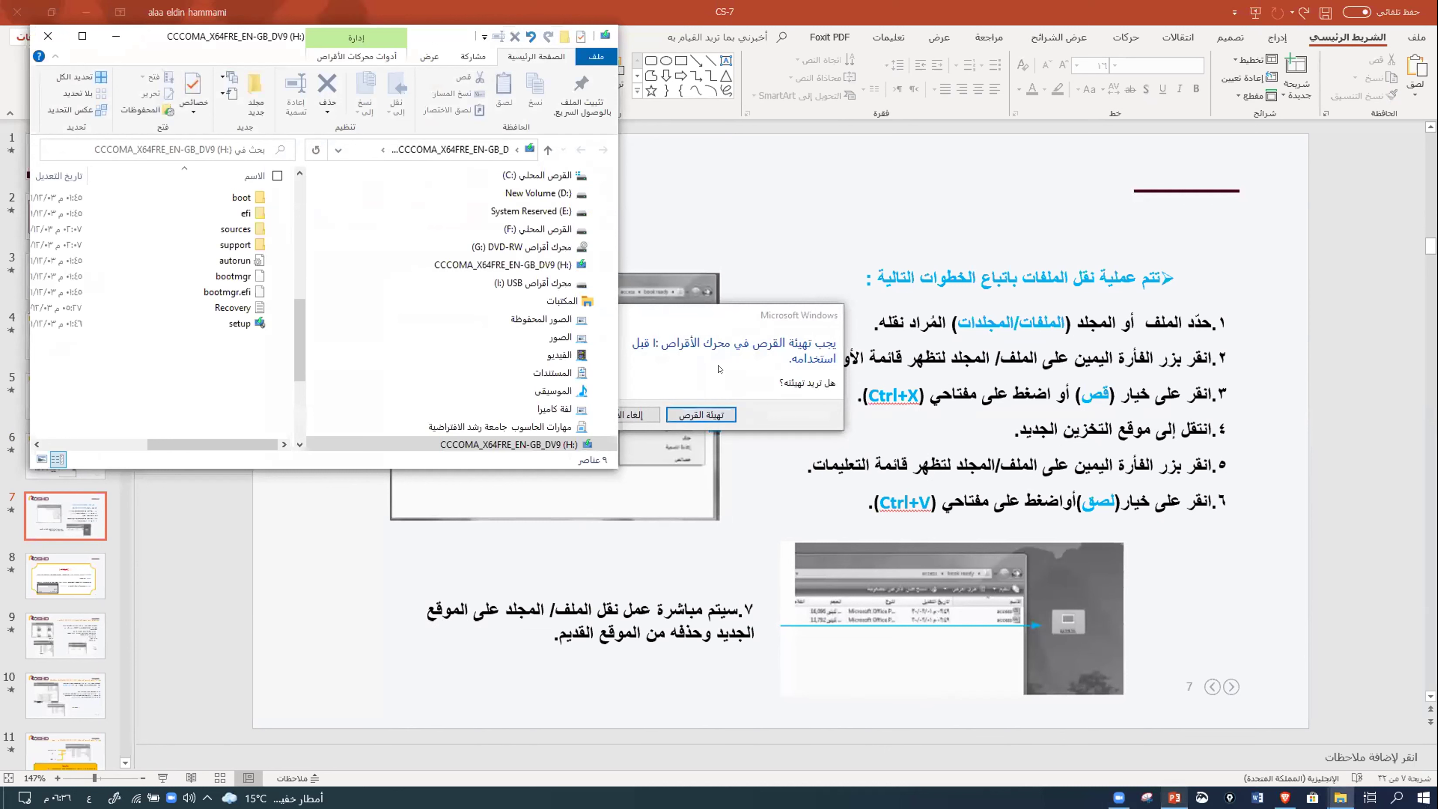
{"action": "left_click", "coordinate": [638, 415]}
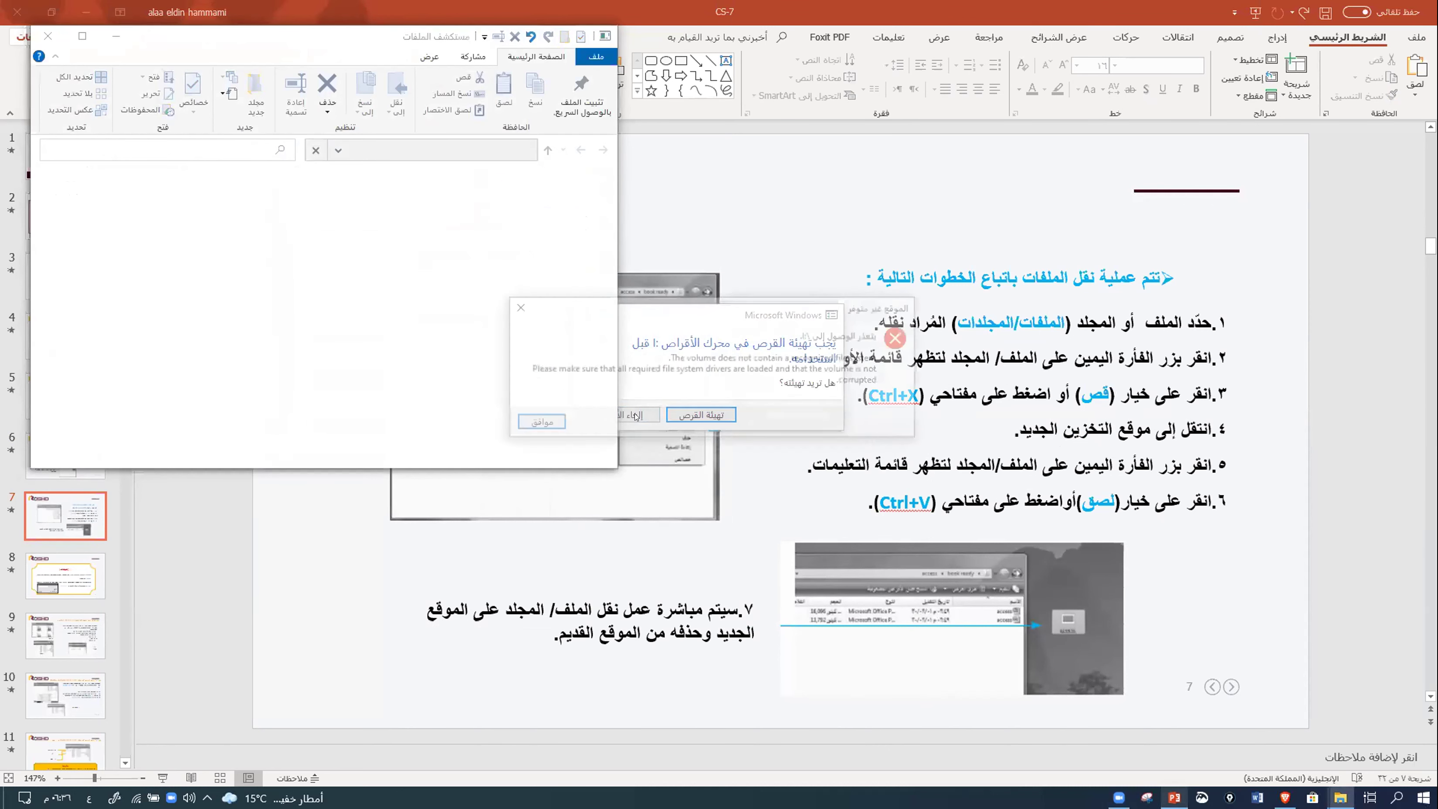
- Dismiss the error and formatting prompts for drive I:, close the drive H: window and show the desktop
{"action": "left_click", "coordinate": [535, 423]}
{"action": "left_click", "coordinate": [638, 415]}
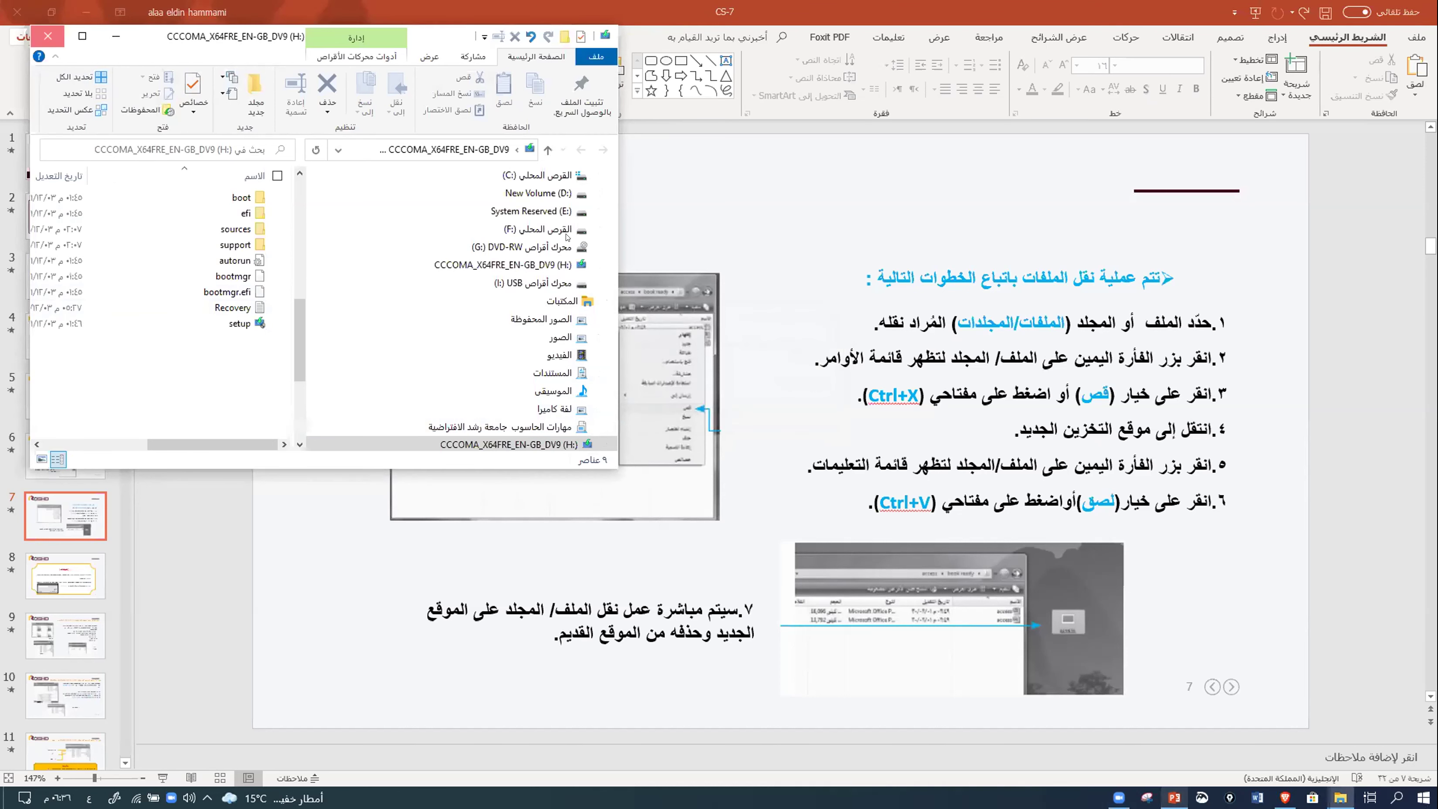
{"action": "left_click", "coordinate": [45, 35]}
{"action": "key", "text": "super+d"}
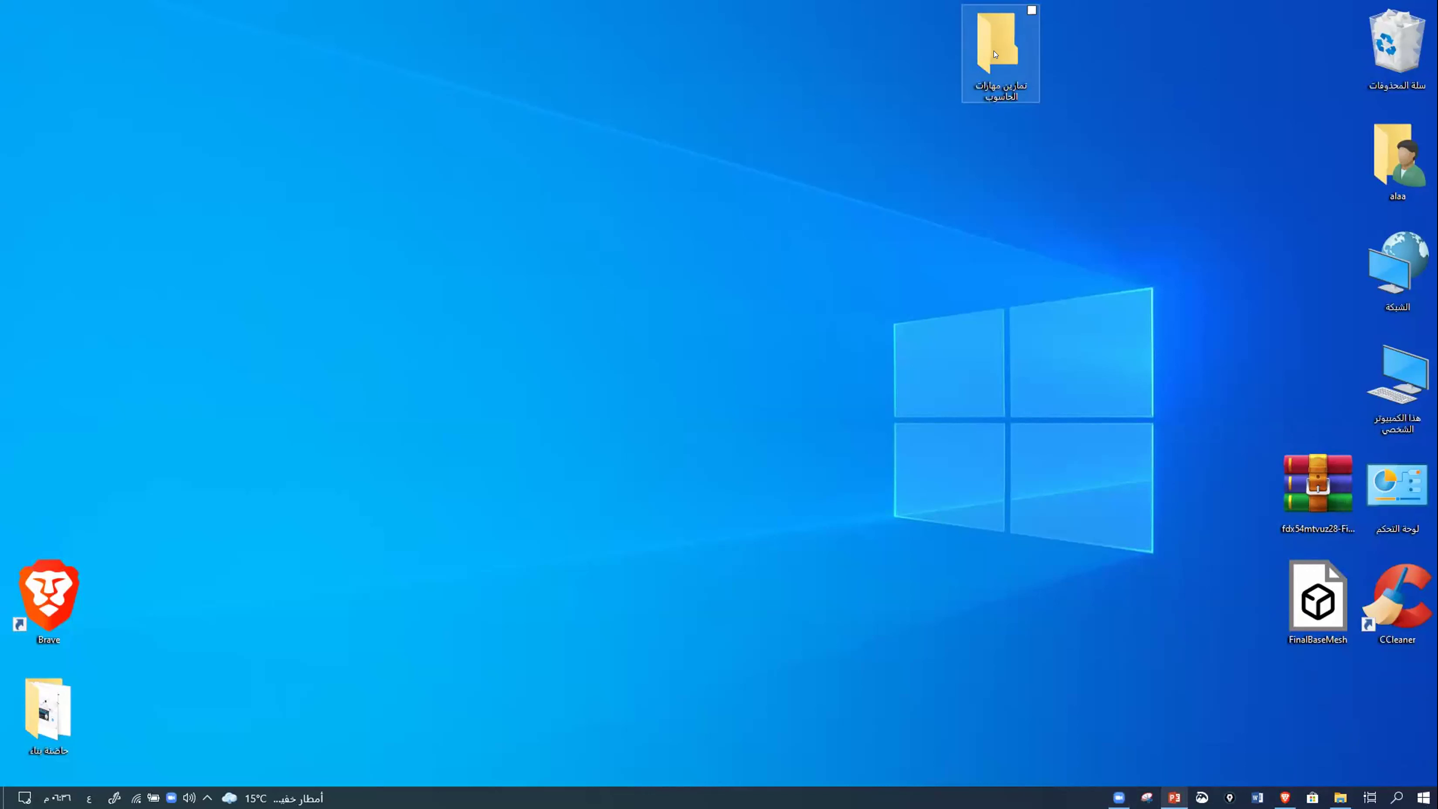
- Try to send the تمارين مهارات الحاسوب desktop folder to USB drive I:, declining to format the disk
{"action": "right_click", "coordinate": [995, 54]}
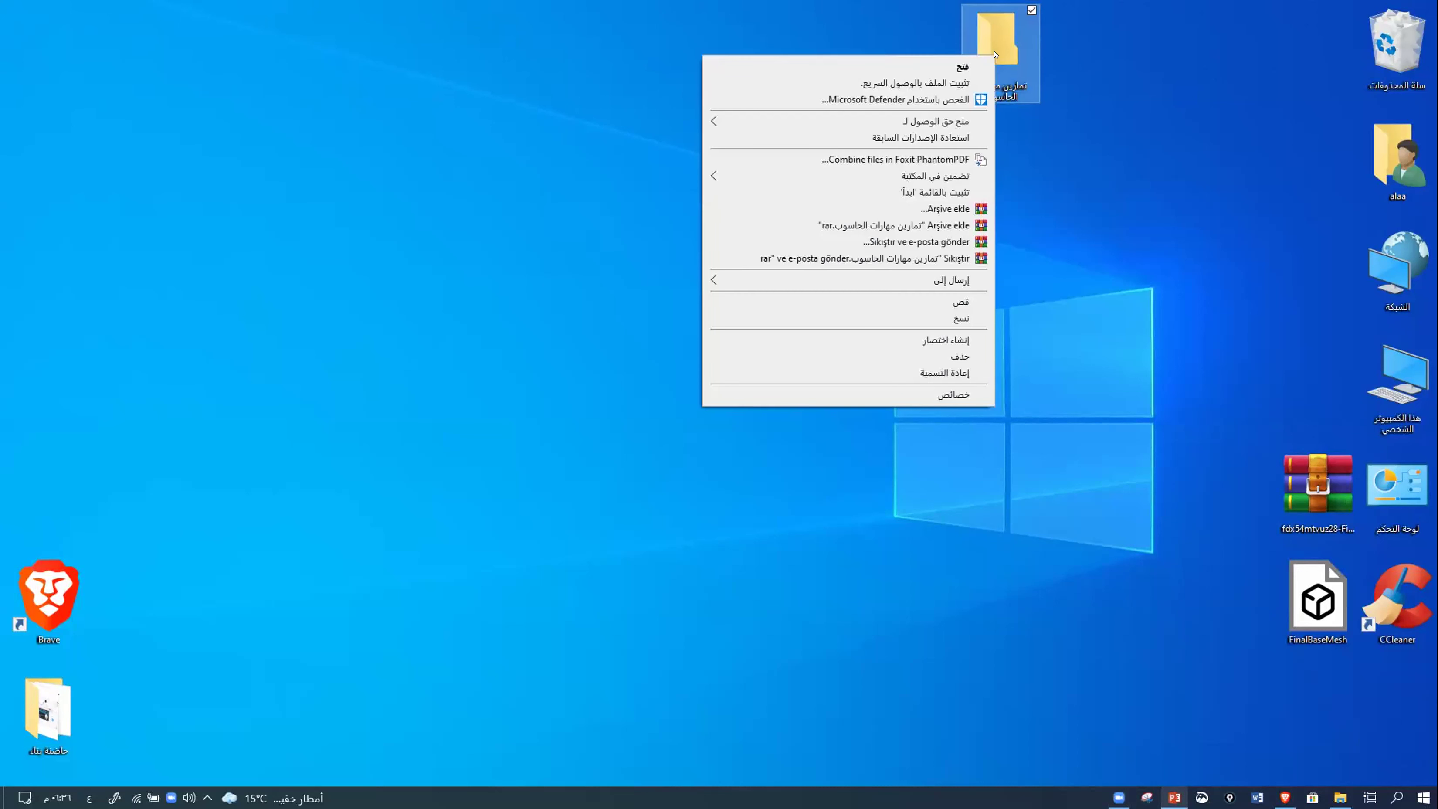
{"action": "mouse_move", "coordinate": [913, 285]}
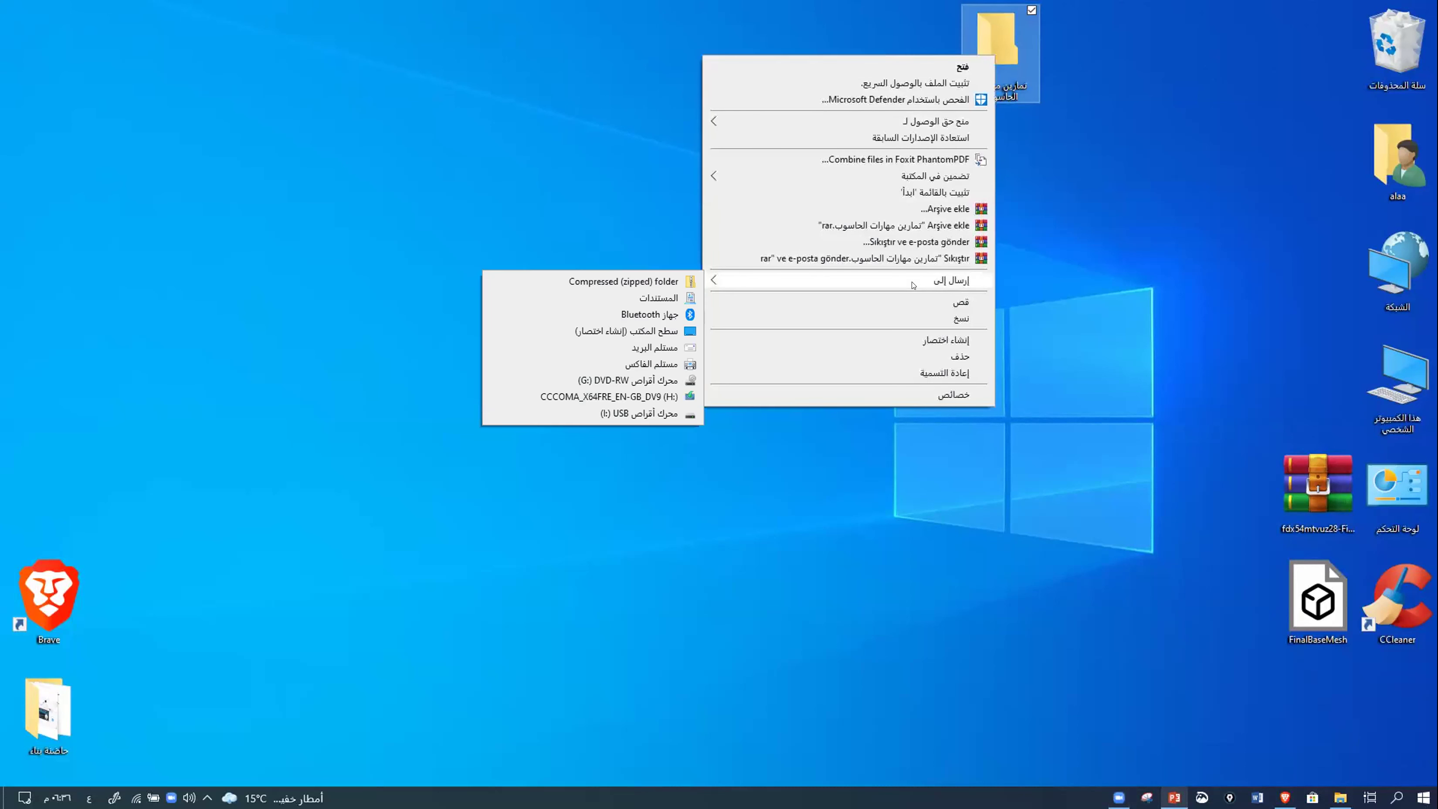
{"action": "left_click", "coordinate": [639, 413]}
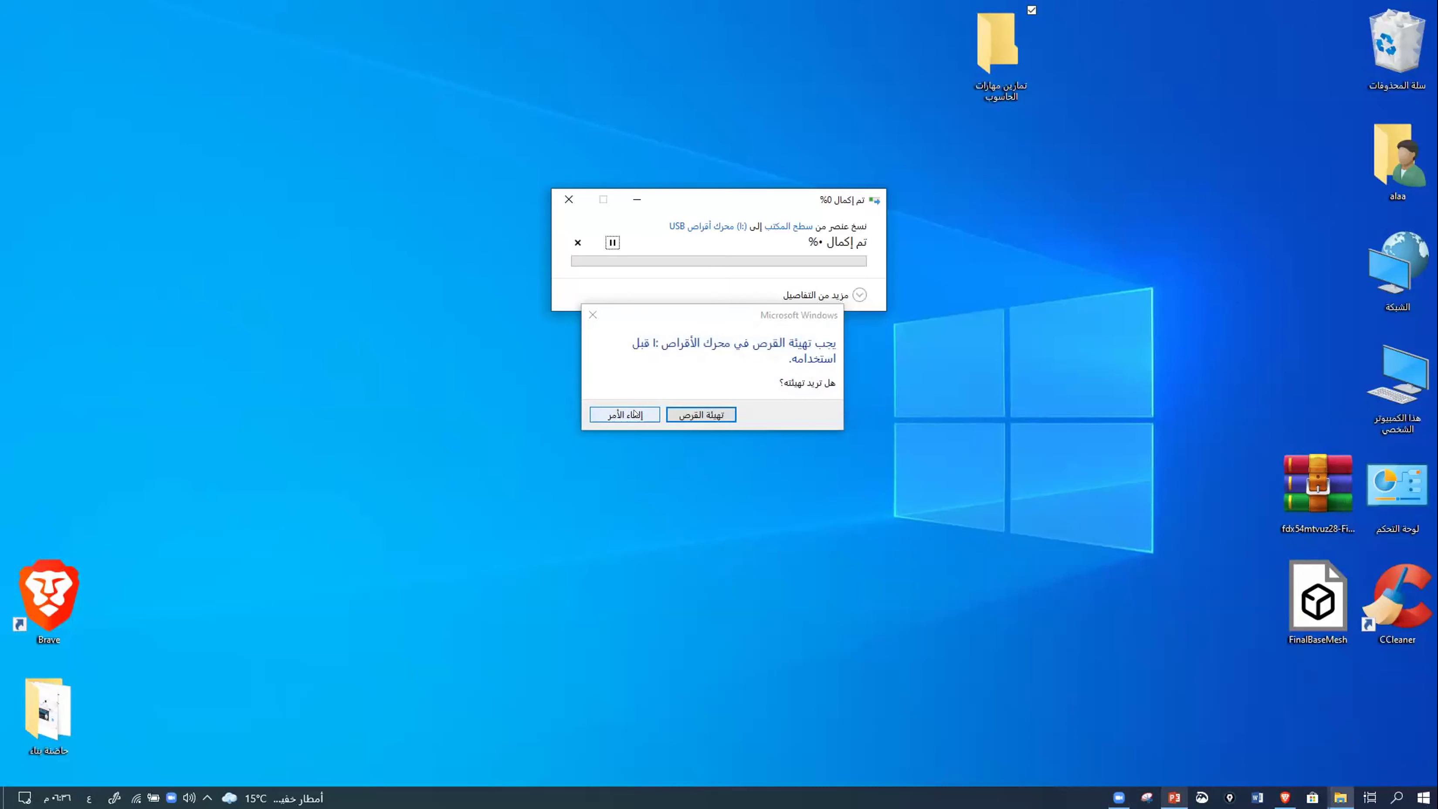
{"action": "left_click", "coordinate": [634, 414]}
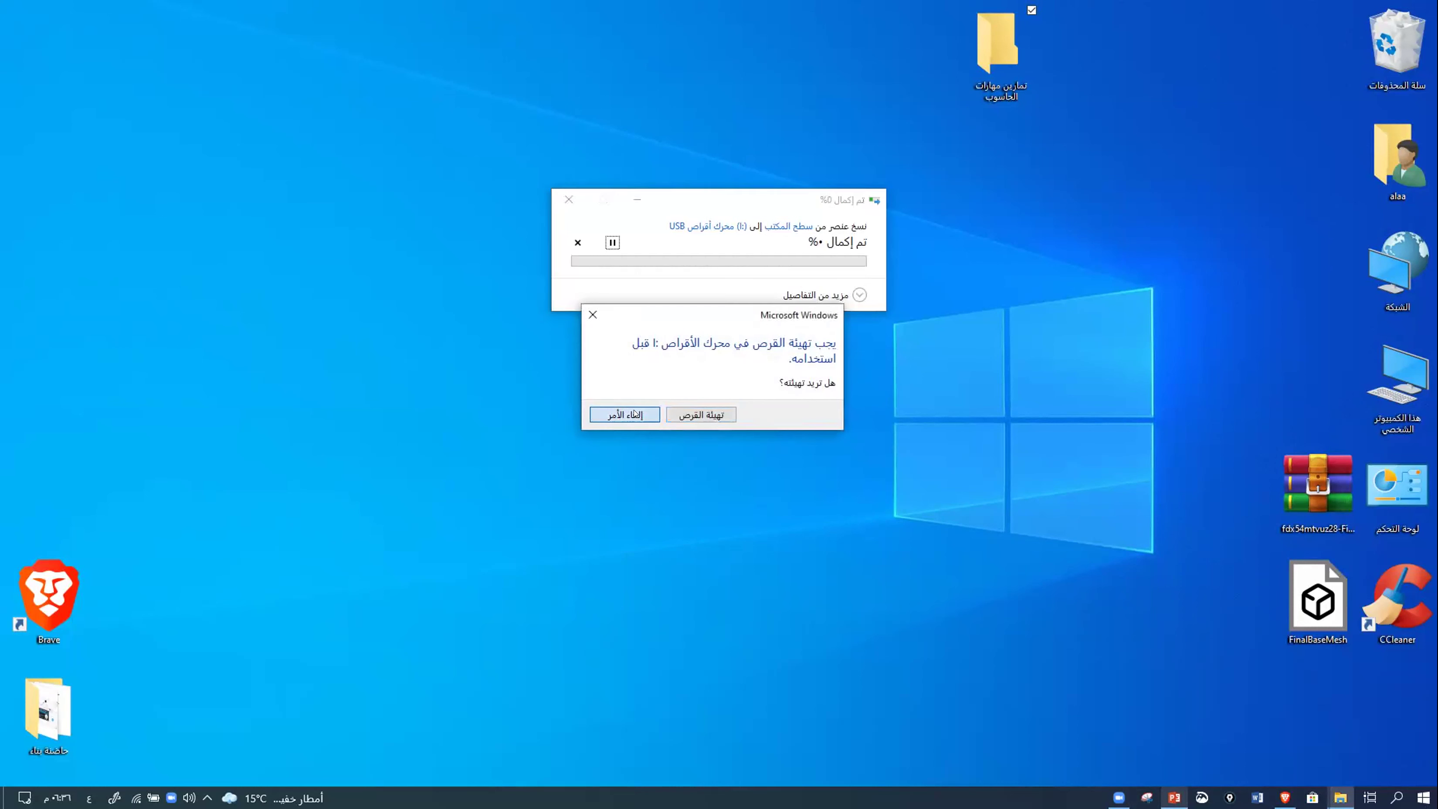
{"action": "left_click", "coordinate": [537, 423]}
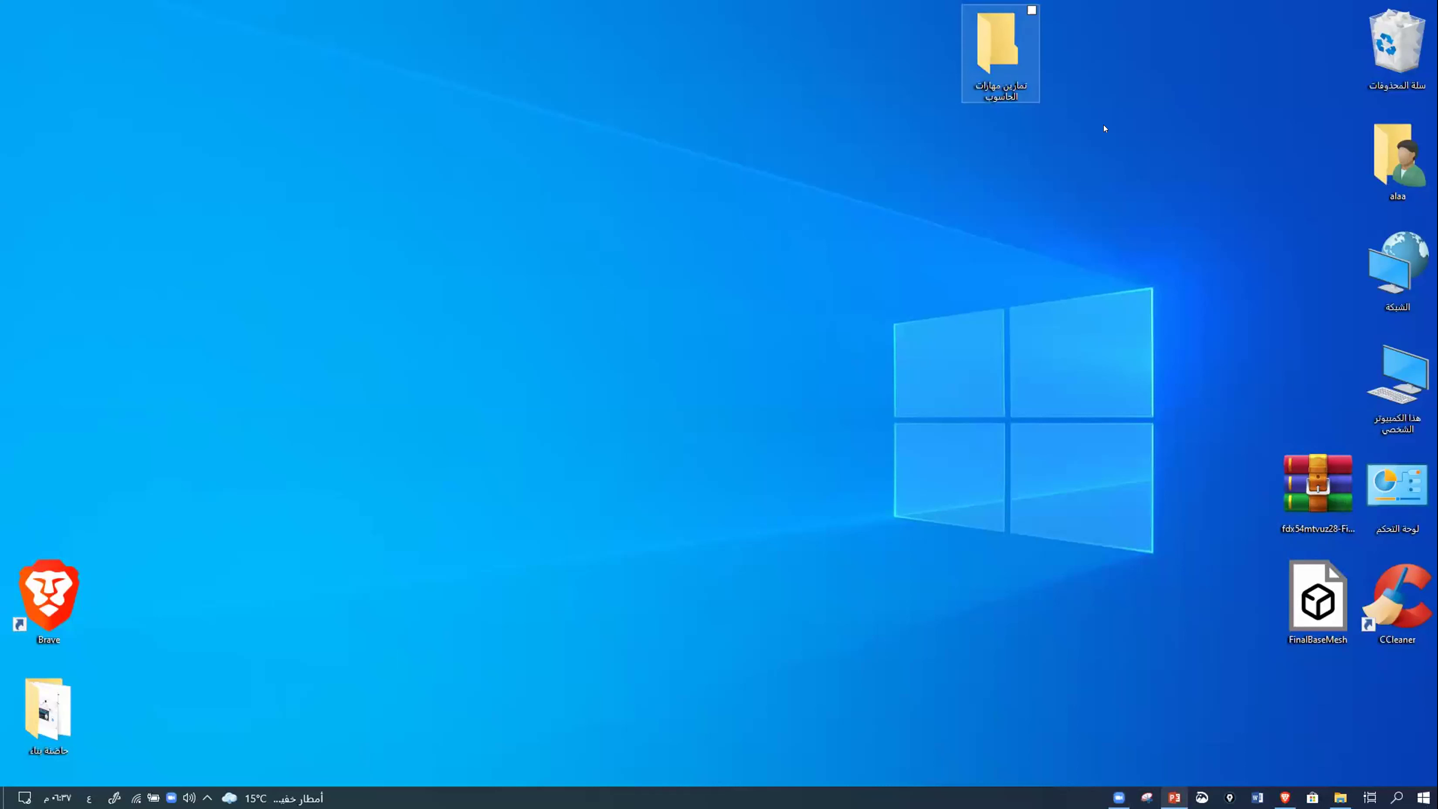
- Open drive CCCOMA_X64FRE_EN-GB_DV9 (H:) from This PC to view its contents, and minimize the window
{"action": "double_click", "coordinate": [1396, 377]}
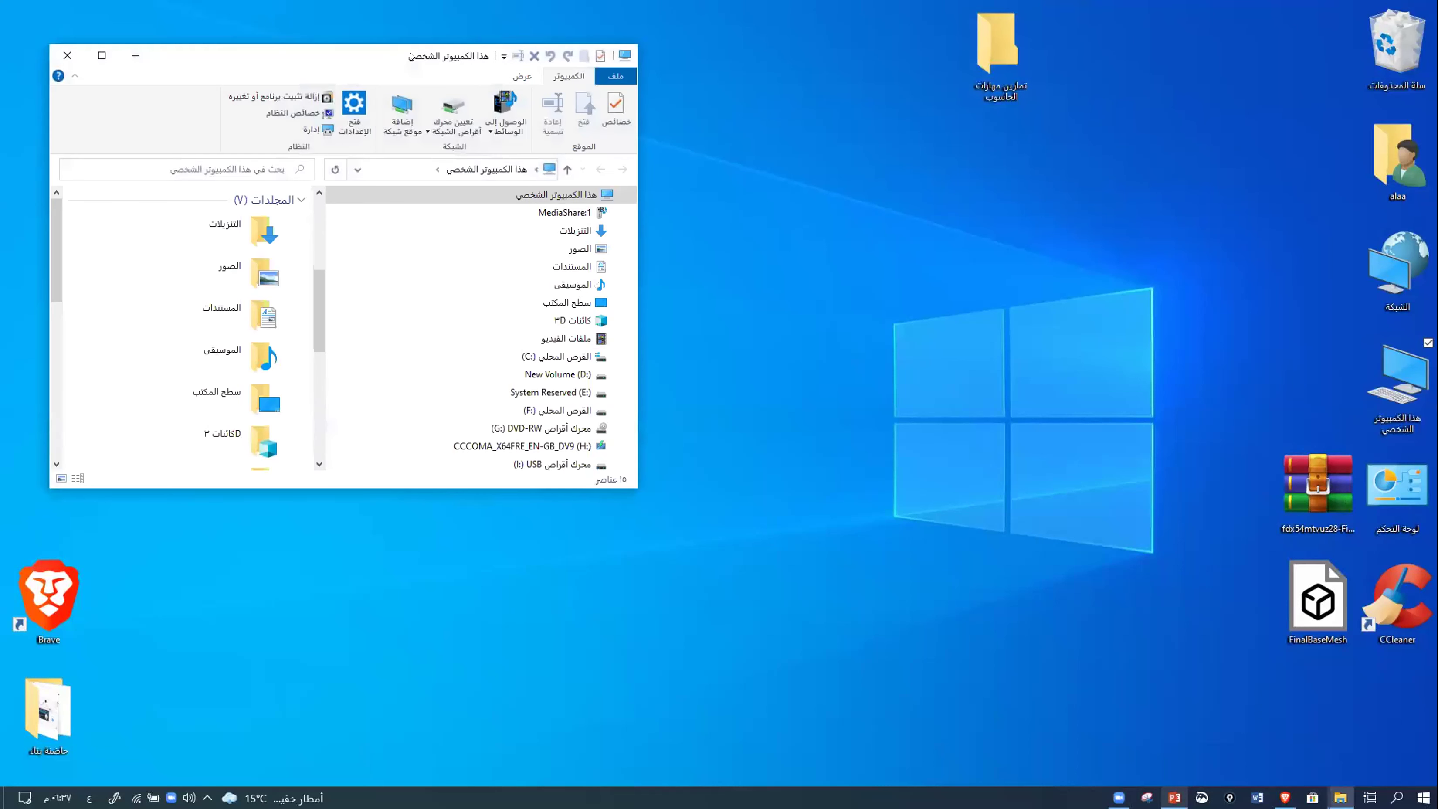
{"action": "double_click", "coordinate": [458, 53]}
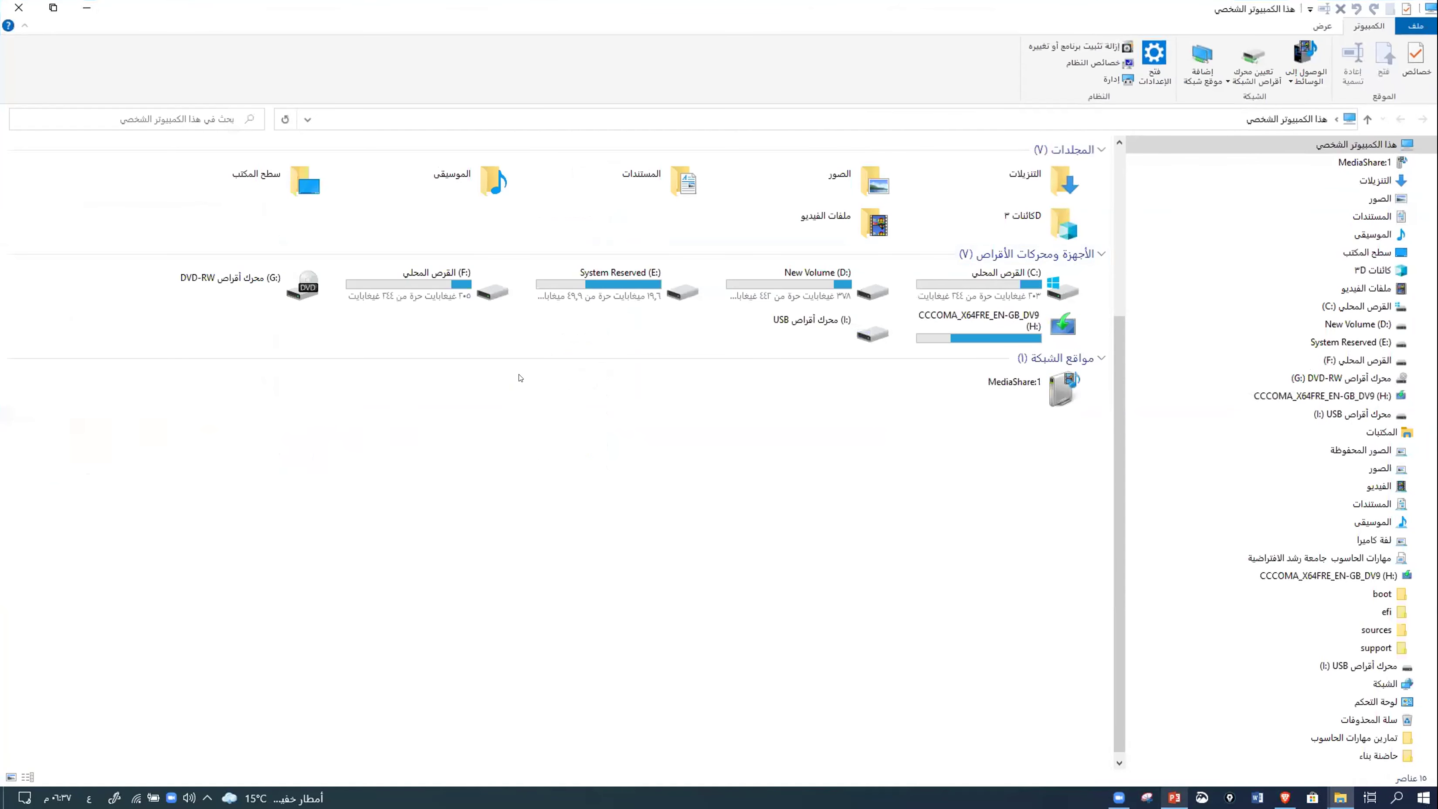
{"action": "double_click", "coordinate": [1059, 327]}
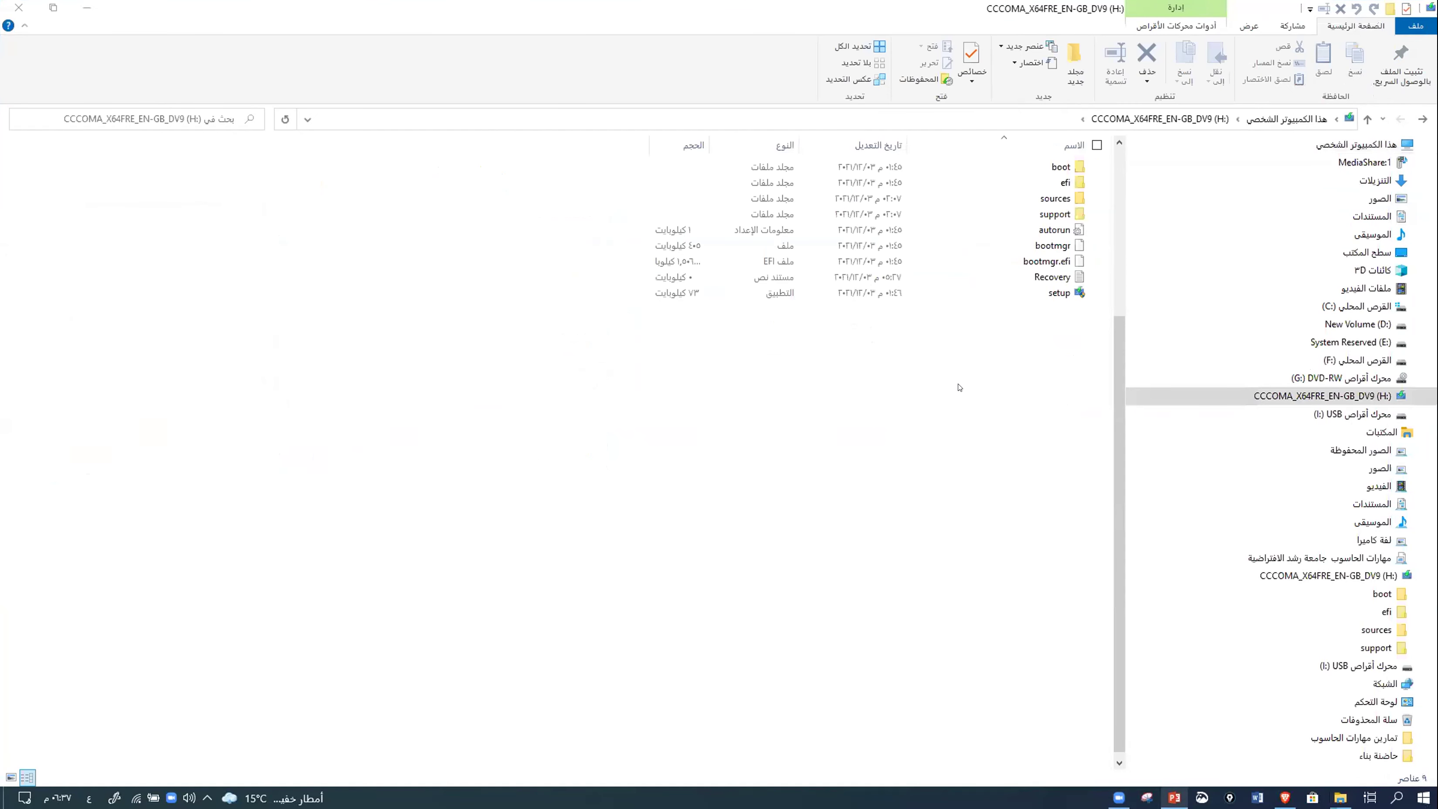
{"action": "left_click", "coordinate": [85, 7]}
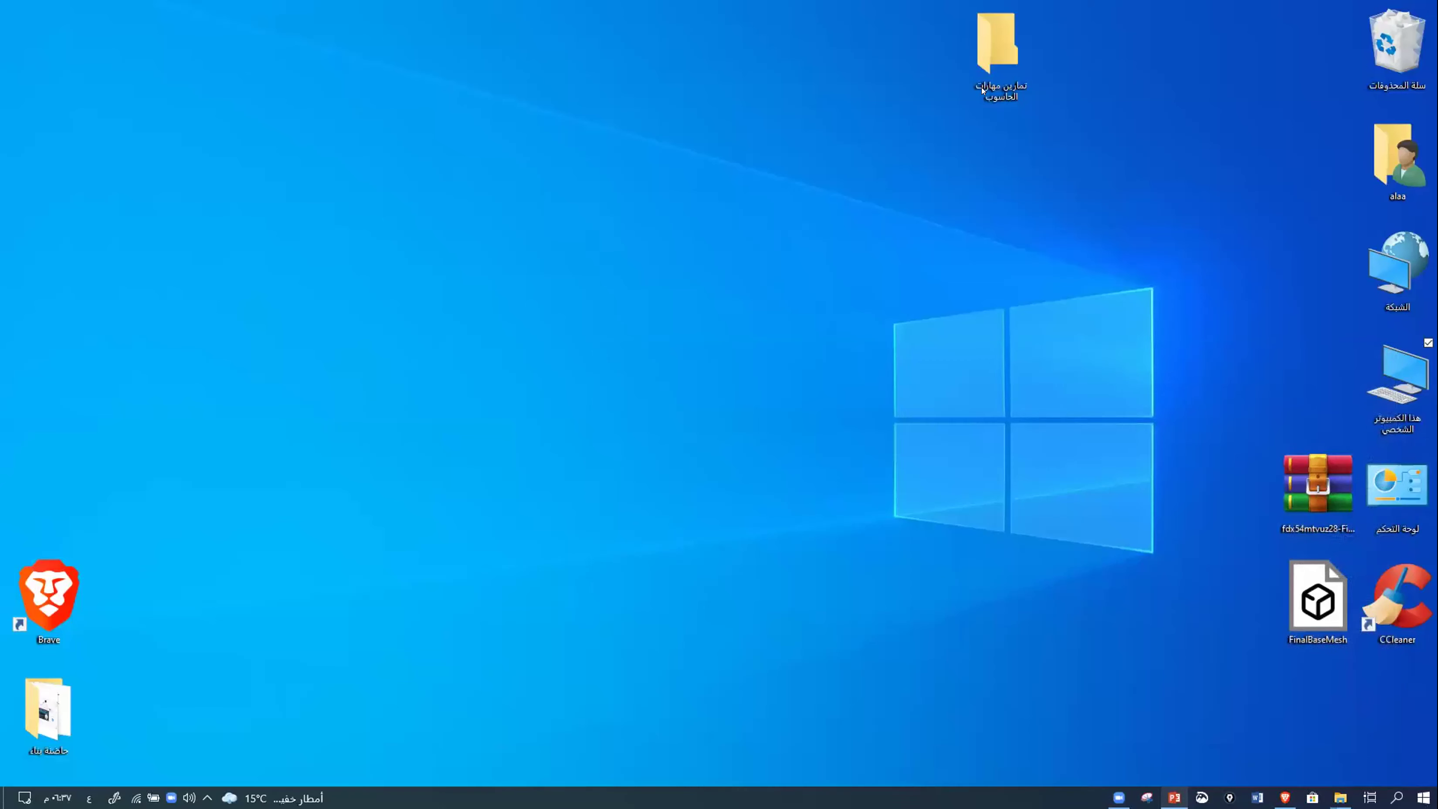
- Send a copy of the تمارين مهارات الحاسوب desktop folder to drive CCCOMA_X64FRE_EN-GB_DV9 (H:)
{"action": "right_click", "coordinate": [989, 75]}
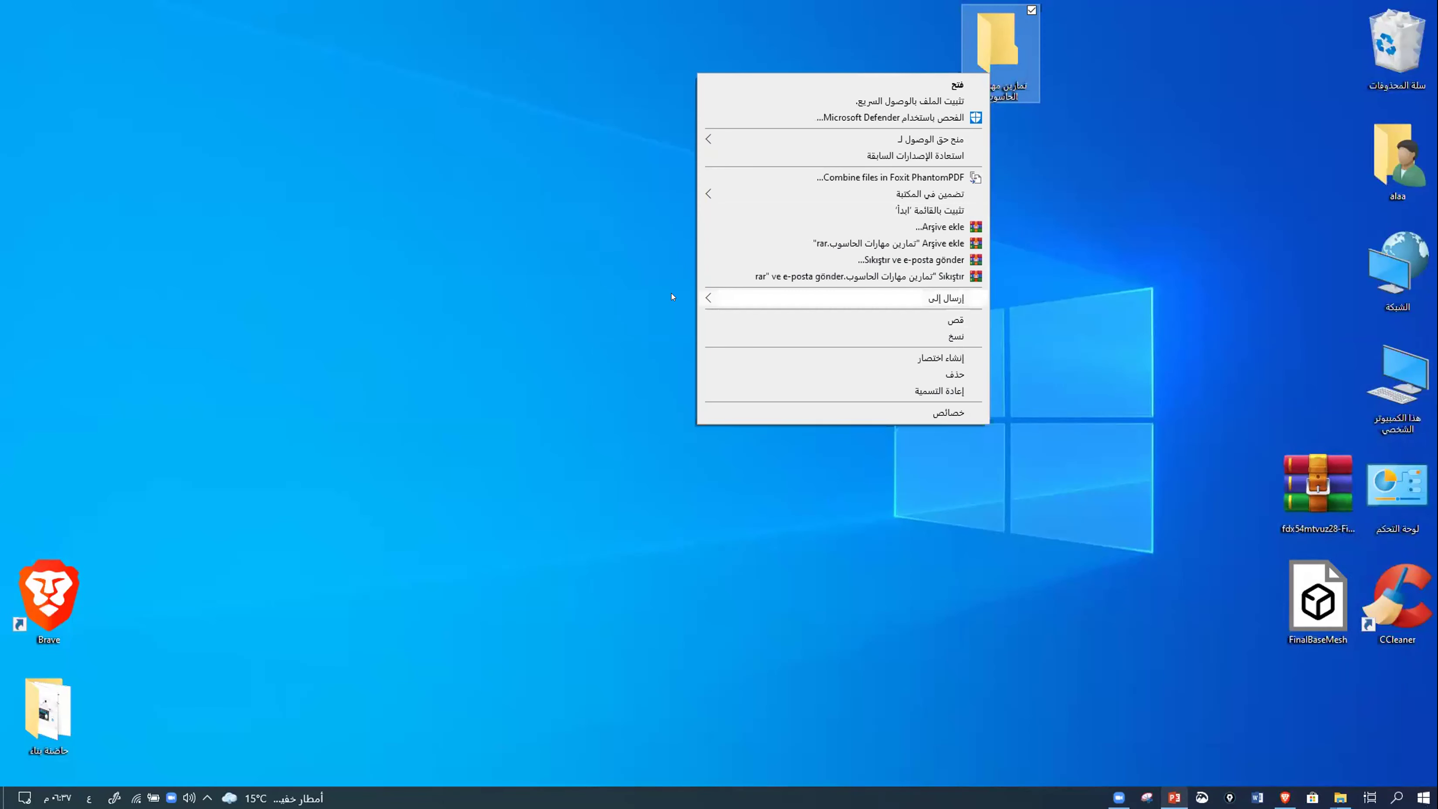
{"action": "mouse_move", "coordinate": [708, 298]}
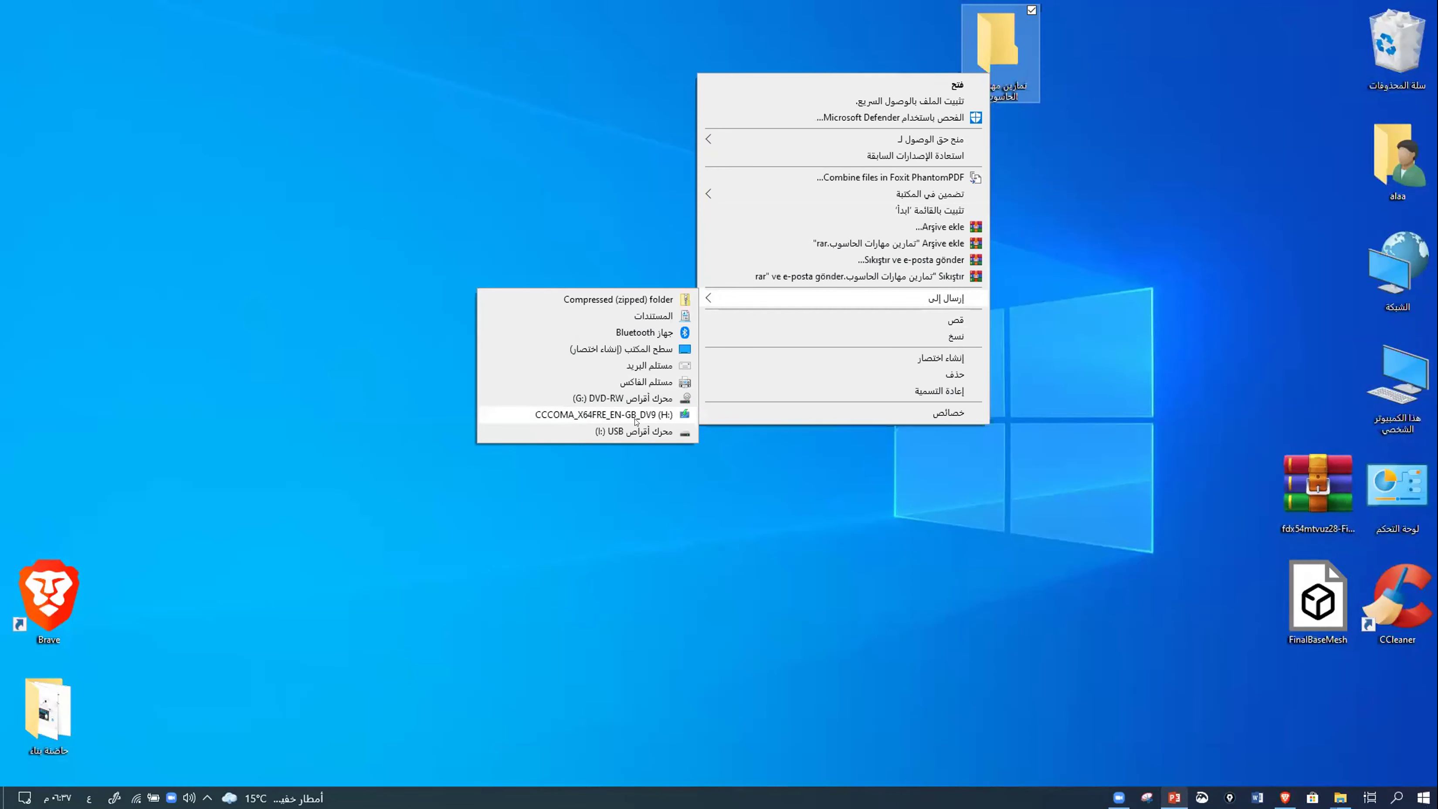
{"action": "left_click", "coordinate": [636, 419]}
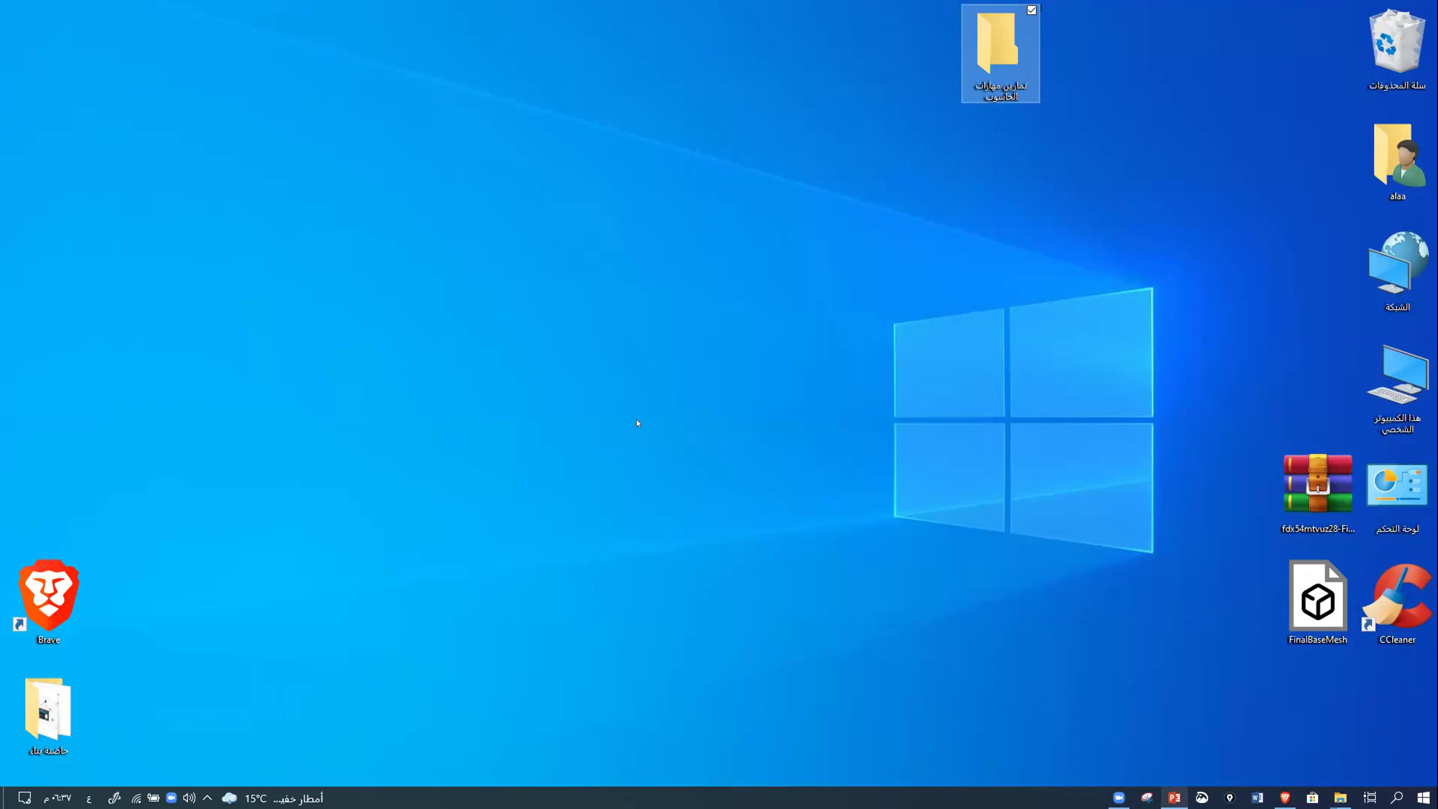
- Open drive H: from This PC, permanently delete its copy of the تمارين مهارات الحاسوب folder and close the window
{"action": "double_click", "coordinate": [1396, 379]}
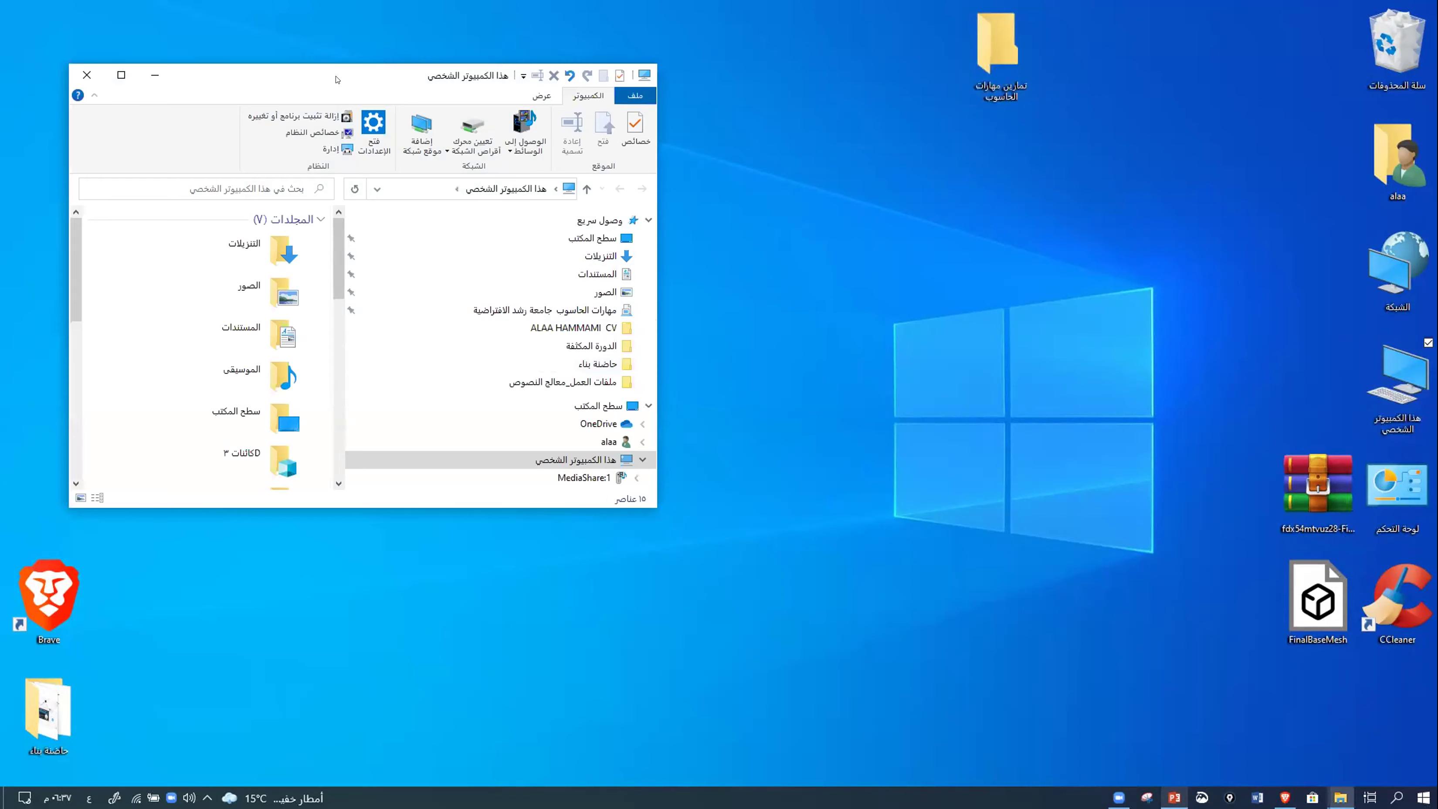
{"action": "key", "text": "super+Up"}
{"action": "double_click", "coordinate": [963, 328]}
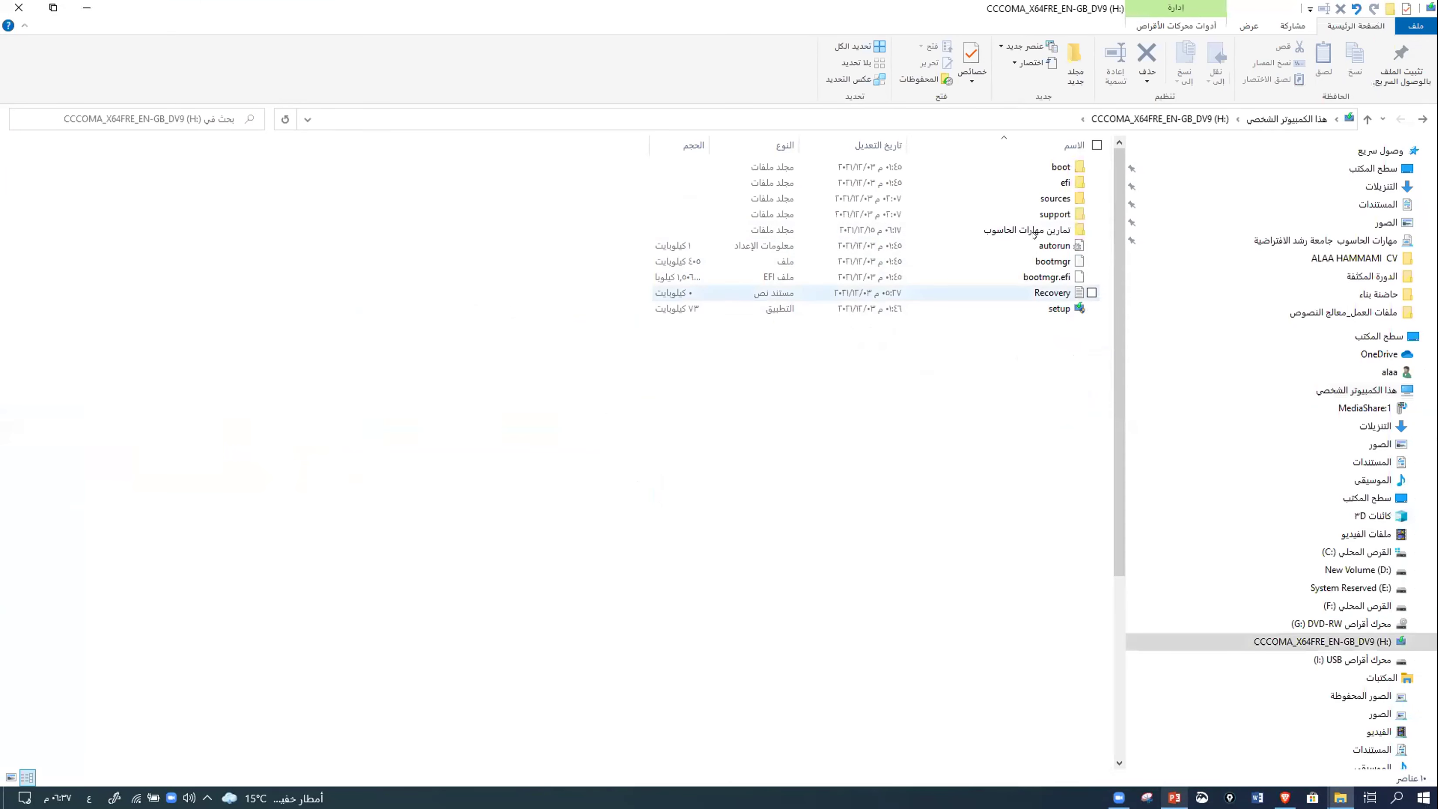
{"action": "left_click", "coordinate": [1031, 230]}
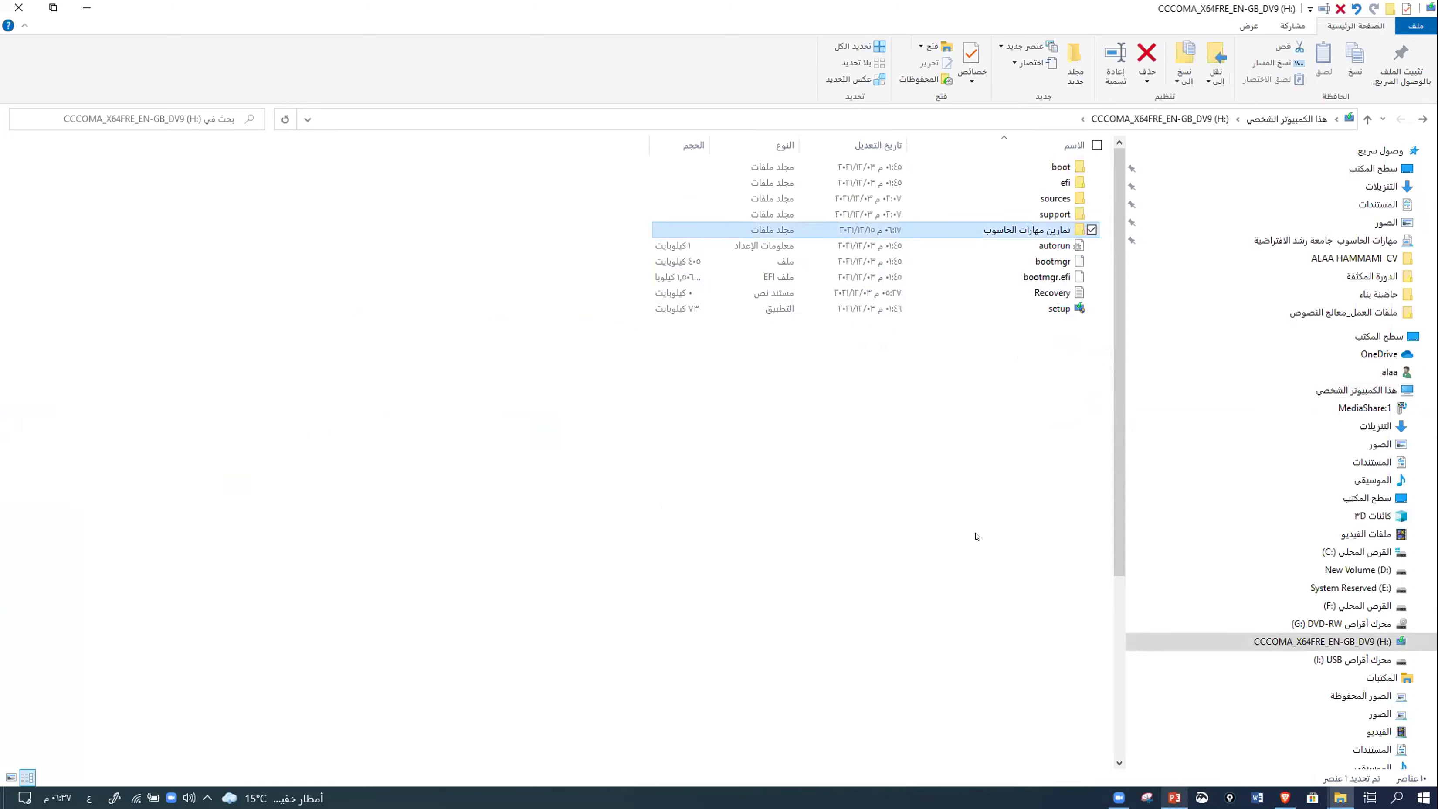
{"action": "key", "text": "Delete"}
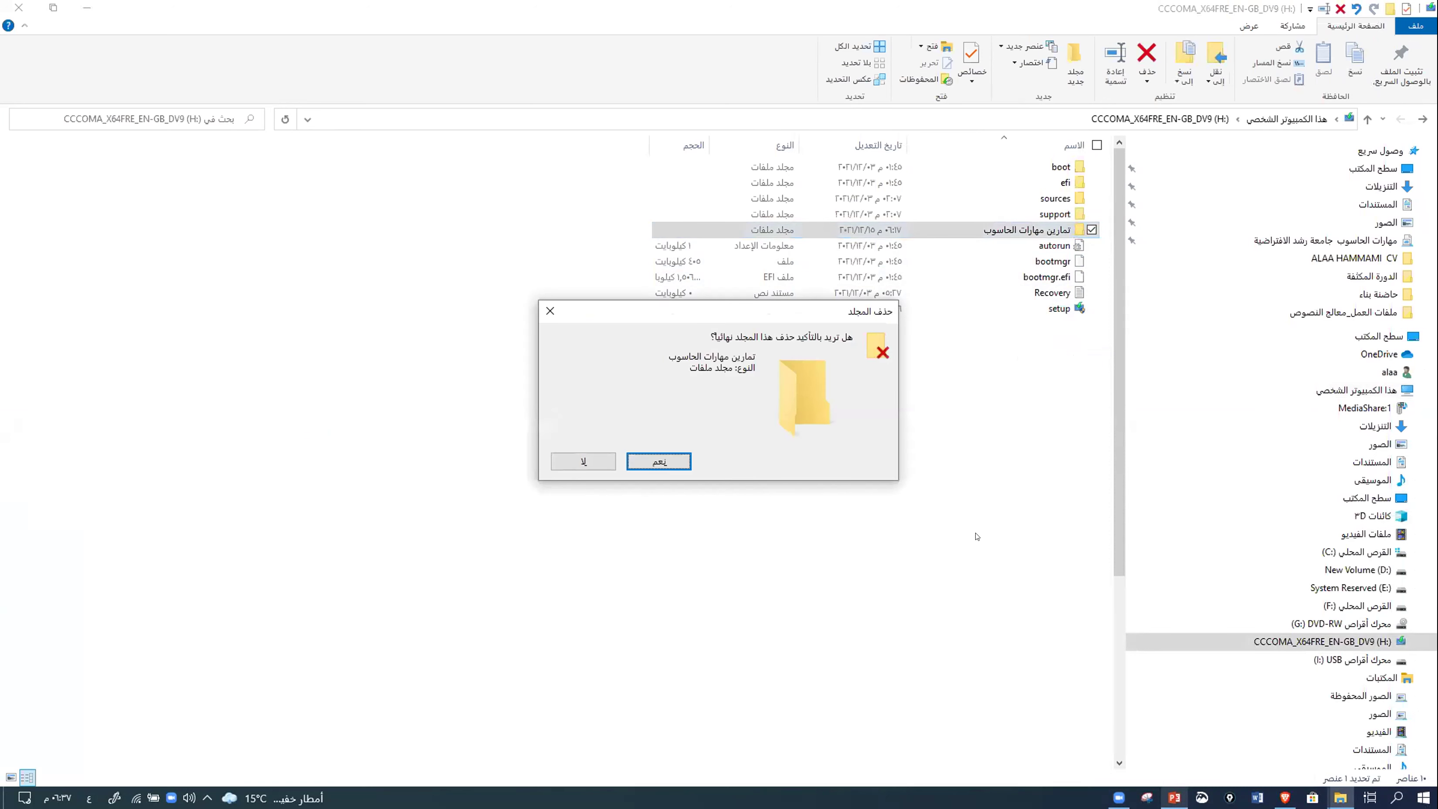
{"action": "key", "text": "Return"}
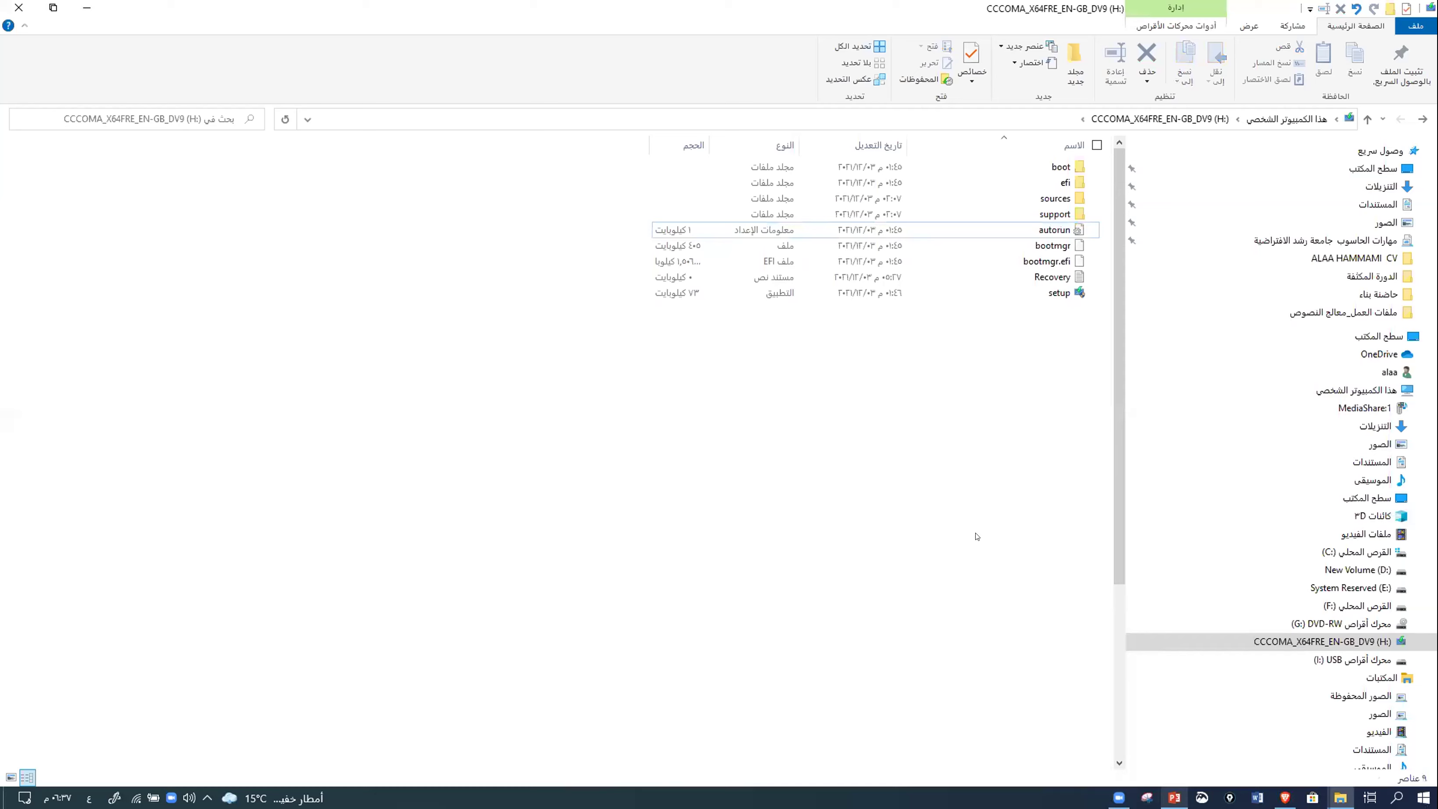
{"action": "left_click", "coordinate": [18, 8]}
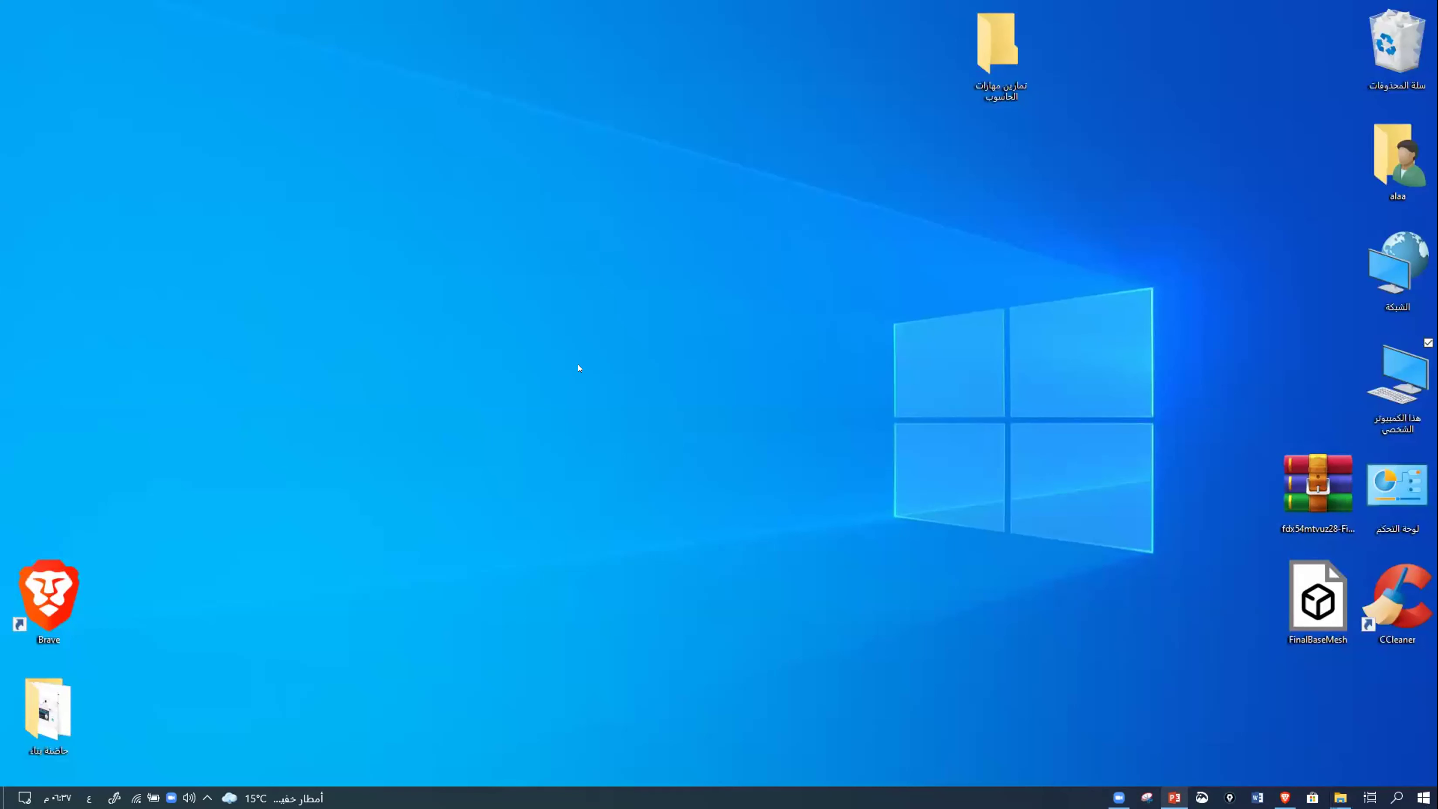
- Show the available commands for the تمارين مهارات الحاسوب folder on the desktop
{"action": "right_click", "coordinate": [991, 63]}
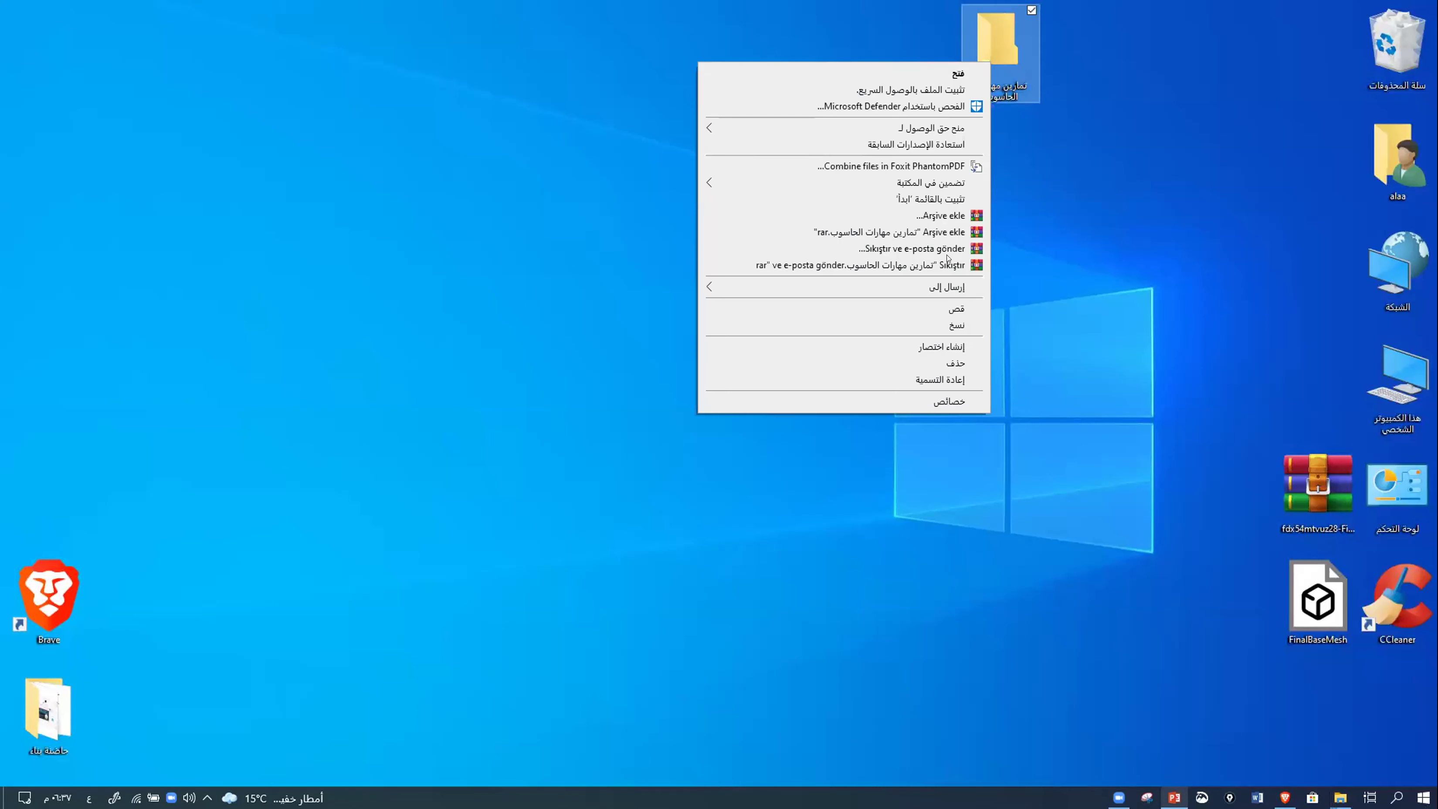
- Send the desktop folder تمارين مهارات الحاسوب to the drive CCCOMA_X64FRE_EN-GB_DV9 (H:)
{"action": "mouse_move", "coordinate": [937, 285]}
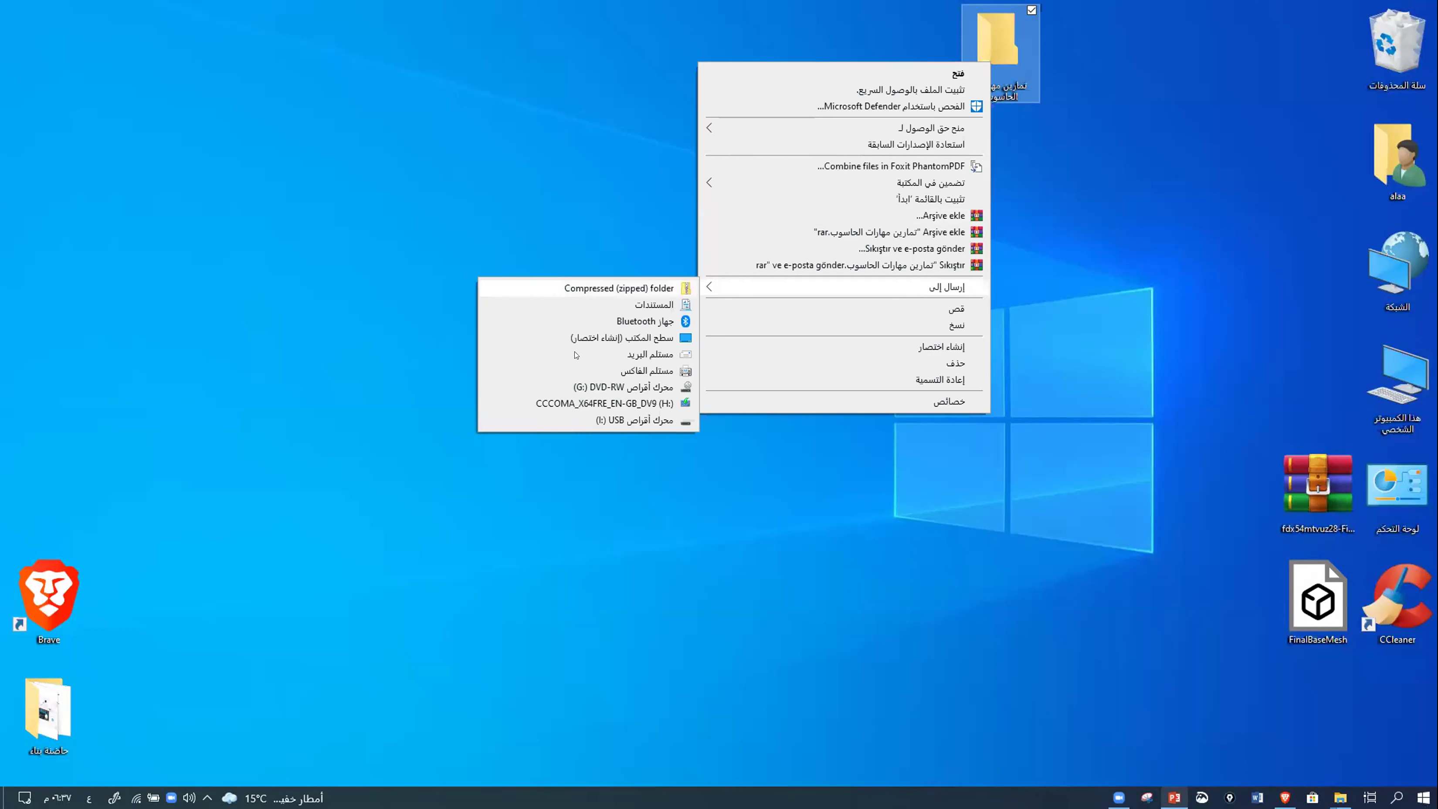
{"action": "left_click", "coordinate": [662, 402]}
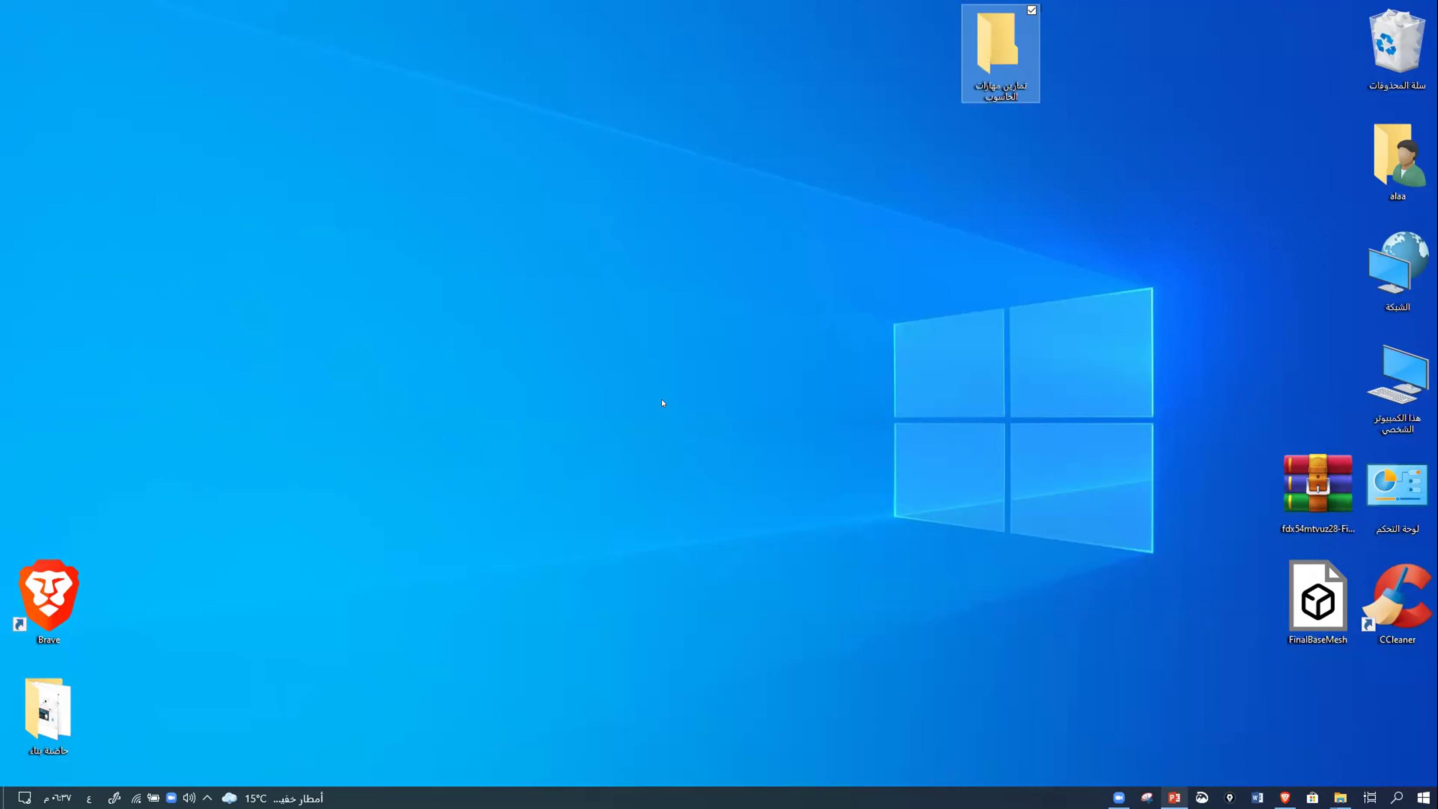
{"action": "right_click", "coordinate": [998, 54]}
{"action": "key", "text": "Escape"}
- Check the contents of drive H: for the copied folder, and close the window
{"action": "left_click", "coordinate": [1391, 365]}
{"action": "double_click", "coordinate": [1391, 365]}
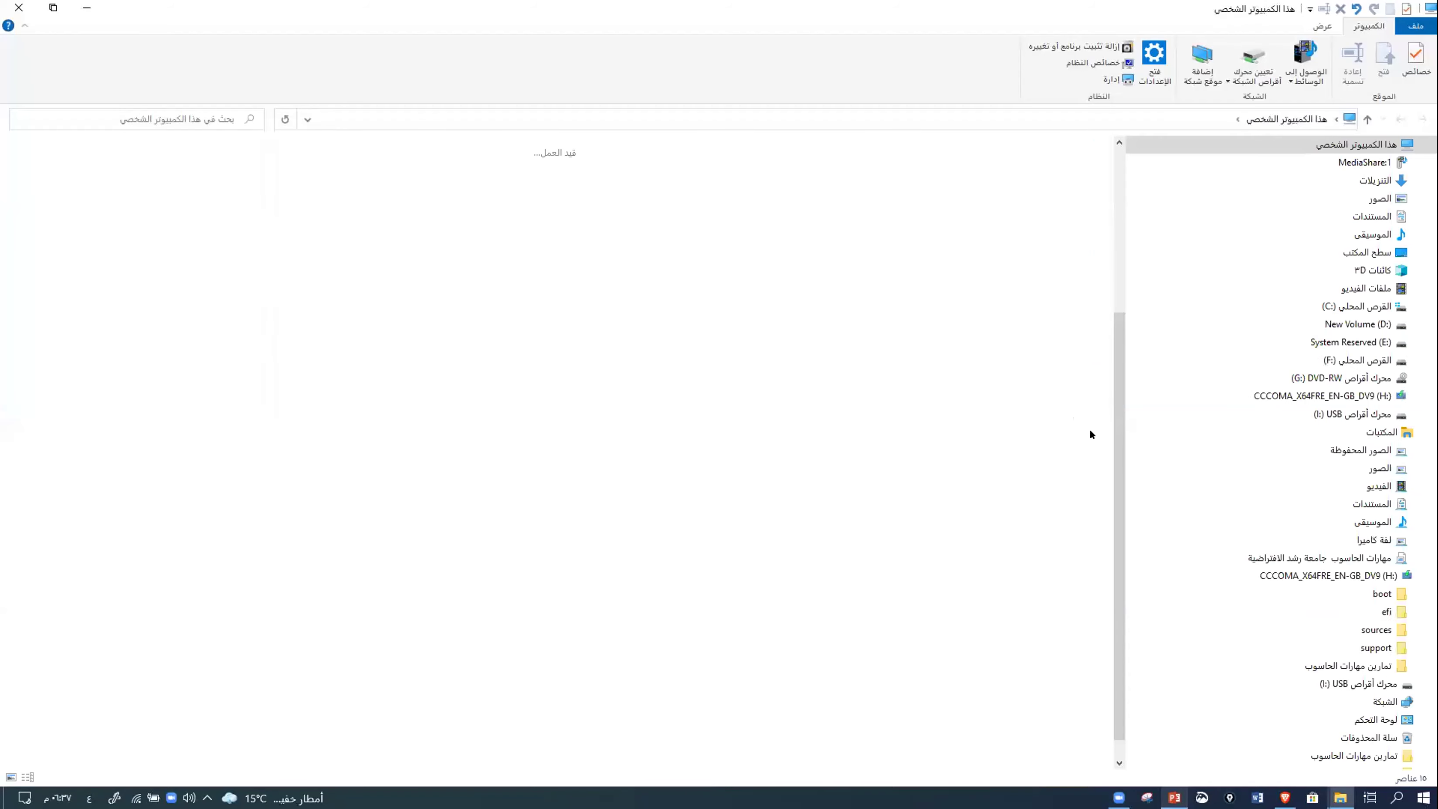
{"action": "double_click", "coordinate": [1016, 337]}
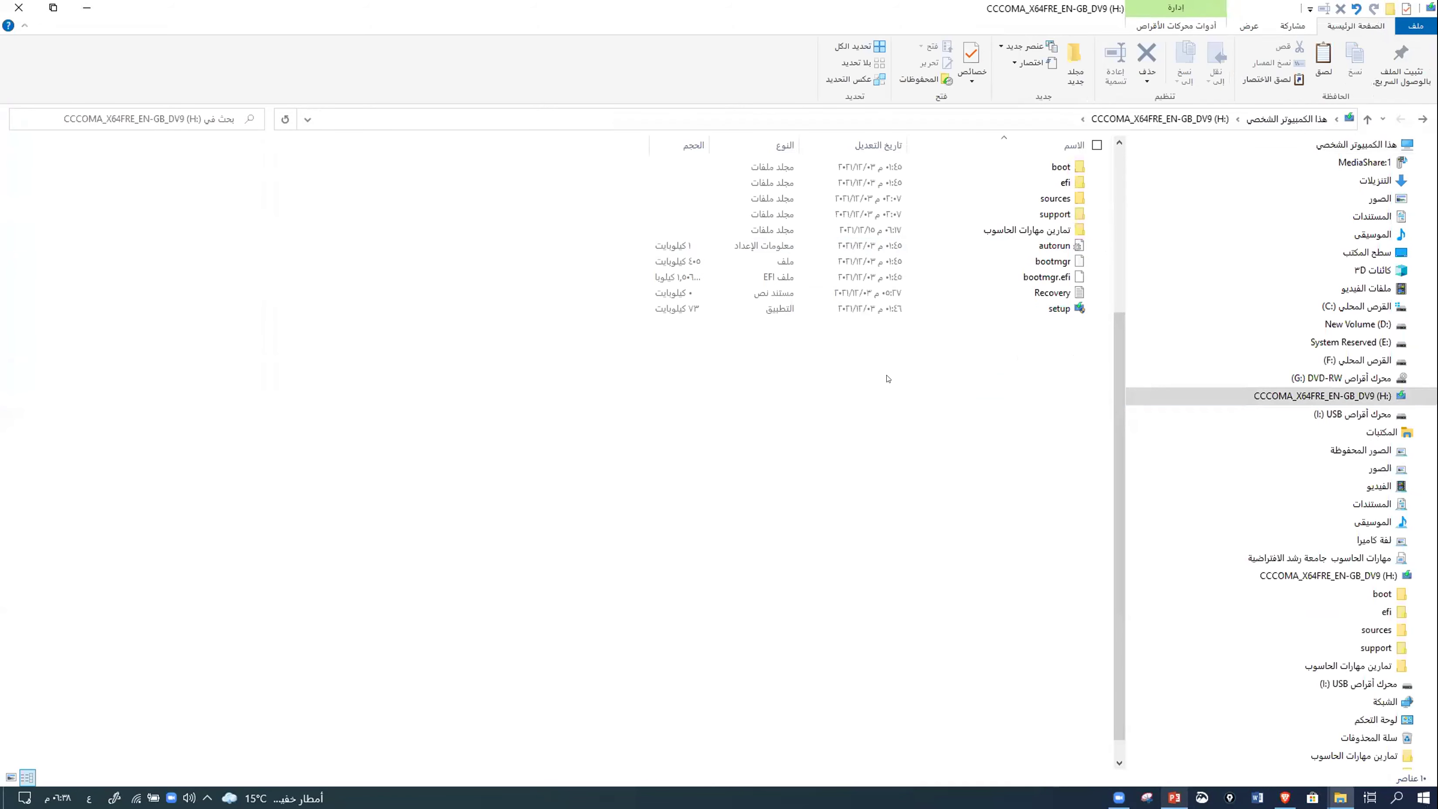
{"action": "left_click", "coordinate": [19, 7]}
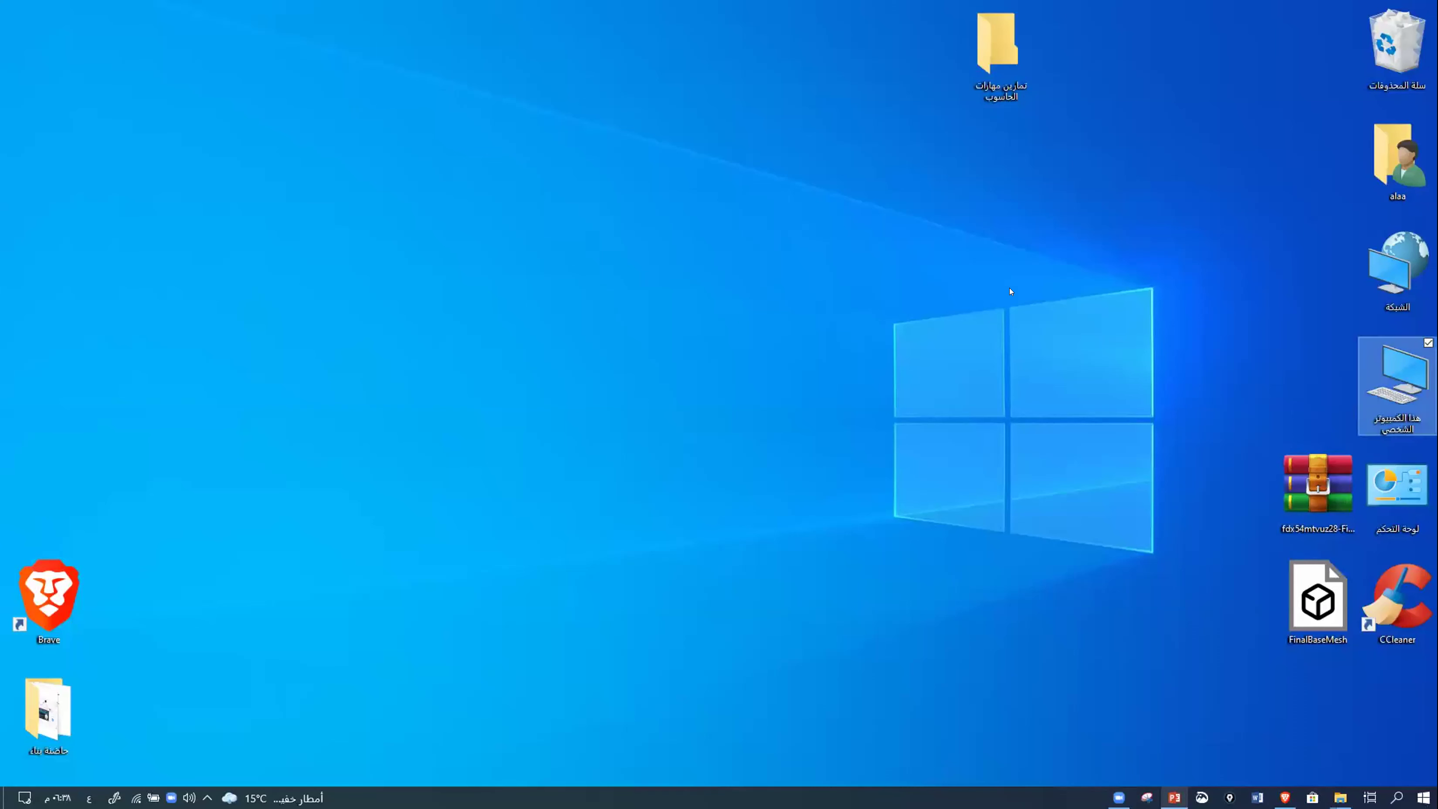
- Create a shortcut to the folder تمارين مهارات الحاسوب on the desktop
{"action": "left_click", "coordinate": [989, 53]}
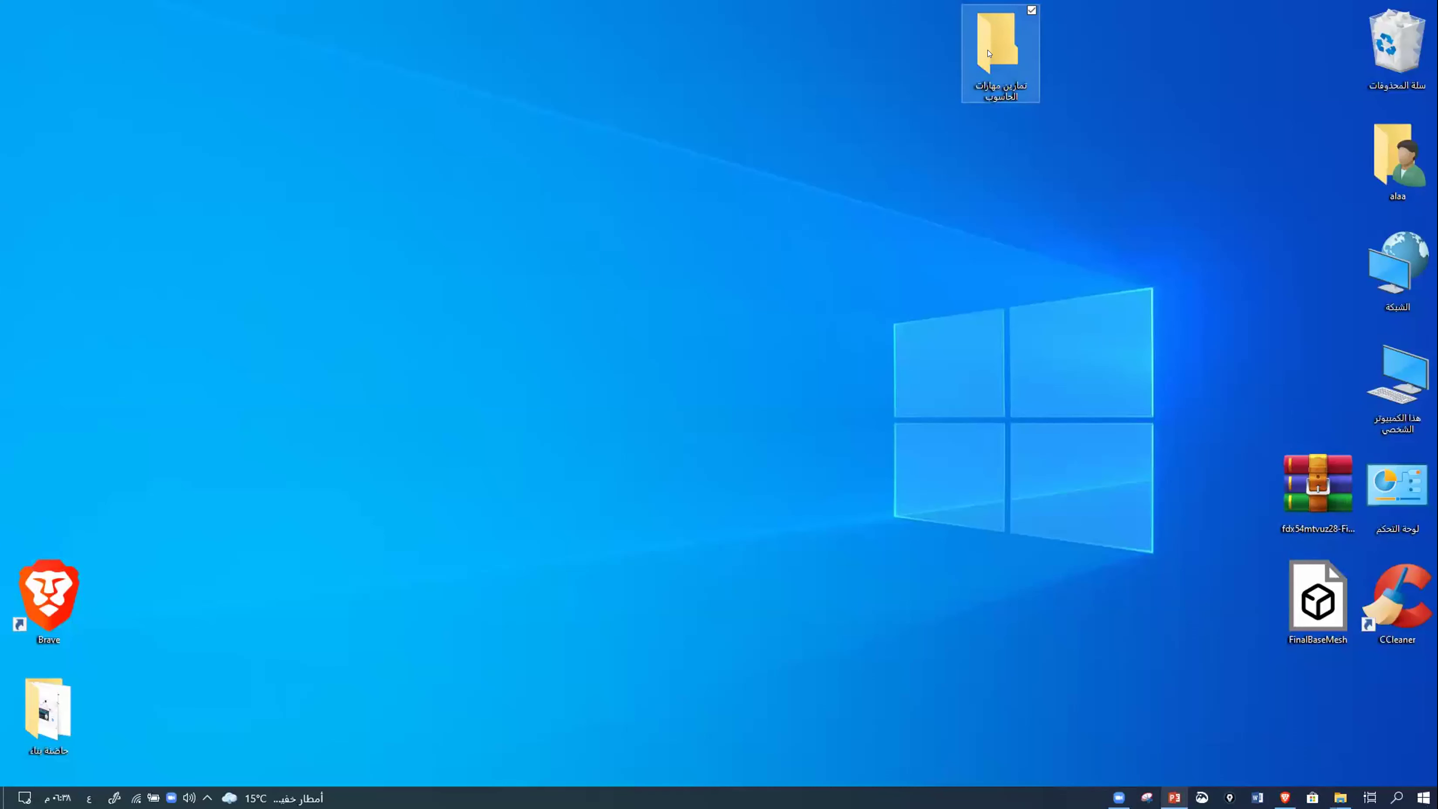
{"action": "right_click", "coordinate": [990, 54]}
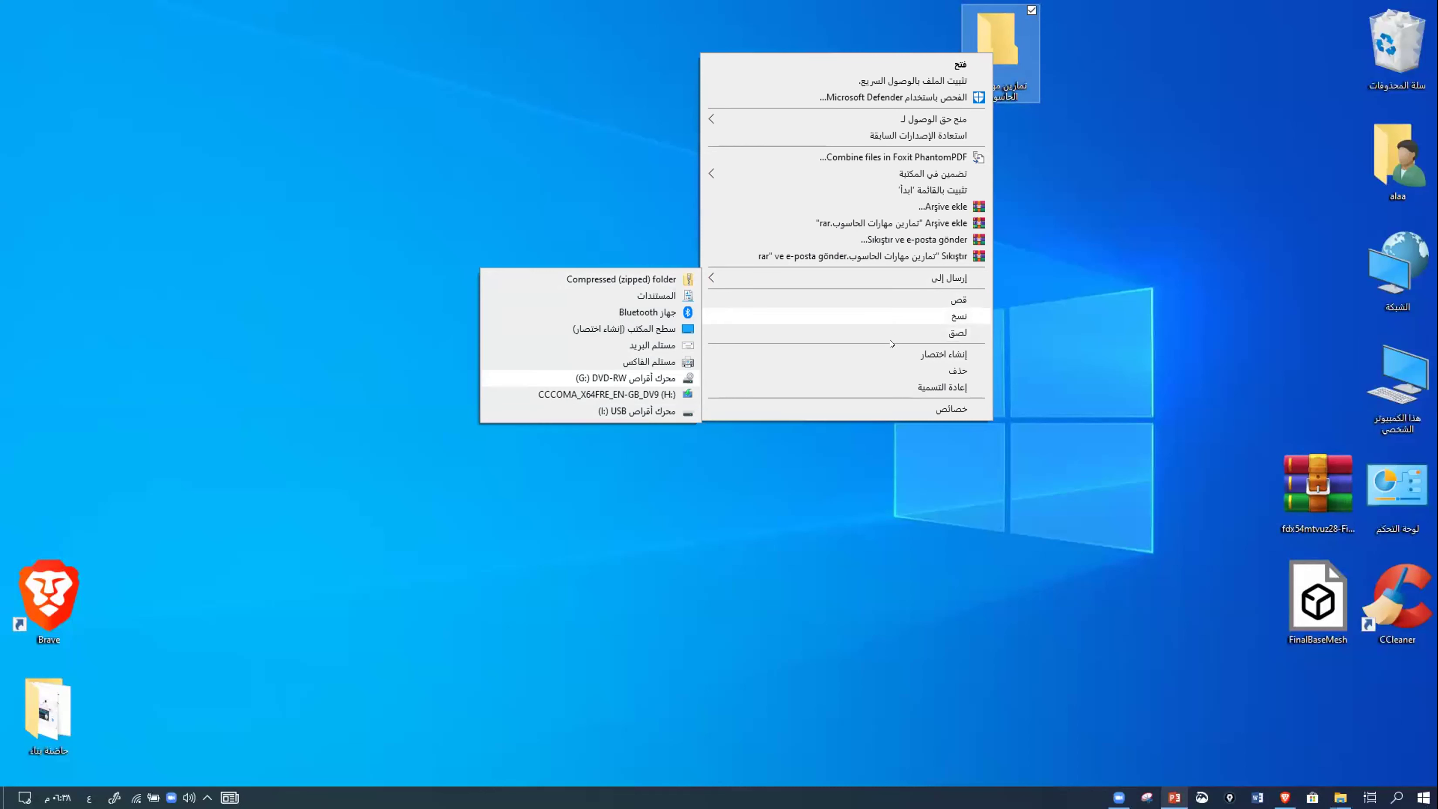
{"action": "left_click", "coordinate": [906, 355]}
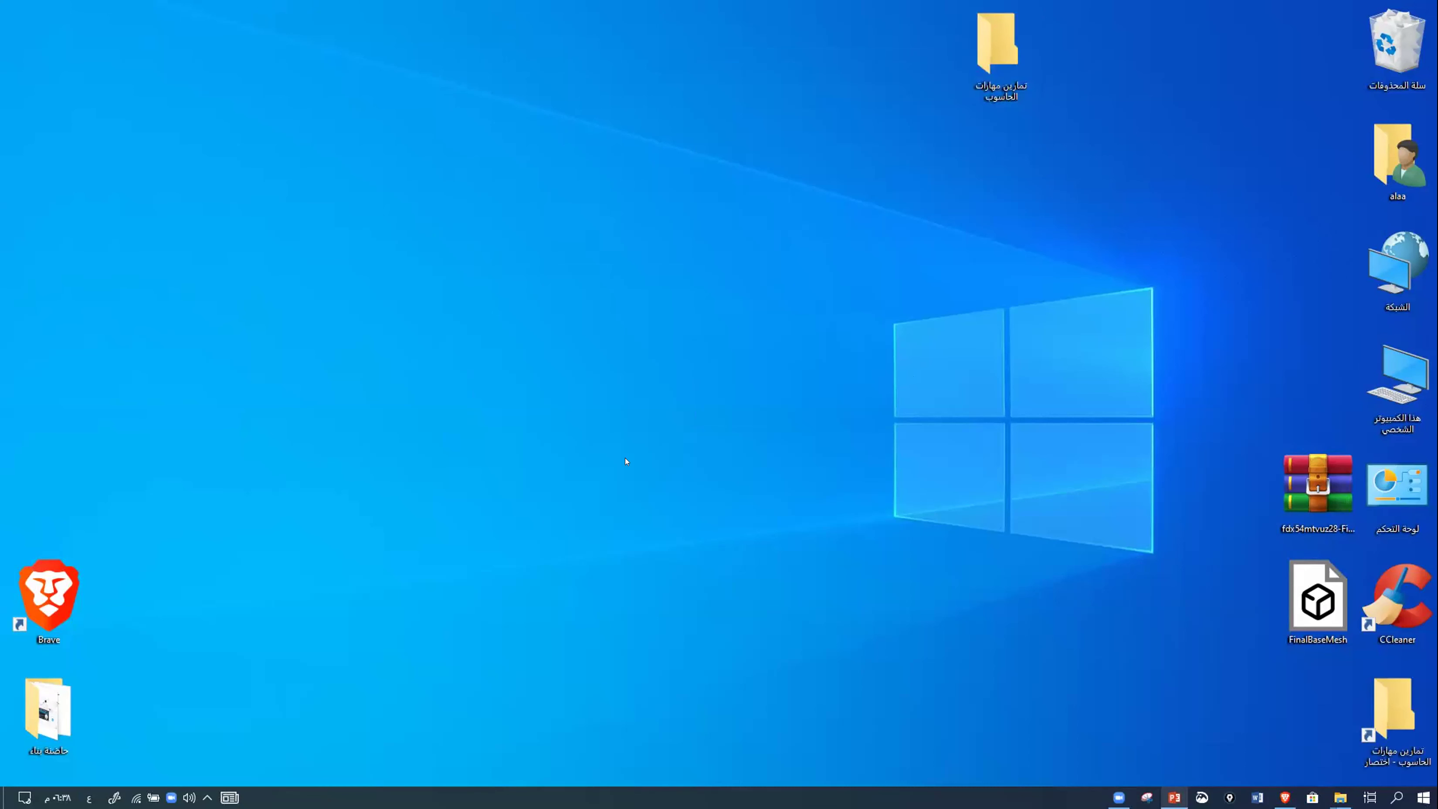
- Move the new shortcut beside the original folder and test that it opens, closing the window again
{"action": "left_click_drag", "start_coordinate": [1387, 705], "coordinate": [1079, 52]}
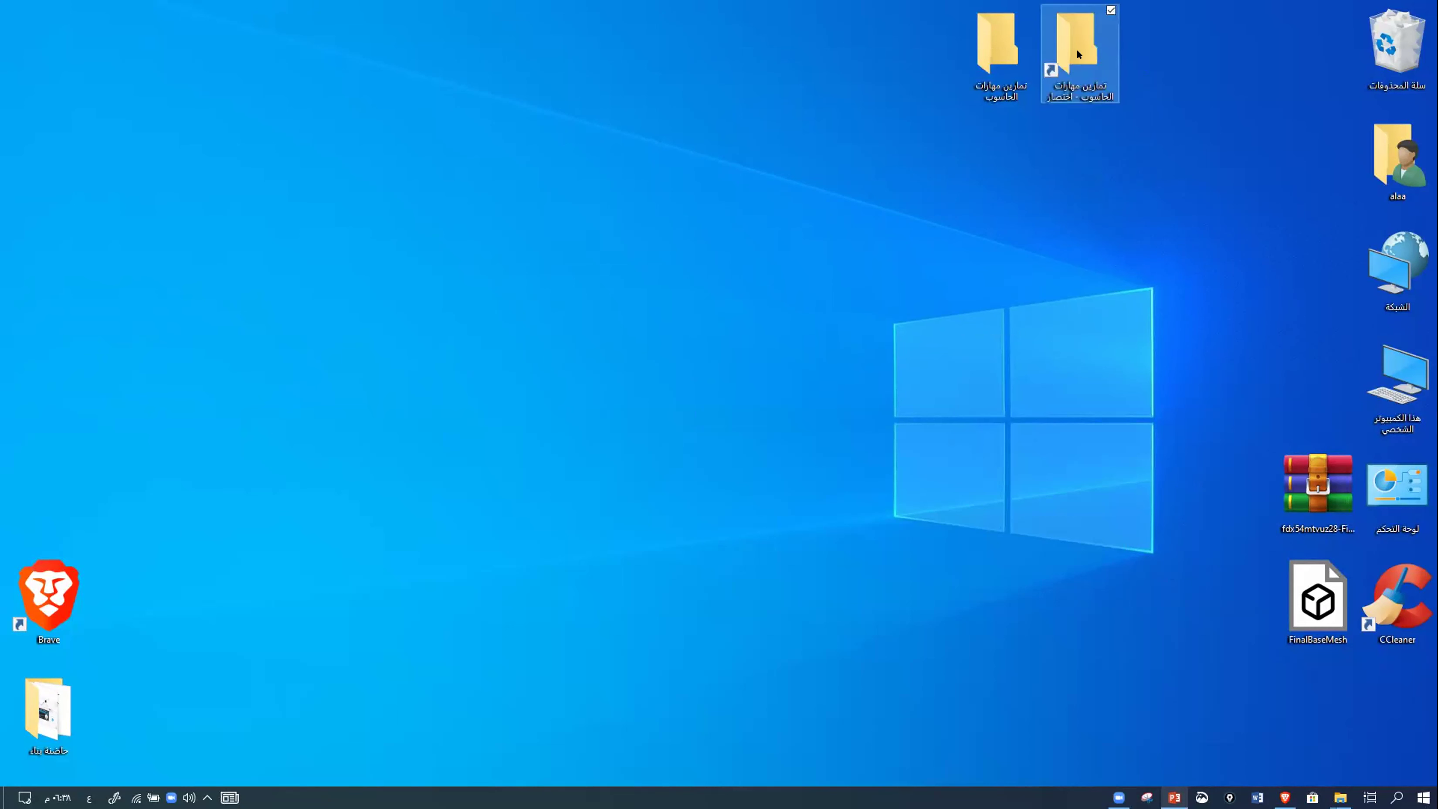
{"action": "double_click", "coordinate": [1078, 52]}
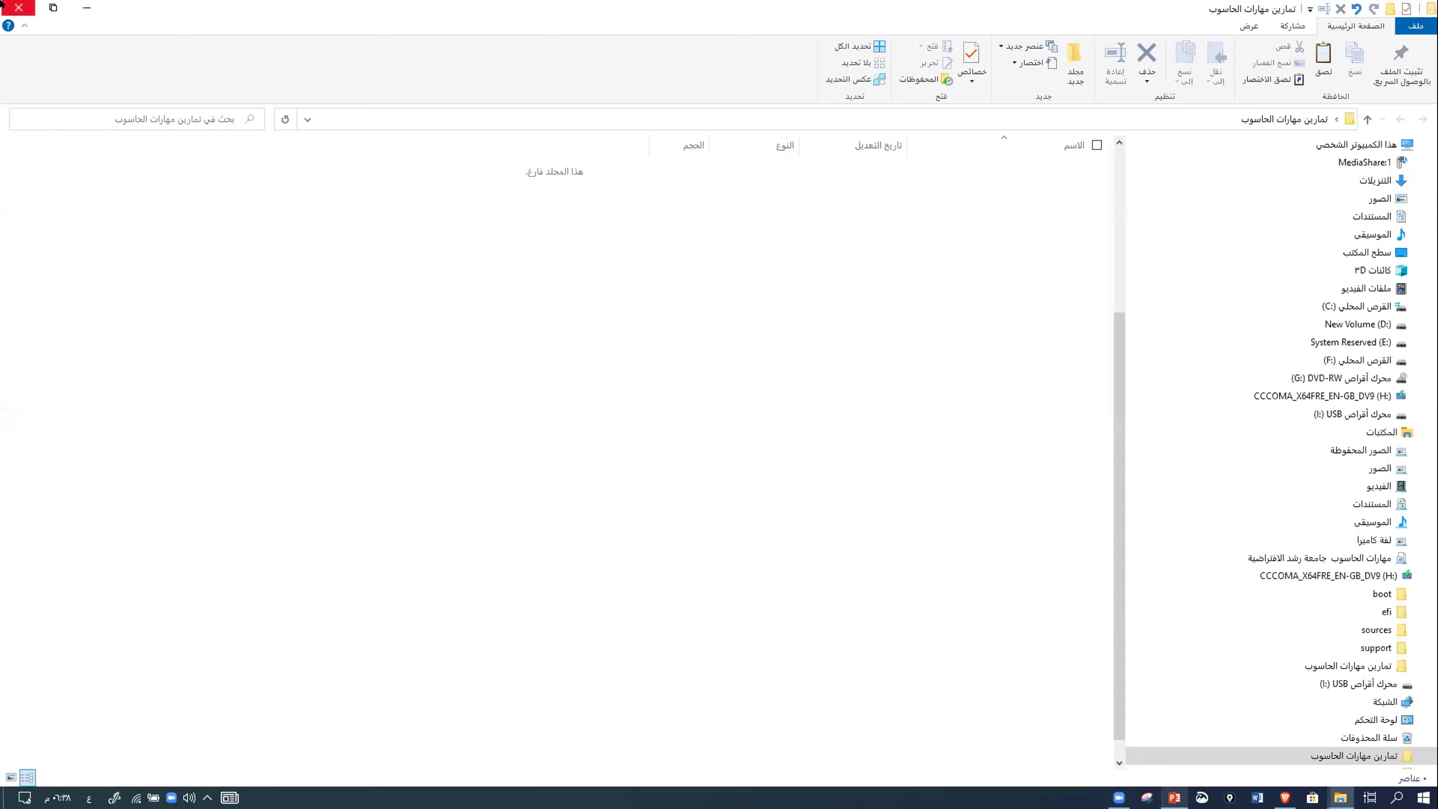
{"action": "left_click", "coordinate": [19, 8]}
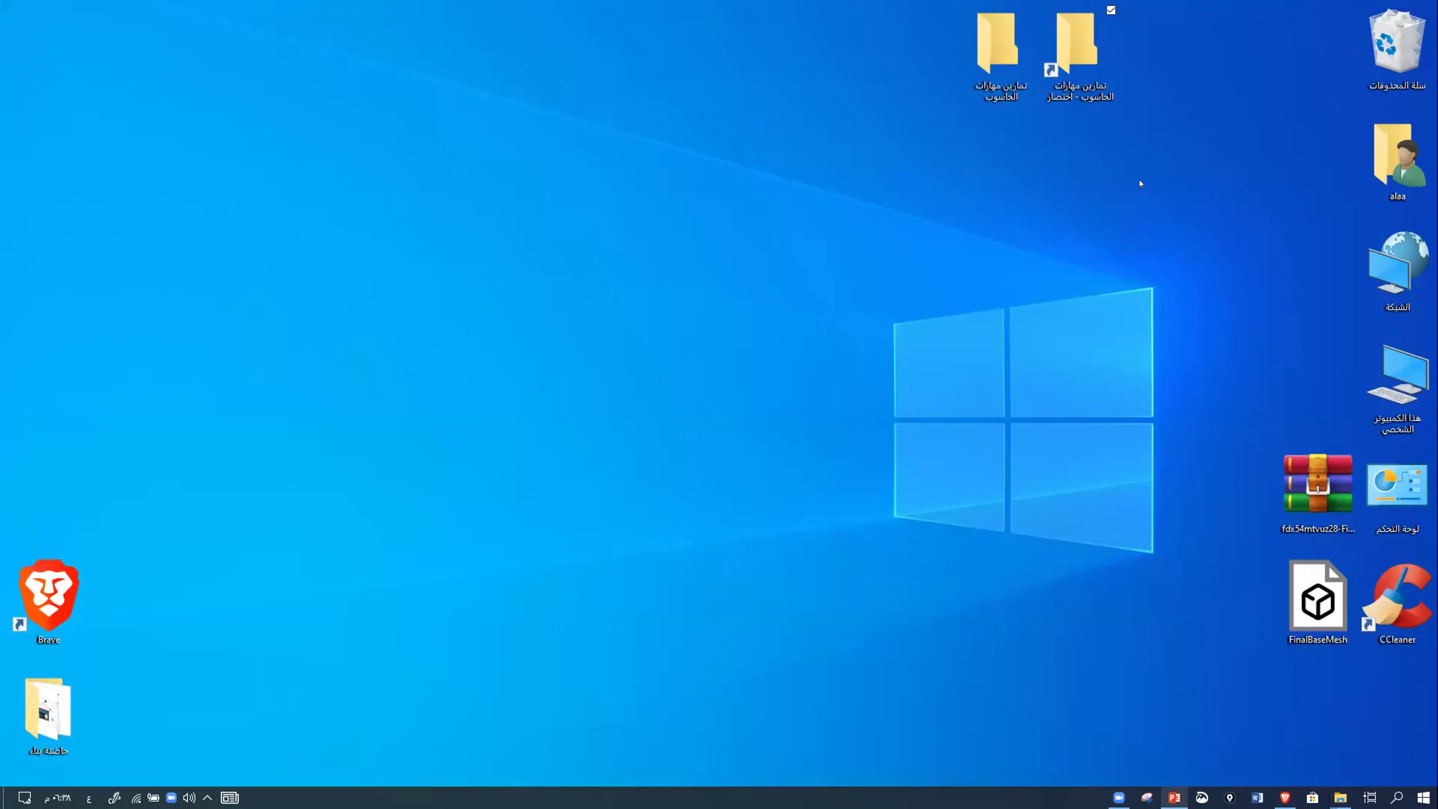
- Open the original folder تمارين مهارات الحاسوب and create a new Microsoft PowerPoint presentation in it, keeping the default name
{"action": "left_click", "coordinate": [995, 57]}
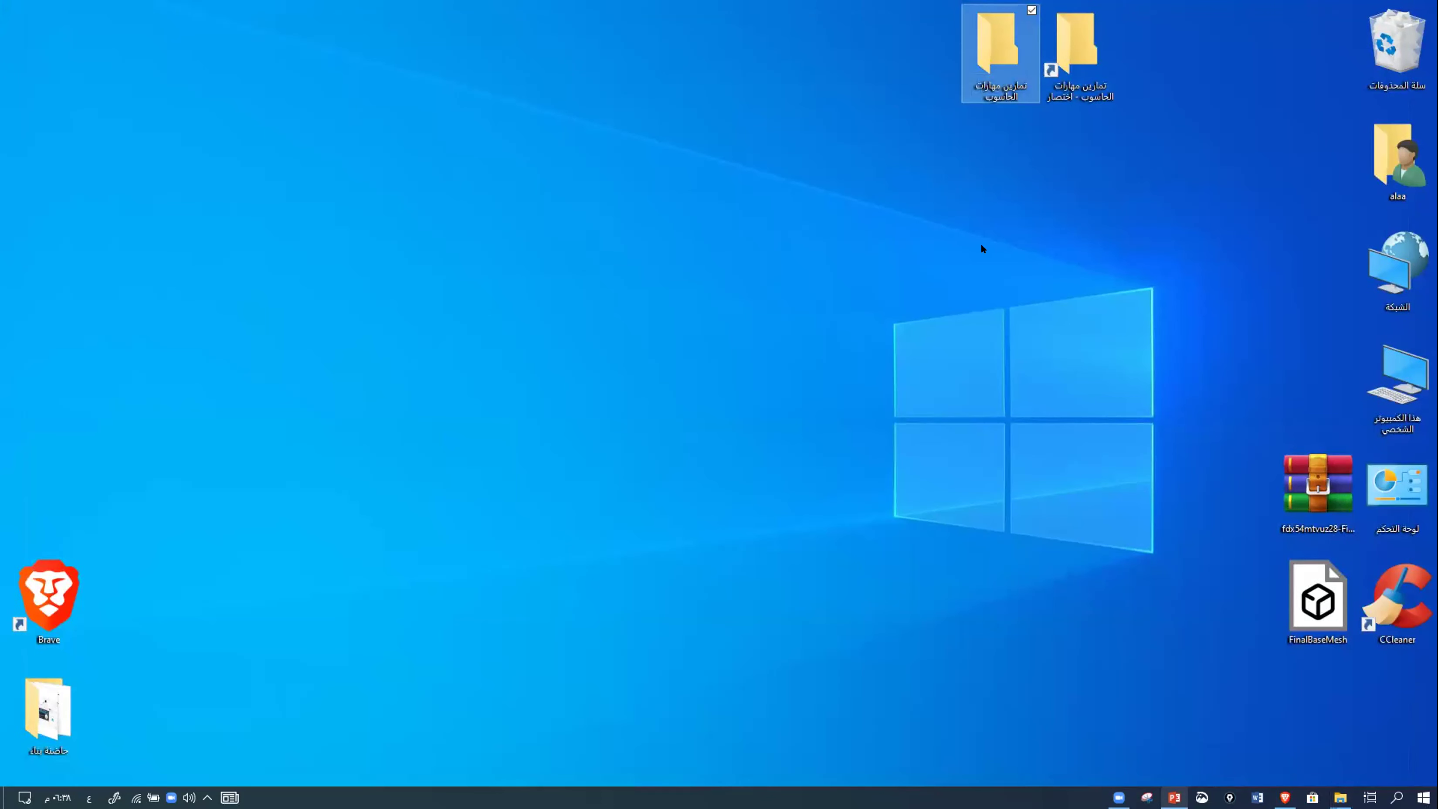
{"action": "key", "text": "Return"}
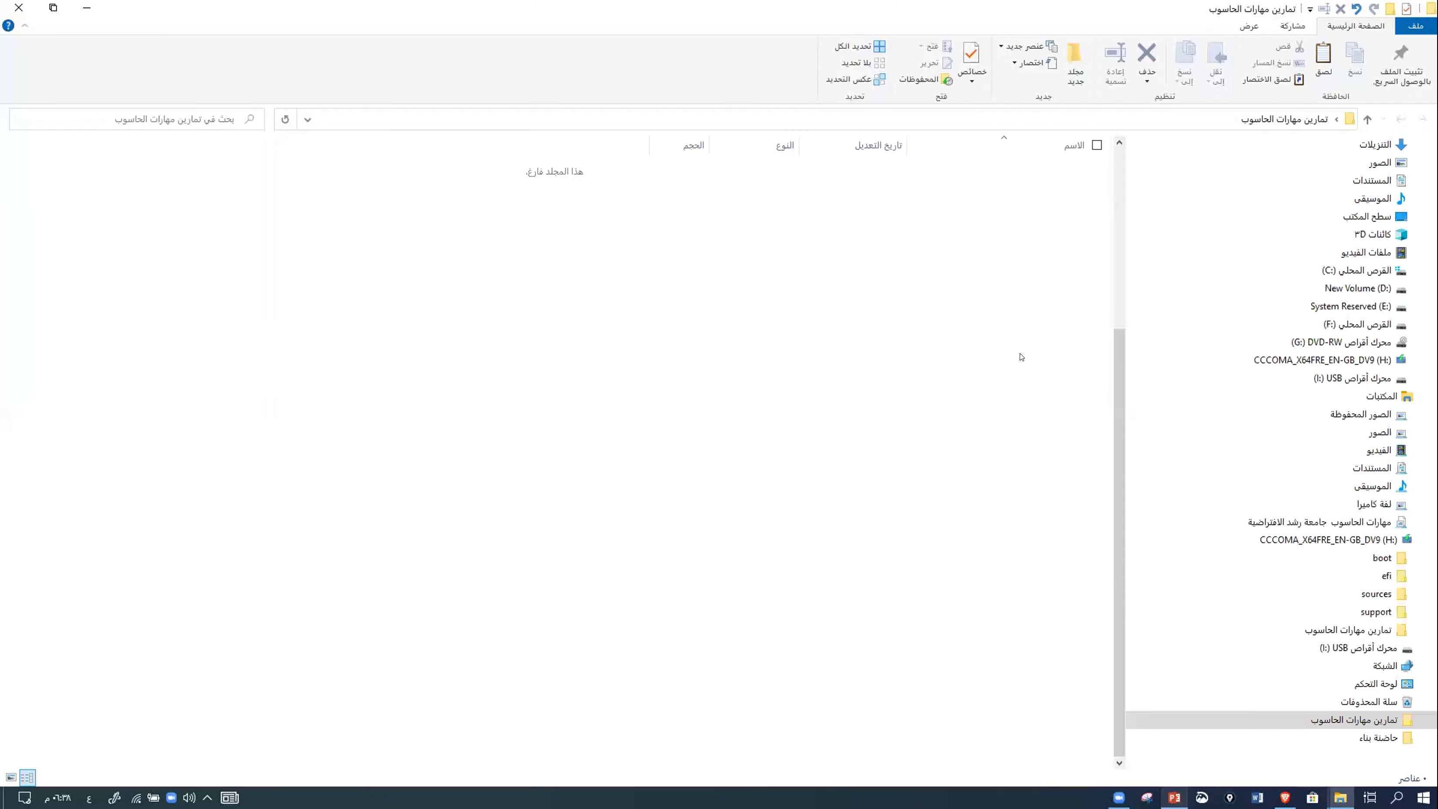
{"action": "right_click", "coordinate": [1008, 366]}
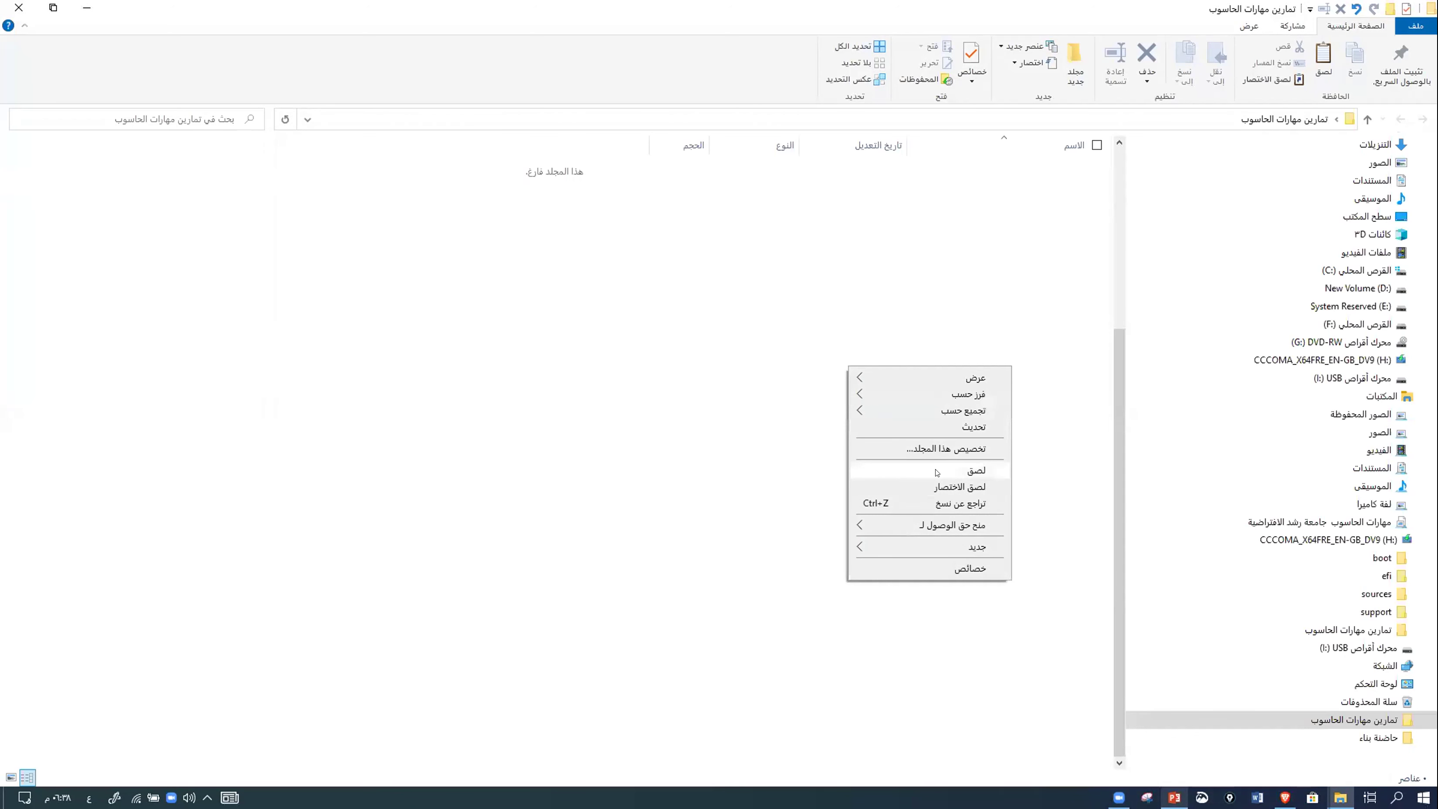
{"action": "mouse_move", "coordinate": [929, 546]}
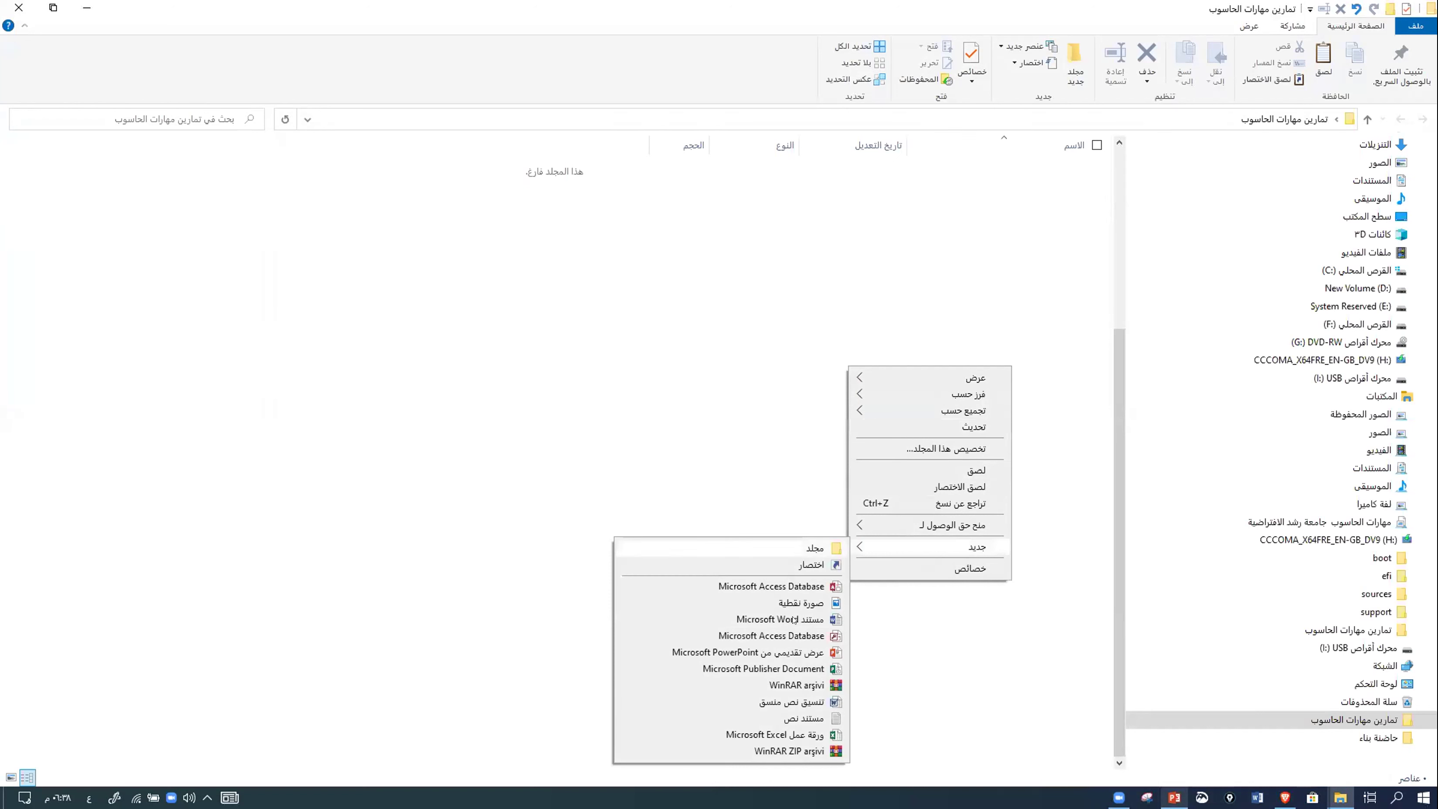
{"action": "left_click", "coordinate": [781, 653]}
- Create a new WinRAR archive in the same folder, keeping the default name
{"action": "right_click", "coordinate": [985, 317]}
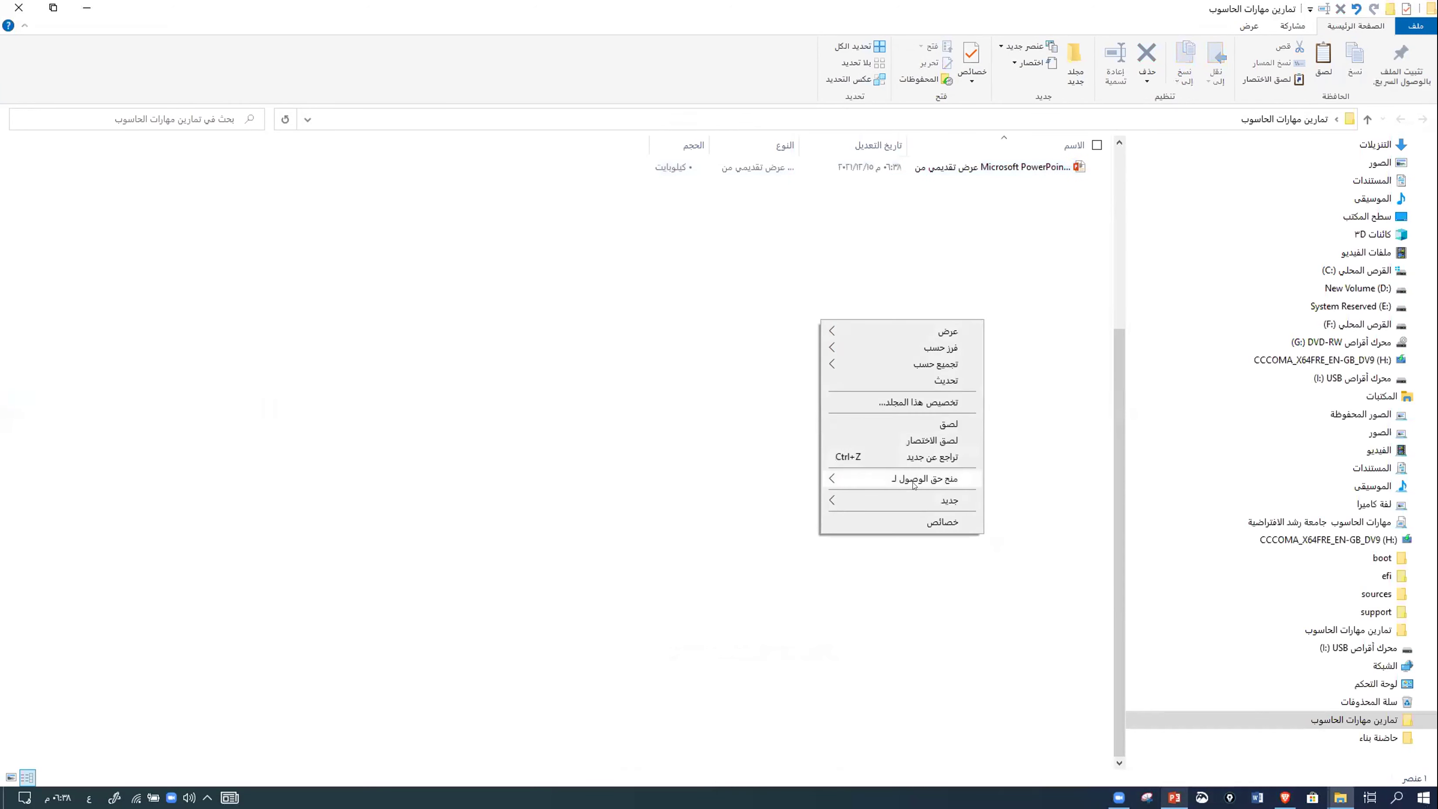
{"action": "mouse_move", "coordinate": [912, 506]}
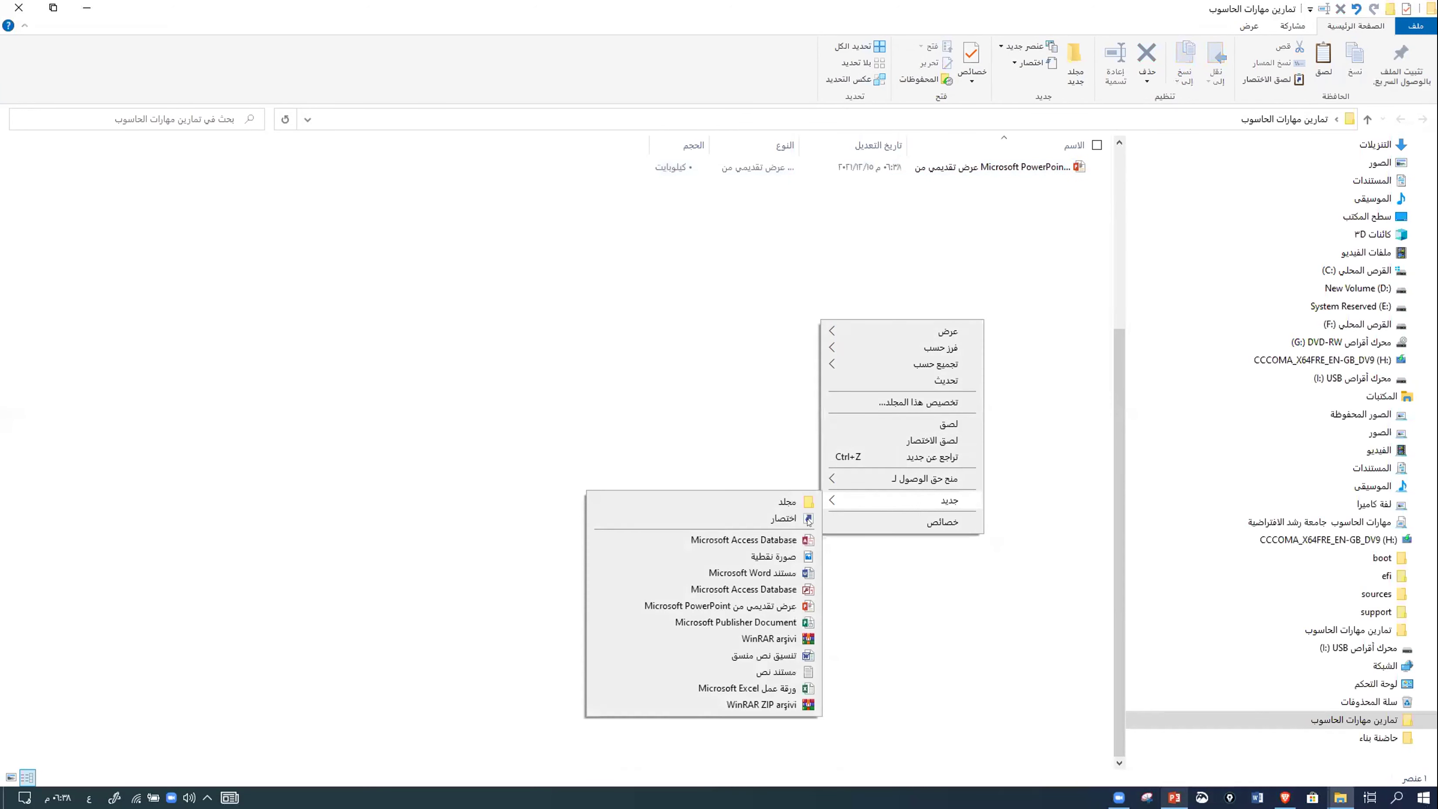
{"action": "left_click", "coordinate": [781, 640]}
{"action": "left_click", "coordinate": [969, 283]}
- Create a new Microsoft Word document in the folder with the default name, and close the folder window
{"action": "right_click", "coordinate": [980, 291]}
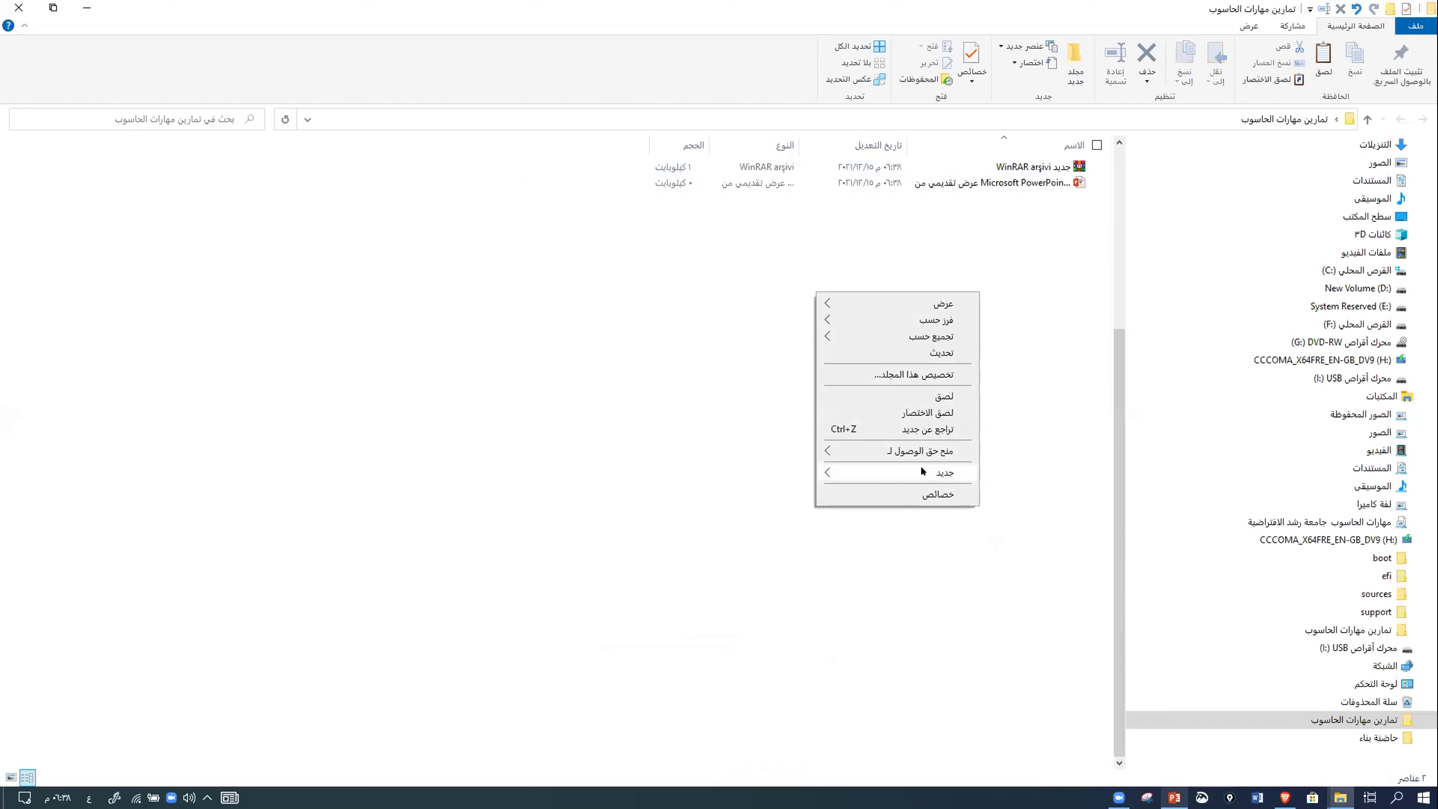
{"action": "mouse_move", "coordinate": [921, 470]}
{"action": "left_click", "coordinate": [748, 545]}
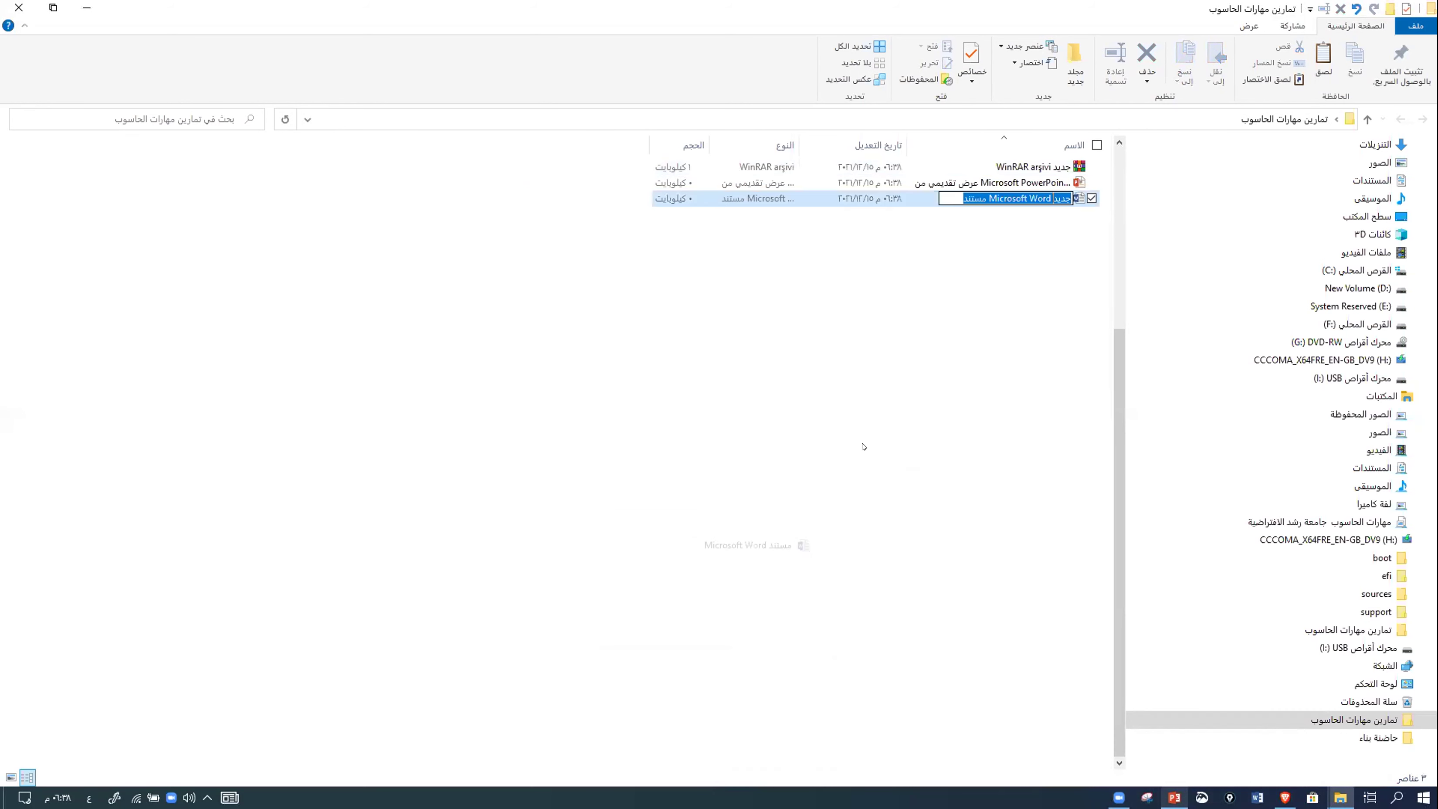
{"action": "left_click", "coordinate": [3, 5]}
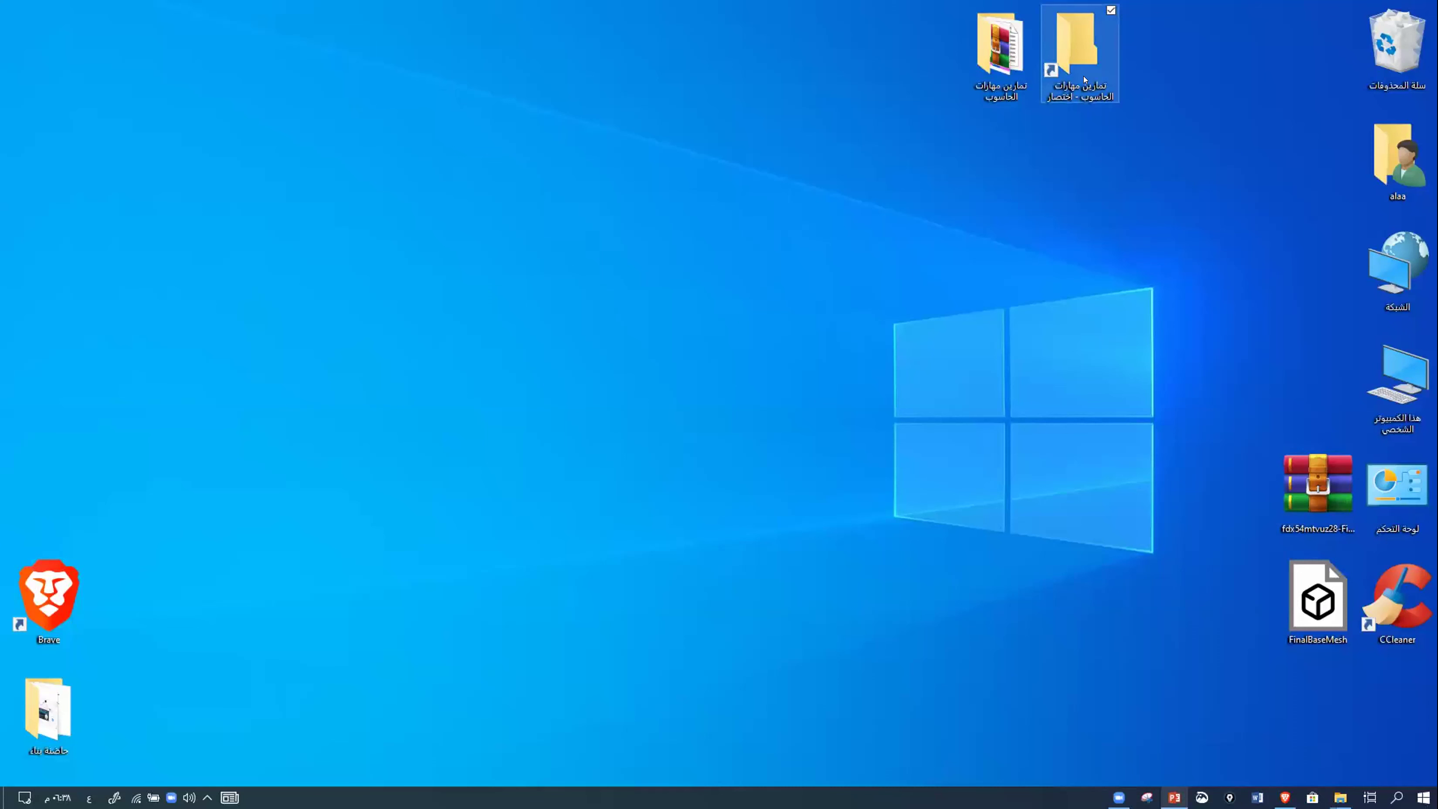
- Separate the two desktop icons: shift the shortcut one slot toward the Recycle Bin and move the original folder to the desktop's opposite upper corner
{"action": "left_click_drag", "start_coordinate": [1084, 80], "coordinate": [1150, 93]}
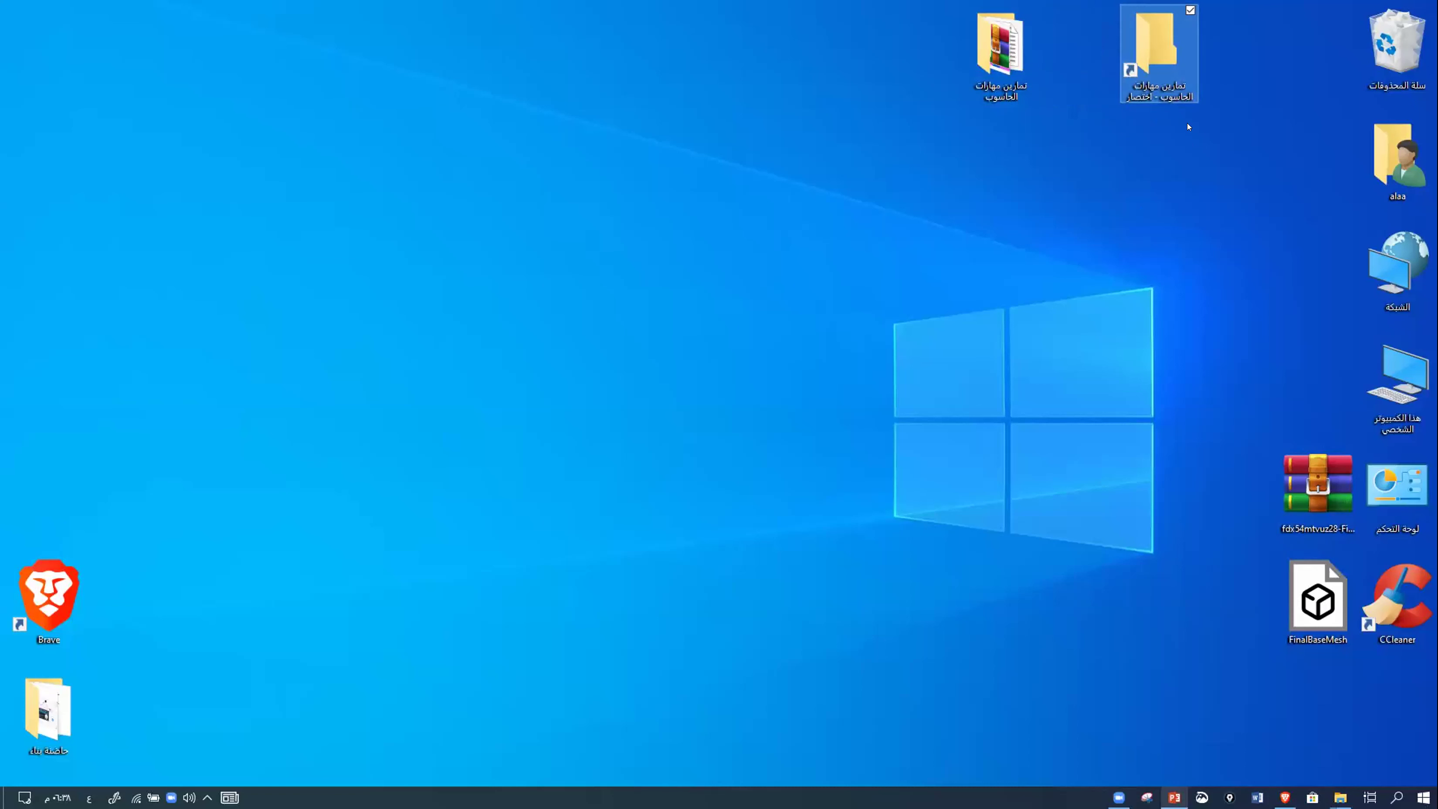
{"action": "key", "text": "F2"}
{"action": "left_click_drag", "start_coordinate": [999, 55], "coordinate": [99, 55]}
{"action": "left_click", "coordinate": [986, 19]}
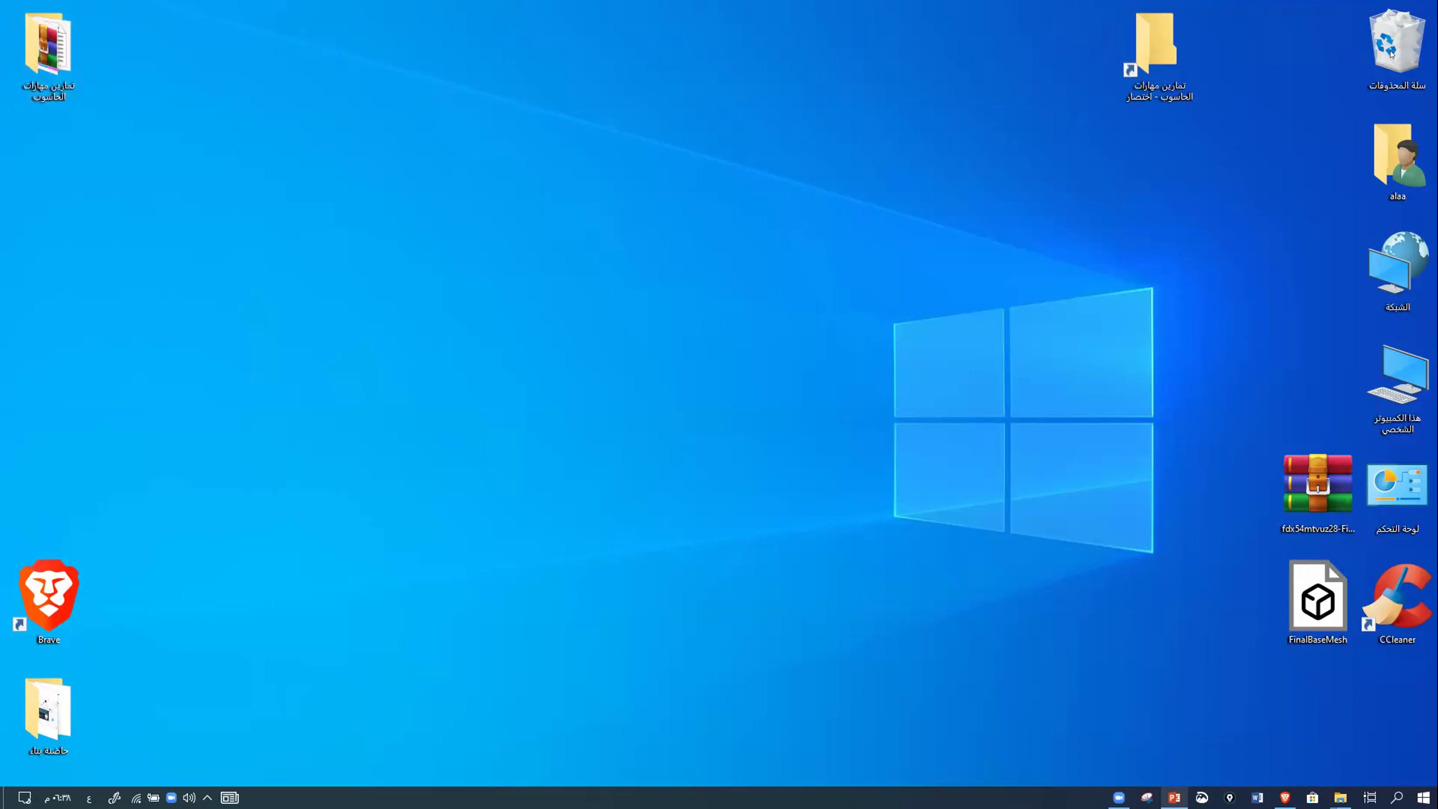
- Send the inner folder ملفات العمل_معالج النصوص, inside the quick-access folder of the same name, to the desktop as a shortcut and show the desktop
{"action": "double_click", "coordinate": [1396, 377]}
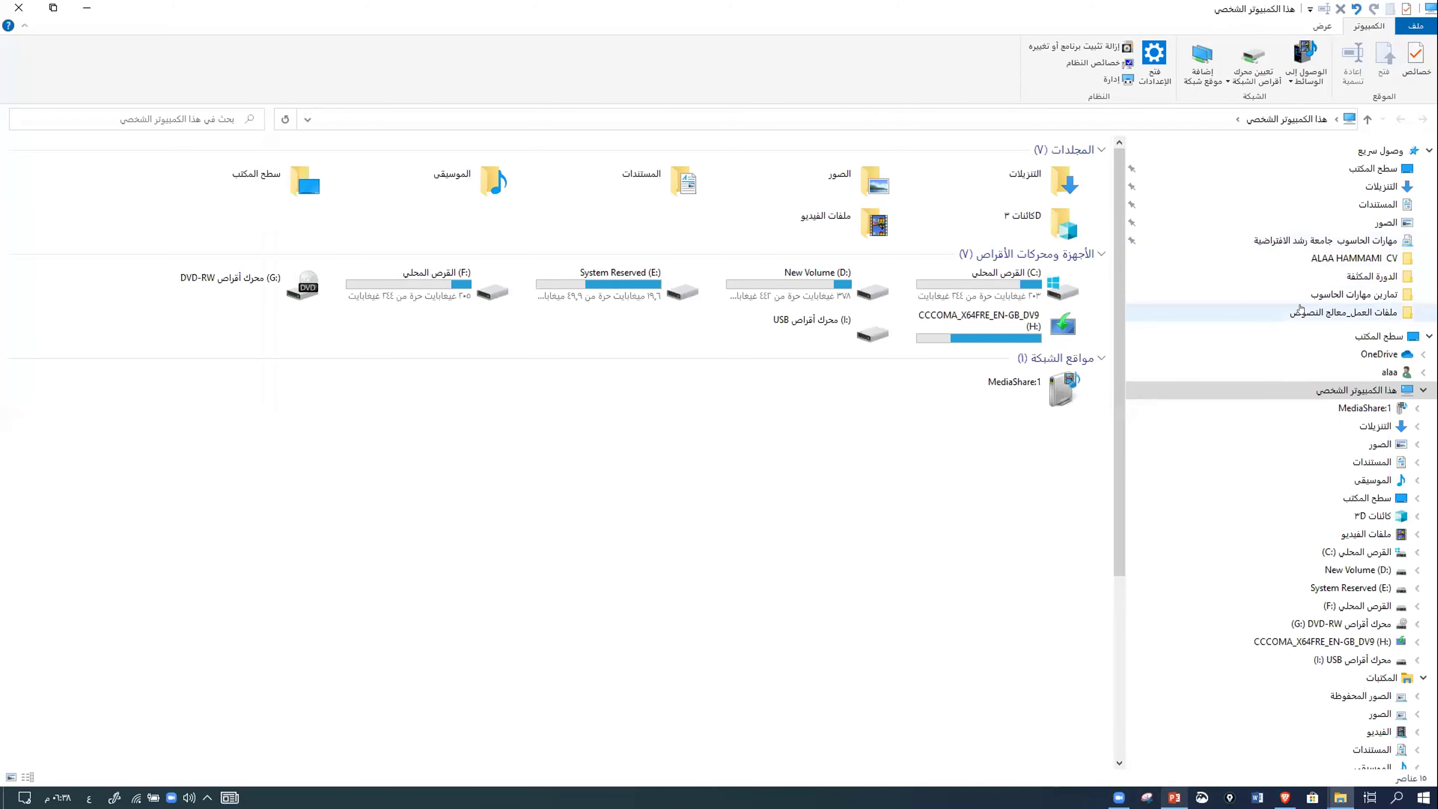
{"action": "left_click", "coordinate": [1298, 313]}
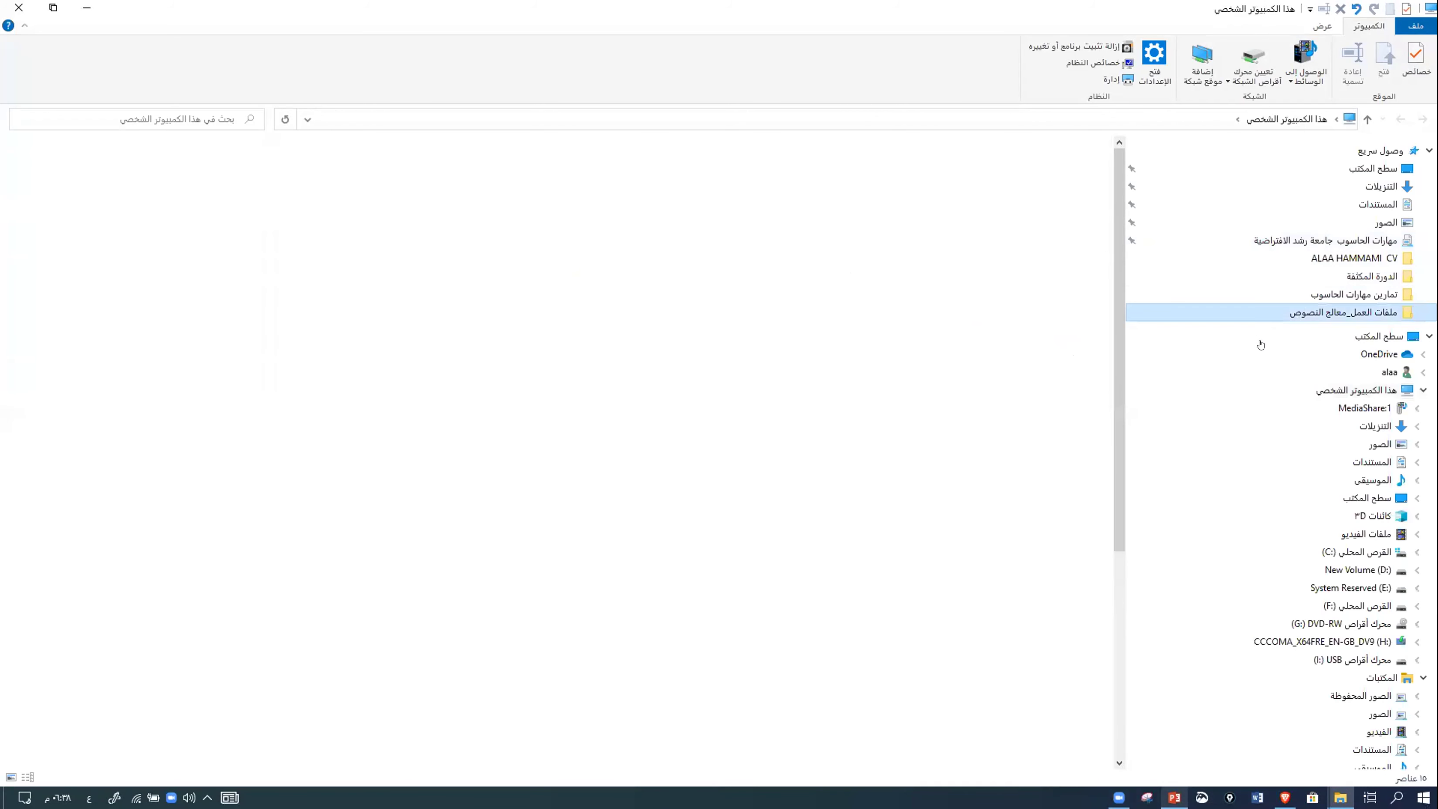
{"action": "left_click", "coordinate": [793, 117]}
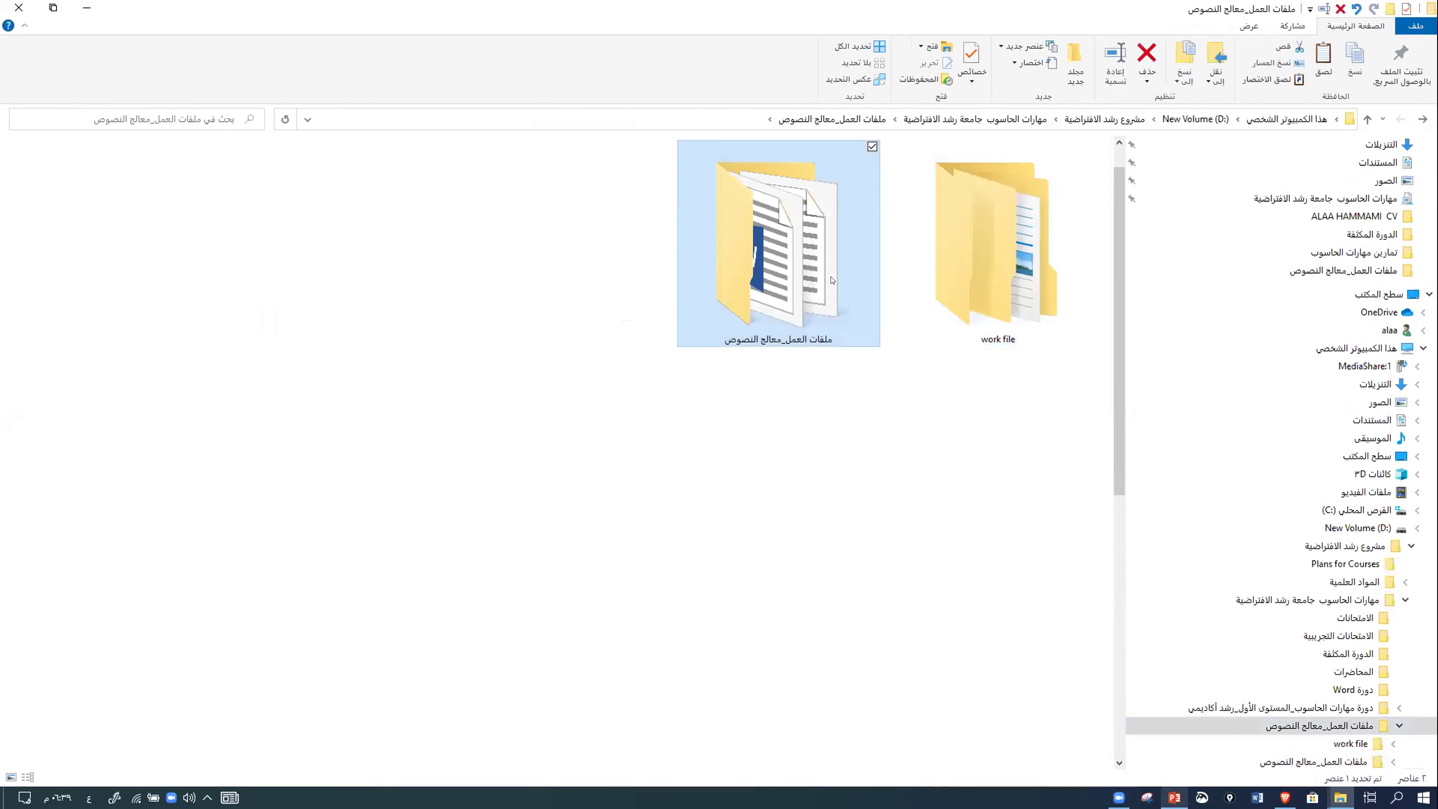
{"action": "right_click", "coordinate": [831, 279]}
{"action": "mouse_move", "coordinate": [774, 520]}
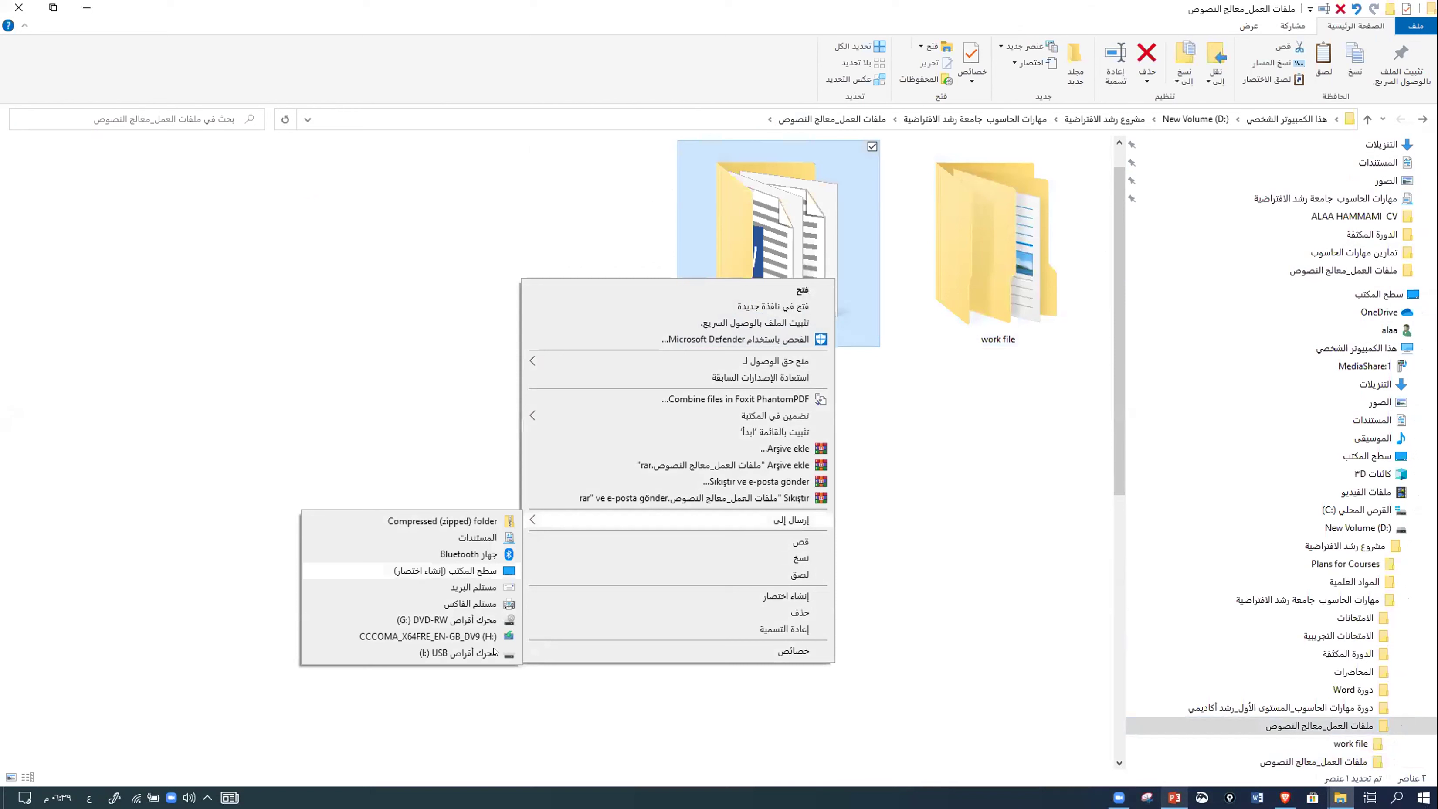
{"action": "left_click", "coordinate": [469, 570]}
{"action": "key", "text": "super+d"}
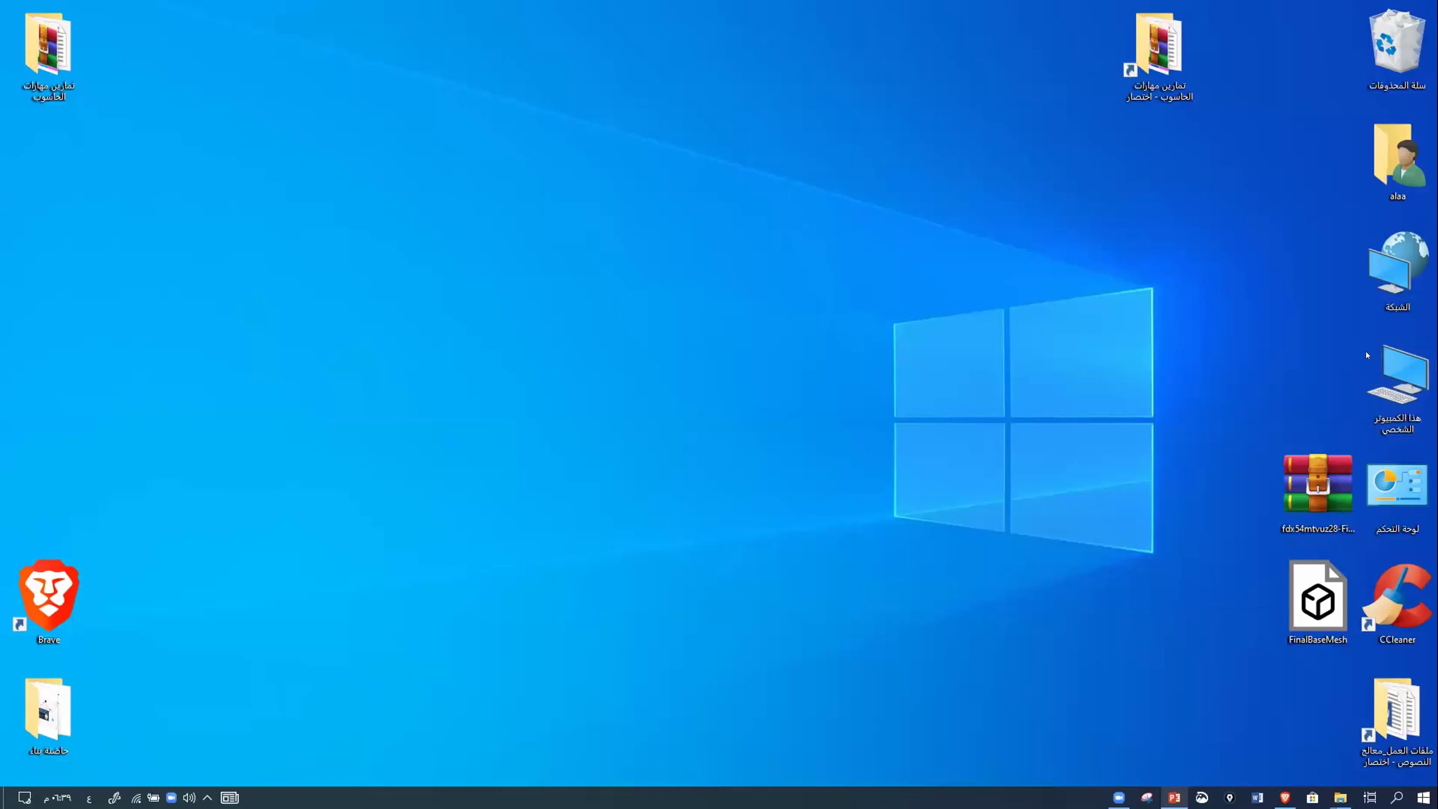
- Move the new shortcut near the other shortcut and rename it ملفات العمل_معالج النصوص, removing the suffix "- اختصار"
{"action": "left_click_drag", "start_coordinate": [1395, 713], "coordinate": [1239, 167]}
{"action": "left_click", "coordinate": [1251, 198]}
{"action": "left_click", "coordinate": [1238, 208]}
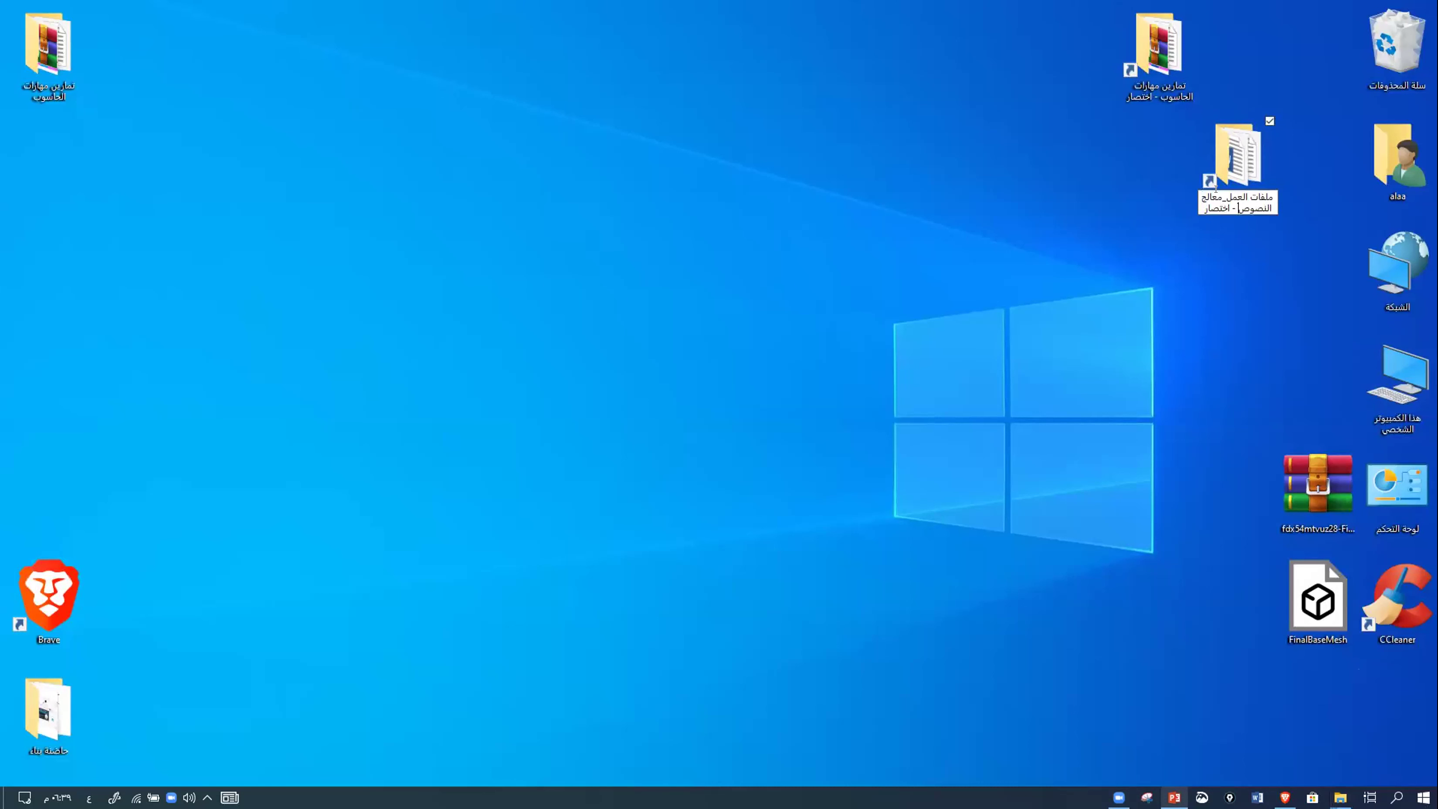
{"action": "left_click_drag", "start_coordinate": [1202, 208], "coordinate": [1237, 208]}
{"action": "key", "text": "BackSpace"}
{"action": "key", "text": "Return"}
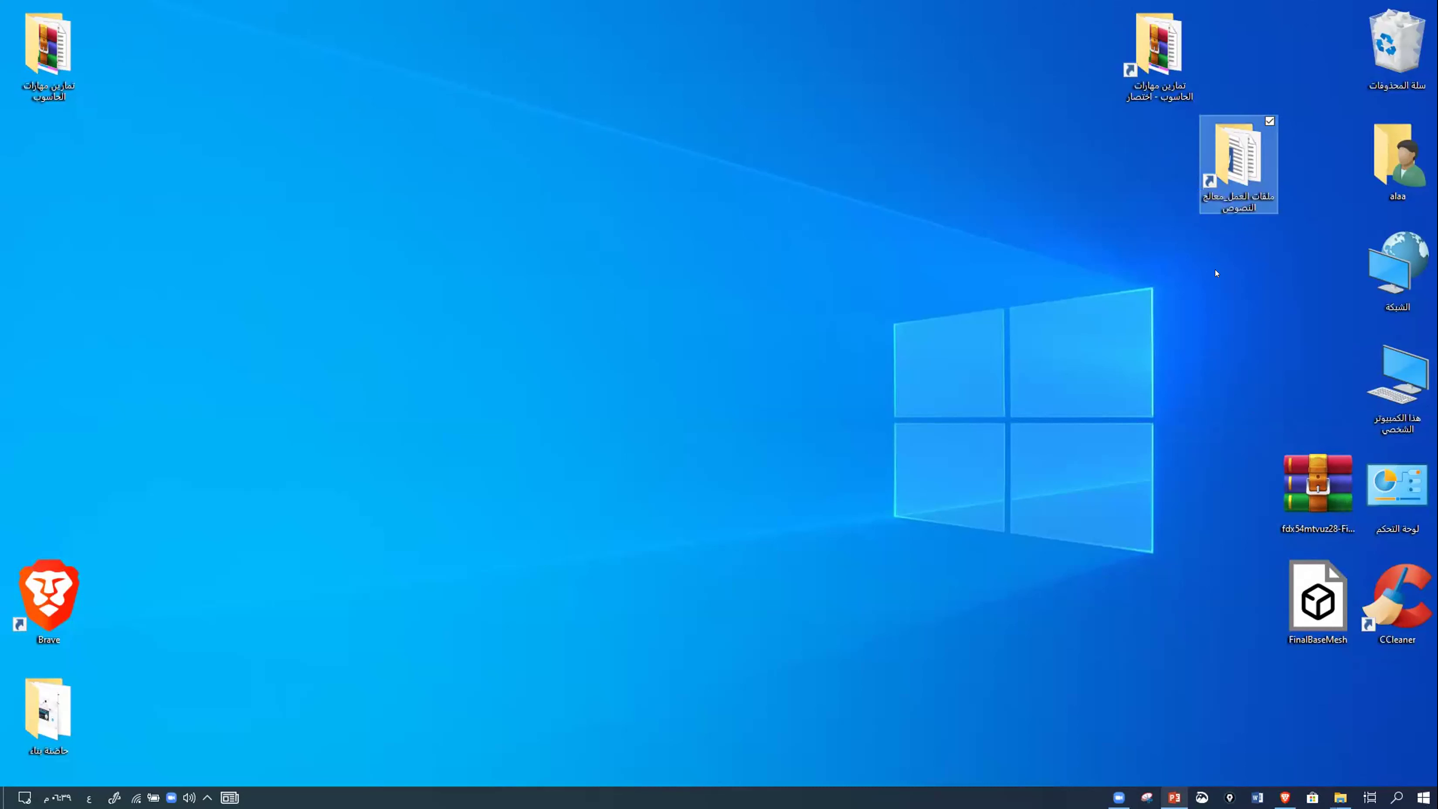
- Send the ملفات العمل_معالج النصوص shortcut to the drive CCCOMA_X64FRE_EN-GB_DV9 (H:)
{"action": "right_click", "coordinate": [1238, 164]}
{"action": "mouse_move", "coordinate": [1166, 389]}
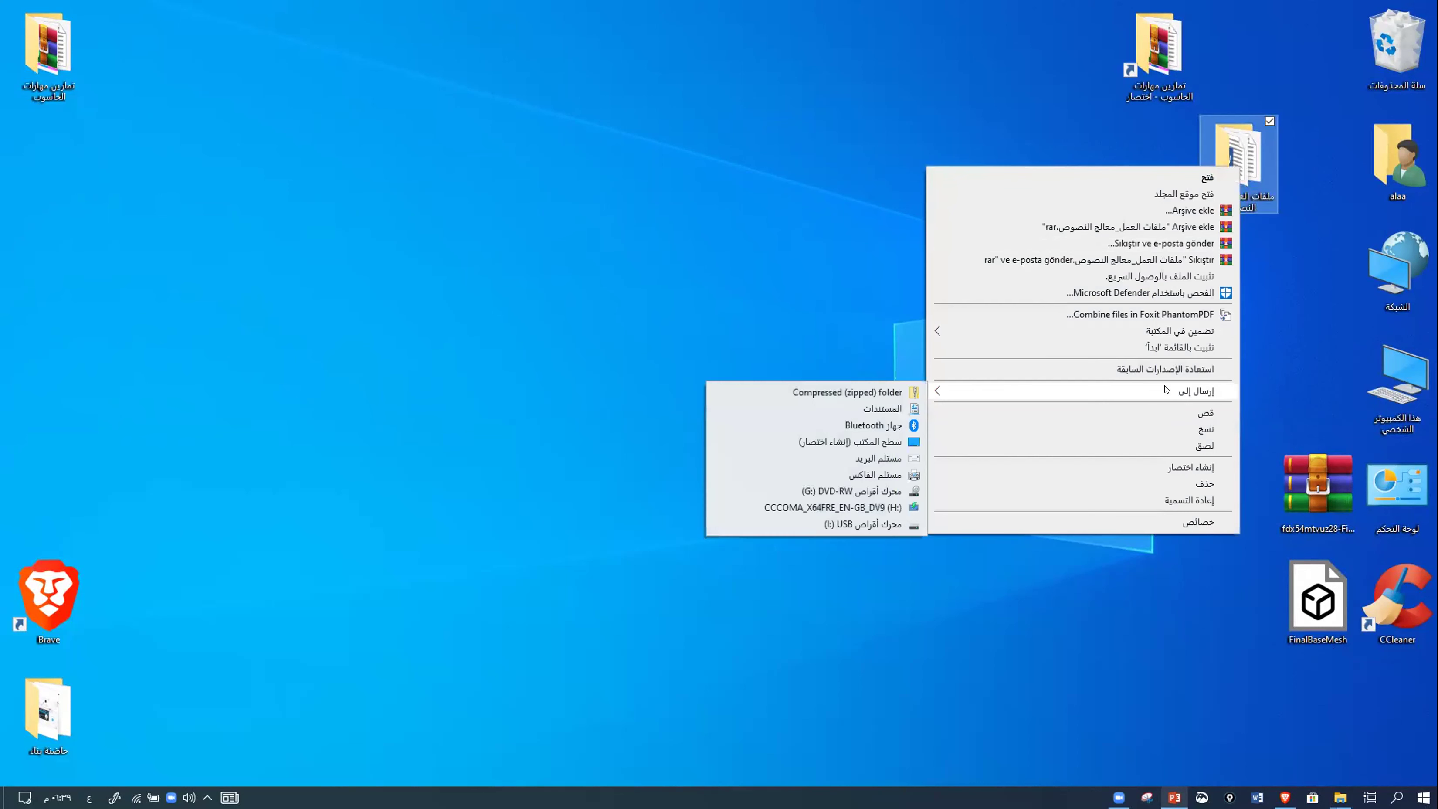
{"action": "left_click", "coordinate": [831, 462]}
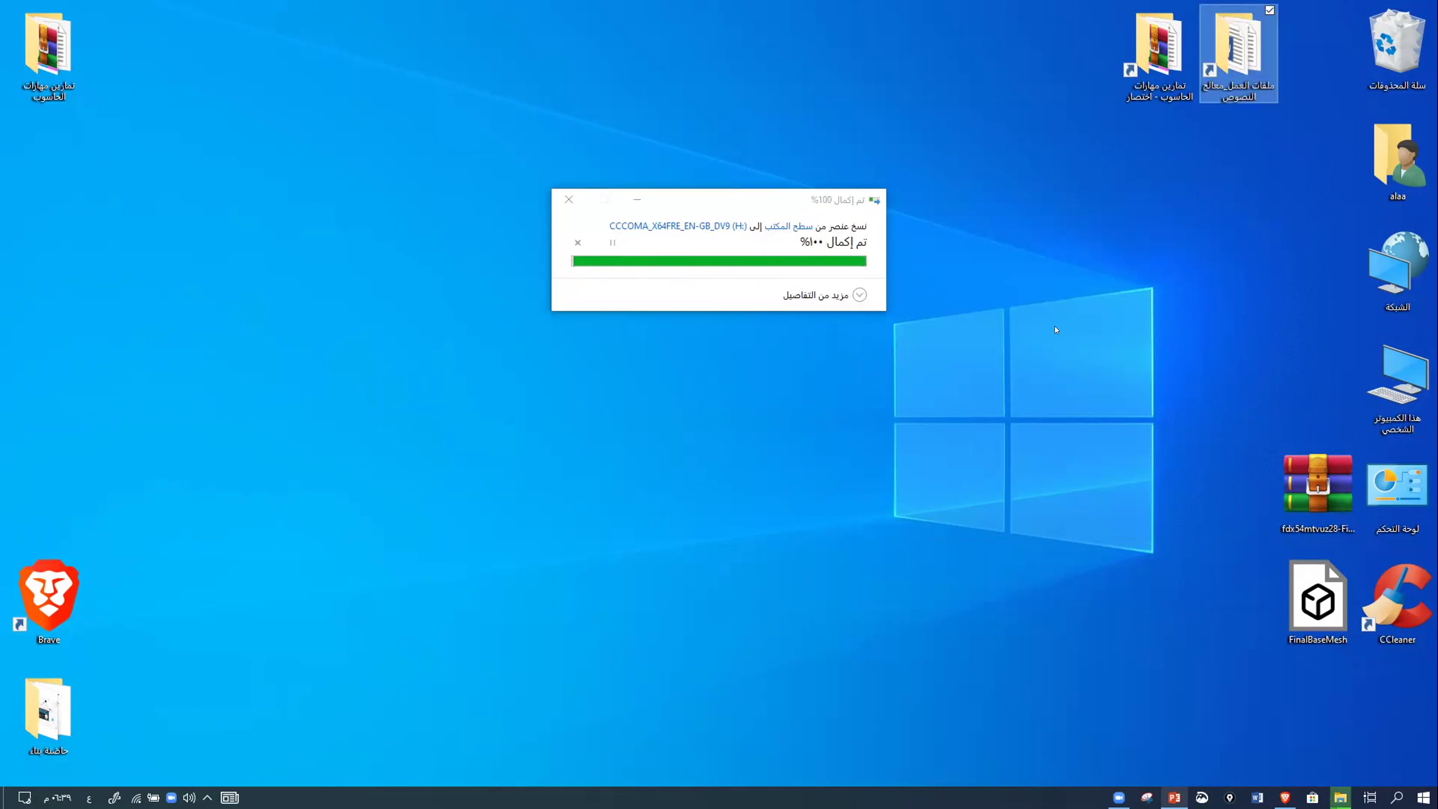
- Open the copied ملفات العمل_معالج النصوص shortcut on drive H: to check where it leads, and close the window
{"action": "double_click", "coordinate": [1396, 376]}
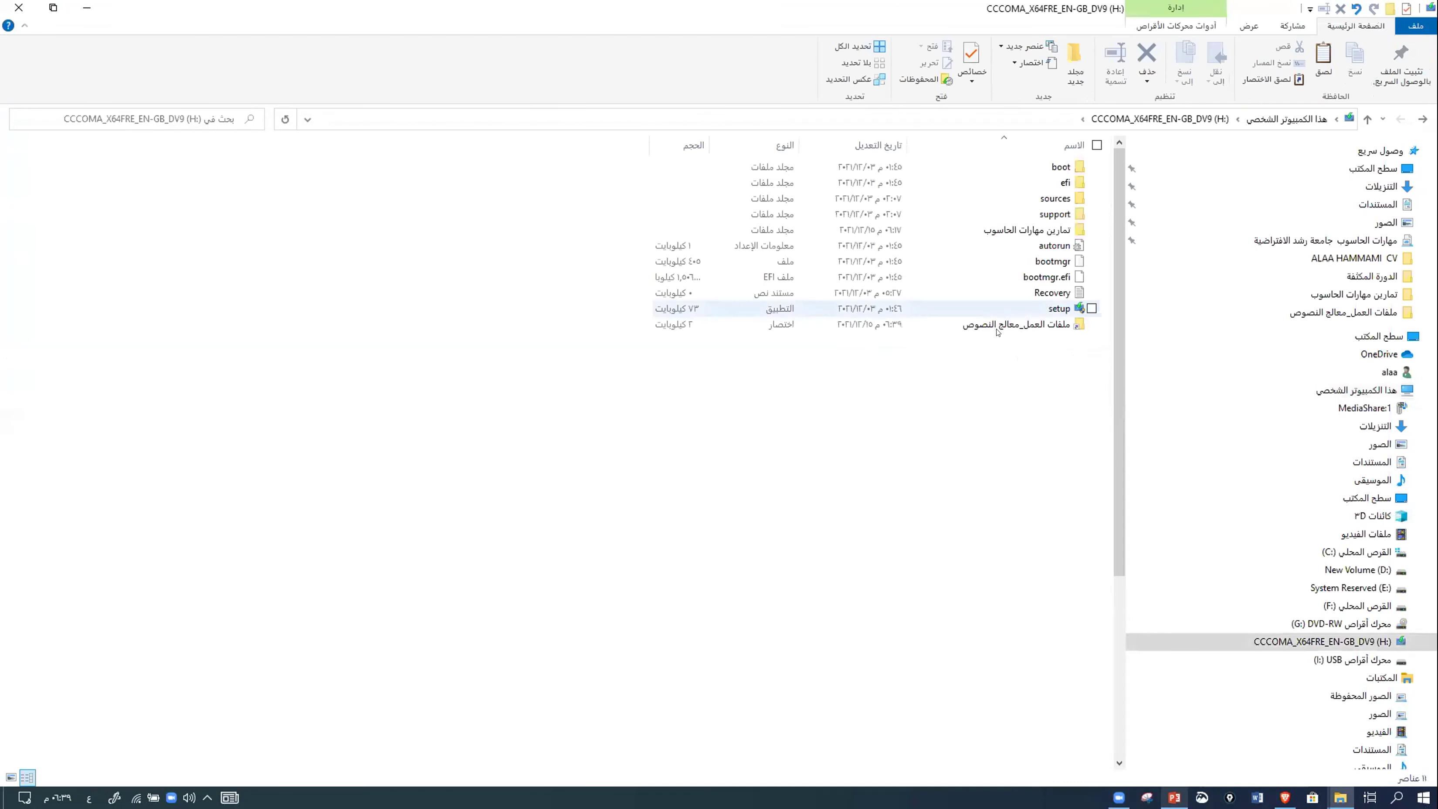
{"action": "double_click", "coordinate": [997, 321]}
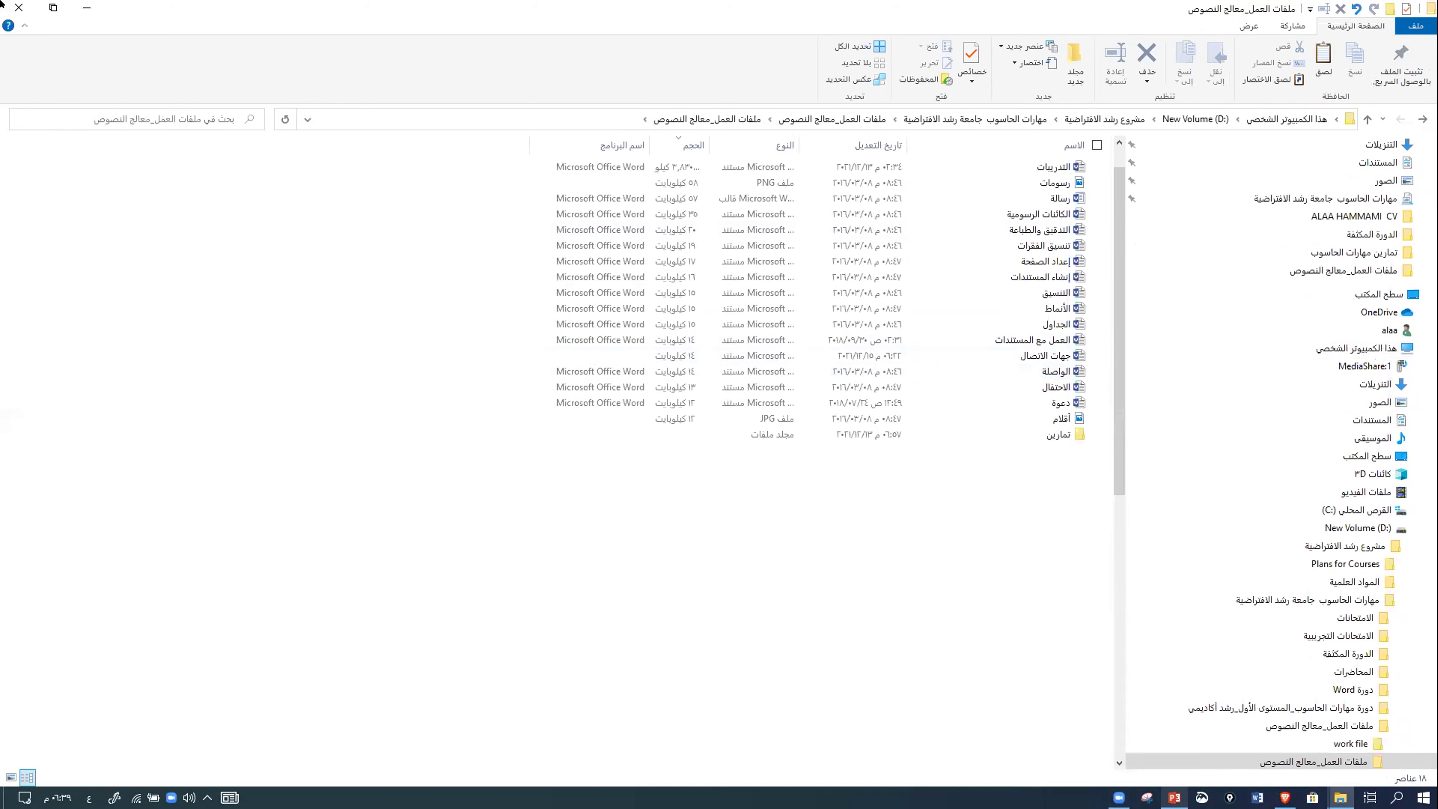
{"action": "left_click", "coordinate": [19, 8]}
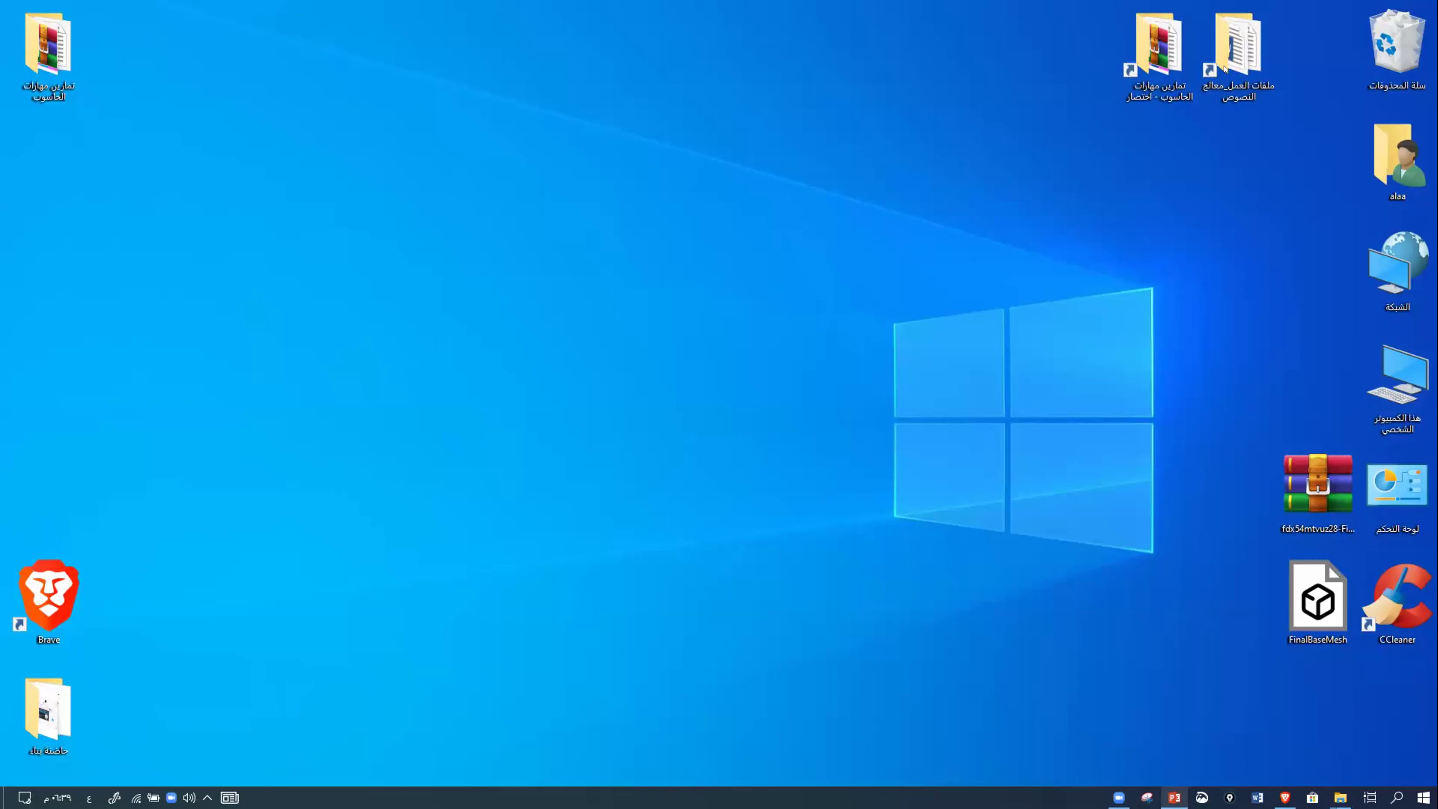
- Copy the desktop shortcut ملفات العمل_معالج النصوص and display the contents of drive CCCOMA_X64FRE_EN-GB_DV9 (H:) in File Explorer
{"action": "right_click", "coordinate": [1225, 51]}
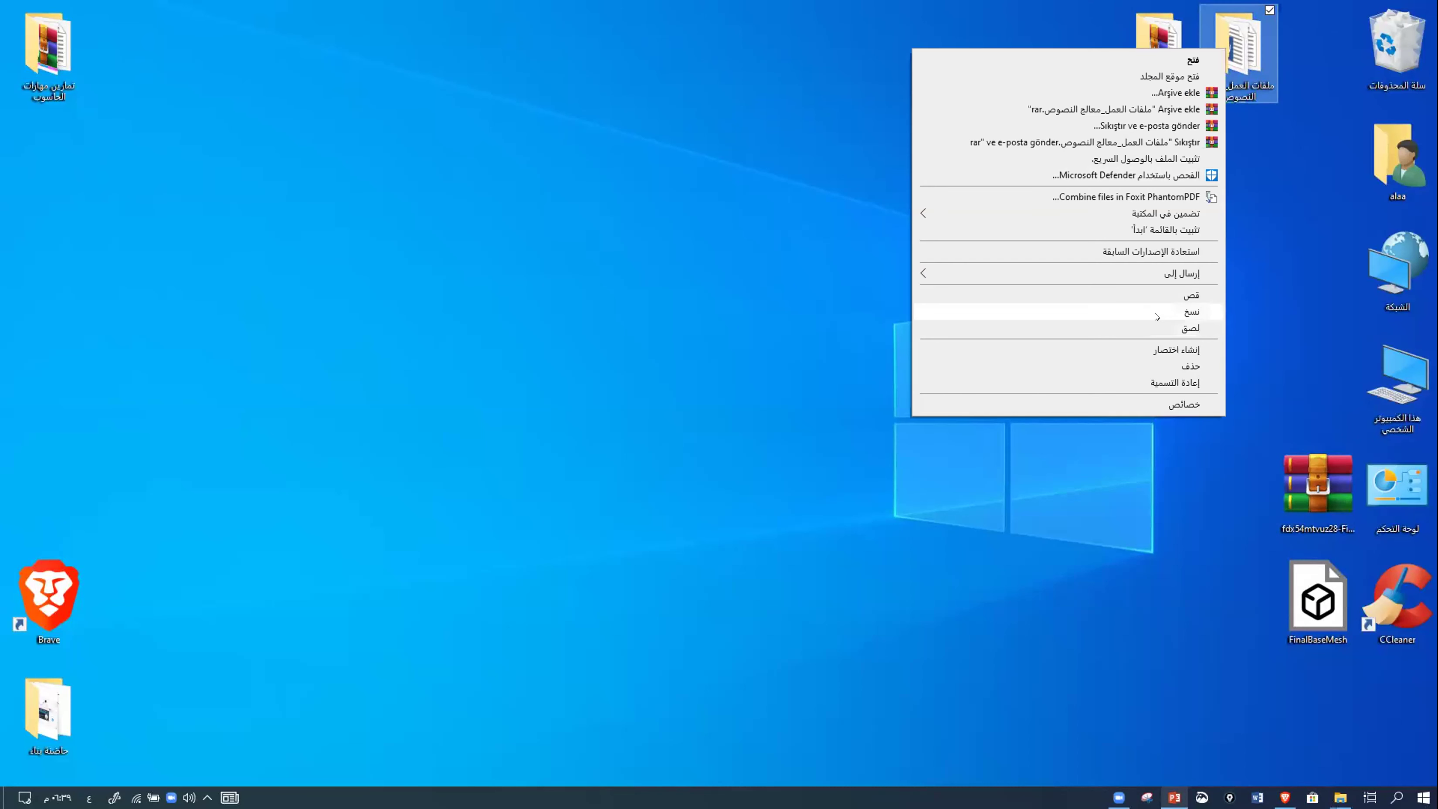
{"action": "left_click", "coordinate": [1156, 315]}
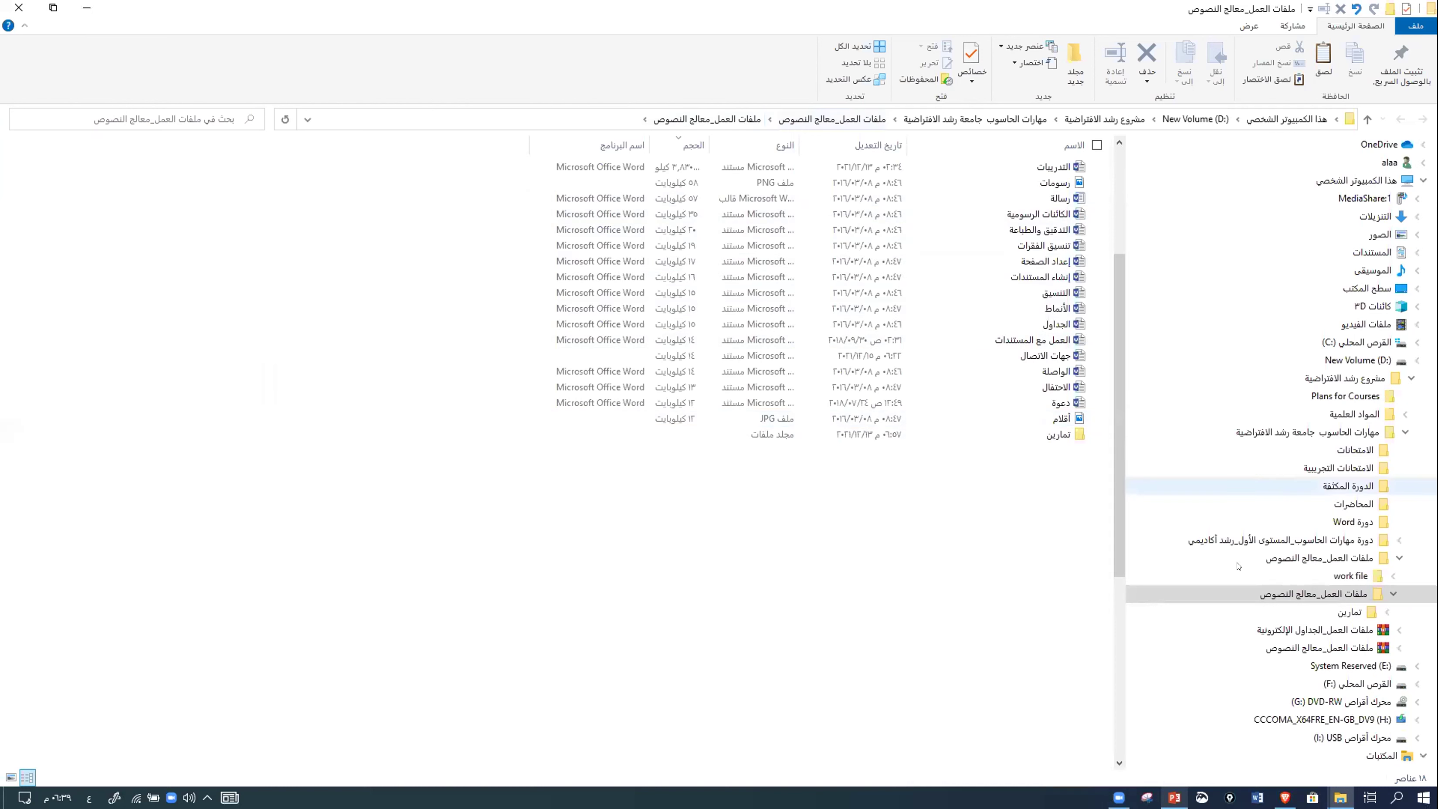
{"action": "scroll", "coordinate": [1272, 616], "scroll_direction": "down", "scroll_amount": 1}
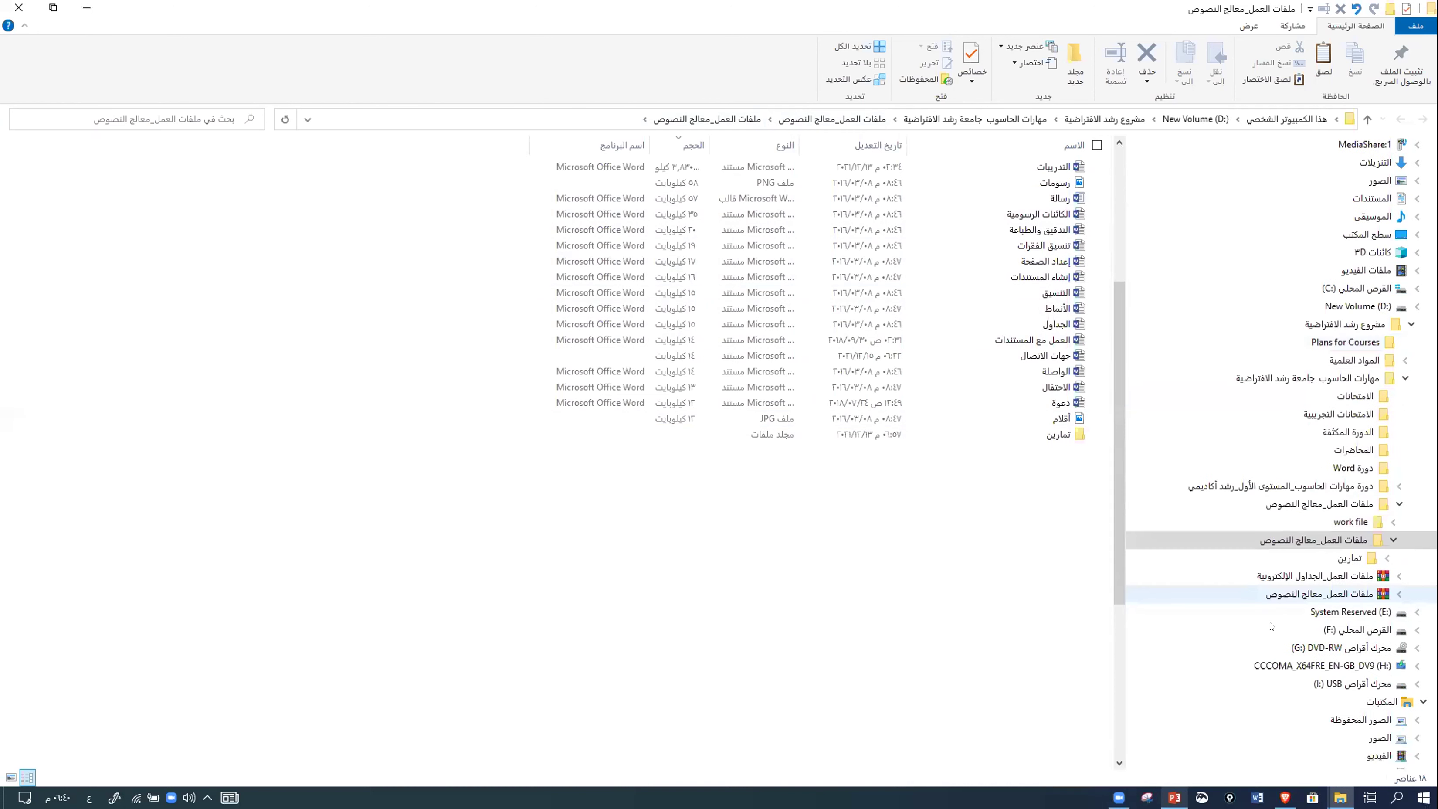
{"action": "left_click", "coordinate": [1322, 665]}
{"action": "left_click", "coordinate": [1013, 425]}
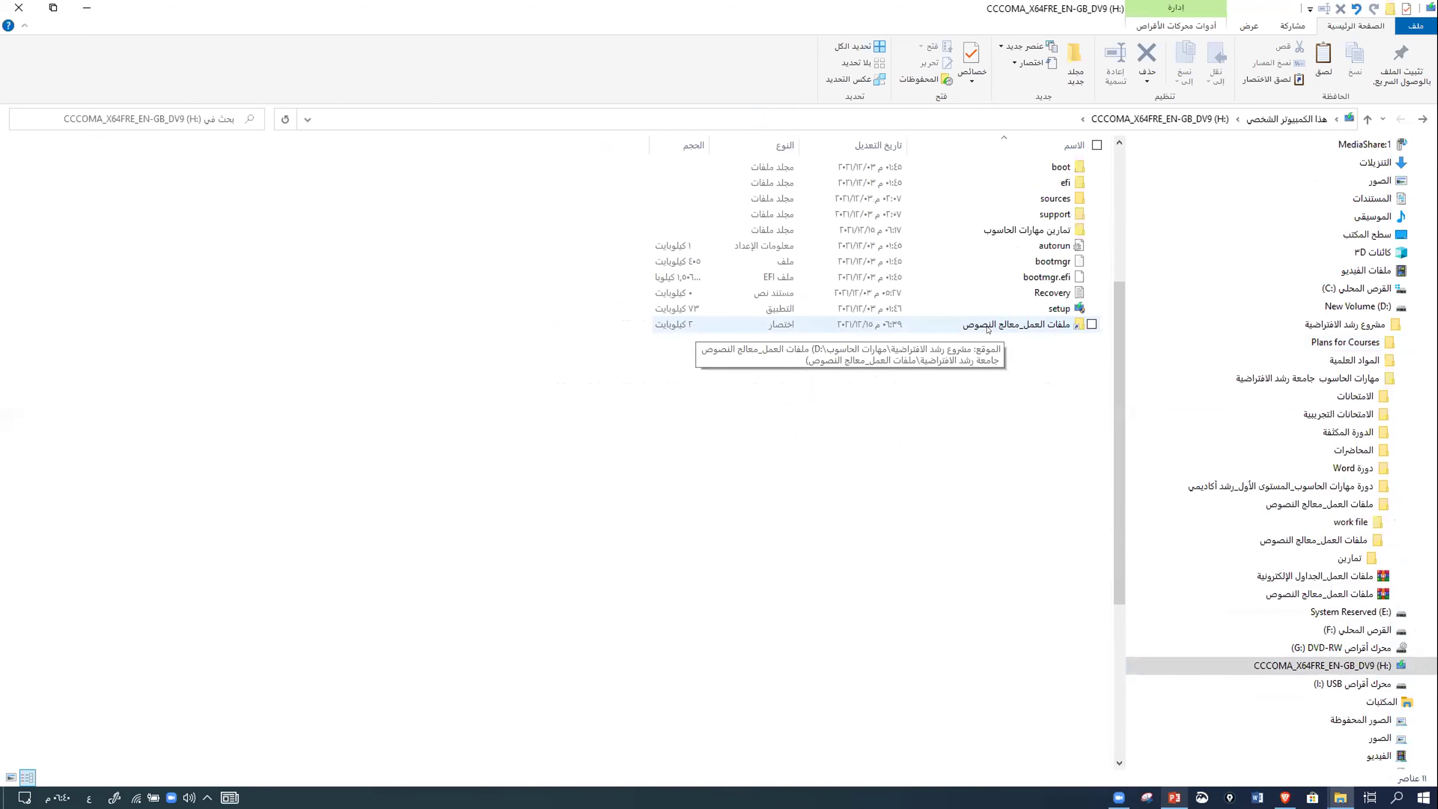
- Compare the real folder تمارين مهارات الحاسوب with the shortcut ملفات العمل_معالج النصوص on drive H: by opening each one
{"action": "double_click", "coordinate": [1024, 229]}
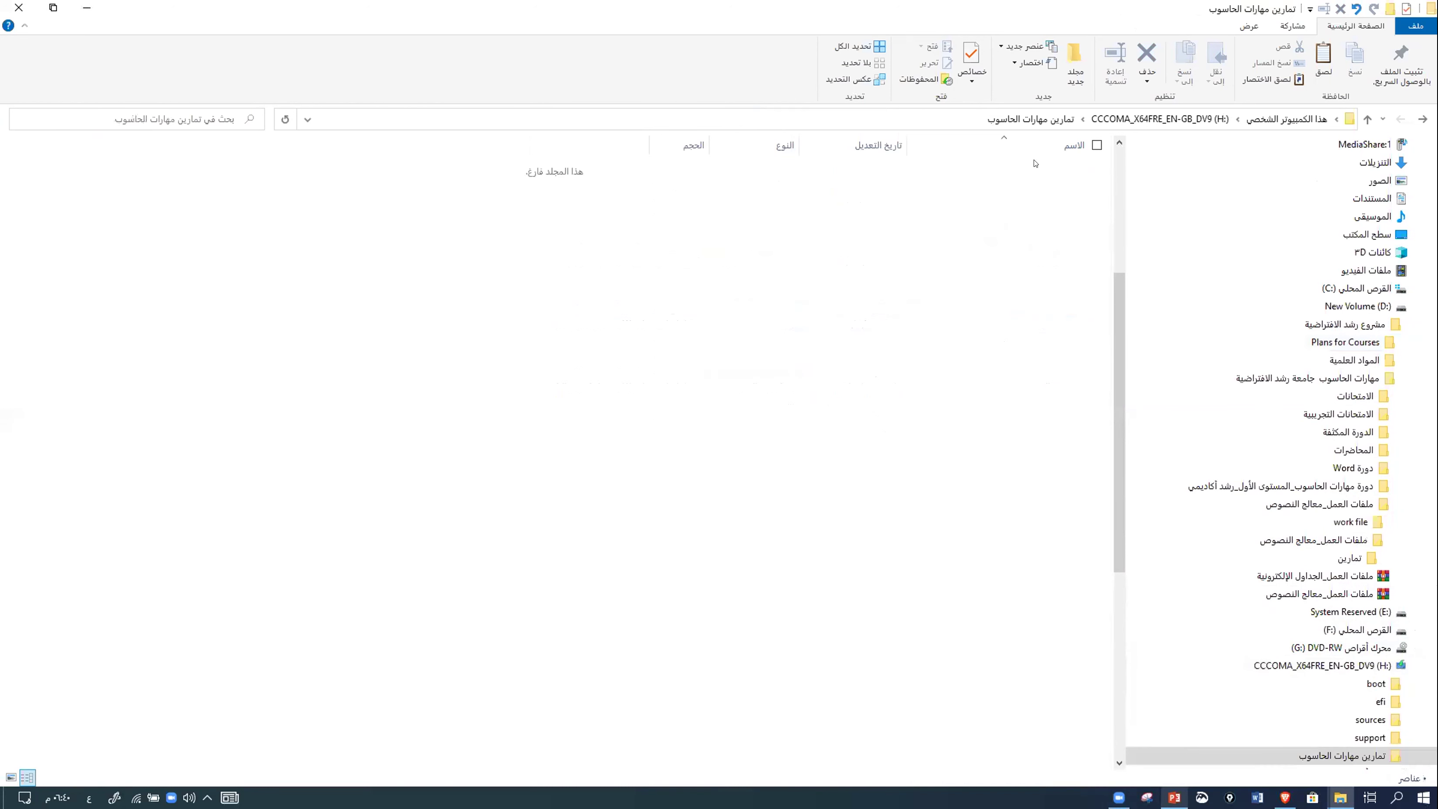
{"action": "left_click", "coordinate": [1142, 118]}
{"action": "left_click", "coordinate": [1007, 321]}
{"action": "double_click", "coordinate": [1007, 321]}
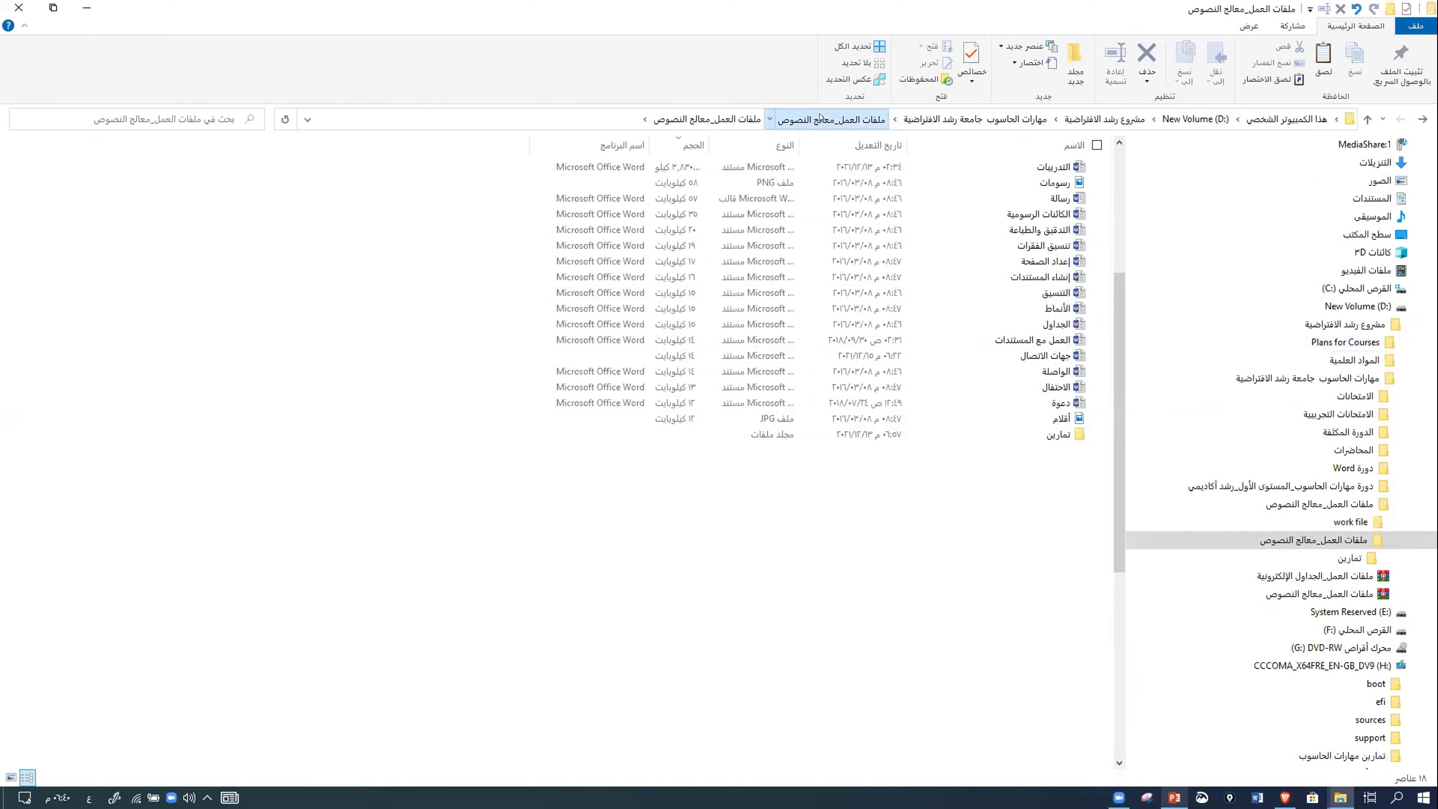
- Check the folder containing the shortcut's target on drive D:, return to drive H: and close the window
{"action": "left_click", "coordinate": [832, 118]}
{"action": "left_click", "coordinate": [975, 435]}
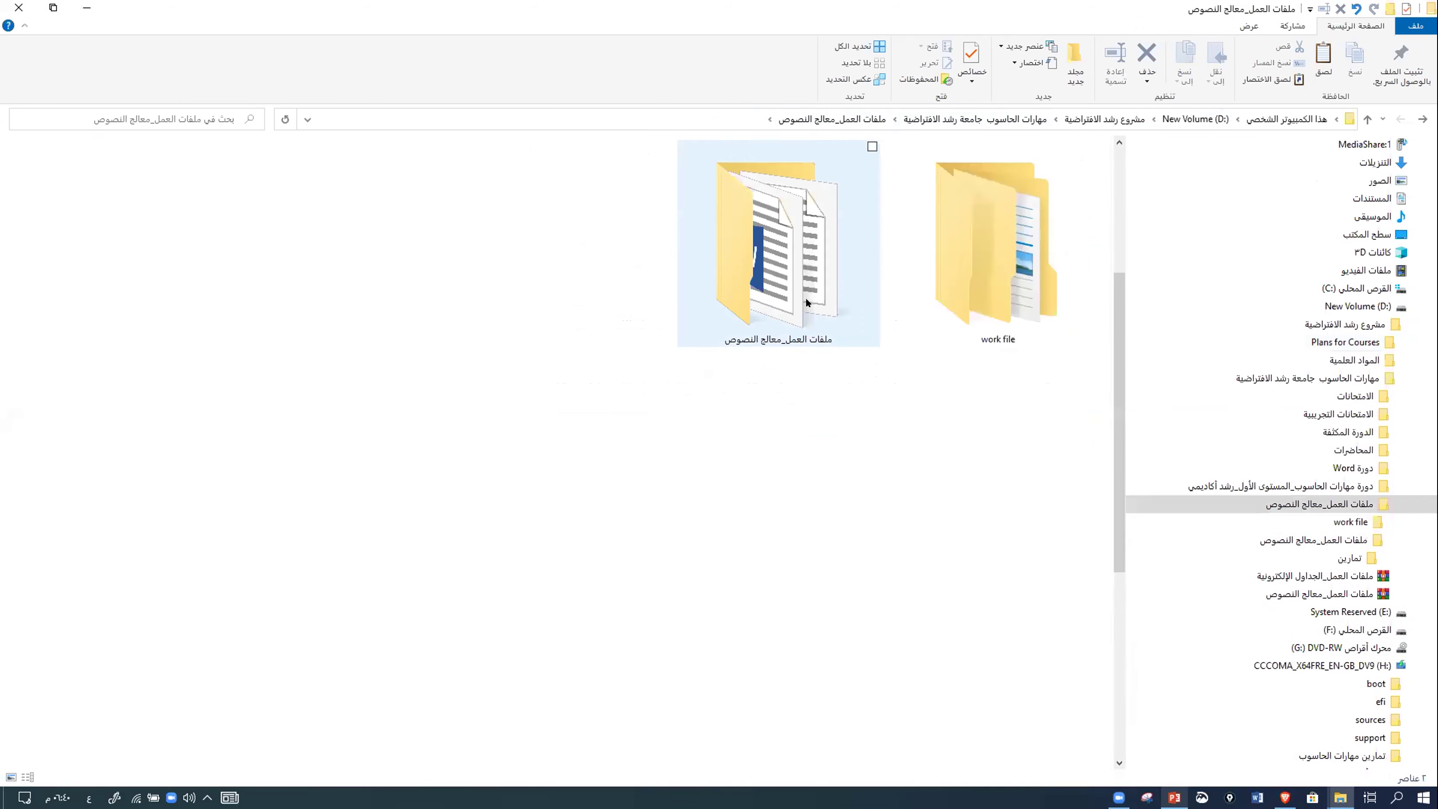
{"action": "left_click", "coordinate": [1333, 664]}
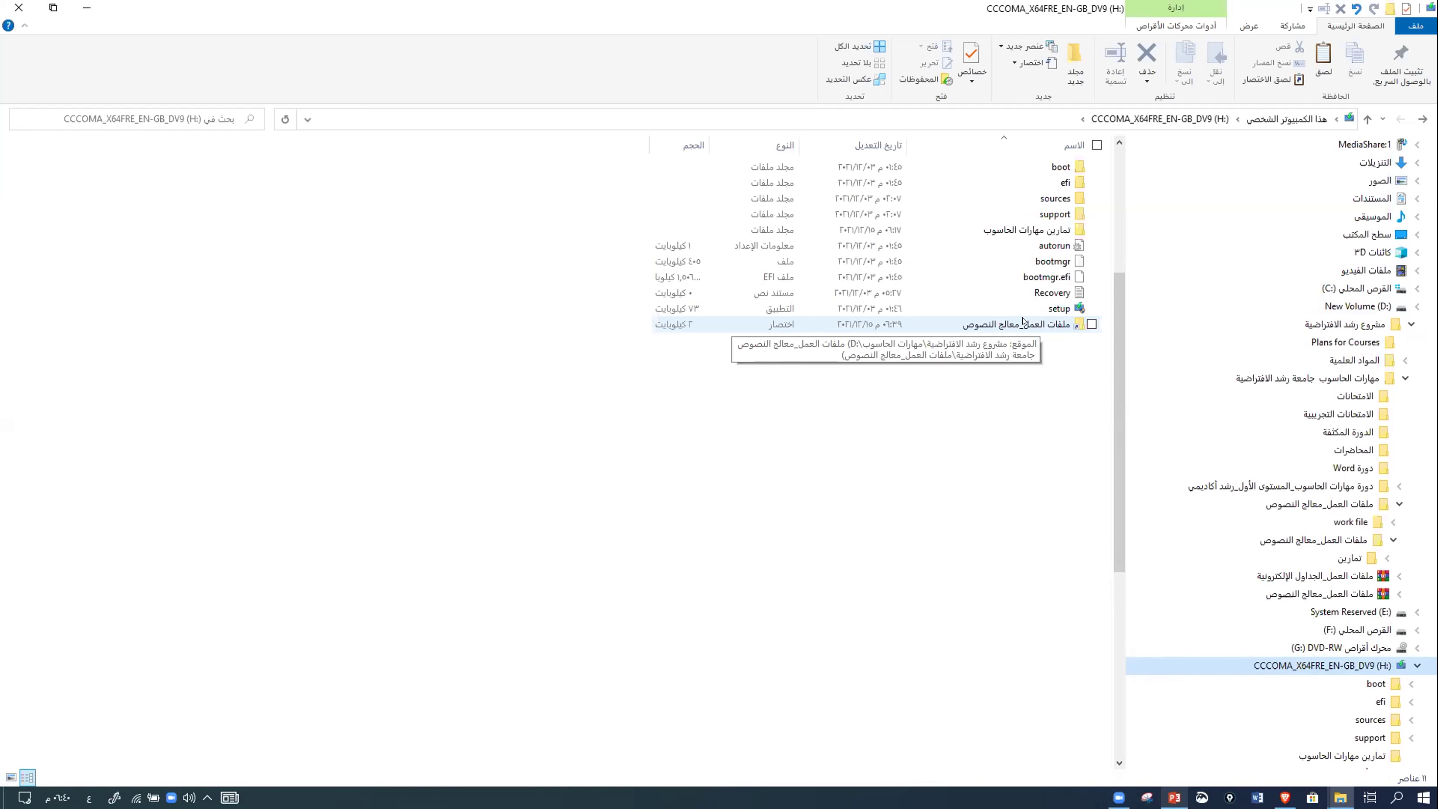
{"action": "left_click", "coordinate": [19, 7]}
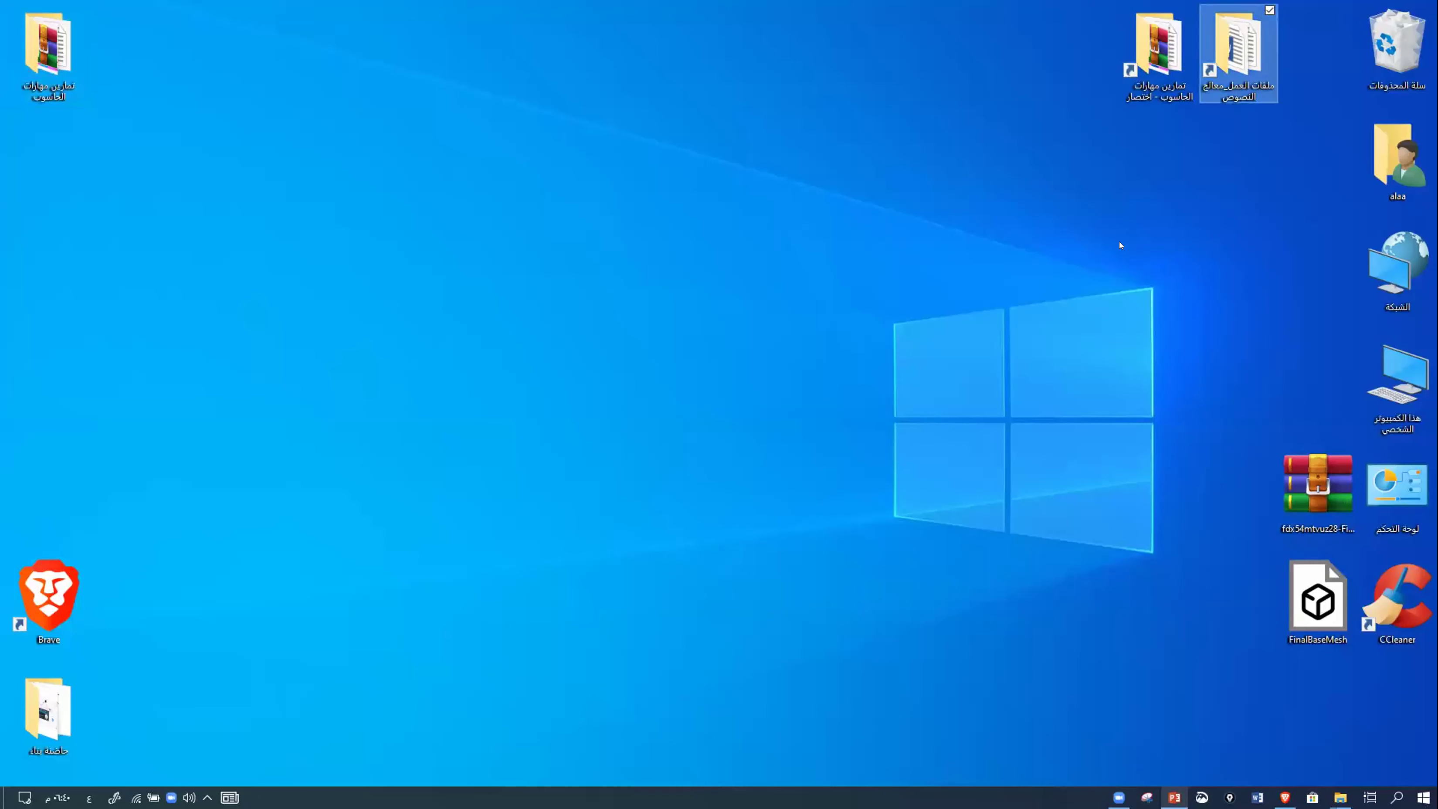
- Move the desktop shortcut ملفات العمل_معالج النصوص to the drive System Reserved (E:) by cutting and pasting it
{"action": "right_click", "coordinate": [1238, 54]}
{"action": "left_click", "coordinate": [1128, 305]}
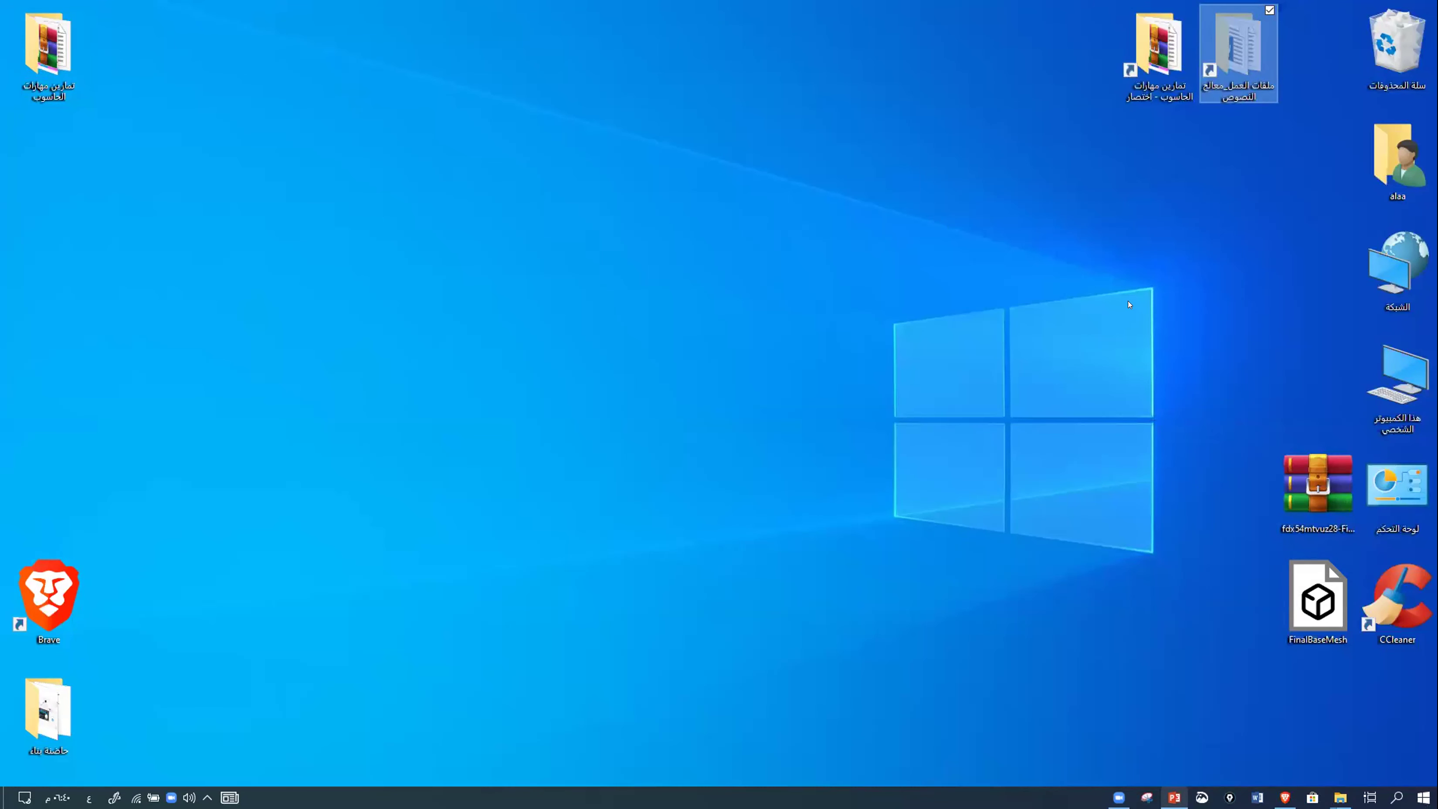
{"action": "double_click", "coordinate": [1399, 380]}
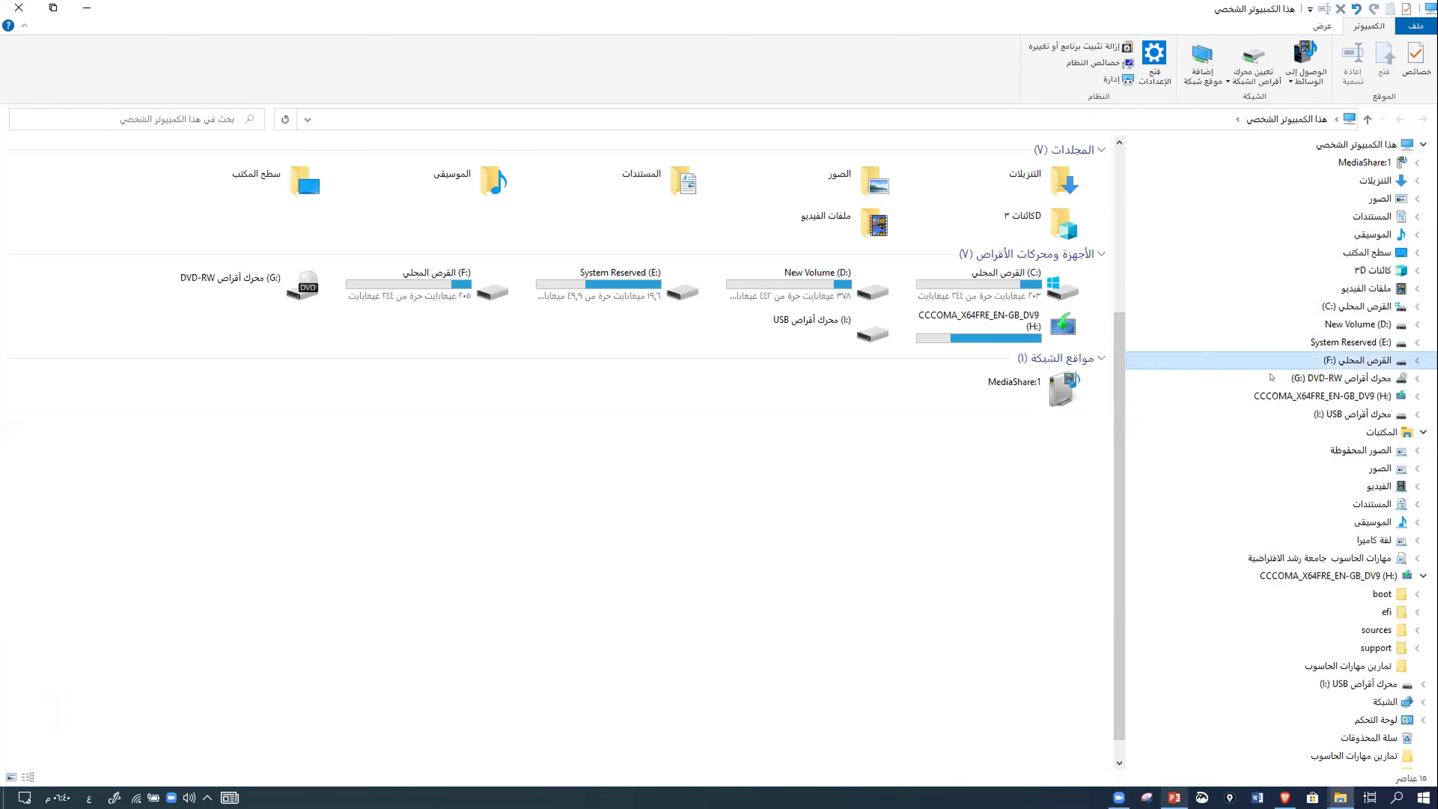
{"action": "left_click", "coordinate": [1358, 361]}
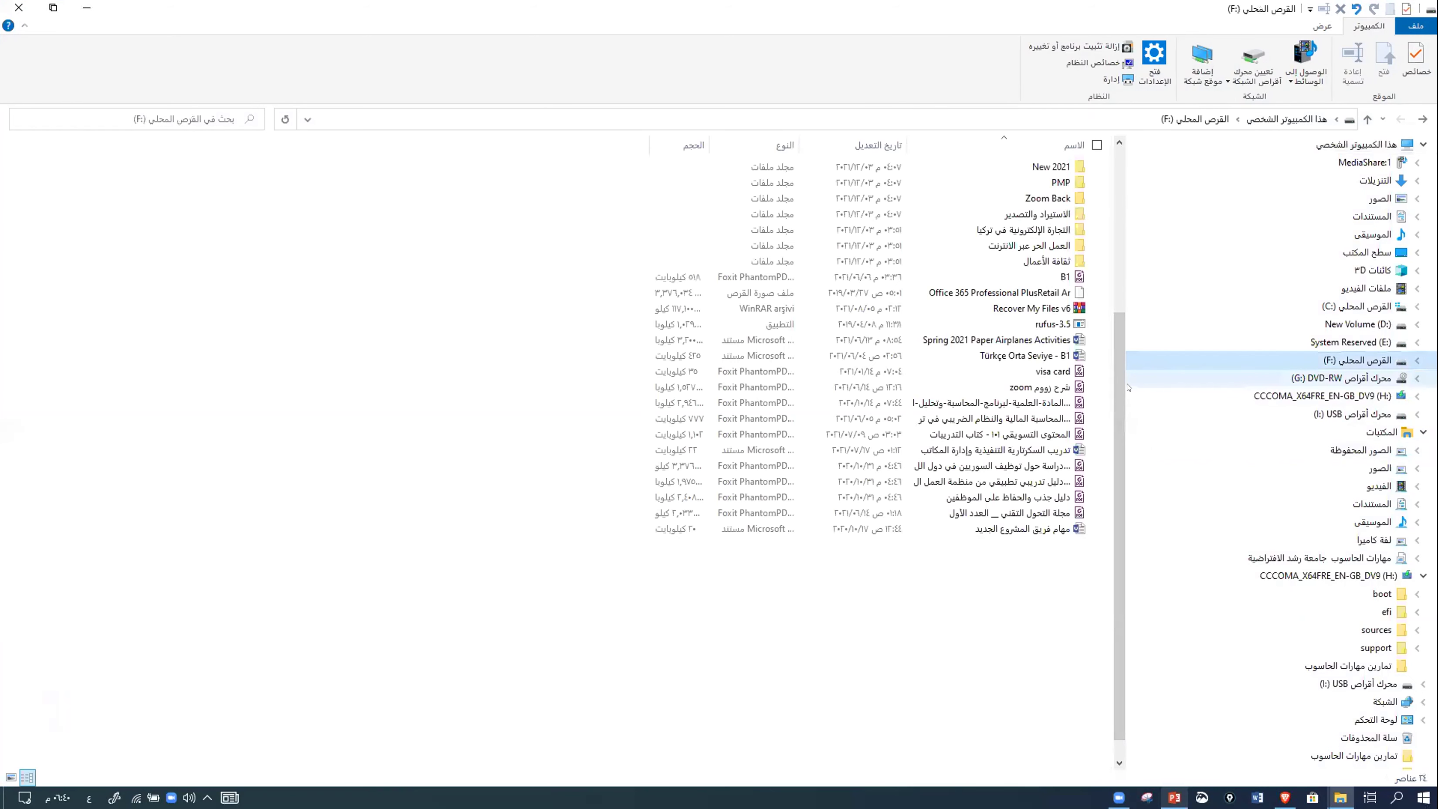
{"action": "left_click", "coordinate": [1308, 323]}
{"action": "left_click", "coordinate": [1350, 342]}
{"action": "right_click", "coordinate": [904, 297]}
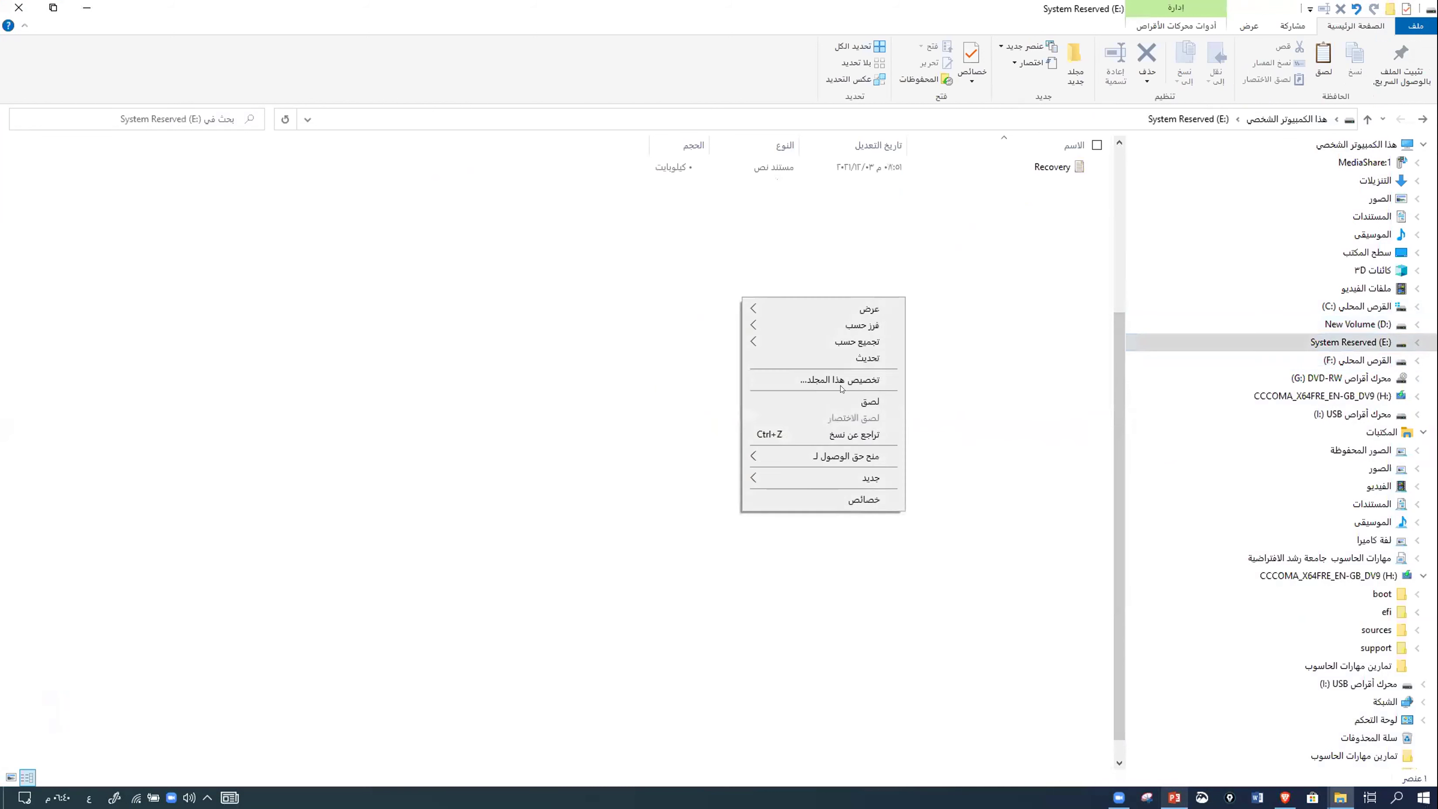
{"action": "left_click", "coordinate": [861, 402]}
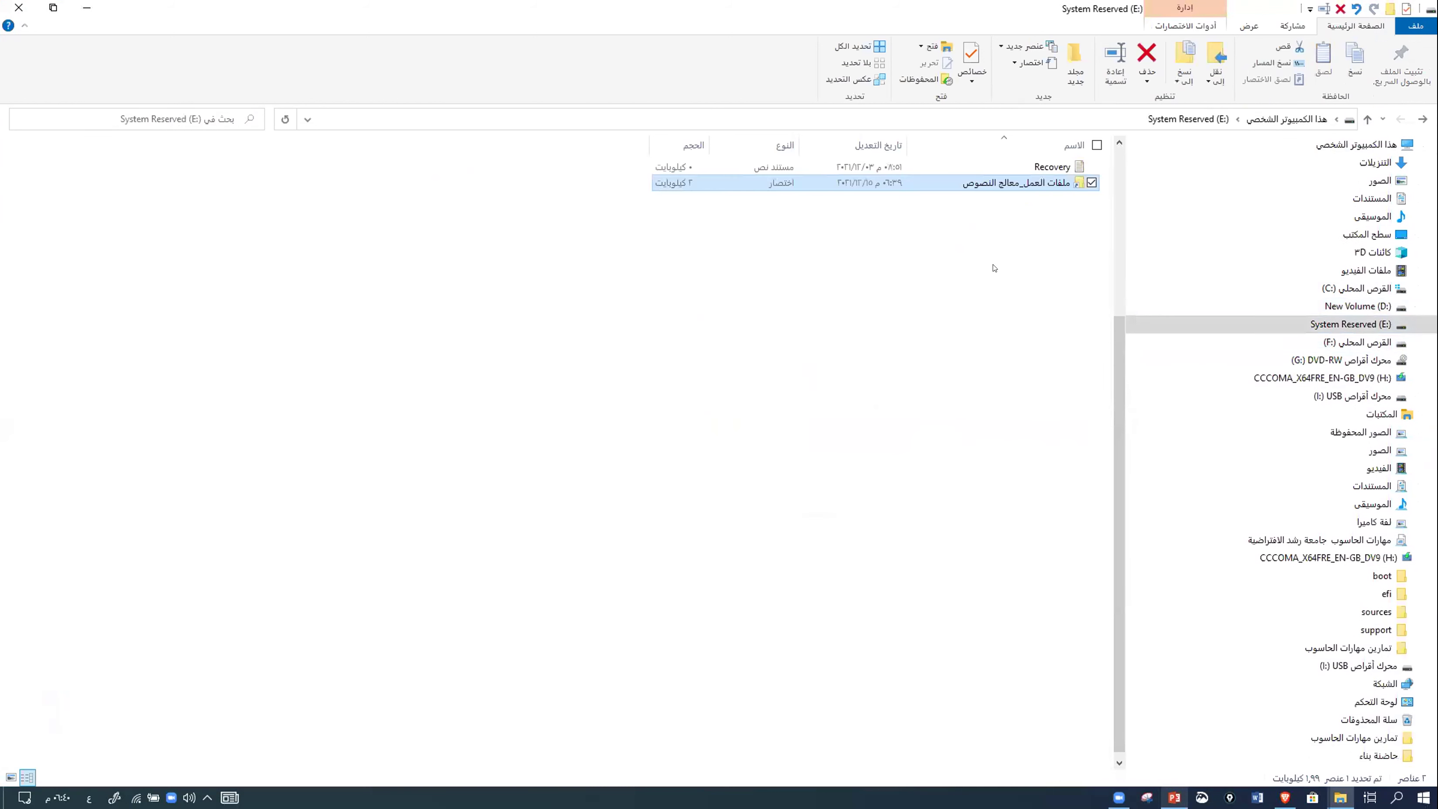
- Open the moved shortcut on drive E:, check its target's parent folder on drive D:, and close the window
{"action": "double_click", "coordinate": [1031, 183]}
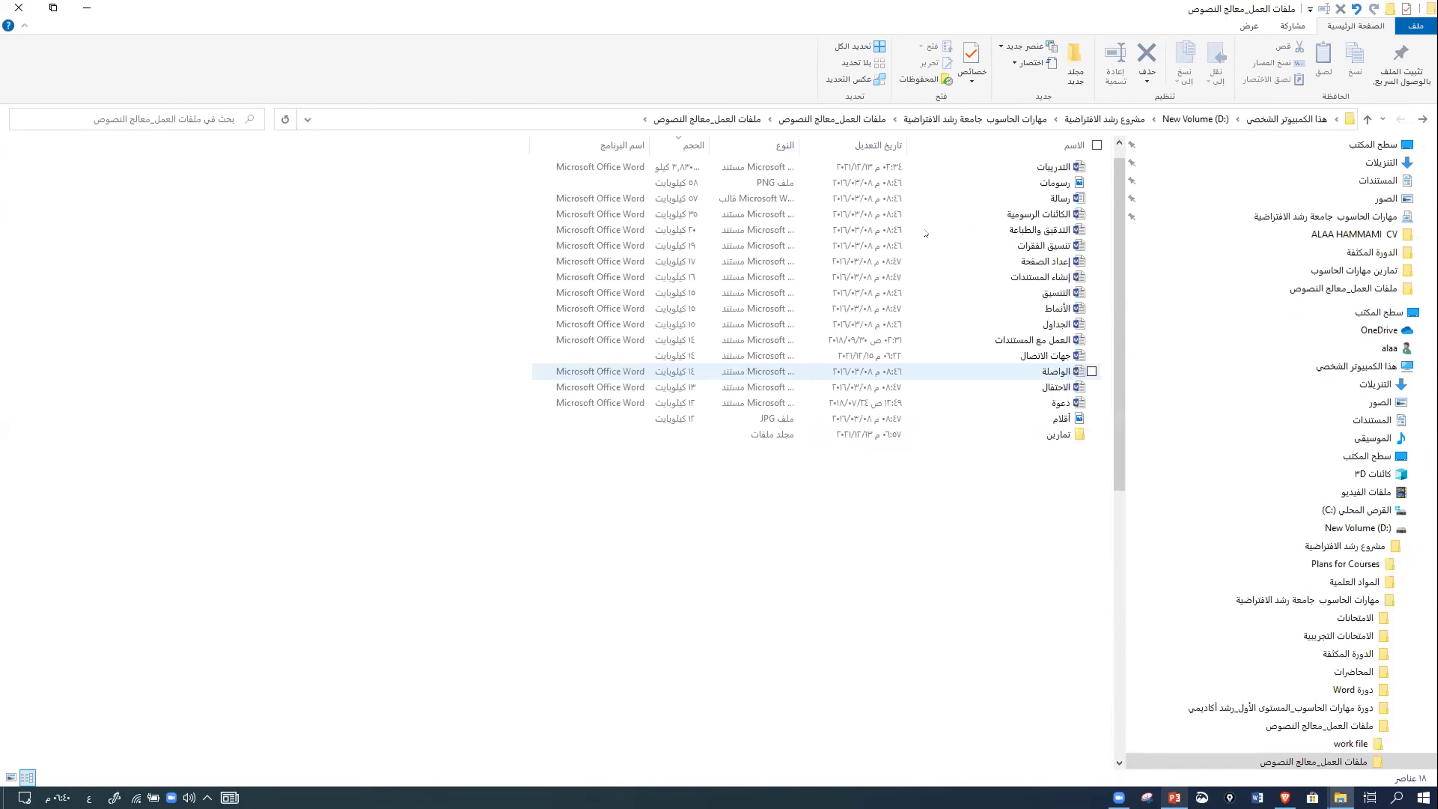
{"action": "left_click", "coordinate": [832, 119]}
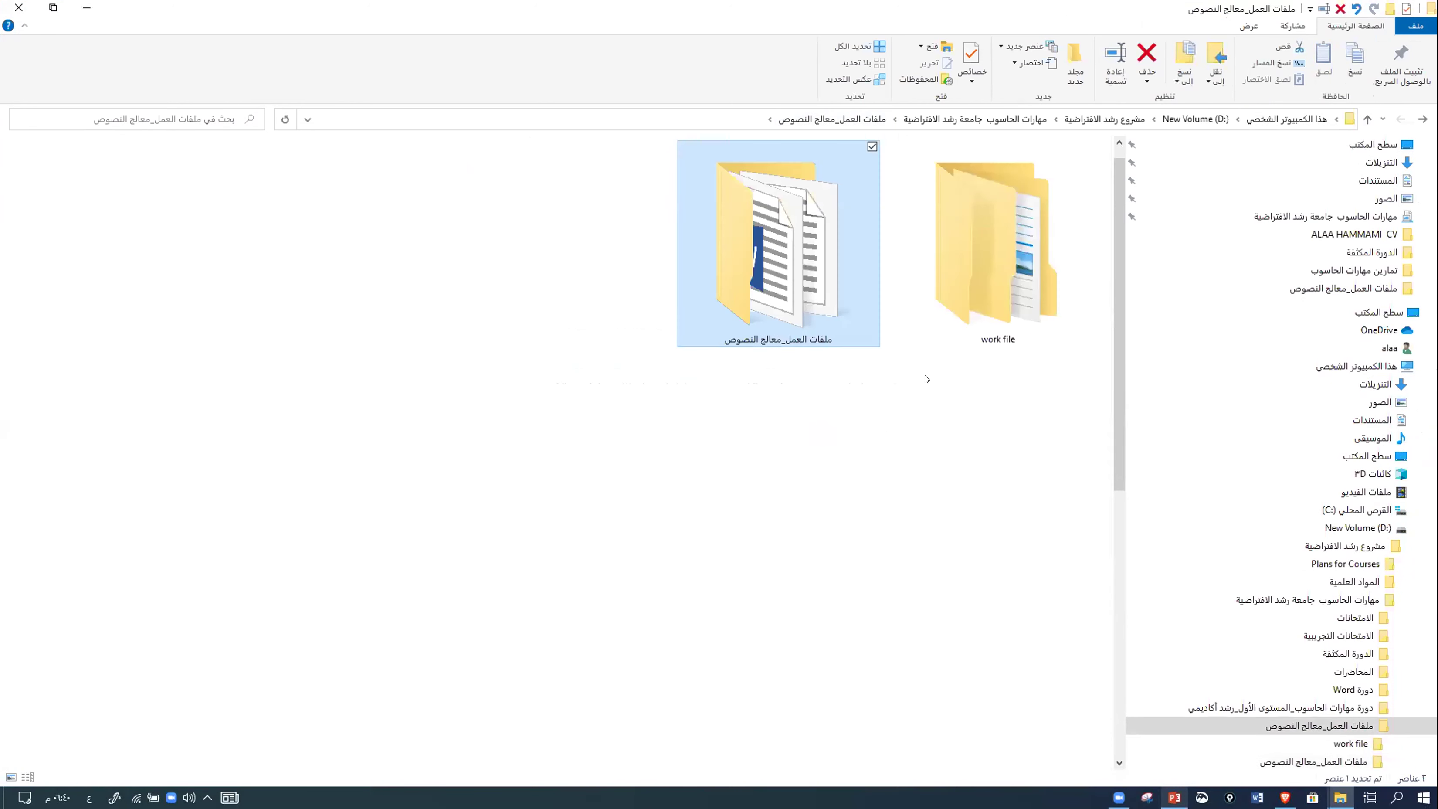
{"action": "key", "text": "alt+F4"}
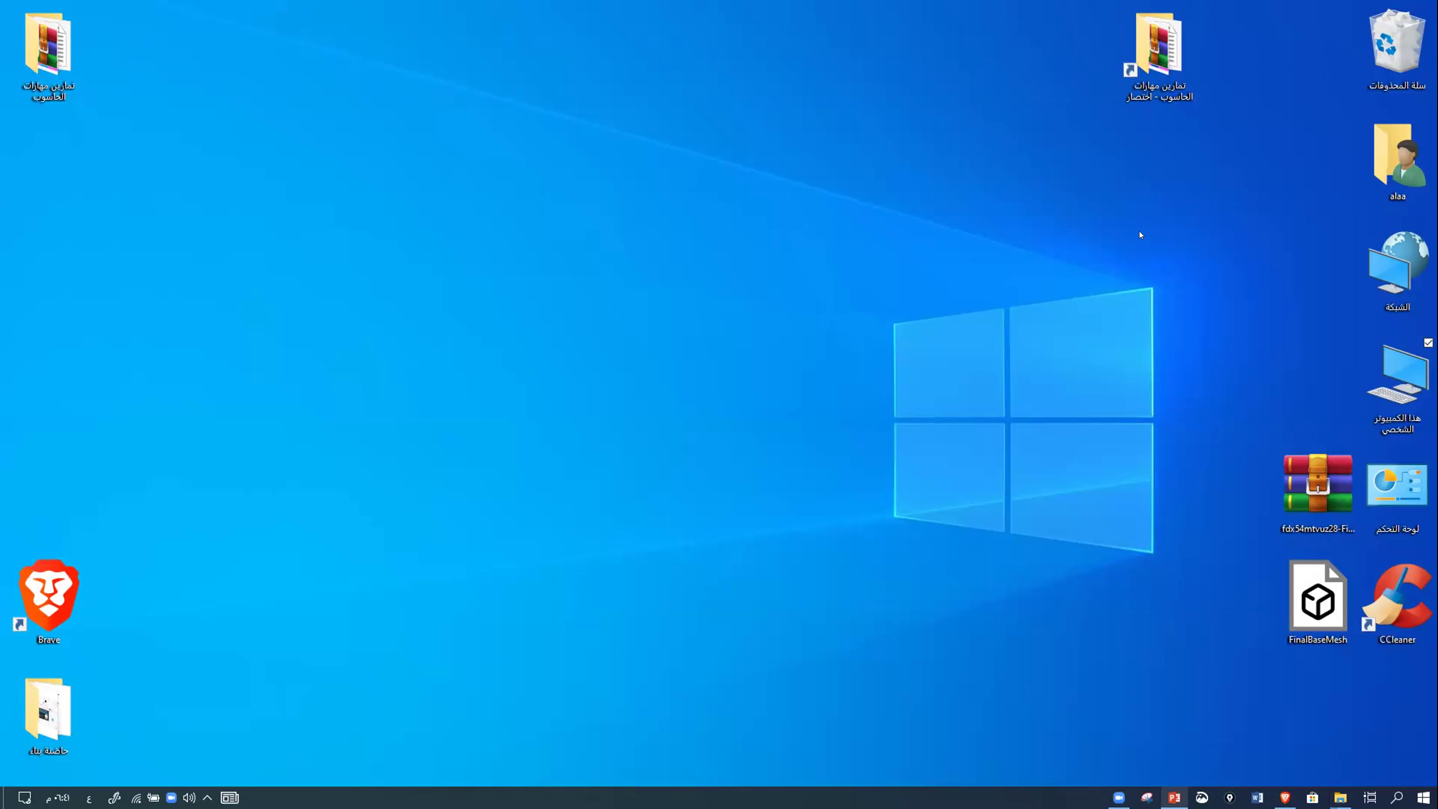
- Delete both the folder تمارين مهارات الحاسوب and its shortcut from the desktop
{"action": "left_click_drag", "start_coordinate": [1222, 19], "coordinate": [4, 116]}
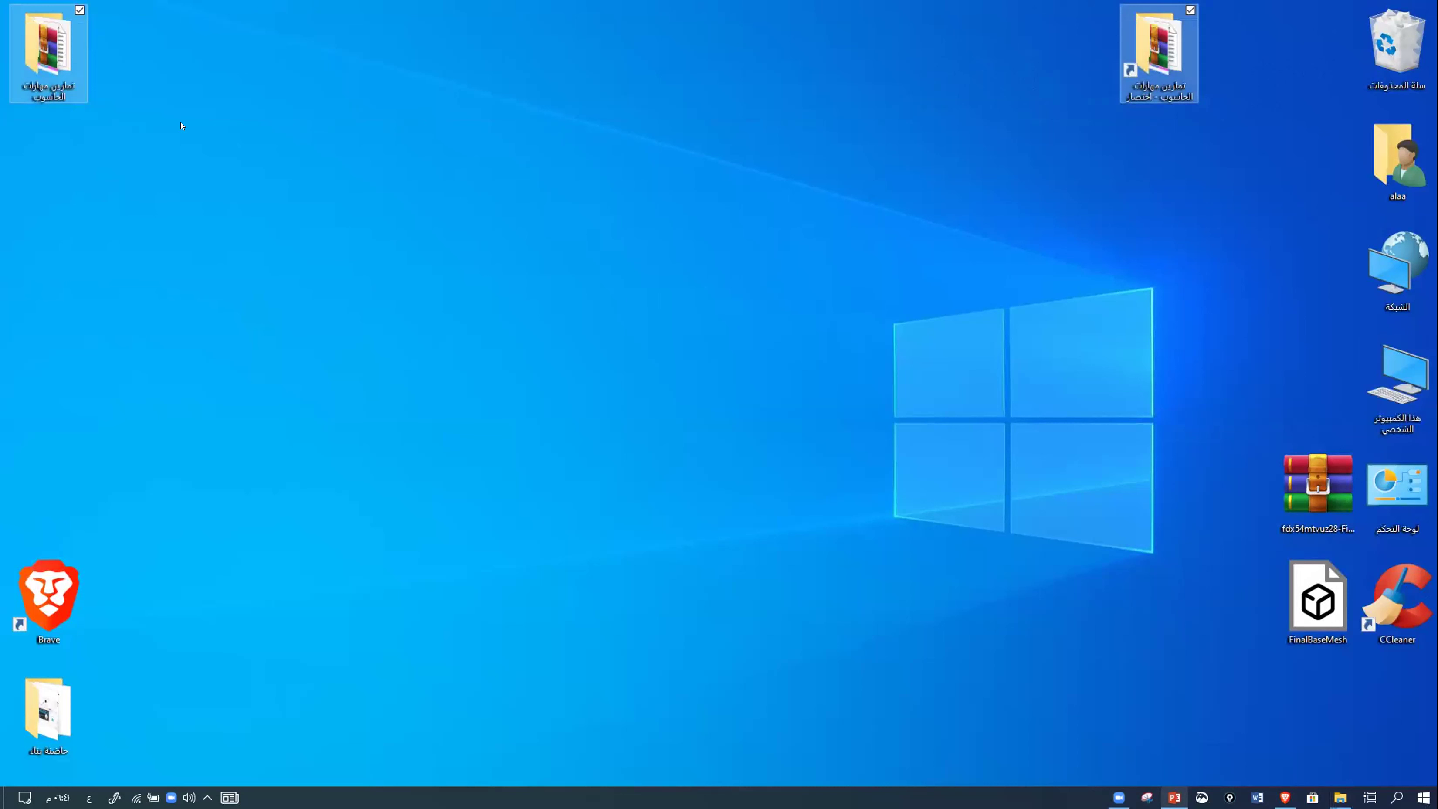
{"action": "key", "text": "Delete"}
{"action": "key", "text": "Return"}
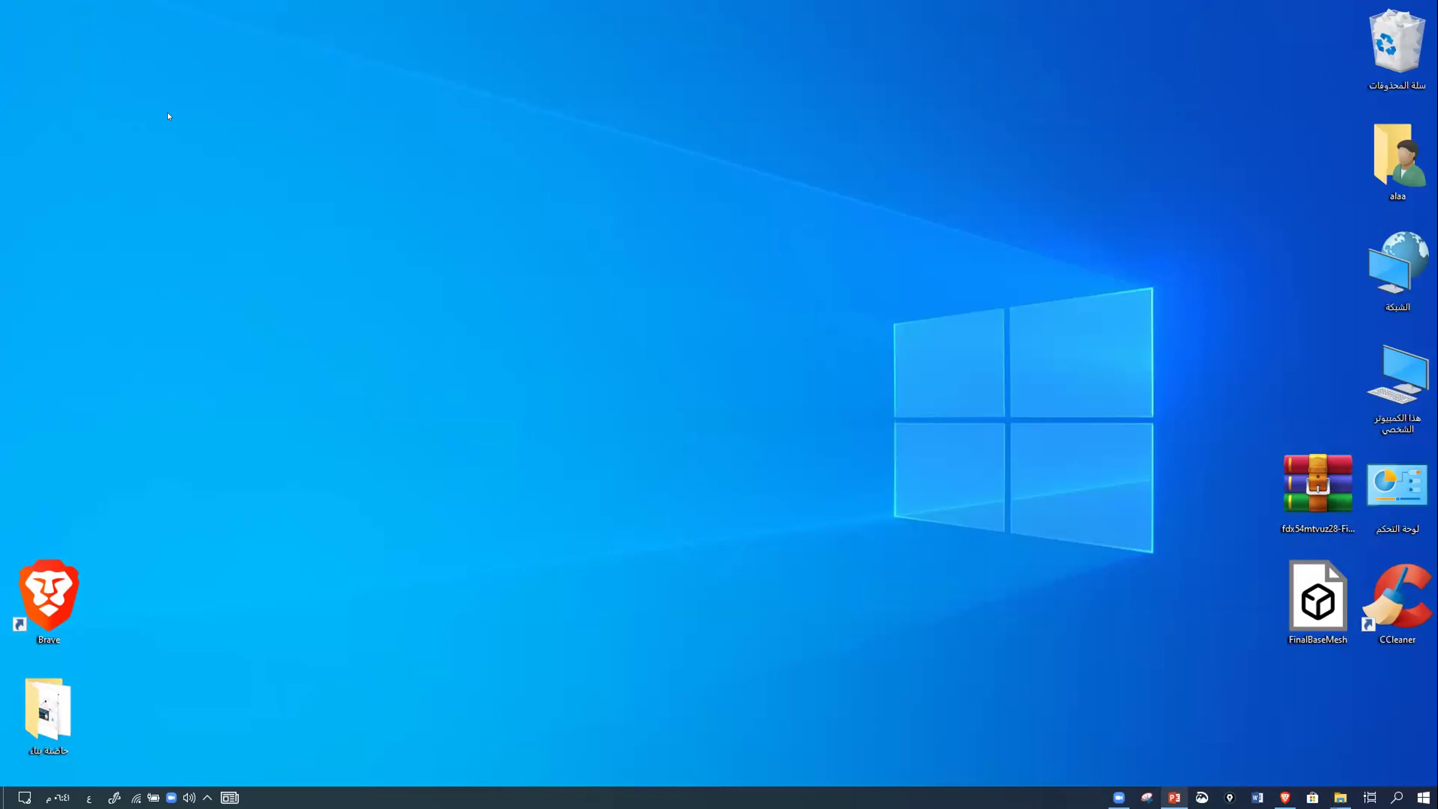
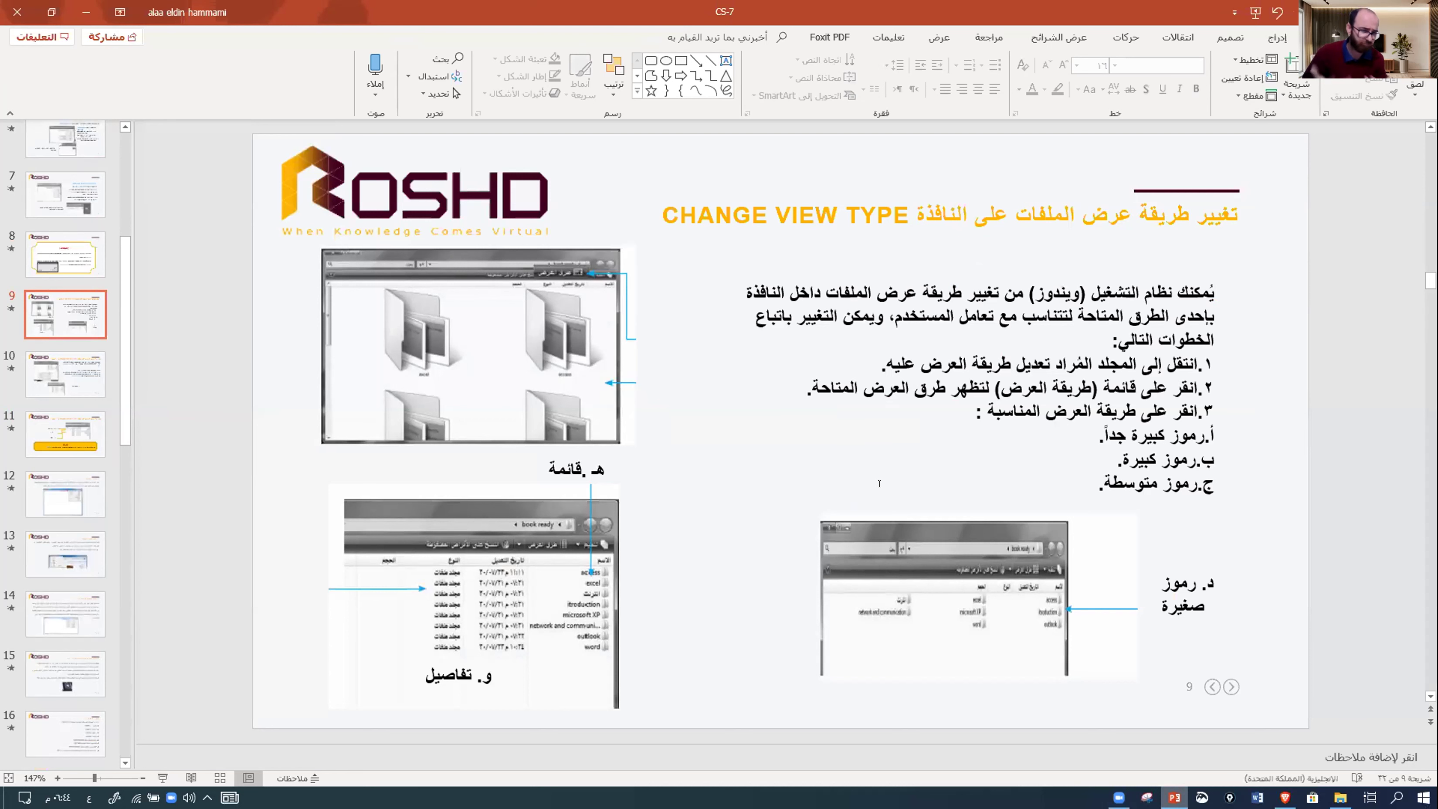
- Show slide 10 of the CS-7 presentation, then switch to File Explorer and open the inner folder ملفات العمل_معالج النصوص full screen
{"action": "left_click", "coordinate": [66, 391]}
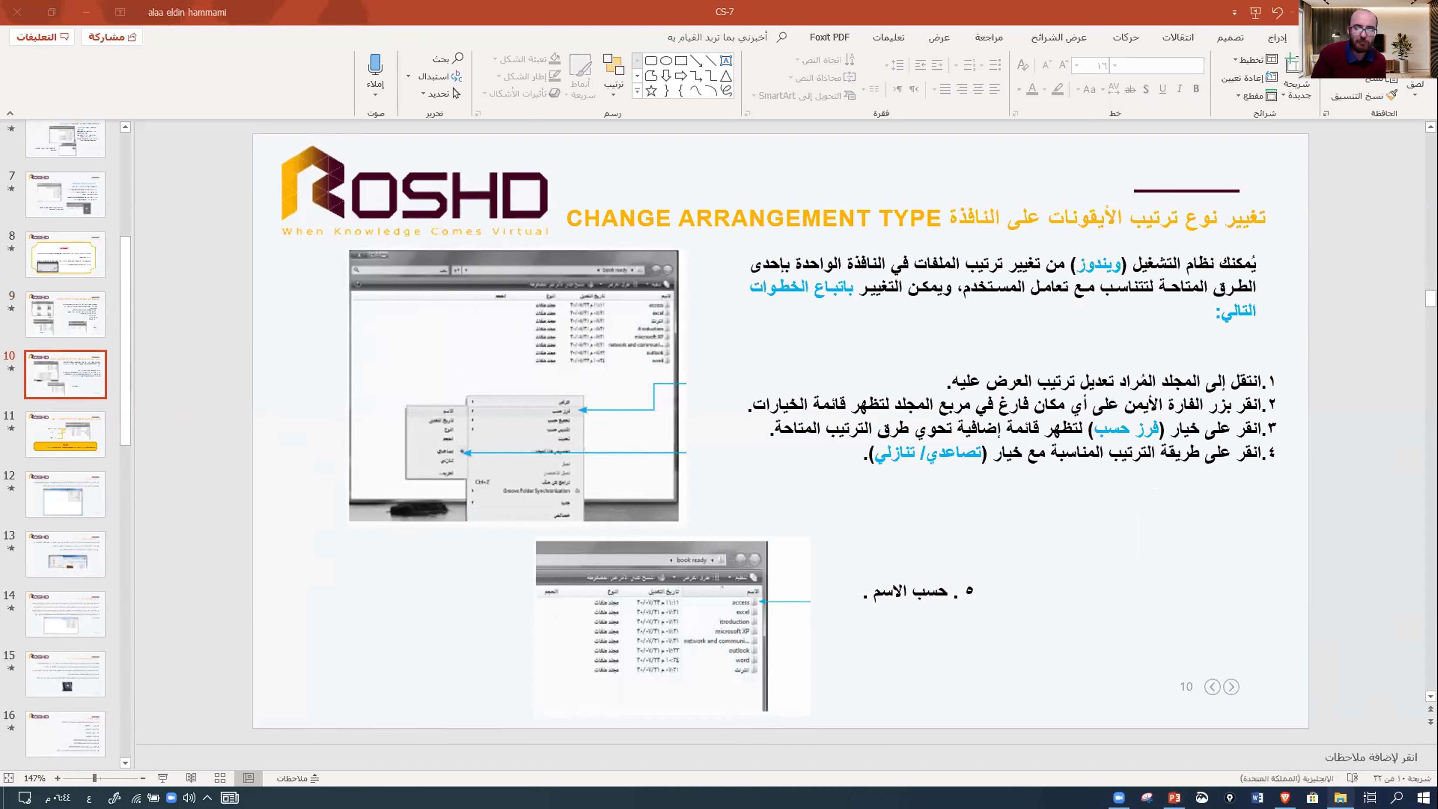
{"action": "key", "text": "alt+Tab"}
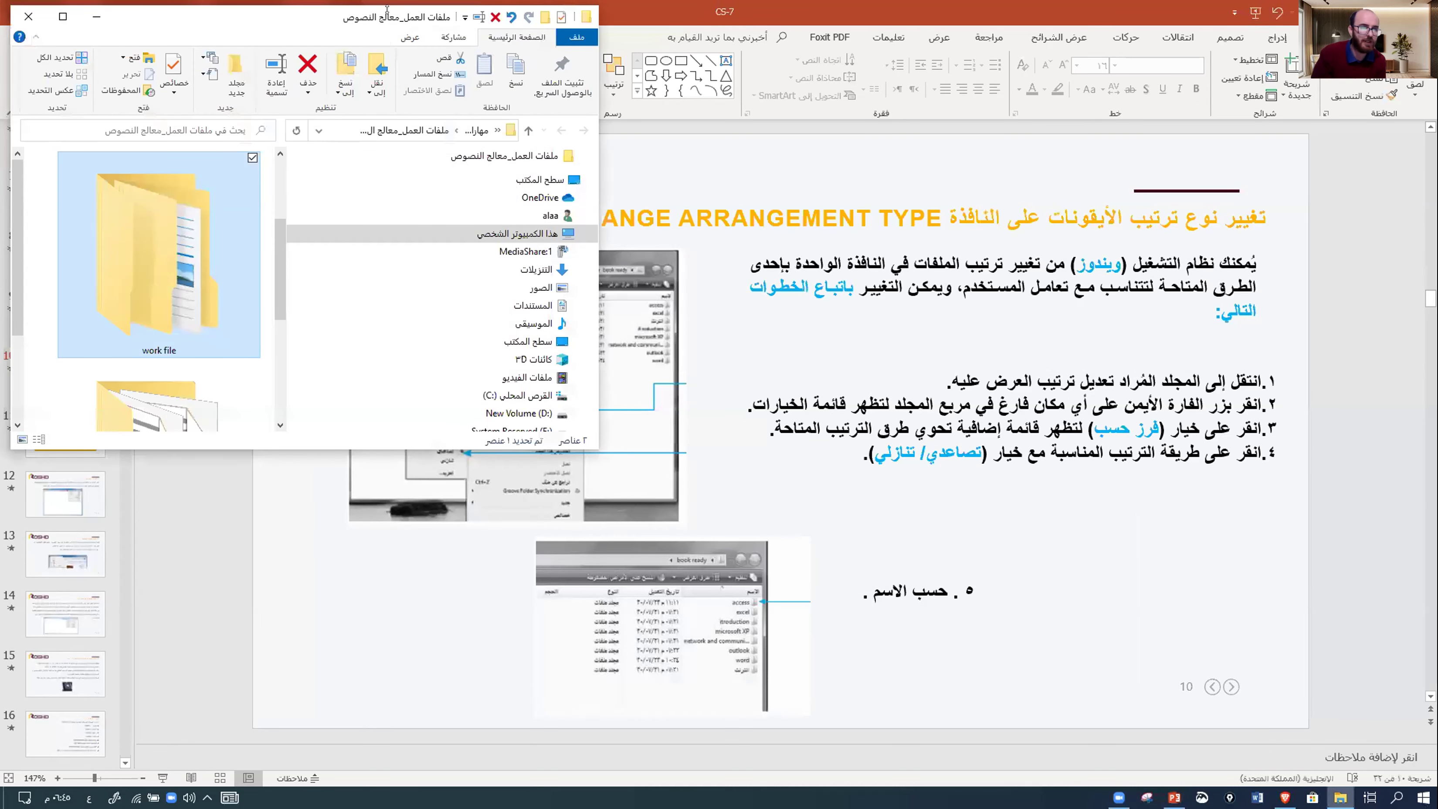
{"action": "key", "text": "super+Up"}
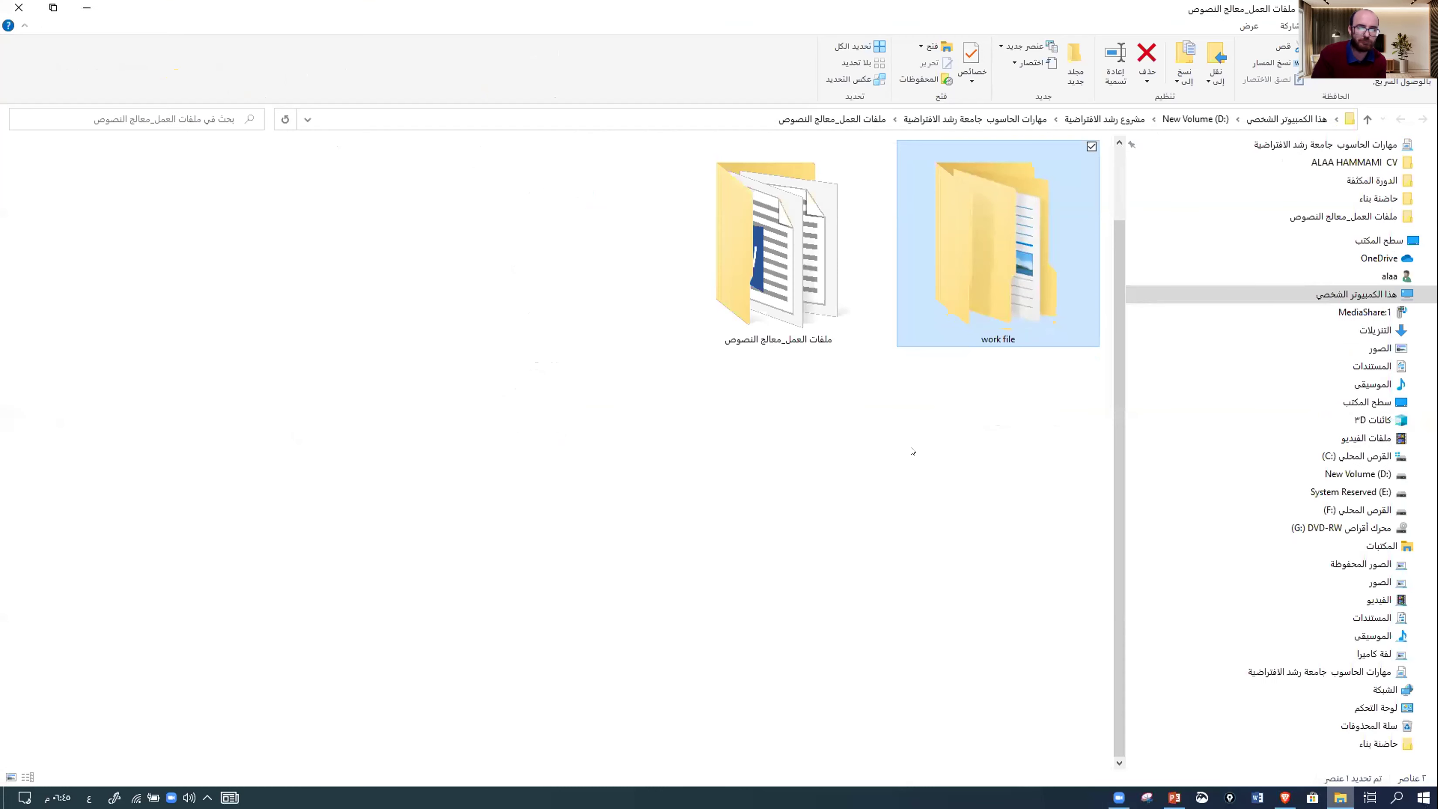
{"action": "double_click", "coordinate": [767, 272]}
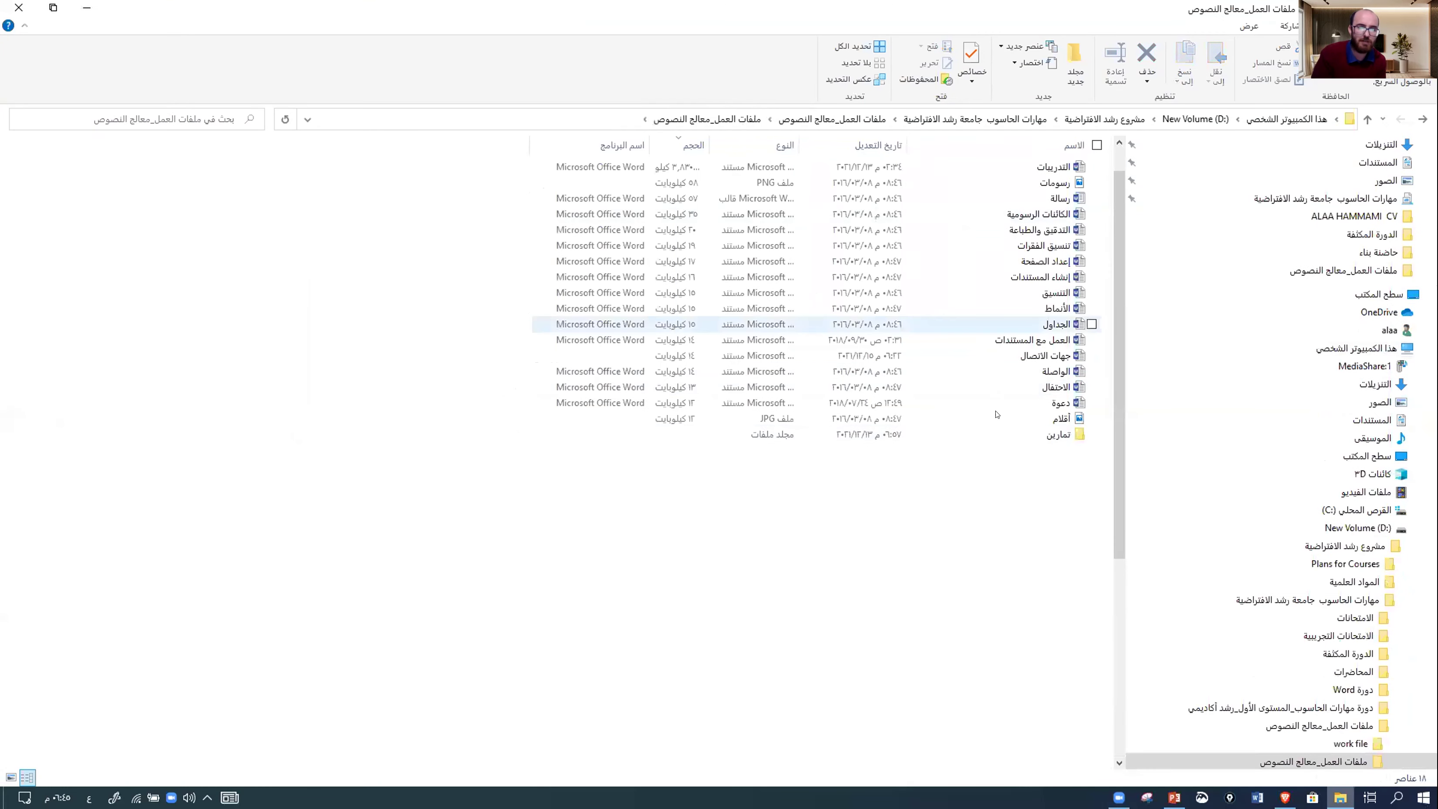
- Try the extra large, small and large icon layouts on the folder's files and set the view to medium icons (أيقونات متوسطة)
{"action": "right_click", "coordinate": [996, 513]}
{"action": "mouse_move", "coordinate": [957, 525]}
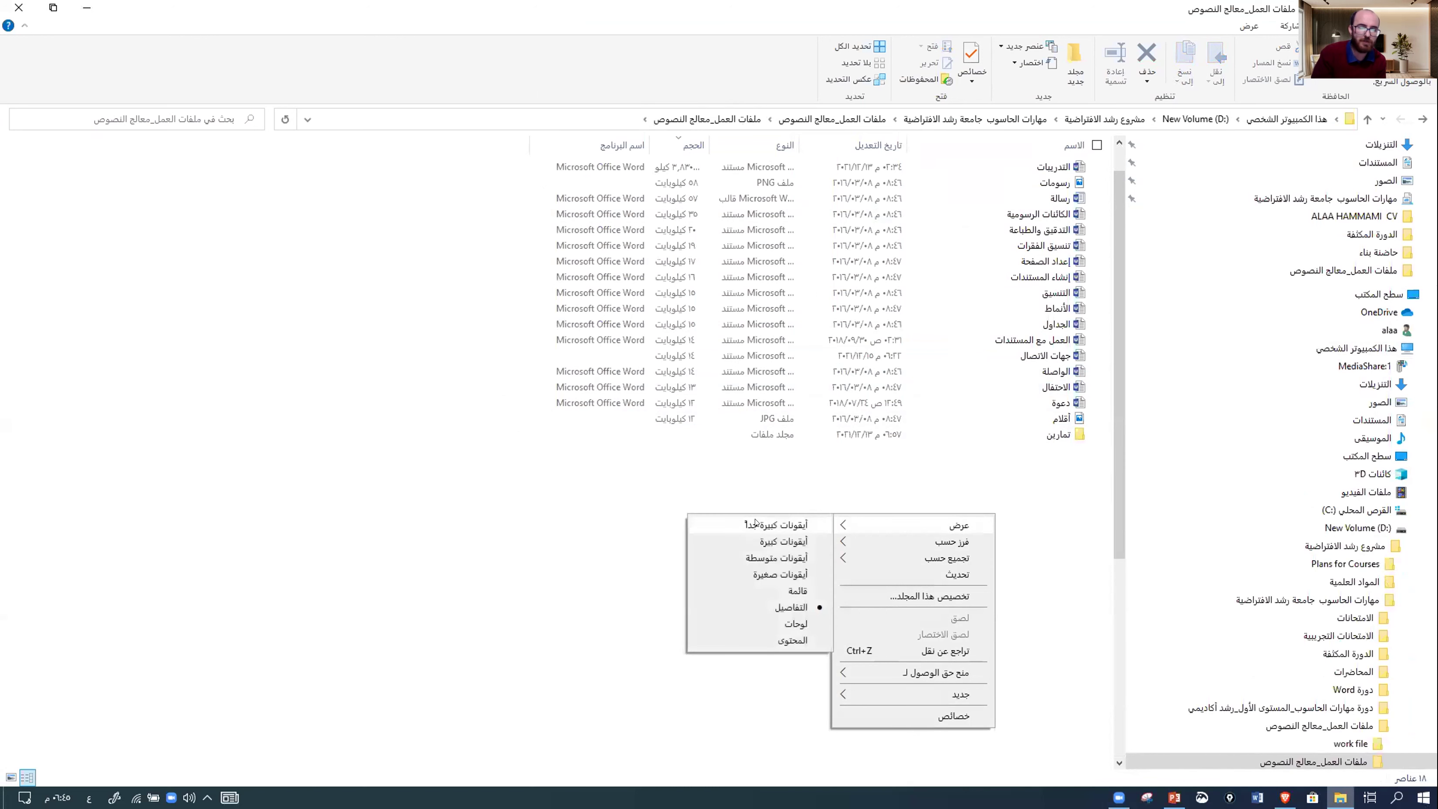
{"action": "left_click", "coordinate": [755, 524]}
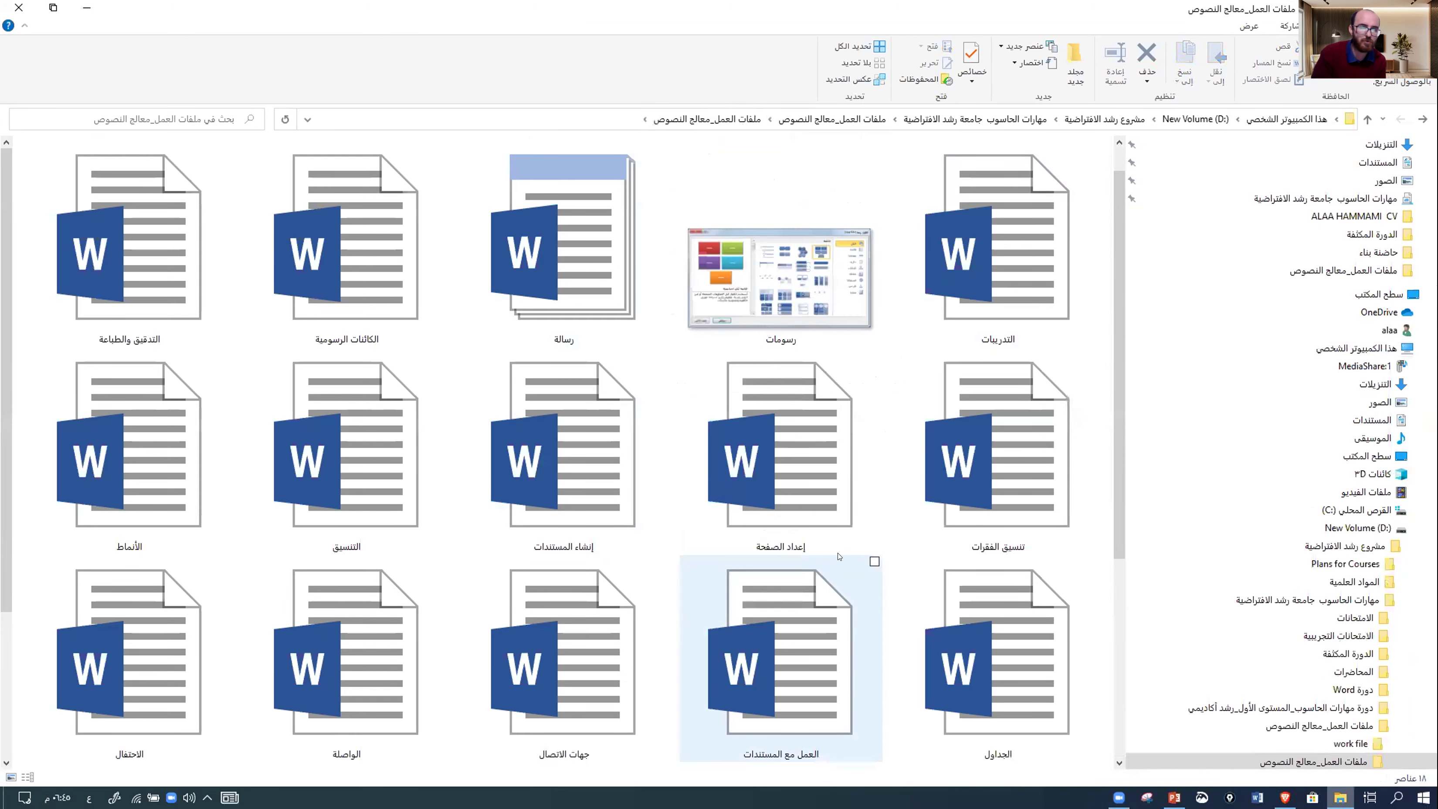
{"action": "left_click", "coordinate": [1249, 26]}
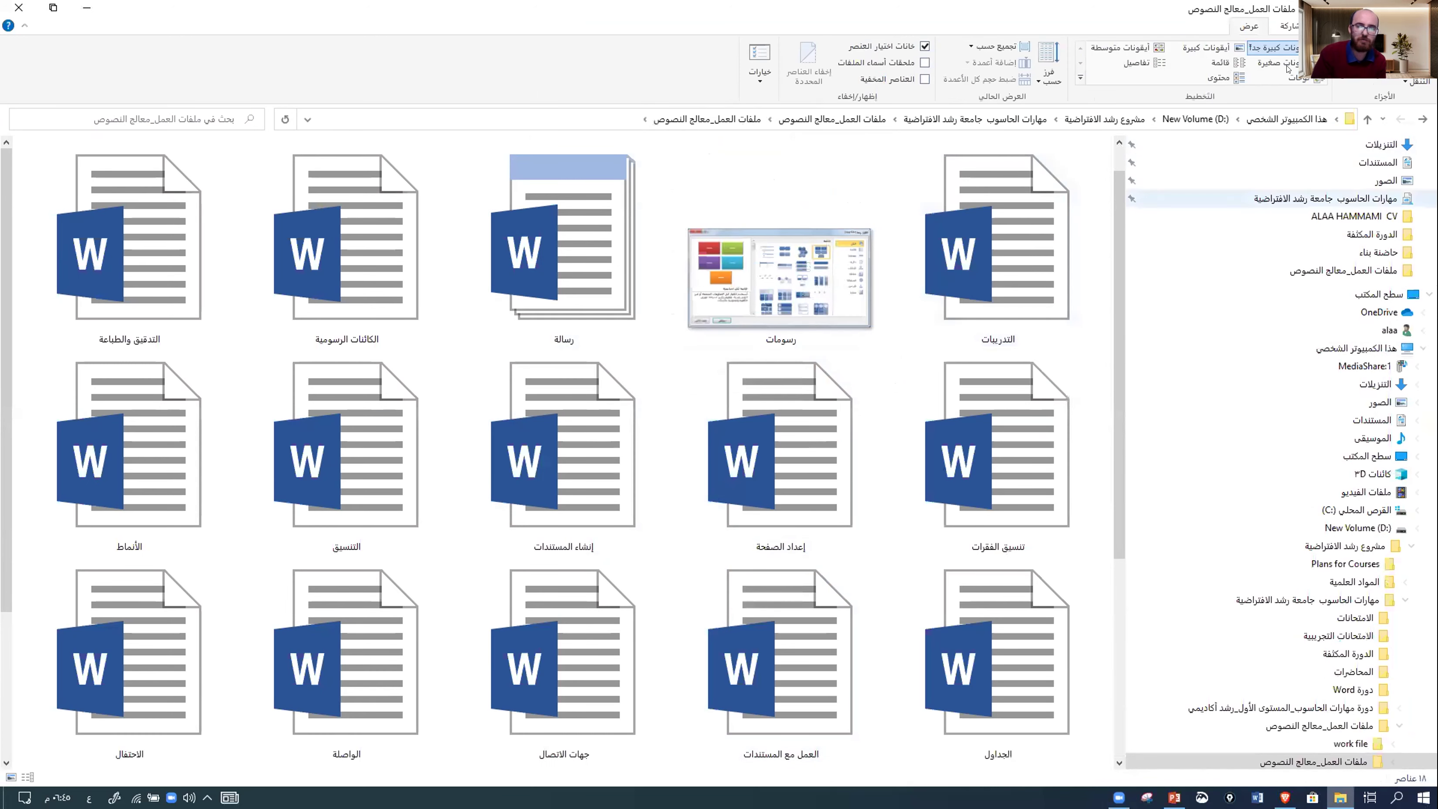
{"action": "left_click", "coordinate": [1281, 64]}
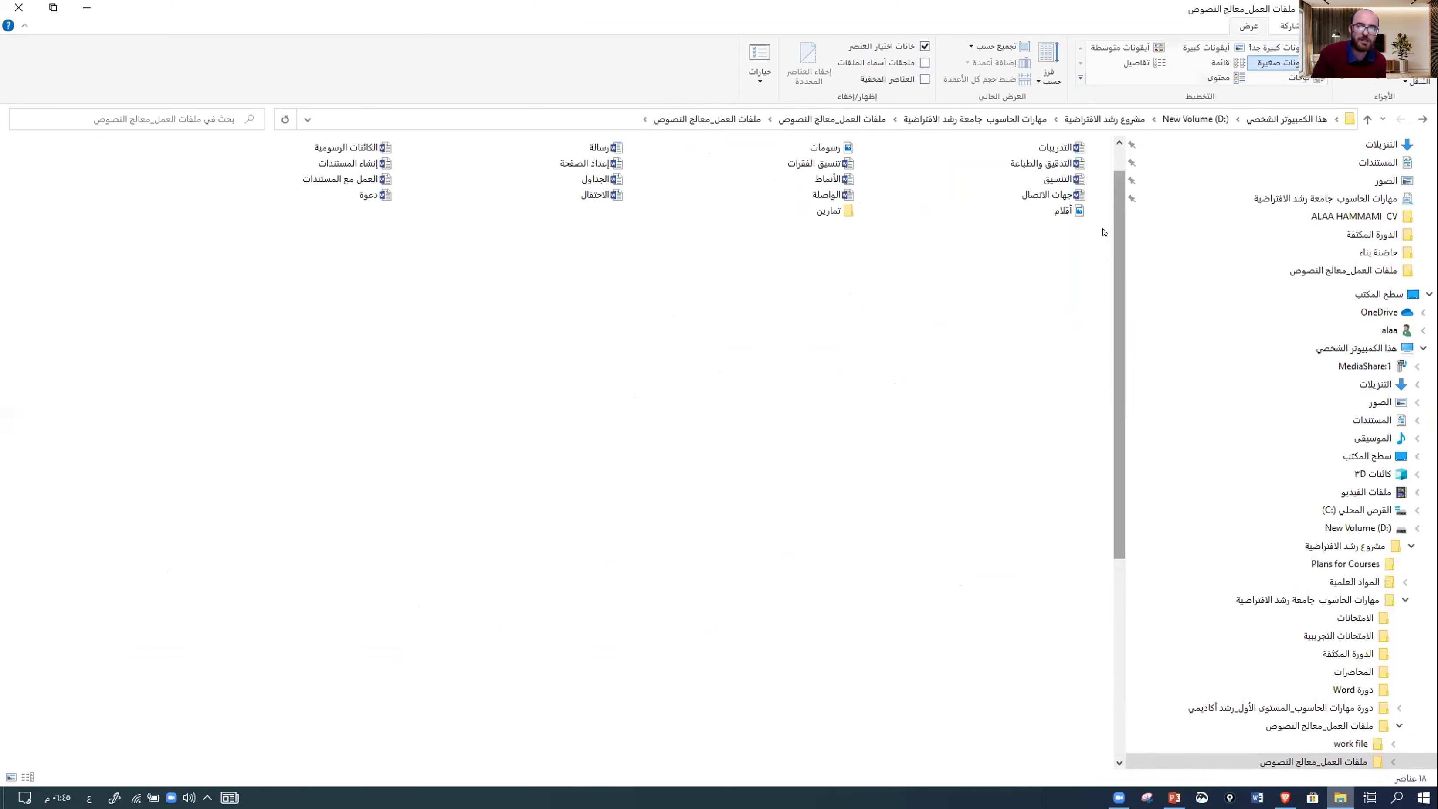
{"action": "left_click", "coordinate": [1201, 50]}
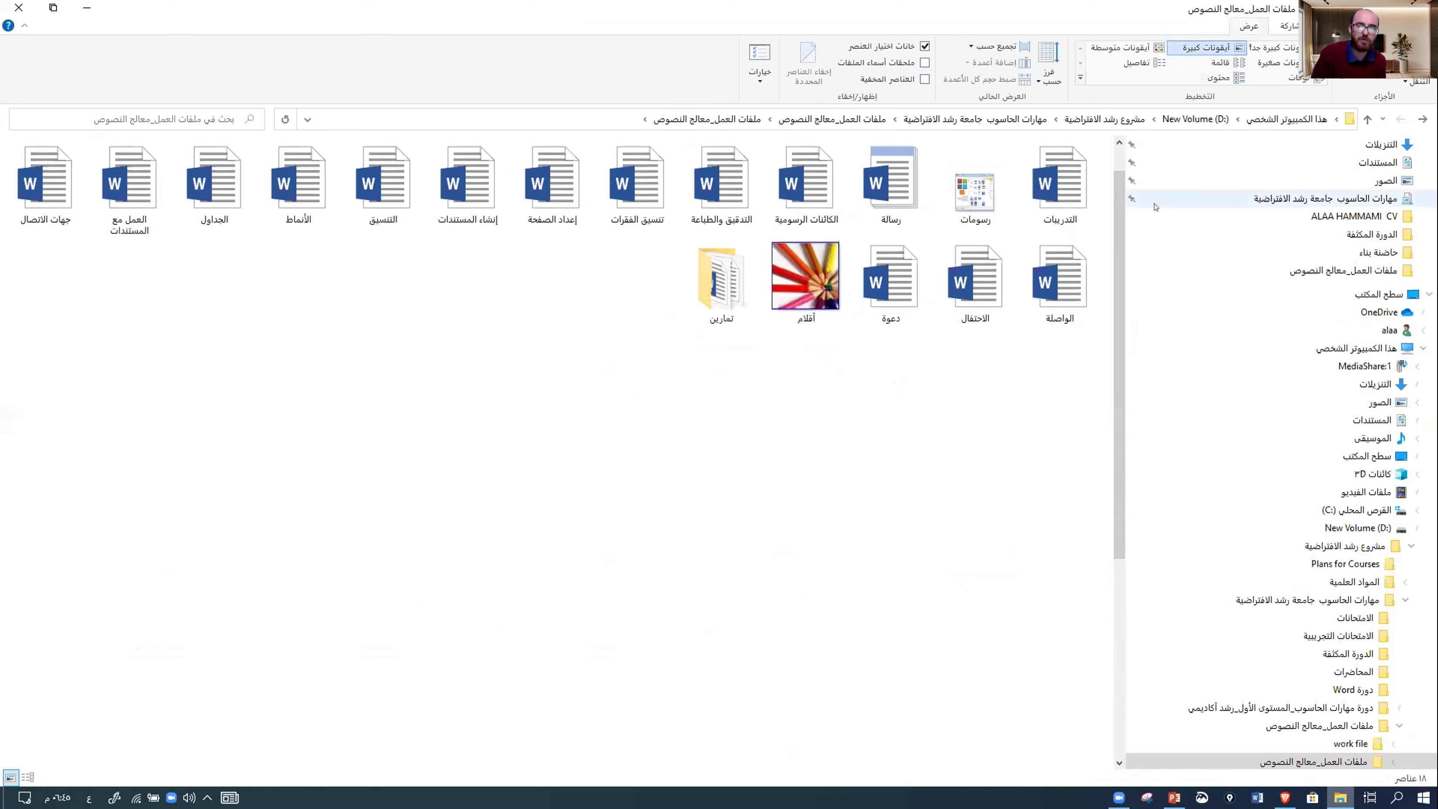
{"action": "left_click", "coordinate": [1124, 47]}
- Preview the folder's files in the large icons, extra large icons, tiles, content, list and details layouts
{"action": "left_click", "coordinate": [1217, 48]}
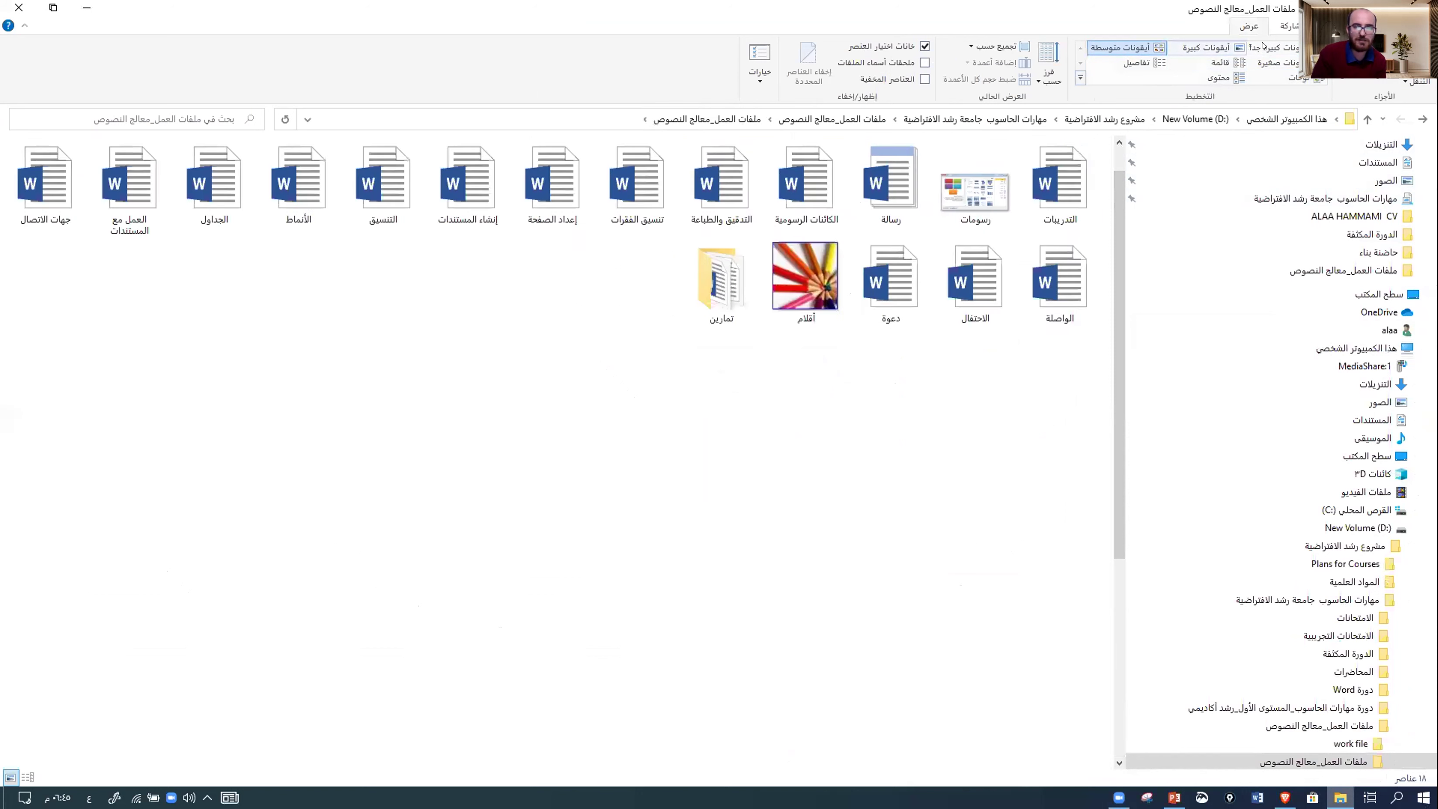
{"action": "left_click", "coordinate": [1270, 46]}
{"action": "left_click", "coordinate": [1284, 77]}
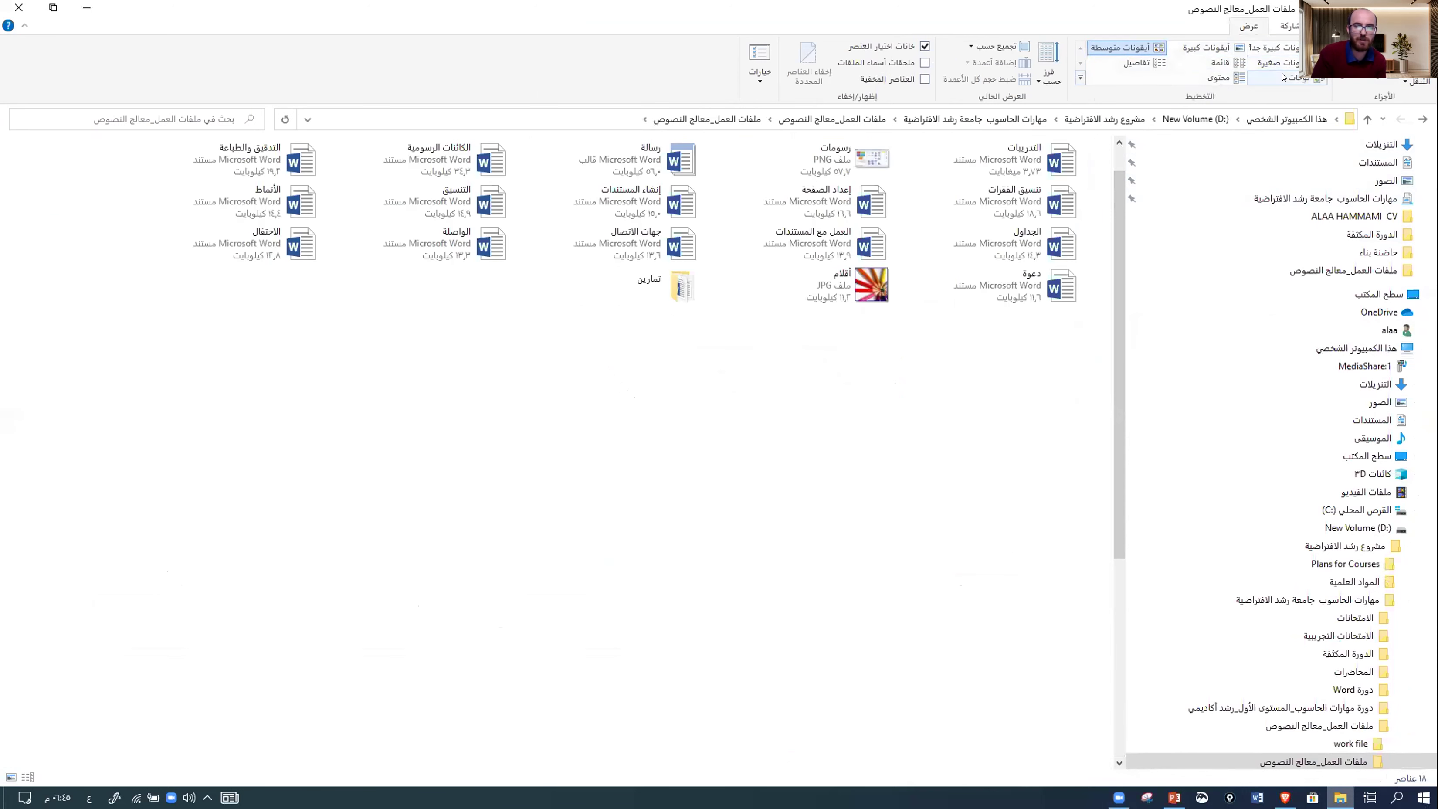
{"action": "left_click", "coordinate": [1223, 77]}
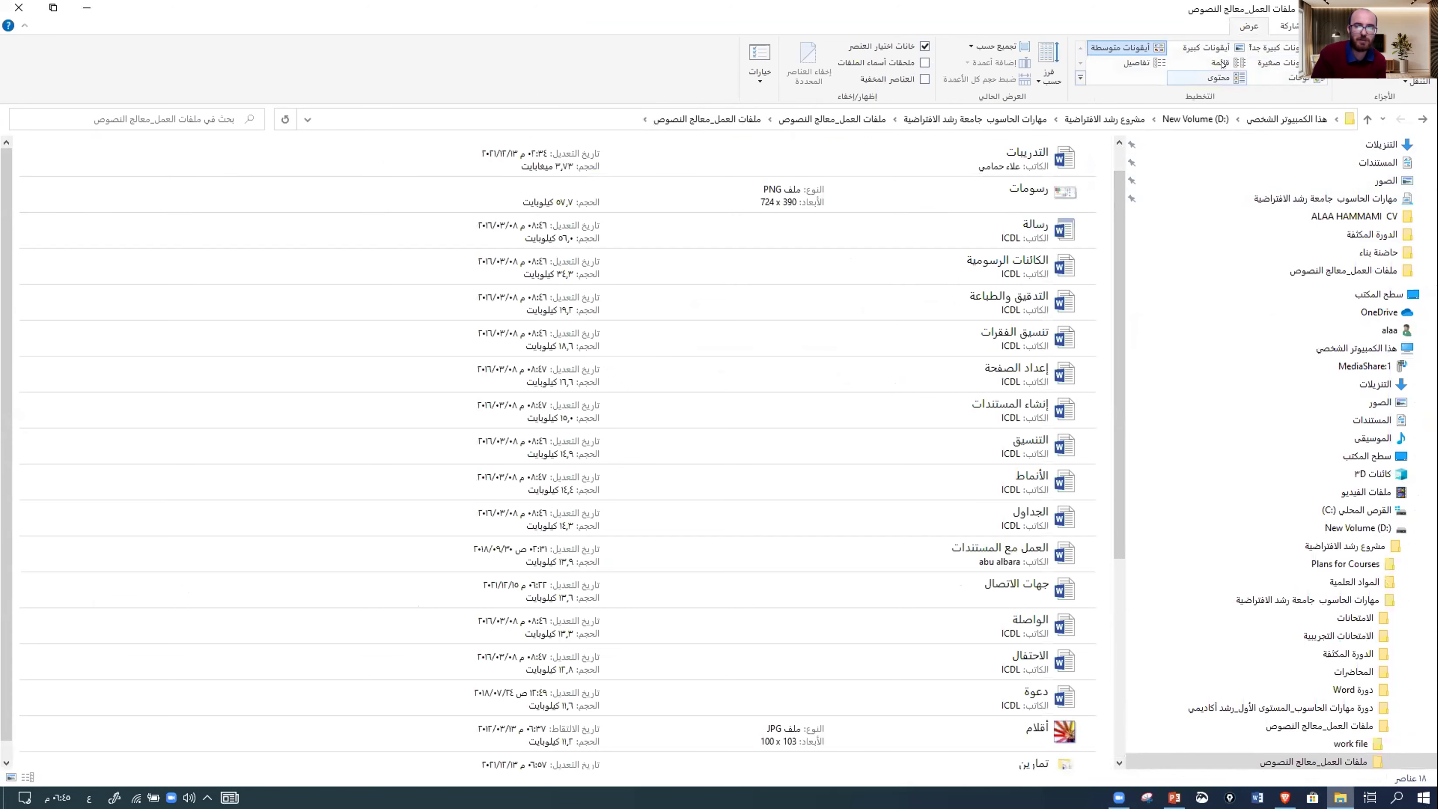
{"action": "left_click", "coordinate": [1222, 63]}
{"action": "left_click", "coordinate": [1116, 63]}
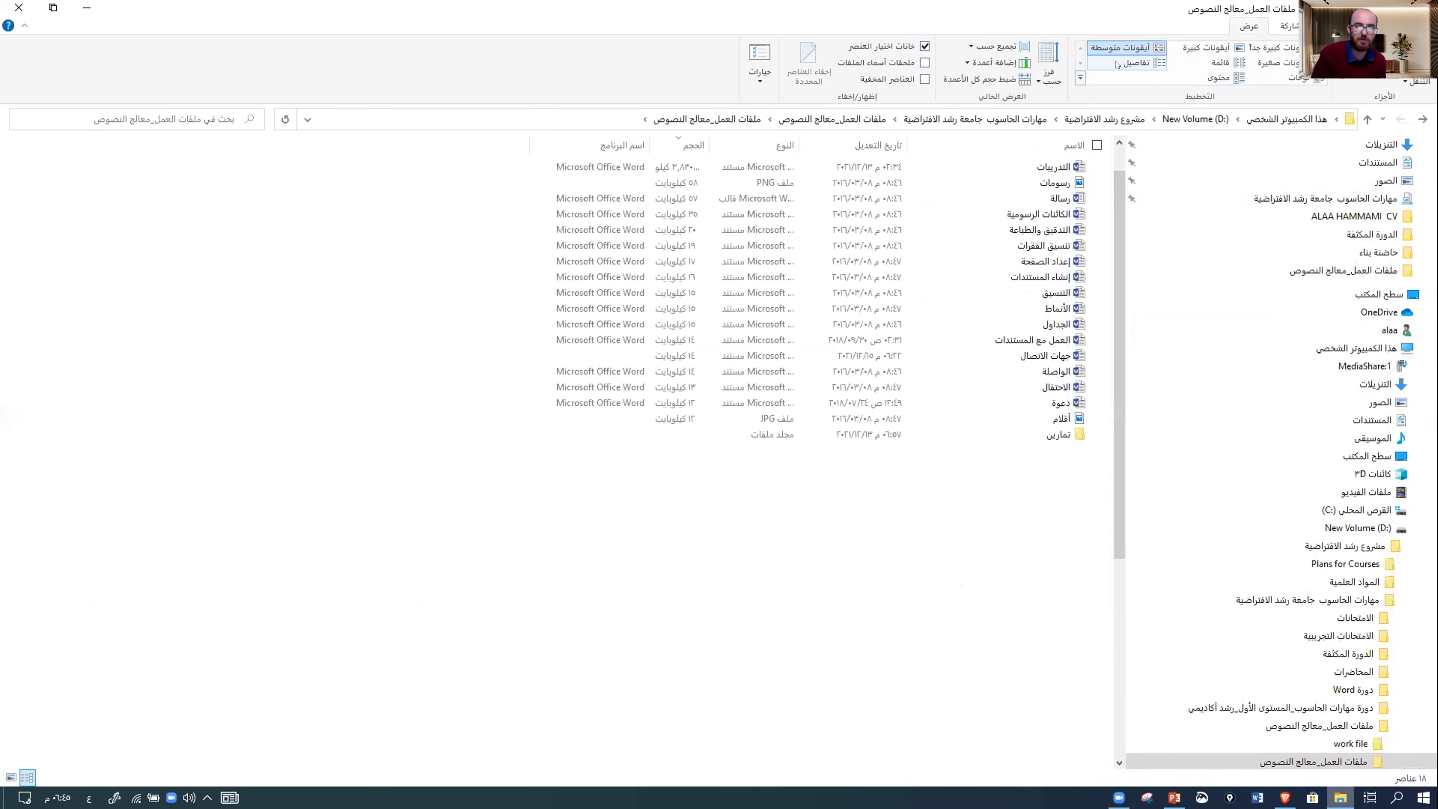
- Look through the criteria for grouping the folder's files and close the list without choosing one
{"action": "left_click", "coordinate": [1045, 78]}
{"action": "left_click", "coordinate": [988, 45]}
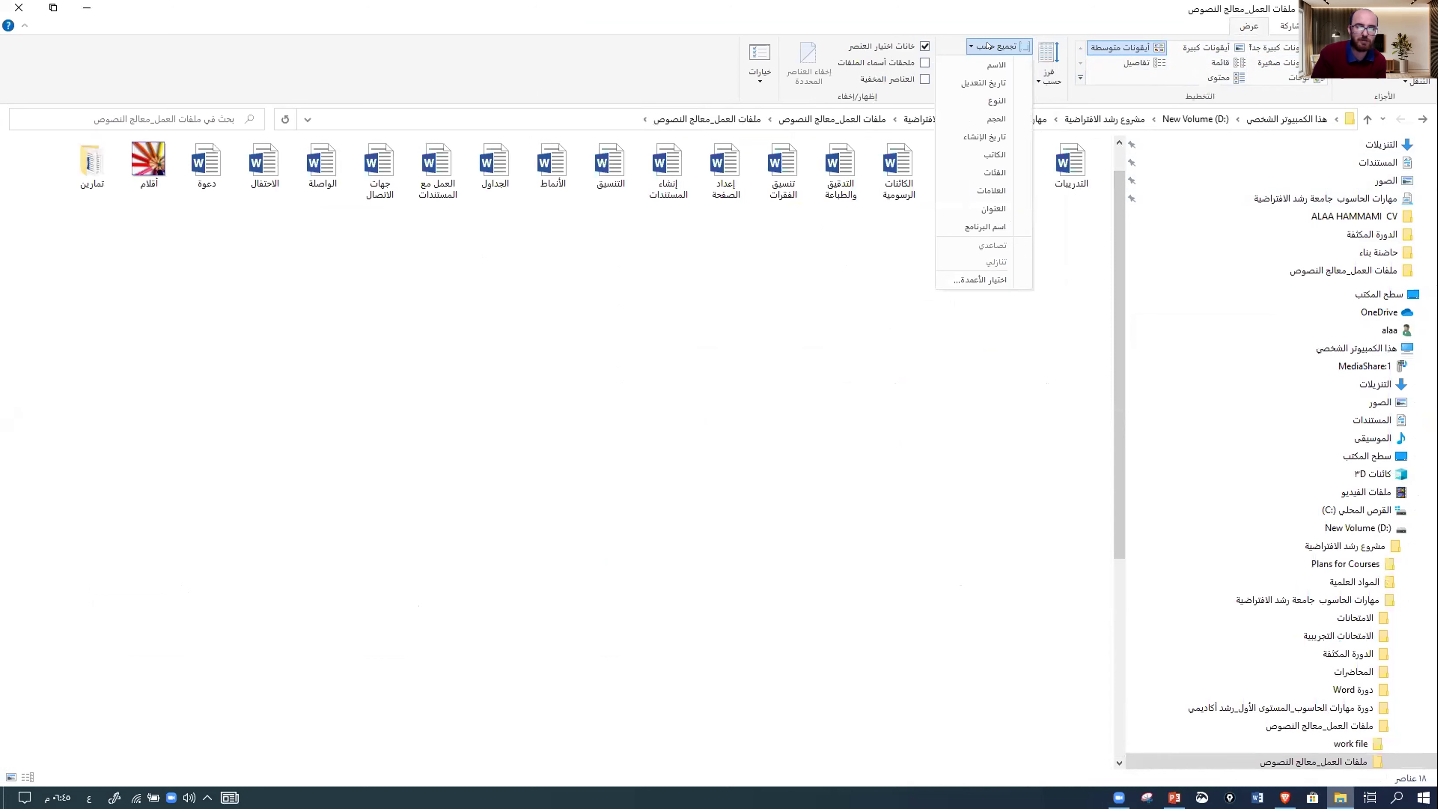
{"action": "left_click", "coordinate": [721, 352]}
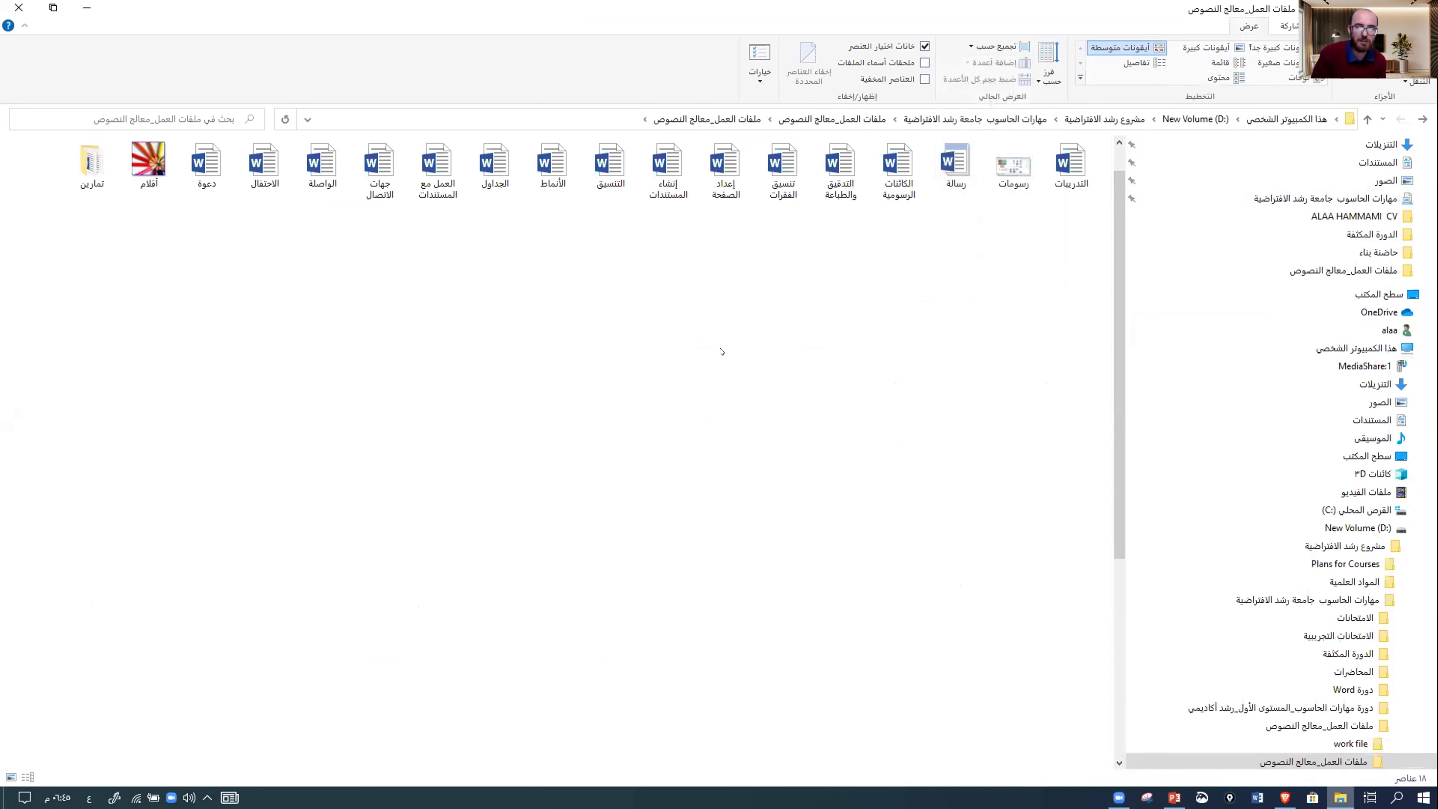
- Create a new Microsoft Publisher document in the folder and name it 1
{"action": "right_click", "coordinate": [815, 386]}
{"action": "mouse_move", "coordinate": [757, 560]}
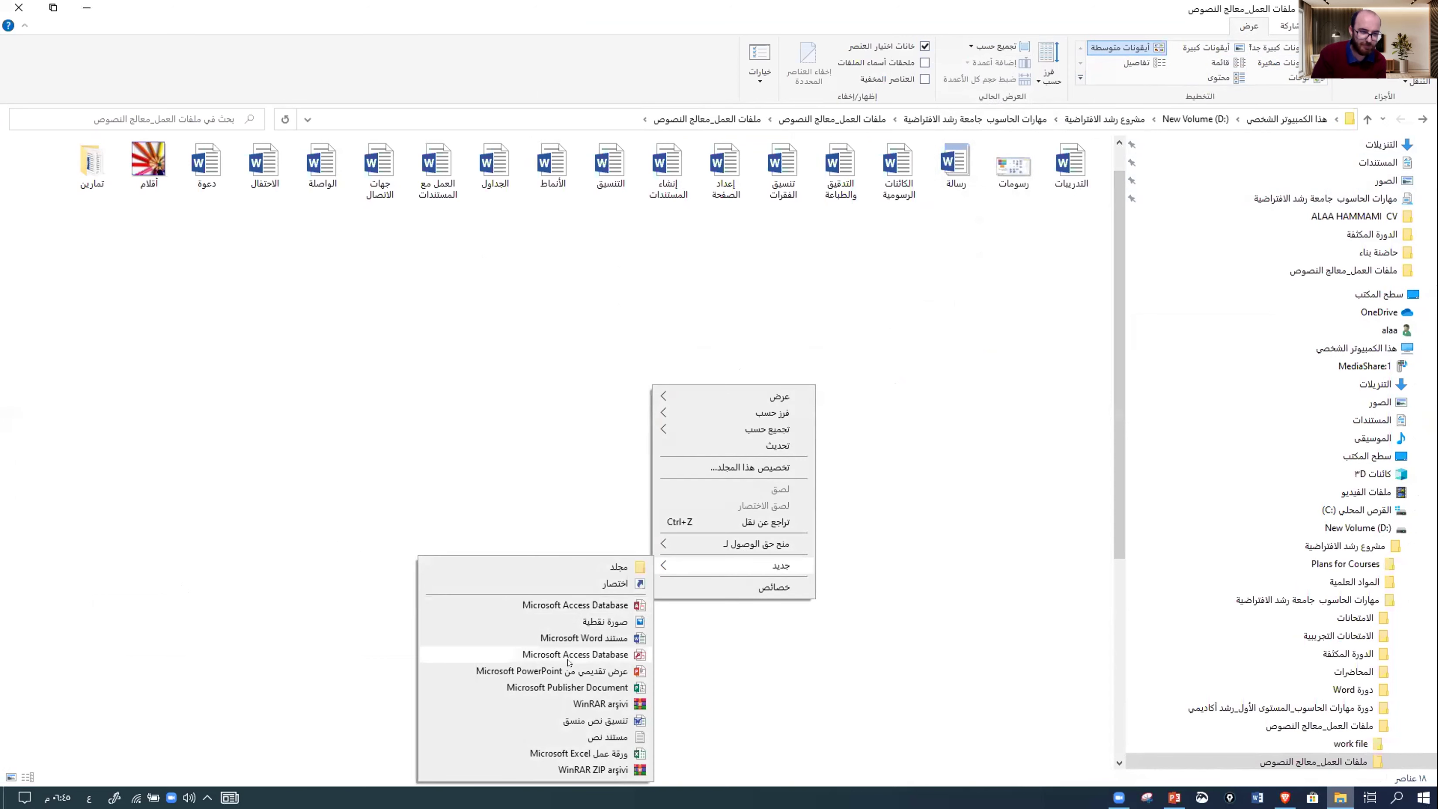
{"action": "left_click", "coordinate": [600, 689]}
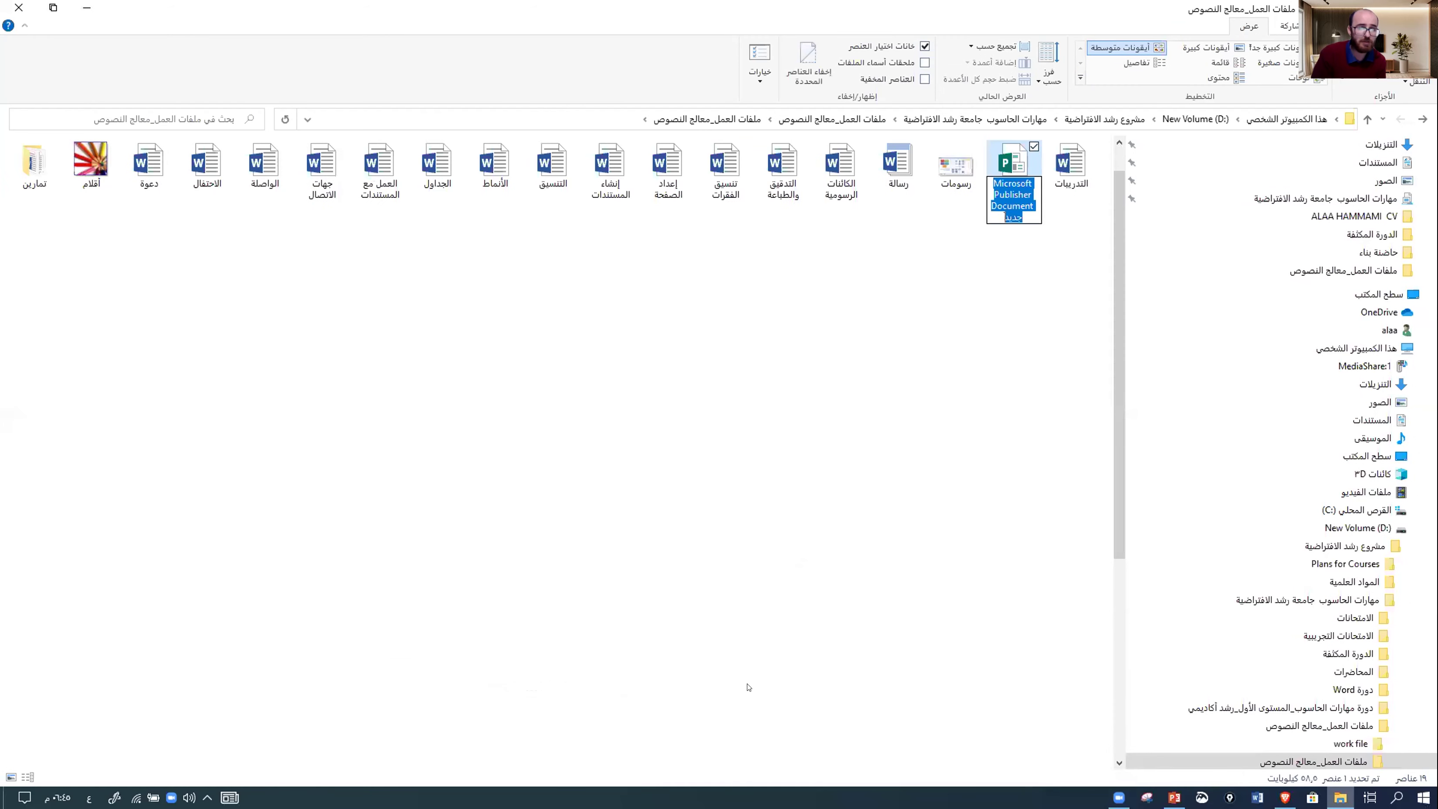
{"action": "type", "text": "1"}
{"action": "key", "text": "Return"}
- Add another Microsoft Publisher document to the folder and name it 2
{"action": "right_click", "coordinate": [779, 498]}
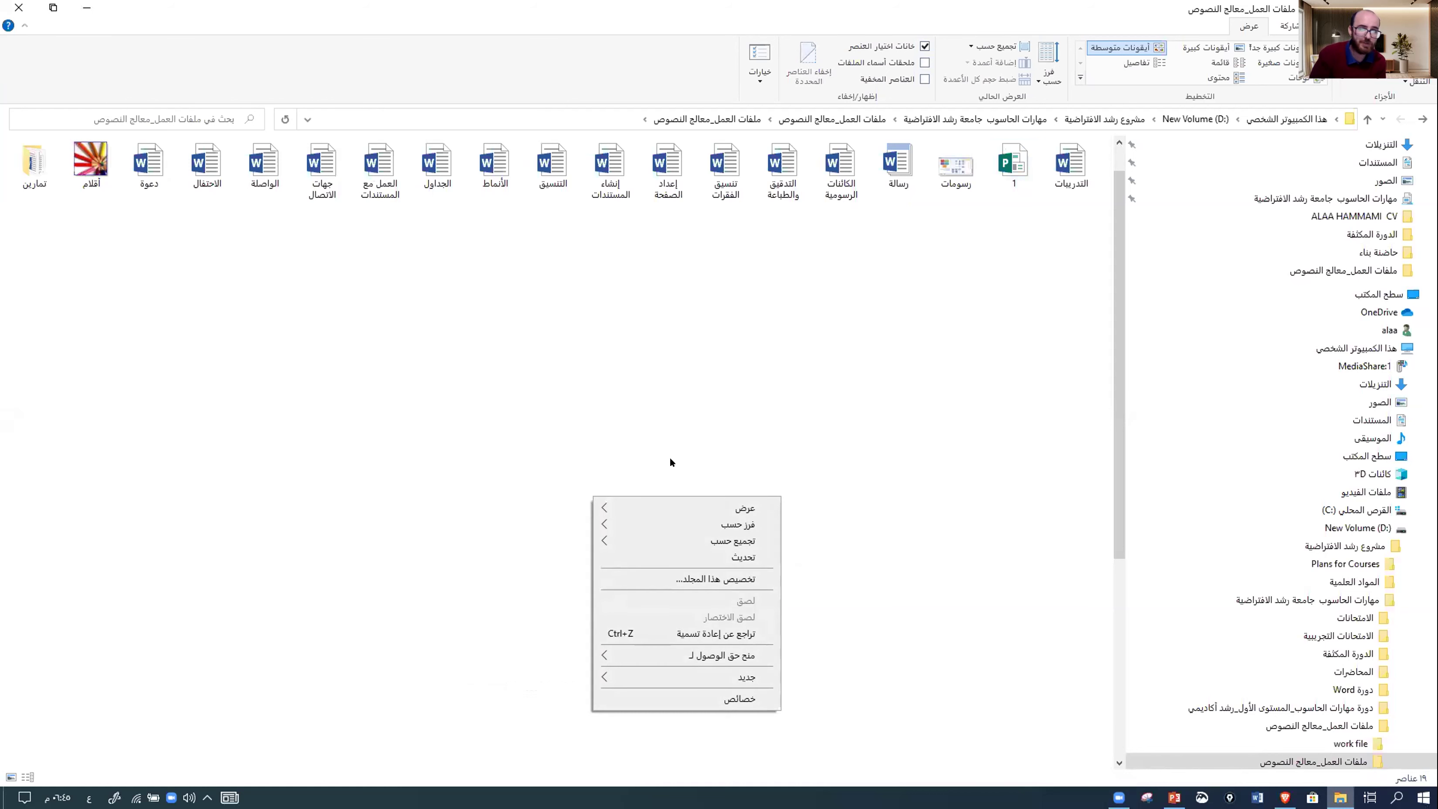
{"action": "mouse_move", "coordinate": [695, 680]}
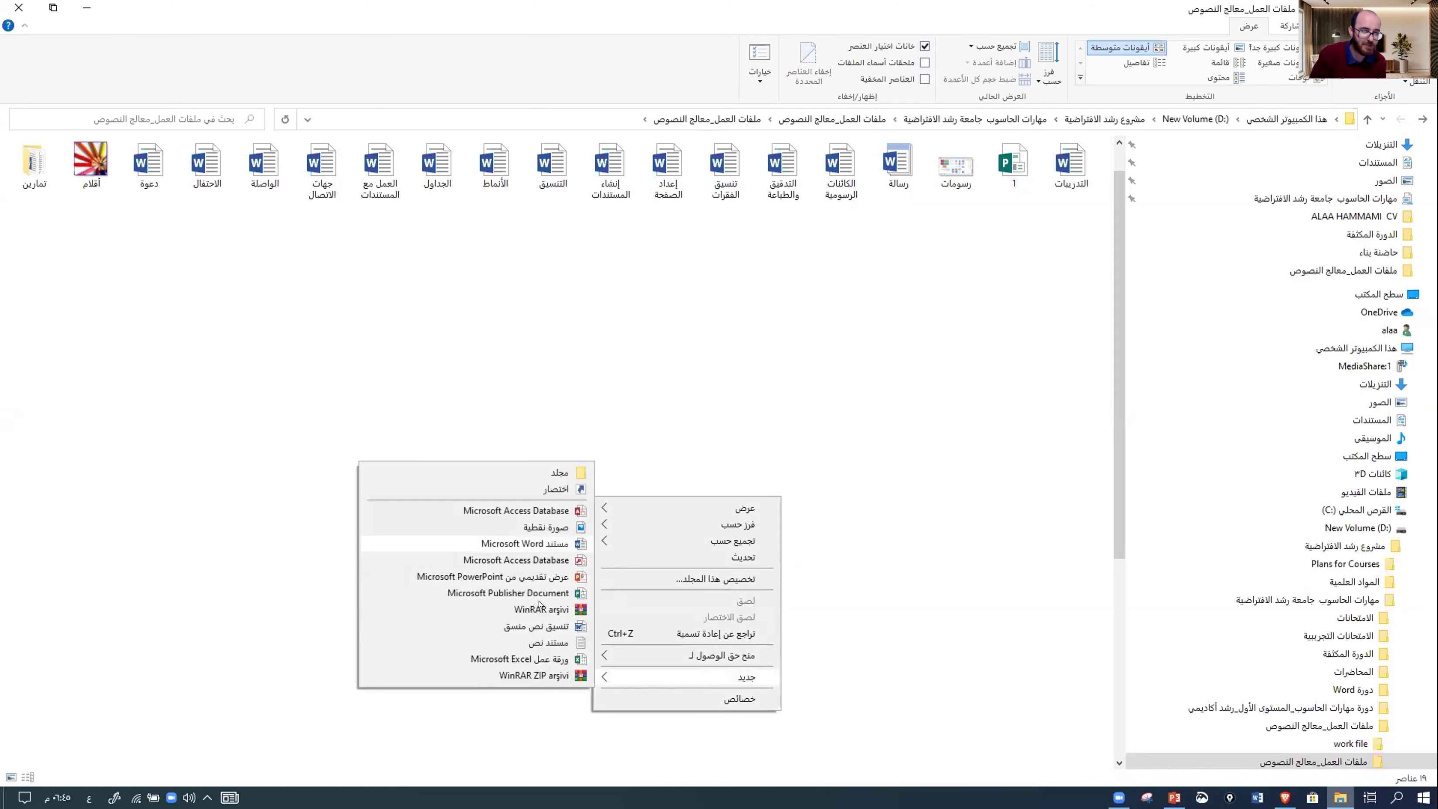
{"action": "left_click", "coordinate": [526, 593]}
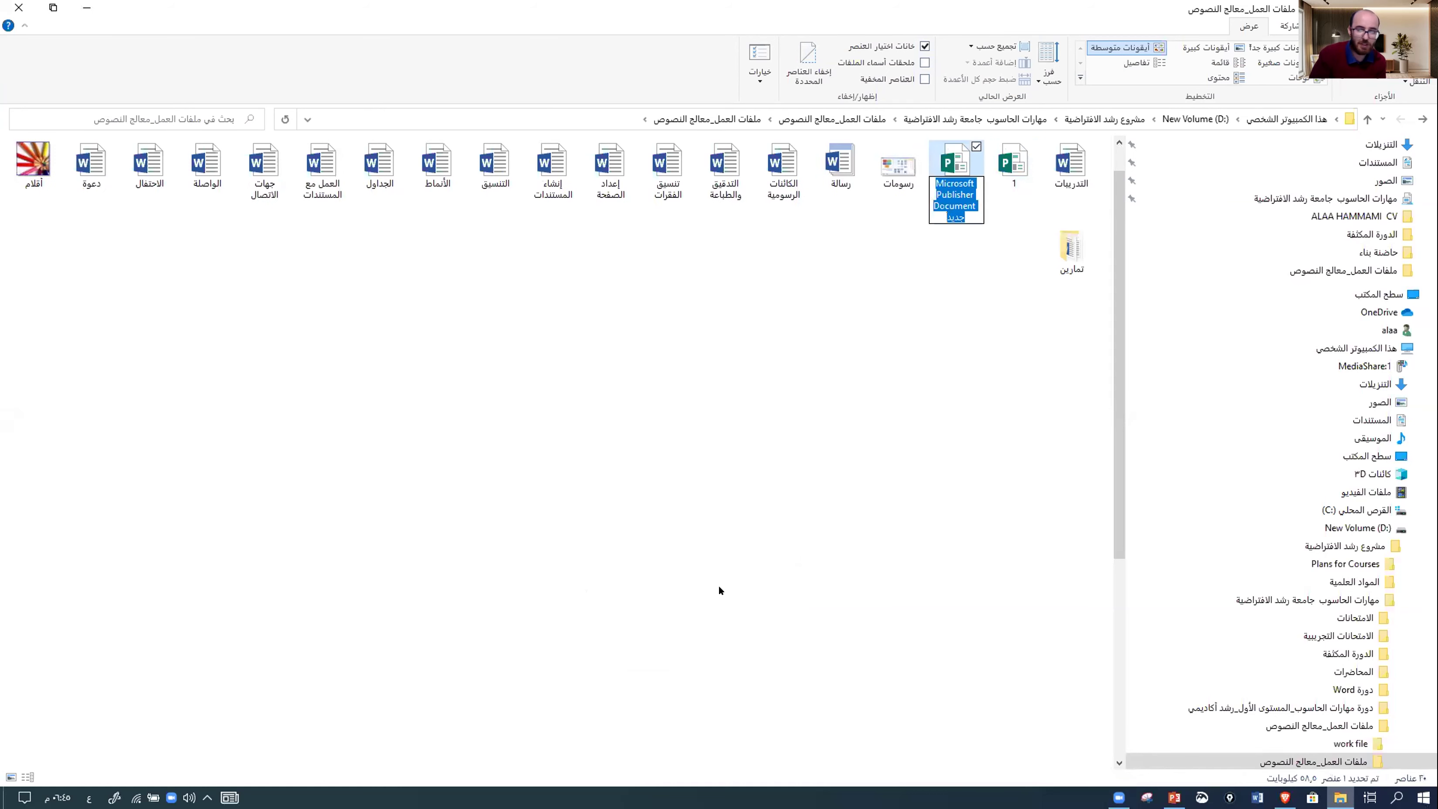
{"action": "type", "text": "2"}
{"action": "key", "text": "Return"}
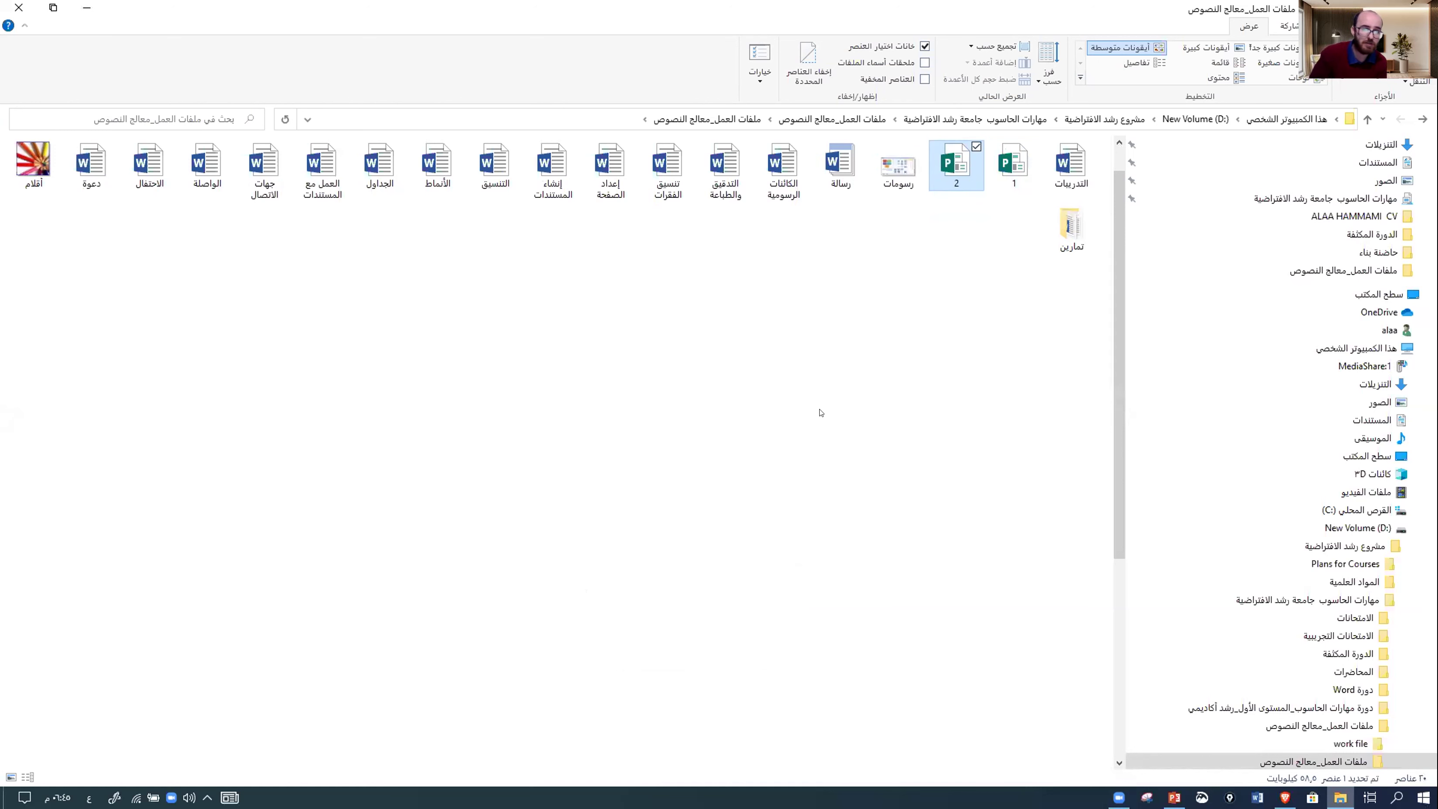
- Create a new Microsoft Excel worksheet (ورقة عمل) in the folder and name it 1
{"action": "right_click", "coordinate": [821, 412]}
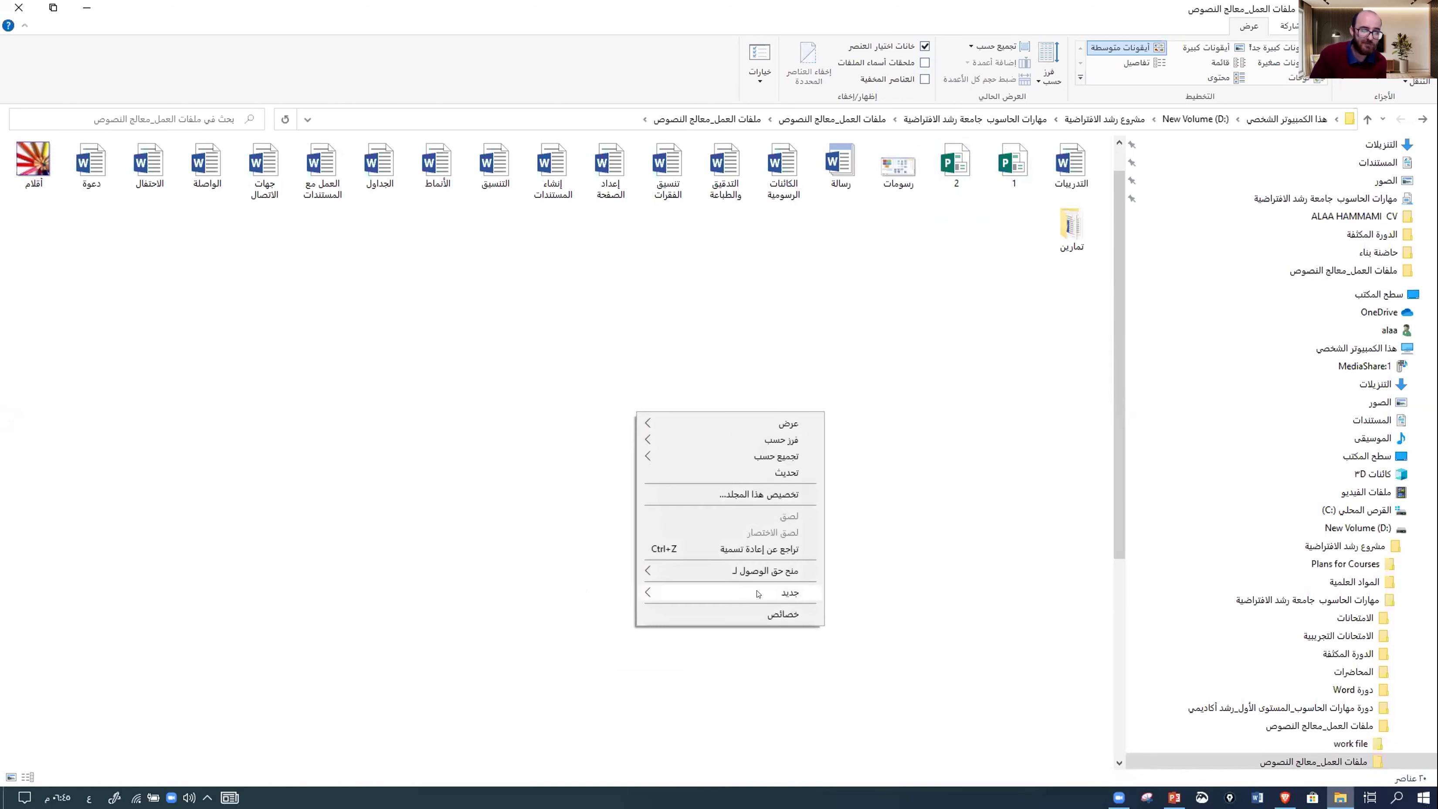
{"action": "mouse_move", "coordinate": [730, 591]}
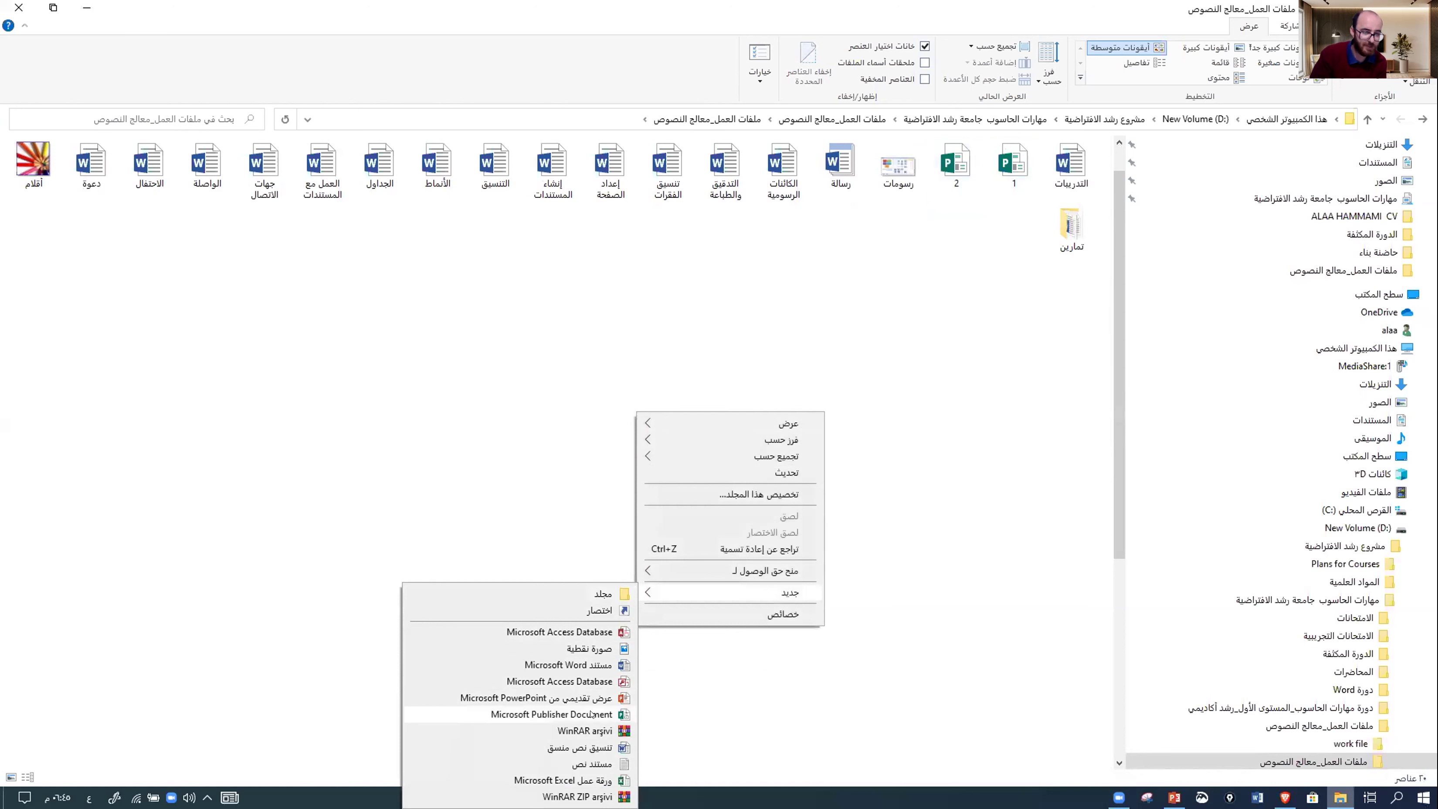
{"action": "left_click", "coordinate": [566, 780]}
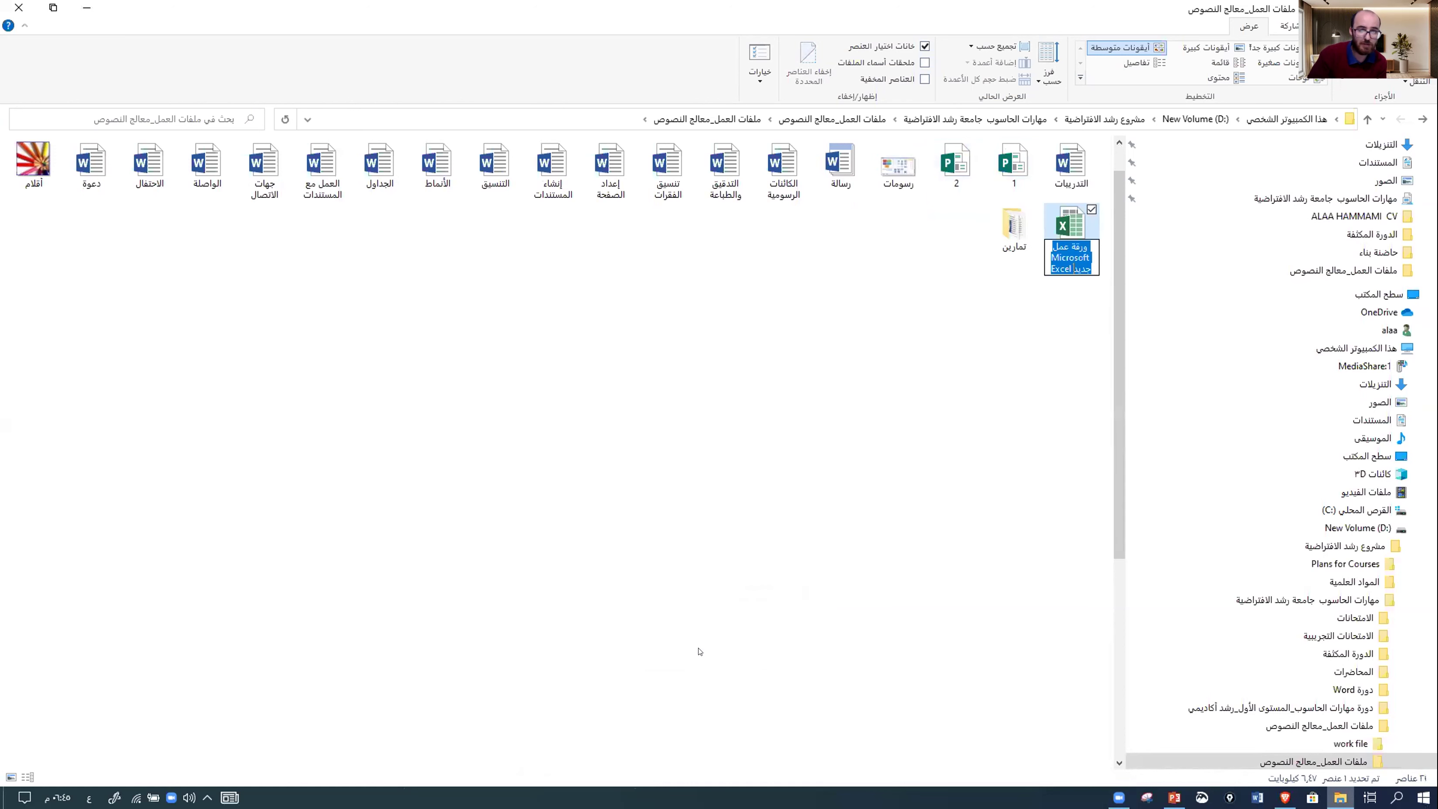
{"action": "type", "text": "1"}
{"action": "key", "text": "Return"}
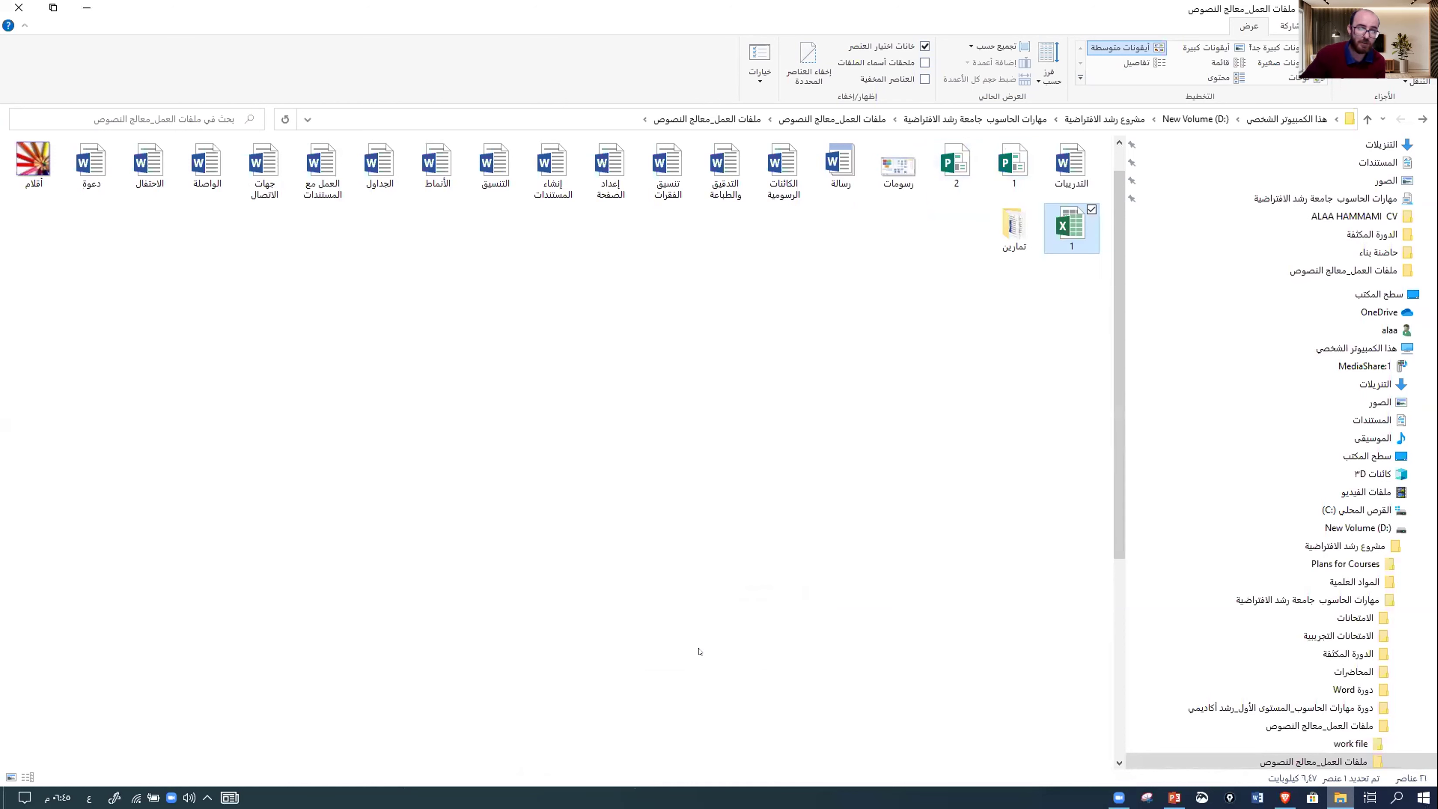
- Create a second Microsoft Excel worksheet, try naming it 1 as well, and accept the suggested name 1 (2)
{"action": "right_click", "coordinate": [847, 376]}
{"action": "mouse_move", "coordinate": [749, 554]}
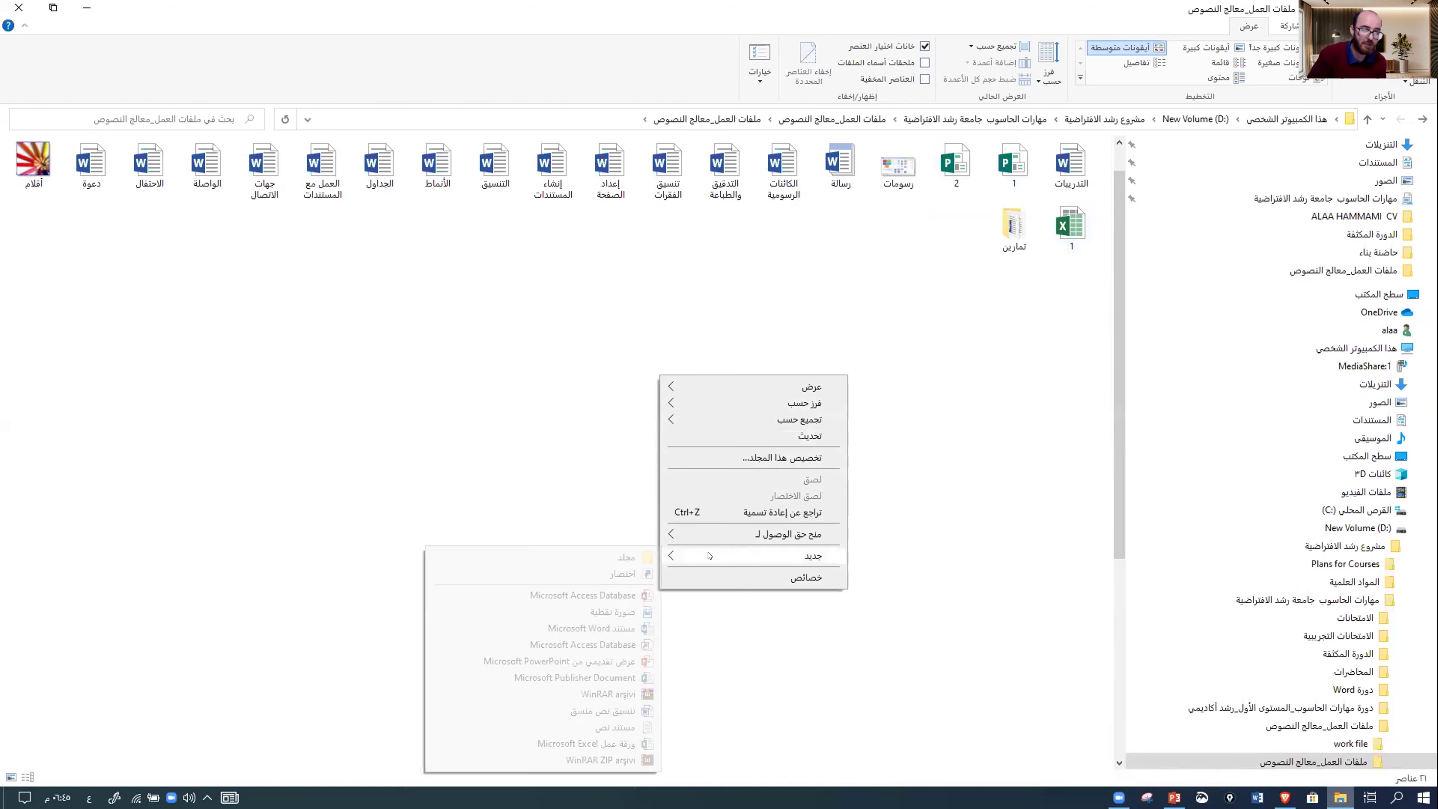
{"action": "left_click", "coordinate": [601, 739]}
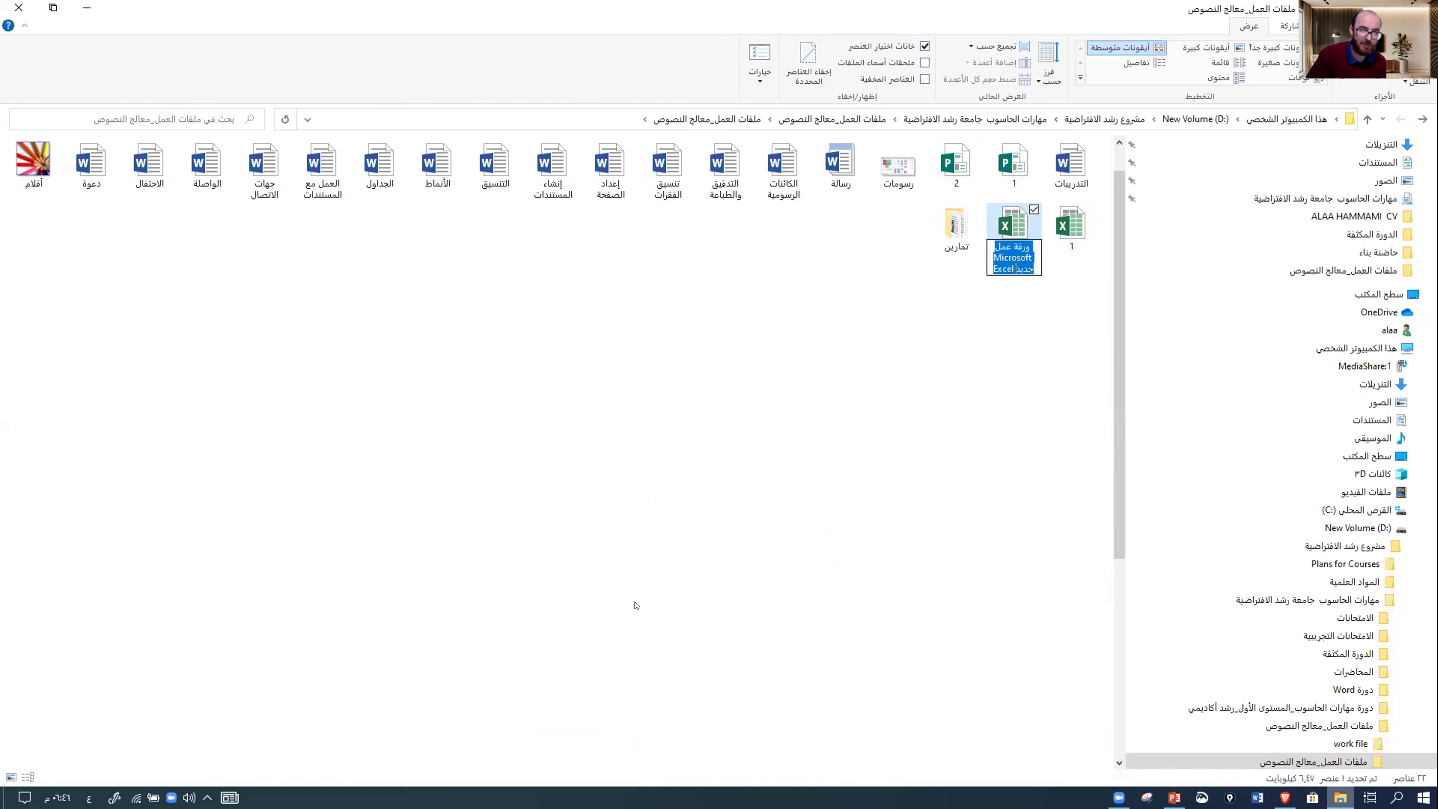
{"action": "type", "text": "1"}
{"action": "key", "text": "Return"}
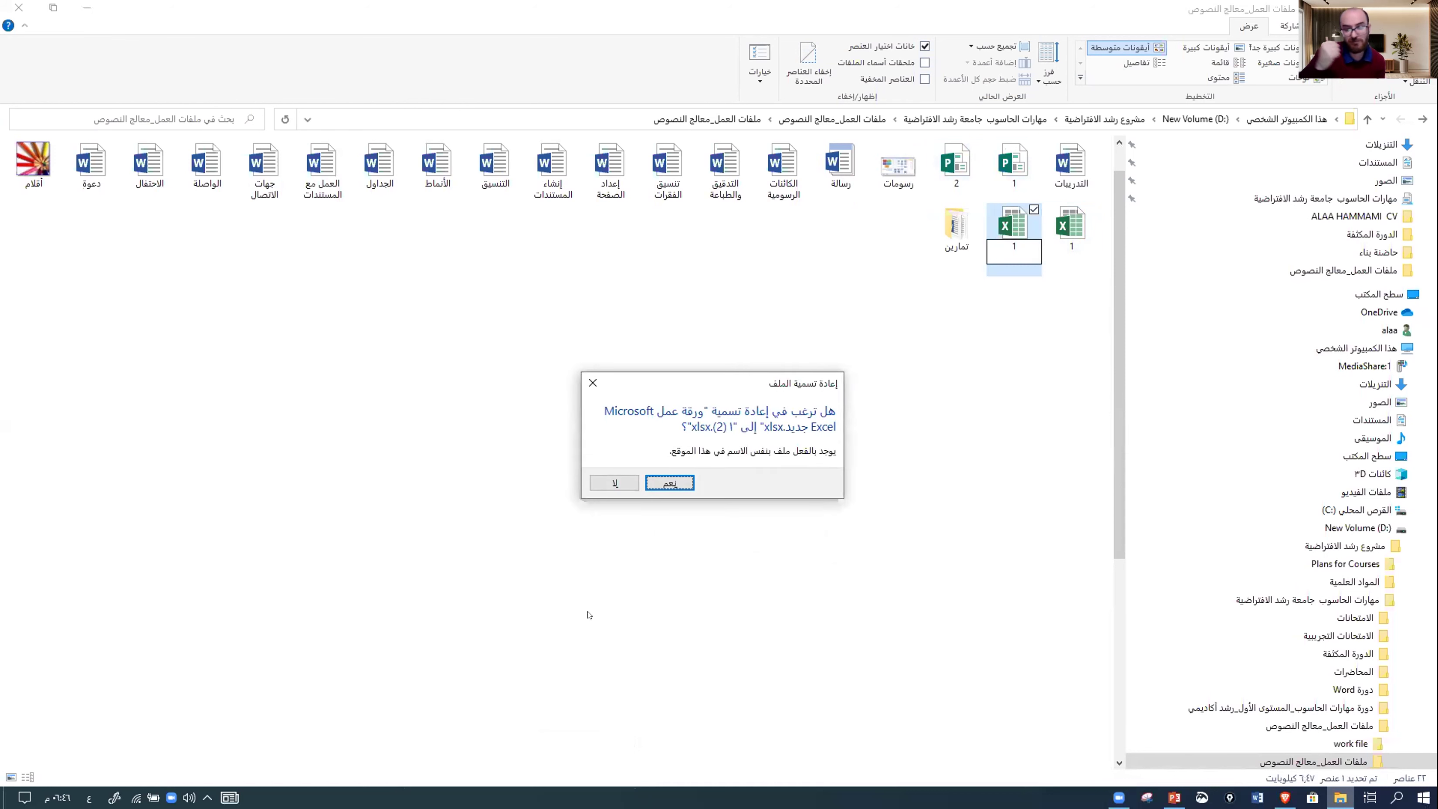
{"action": "left_click", "coordinate": [670, 483]}
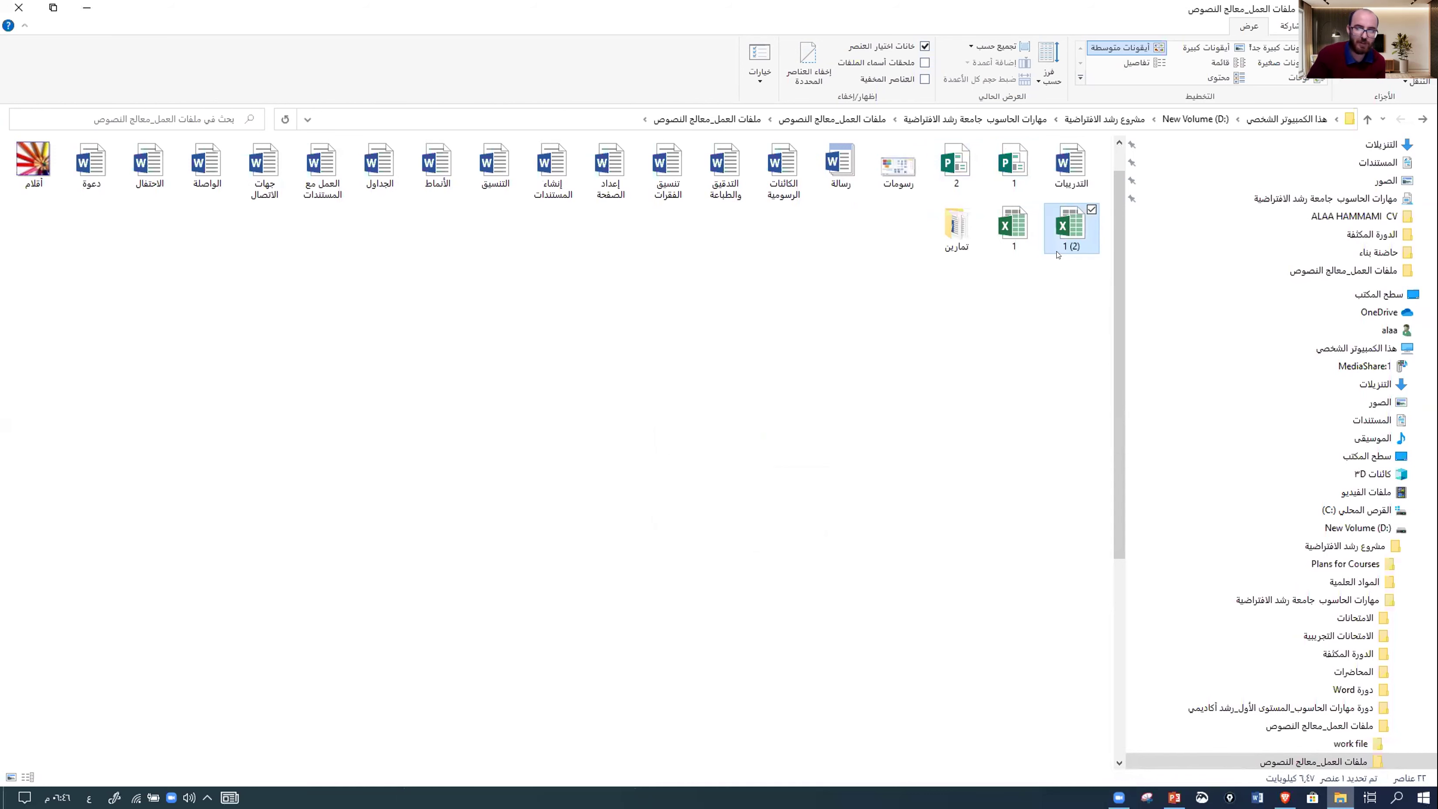
- Rename the Excel worksheet 1 (2) as 2 and deselect it
{"action": "left_click", "coordinate": [1078, 246]}
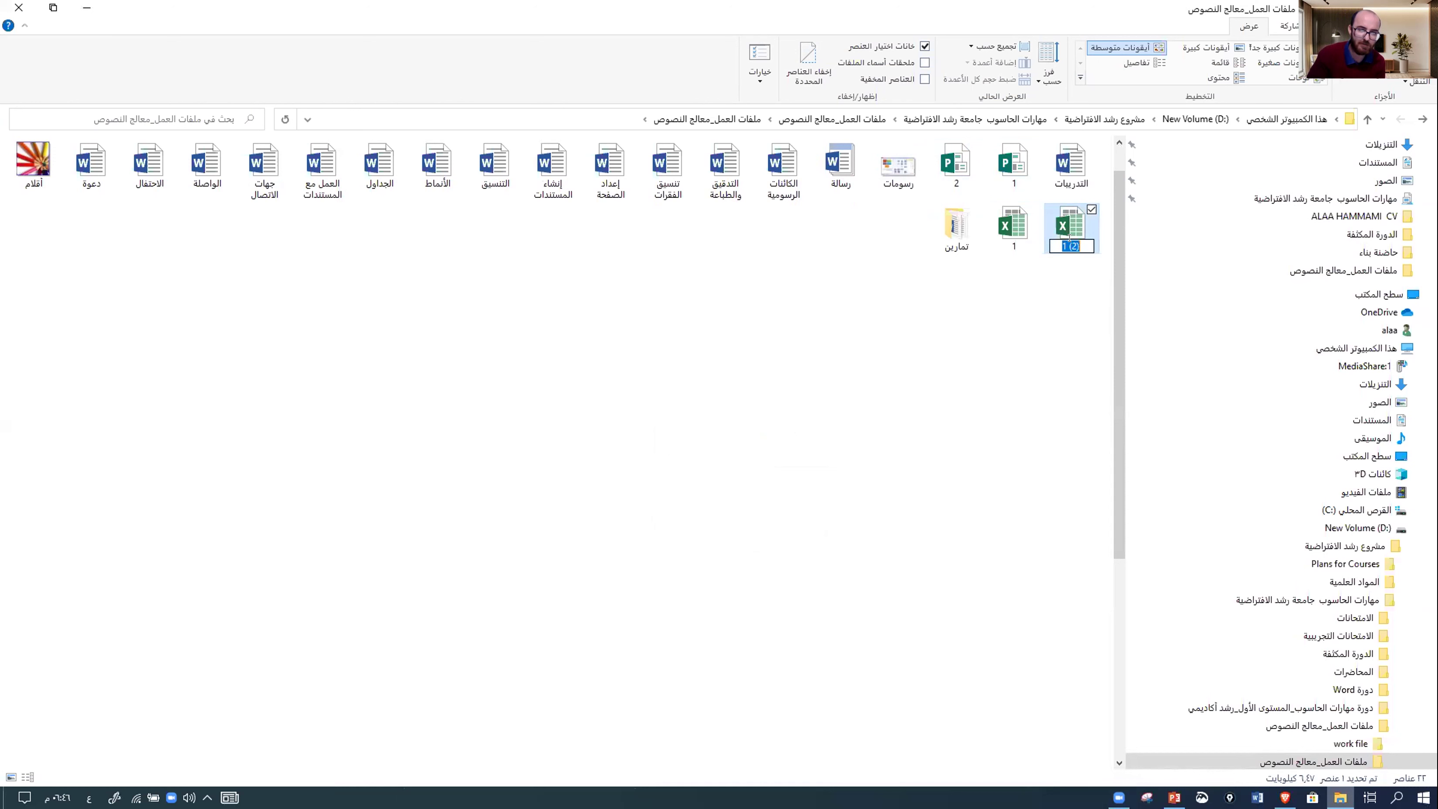
{"action": "type", "text": "2"}
{"action": "key", "text": "Return"}
{"action": "left_click", "coordinate": [925, 461]}
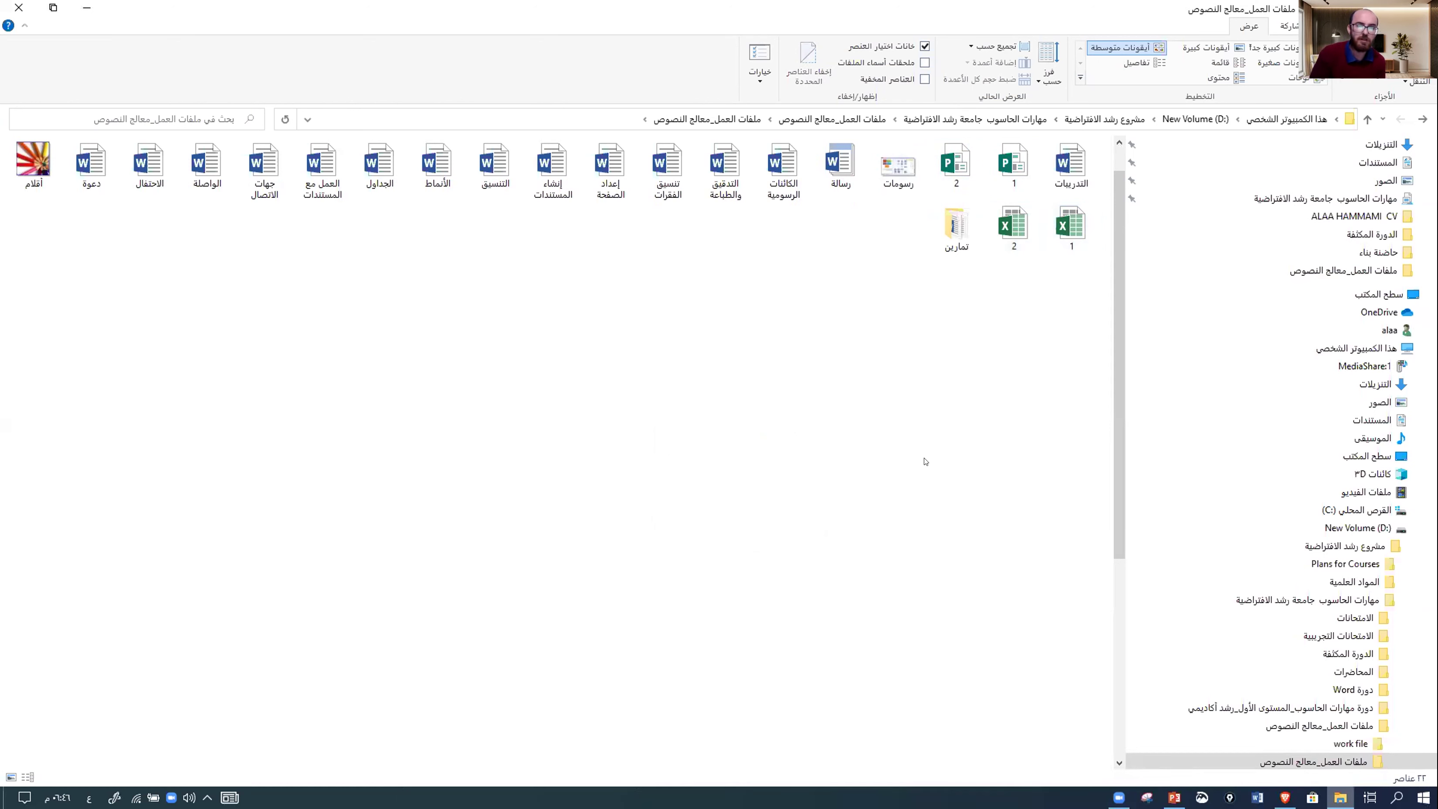
- Sort the folder's files by name (الاسم), then try the list layout and switch to details (تفاصيل)
{"action": "left_click", "coordinate": [1049, 63]}
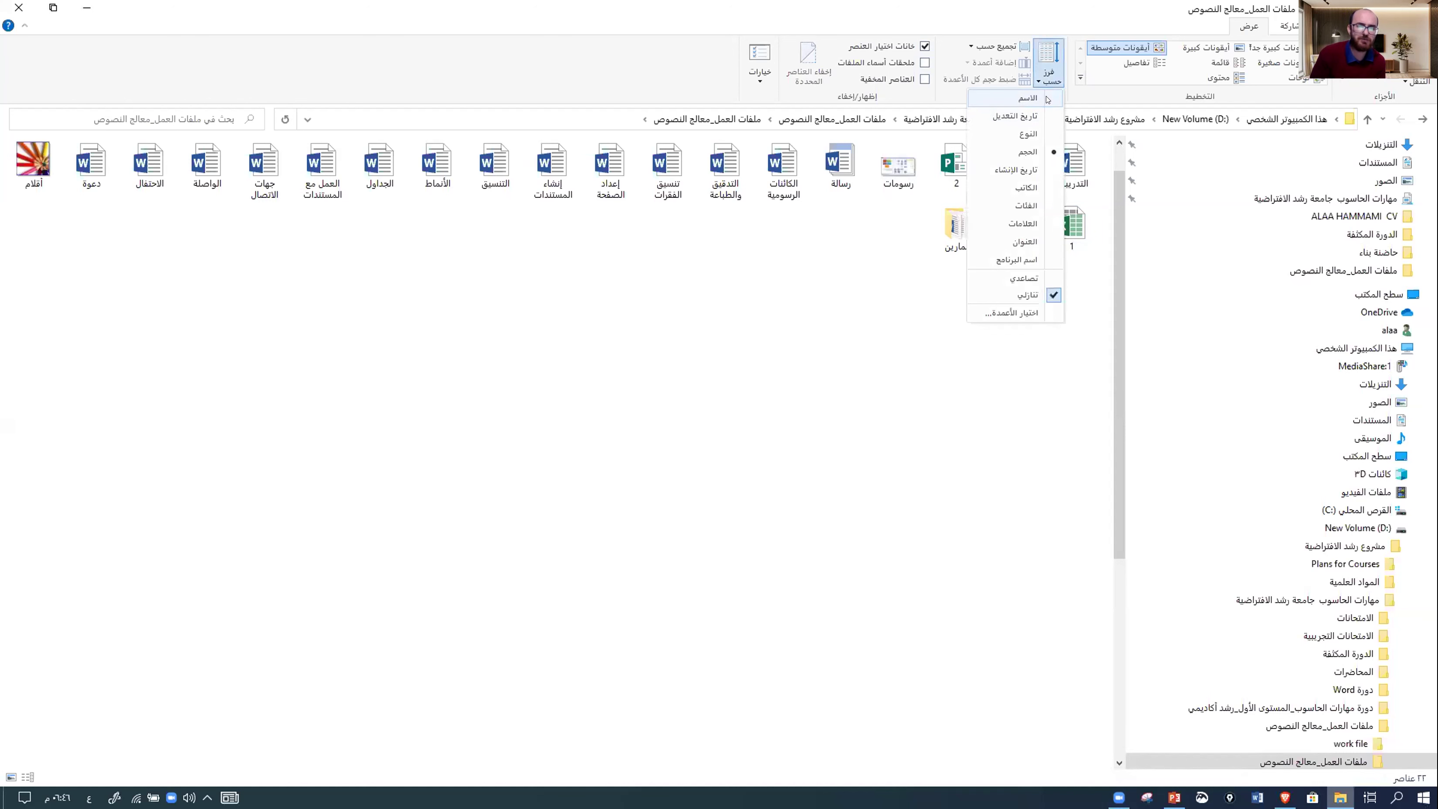
{"action": "left_click", "coordinate": [1047, 98]}
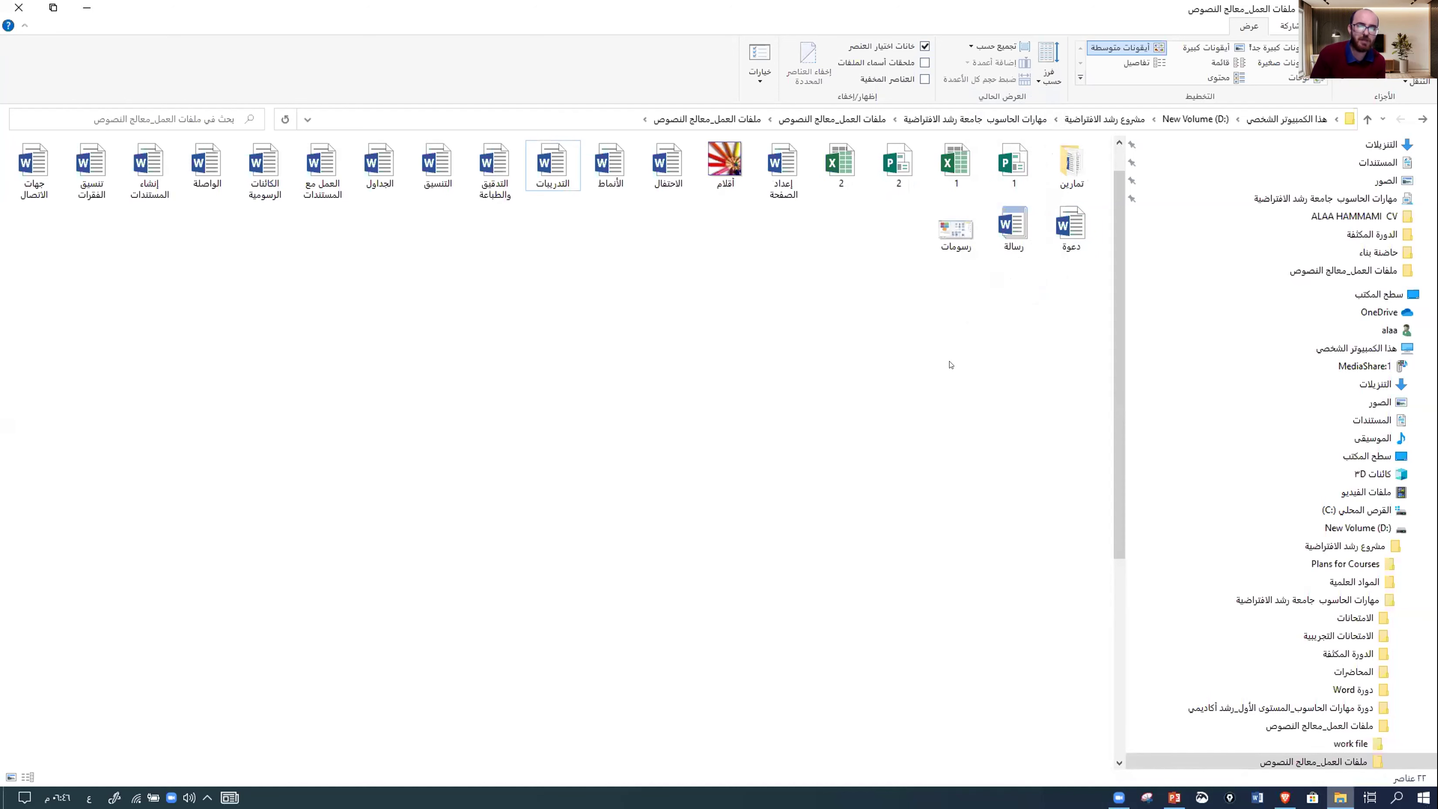
{"action": "left_click", "coordinate": [1217, 62]}
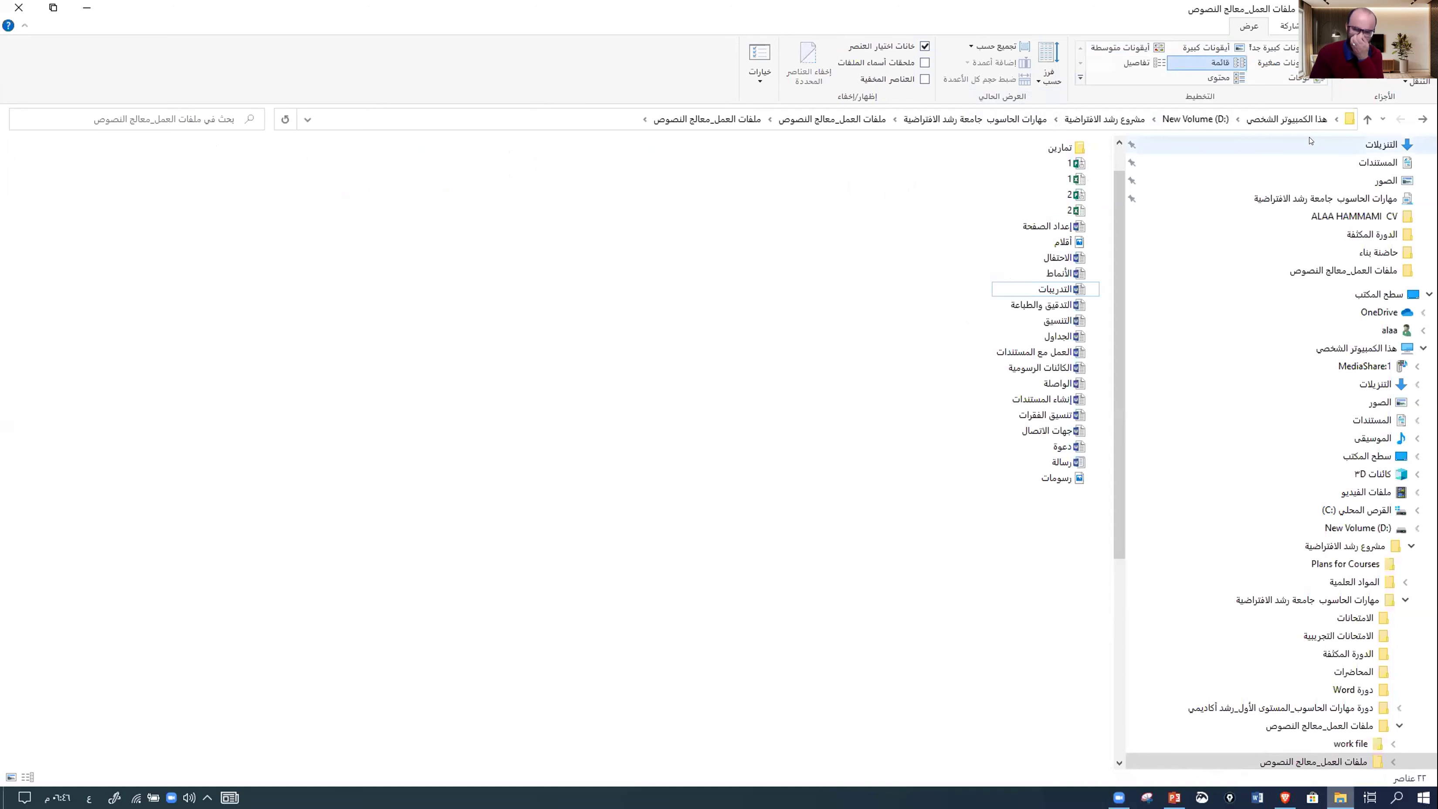
{"action": "left_click", "coordinate": [1136, 63]}
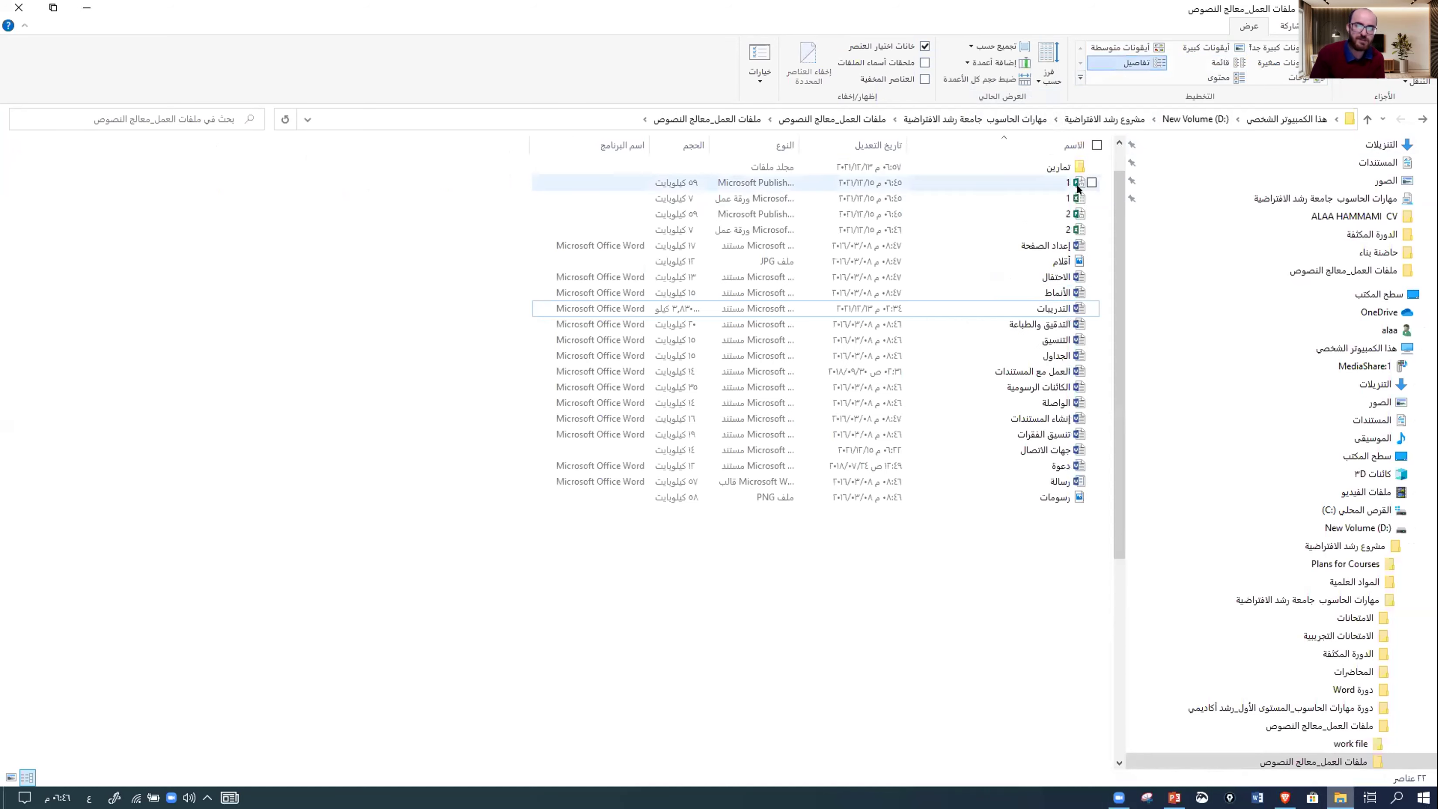
- Sort the detailed file list by its name, date modified, type and program name columns in turn
{"action": "left_click", "coordinate": [999, 145]}
{"action": "left_click", "coordinate": [878, 146]}
{"action": "left_click", "coordinate": [753, 145]}
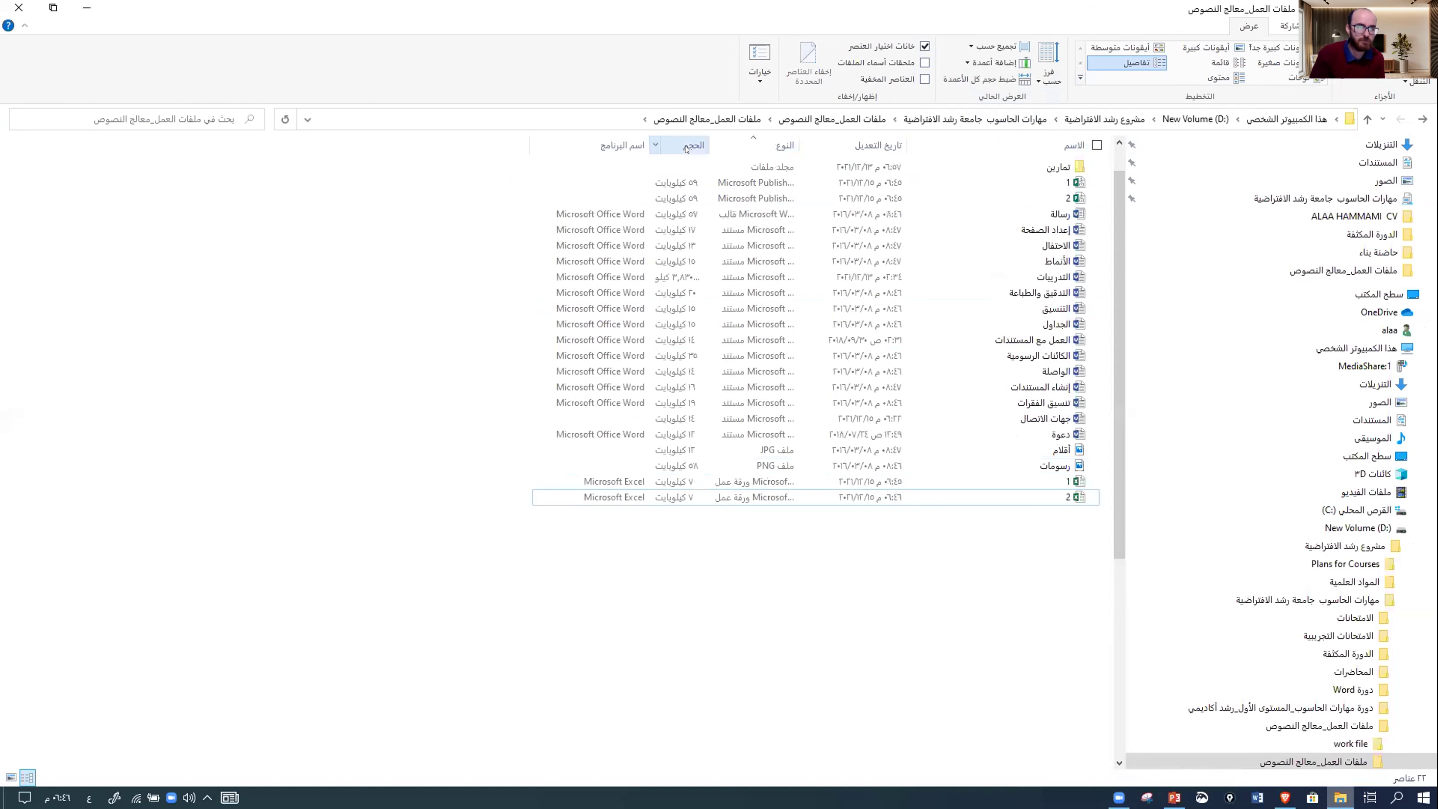
{"action": "left_click", "coordinate": [620, 146]}
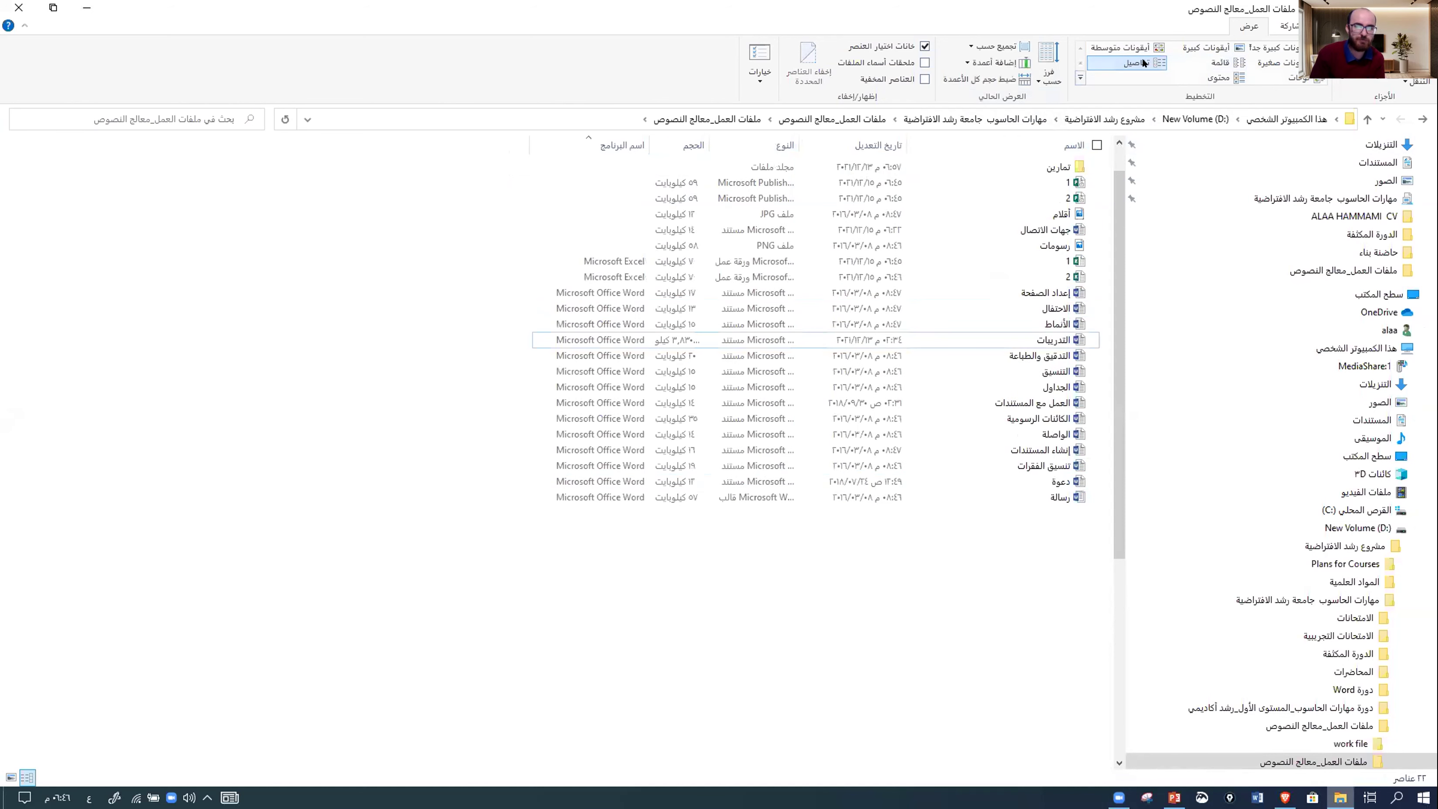
- Sort the files by name in ascending order and display them as large icons (أيقونات كبيرة)
{"action": "left_click", "coordinate": [1226, 77]}
{"action": "left_click", "coordinate": [1140, 64]}
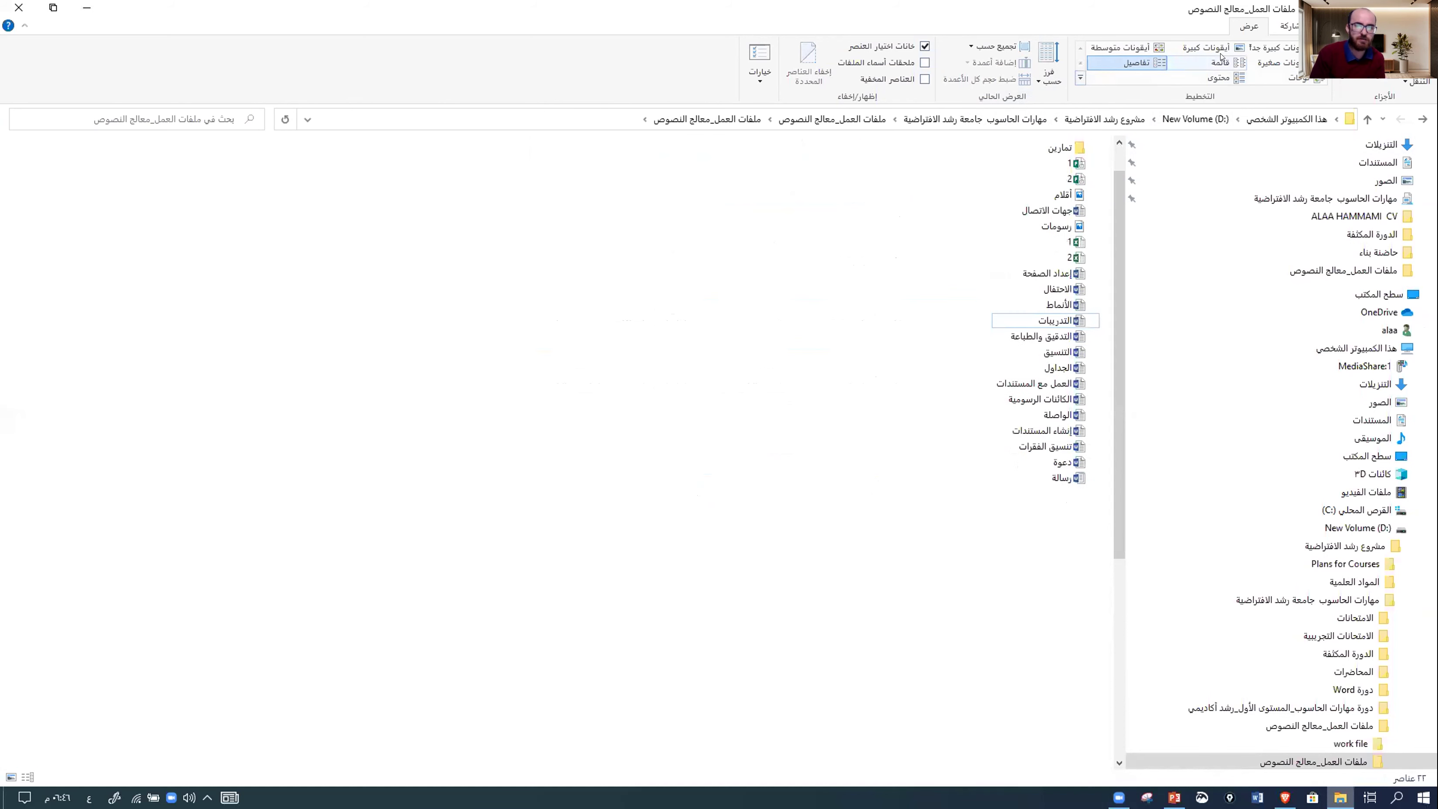
{"action": "left_click", "coordinate": [1052, 65]}
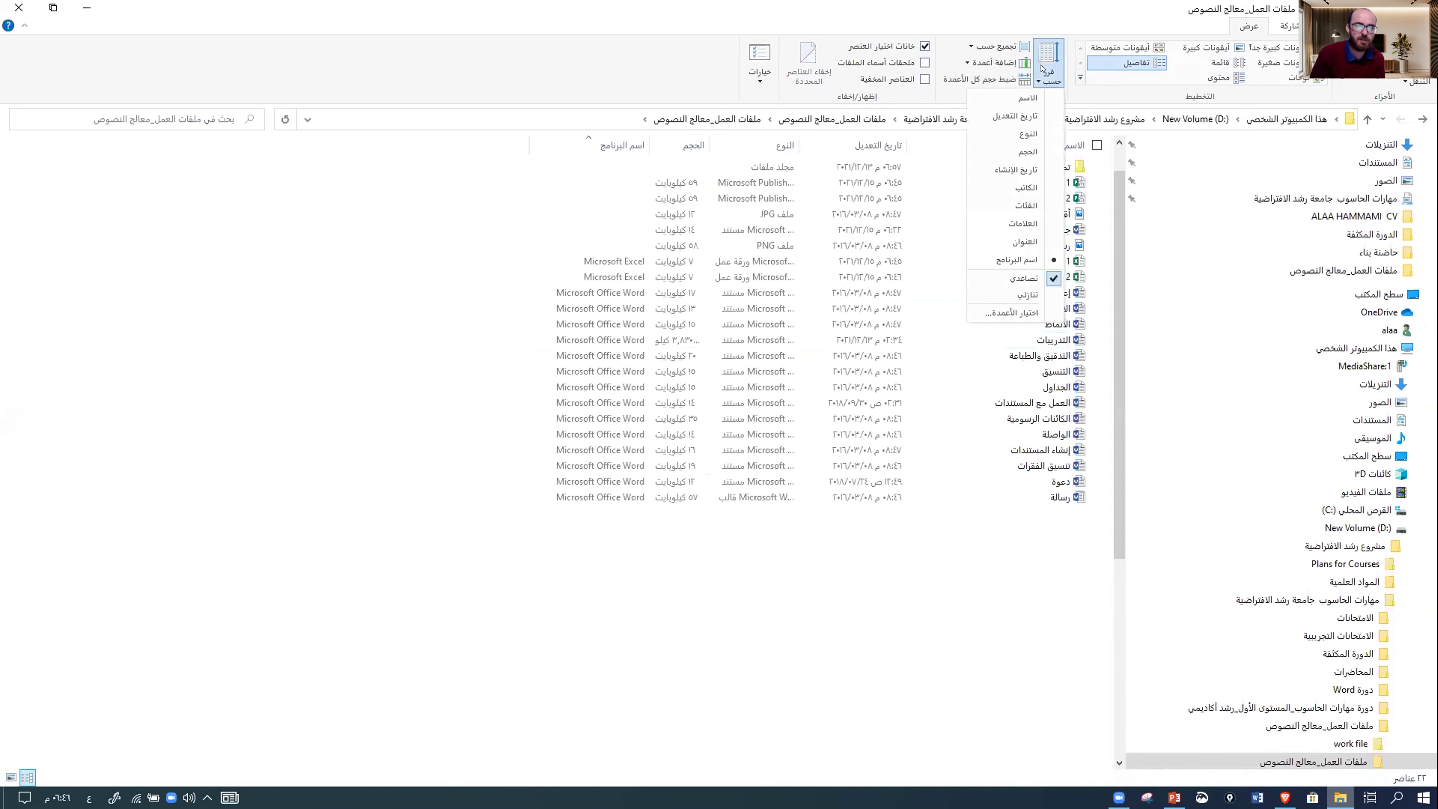
{"action": "left_click", "coordinate": [1019, 114]}
{"action": "left_click", "coordinate": [1206, 48]}
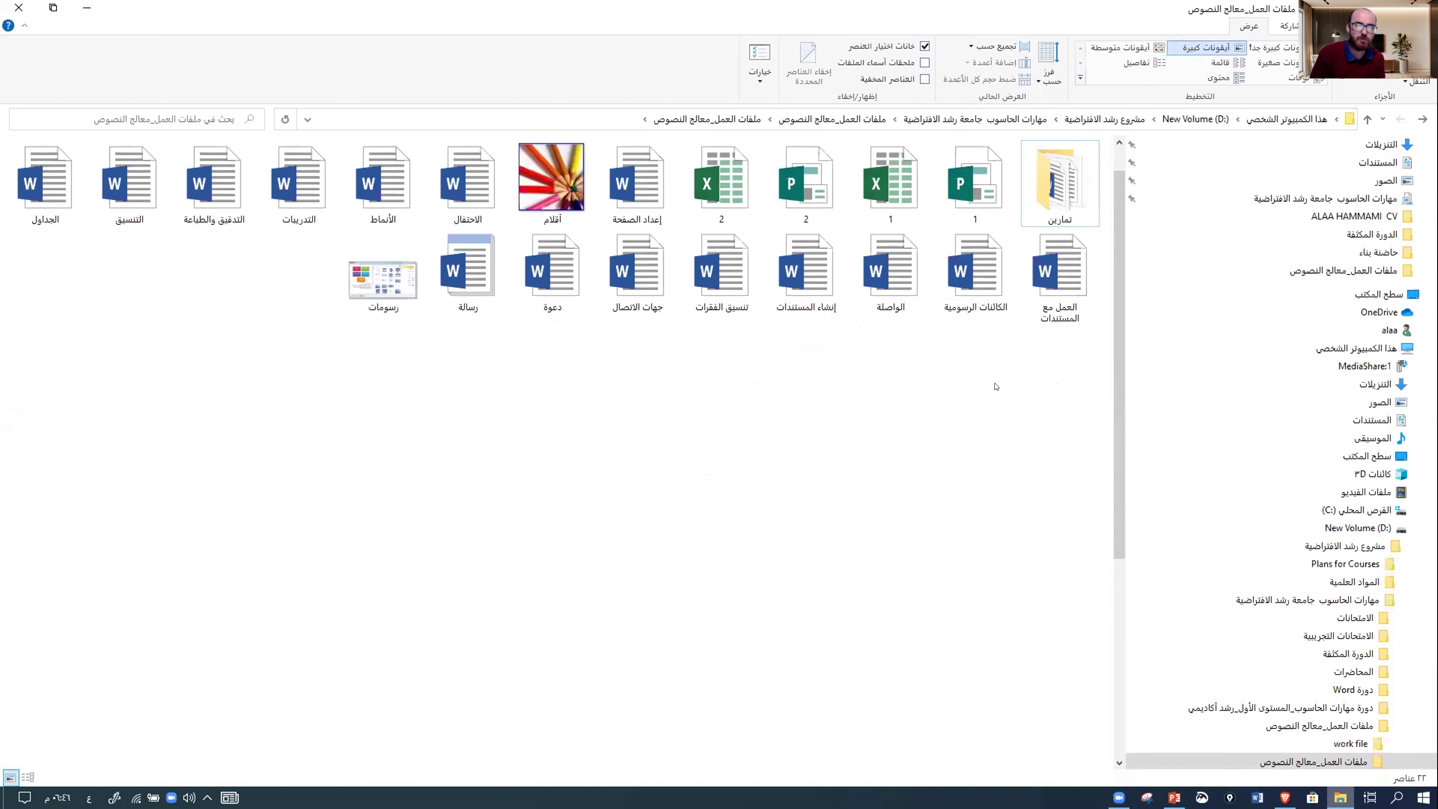
- Sort the folder's files by type (النوع)
{"action": "right_click", "coordinate": [946, 450]}
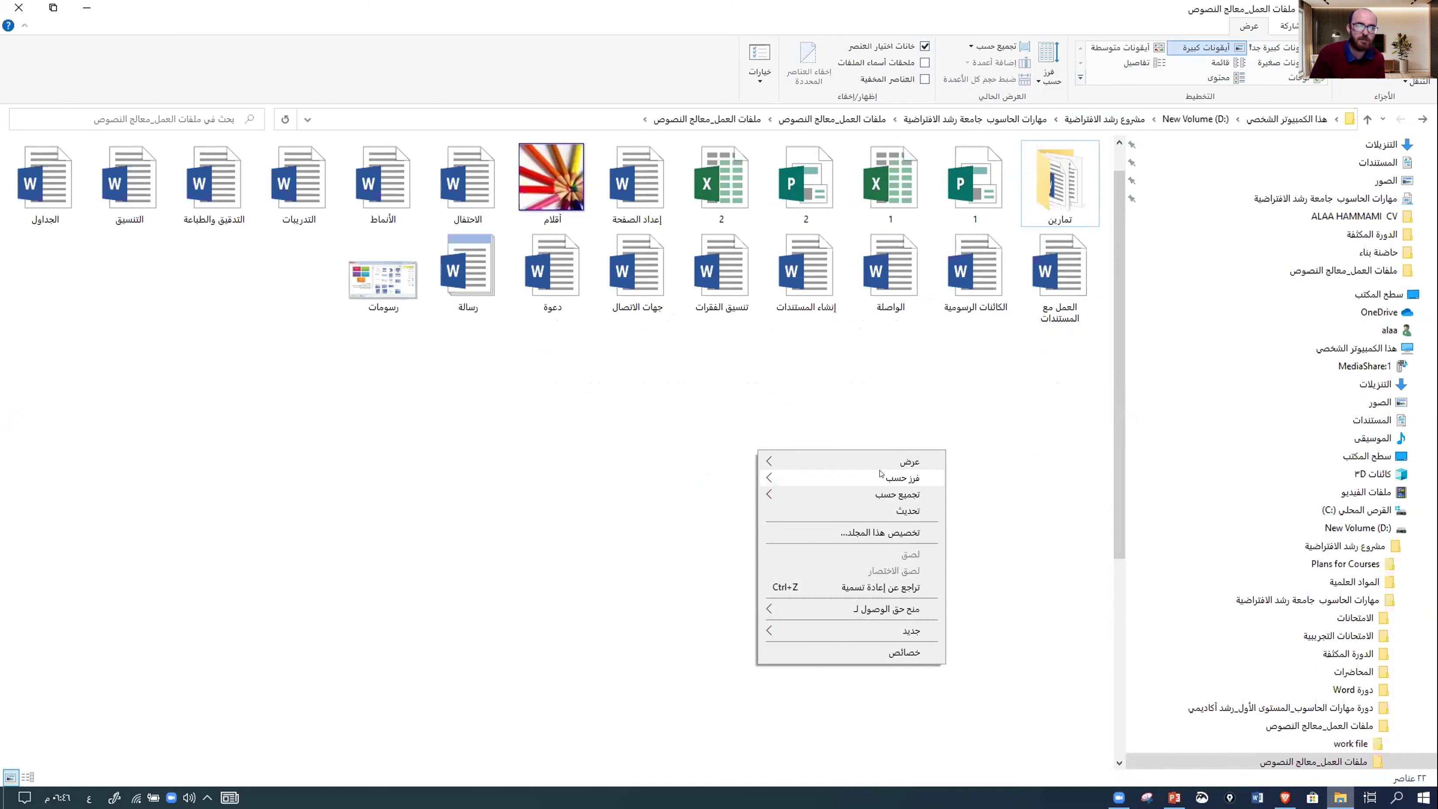
{"action": "mouse_move", "coordinate": [880, 474]}
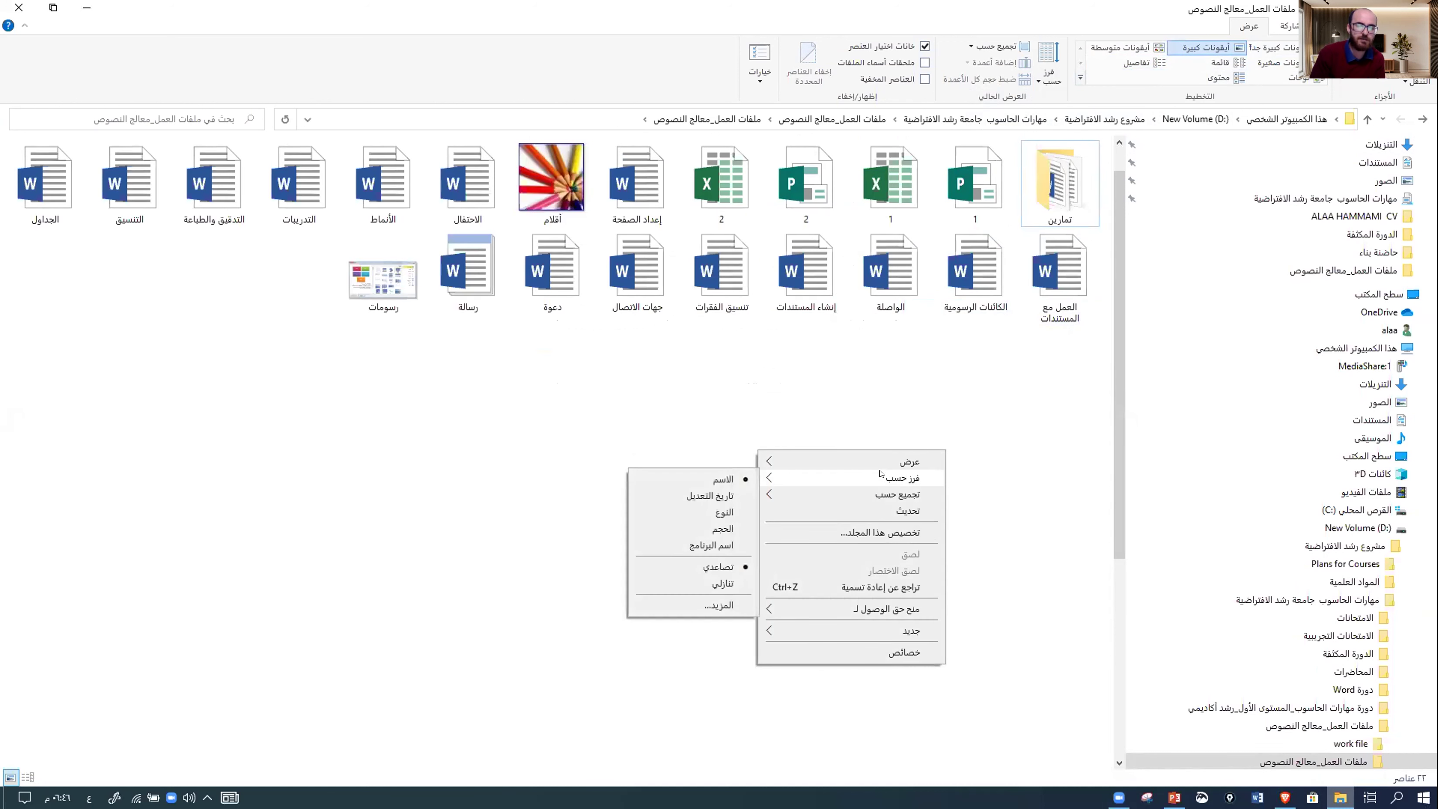
{"action": "left_click", "coordinate": [1047, 72]}
{"action": "right_click", "coordinate": [934, 438]}
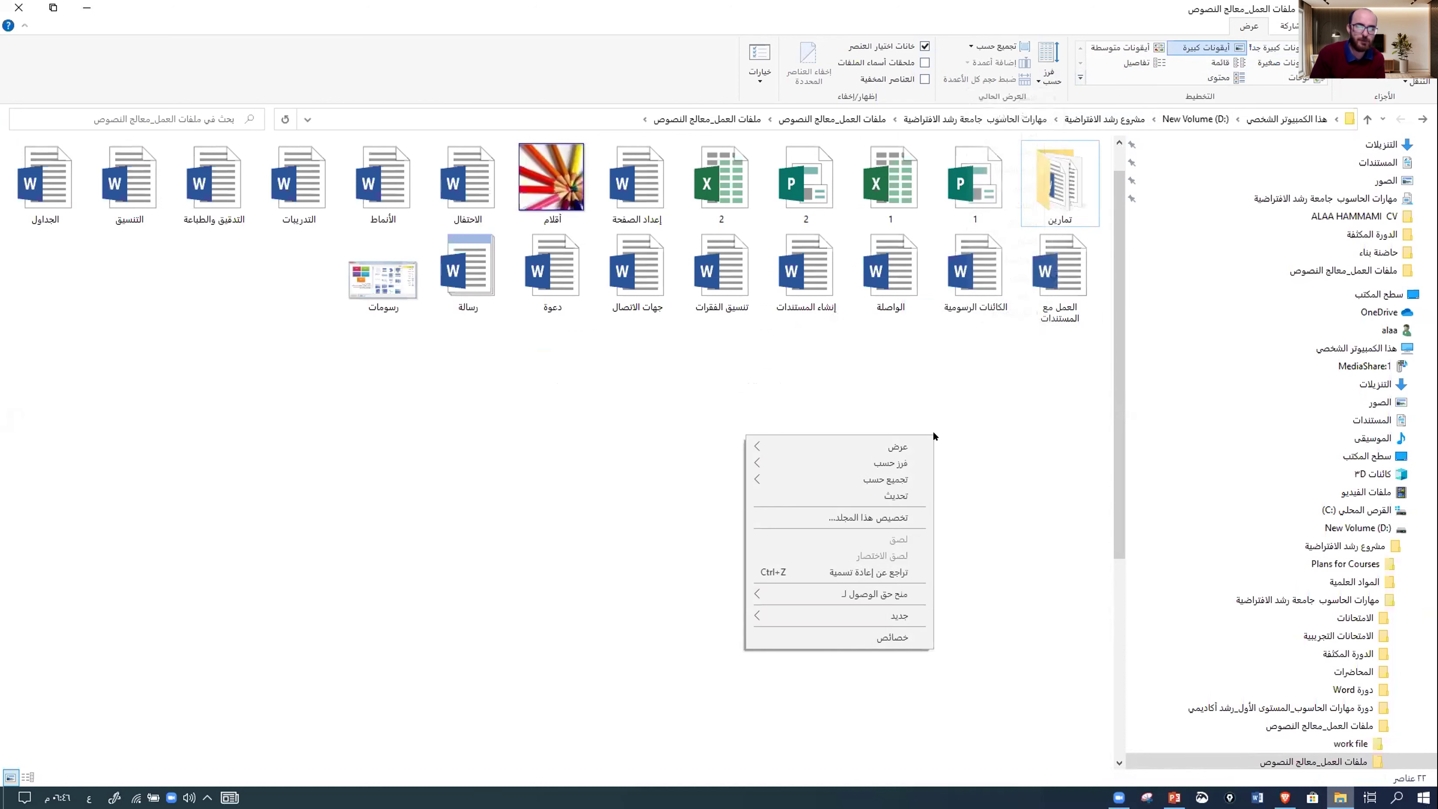
{"action": "mouse_move", "coordinate": [891, 467]}
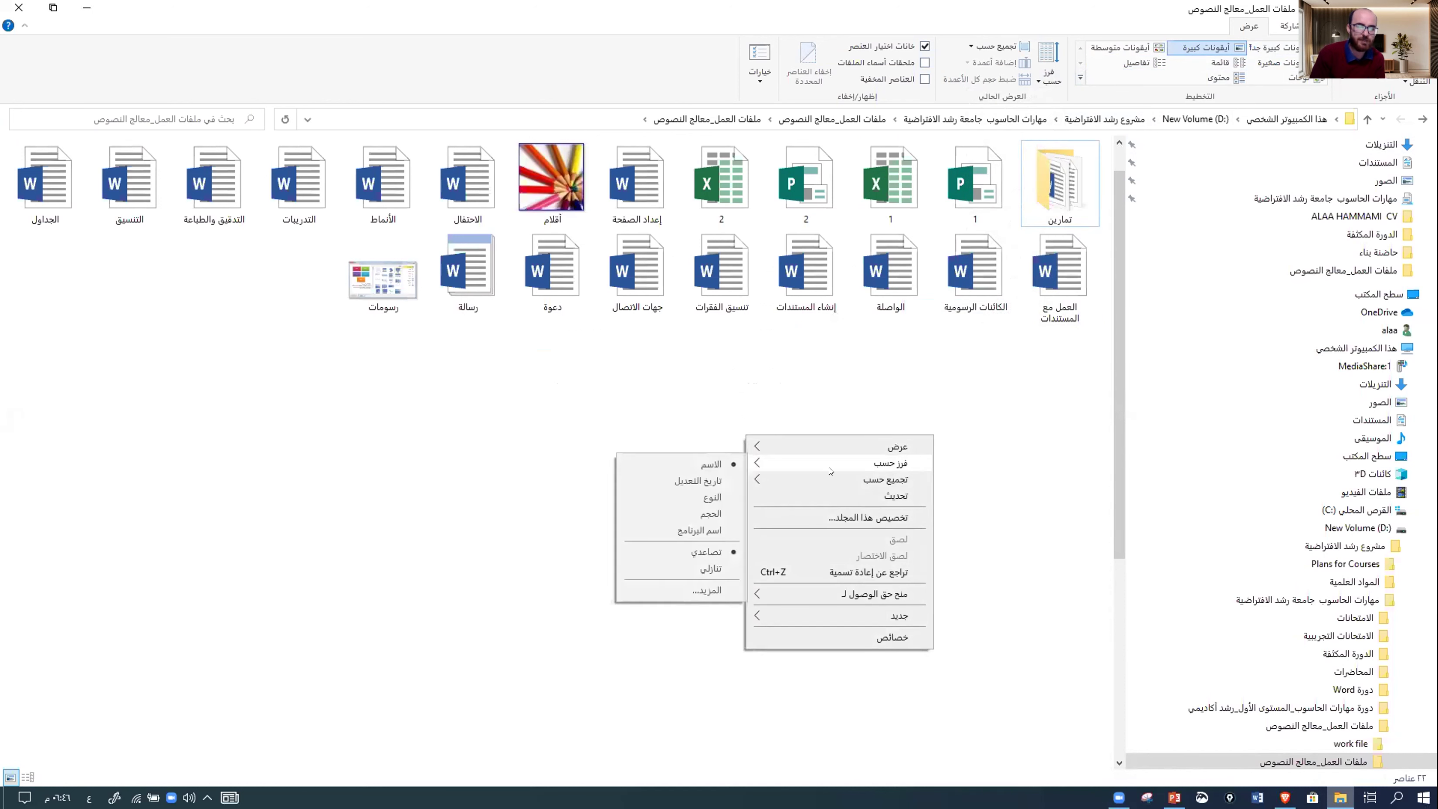
{"action": "left_click", "coordinate": [714, 498]}
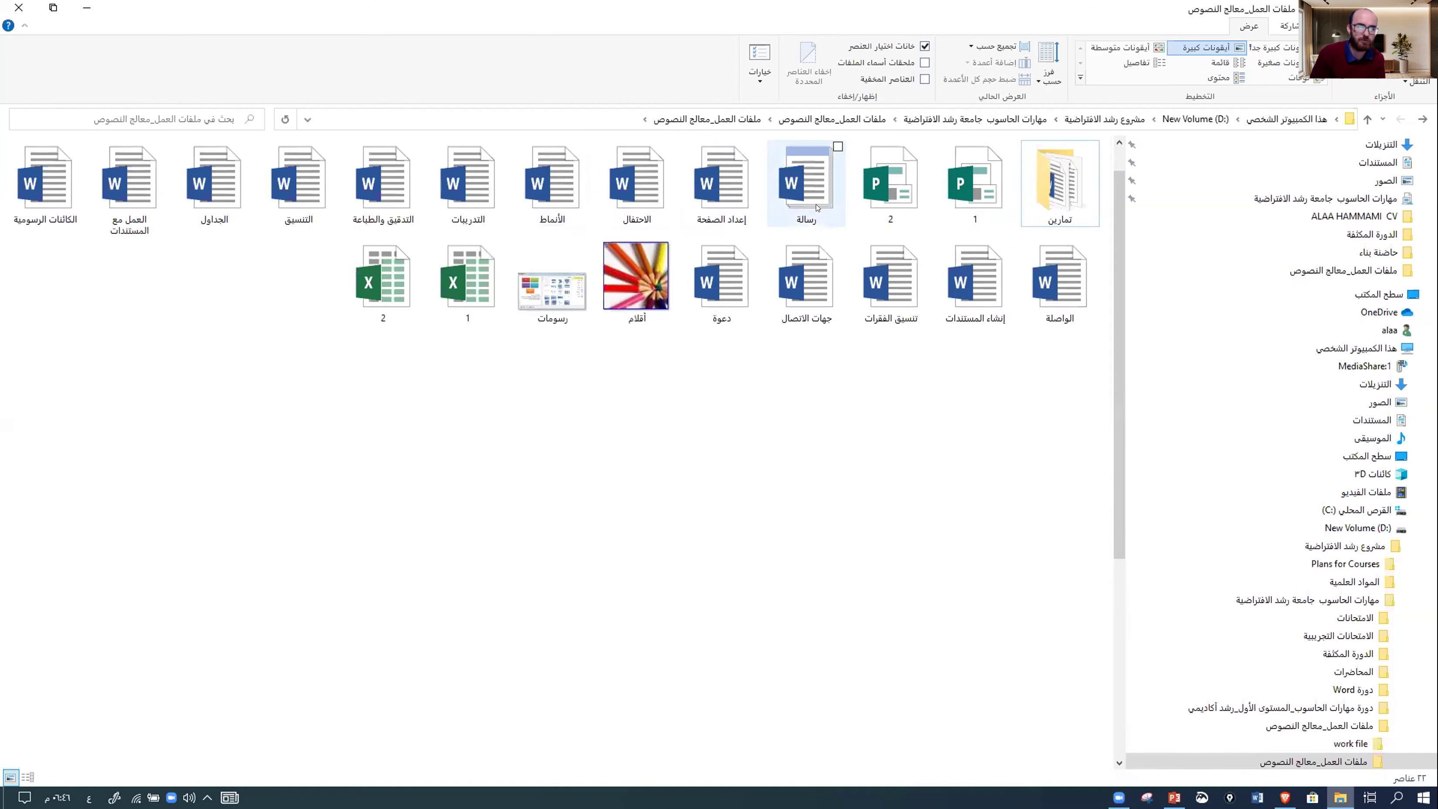
- Change the sorting of the large icons from type back to name (الاسم)
{"action": "right_click", "coordinate": [899, 416]}
{"action": "mouse_move", "coordinate": [827, 427]}
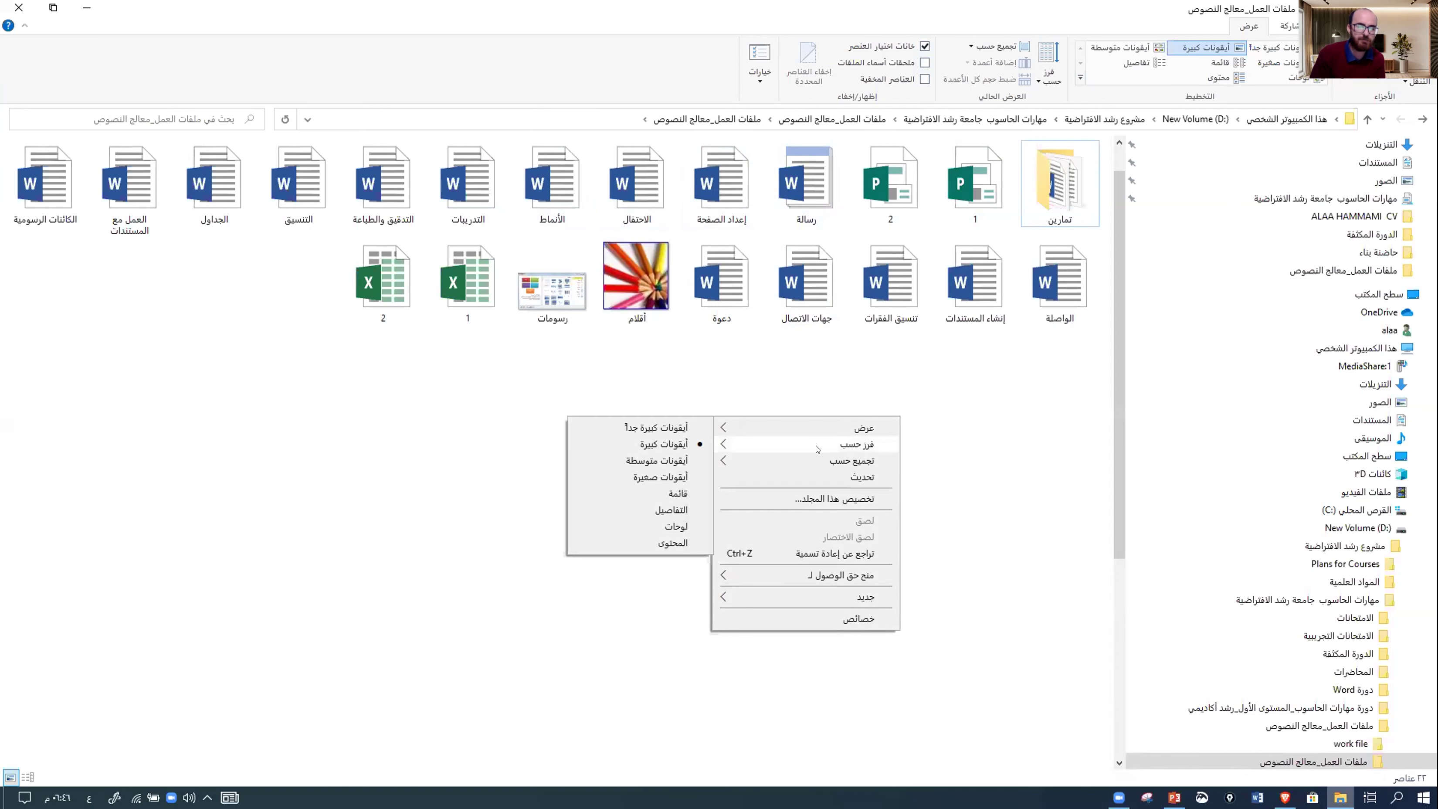
{"action": "left_click", "coordinate": [669, 454]}
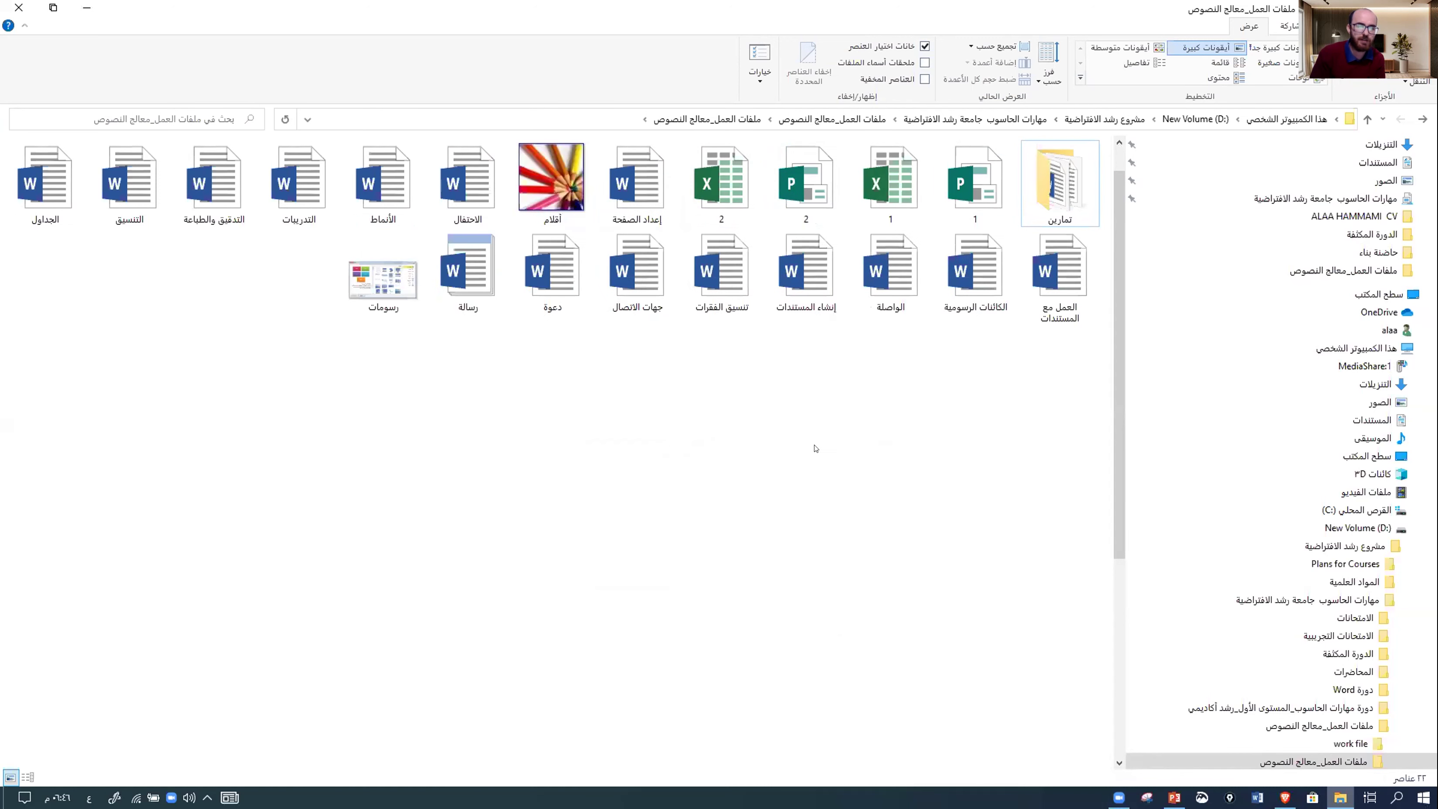
- Sort the files by date modified (تاريخ التعديل), check the active sort option and close the list of criteria
{"action": "right_click", "coordinate": [891, 435]}
{"action": "mouse_move", "coordinate": [815, 462]}
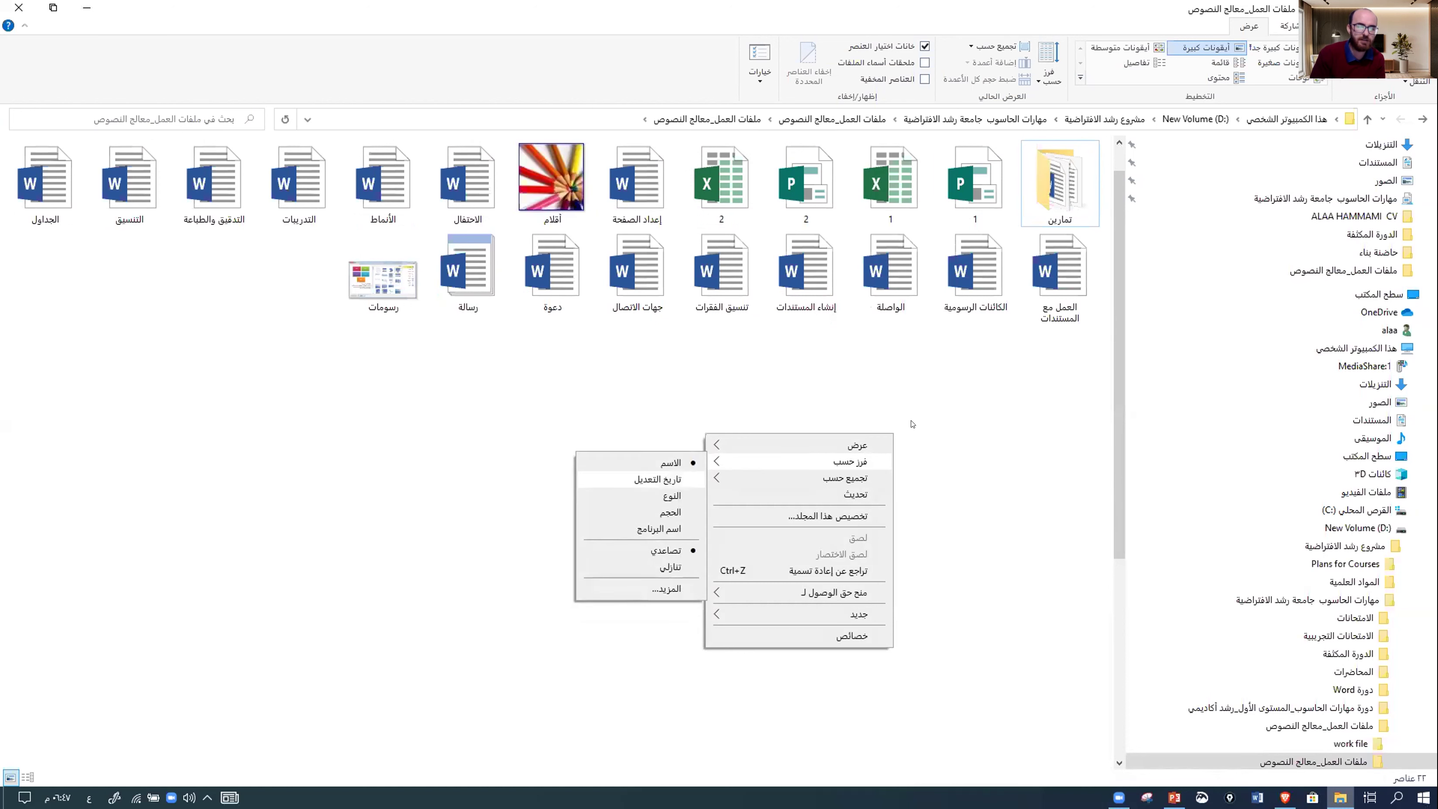
{"action": "left_click", "coordinate": [657, 479]}
{"action": "right_click", "coordinate": [912, 425]}
{"action": "mouse_move", "coordinate": [853, 450]}
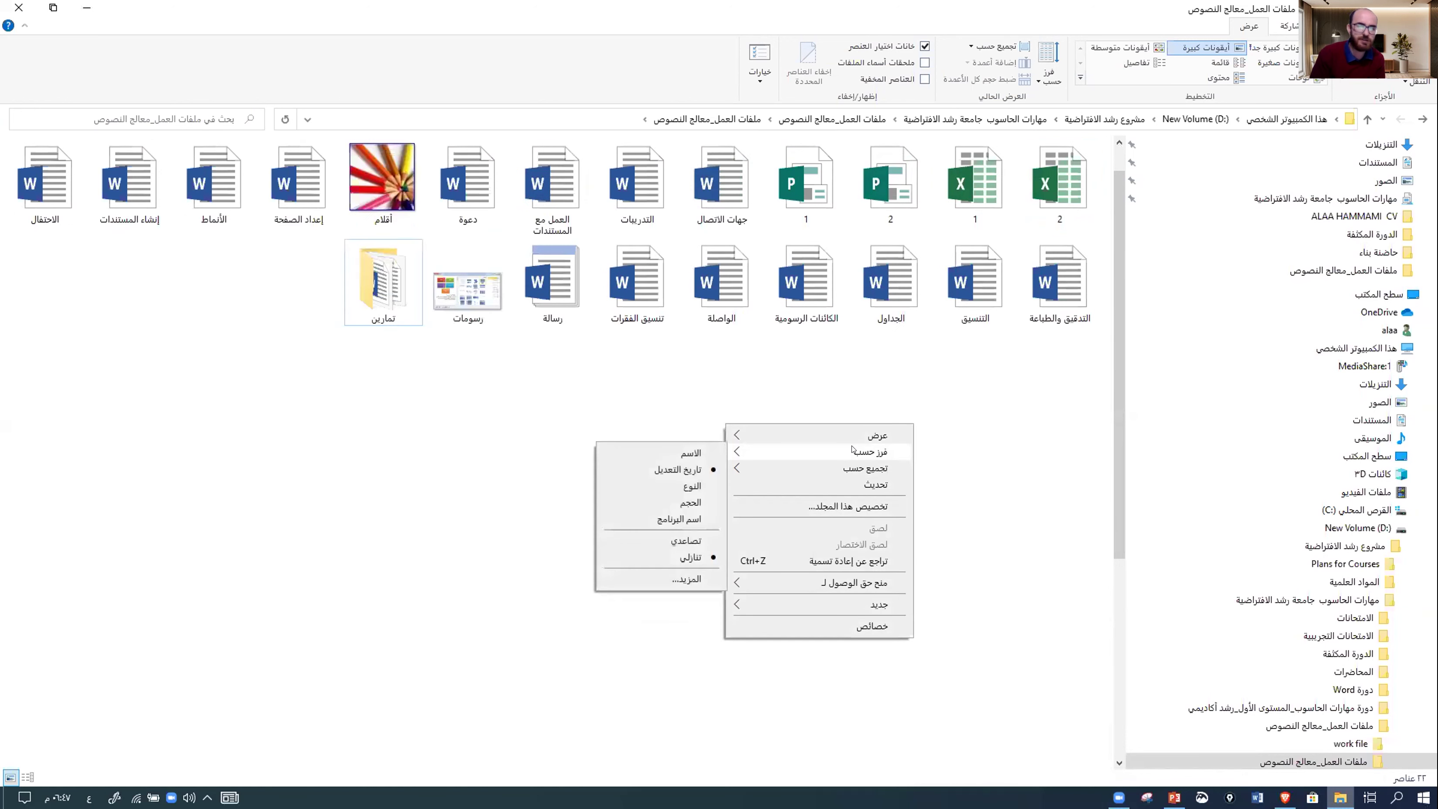
{"action": "left_click", "coordinate": [987, 415]}
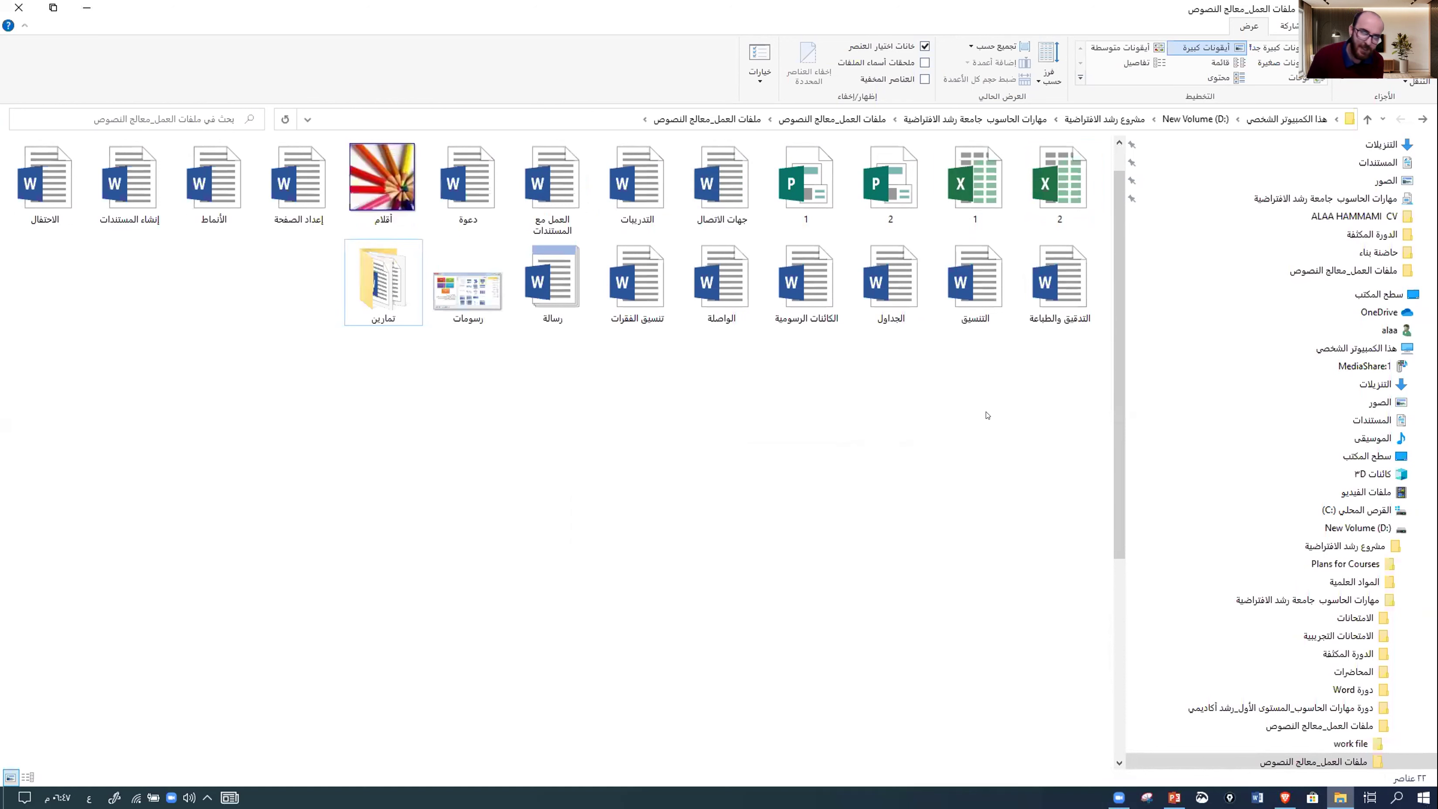
- Group the files of the work folder by type (النوع) and look through the resulting groups
{"action": "left_click", "coordinate": [987, 49]}
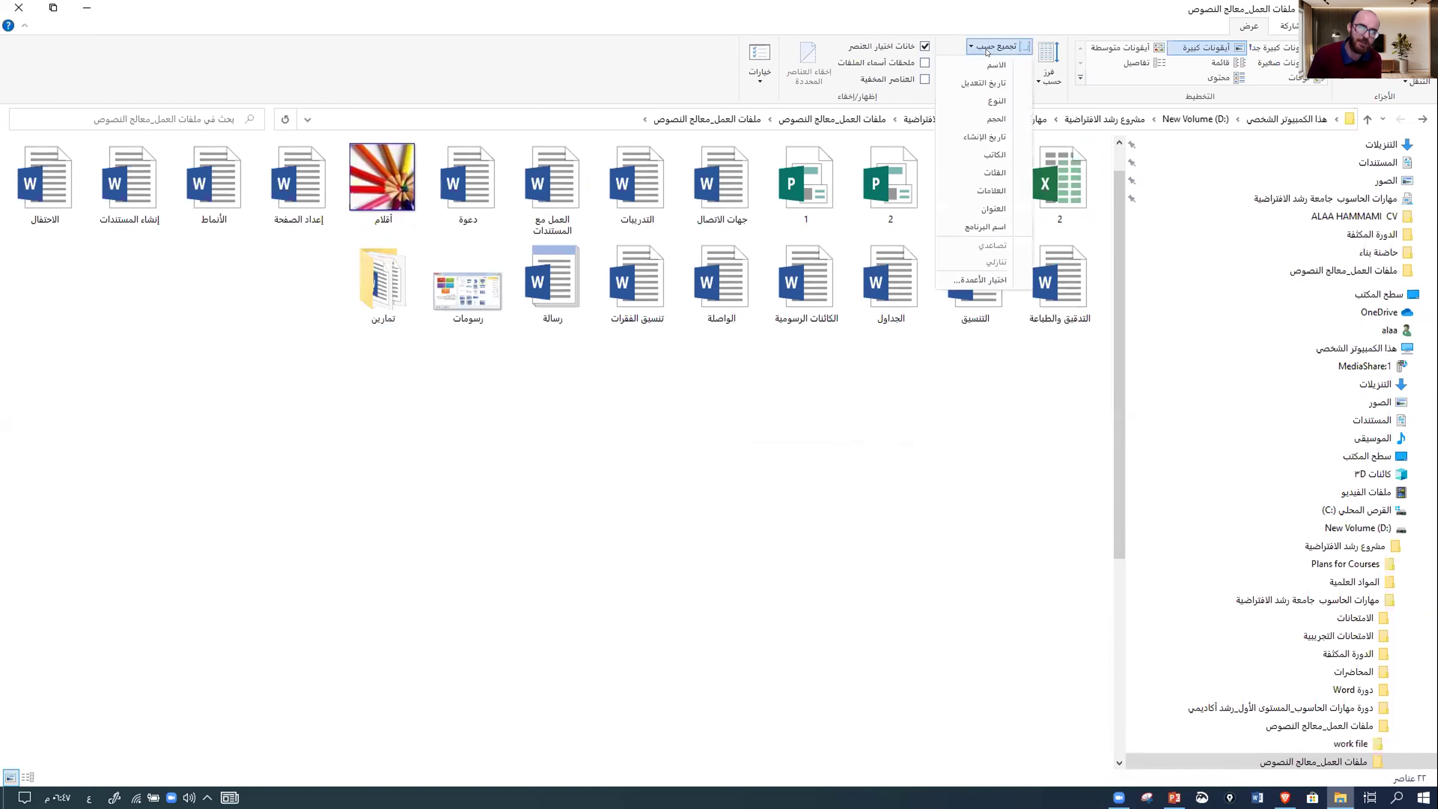
{"action": "left_click", "coordinate": [997, 100]}
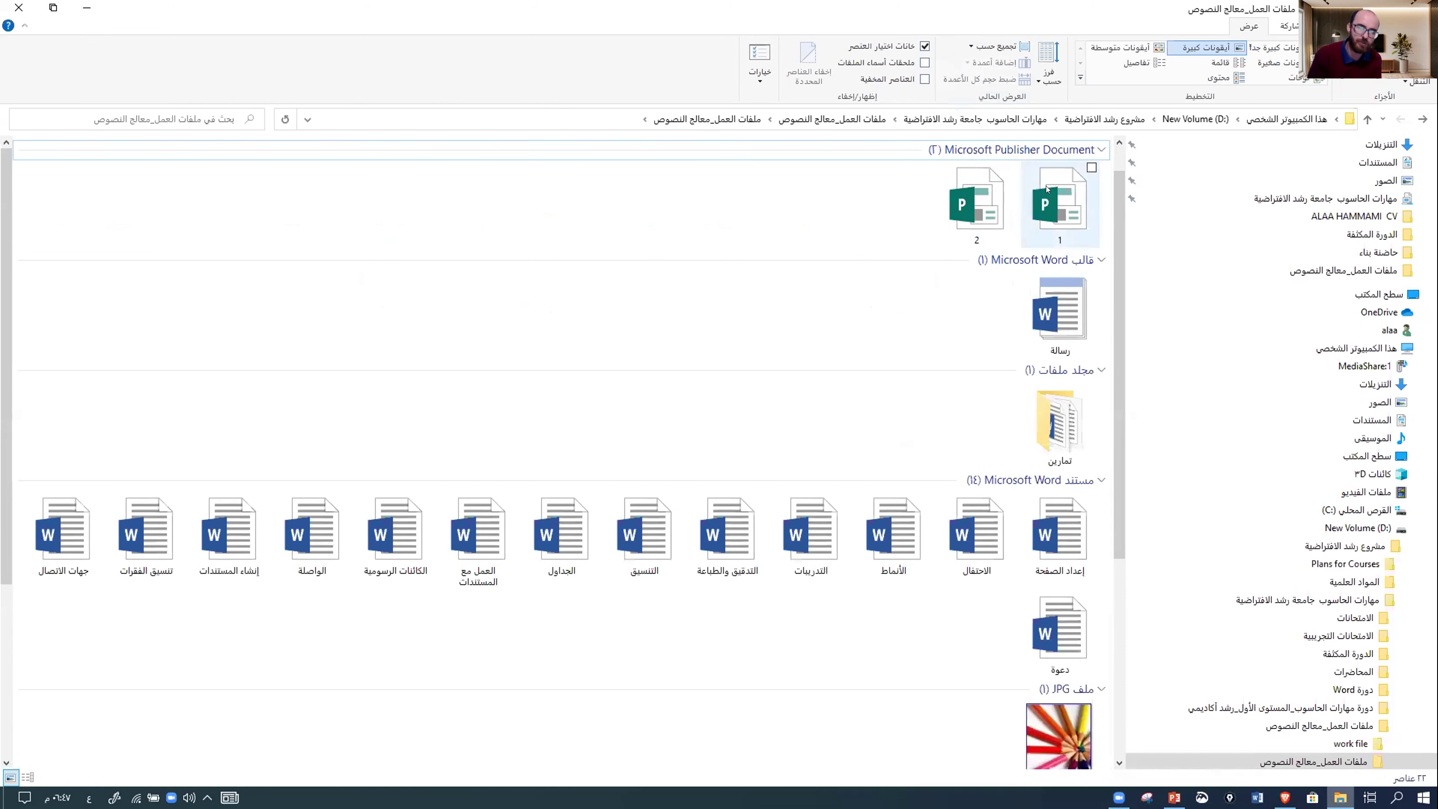
{"action": "scroll", "coordinate": [1046, 306], "scroll_direction": "down", "scroll_amount": 1}
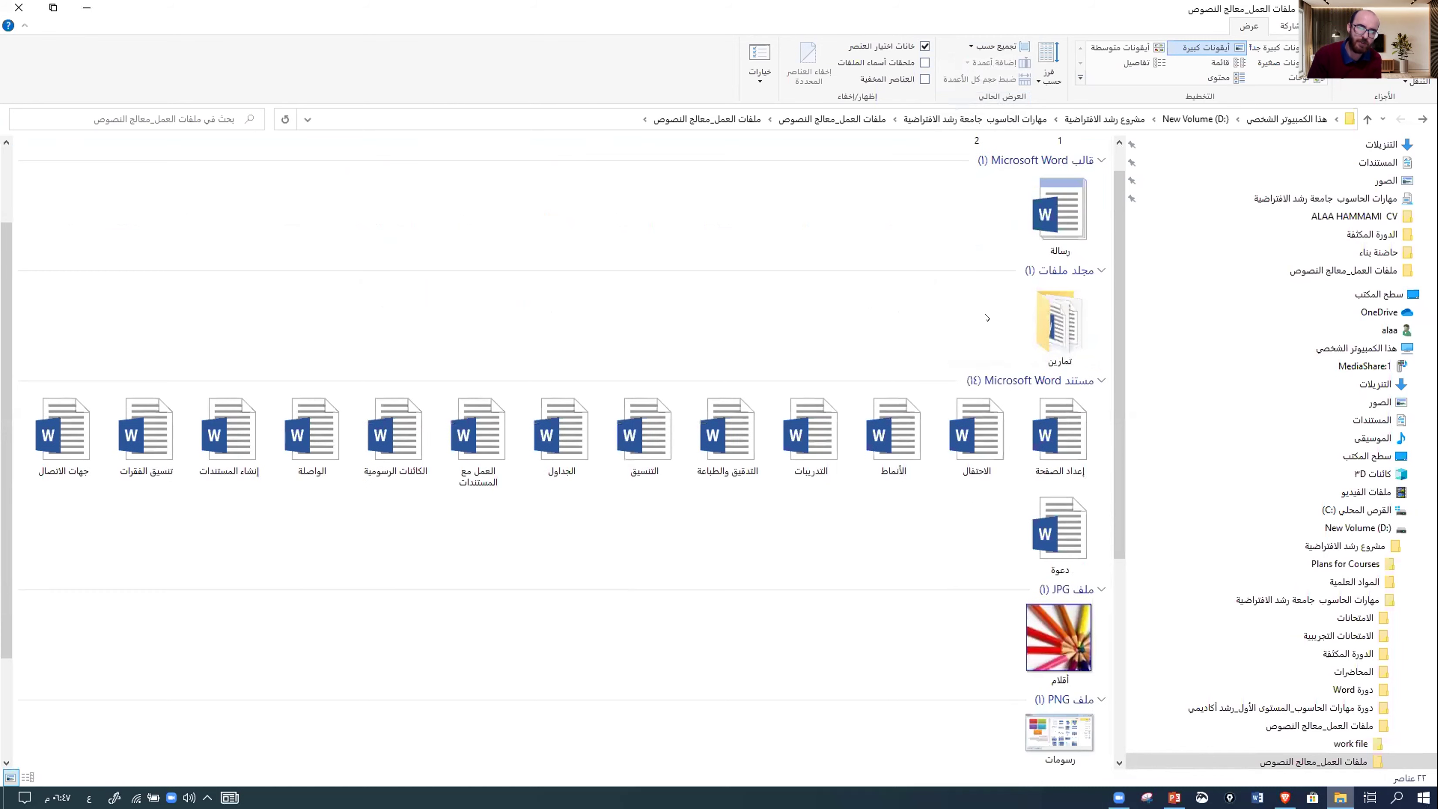
{"action": "scroll", "coordinate": [1031, 332], "scroll_direction": "down", "scroll_amount": 1}
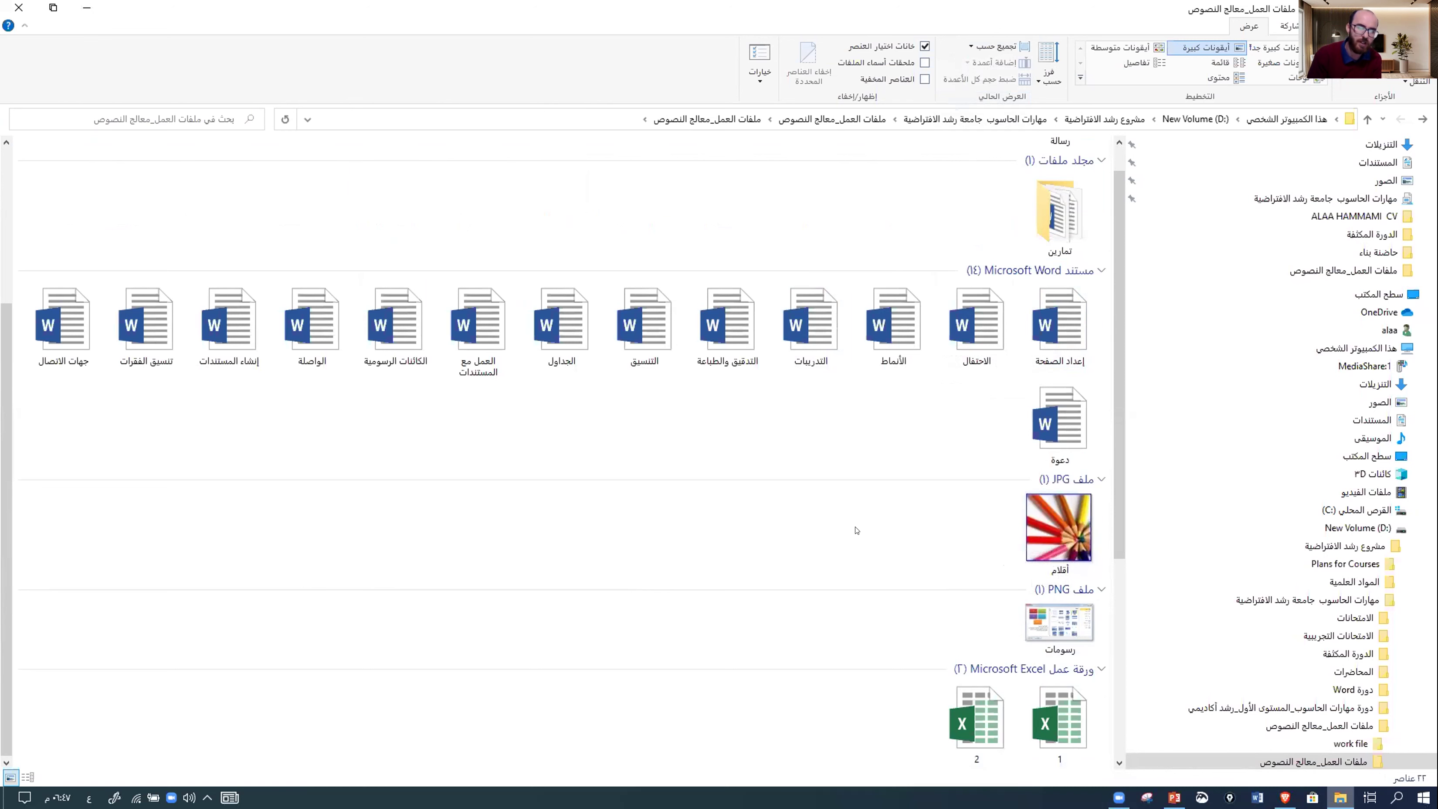
{"action": "scroll", "coordinate": [828, 411], "scroll_direction": "up", "scroll_amount": 2}
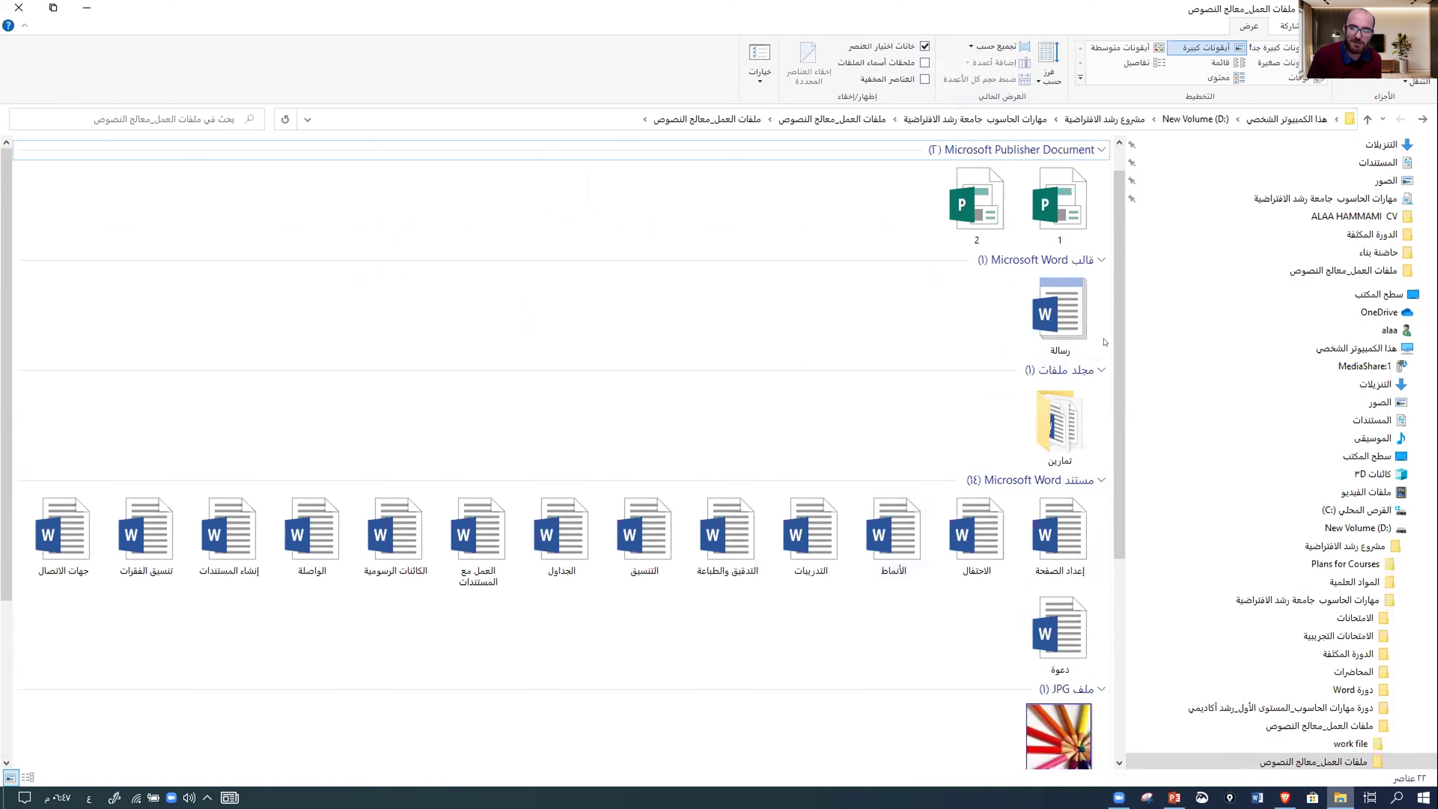
- Open the Downloads folder (التنزيلات) and group its files by name (الاسم)
{"action": "left_click_drag", "start_coordinate": [1118, 295], "coordinate": [925, 307]}
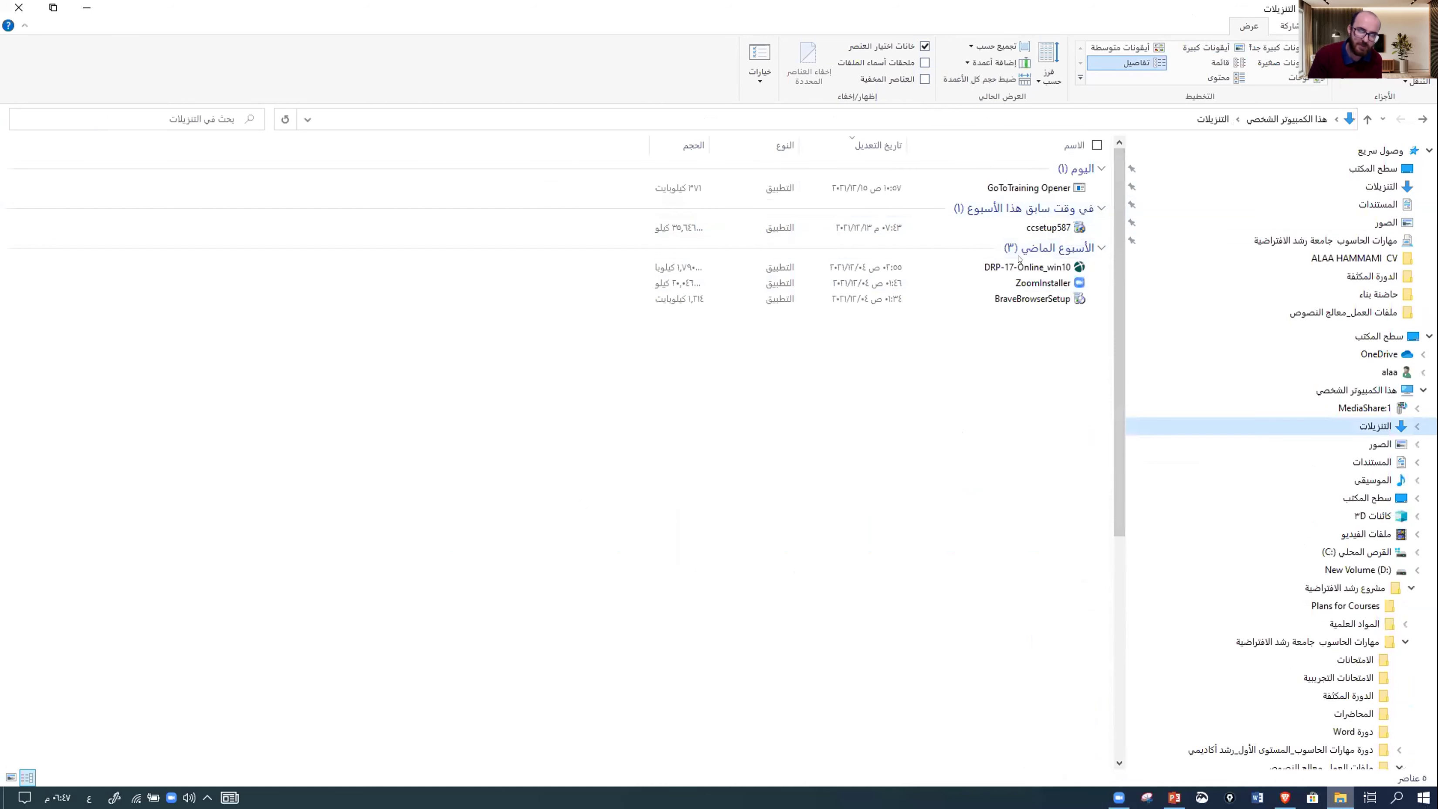
{"action": "left_click", "coordinate": [998, 46]}
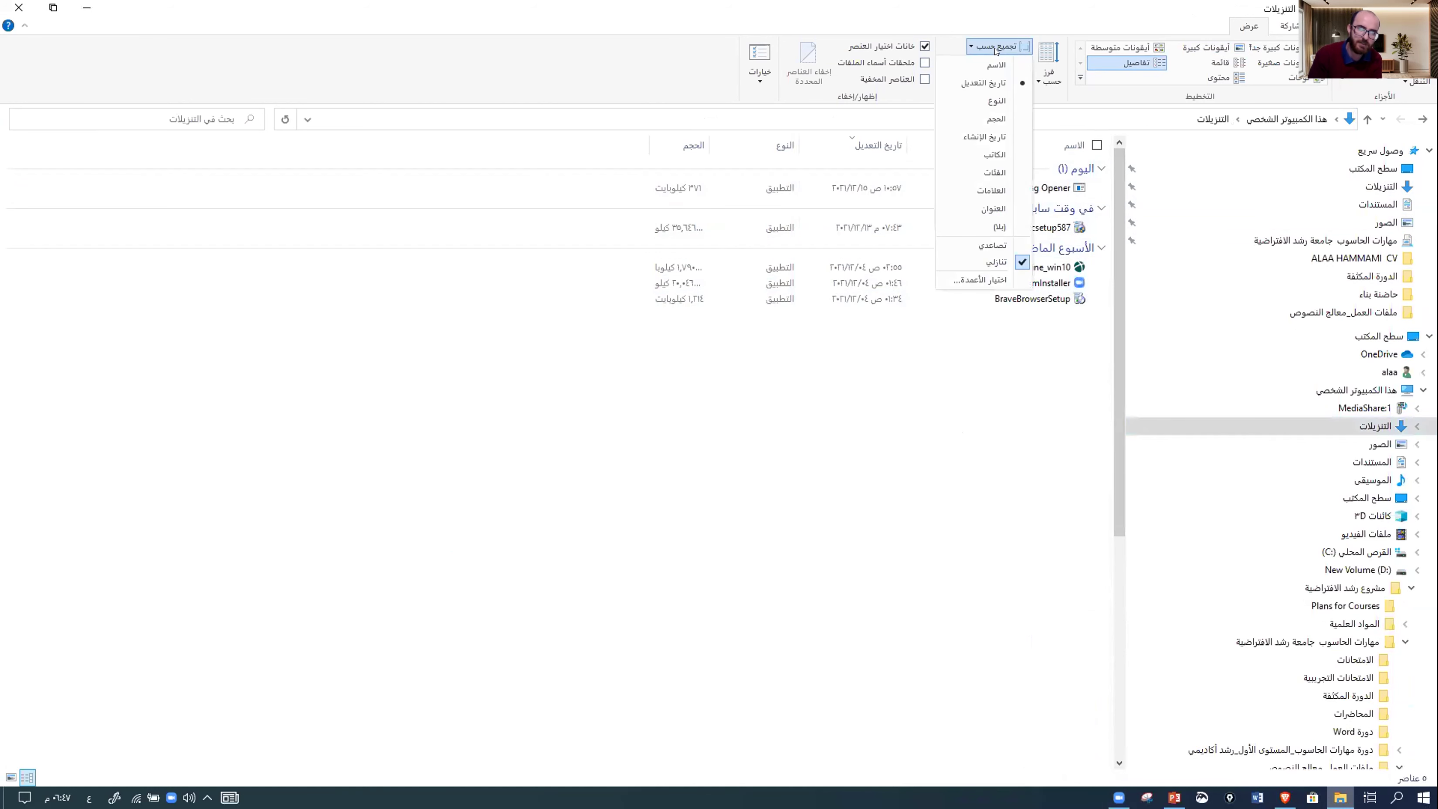
{"action": "left_click", "coordinate": [997, 65]}
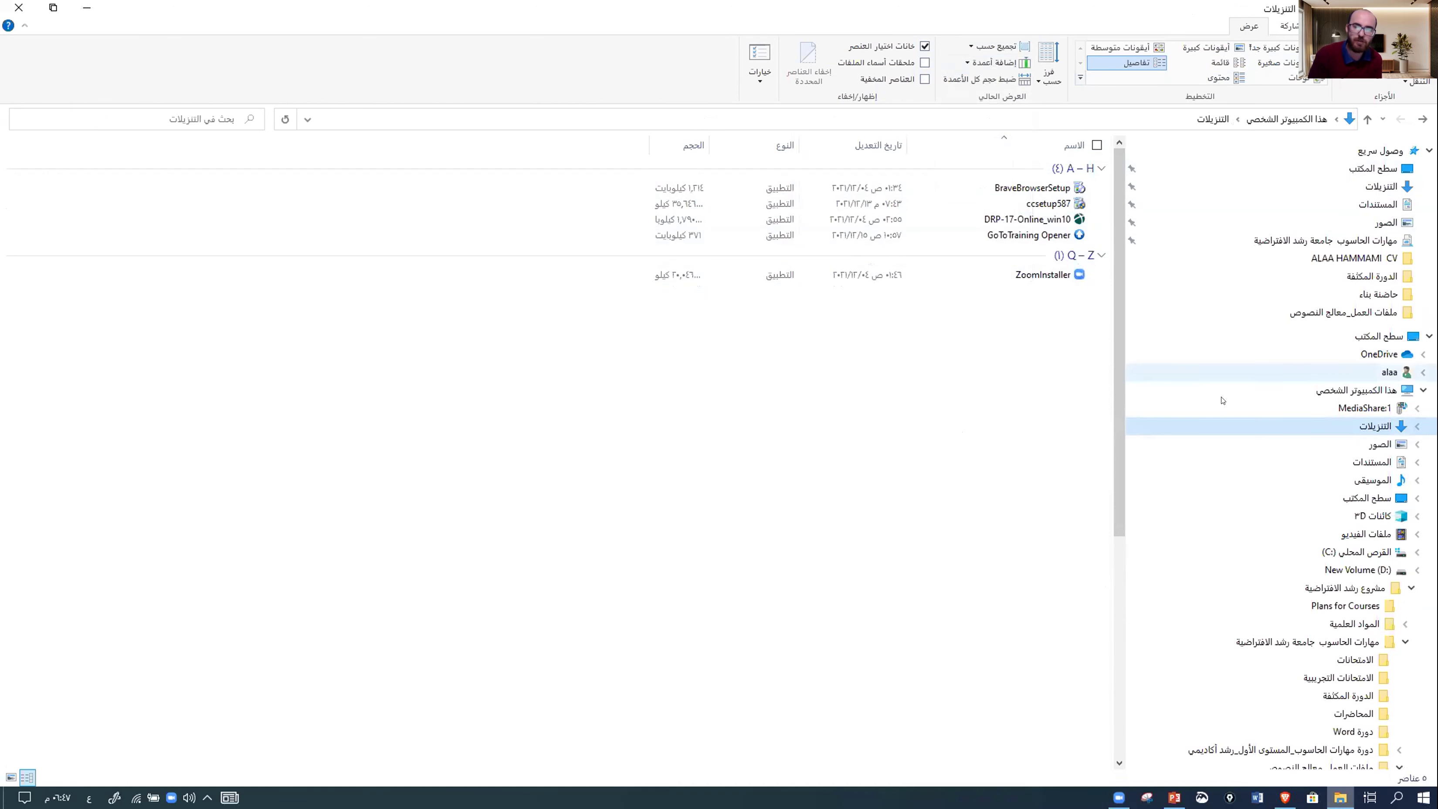
{"action": "scroll", "coordinate": [1284, 283], "scroll_direction": "down", "scroll_amount": 1}
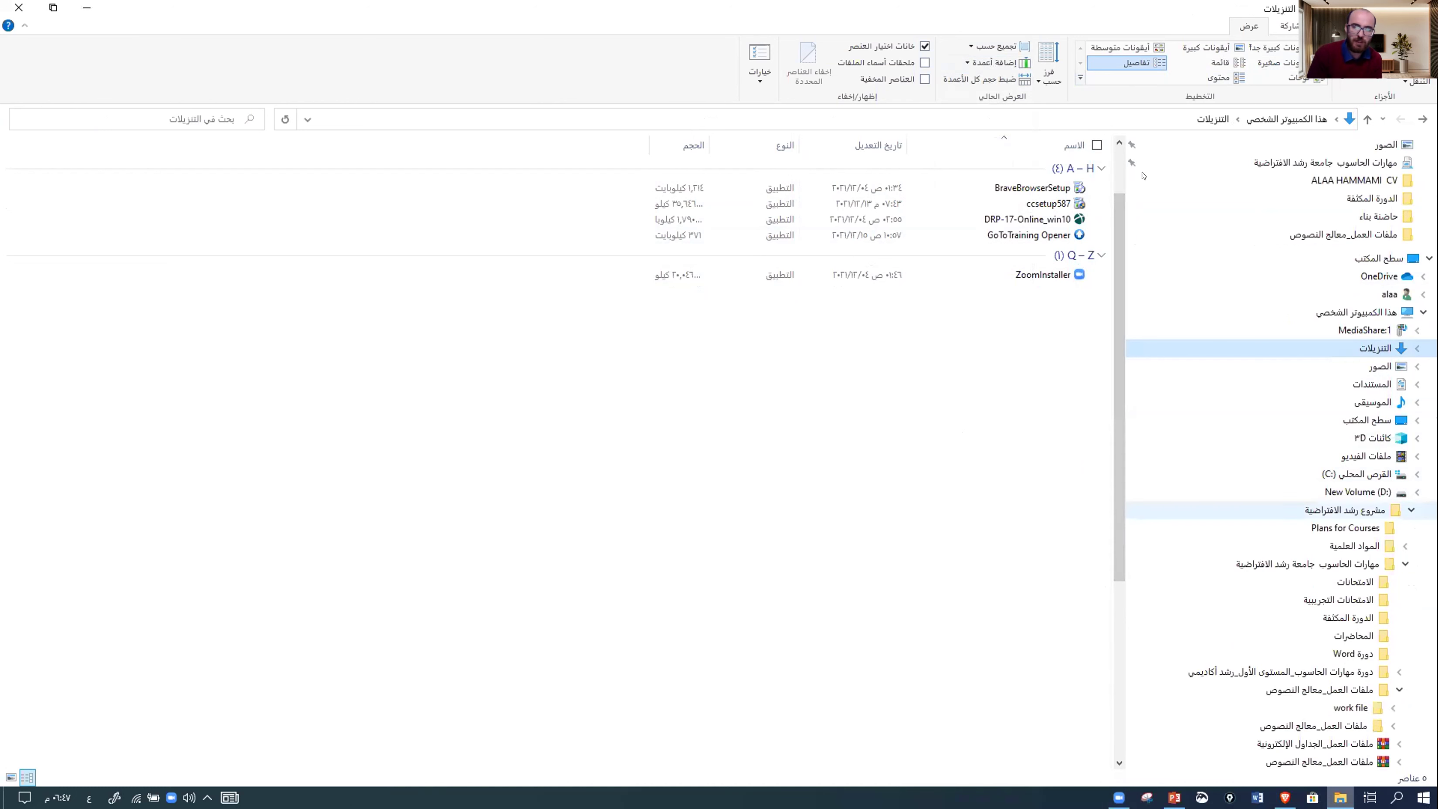
- Review the columns that can be added to the Downloads list, then fit all columns to their contents
{"action": "left_click", "coordinate": [975, 62]}
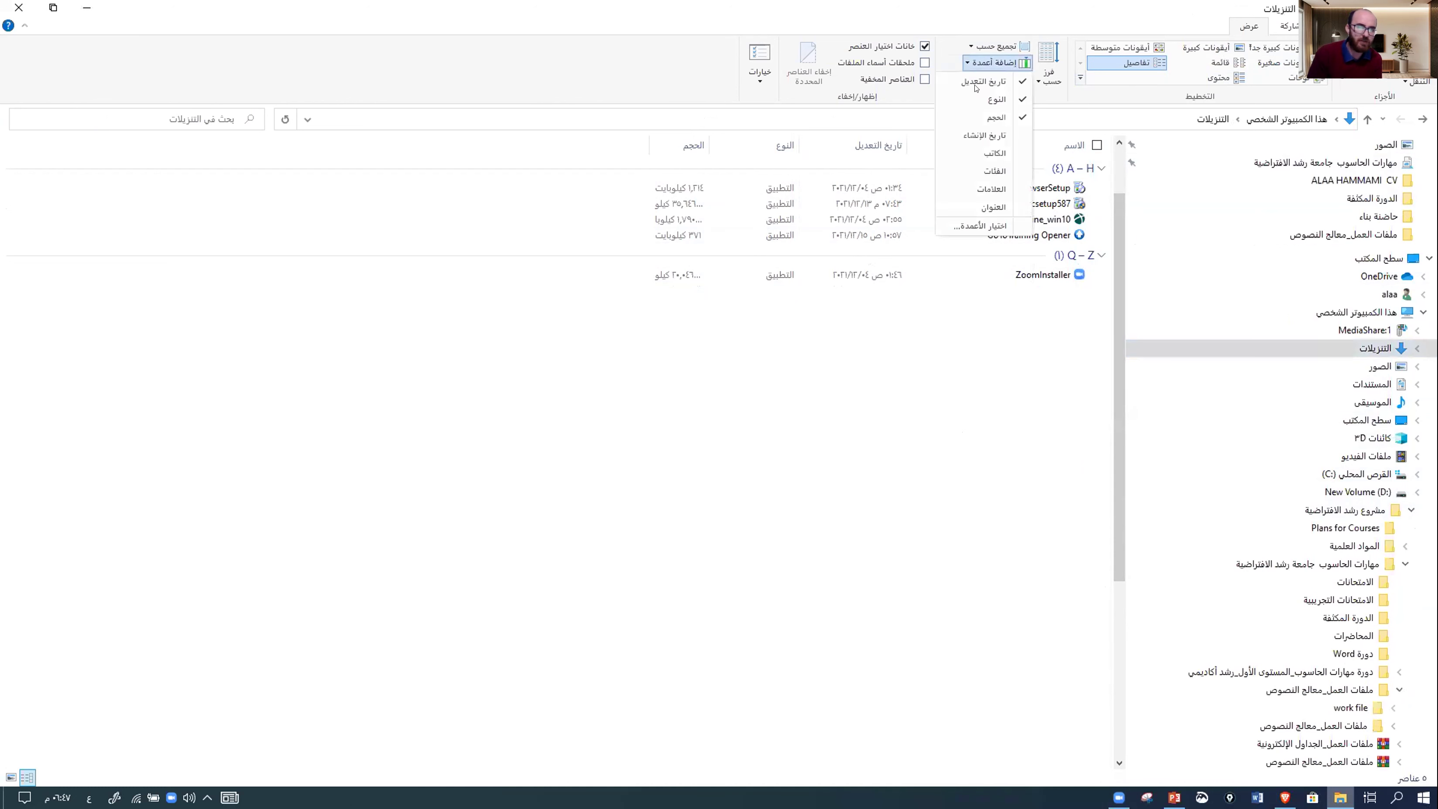
{"action": "left_click", "coordinate": [987, 340]}
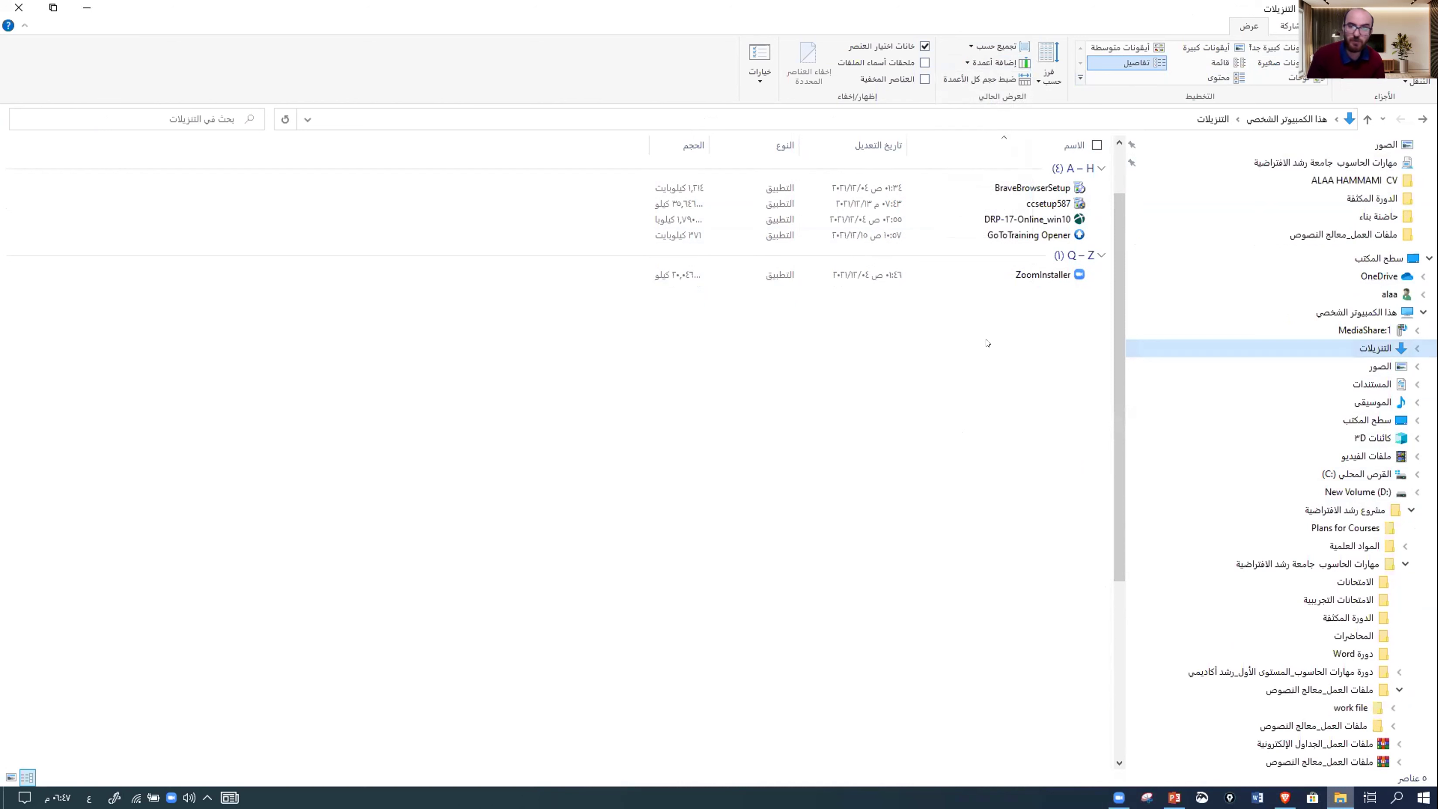
{"action": "left_click", "coordinate": [1006, 78]}
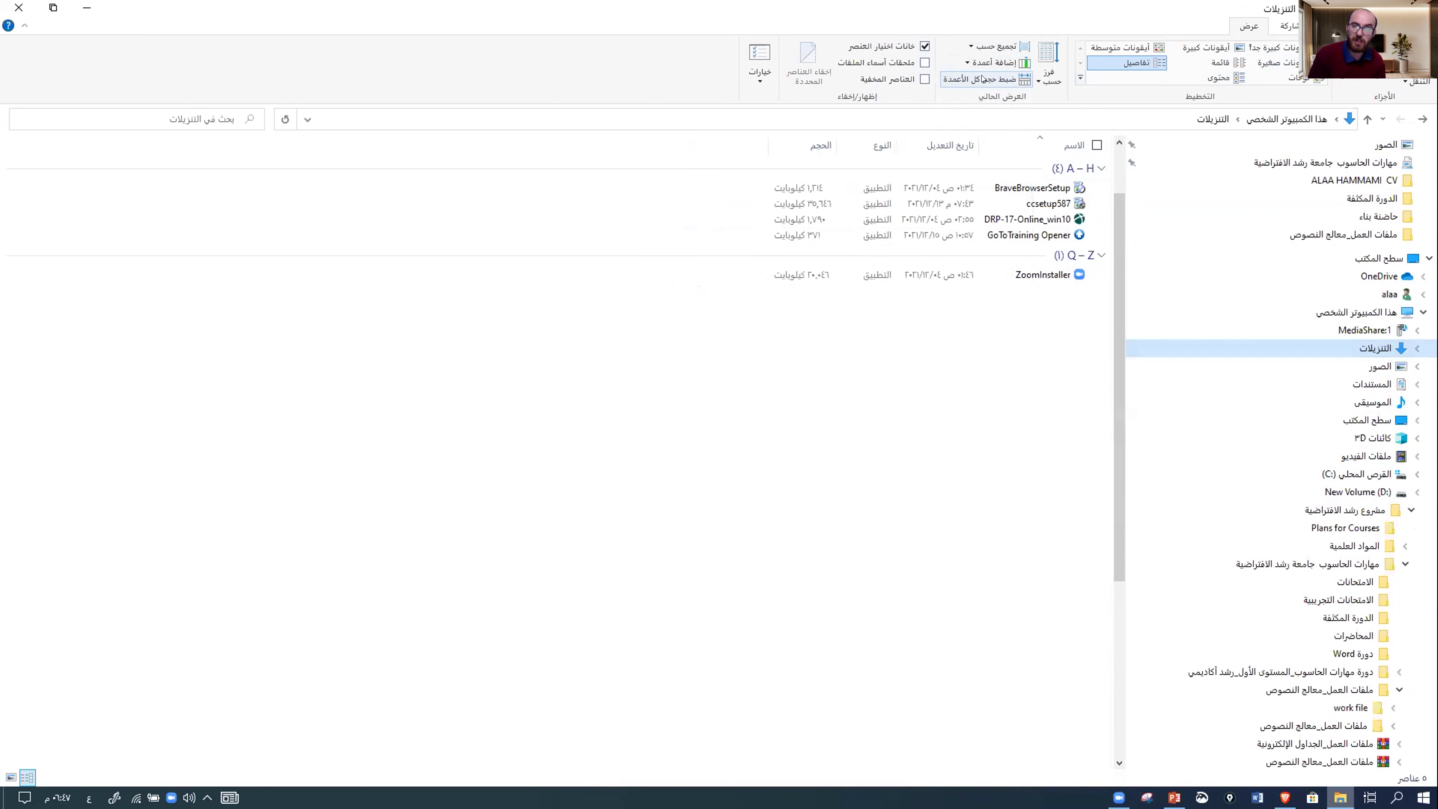
- Return to the work files folder, then open the لقطات الشاشة folder inside Pictures (الصور)
{"action": "left_click", "coordinate": [1421, 119]}
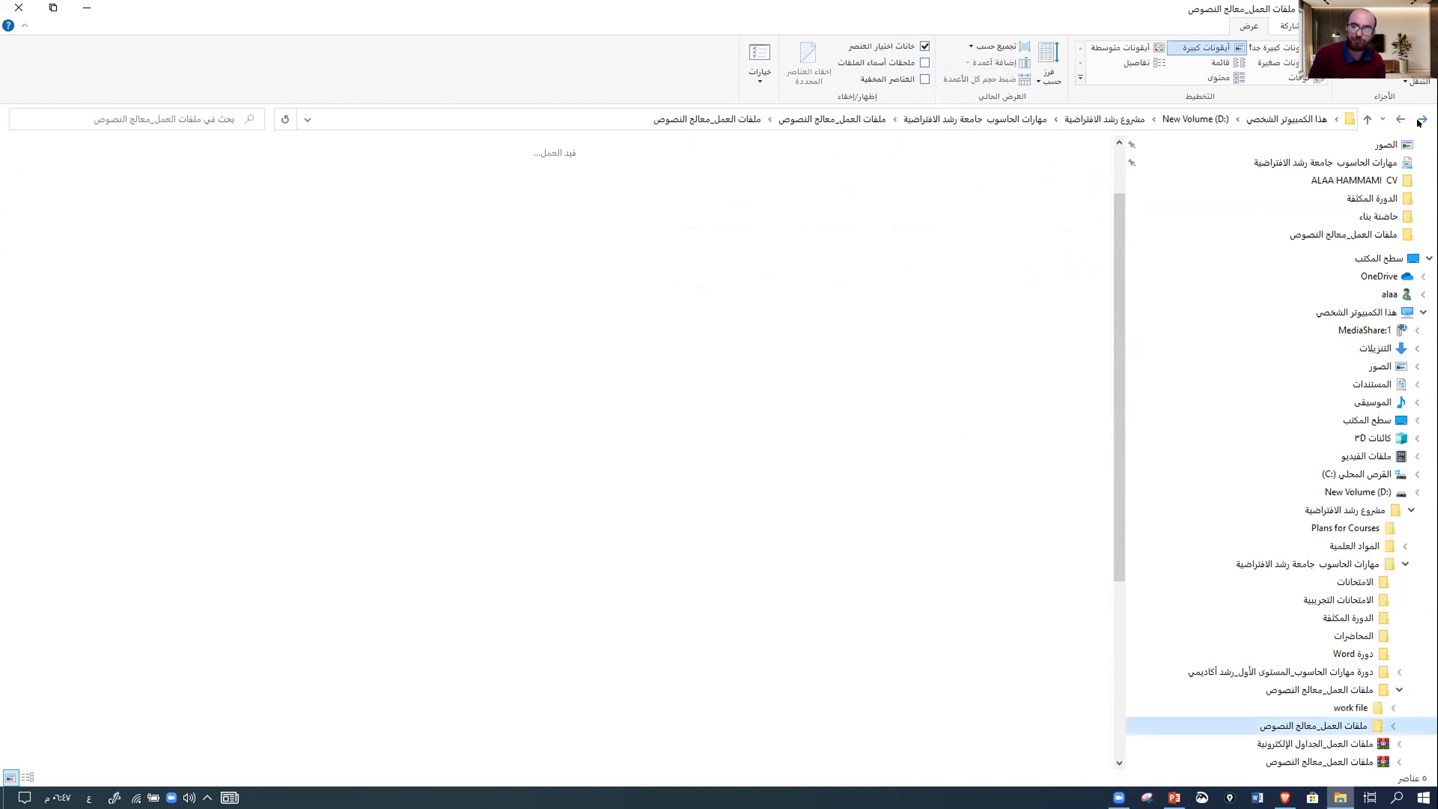
{"action": "left_click", "coordinate": [862, 344]}
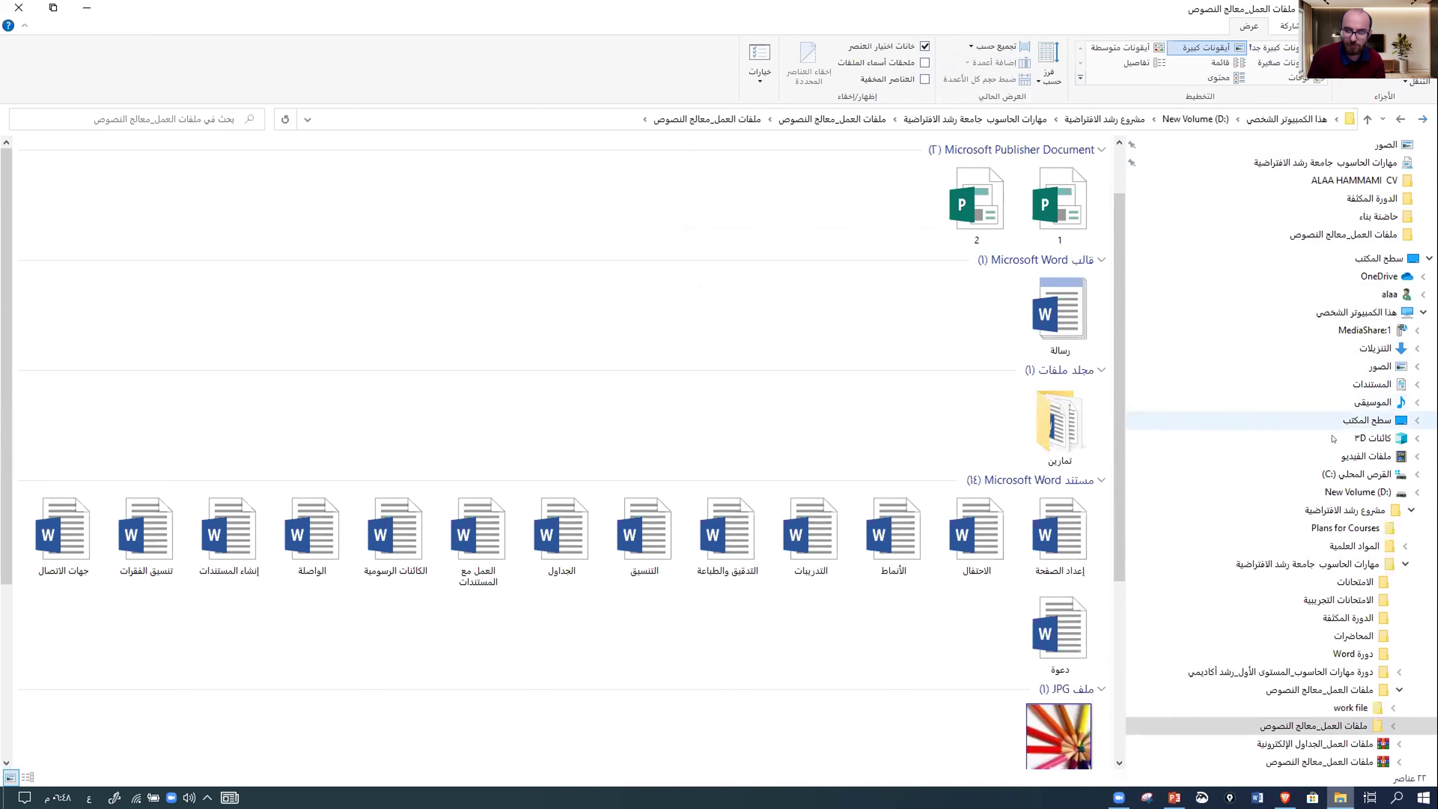
{"action": "left_click", "coordinate": [1382, 366]}
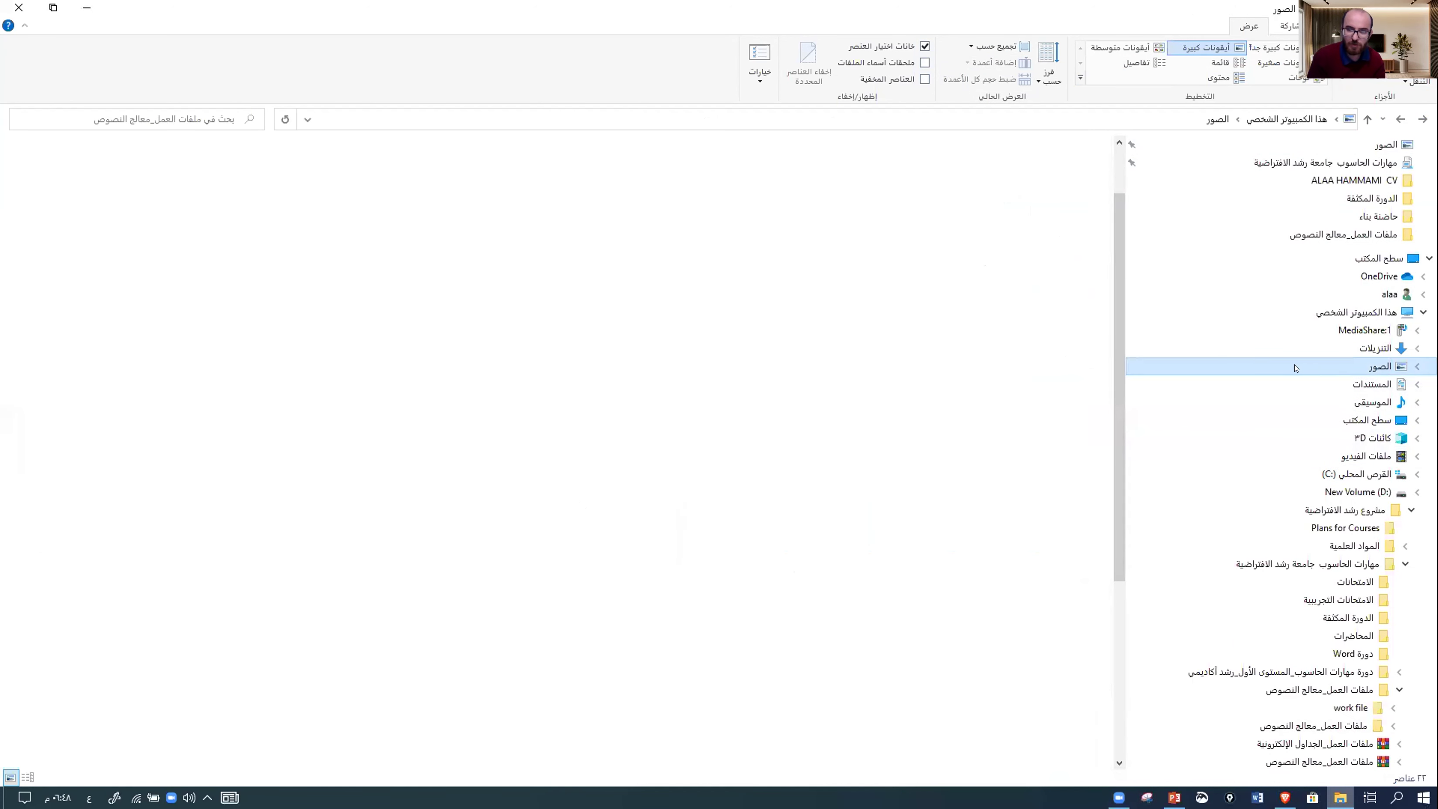
{"action": "left_click", "coordinate": [922, 290]}
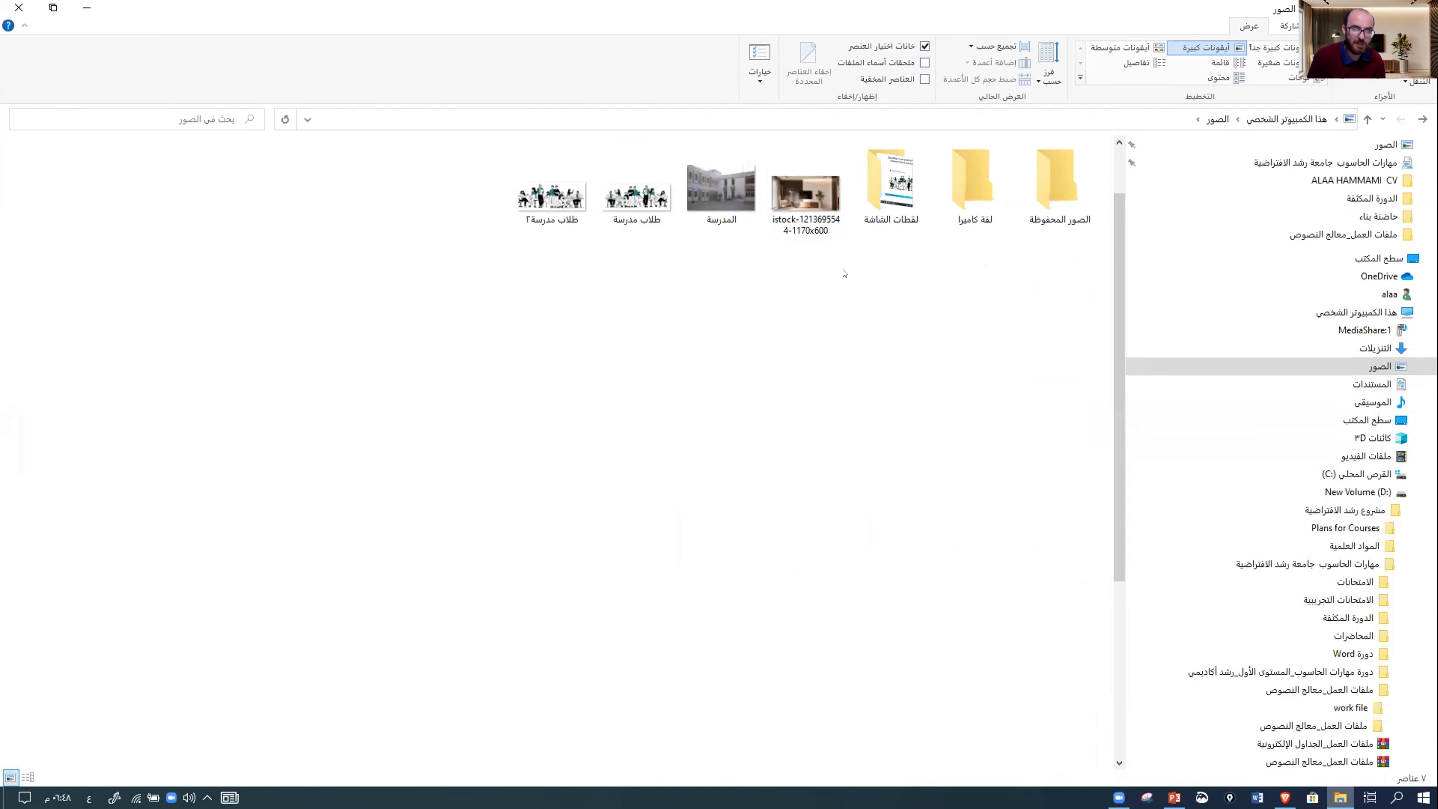
{"action": "double_click", "coordinate": [891, 181]}
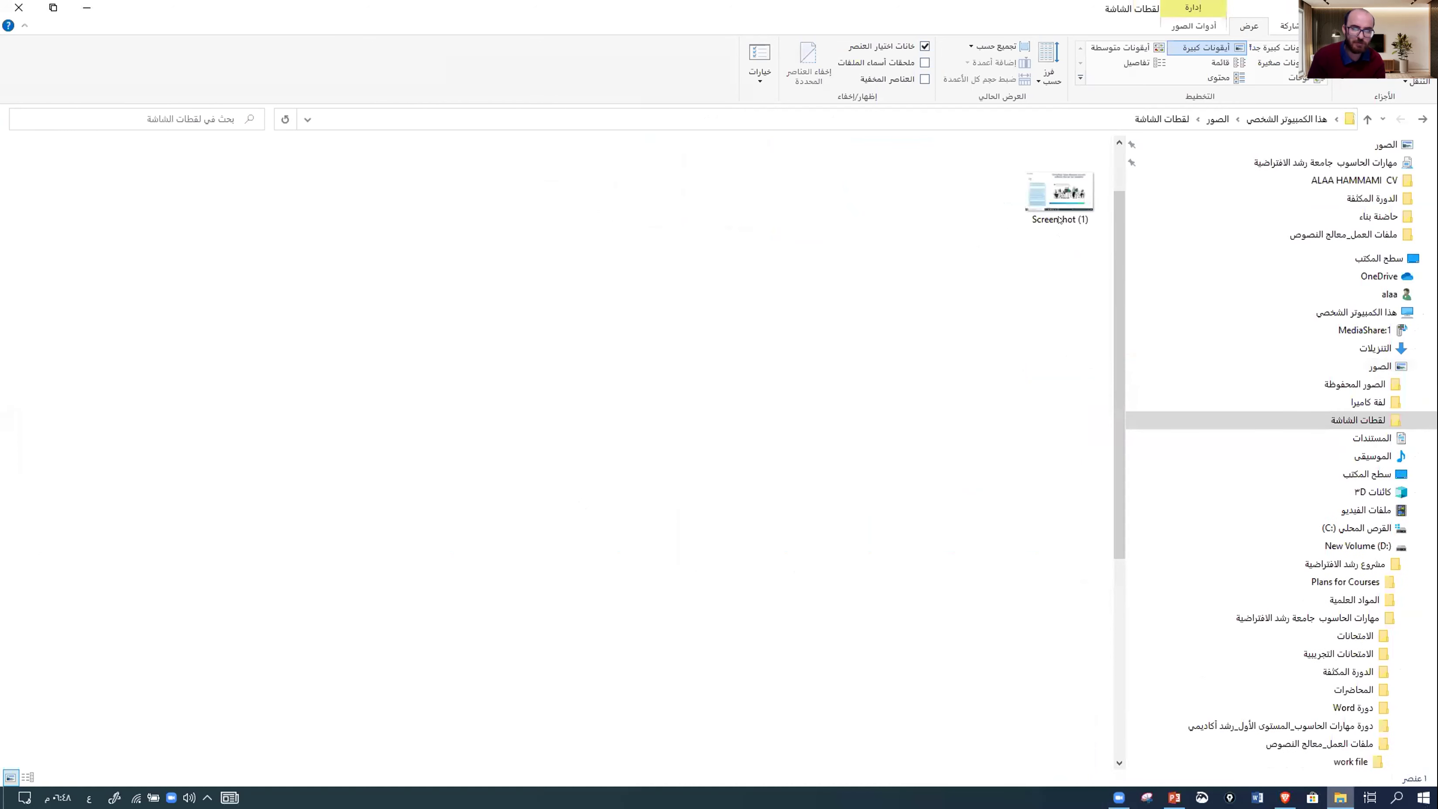
- Move the Screenshot (1) image from the لقطات الشاشة folder into the Pictures folder (الصور)
{"action": "right_click", "coordinate": [1060, 197]}
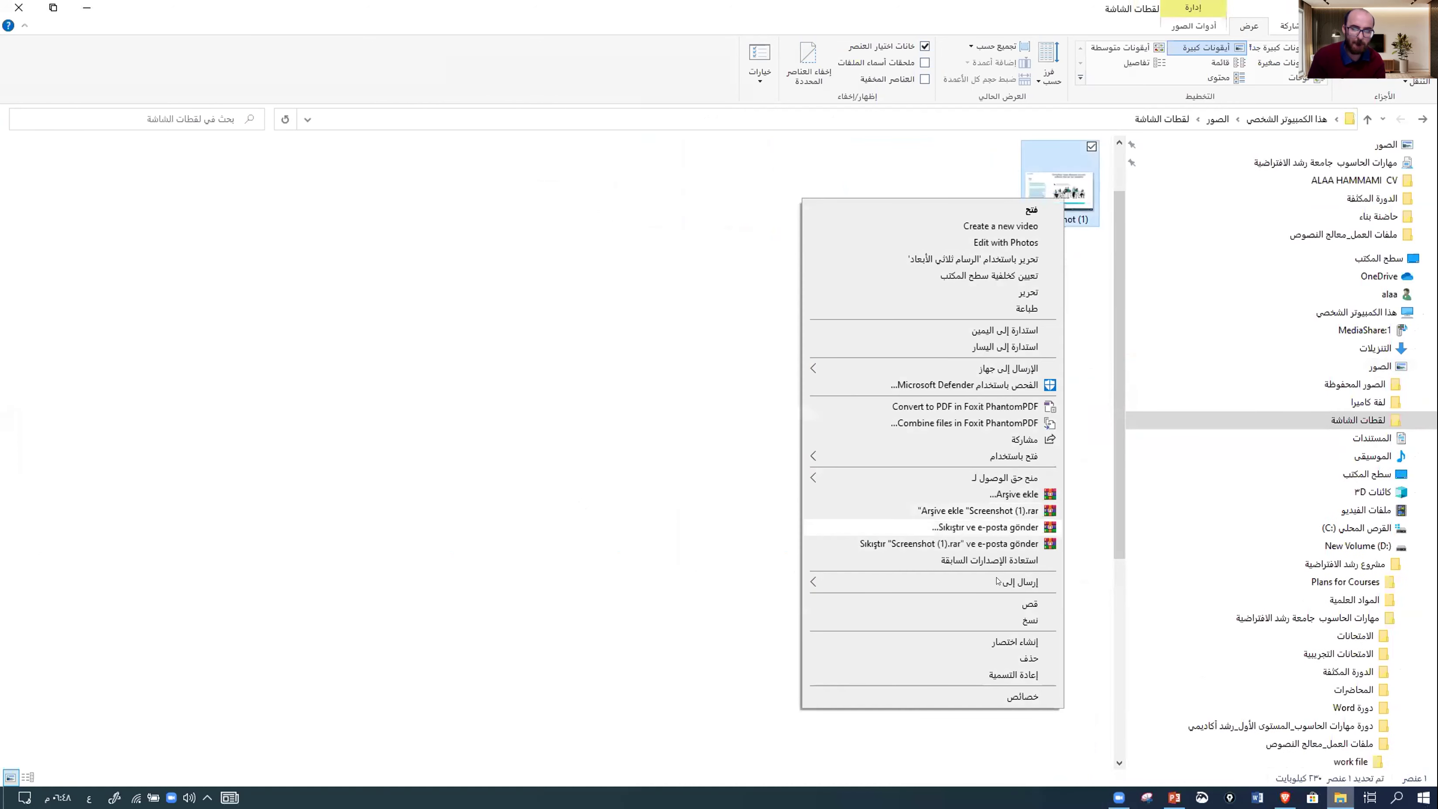
{"action": "key", "text": "Escape"}
{"action": "key", "text": "BackSpace"}
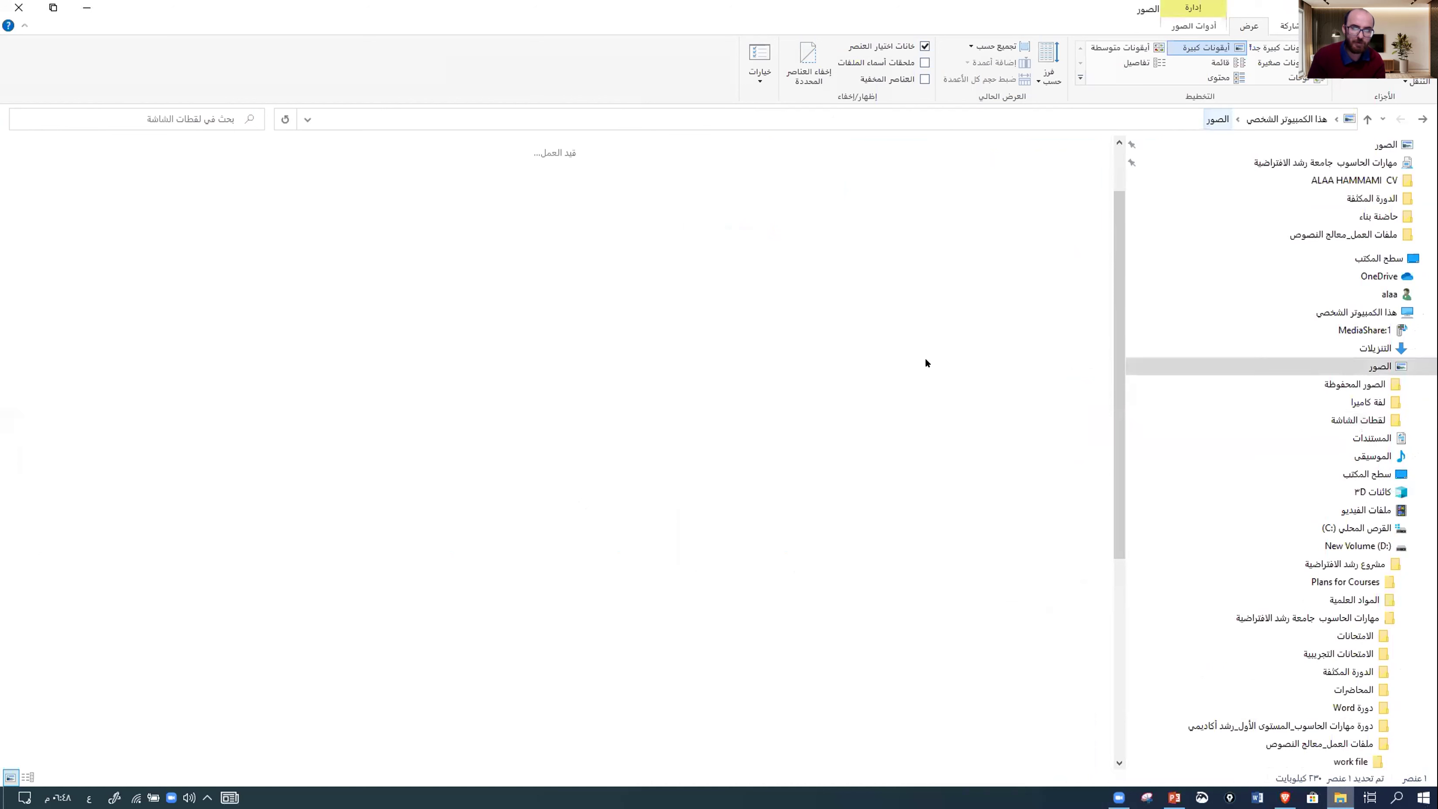
{"action": "right_click", "coordinate": [925, 381]}
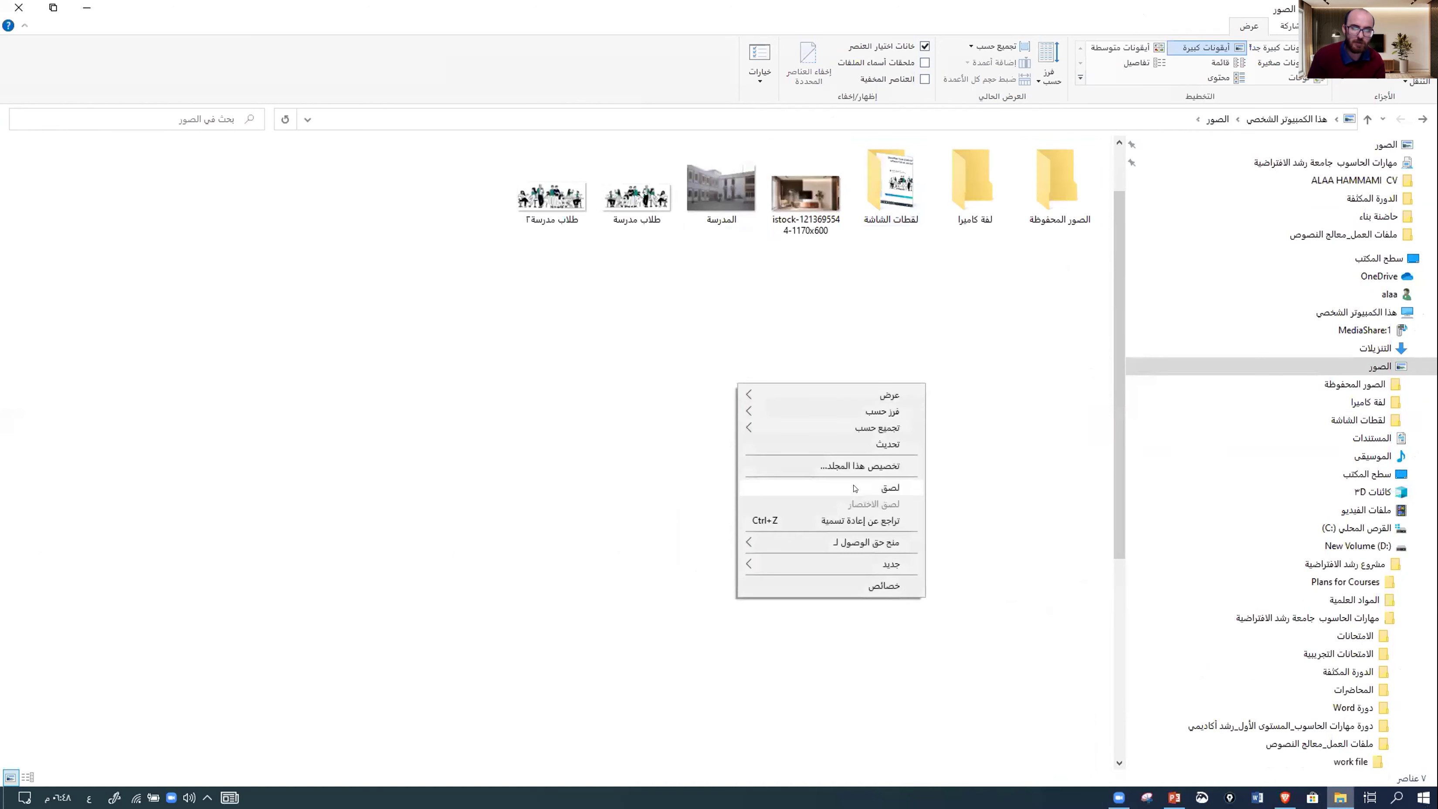
{"action": "left_click", "coordinate": [883, 485]}
{"action": "left_click", "coordinate": [880, 435]}
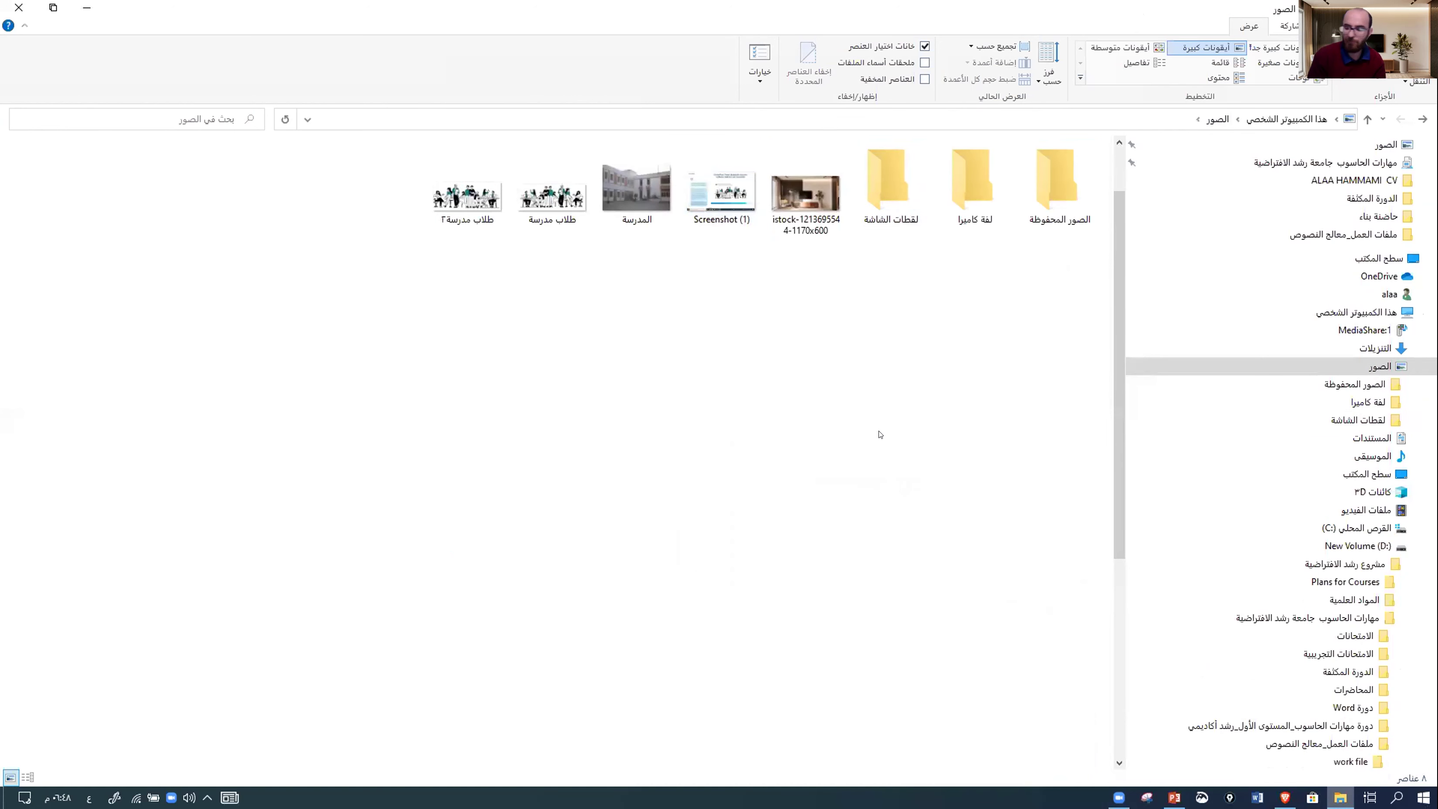
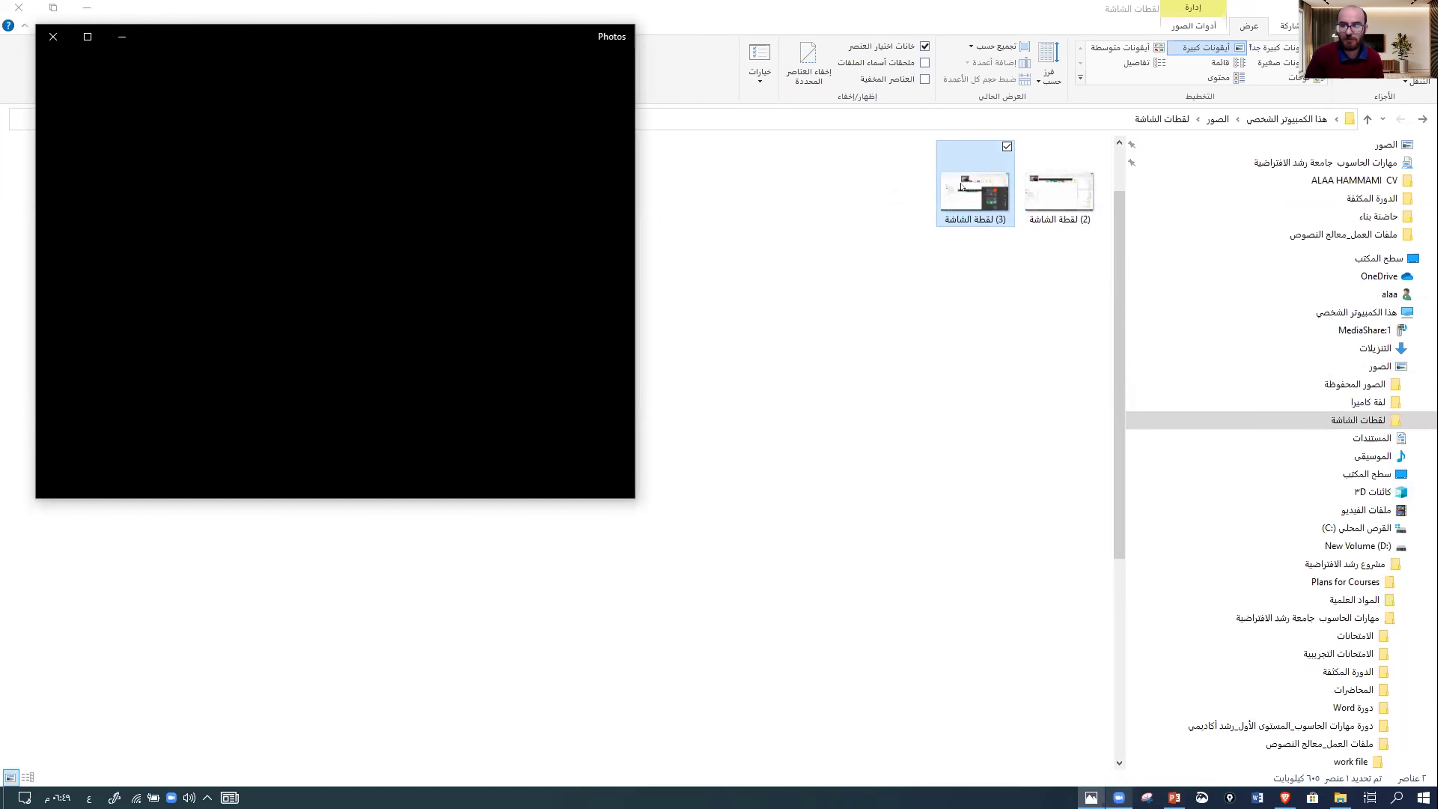
- Open the third screenshot, لقطة الشاشة (3), in Paint (الرسام) from its list of compatible programs
{"action": "left_click", "coordinate": [962, 197]}
{"action": "right_click", "coordinate": [963, 197]}
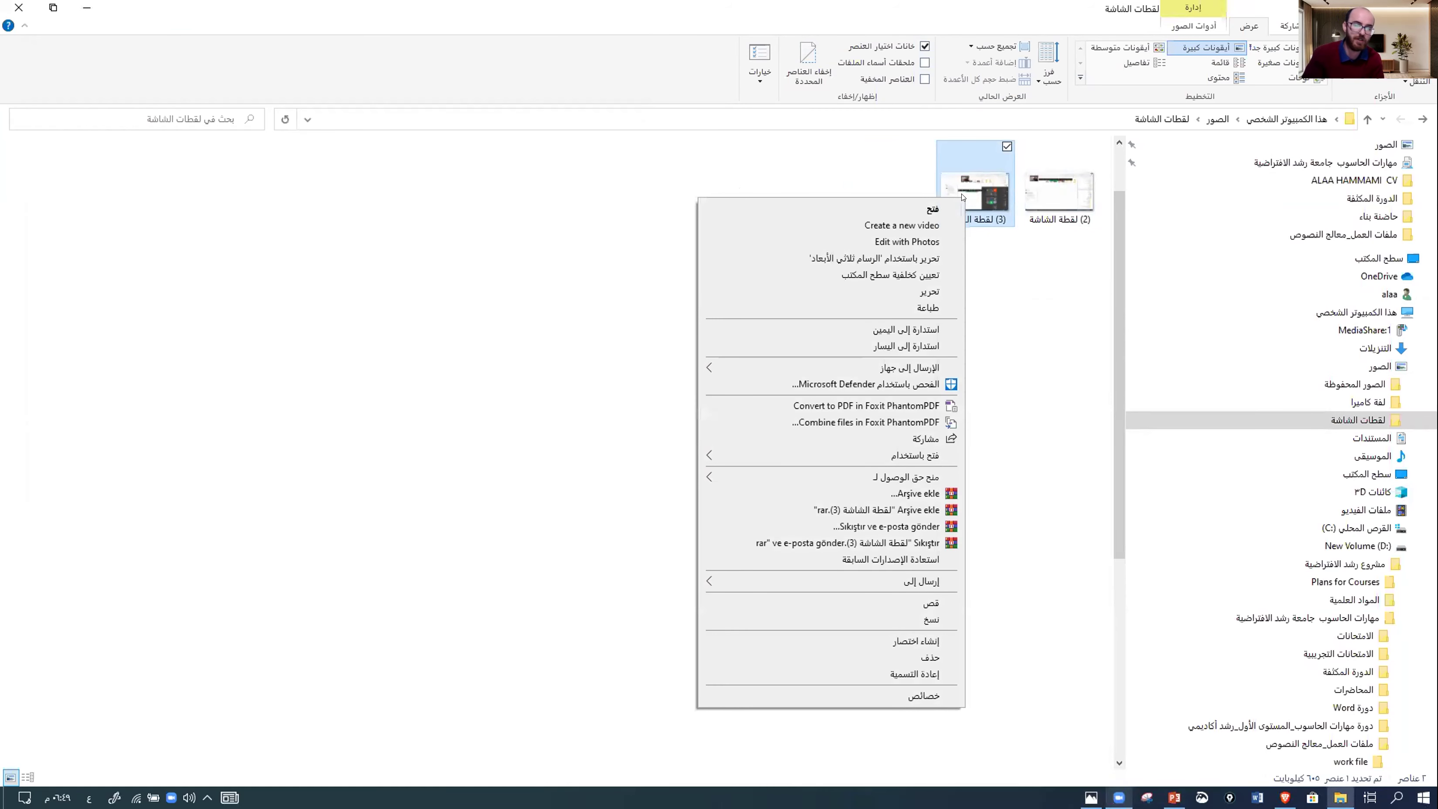
{"action": "left_click", "coordinate": [876, 457]}
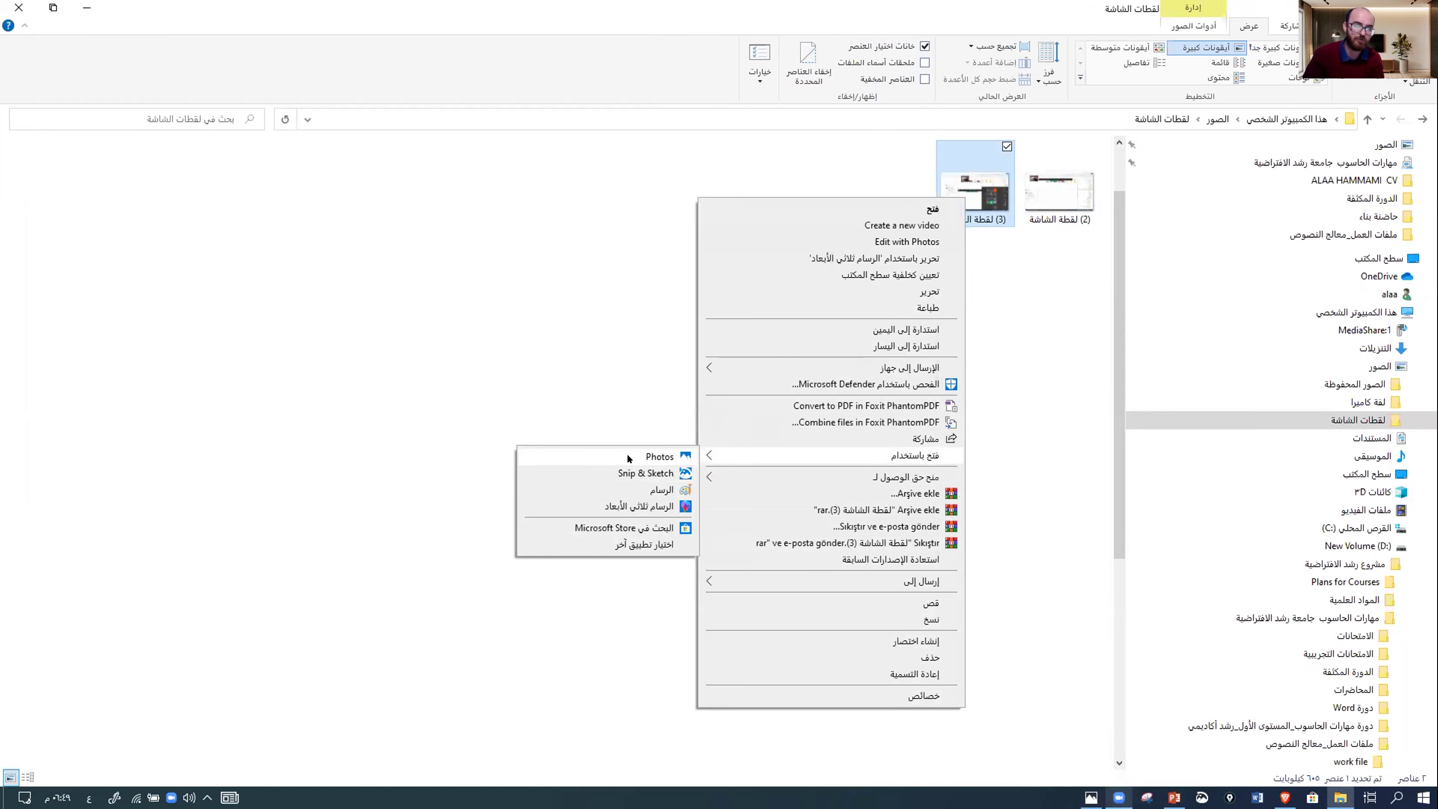
{"action": "left_click", "coordinate": [659, 489]}
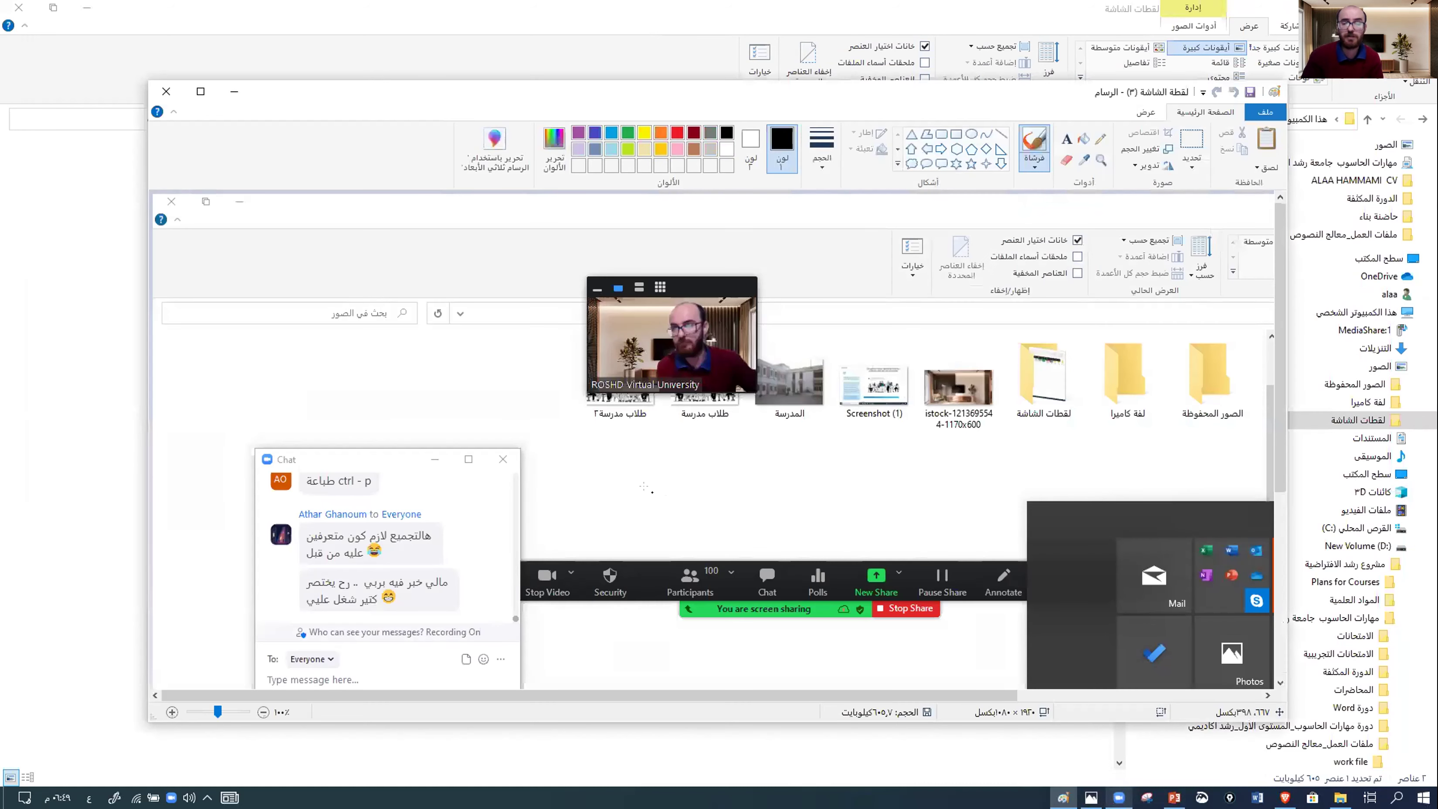
- Maximize Paint, draw a freehand circle around Participants on the captured meeting toolbar, then save and close the image
{"action": "double_click", "coordinate": [867, 100]}
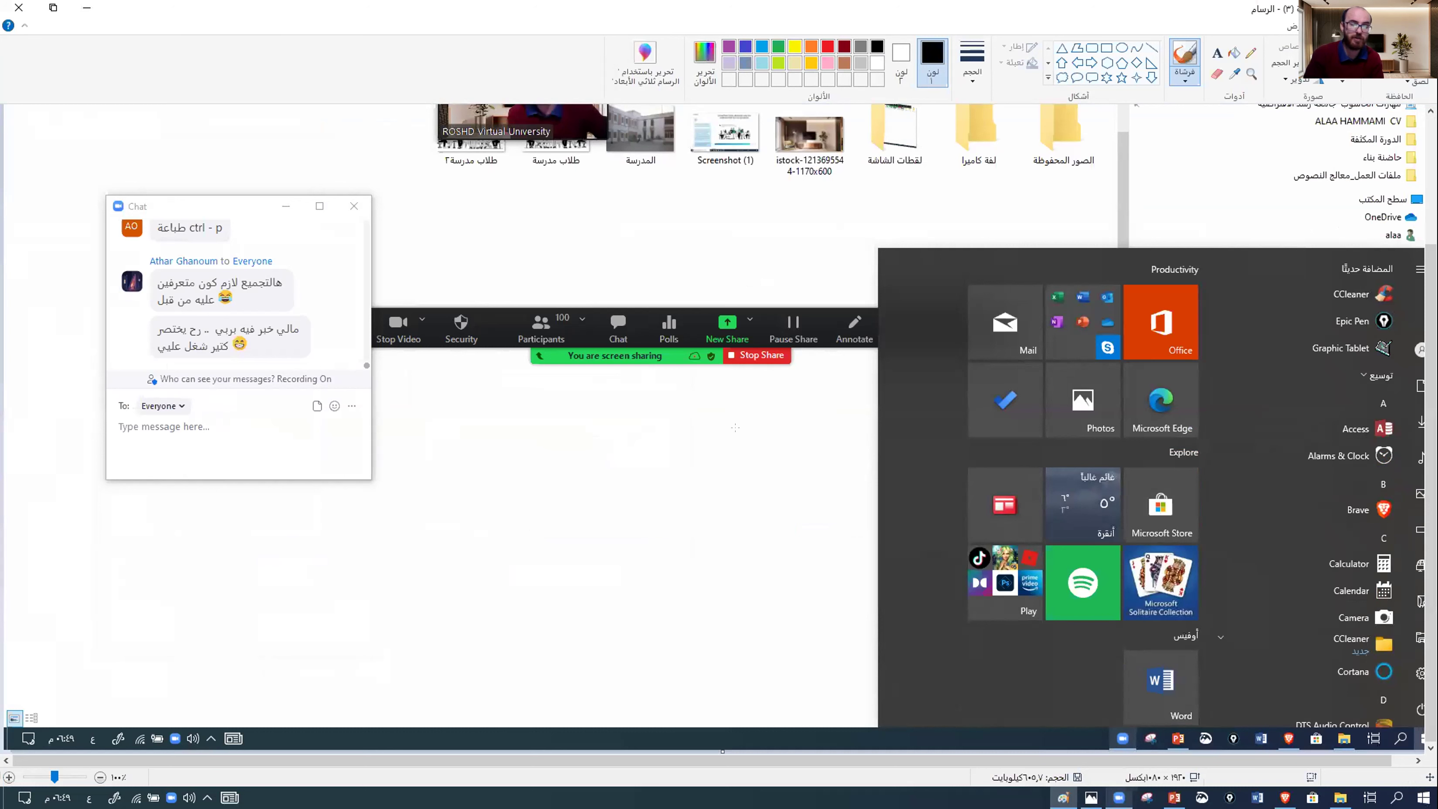
{"action": "mouse_move", "coordinate": [581, 270]}
{"action": "left_mouse_down"}
{"action": "mouse_move", "coordinate": [512, 289]}
{"action": "mouse_move", "coordinate": [594, 340]}
{"action": "mouse_move", "coordinate": [549, 240]}
{"action": "left_mouse_up"}
{"action": "left_click", "coordinate": [4, 3]}
{"action": "left_click", "coordinate": [756, 417]}
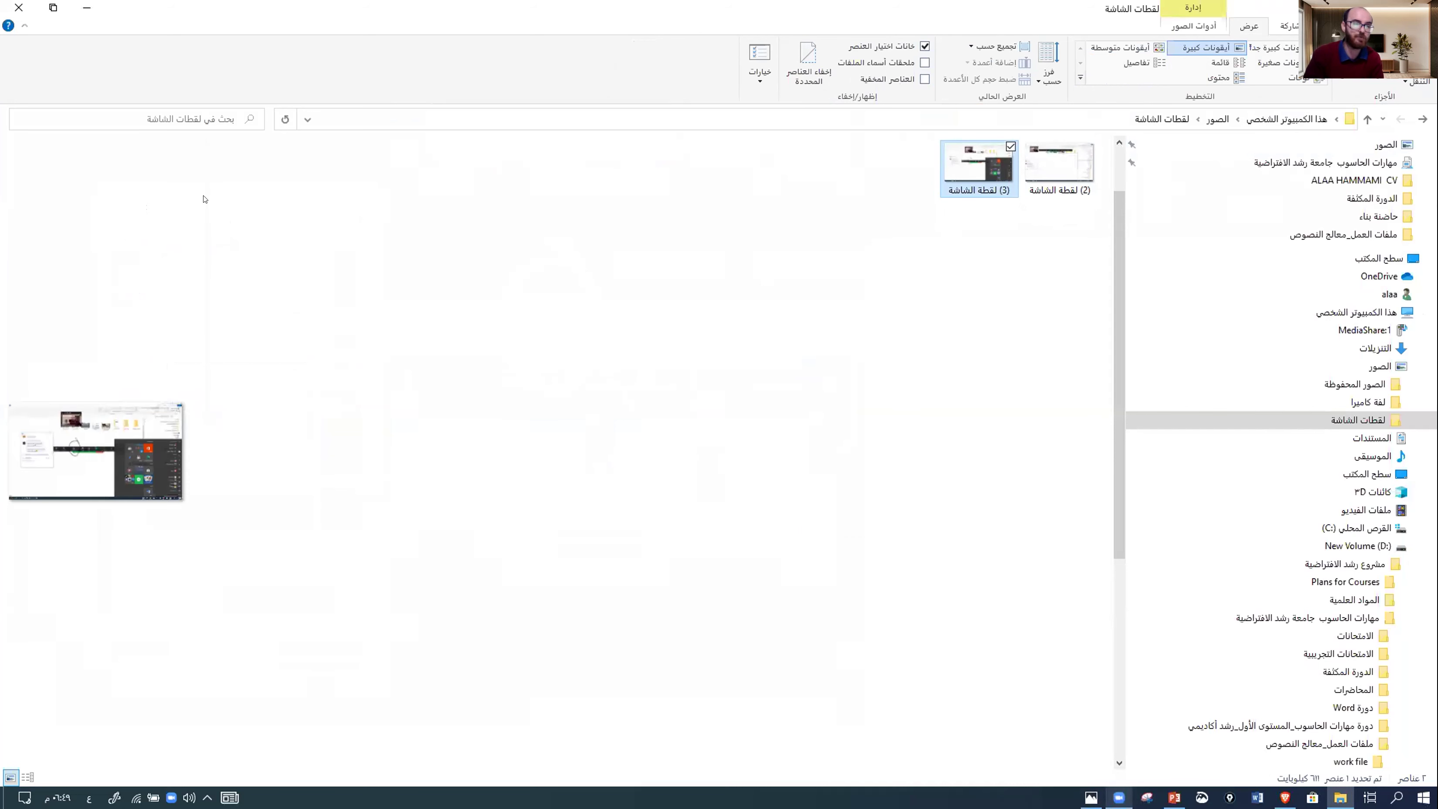
{"action": "scroll", "coordinate": [378, 343], "scroll_direction": "up", "scroll_amount": 5}
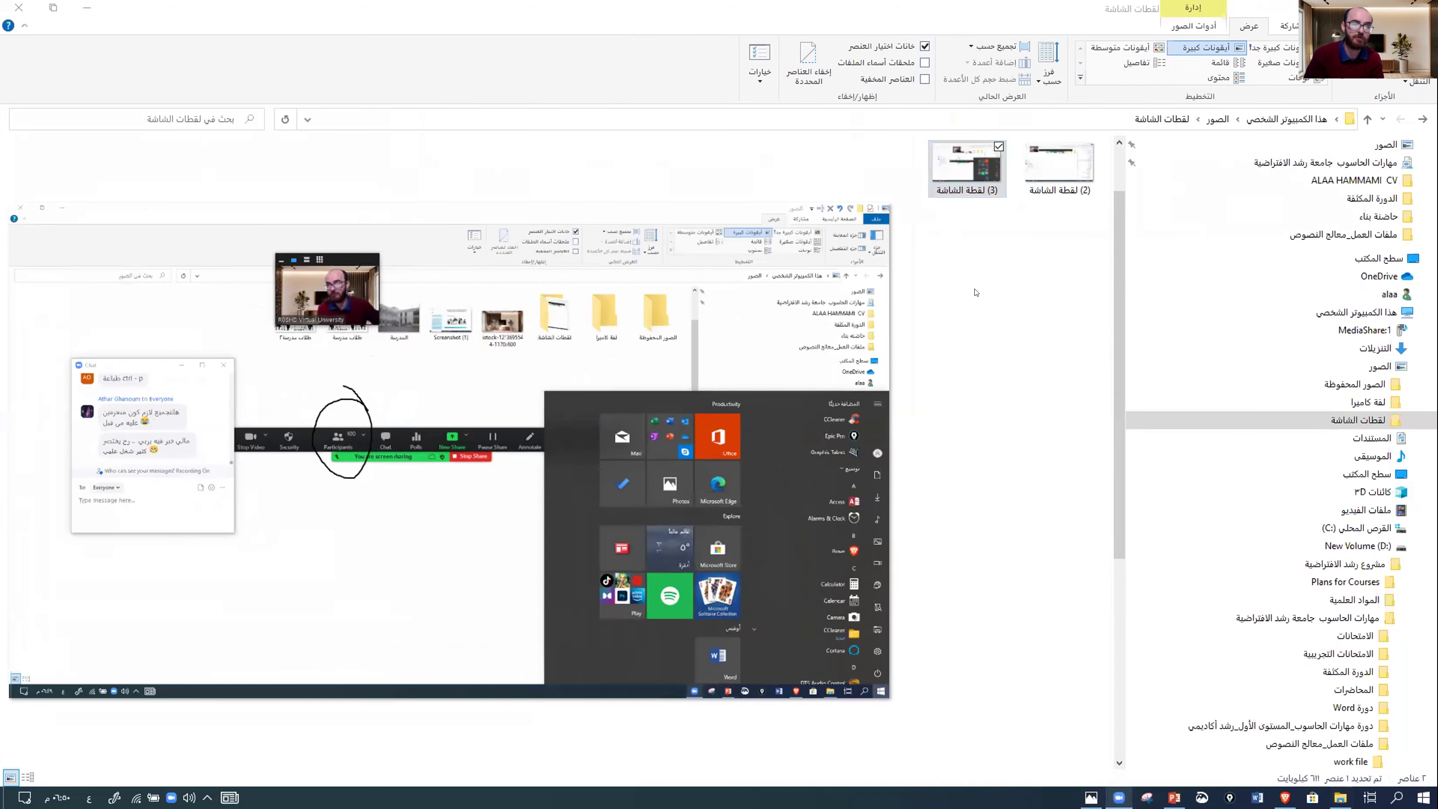
- Move both screenshots from the لقطات الشاشة folder into Pictures (الصور) and narrow the preview area
{"action": "left_click_drag", "start_coordinate": [1062, 241], "coordinate": [970, 176]}
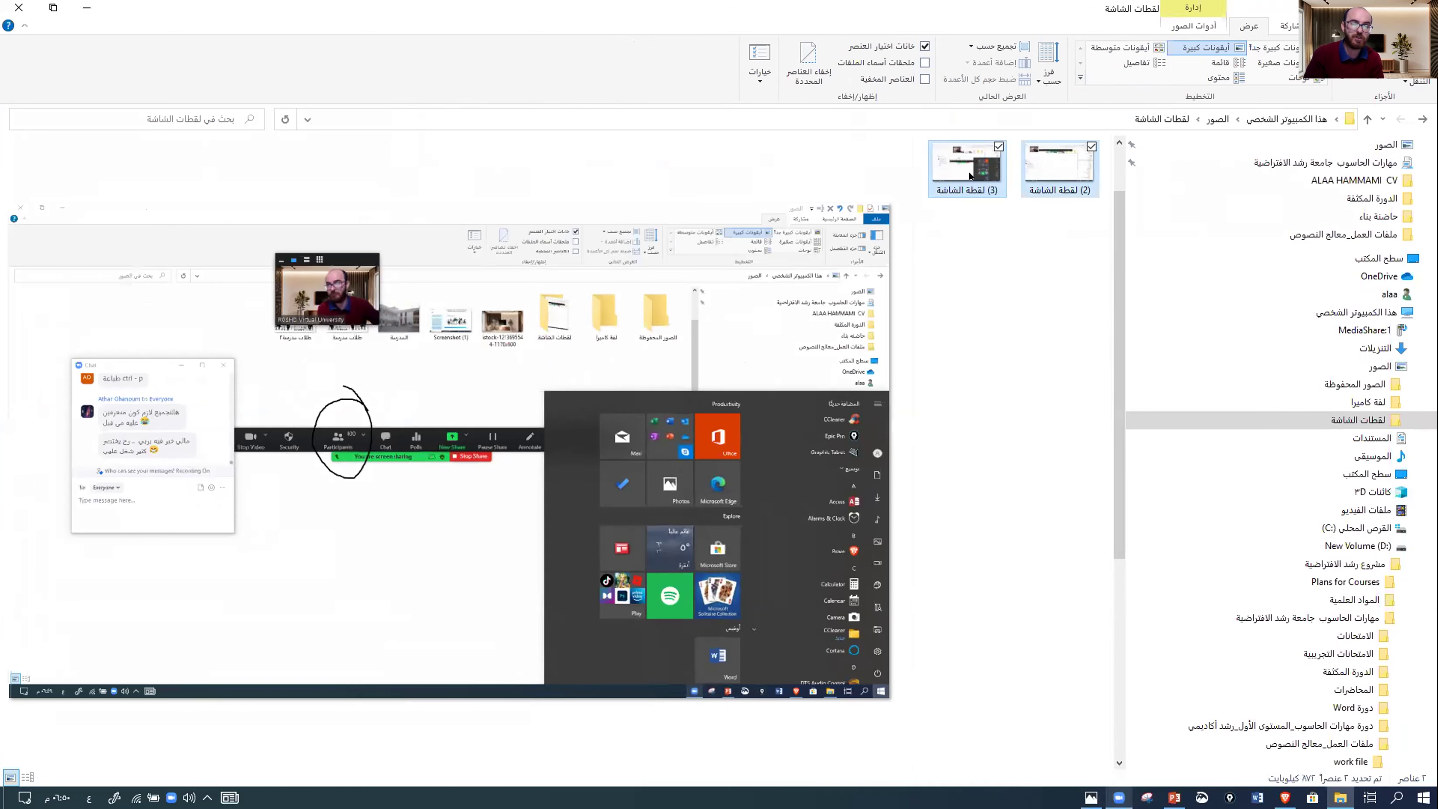
{"action": "right_click", "coordinate": [970, 174]}
{"action": "key", "text": "Escape"}
{"action": "left_click", "coordinate": [1216, 118]}
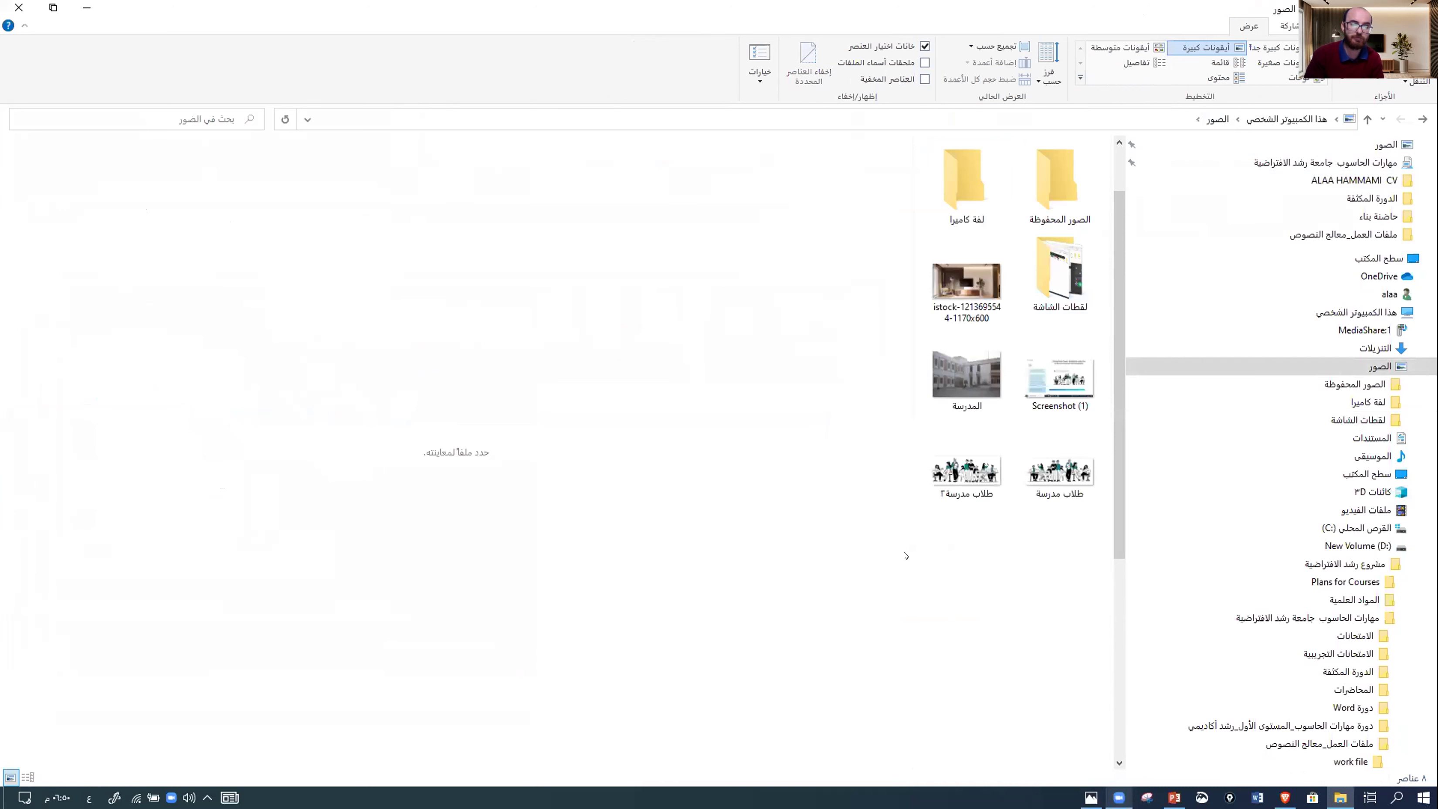
{"action": "left_click_drag", "start_coordinate": [582, 553], "coordinate": [378, 552]}
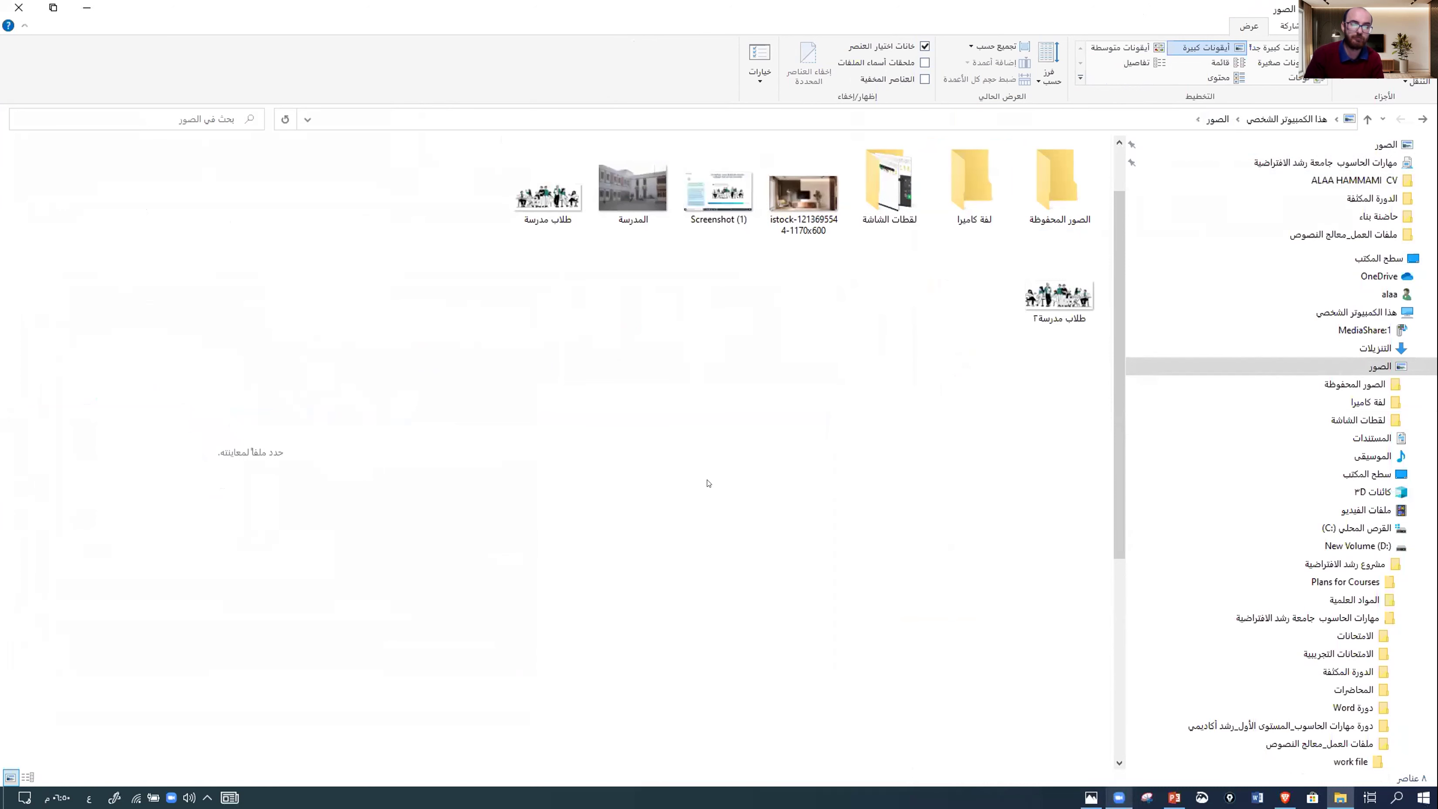
{"action": "right_click", "coordinate": [802, 448]}
{"action": "left_click", "coordinate": [831, 426]}
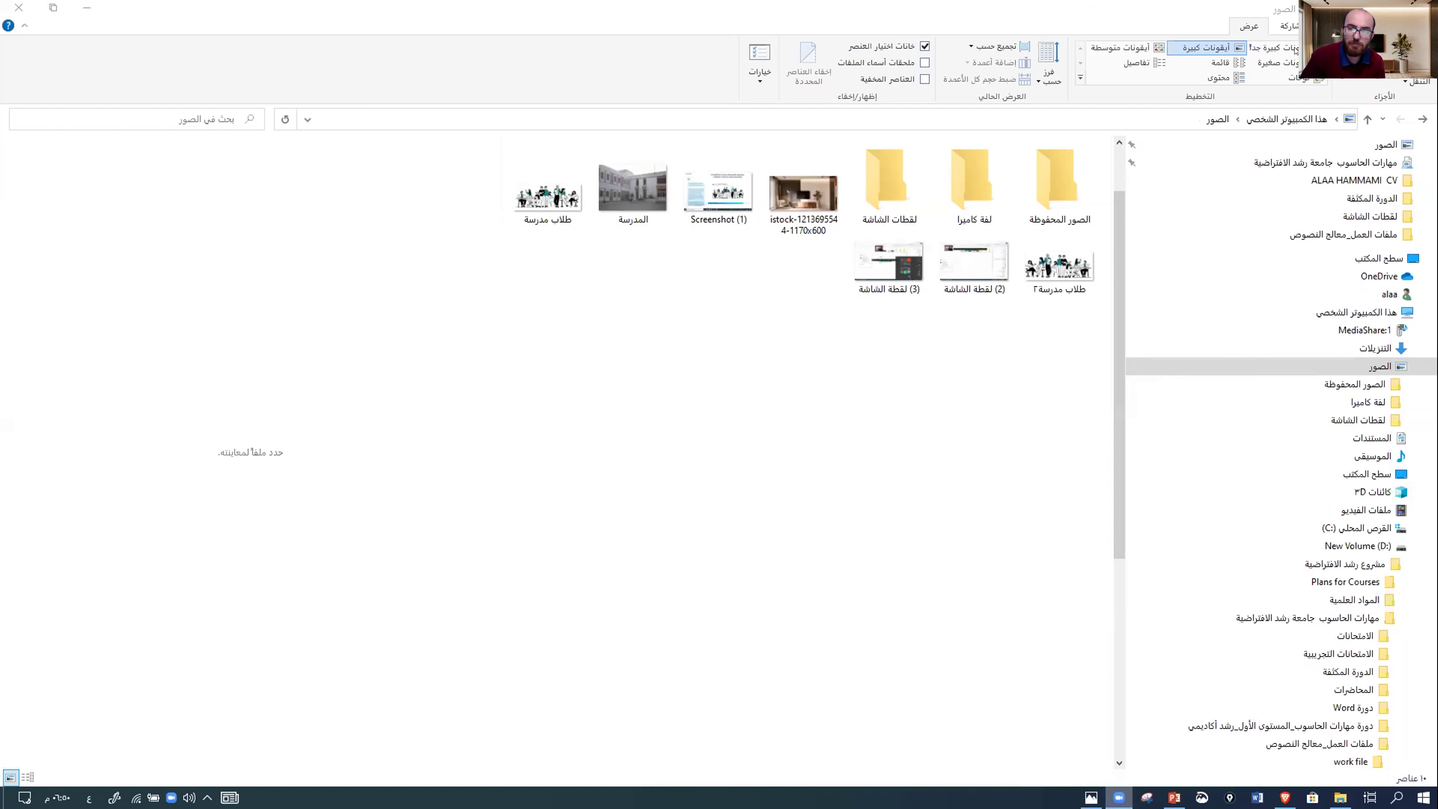
- Display the contents of the Pictures folder as extra large icons (أيقونات كبيرة جدًا) and browse through them
{"action": "left_click", "coordinate": [1296, 51]}
{"action": "left_click", "coordinate": [1296, 50]}
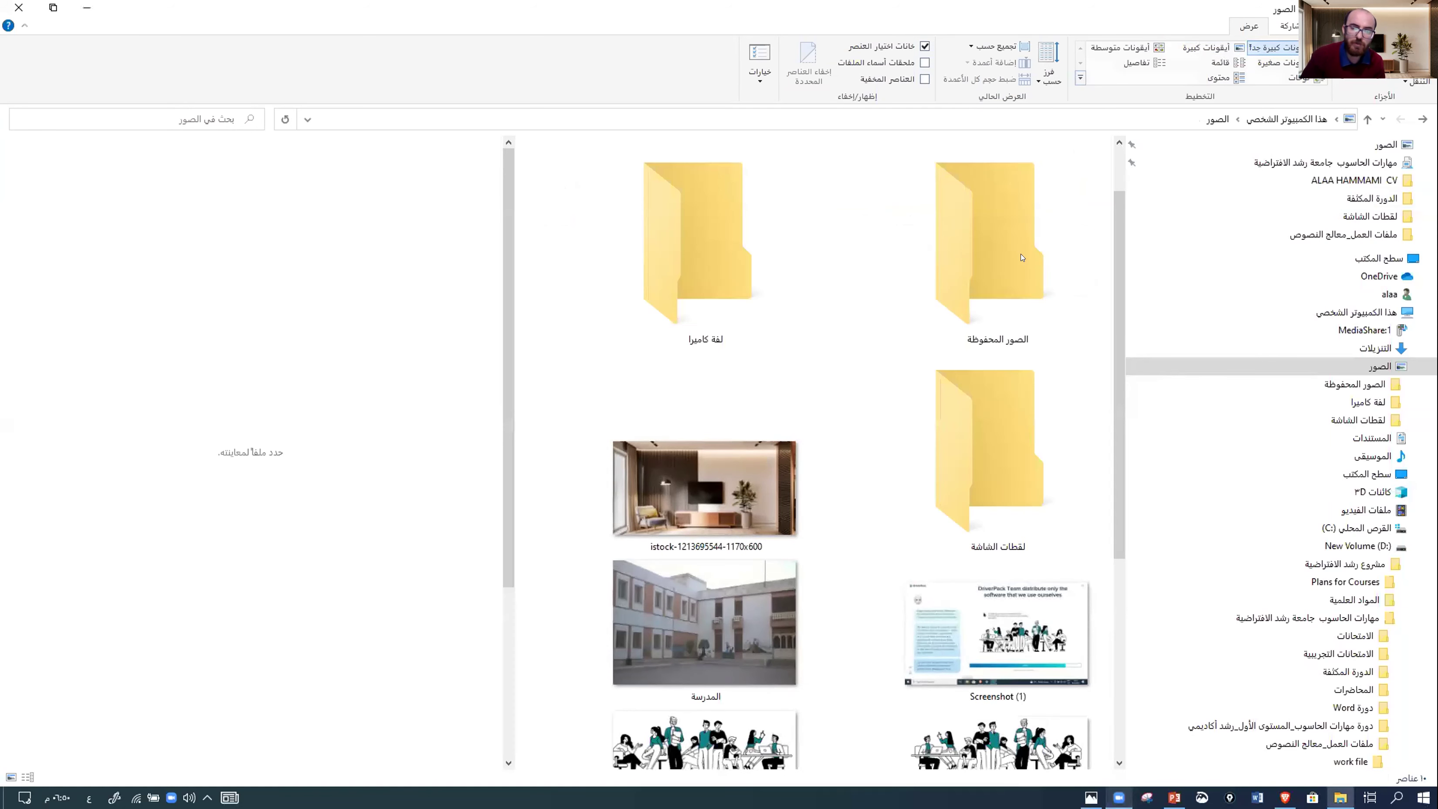
{"action": "scroll", "coordinate": [856, 500], "scroll_direction": "down", "scroll_amount": 3}
{"action": "scroll", "coordinate": [855, 498], "scroll_direction": "up", "scroll_amount": 3}
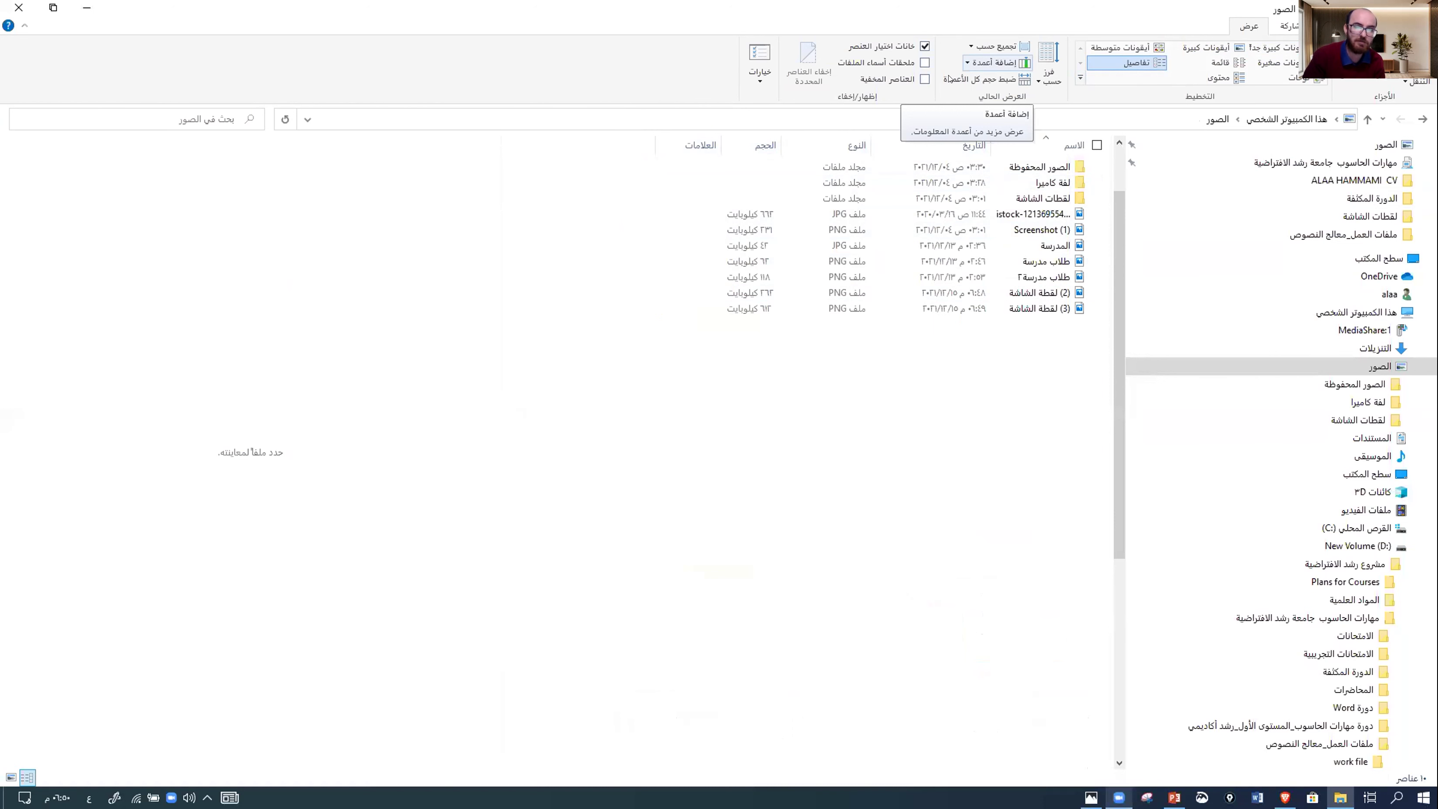
- Add the date taken (تاريخ الالتقاط), date modified (تاريخ التعديل) and date created (تاريخ الإنشاء) columns to the Pictures file list
{"action": "left_click", "coordinate": [970, 64]}
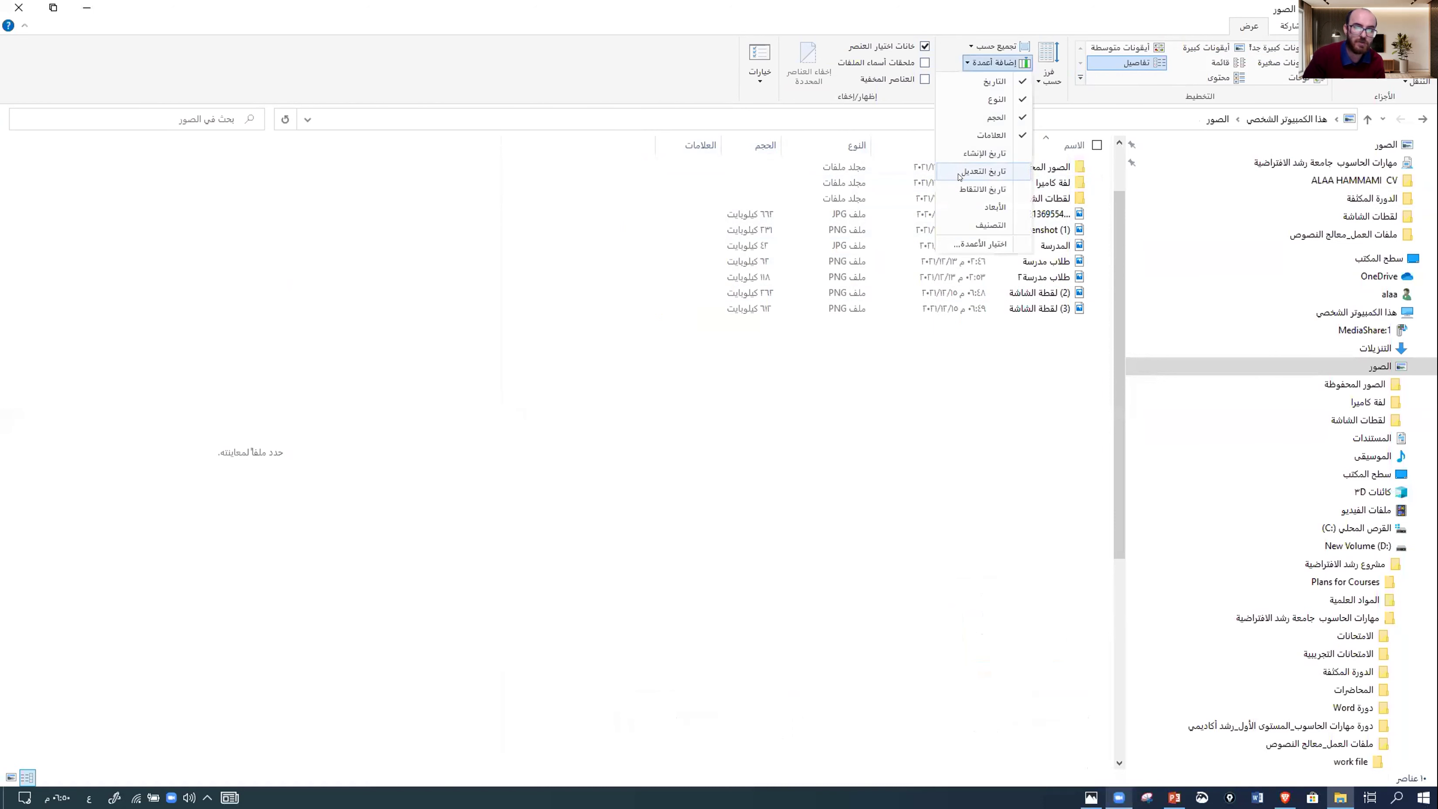
{"action": "left_click", "coordinate": [961, 188]}
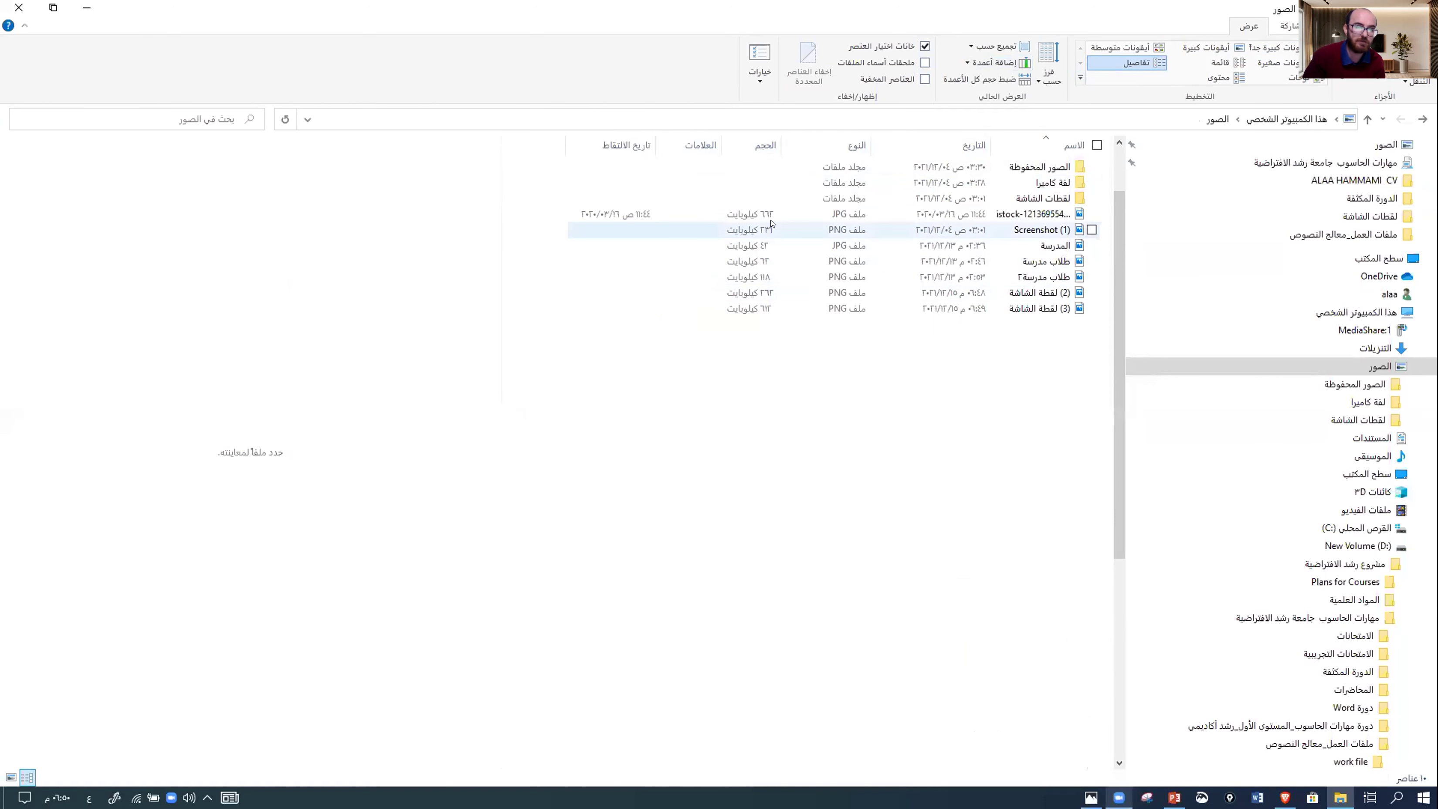
{"action": "left_click", "coordinate": [589, 215]}
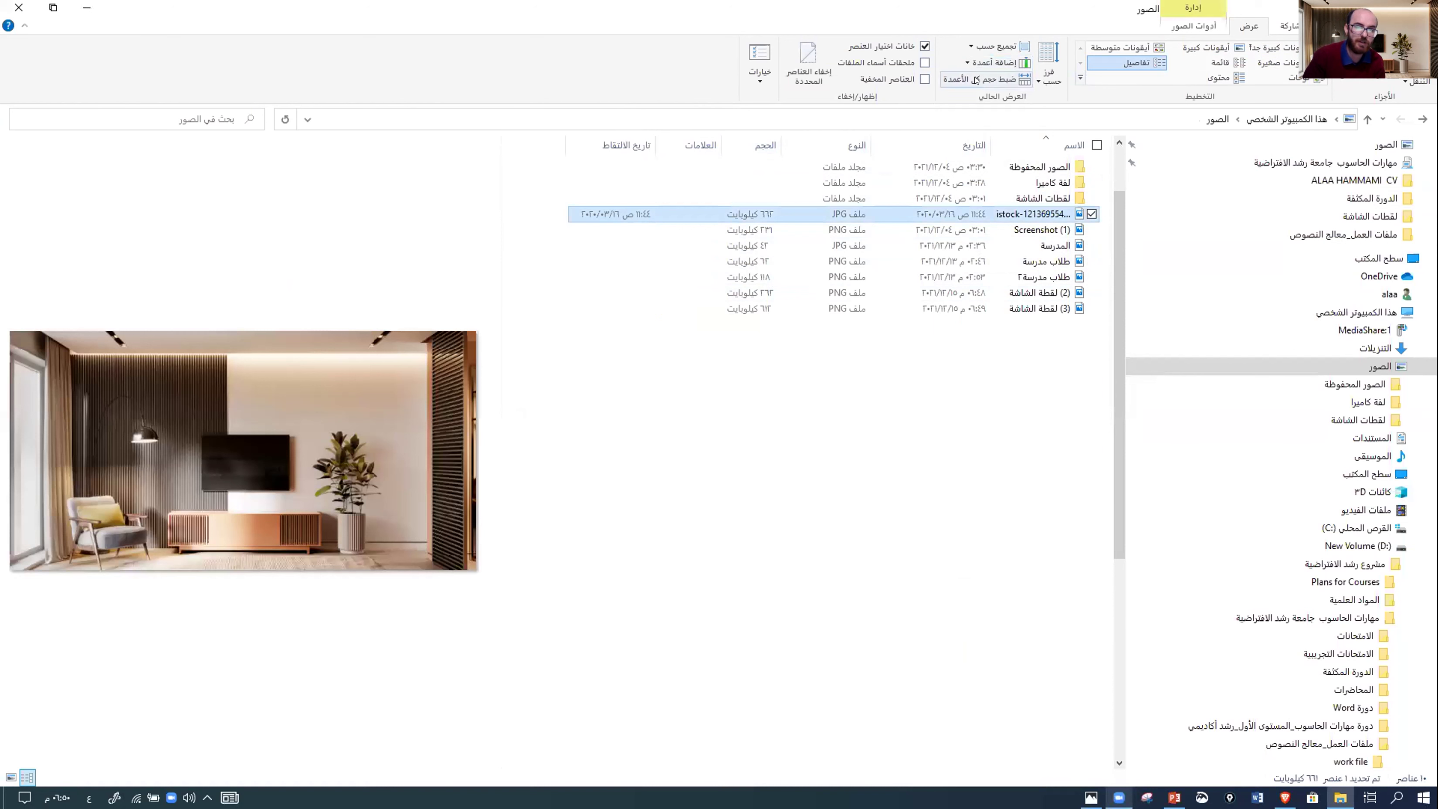
{"action": "left_click", "coordinate": [994, 62]}
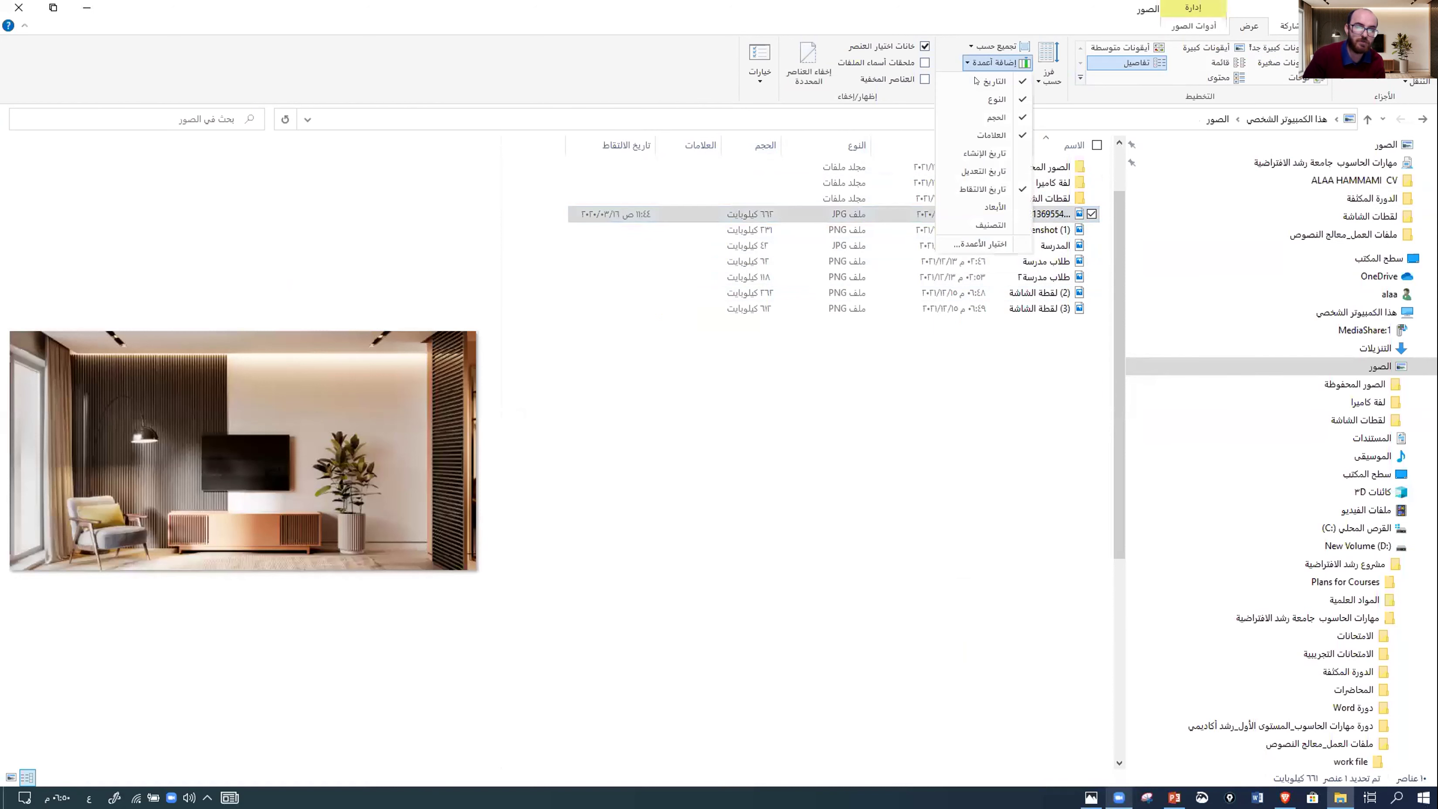
{"action": "left_click", "coordinate": [974, 171]}
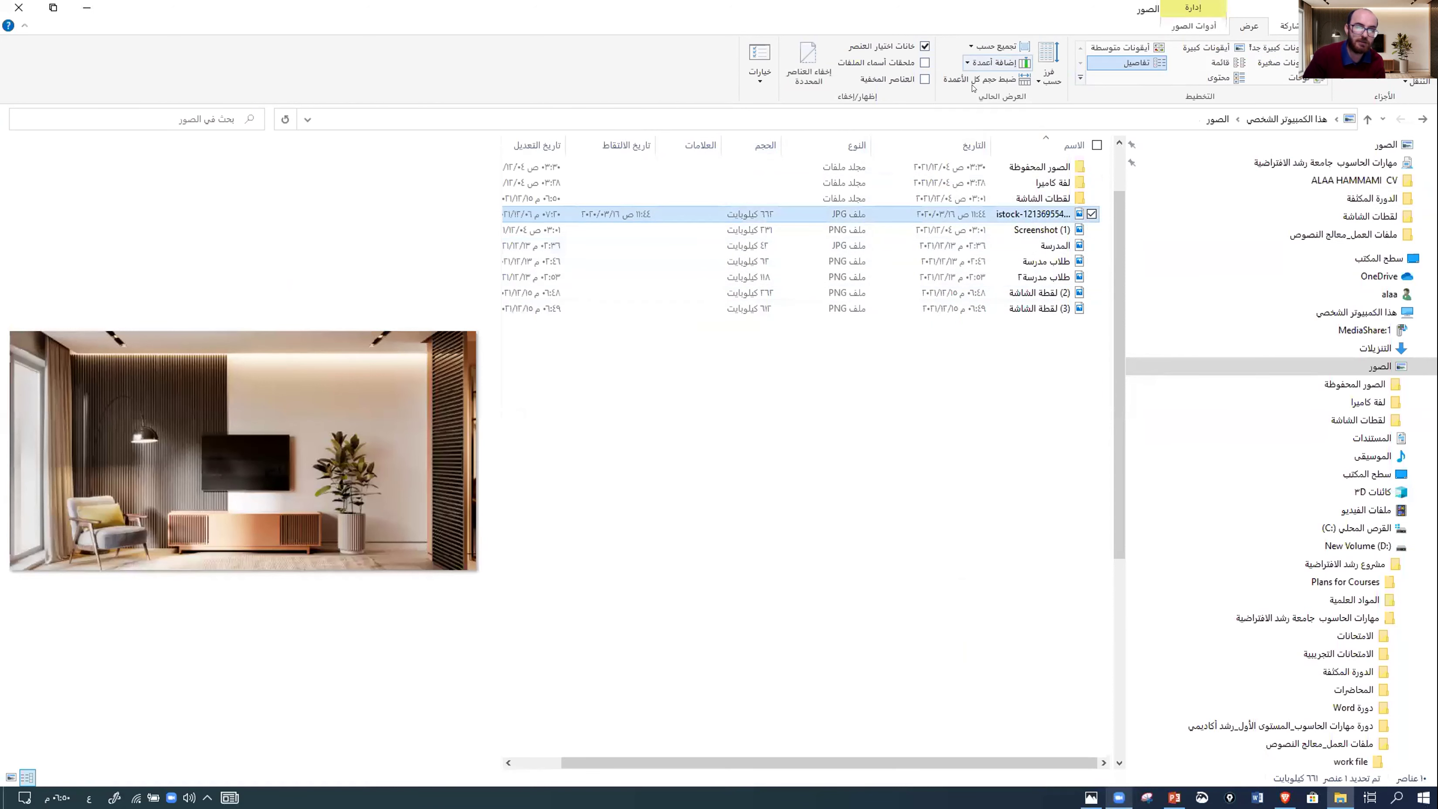
{"action": "left_click", "coordinate": [988, 62]}
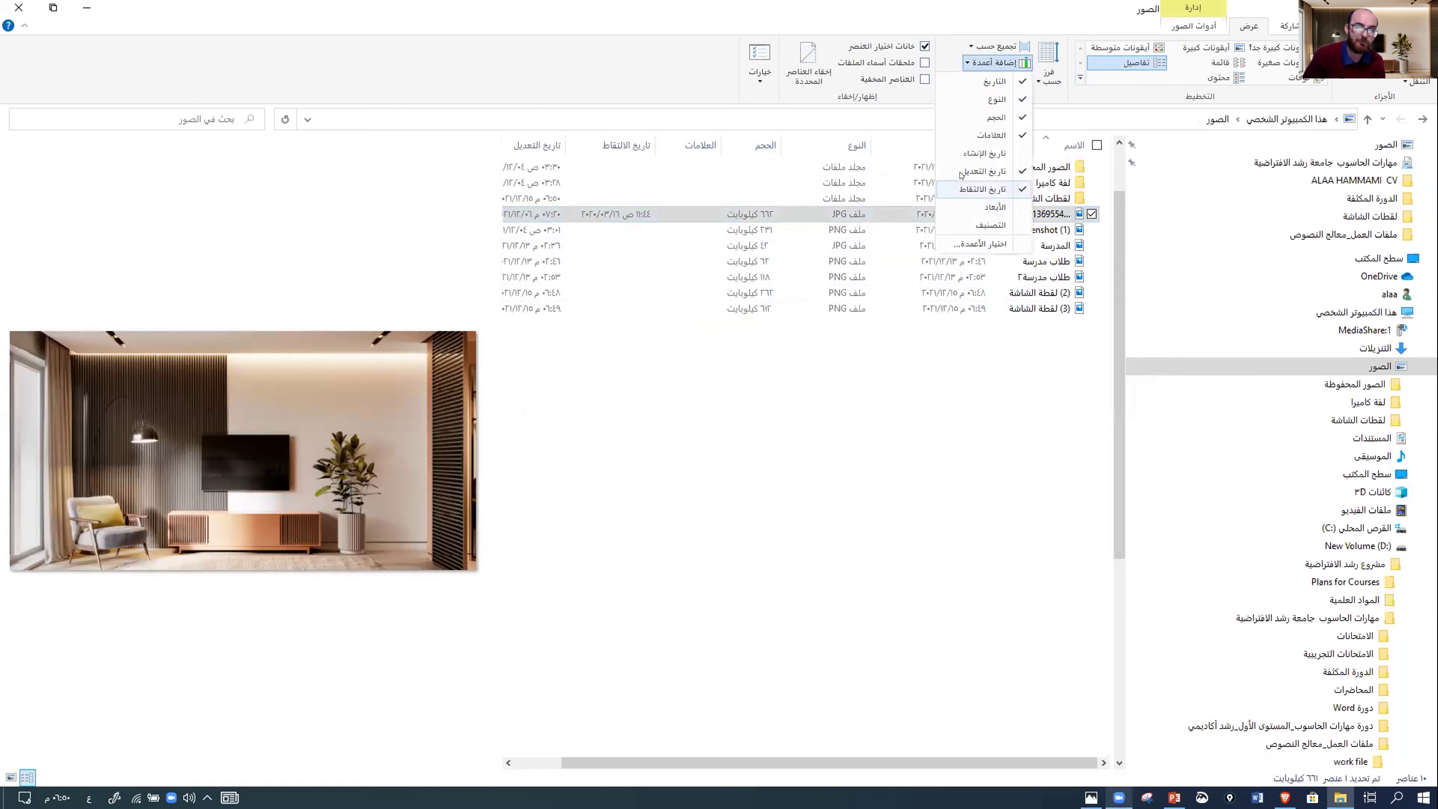
{"action": "key", "text": "Return"}
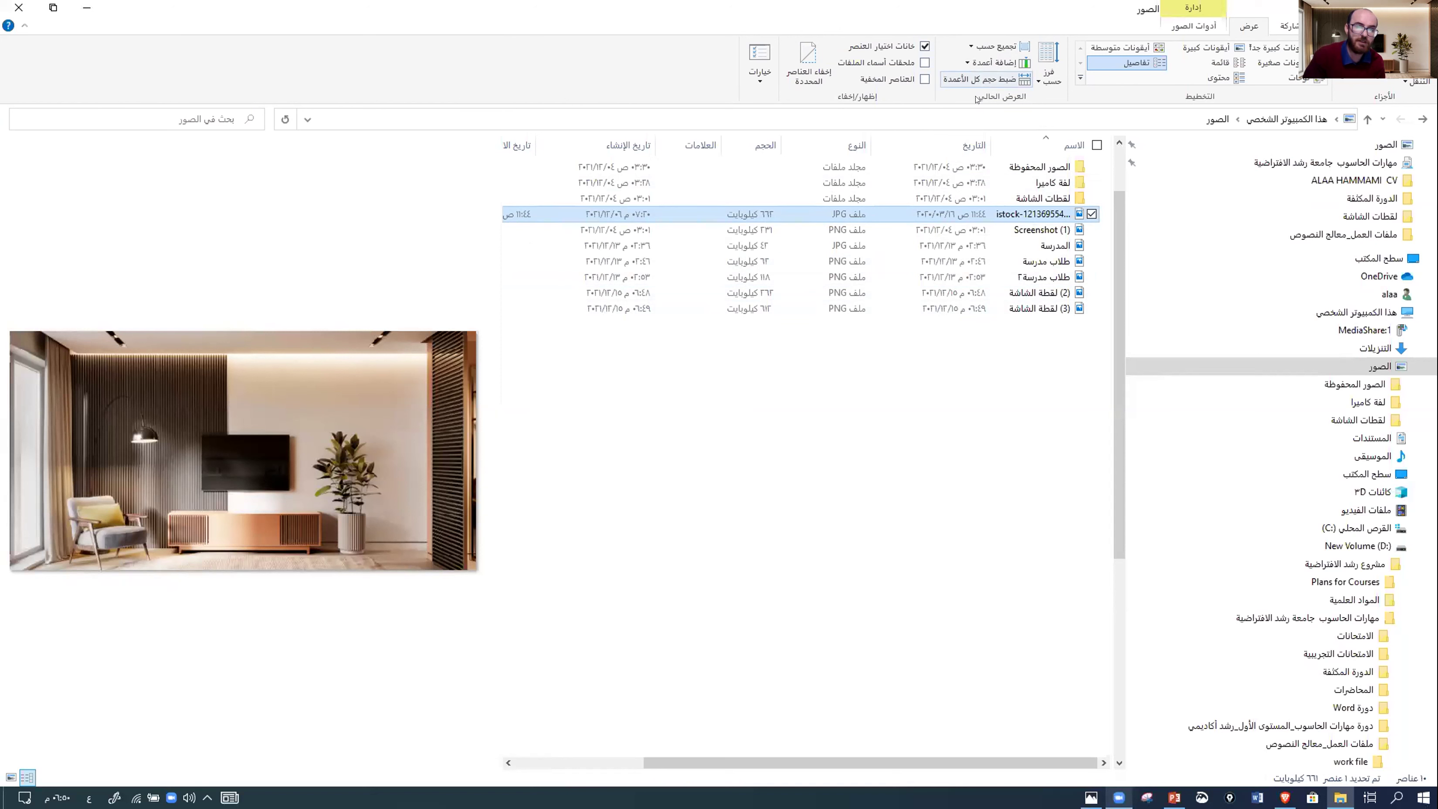
- Size all columns to fit their contents and narrow the preview area to give the file list more room
{"action": "left_click", "coordinate": [979, 82]}
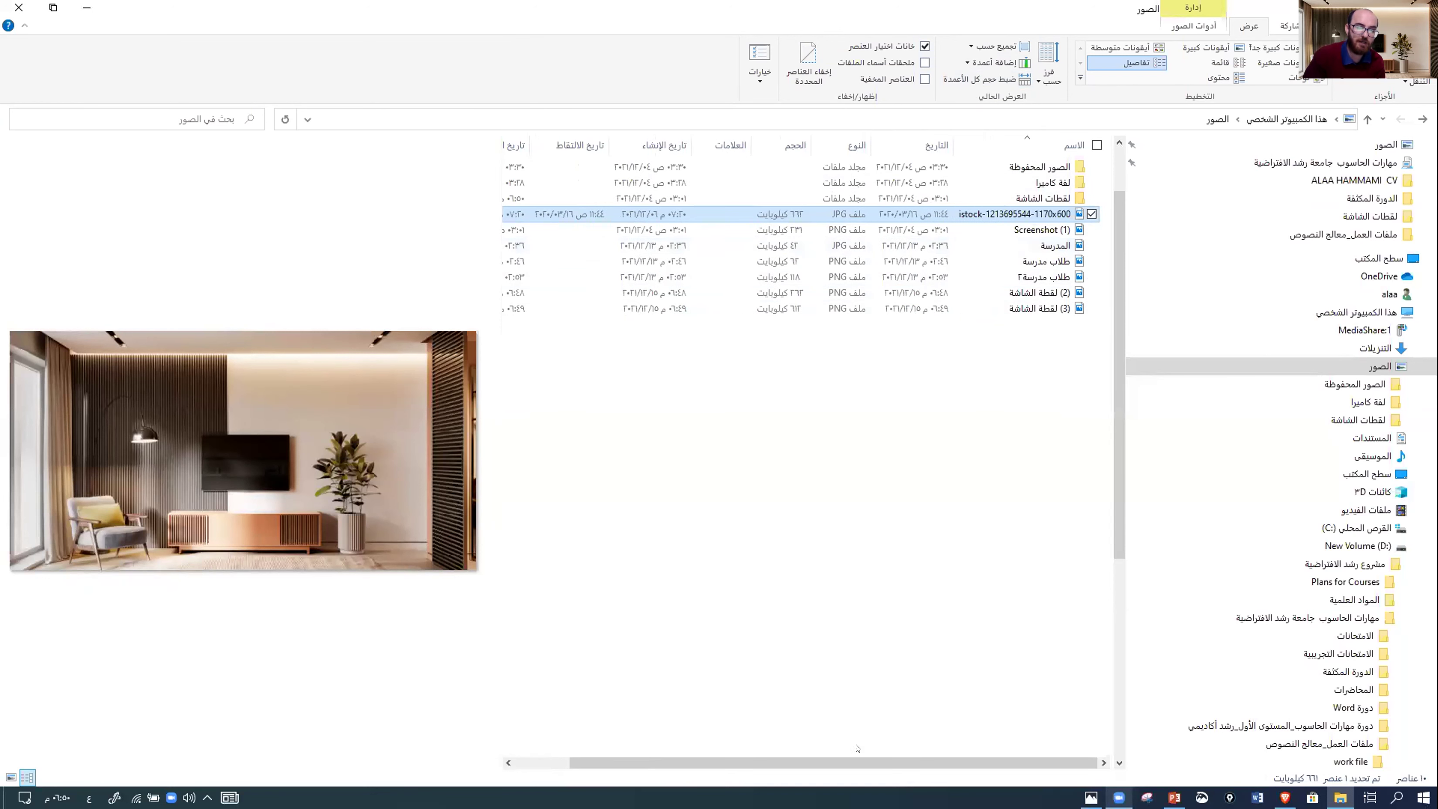
{"action": "scroll", "coordinate": [911, 780], "scroll_direction": "left", "scroll_amount": 3}
{"action": "scroll", "coordinate": [804, 762], "scroll_direction": "right", "scroll_amount": 3}
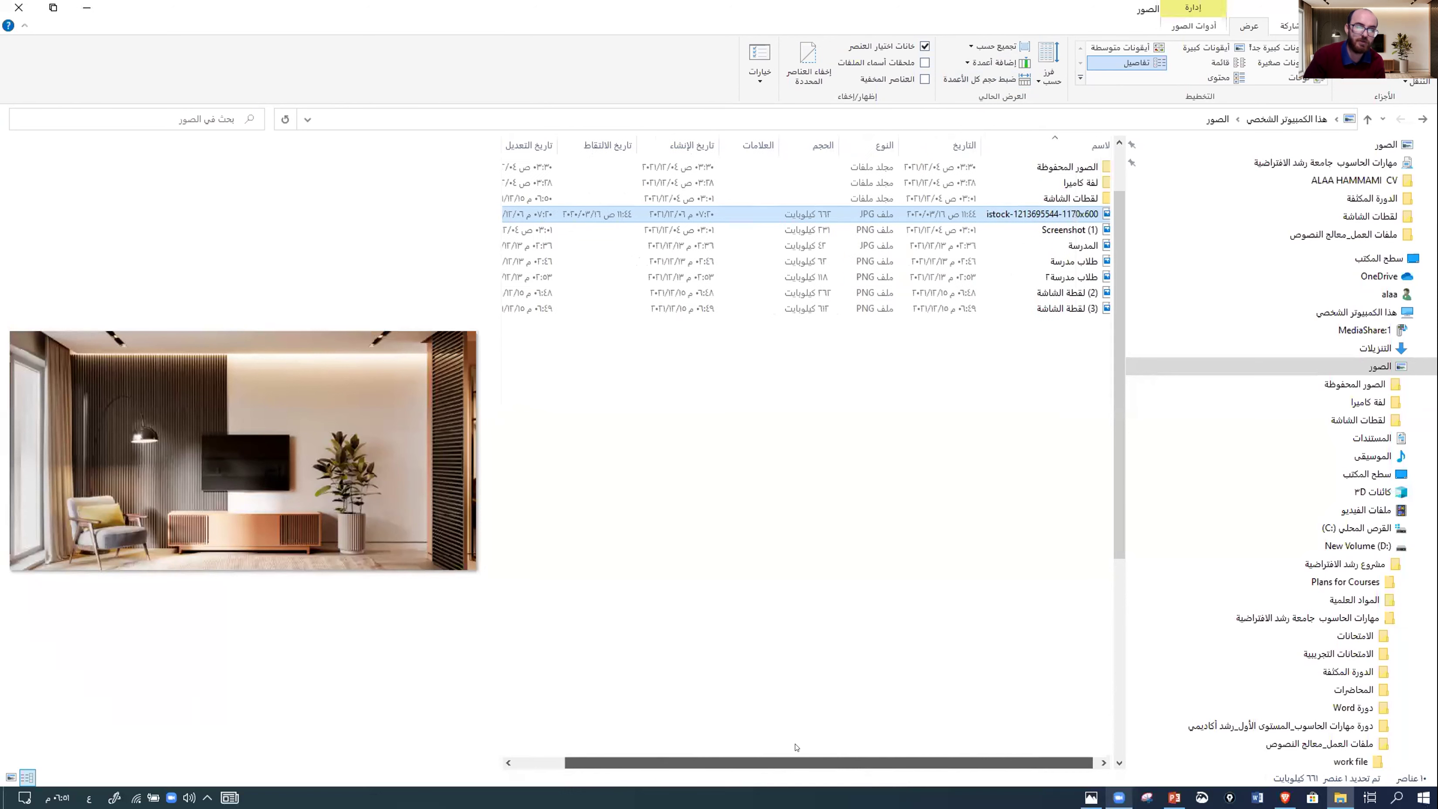
{"action": "left_click_drag", "start_coordinate": [497, 327], "coordinate": [390, 328]}
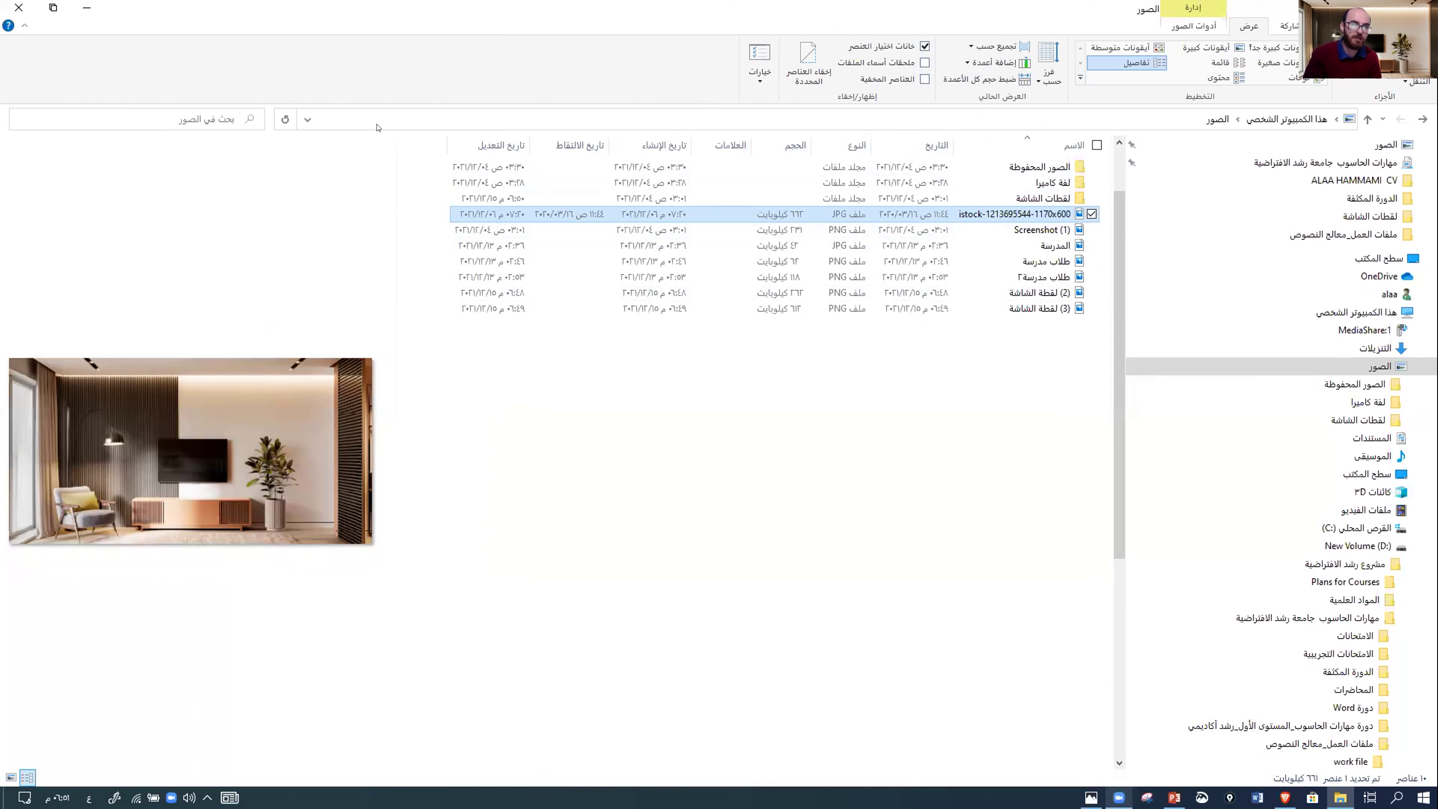
- Try filtering the files by date modified, first for last week (الأسبوع الماضي) and separately for earlier this week (في وقت سابق هذا الأسبوع)
{"action": "left_click", "coordinate": [450, 145]}
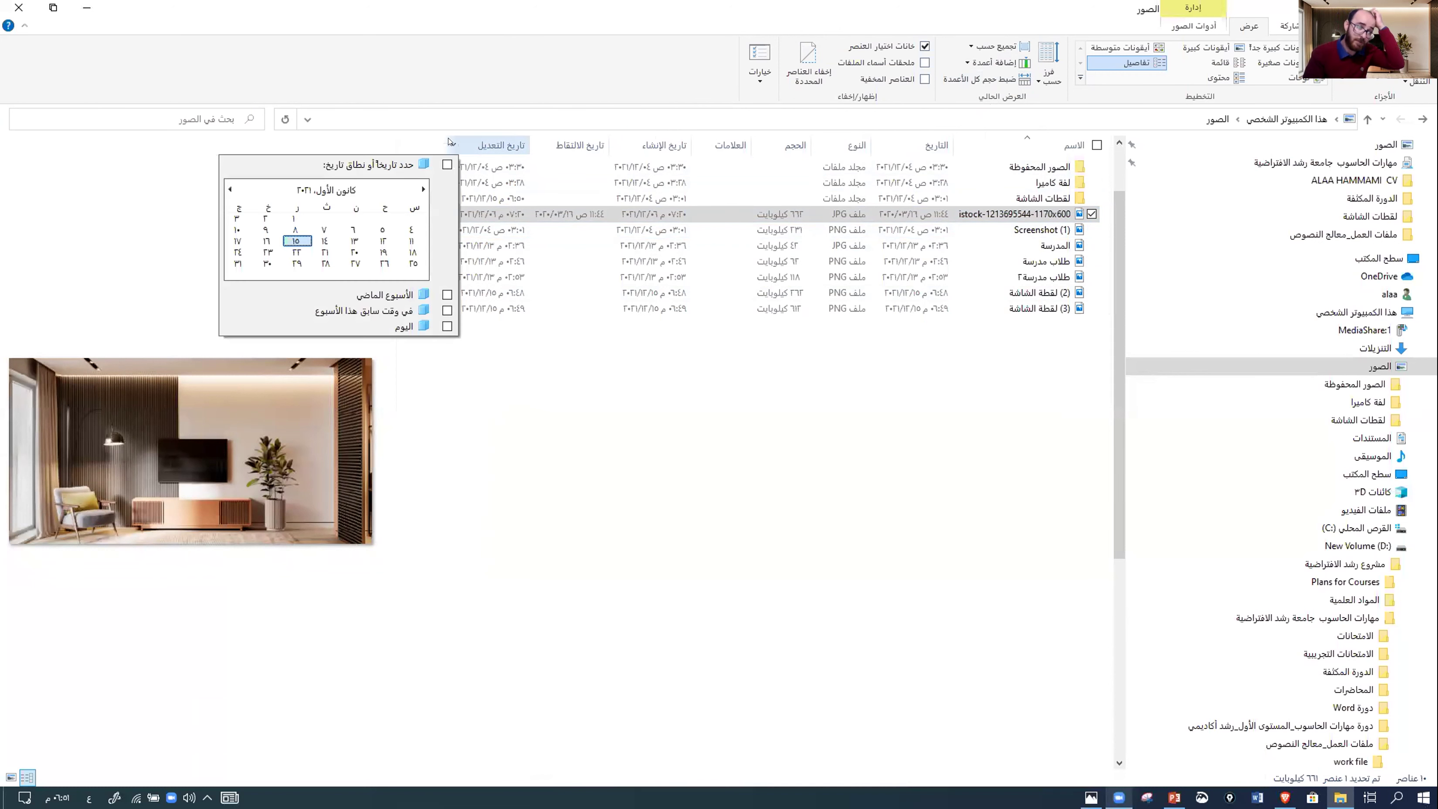
{"action": "left_click", "coordinate": [447, 294]}
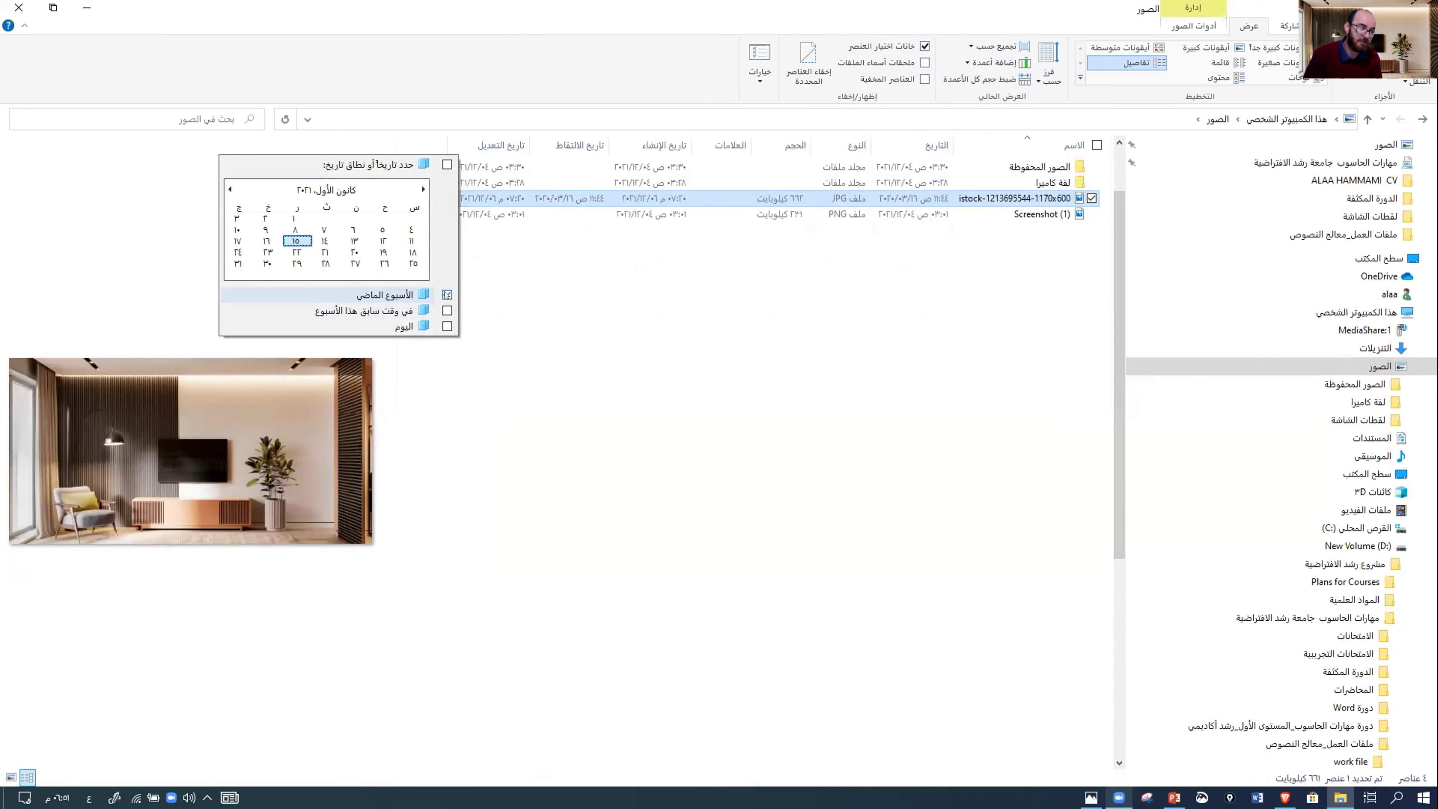
{"action": "left_click", "coordinate": [447, 310]}
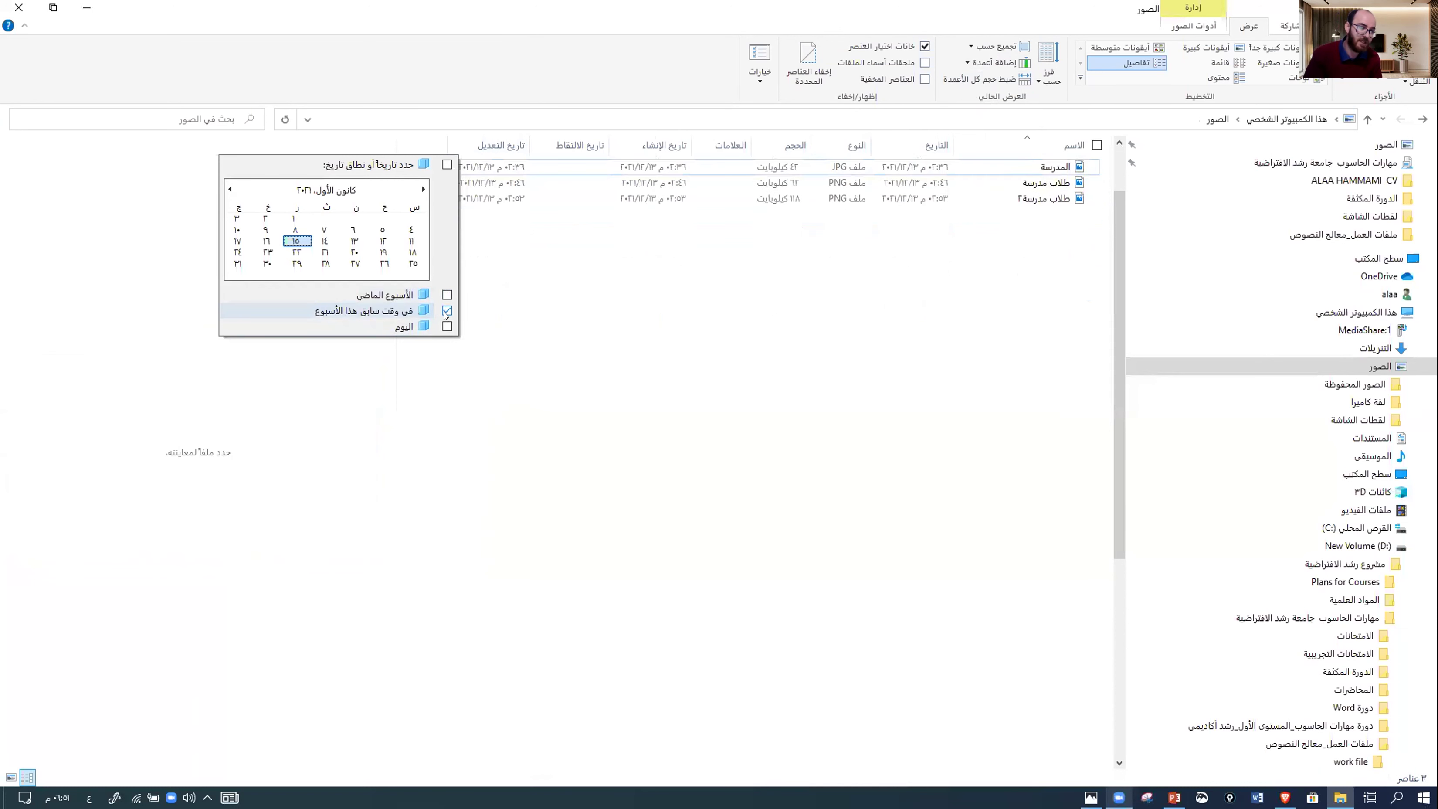
{"action": "left_click", "coordinate": [883, 368]}
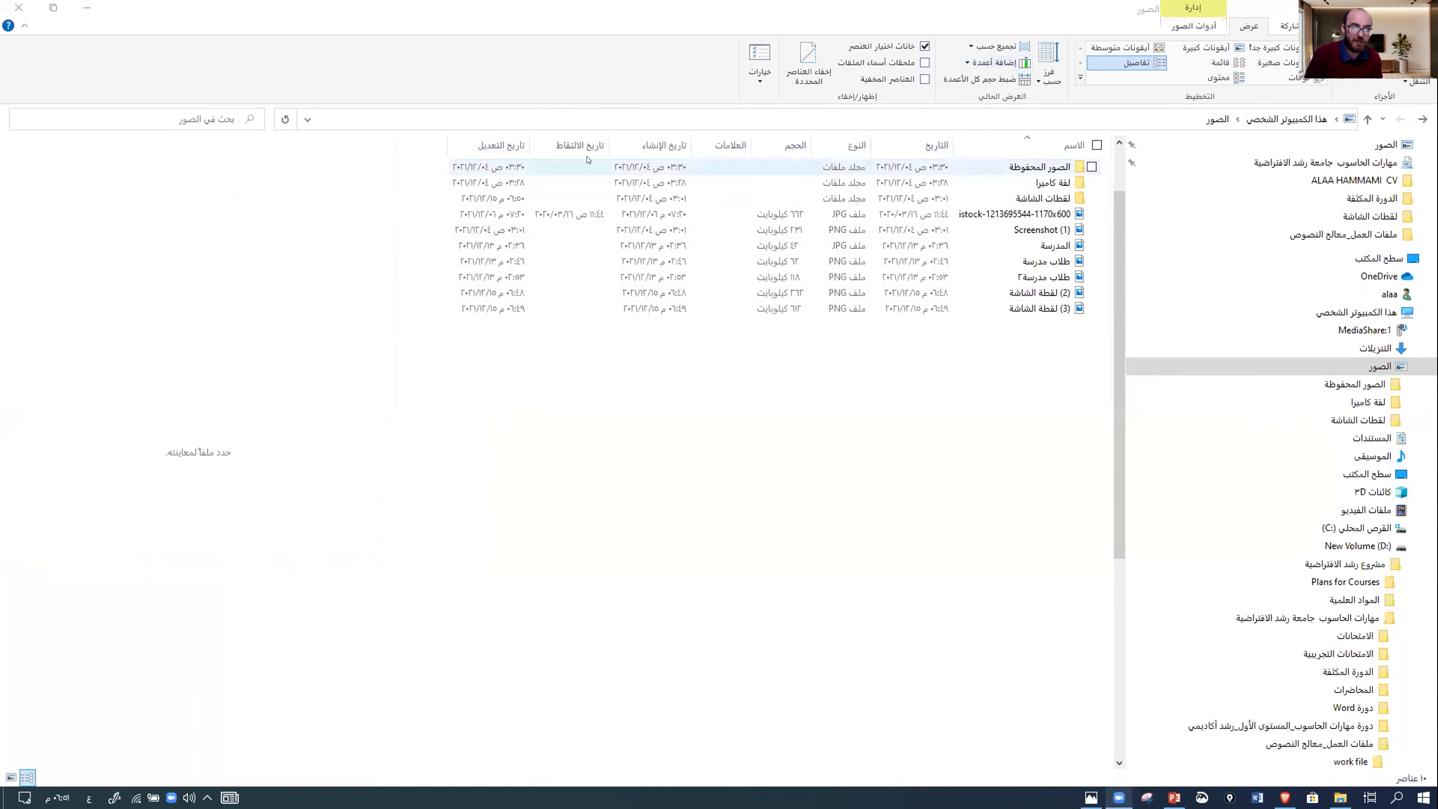
- Add the dimensions (الأبعاد) and rating (التصنيف) columns to the file list and select the istock image
{"action": "right_click", "coordinate": [483, 141]}
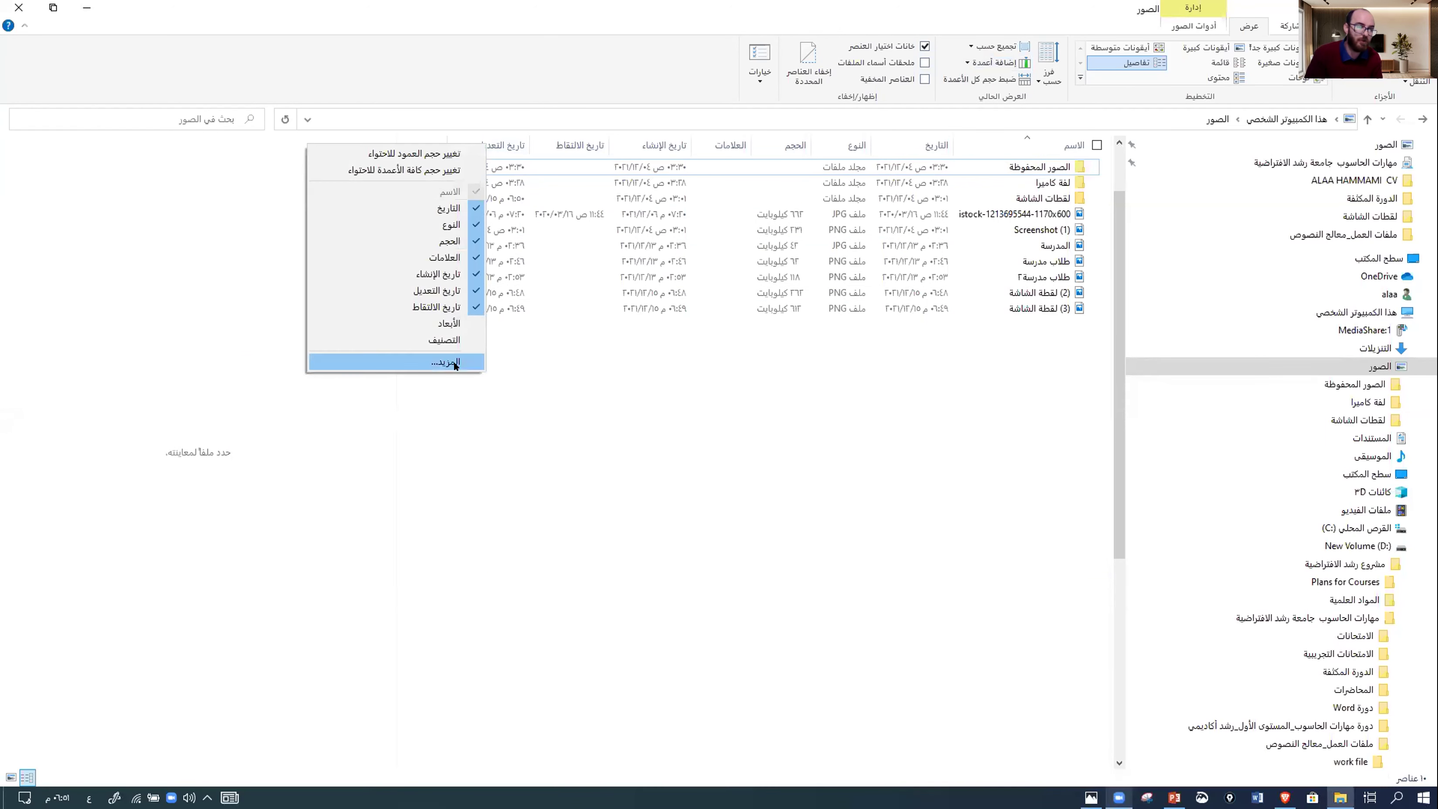
{"action": "left_click", "coordinate": [452, 324]}
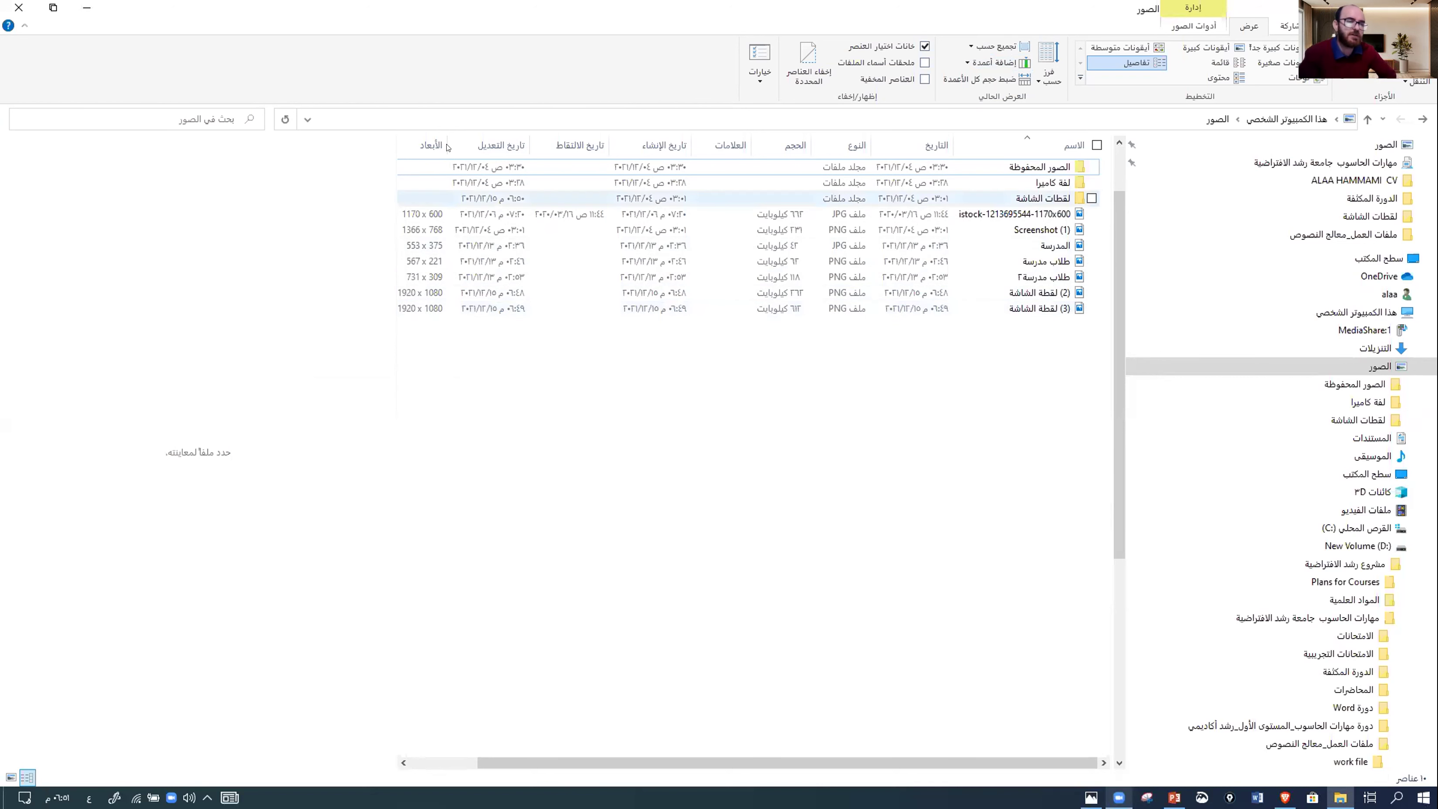
{"action": "right_click", "coordinate": [429, 146]}
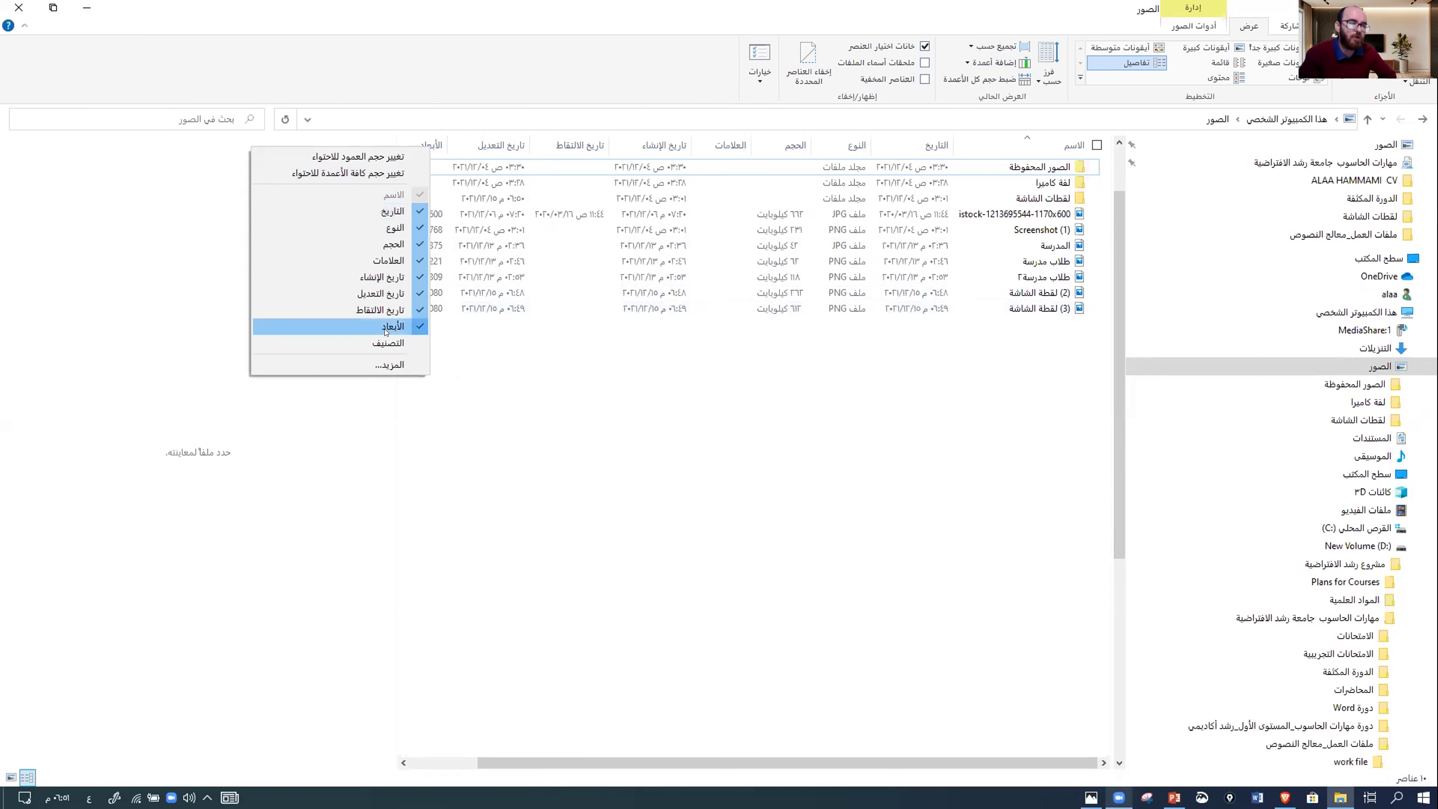
{"action": "left_click", "coordinate": [386, 342]}
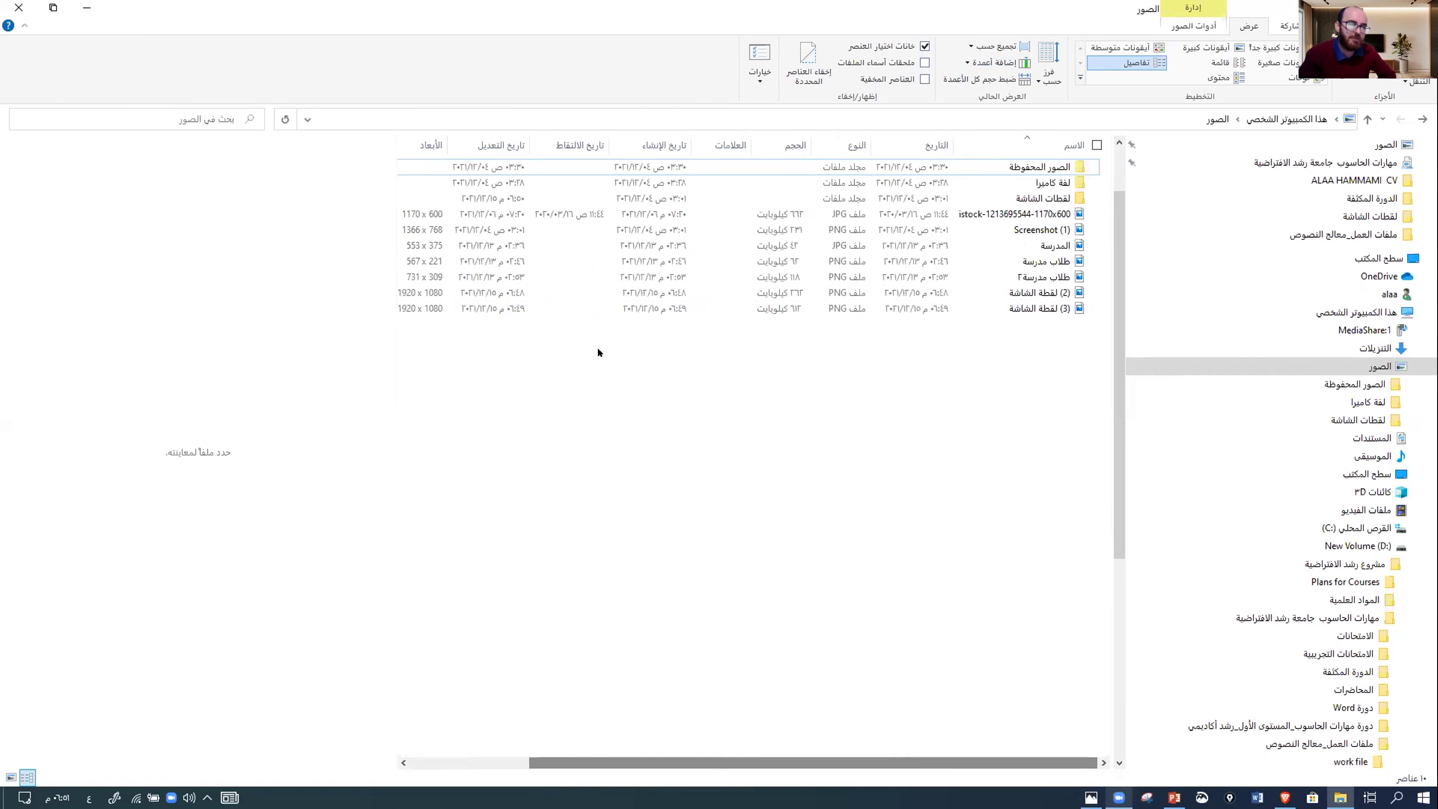
{"action": "left_click_drag", "start_coordinate": [671, 762], "coordinate": [553, 762]}
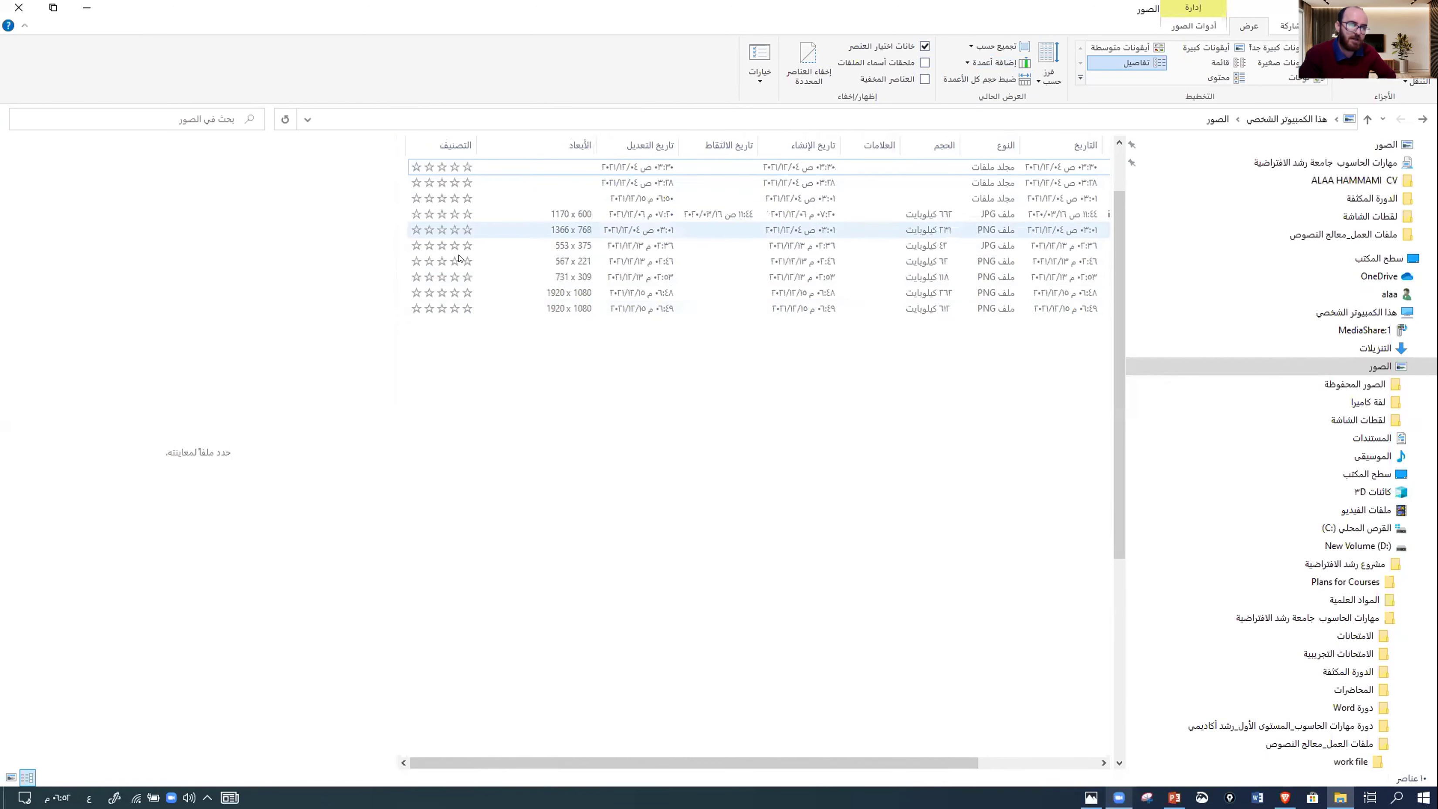
{"action": "left_click", "coordinate": [420, 214]}
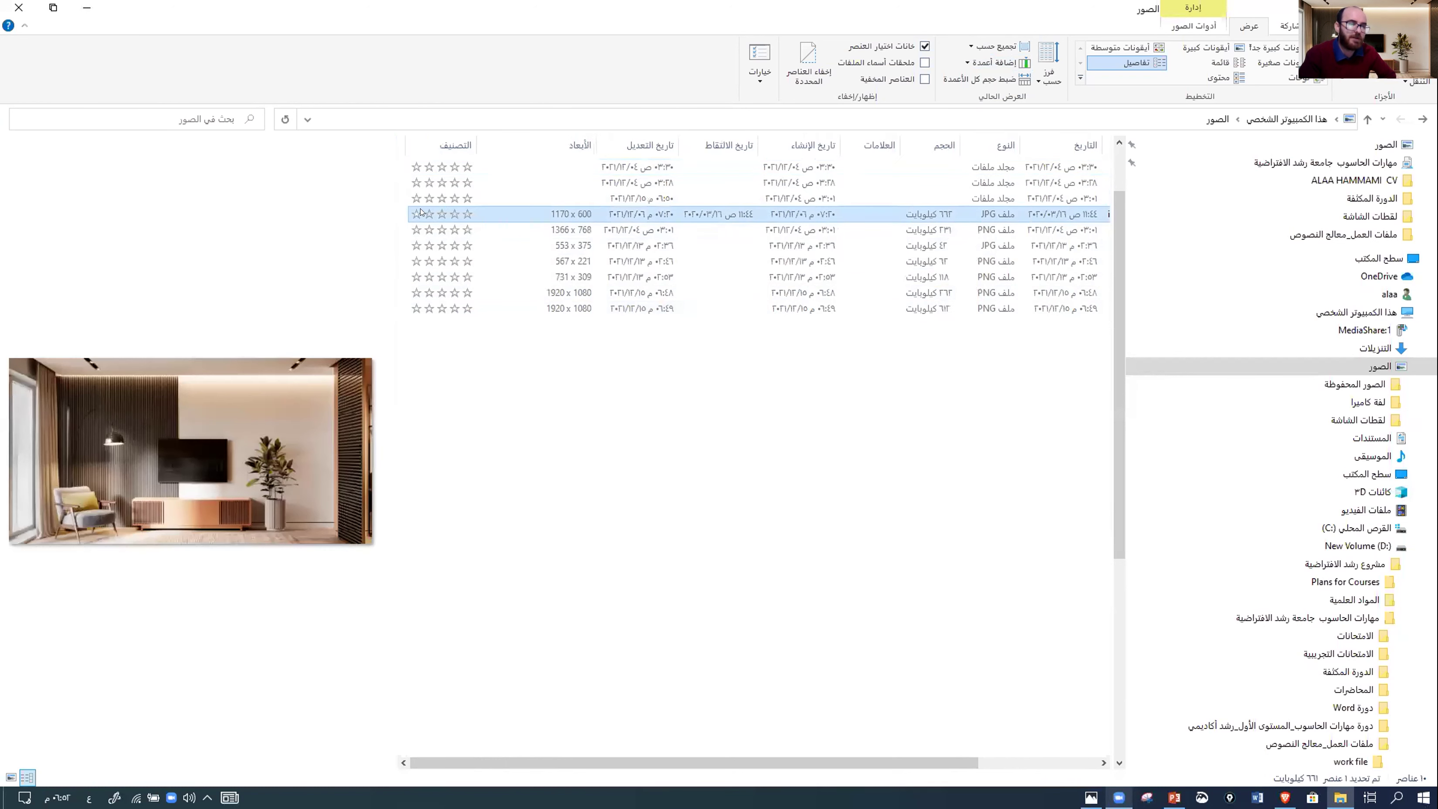
- Open the full list of available details and enable وضع البرنامج, وضع الوميض and وضع قياس شدة الضوء
{"action": "right_click", "coordinate": [445, 147]}
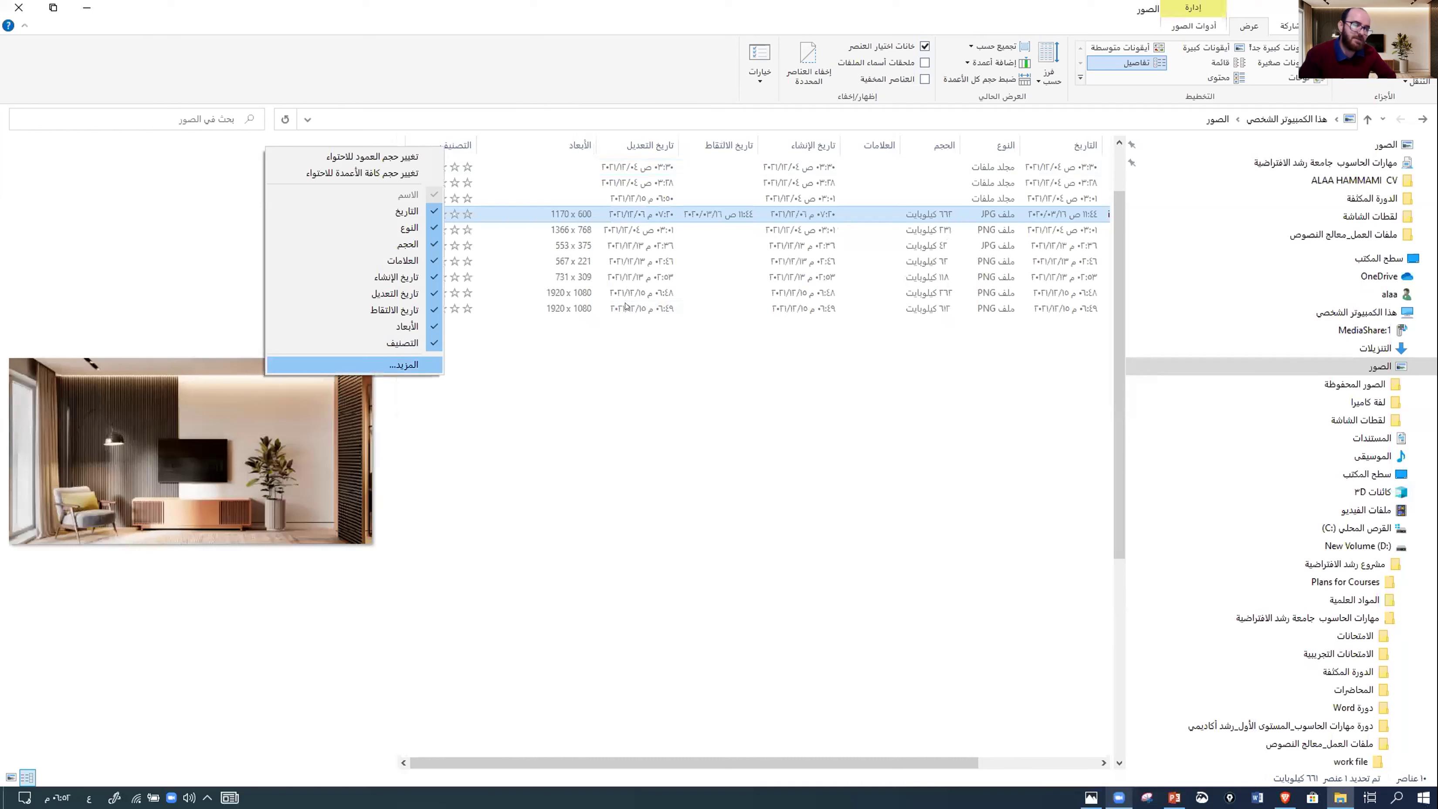
{"action": "key", "text": "Return"}
{"action": "scroll", "coordinate": [654, 410], "scroll_direction": "down", "scroll_amount": 4}
{"action": "scroll", "coordinate": [781, 402], "scroll_direction": "up", "scroll_amount": 5}
{"action": "left_click_drag", "start_coordinate": [673, 317], "coordinate": [651, 473]}
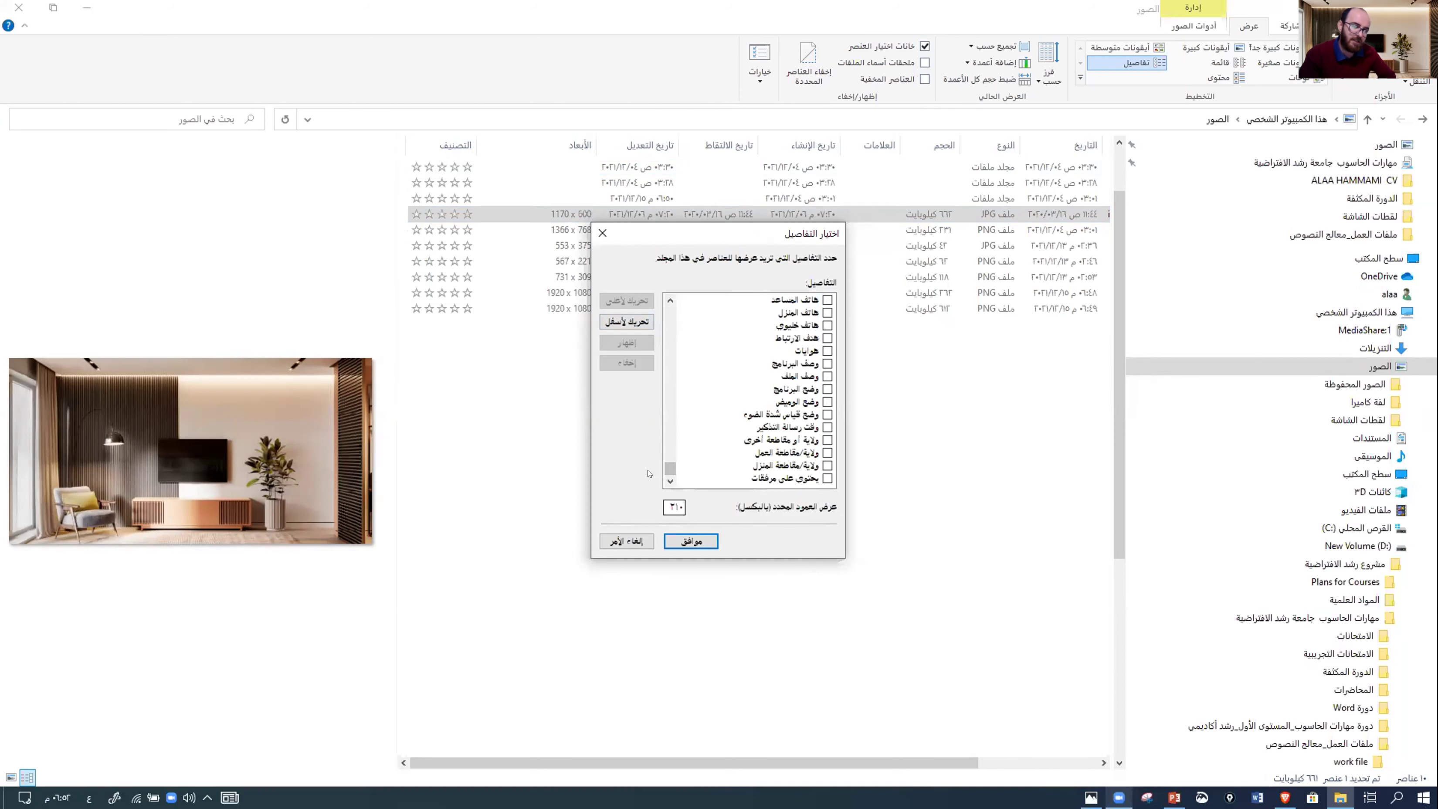
{"action": "scroll", "coordinate": [779, 390], "scroll_direction": "up", "scroll_amount": 10}
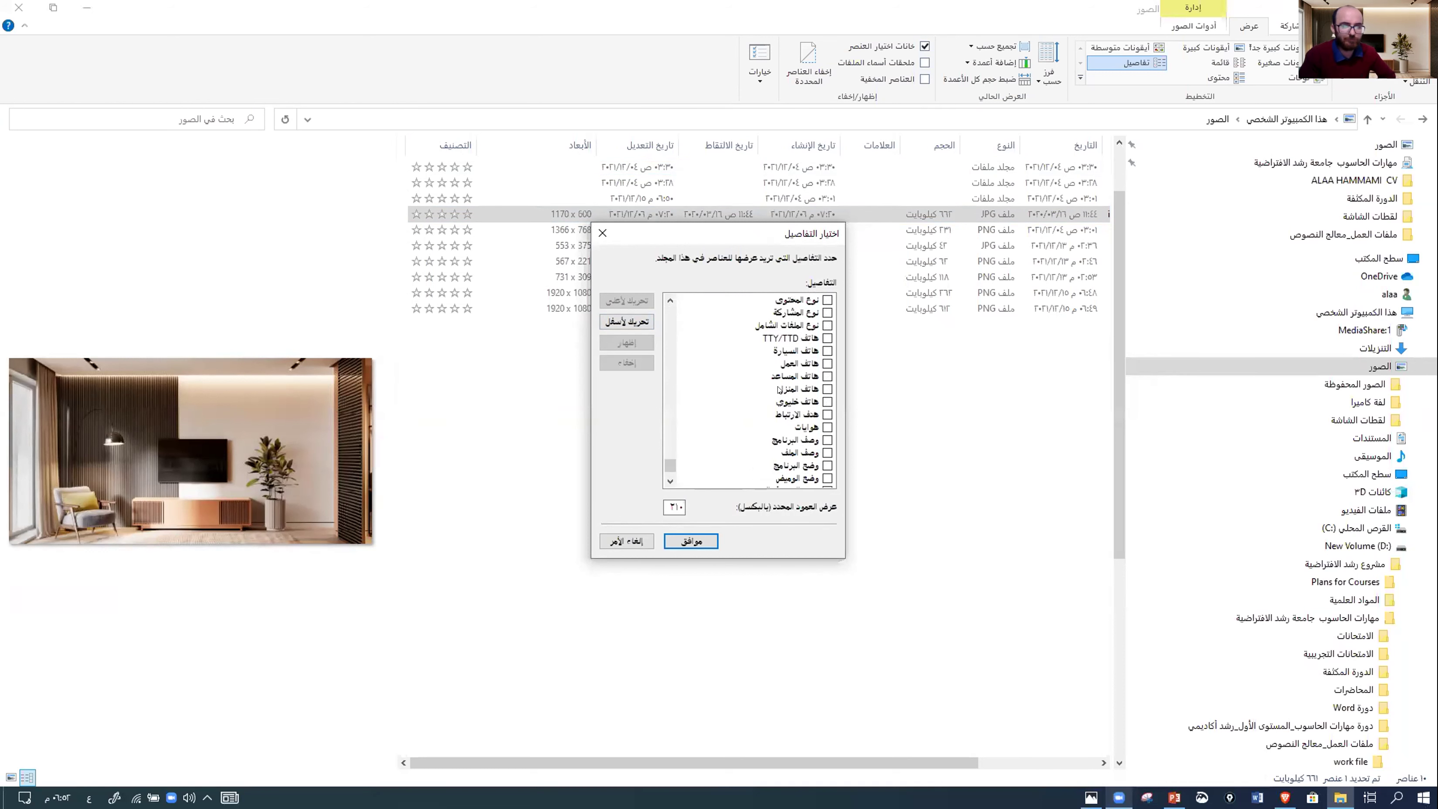
{"action": "scroll", "coordinate": [779, 390], "scroll_direction": "down", "scroll_amount": 9}
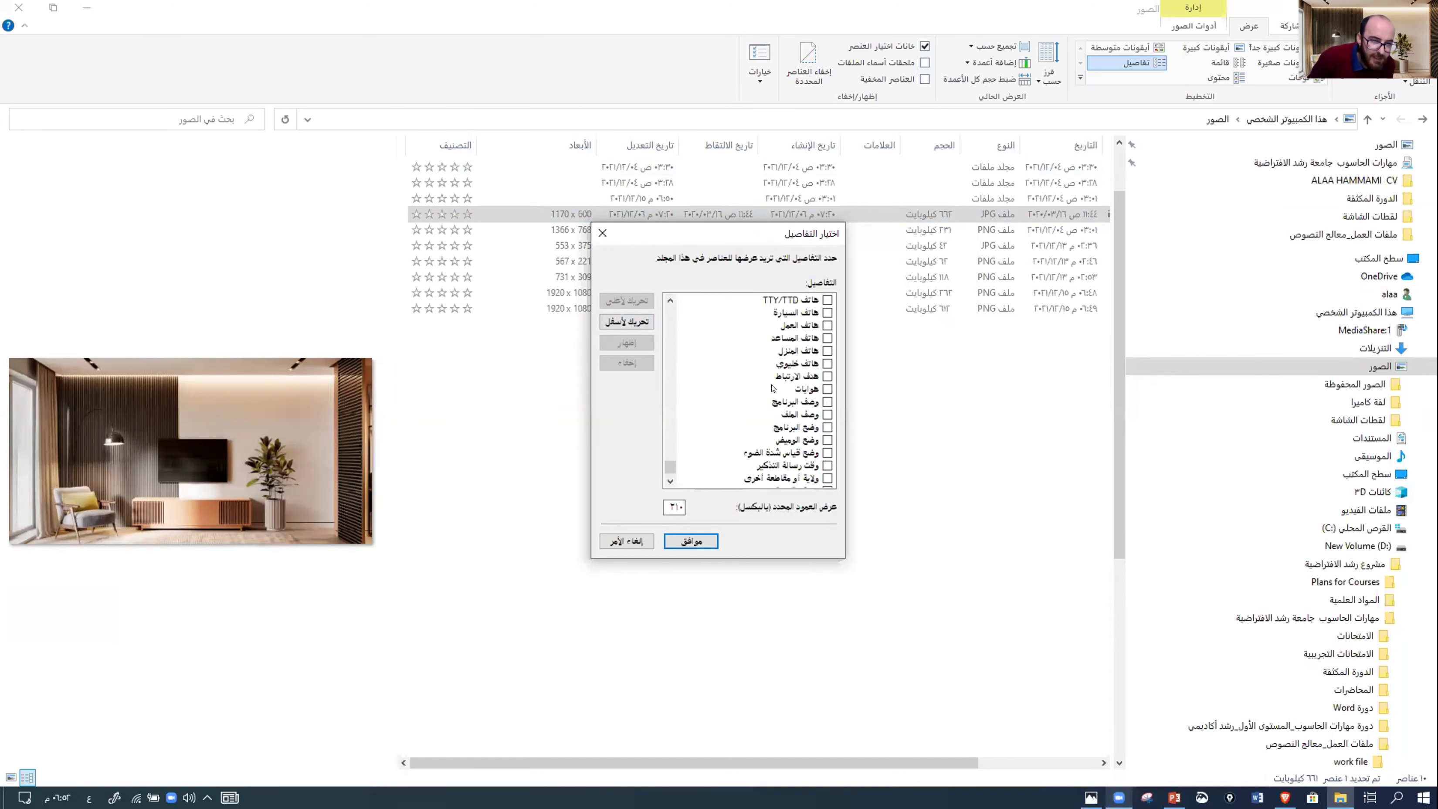
{"action": "left_click", "coordinate": [815, 434]}
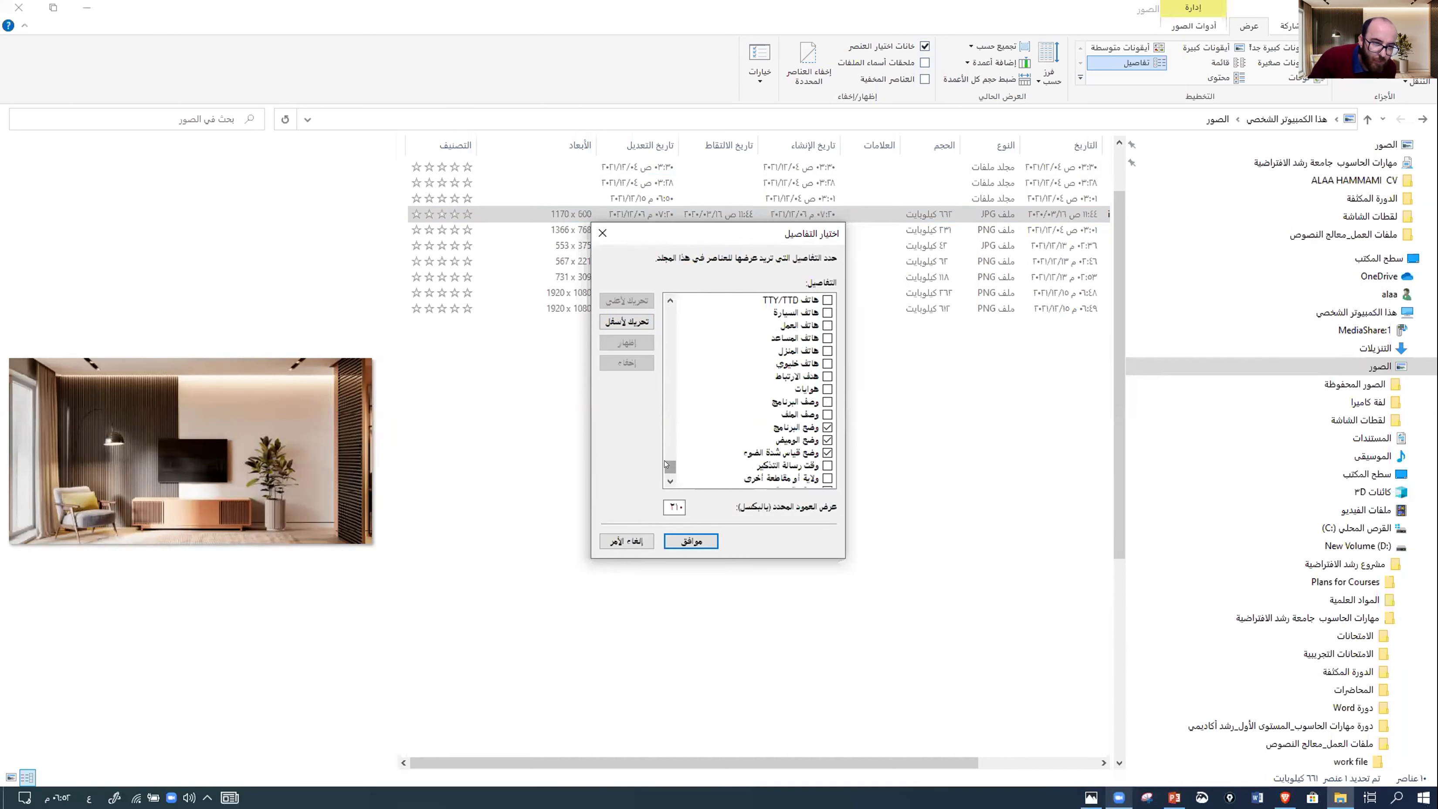
{"action": "key", "text": "space"}
- Enable the light source (مصدر الضوء) and bit rate (معدل البث) details for the folder
{"action": "left_click_drag", "start_coordinate": [666, 465], "coordinate": [665, 451]}
{"action": "scroll", "coordinate": [664, 450], "scroll_direction": "up", "scroll_amount": 1}
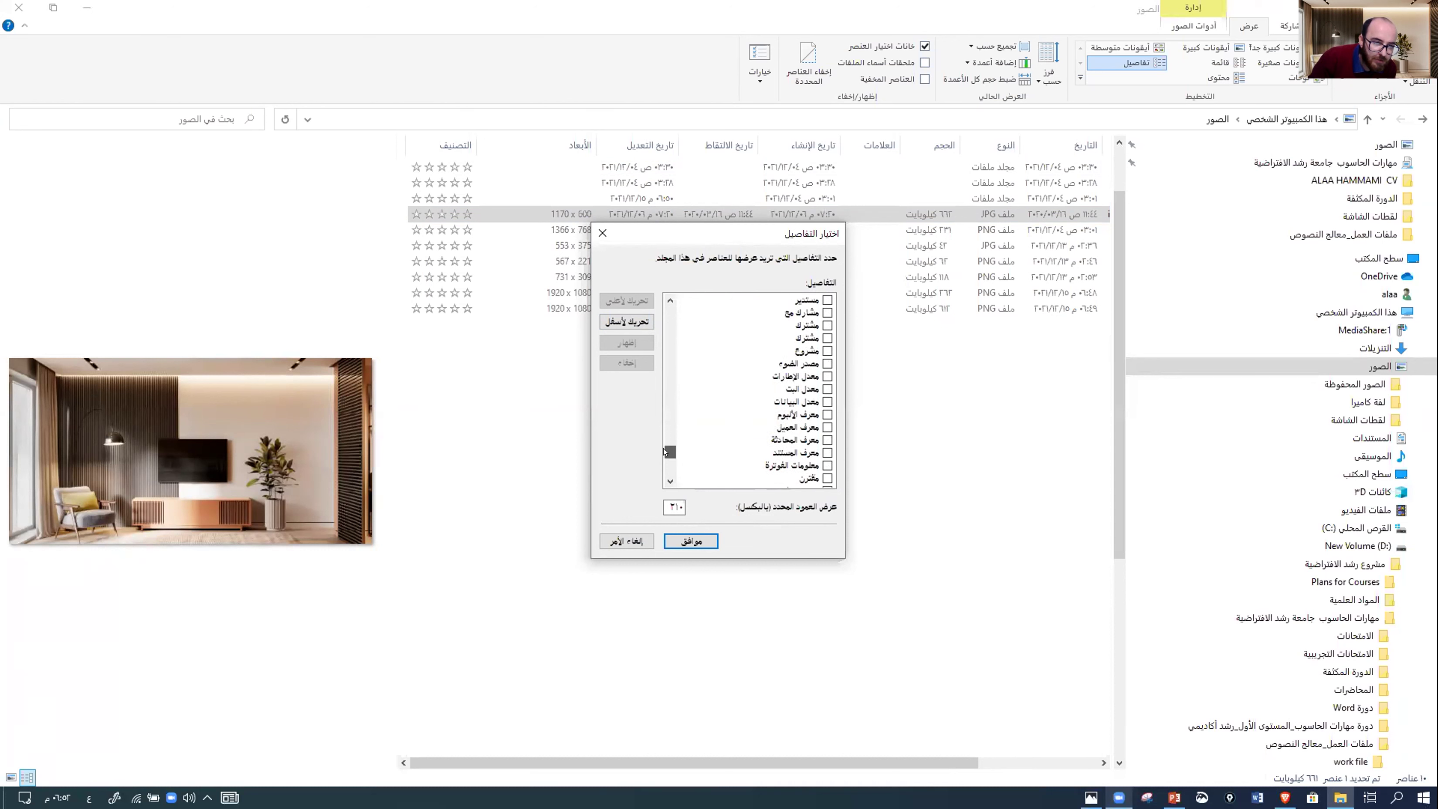
{"action": "scroll", "coordinate": [664, 450], "scroll_direction": "up", "scroll_amount": 1}
{"action": "left_click", "coordinate": [828, 402]}
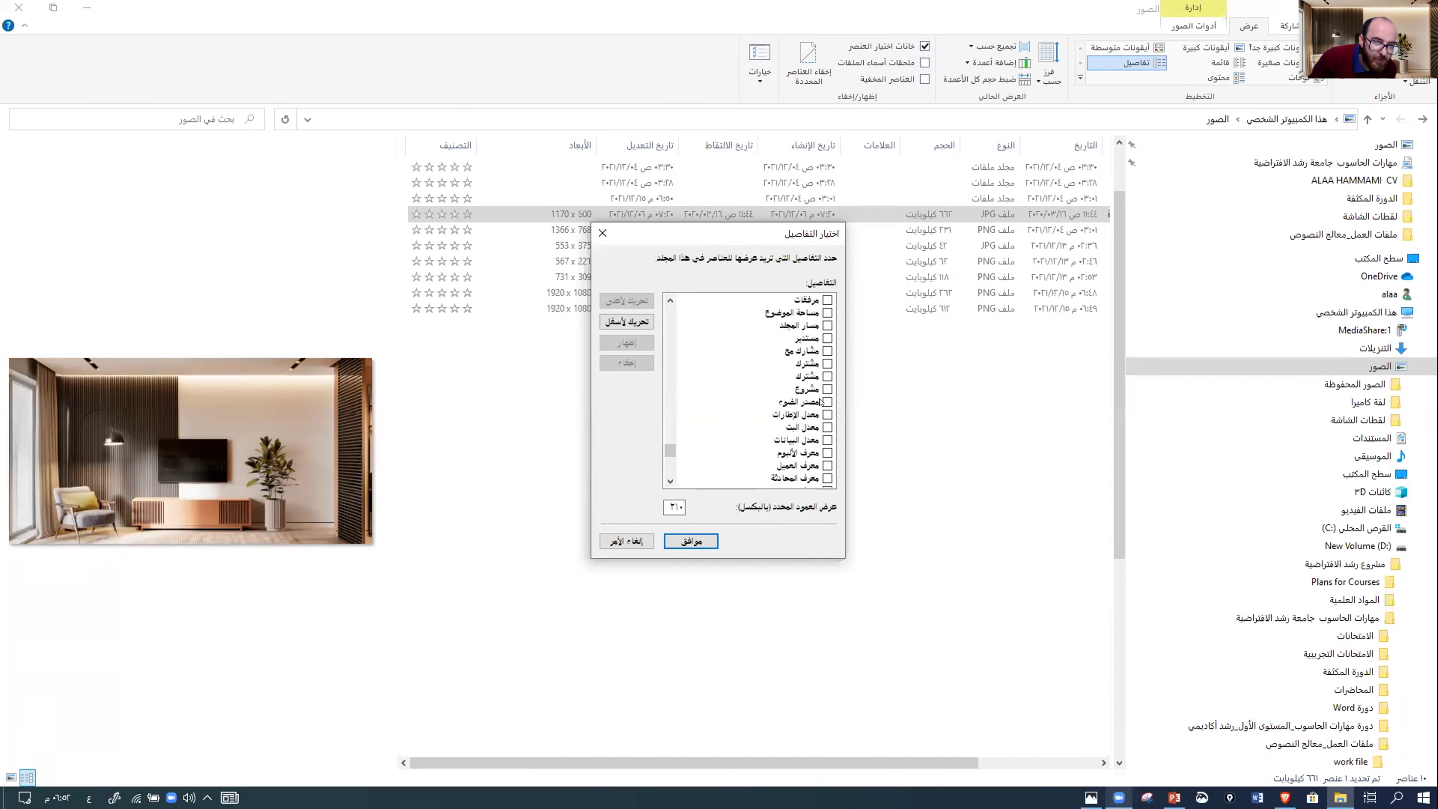
{"action": "left_click", "coordinate": [827, 427]}
- Enable the camera model (طراز الكاميرا), camera maker (صانع الكاميرا) and copyright (حقوق النشر) details, and apply the selection
{"action": "left_click_drag", "start_coordinate": [663, 450], "coordinate": [670, 417]}
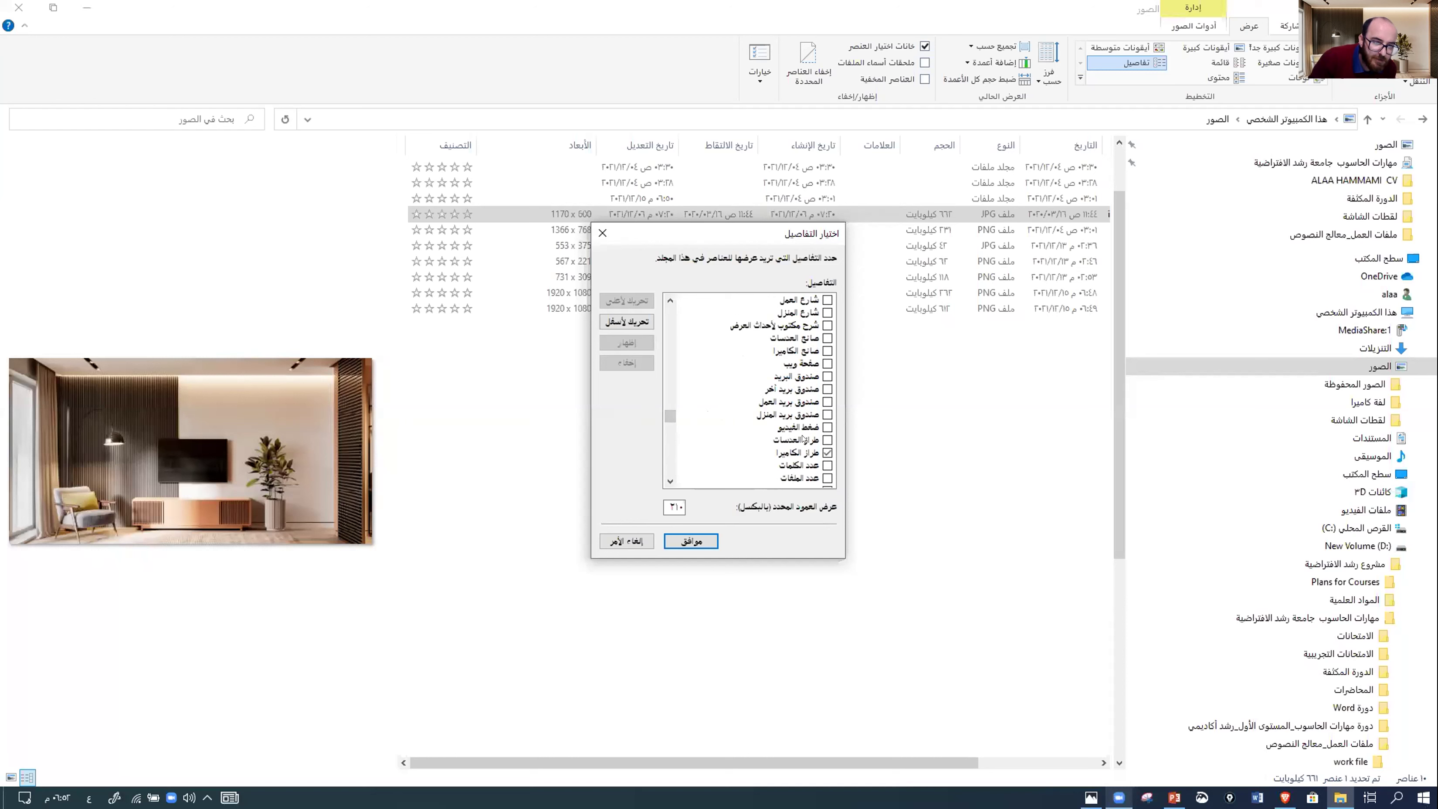
{"action": "left_click", "coordinate": [827, 351]}
{"action": "left_click_drag", "start_coordinate": [670, 417], "coordinate": [672, 403]}
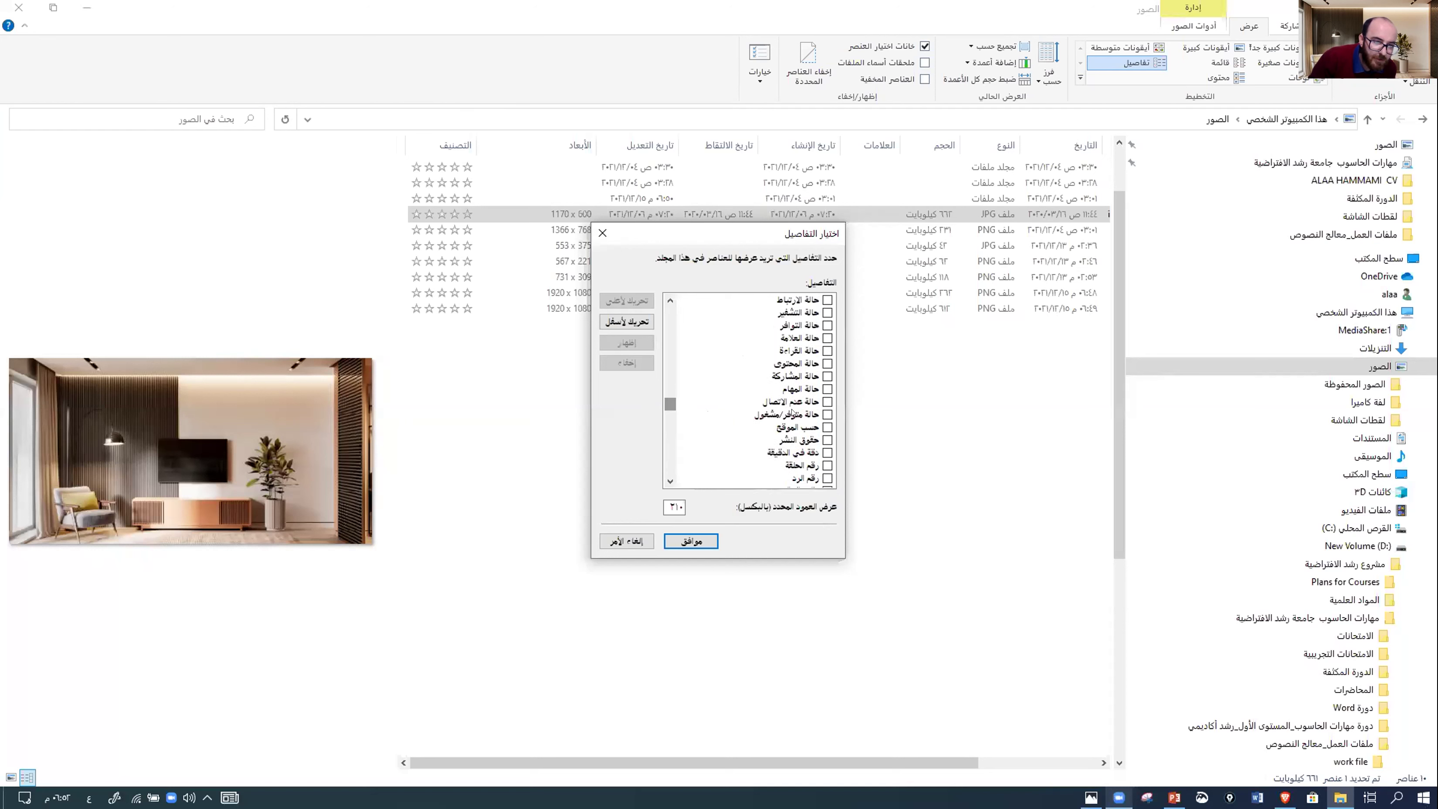
{"action": "left_click", "coordinate": [823, 441]}
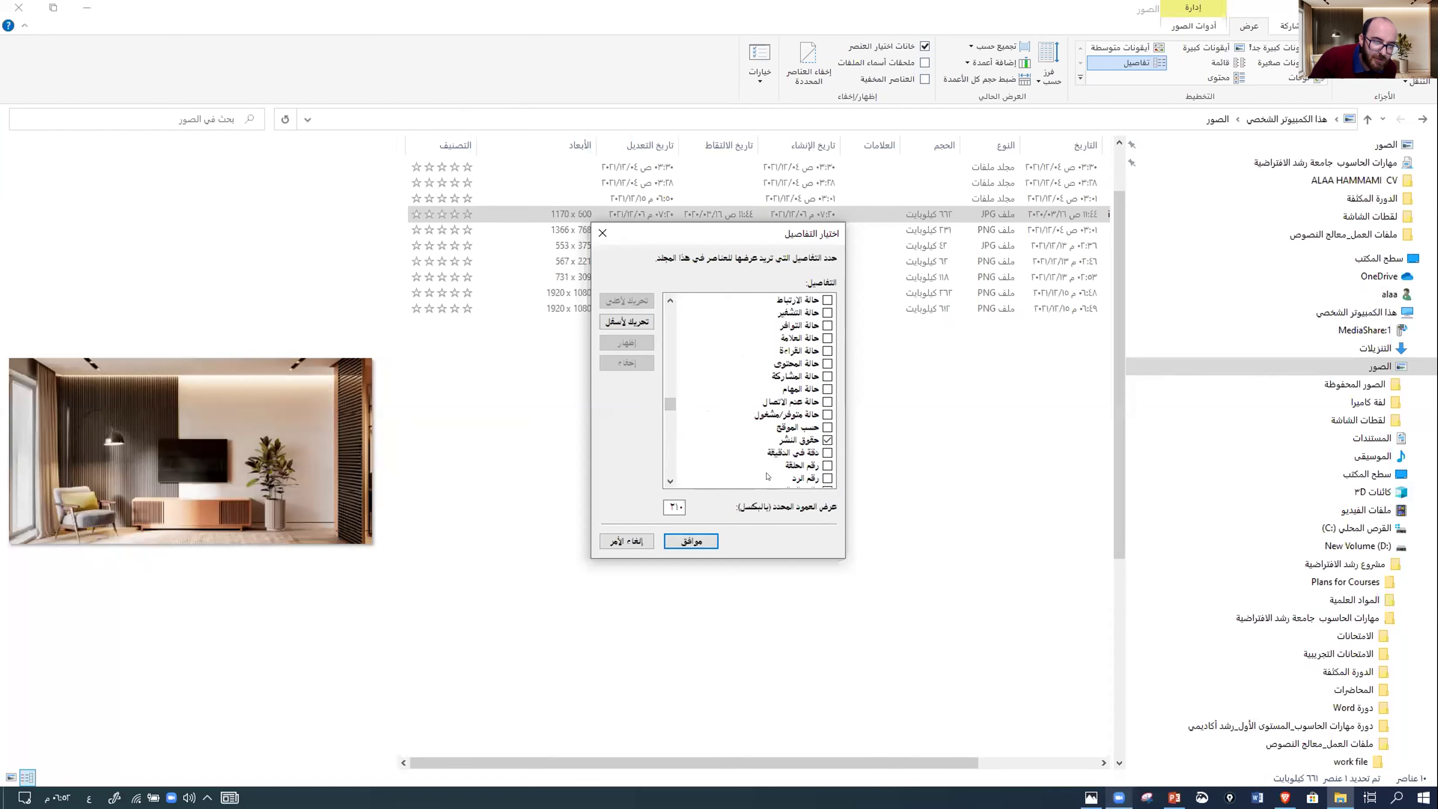
{"action": "left_click", "coordinate": [805, 452]}
{"action": "left_click", "coordinate": [692, 542]}
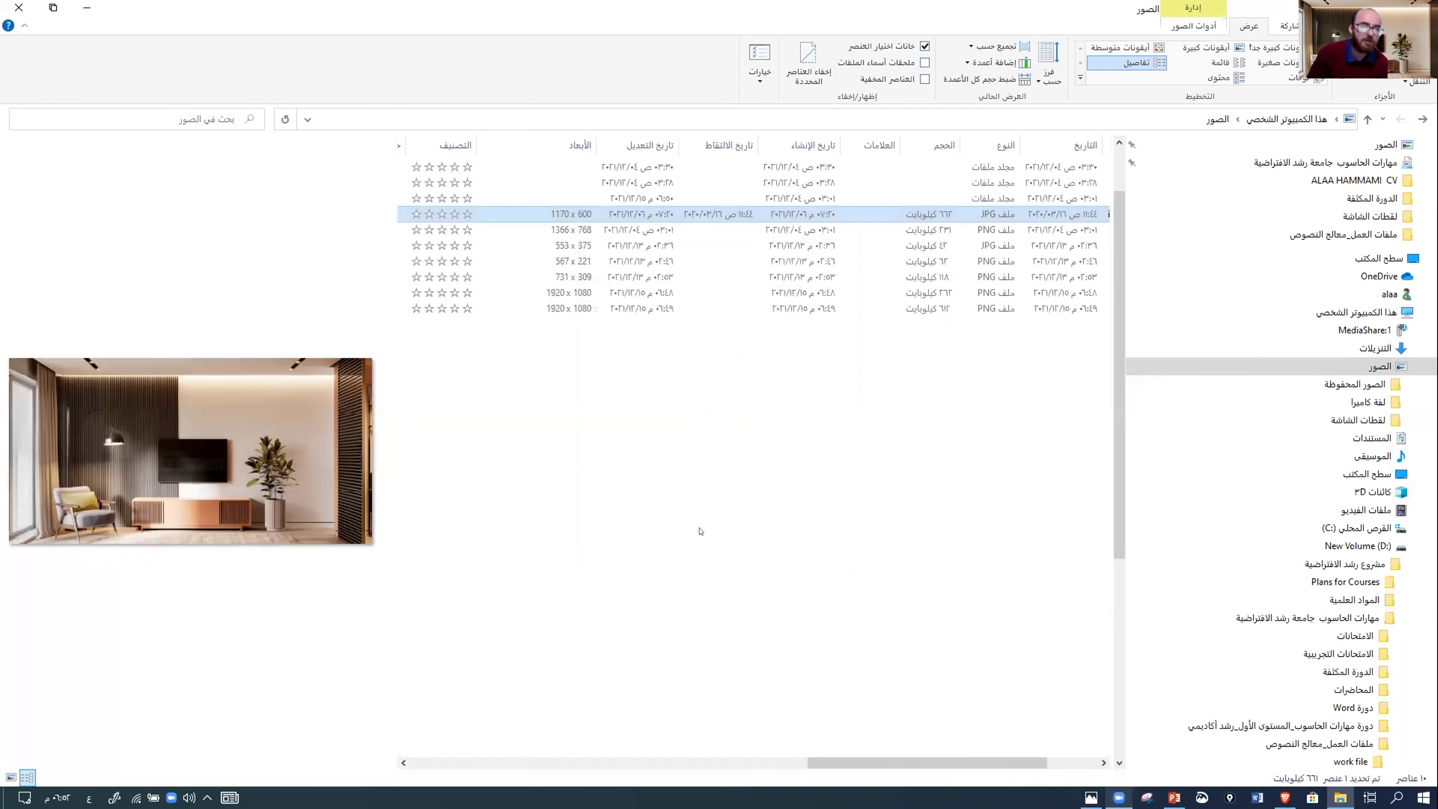
- Remove the rating (التصنيف) and bit rate (معدل البث) columns from the Pictures file list
{"action": "left_click_drag", "start_coordinate": [816, 762], "coordinate": [561, 787]}
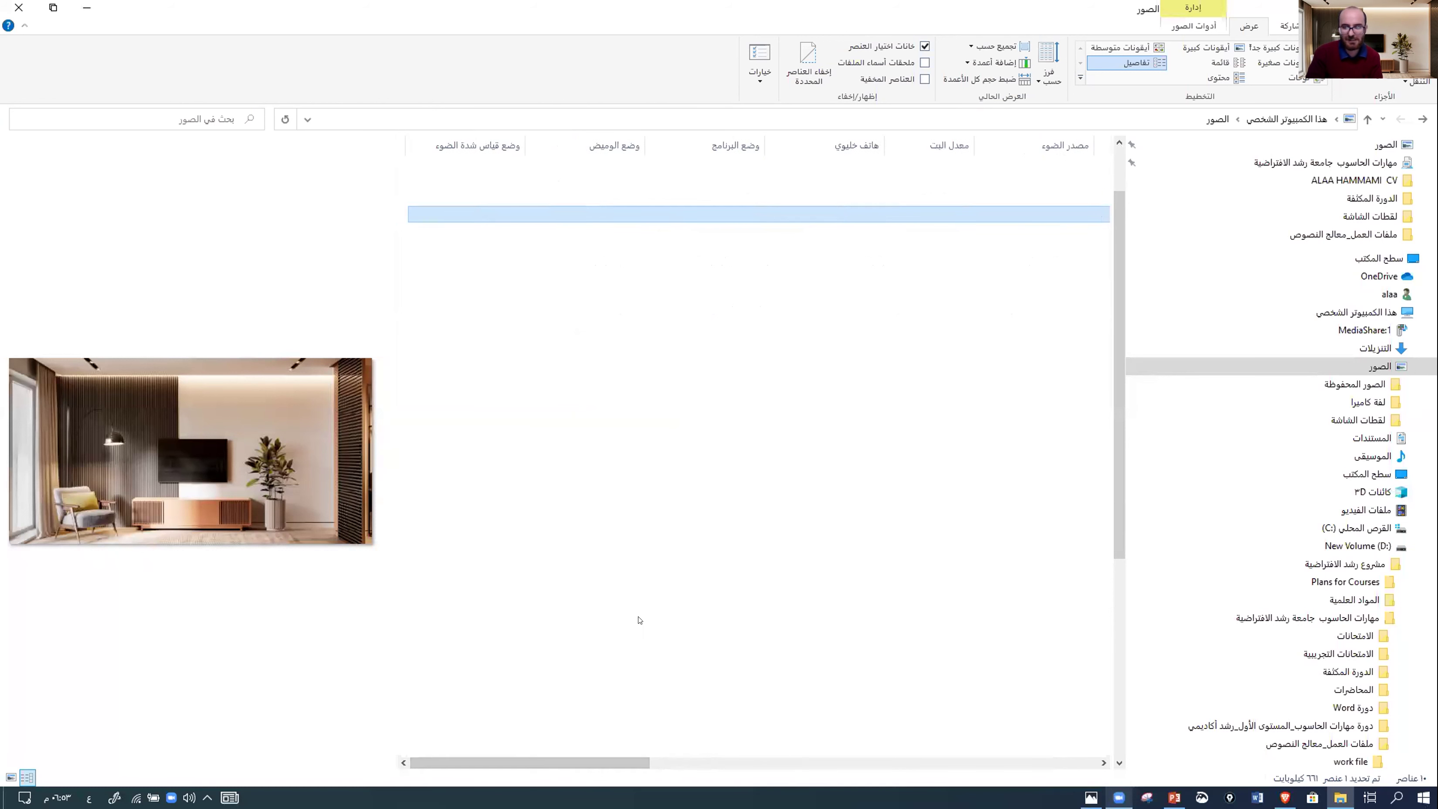
{"action": "right_click", "coordinate": [467, 149]}
{"action": "left_click", "coordinate": [474, 187]}
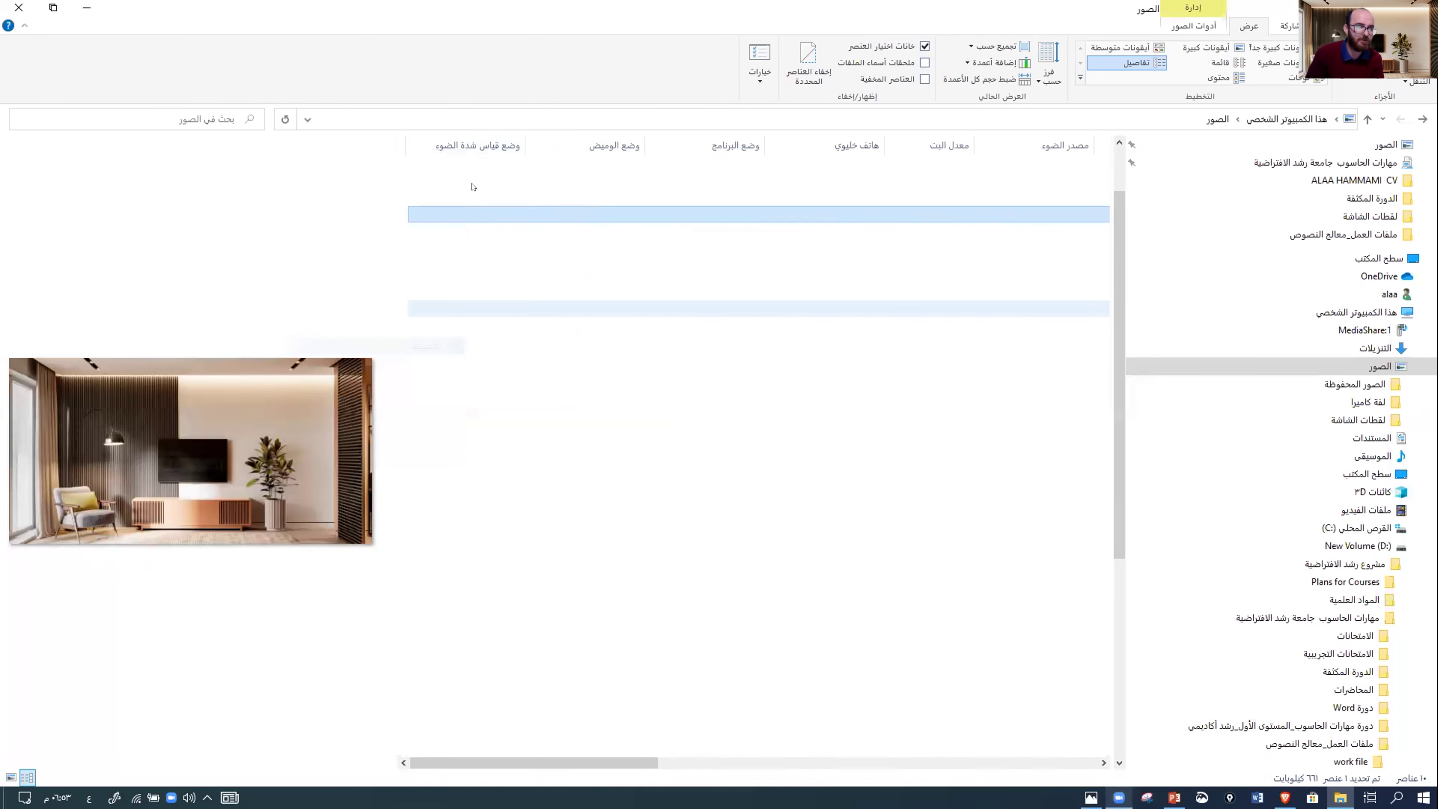
{"action": "right_click", "coordinate": [475, 148]}
{"action": "left_click", "coordinate": [373, 360]}
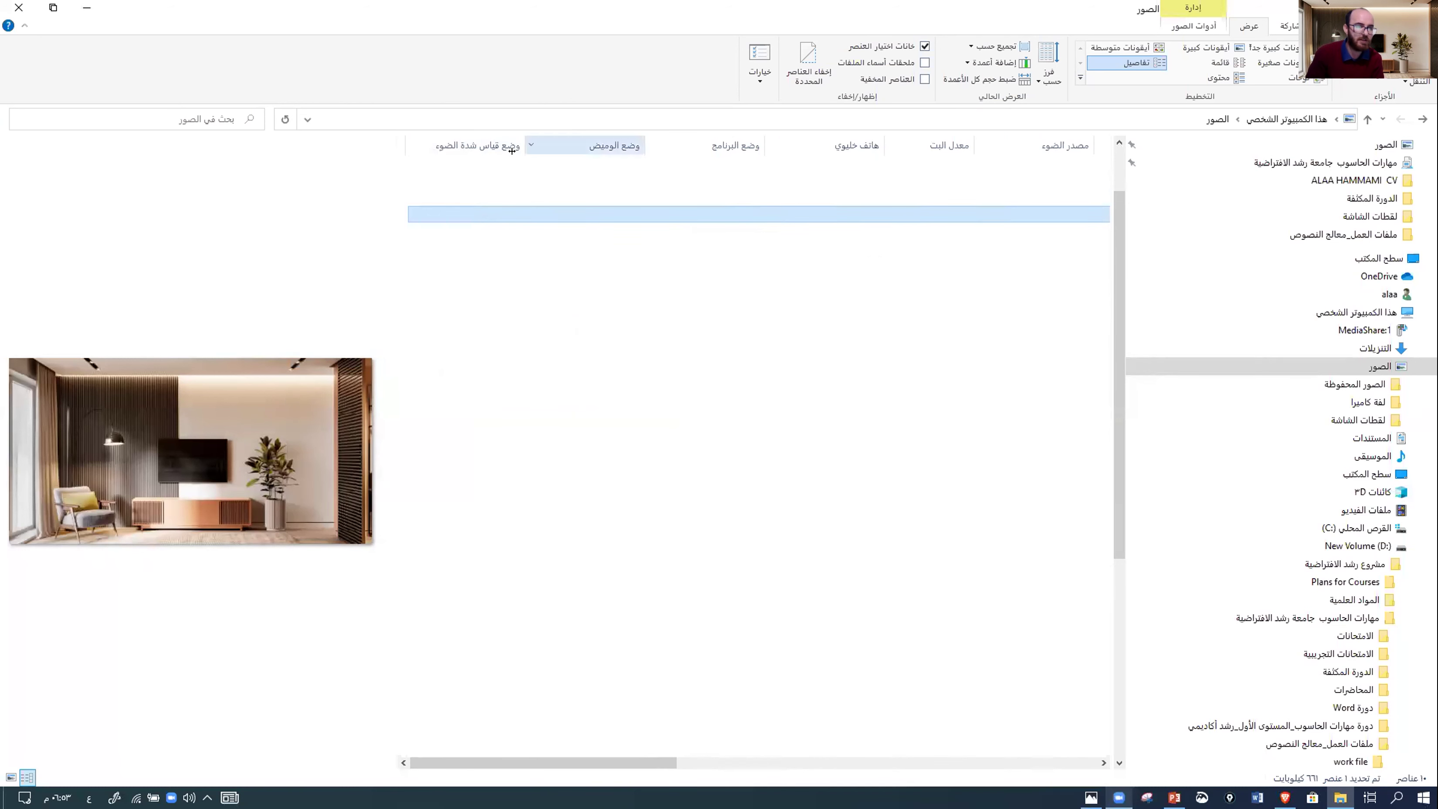
{"action": "right_click", "coordinate": [512, 149]}
{"action": "left_click", "coordinate": [498, 369]}
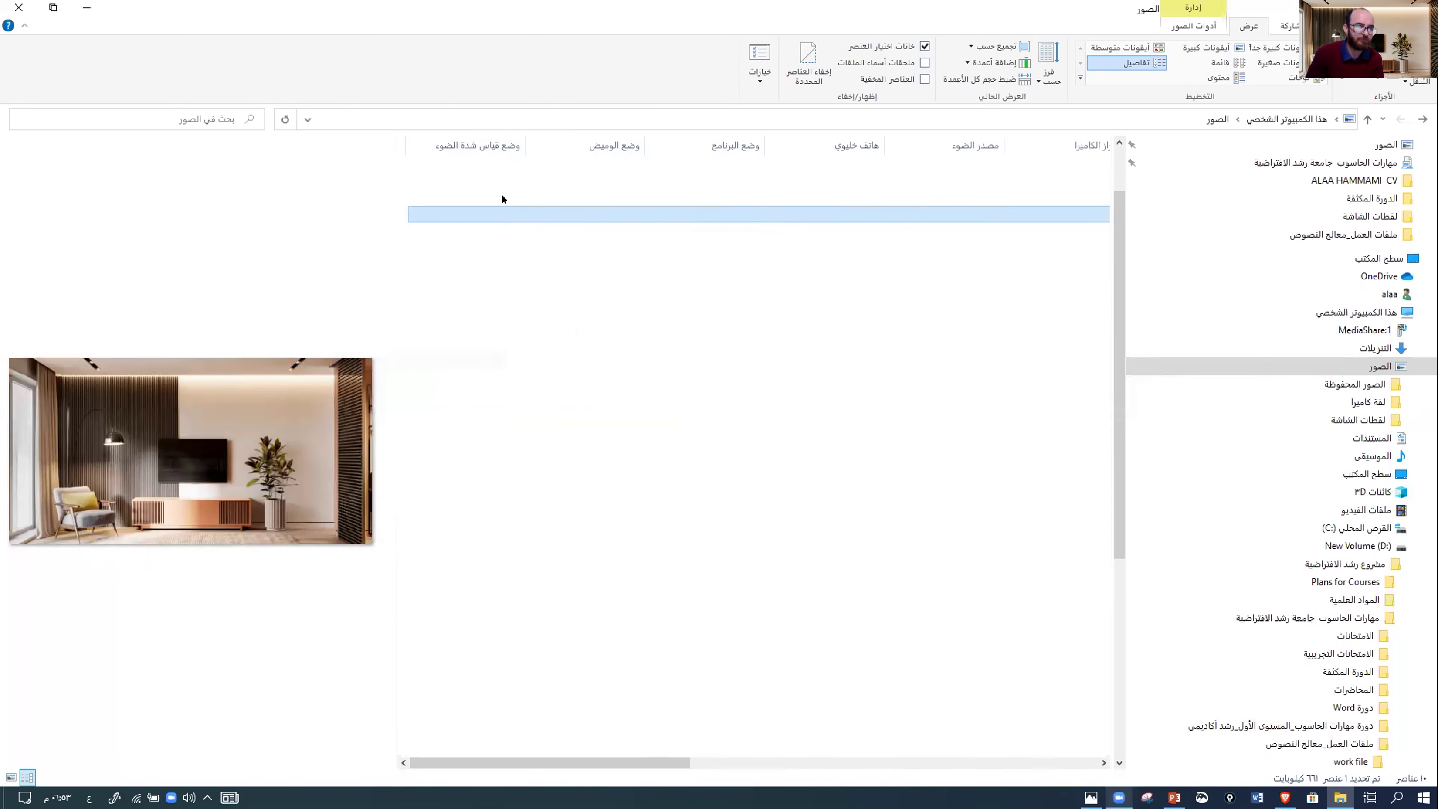
{"action": "right_click", "coordinate": [507, 146]}
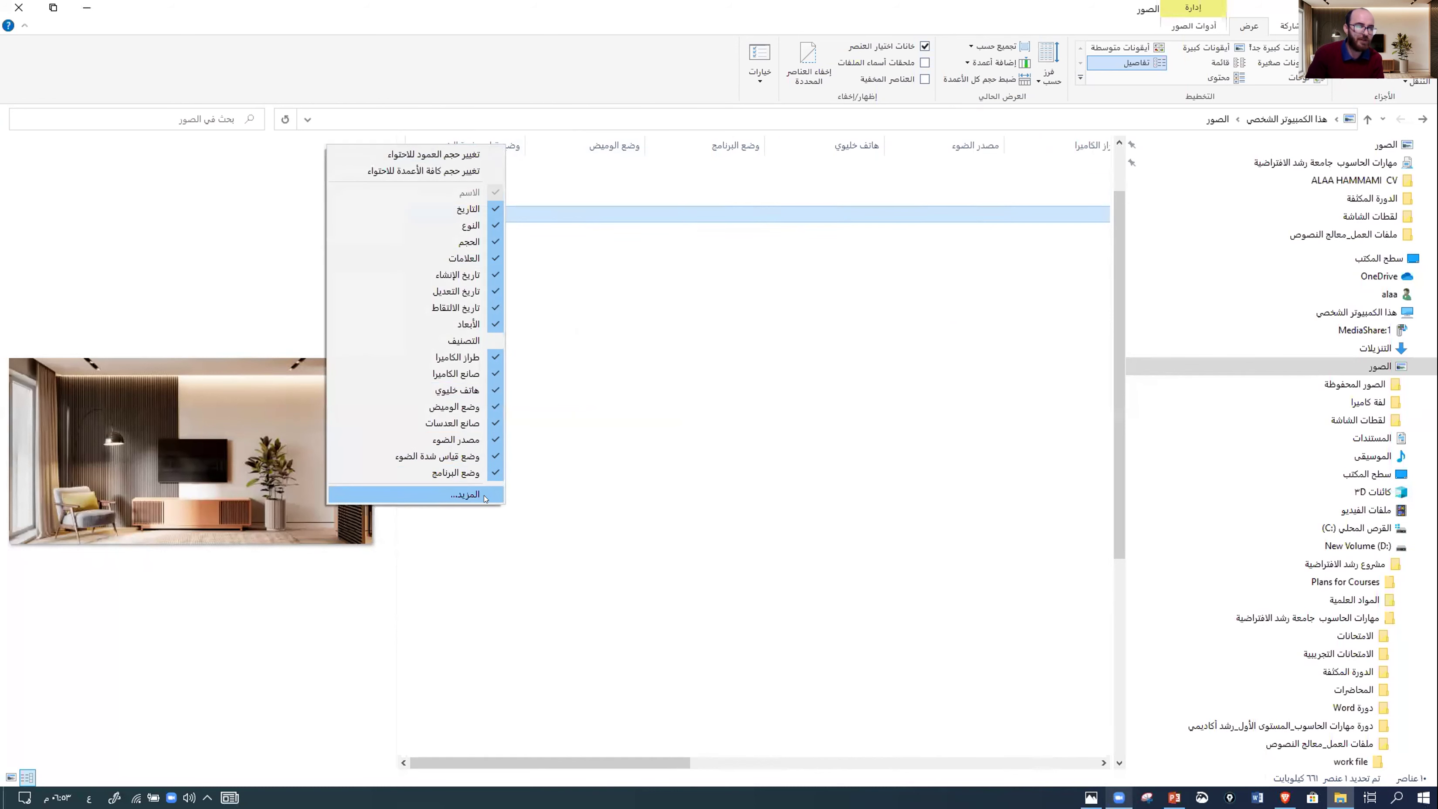
{"action": "left_click", "coordinate": [466, 494]}
{"action": "left_click_drag", "start_coordinate": [672, 319], "coordinate": [648, 485]}
{"action": "left_click", "coordinate": [627, 541]}
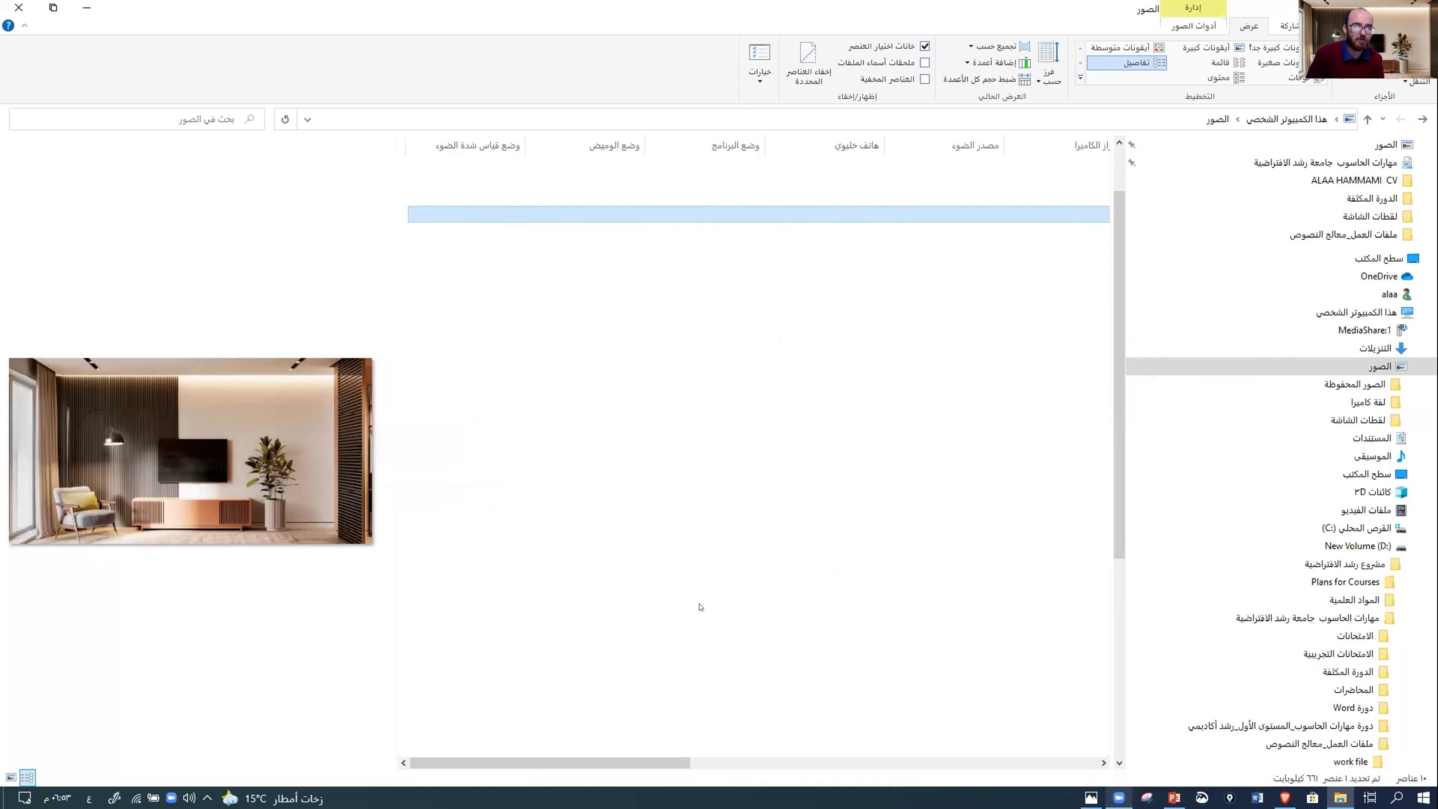
- Remove the وضع البرنامج, وضع قياس شدة الضوء, مصدر الضوء and صانع العدسات columns from the file list
{"action": "right_click", "coordinate": [564, 140]}
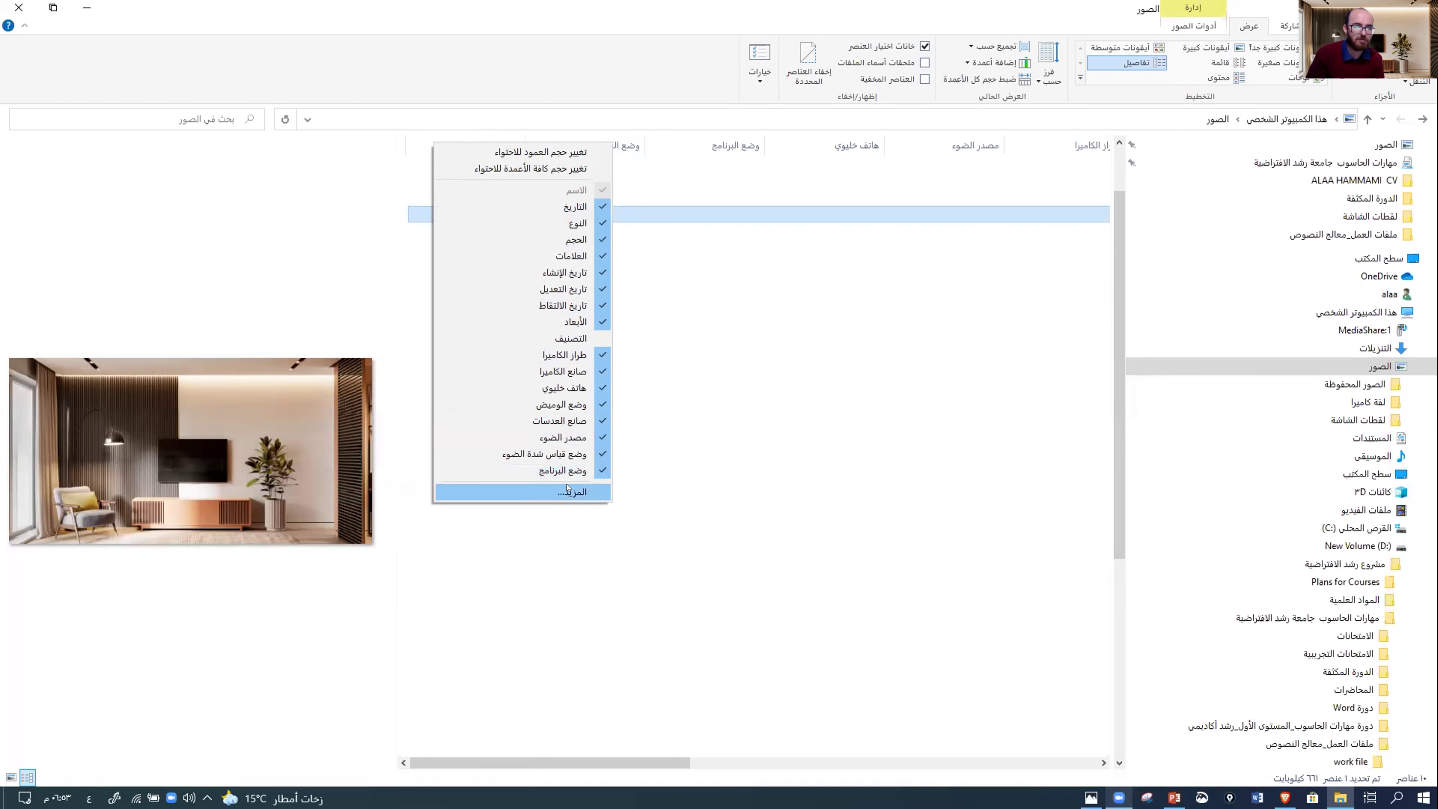
{"action": "left_click", "coordinate": [564, 470]}
{"action": "right_click", "coordinate": [611, 148]}
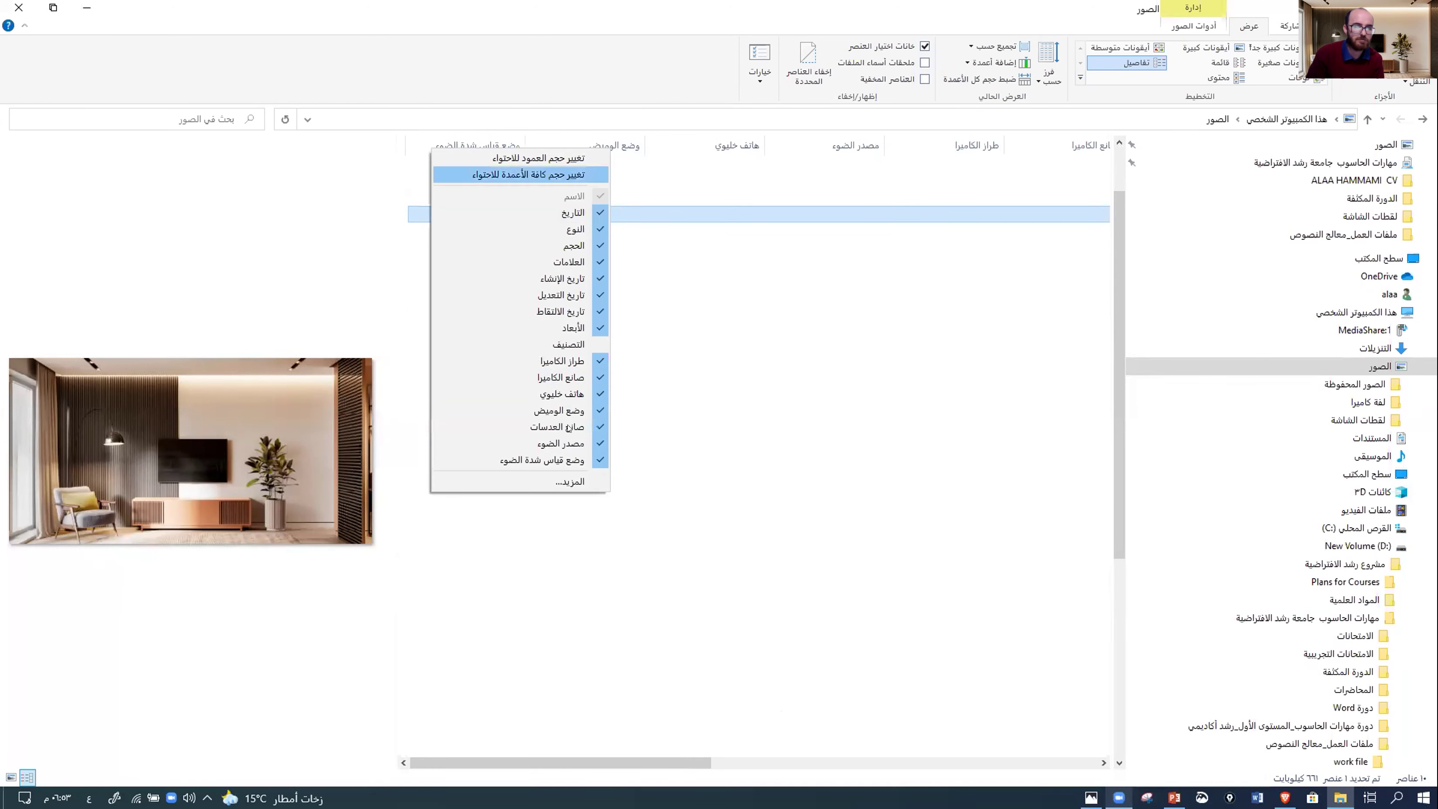
{"action": "left_click", "coordinate": [588, 461]}
{"action": "right_click", "coordinate": [592, 143]}
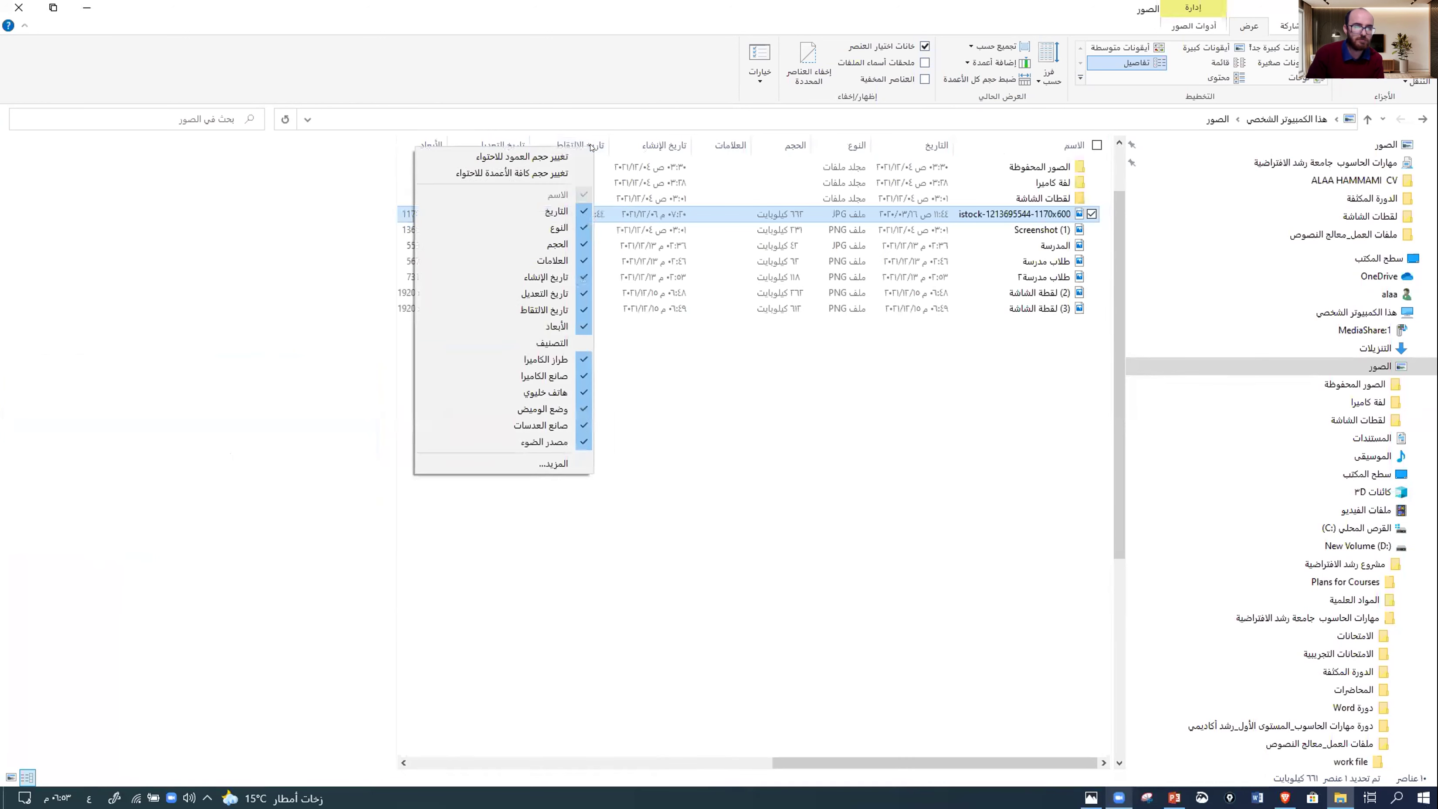
{"action": "left_click", "coordinate": [561, 444]}
{"action": "right_click", "coordinate": [615, 148]}
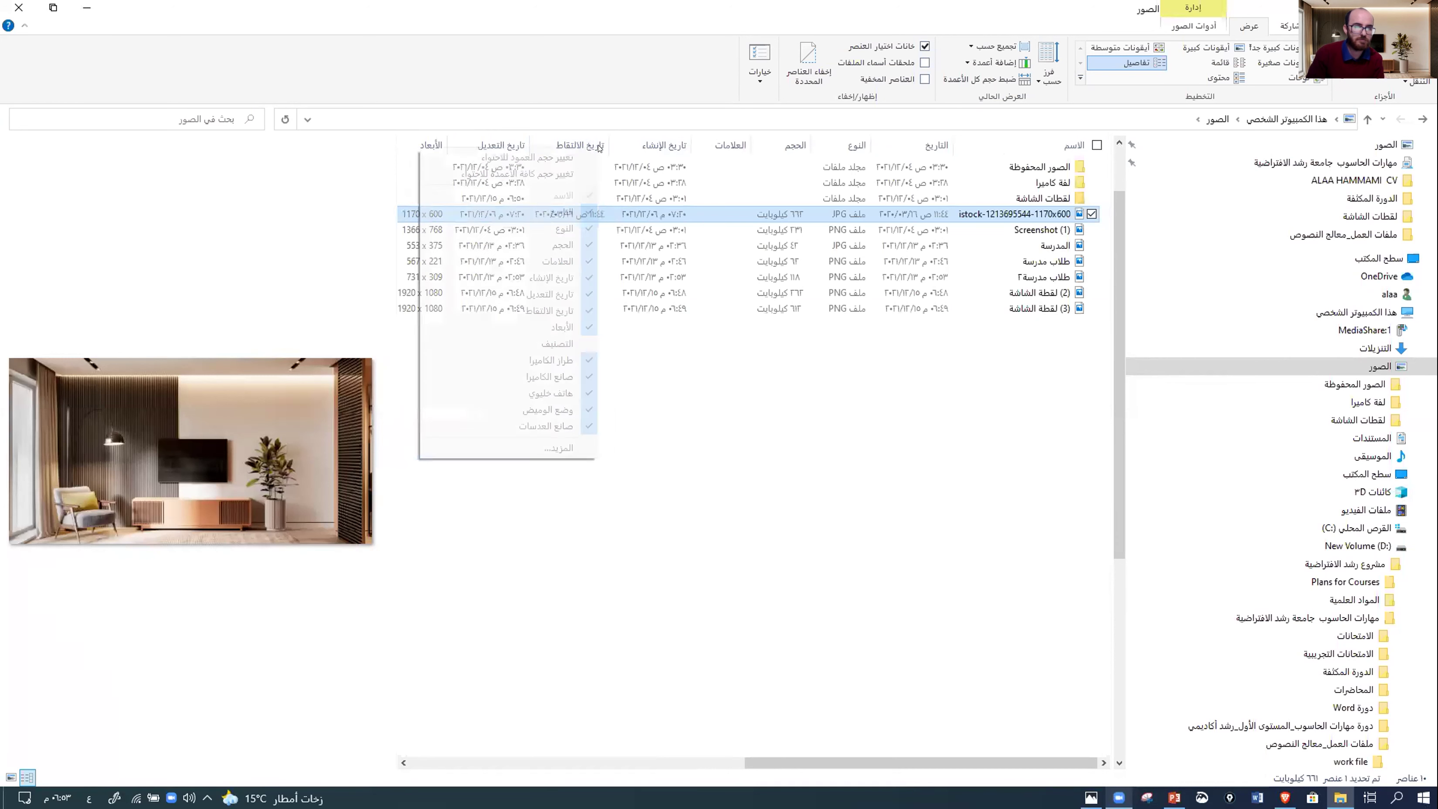
{"action": "left_click", "coordinate": [563, 427]}
- Remove the وضع الوميض, هاتف خليوي, صانع الكاميرا and طراز الكاميرا columns from the file list
{"action": "right_click", "coordinate": [566, 145]}
{"action": "left_click", "coordinate": [544, 407]}
{"action": "right_click", "coordinate": [563, 146]}
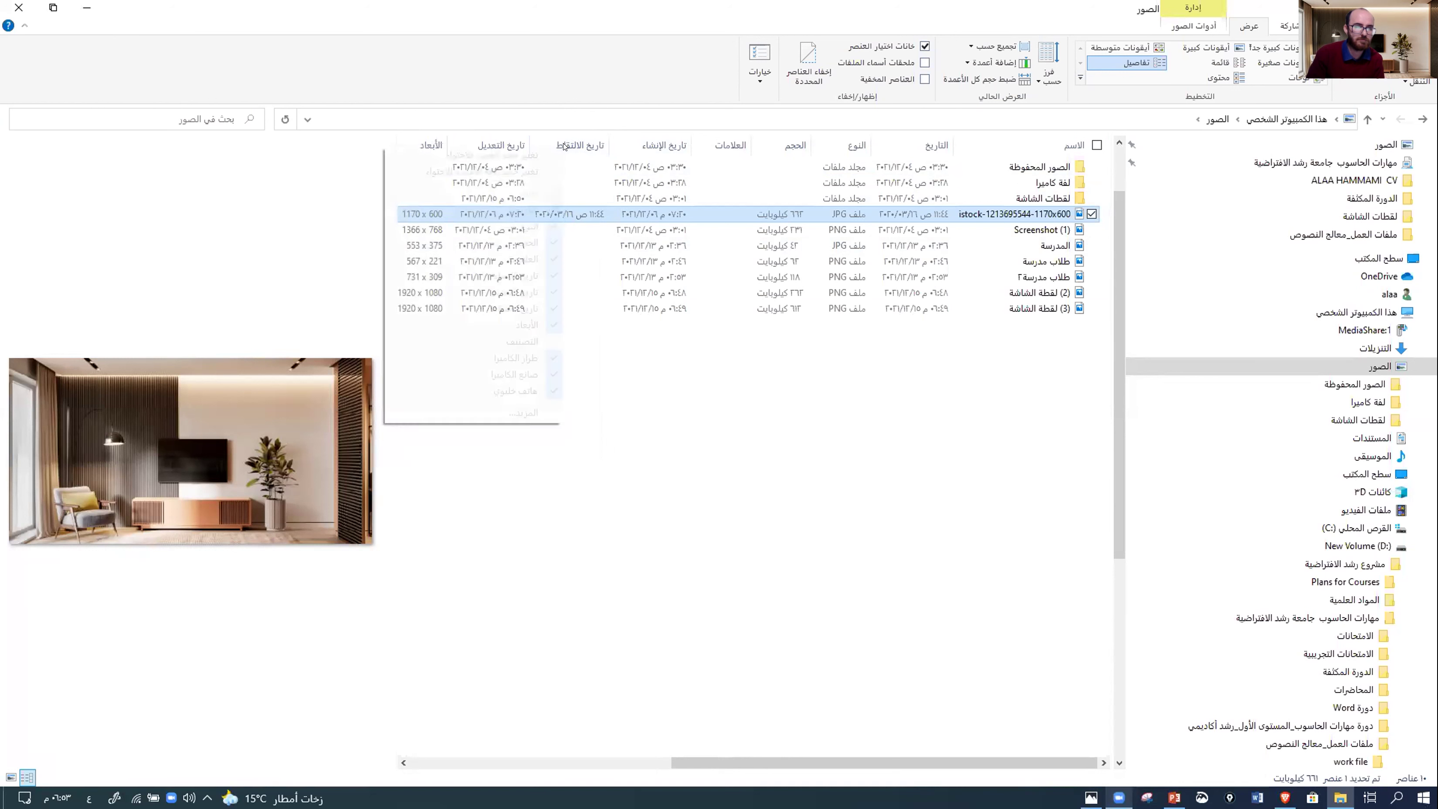
{"action": "left_click", "coordinate": [543, 368]}
{"action": "right_click", "coordinate": [586, 141]}
{"action": "left_click", "coordinate": [518, 371]}
{"action": "right_click", "coordinate": [563, 146]}
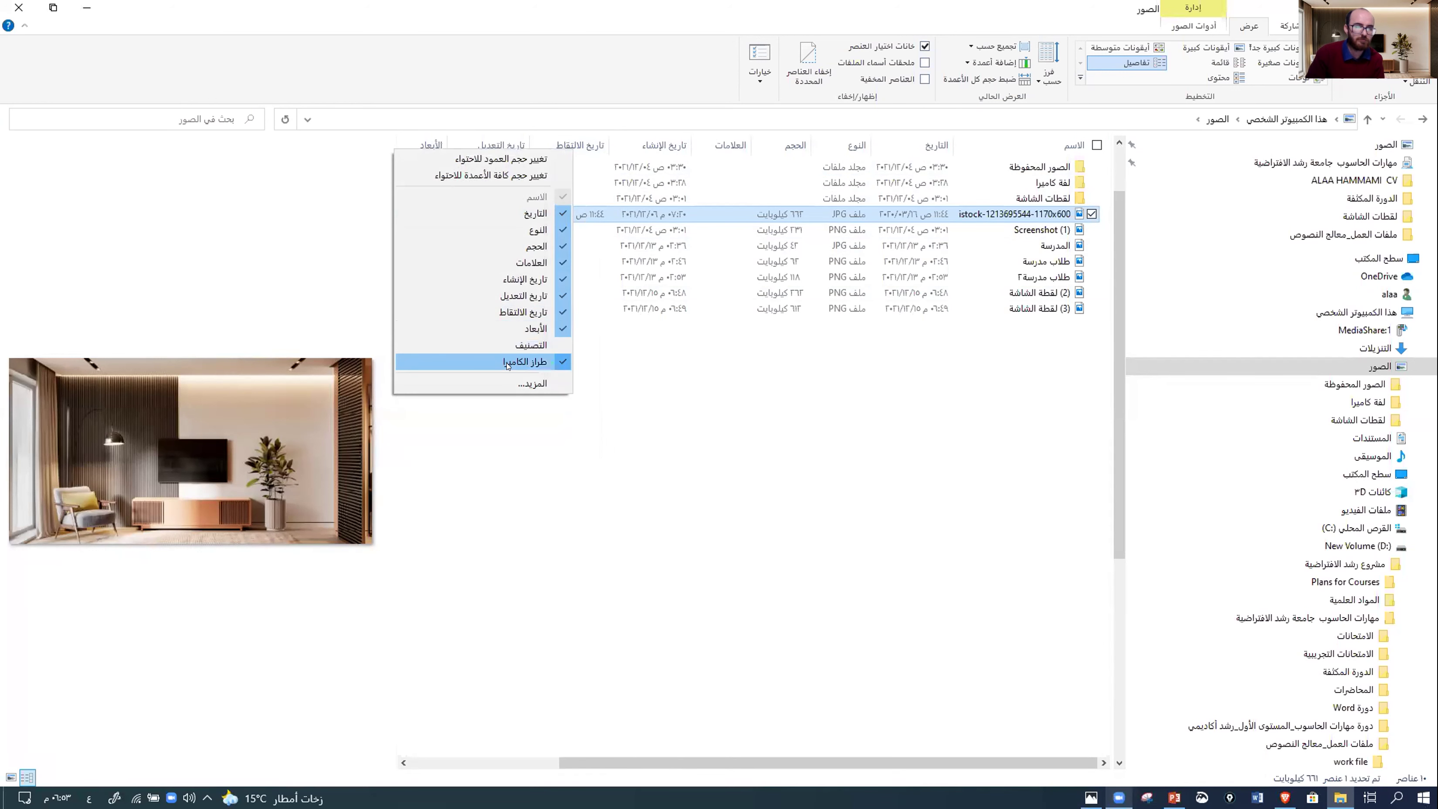
{"action": "left_click", "coordinate": [748, 412]}
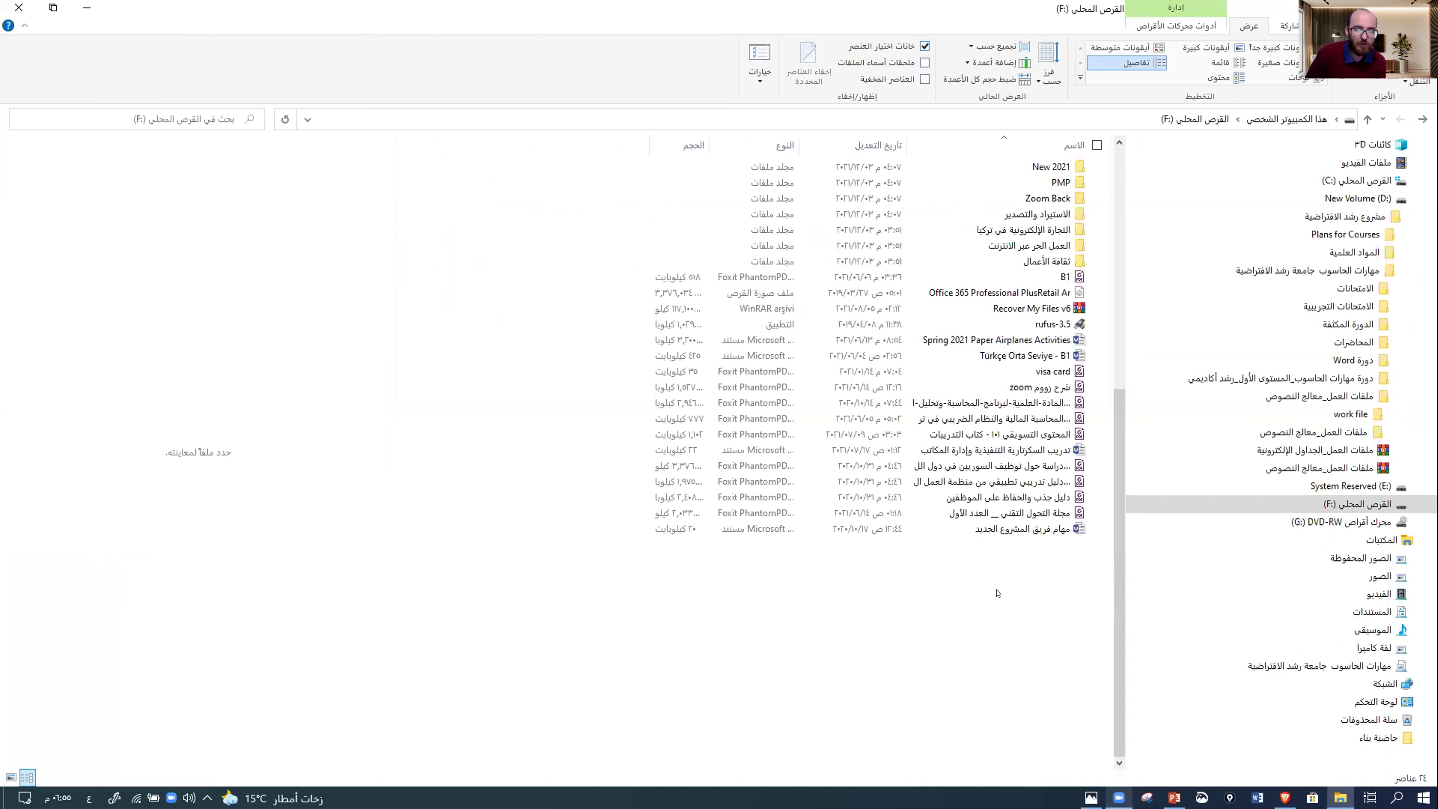
- Group the contents of local drive F: by type (النوع)
{"action": "right_click", "coordinate": [998, 593]}
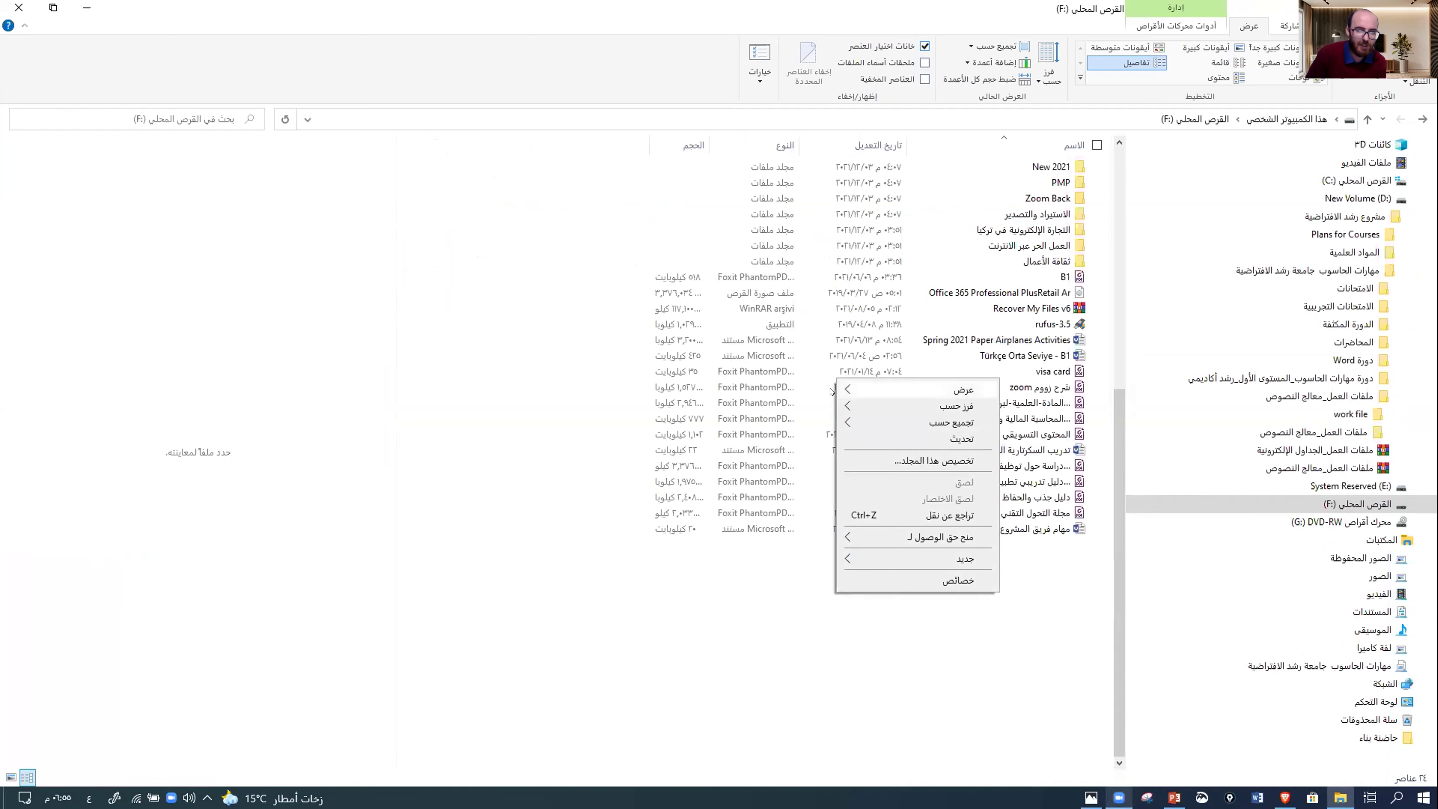
{"action": "mouse_move", "coordinate": [841, 389]}
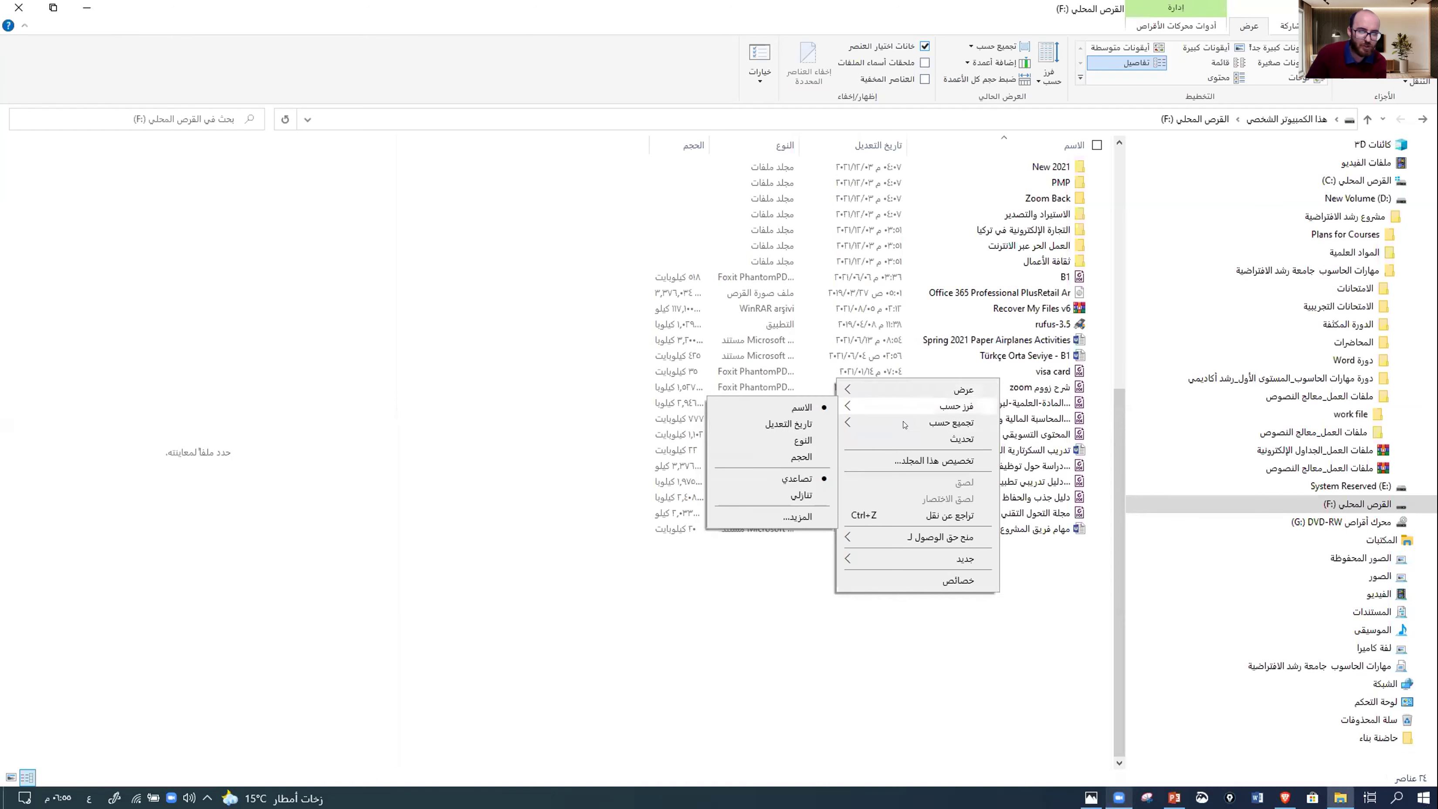
{"action": "mouse_move", "coordinate": [905, 424]}
{"action": "left_click", "coordinate": [759, 454]}
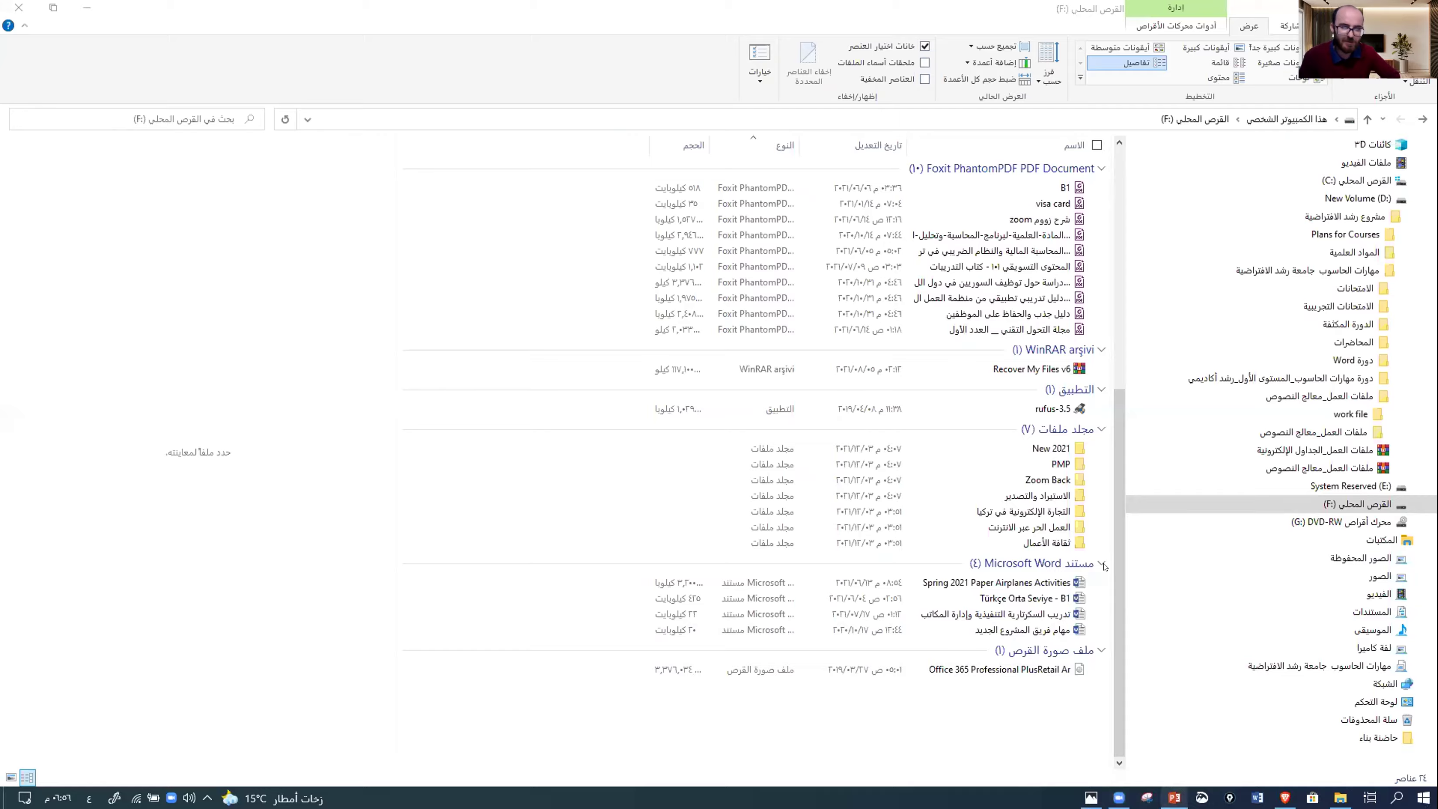
- Switch to the CS-7 presentation in PowerPoint, paste full-screen captures onto slide 10 and remove each one again
{"action": "key", "text": "alt+Tab"}
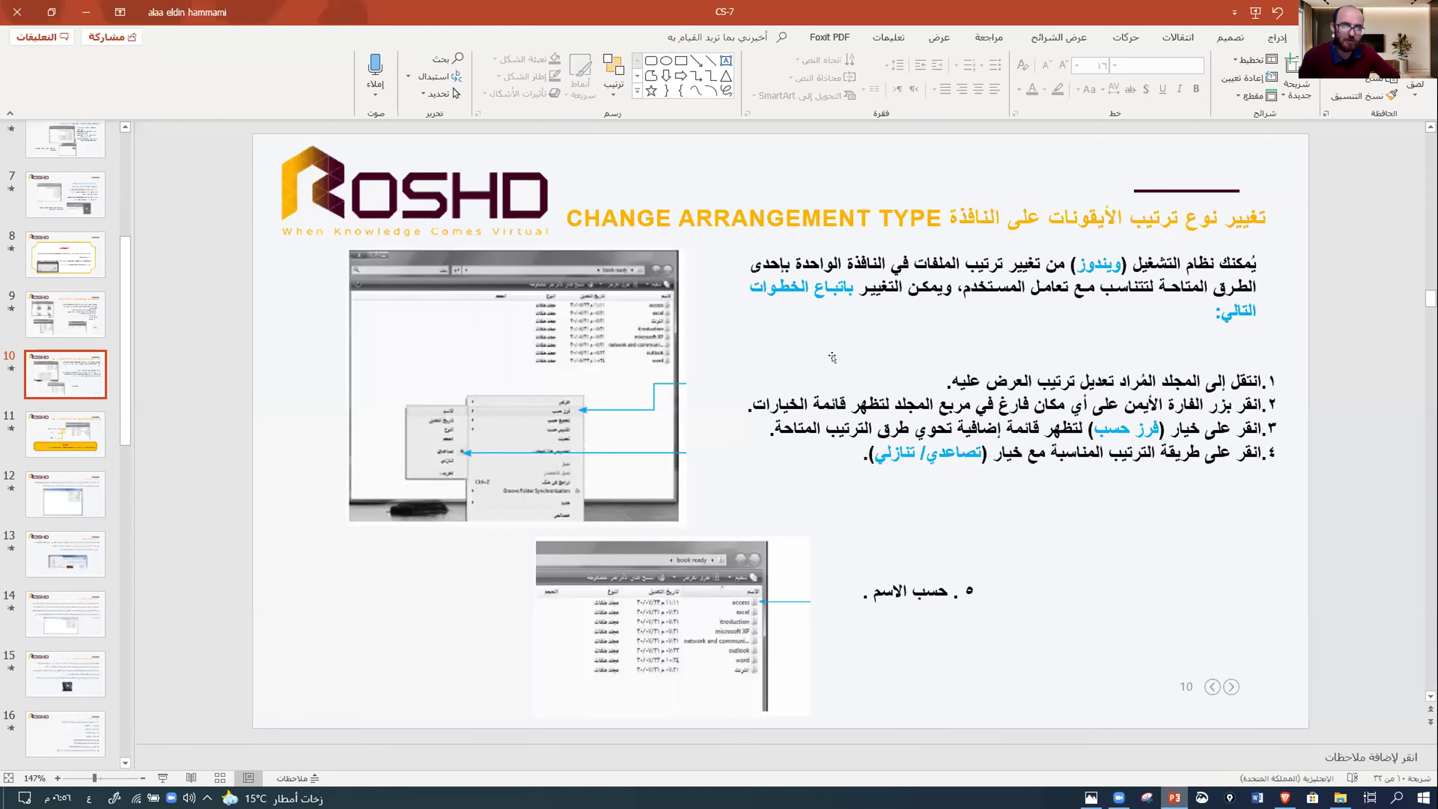
{"action": "key", "text": "ctrl+v"}
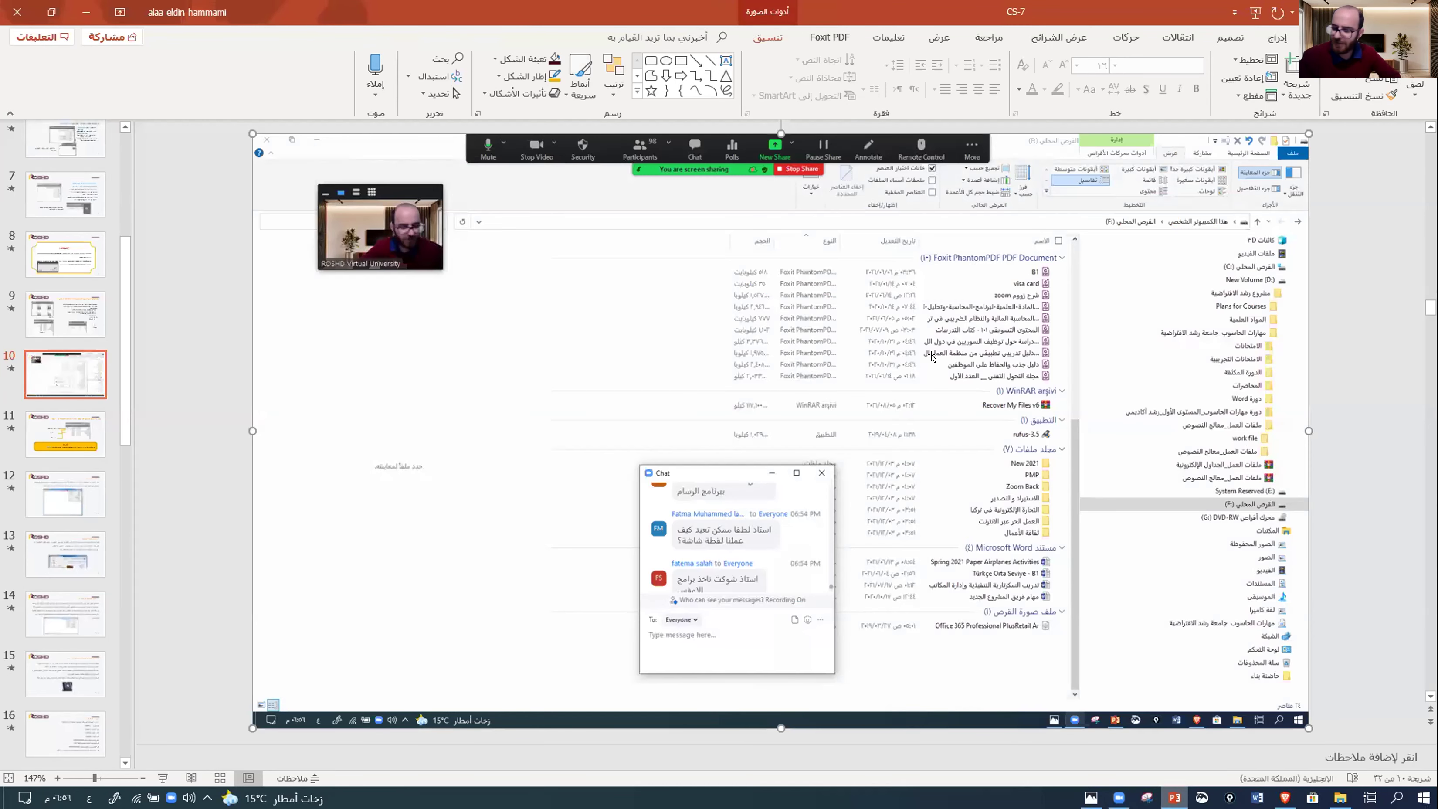
{"action": "key", "text": "Delete"}
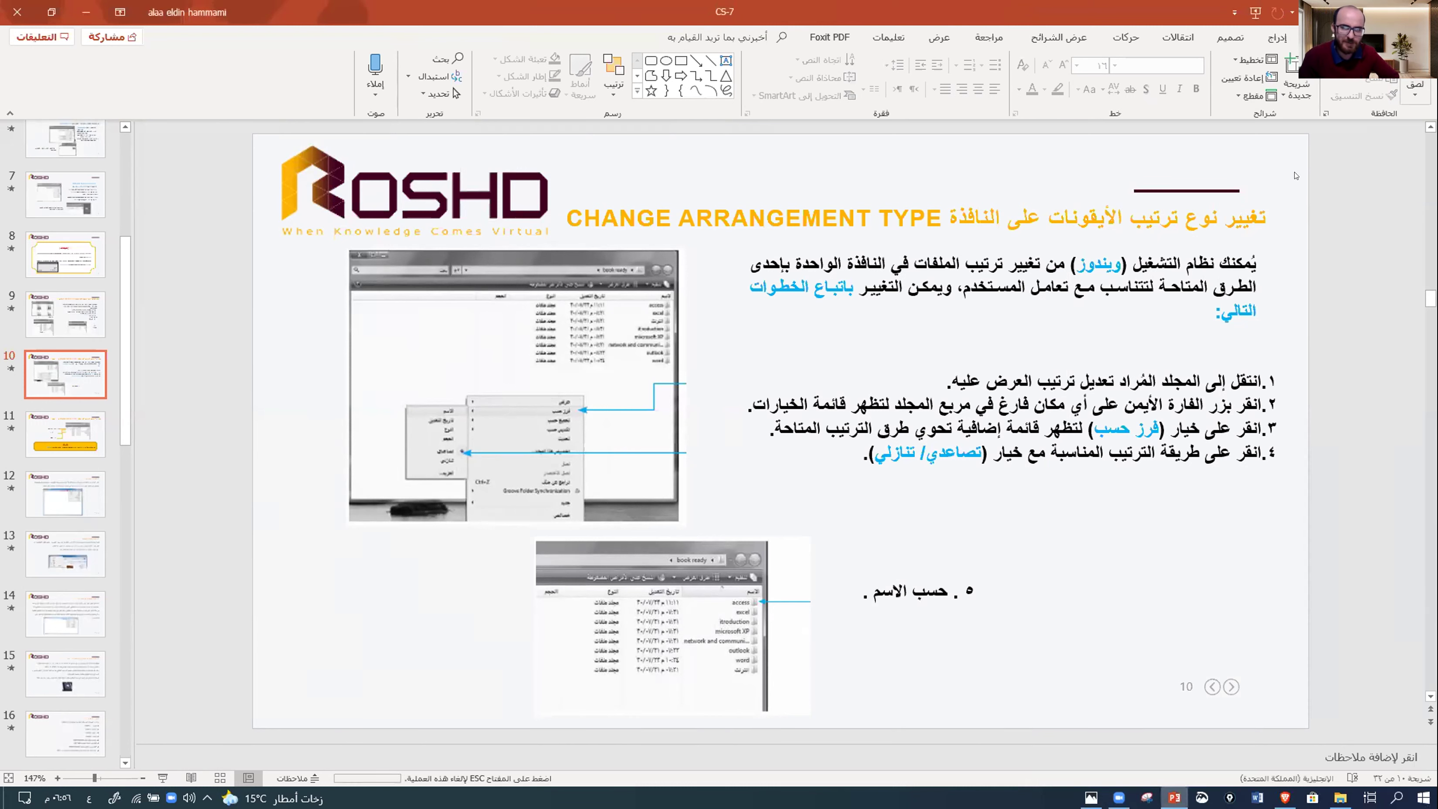
{"action": "key", "text": "ctrl+v"}
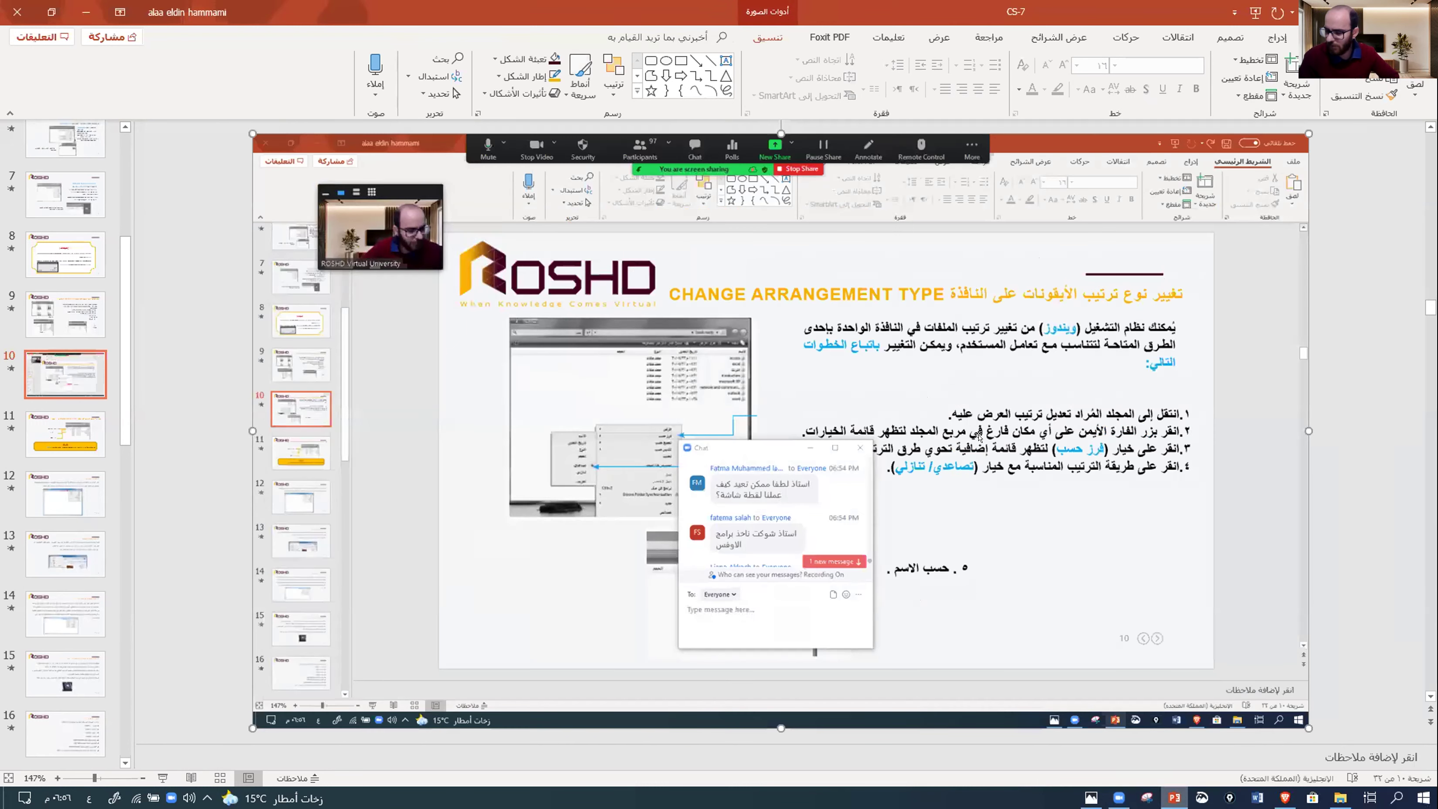
{"action": "key", "text": "ctrl+z"}
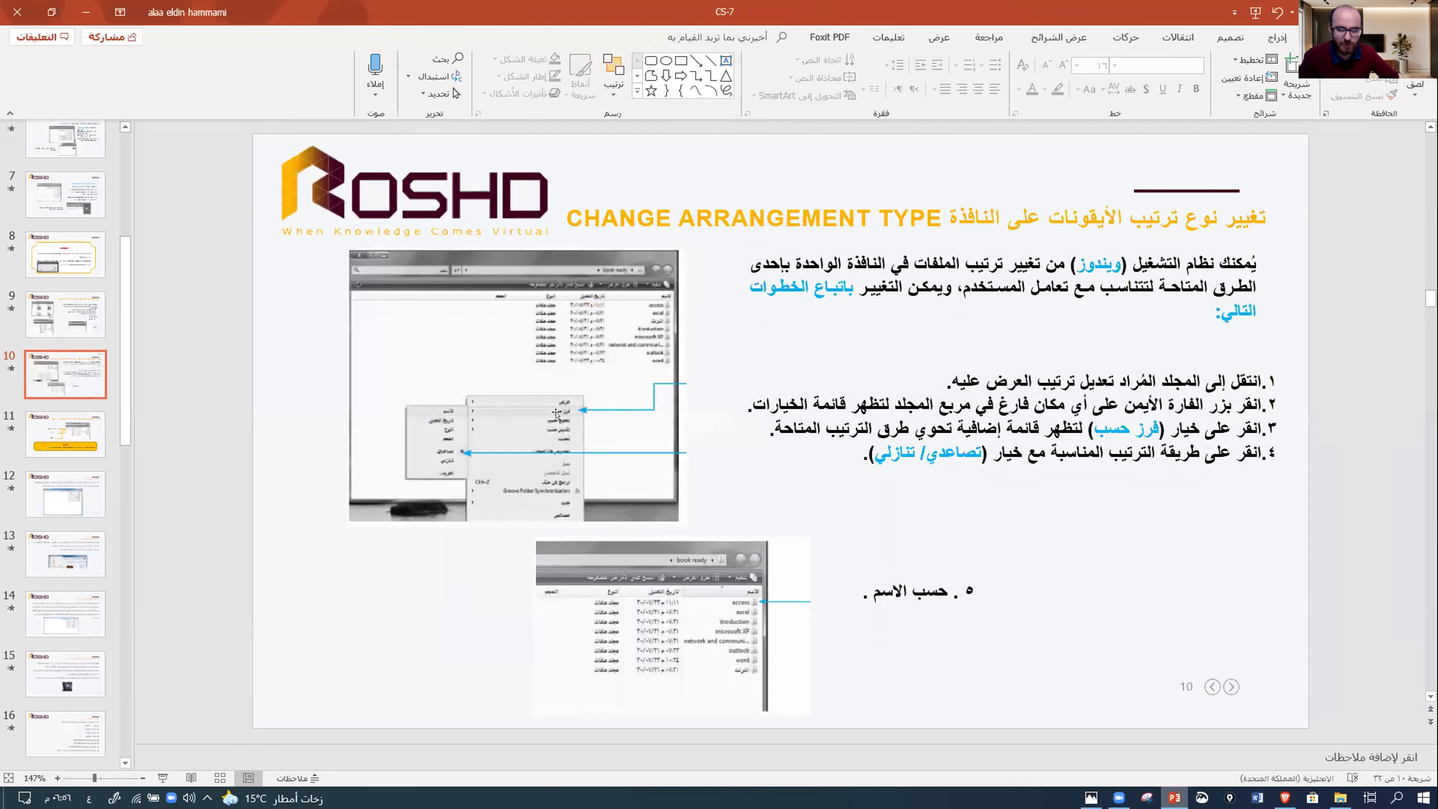
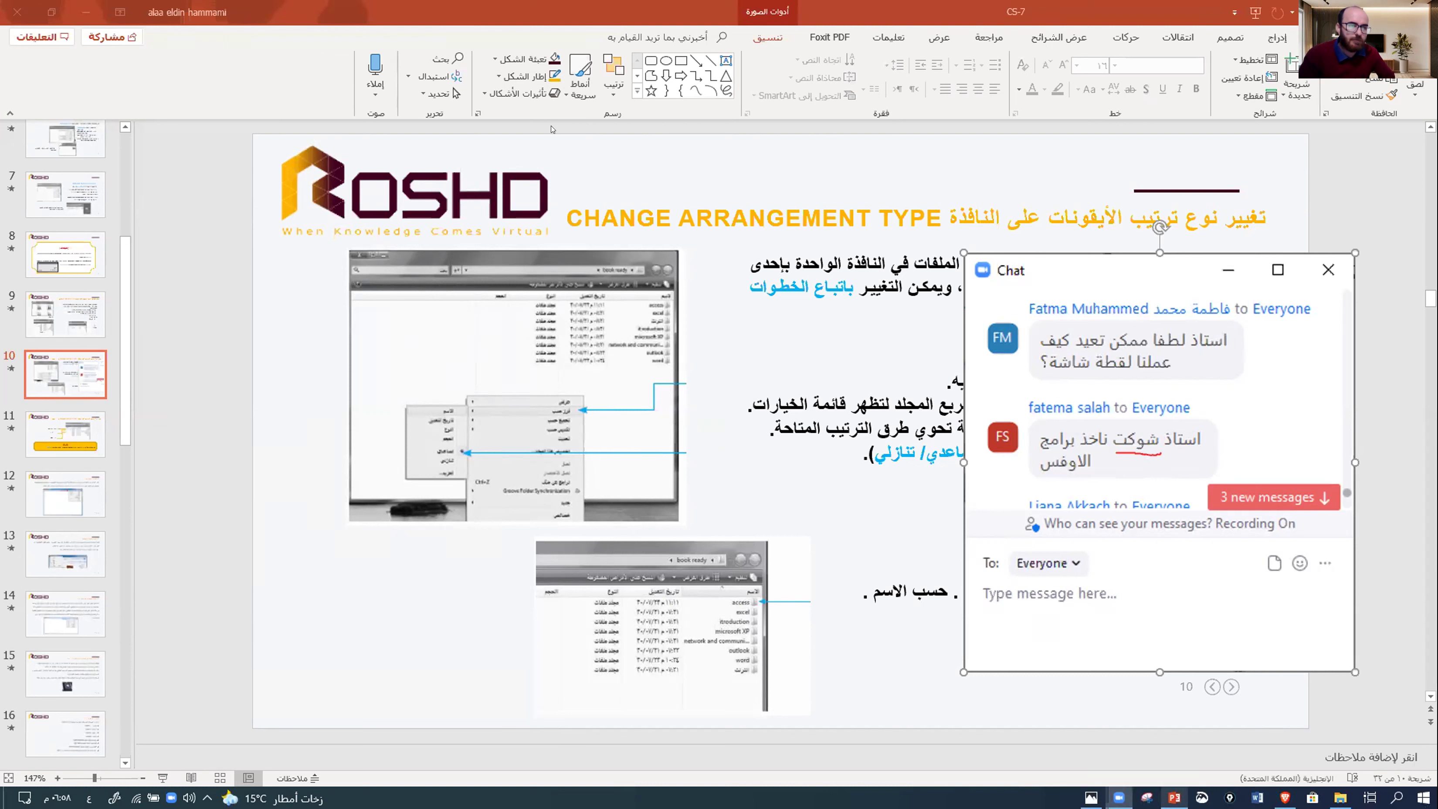
- Delete the pasted picture of the chat window from slide 10
{"action": "double_click", "coordinate": [1327, 264]}
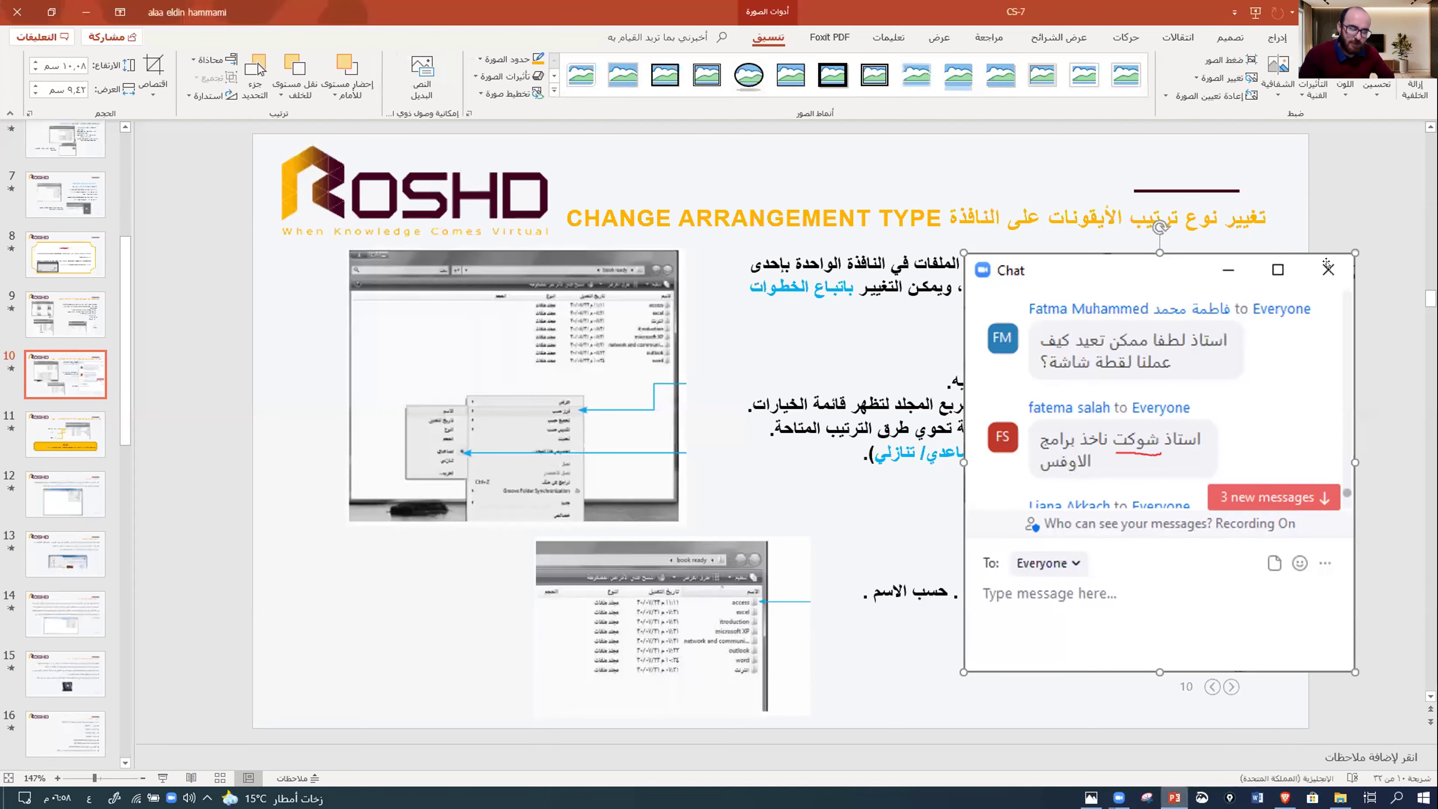
{"action": "key", "text": "Delete"}
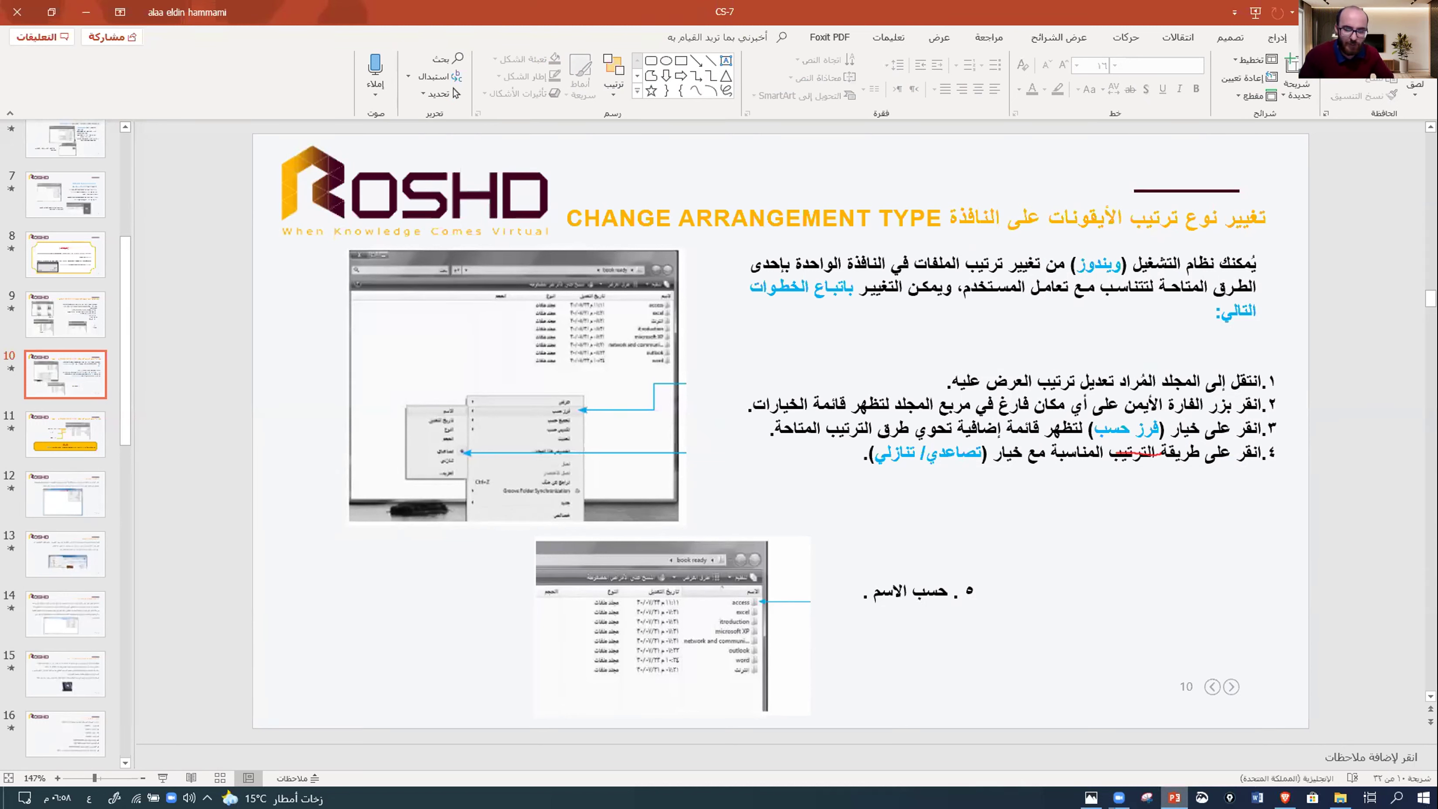
- Switch back to File Explorer and open the لقطات الشاشة folder inside Pictures
{"action": "left_click", "coordinate": [1339, 797]}
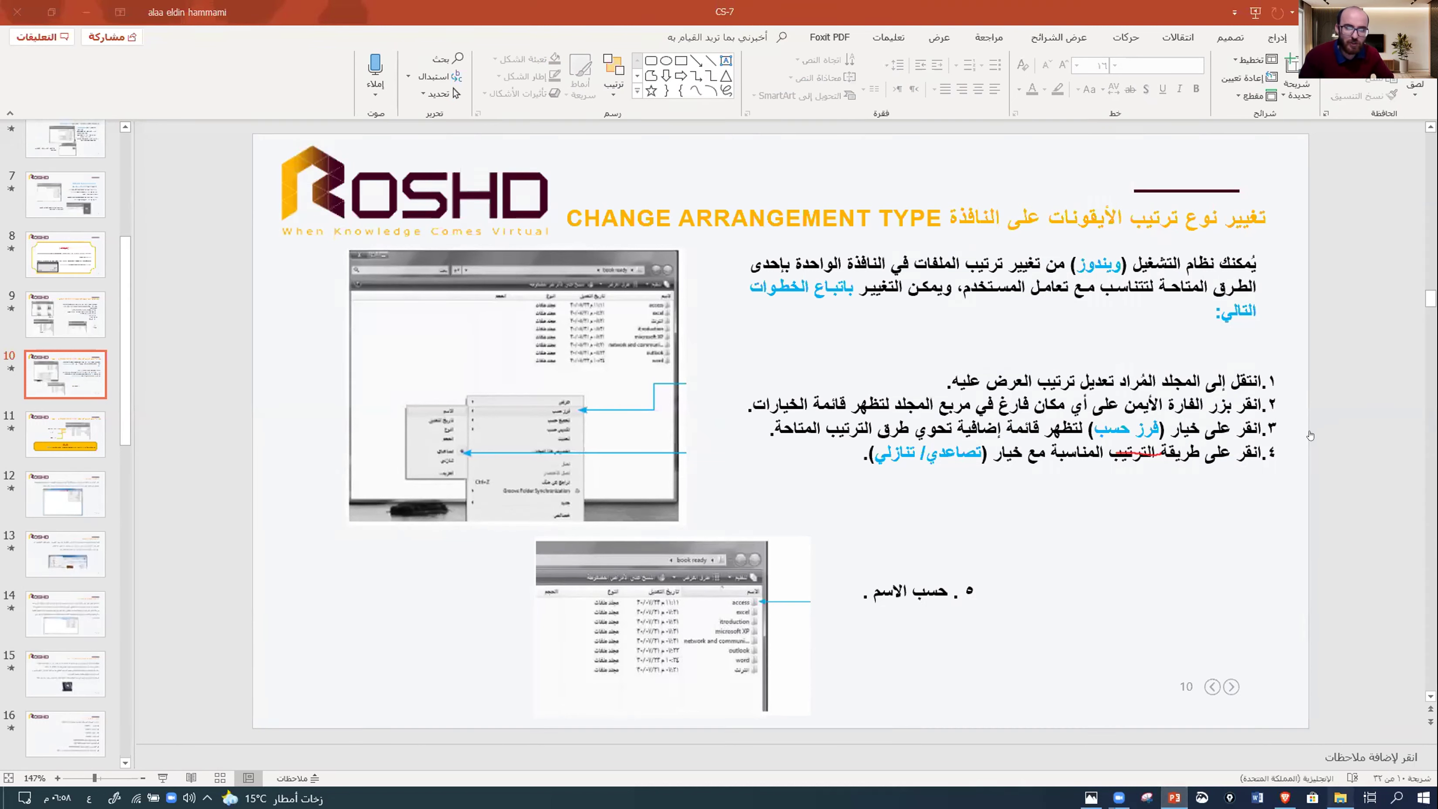
{"action": "scroll", "coordinate": [1286, 376], "scroll_direction": "up", "scroll_amount": 6}
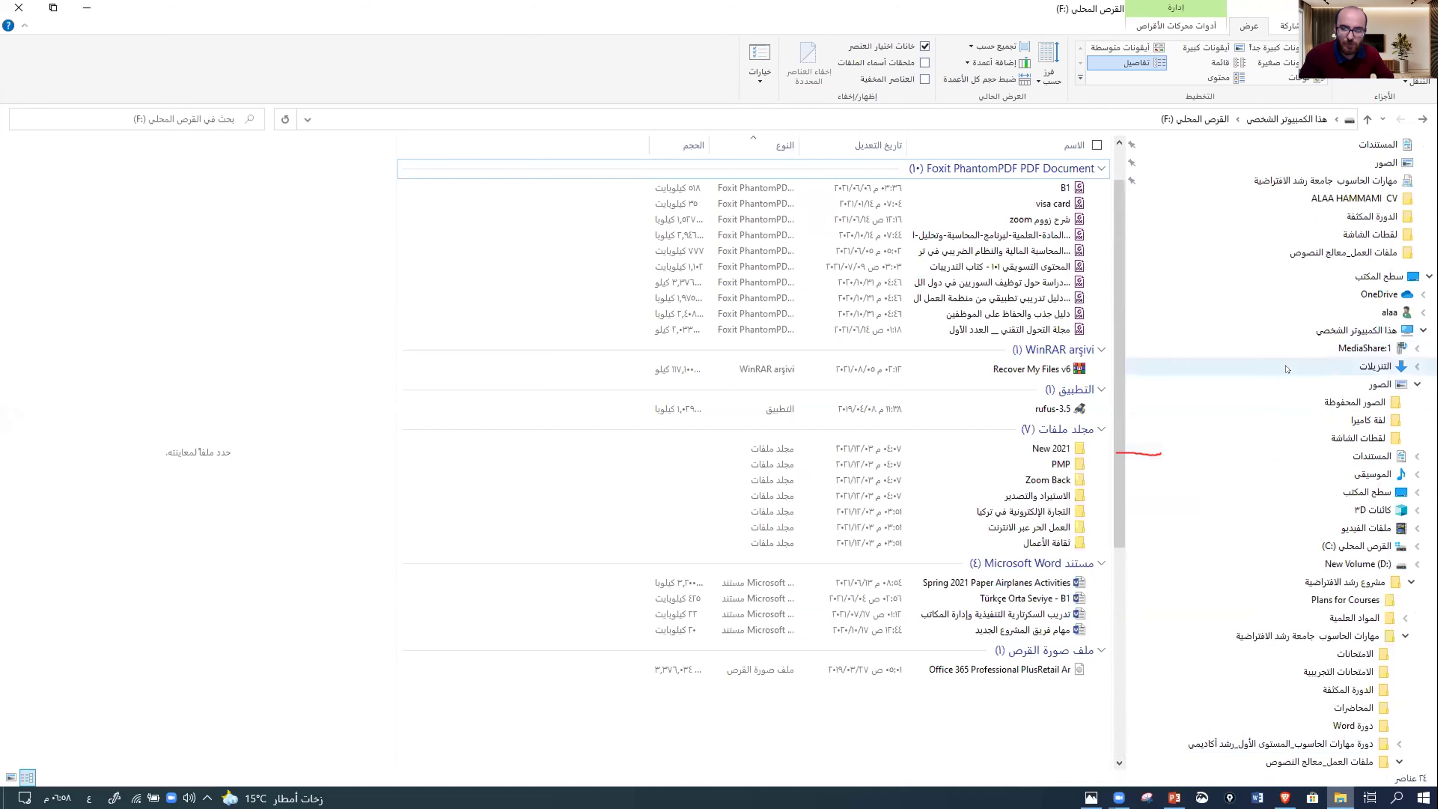
{"action": "left_click", "coordinate": [1361, 368]}
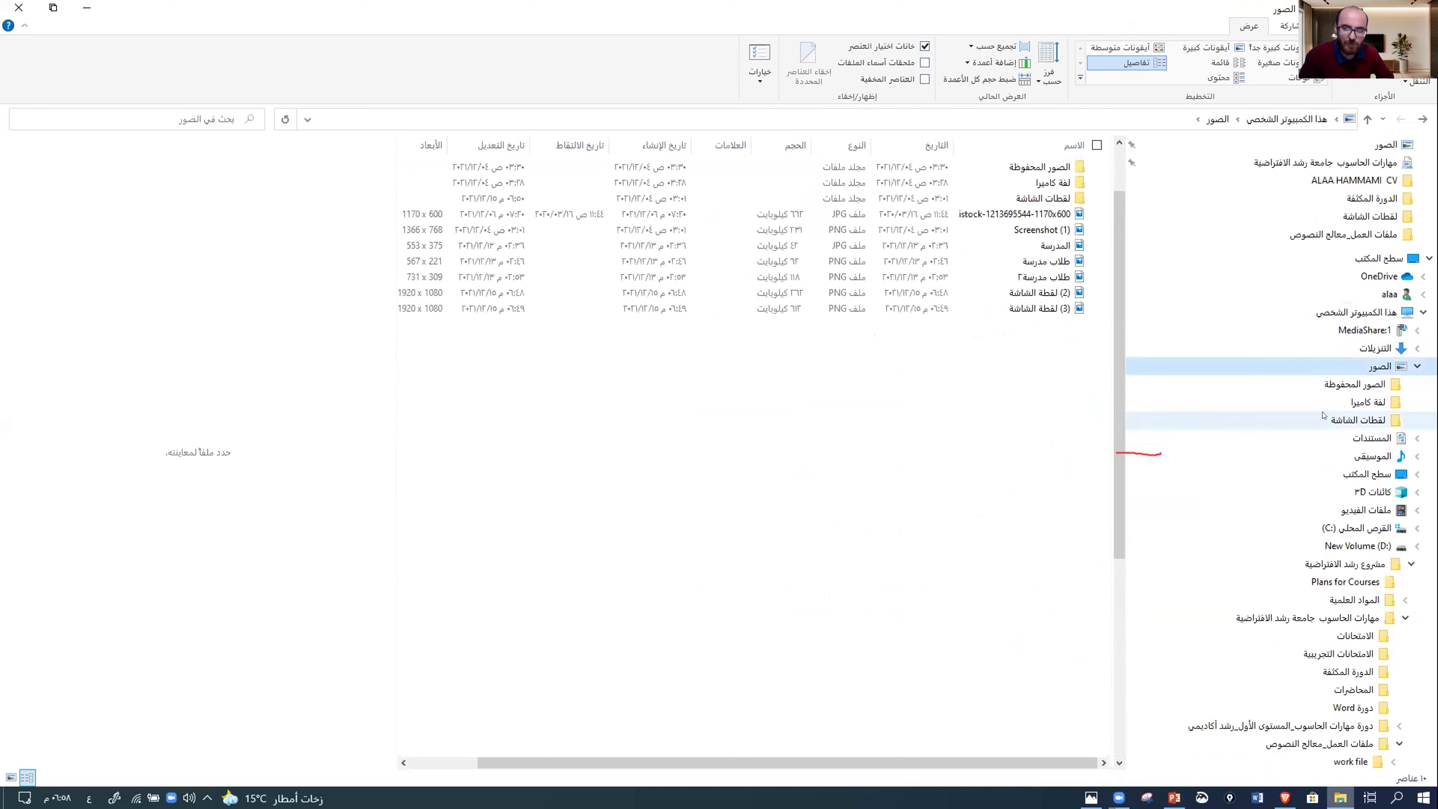
{"action": "left_click", "coordinate": [1213, 425]}
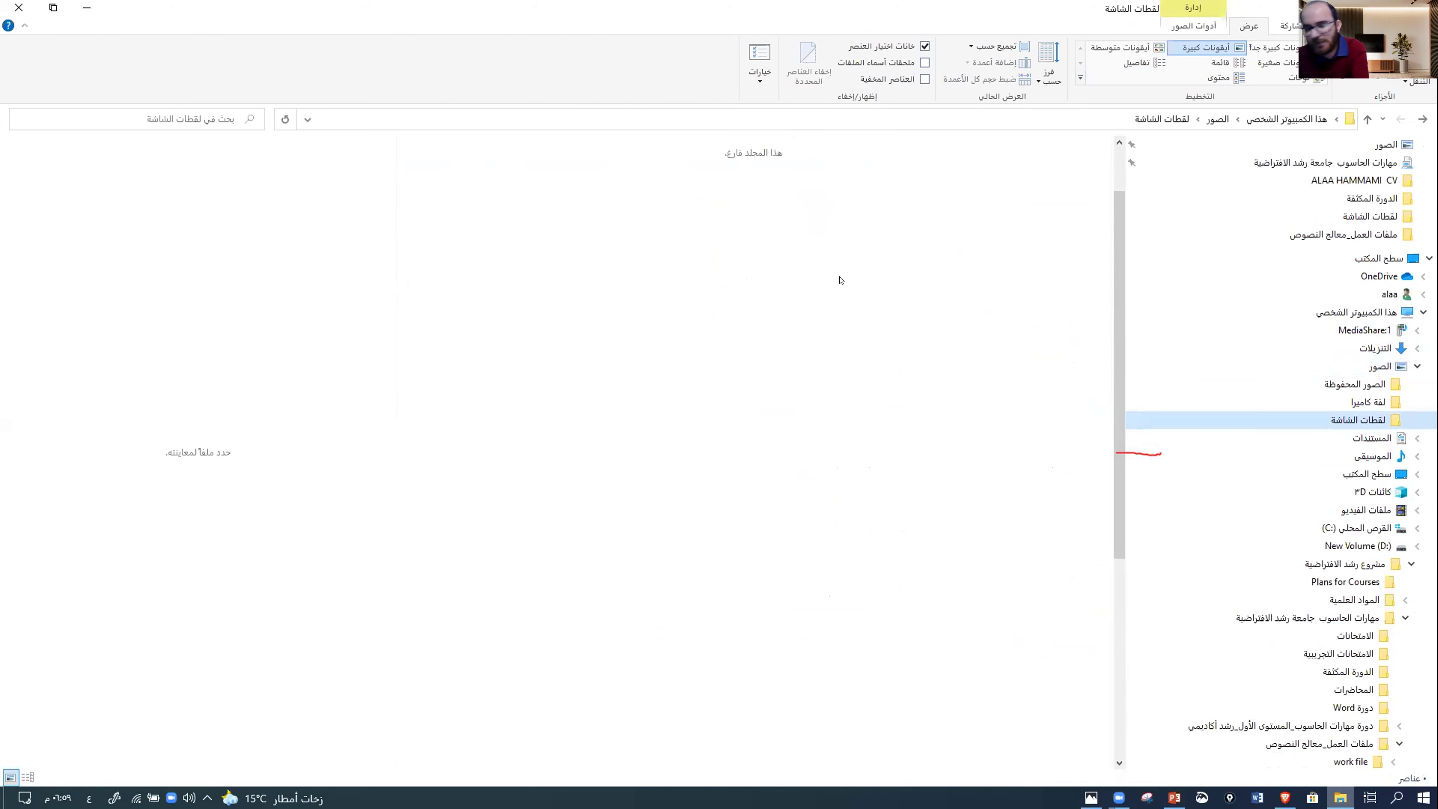
- Capture the full screen eight times, saving each screenshot automatically into the لقطات الشاشة folder
{"action": "key", "text": "super+Print"}
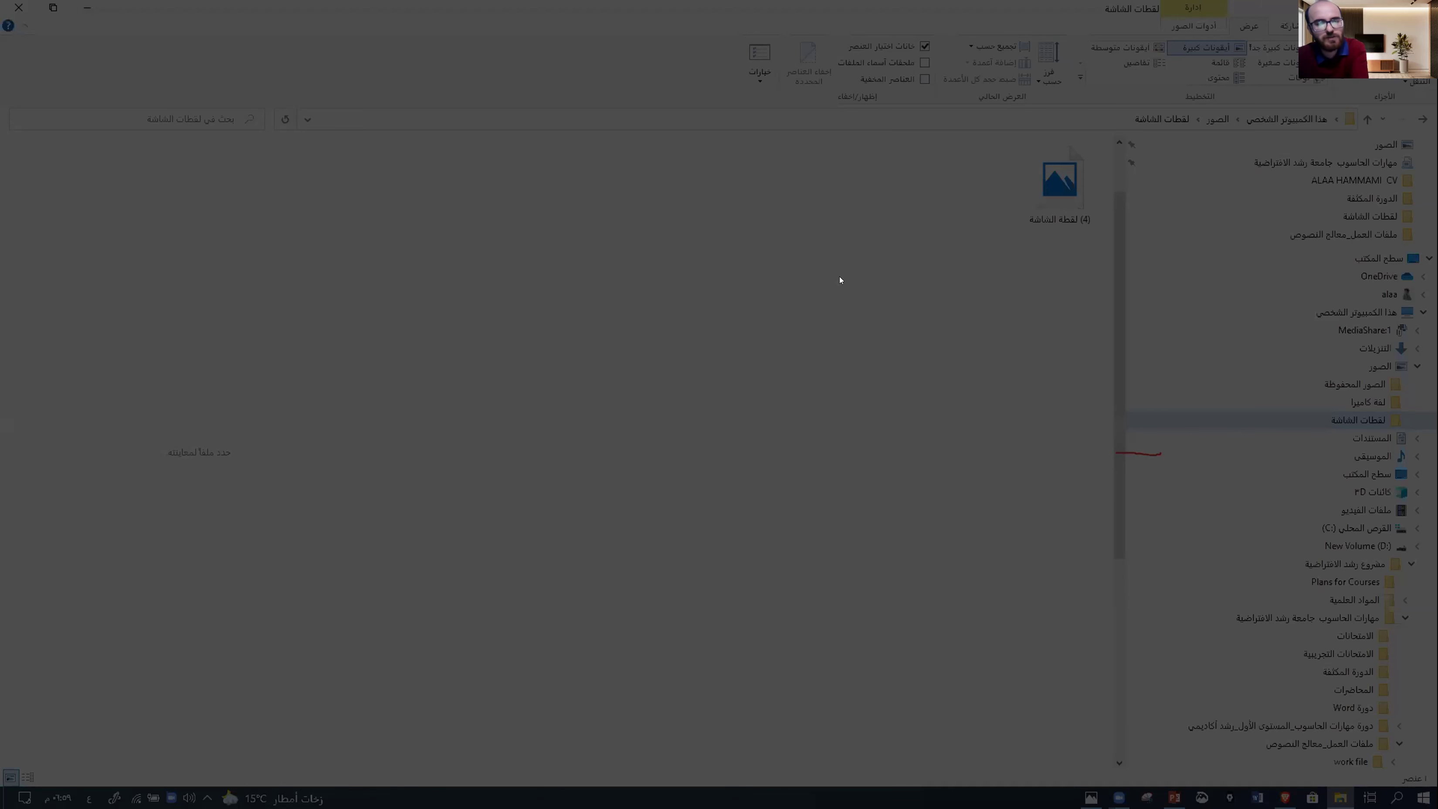
{"action": "key", "text": "super+Print"}
{"action": "key", "text": "super+Print"}
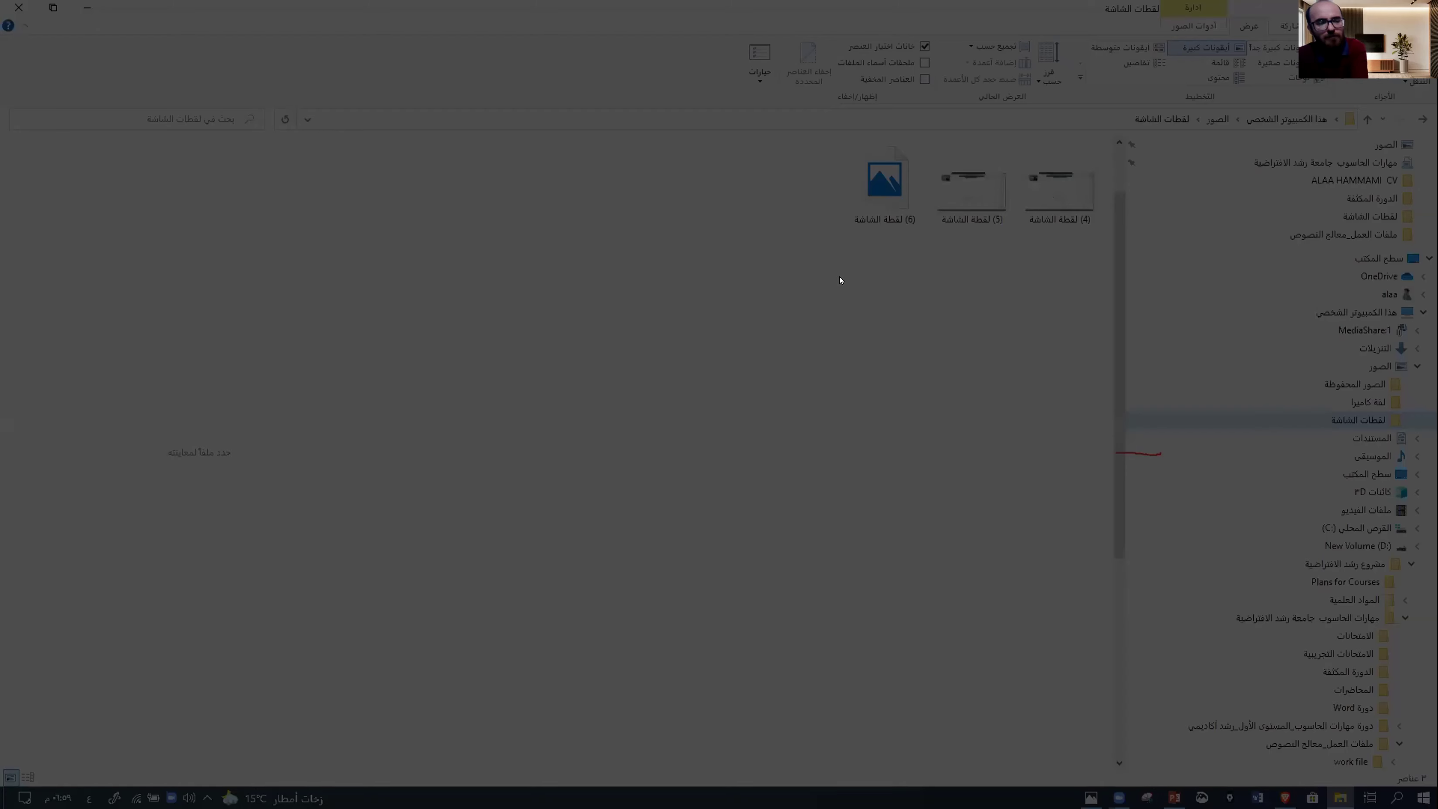
{"action": "key", "text": "super+Print"}
{"action": "key", "text": "super+Print"}
{"action": "key", "text": "super+Print"}
{"action": "key", "text": "super+Print"}
{"action": "key", "text": "super+Print"}
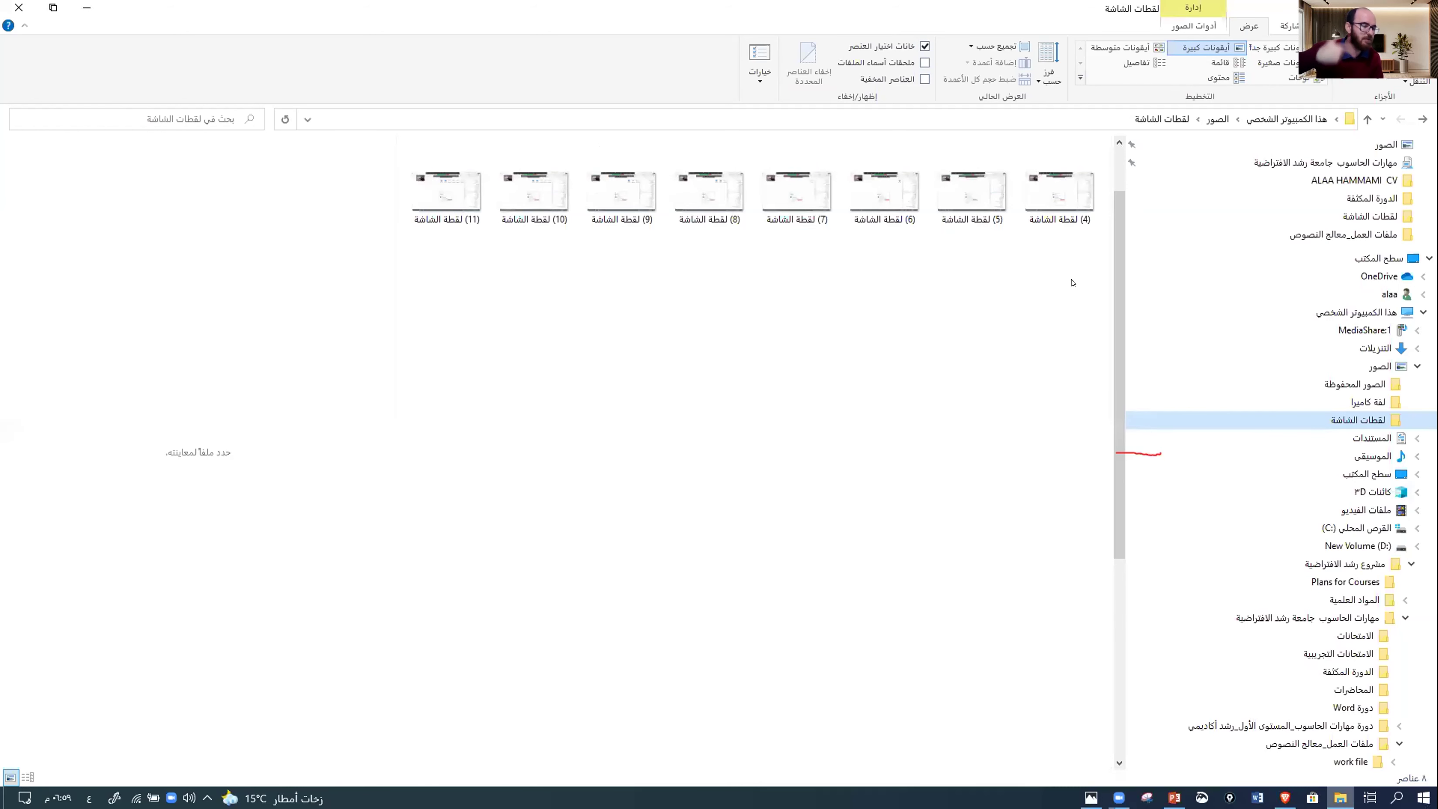
- Preview the screenshot لقطة الشاشة (5) and widen the preview pane
{"action": "left_click", "coordinate": [972, 195]}
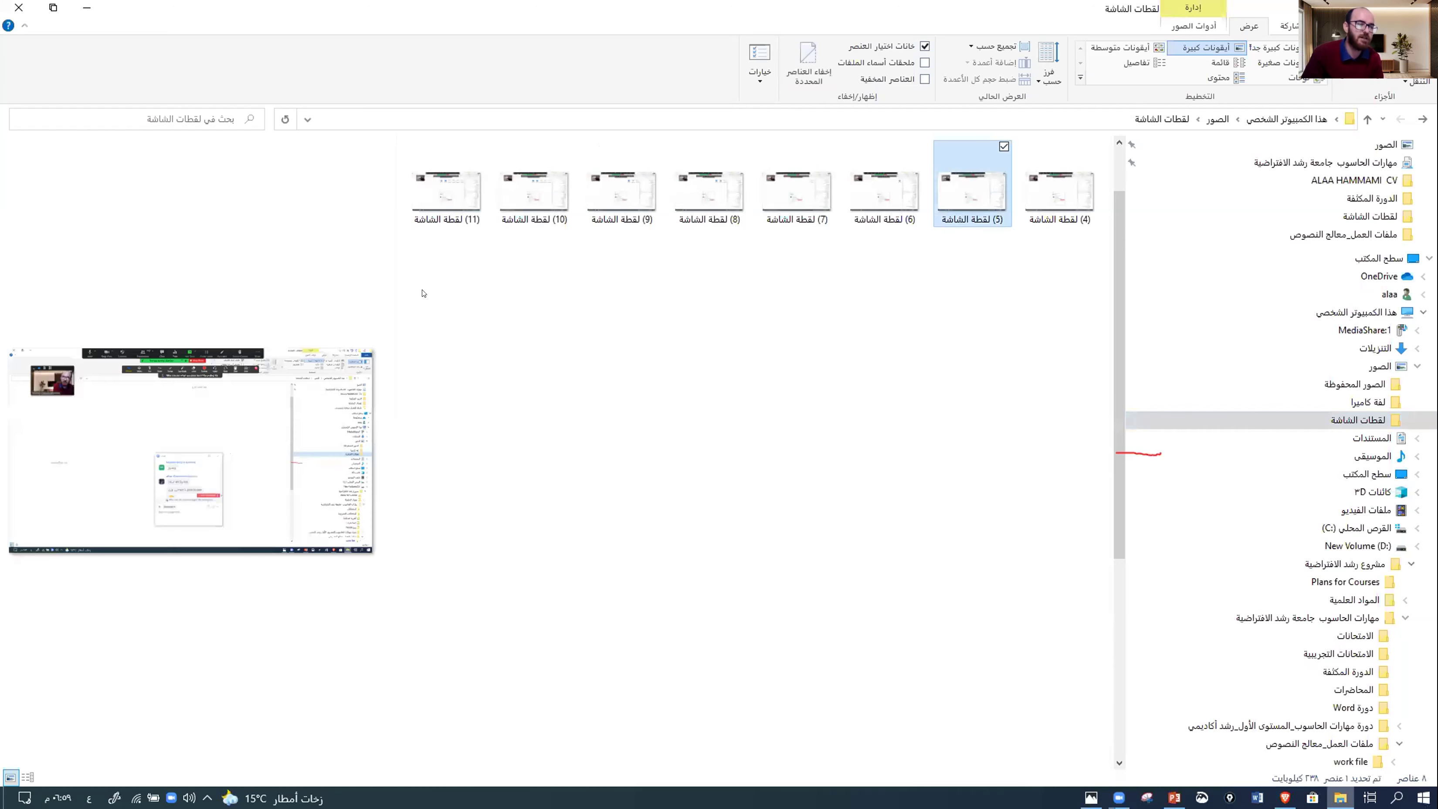
{"action": "left_click_drag", "start_coordinate": [436, 398], "coordinate": [577, 399]}
{"action": "left_click", "coordinate": [1051, 333]}
- Select all eight screenshots in the لقطات الشاشة folder and delete them permanently
{"action": "left_click_drag", "start_coordinate": [1093, 324], "coordinate": [586, 140]}
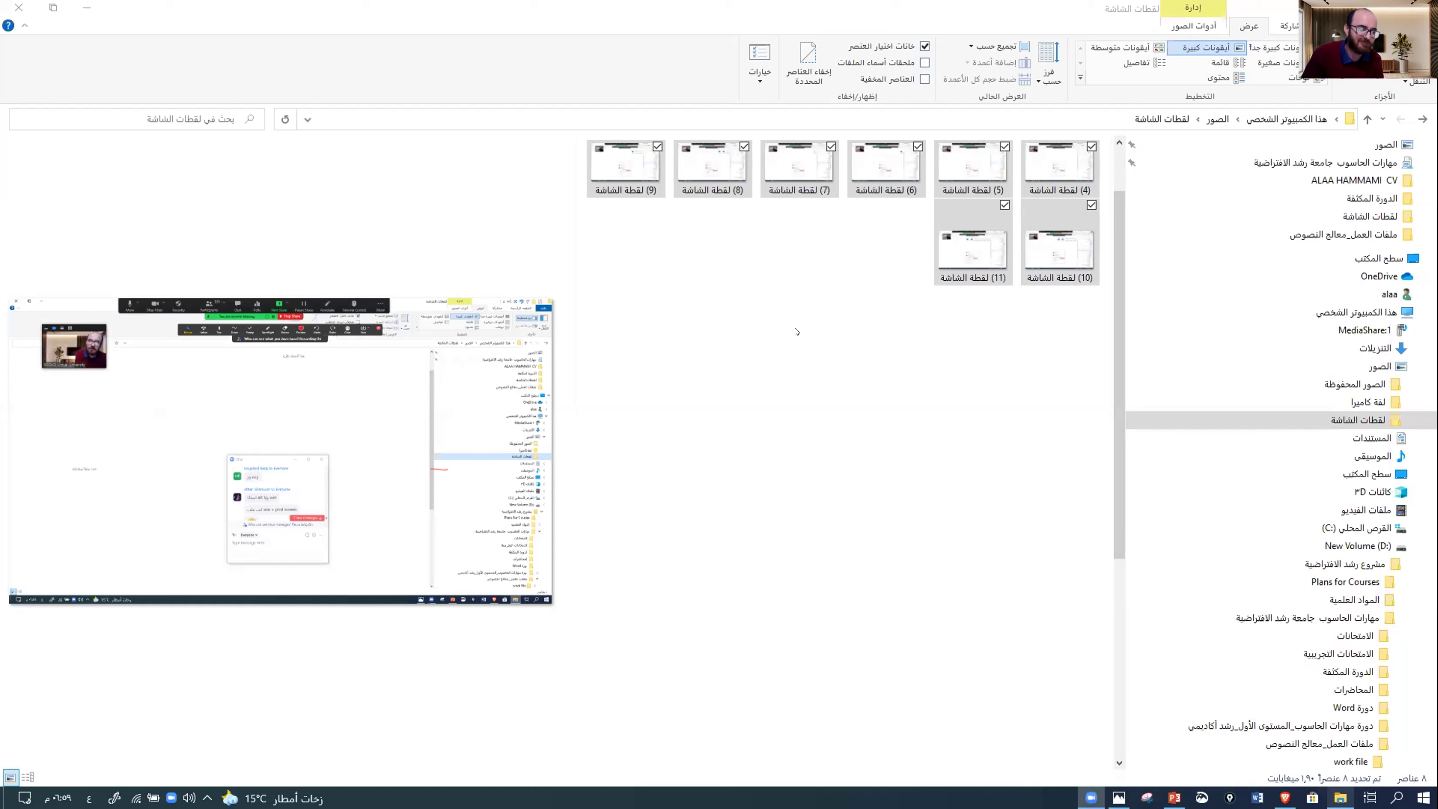
{"action": "left_click_drag", "start_coordinate": [1059, 351], "coordinate": [612, 176]}
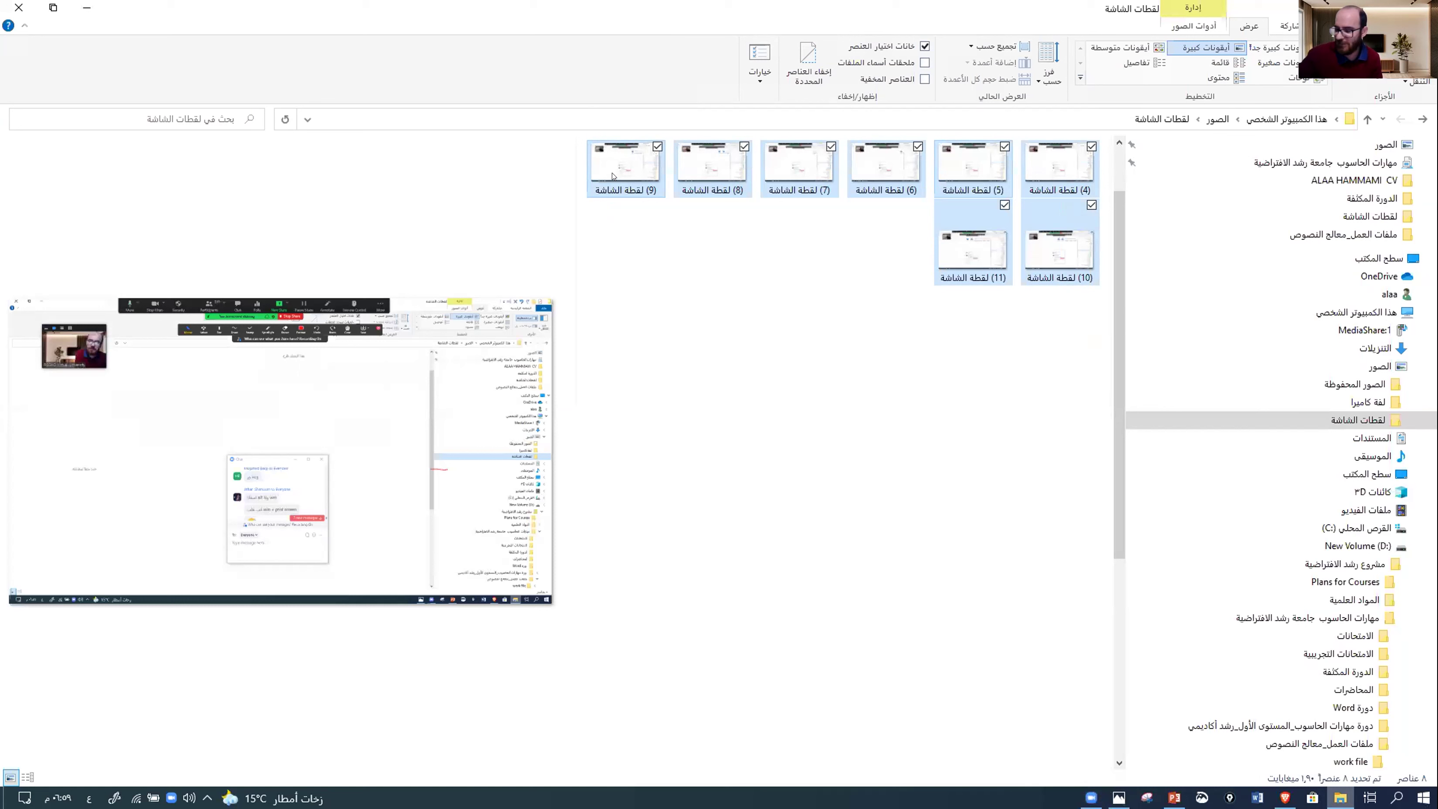
{"action": "key", "text": "shift+Delete"}
{"action": "key", "text": "Return"}
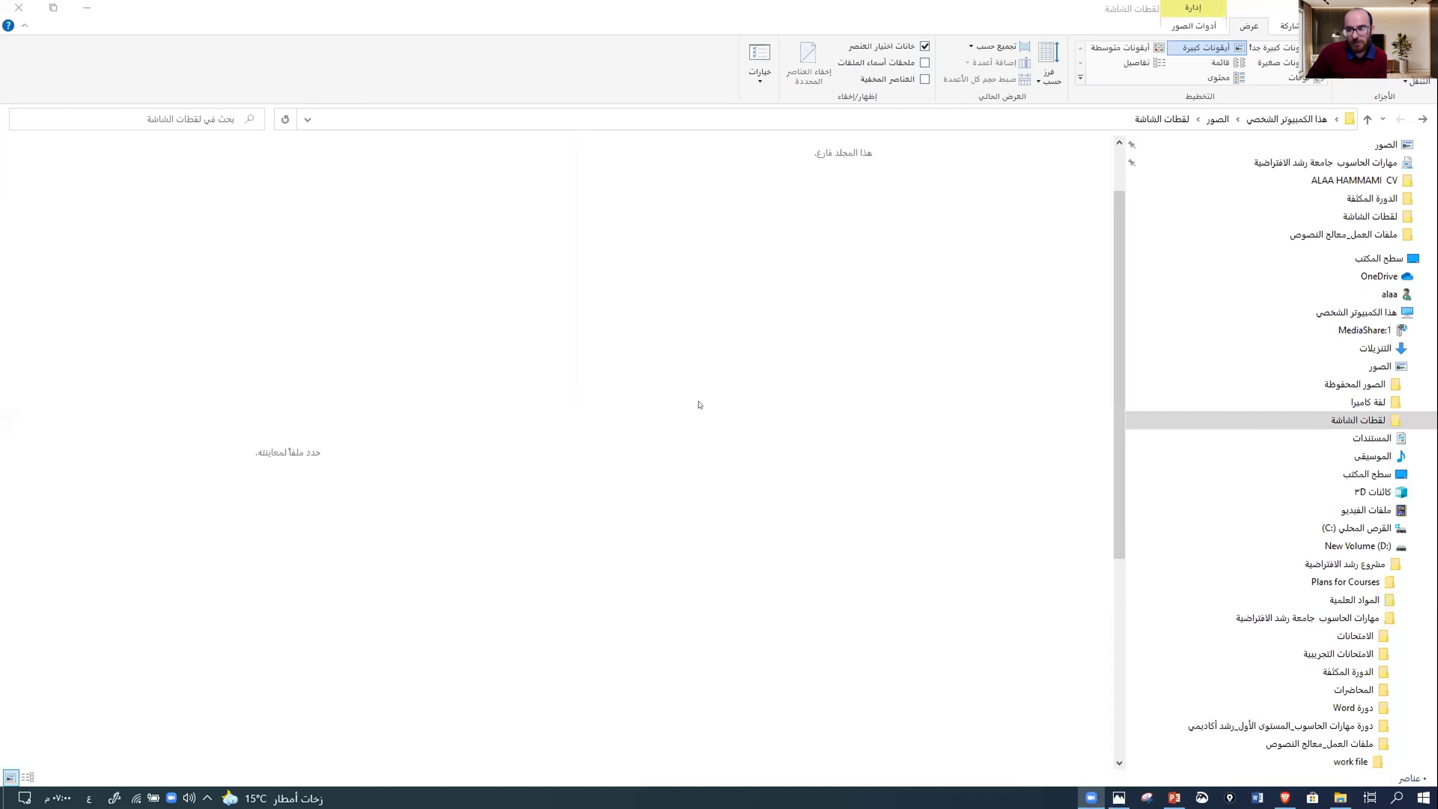
- Open the ملفات العمل_معالج النصوص folder and paste two copies of the Word template رسالة into it
{"action": "left_click", "coordinate": [976, 282]}
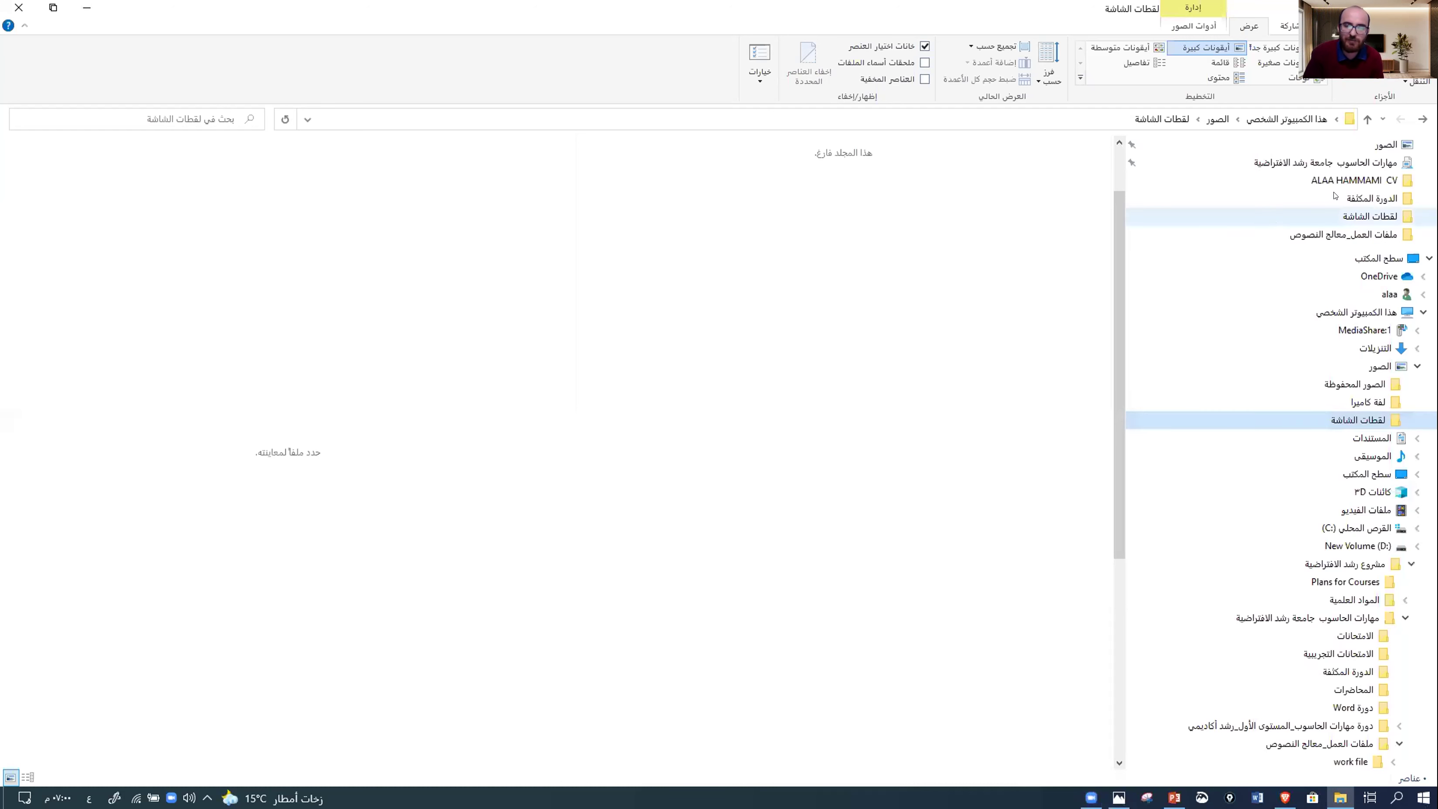
{"action": "left_click", "coordinate": [1309, 233]}
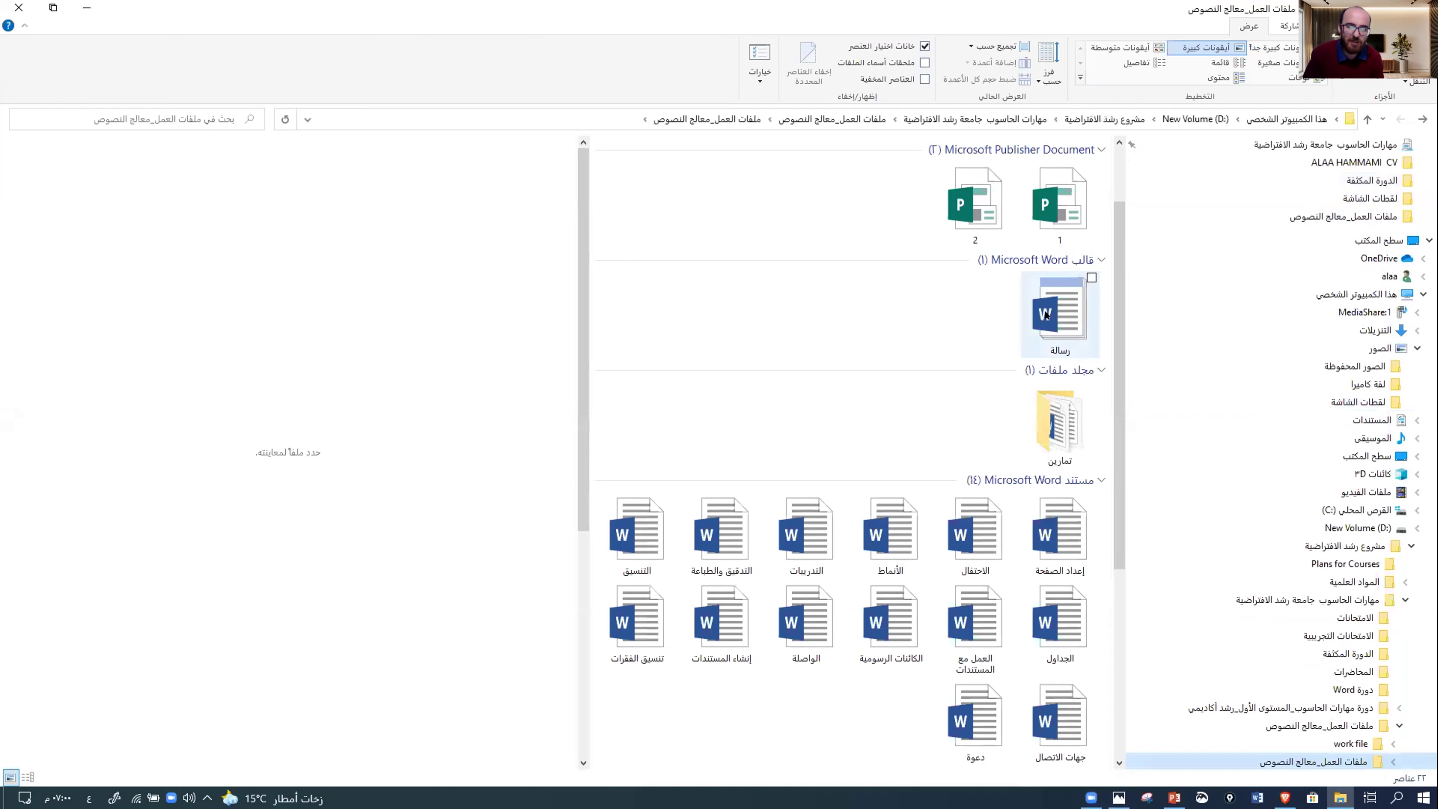
{"action": "right_click", "coordinate": [1046, 316]}
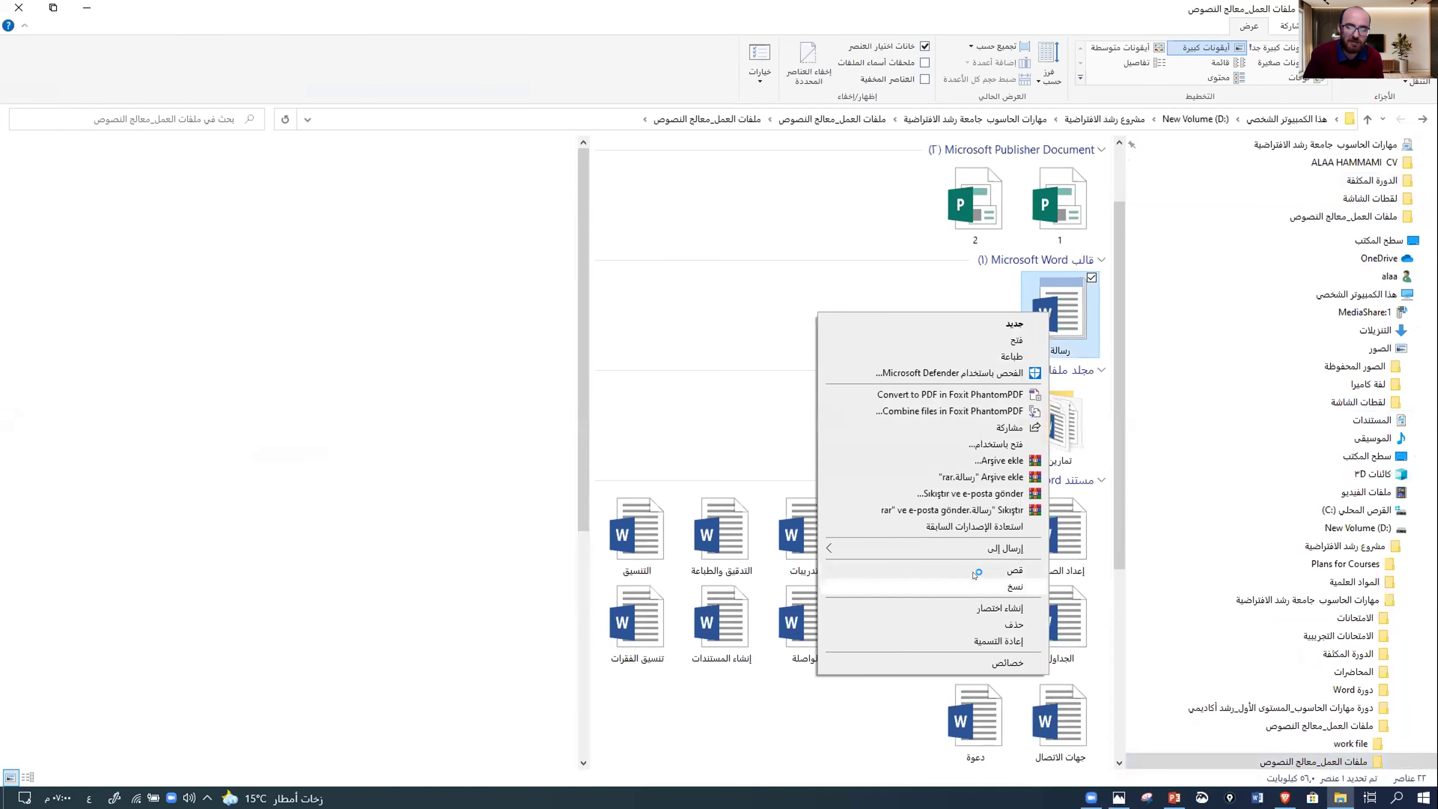
{"action": "left_click", "coordinate": [913, 317]}
{"action": "left_click", "coordinate": [912, 317]}
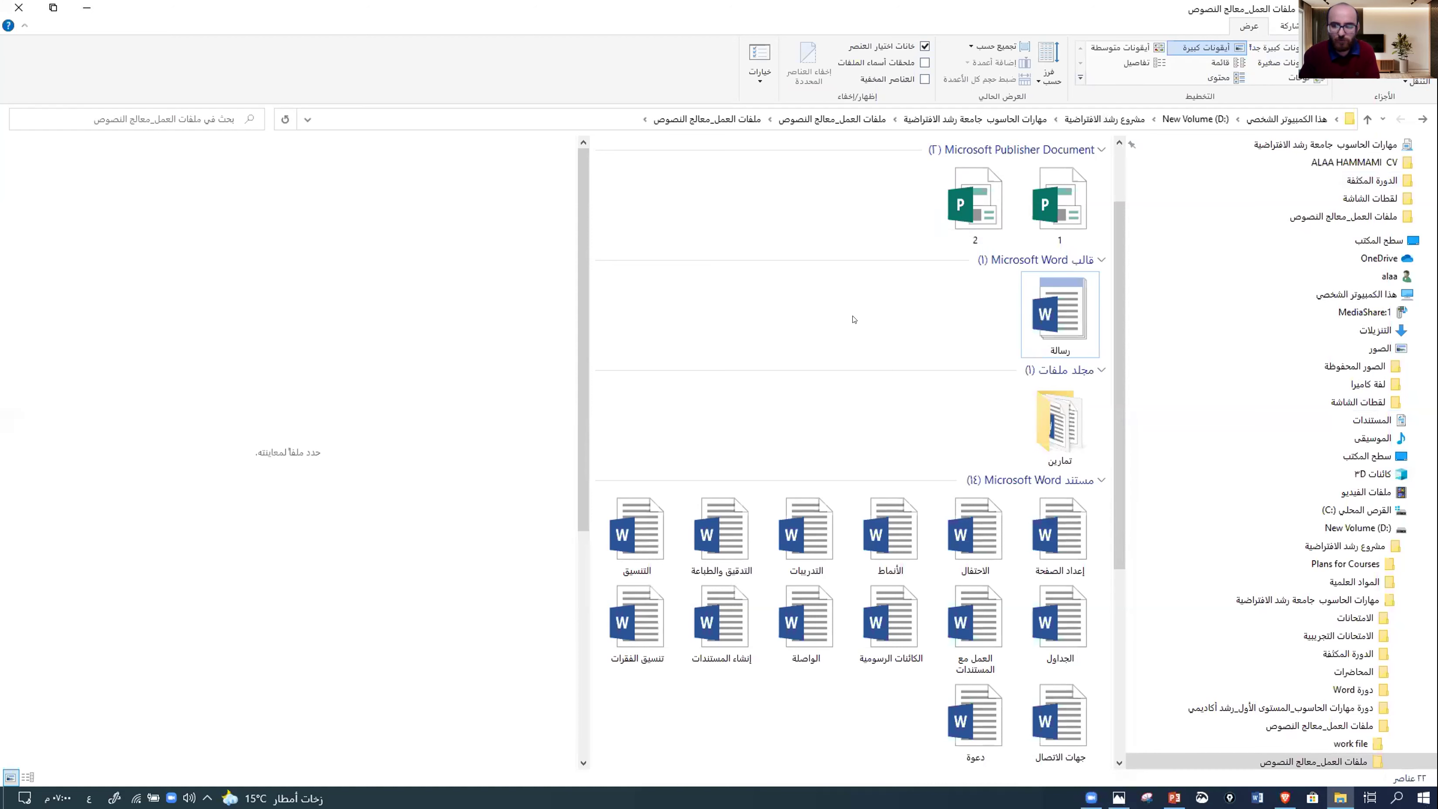
{"action": "key", "text": "ctrl+v"}
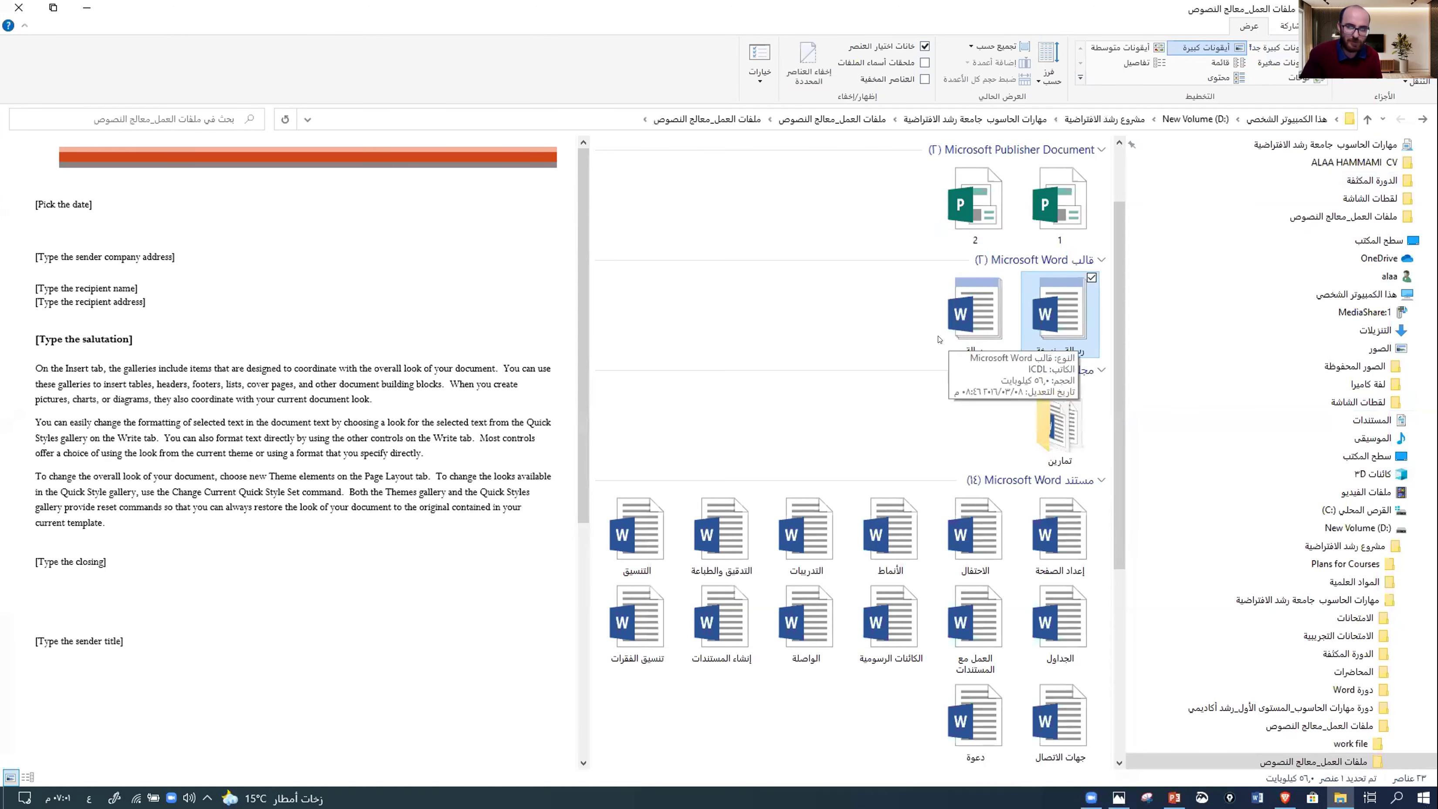
{"action": "left_click", "coordinate": [829, 321]}
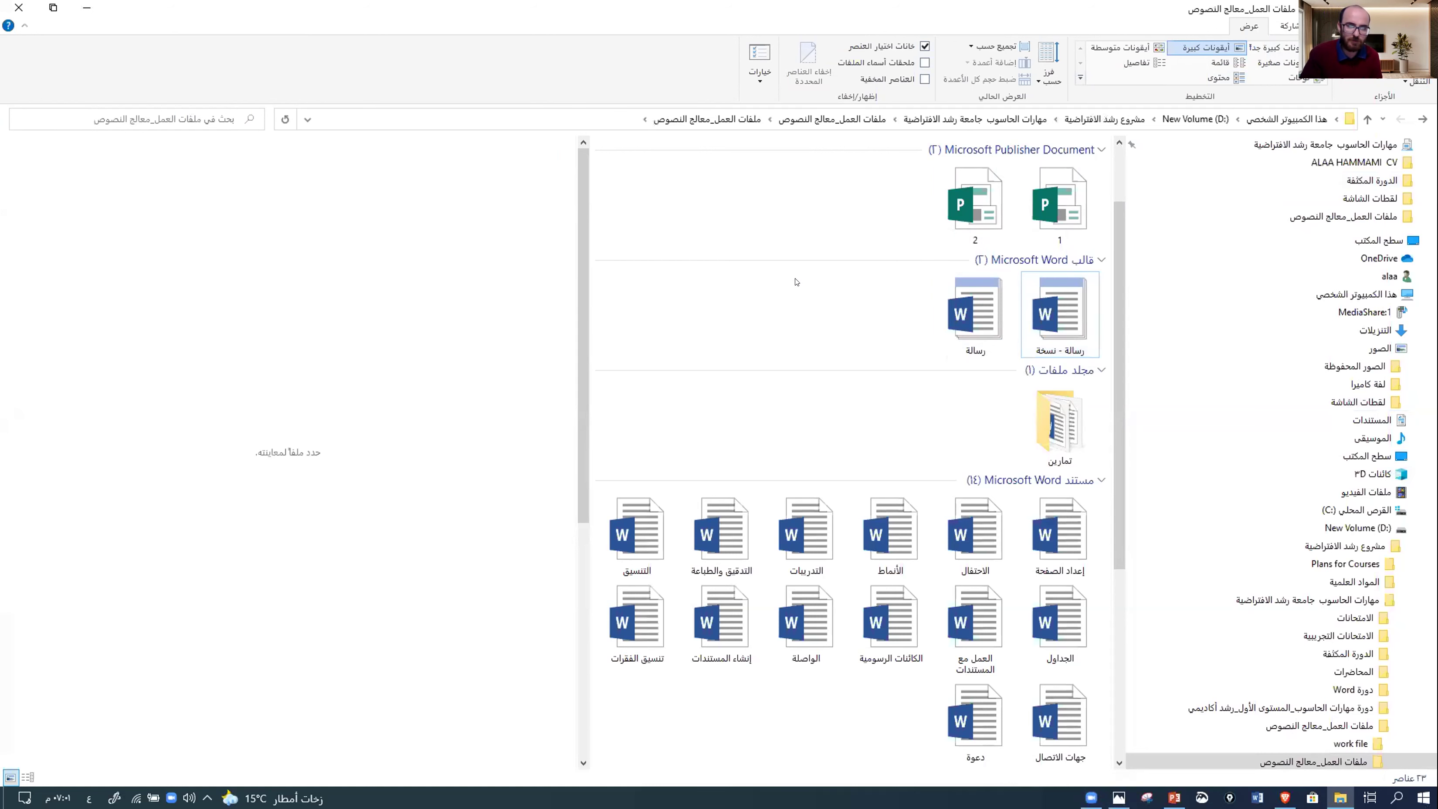
{"action": "right_click", "coordinate": [745, 402]}
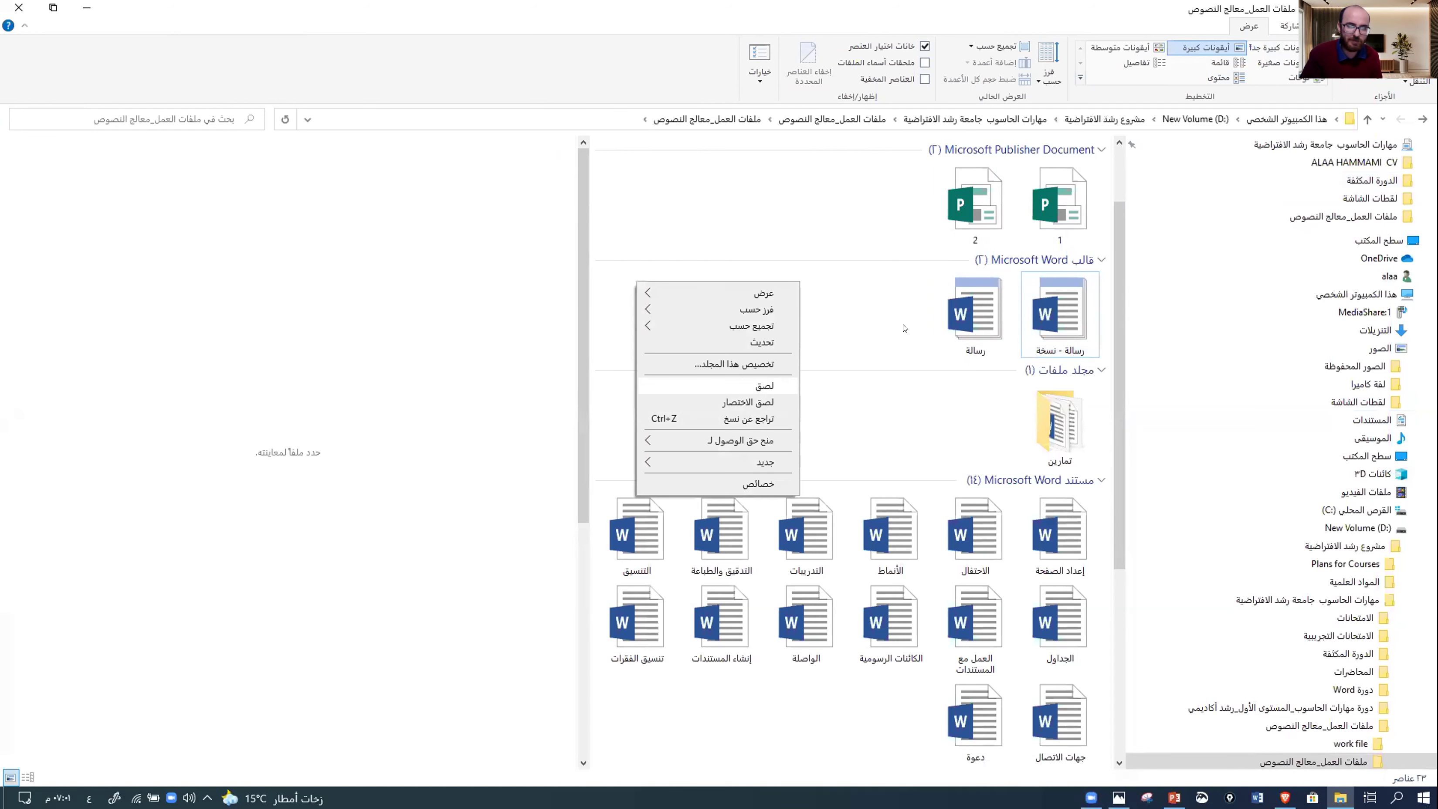
{"action": "key", "text": "Return"}
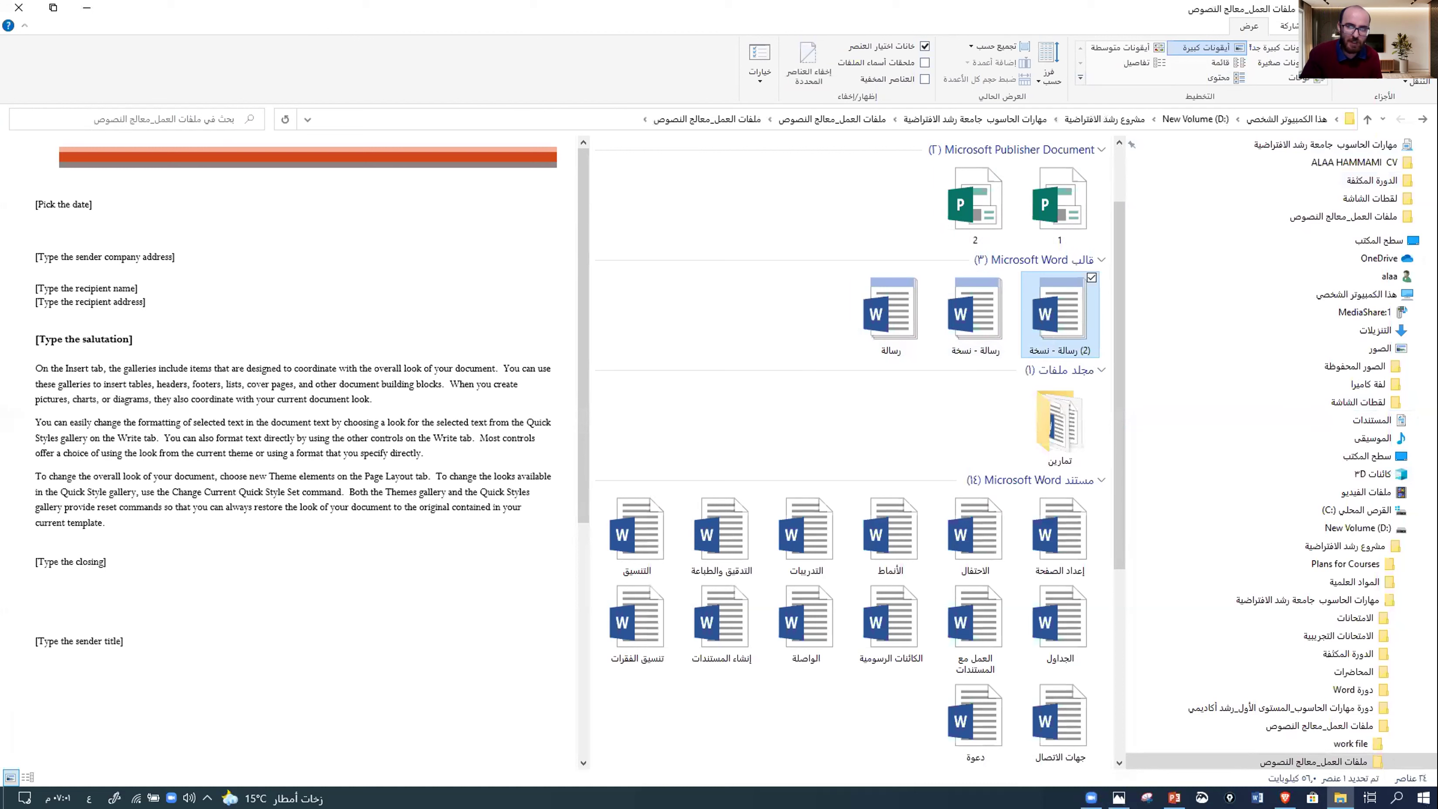
- Remove both copies of رسالة from the folder and bring them back
{"action": "key", "text": "Delete"}
{"action": "key", "text": "Delete"}
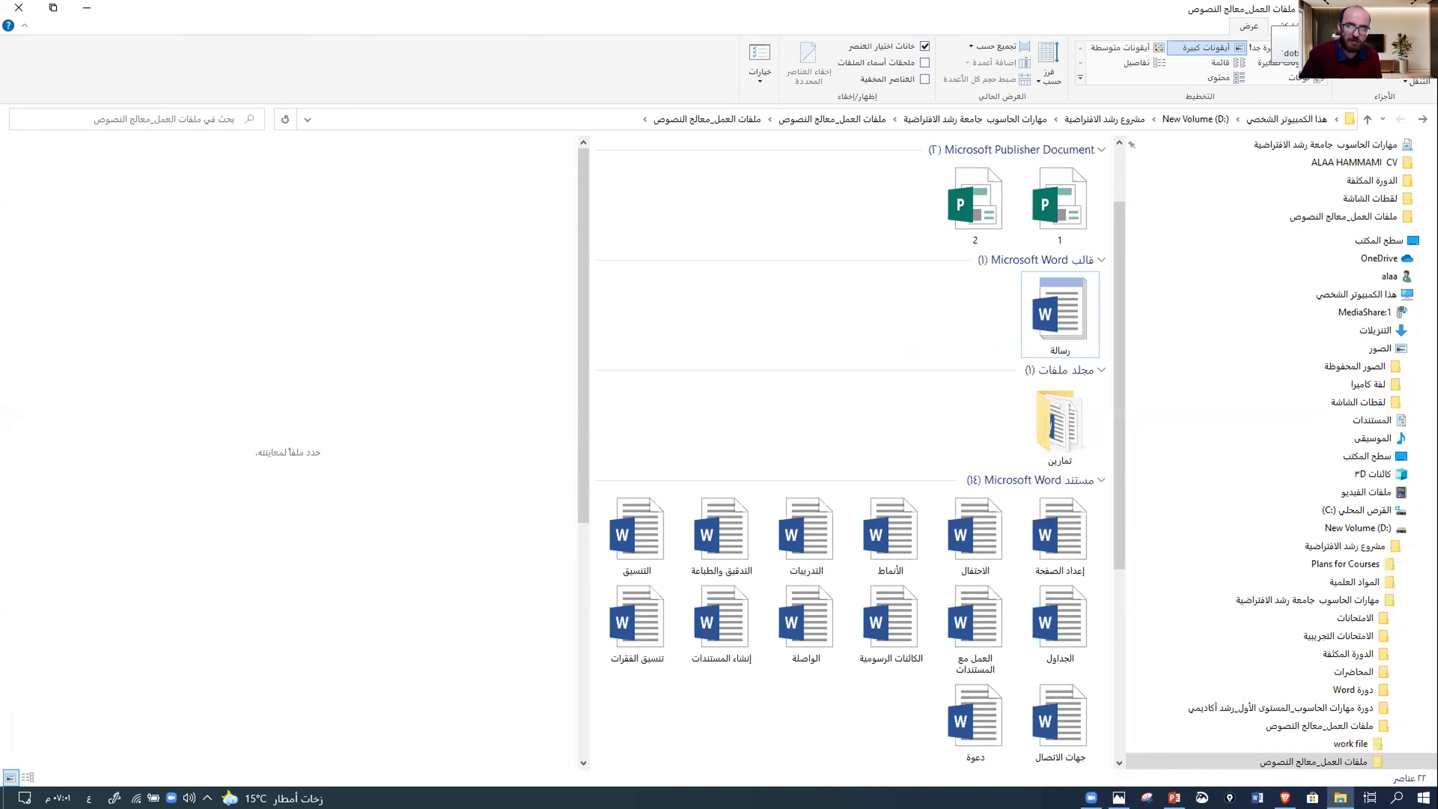
{"action": "key", "text": "ctrl+z"}
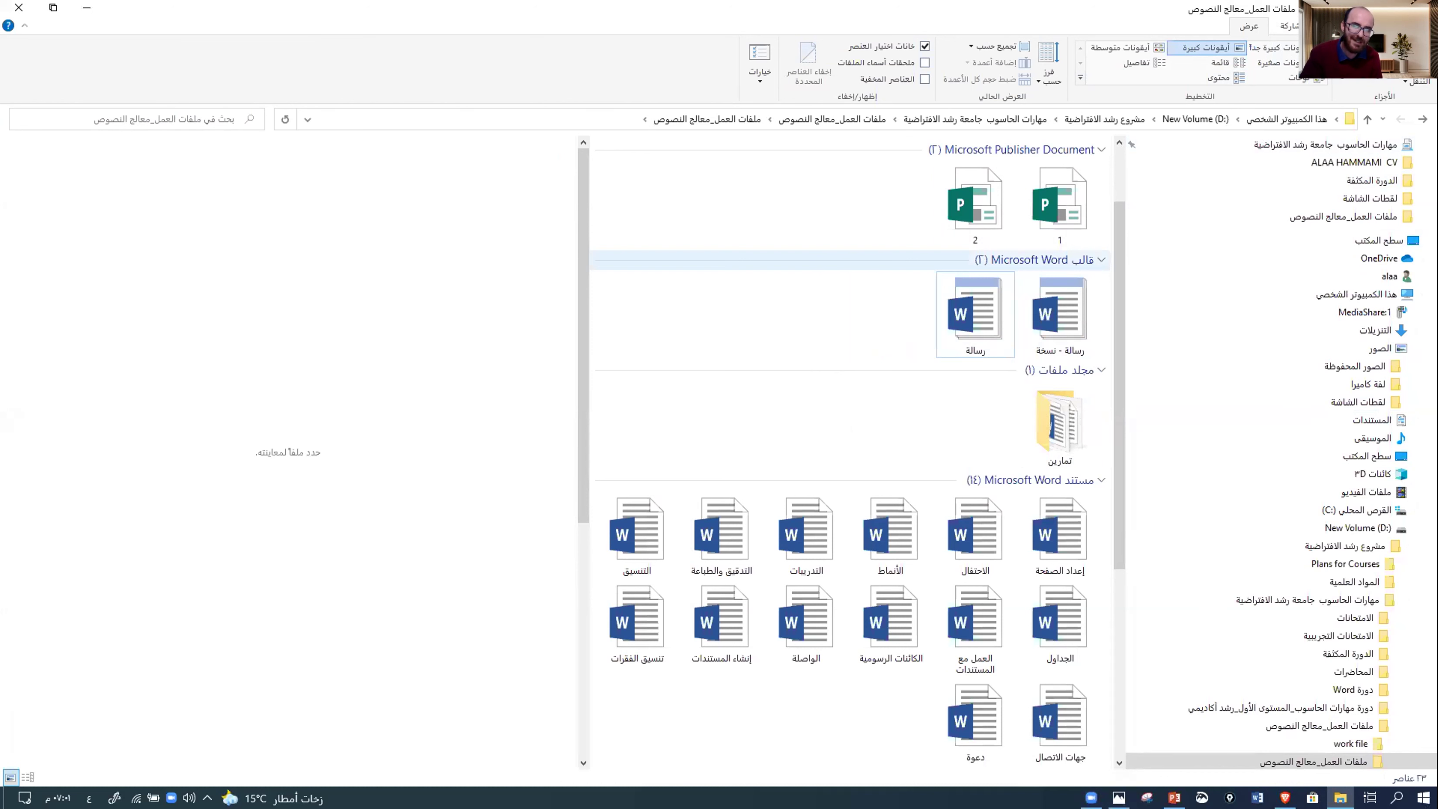
{"action": "key", "text": "ctrl+v"}
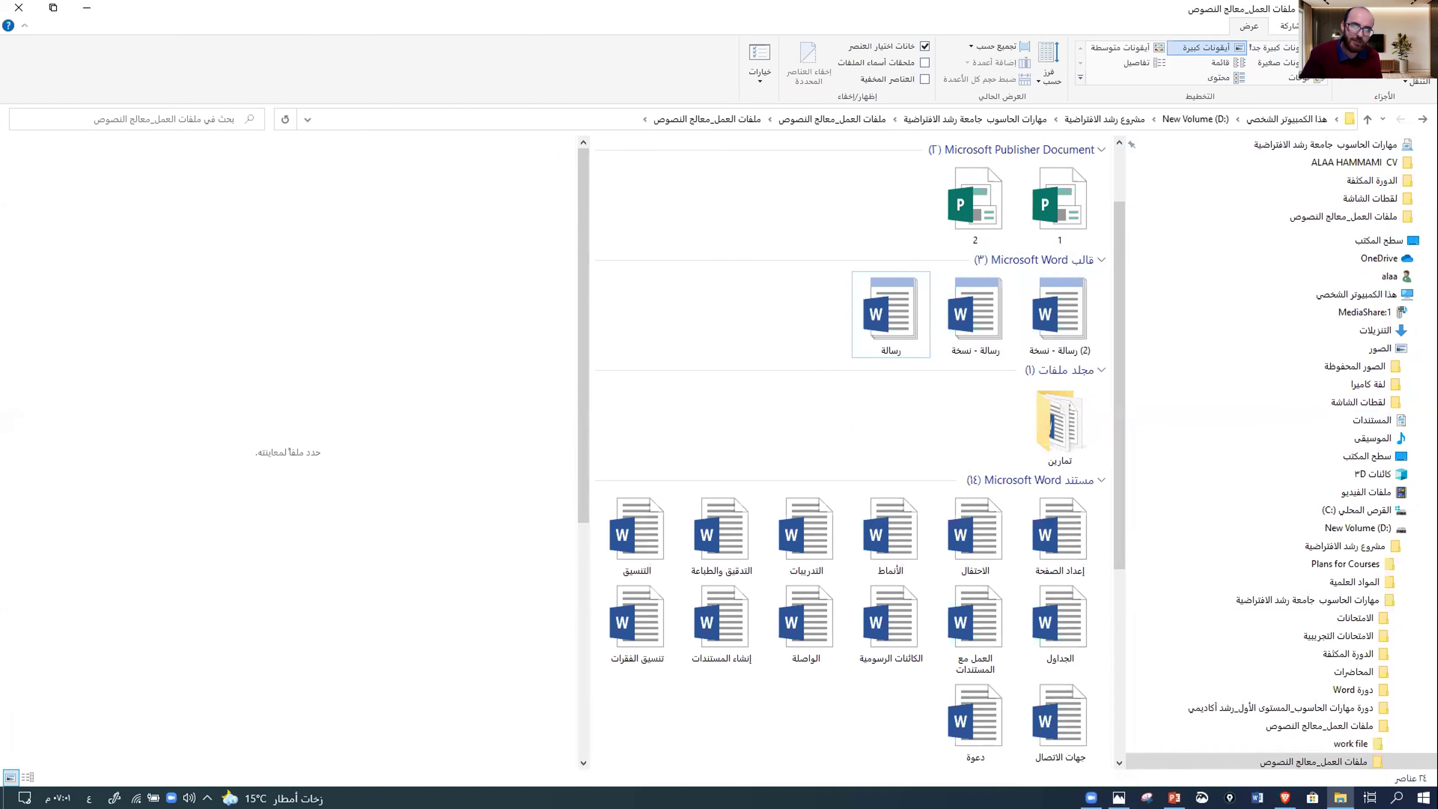
- Undo the creation of both رسالة copies so only the original template is kept
{"action": "key", "text": "ctrl+z"}
{"action": "key", "text": "ctrl+z"}
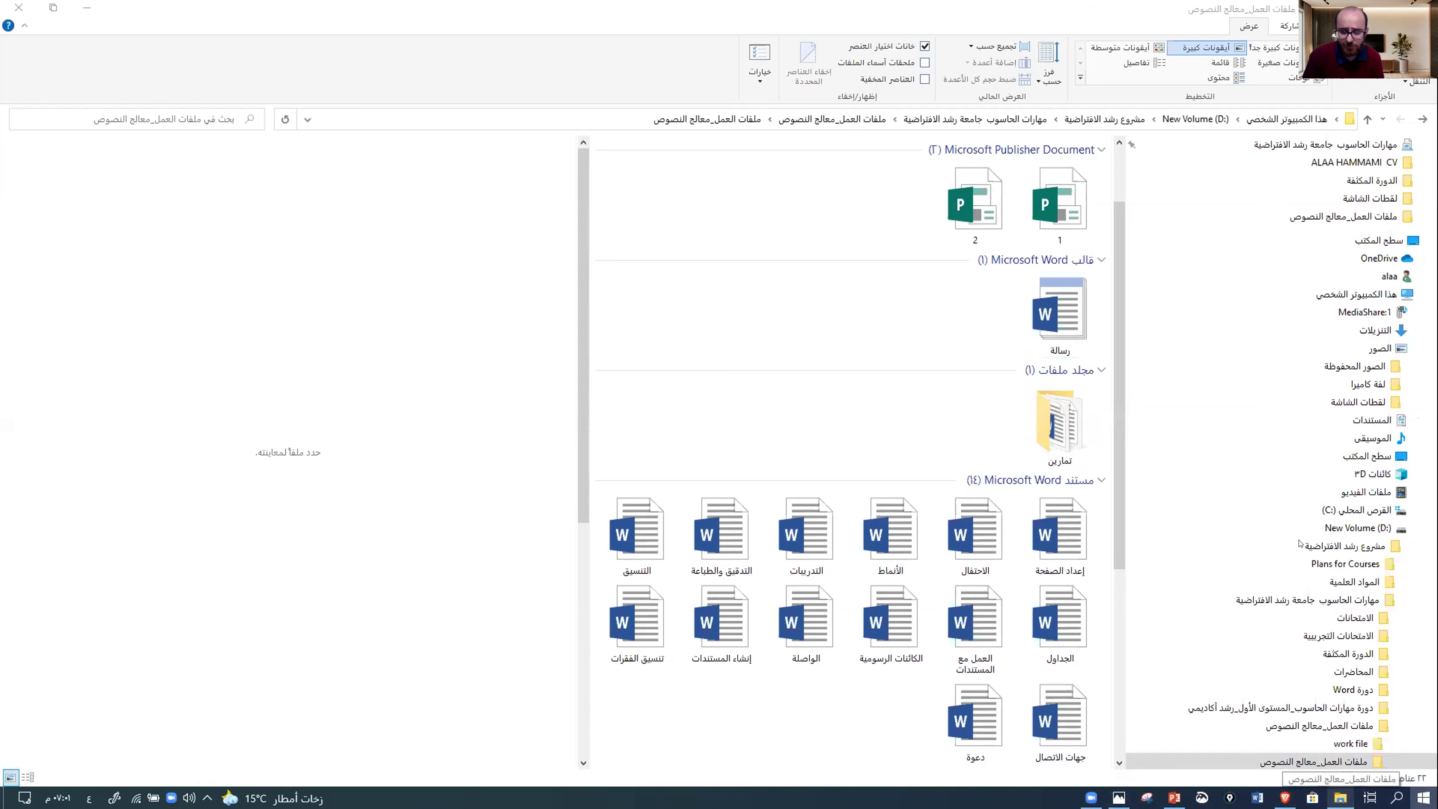
- Launch the on-screen keyboard (لوحة مفاتيح على الشاشة) from the سهولة الوصول إلى Windows program group
{"action": "left_click", "coordinate": [1423, 798]}
{"action": "scroll", "coordinate": [1299, 519], "scroll_direction": "down", "scroll_amount": 15}
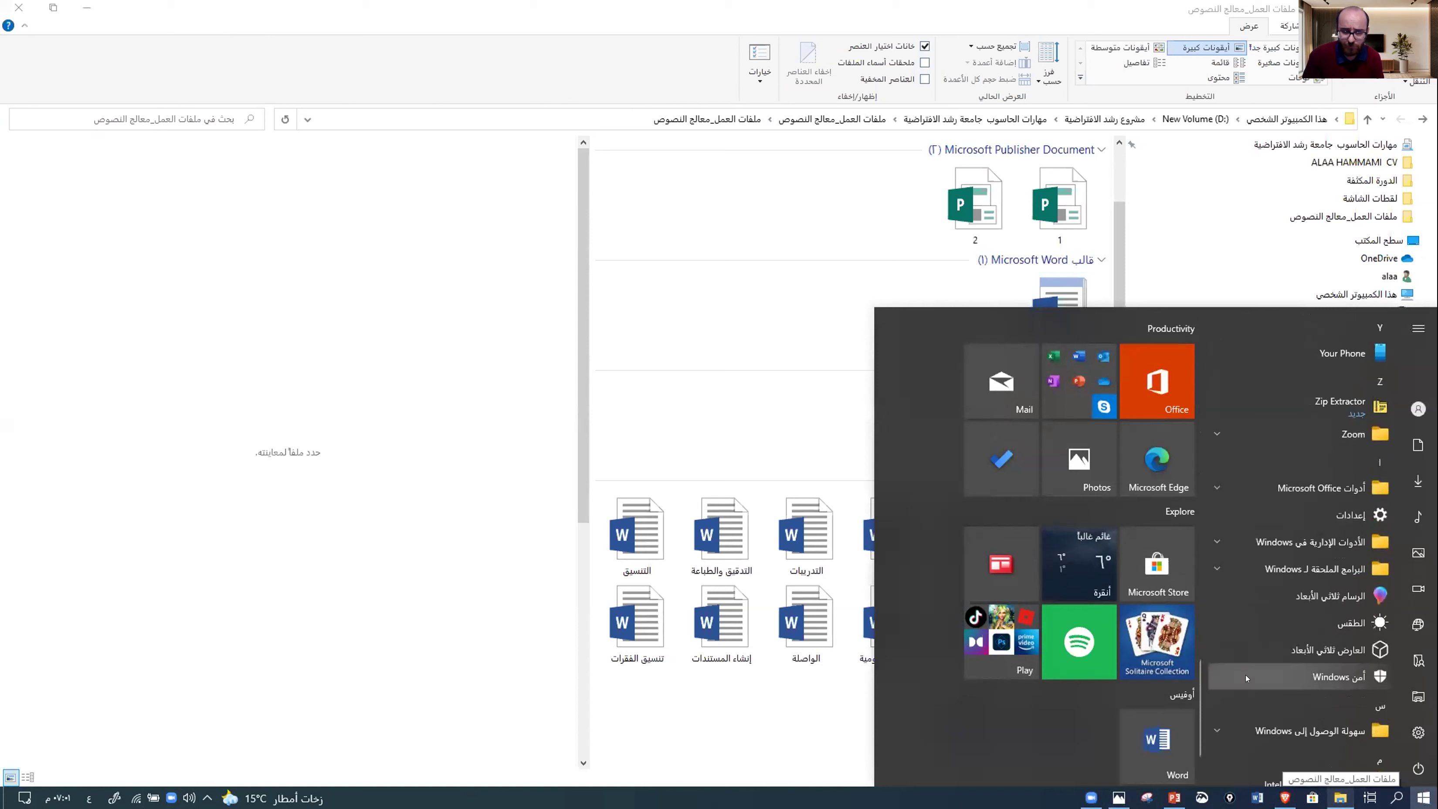
{"action": "left_click", "coordinate": [1302, 568]}
{"action": "scroll", "coordinate": [1285, 618], "scroll_direction": "down", "scroll_amount": 5}
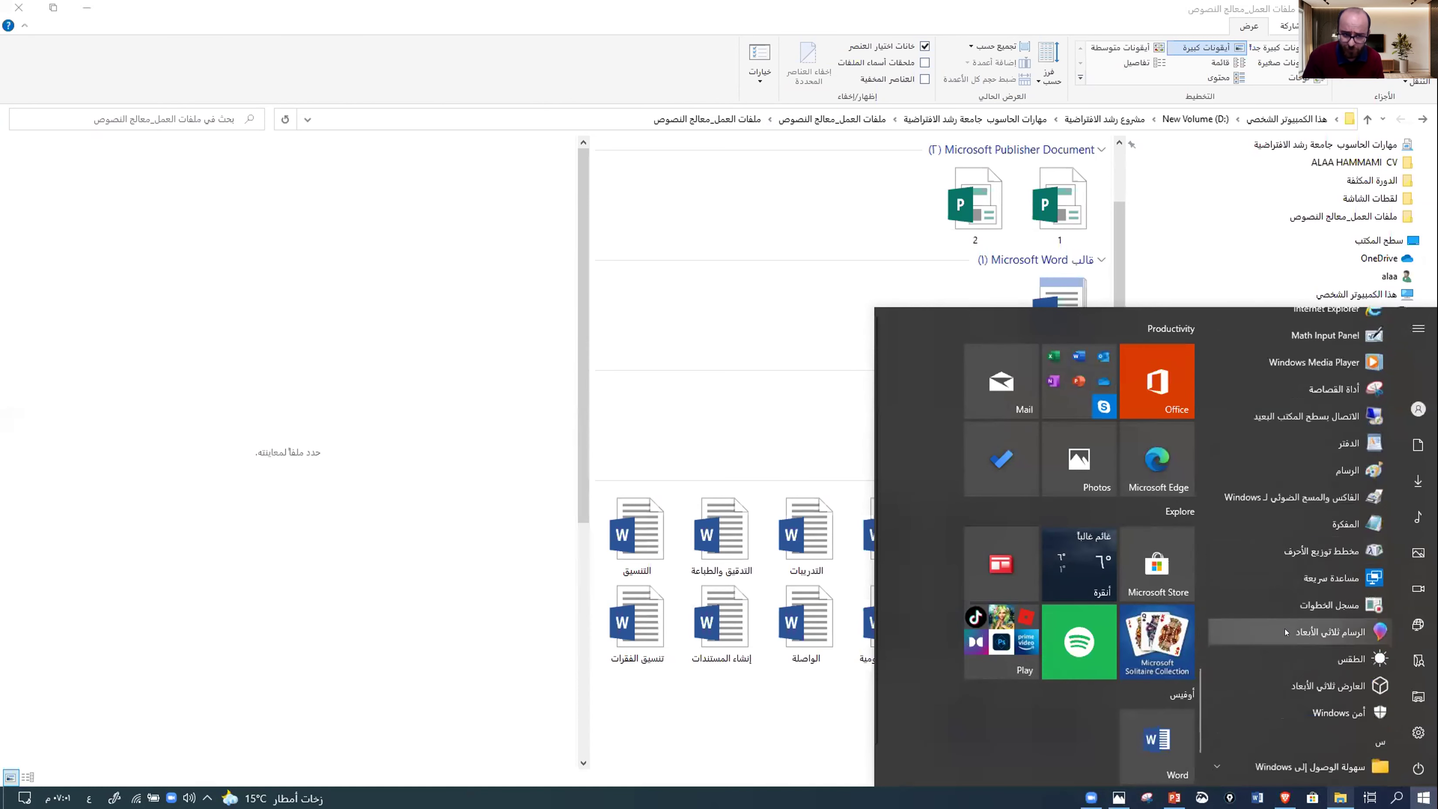
{"action": "scroll", "coordinate": [1294, 538], "scroll_direction": "up", "scroll_amount": 4}
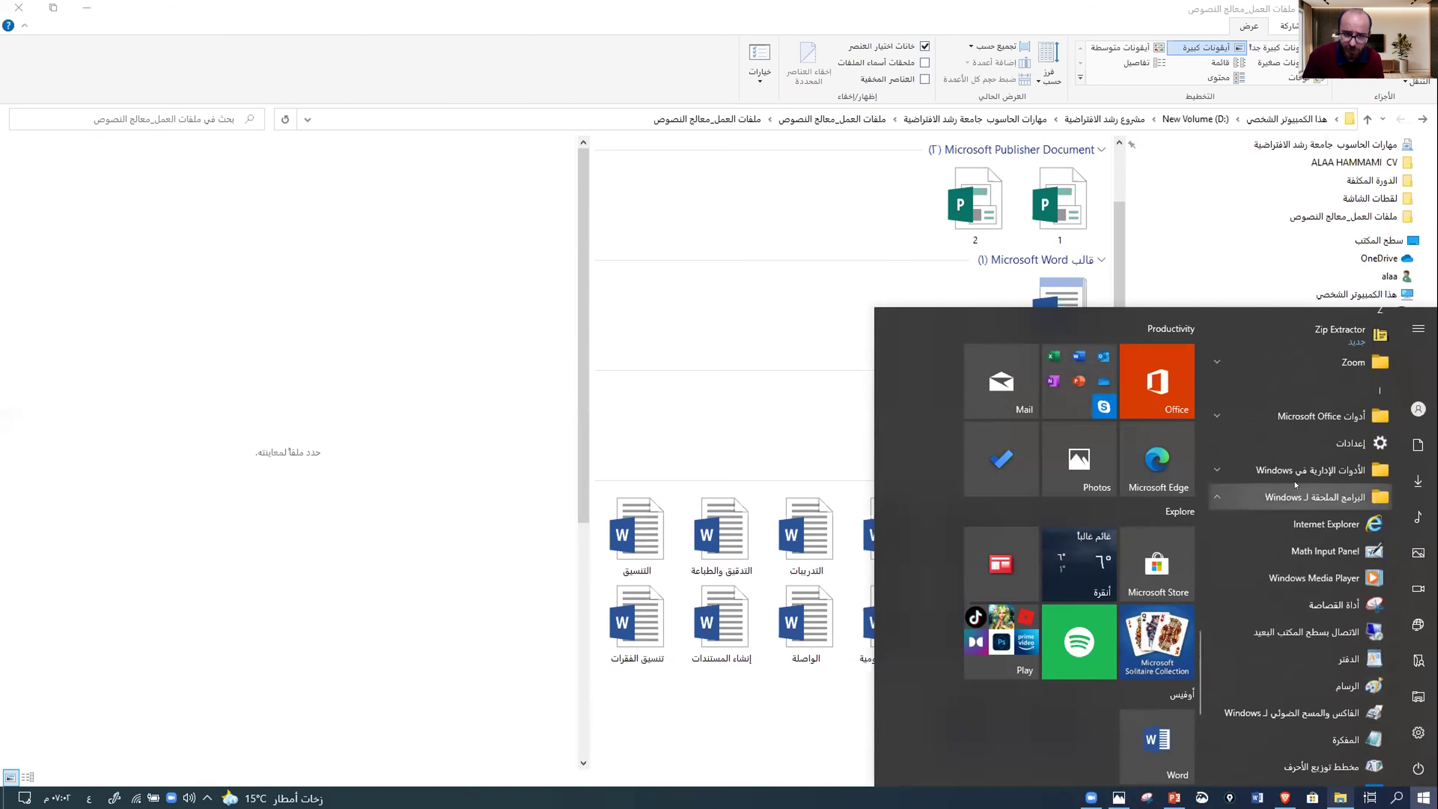
{"action": "left_click", "coordinate": [1285, 470]}
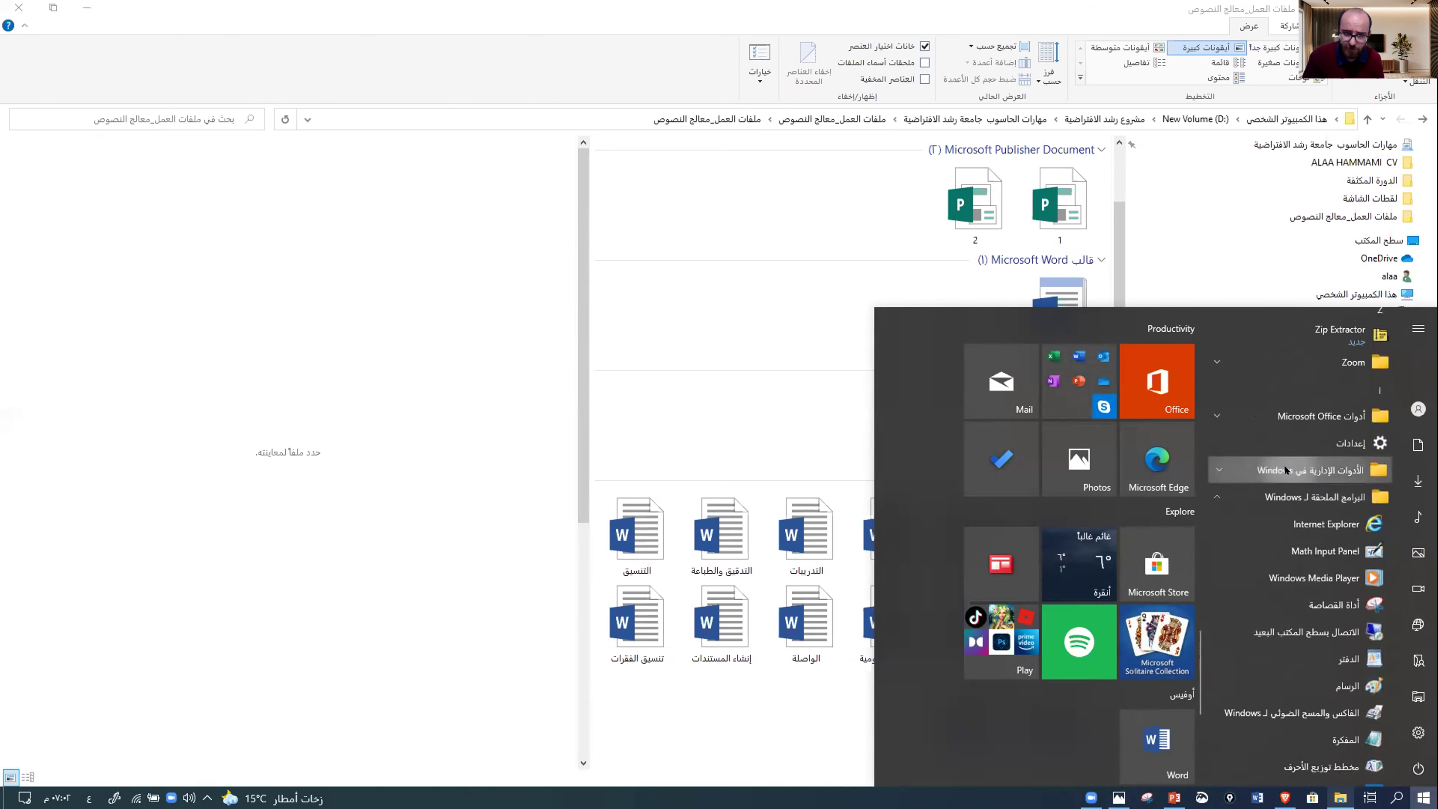
{"action": "left_click", "coordinate": [1285, 470]}
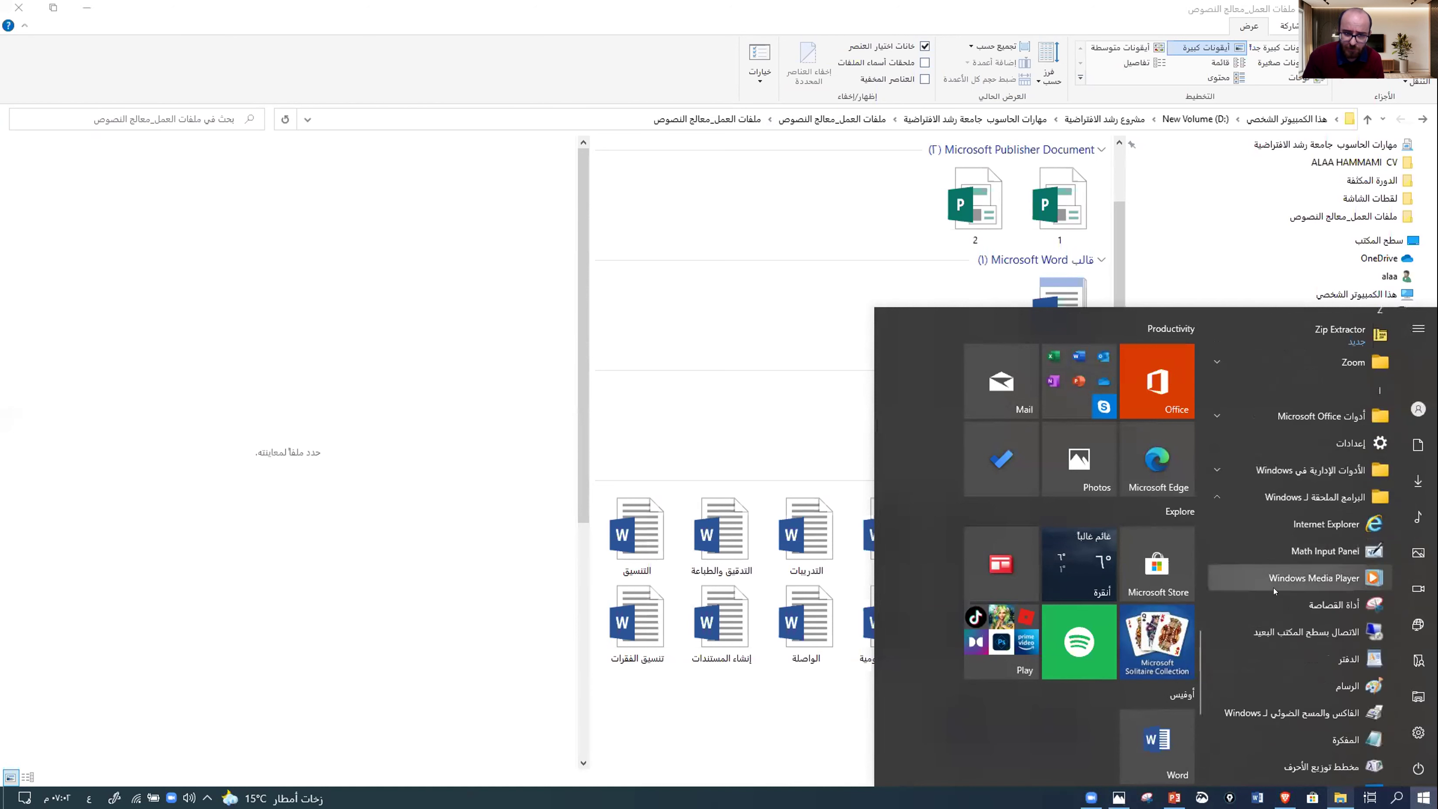
{"action": "scroll", "coordinate": [1274, 591], "scroll_direction": "down", "scroll_amount": 4}
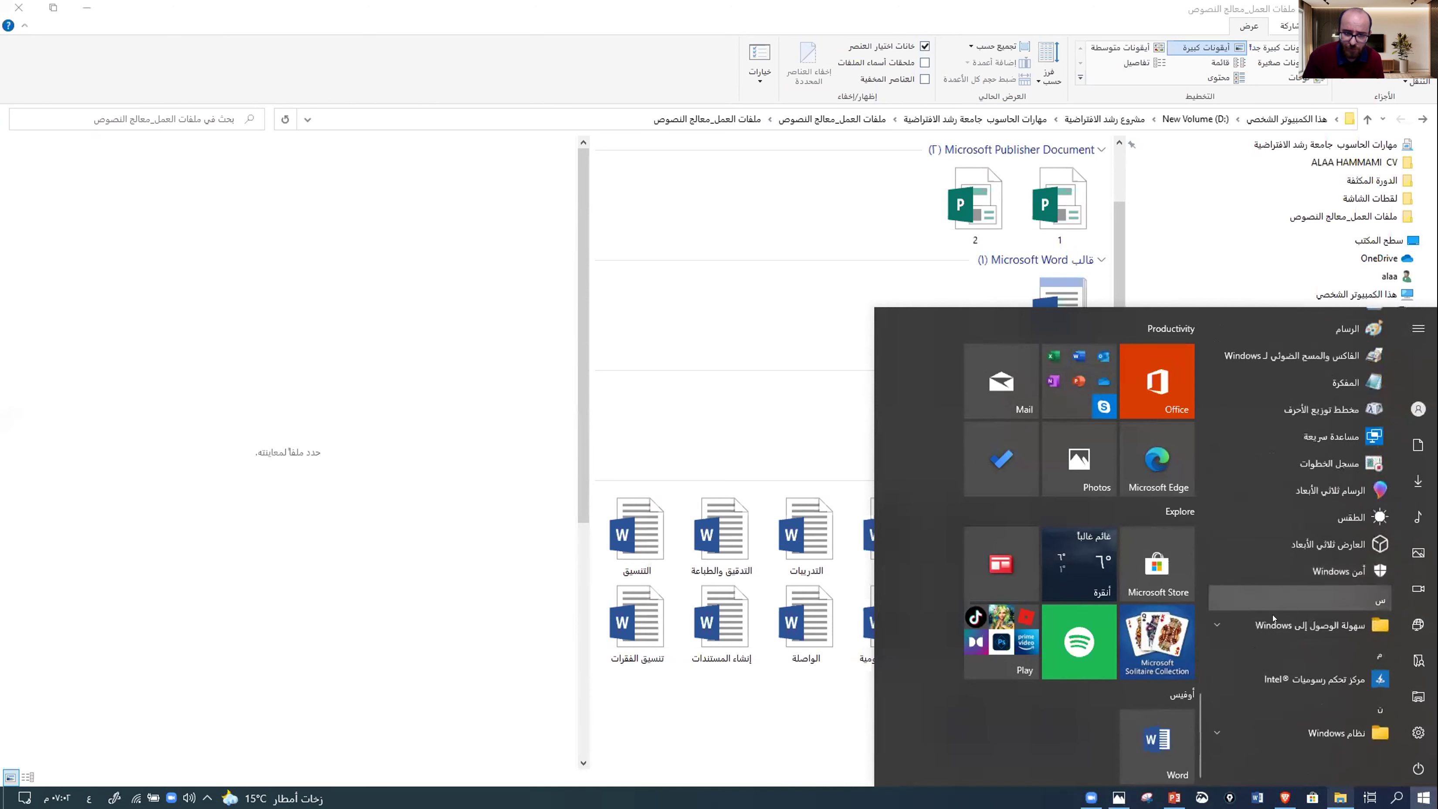
{"action": "left_click", "coordinate": [1269, 625]}
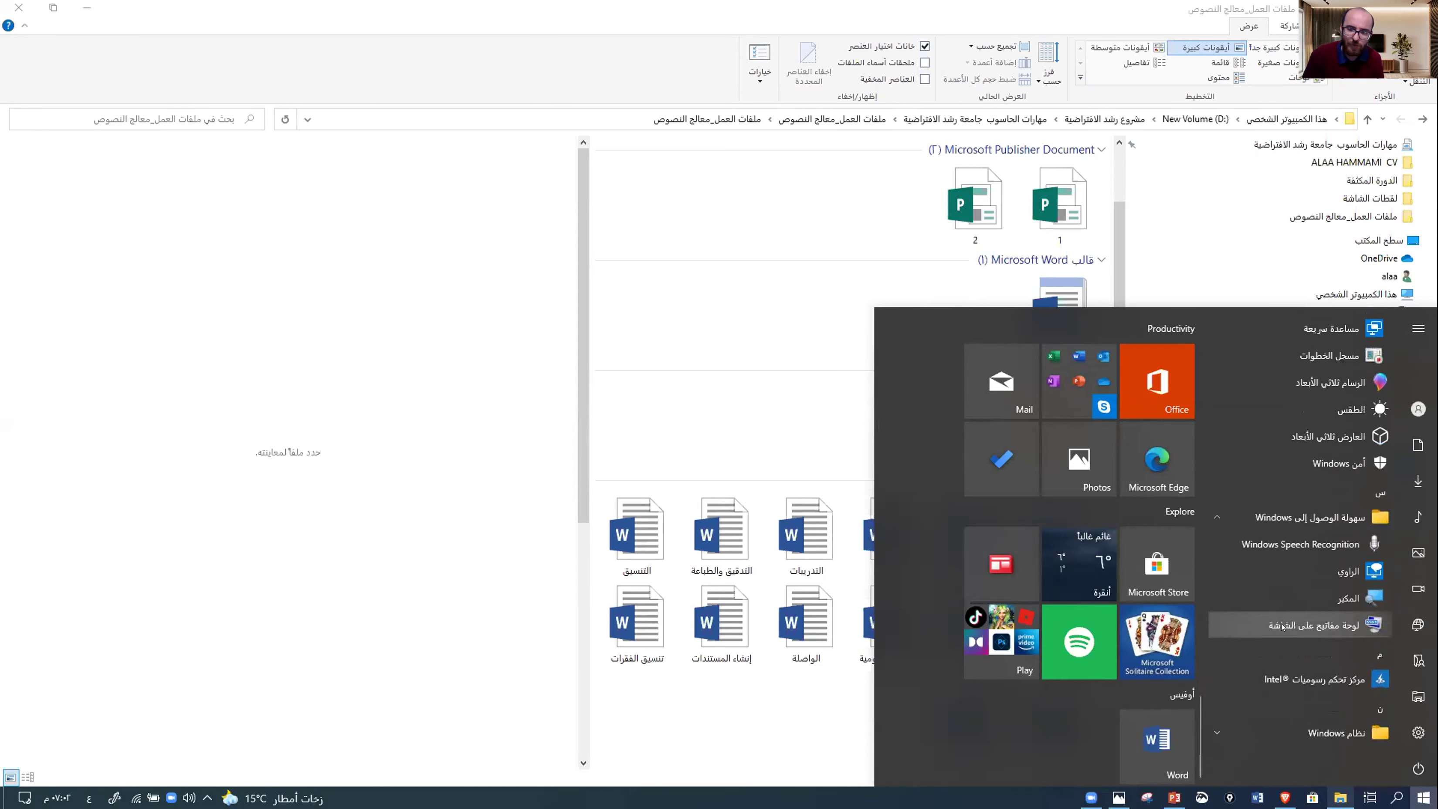
{"action": "left_click", "coordinate": [1283, 625]}
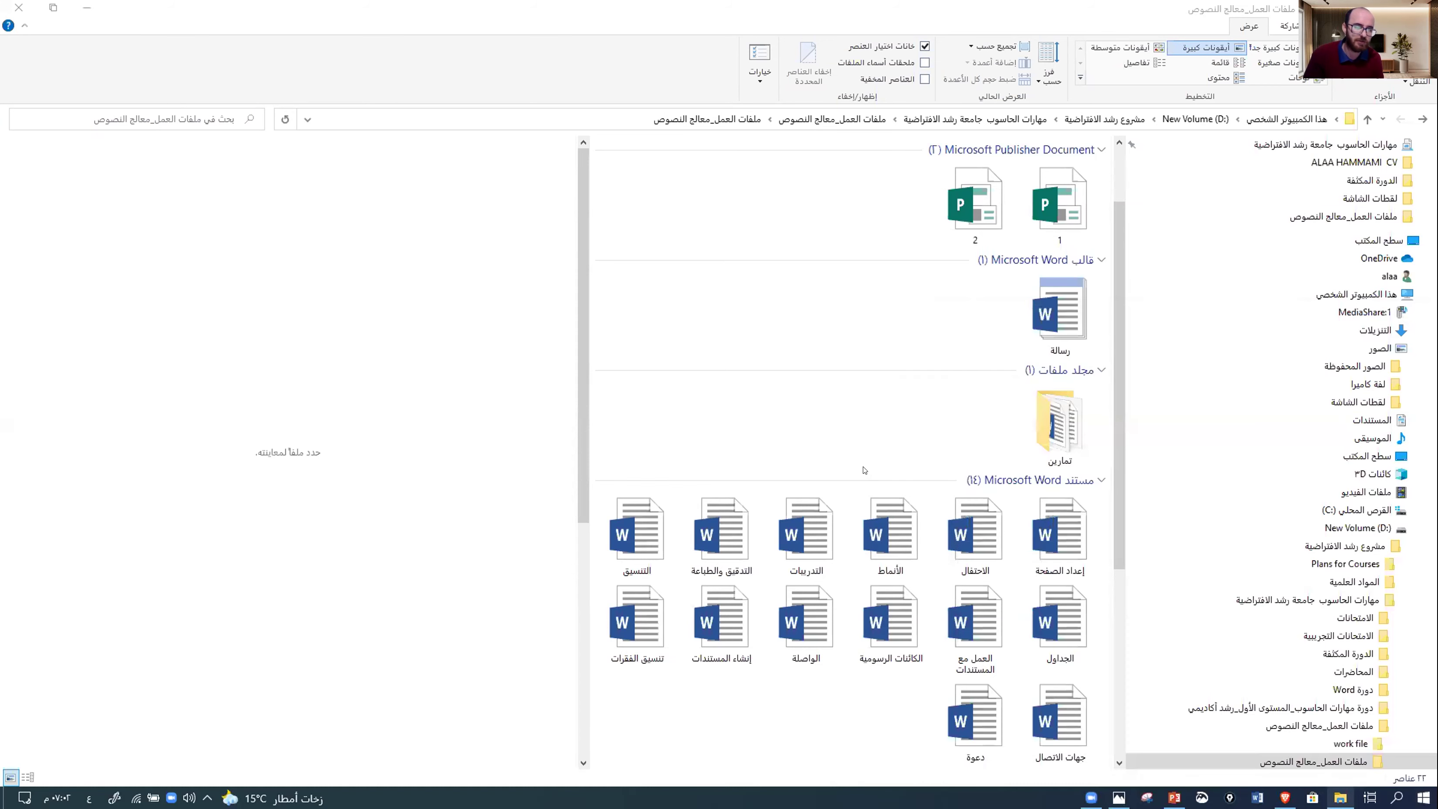
- Capture the screen using the on-screen keyboard's PrtScn and paste the screenshot onto slide 10 of the CS-7 presentation in PowerPoint
{"action": "left_click", "coordinate": [984, 91]}
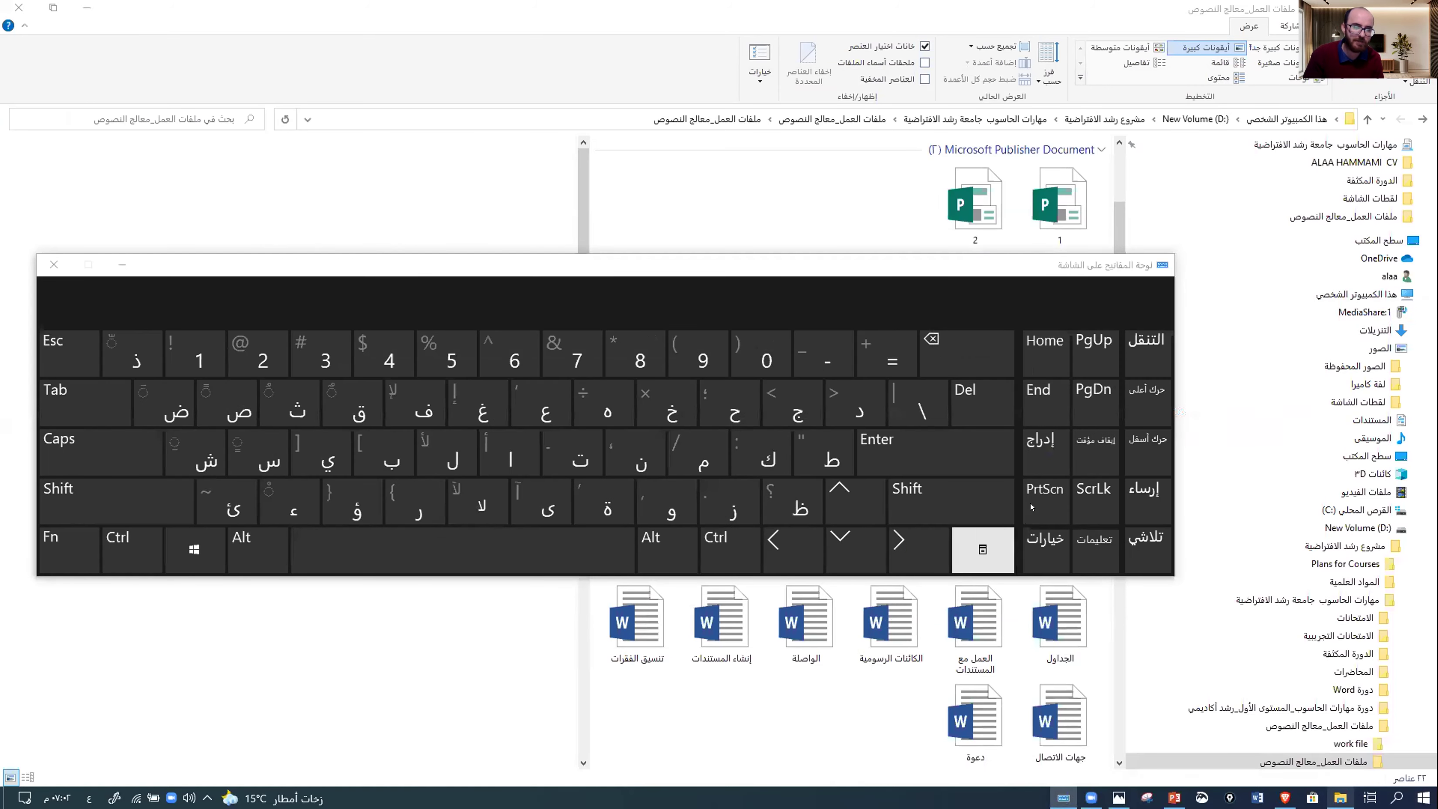
{"action": "key", "text": "alt+Tab"}
{"action": "left_click", "coordinate": [1312, 153]}
{"action": "key", "text": "ctrl+v"}
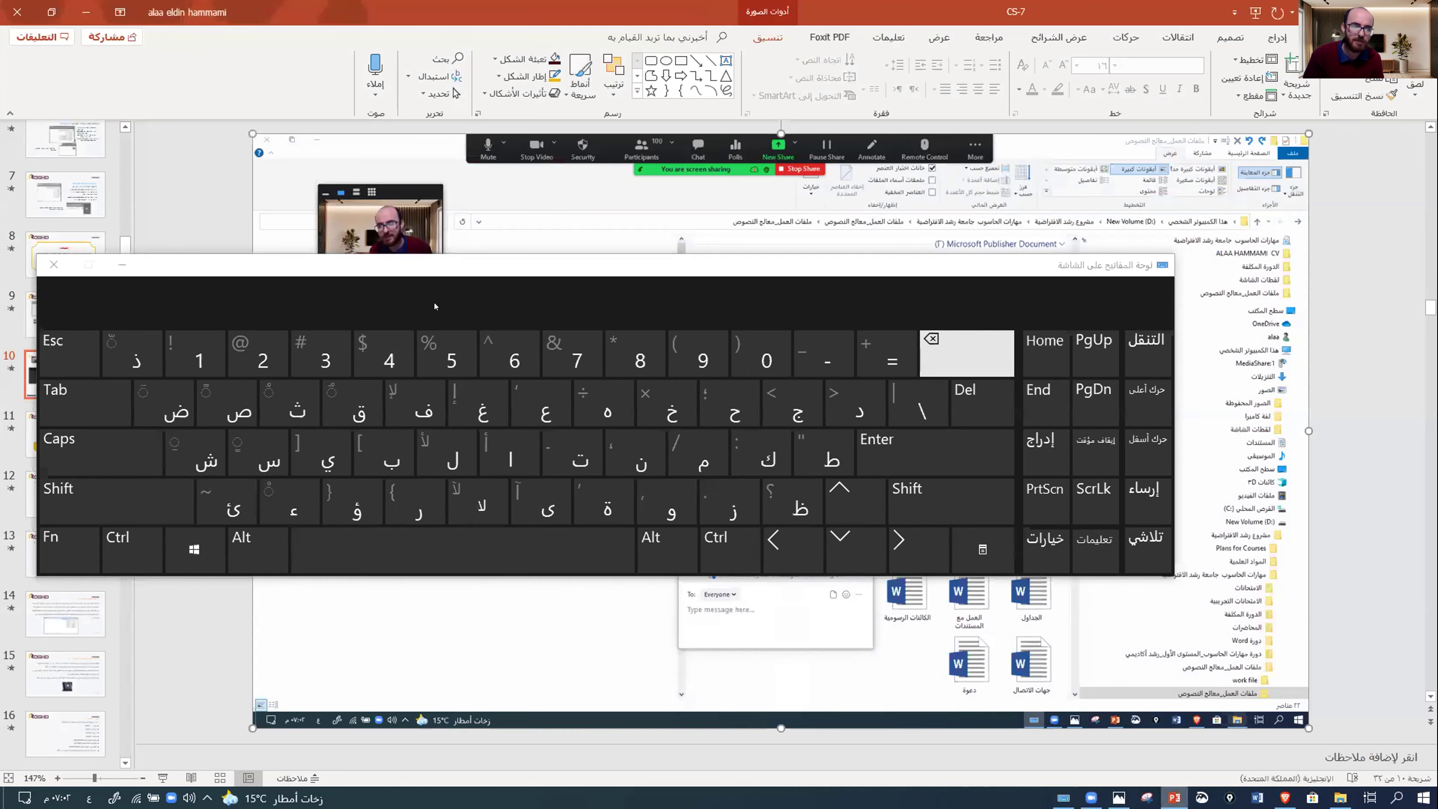
- Minimize the on-screen keyboard and delete the pasted screenshot from slide 10
{"action": "left_click", "coordinate": [123, 266]}
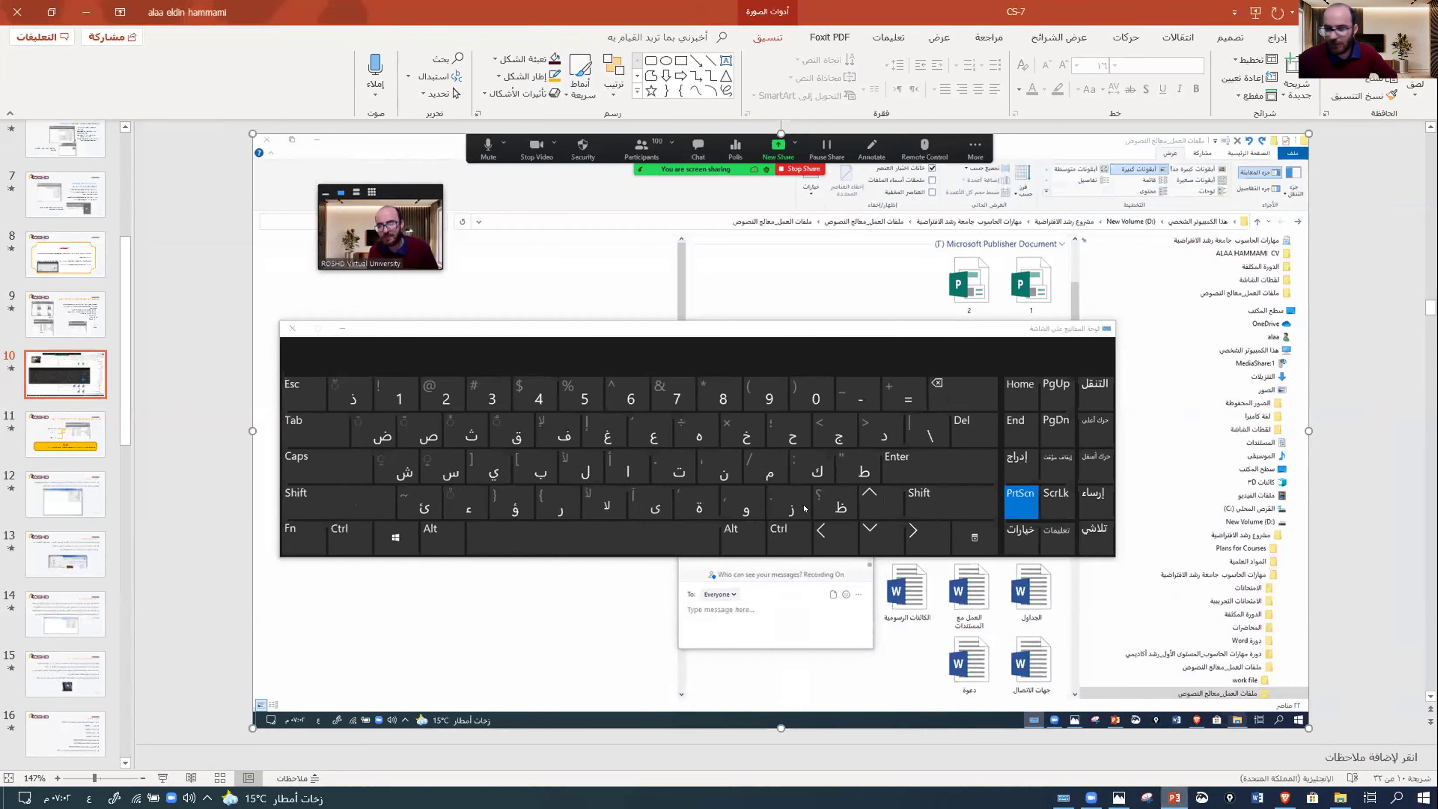
{"action": "key", "text": "Delete"}
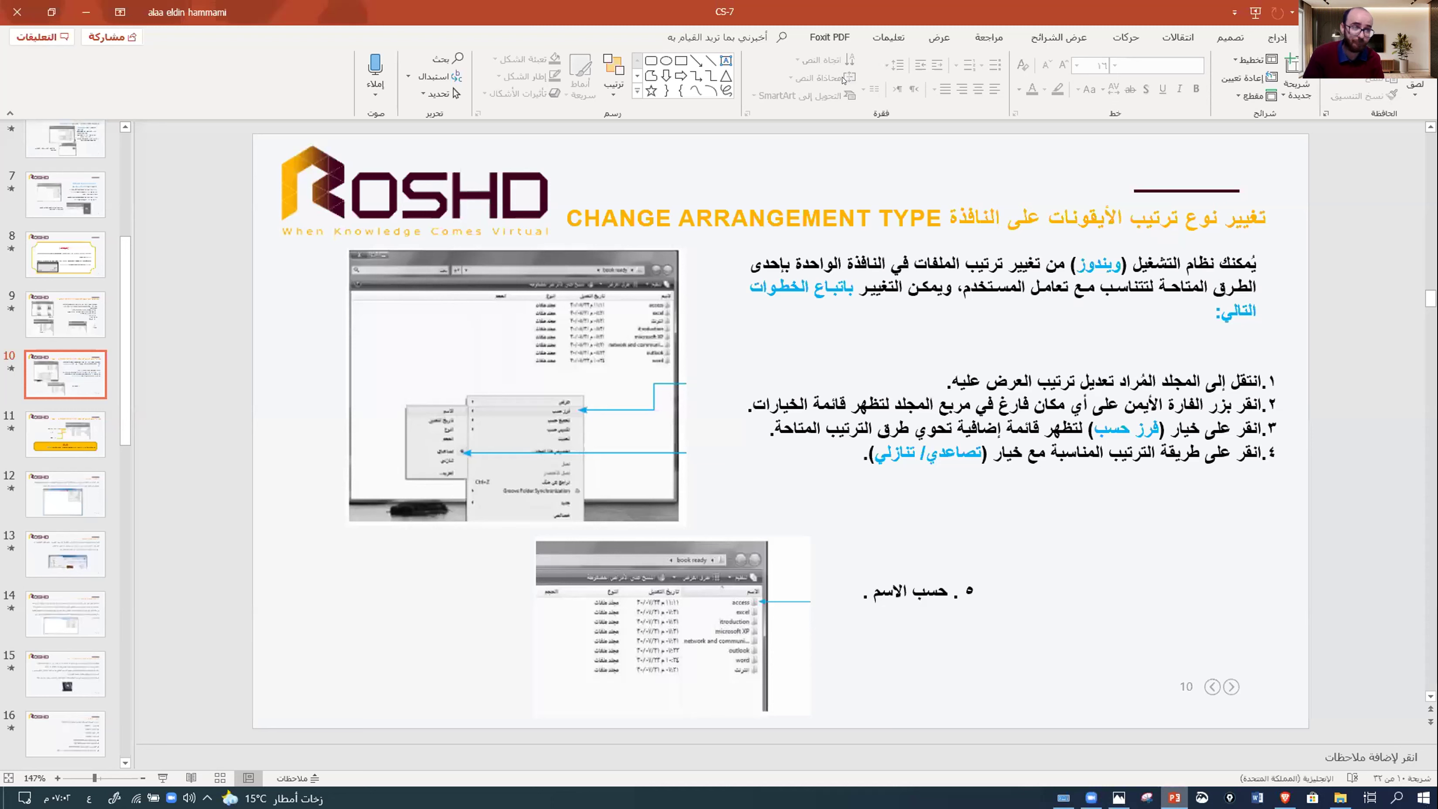
- Switch to the Brave browser and preview the V7 full-size USB keyboard among the key board image results
{"action": "left_click", "coordinate": [1285, 798]}
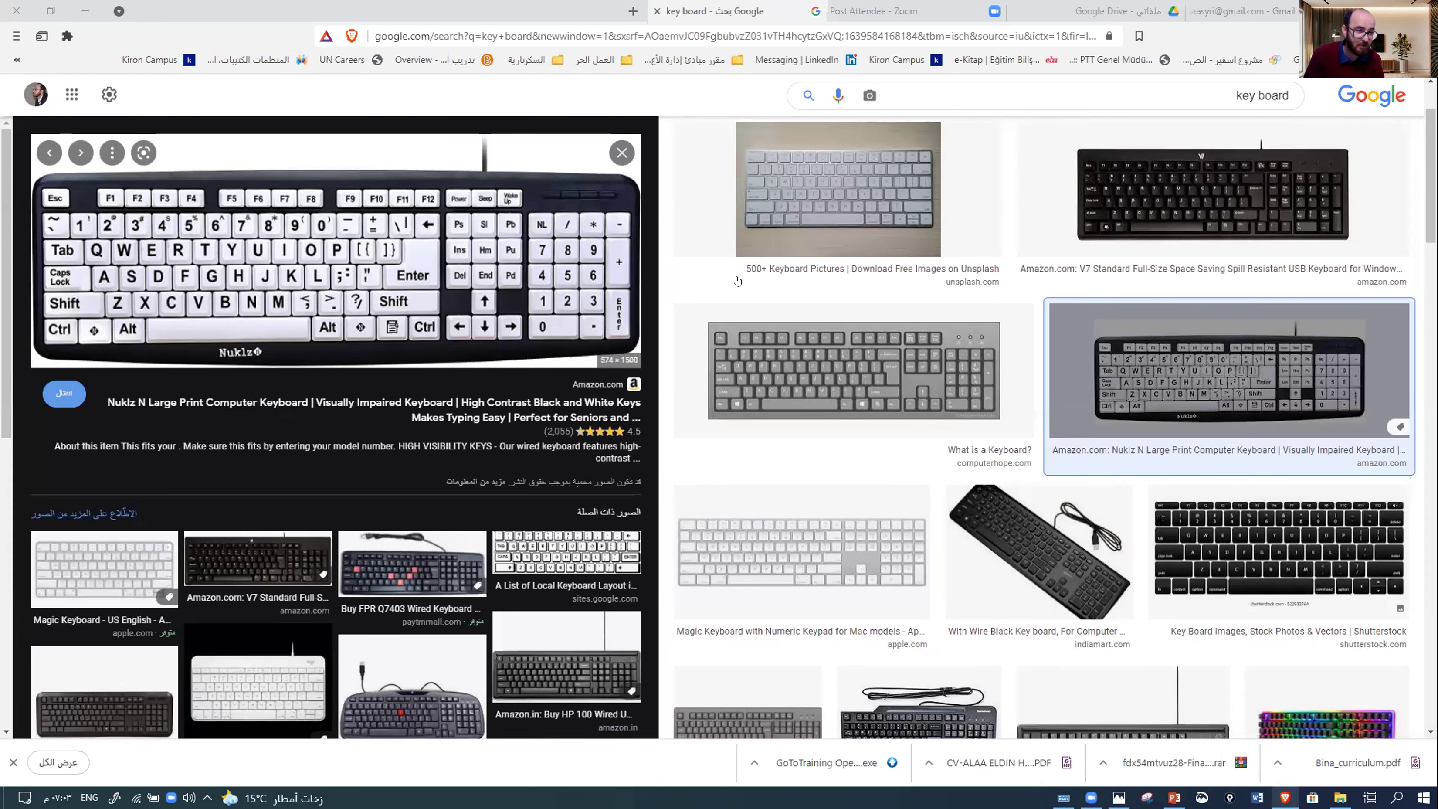
{"action": "left_click", "coordinate": [894, 357]}
{"action": "left_click", "coordinate": [1168, 199]}
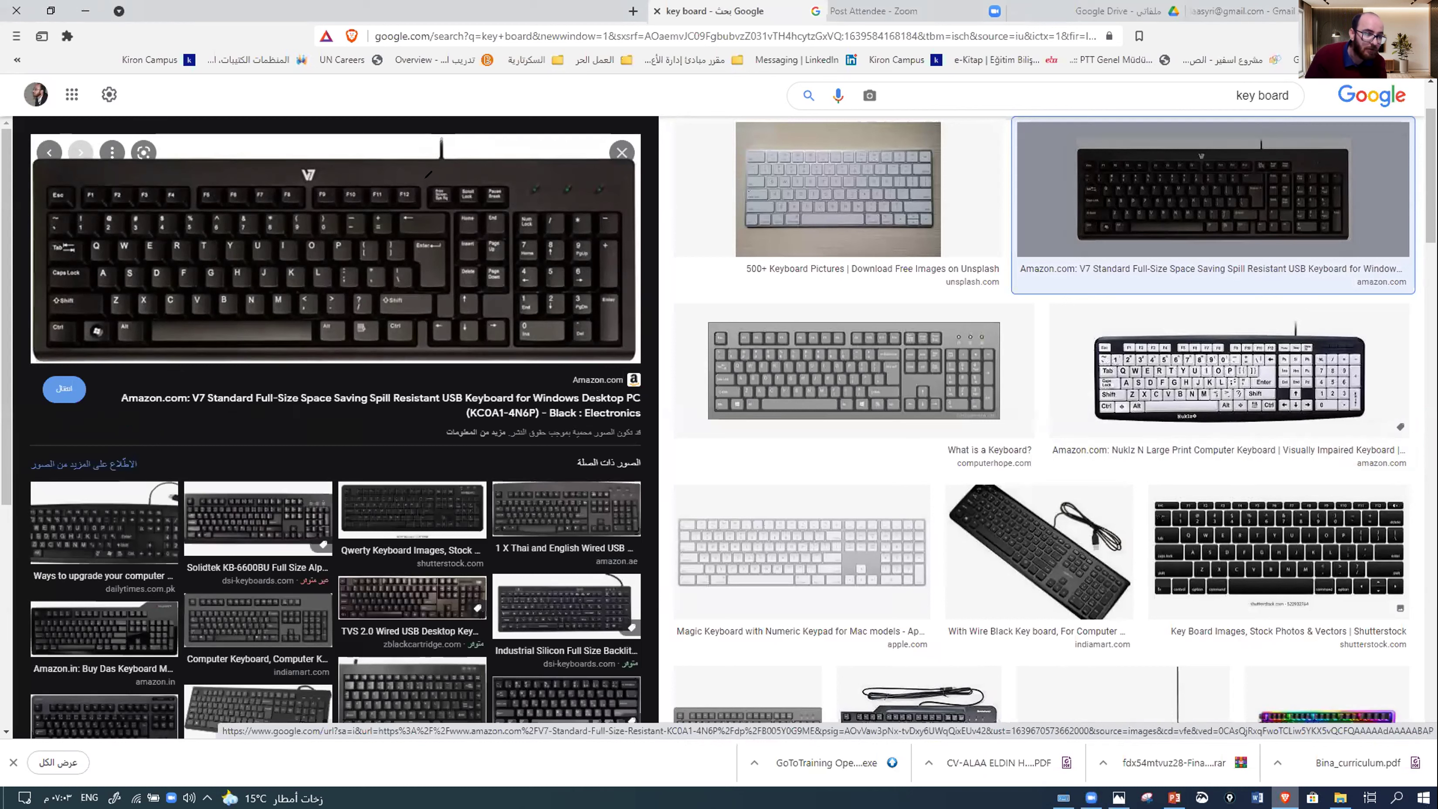
{"action": "mouse_move", "coordinate": [443, 179]}
{"action": "left_mouse_down"}
{"action": "mouse_move", "coordinate": [444, 210]}
{"action": "mouse_move", "coordinate": [446, 180]}
{"action": "left_mouse_up"}
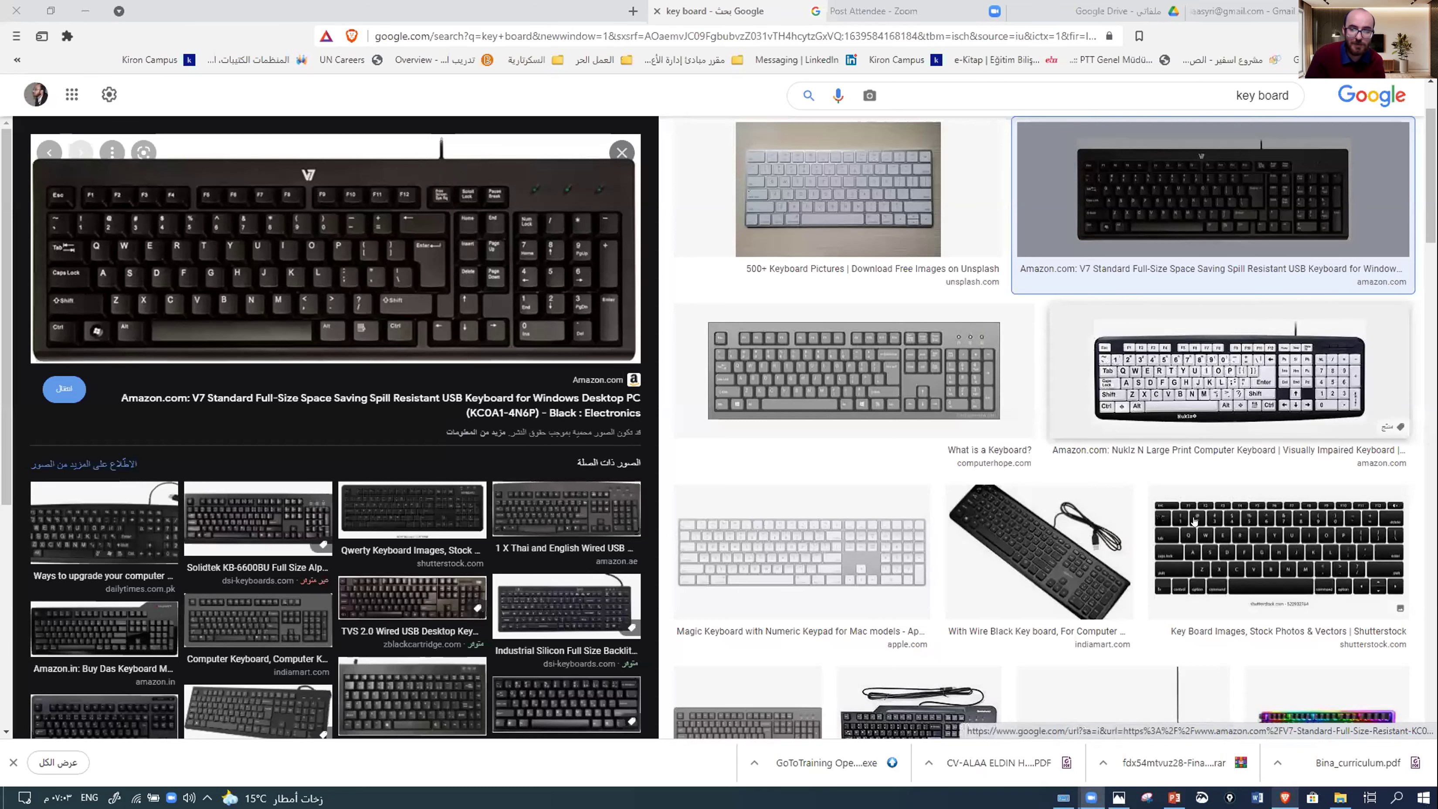
- Compare the key layouts in the Shutterstock, MacBook US layout and Wikipedia keyboard images and their related pictures
{"action": "left_click", "coordinate": [1212, 555]}
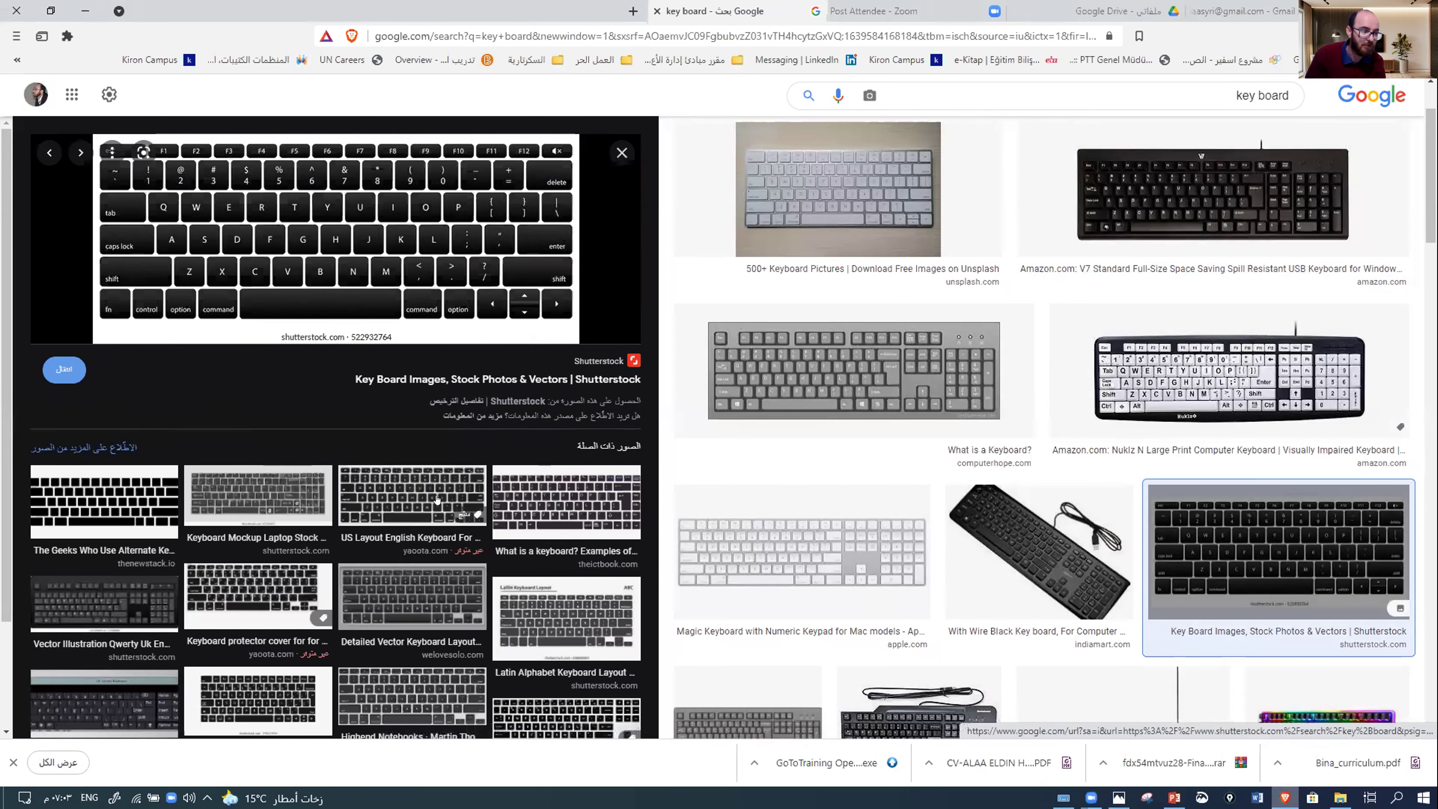
{"action": "left_click", "coordinate": [401, 499]}
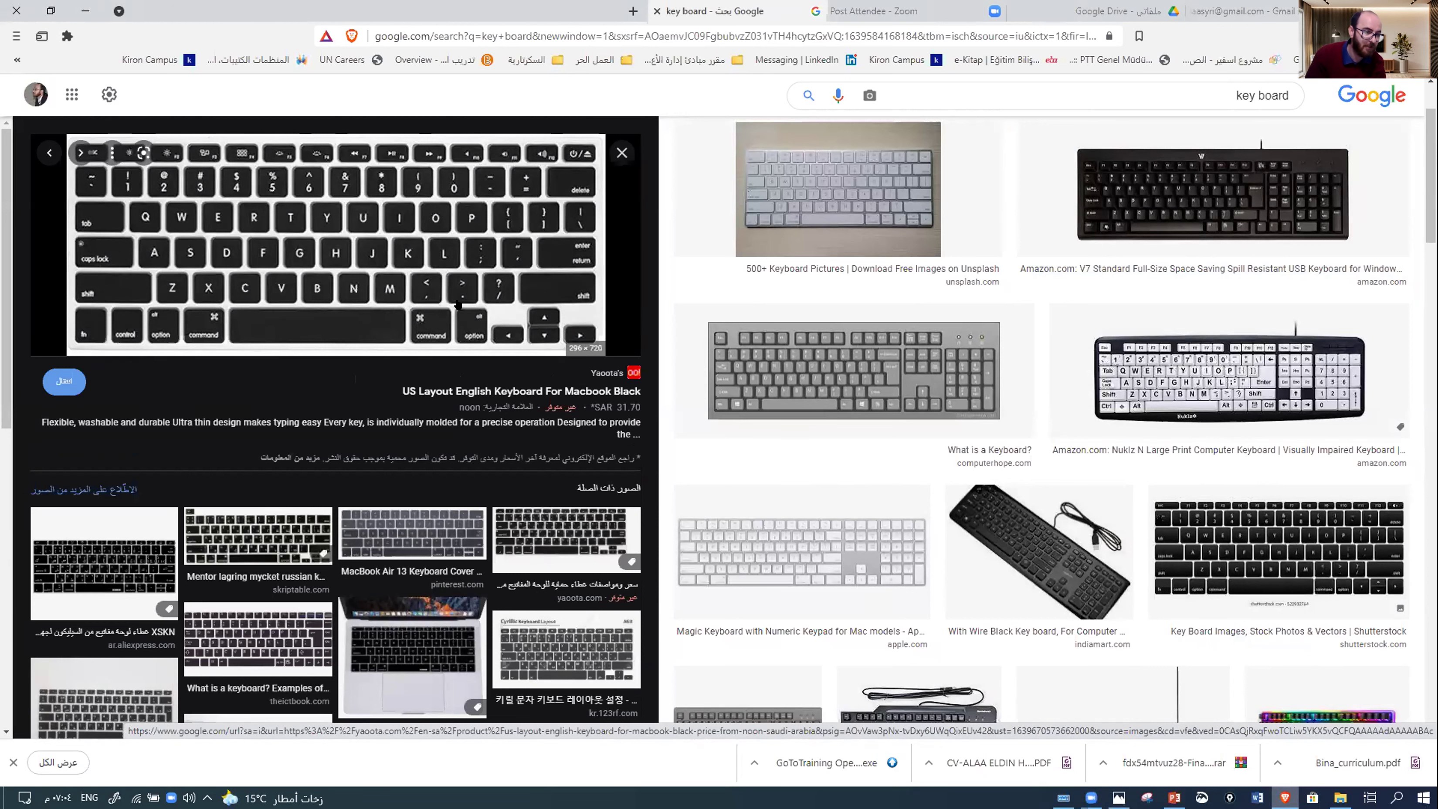
{"action": "scroll", "coordinate": [314, 495], "scroll_direction": "down", "scroll_amount": 1}
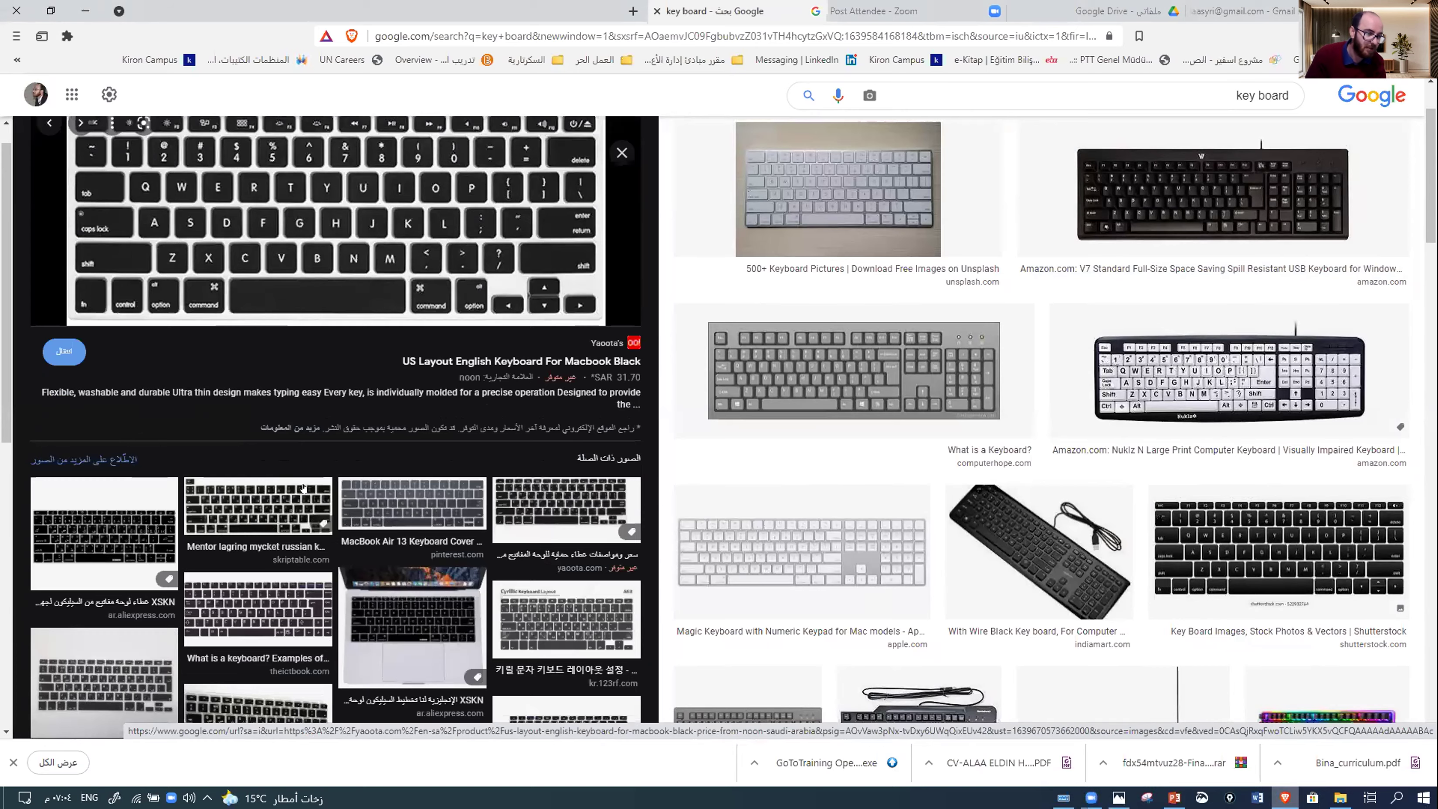
{"action": "scroll", "coordinate": [315, 494], "scroll_direction": "down", "scroll_amount": 5}
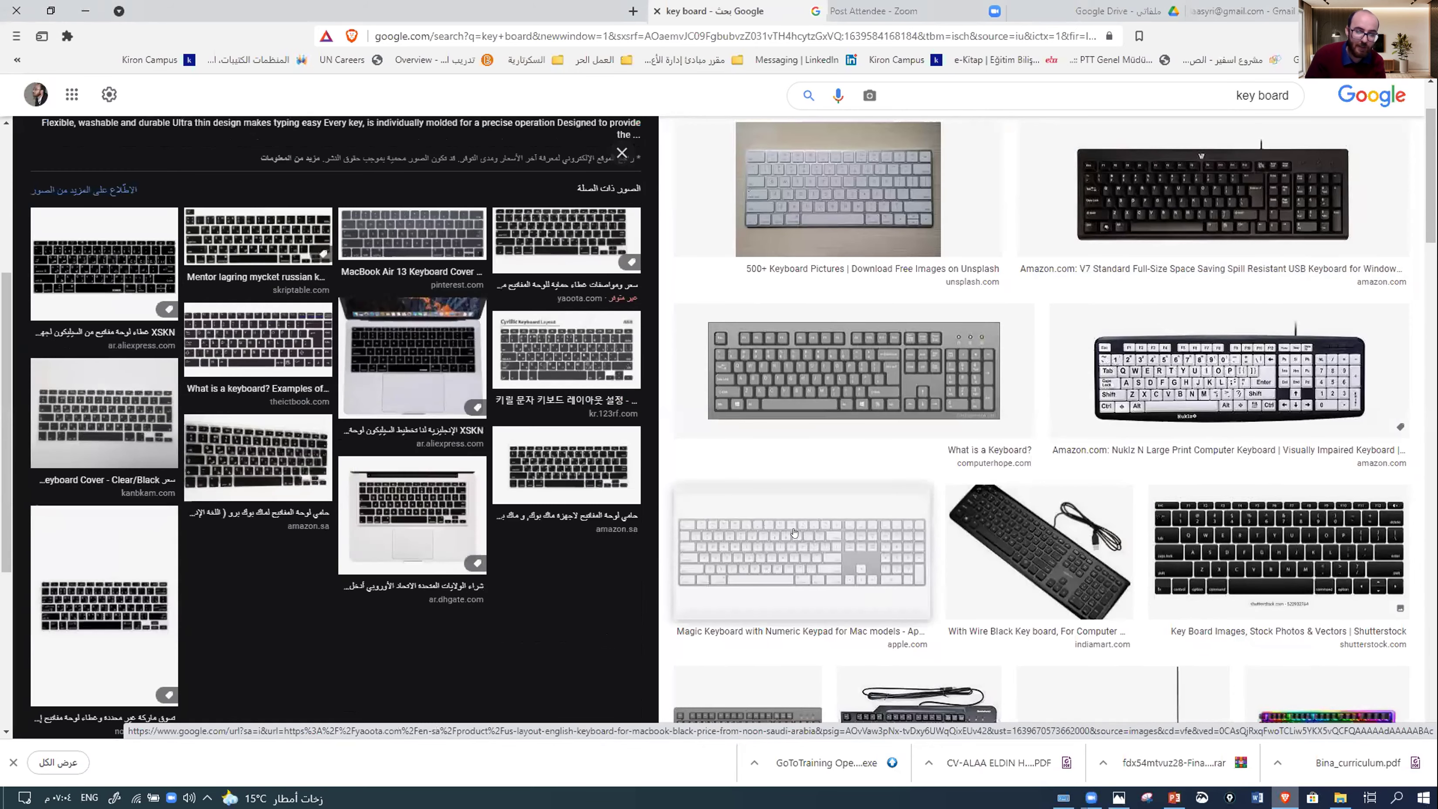
{"action": "scroll", "coordinate": [782, 448], "scroll_direction": "down", "scroll_amount": 3}
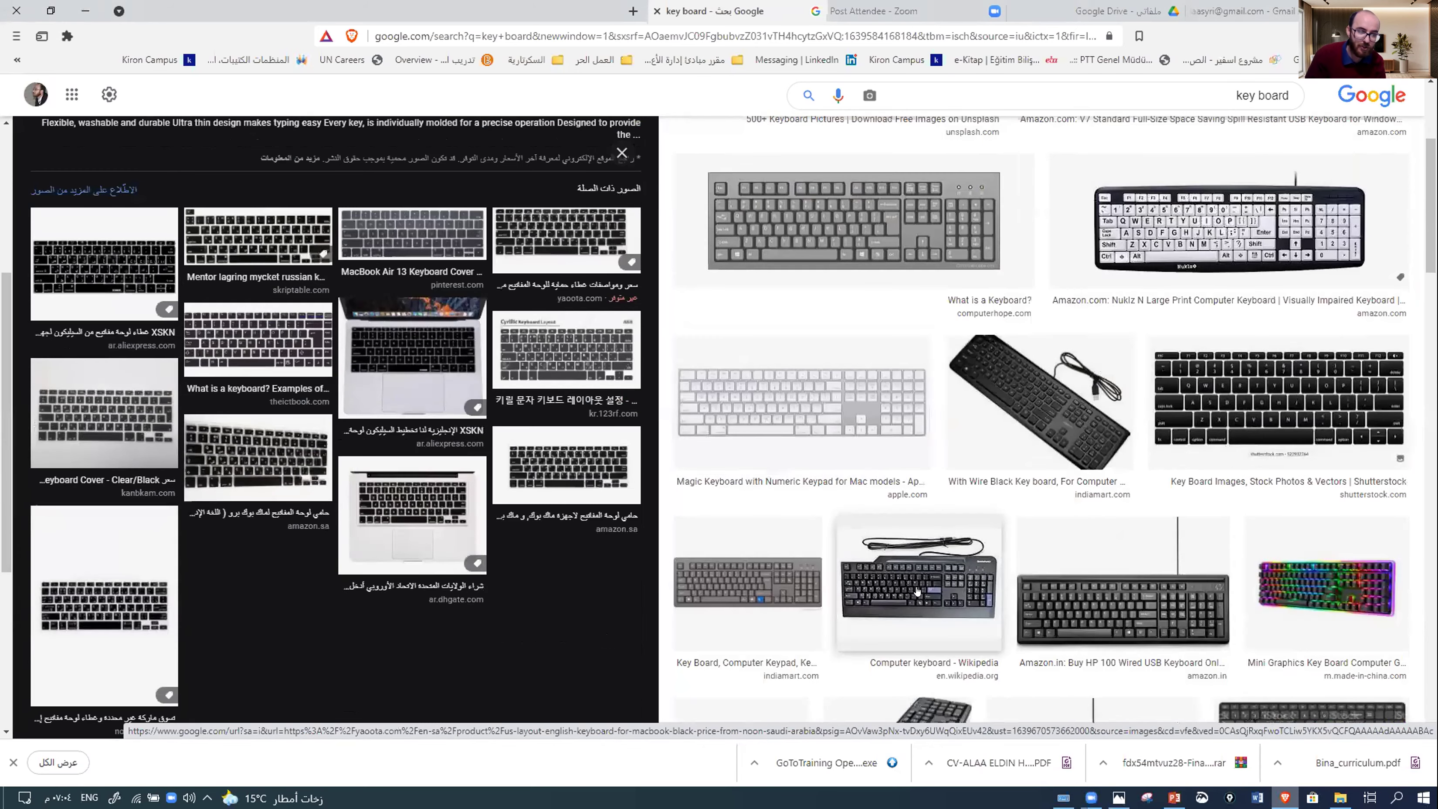
{"action": "left_click", "coordinate": [918, 583]}
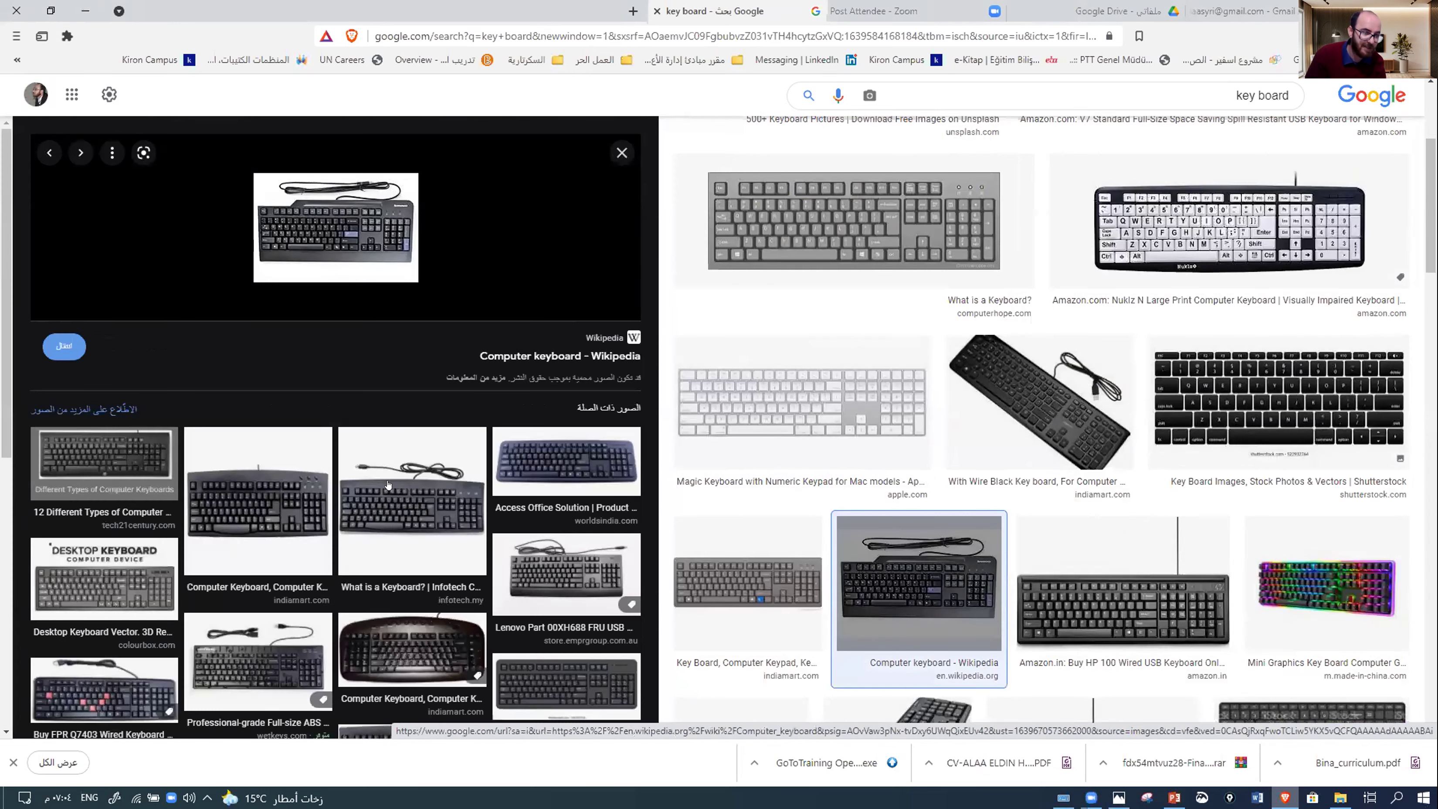
{"action": "scroll", "coordinate": [386, 518], "scroll_direction": "down", "scroll_amount": 3}
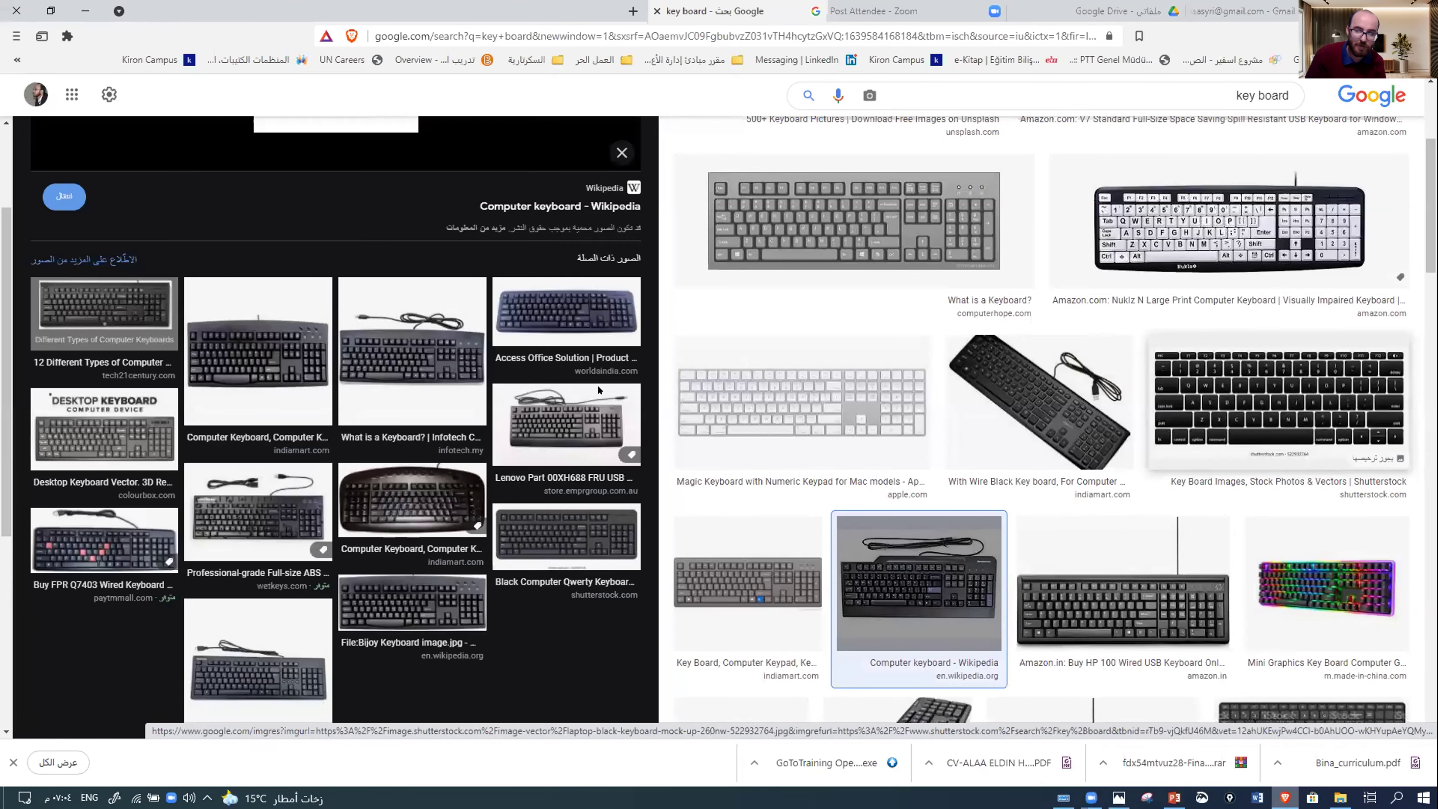
{"action": "left_click", "coordinate": [1280, 403]}
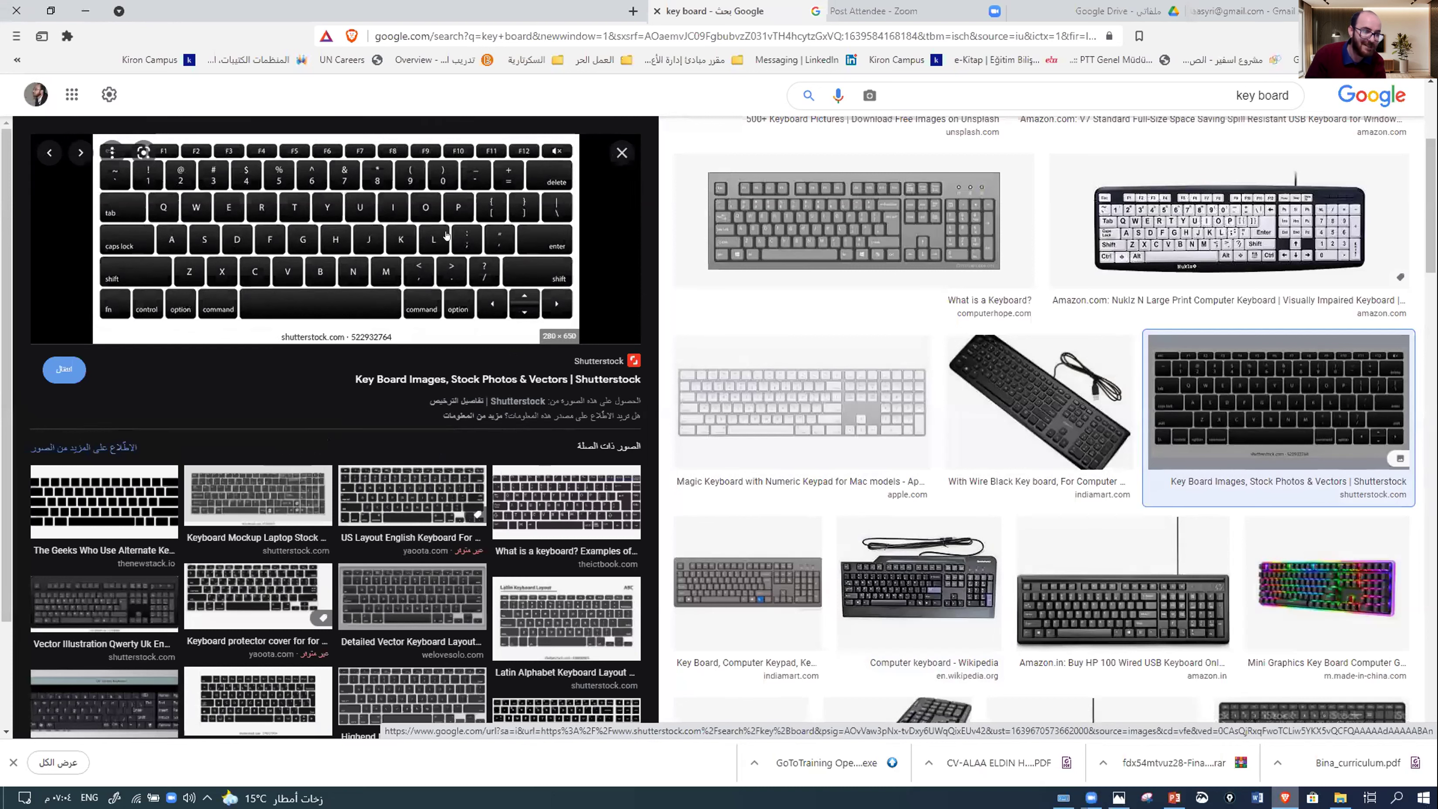
- Examine the key layouts of the Made-in-China mini gaming keyboard and Razer Blackwidow V3 among the key board image results
{"action": "scroll", "coordinate": [329, 467], "scroll_direction": "down", "scroll_amount": 2}
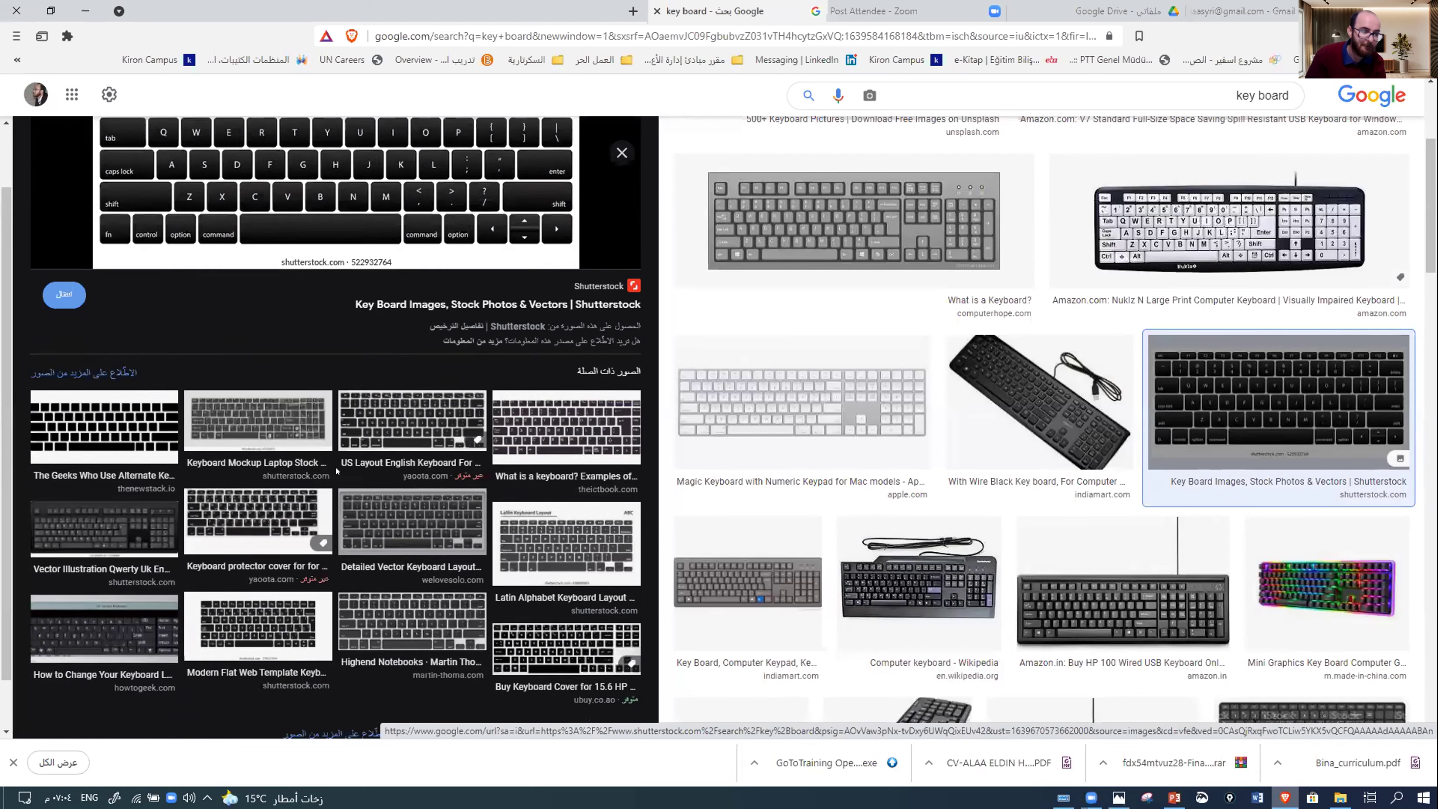
{"action": "scroll", "coordinate": [1121, 561], "scroll_direction": "down", "scroll_amount": 1}
{"action": "scroll", "coordinate": [1120, 561], "scroll_direction": "down", "scroll_amount": 2}
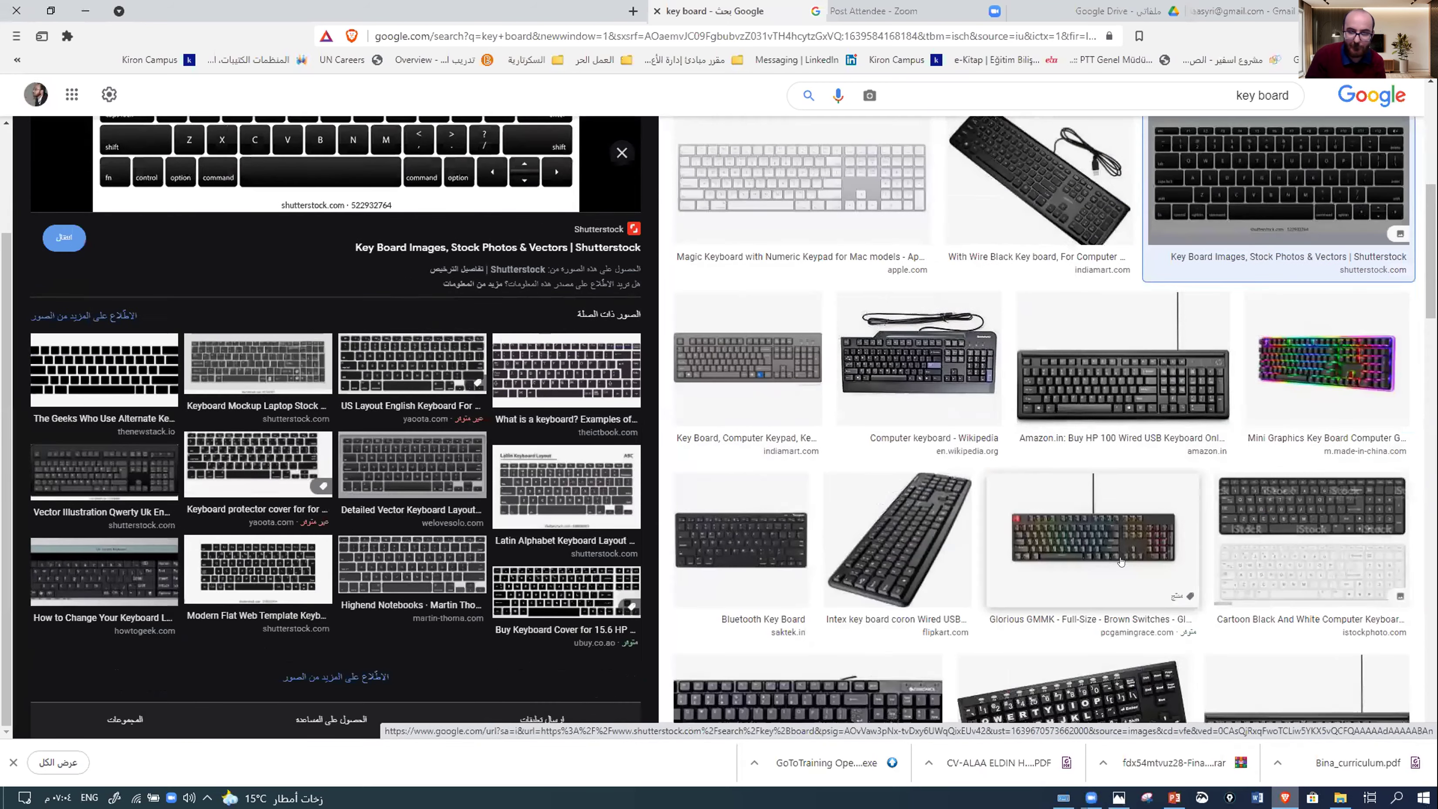
{"action": "scroll", "coordinate": [1247, 486], "scroll_direction": "down", "scroll_amount": 2}
{"action": "scroll", "coordinate": [1246, 486], "scroll_direction": "up", "scroll_amount": 3}
{"action": "left_click", "coordinate": [1326, 433]}
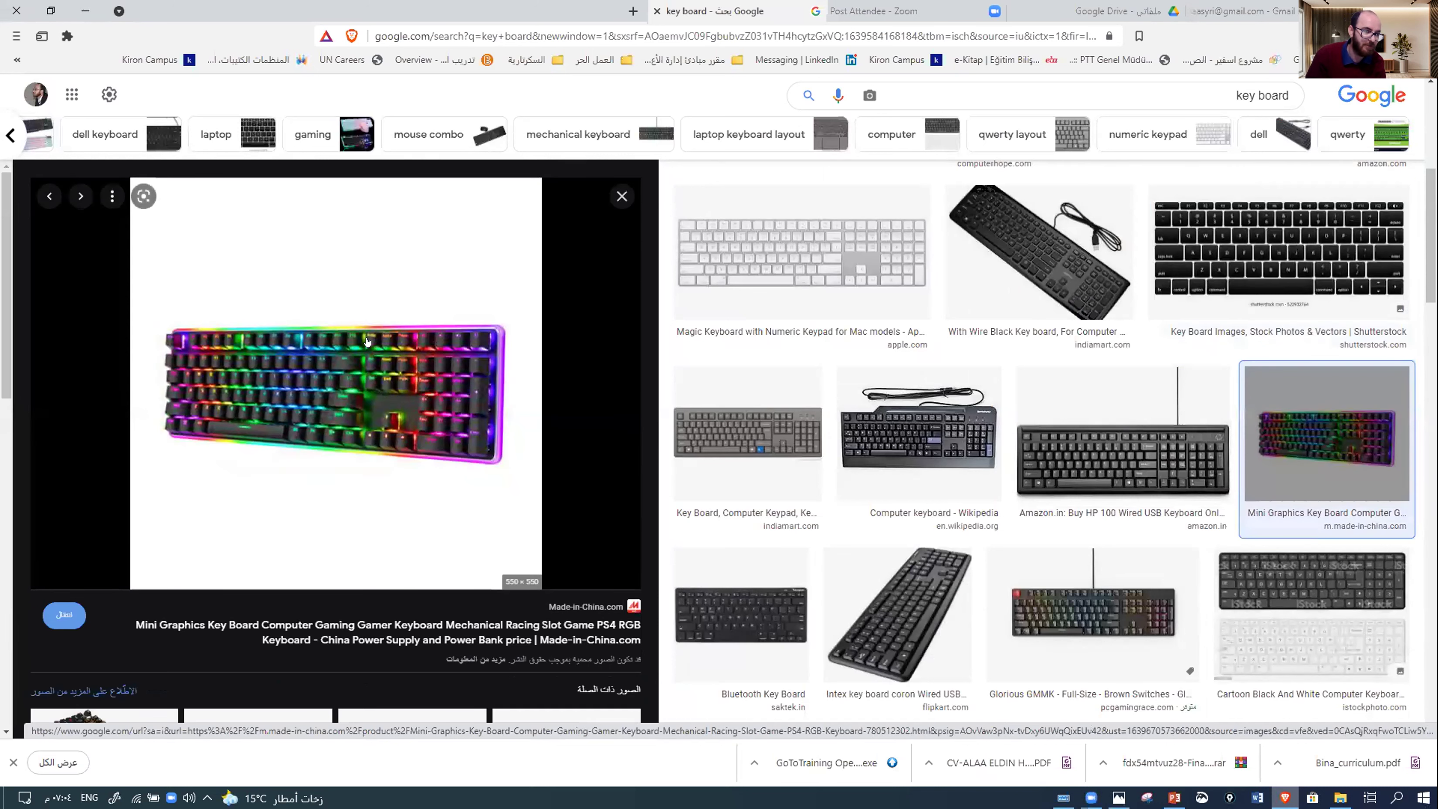
{"action": "scroll", "coordinate": [399, 459], "scroll_direction": "down", "scroll_amount": 5}
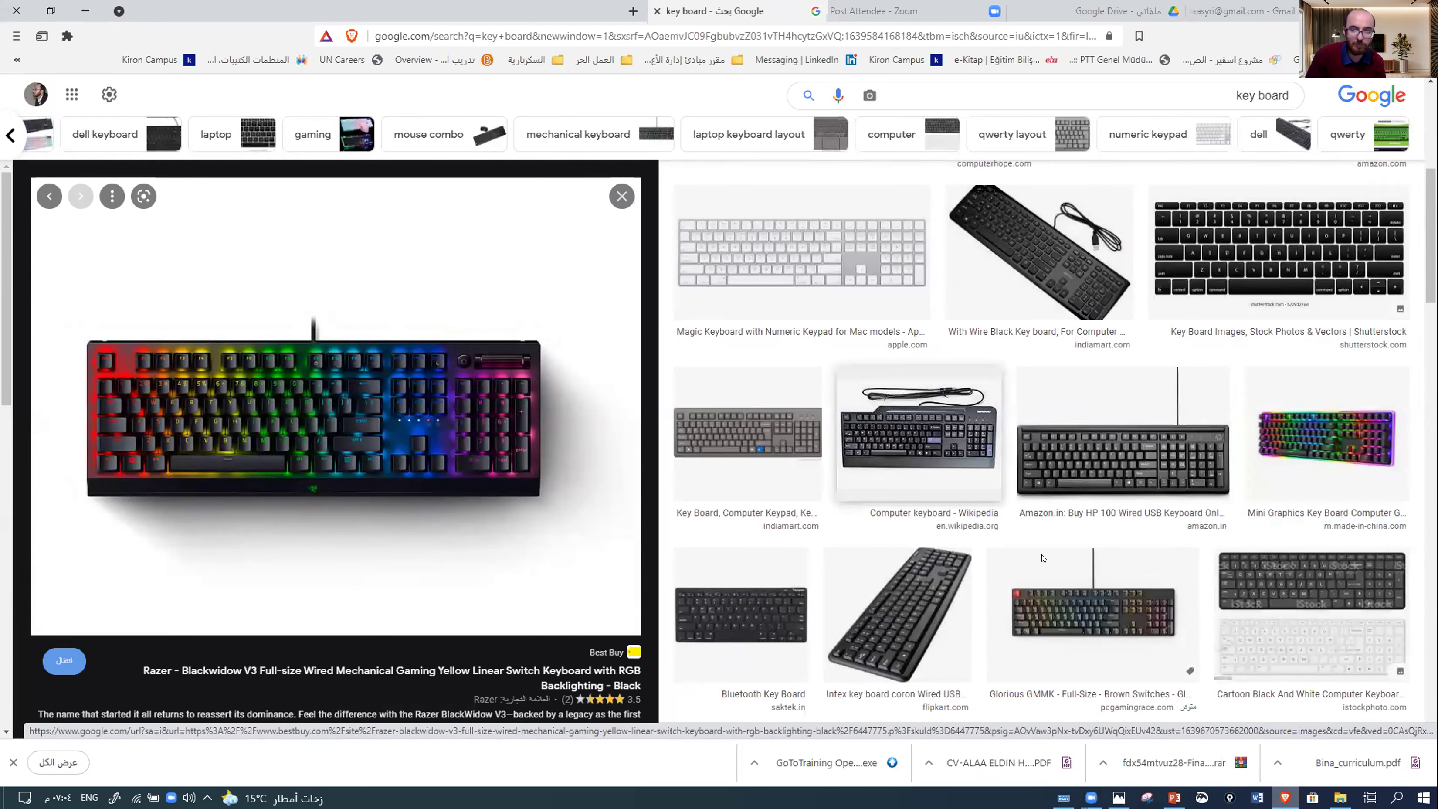
{"action": "scroll", "coordinate": [1038, 559], "scroll_direction": "down", "scroll_amount": 5}
{"action": "scroll", "coordinate": [1037, 559], "scroll_direction": "down", "scroll_amount": 4}
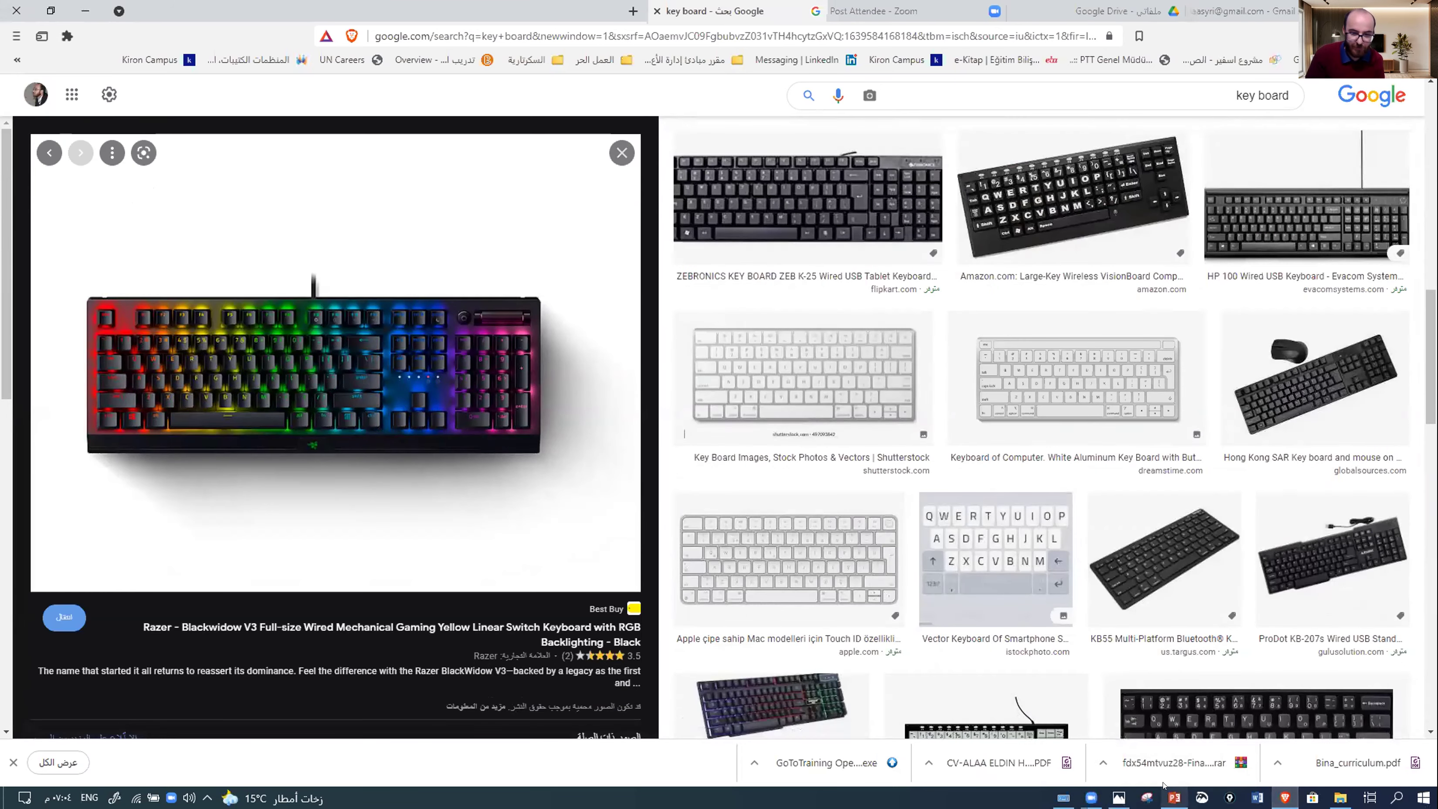
- Preview the Quora keyboard image and the related Alamy Arabic and English letters keyboard, and browse further keyboard results
{"action": "key", "text": "alt+Tab"}
{"action": "key", "text": "alt+Tab"}
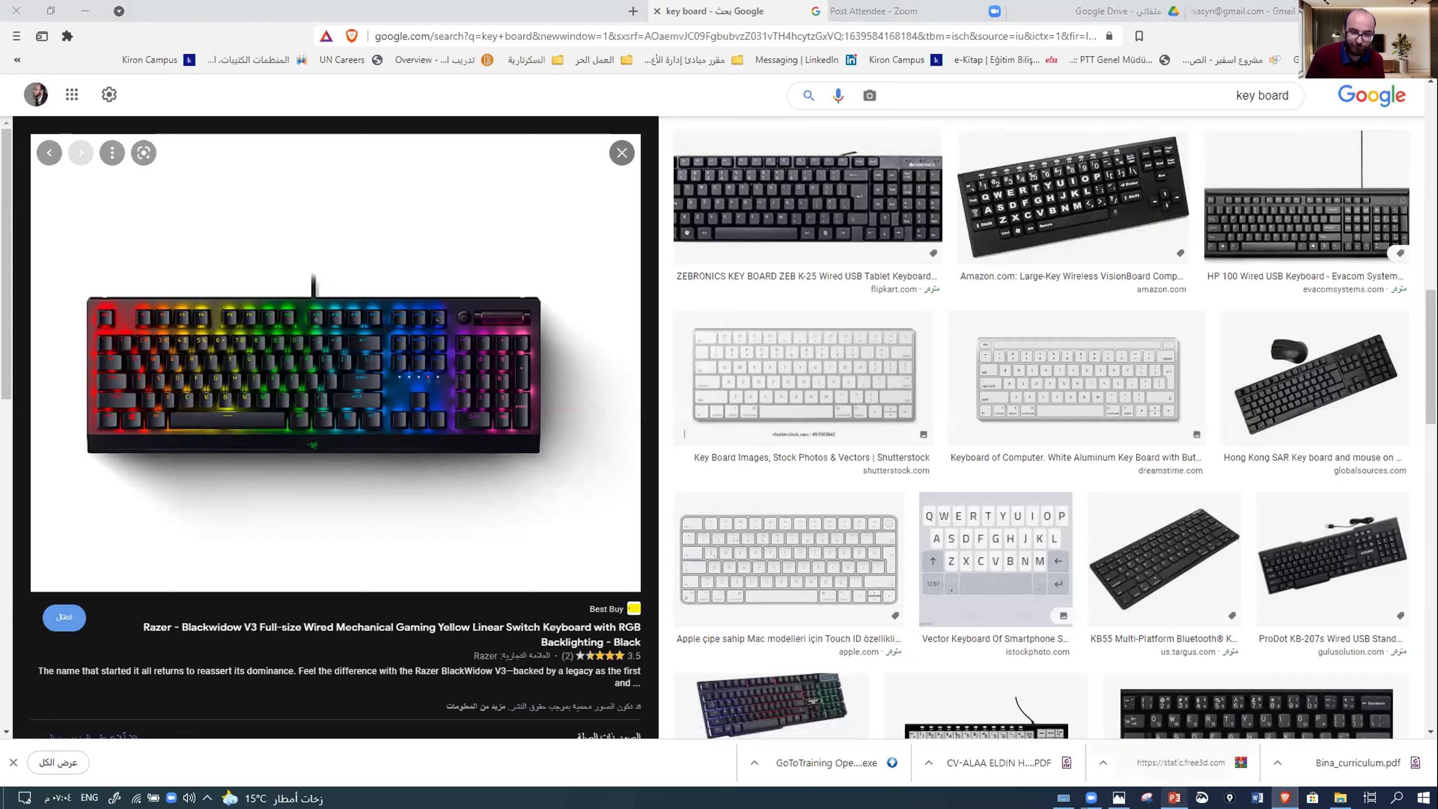
{"action": "key", "text": "Right"}
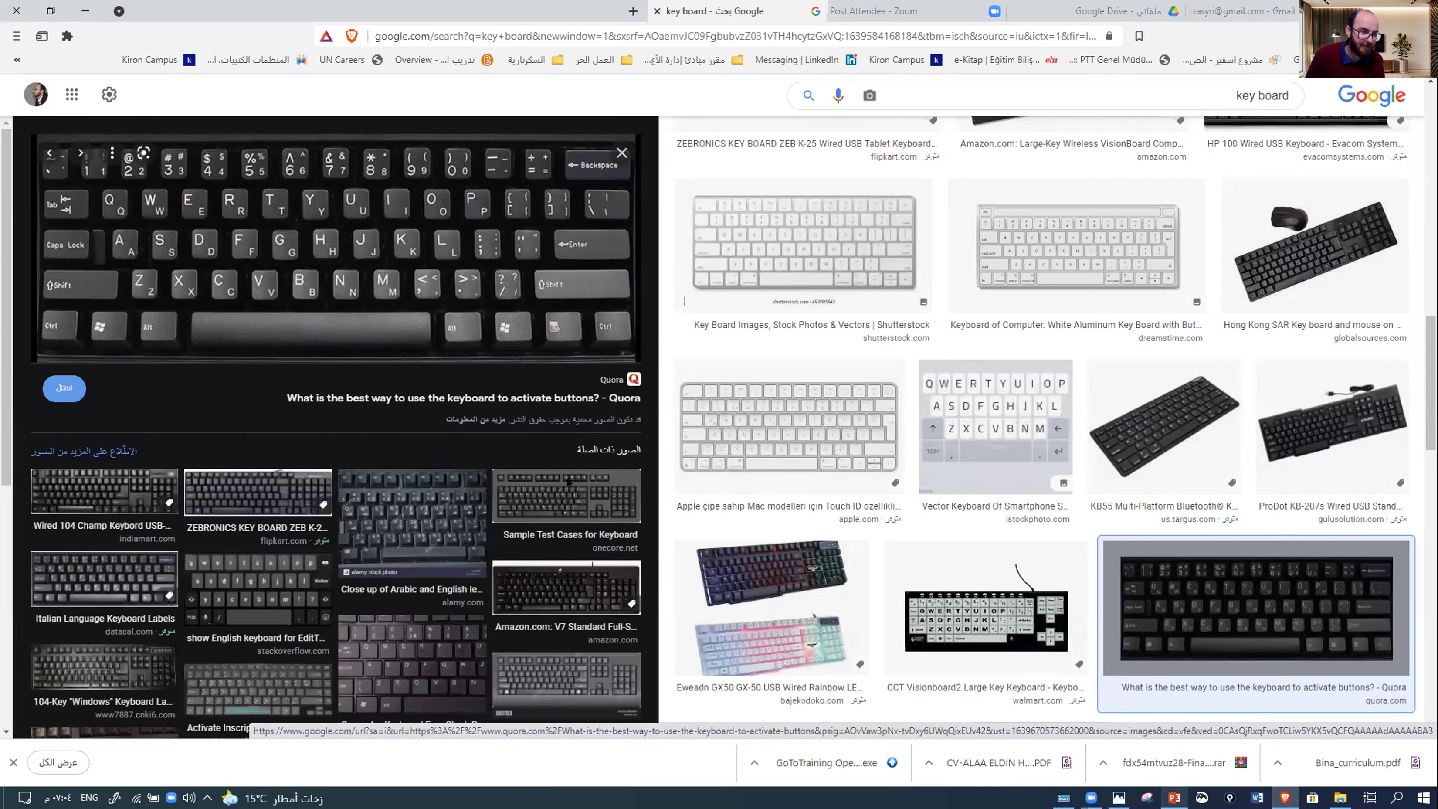
{"action": "left_click", "coordinate": [390, 507]}
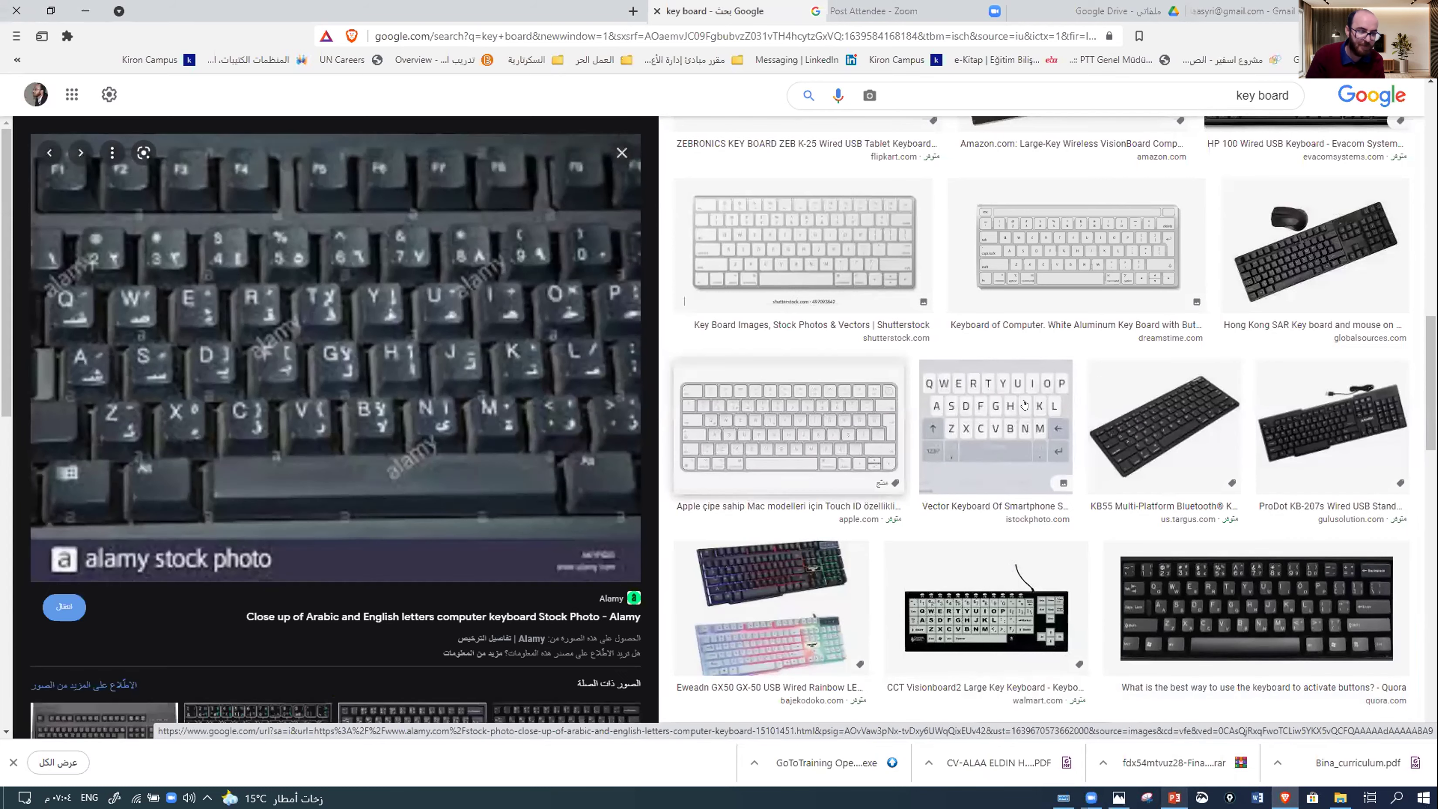
{"action": "scroll", "coordinate": [1025, 421], "scroll_direction": "down", "scroll_amount": 9}
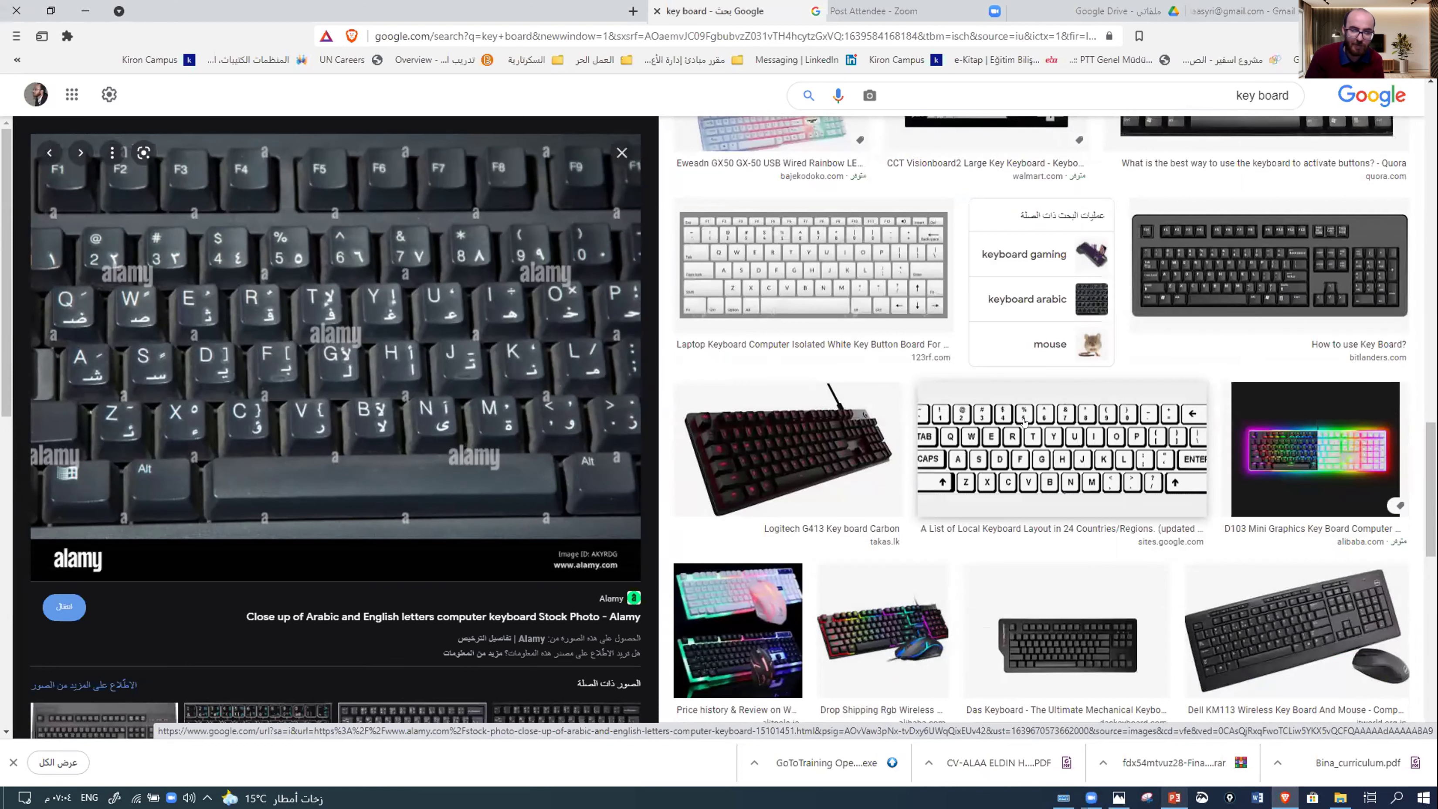
{"action": "scroll", "coordinate": [1025, 422], "scroll_direction": "down", "scroll_amount": 6}
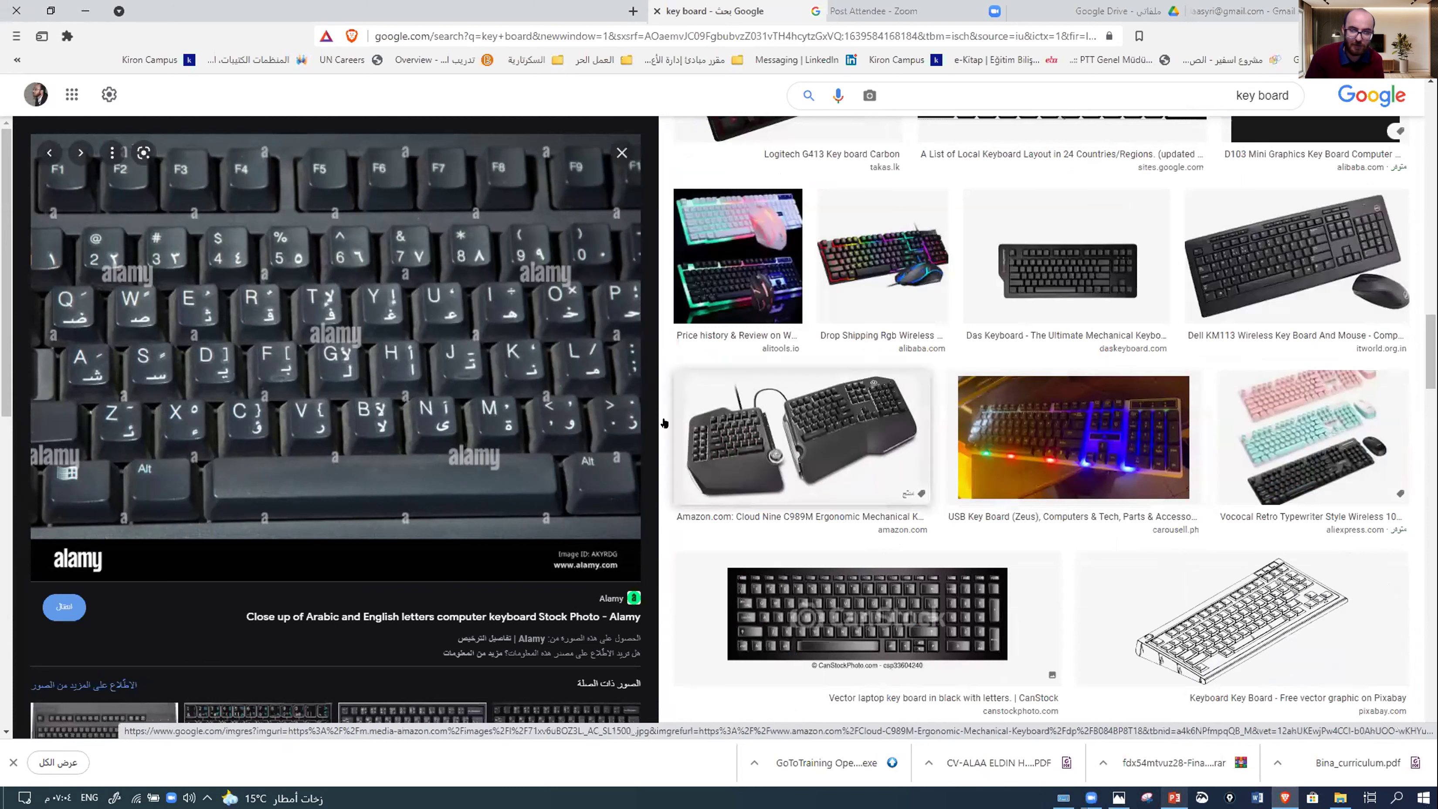
- Preview the Cloud Nine C989M ergonomic split keyboard and the Wikipedia Korean 106-key keyboard images
{"action": "left_click", "coordinate": [764, 431]}
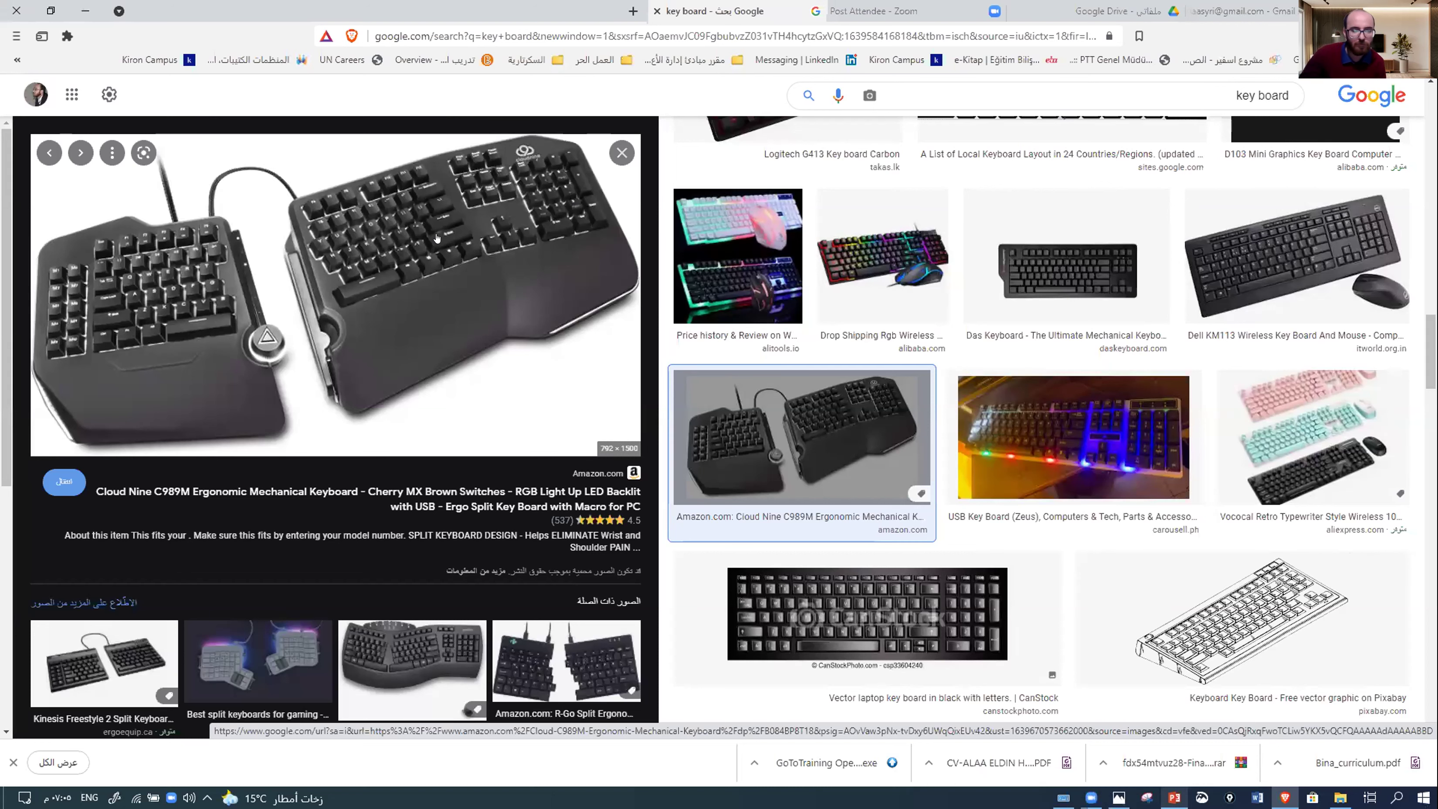
{"action": "scroll", "coordinate": [927, 524], "scroll_direction": "down", "scroll_amount": 5}
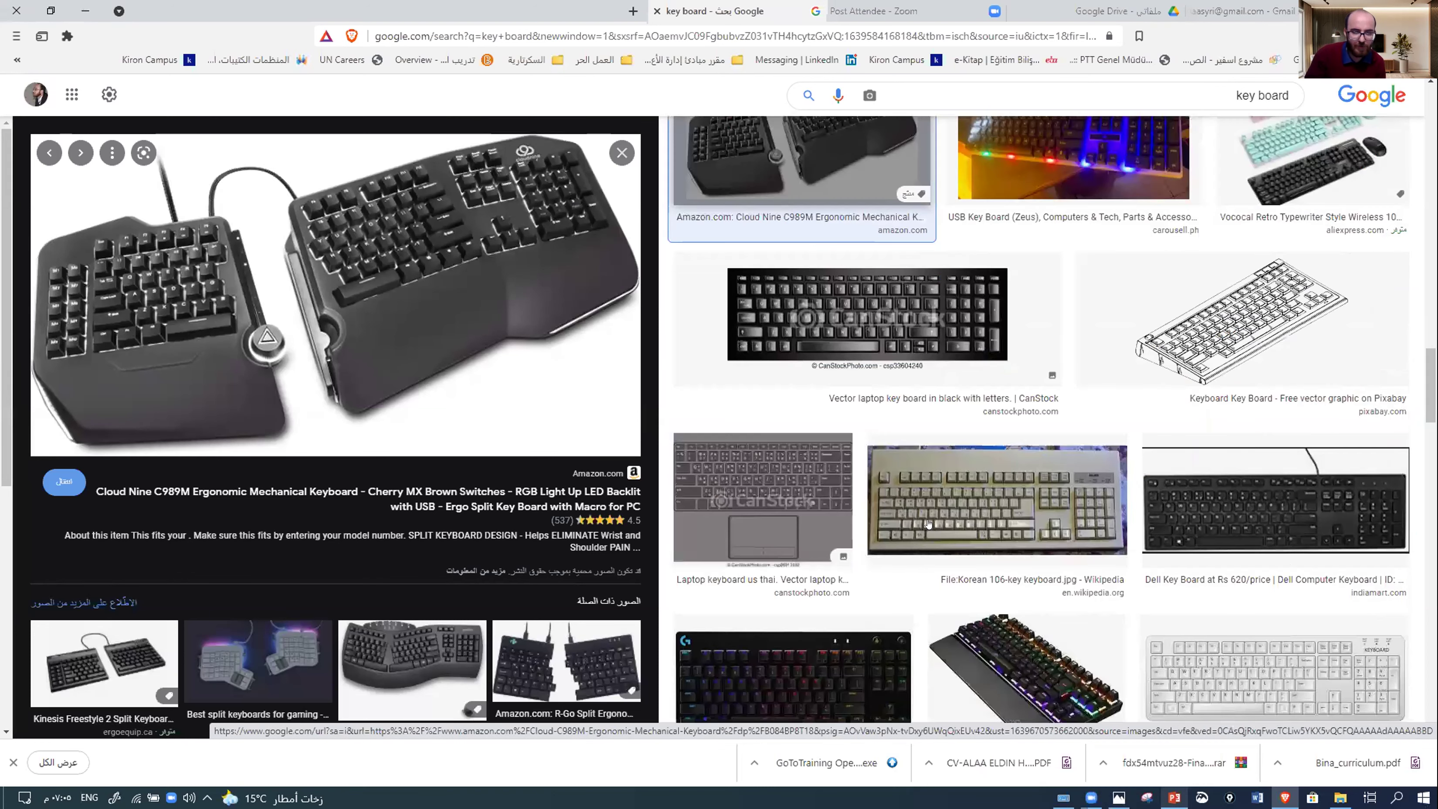
{"action": "scroll", "coordinate": [927, 524], "scroll_direction": "down", "scroll_amount": 2}
{"action": "left_click", "coordinate": [765, 357]}
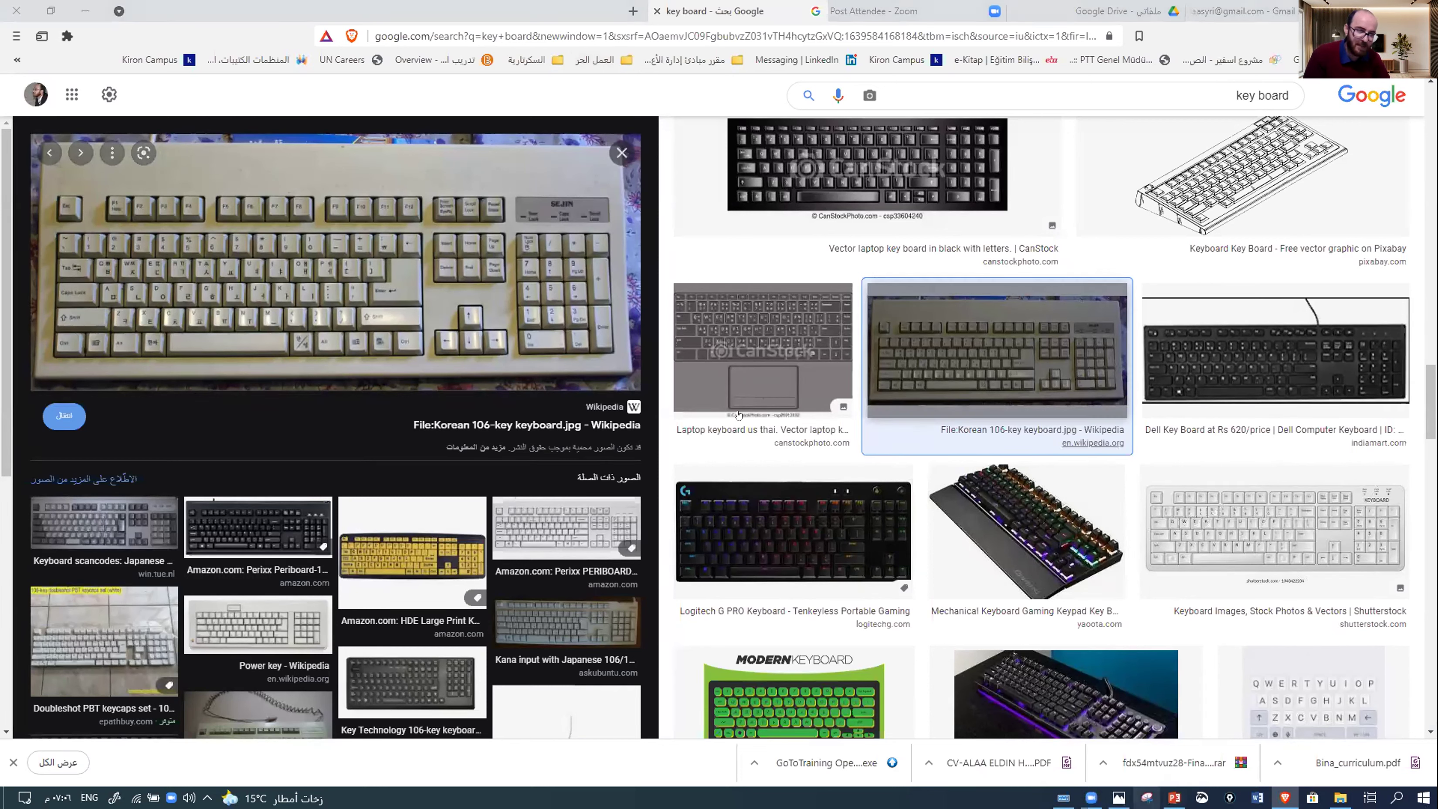
- Capture the full screen with Snipping Tool and close the snip without saving it
{"action": "key", "text": "super+shift+s"}
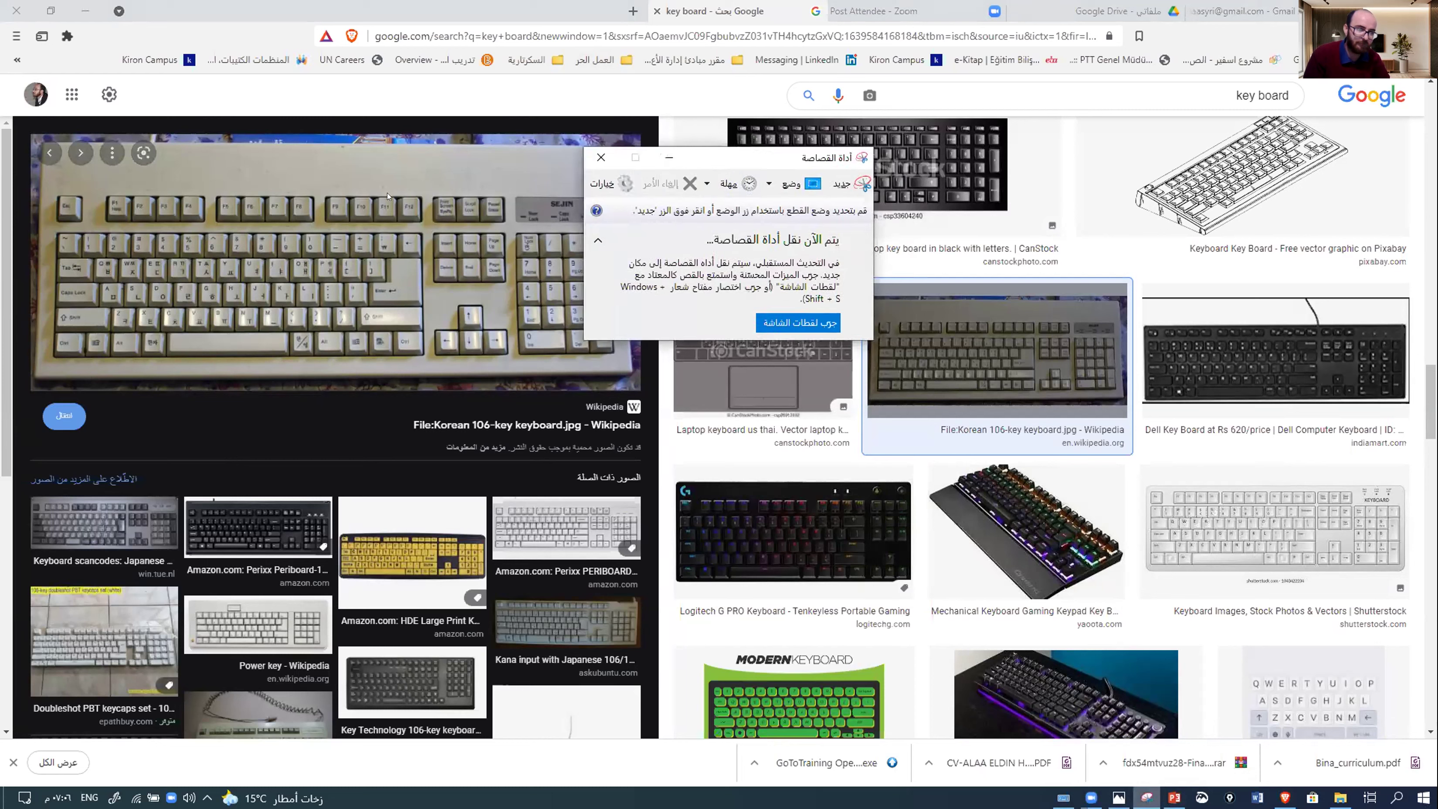
{"action": "left_click_drag", "start_coordinate": [777, 152], "coordinate": [376, 185]}
{"action": "left_click", "coordinate": [580, 269]}
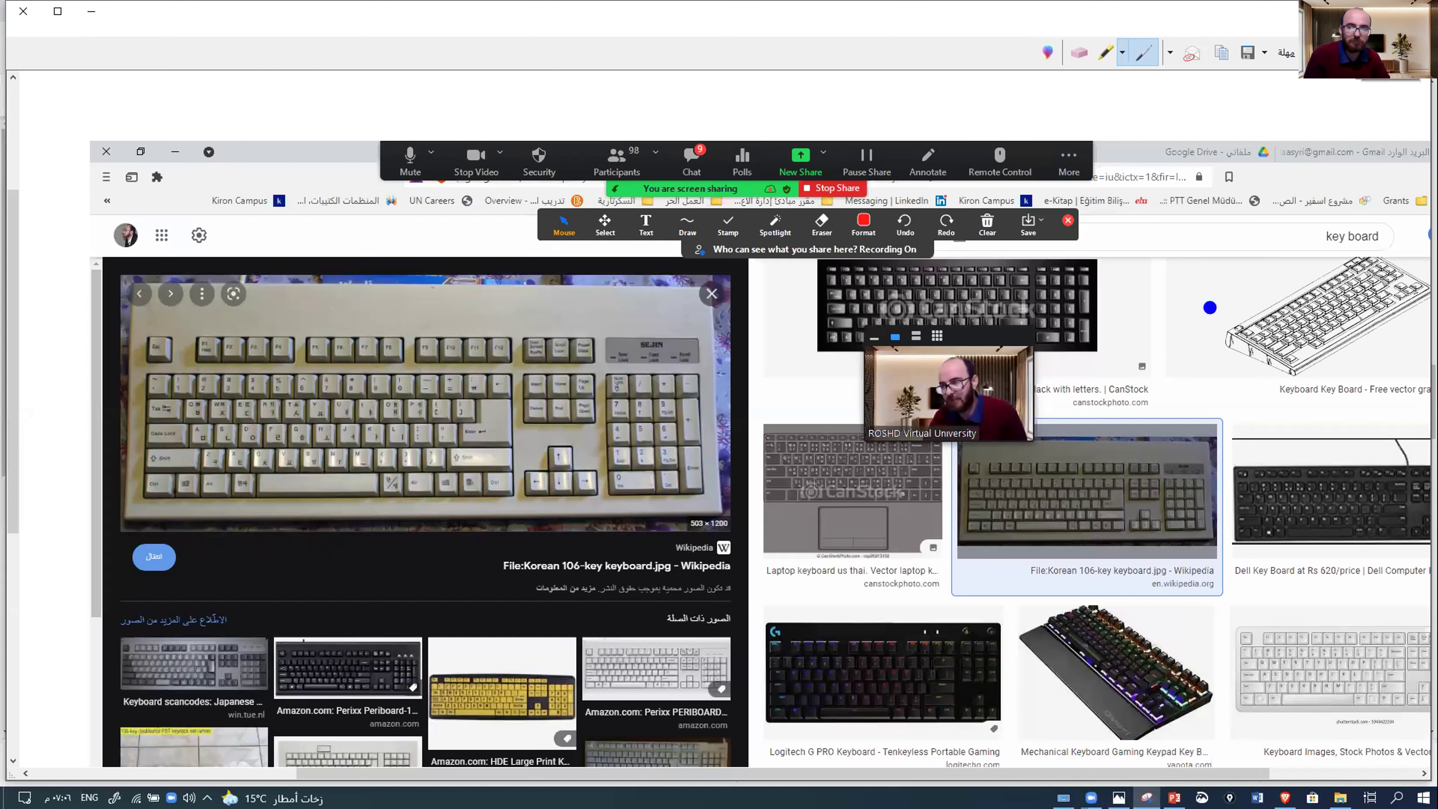
{"action": "left_click", "coordinate": [23, 10]}
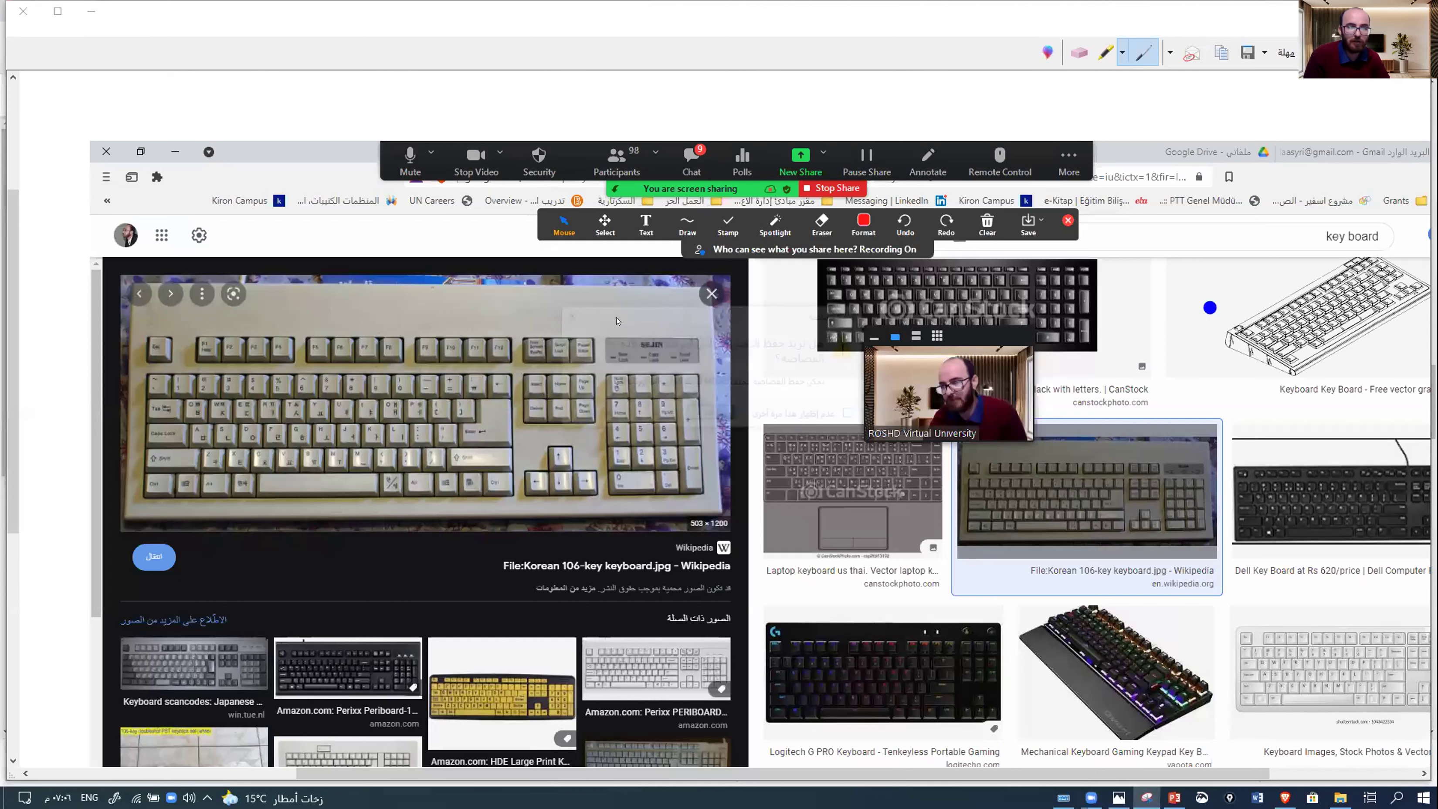
{"action": "left_click", "coordinate": [657, 416]}
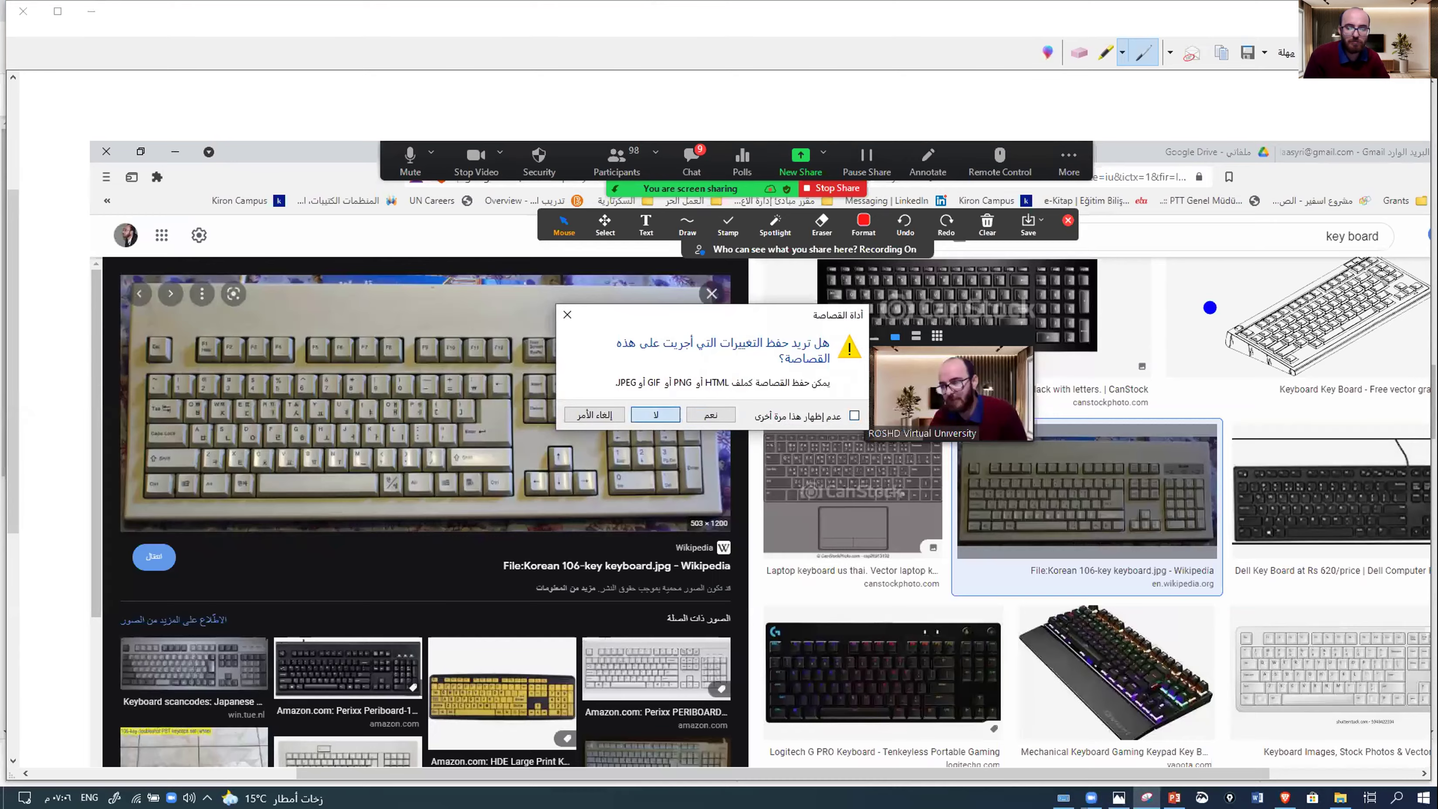
- Search Windows for "snip" and open the Snip & Sketch app
{"action": "left_click", "coordinate": [1396, 798]}
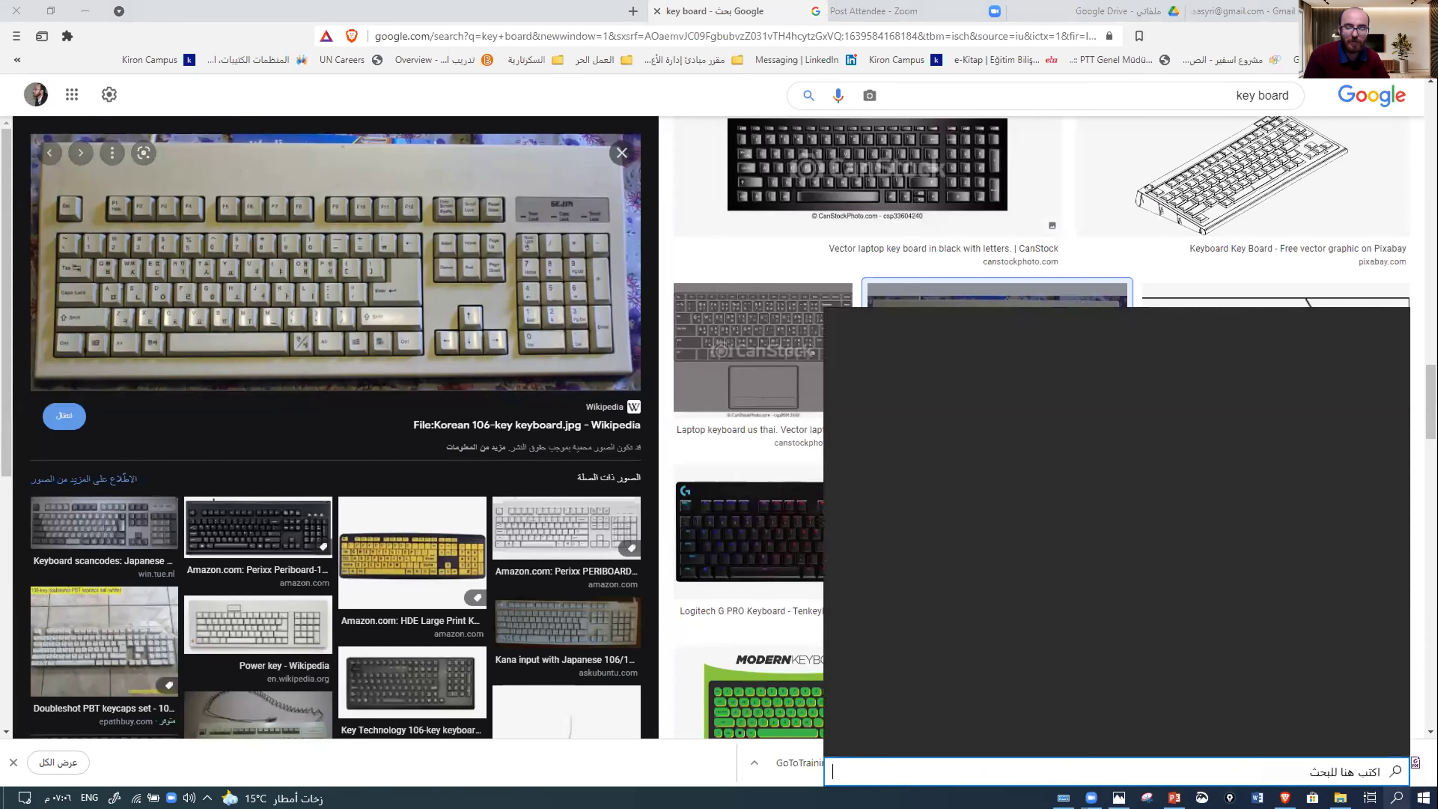
{"action": "type", "text": "H"}
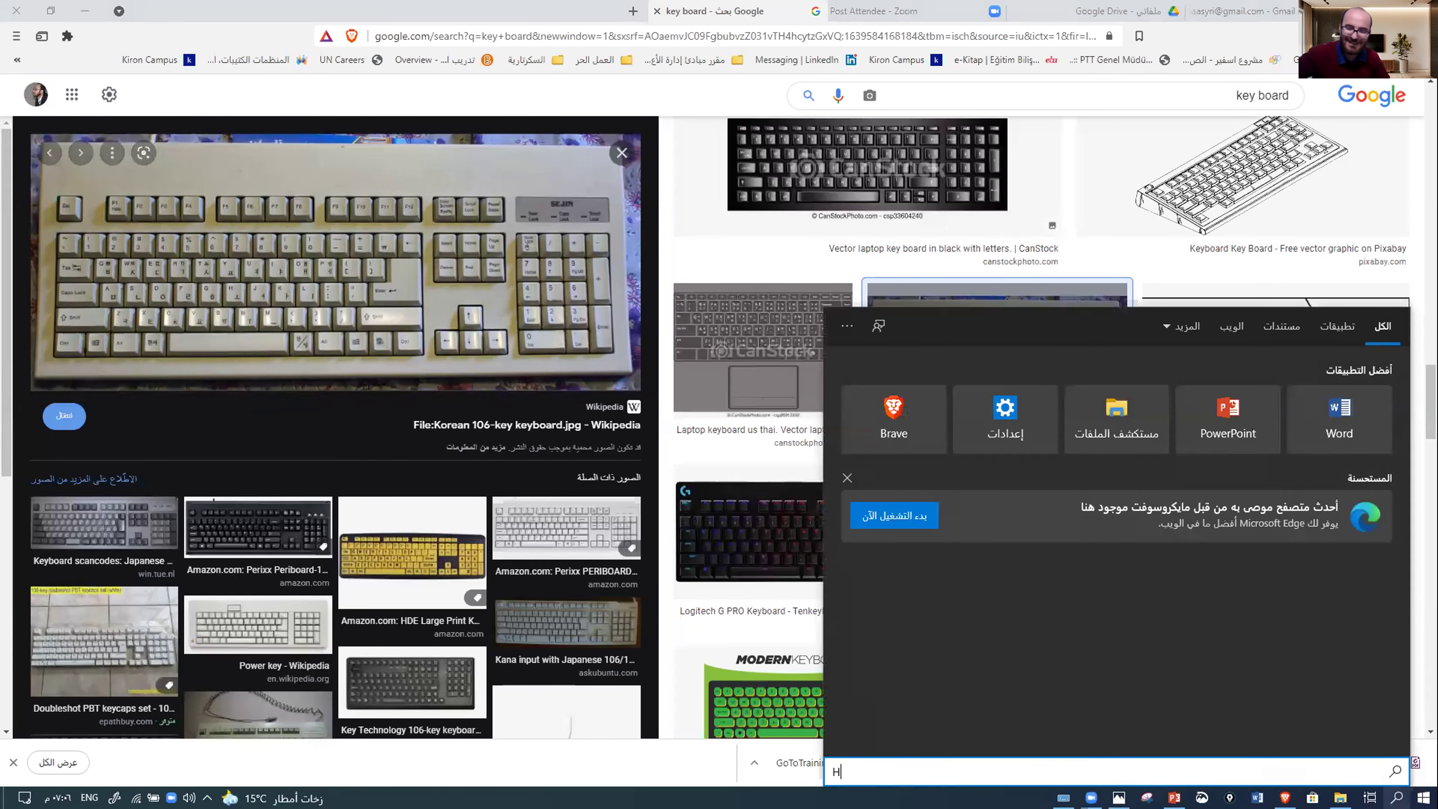
{"action": "key", "text": "BackSpace"}
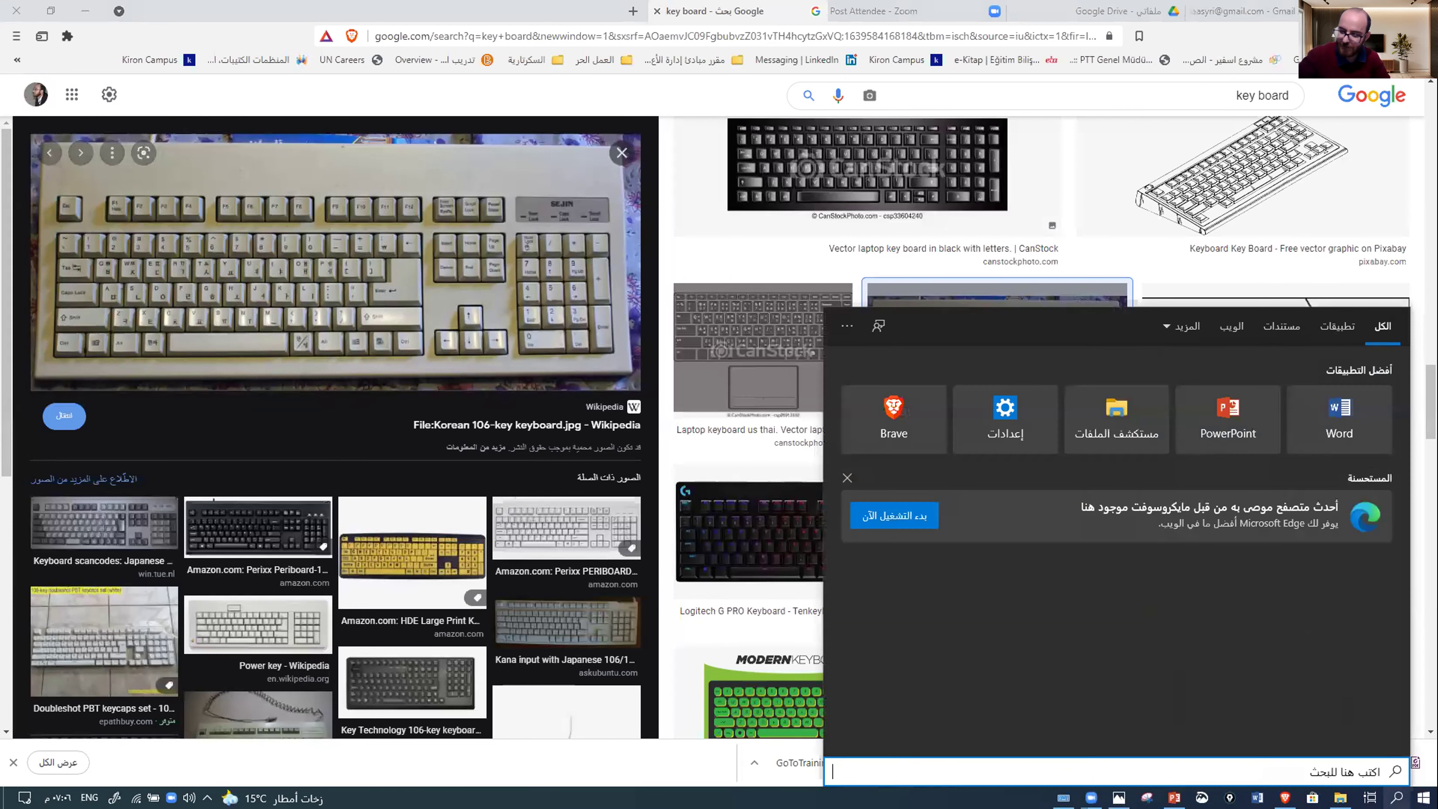
{"action": "type", "text": "snip"}
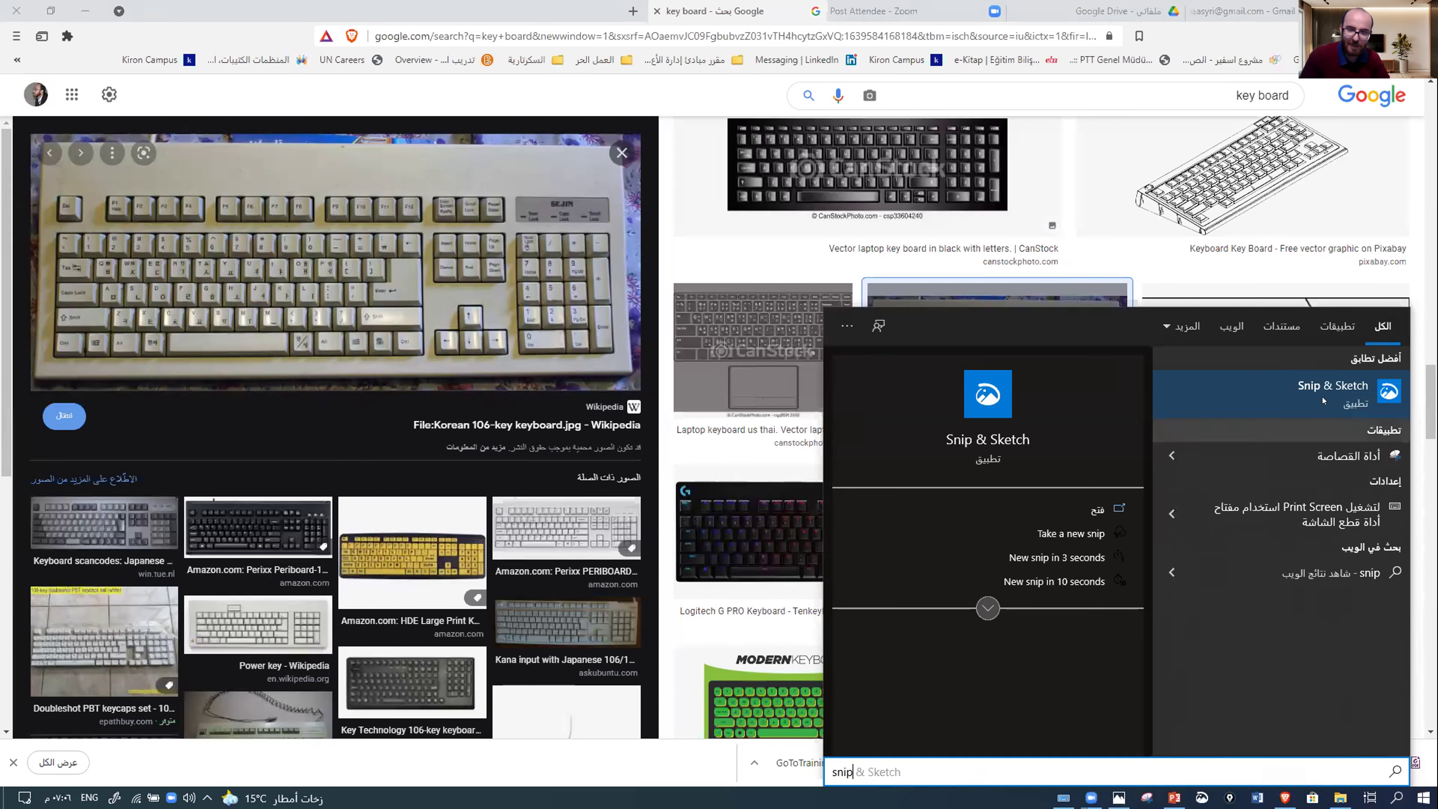
{"action": "key", "text": "Return"}
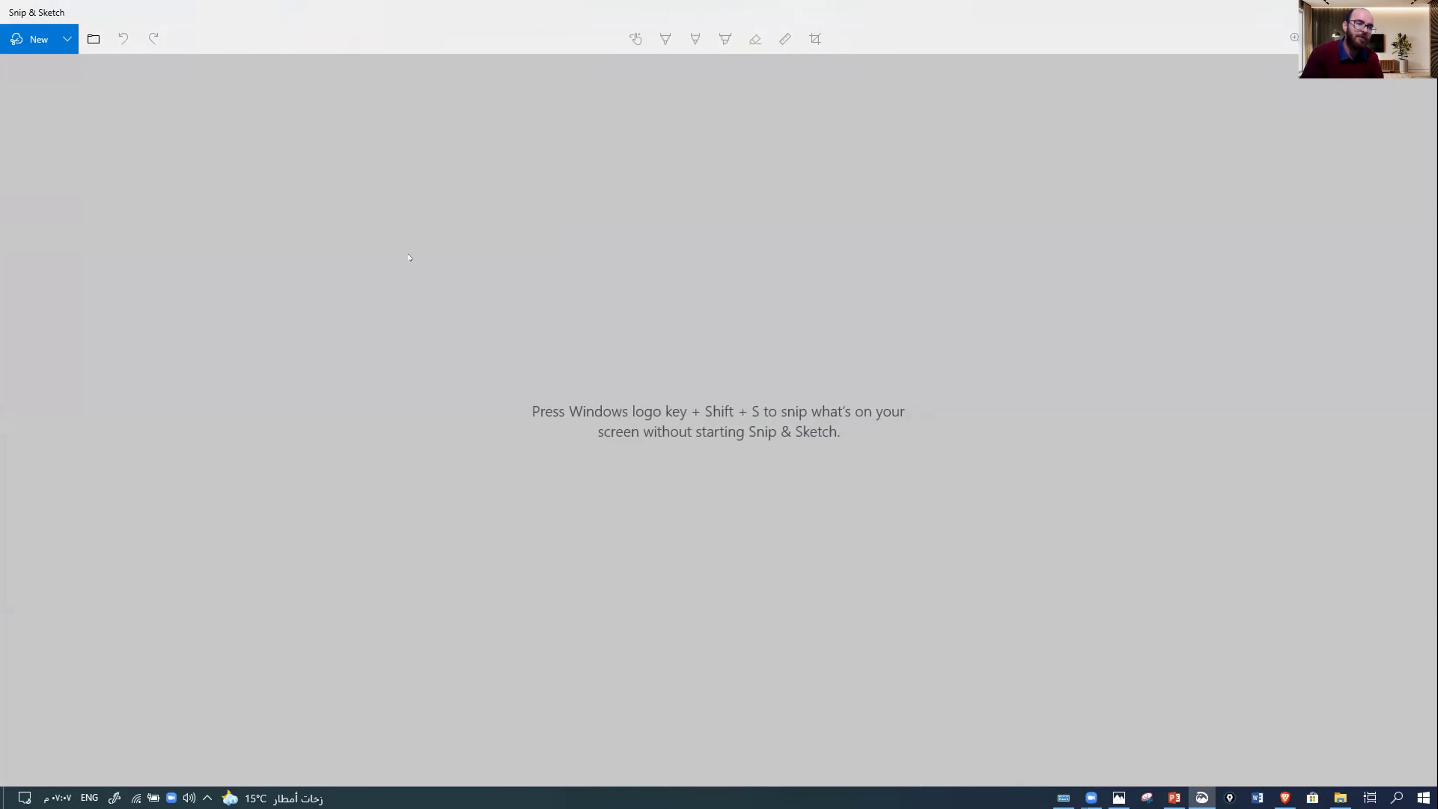
- Take a rectangular snip of the Zoom meeting toolbars and paste it onto slide 10 of the CS-7 presentation in PowerPoint
{"action": "key", "text": "super+shift+s"}
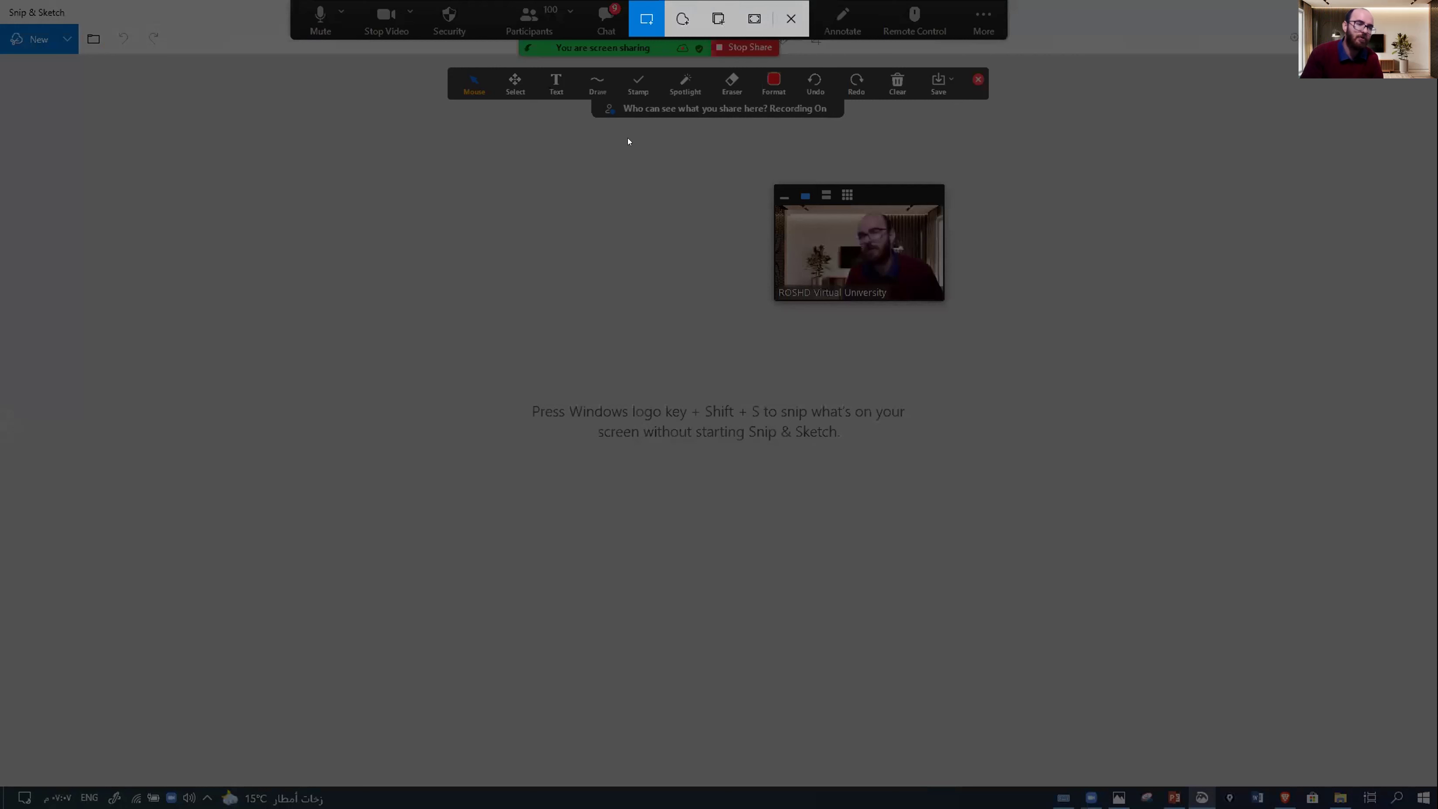
{"action": "left_click_drag", "start_coordinate": [290, 2], "coordinate": [1007, 121]}
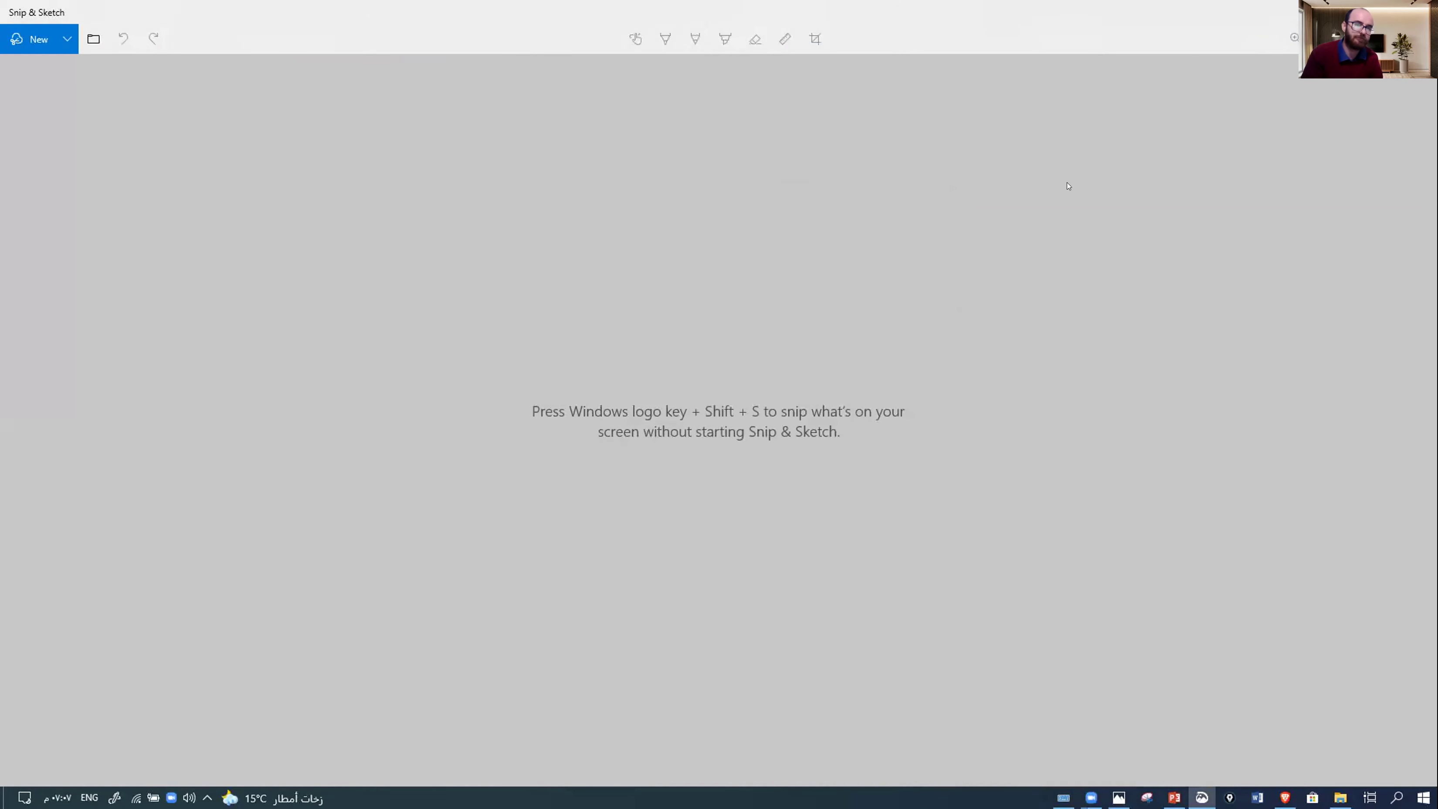
{"action": "key", "text": "alt+Tab"}
{"action": "right_click", "coordinate": [1155, 593]}
{"action": "left_click", "coordinate": [1115, 618]}
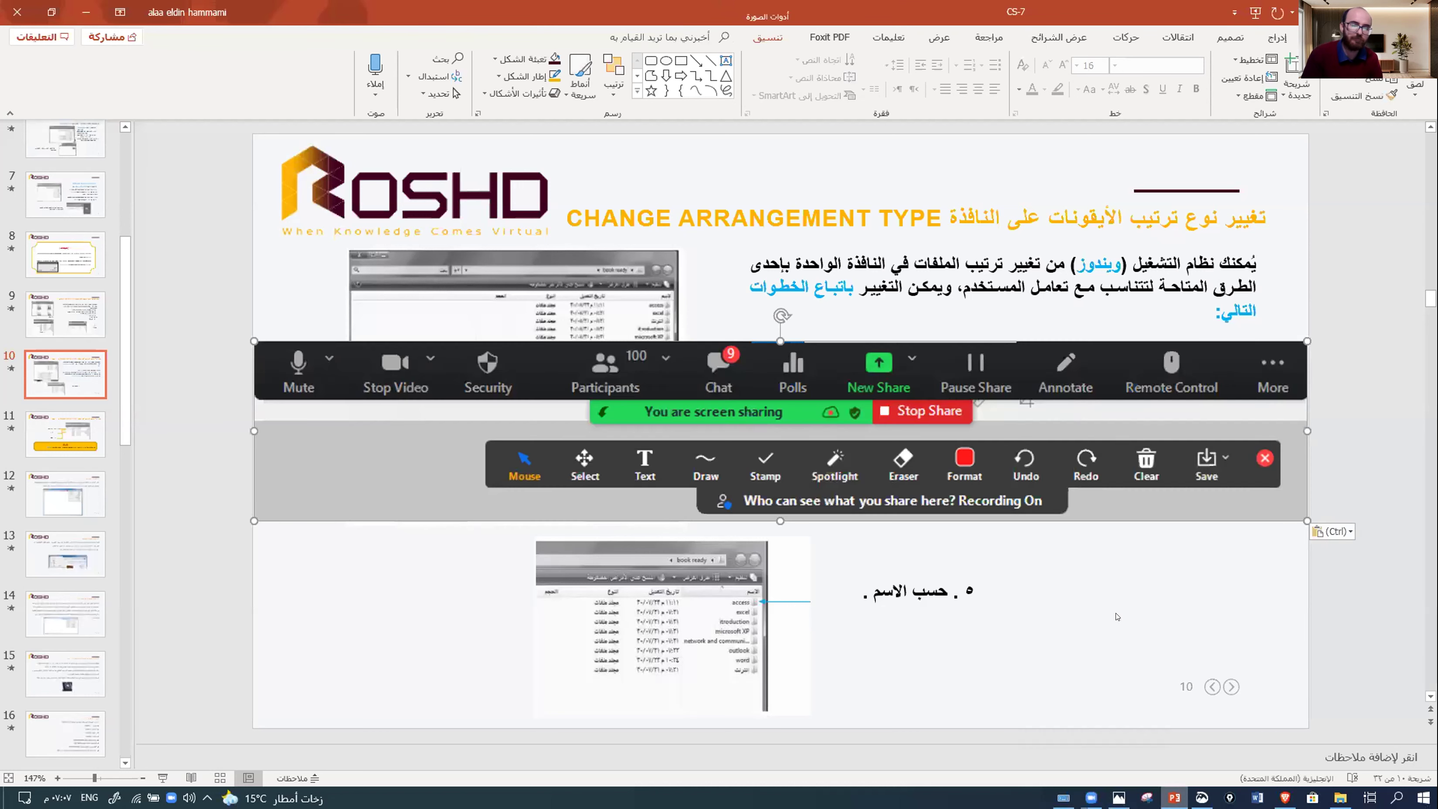
- Shrink, flip and rotate the pasted toolbar snip, placing it between the two folder pictures on slide 10
{"action": "left_click_drag", "start_coordinate": [864, 425], "coordinate": [705, 558]}
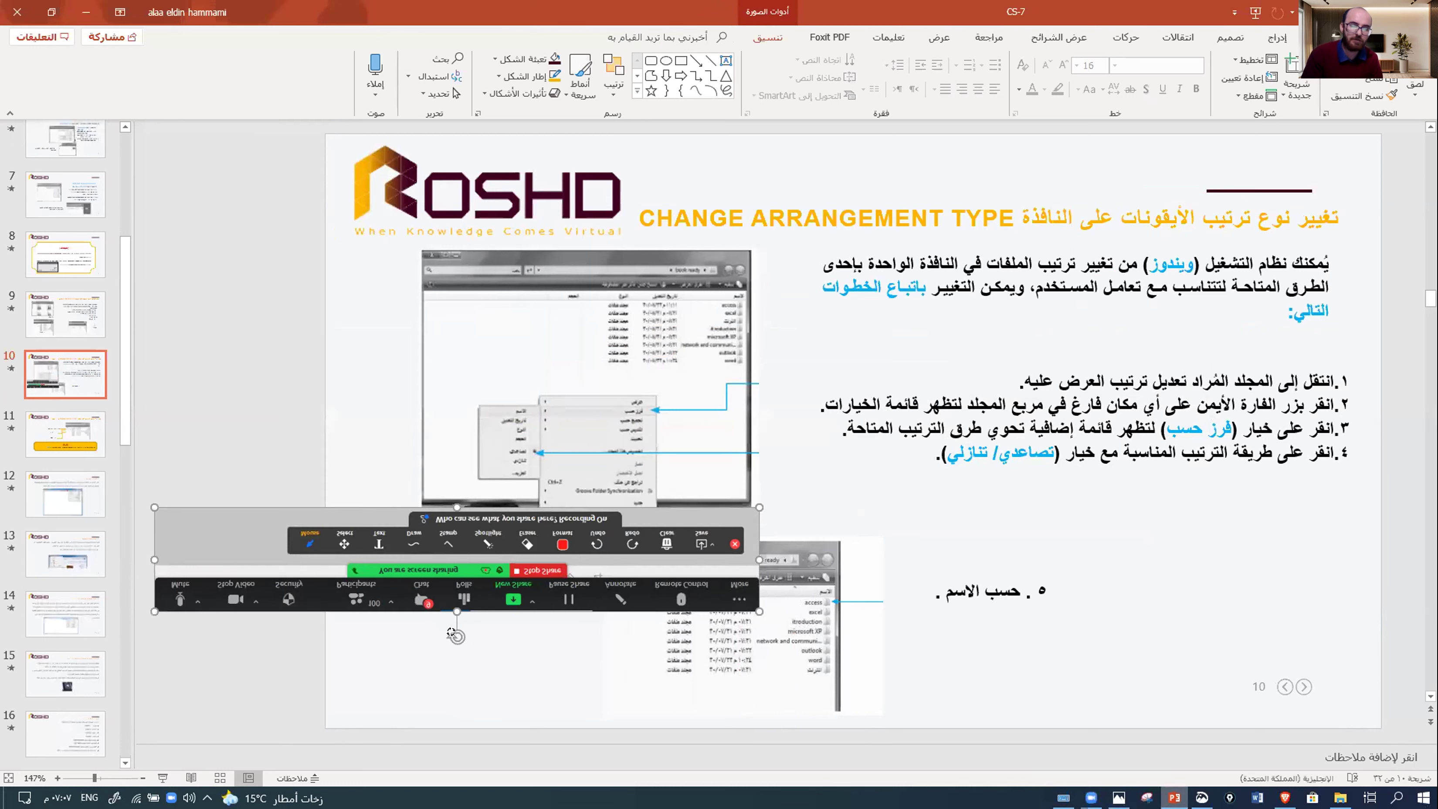
{"action": "left_click_drag", "start_coordinate": [456, 636], "coordinate": [699, 499]}
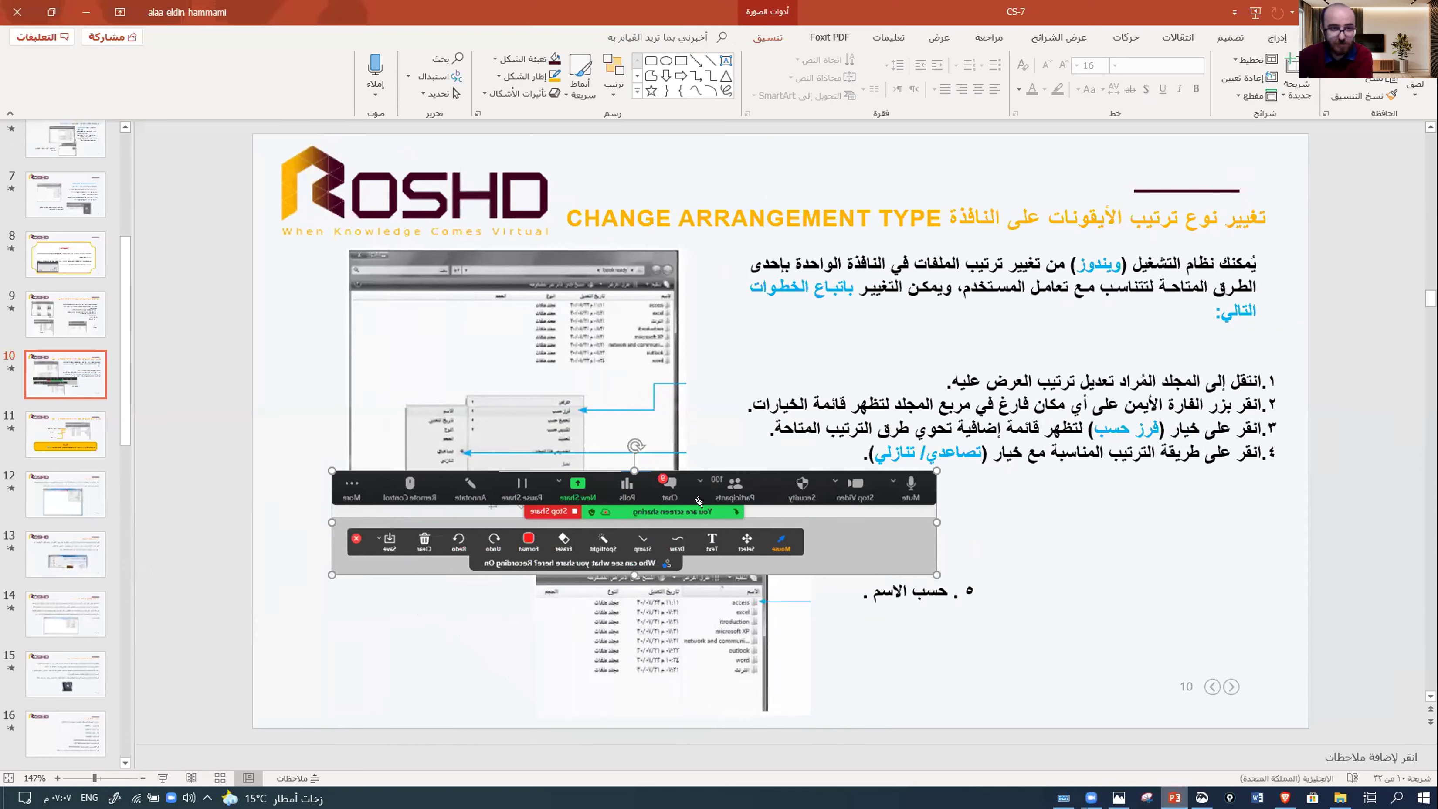
- Try a screen snip over the presentation window showing slide 10
{"action": "key", "text": "super+shift+s"}
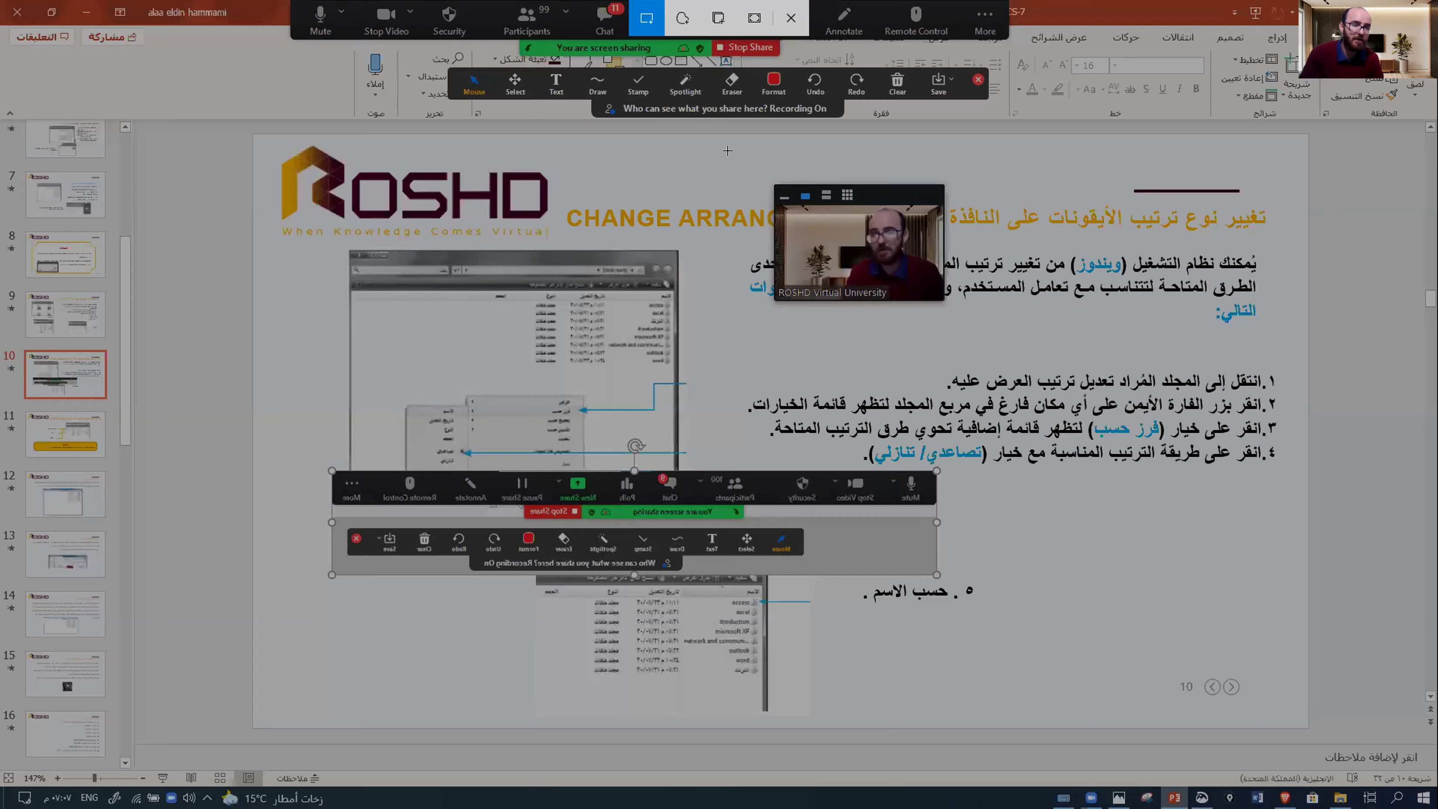
{"action": "key", "text": "Escape"}
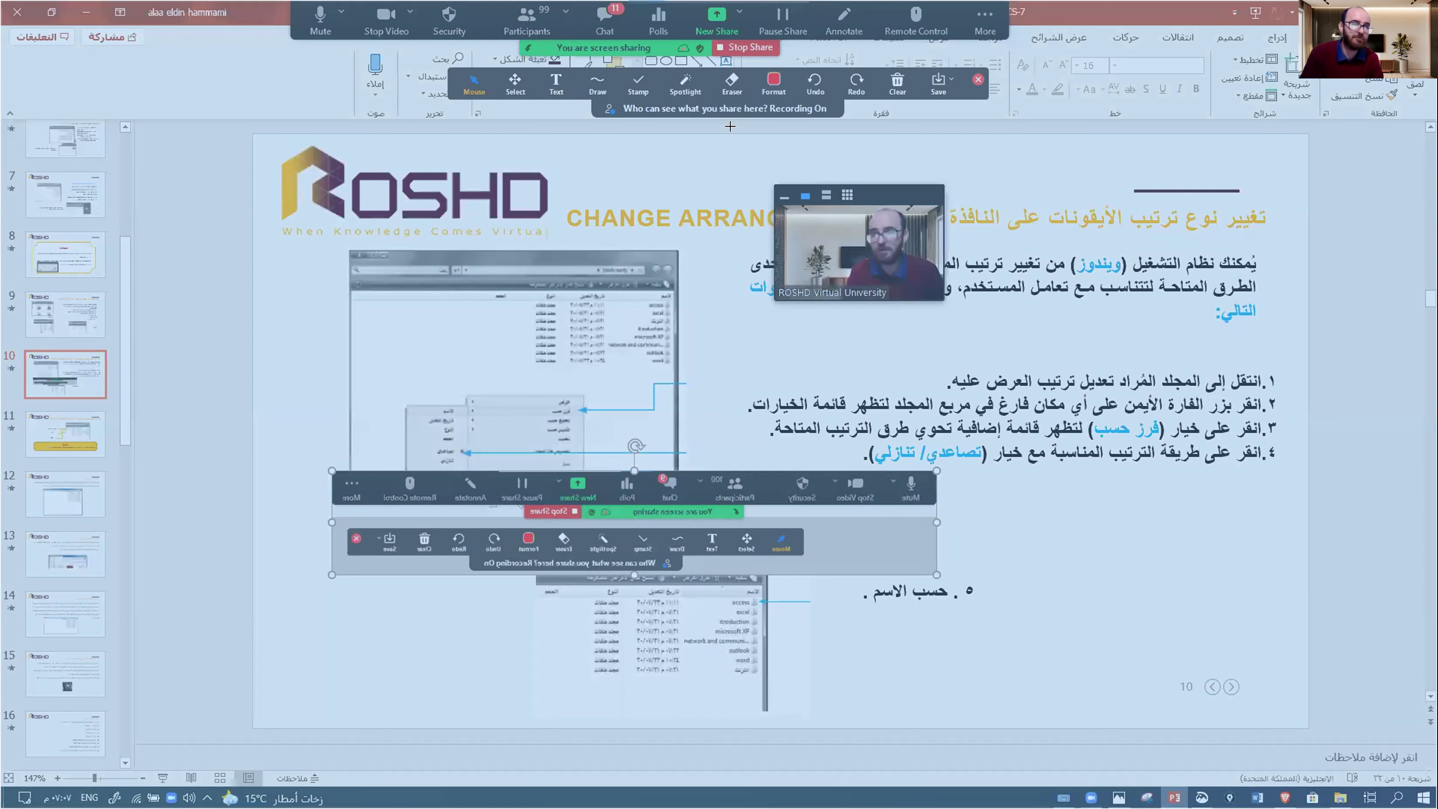
{"action": "double_click", "coordinate": [268, 4]}
{"action": "left_click_drag", "start_coordinate": [481, 161], "coordinate": [372, 1]}
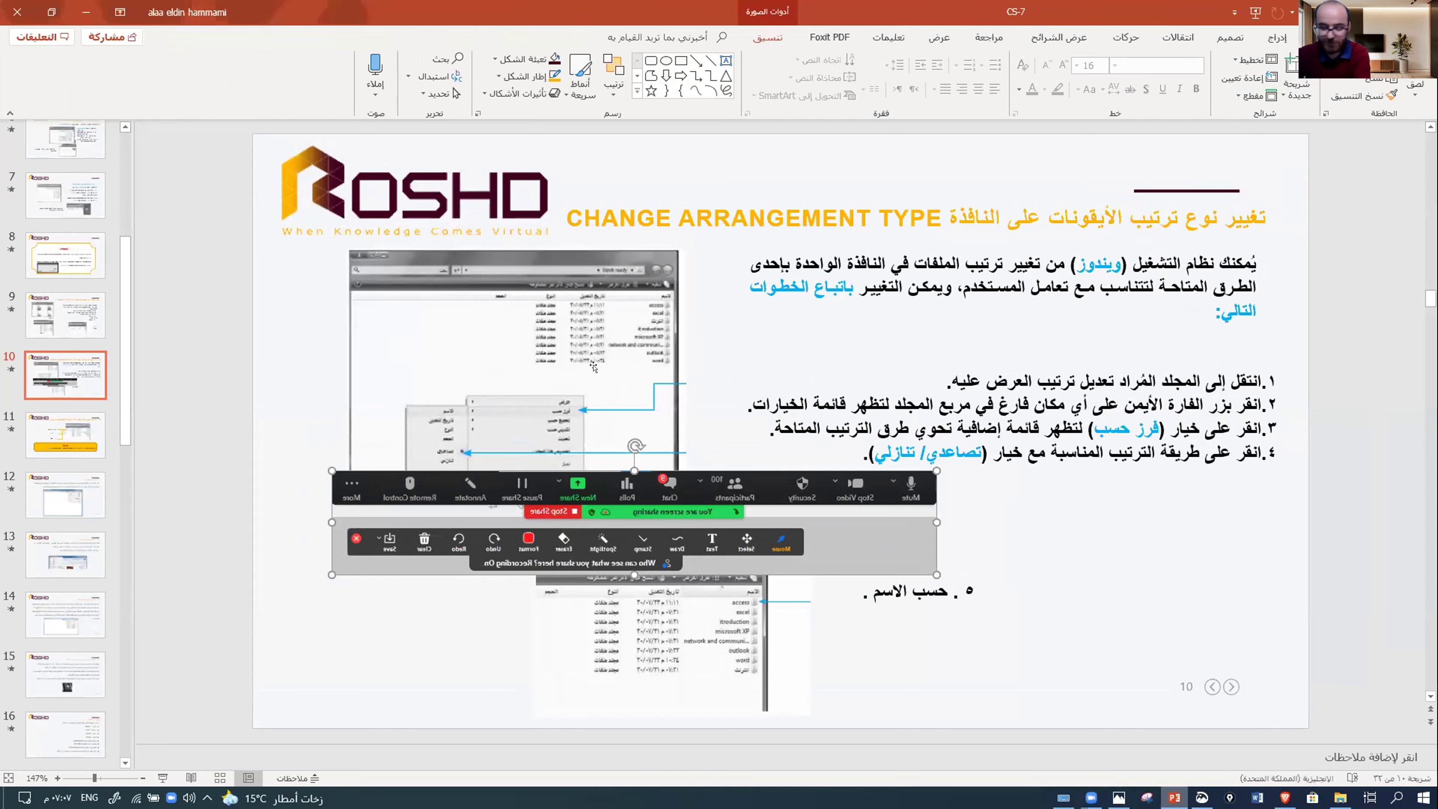
- Paste a freeform snip of the presentation window onto slide 10 and delete the pasted picture
{"action": "key", "text": "super+shift+s"}
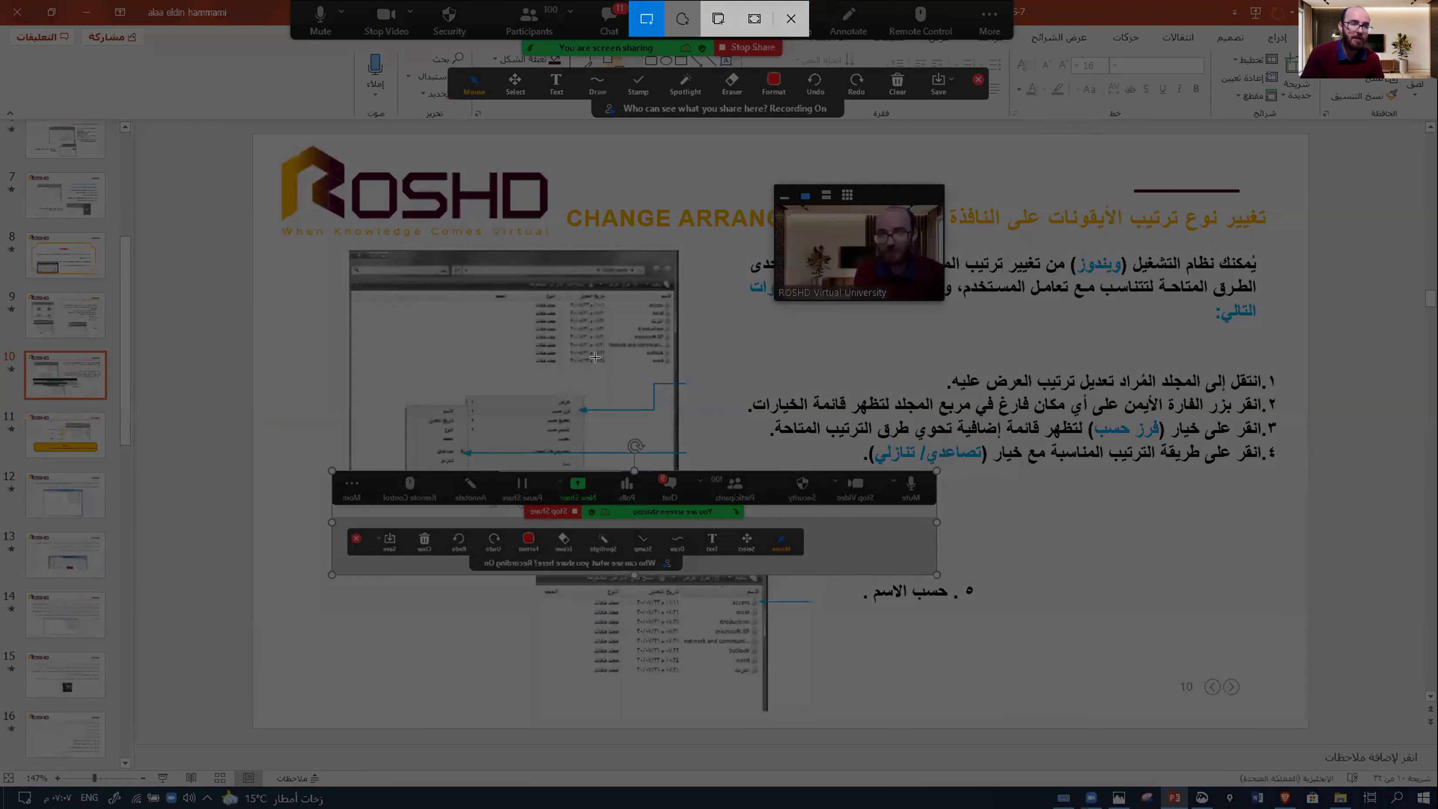
{"action": "mouse_move", "coordinate": [294, 2]}
{"action": "left_mouse_down"}
{"action": "mouse_move", "coordinate": [489, 52]}
{"action": "mouse_move", "coordinate": [1043, 4]}
{"action": "mouse_move", "coordinate": [1022, 159]}
{"action": "mouse_move", "coordinate": [872, 303]}
{"action": "mouse_move", "coordinate": [272, 419]}
{"action": "mouse_move", "coordinate": [2, 425]}
{"action": "left_mouse_up"}
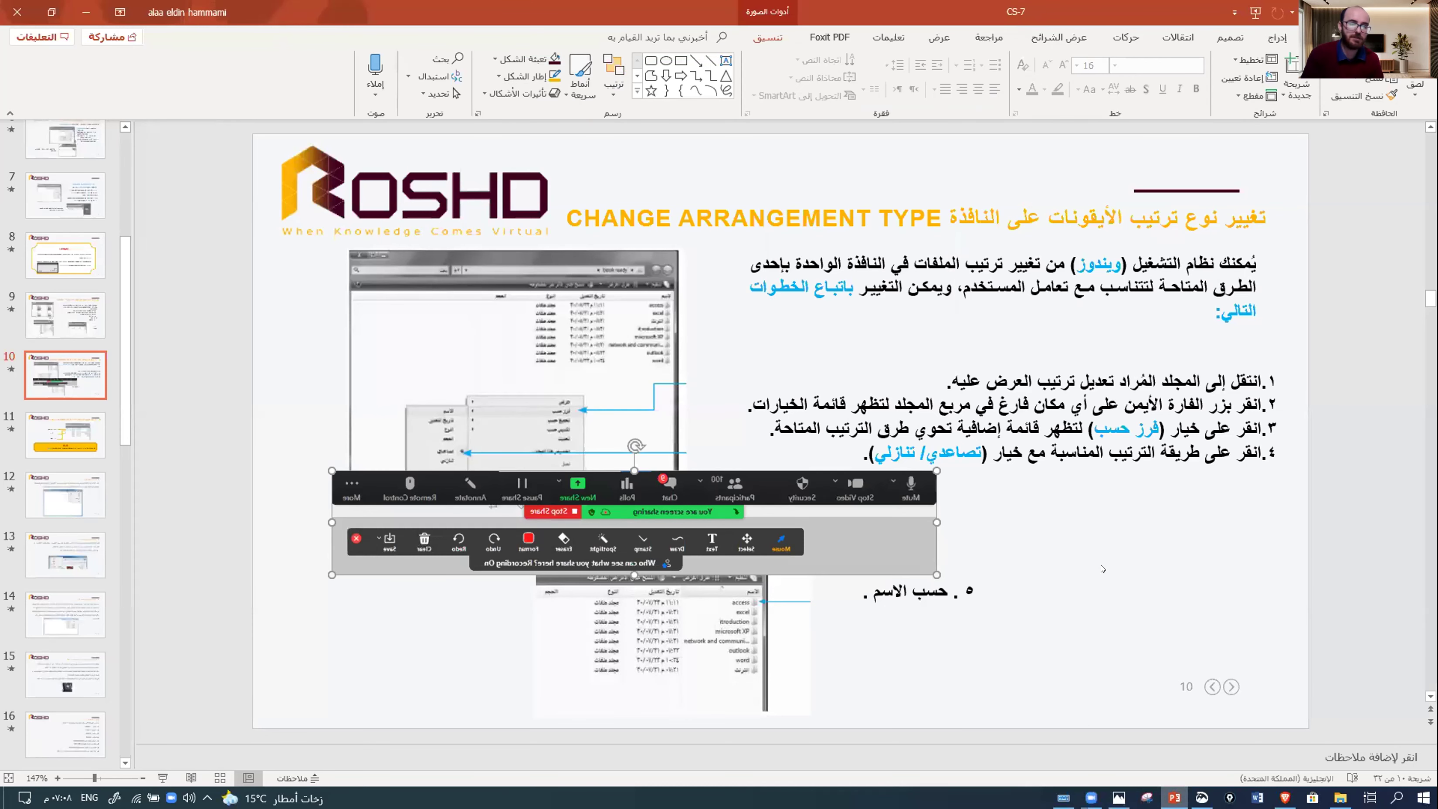
{"action": "right_click", "coordinate": [1041, 582]}
{"action": "left_click", "coordinate": [1050, 597]}
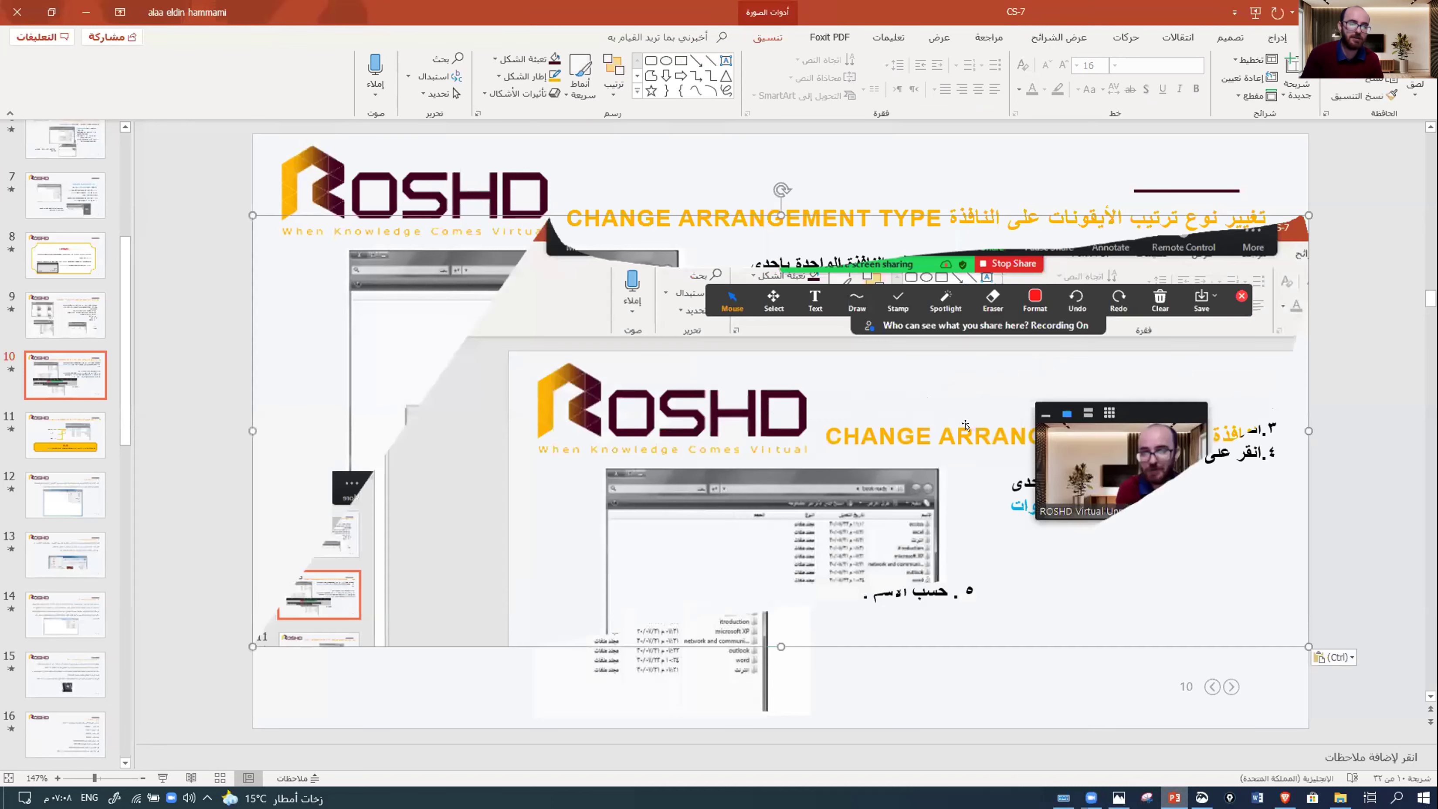
{"action": "mouse_move", "coordinate": [692, 413]}
{"action": "left_mouse_down"}
{"action": "mouse_move", "coordinate": [443, 499]}
{"action": "mouse_move", "coordinate": [634, 504]}
{"action": "mouse_move", "coordinate": [692, 415]}
{"action": "left_mouse_up"}
{"action": "left_click", "coordinate": [693, 417]}
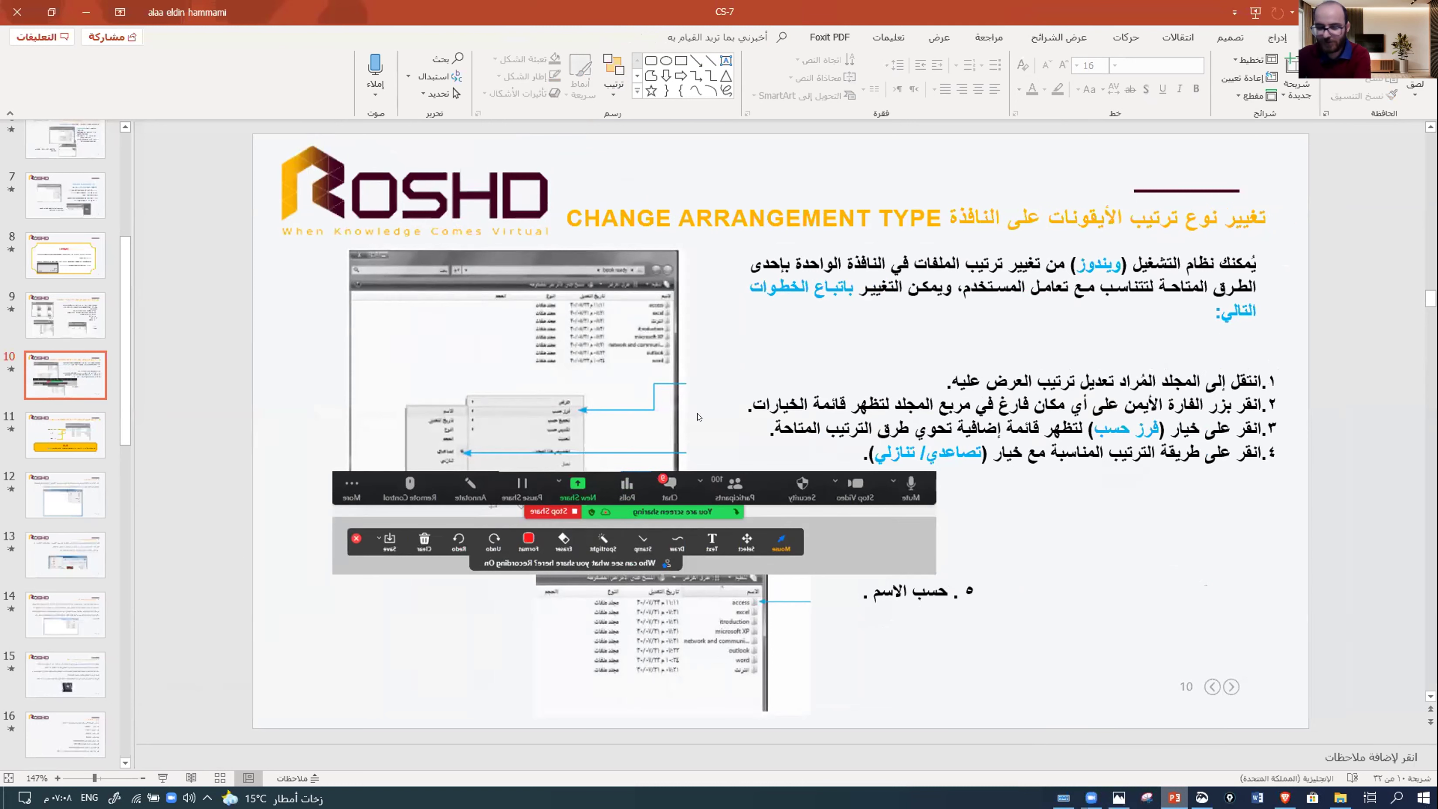
- Take a window snip of the presentation, paste it onto slide 10 and undo the paste
{"action": "key", "text": "super+shift+s"}
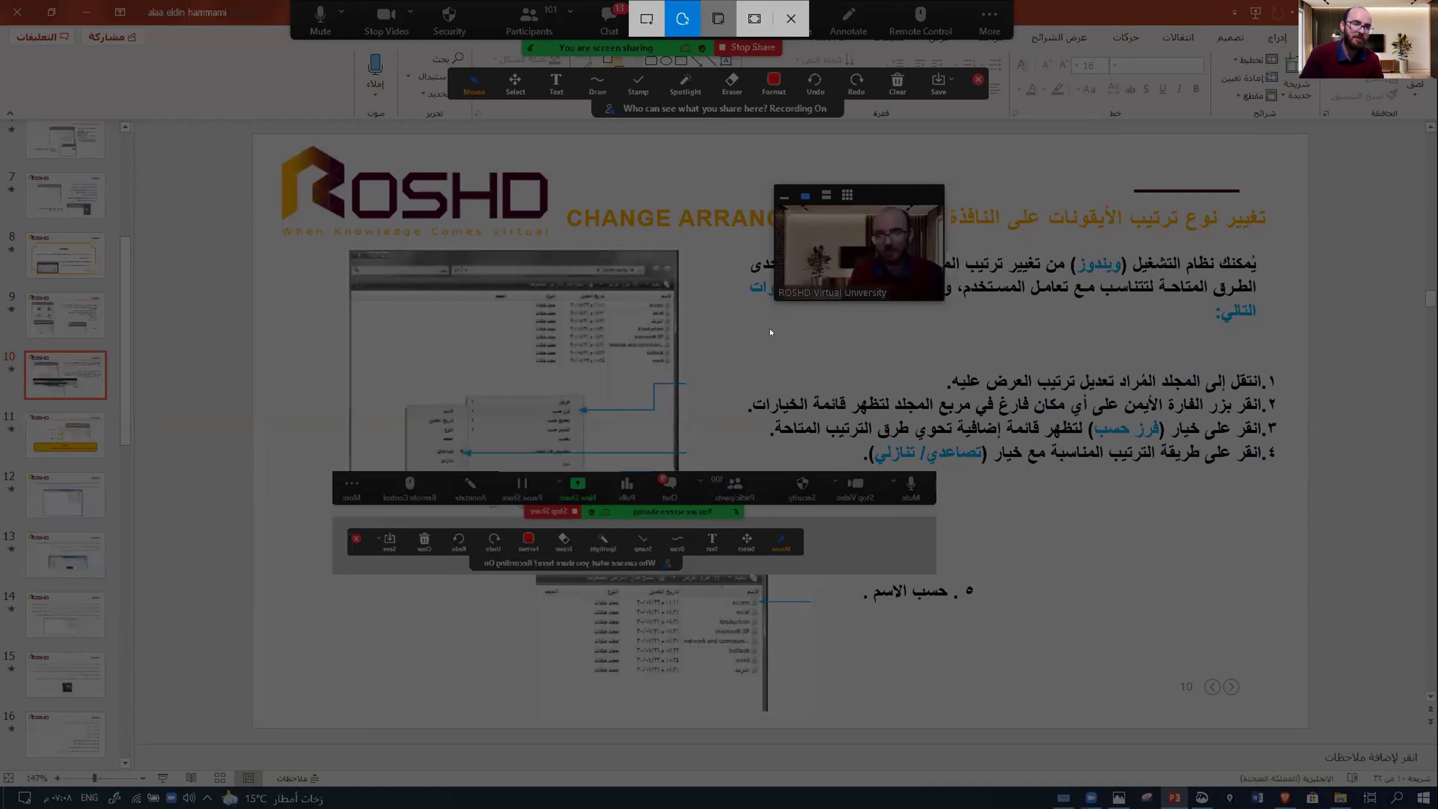
{"action": "left_click", "coordinate": [719, 19]}
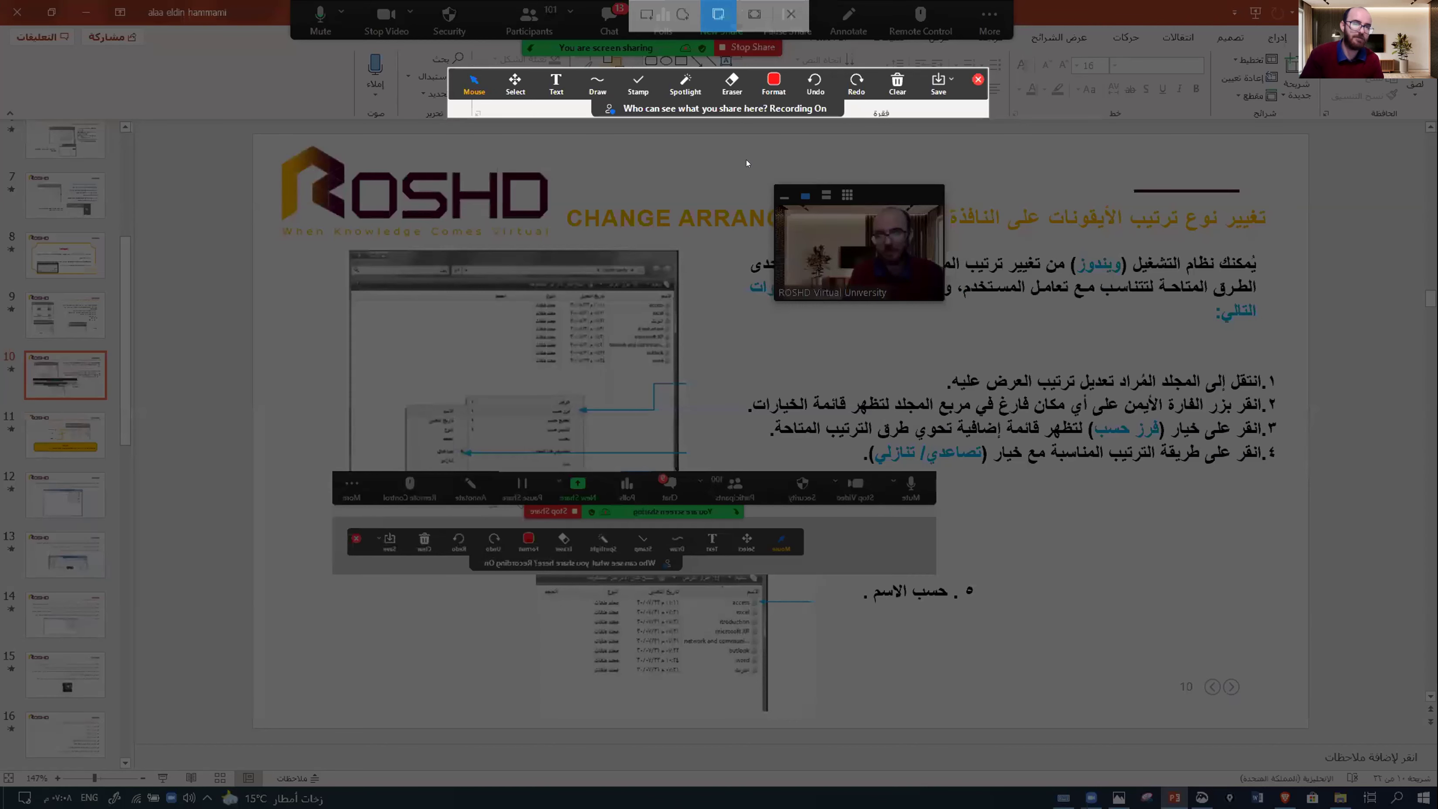
{"action": "left_click", "coordinate": [988, 369]}
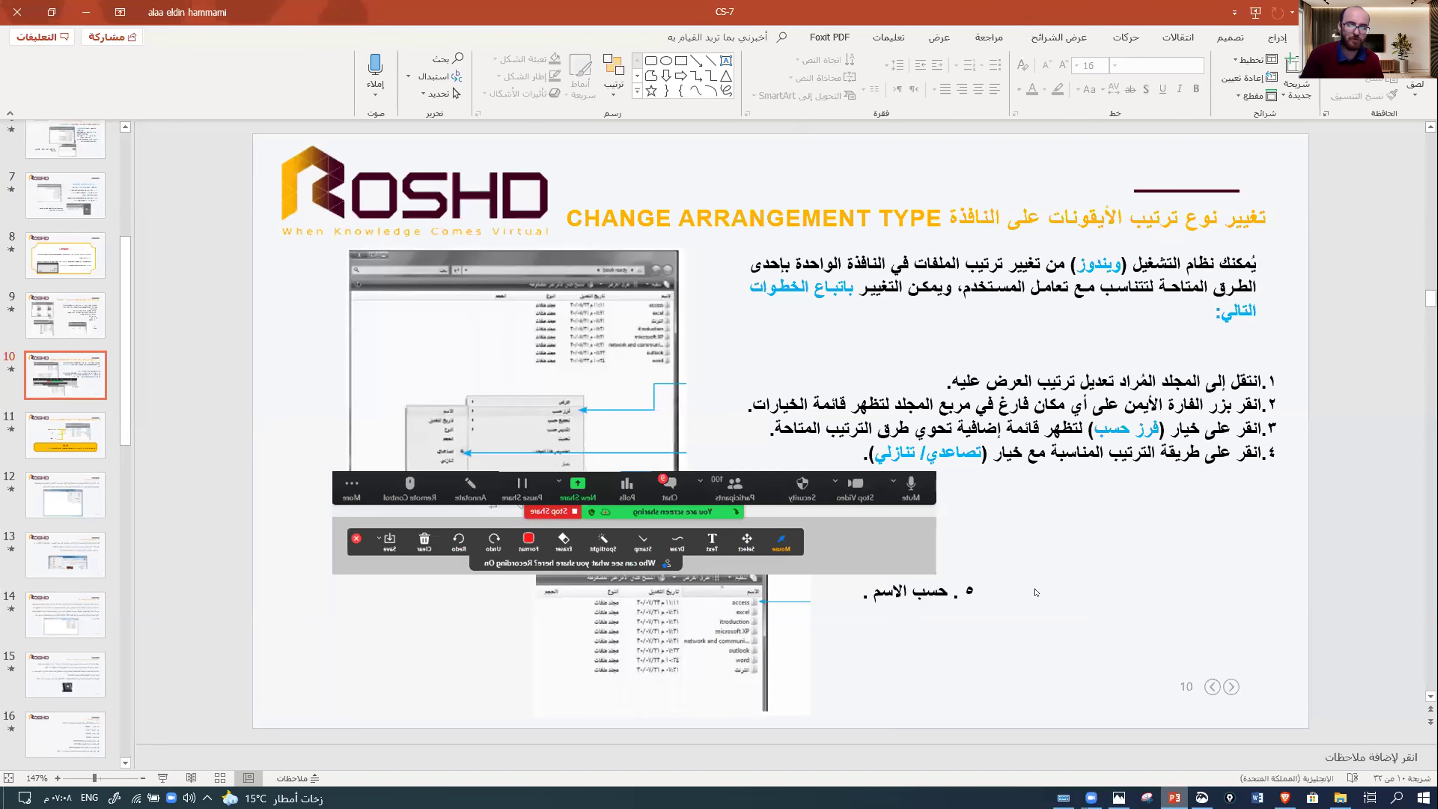
{"action": "key", "text": "ctrl+v"}
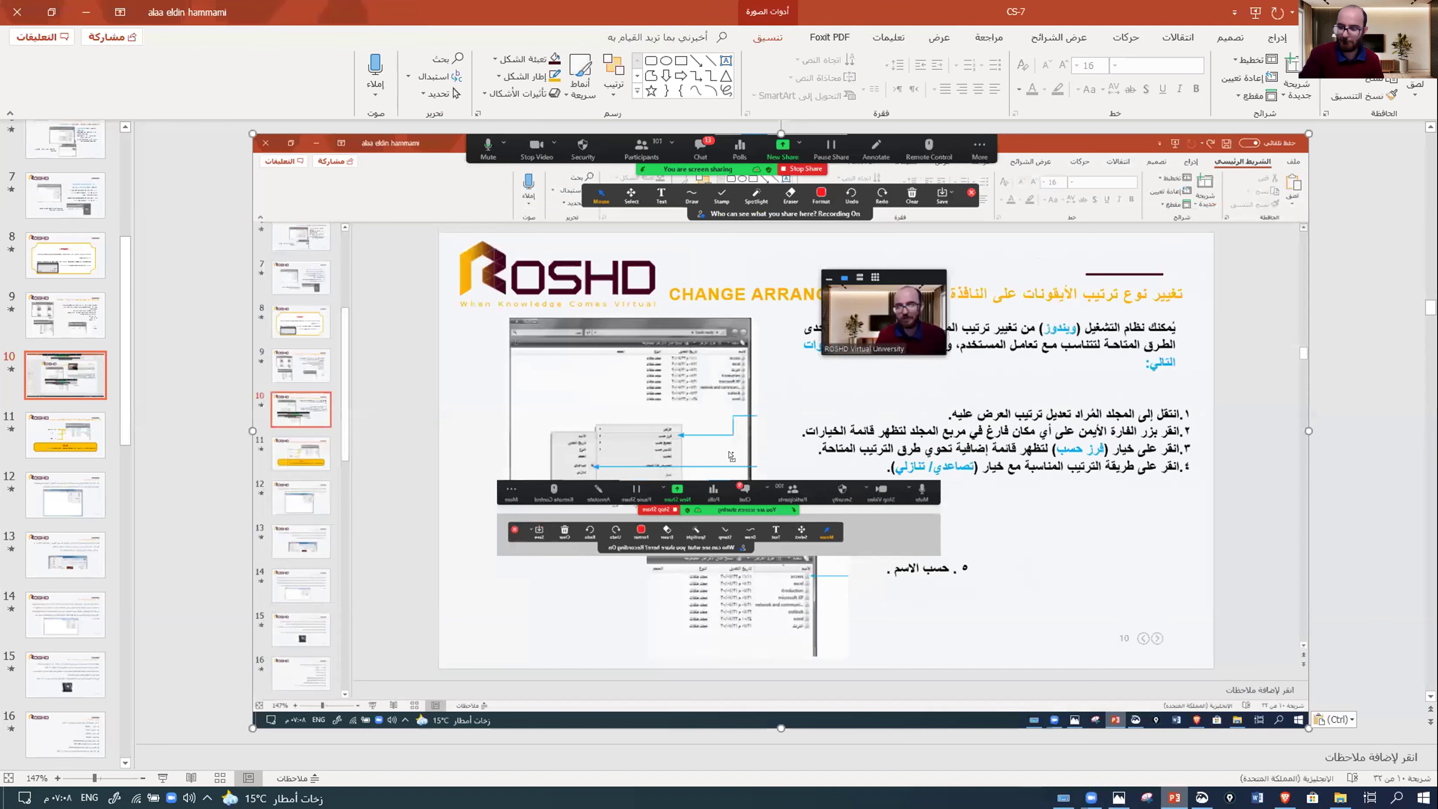
{"action": "key", "text": "ctrl+z"}
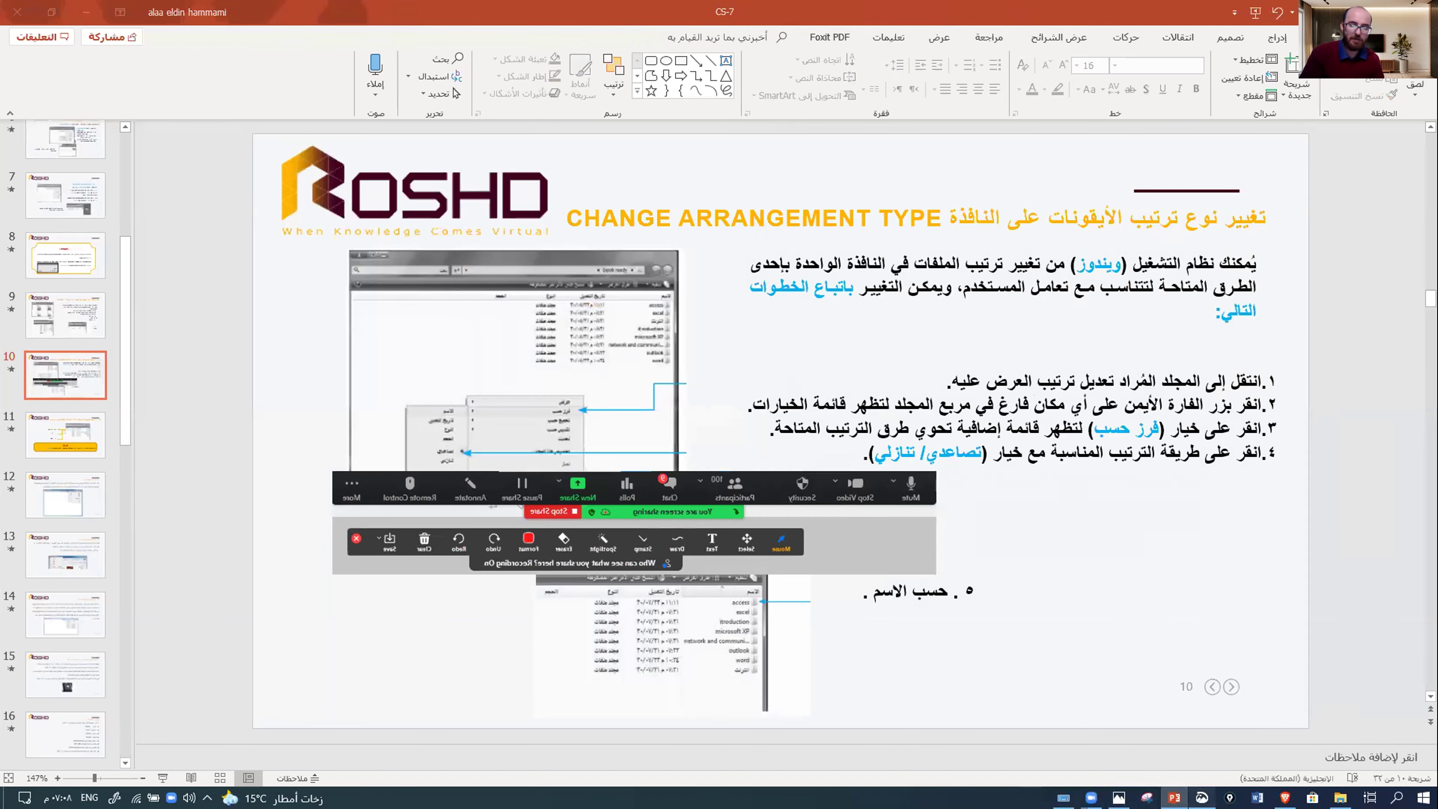
{"action": "left_click", "coordinate": [1201, 797]}
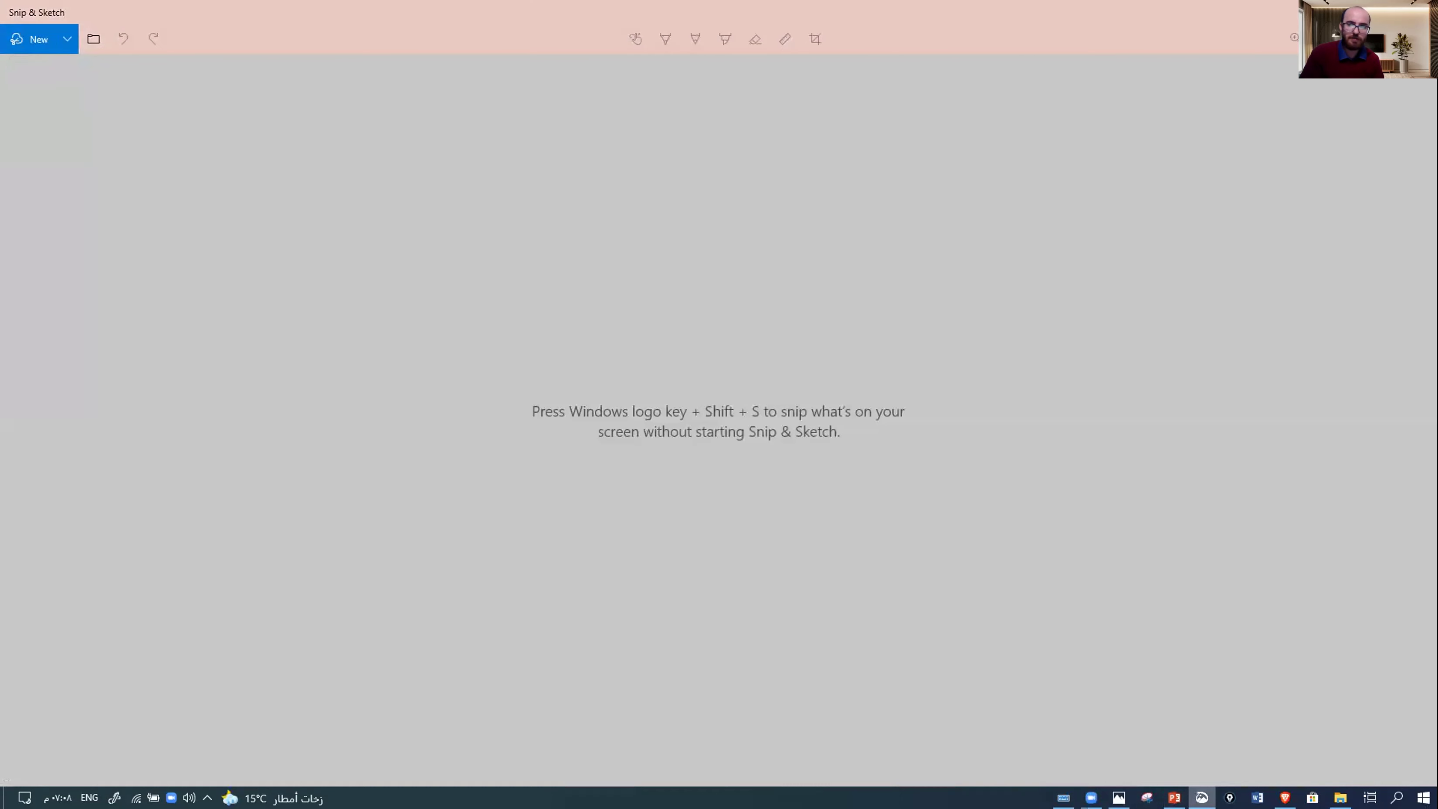
{"action": "key", "text": "alt+Tab"}
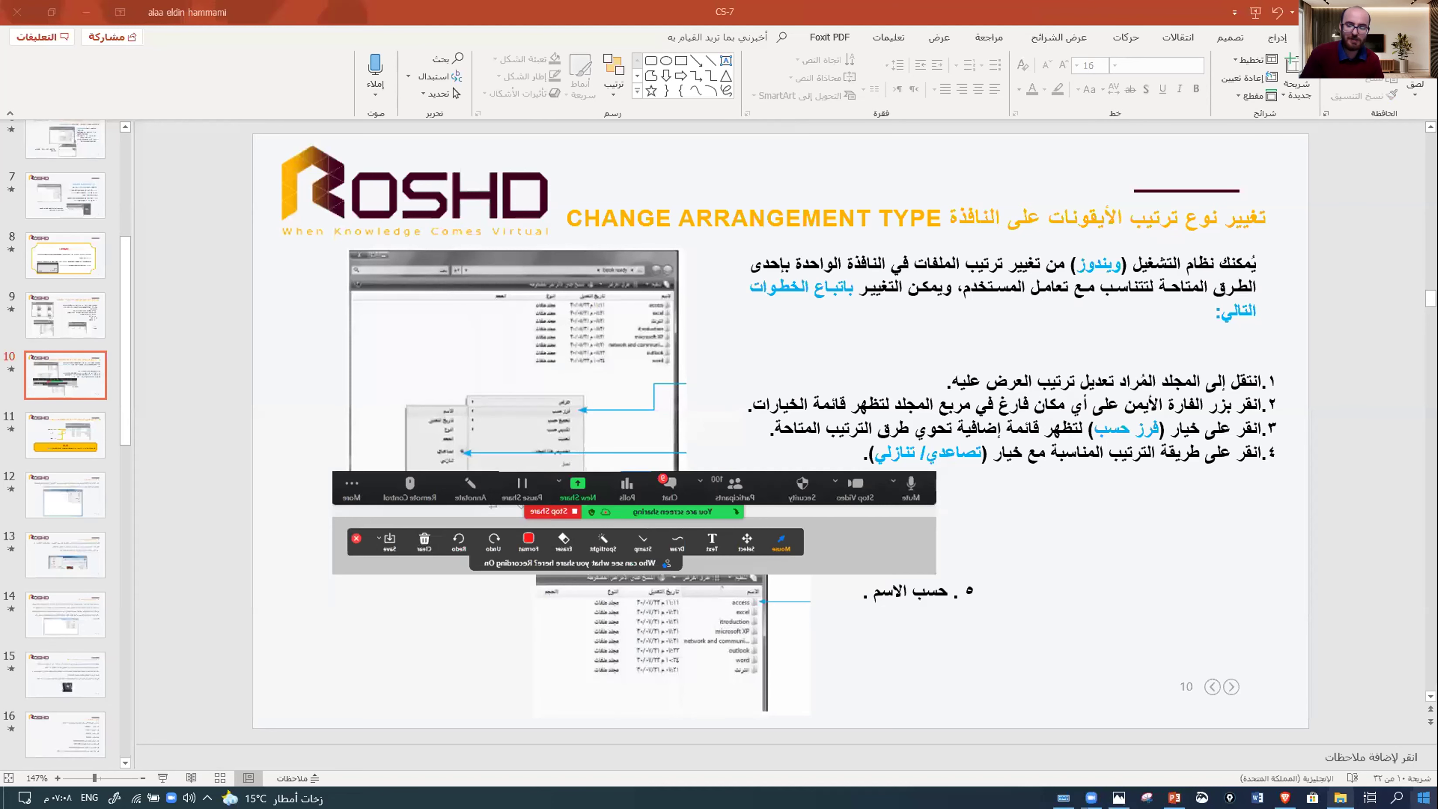
- Search Windows for "cut", open the clipboard settings and turn on clipboard history
{"action": "left_click", "coordinate": [1397, 797]}
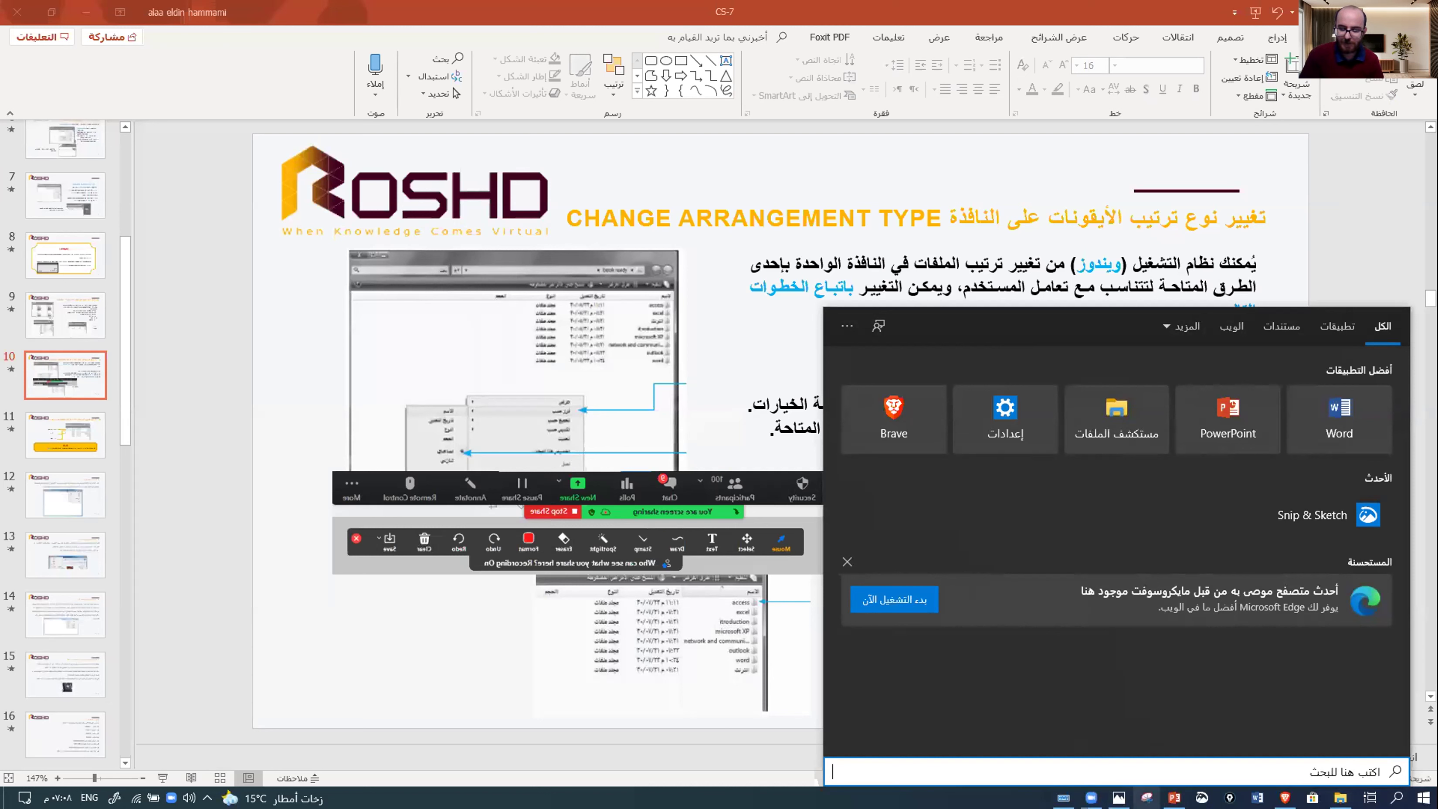
{"action": "type", "text": "cut"}
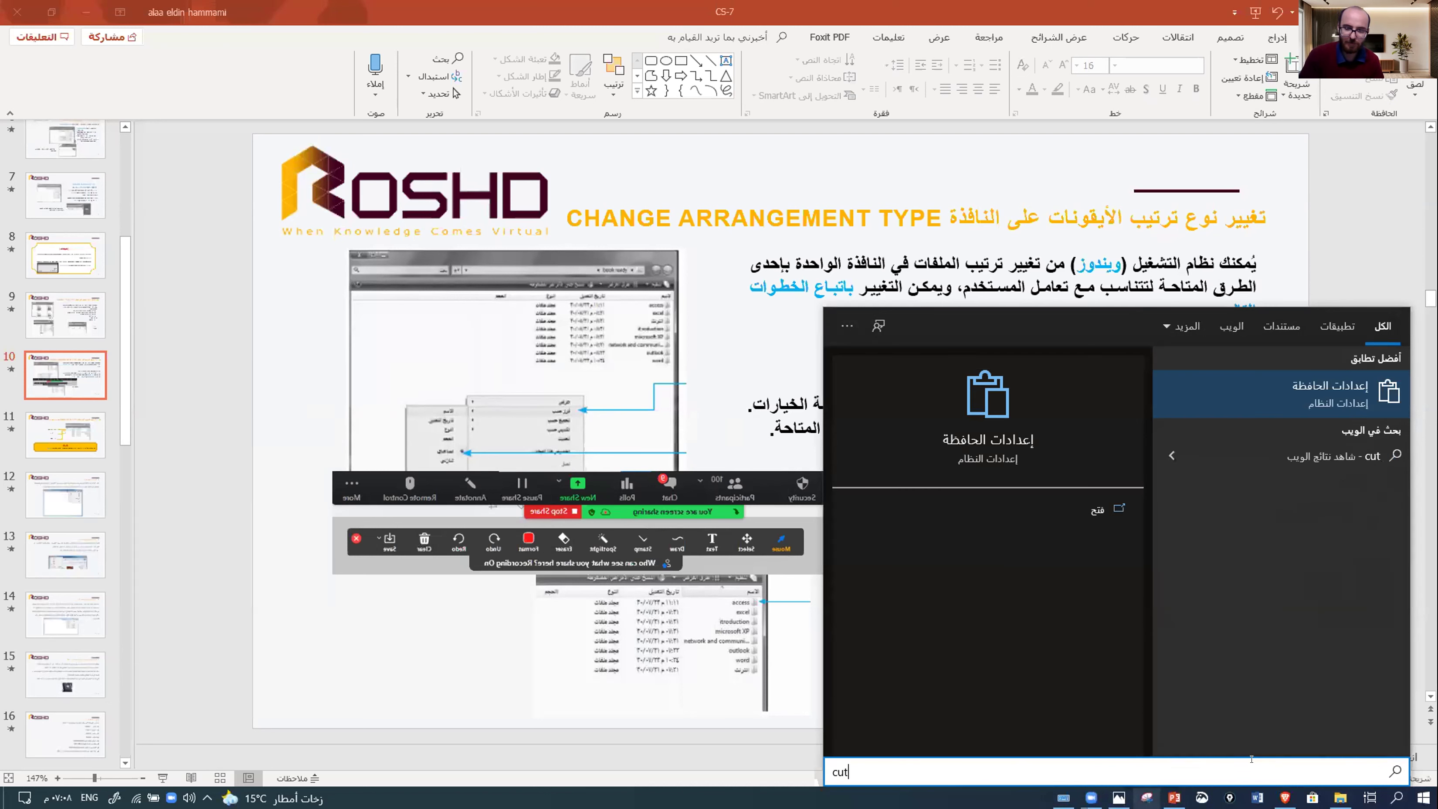
{"action": "left_click", "coordinate": [1312, 391]}
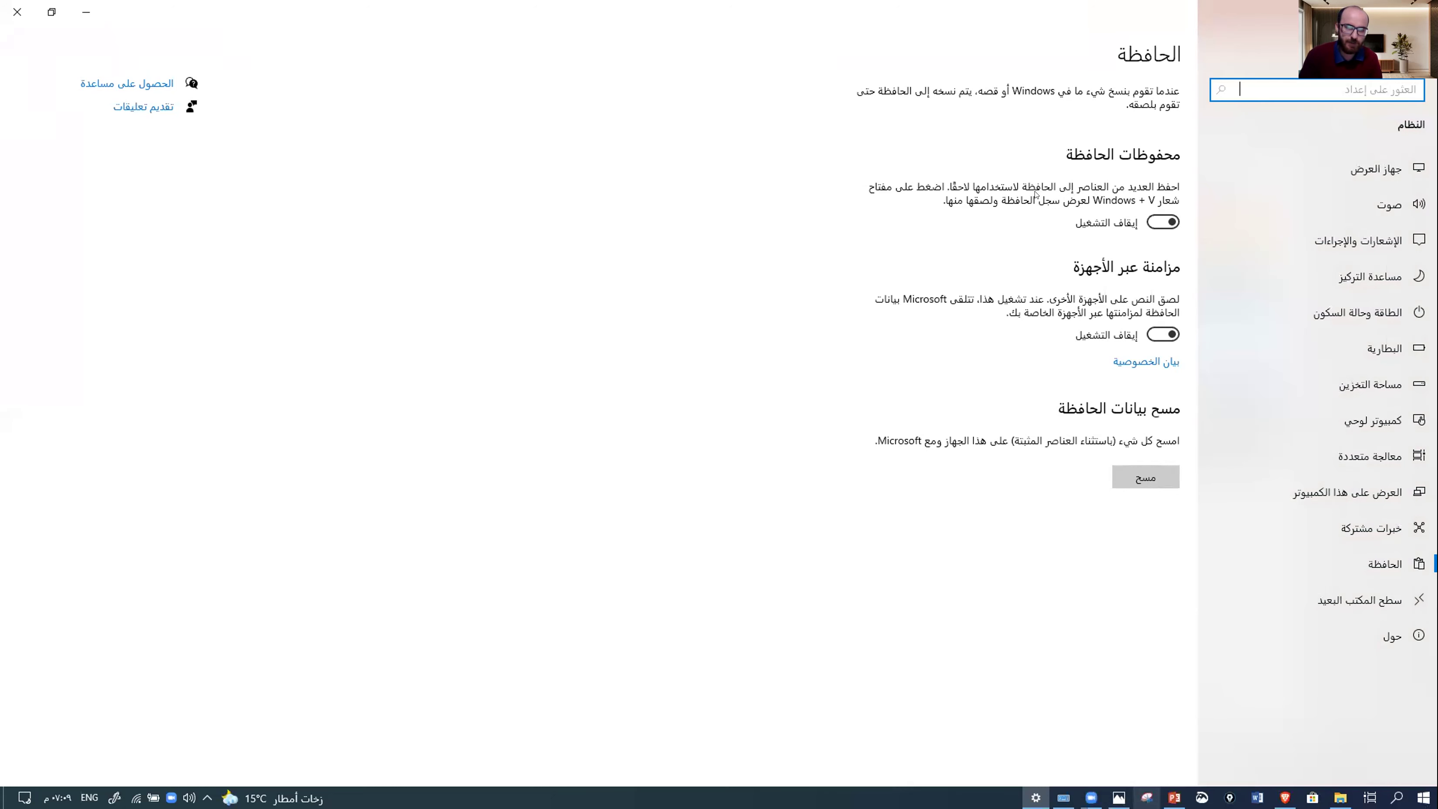
{"action": "left_click", "coordinate": [1158, 221]}
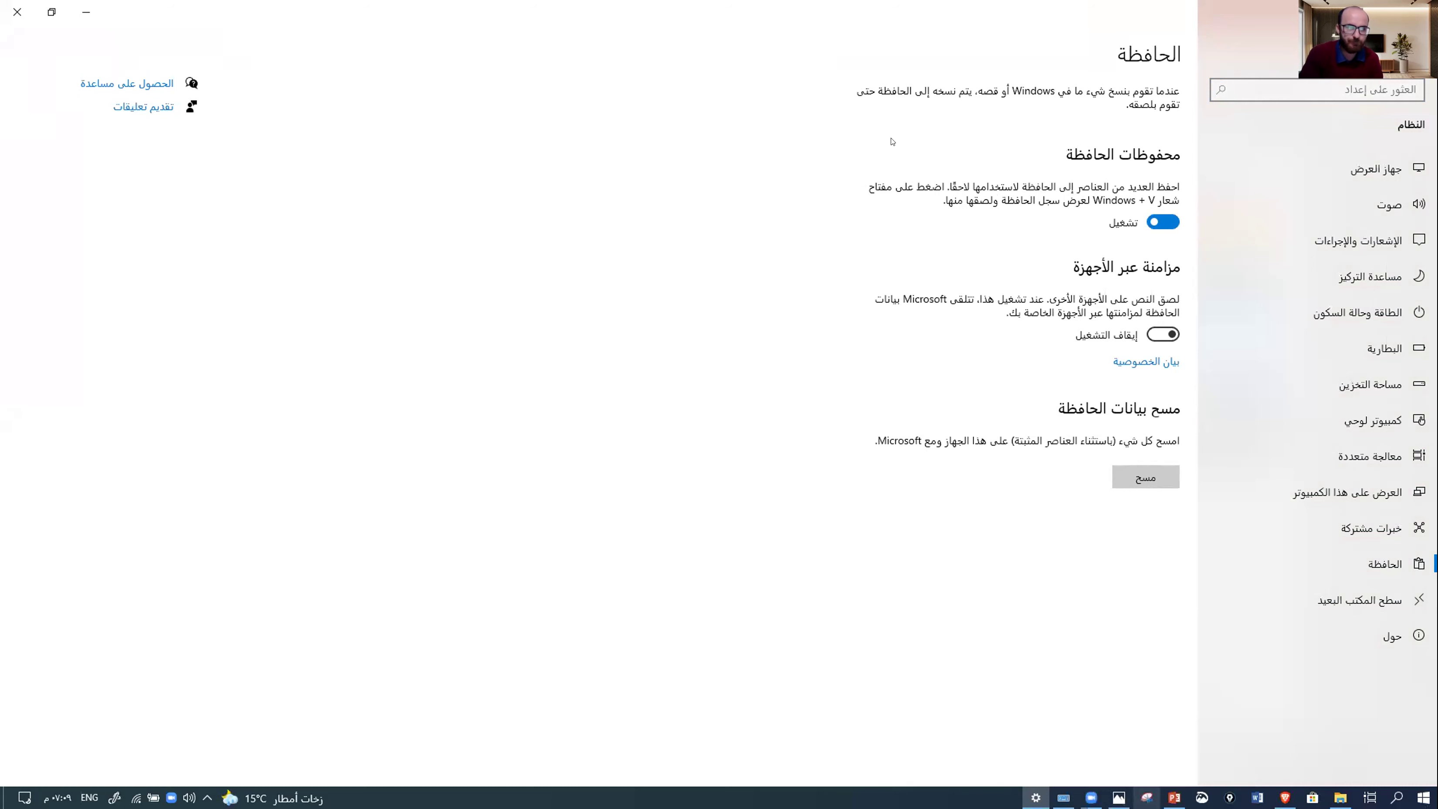
{"action": "key", "text": "alt+F4"}
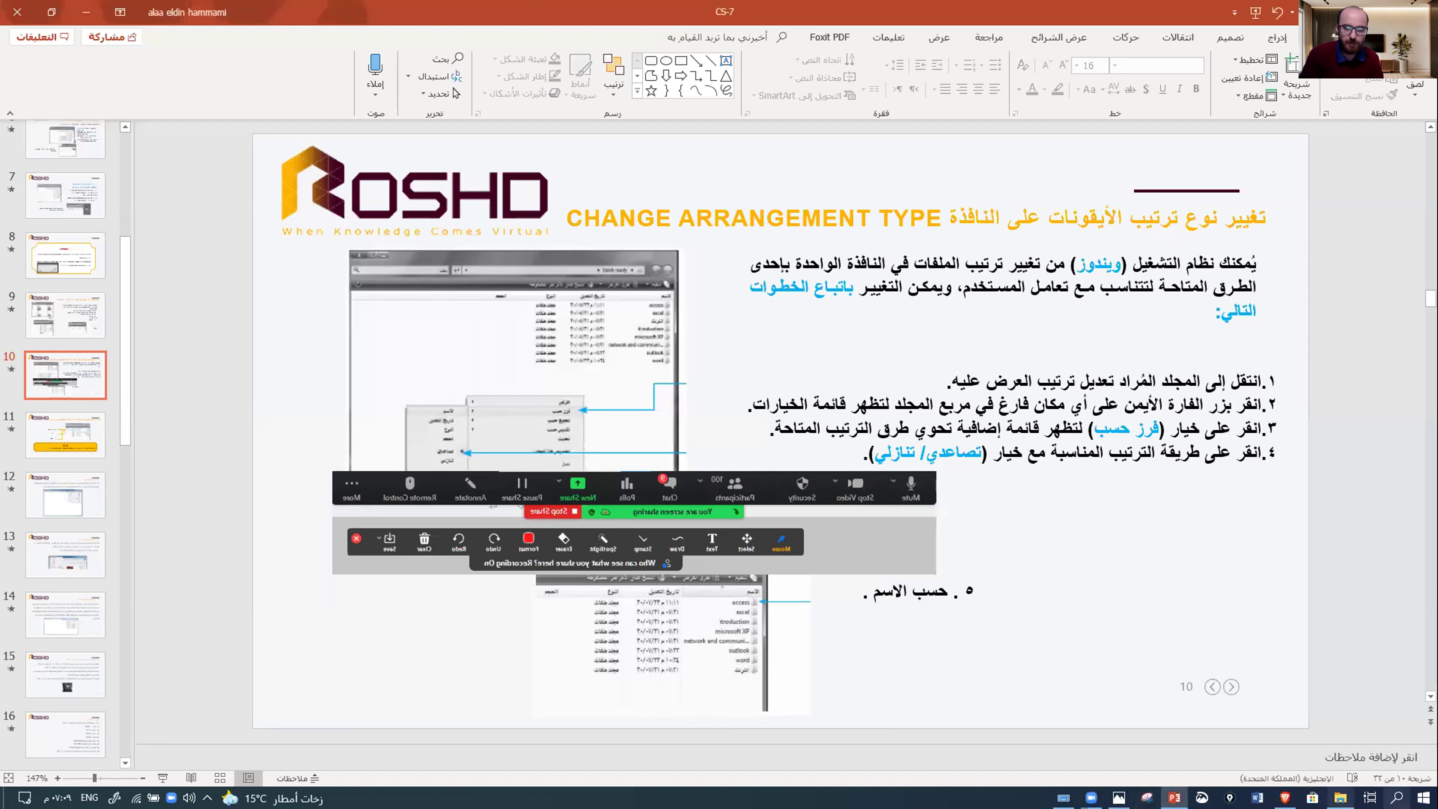
- Find the Snipping Tool (أداة القصاصة) in the Windows Accessories folder of installed programs and launch it
{"action": "left_click", "coordinate": [1397, 797]}
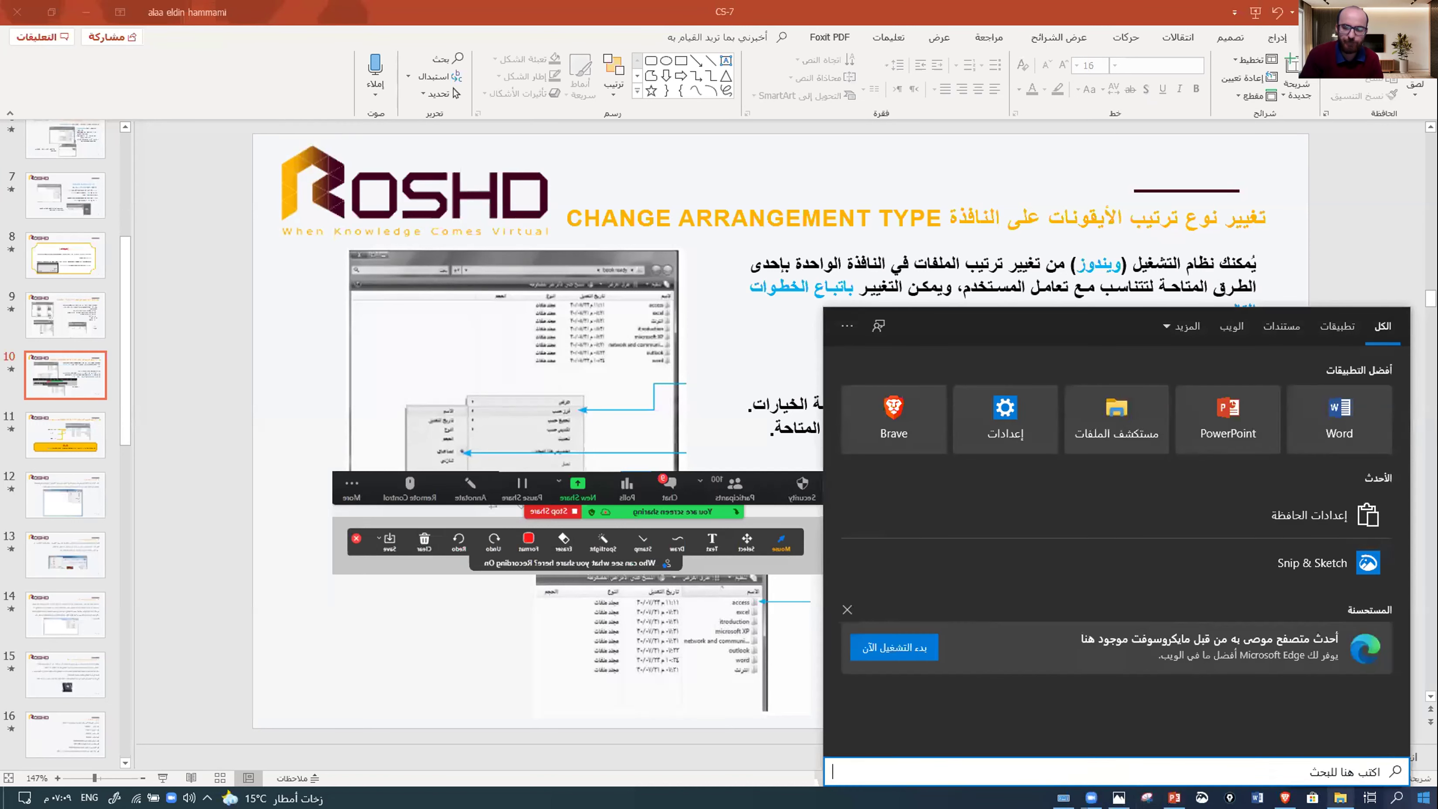
{"action": "left_click", "coordinate": [1423, 797]}
{"action": "scroll", "coordinate": [1294, 556], "scroll_direction": "down", "scroll_amount": 8}
{"action": "scroll", "coordinate": [1294, 557], "scroll_direction": "down", "scroll_amount": 10}
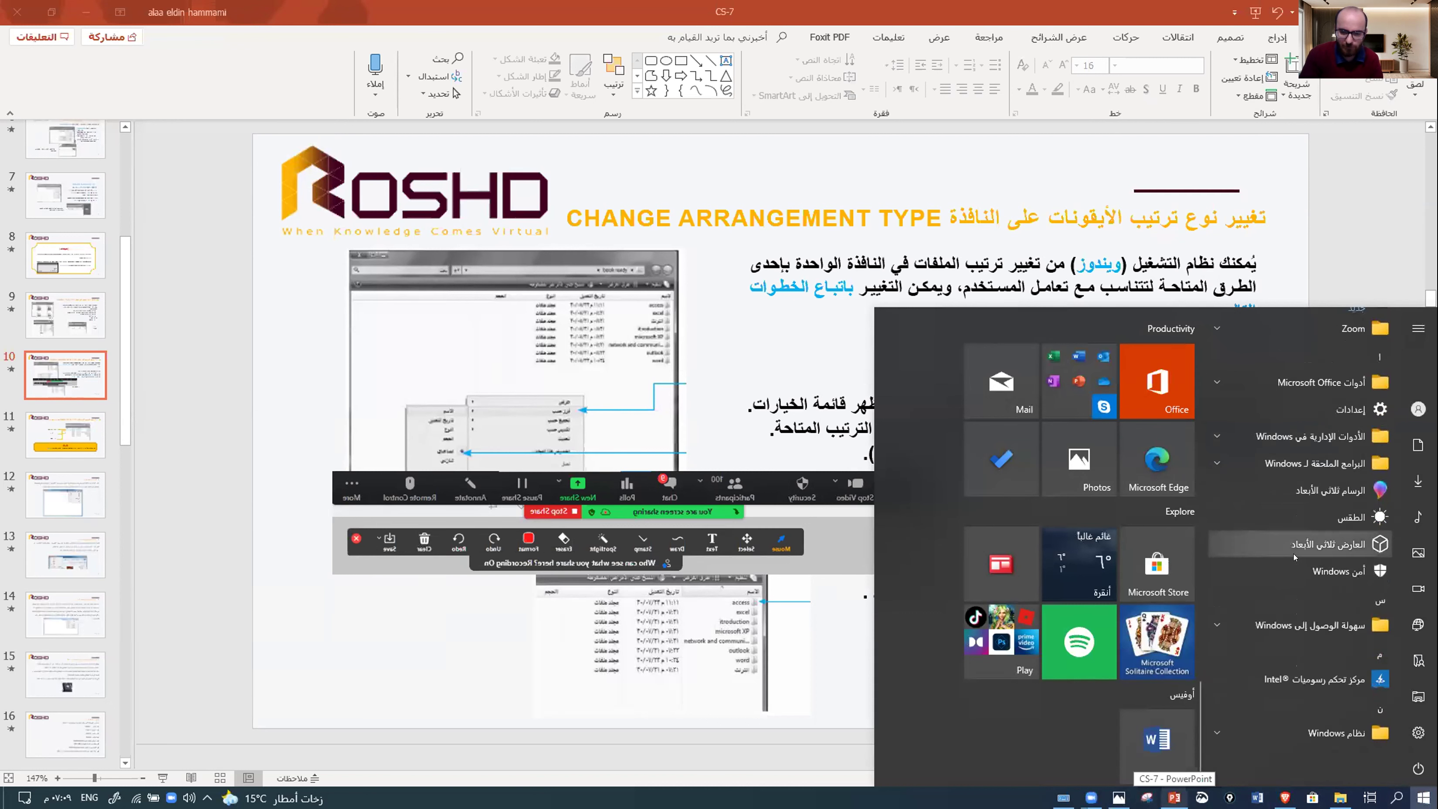
{"action": "scroll", "coordinate": [1294, 570], "scroll_direction": "up", "scroll_amount": 2}
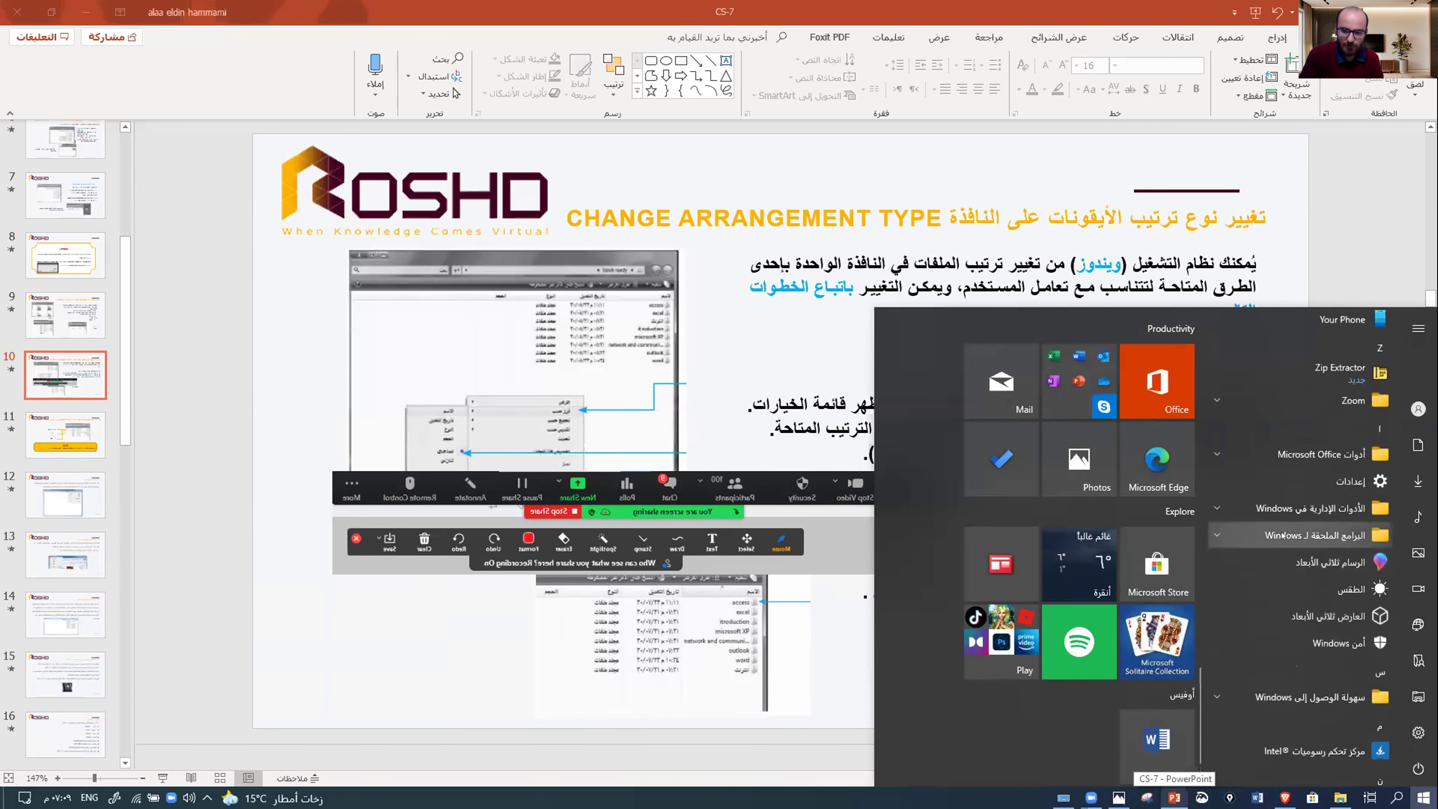
{"action": "left_click", "coordinate": [1297, 535]}
{"action": "scroll", "coordinate": [1276, 566], "scroll_direction": "down", "scroll_amount": 2}
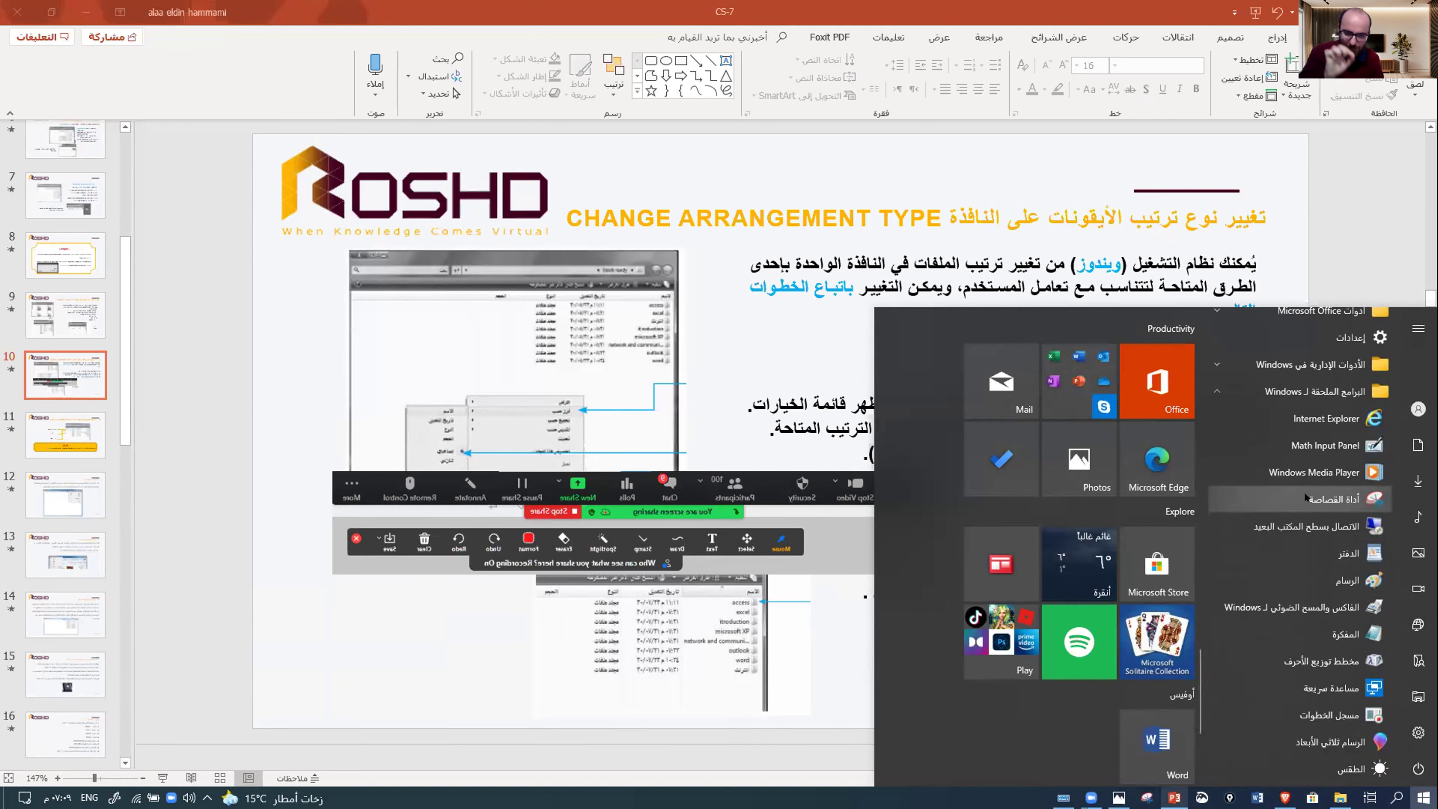
{"action": "left_click", "coordinate": [1304, 491]}
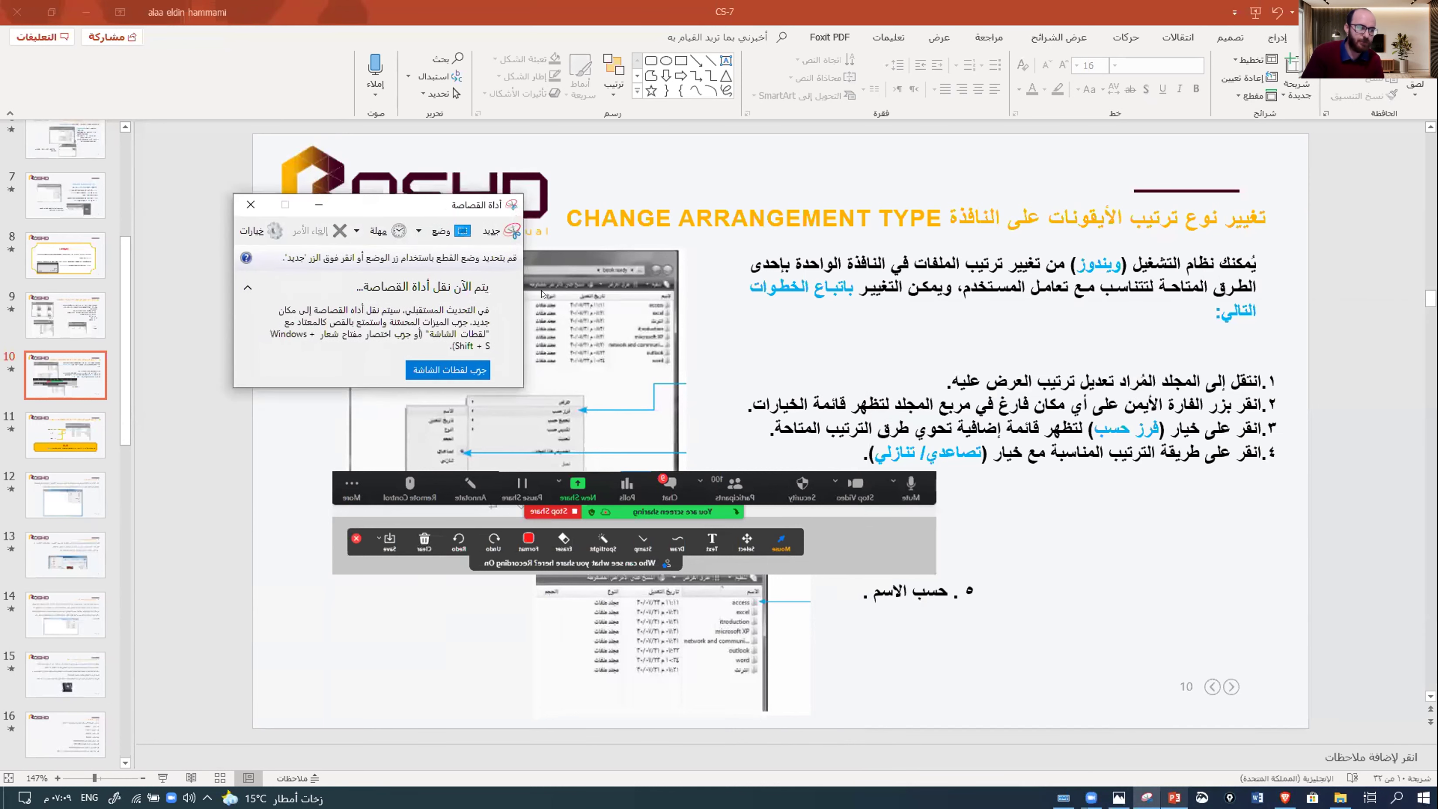
- Capture a new rectangular snip of the Zoom meeting control bar with the Snipping Tool
{"action": "left_click_drag", "start_coordinate": [422, 189], "coordinate": [551, 301]}
{"action": "left_click", "coordinate": [603, 333]}
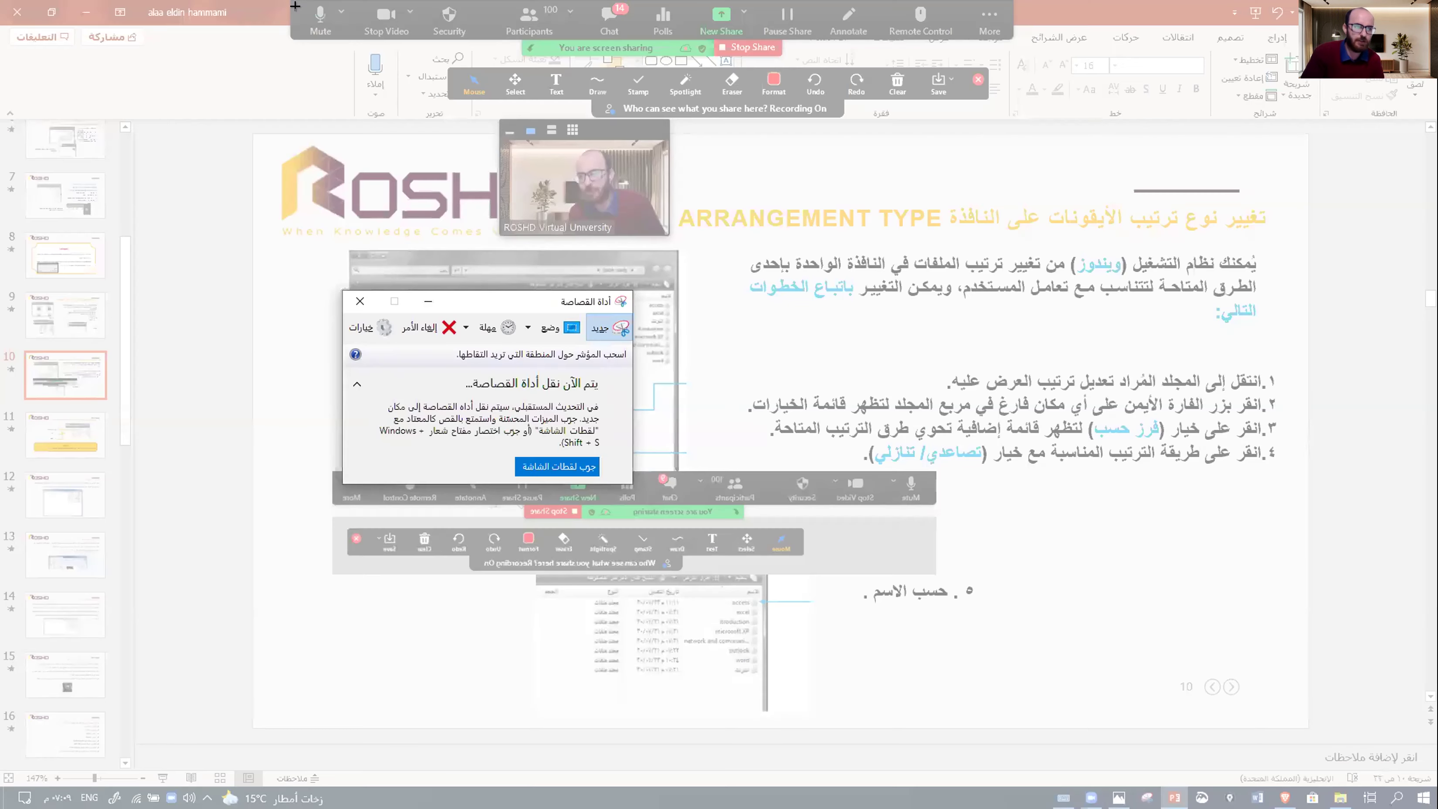
{"action": "left_click_drag", "start_coordinate": [288, 2], "coordinate": [1015, 37]}
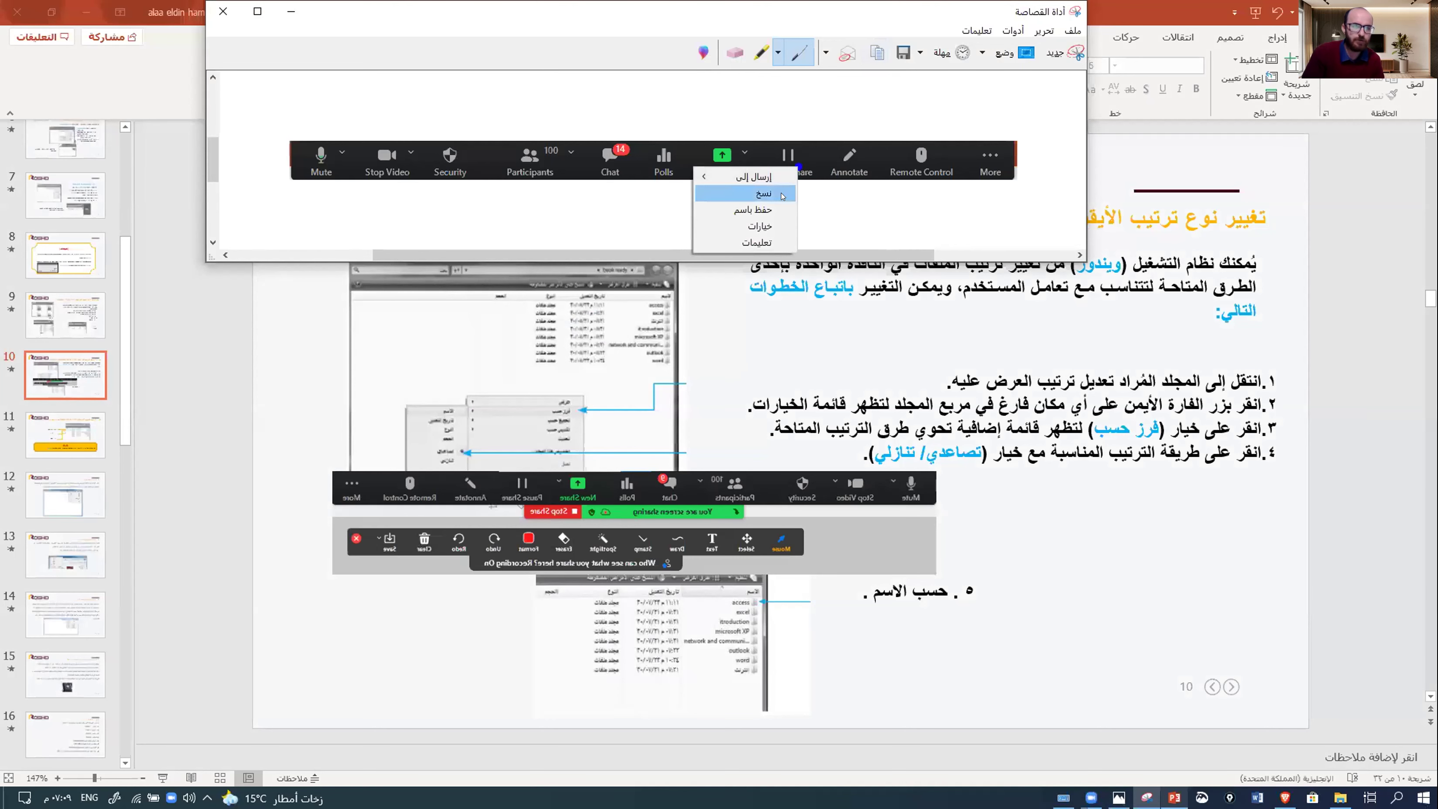
- Paste the copied Zoom control bar snip as a picture onto slide 10, reposition it and delete it
{"action": "left_click", "coordinate": [1118, 511]}
{"action": "right_click", "coordinate": [1118, 512]}
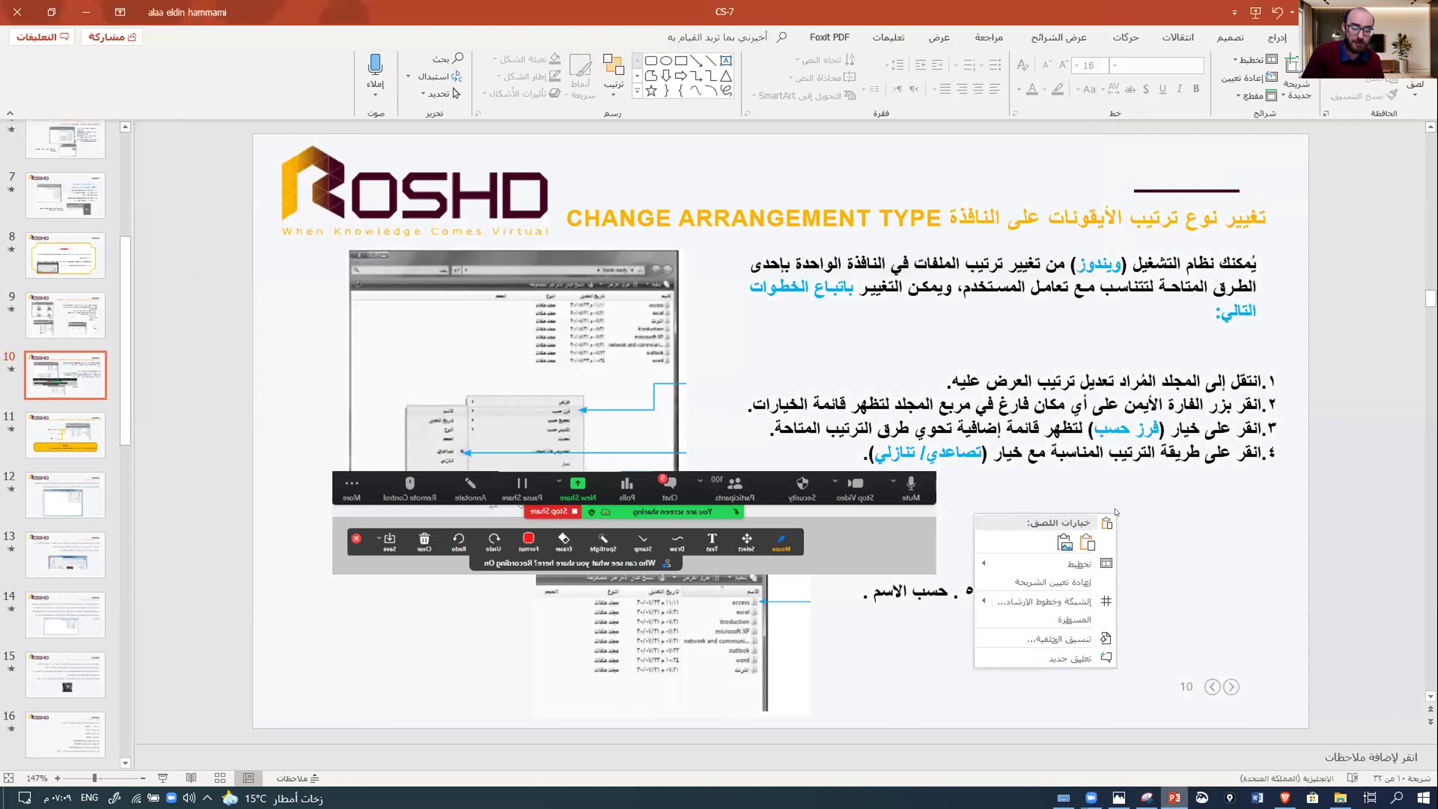
{"action": "left_click", "coordinate": [1064, 543]}
{"action": "left_click_drag", "start_coordinate": [1297, 416], "coordinate": [1046, 392]}
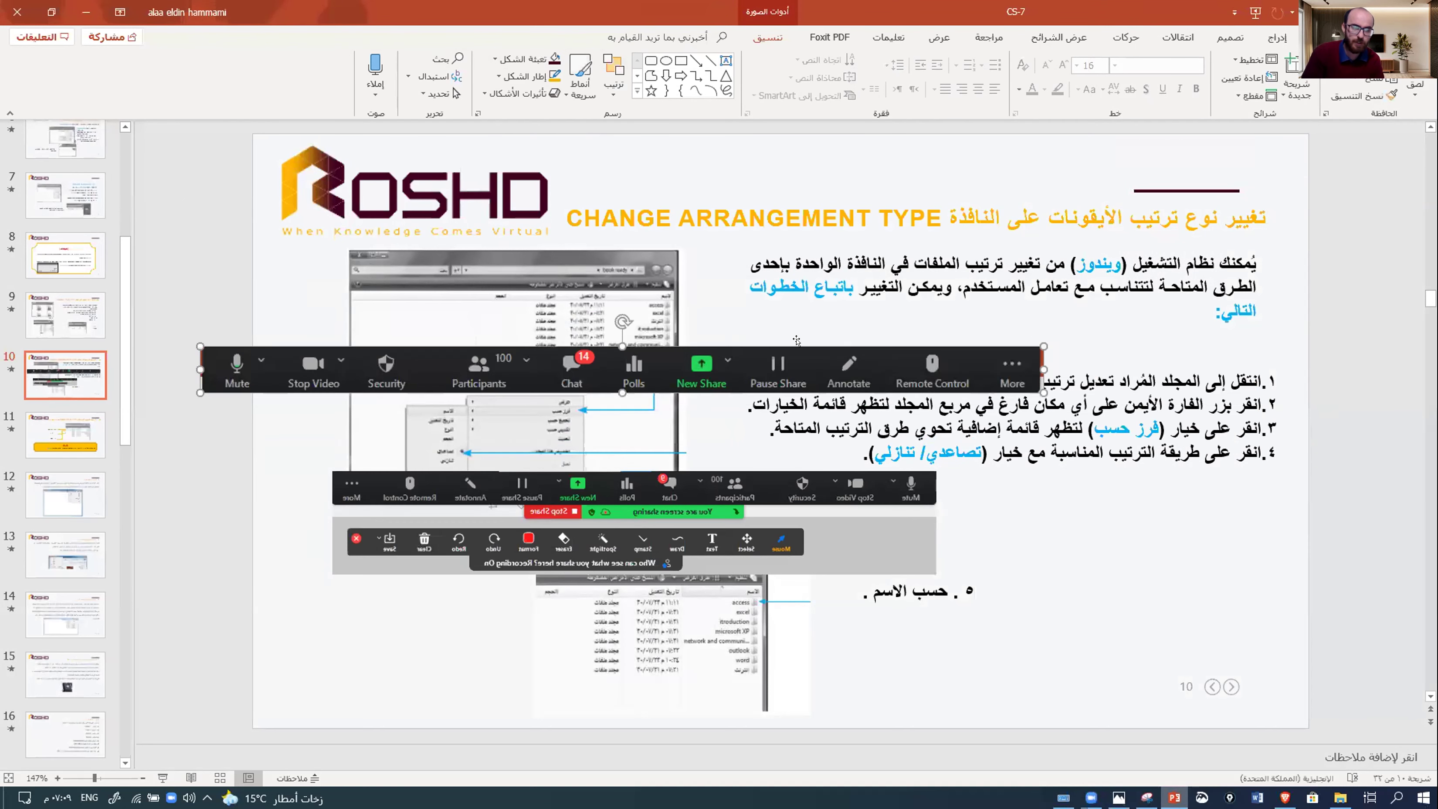
{"action": "left_click_drag", "start_coordinate": [706, 346], "coordinate": [615, 376]}
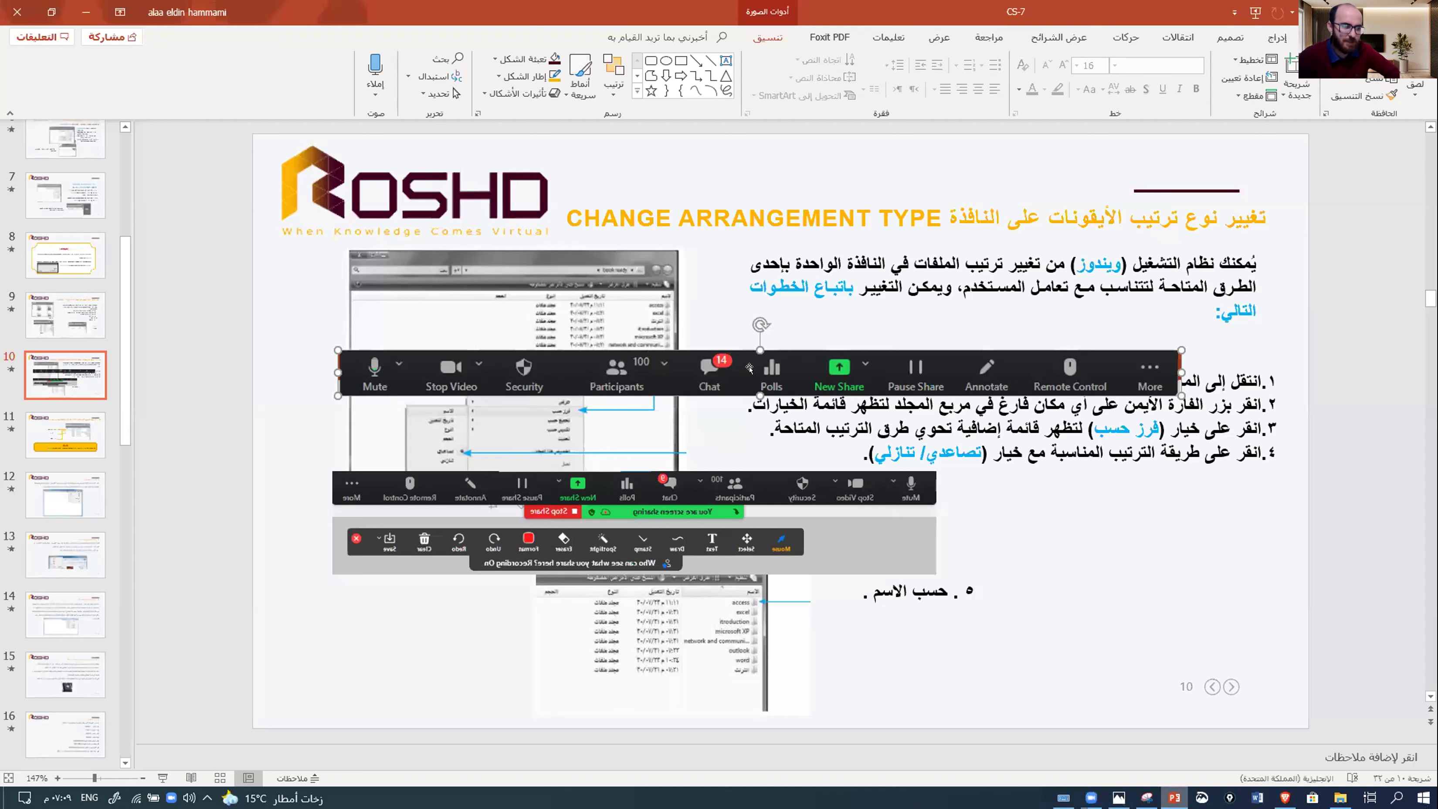
{"action": "key", "text": "Delete"}
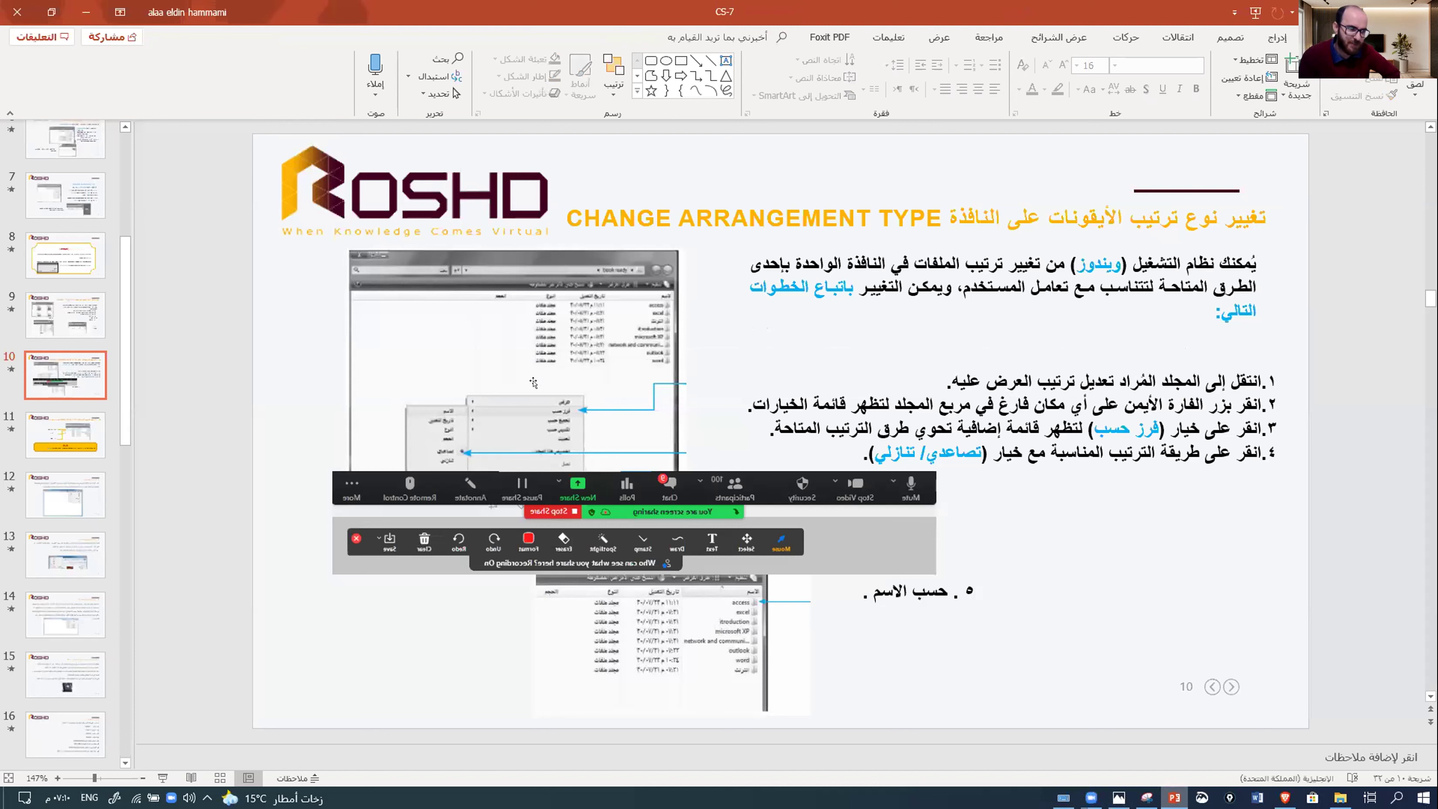
{"action": "left_click", "coordinate": [522, 310]}
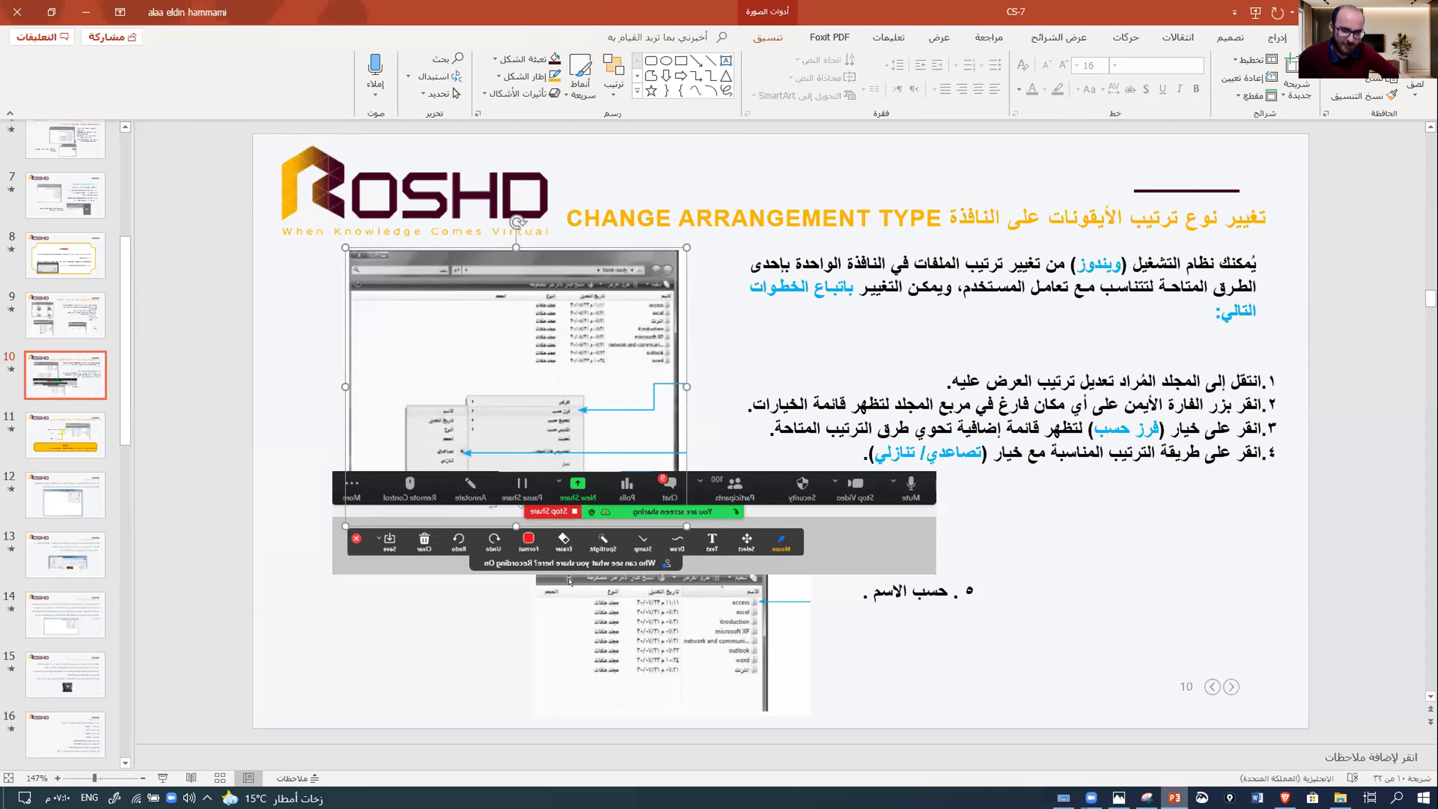
{"action": "left_click", "coordinate": [1146, 797]}
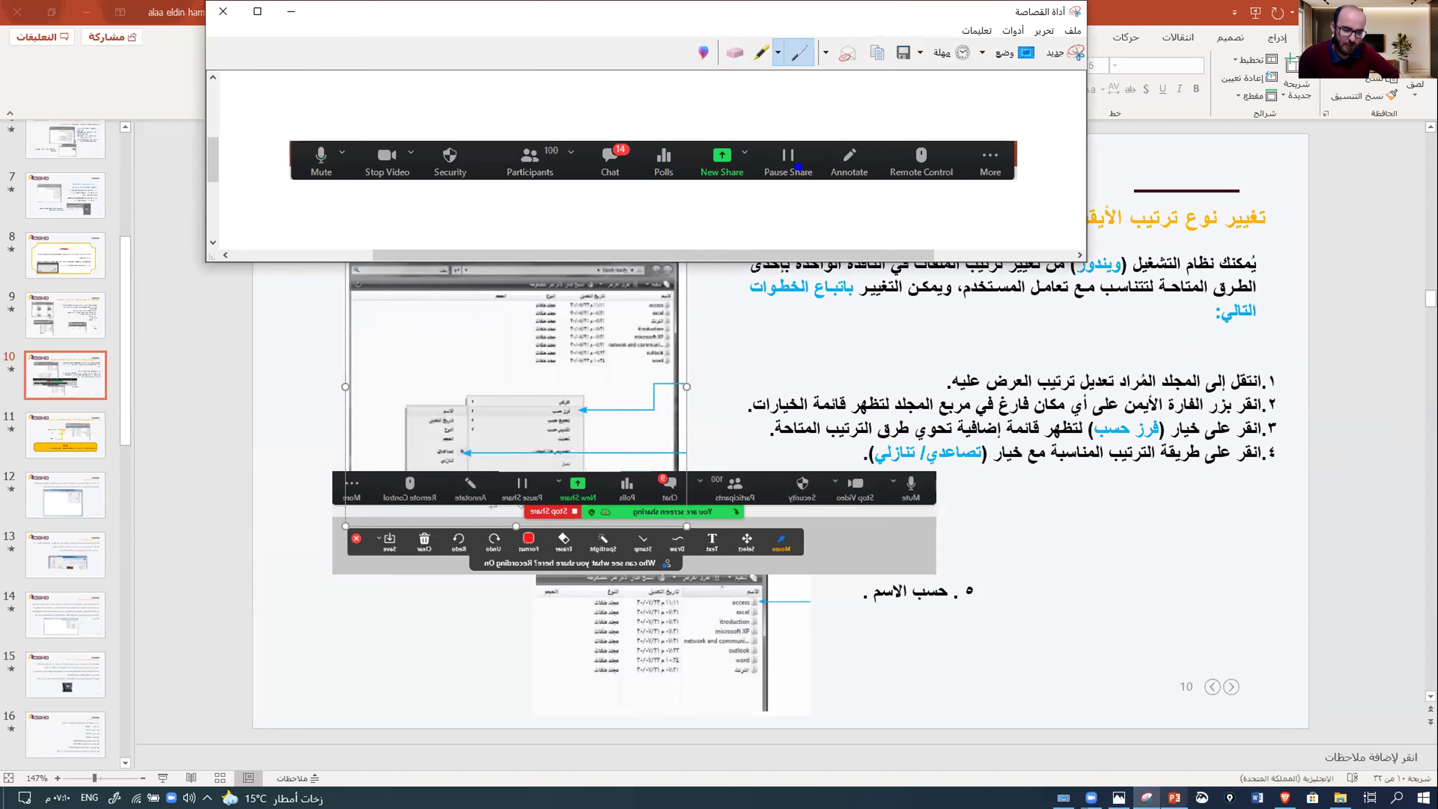
{"action": "left_click", "coordinate": [1147, 797]}
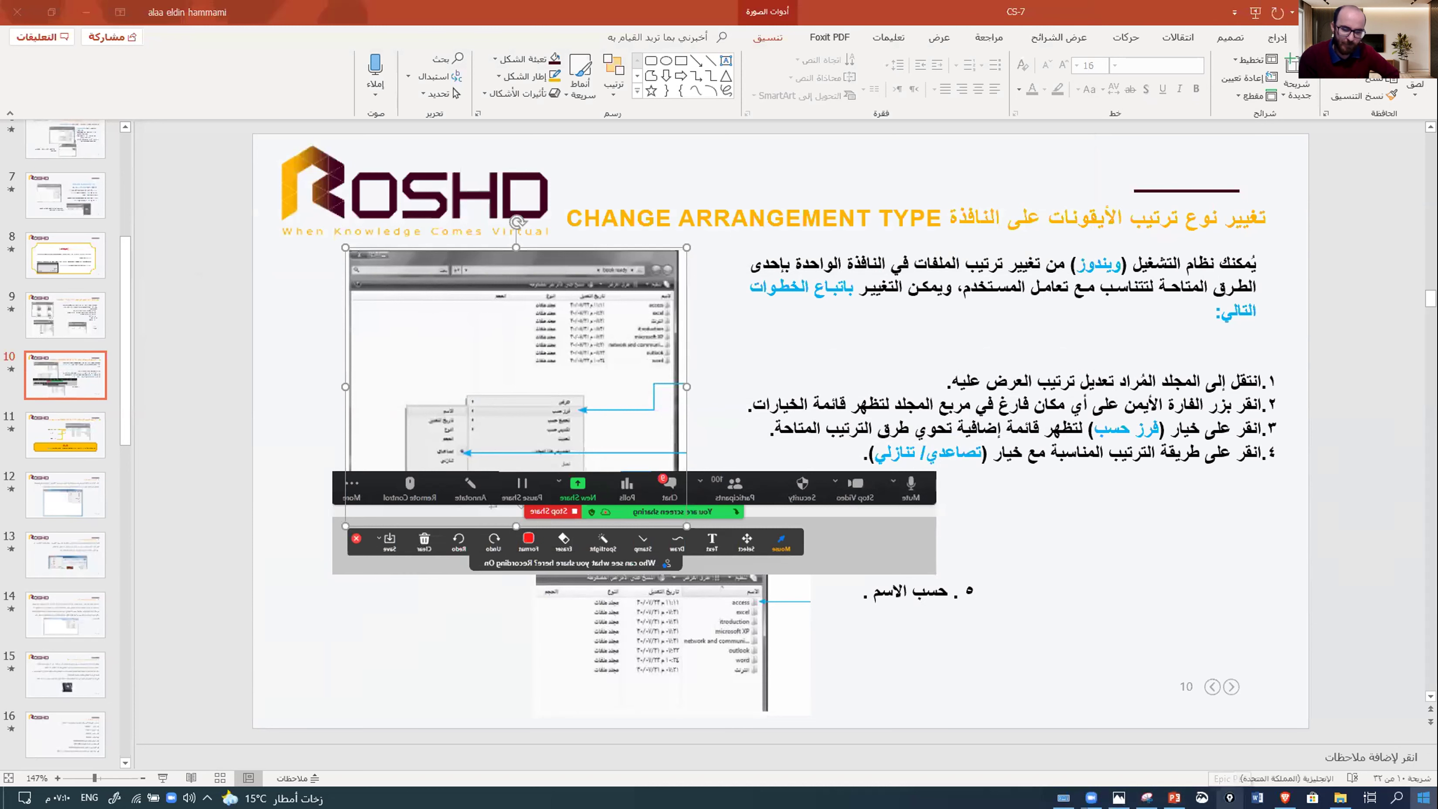
{"action": "key", "text": "super"}
{"action": "key", "text": "Escape"}
{"action": "key", "text": "Escape"}
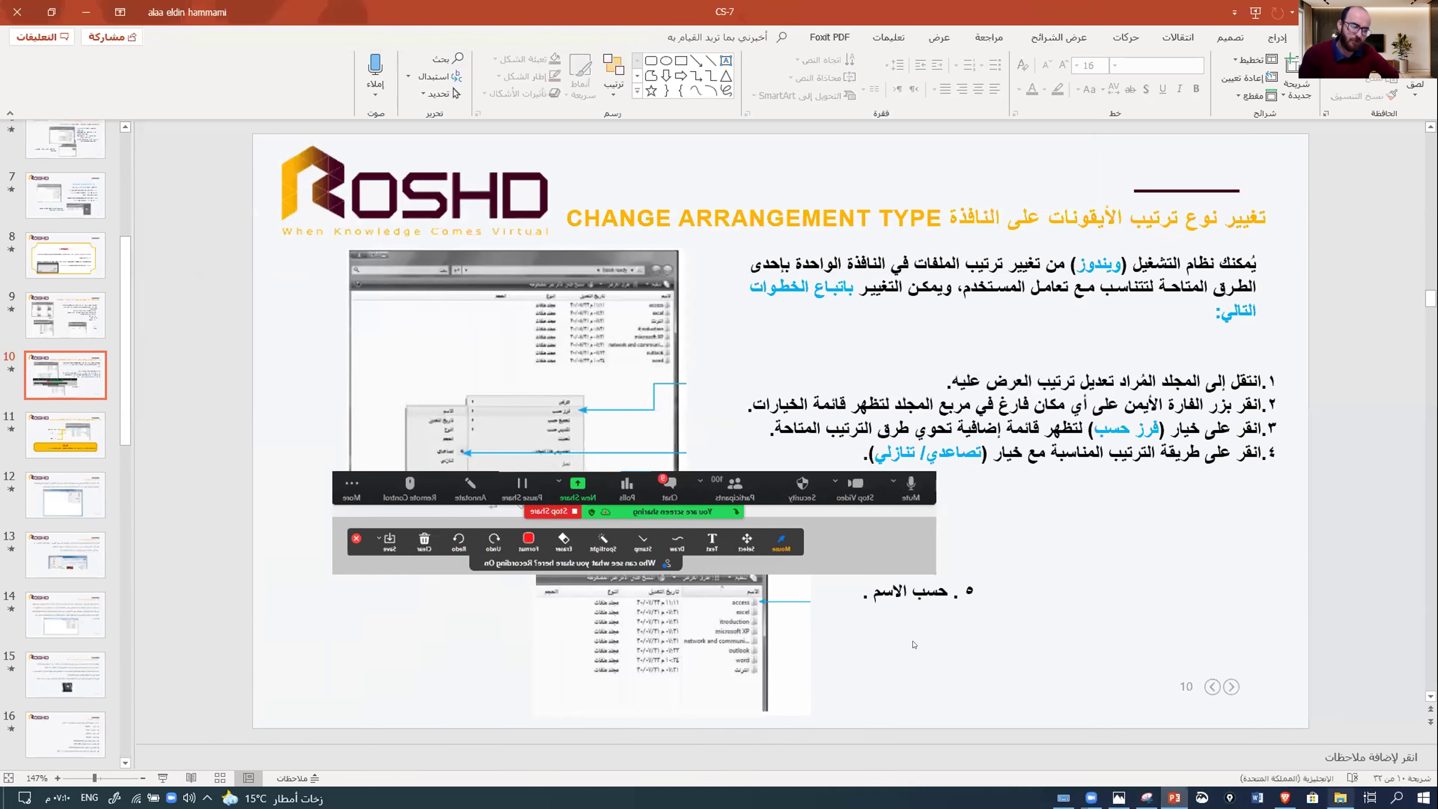
- Examine the programs listed in the Windows Accessories folder, from the Snipping Tool to Steps Recorder
{"action": "left_click", "coordinate": [1423, 797]}
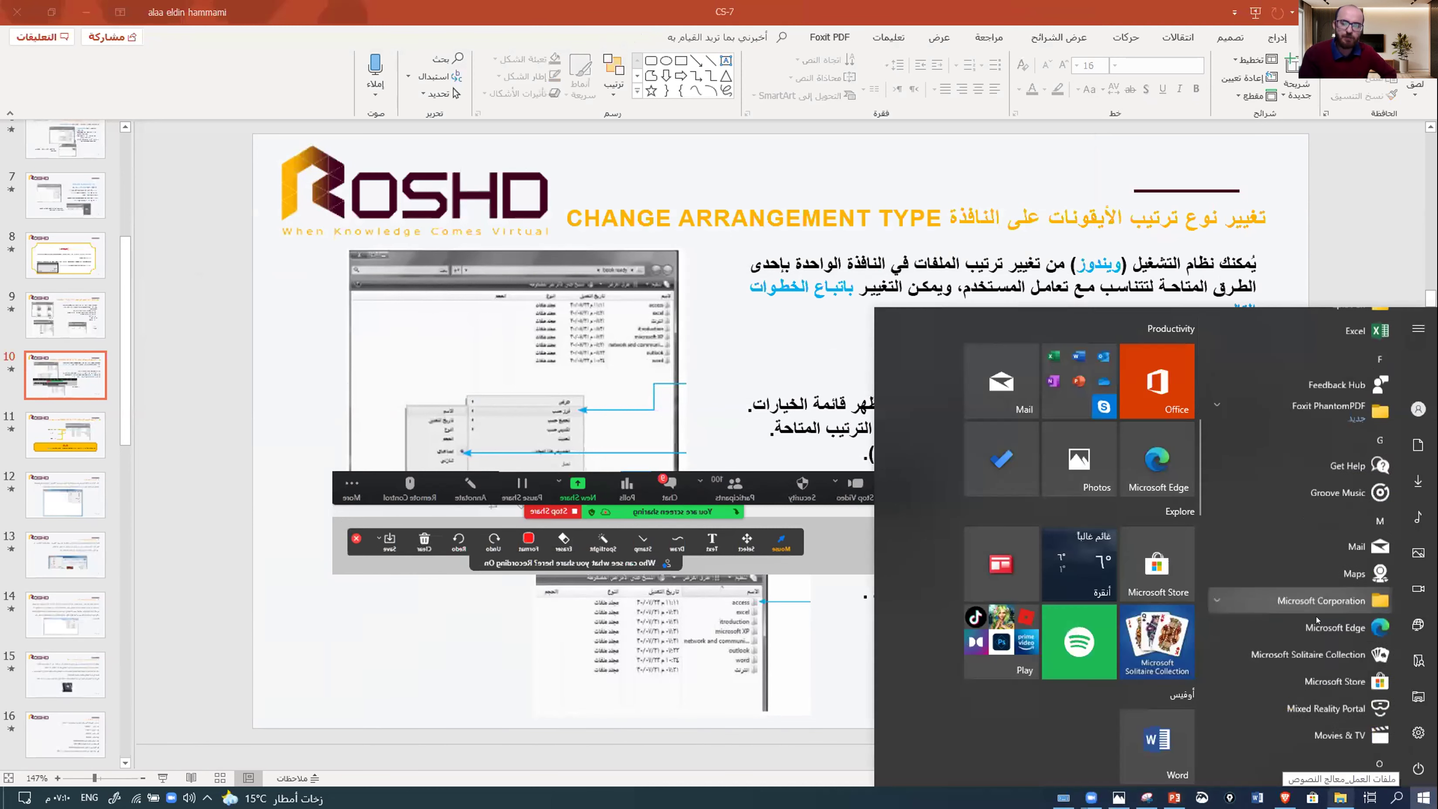
{"action": "scroll", "coordinate": [1320, 620], "scroll_direction": "down", "scroll_amount": 10}
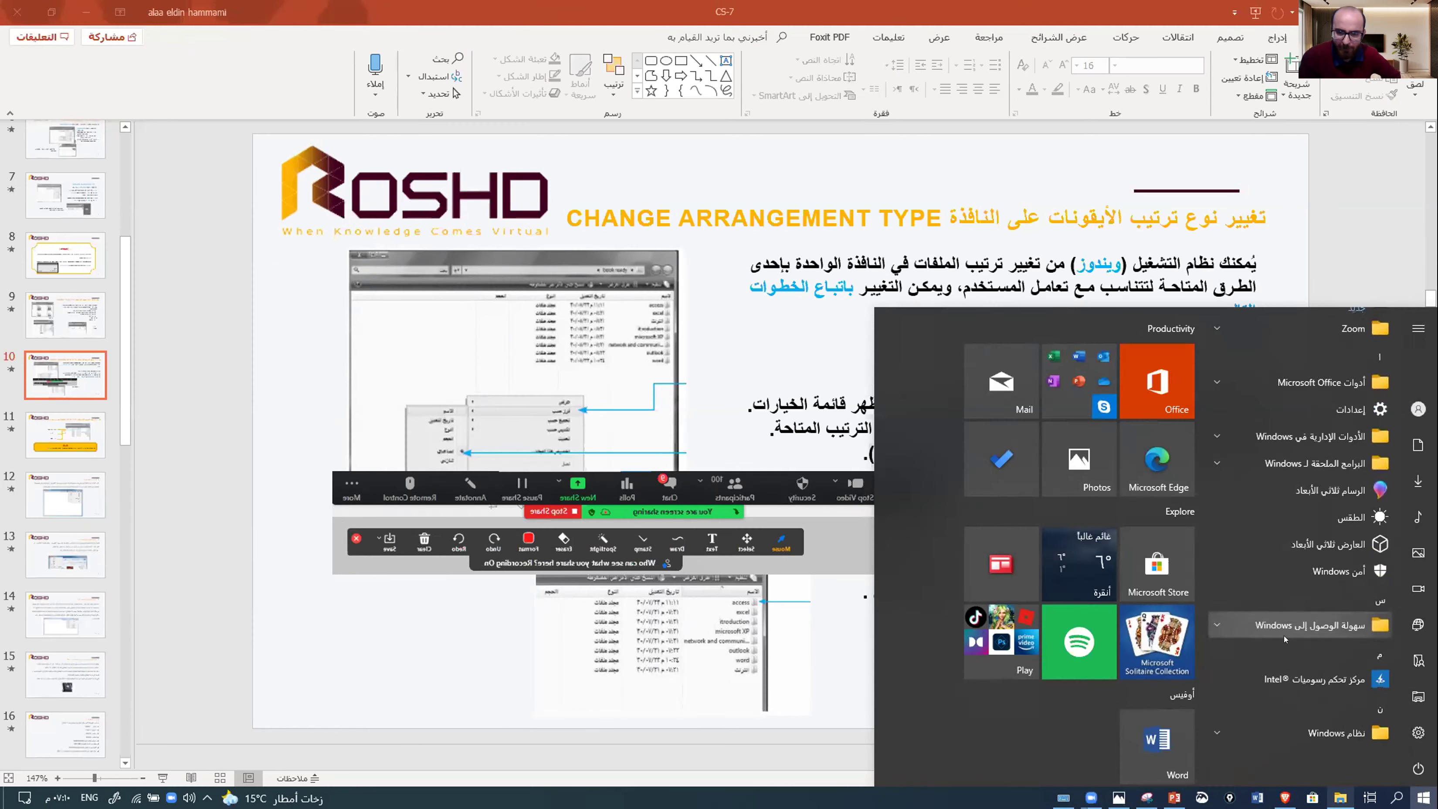
{"action": "scroll", "coordinate": [1284, 638], "scroll_direction": "up", "scroll_amount": 1}
{"action": "left_click", "coordinate": [1250, 534]}
{"action": "scroll", "coordinate": [1258, 608], "scroll_direction": "down", "scroll_amount": 2}
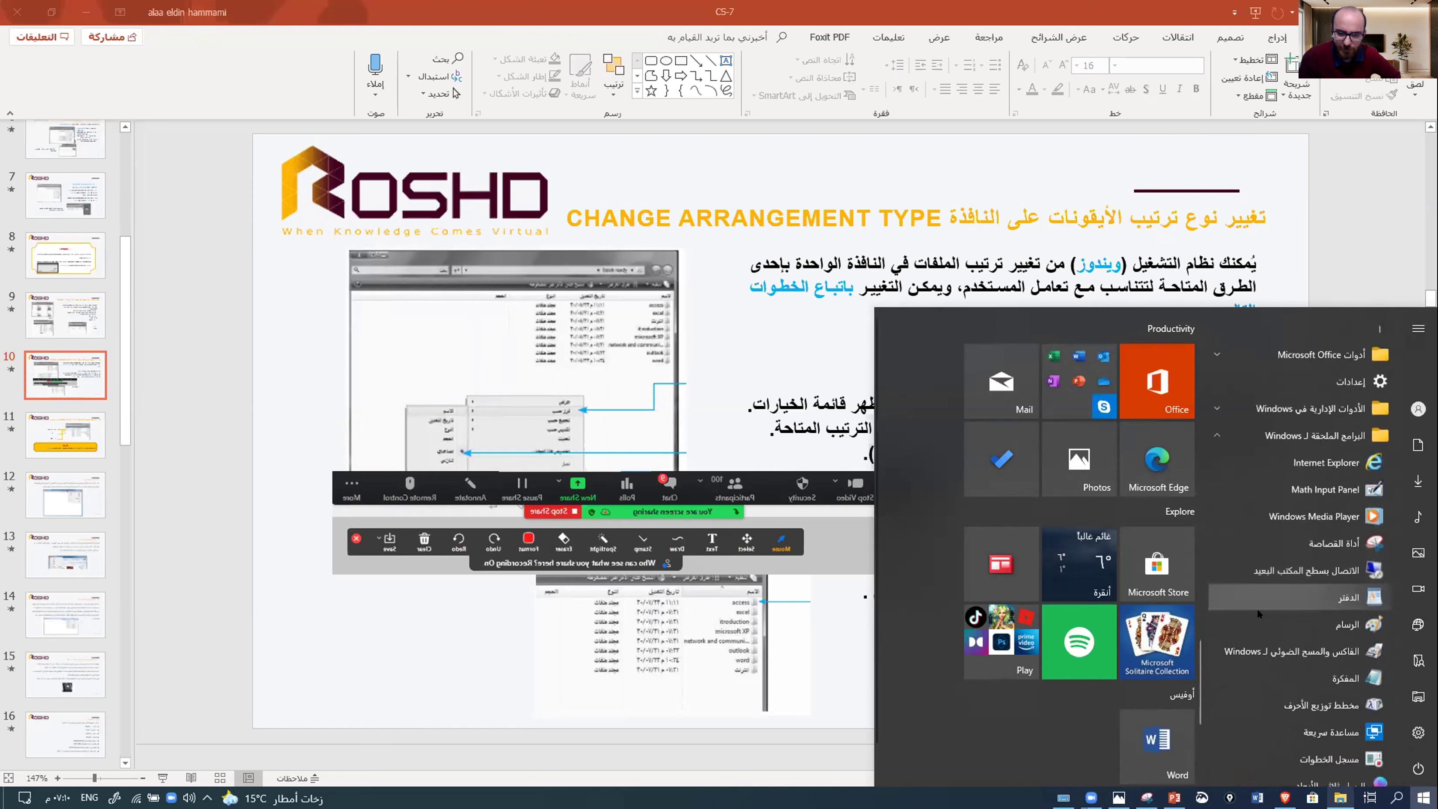
{"action": "scroll", "coordinate": [1257, 609], "scroll_direction": "down", "scroll_amount": 3}
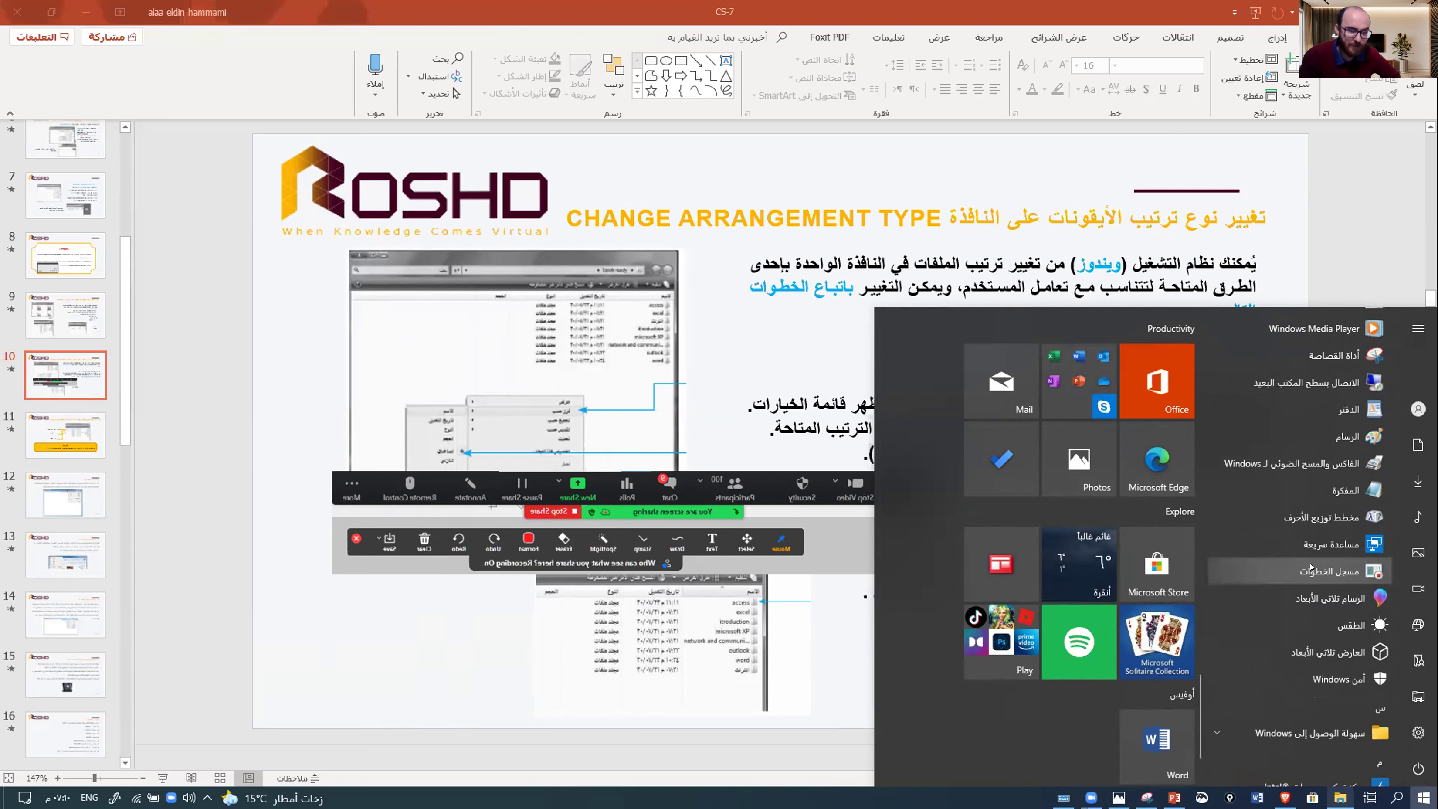
- Delete the flipped Zoom toolbar picture from slide 10 and advance the presentation to slide 14
{"action": "left_click", "coordinate": [674, 486]}
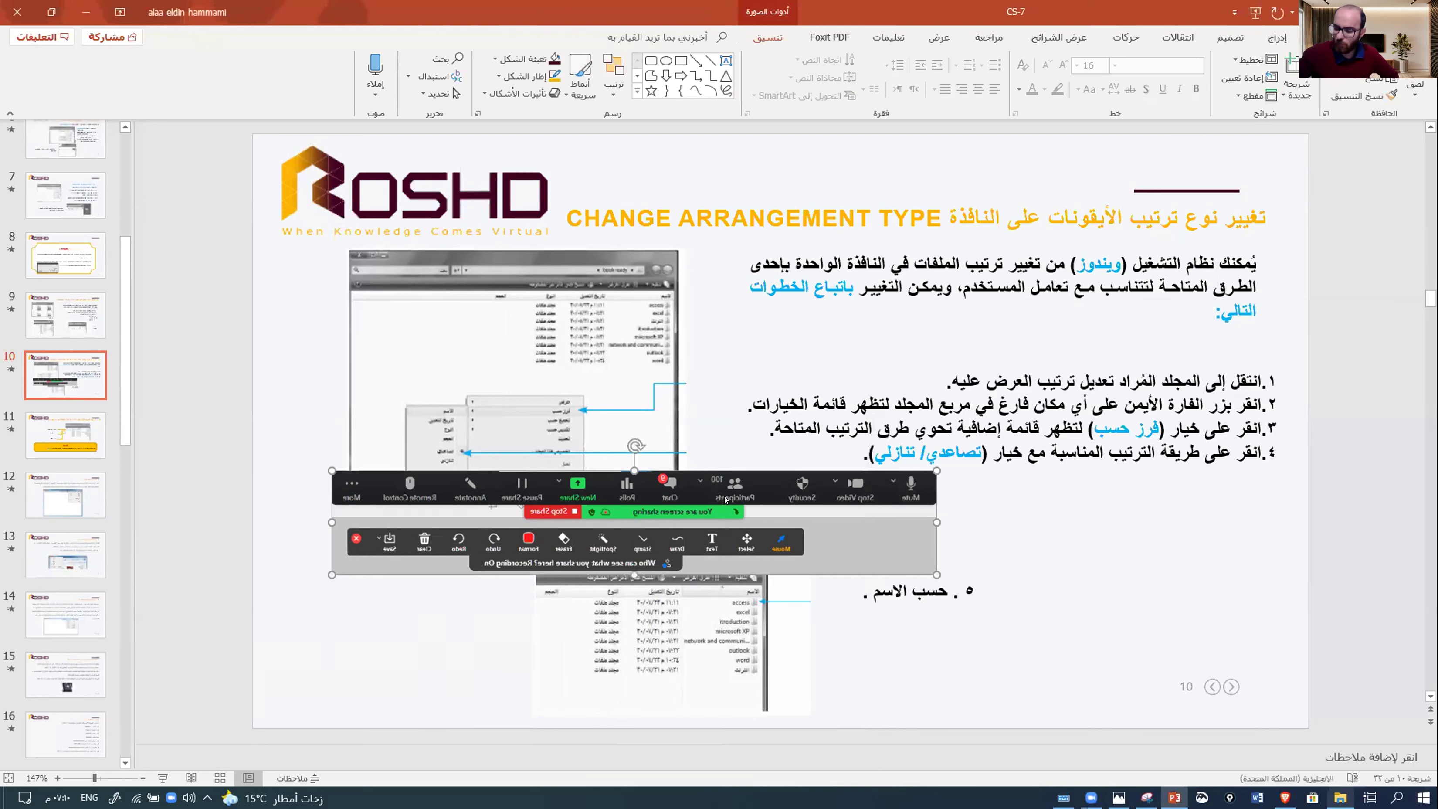
{"action": "key", "text": "Delete"}
{"action": "scroll", "coordinate": [904, 474], "scroll_direction": "down", "scroll_amount": 1}
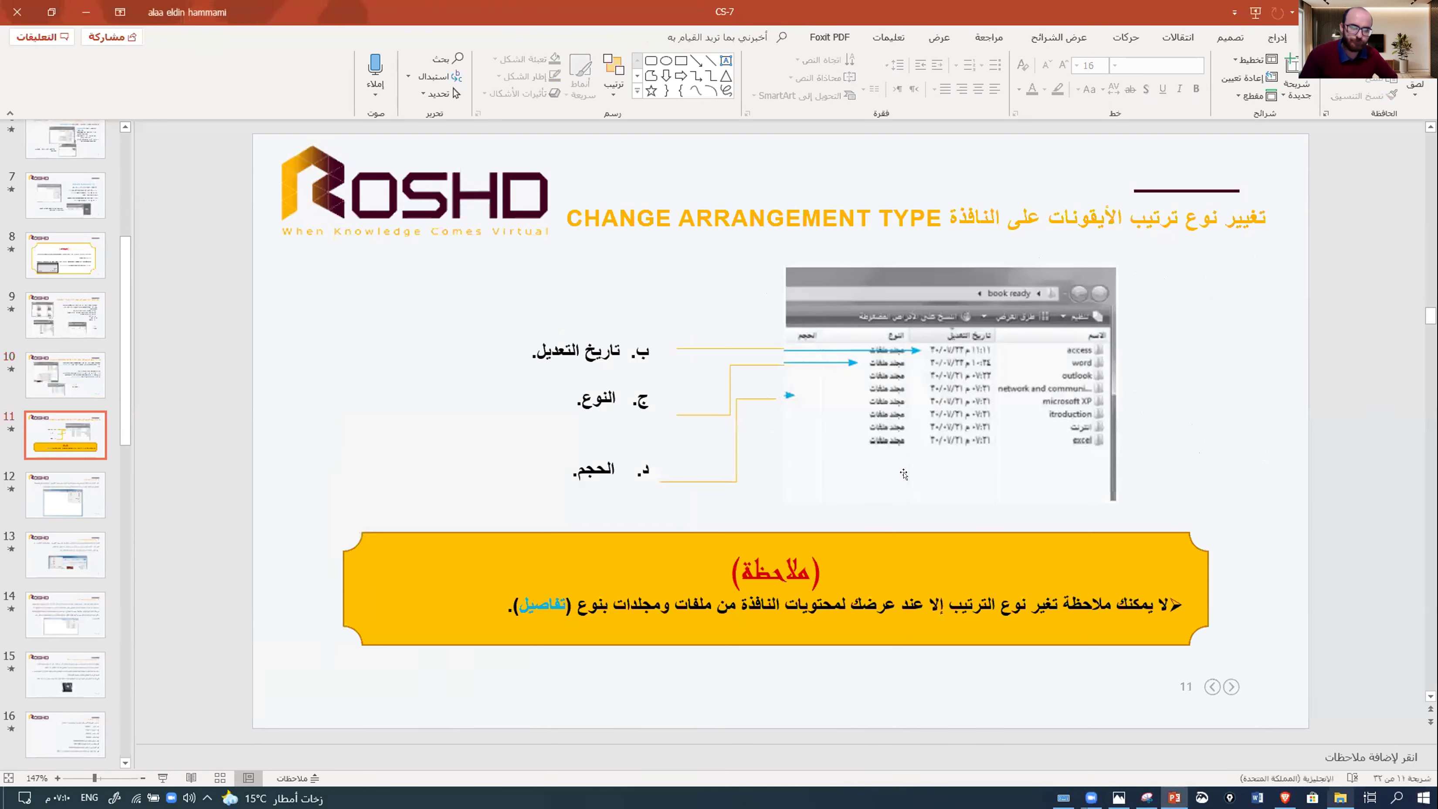
{"action": "scroll", "coordinate": [868, 497], "scroll_direction": "down", "scroll_amount": 2}
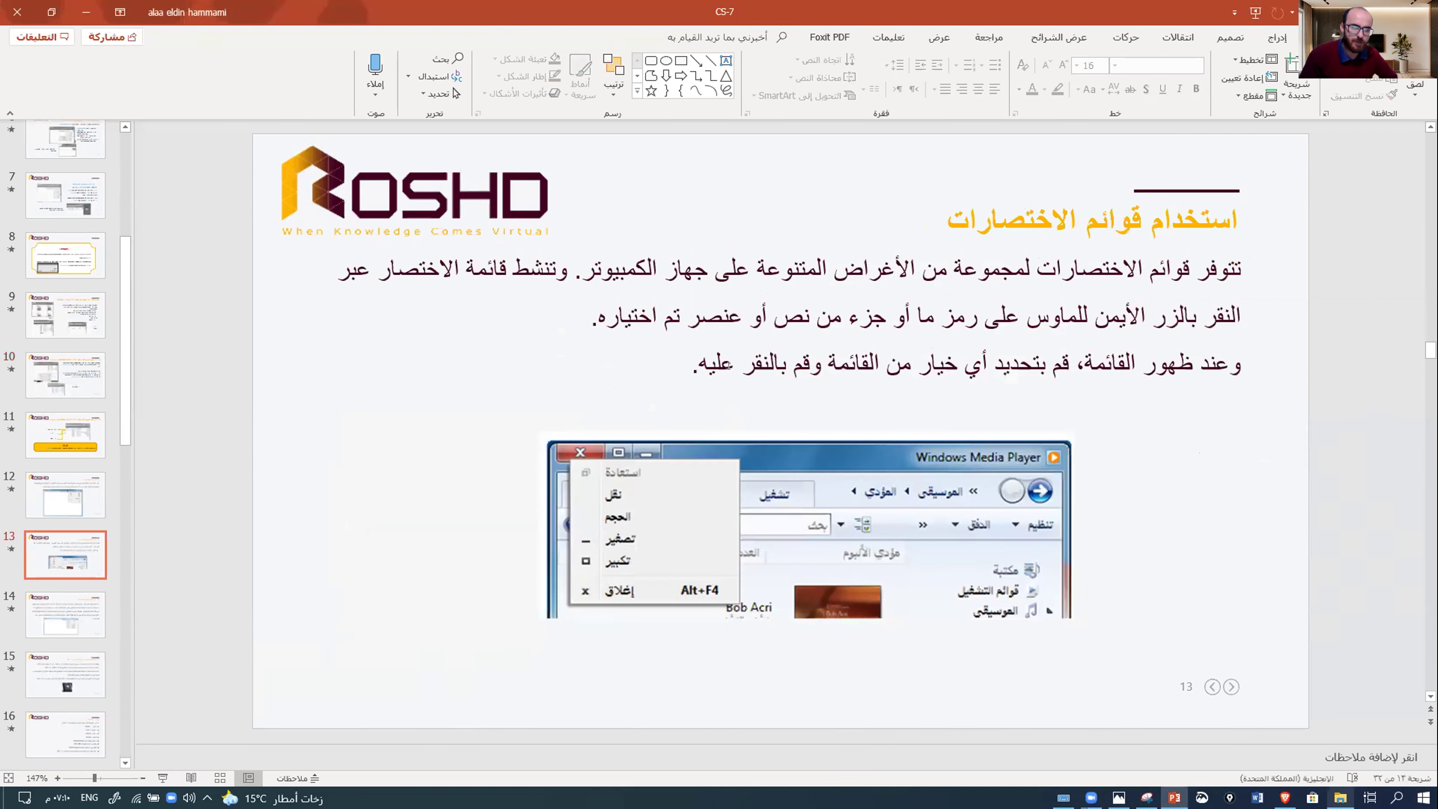
{"action": "scroll", "coordinate": [976, 268], "scroll_direction": "down", "scroll_amount": 1}
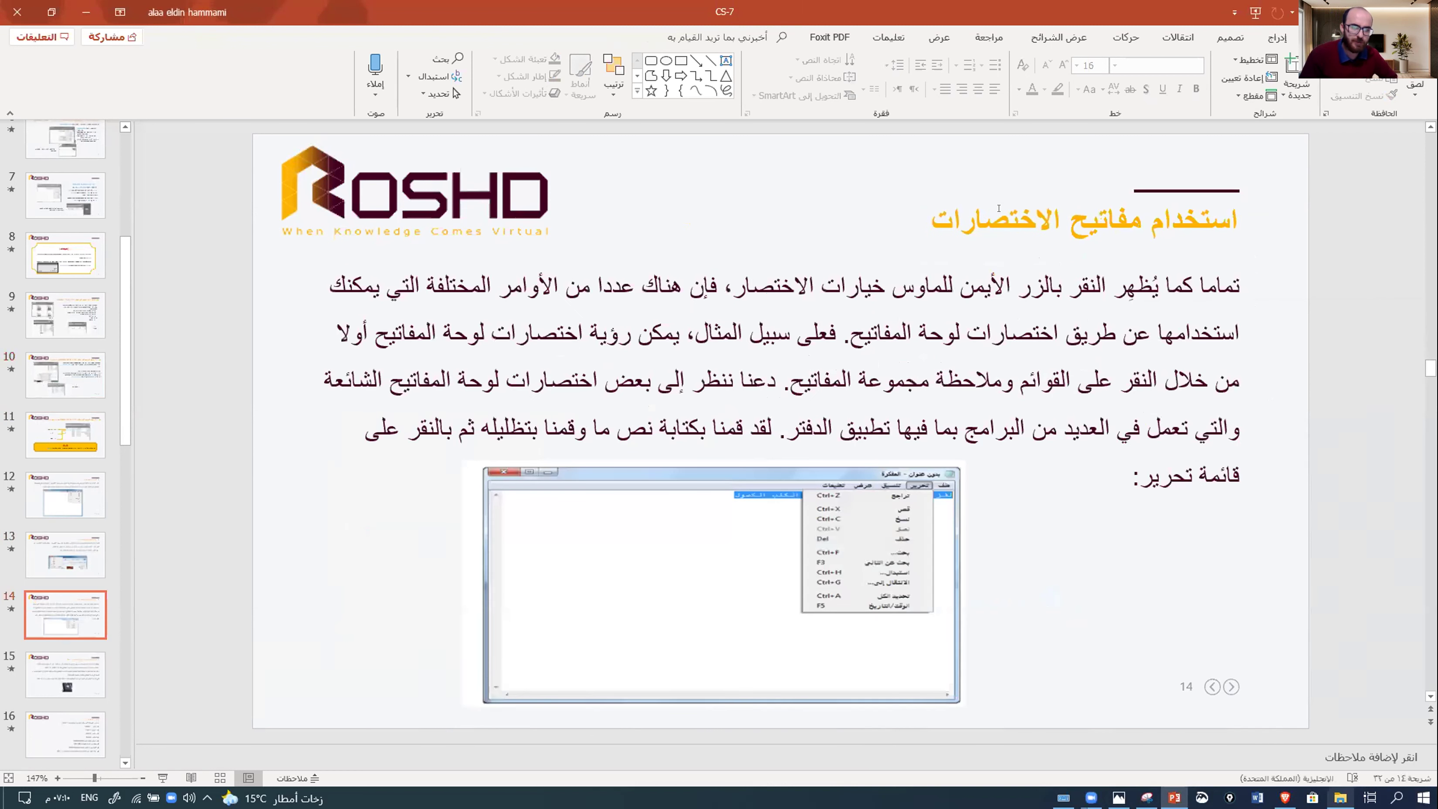
- Advance the presentation to slide 16, the list of the most prominent keyboard shortcuts, and display the ribbon's access-key hints
{"action": "scroll", "coordinate": [1038, 402], "scroll_direction": "down", "scroll_amount": 1}
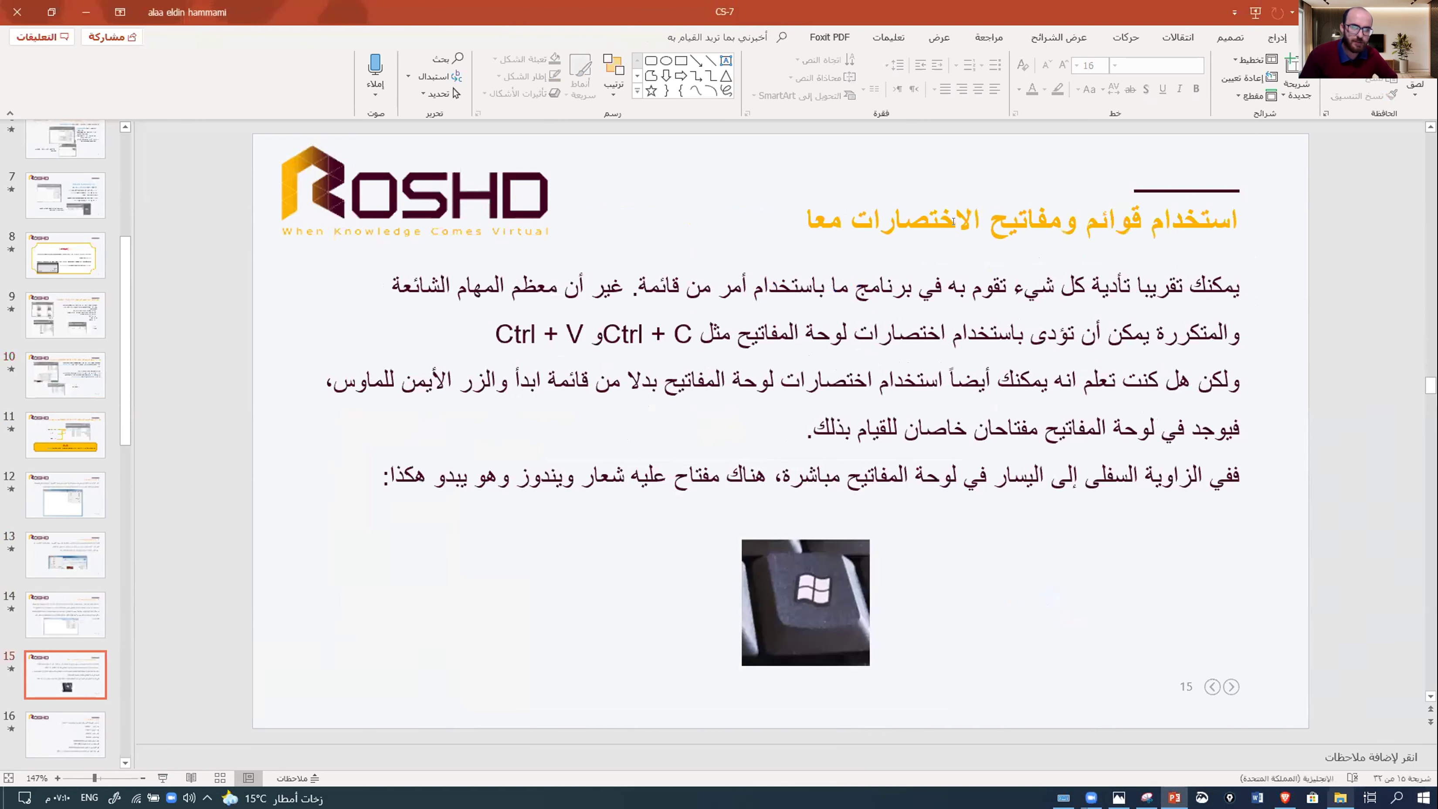
{"action": "scroll", "coordinate": [895, 440], "scroll_direction": "down", "scroll_amount": 1}
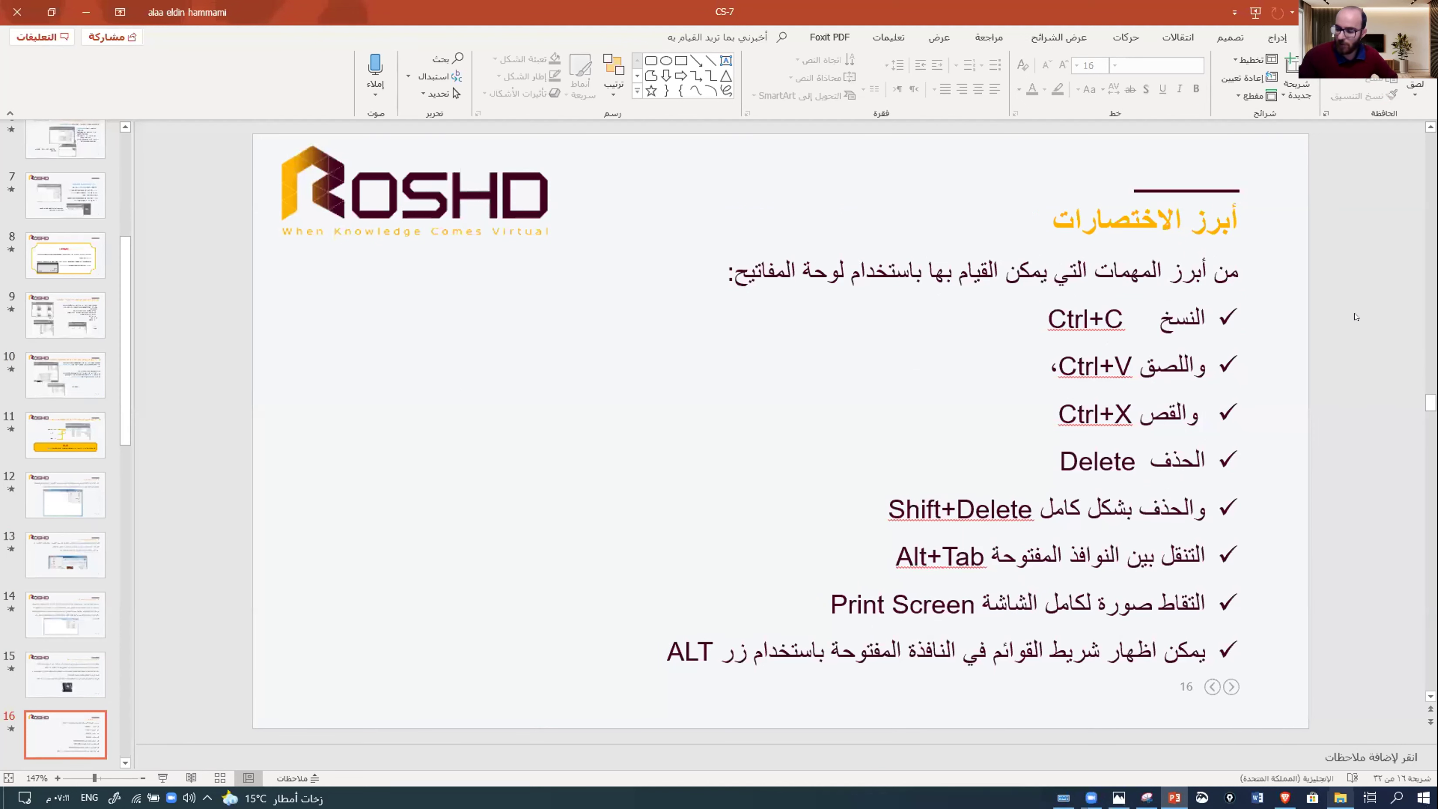
{"action": "key", "text": "alt"}
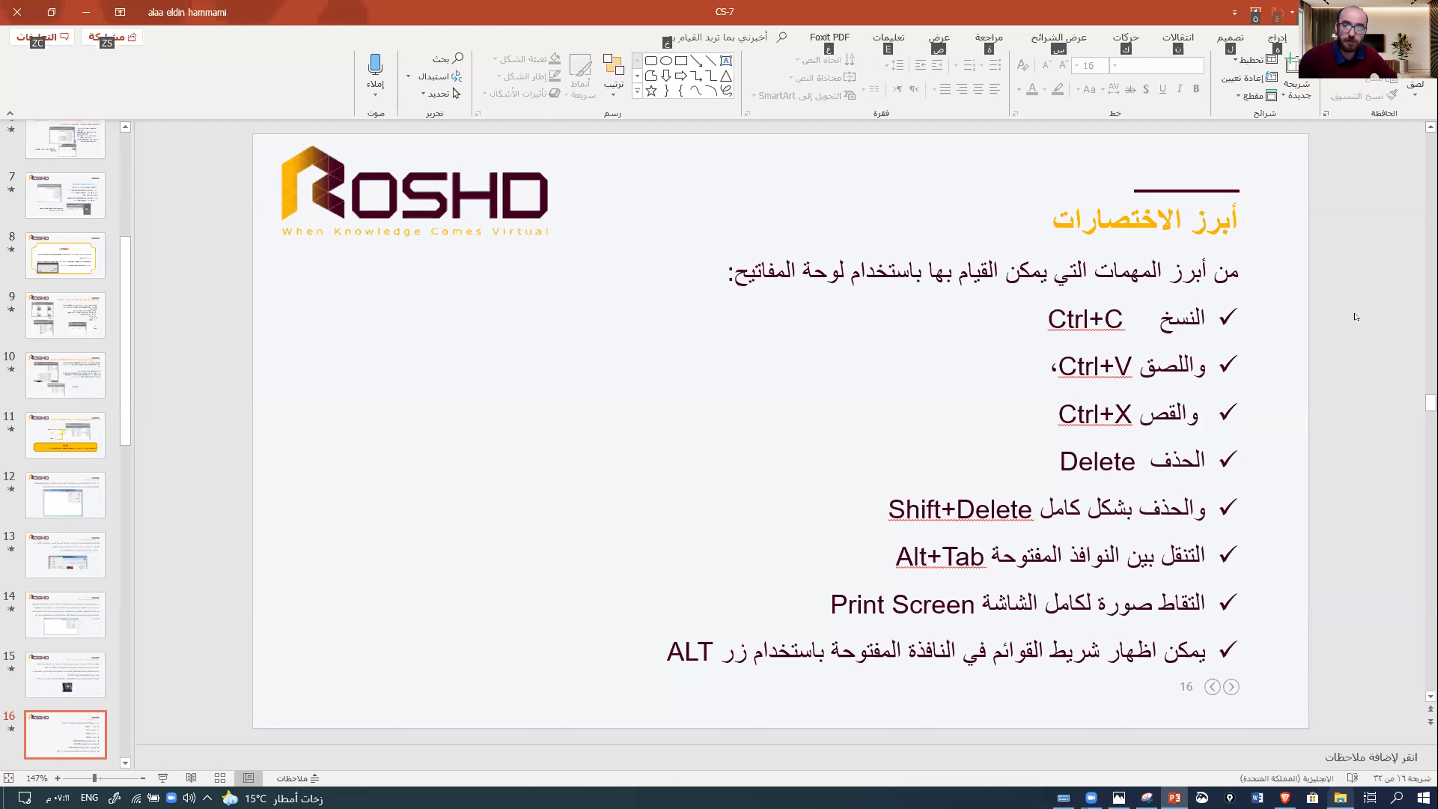
- Play the slide show from the first slide, exit to the editing view and show the ribbon's access-key hints again
{"action": "key", "text": "F5"}
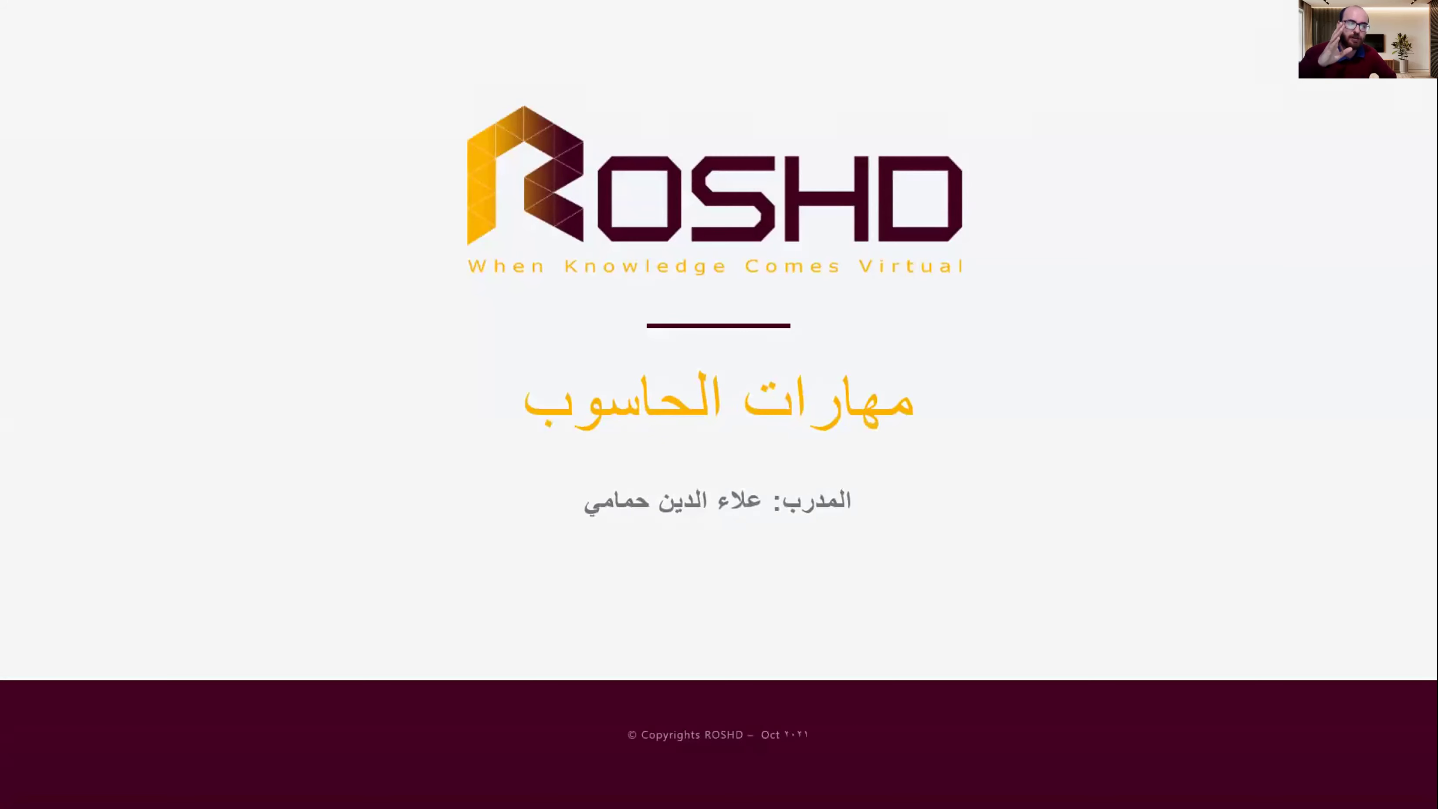
{"action": "key", "text": "Escape"}
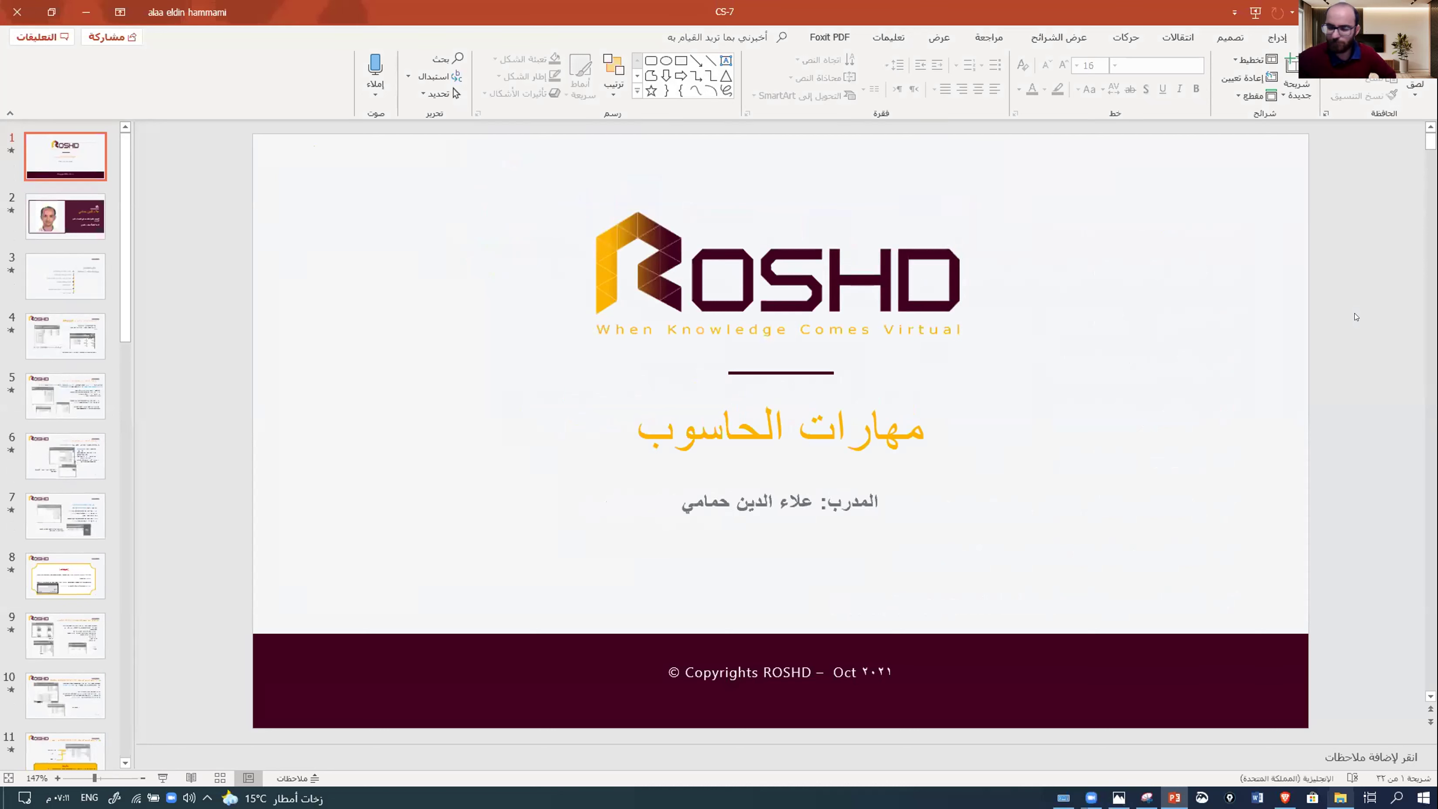
{"action": "key", "text": "alt"}
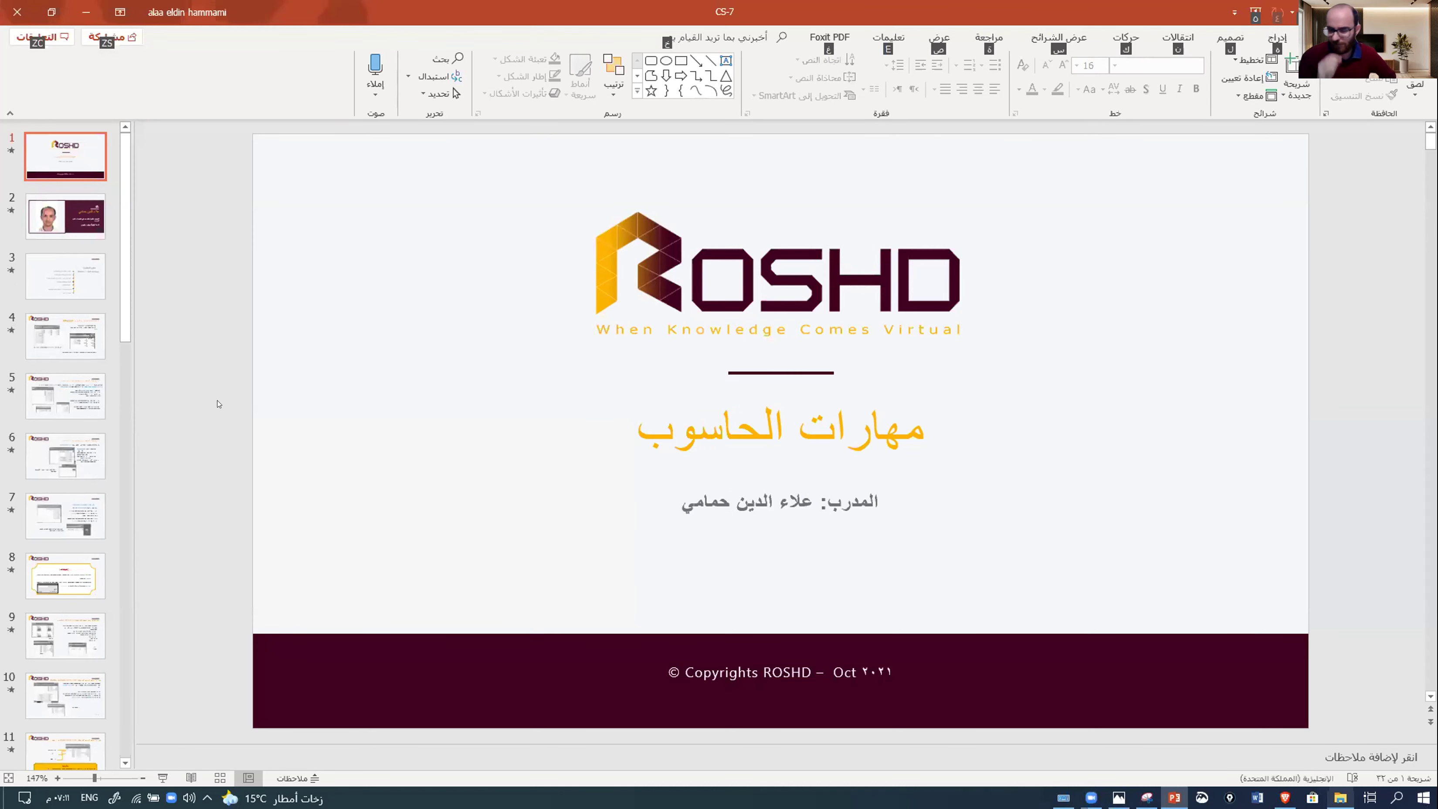
{"action": "key", "text": "alt+Tab"}
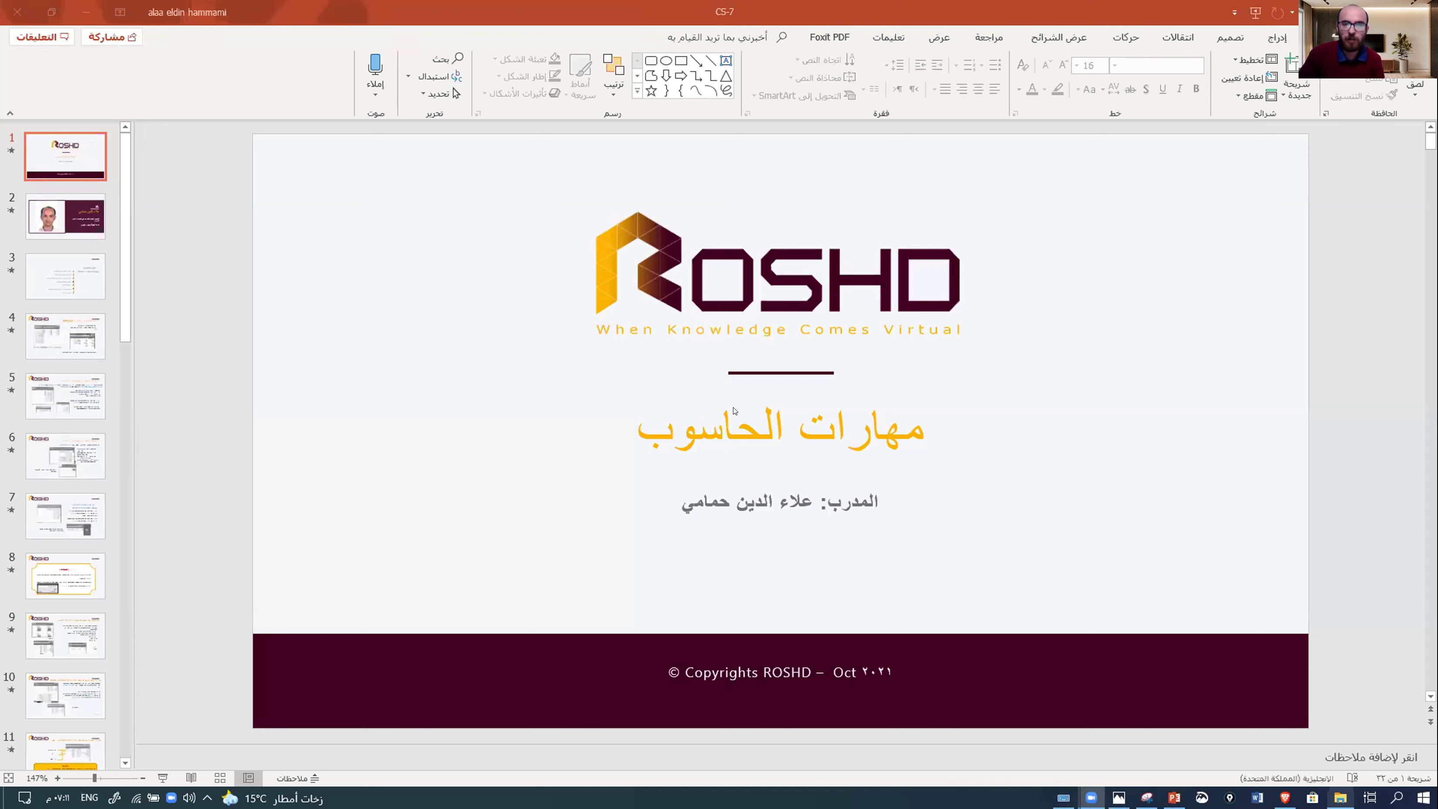
{"action": "left_click", "coordinate": [1367, 281]}
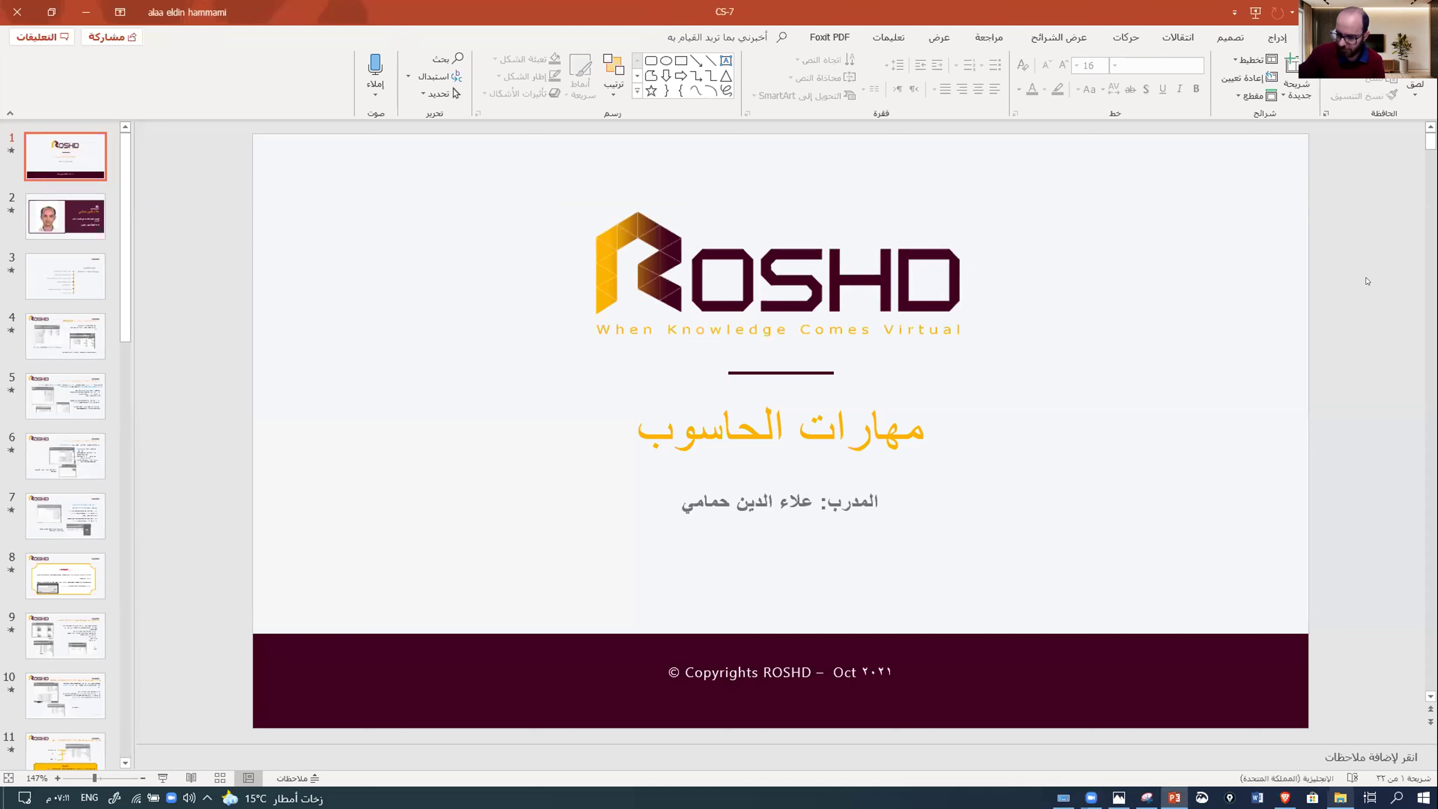
- Switch the keyboard input language to Arabic and bring up the Insert commands using the ribbon's access keys
{"action": "key", "text": "alt"}
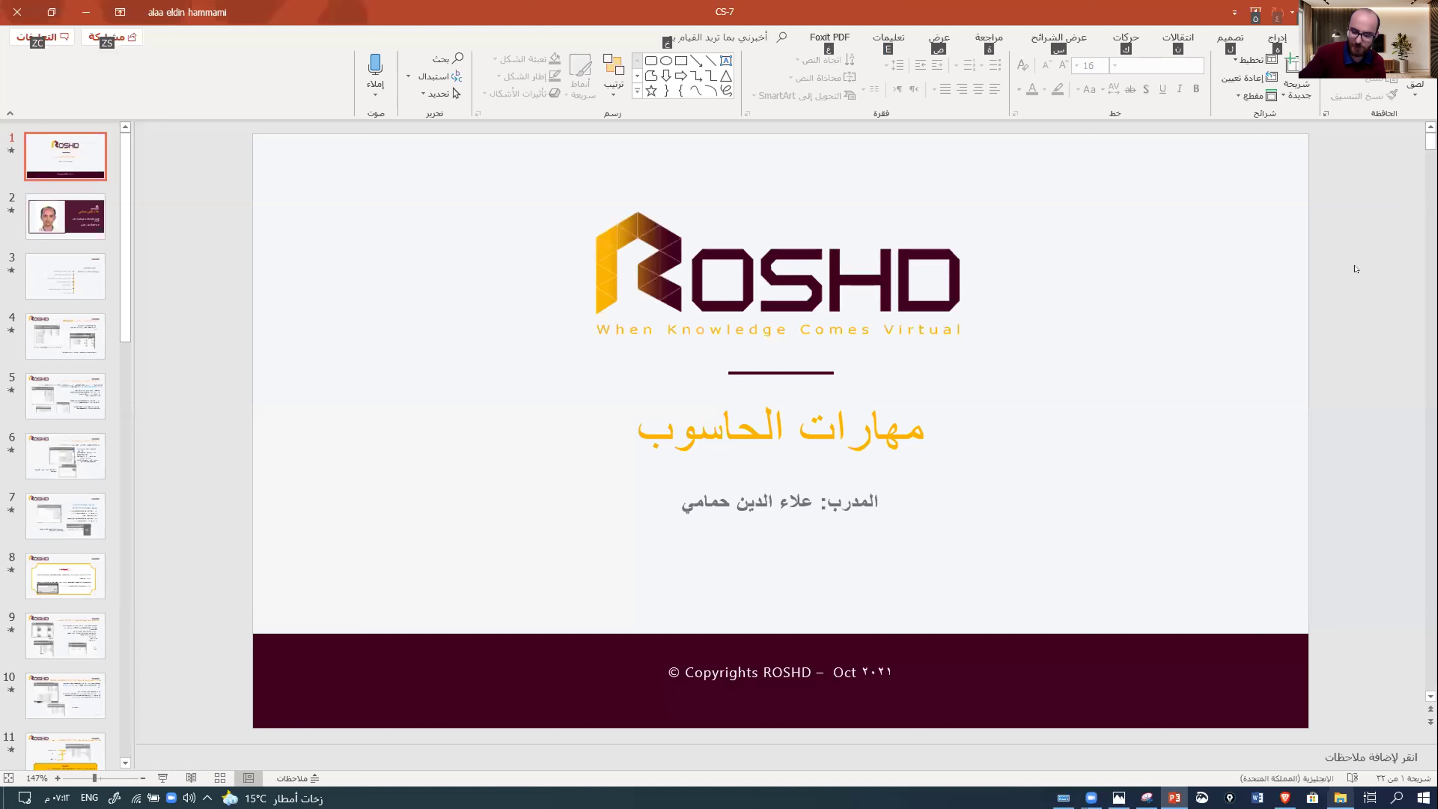
{"action": "key", "text": "alt+shift"}
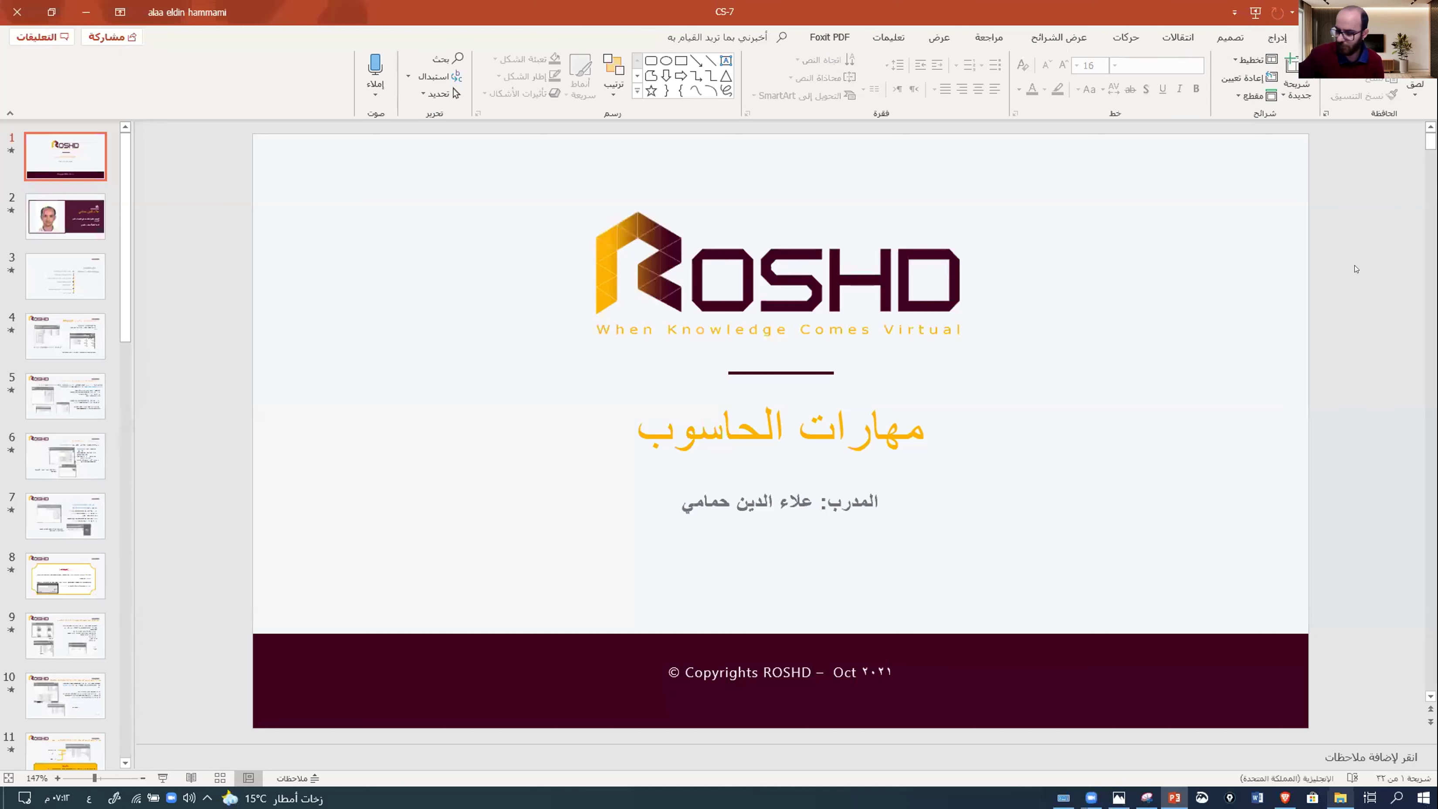
{"action": "key", "text": "alt"}
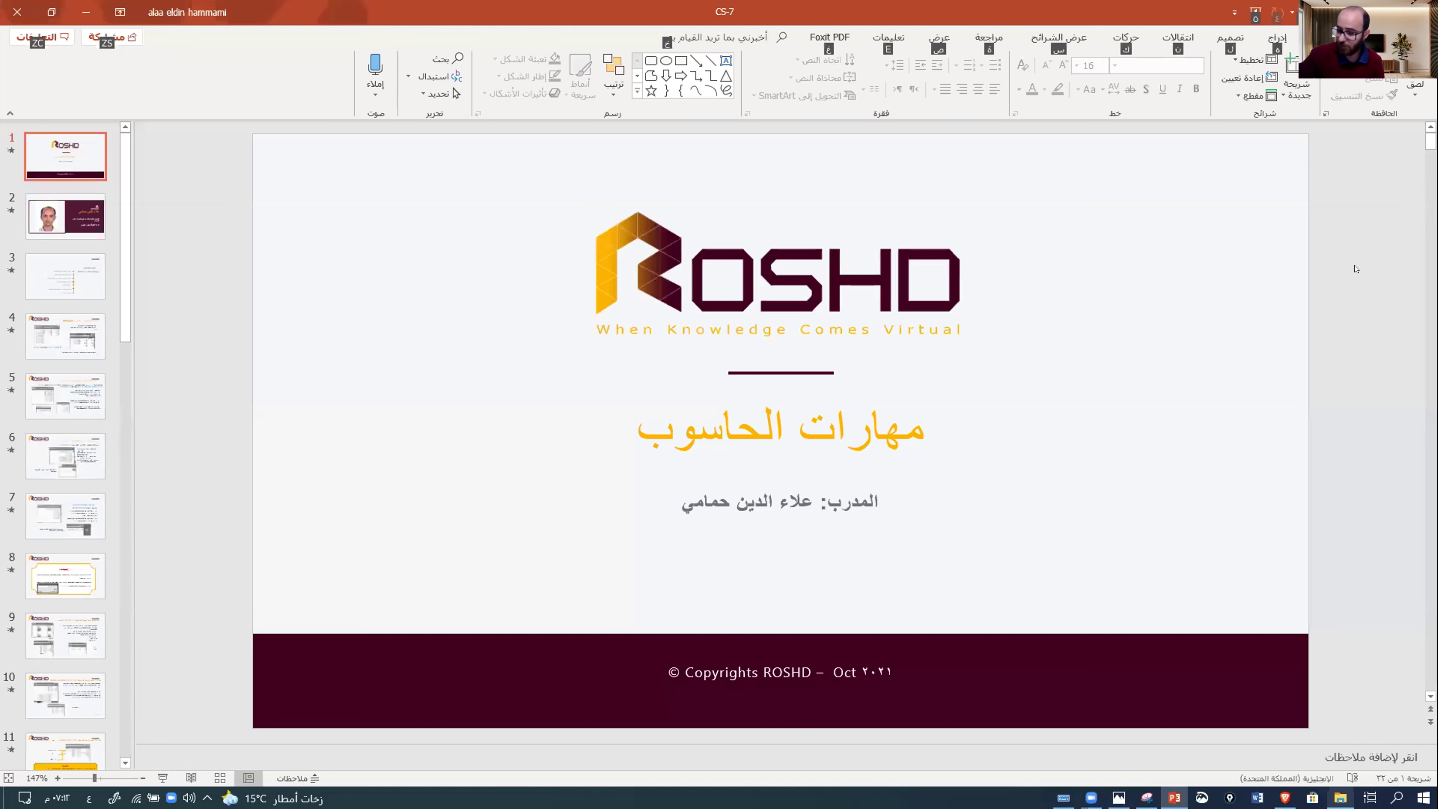
{"action": "key", "text": "m"}
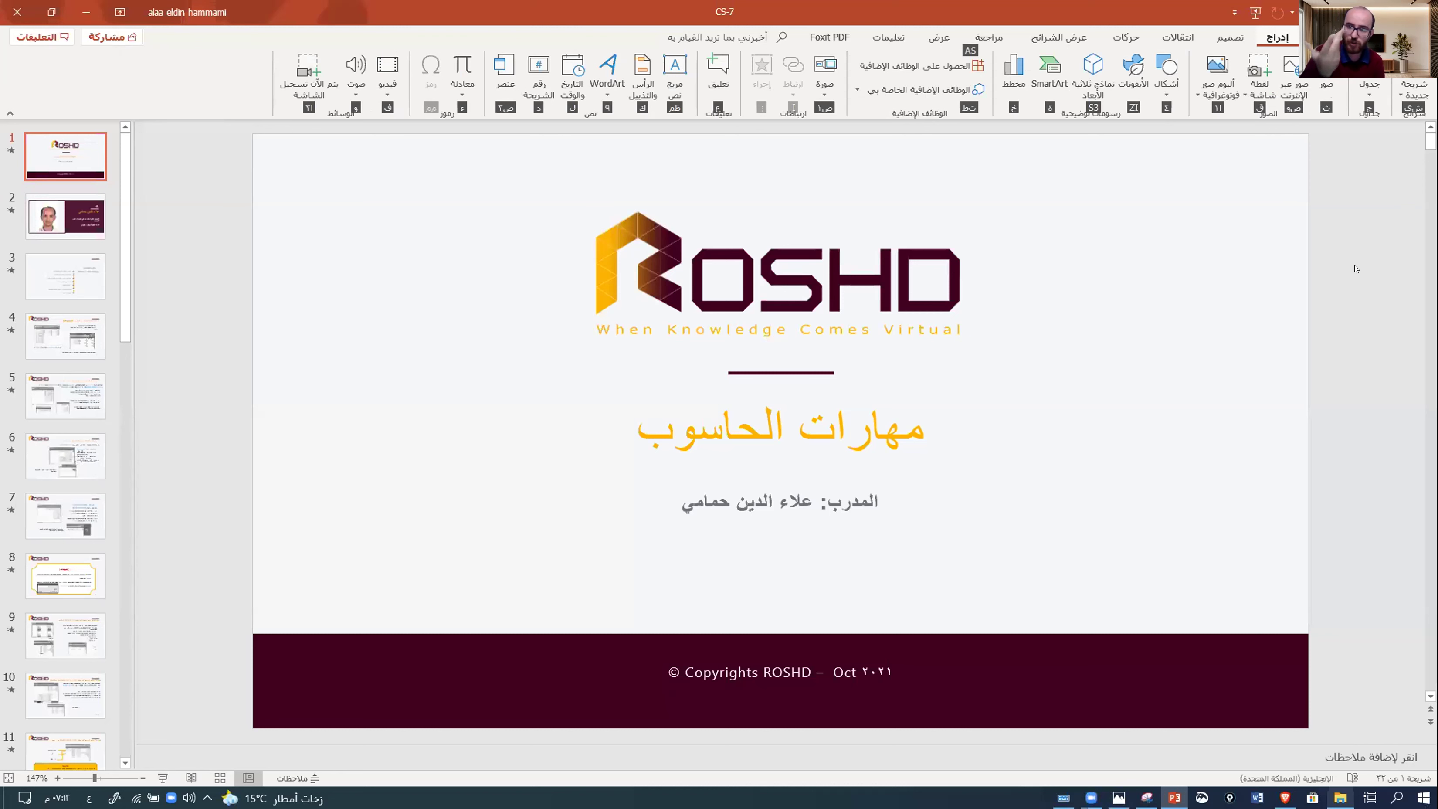
{"action": "key", "text": "e"}
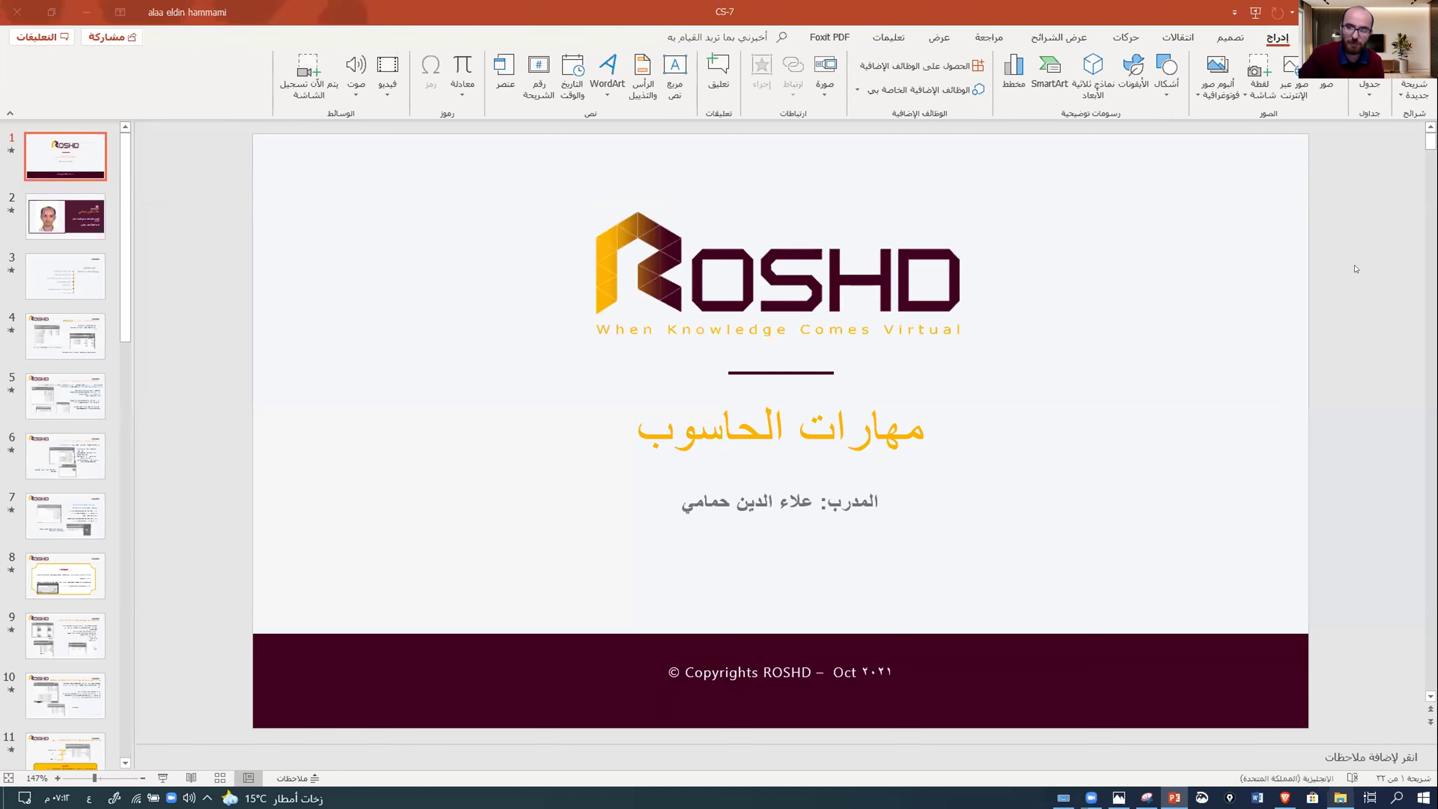